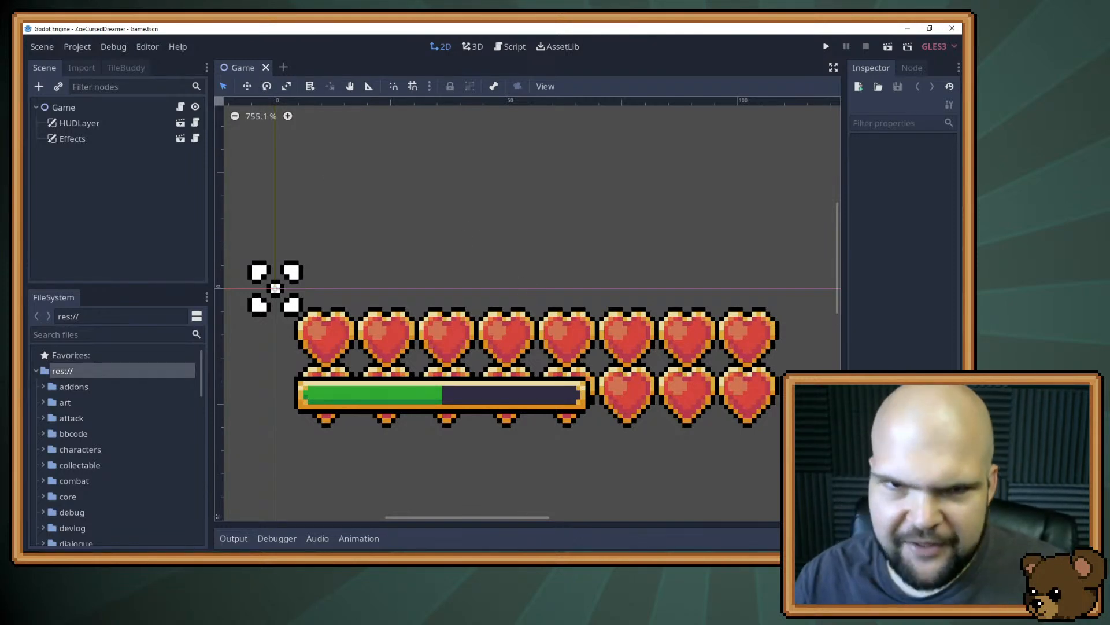
# Run the project and walk the character out of the fenced pen and west along the town path
pyautogui.click(826, 50)
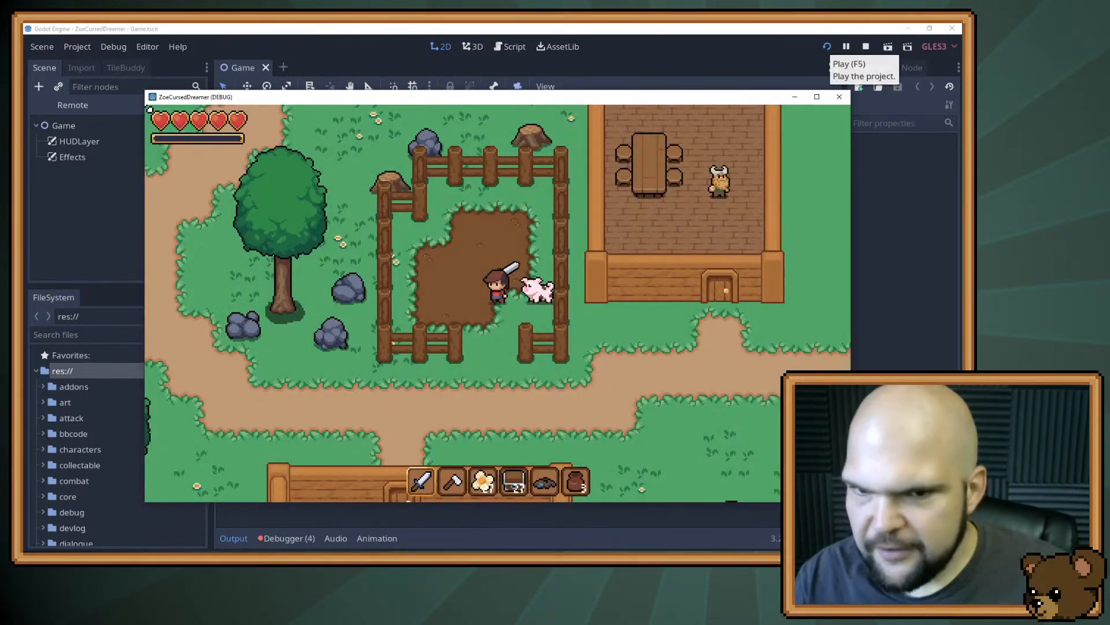
pyautogui.click(843, 201)
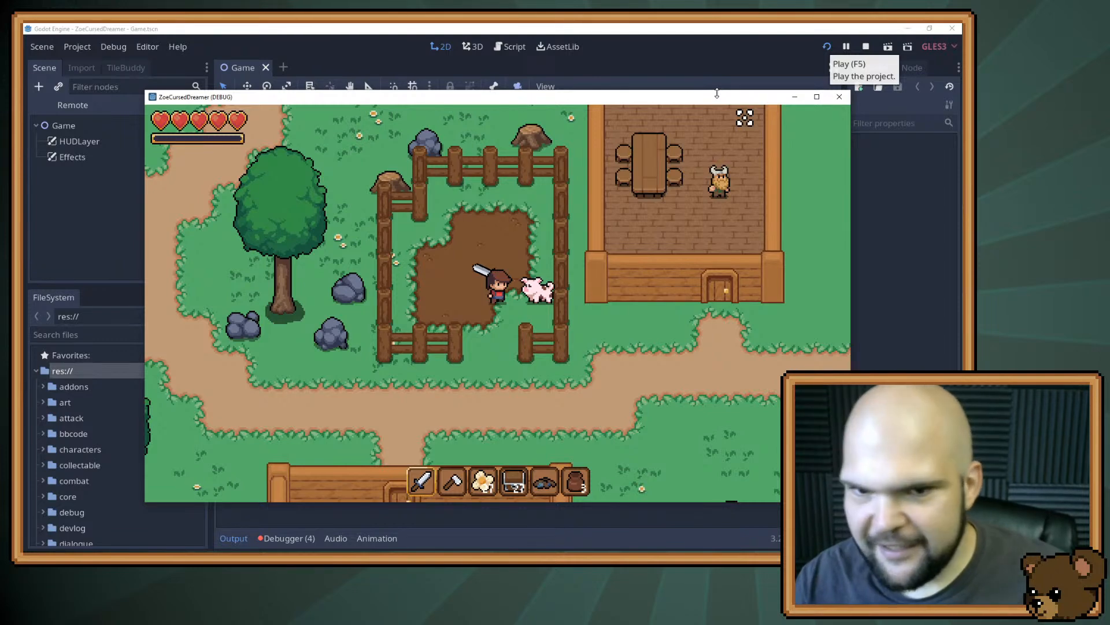
pyautogui.press('s')
pyautogui.press('a')
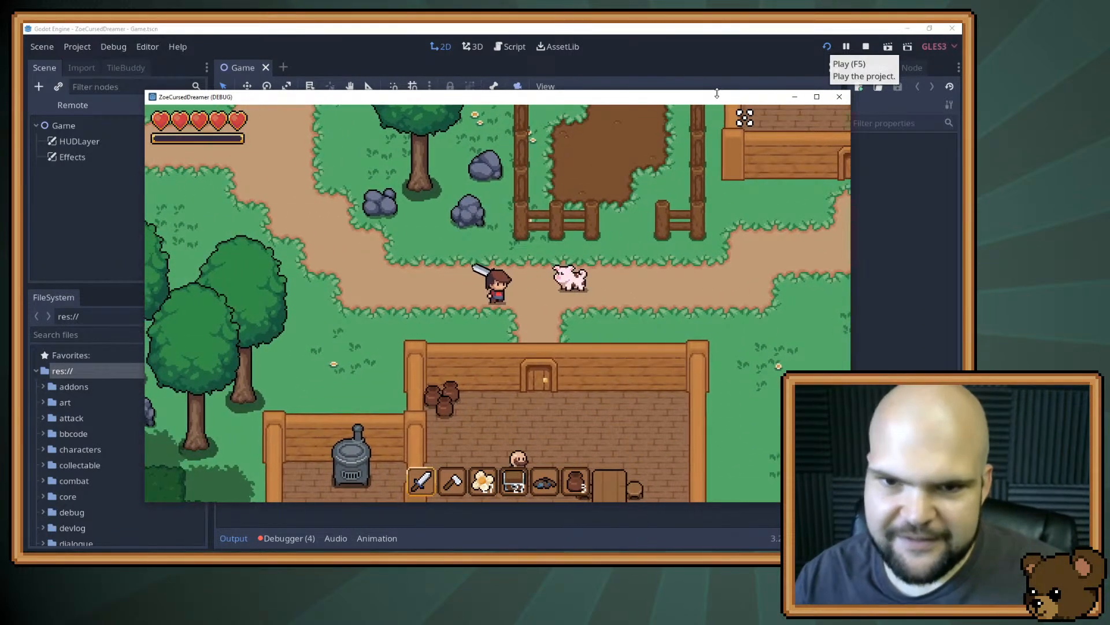
pyautogui.press('w')
pyautogui.press('a')
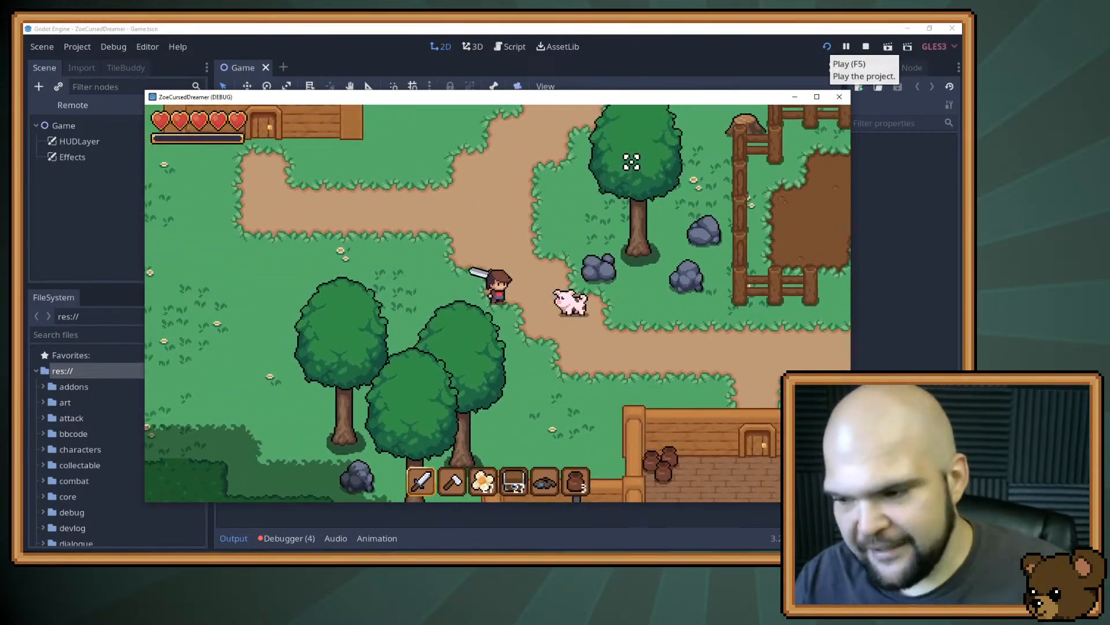
pyautogui.press('w')
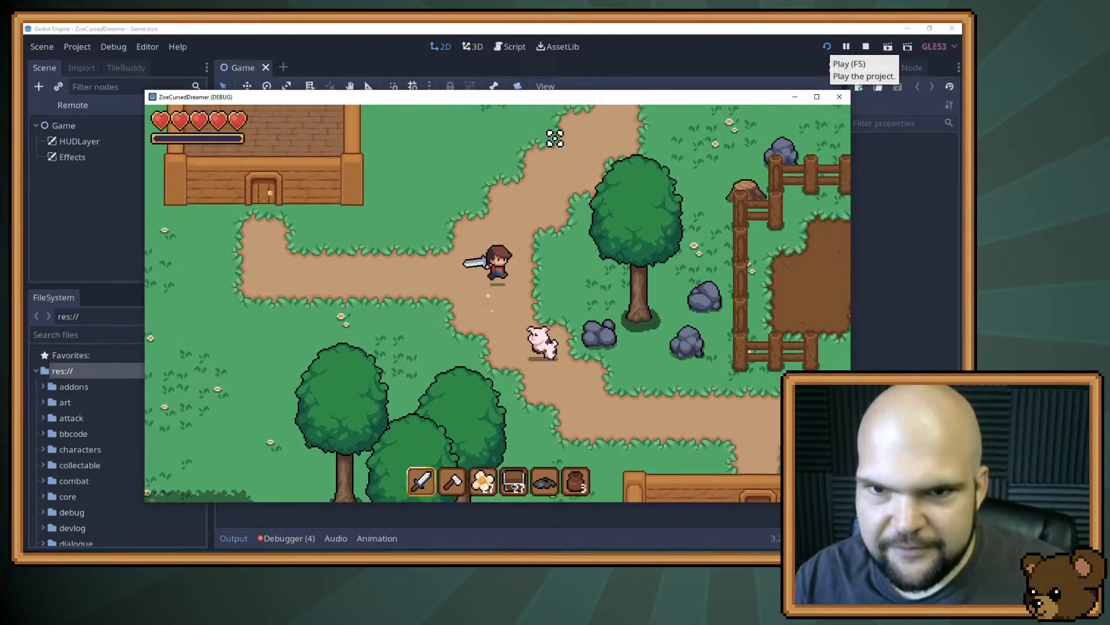
# Walk the character north along the dirt path, past the houses and up between the trees
pyautogui.press('d')
pyautogui.press('w')
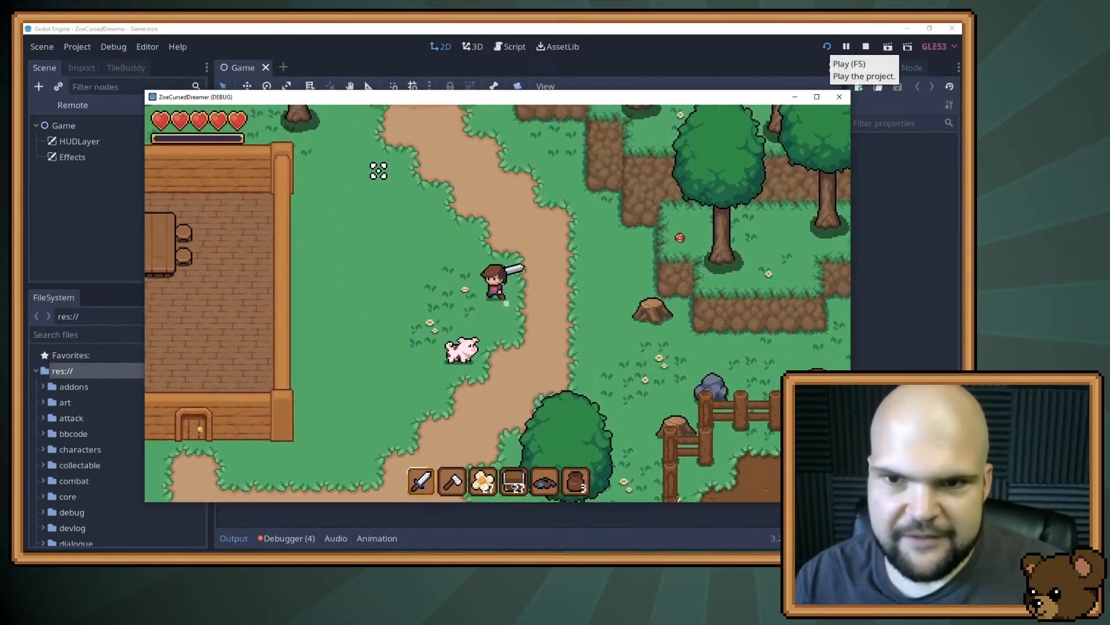
pyautogui.press('w')
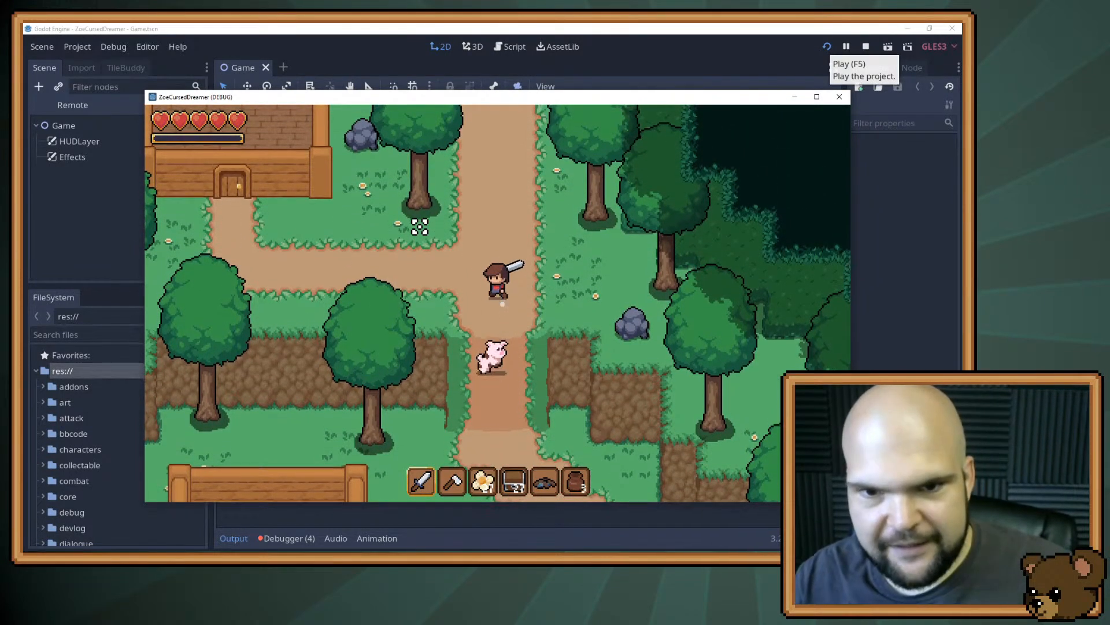
pyautogui.press('w')
pyautogui.press('s')
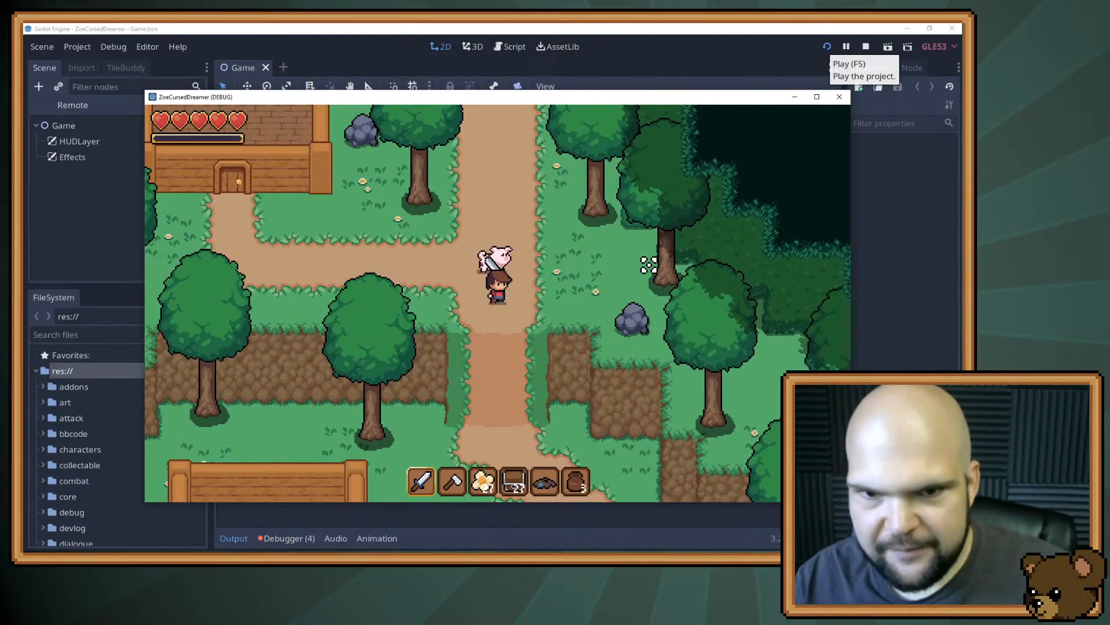
pyautogui.press('w')
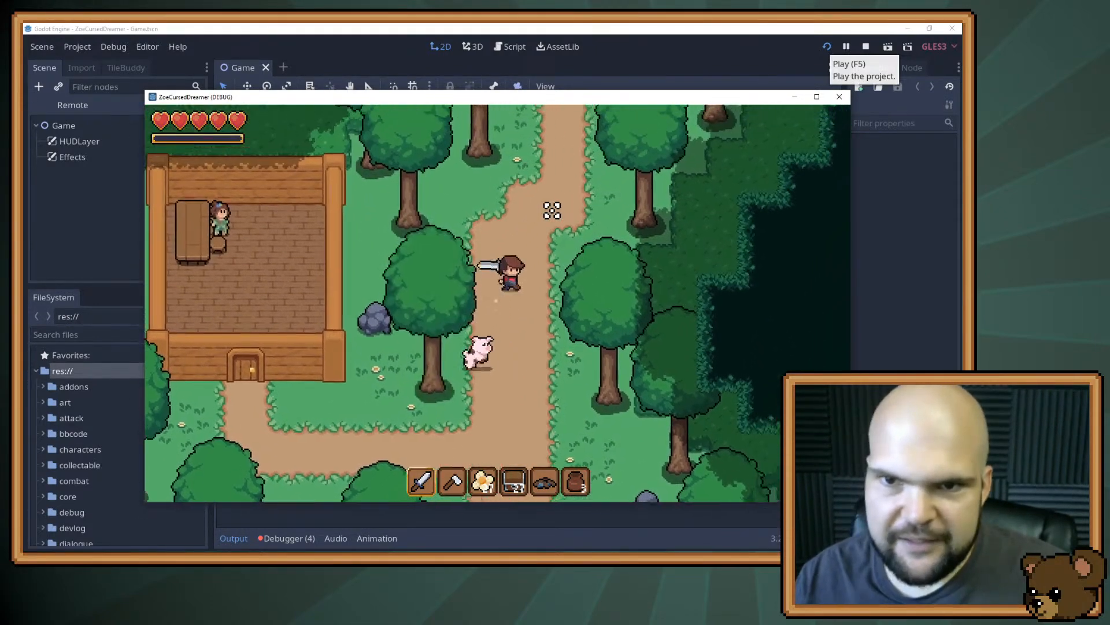
pyautogui.press('w')
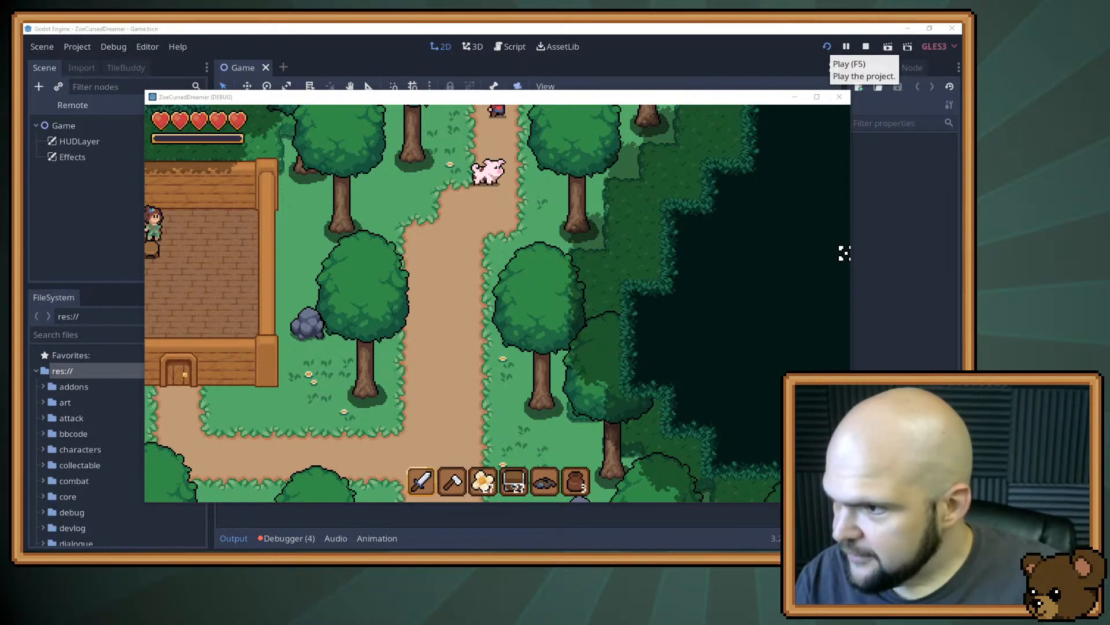
# Switch to Trello to review the Dungeon Mechanics card, and minimize the browser and Aseprite to return to the game
pyautogui.hotkey('alt', 'Tab')
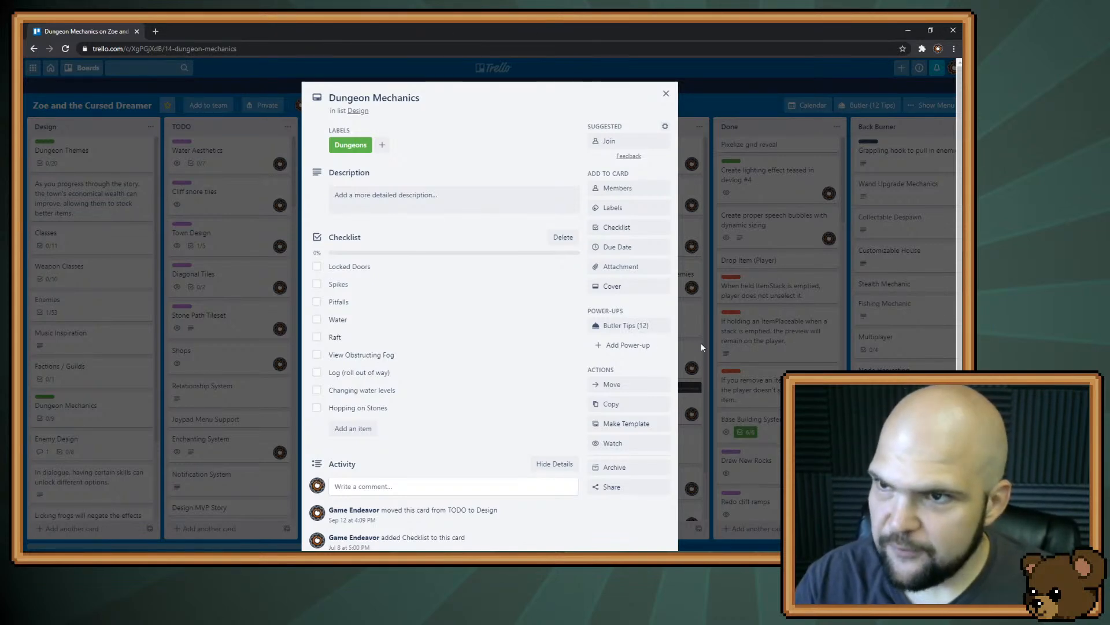
pyautogui.click(905, 29)
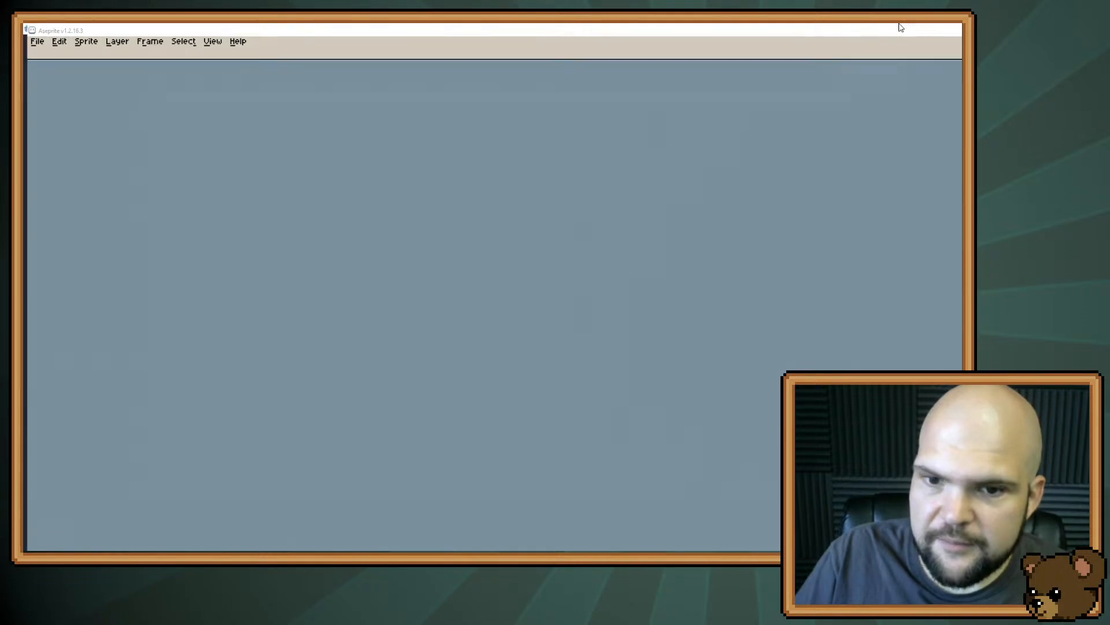
pyautogui.click(907, 28)
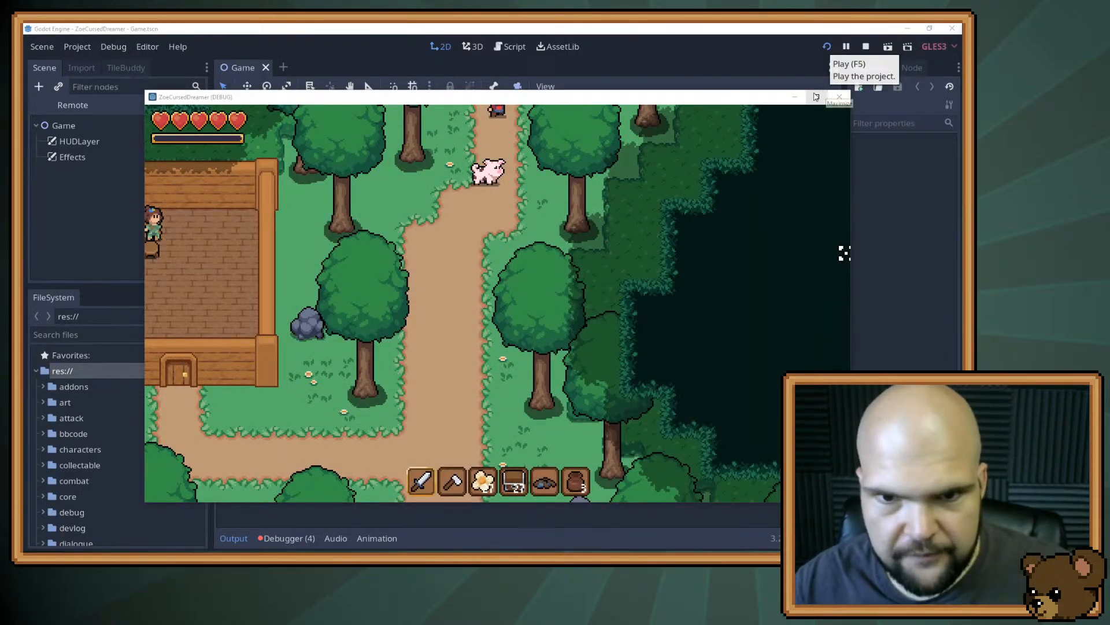
# Switch the held hotbar item to the hammer and walk the character back down the path to the southwest
pyautogui.scroll(-2, 407, 261)
pyautogui.scroll(1, 406, 261)
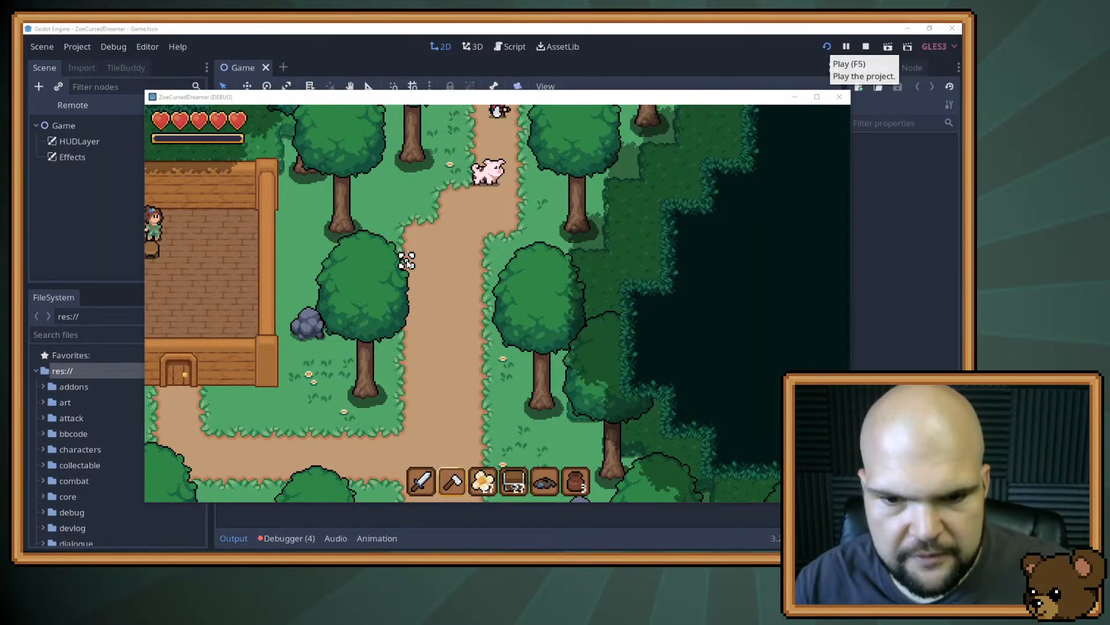
pyautogui.press('s')
pyautogui.press('a')
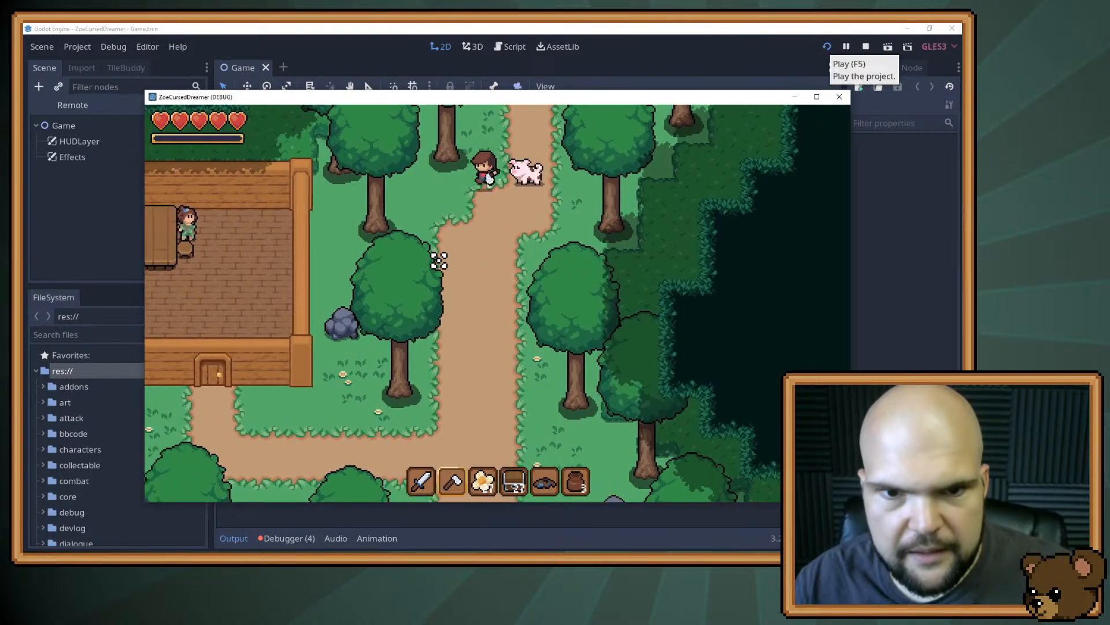
# Stop the running game, set the Game node's starting area to Forest, and run the project again
pyautogui.click(867, 48)
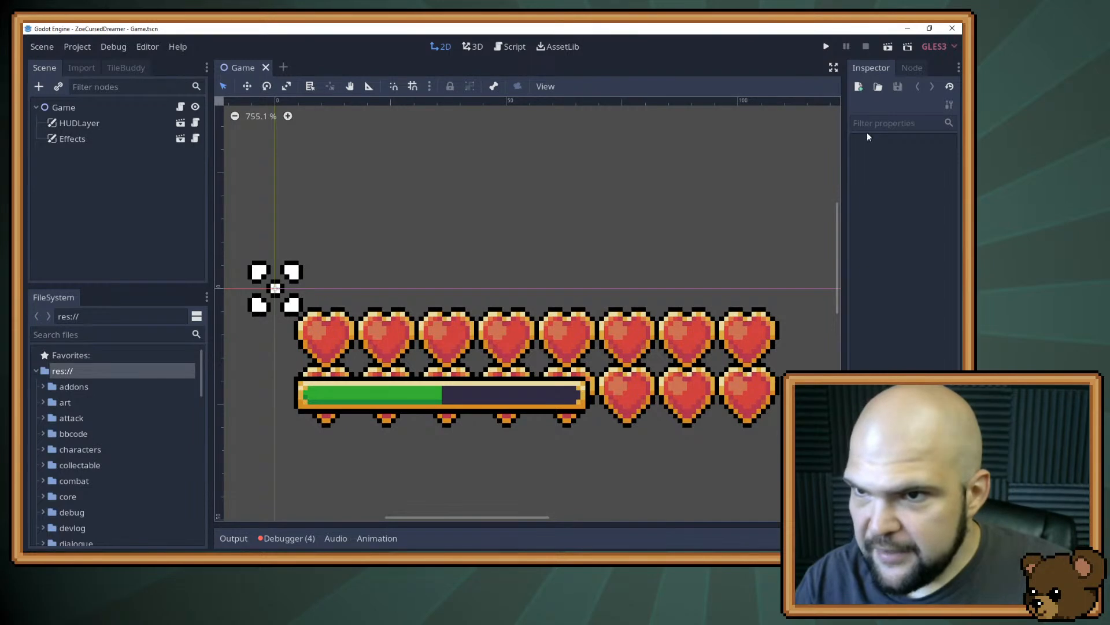
pyautogui.click(66, 109)
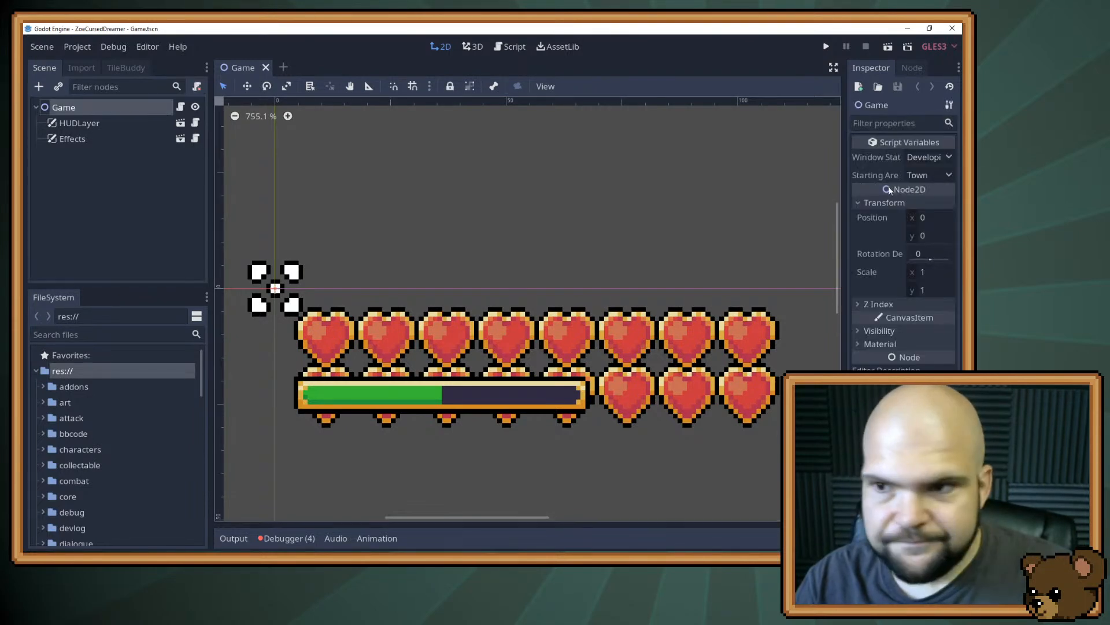
pyautogui.click(925, 176)
pyautogui.click(926, 200)
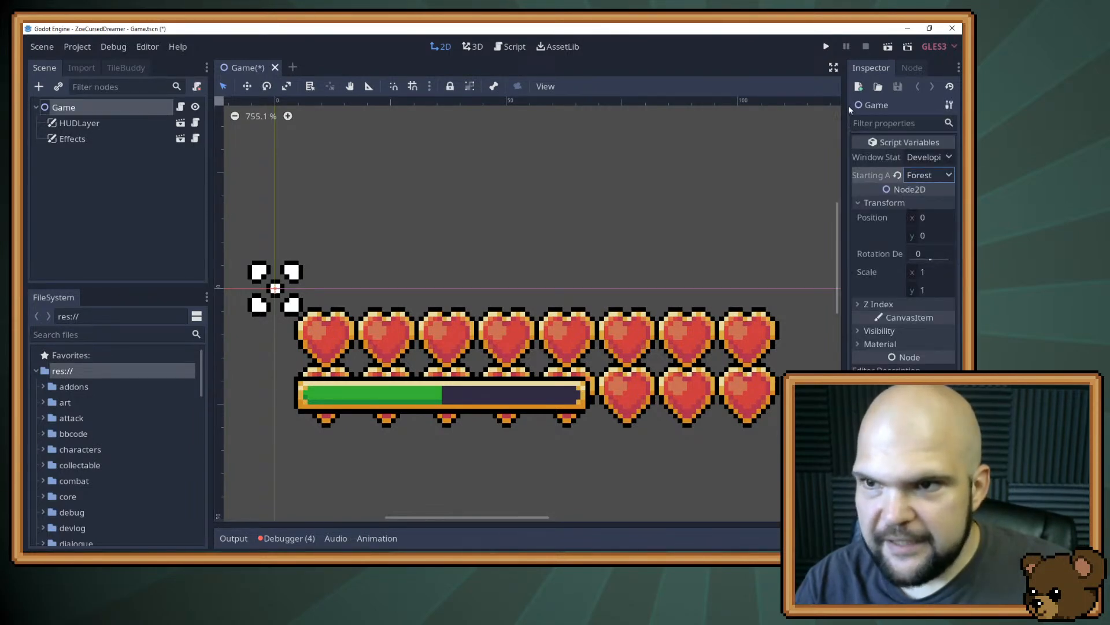
pyautogui.click(825, 47)
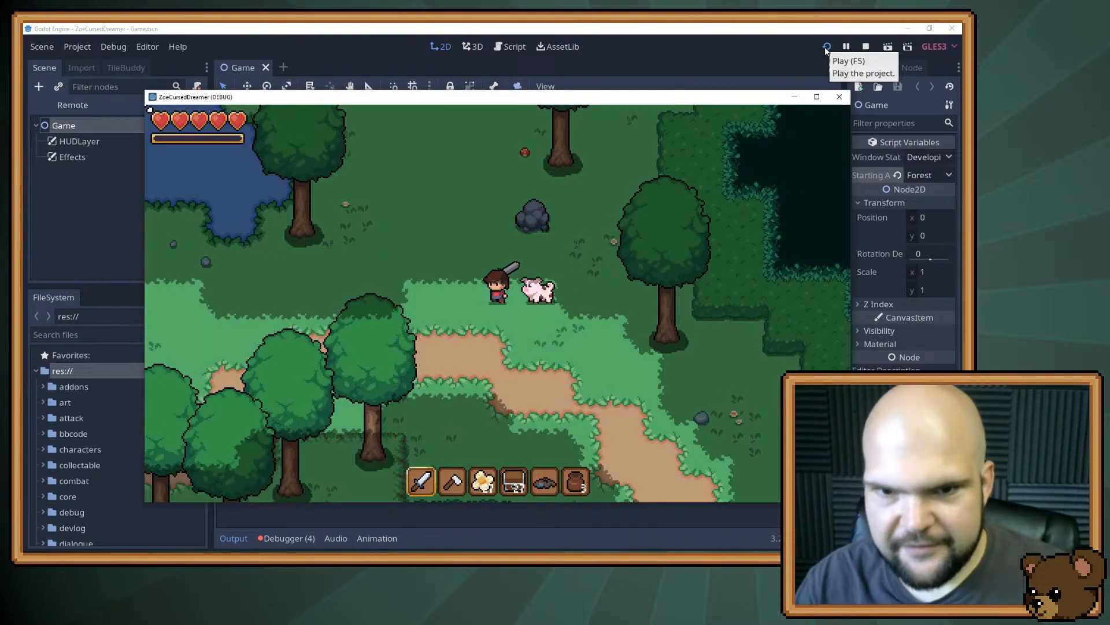
# Walk the character southwest through the forest and attack the sprout enemy beside the dirt path
pyautogui.press('a')
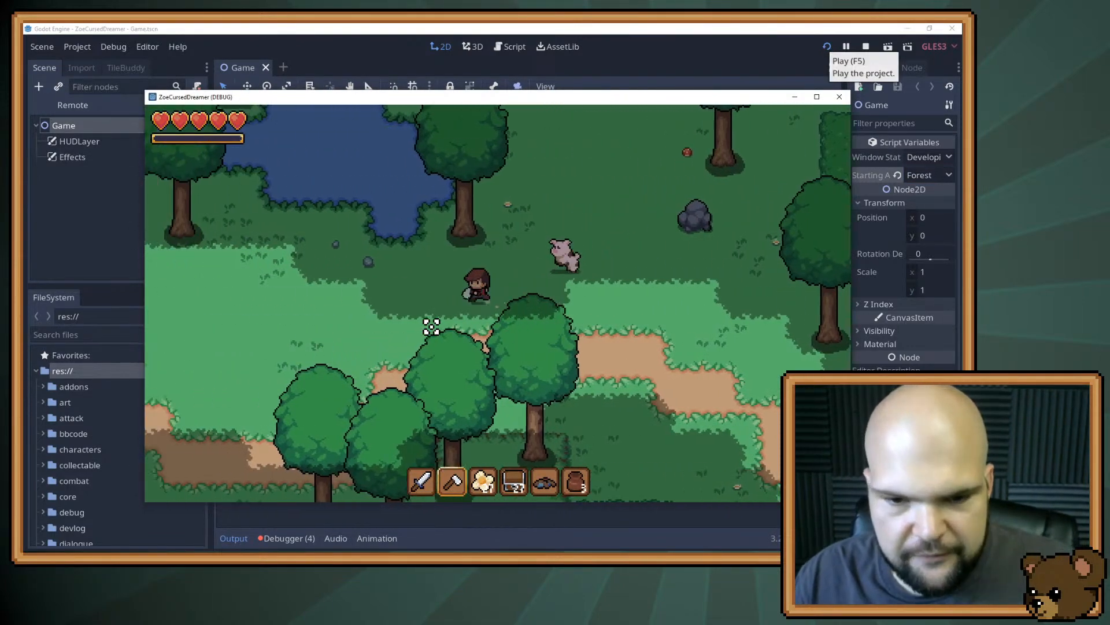
pyautogui.press('a')
pyautogui.press('s')
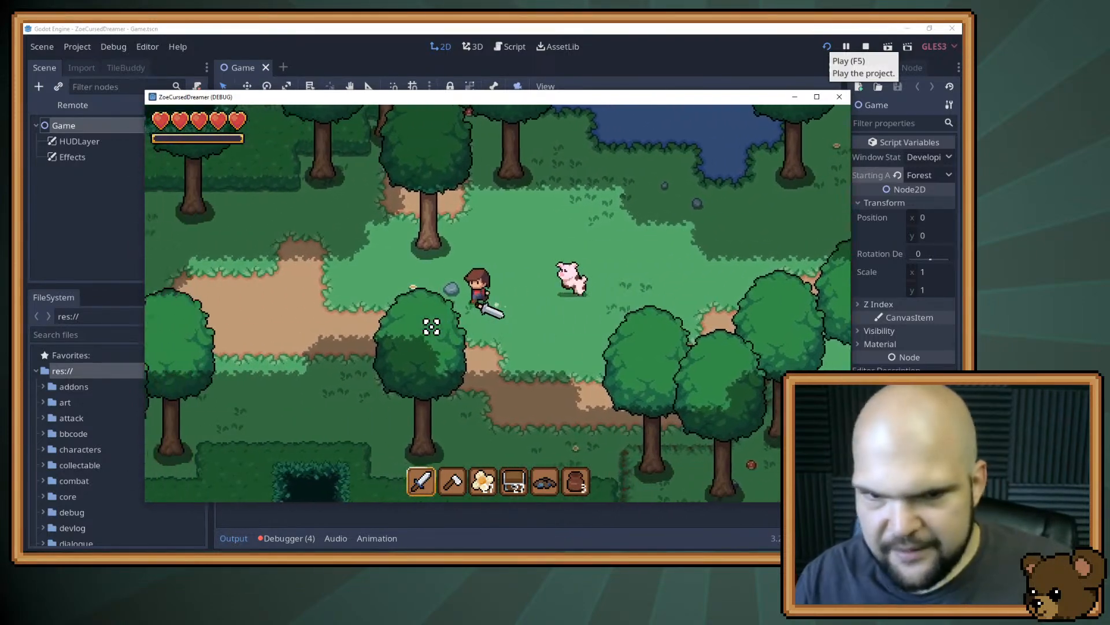
pyautogui.press('a')
pyautogui.press('s')
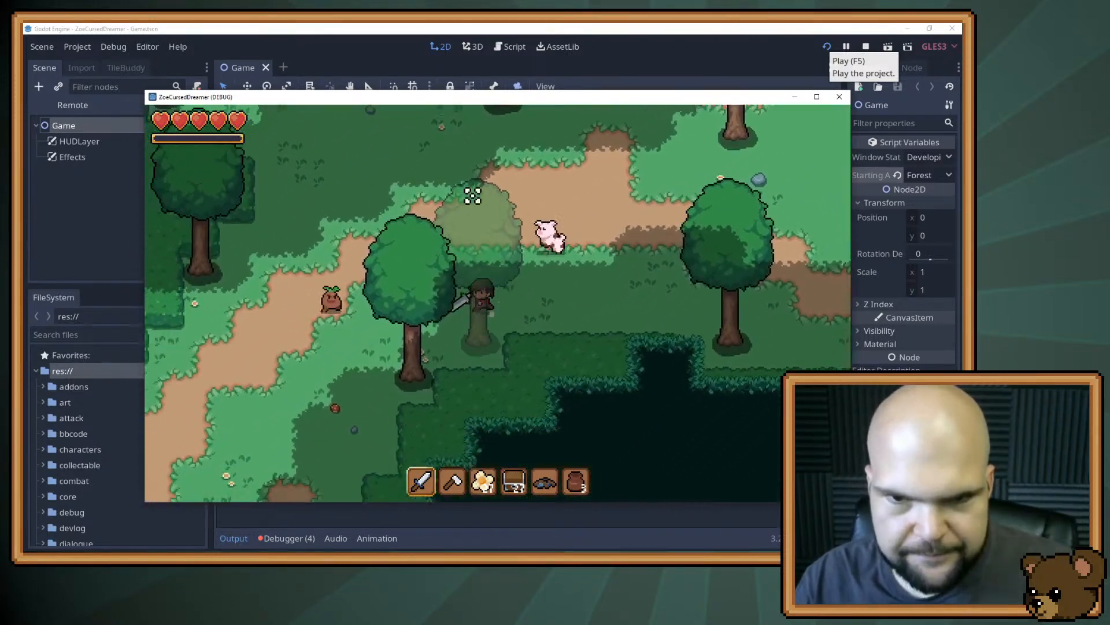
pyautogui.press('w')
pyautogui.press('a')
pyautogui.click(558, 260)
pyautogui.click(644, 310)
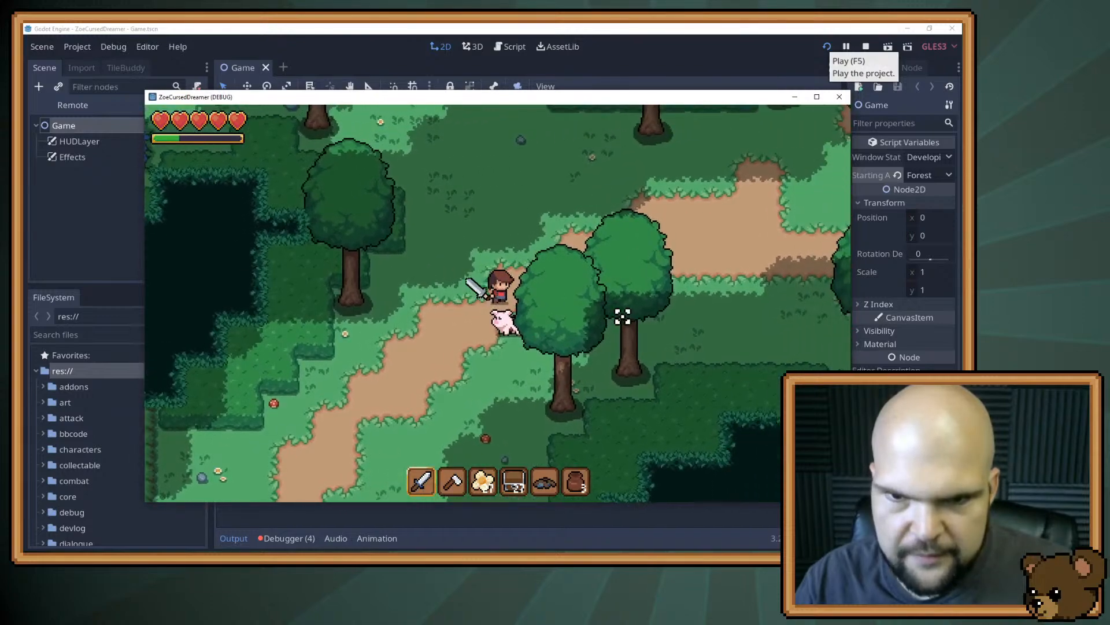
# Walk the character south along the forest path and fight the skeletons near the tree above the rope bridge
pyautogui.press('s')
pyautogui.press('d')
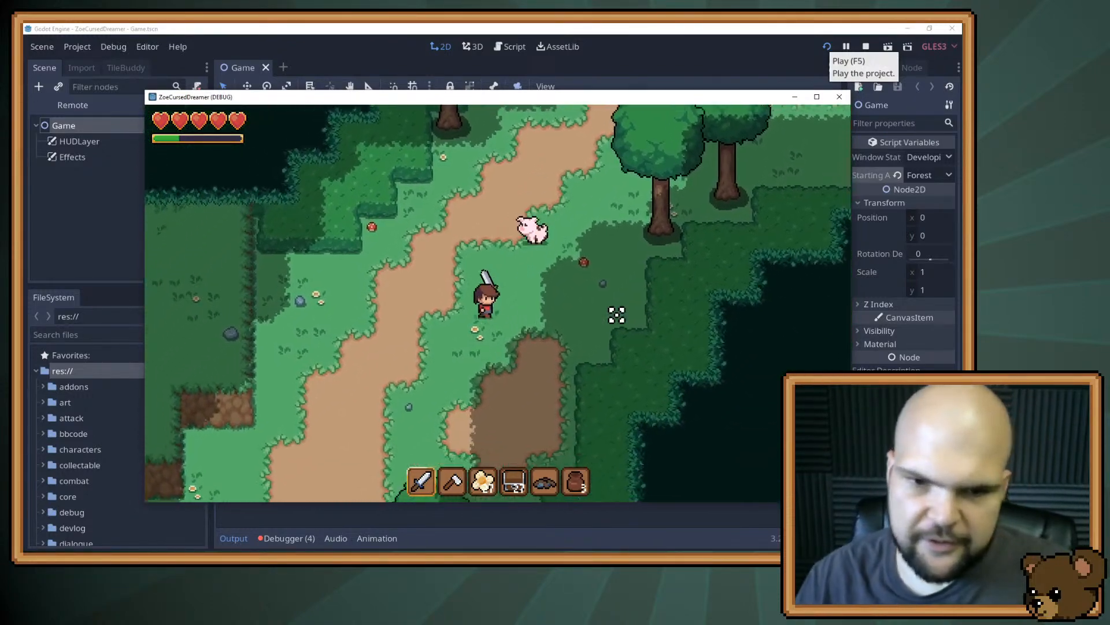
pyautogui.press('s')
pyautogui.click(404, 287)
pyautogui.press('a')
pyautogui.press('s')
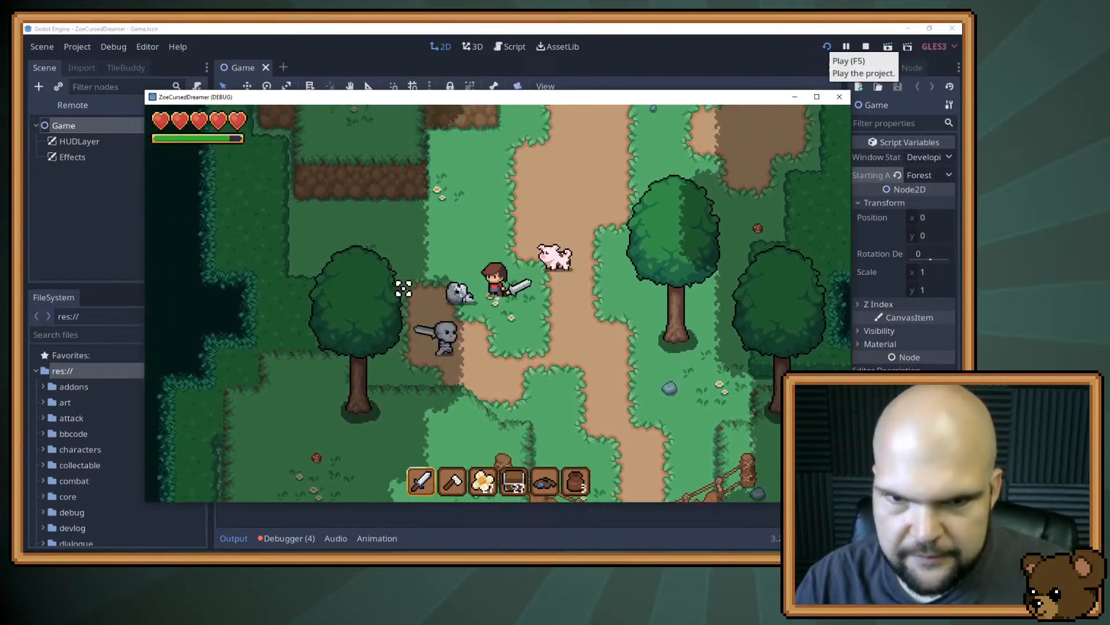
pyautogui.press('s')
pyautogui.click(371, 378)
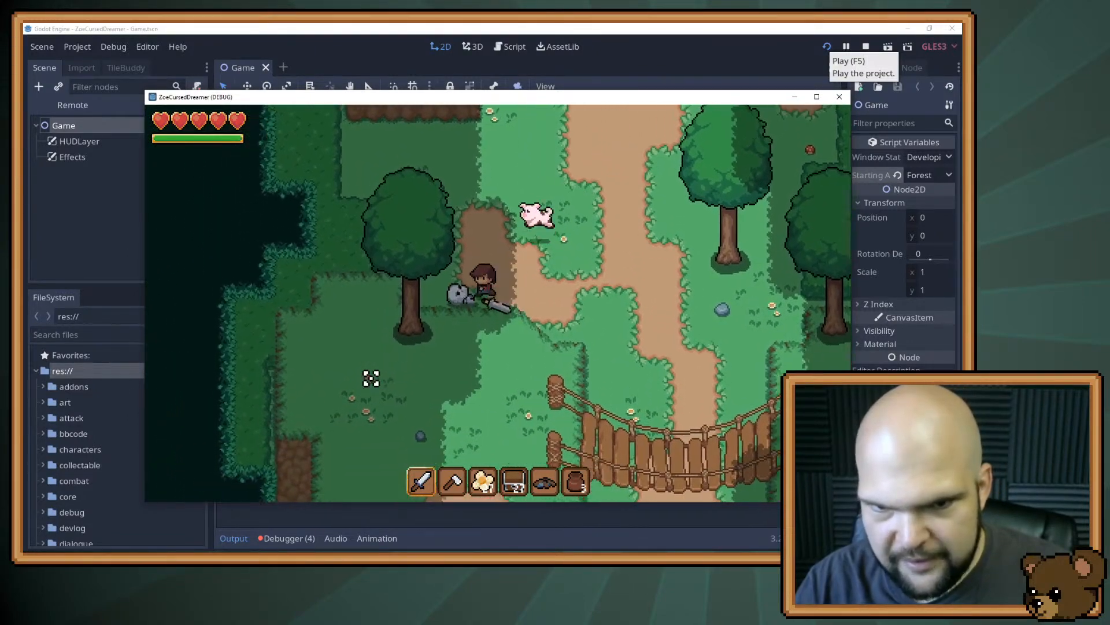
# Explore south beneath the rope bridge and return northeast to the forest's starting spot near the pond
pyautogui.press('s')
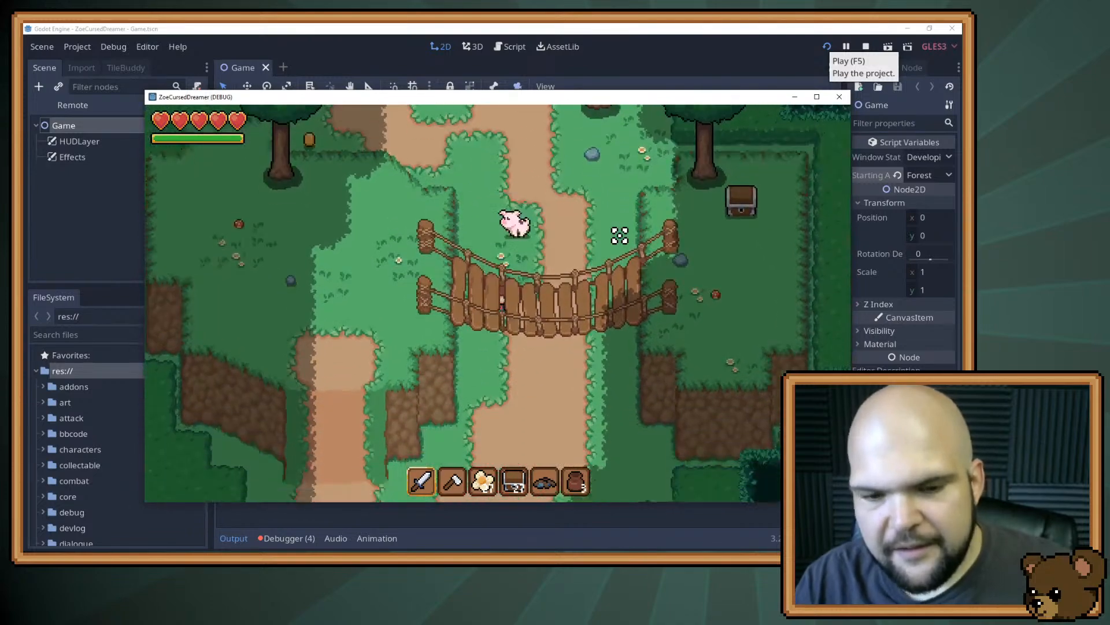
pyautogui.press('s')
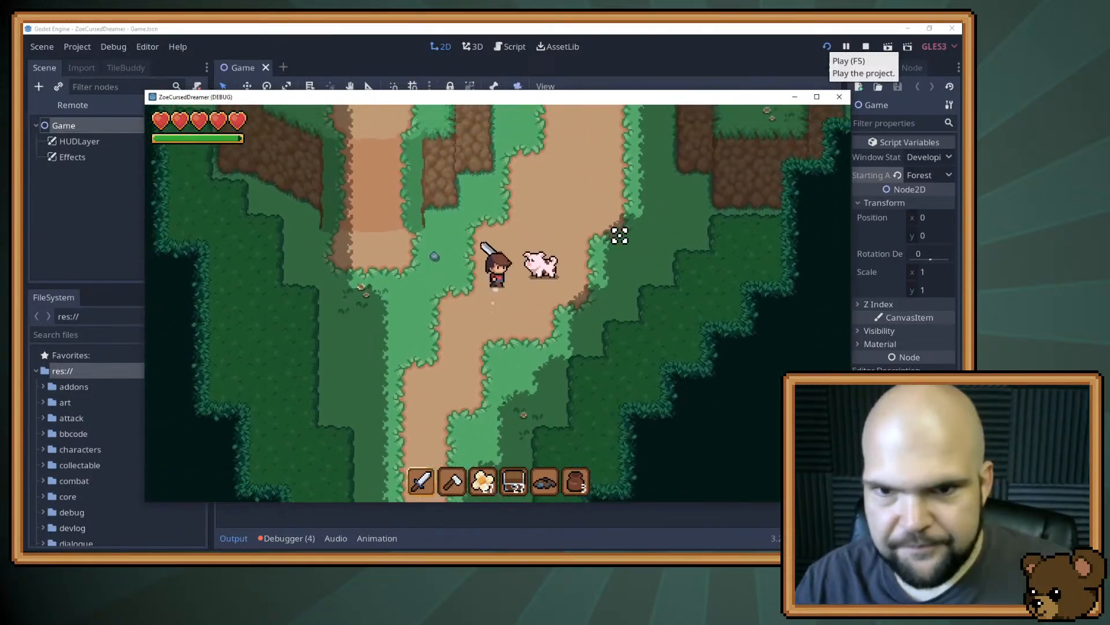
pyautogui.press('w')
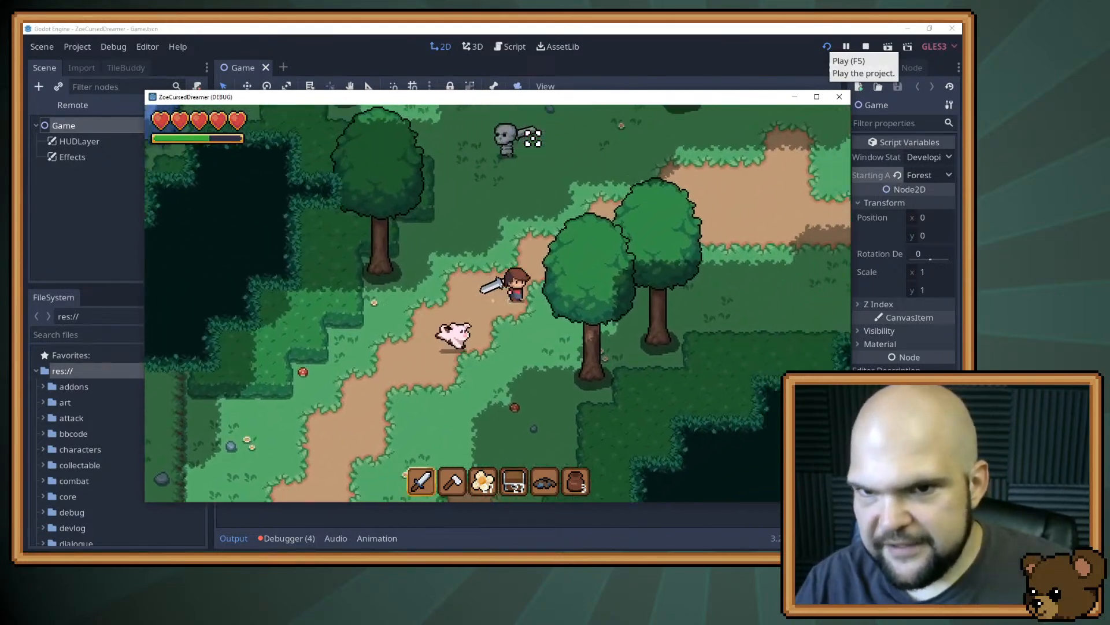
pyautogui.press('d')
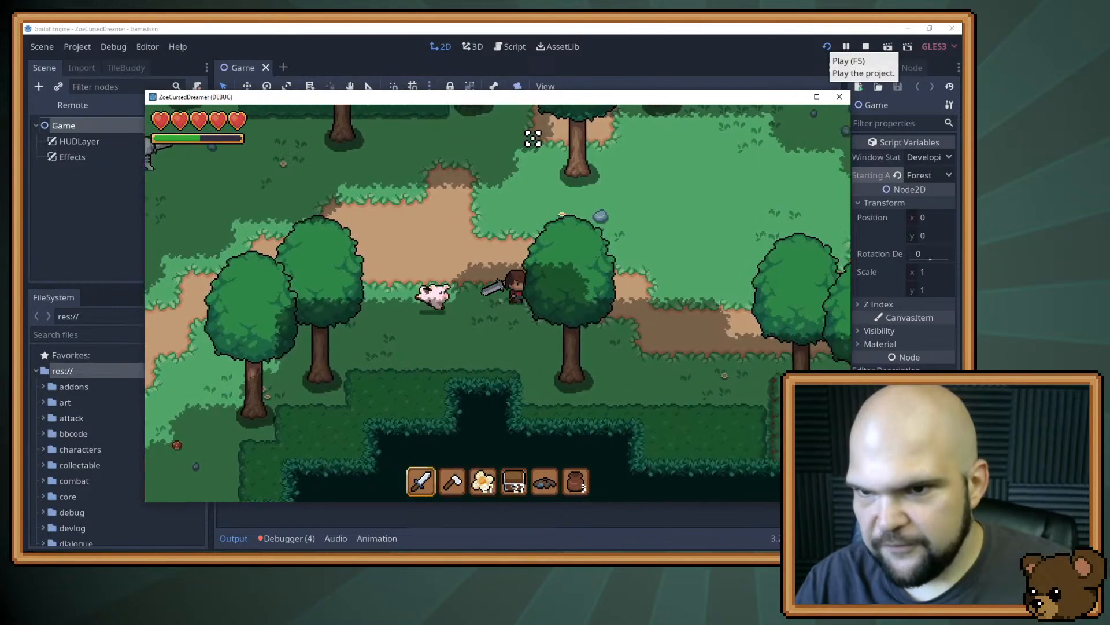
pyautogui.press('w')
pyautogui.press('d')
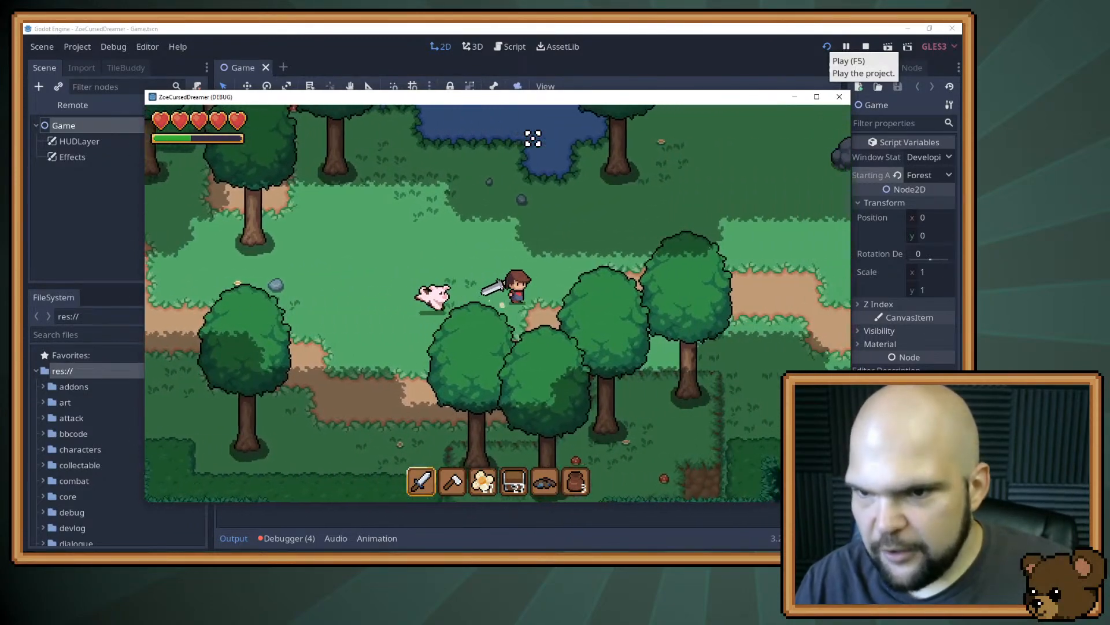
pyautogui.press('w')
pyautogui.press('d')
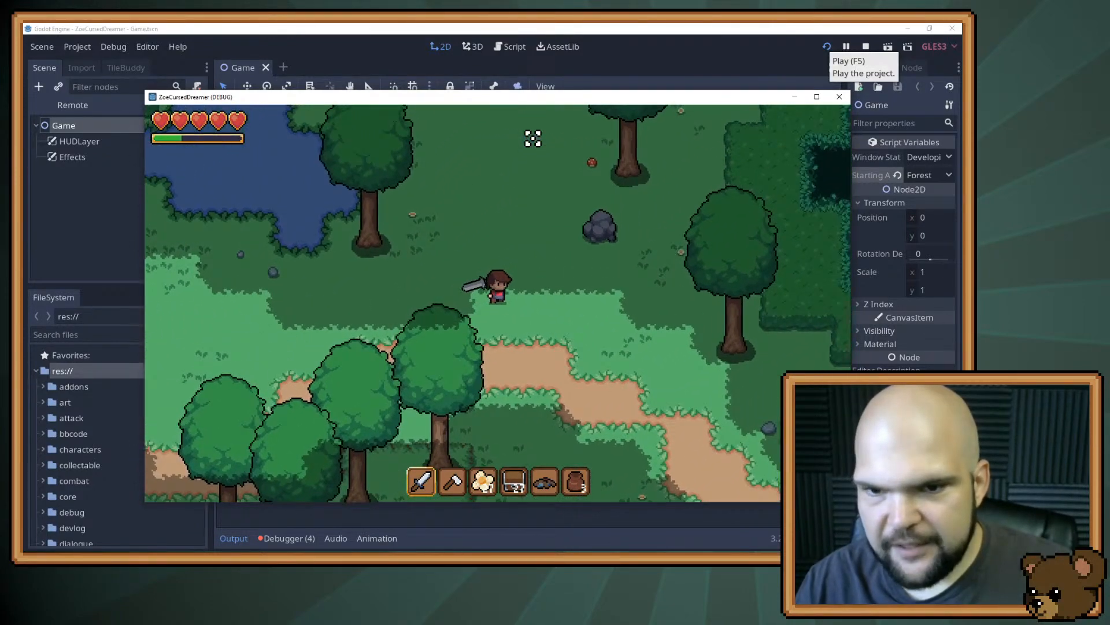
# Walk the character north to the flower clearing between the ponds and back south to the dirt path
pyautogui.press('w')
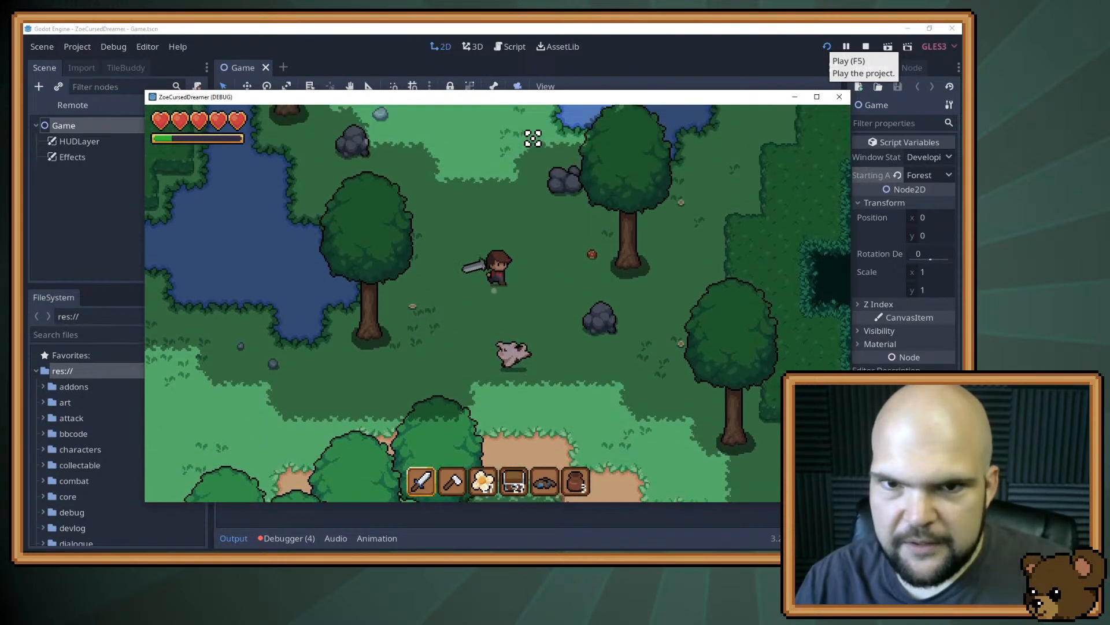
pyautogui.press('w')
pyautogui.press('a')
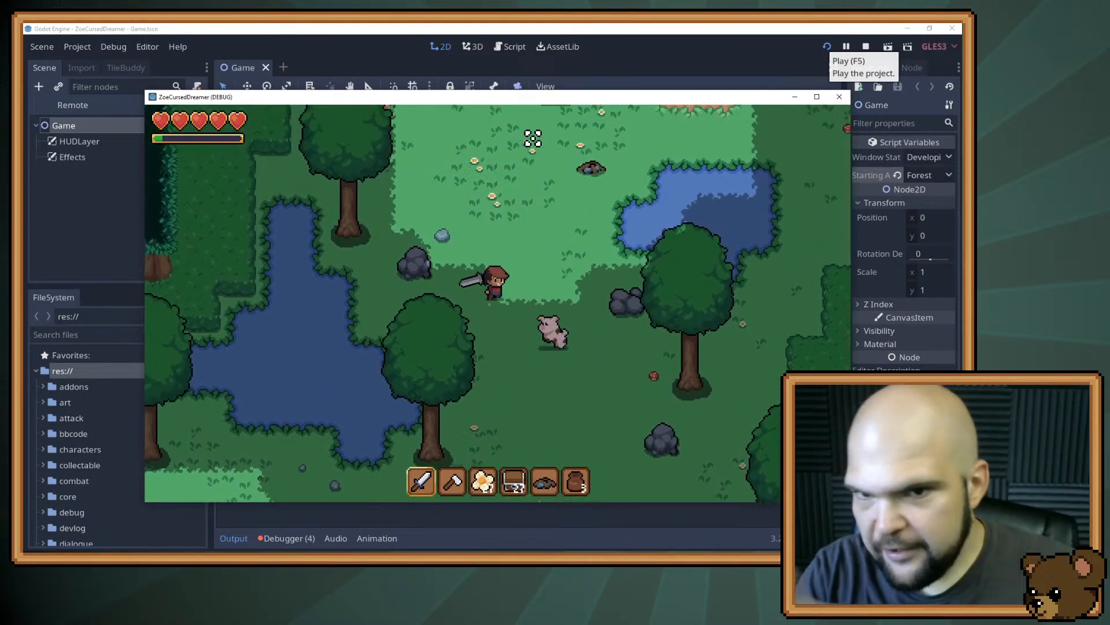
pyautogui.press('s')
pyautogui.press('d')
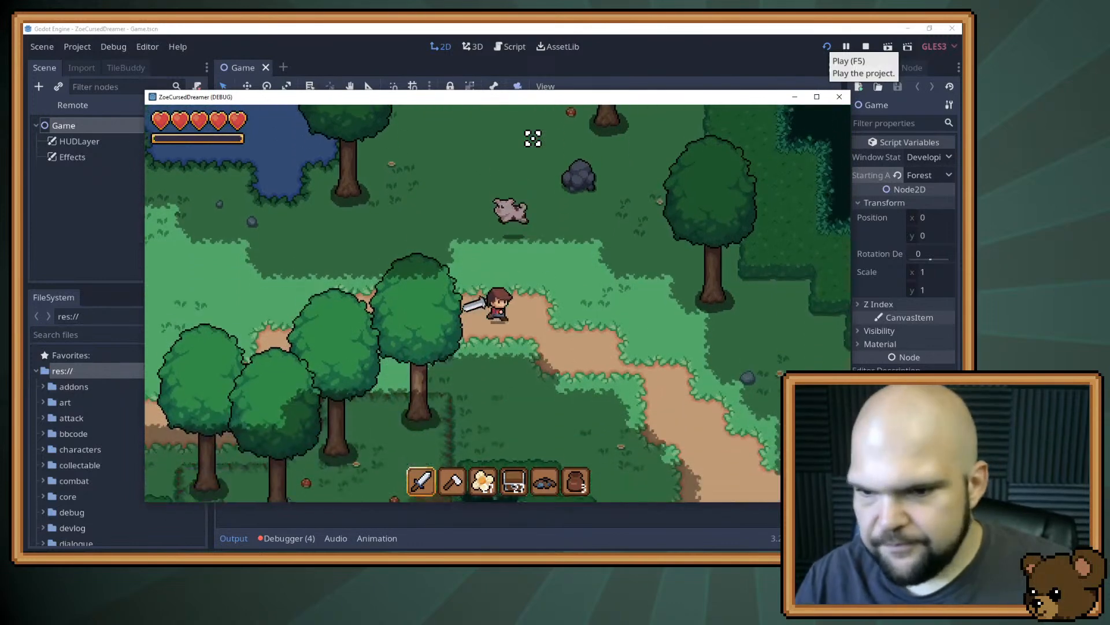
# Walk the character southeast along the dirt path, back north past the chest to the clearing's dirt patch, and stop the game
pyautogui.press('s')
pyautogui.press('d')
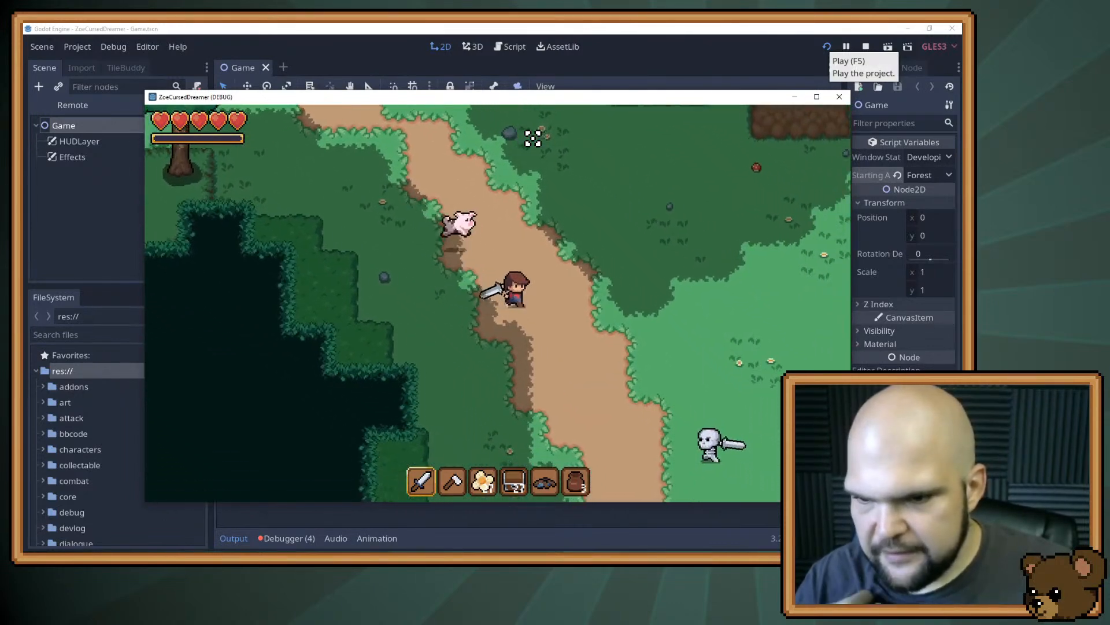
pyautogui.press('w')
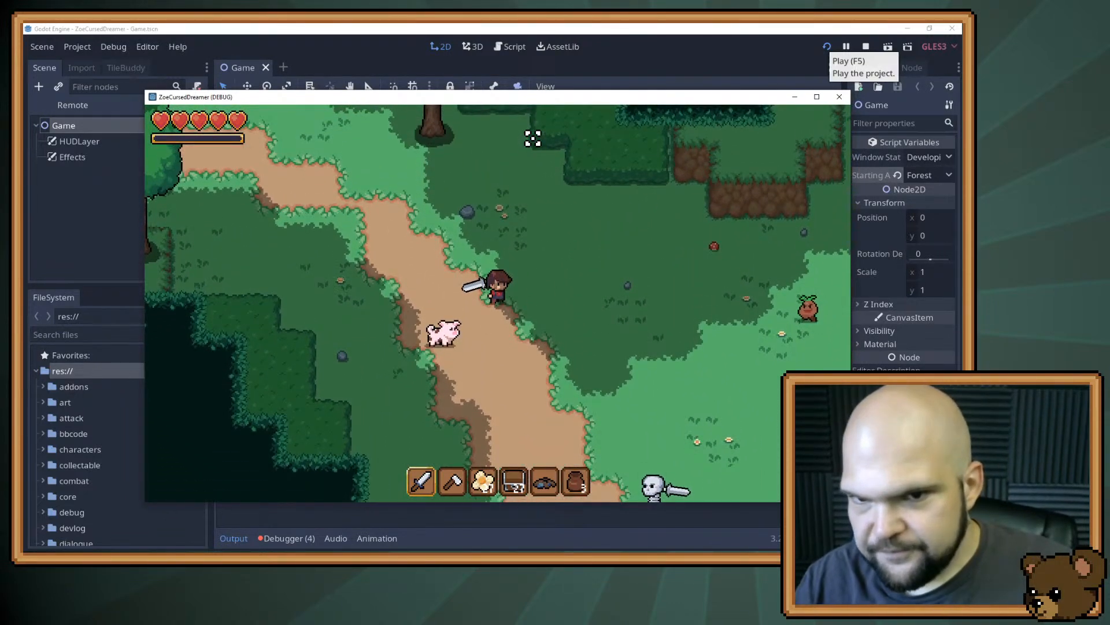
pyautogui.press('w')
pyautogui.press('a')
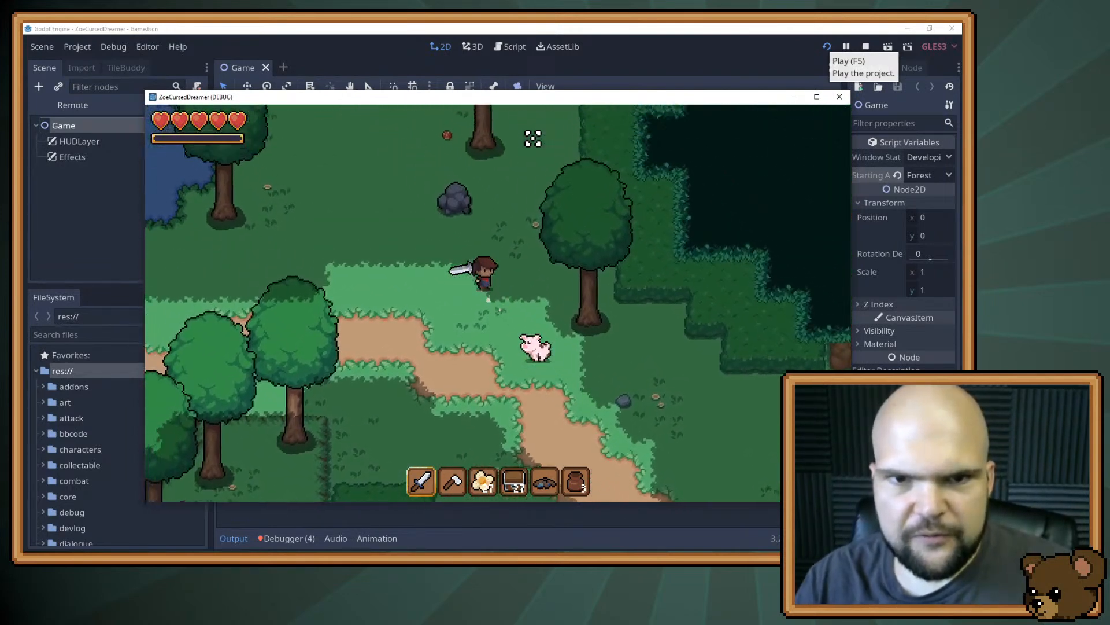
pyautogui.press('w')
pyautogui.press('a')
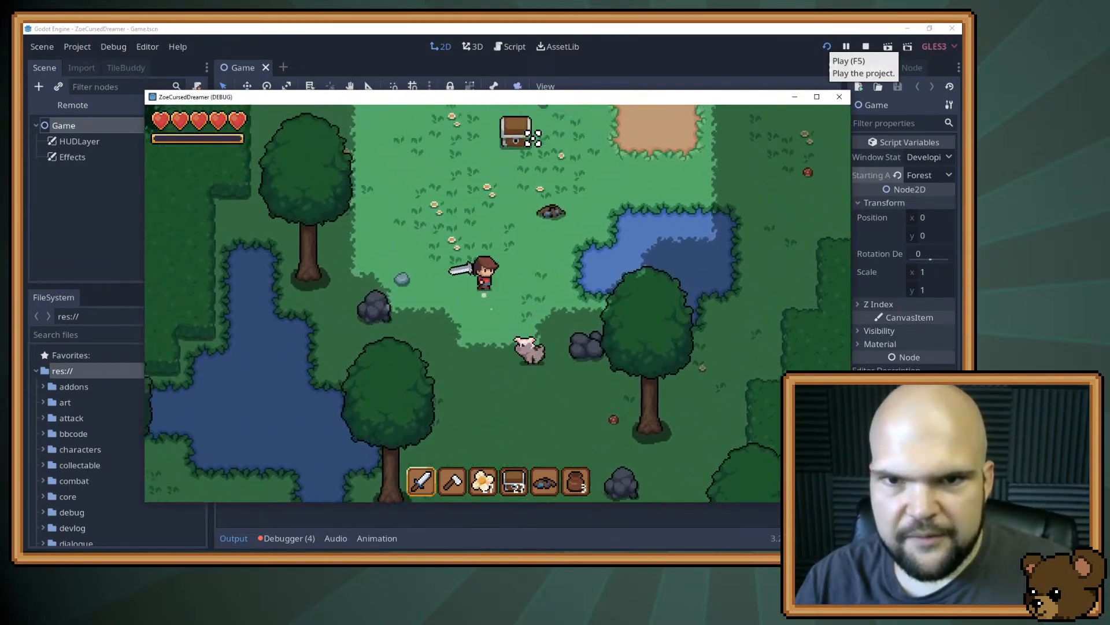
pyautogui.press('w')
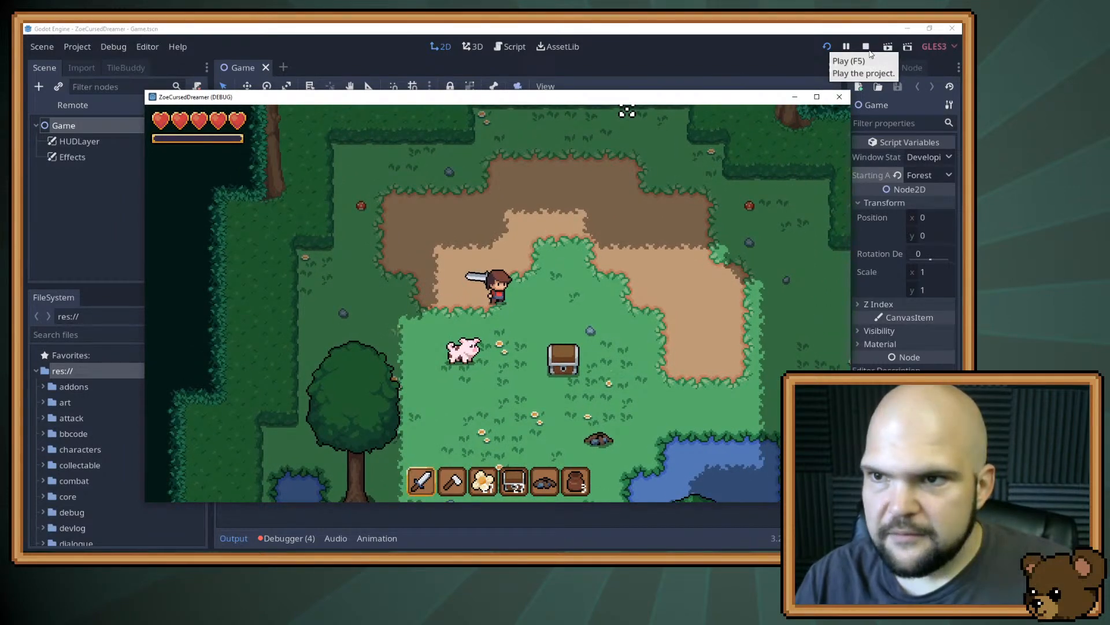
pyautogui.press('F8')
pyautogui.click(77, 47)
pyautogui.click(85, 64)
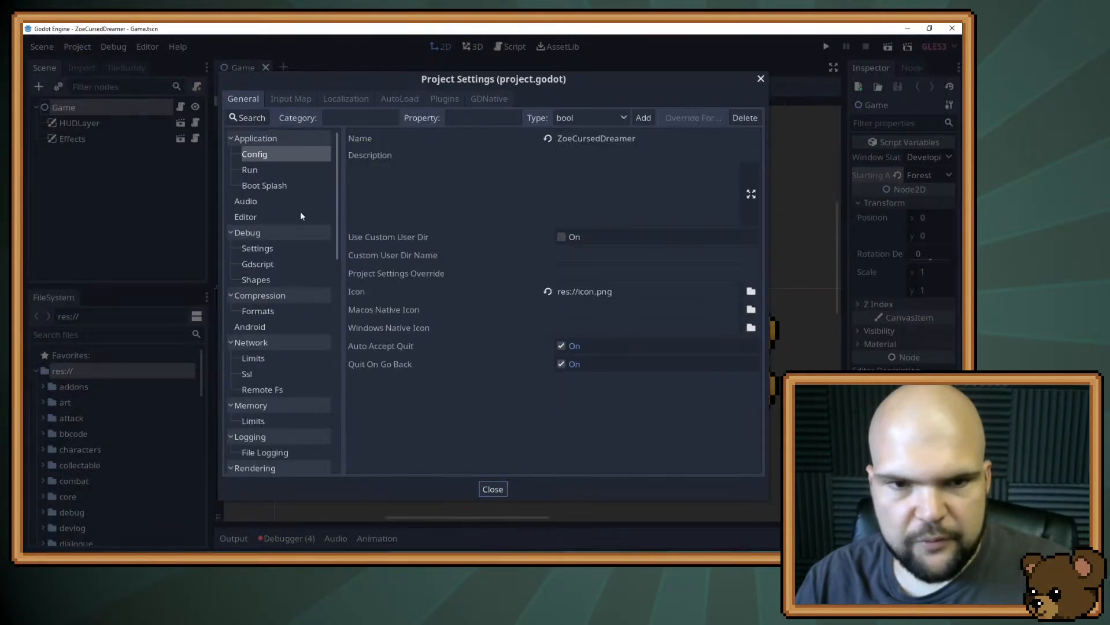
pyautogui.scroll(-10, 255, 374)
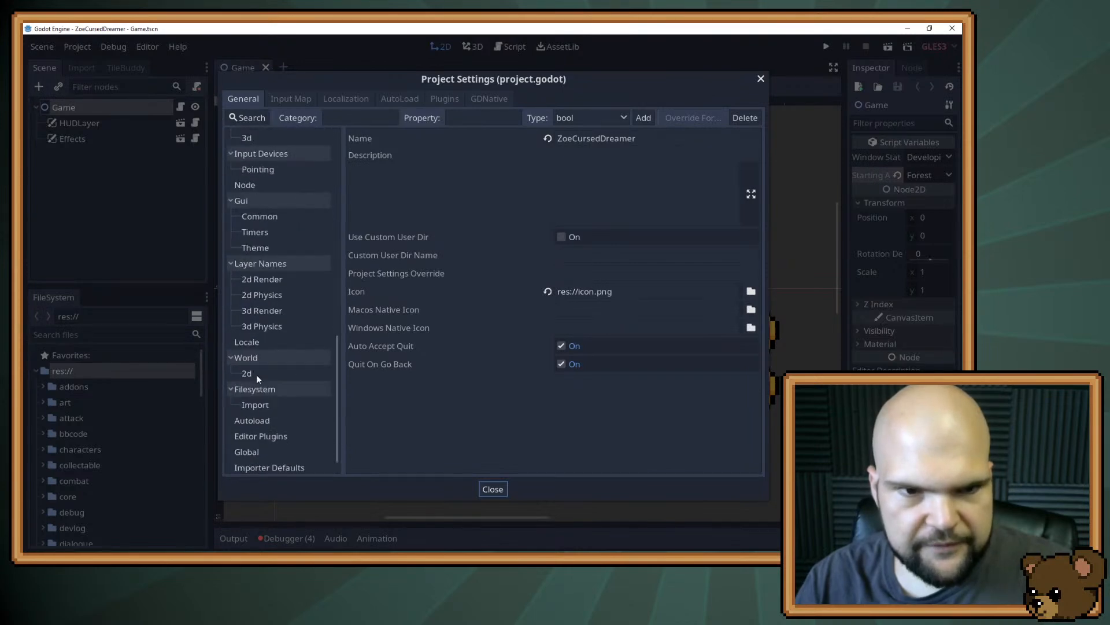
pyautogui.scroll(-1, 256, 374)
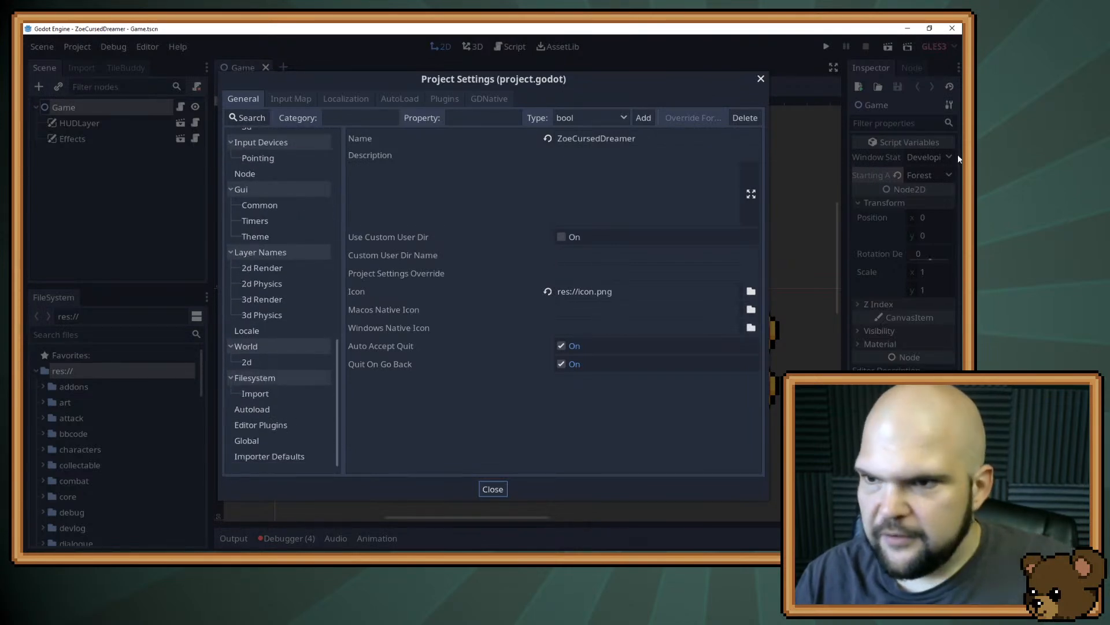
# Set the Game node's Window State to Screencap, test-run the project and stop it
pyautogui.click(919, 157)
pyautogui.click(926, 157)
pyautogui.click(935, 202)
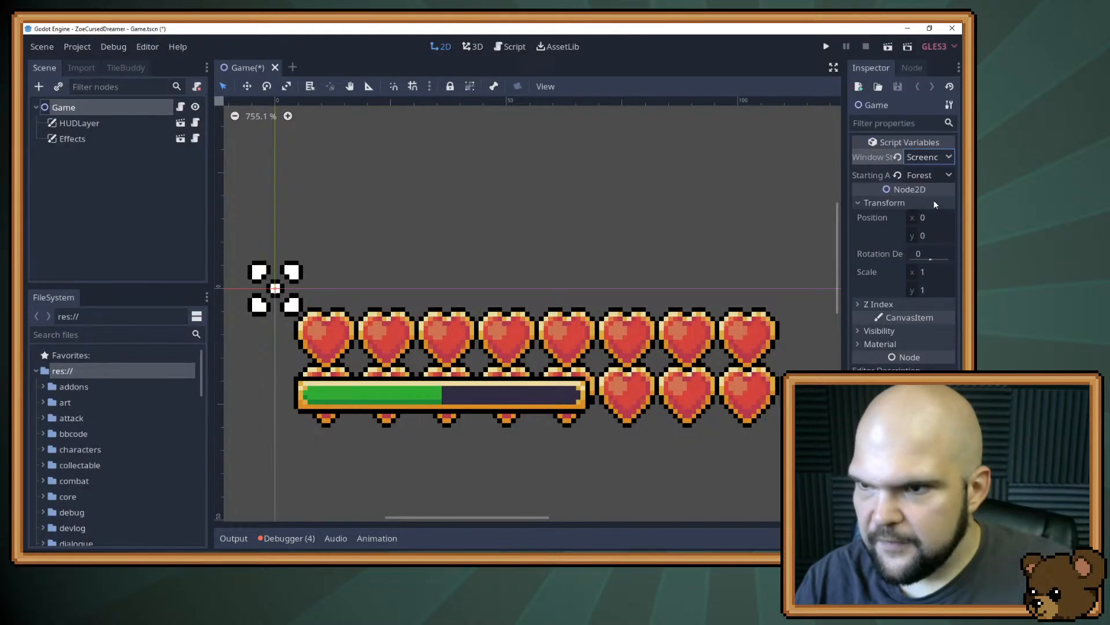
pyautogui.click(826, 49)
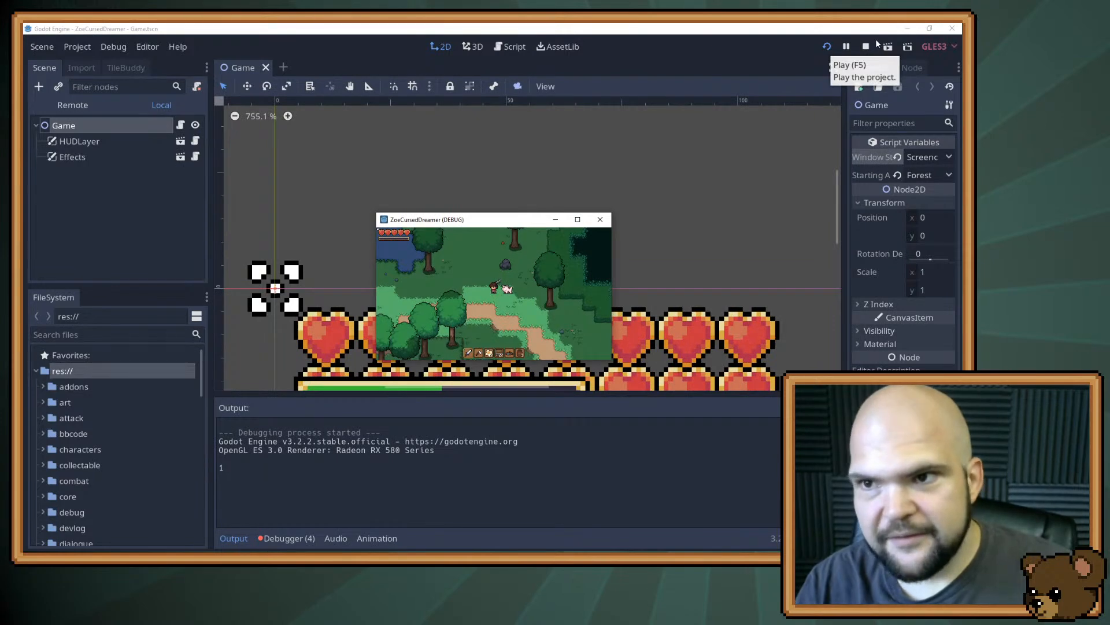
pyautogui.click(866, 42)
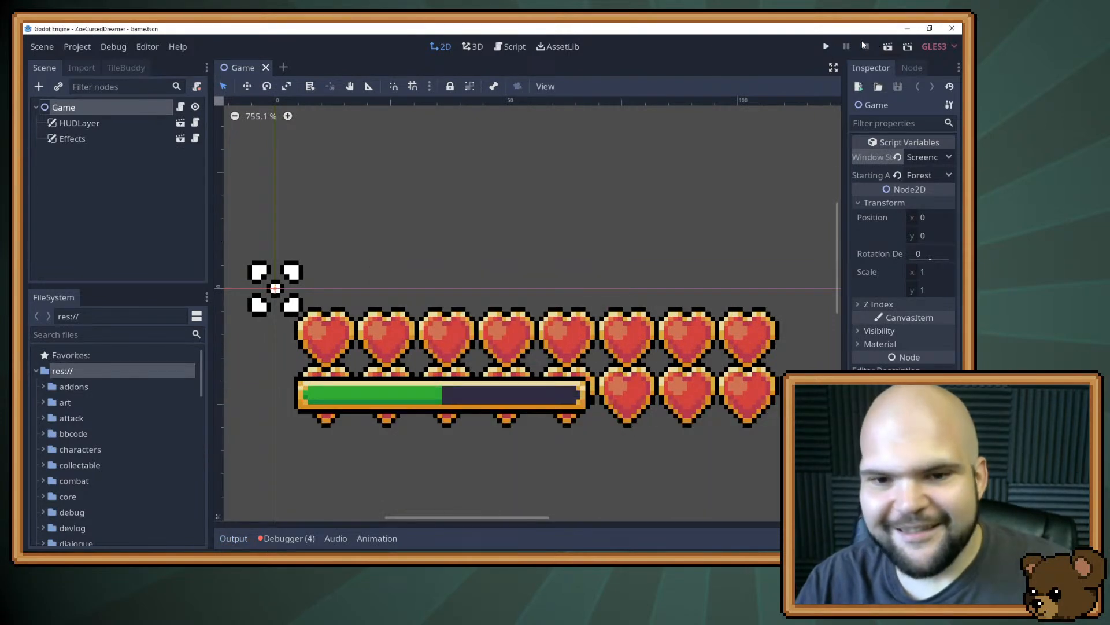
# Enable Borderless in the project's display window settings and close the settings
pyautogui.click(67, 50)
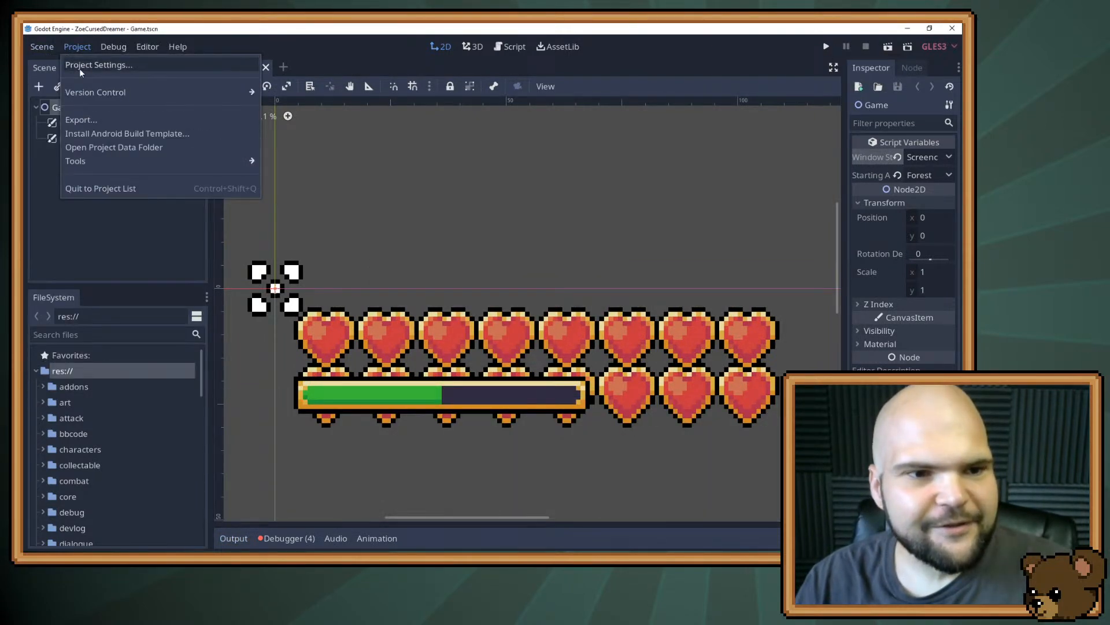
pyautogui.click(78, 68)
pyautogui.scroll(4, 288, 435)
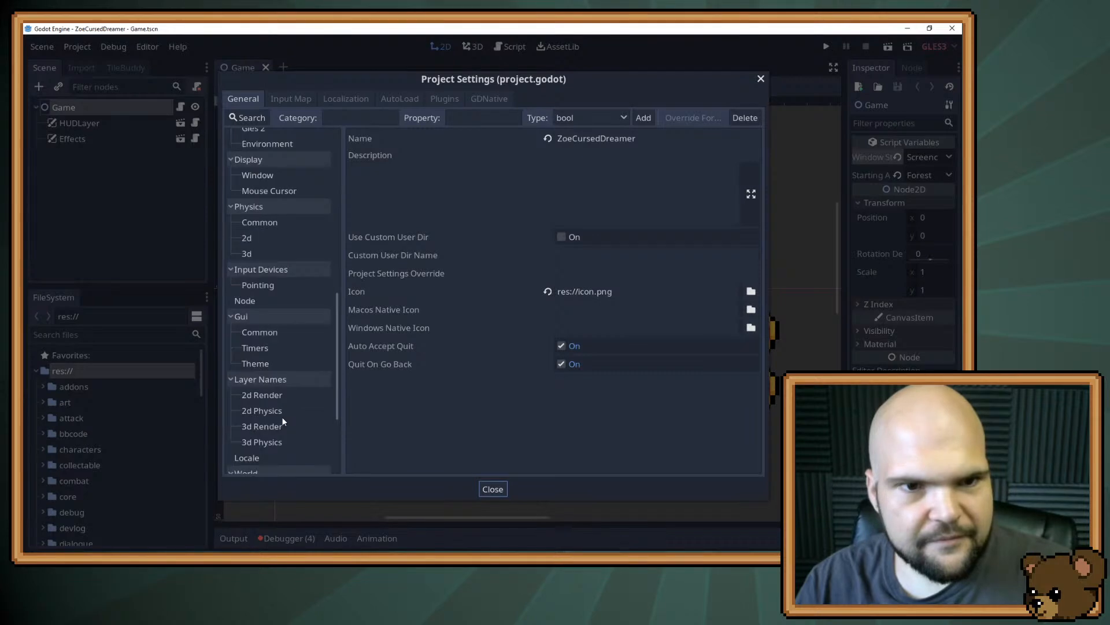
pyautogui.click(261, 175)
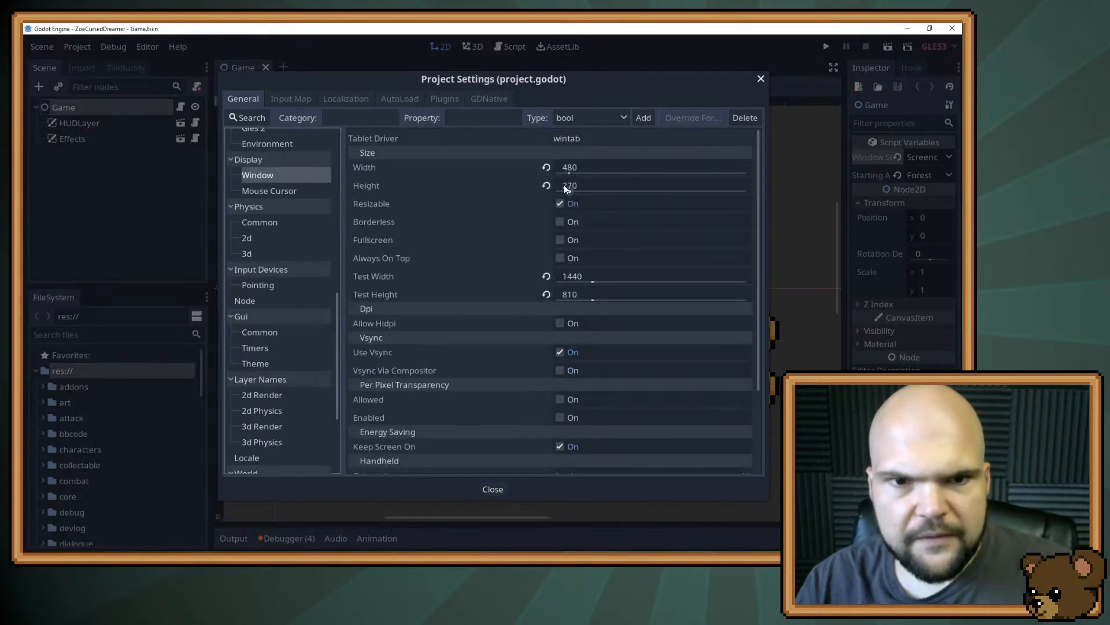
pyautogui.click(574, 221)
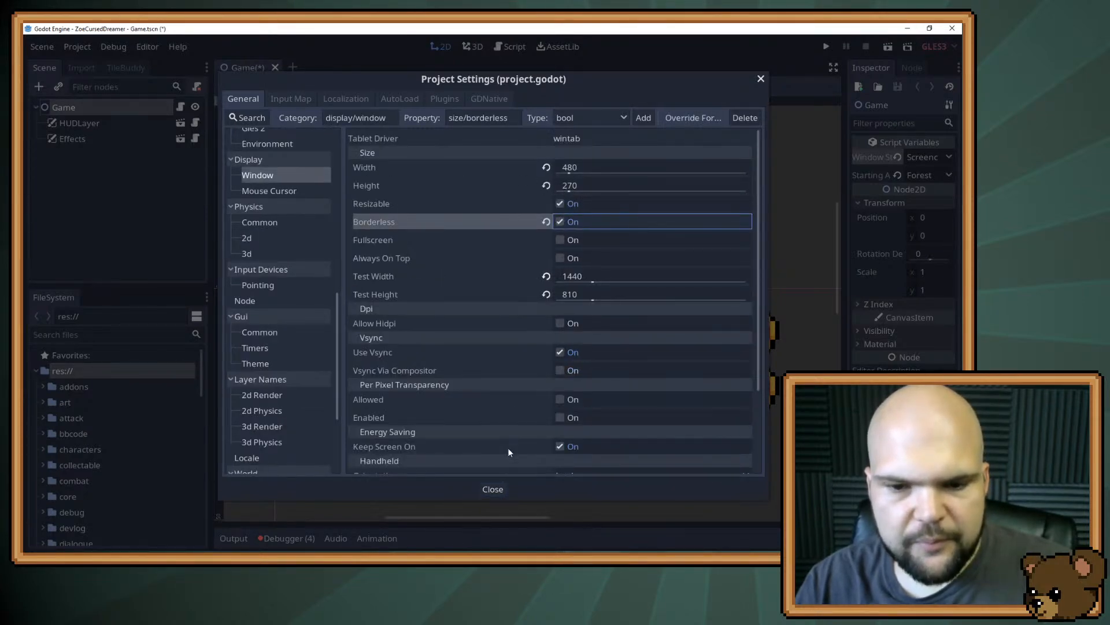
pyautogui.click(491, 489)
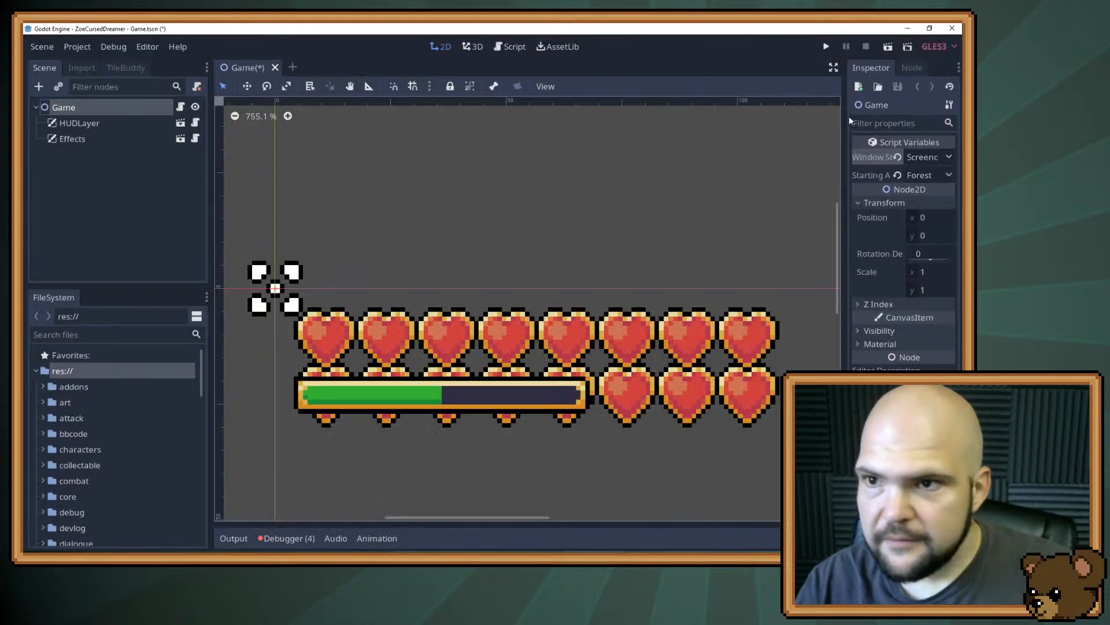
# Run the project and walk the character north through the flower clearing to the dirt patch above the chest
pyautogui.click(826, 46)
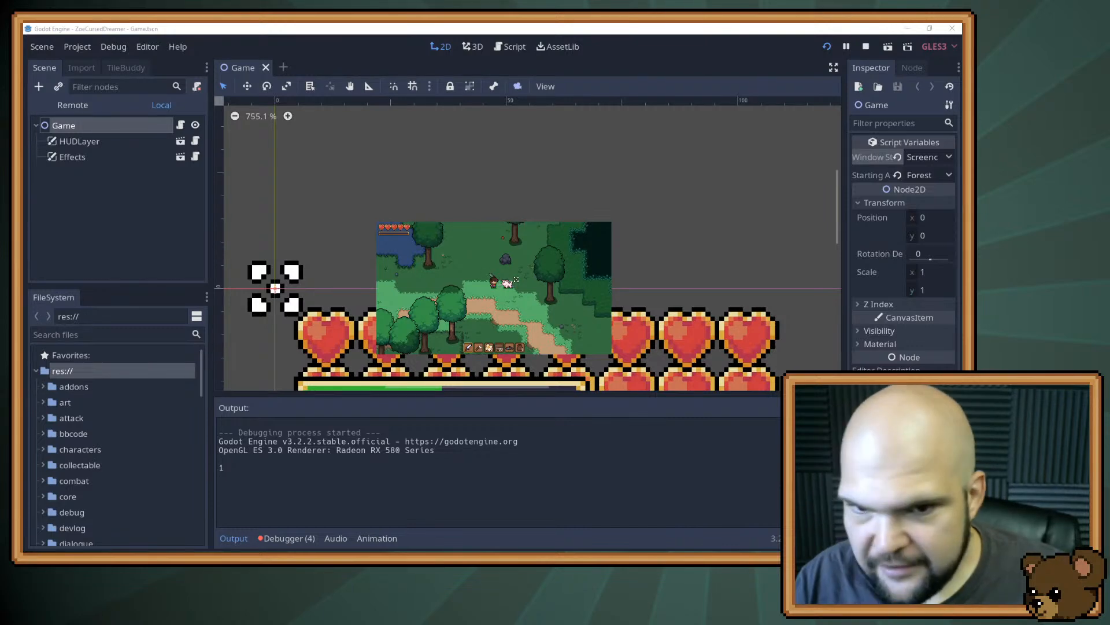
pyautogui.press('Up')
pyautogui.press('Left')
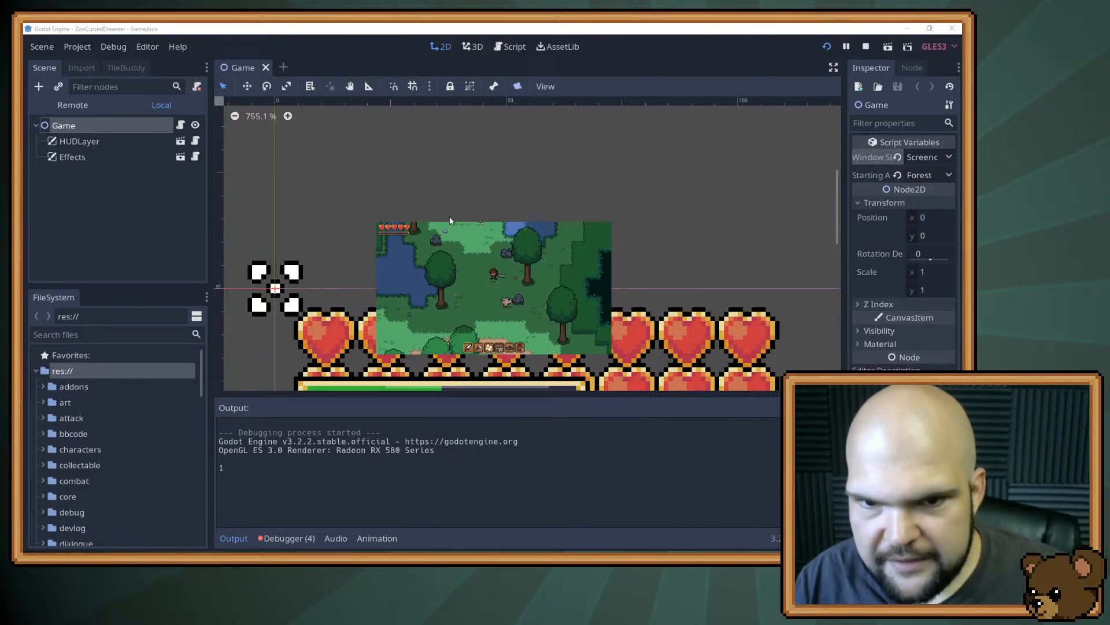
pyautogui.press('Up')
pyautogui.press('Left')
pyautogui.press('w')
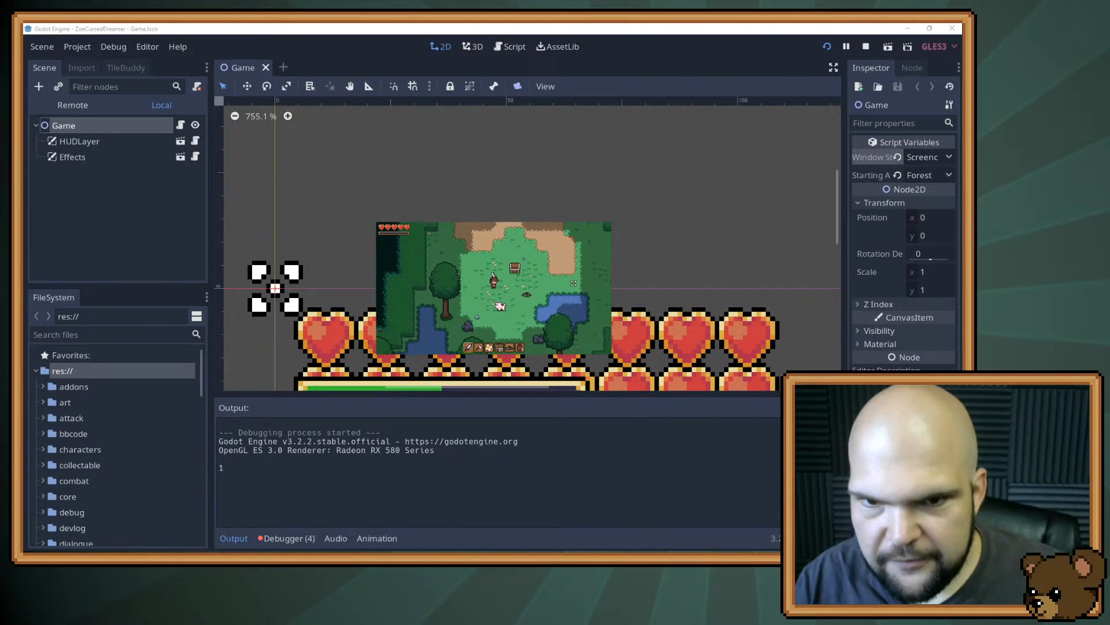
pyautogui.press('w')
pyautogui.press('w')
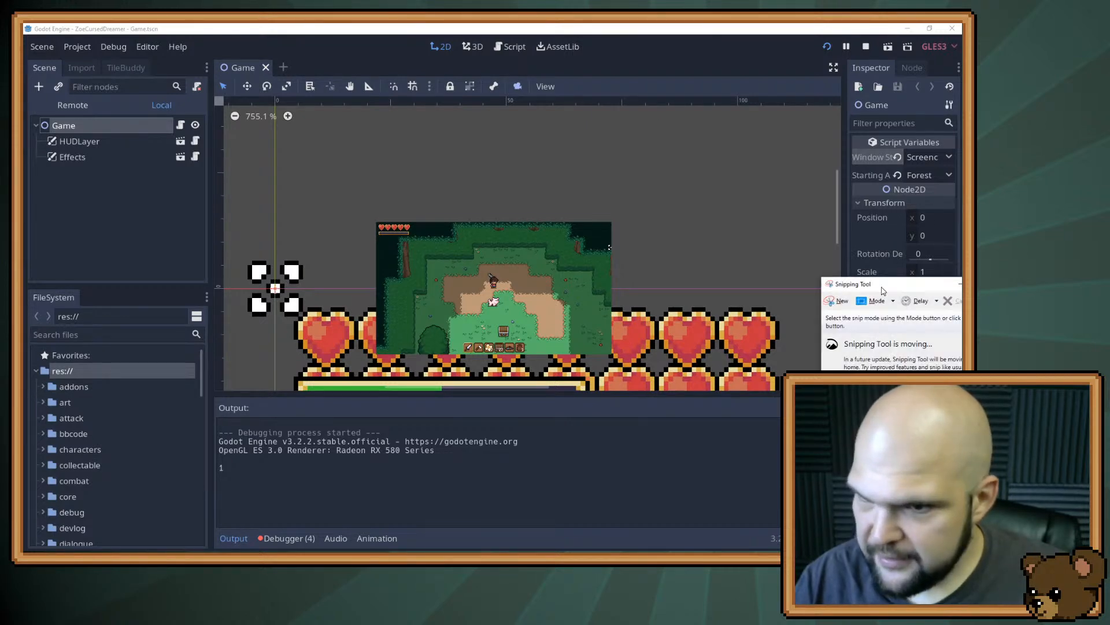
# Capture the running game's window with a window snip in Snipping Tool and close the tool
pyautogui.click(836, 301)
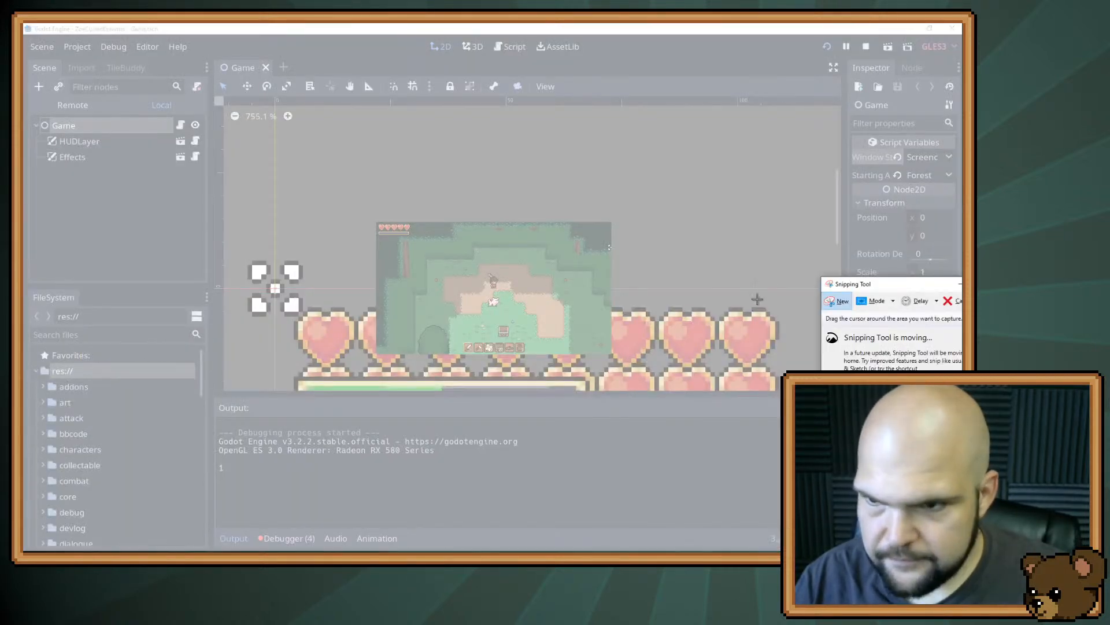
pyautogui.click(876, 302)
pyautogui.click(866, 340)
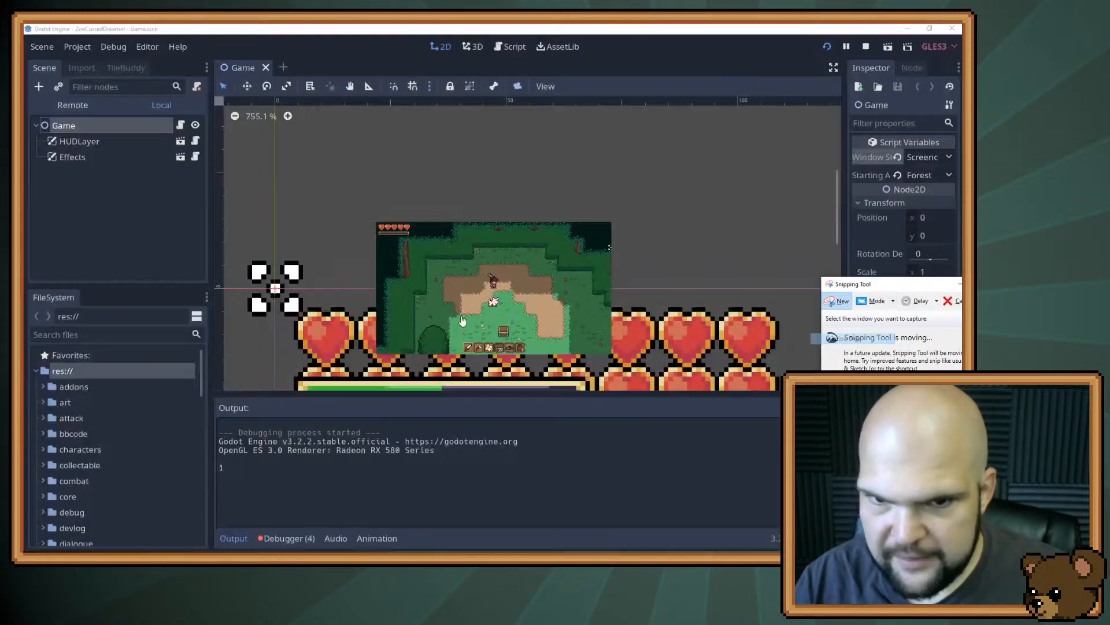
pyautogui.click(424, 254)
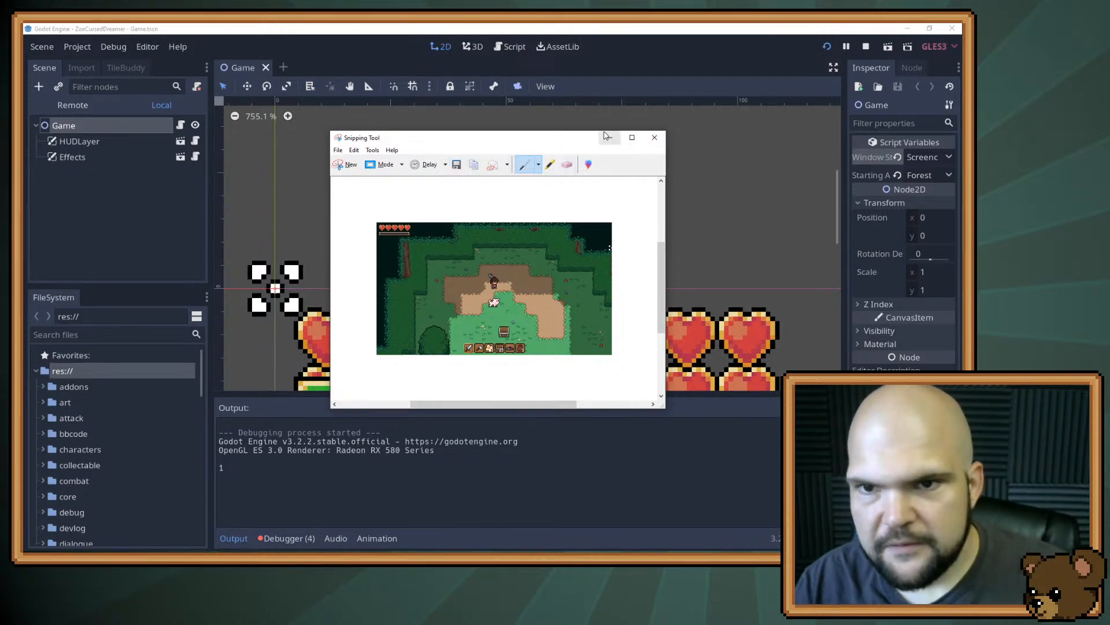
pyautogui.click(654, 137)
# Set the Game node's Window State back to Developing
pyautogui.click(928, 157)
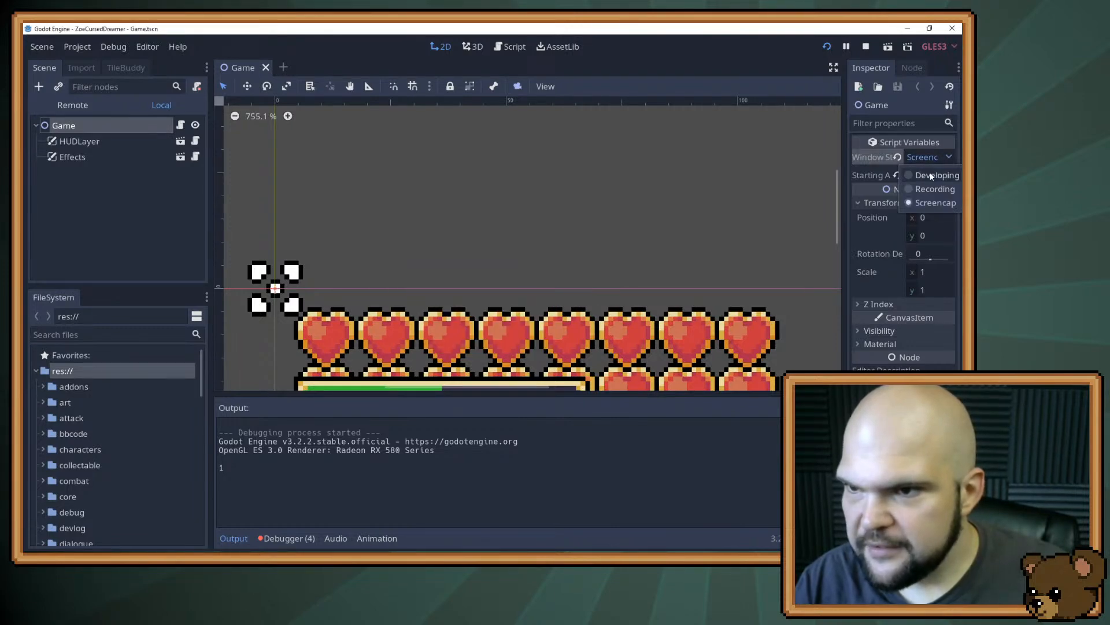
pyautogui.click(931, 175)
pyautogui.click(912, 159)
pyautogui.click(908, 156)
# Run the project and walk the character north past the pond, around the chest clearing to its northwest forest edge
pyautogui.click(827, 47)
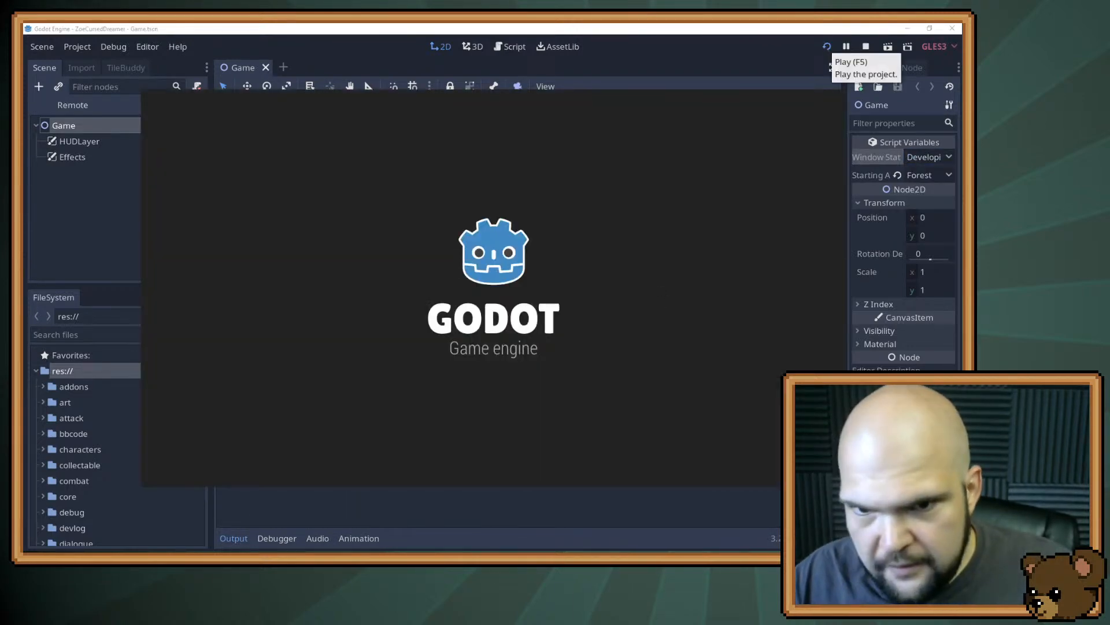
pyautogui.press('w')
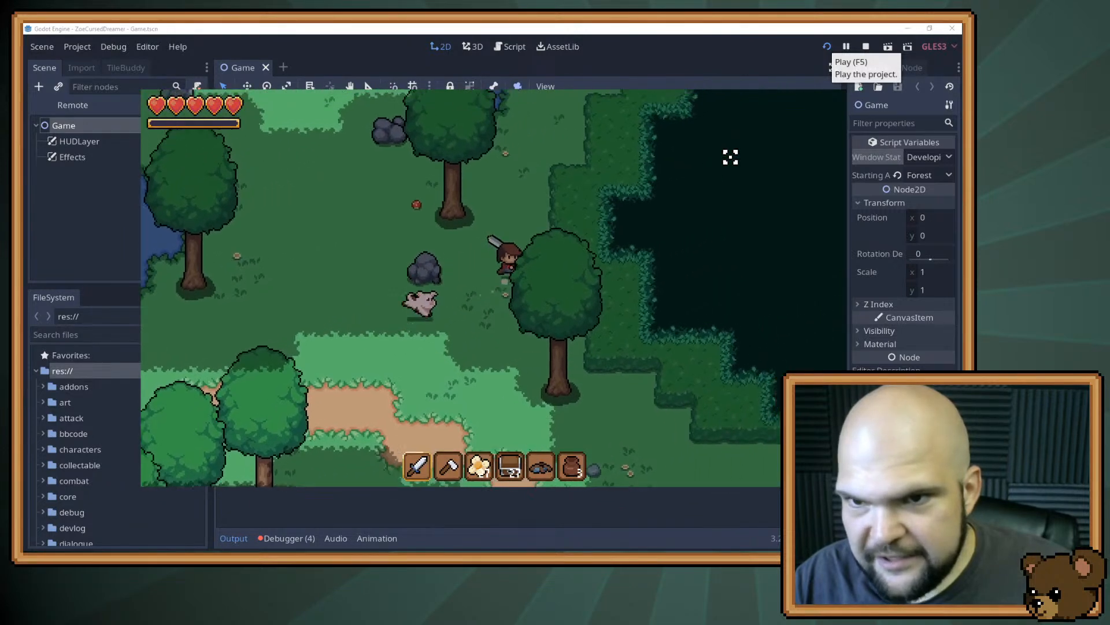
pyautogui.press('w')
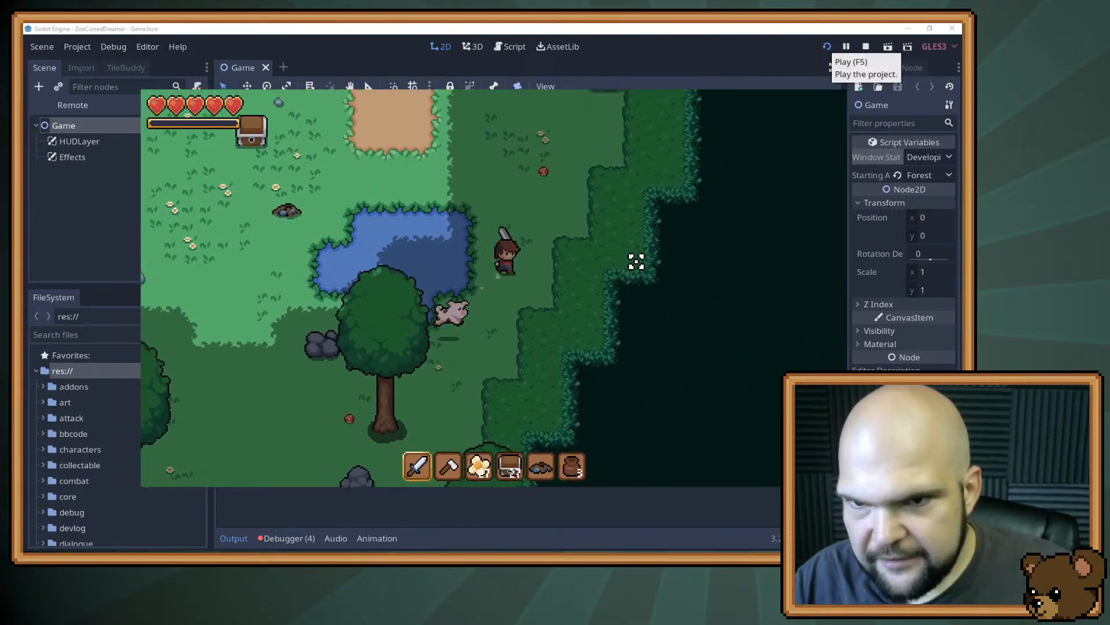
pyautogui.press('w')
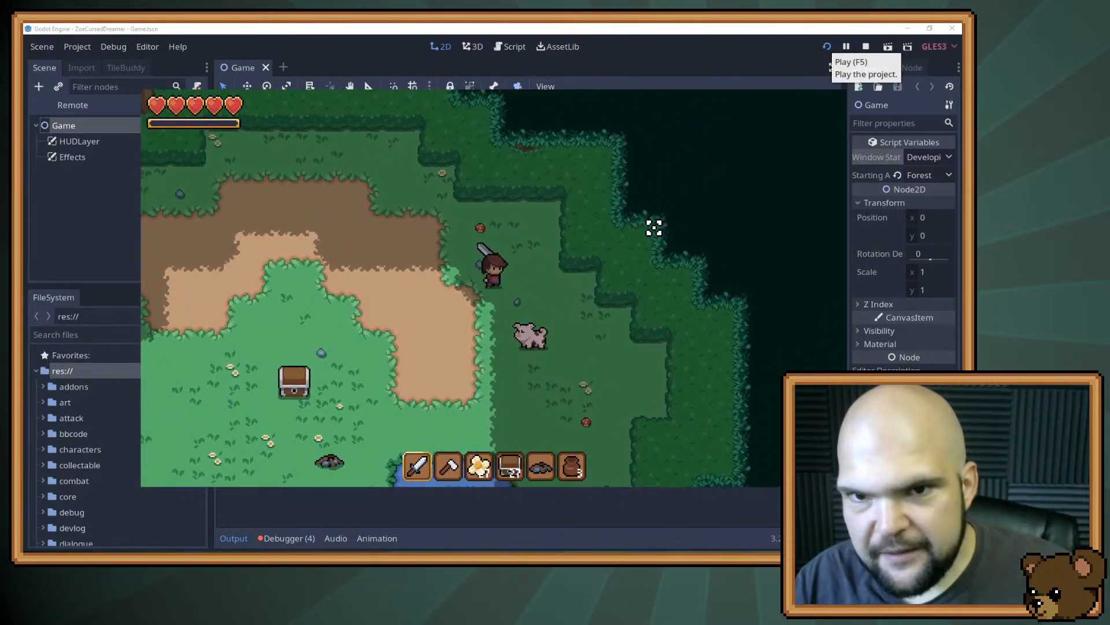
pyautogui.press('w')
pyautogui.press('a')
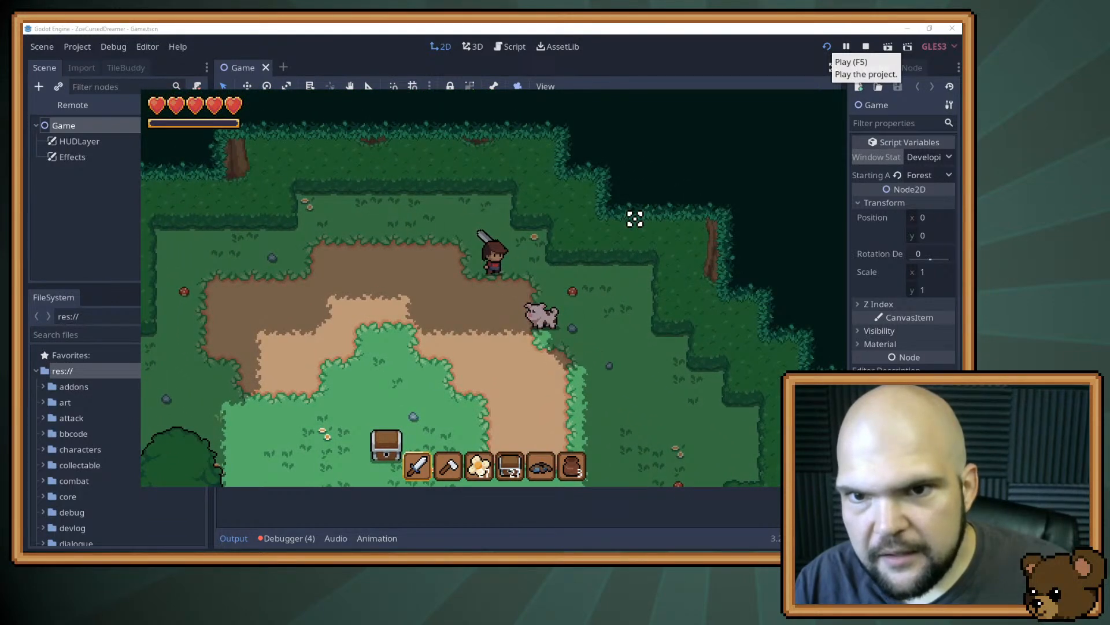
pyautogui.press('a')
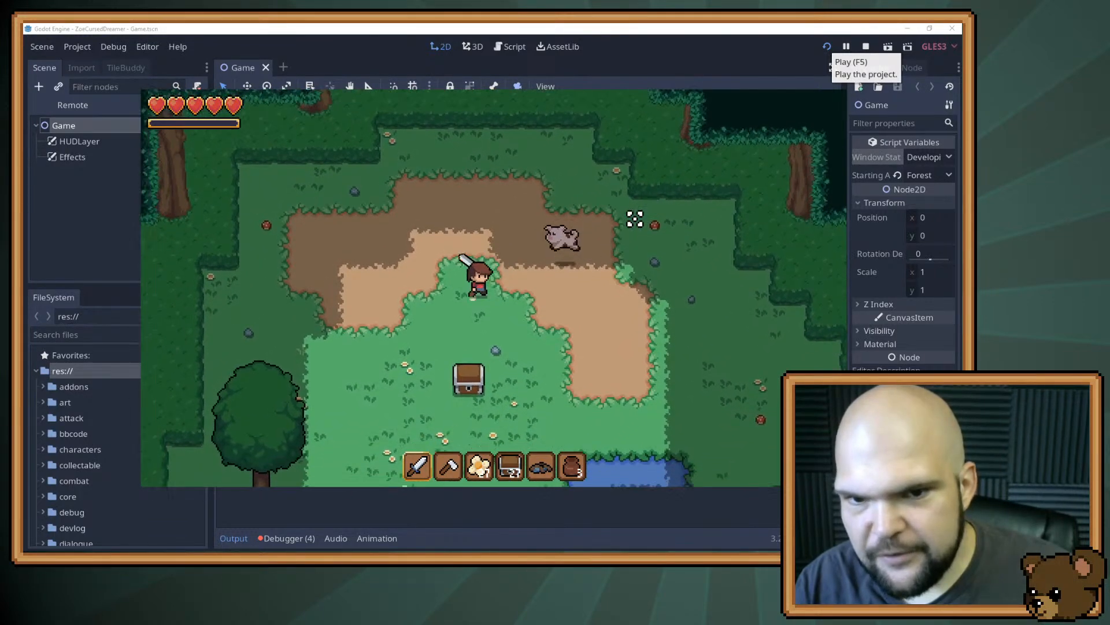
pyautogui.press('a')
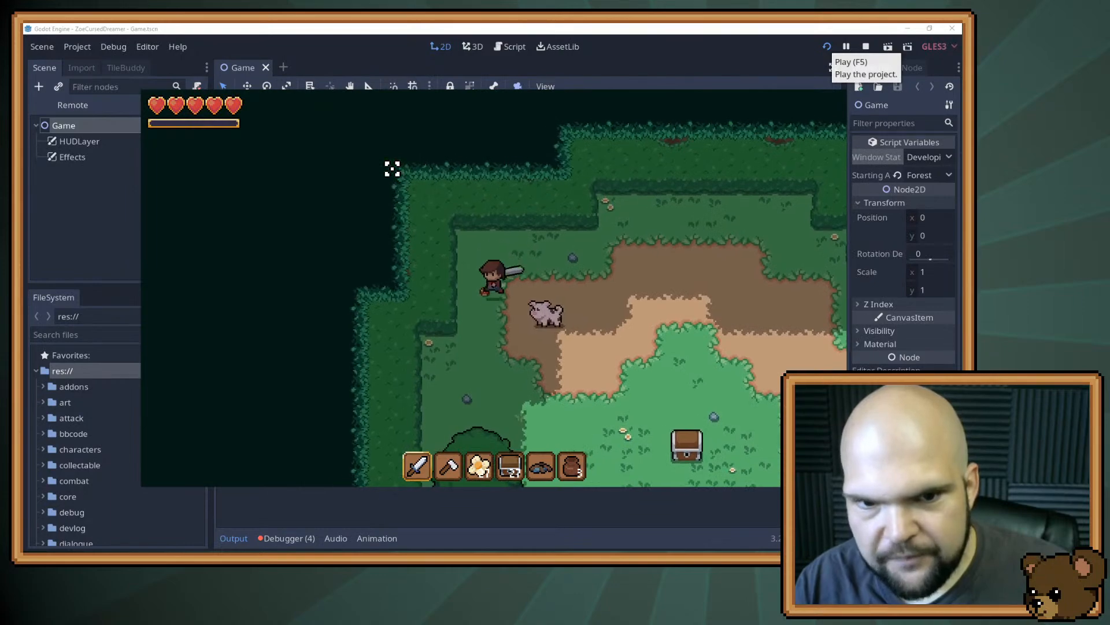
pyautogui.press('s')
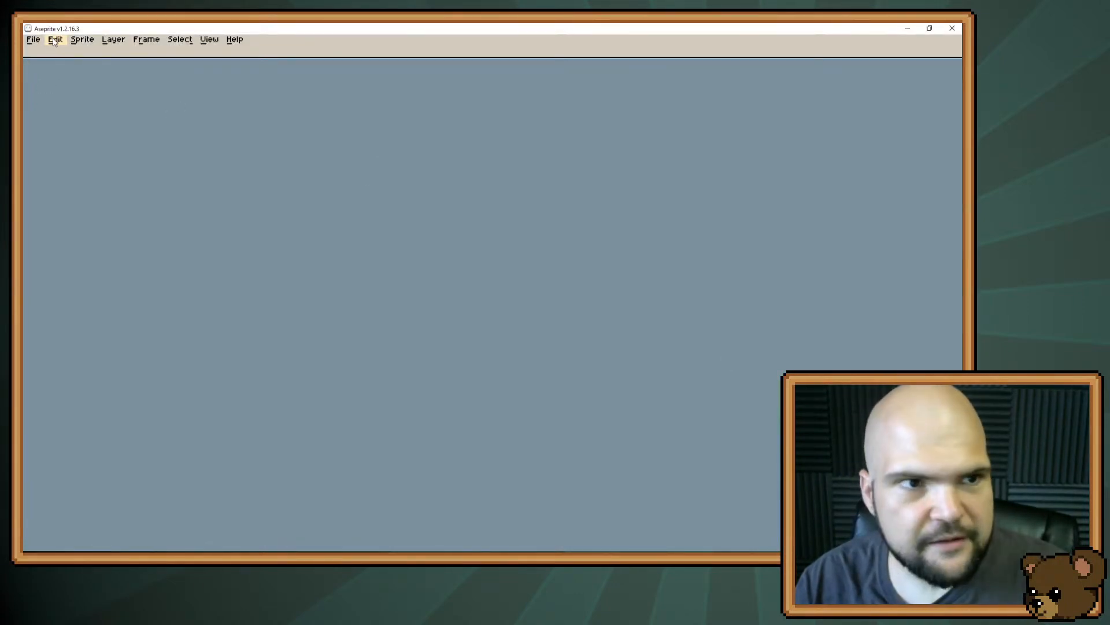
# Switch to Aseprite, open the recent file tree_parallax.png and examine its tree edge tiles up close
pyautogui.click(33, 39)
pyautogui.moveTo(96, 84)
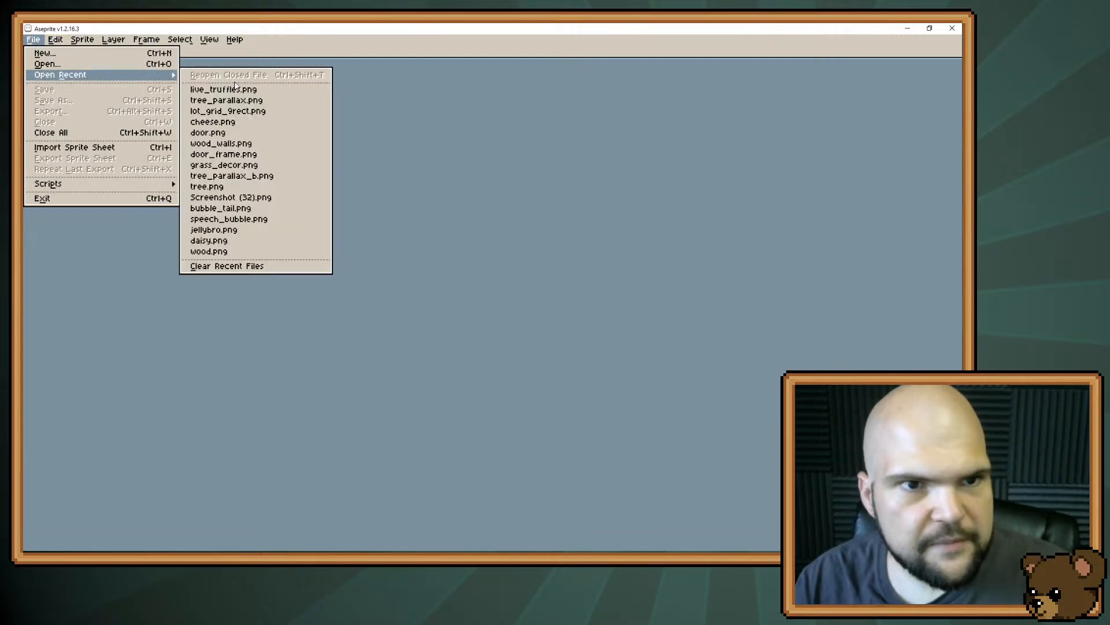
pyautogui.click(261, 99)
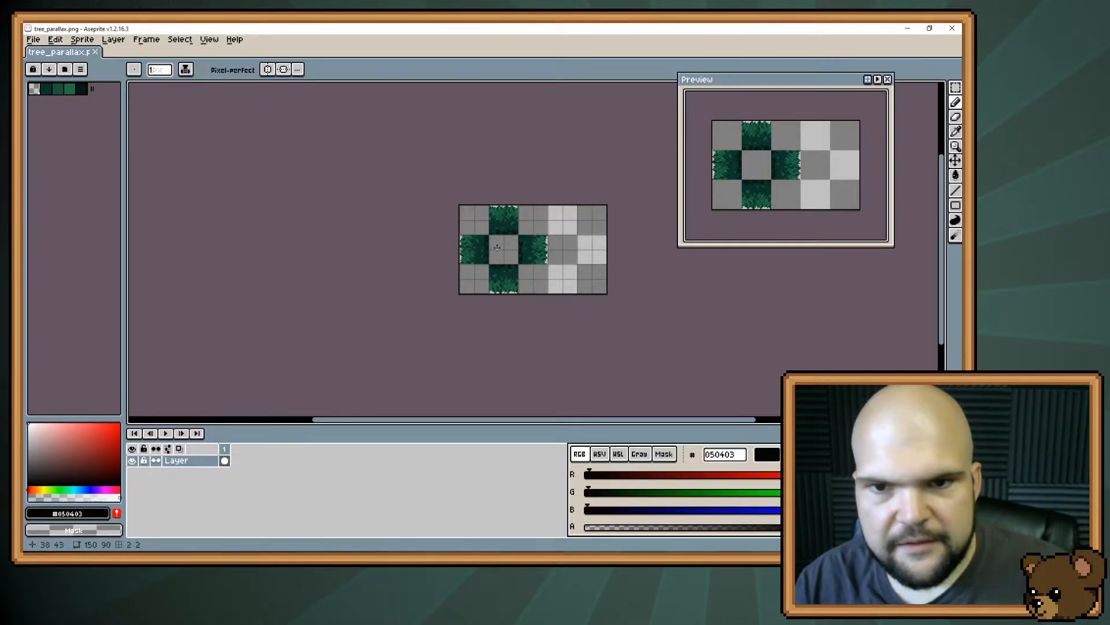
pyautogui.scroll(4, 532, 249)
pyautogui.hscroll(2, 586, 306)
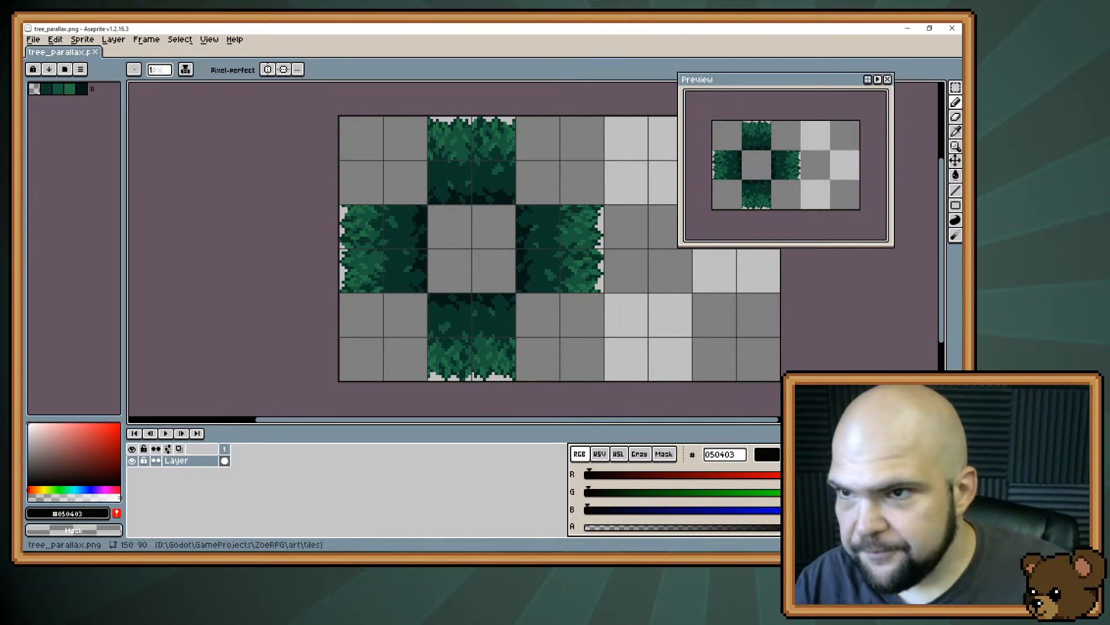
# Switch to the running Godot game, walk the character around the chest clearing to examine its west, north and east forest edges, and stop the game
pyautogui.hotkey('alt', 'Tab')
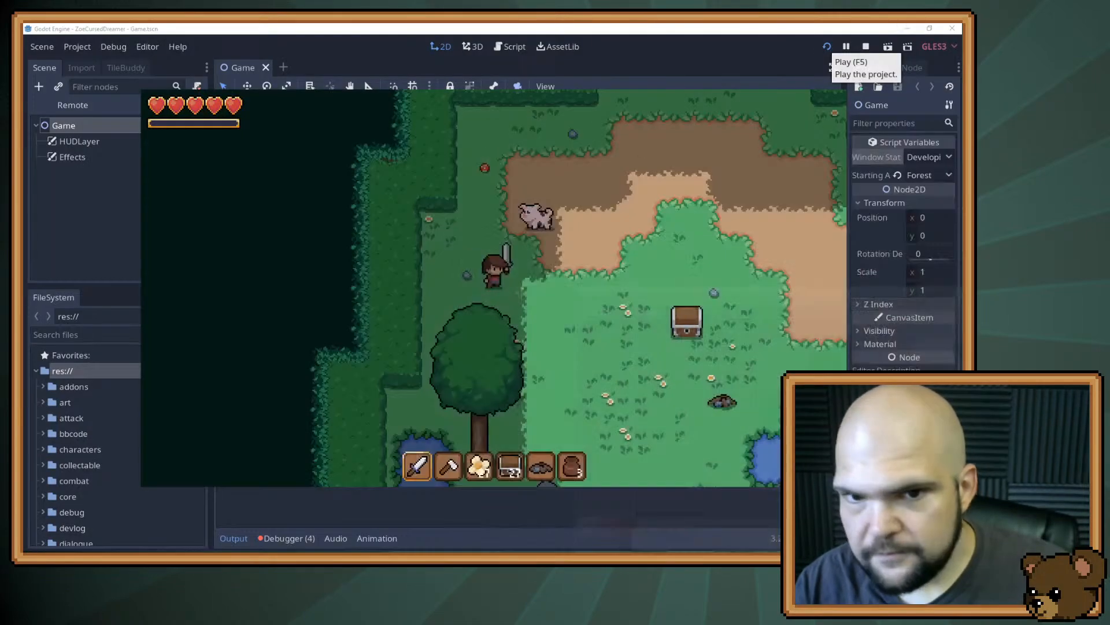
pyautogui.press('s')
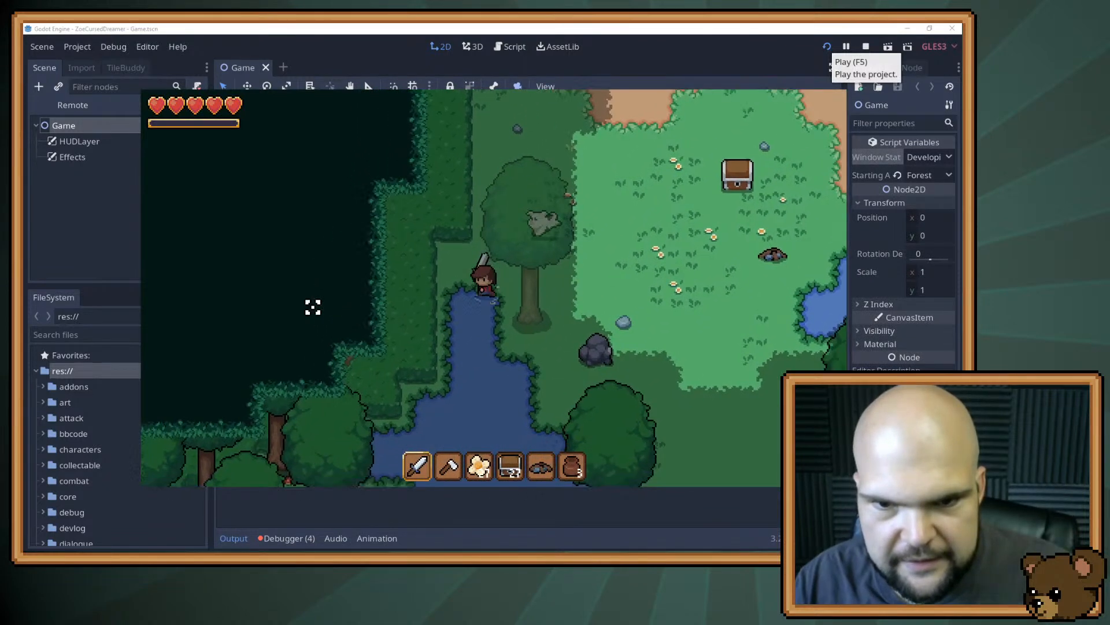
pyautogui.press('d')
pyautogui.press('w')
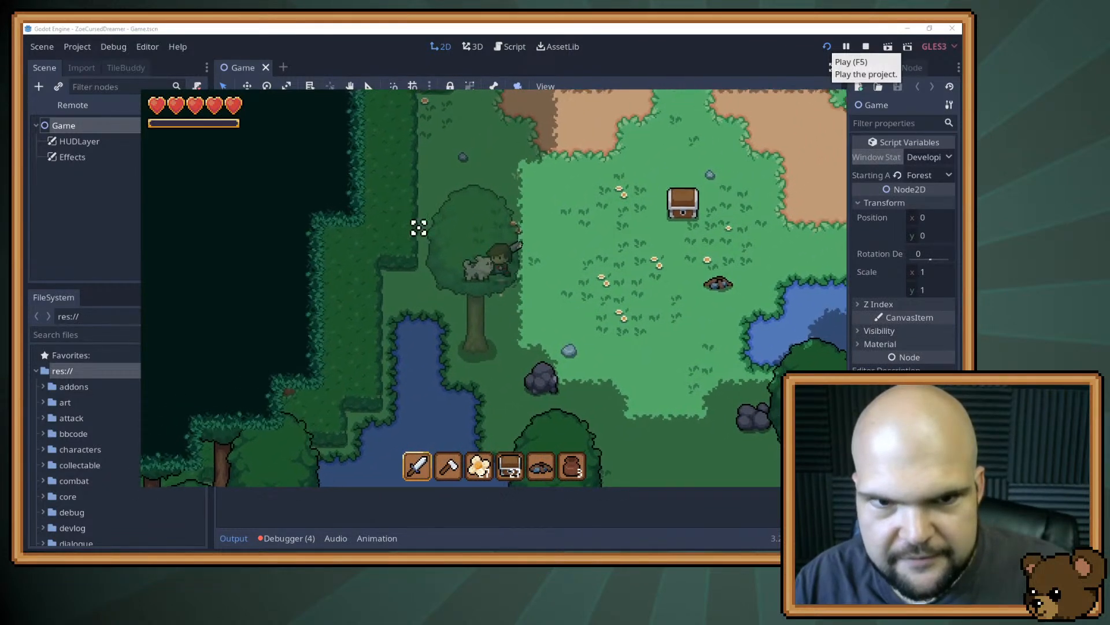
pyautogui.press('w')
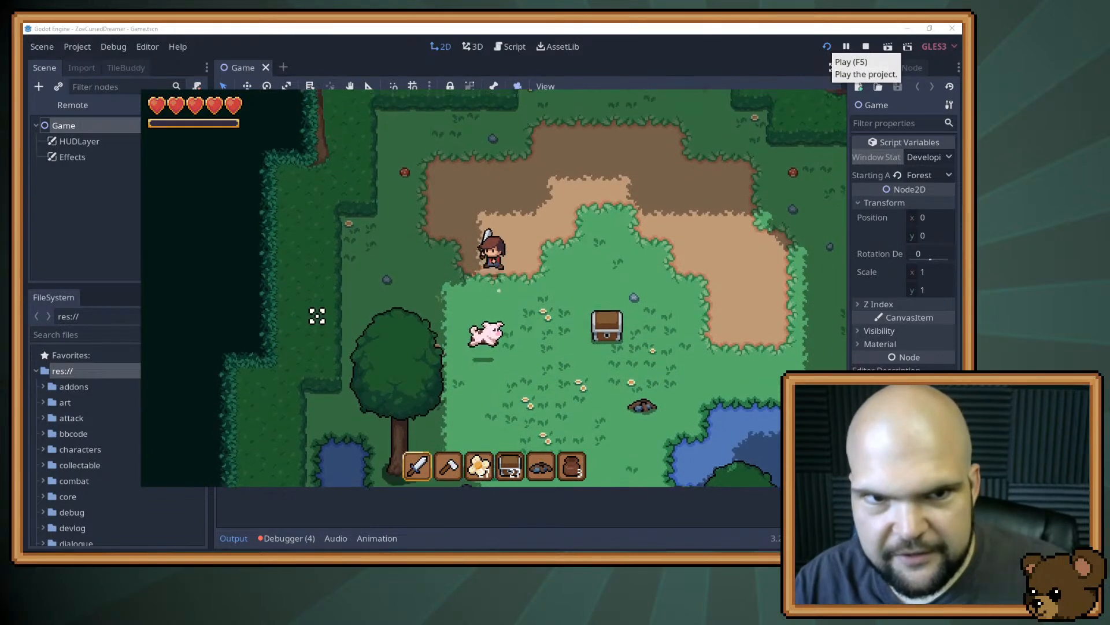
pyautogui.press('w')
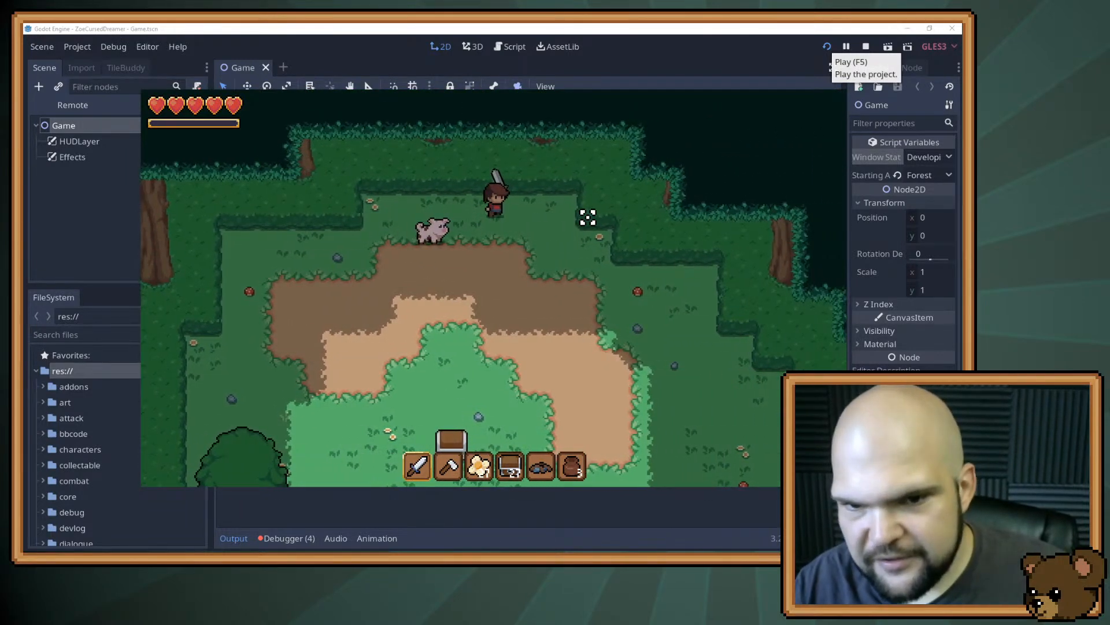
pyautogui.press('s')
pyautogui.press('d')
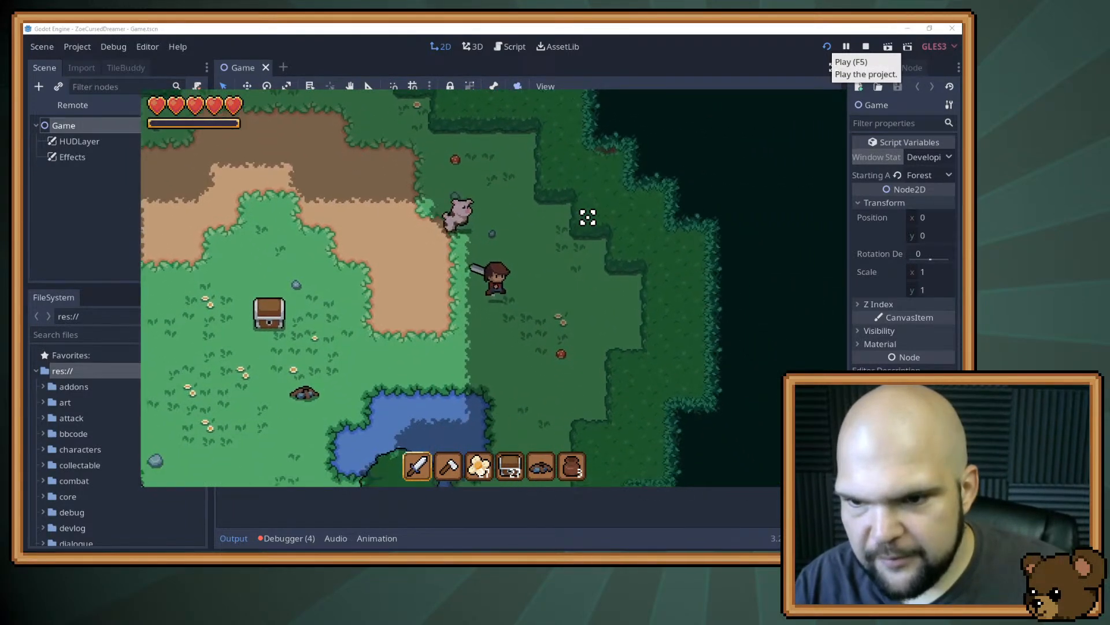
pyautogui.press('s')
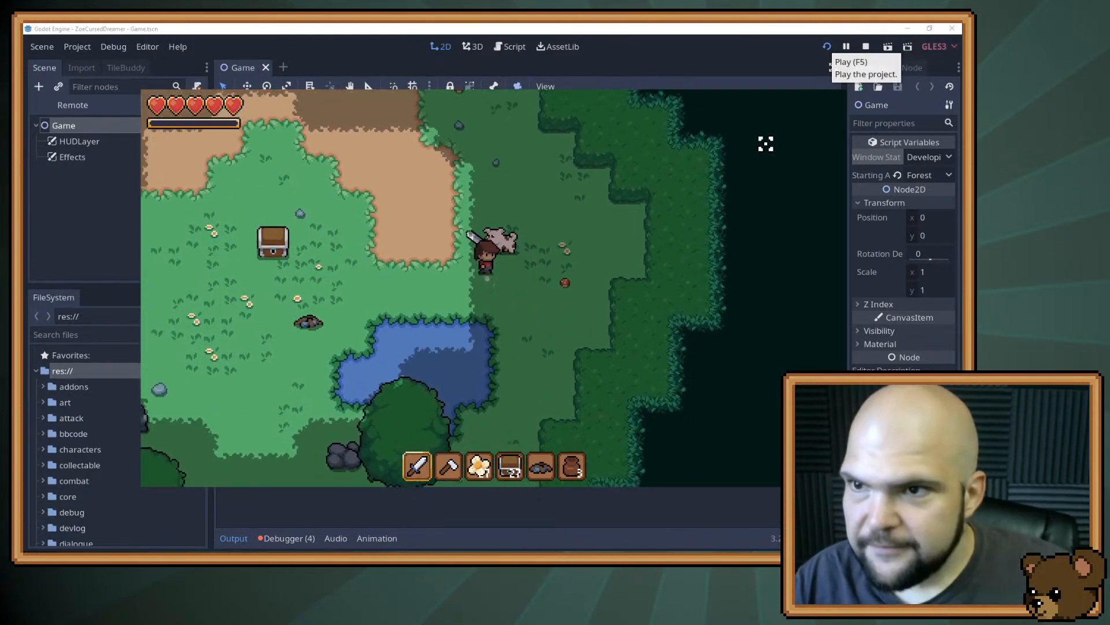
pyautogui.press('w')
pyautogui.press('a')
pyautogui.click(865, 46)
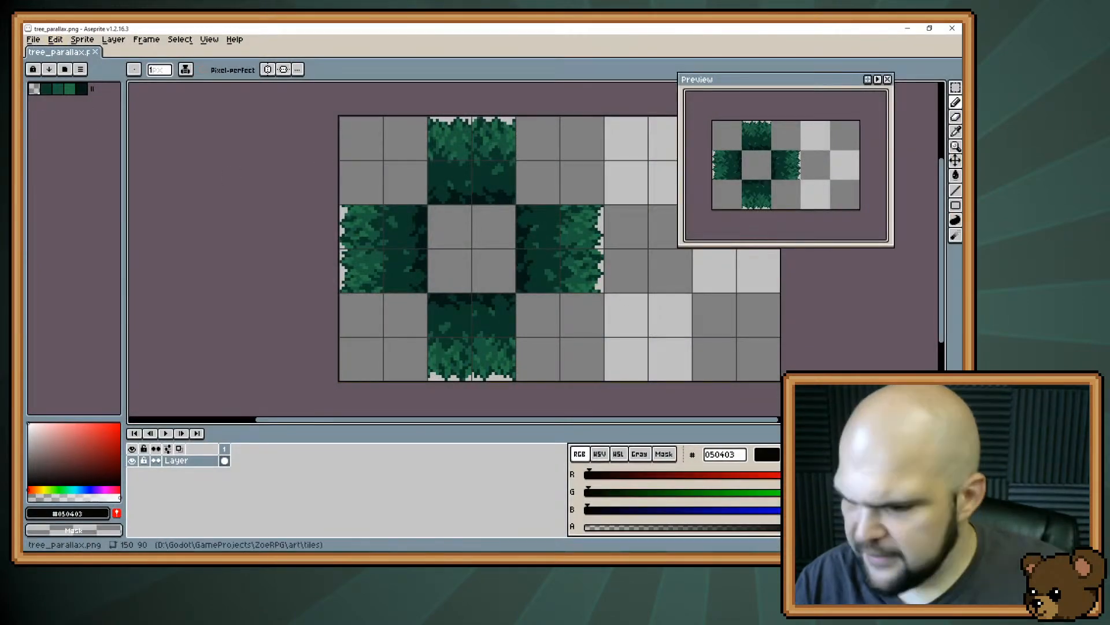
# Return to Aseprite from the Snipping Tool capture and paste the game screenshot as a new sprite
pyautogui.hotkey('alt', 'Tab')
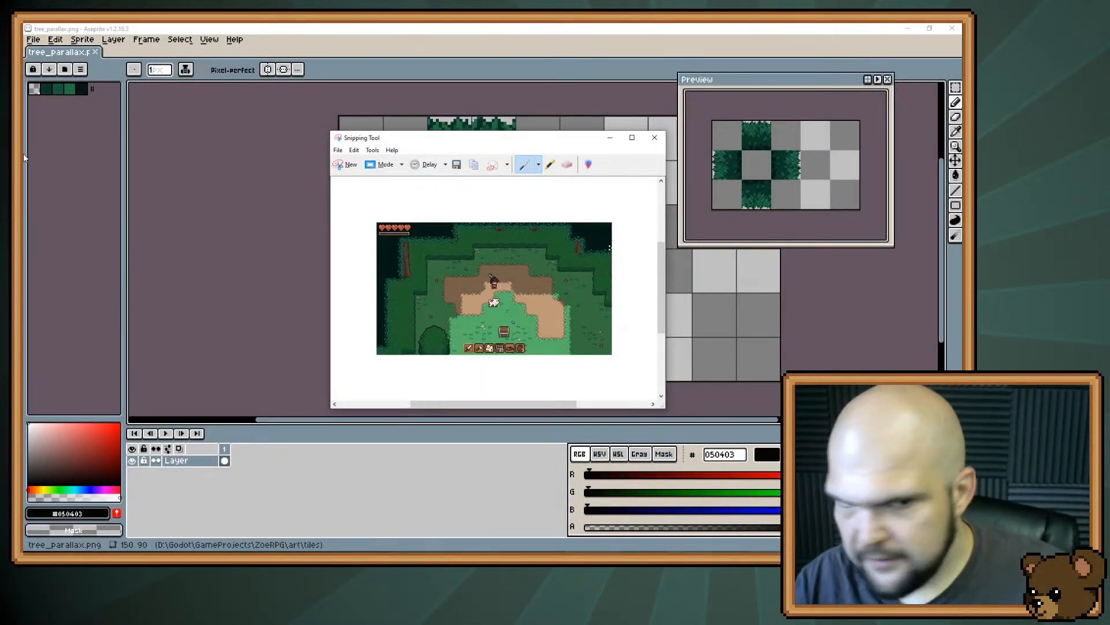
pyautogui.click(375, 69)
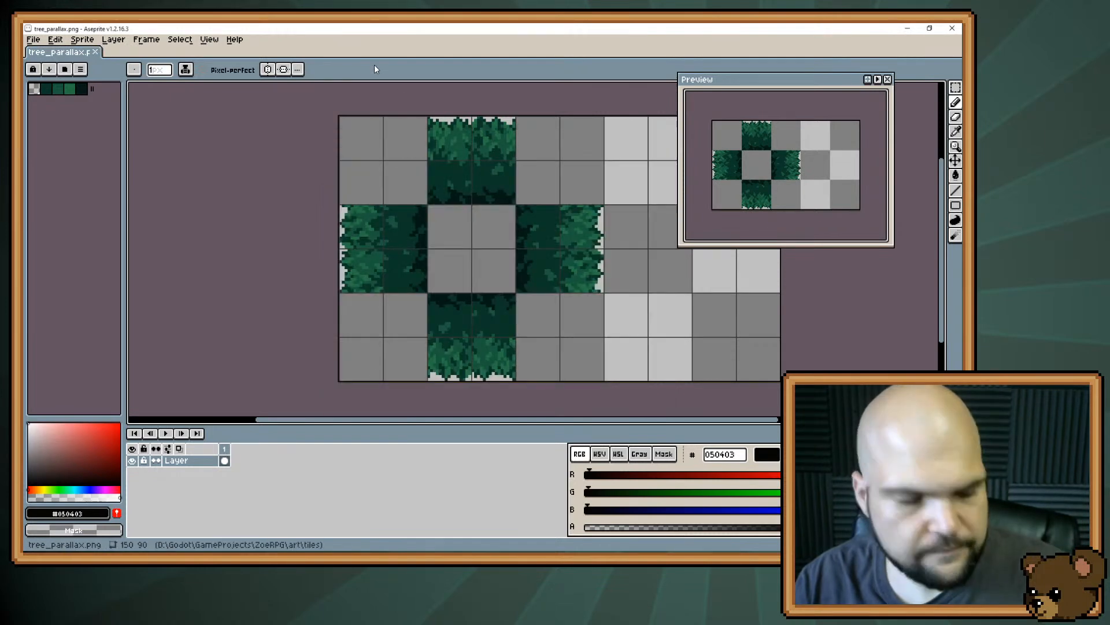
pyautogui.hotkey('ctrl', 'alt', 'v')
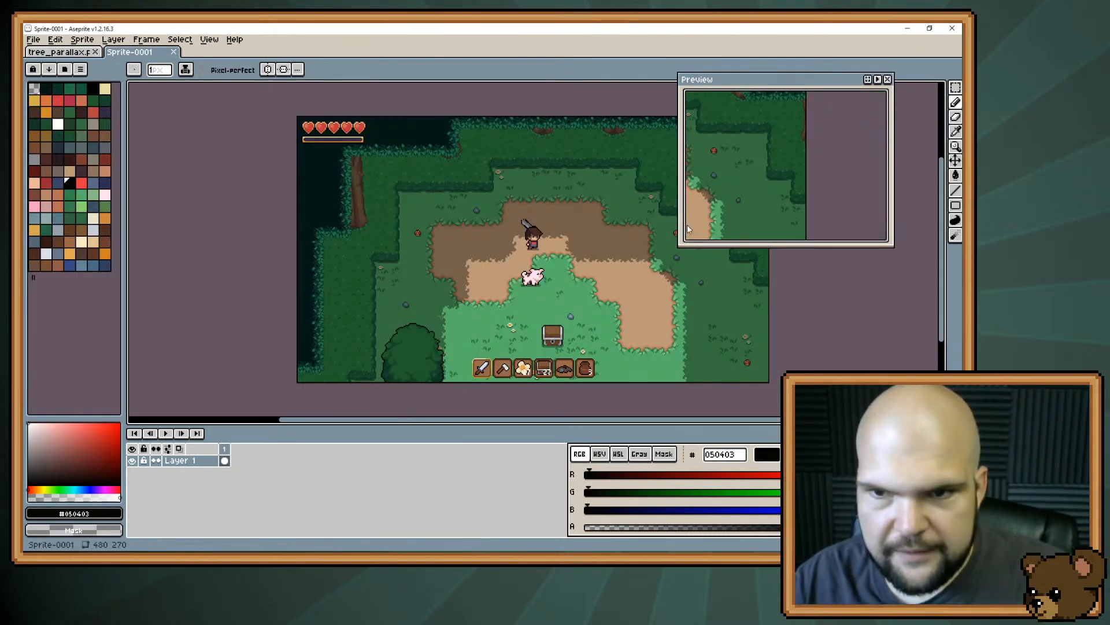
# Add a new empty layer above the pasted game screenshot
pyautogui.scroll(2, 518, 215)
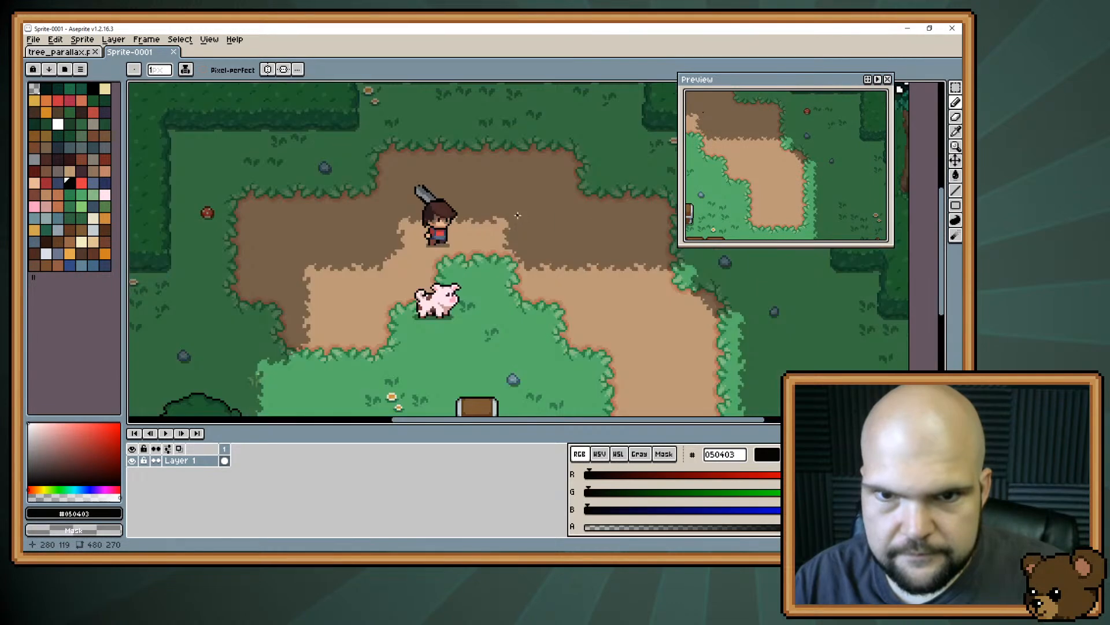
pyautogui.scroll(-3, 463, 182)
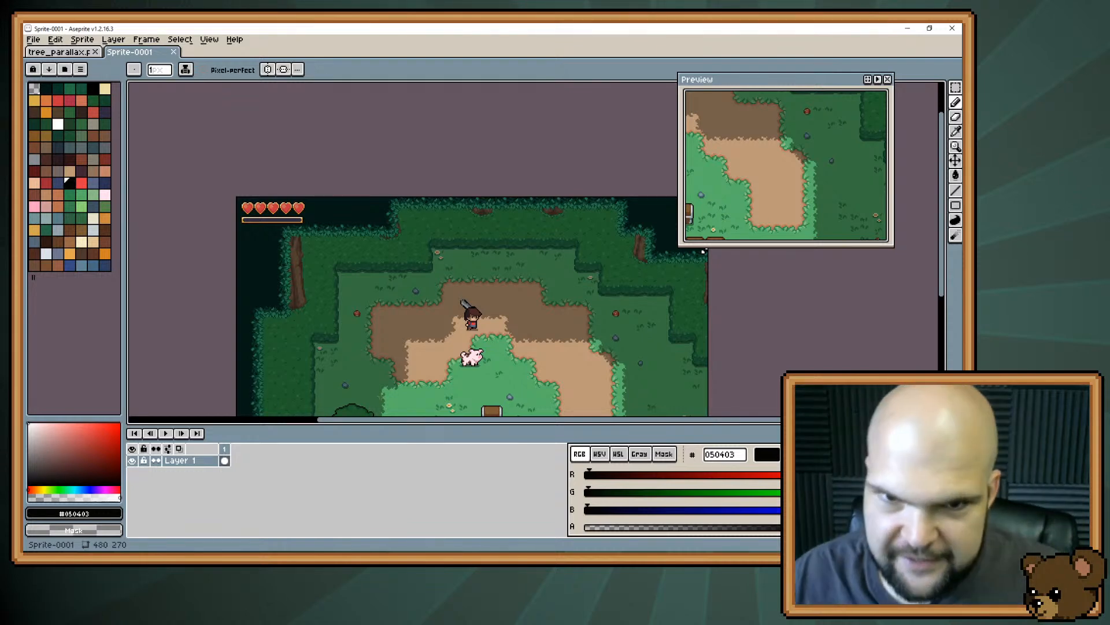
pyautogui.moveTo(360, 316); pyautogui.dragTo(384, 250)
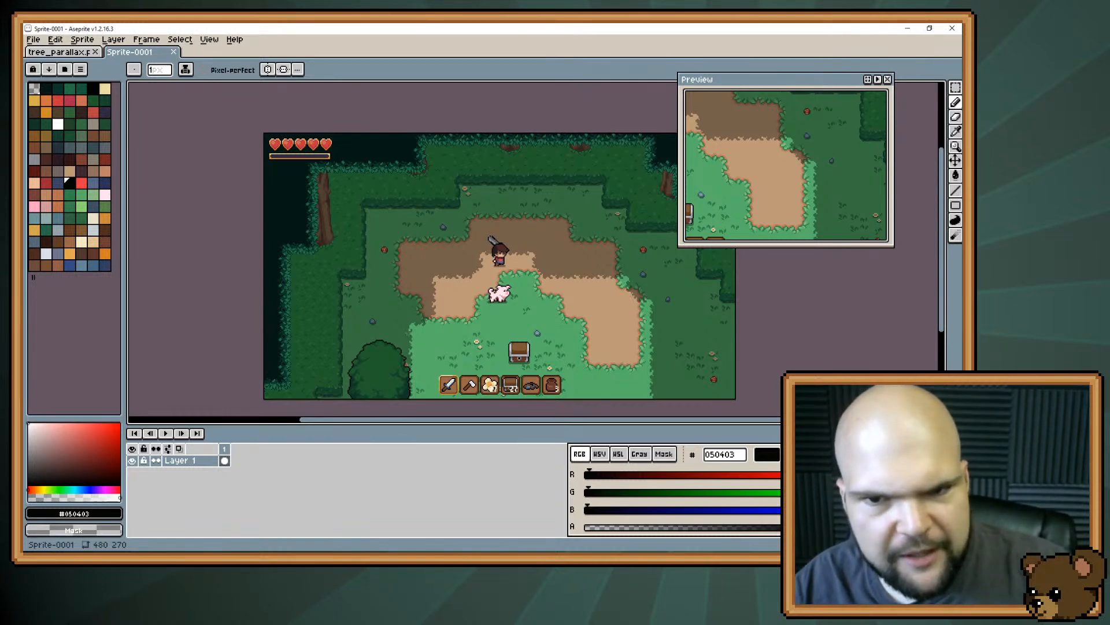
pyautogui.moveTo(495, 254); pyautogui.dragTo(460, 243)
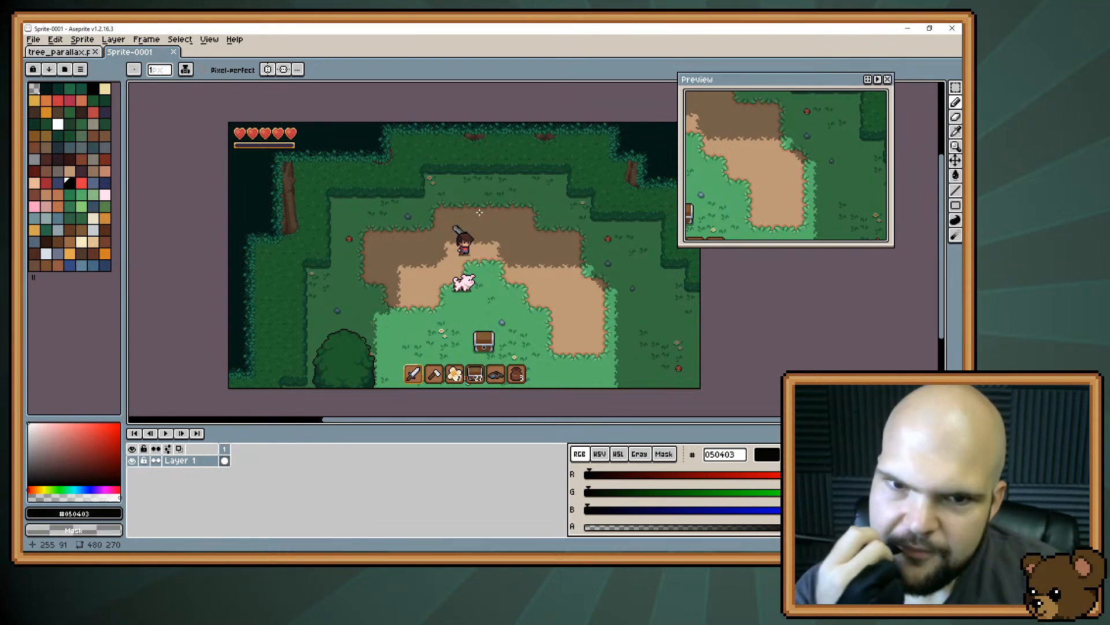
pyautogui.moveTo(469, 251); pyautogui.dragTo(455, 198)
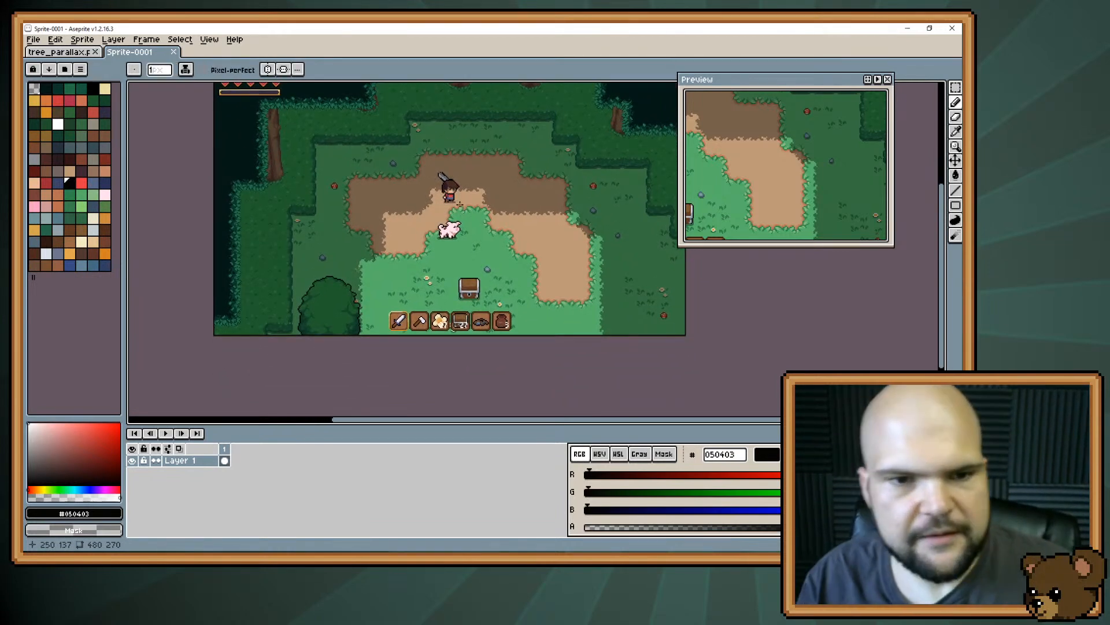
pyautogui.scroll(2, 460, 204)
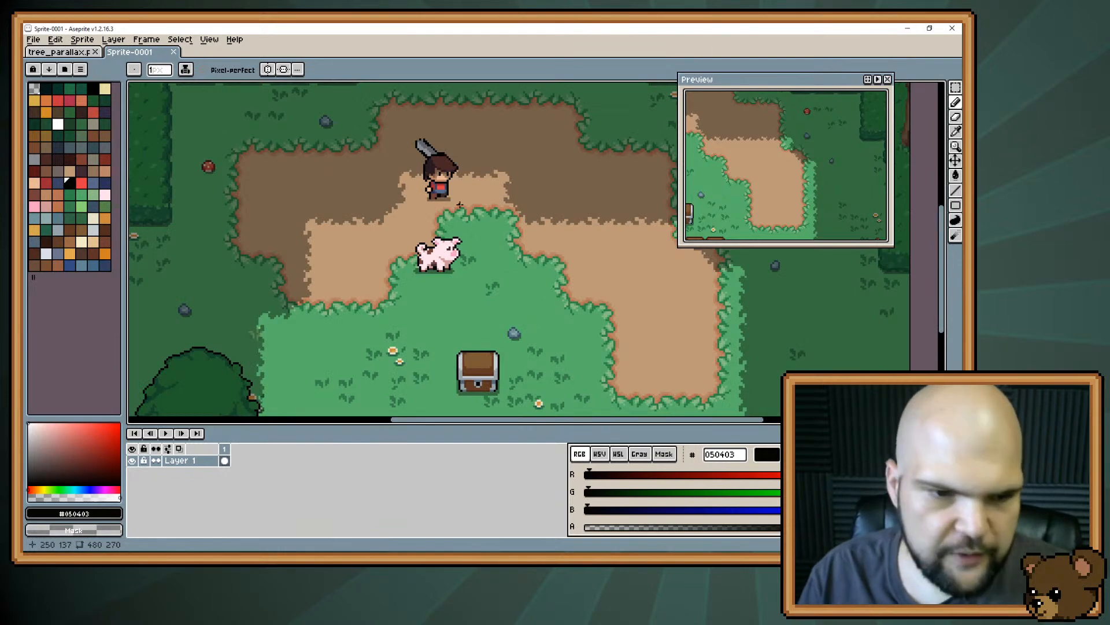
pyautogui.click(114, 40)
pyautogui.moveTo(122, 100)
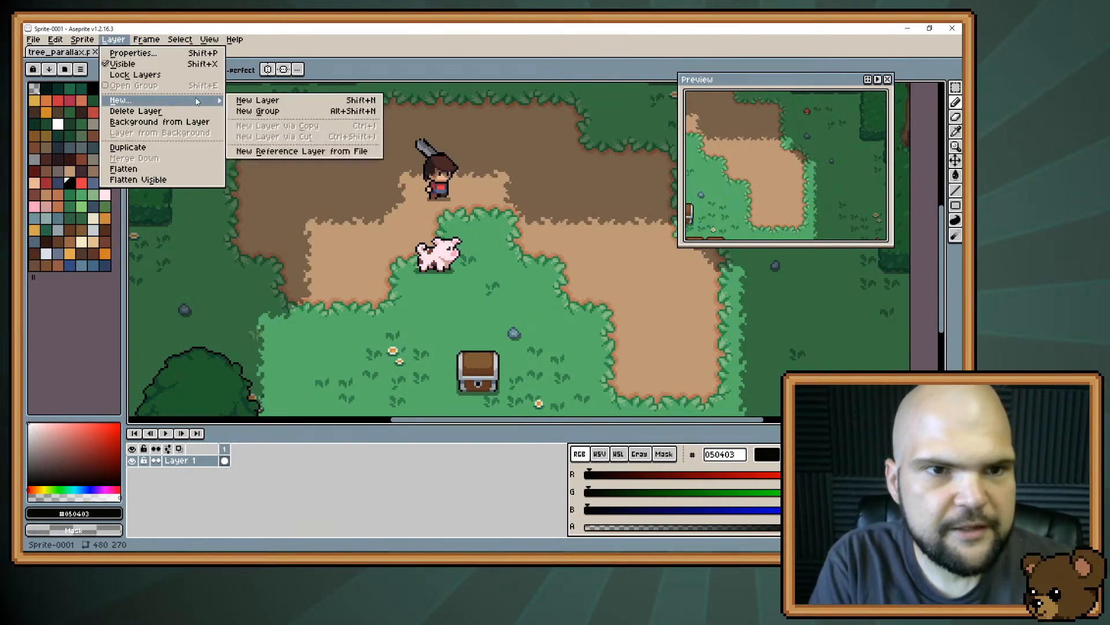
pyautogui.click(248, 100)
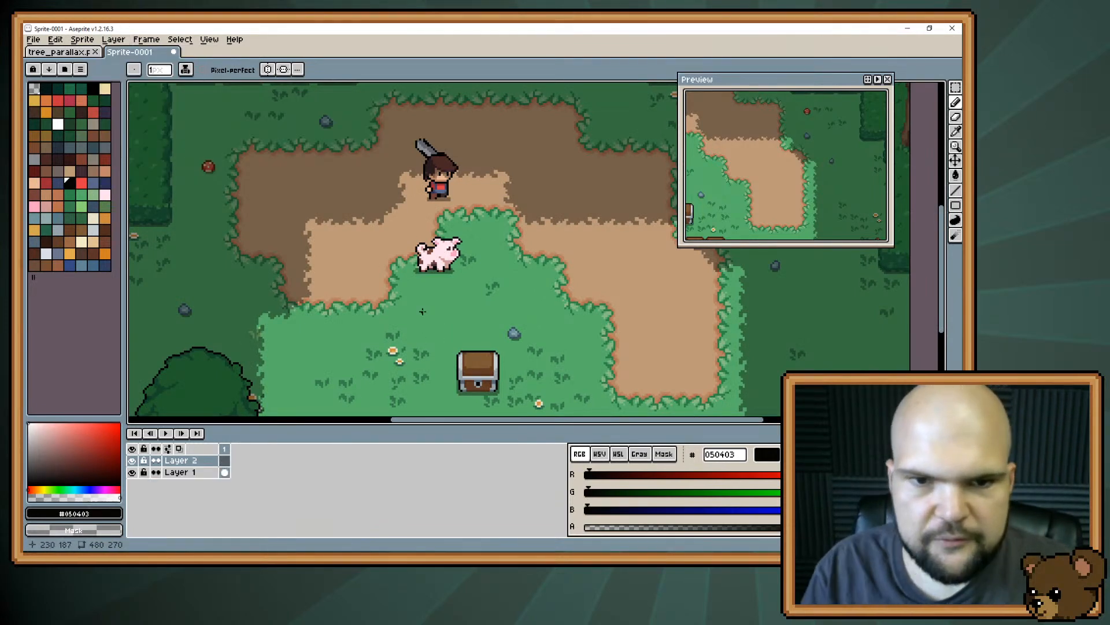
# Examine the screenshot's forest clearing as a whole and up close around the character, pig, dirt path and surrounding tree edges
pyautogui.scroll(-1, 423, 311)
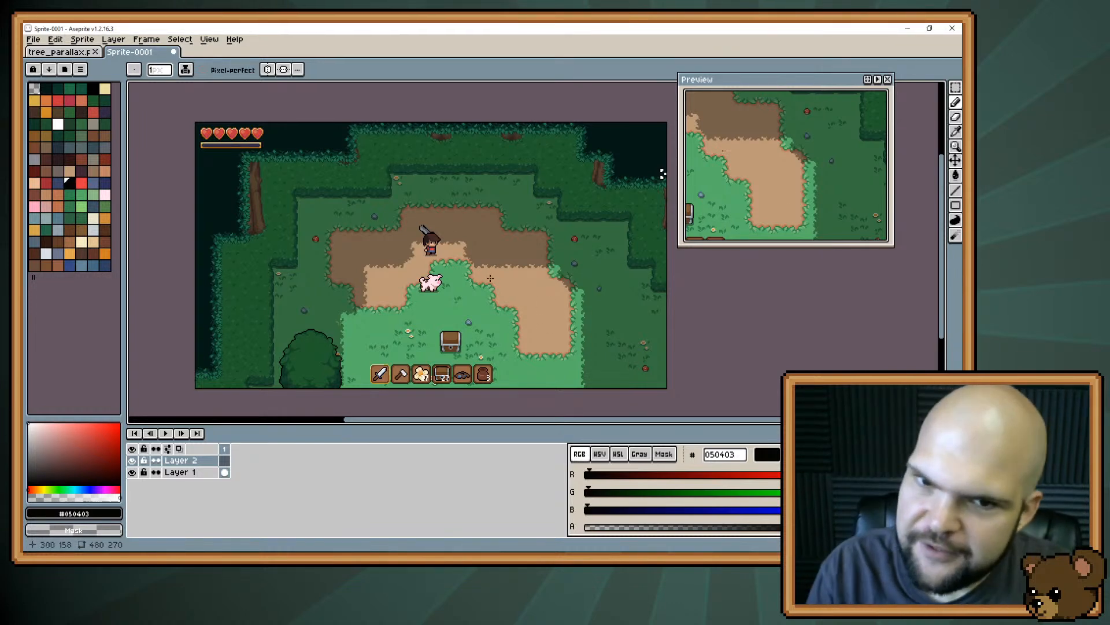
pyautogui.moveTo(474, 247); pyautogui.dragTo(462, 221)
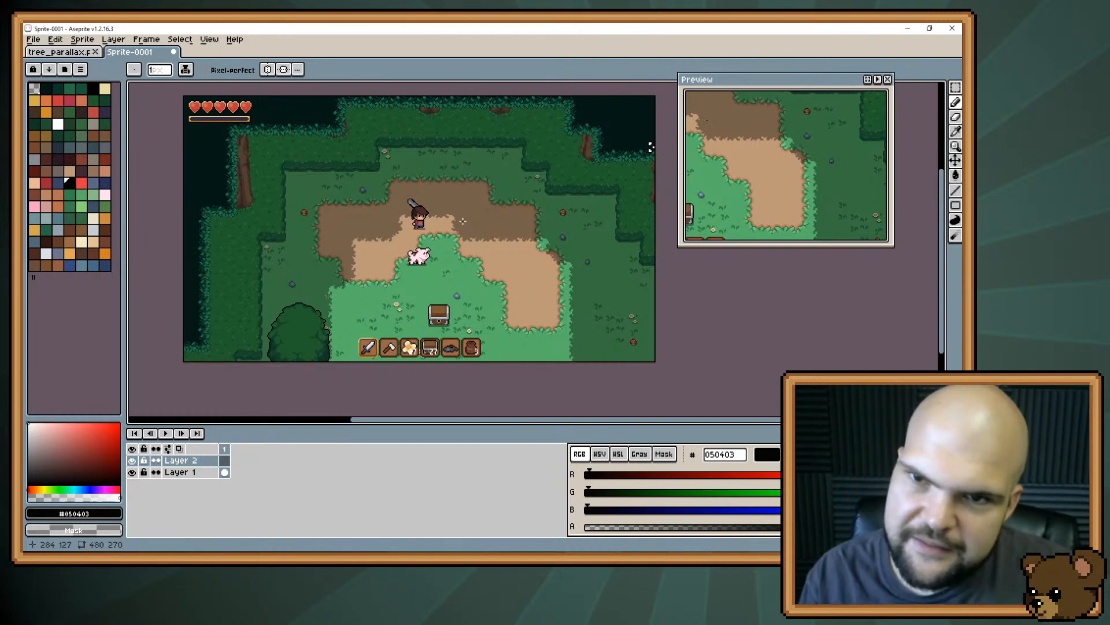
pyautogui.moveTo(482, 203); pyautogui.dragTo(497, 216)
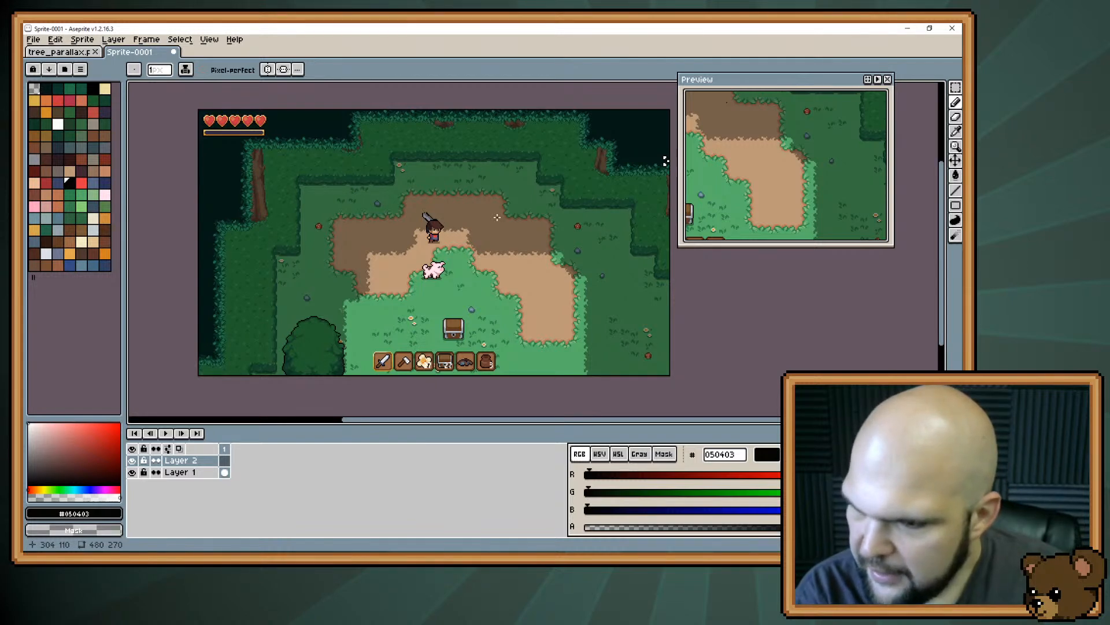
pyautogui.hotkey('alt', 'Tab')
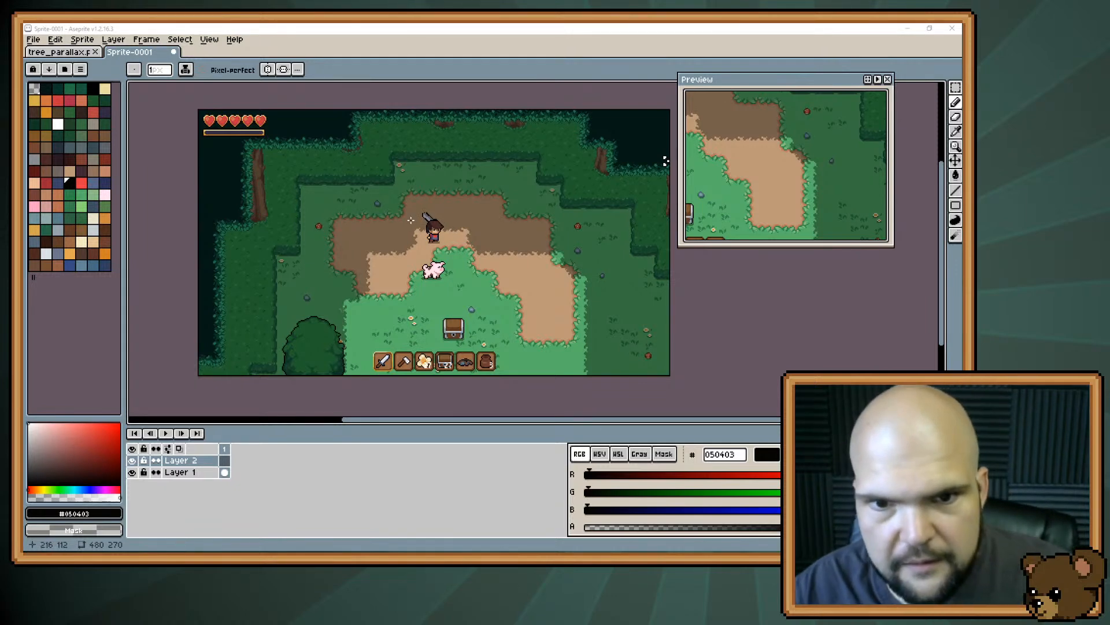
pyautogui.hscroll(-3, 468, 219)
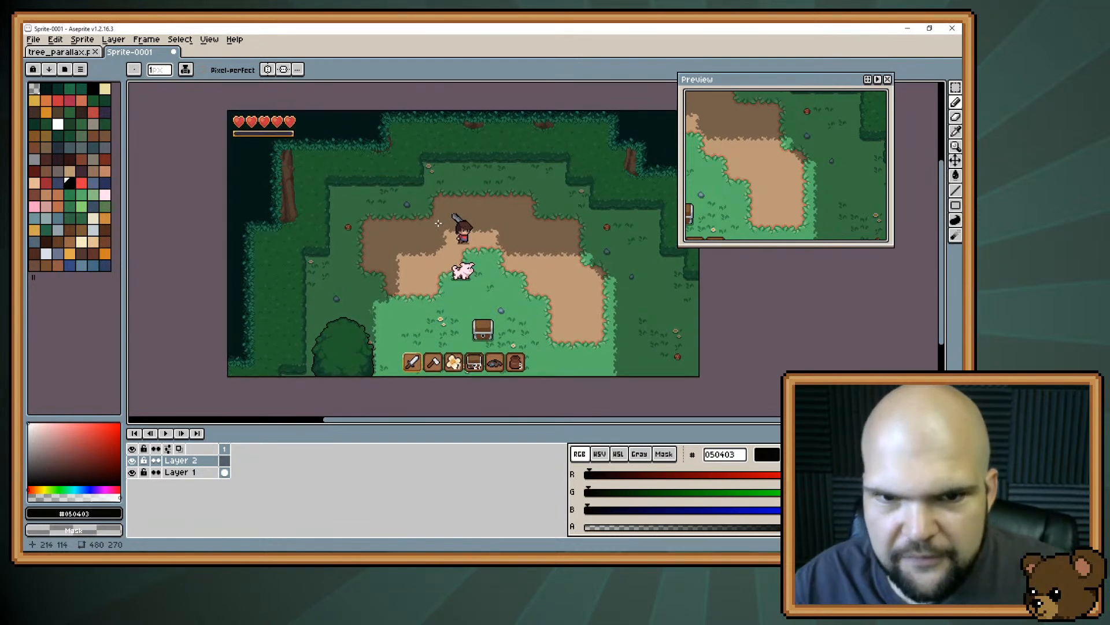
pyautogui.press('space')
pyautogui.moveTo(502, 286); pyautogui.dragTo(489, 303)
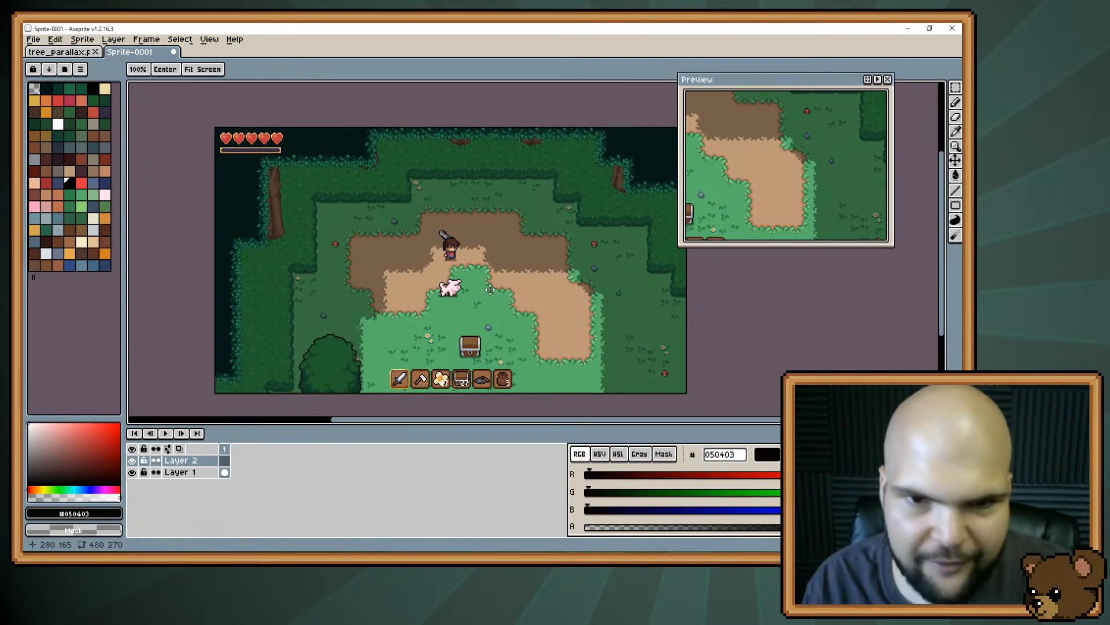
pyautogui.scroll(1, 490, 290)
pyautogui.moveTo(490, 289); pyautogui.dragTo(572, 318)
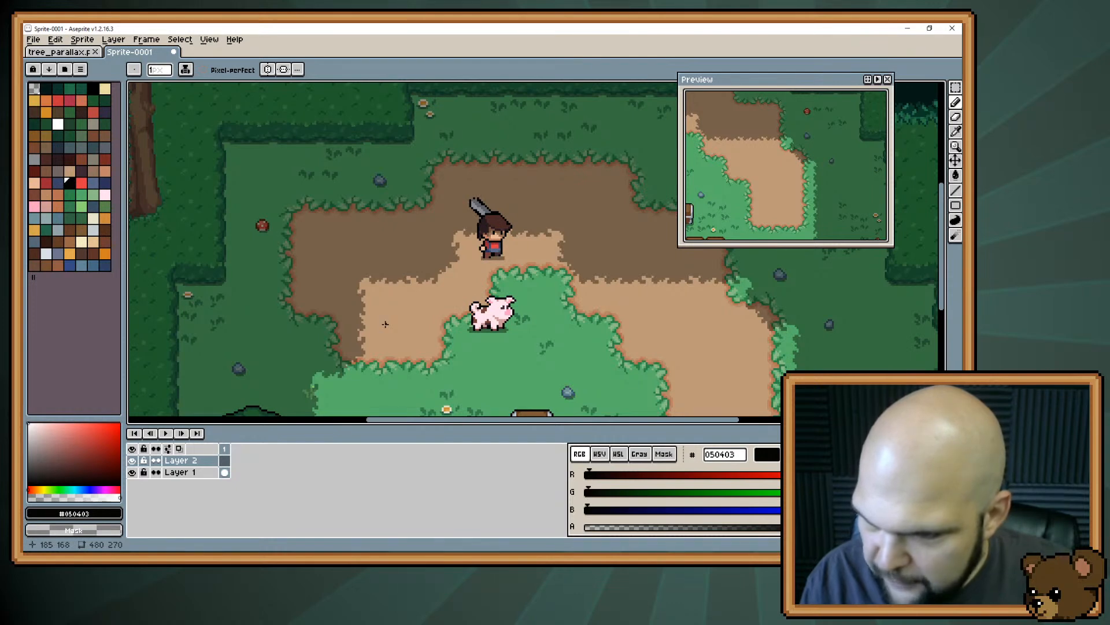
pyautogui.press('space')
pyautogui.moveTo(411, 280)
pyautogui.mouseDown()
pyautogui.moveTo(364, 256)
pyautogui.moveTo(376, 246)
pyautogui.moveTo(364, 248)
pyautogui.moveTo(403, 306)
pyautogui.moveTo(455, 327)
pyautogui.mouseUp()
pyautogui.press('space')
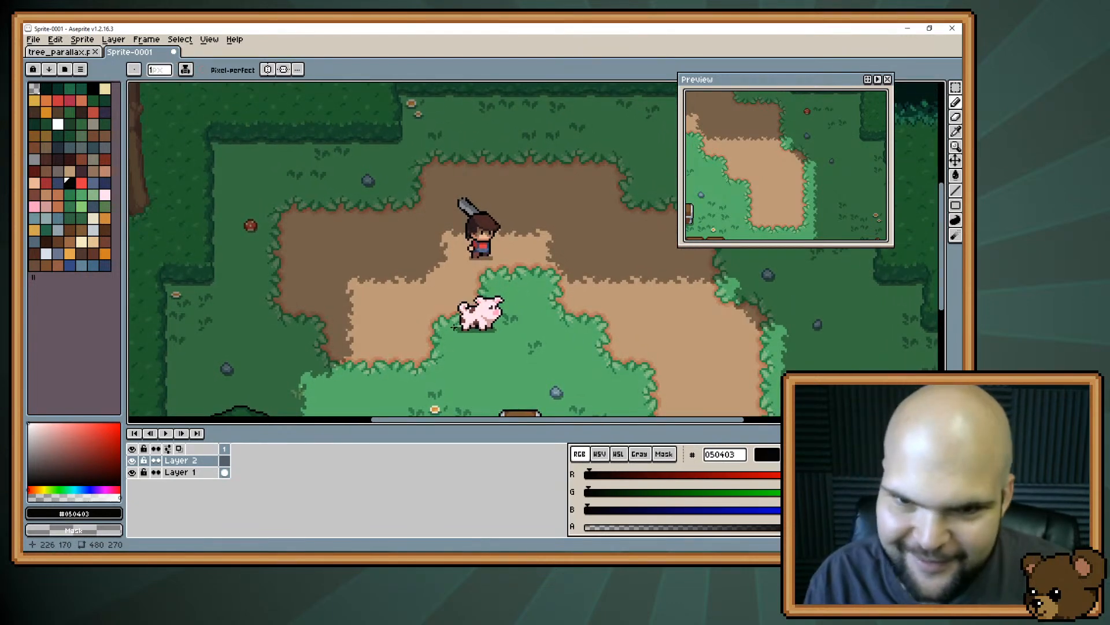
pyautogui.press('space')
pyautogui.moveTo(454, 327); pyautogui.dragTo(478, 362)
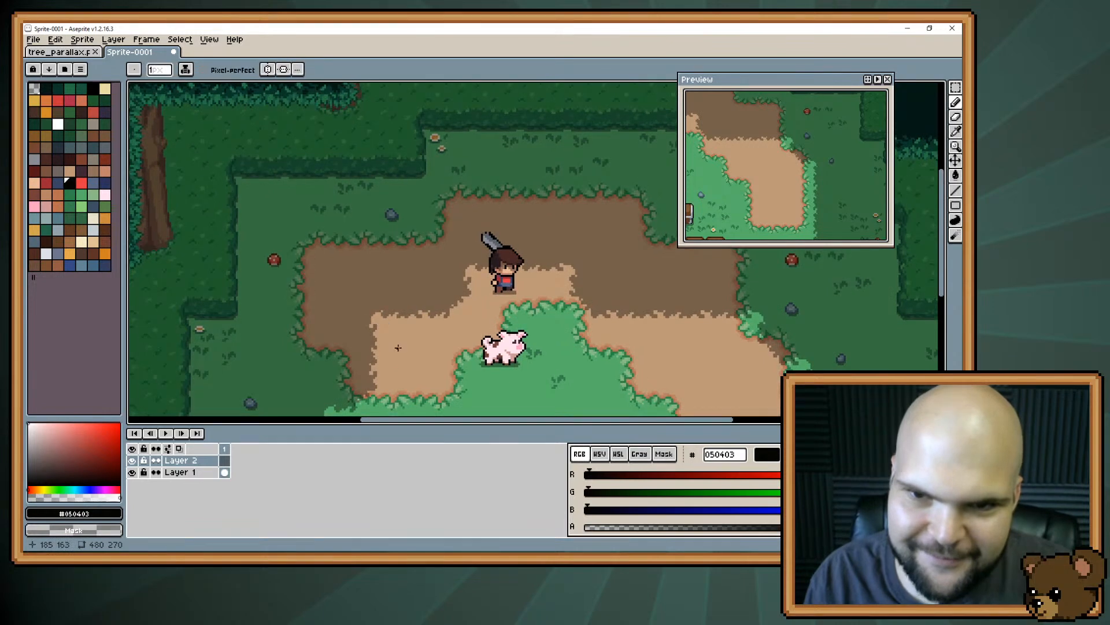
pyautogui.press('space')
pyautogui.moveTo(409, 316)
pyautogui.mouseDown()
pyautogui.moveTo(405, 264)
pyautogui.moveTo(408, 290)
pyautogui.mouseUp()
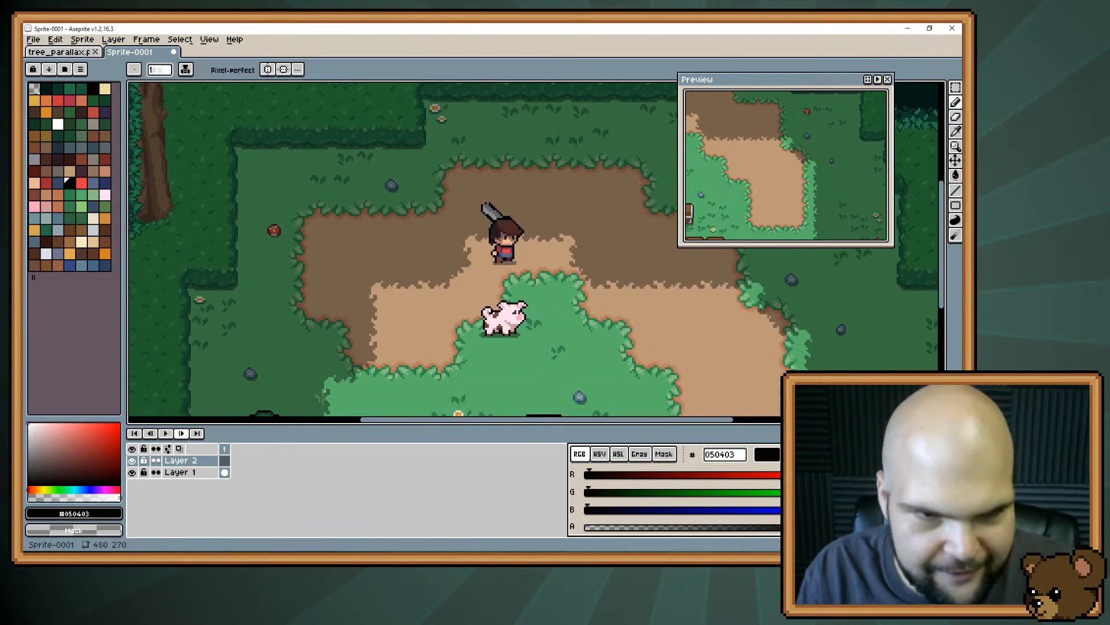
pyautogui.click(80, 70)
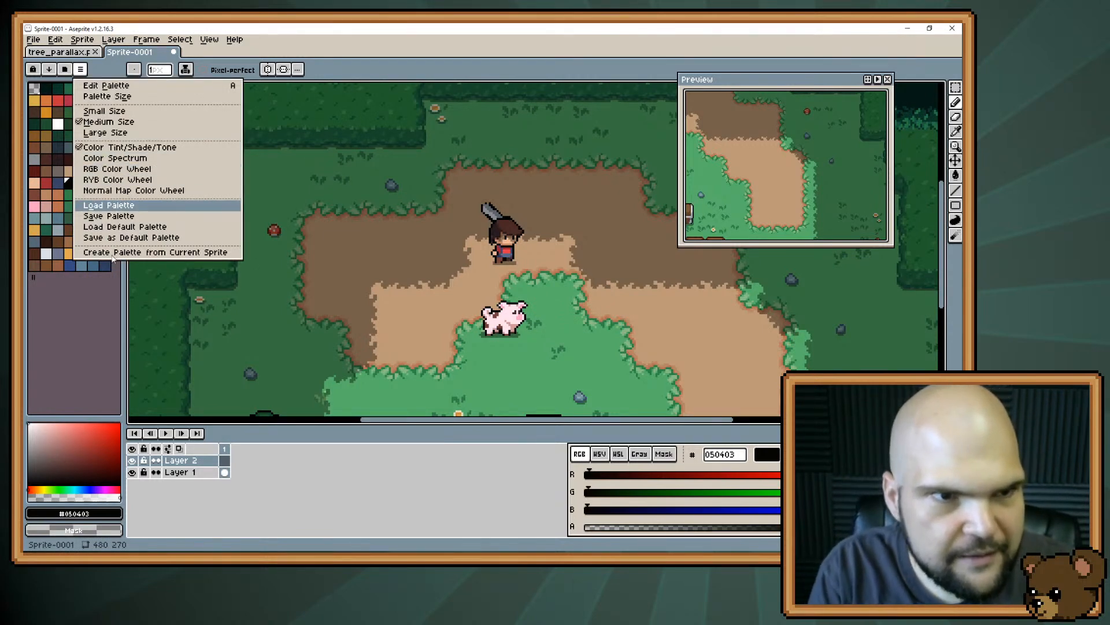
pyautogui.click(119, 207)
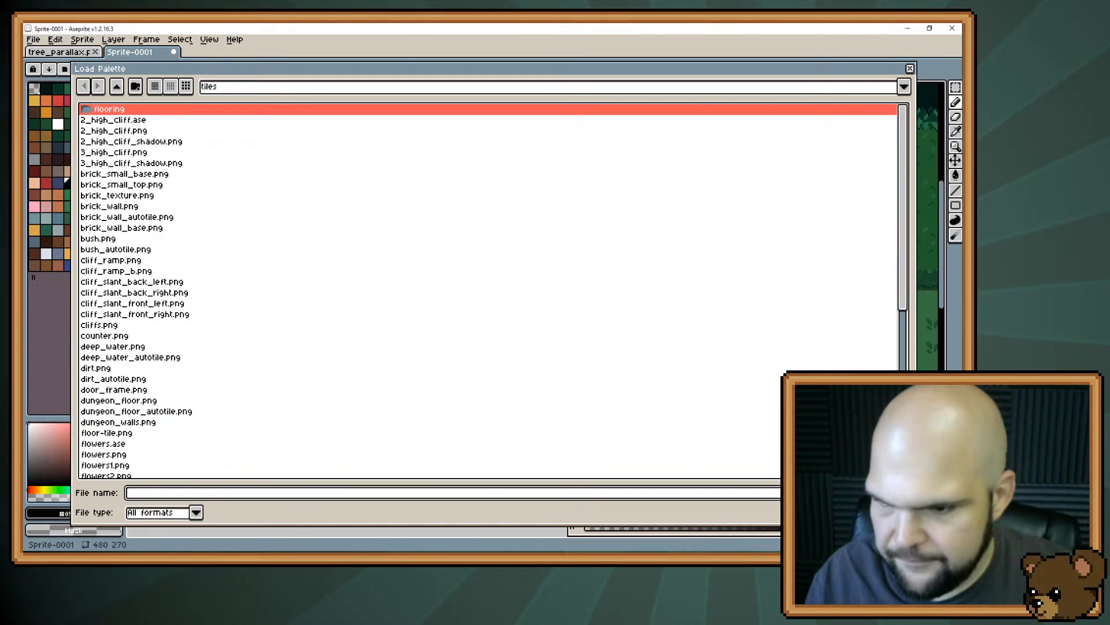
pyautogui.press('Escape')
pyautogui.click(80, 70)
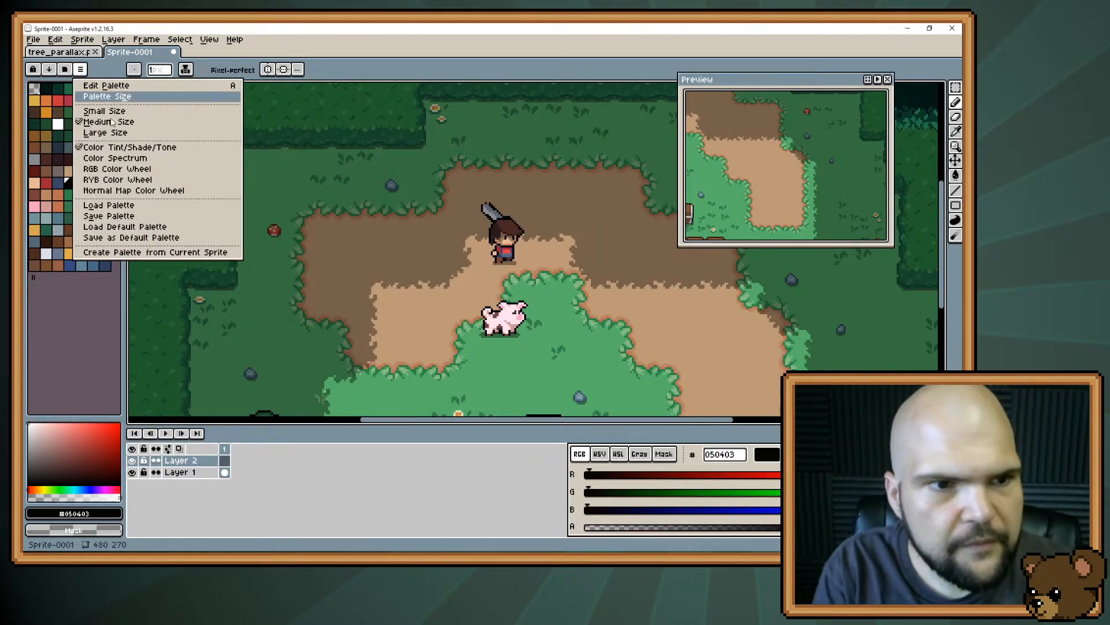
pyautogui.click(127, 205)
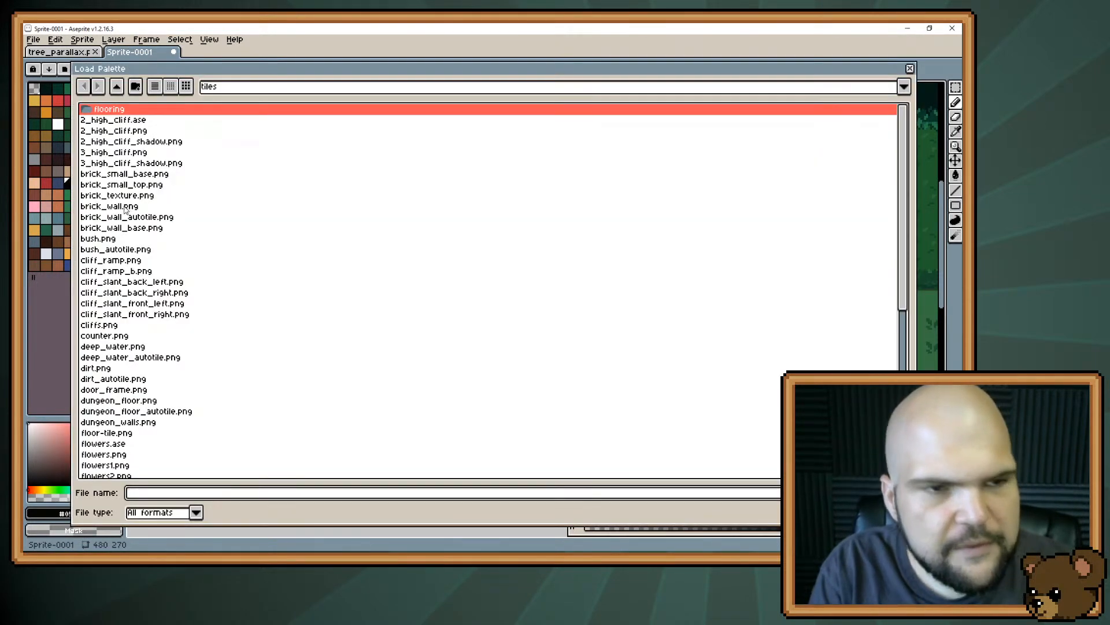
pyautogui.press('Escape')
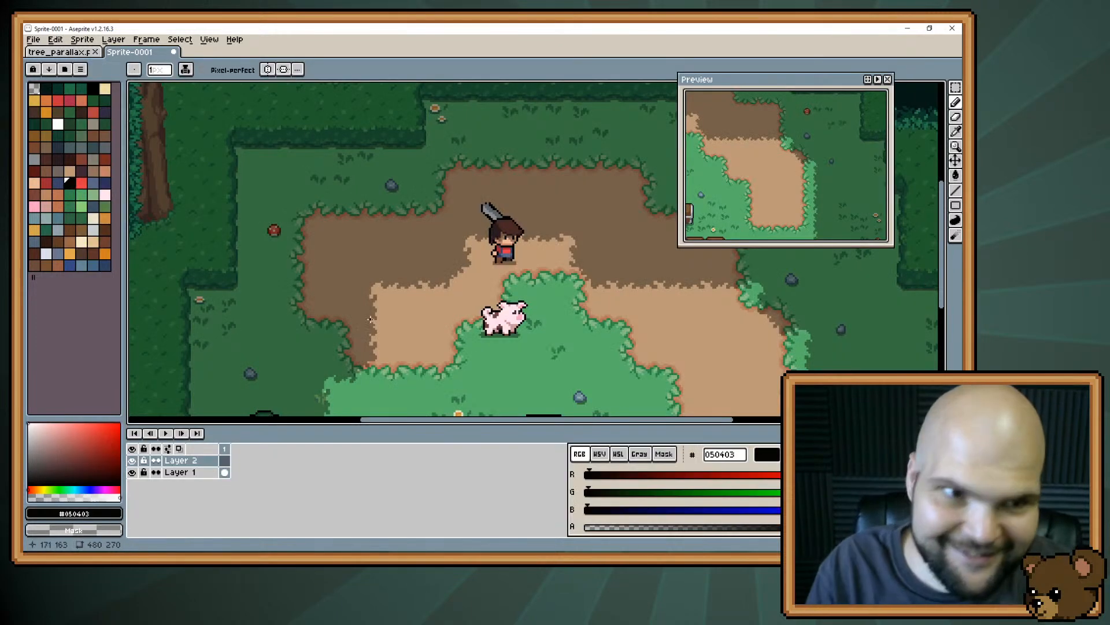
# Replace the screenshot sprite's palette with the default palette
pyautogui.click(80, 69)
pyautogui.click(121, 228)
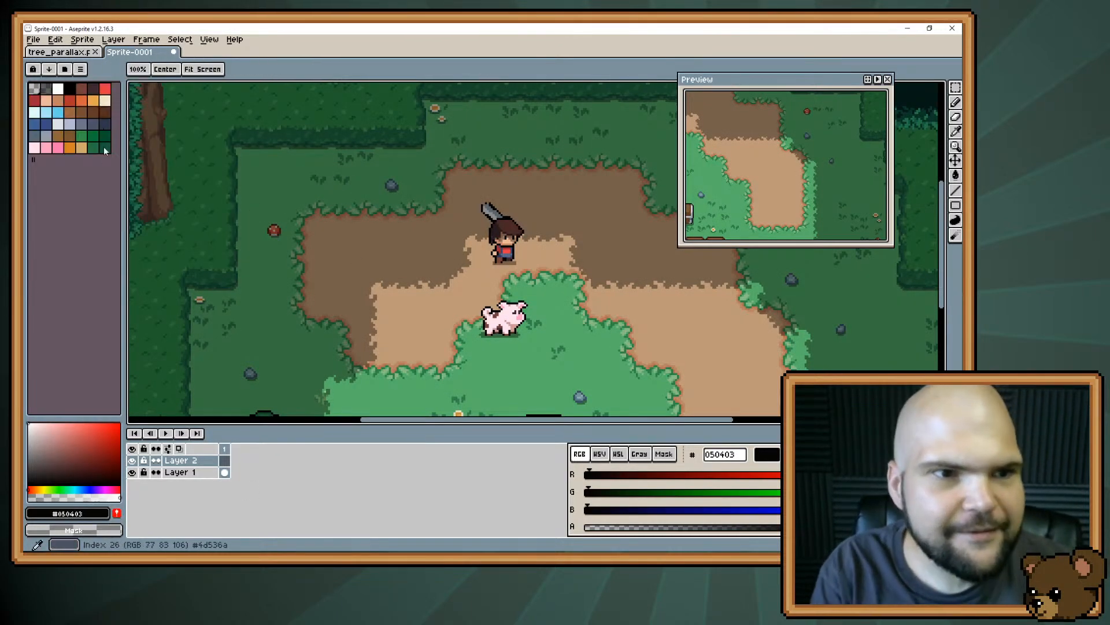
# Sample the slate colour 4d536a from the rocks in rocks.png and return to the forest screenshot sprite ready to draw with the Pencil
pyautogui.press('b')
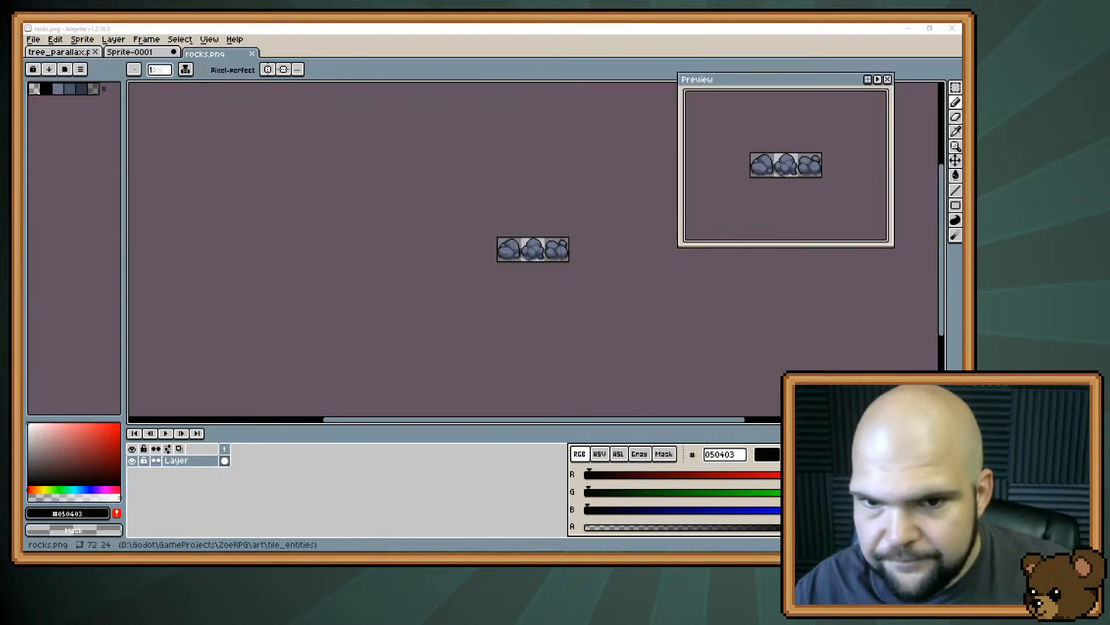
pyautogui.scroll(4, 522, 230)
pyautogui.moveTo(523, 229); pyautogui.dragTo(355, 287)
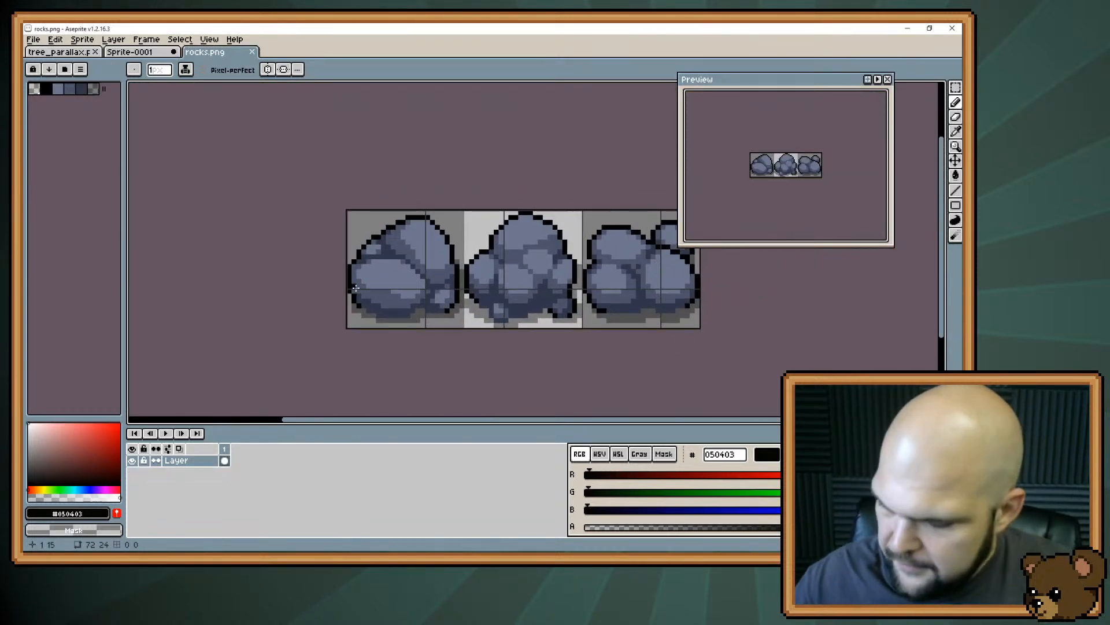
pyautogui.keyDown('alt'); pyautogui.click(391, 289); pyautogui.keyUp('alt')
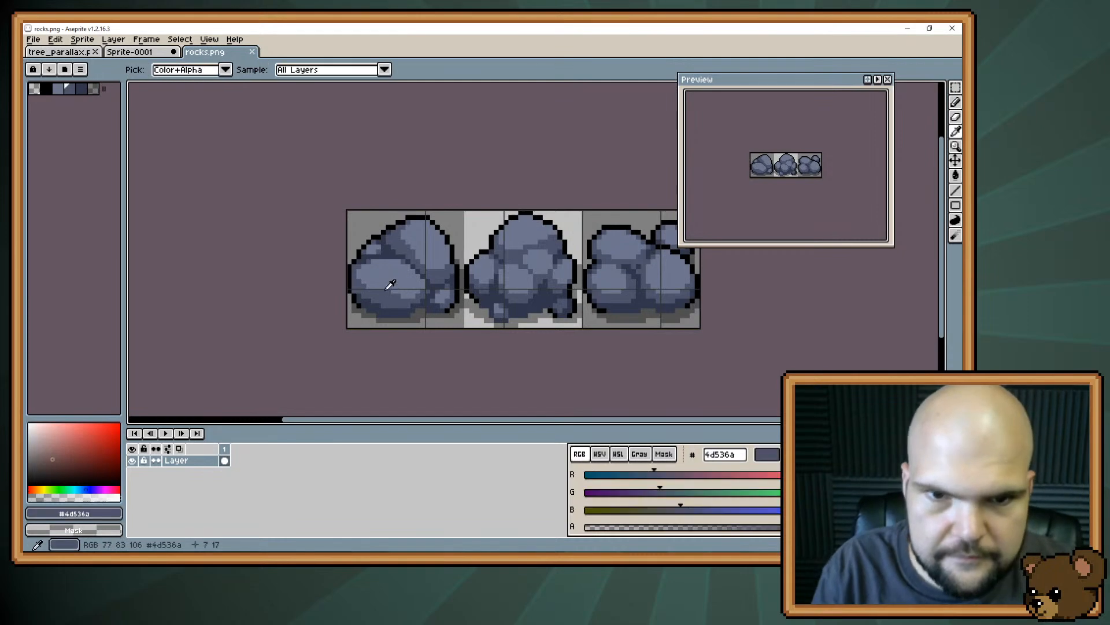
pyautogui.hotkey('ctrl', 'shift', 'Tab')
pyautogui.moveTo(484, 355); pyautogui.dragTo(402, 284)
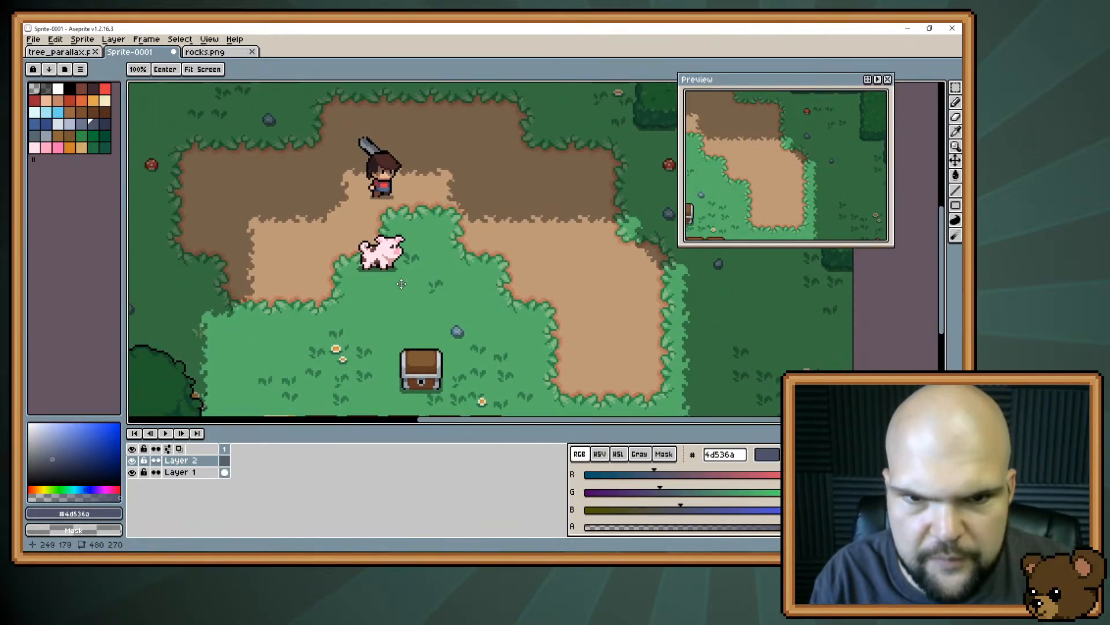
pyautogui.press('b')
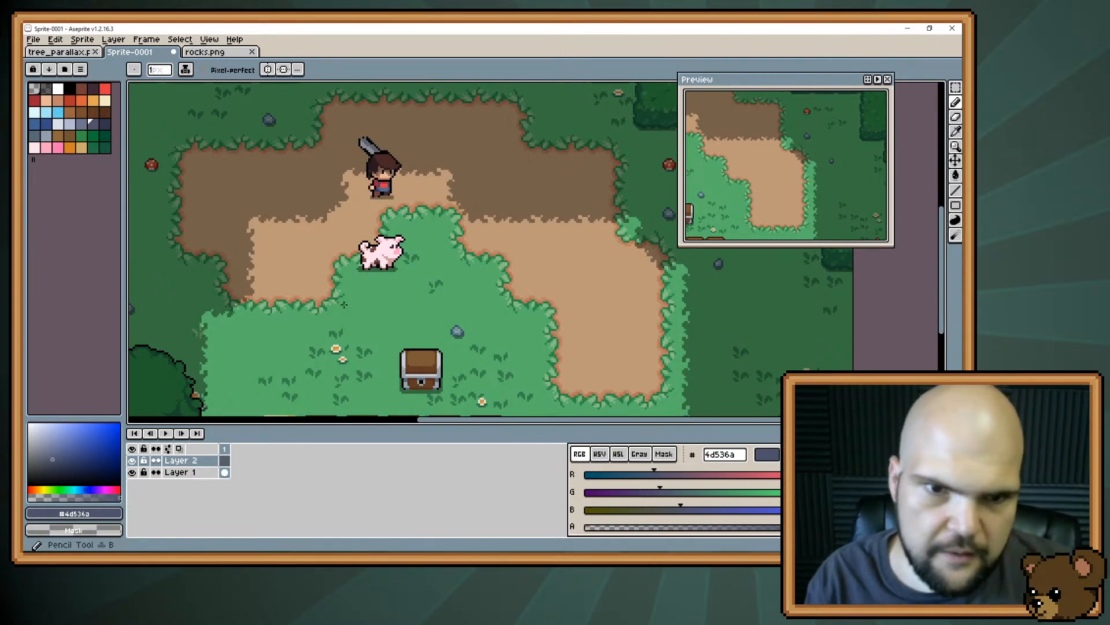
# Enlarge the pencil brush to 3 px and set the screenshot sprite's grid to 24 by 24 px
pyautogui.moveTo(342, 307); pyautogui.dragTo(359, 272)
pyautogui.press('+')
pyautogui.press('+')
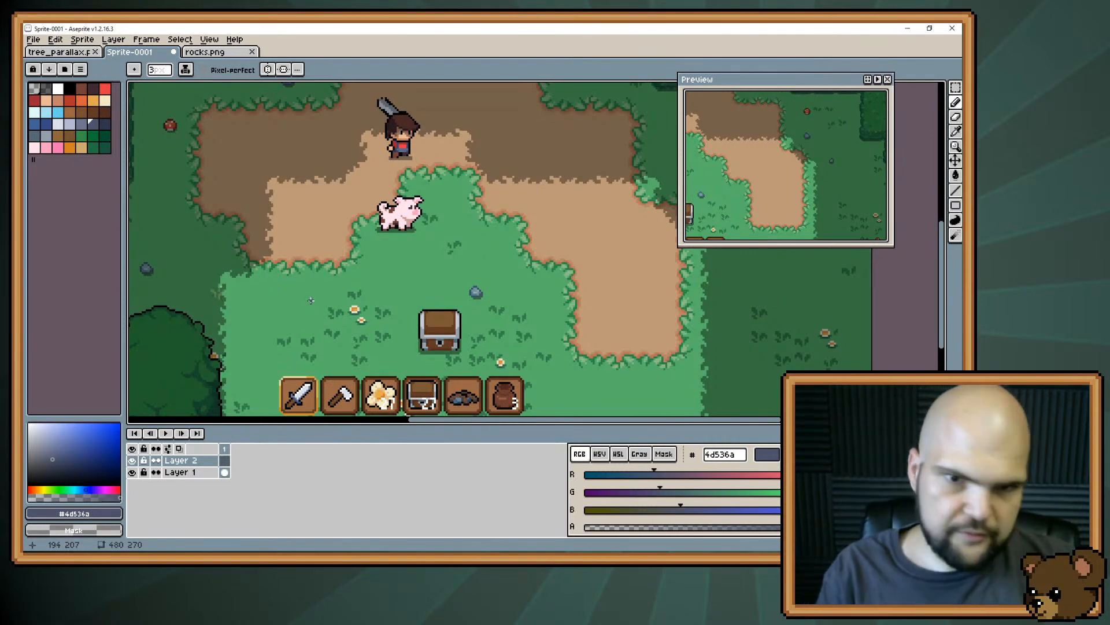
pyautogui.hotkey('ctrl', 'shift', 'g')
pyautogui.press('Tab')
pyautogui.press('Tab')
pyautogui.write('24')
pyautogui.press('Tab')
pyautogui.write('24')
pyautogui.press('Return')
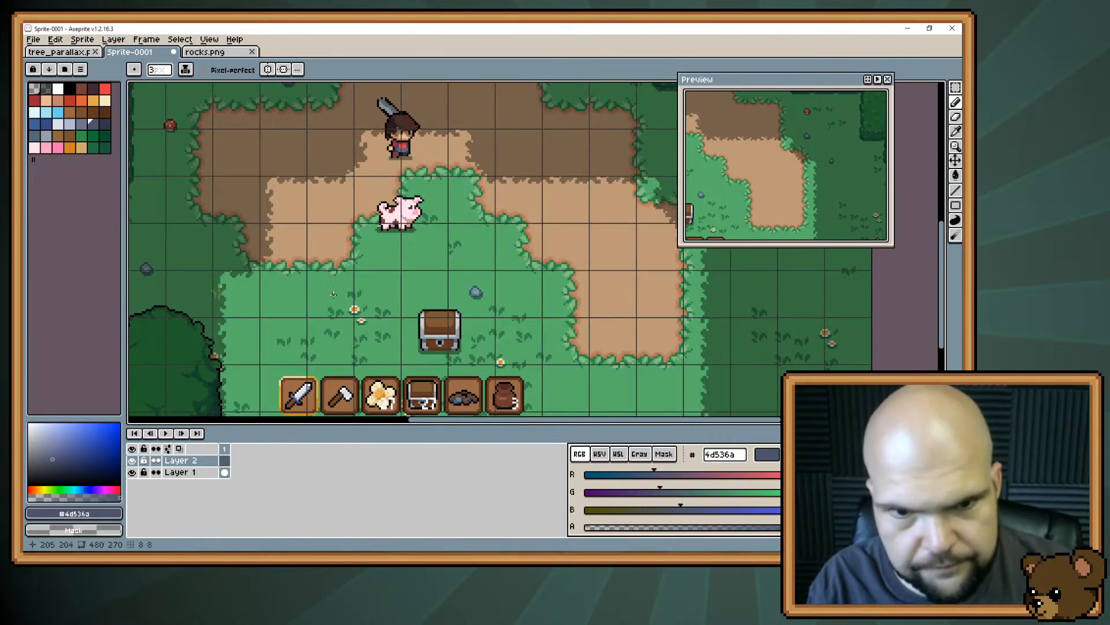
# Paint a solid slate pillar silhouette, about 20 by 50 px, across the dirt path's lower edge beside the pig
pyautogui.moveTo(328, 311); pyautogui.dragTo(345, 279)
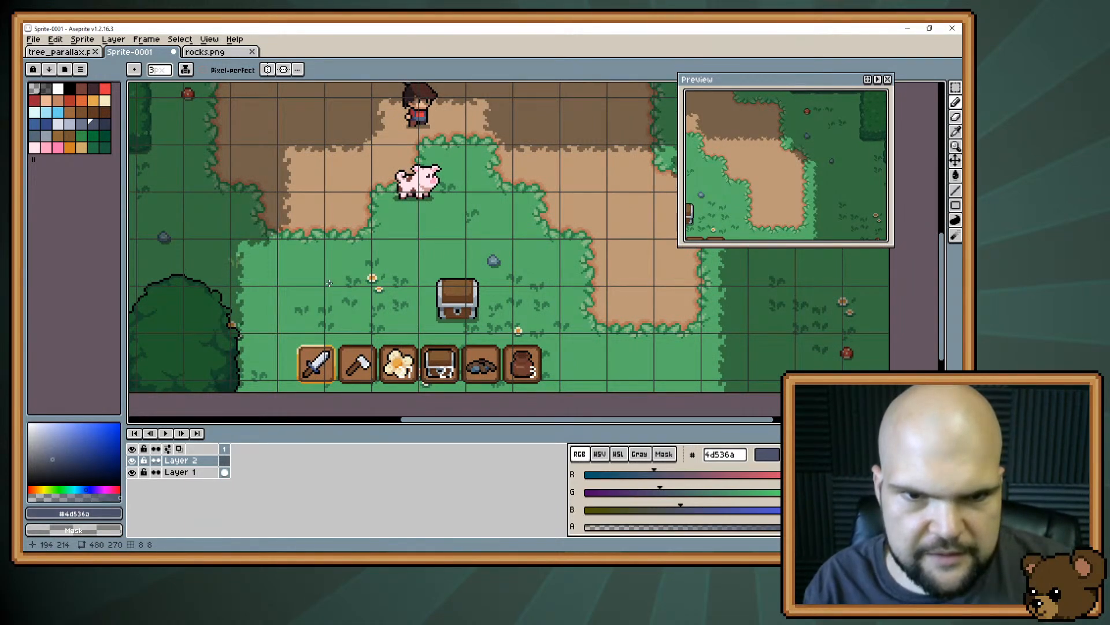
pyautogui.moveTo(328, 283); pyautogui.dragTo(370, 344)
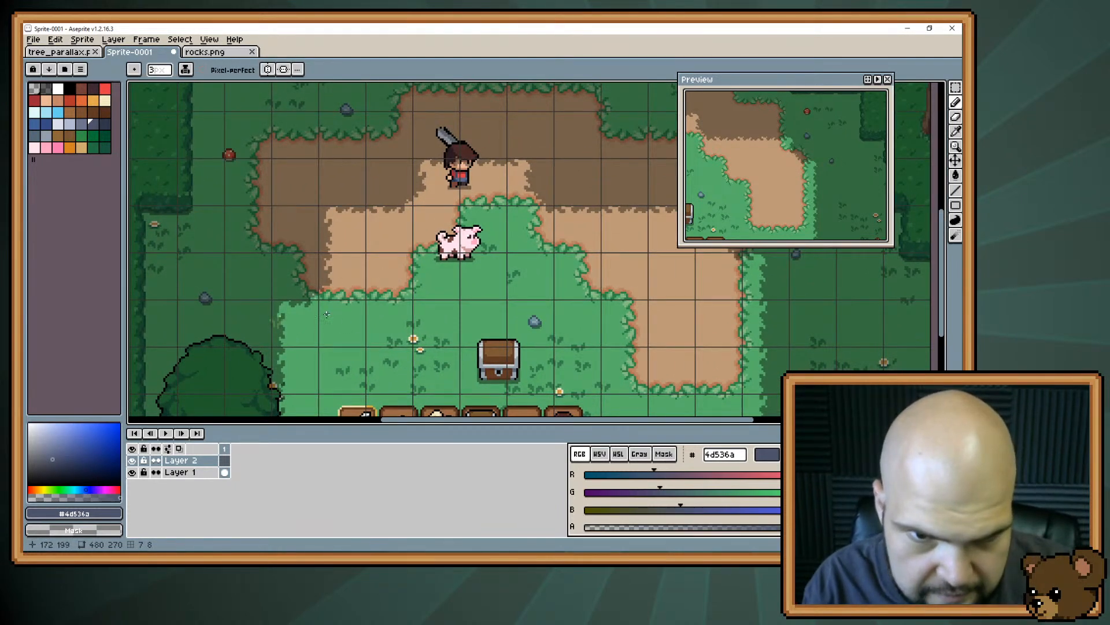
pyautogui.moveTo(329, 237)
pyautogui.mouseDown()
pyautogui.moveTo(330, 323)
pyautogui.moveTo(347, 334)
pyautogui.moveTo(360, 318)
pyautogui.moveTo(347, 250)
pyautogui.moveTo(332, 242)
pyautogui.moveTo(333, 291)
pyautogui.moveTo(339, 302)
pyautogui.moveTo(349, 276)
pyautogui.moveTo(335, 324)
pyautogui.mouseUp()
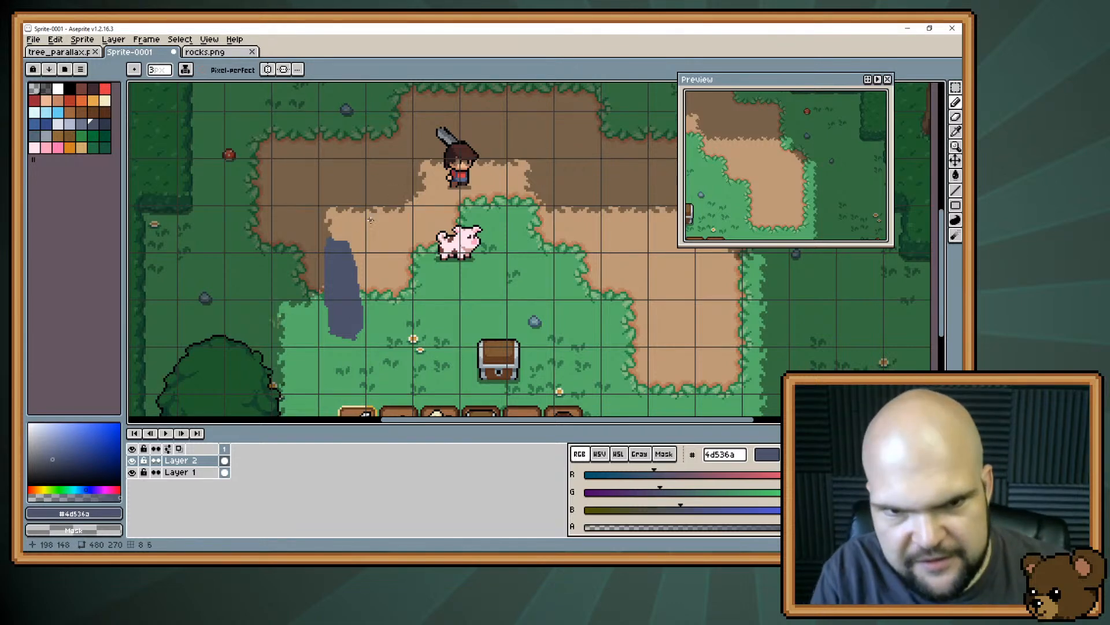
pyautogui.moveTo(355, 269); pyautogui.dragTo(360, 283)
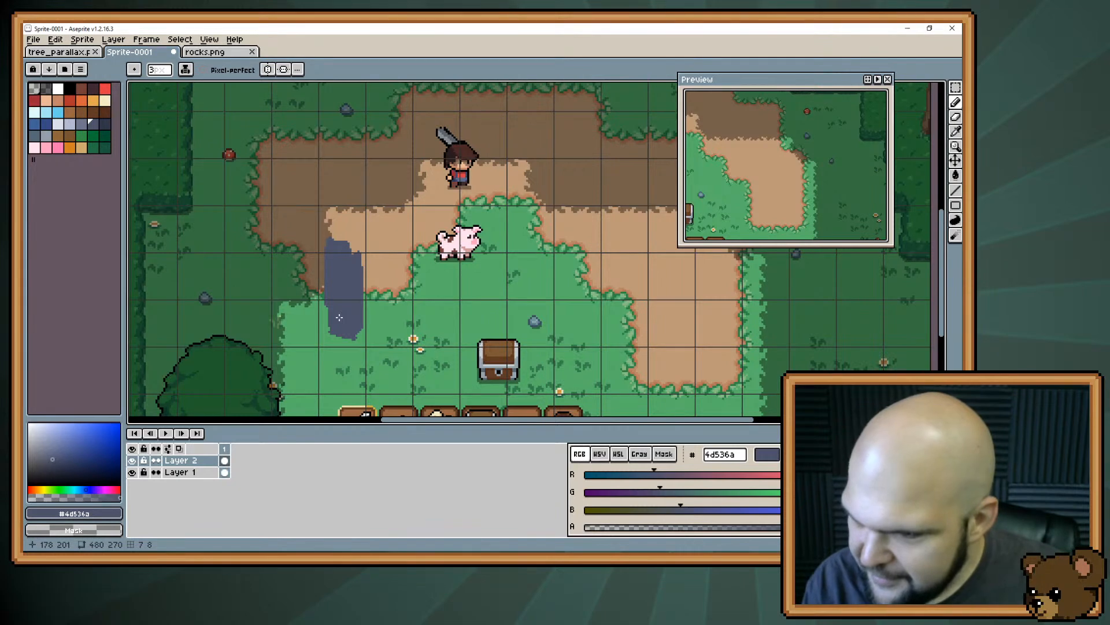
pyautogui.moveTo(402, 321); pyautogui.dragTo(438, 311)
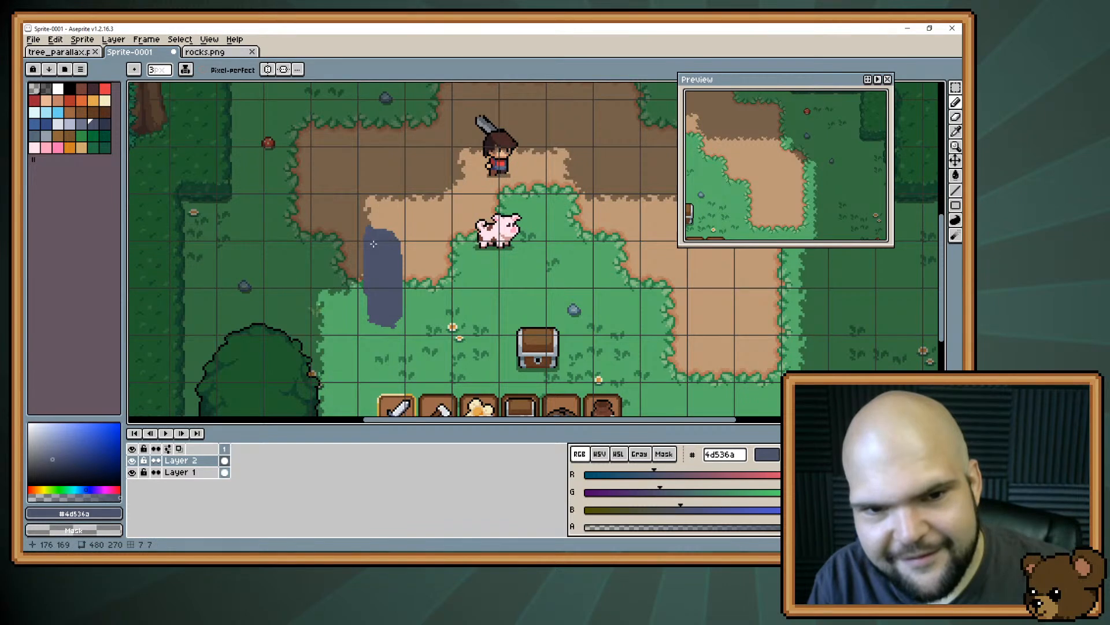
pyautogui.press('e')
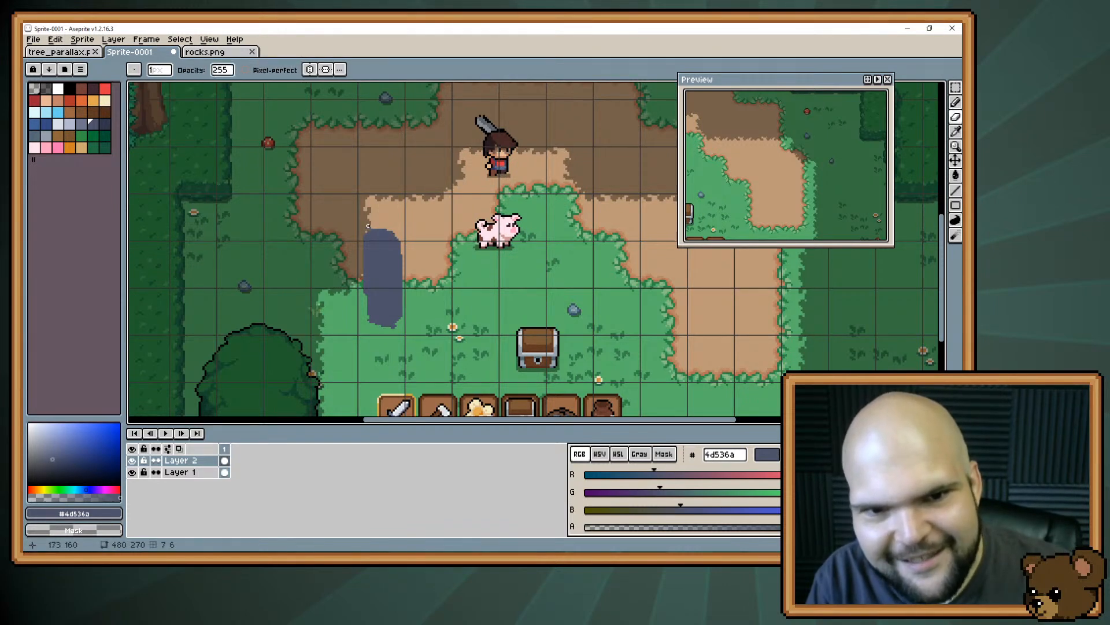
pyautogui.press('b')
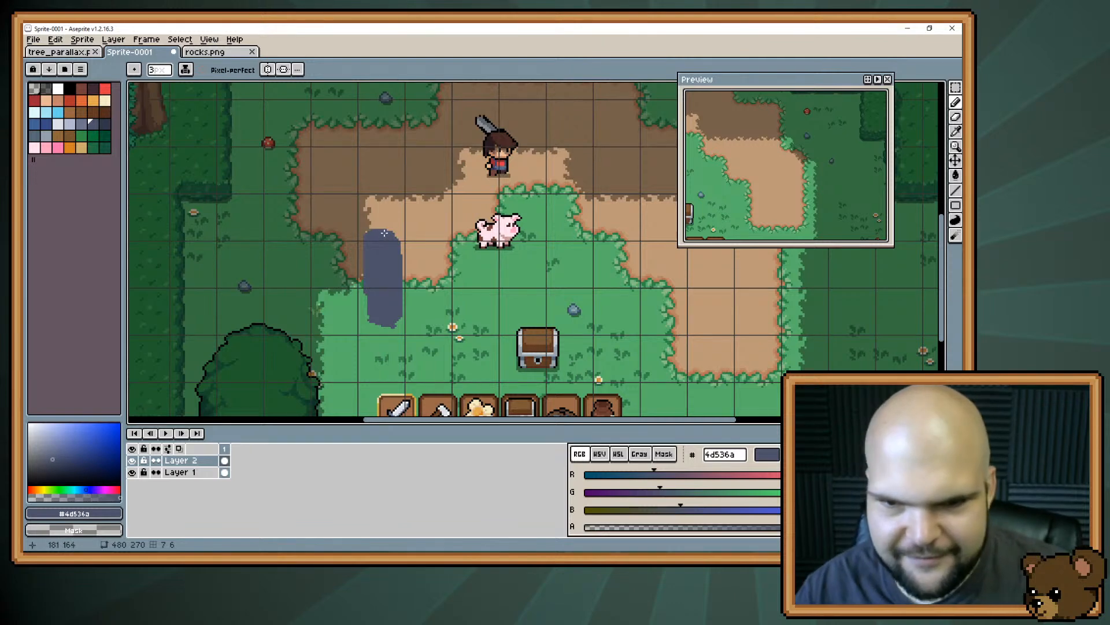
pyautogui.scroll(2, 384, 232)
pyautogui.moveTo(403, 301); pyautogui.dragTo(417, 238)
pyautogui.press('e')
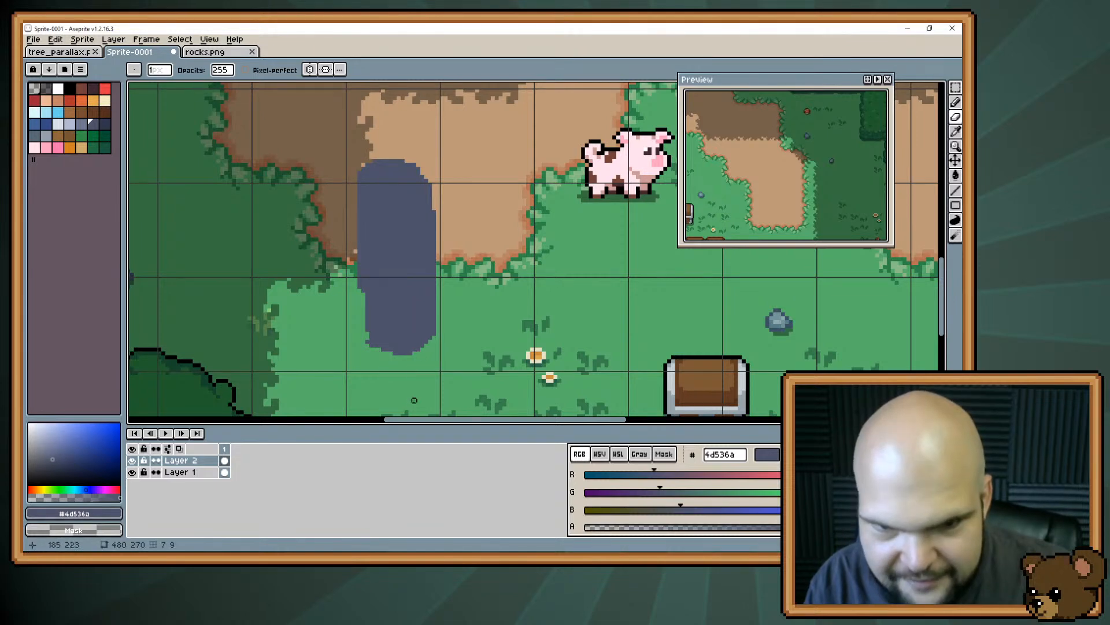
pyautogui.press('b')
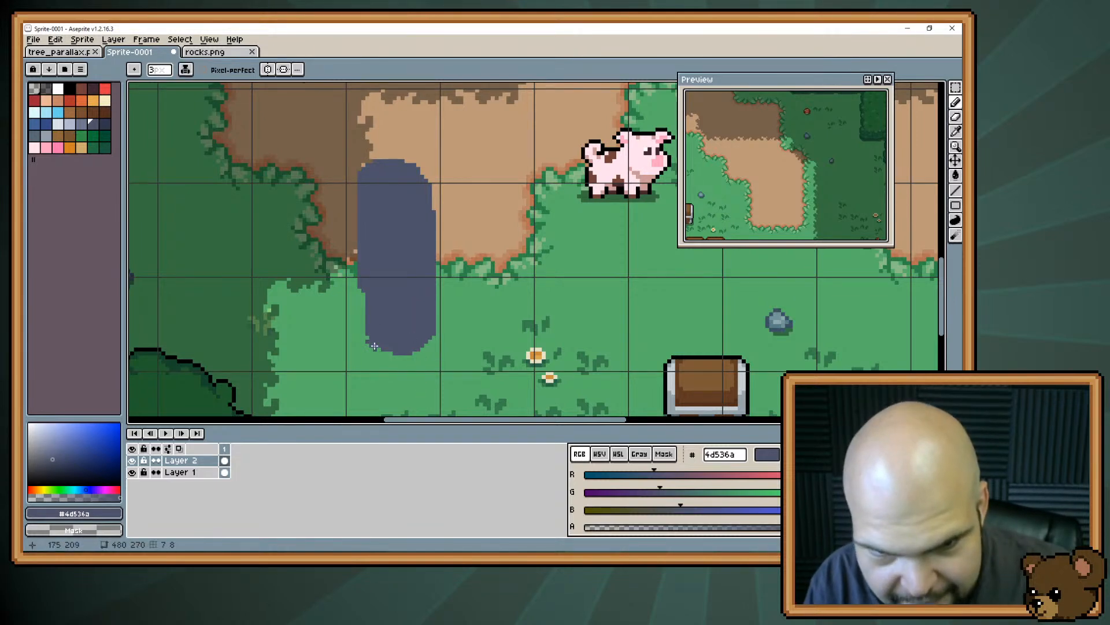
pyautogui.moveTo(368, 338); pyautogui.dragTo(384, 361)
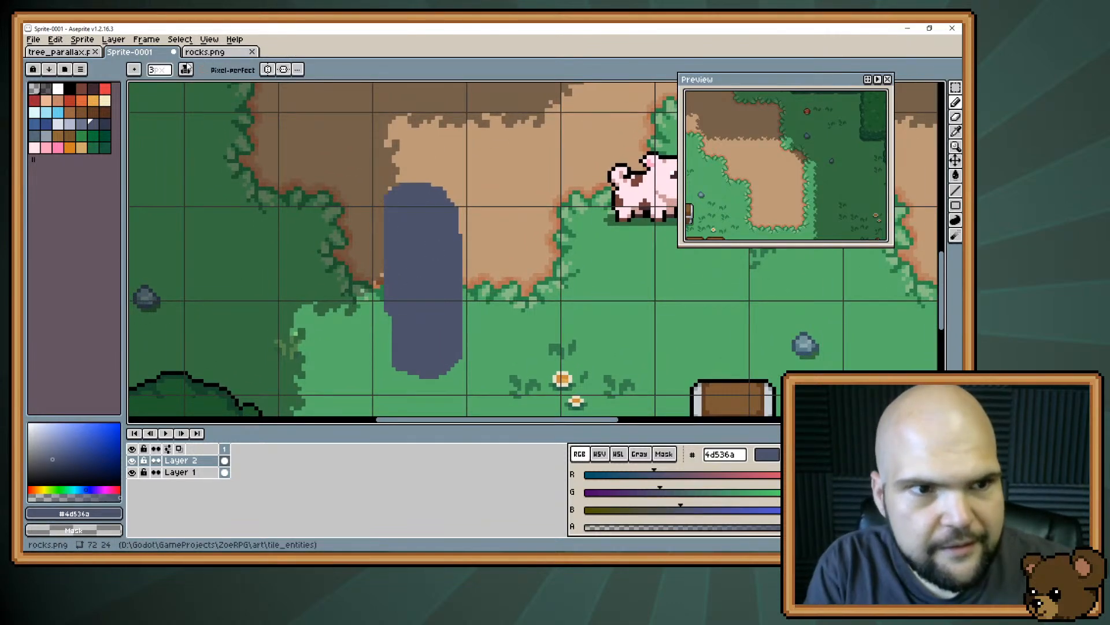
# Select the pillar shape, paint its top face in the lighter slate 6d758d, and centre the preview on the sprite
pyautogui.click(82, 125)
pyautogui.press('w')
pyautogui.click(393, 200)
pyautogui.press('b')
pyautogui.moveTo(389, 197)
pyautogui.mouseDown()
pyautogui.moveTo(430, 219)
pyautogui.moveTo(453, 198)
pyautogui.moveTo(430, 216)
pyautogui.moveTo(404, 198)
pyautogui.mouseUp()
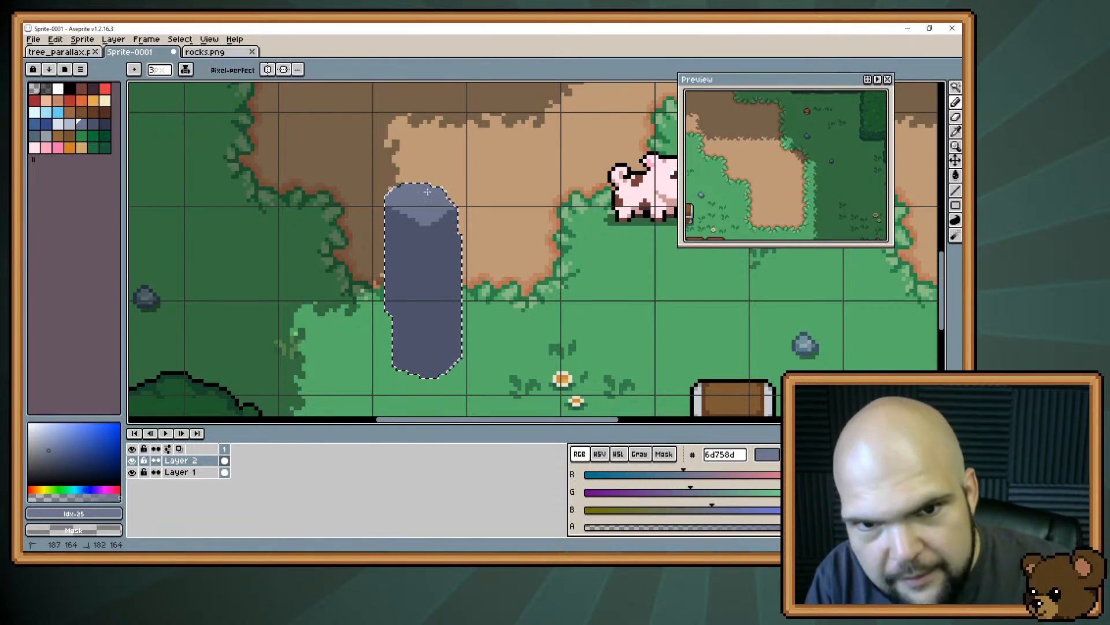
pyautogui.click(867, 79)
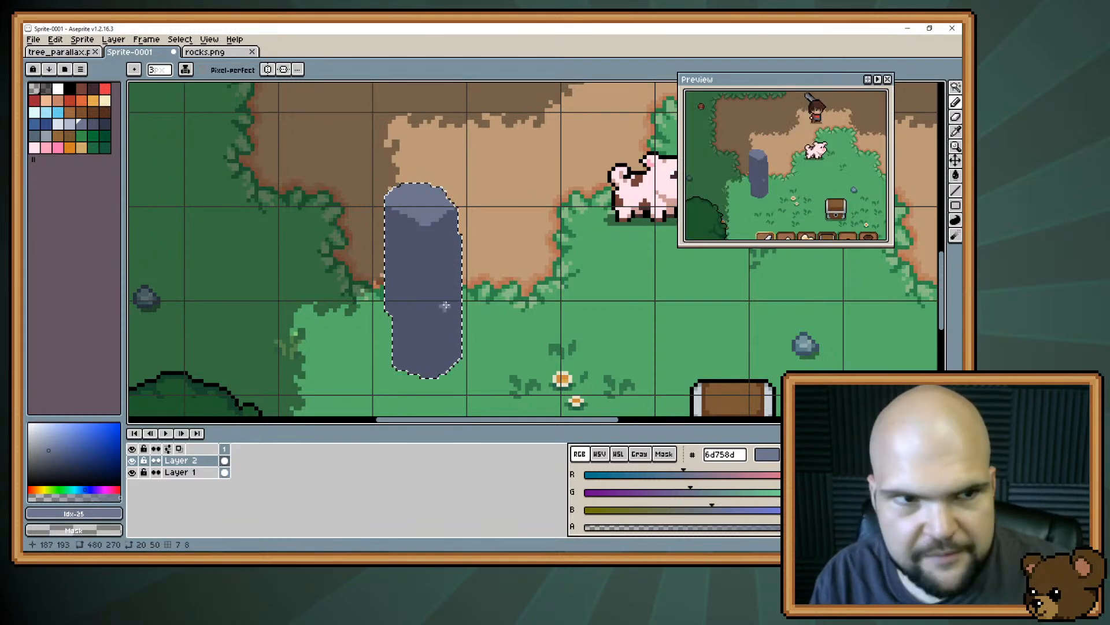
# Reselect the pillar and paint a dark 30364b vertical crevice up from its base, tapering it with a 1 px brush
pyautogui.click(105, 124)
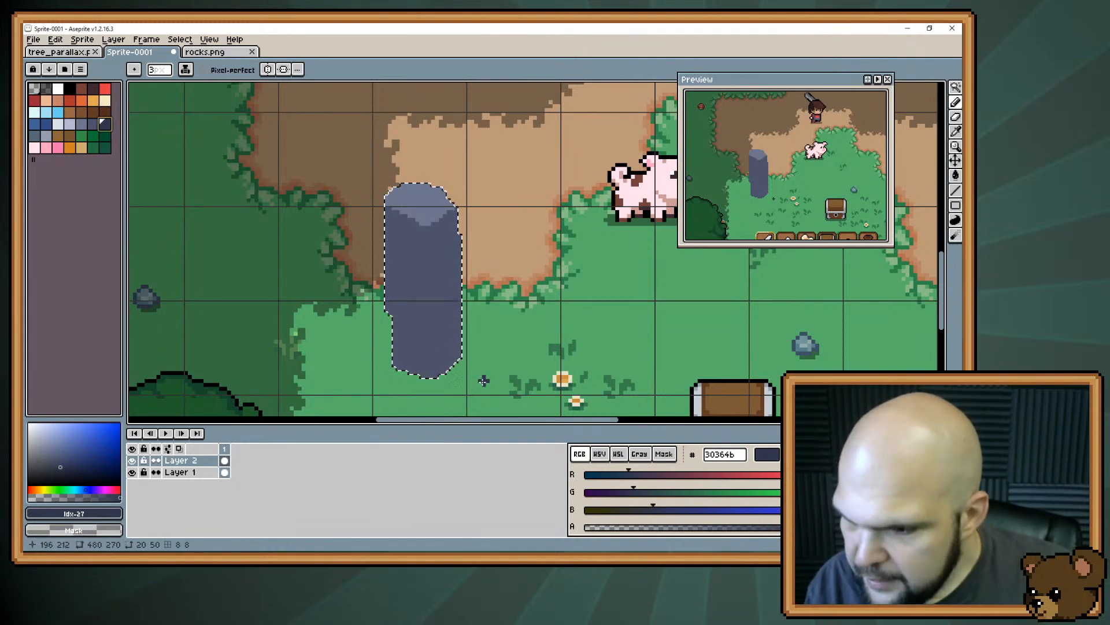
pyautogui.hotkey('ctrl', 'd')
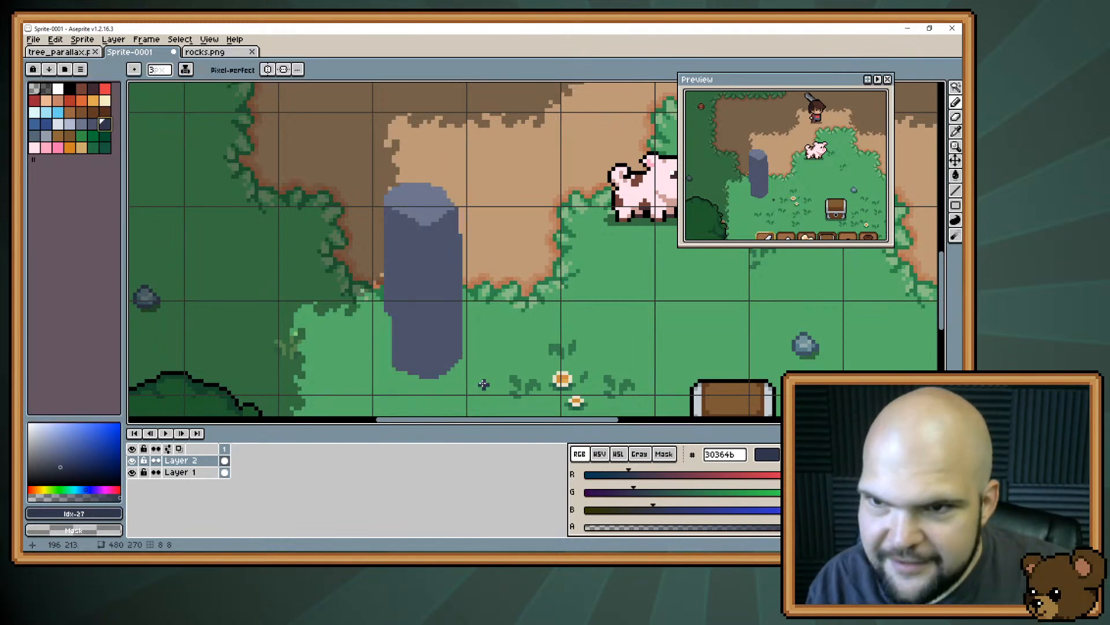
pyautogui.press('w')
pyautogui.click(434, 363)
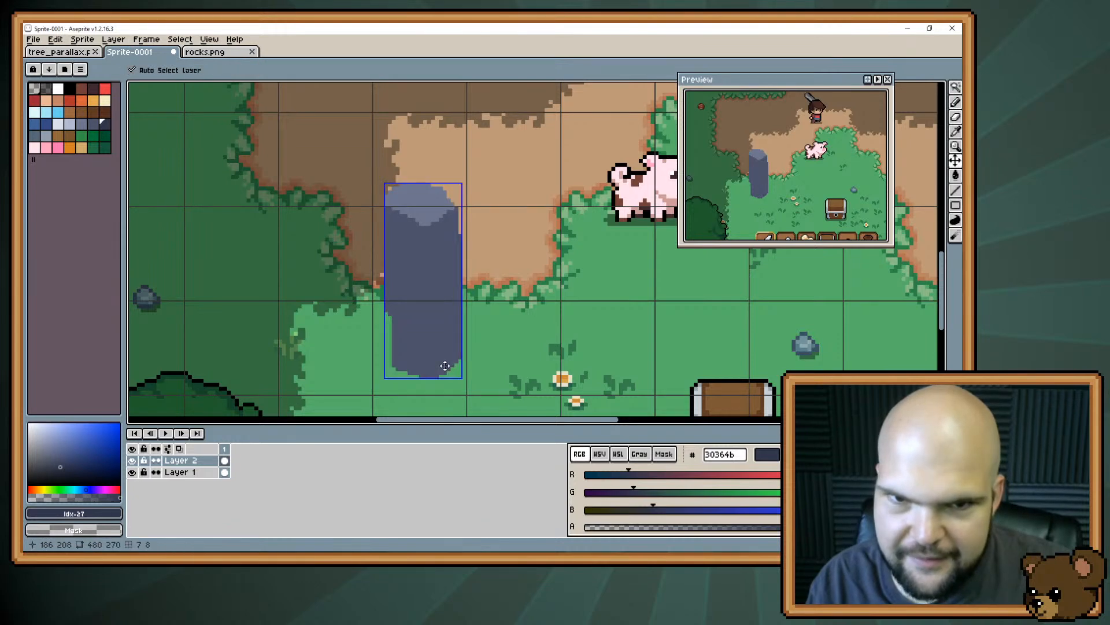
pyautogui.moveTo(437, 356); pyautogui.dragTo(431, 373)
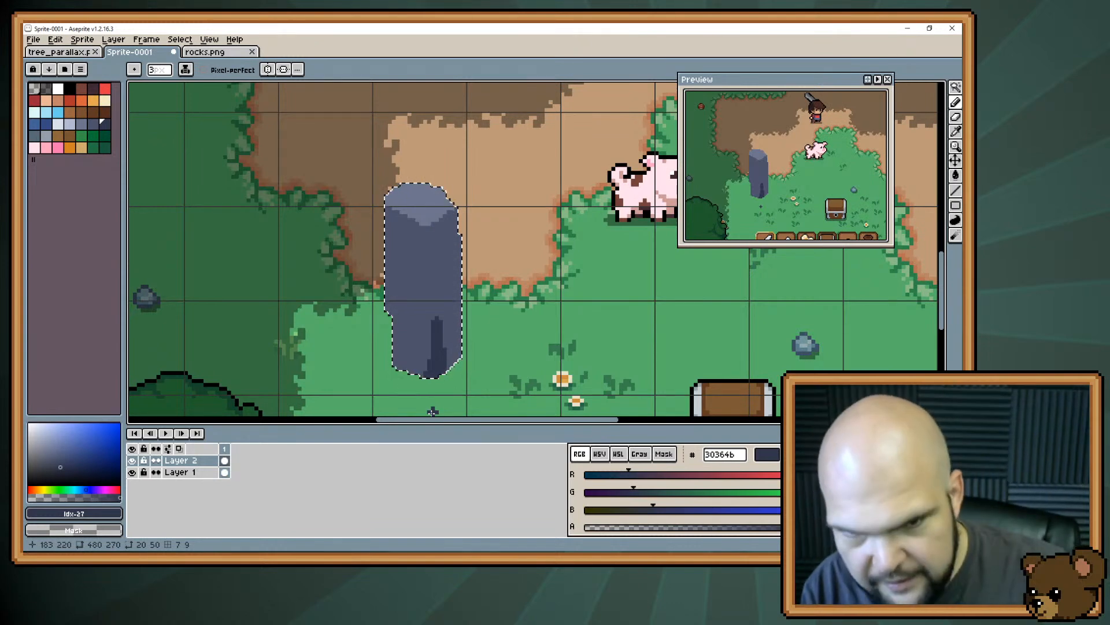
pyautogui.press('-')
pyautogui.press('-')
pyautogui.moveTo(438, 301); pyautogui.dragTo(437, 315)
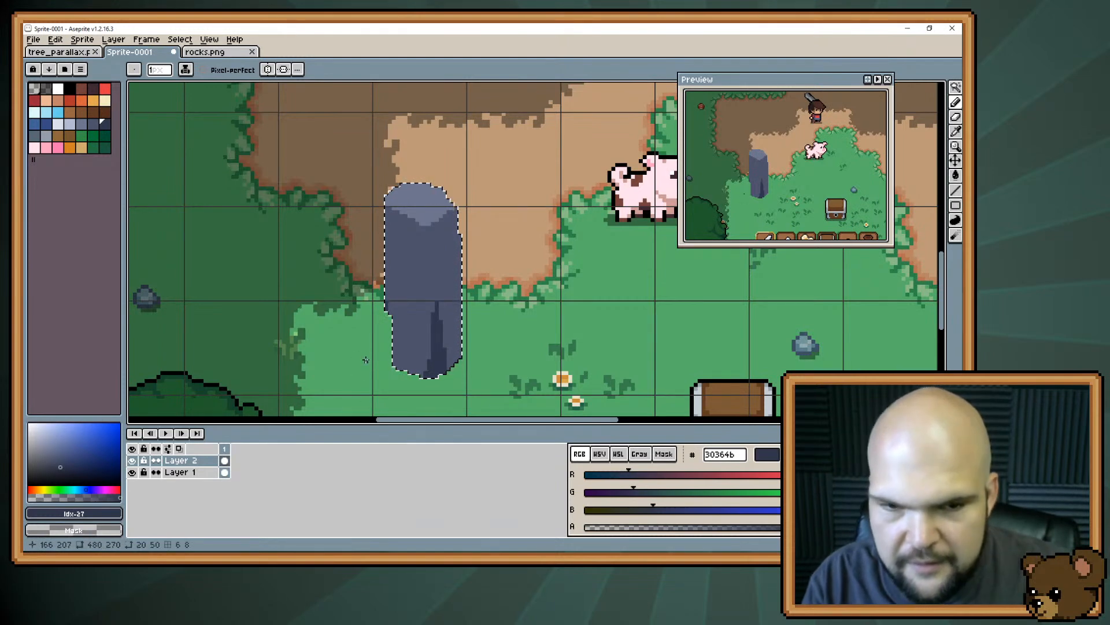
# Shade the notch on the pillar's side and its lower corners with single pixels of dark slate 30364b
pyautogui.click(389, 293)
pyautogui.moveTo(383, 313); pyautogui.dragTo(384, 315)
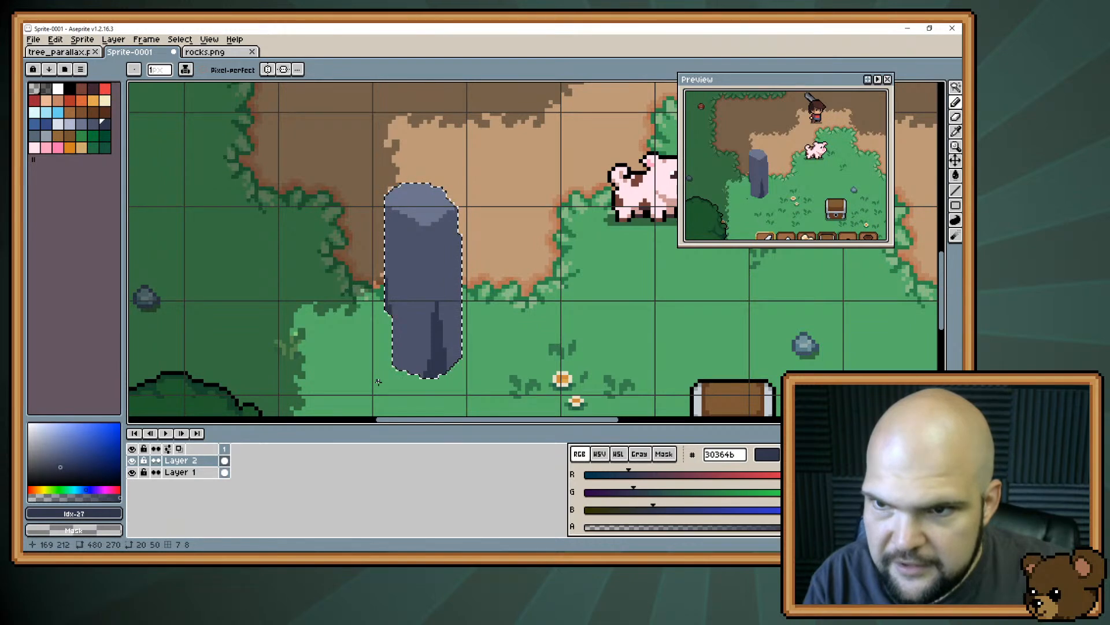
pyautogui.click(461, 352)
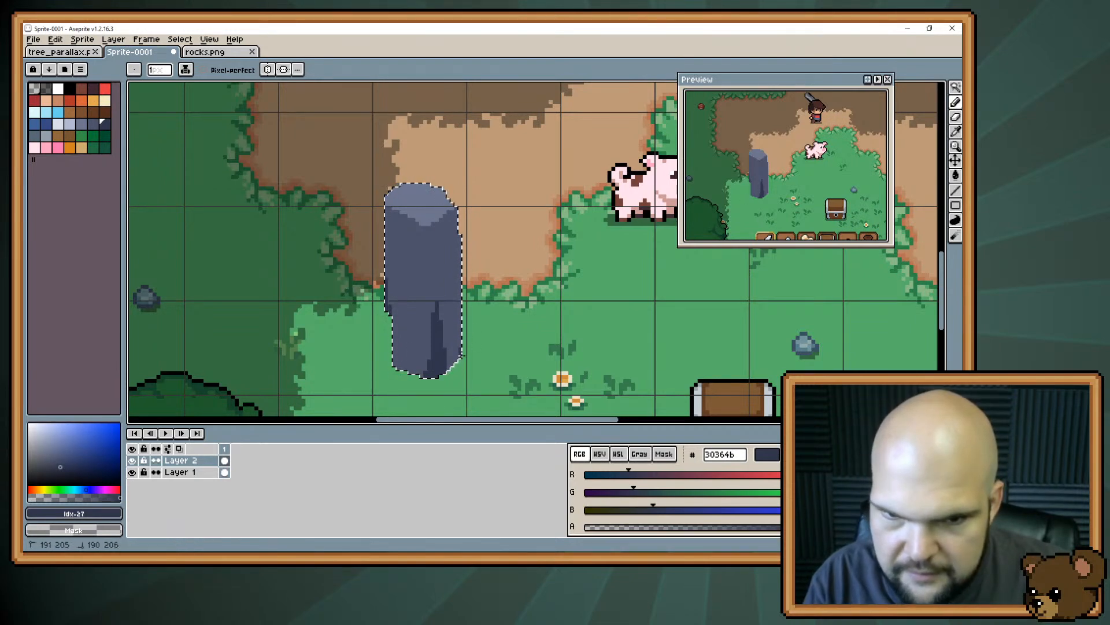
pyautogui.moveTo(461, 358); pyautogui.dragTo(461, 361)
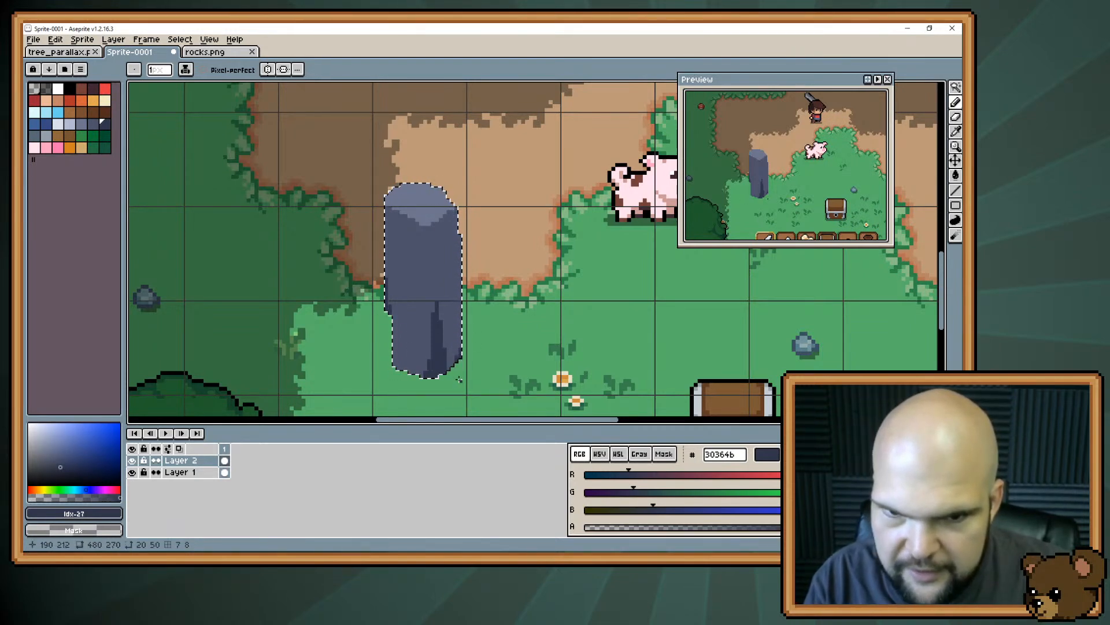
pyautogui.moveTo(394, 364); pyautogui.dragTo(394, 364)
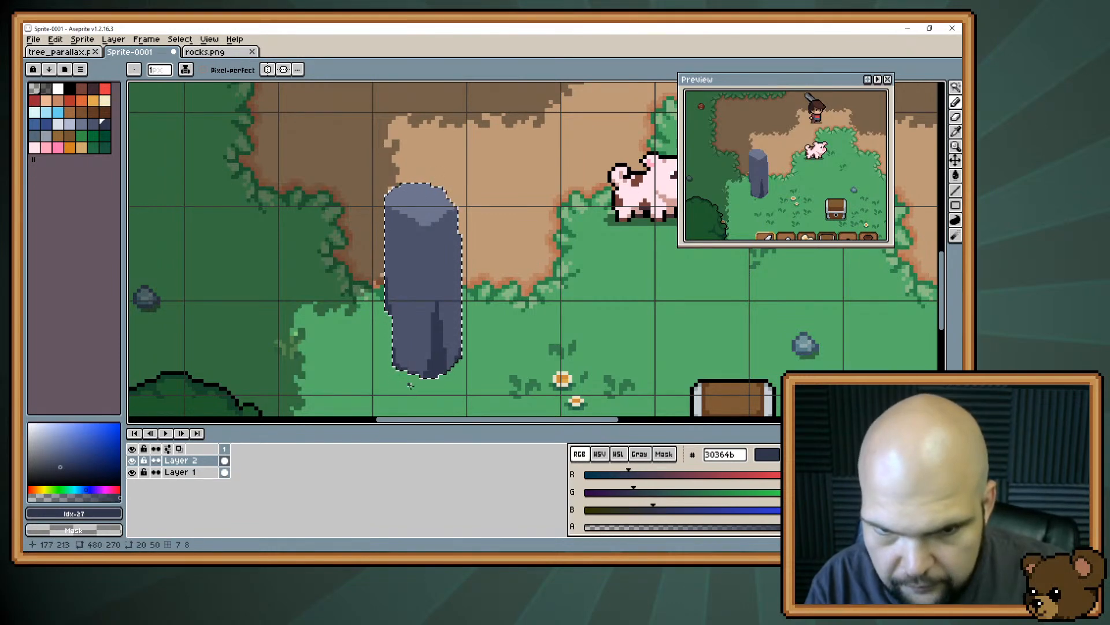
pyautogui.moveTo(437, 372); pyautogui.dragTo(457, 359)
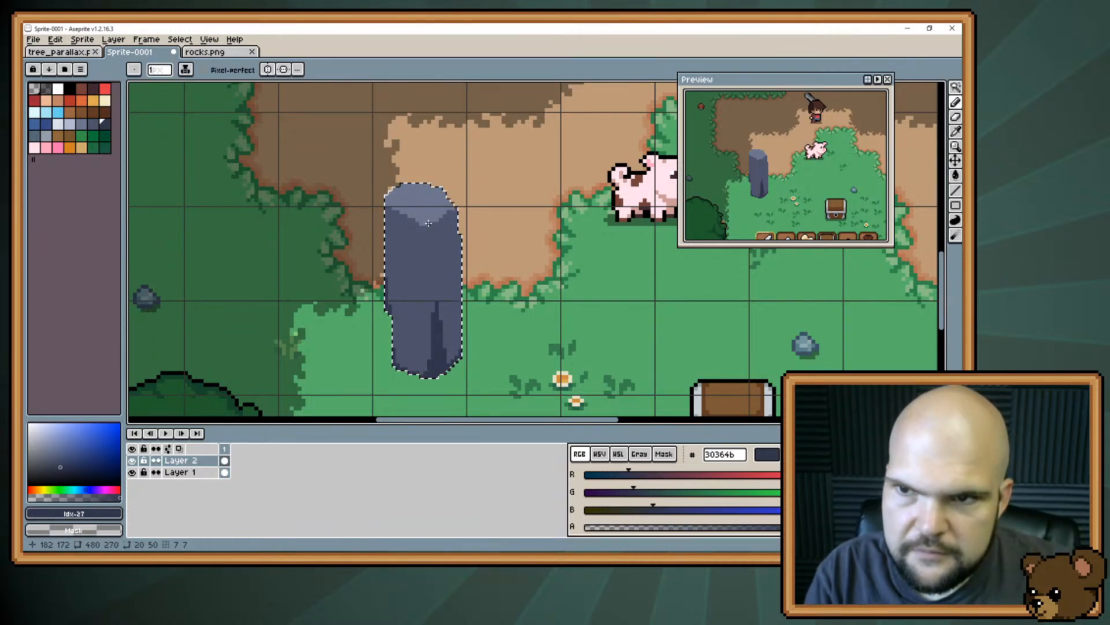
# Clear the selection and paint a thin semi-transparent black shadow around the pillar's base on the grass
pyautogui.moveTo(428, 223); pyautogui.dragTo(420, 154)
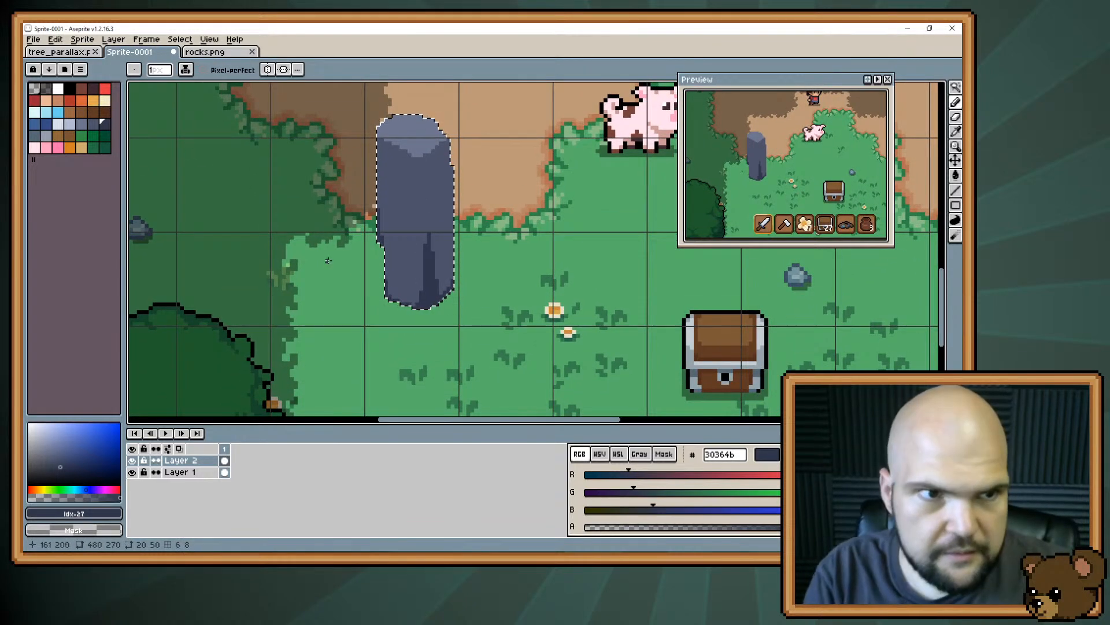
pyautogui.click(45, 92)
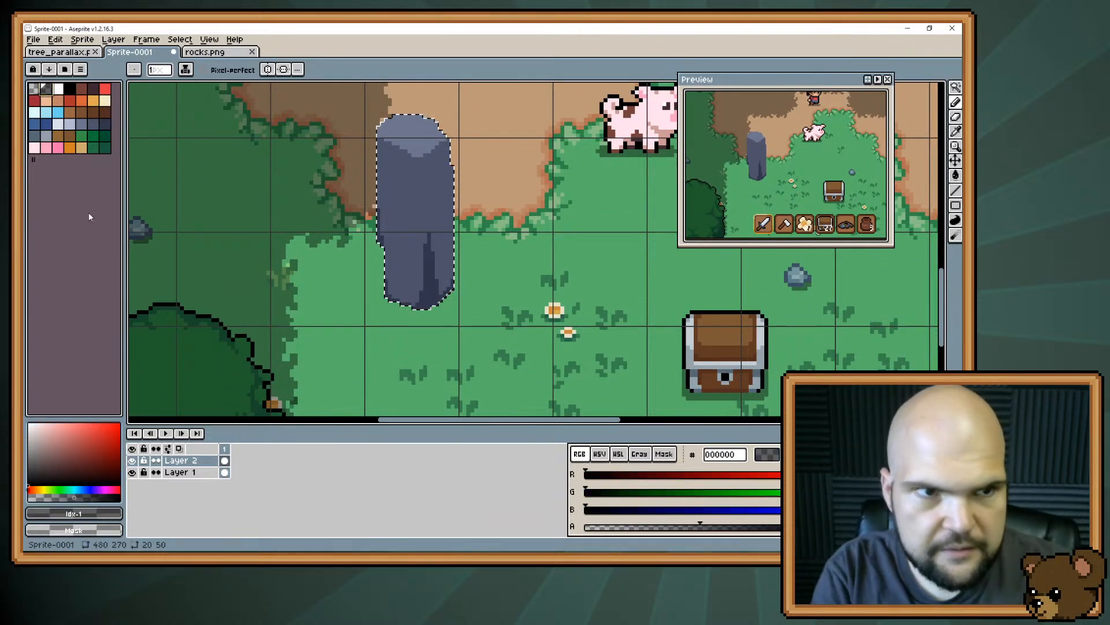
pyautogui.click(386, 305)
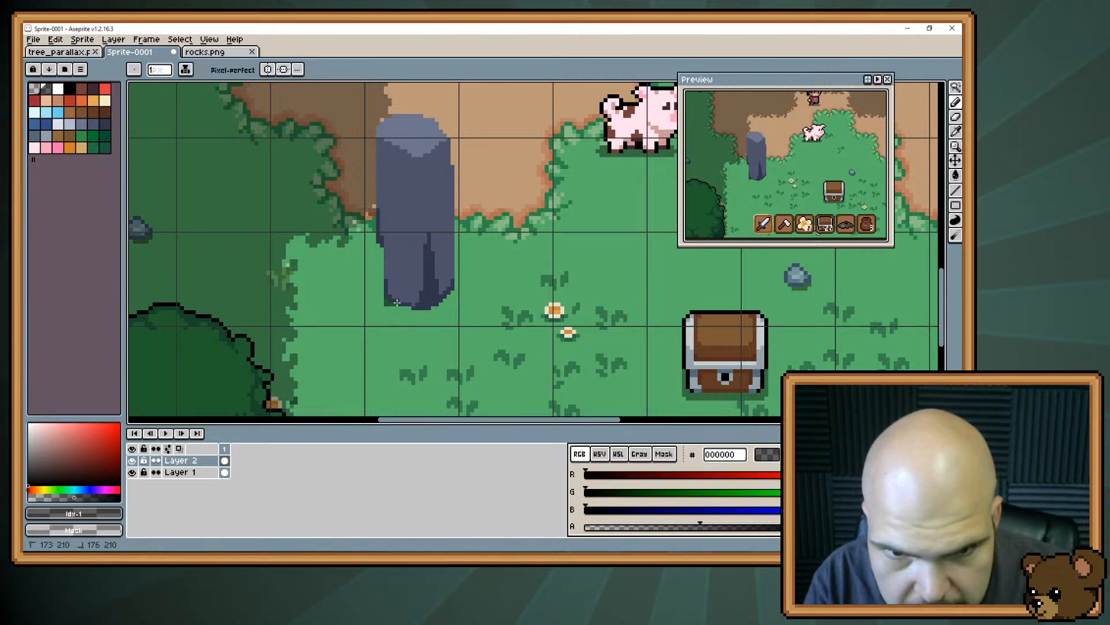
pyautogui.moveTo(395, 303)
pyautogui.mouseDown()
pyautogui.moveTo(429, 311)
pyautogui.moveTo(451, 295)
pyautogui.mouseUp()
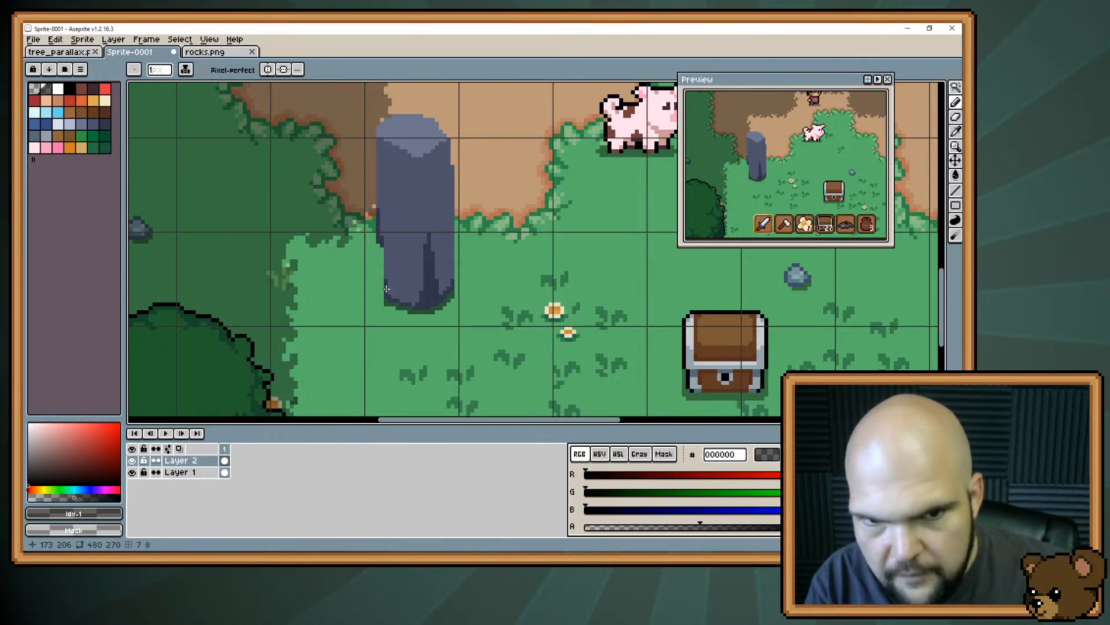
pyautogui.moveTo(382, 284); pyautogui.dragTo(381, 293)
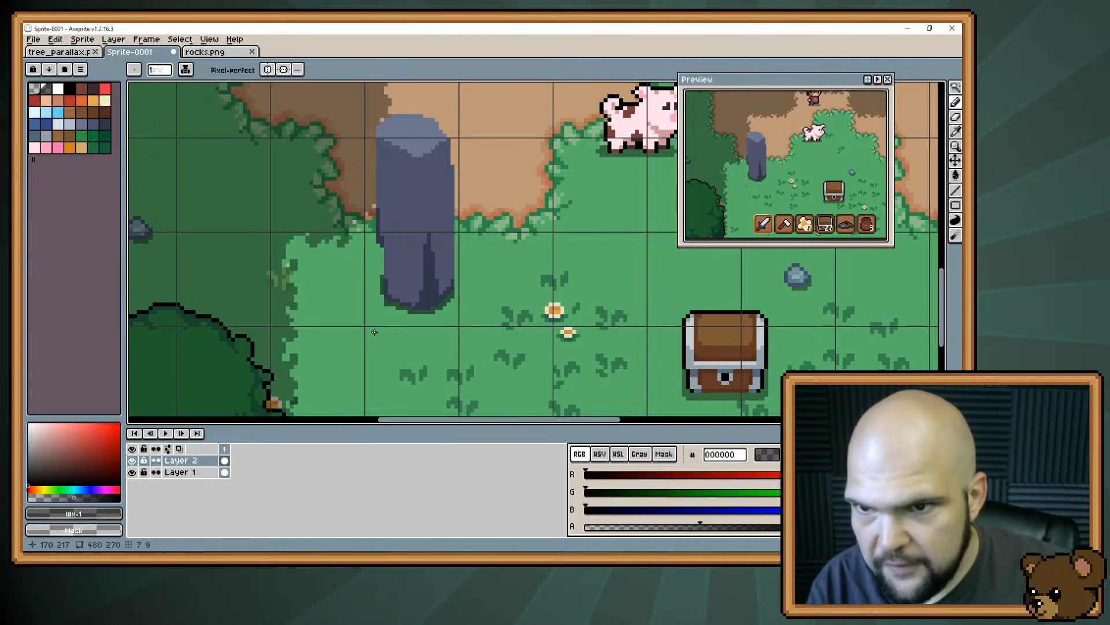
pyautogui.press('b')
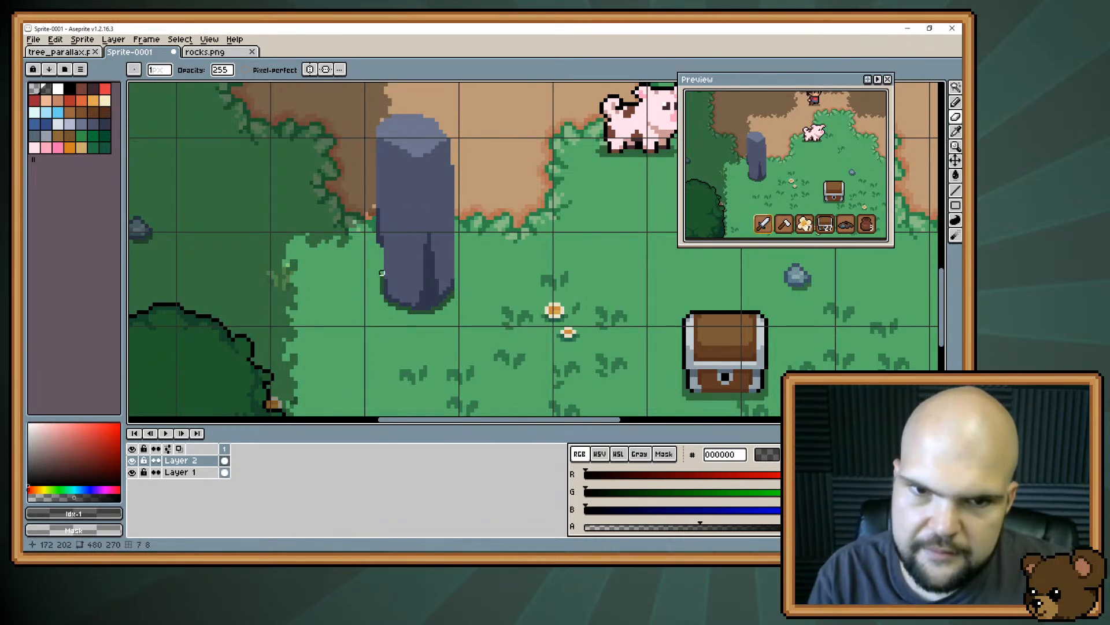
# Extend the semi-transparent black shadow a few pixels up around the pillar's lower right corner
pyautogui.press('l')
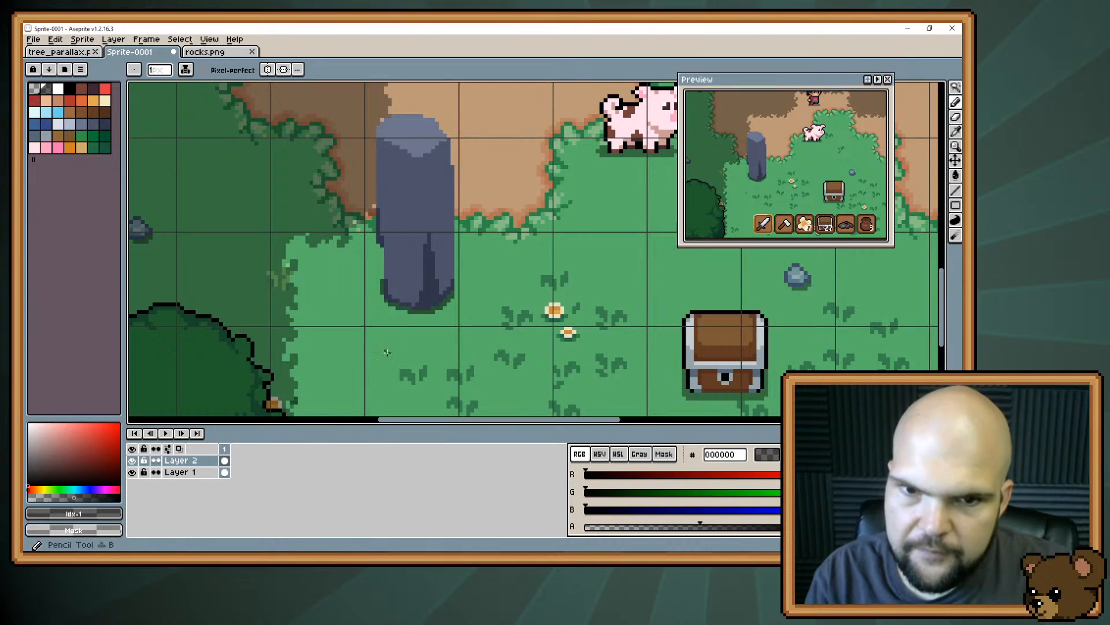
pyautogui.moveTo(457, 281); pyautogui.dragTo(457, 283)
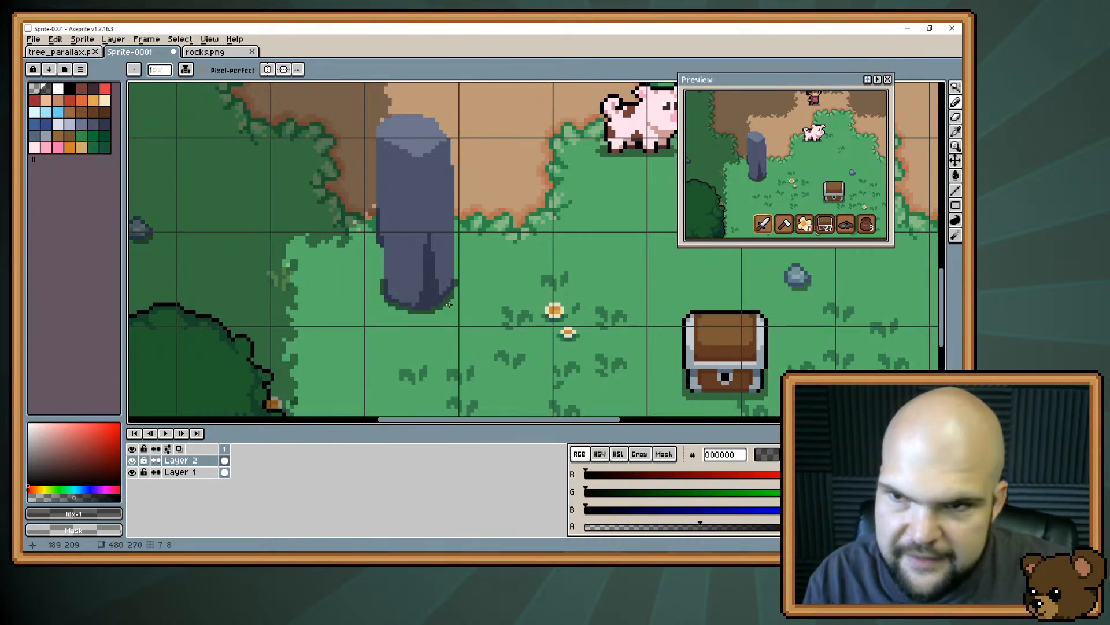
pyautogui.click(456, 278)
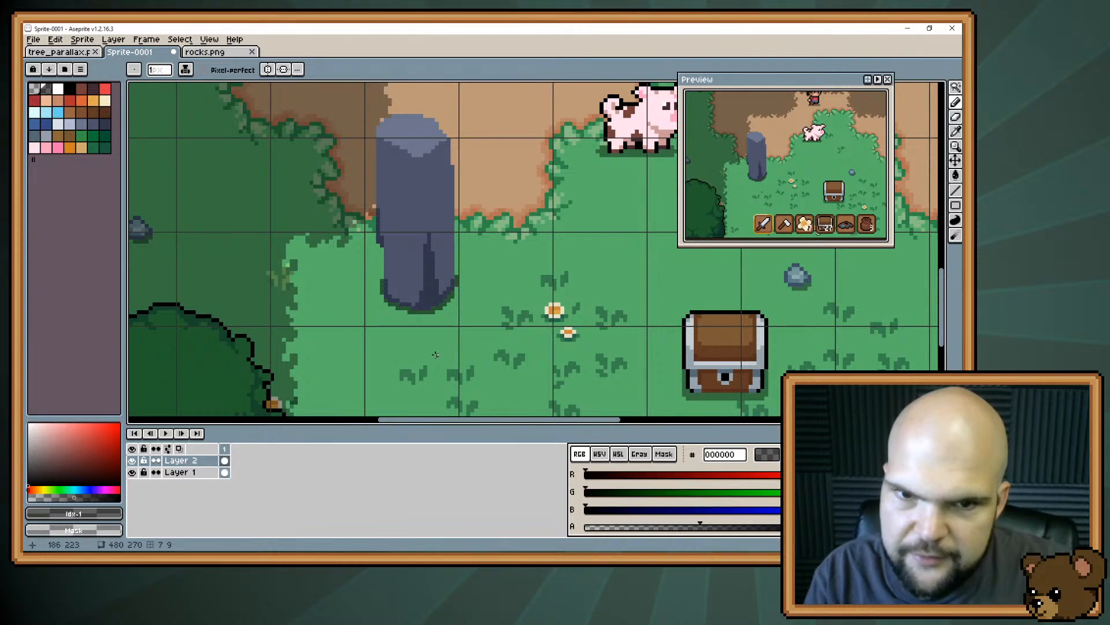
# Retouch the notch on the pillar's left side with single pixels of slate 4d536a and dark slate 30364b
pyautogui.keyDown('alt'); pyautogui.click(385, 279); pyautogui.keyUp('alt')
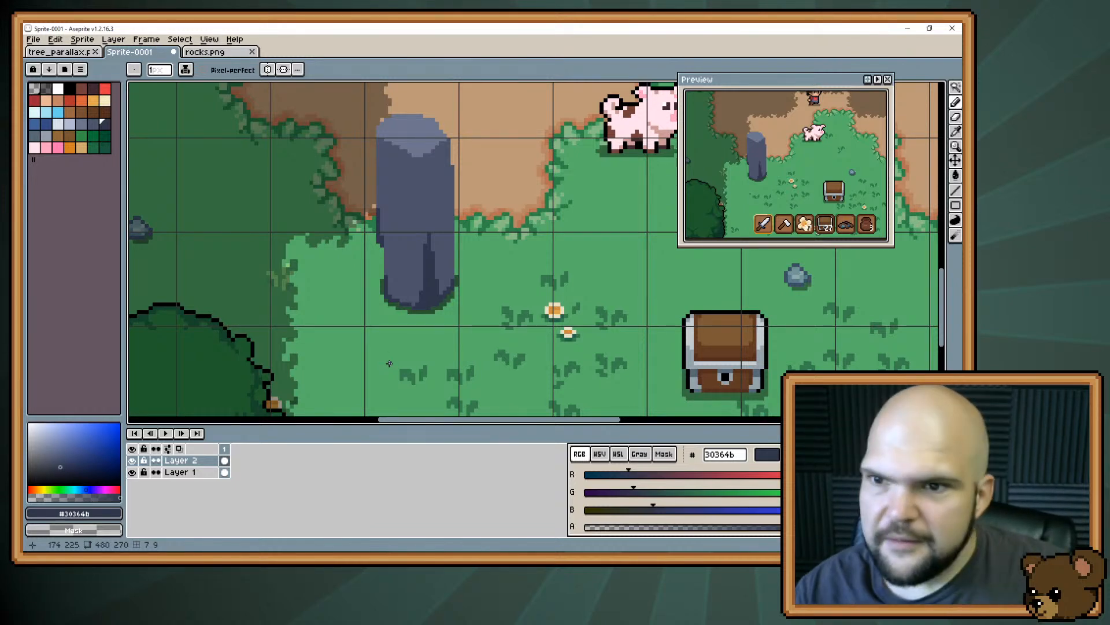
pyautogui.scroll(-1, 389, 363)
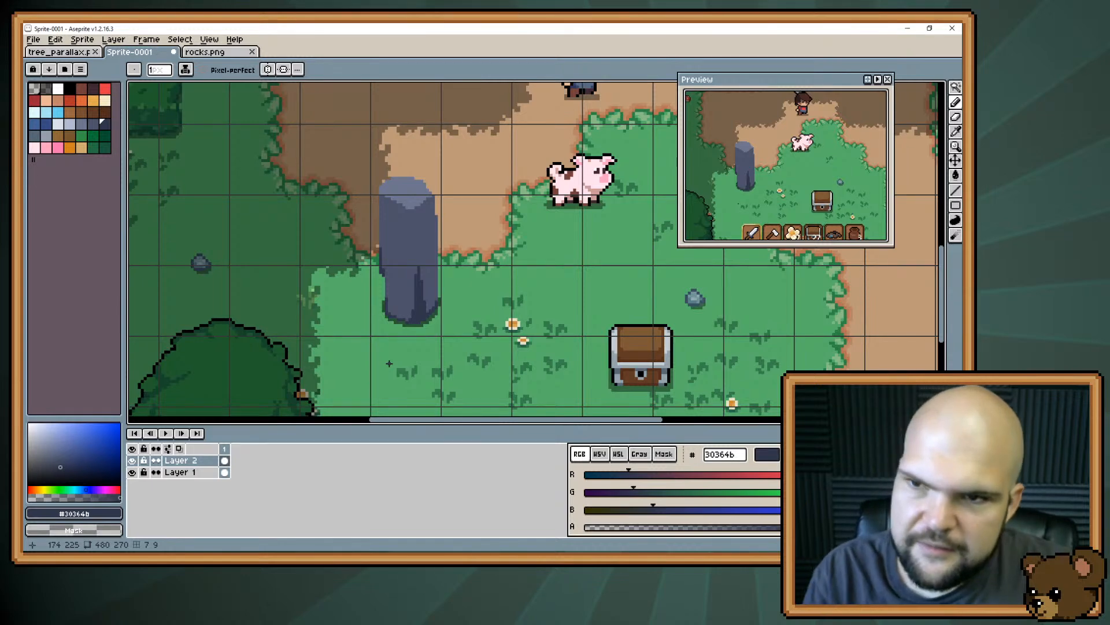
pyautogui.moveTo(413, 297); pyautogui.dragTo(425, 317)
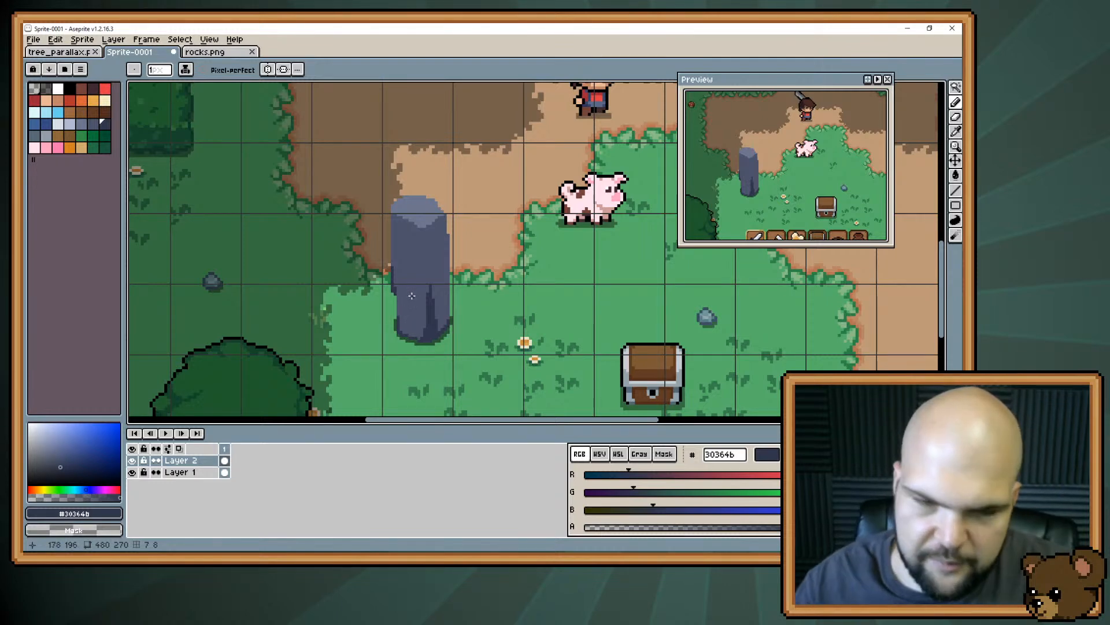
pyautogui.scroll(2, 410, 296)
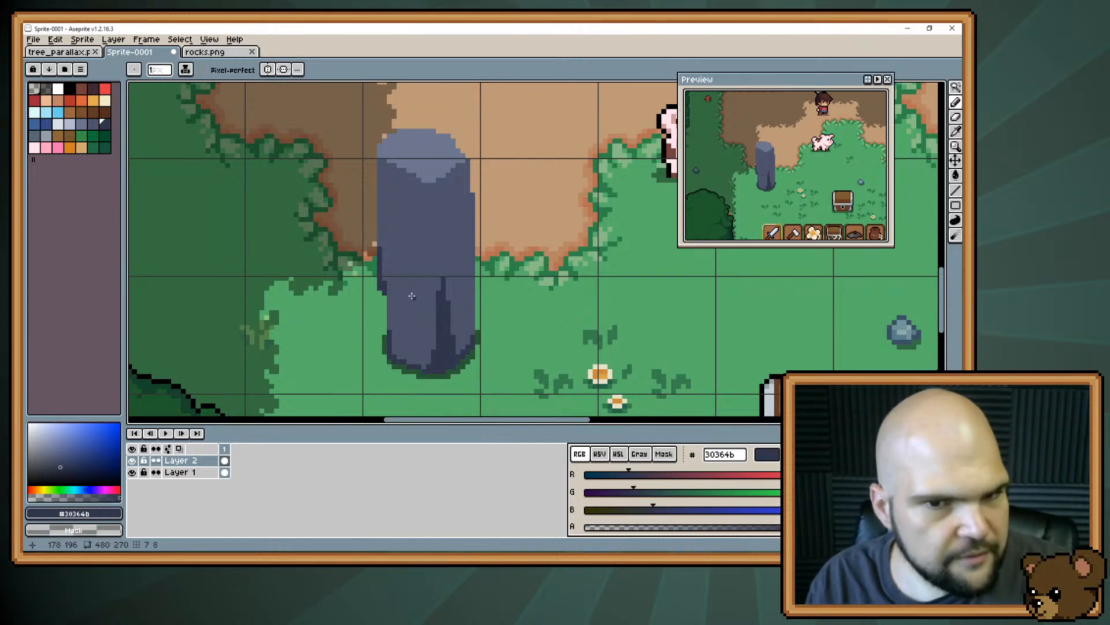
pyautogui.press('ctrl')
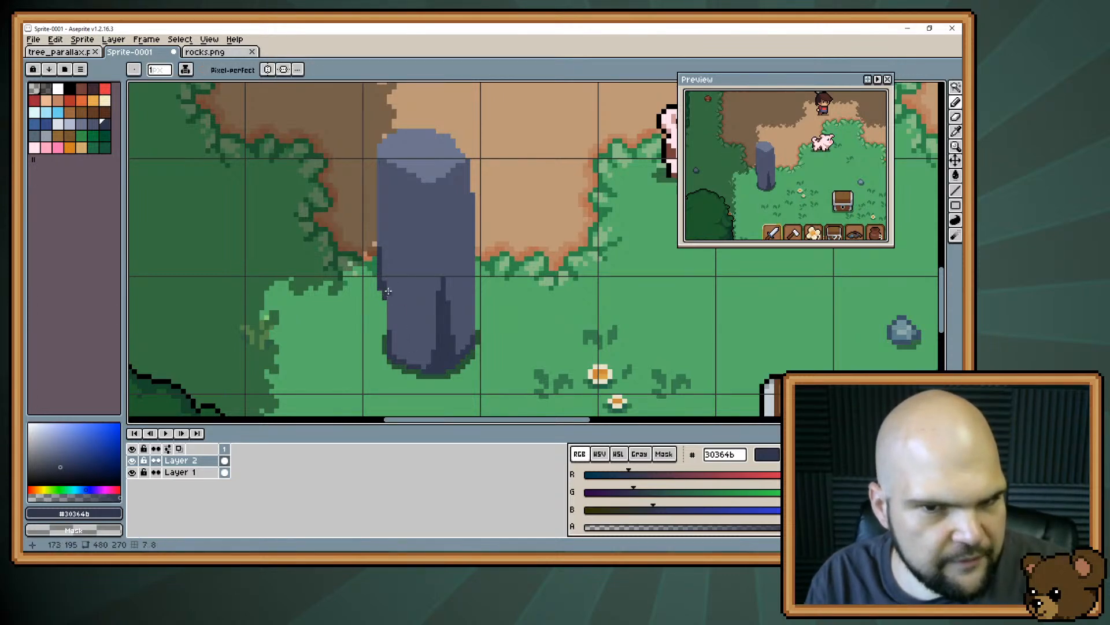
pyautogui.keyDown('alt'); pyautogui.click(386, 293); pyautogui.keyUp('alt')
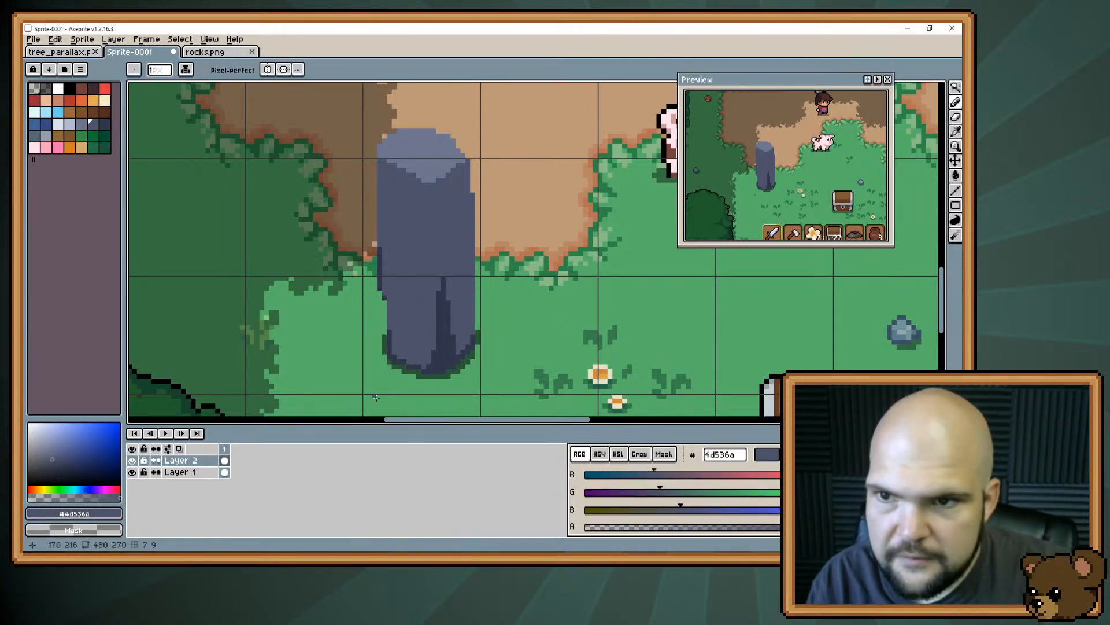
pyautogui.keyDown('alt'); pyautogui.click(385, 291); pyautogui.keyUp('alt')
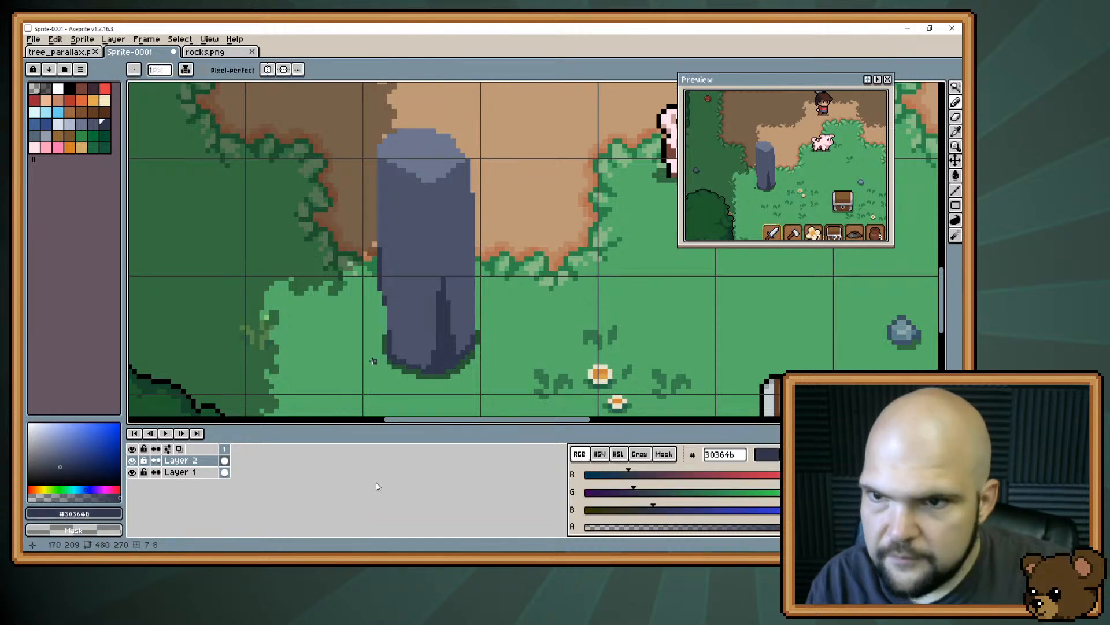
# Paint a thin V-shaped highlight in light grey-blue b3b9d1 along the front edge of the pillar's top face
pyautogui.press('alt')
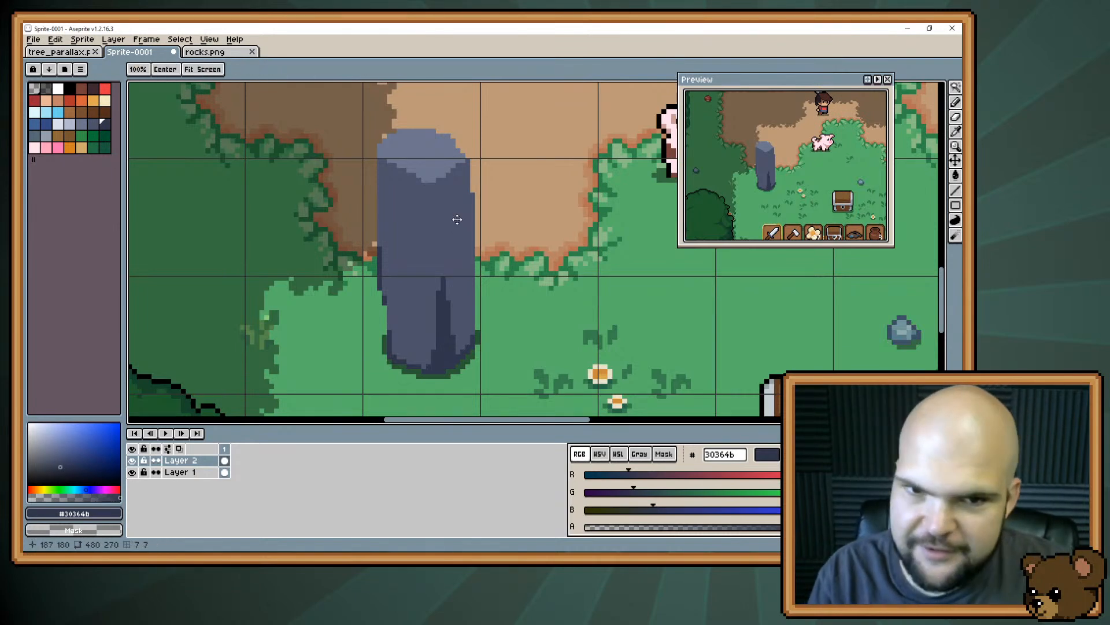
pyautogui.moveTo(445, 233); pyautogui.dragTo(490, 246)
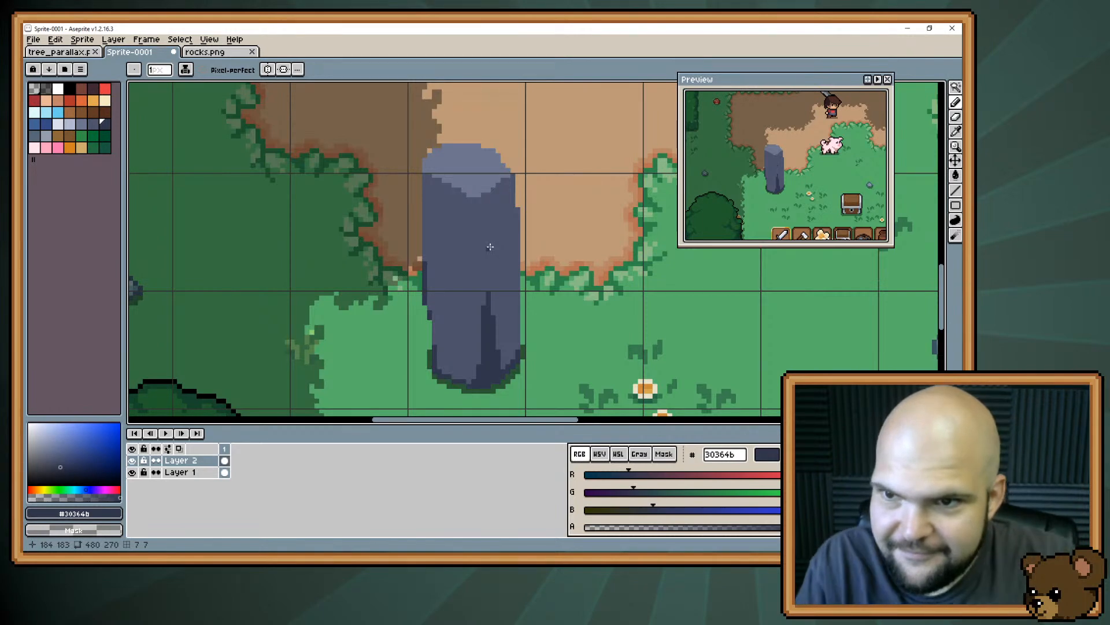
pyautogui.moveTo(450, 246)
pyautogui.mouseDown()
pyautogui.moveTo(456, 312)
pyautogui.moveTo(458, 260)
pyautogui.mouseUp()
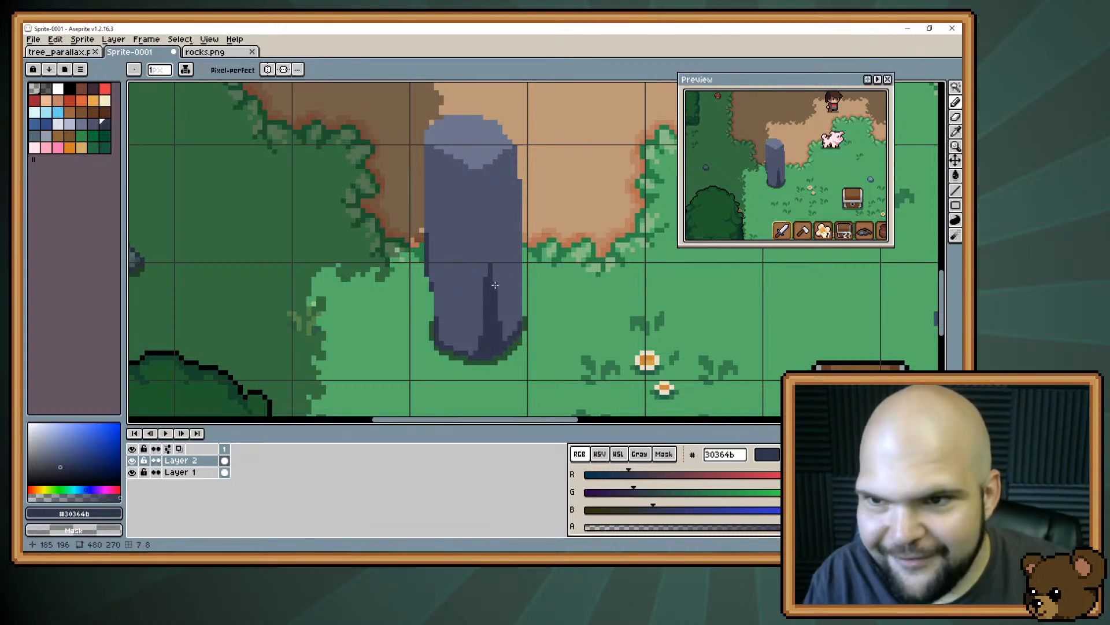
pyautogui.scroll(2, 495, 286)
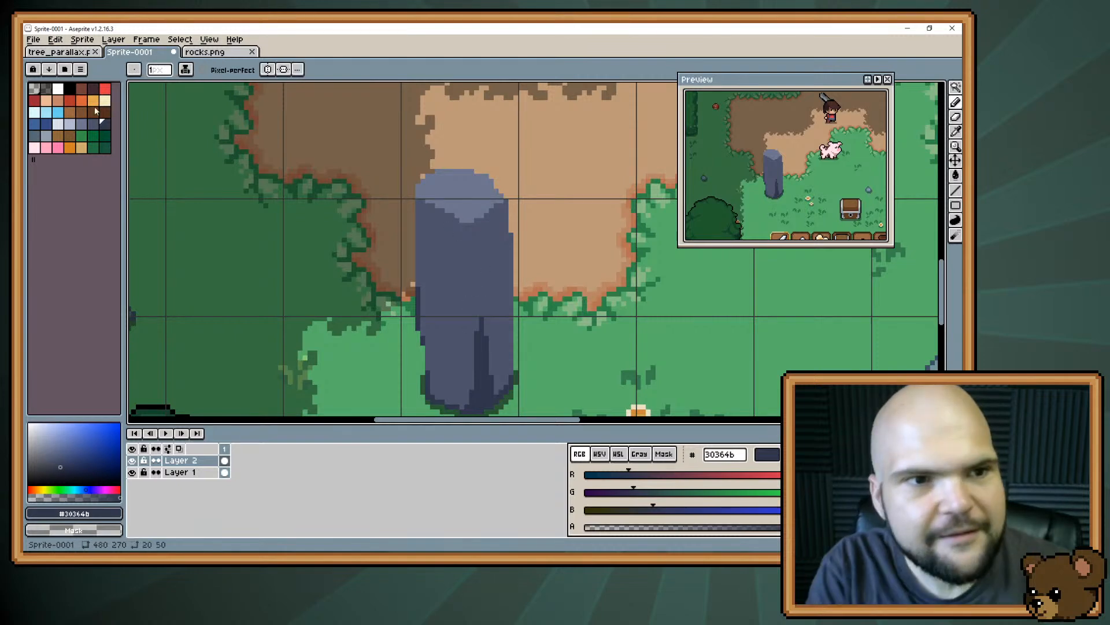
pyautogui.keyDown('alt'); pyautogui.click(430, 200); pyautogui.keyUp('alt')
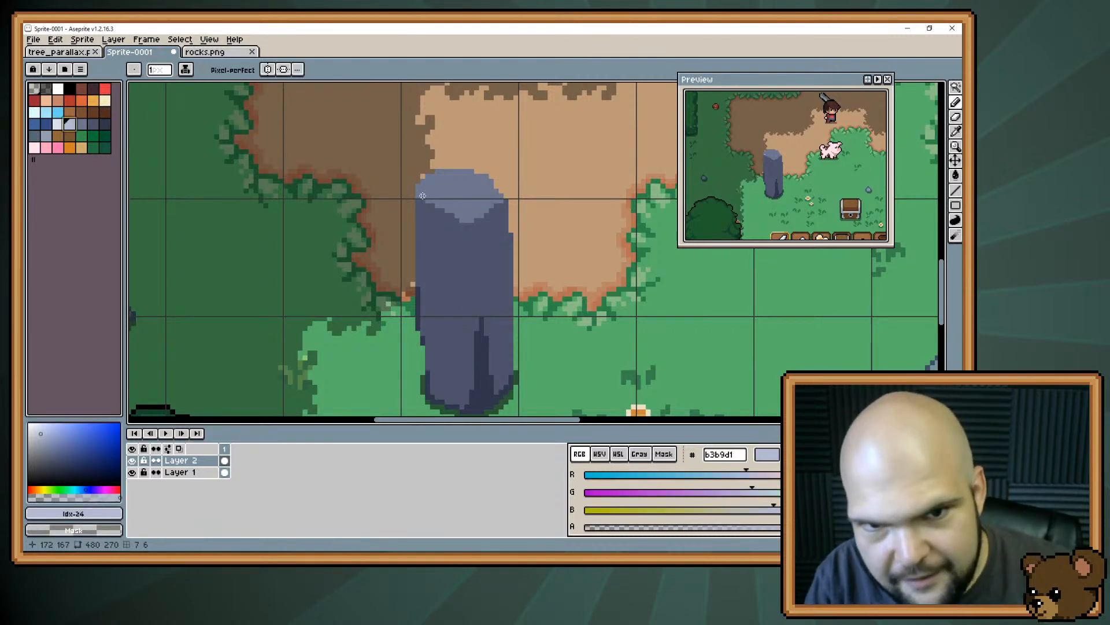
pyautogui.moveTo(428, 201); pyautogui.dragTo(449, 211)
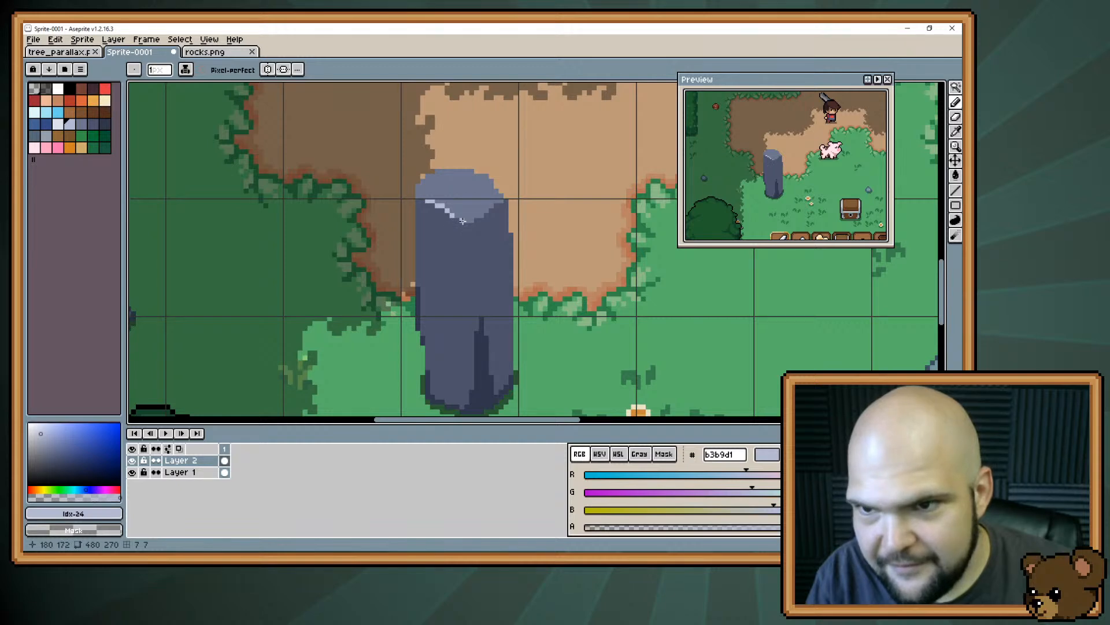
pyautogui.moveTo(463, 221); pyautogui.dragTo(465, 220)
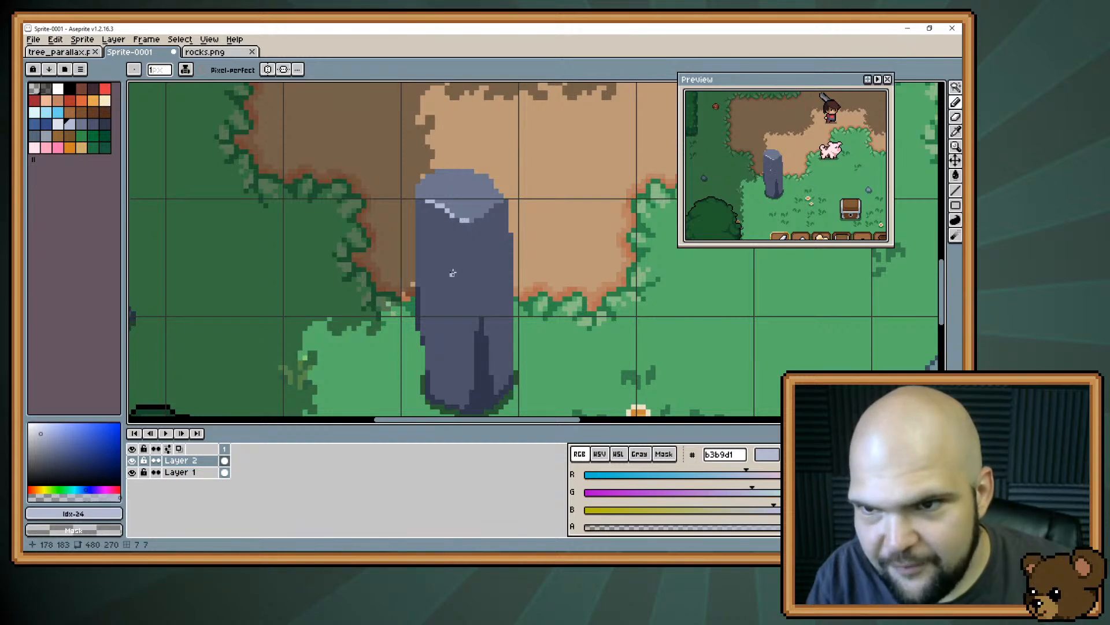
pyautogui.click(489, 204)
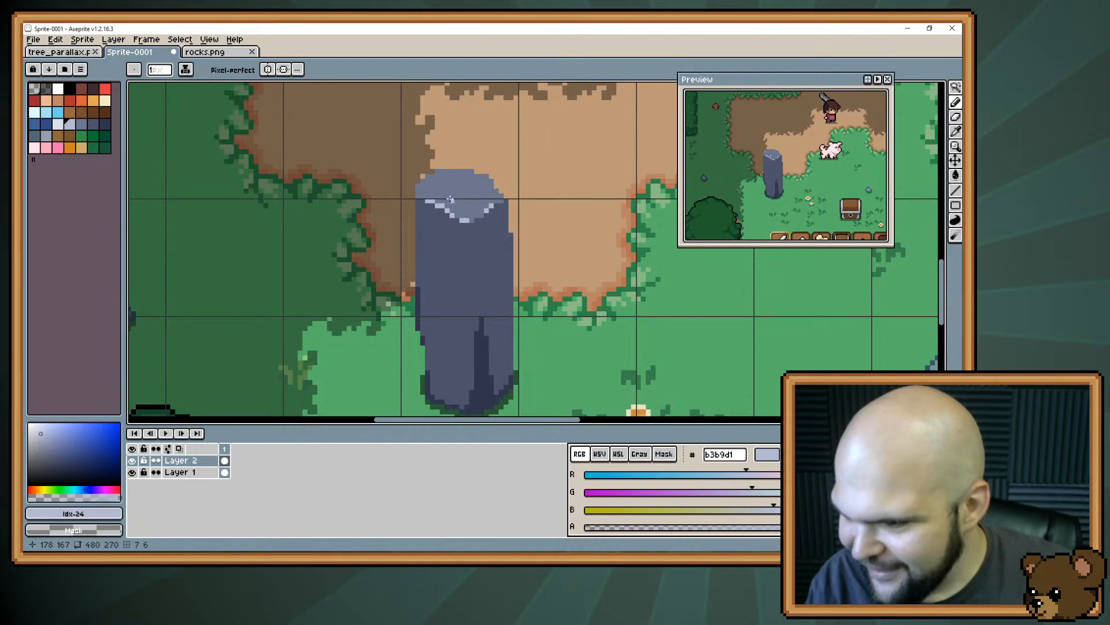
pyautogui.moveTo(450, 199); pyautogui.dragTo(452, 231)
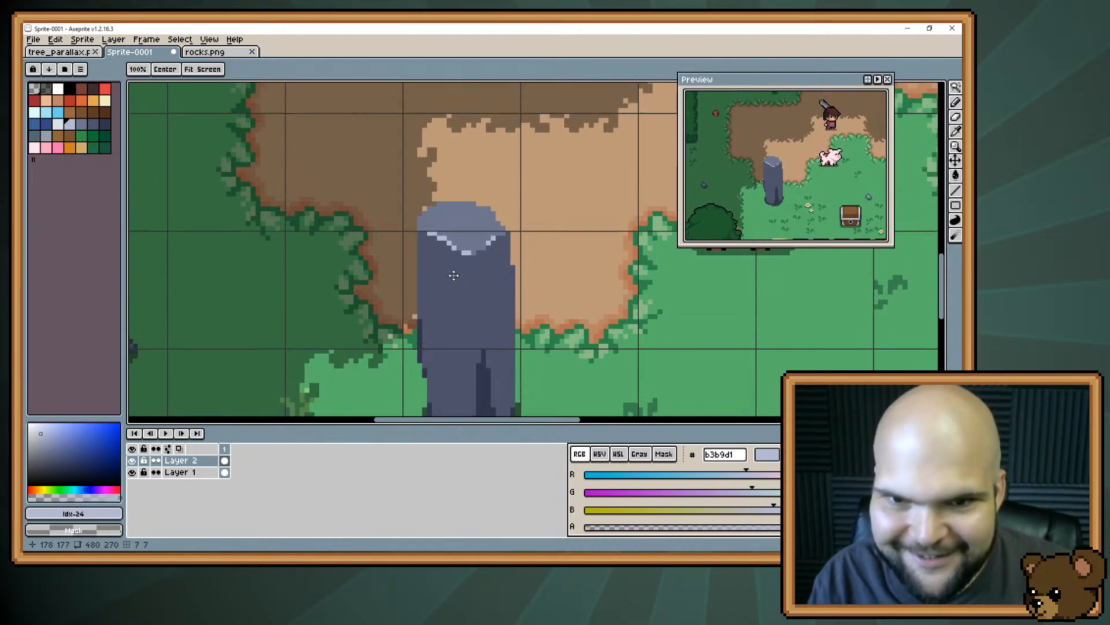
# Rework the lowest point of the V-shaped highlight with single pixels of 4d536a and b3b9d1
pyautogui.keyDown('alt'); pyautogui.click(452, 248); pyautogui.keyUp('alt')
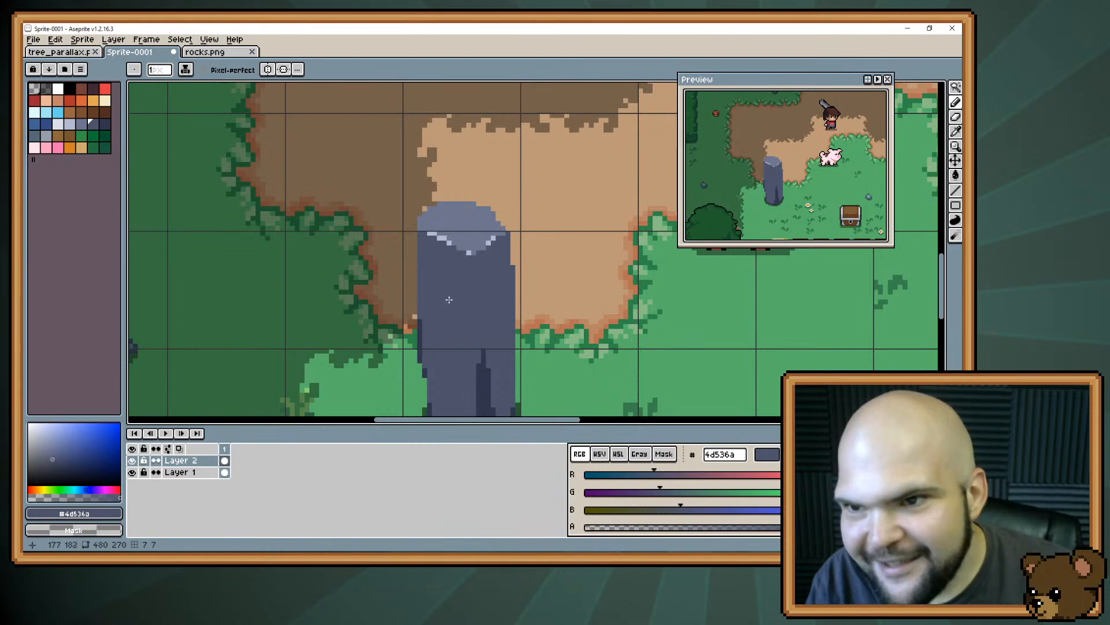
pyautogui.keyDown('alt'); pyautogui.click(464, 251); pyautogui.keyUp('alt')
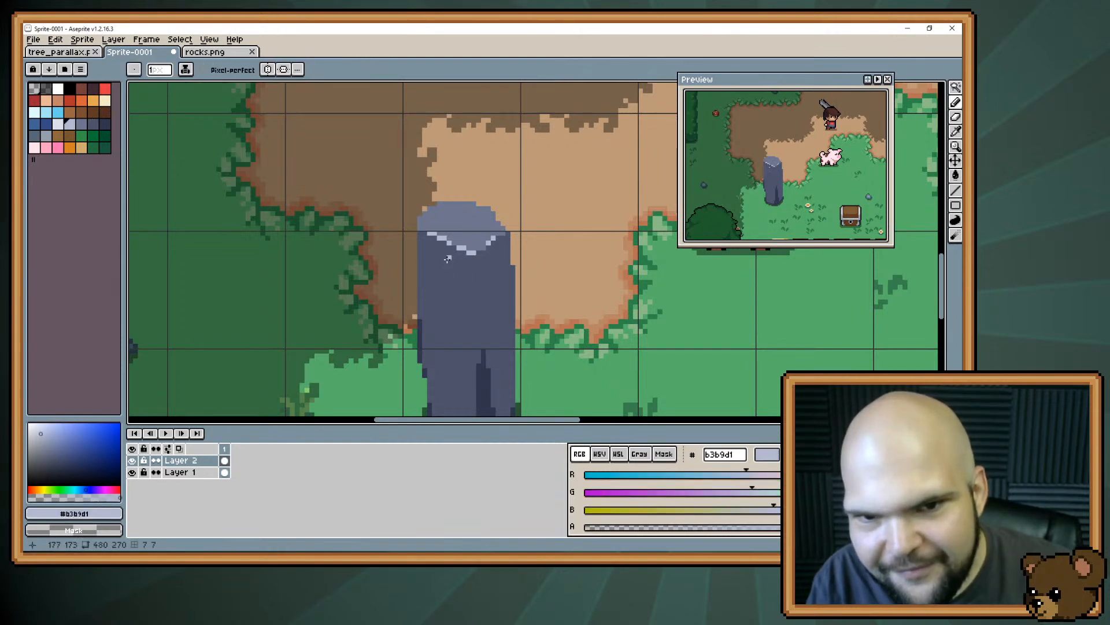
pyautogui.press('v')
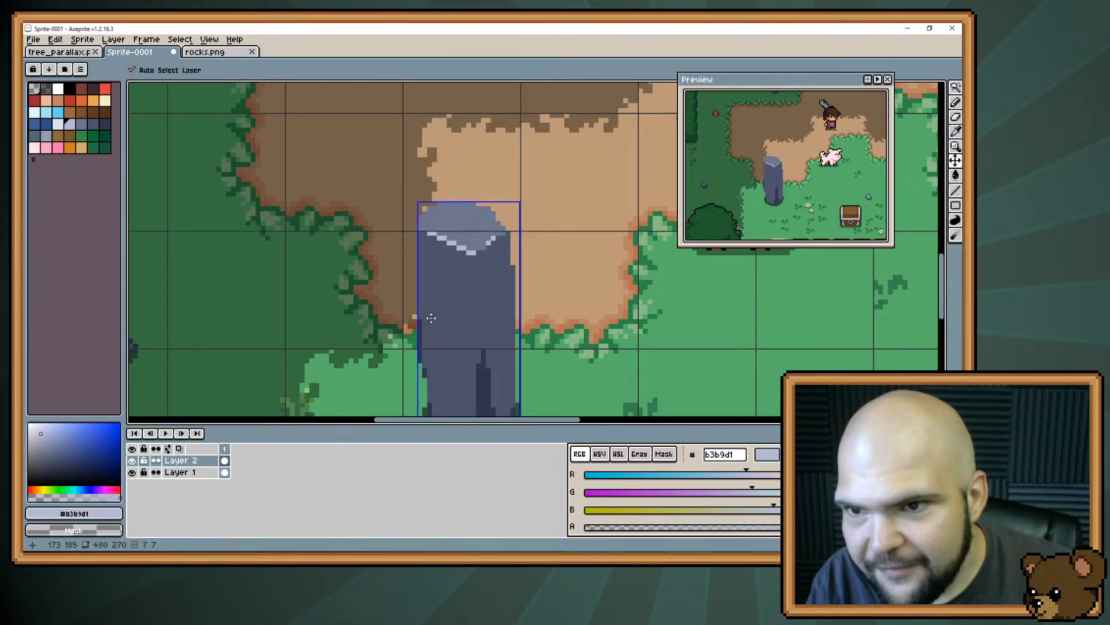
pyautogui.press('b')
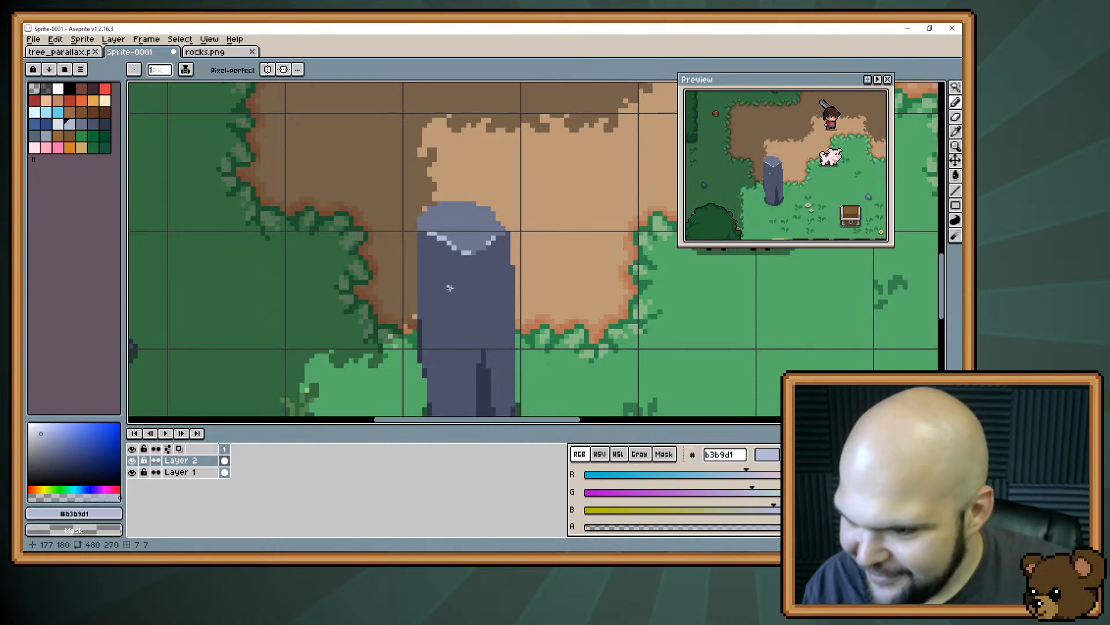
pyautogui.moveTo(467, 300); pyautogui.dragTo(461, 288)
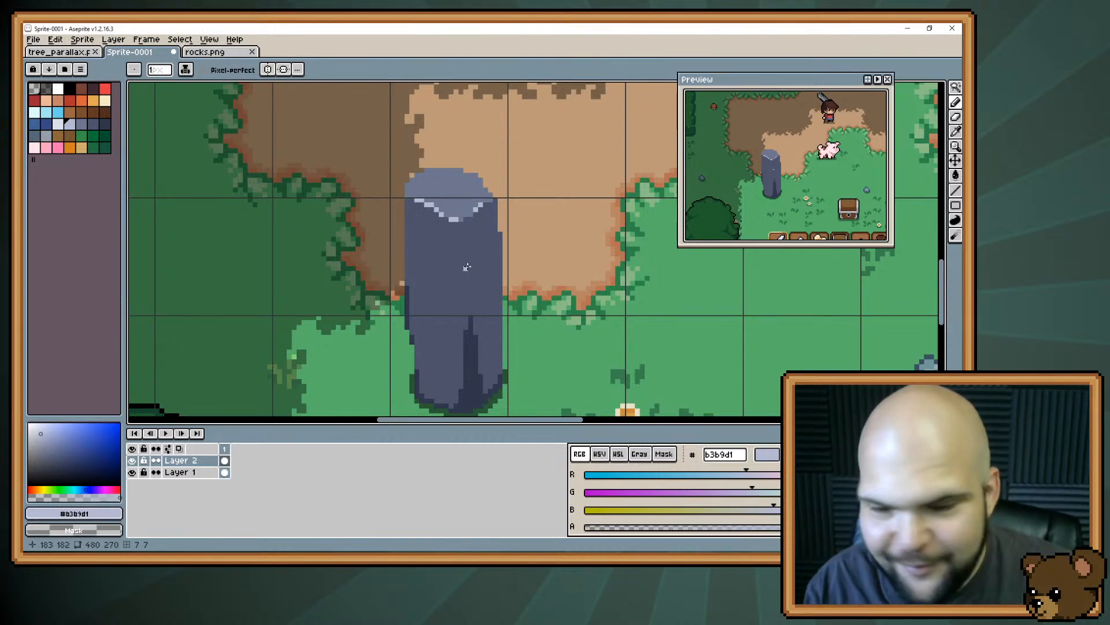
pyautogui.scroll(-2, 467, 267)
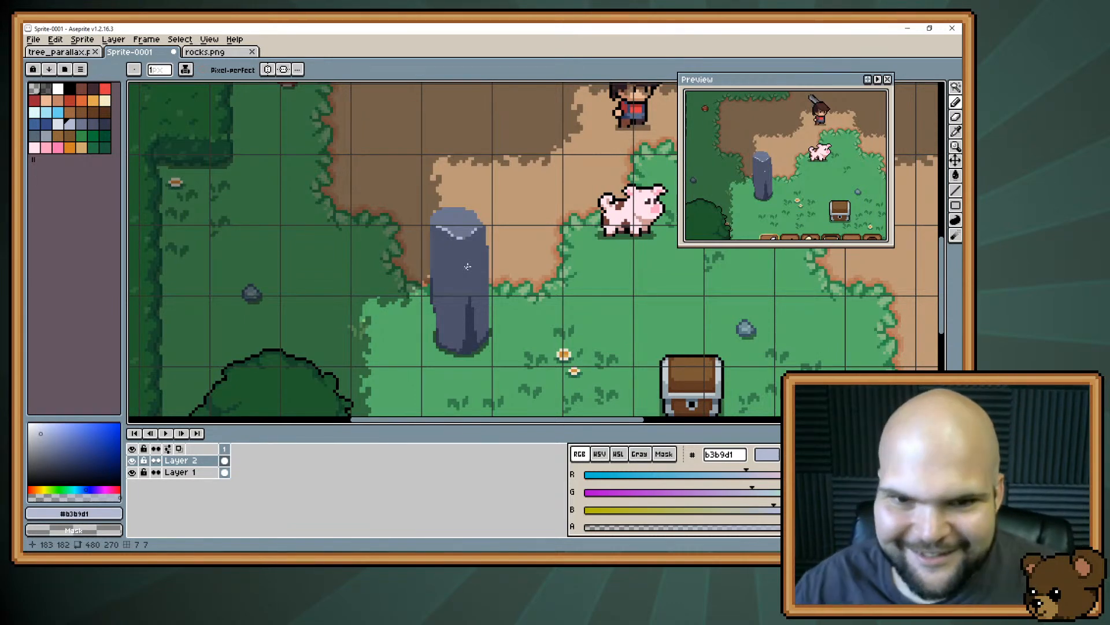
pyautogui.scroll(2, 467, 266)
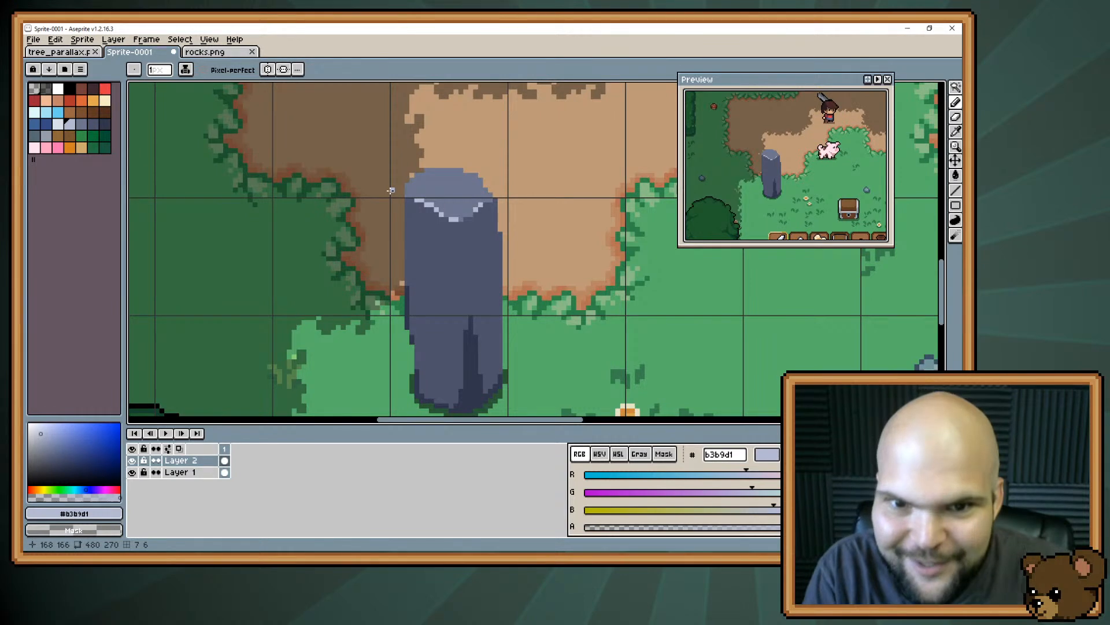
# Sample the pillar's slate 6d758d and shift its hue, saturation and lightness in HSL to the vivid purple 8c57d6
pyautogui.press('i')
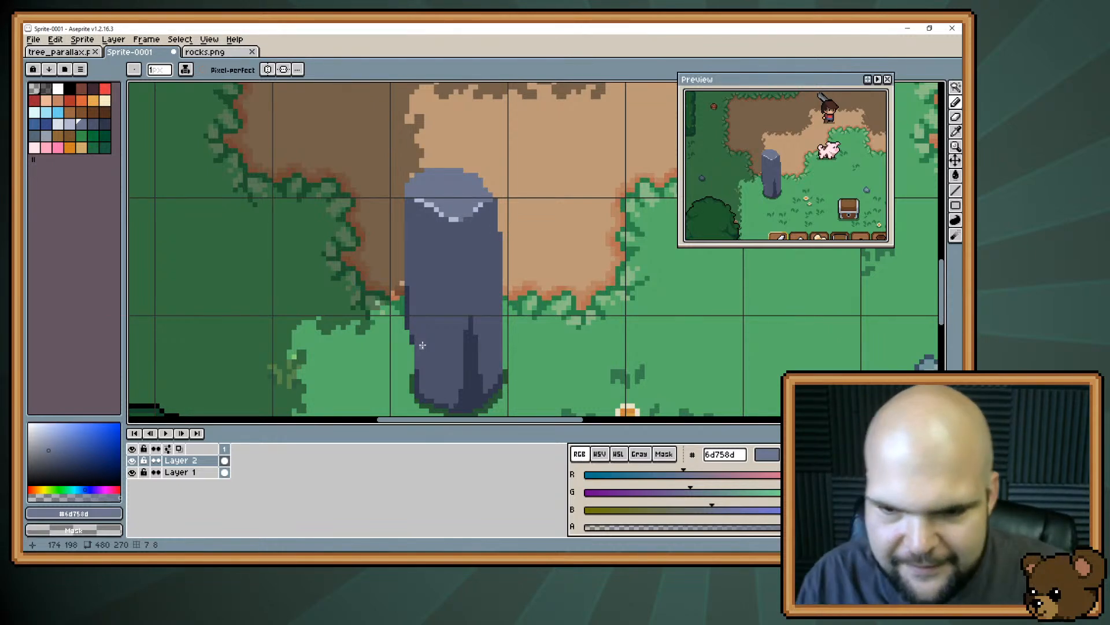
pyautogui.click(618, 455)
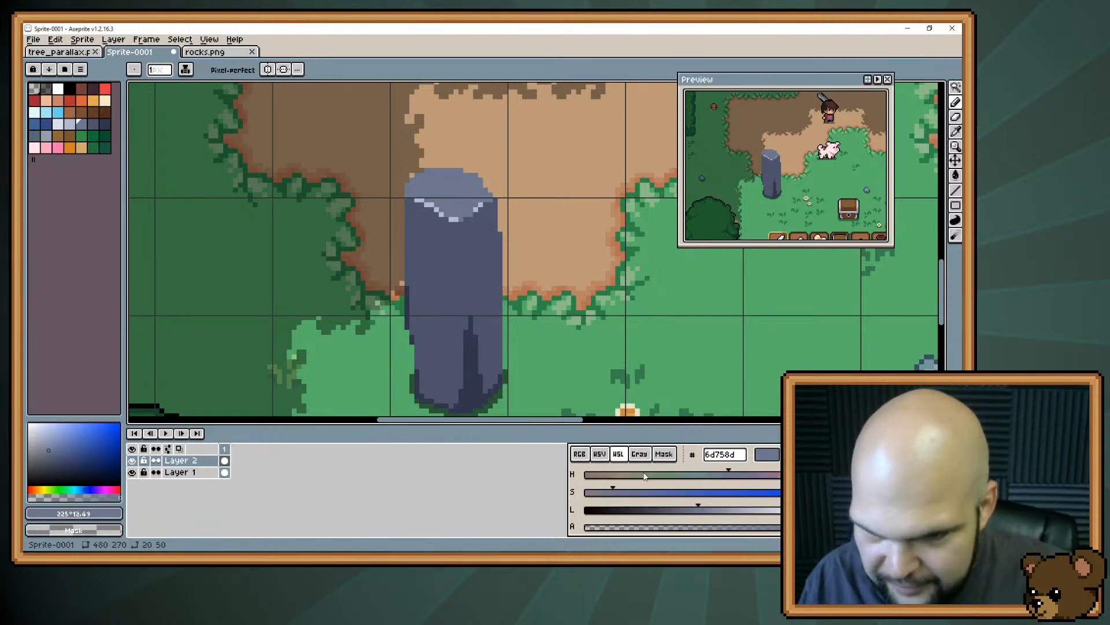
pyautogui.click(739, 475)
pyautogui.moveTo(740, 476); pyautogui.dragTo(763, 479)
pyautogui.click(642, 493)
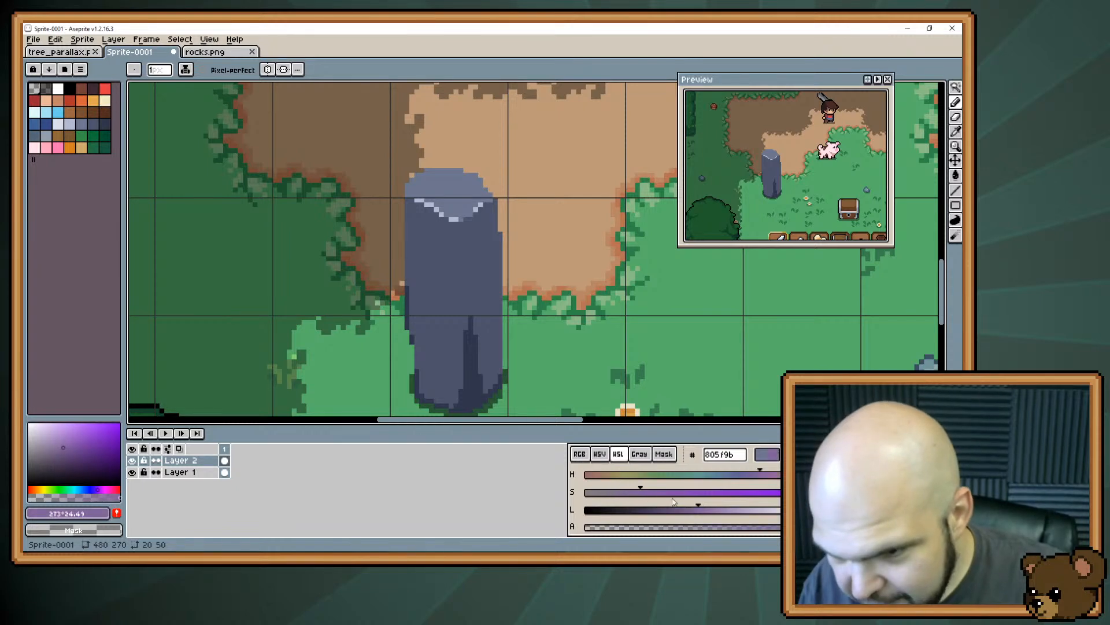
pyautogui.click(719, 511)
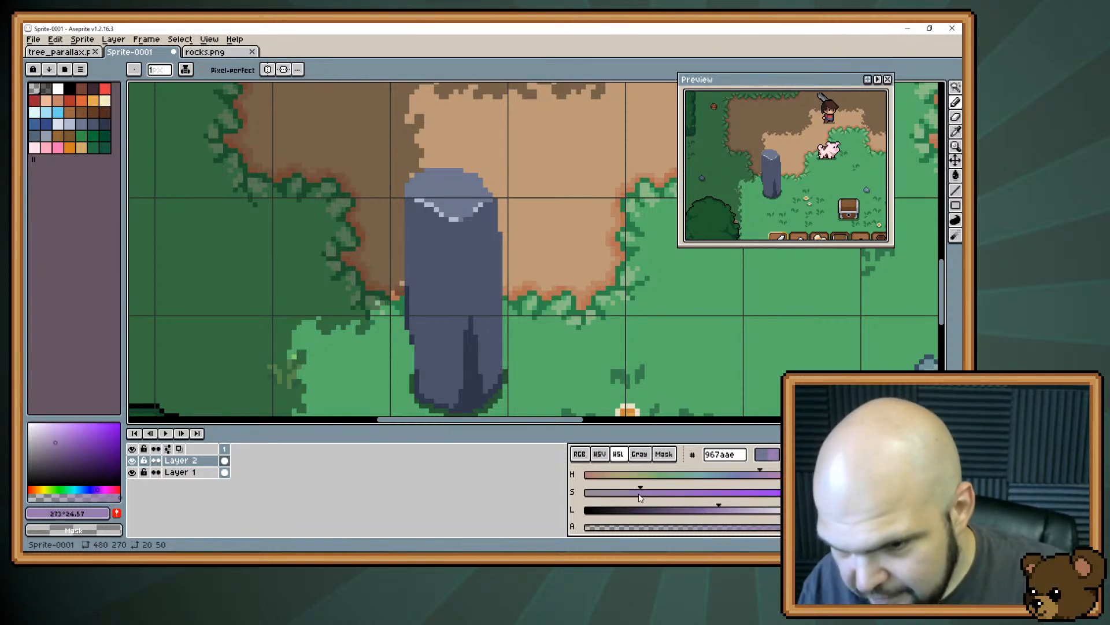
pyautogui.click(693, 493)
pyautogui.click(730, 511)
pyautogui.moveTo(761, 481); pyautogui.dragTo(756, 481)
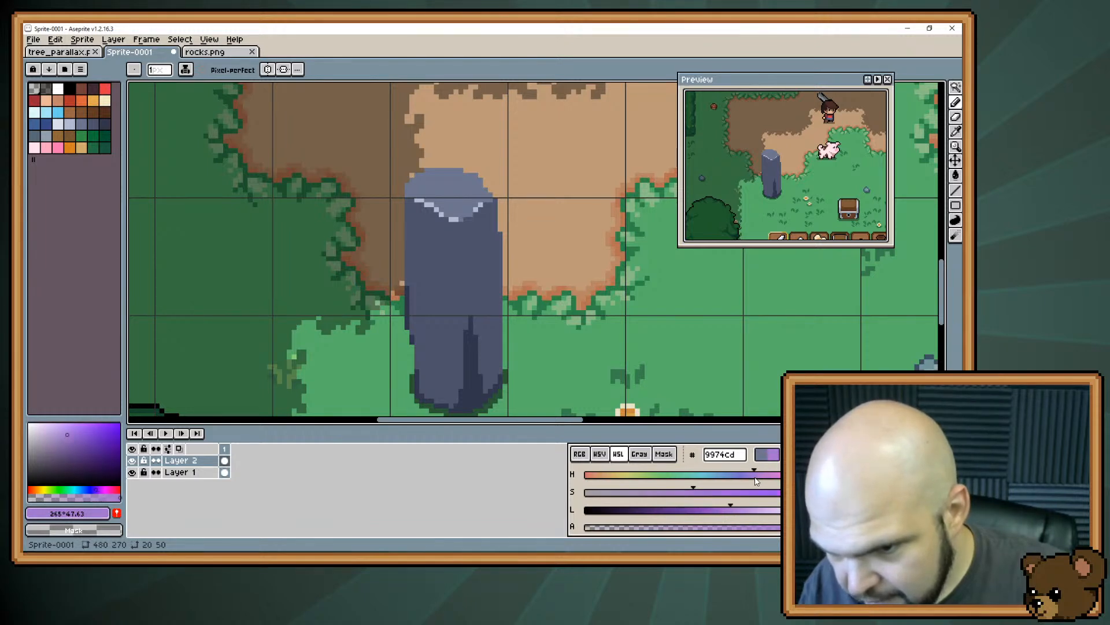
pyautogui.click(741, 511)
pyautogui.click(692, 493)
pyautogui.moveTo(745, 511)
pyautogui.mouseDown()
pyautogui.moveTo(715, 511)
pyautogui.moveTo(718, 493)
pyautogui.moveTo(733, 513)
pyautogui.moveTo(718, 512)
pyautogui.moveTo(733, 516)
pyautogui.moveTo(721, 509)
pyautogui.mouseUp()
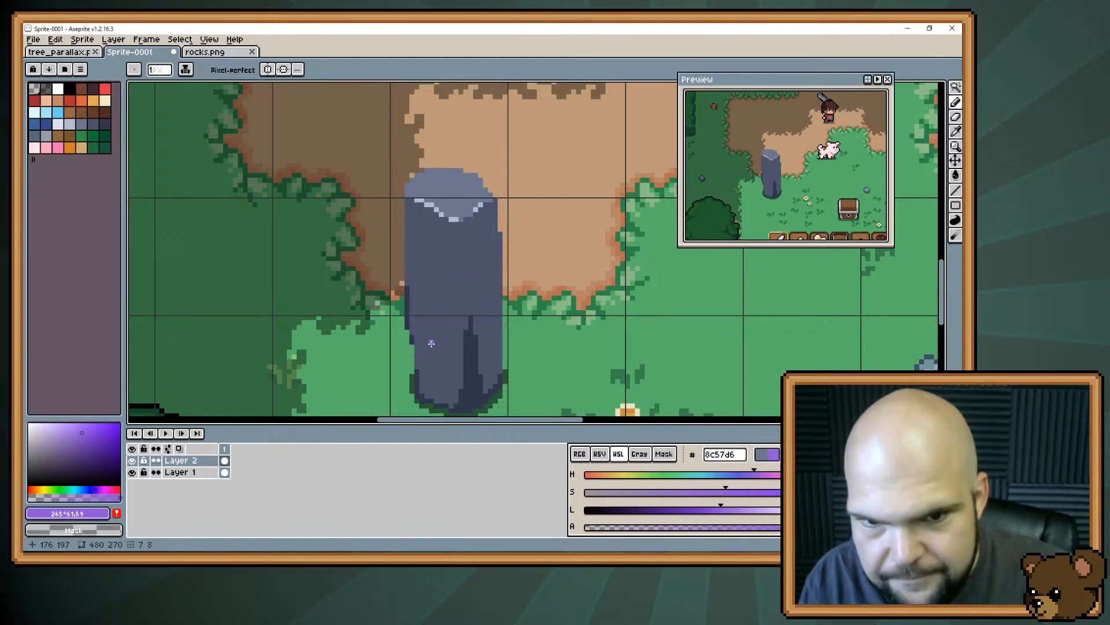
# Paint a purple 8c57d6 S-shaped rune with a small dot beside its upper curve on the pillar's left half
pyautogui.moveTo(431, 341)
pyautogui.mouseDown()
pyautogui.moveTo(444, 341)
pyautogui.moveTo(421, 326)
pyautogui.mouseUp()
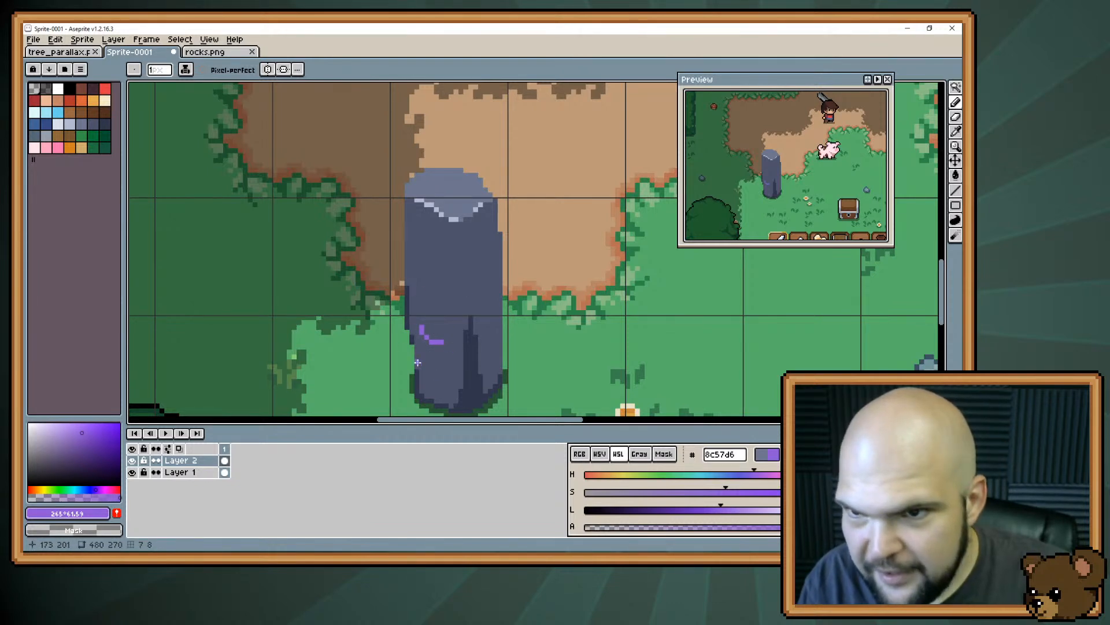
pyautogui.moveTo(421, 330)
pyautogui.mouseDown()
pyautogui.moveTo(446, 299)
pyautogui.moveTo(437, 308)
pyautogui.moveTo(434, 266)
pyautogui.mouseUp()
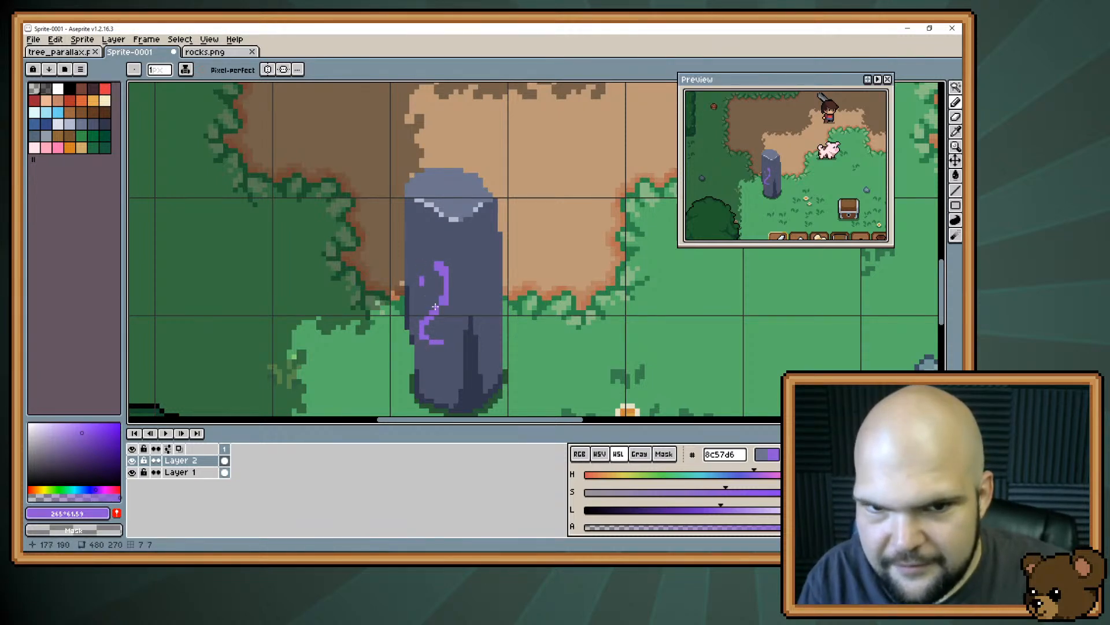
pyautogui.click(423, 281)
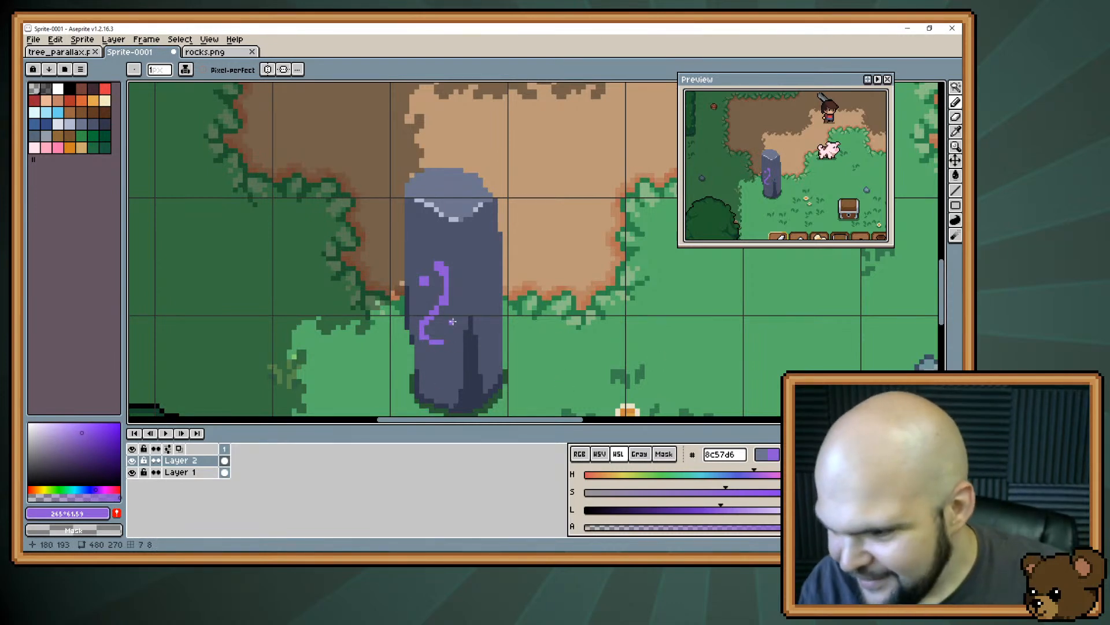
# Refine the bend in the middle of the purple rune with single pixels of 4d536a and 8c57d6
pyautogui.keyDown('alt'); pyautogui.click(422, 345); pyautogui.keyUp('alt')
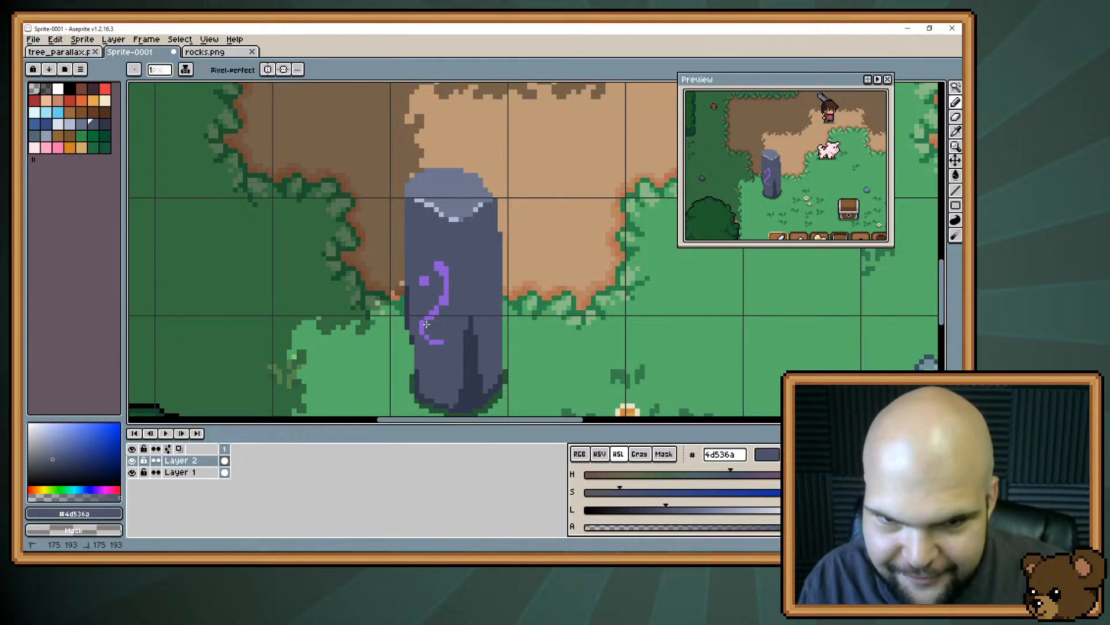
pyautogui.click(435, 312)
pyautogui.keyDown('alt'); pyautogui.click(433, 313); pyautogui.keyUp('alt')
pyautogui.click(430, 313)
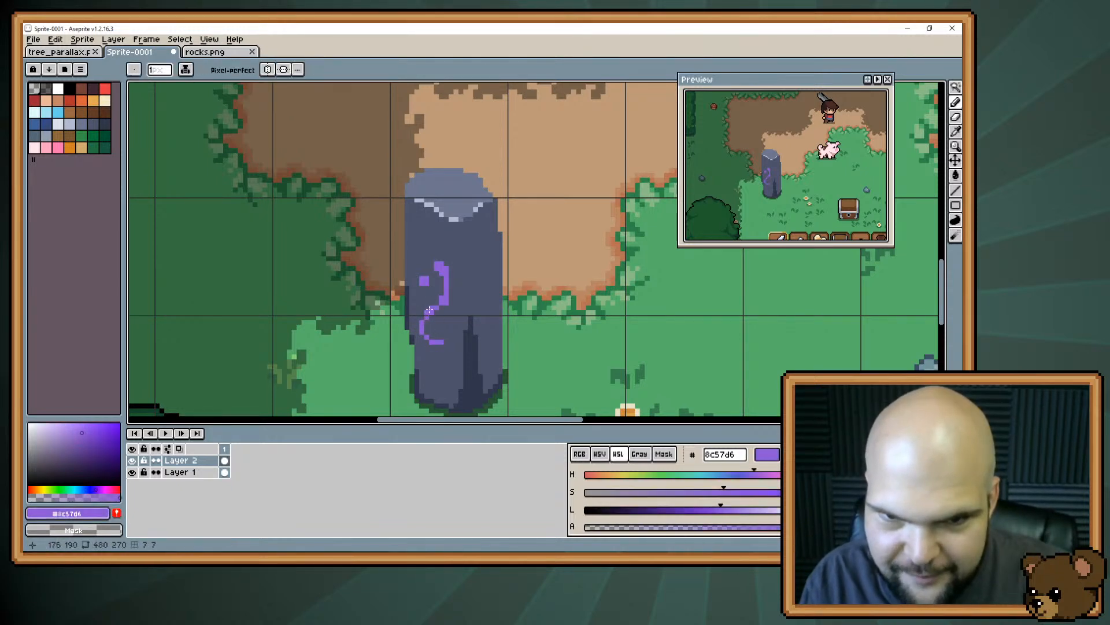
pyautogui.keyDown('alt'); pyautogui.click(434, 312); pyautogui.keyUp('alt')
pyautogui.keyDown('alt'); pyautogui.click(436, 310); pyautogui.keyUp('alt')
pyautogui.keyDown('alt'); pyautogui.click(438, 309); pyautogui.keyUp('alt')
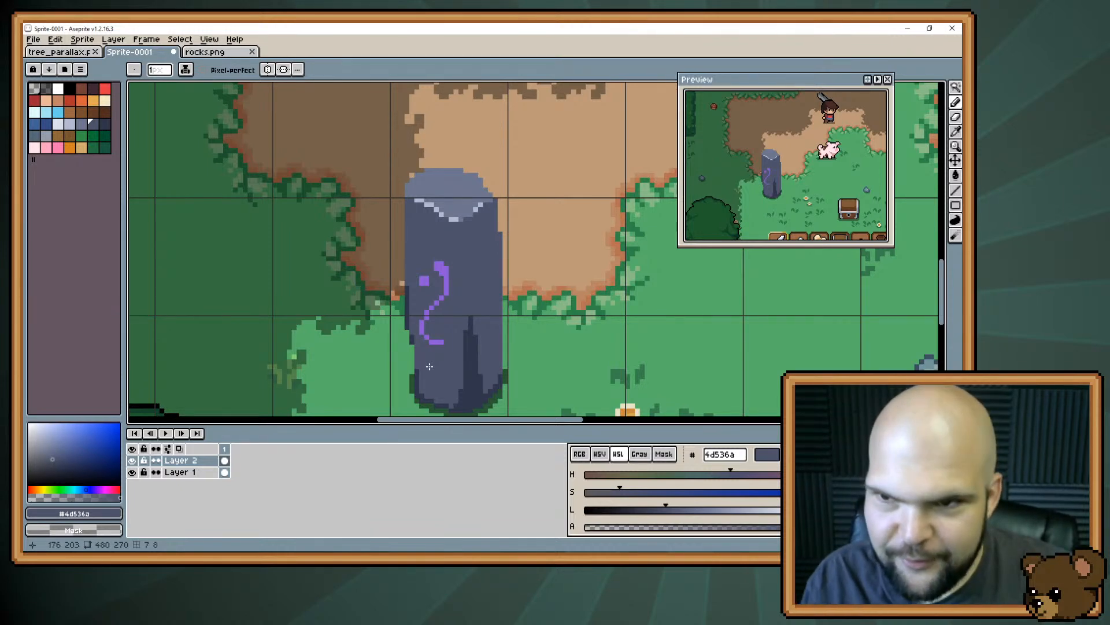
pyautogui.moveTo(430, 366)
pyautogui.mouseDown()
pyautogui.moveTo(409, 347)
pyautogui.moveTo(419, 338)
pyautogui.moveTo(416, 359)
pyautogui.mouseUp()
# Try adding a small purple 8c57d6 hook inside the rune's lower curve
pyautogui.keyDown('alt'); pyautogui.click(424, 317); pyautogui.keyUp('alt')
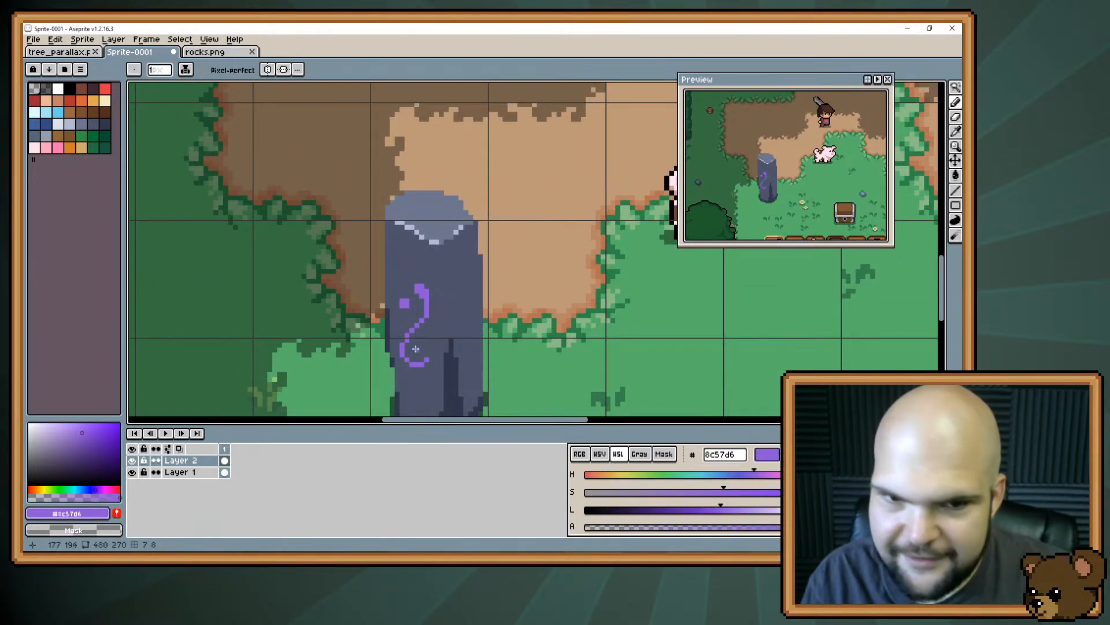
pyautogui.click(405, 303)
pyautogui.click(420, 354)
pyautogui.click(424, 347)
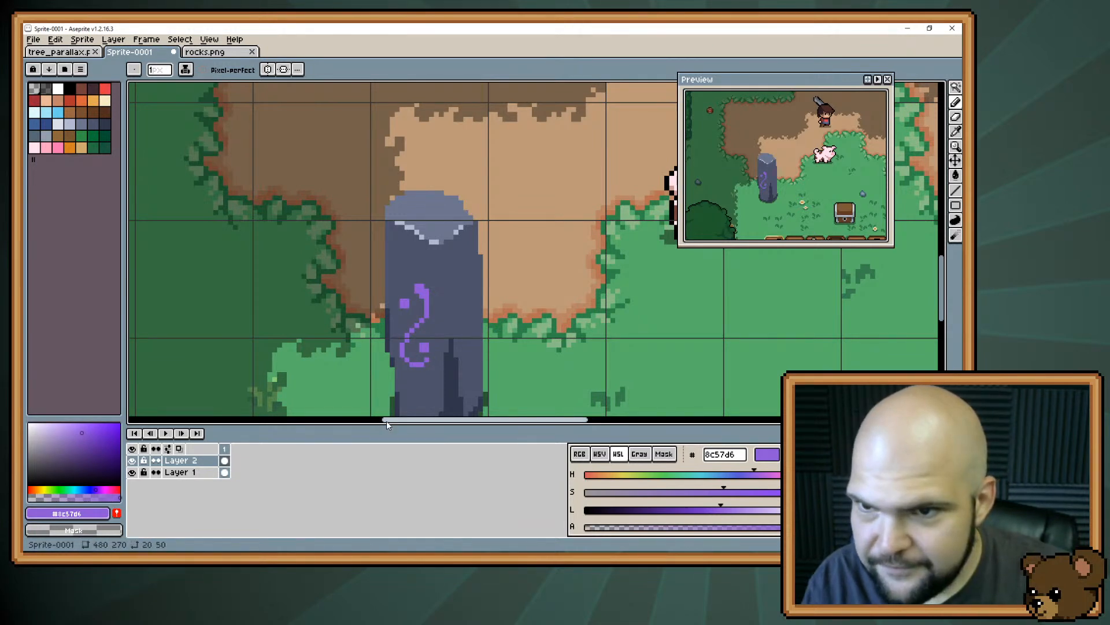
pyautogui.click(421, 345)
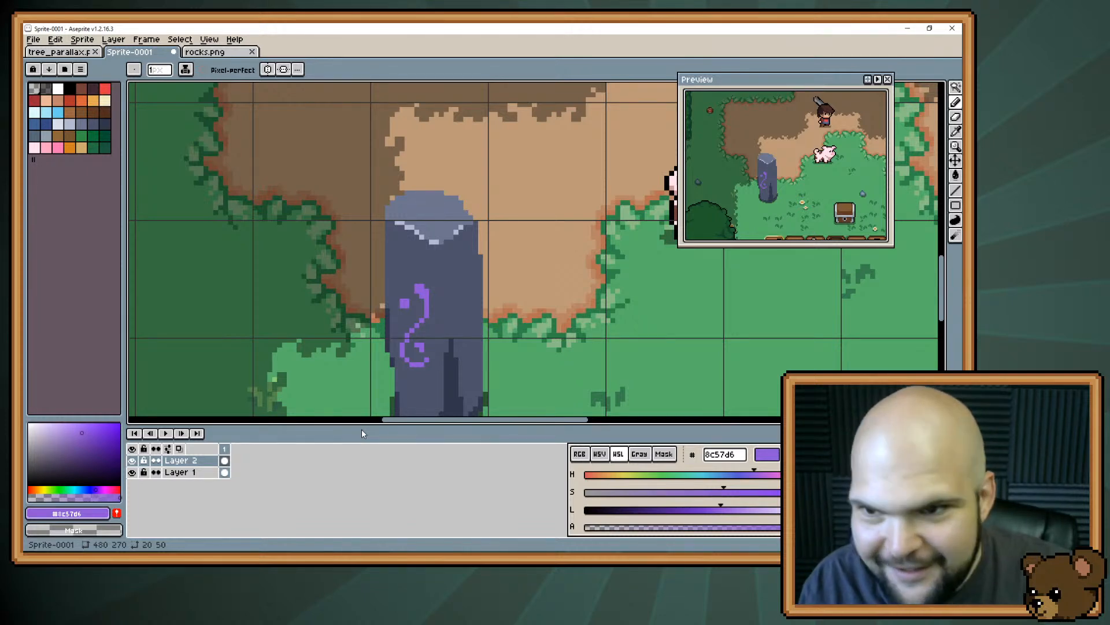
pyautogui.moveTo(422, 321); pyautogui.dragTo(440, 240)
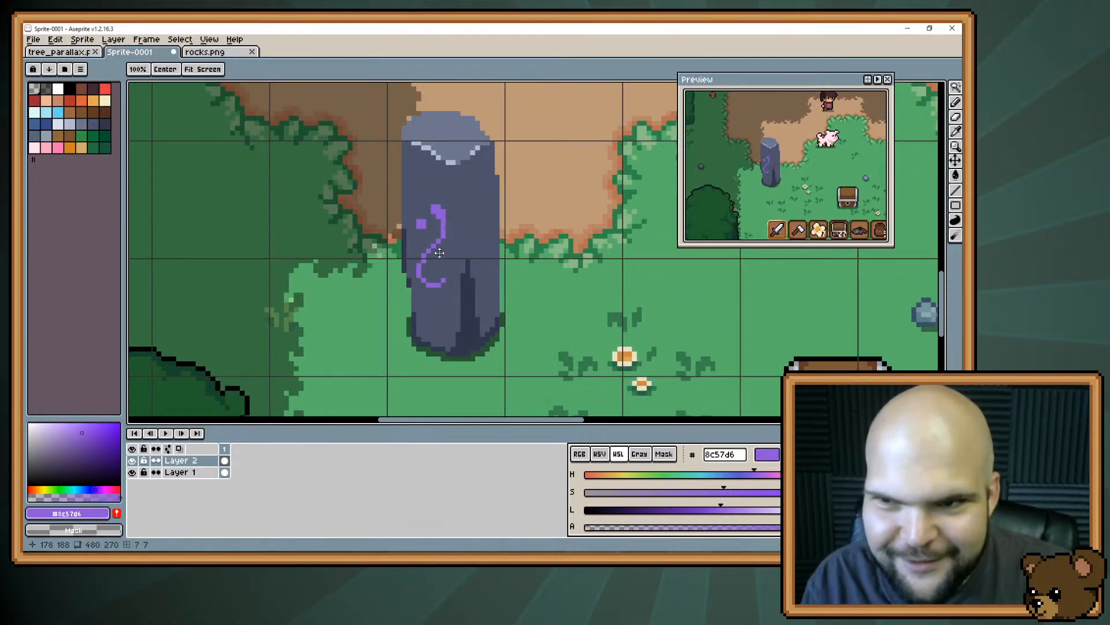
# Draw a one-pixel black 000000 outline around the sides and rounded top of the pillar
pyautogui.keyDown('alt'); pyautogui.click(423, 308); pyautogui.keyUp('alt')
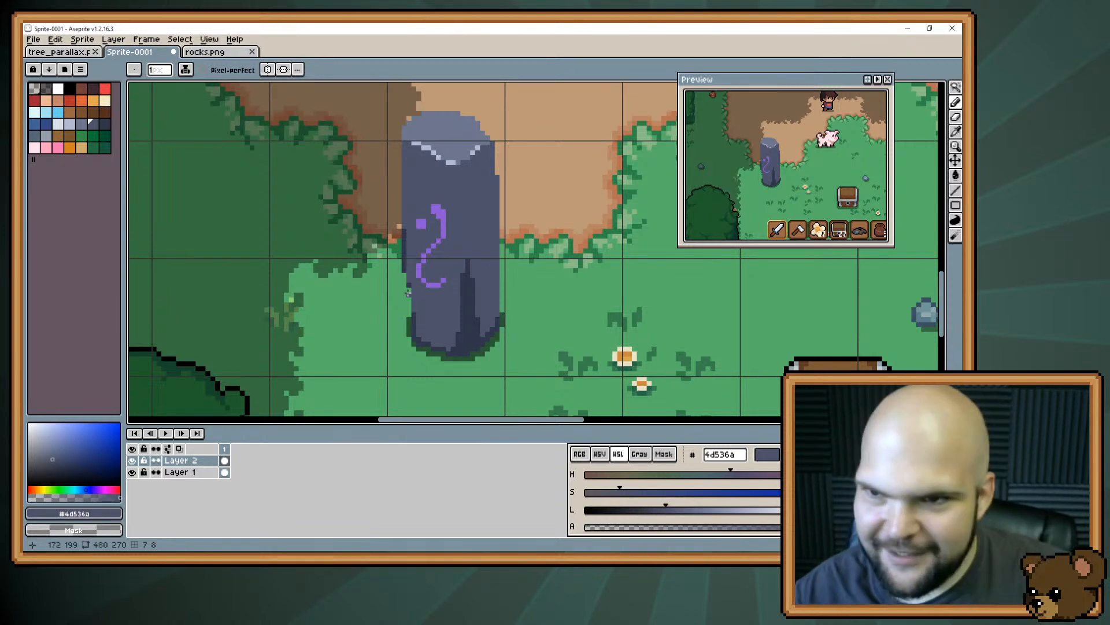
pyautogui.scroll(-2, 407, 293)
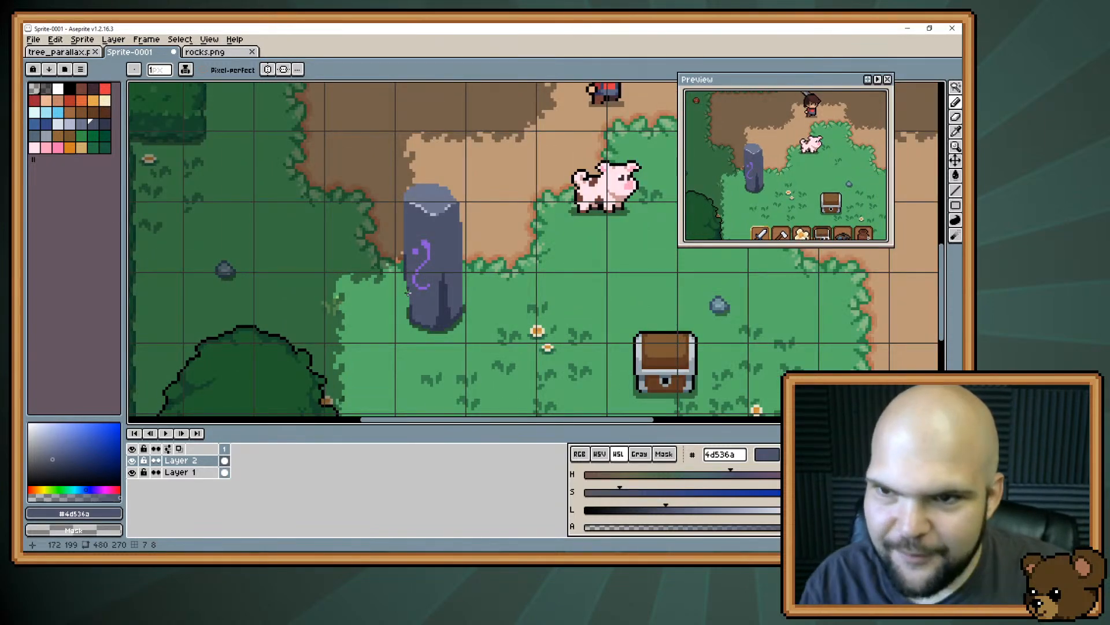
pyautogui.moveTo(407, 261); pyautogui.dragTo(417, 296)
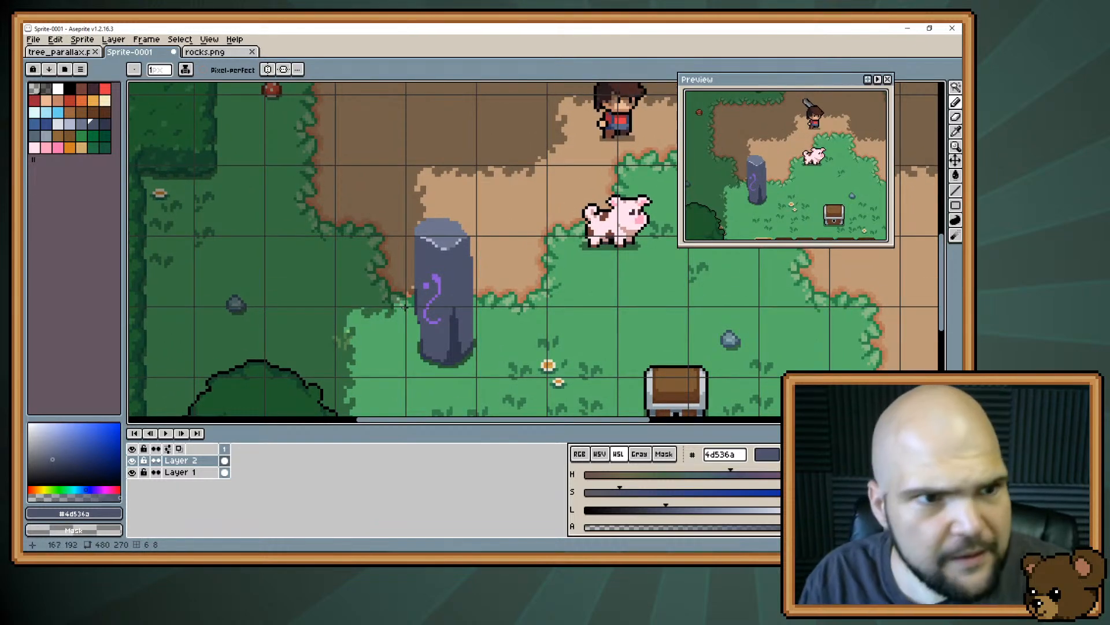
pyautogui.press('x')
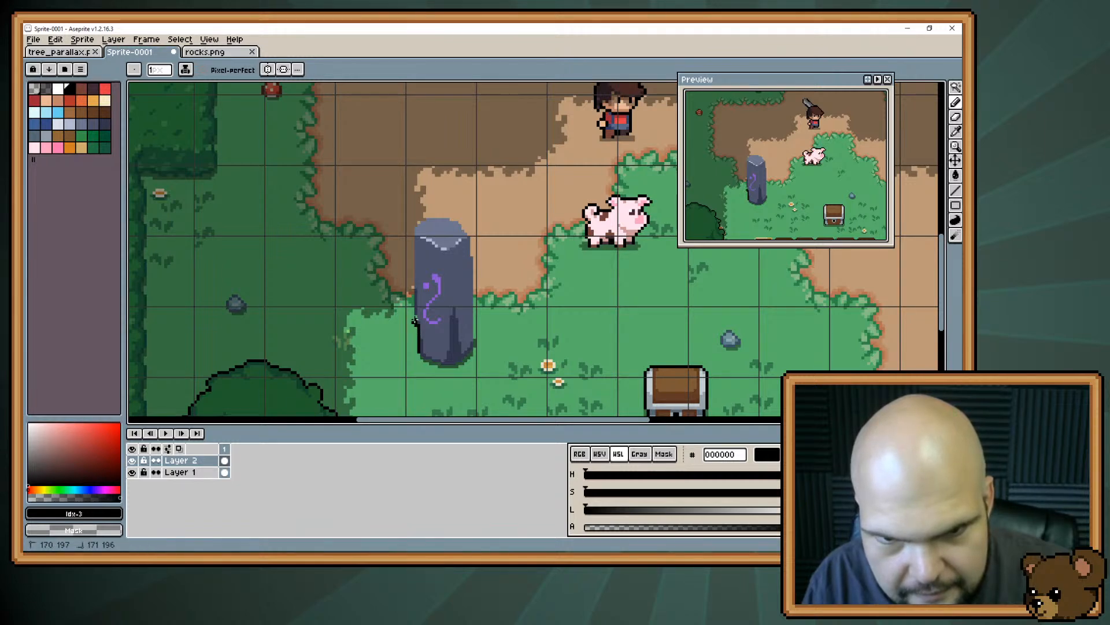
pyautogui.press('e')
pyautogui.press('b')
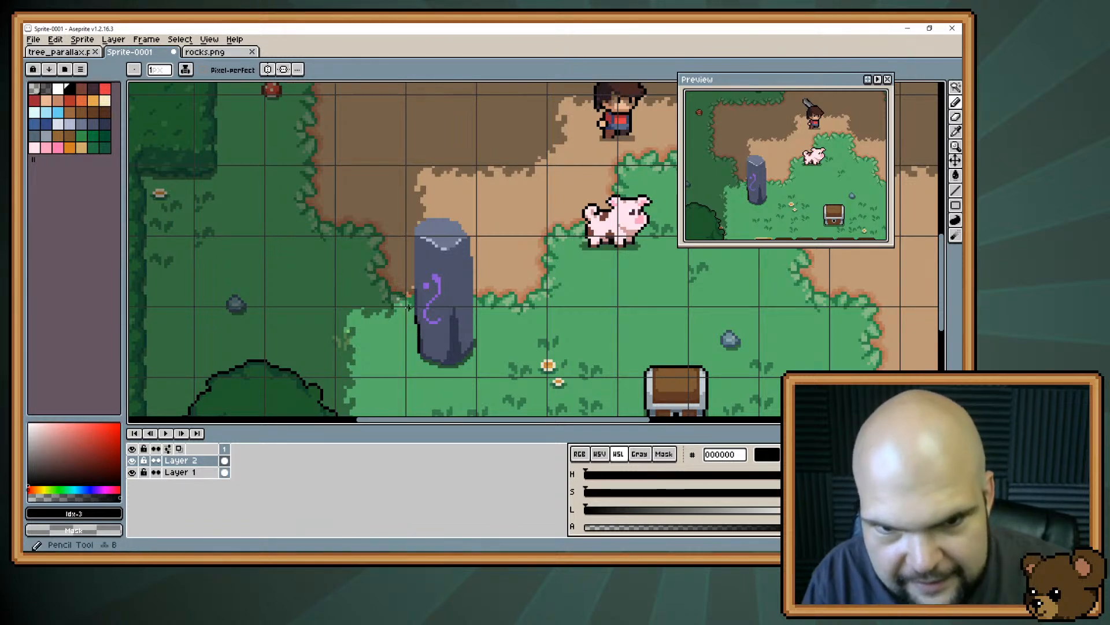
pyautogui.moveTo(412, 312); pyautogui.dragTo(410, 228)
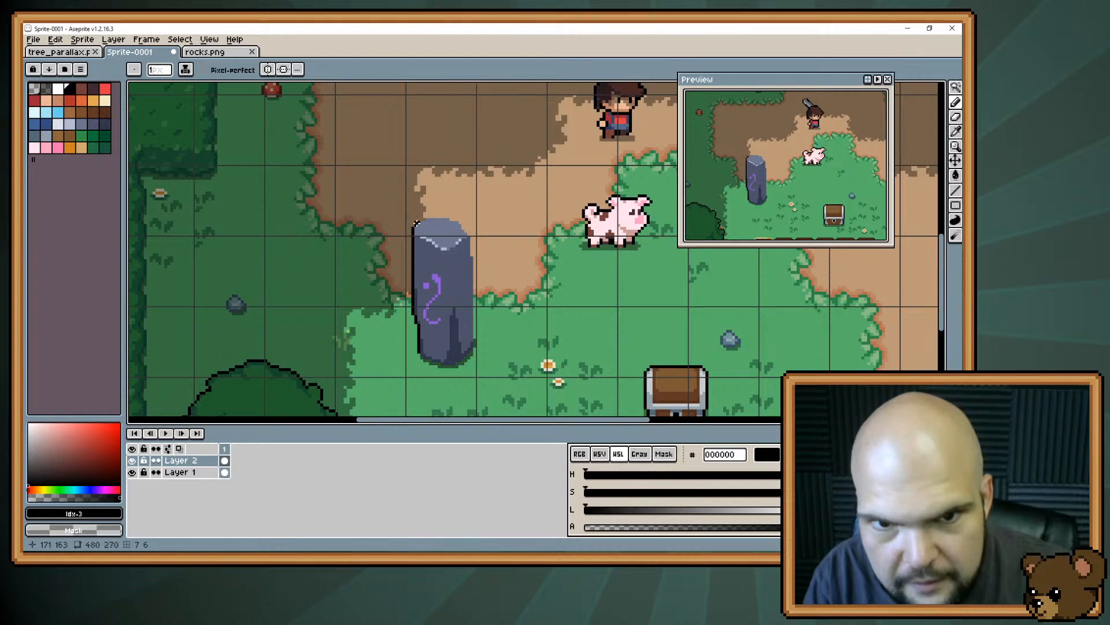
pyautogui.moveTo(427, 215)
pyautogui.mouseDown()
pyautogui.moveTo(463, 223)
pyautogui.moveTo(553, 167)
pyautogui.moveTo(468, 266)
pyautogui.moveTo(468, 191)
pyautogui.moveTo(483, 212)
pyautogui.moveTo(480, 198)
pyautogui.moveTo(485, 383)
pyautogui.mouseUp()
pyautogui.scroll(1, 460, 237)
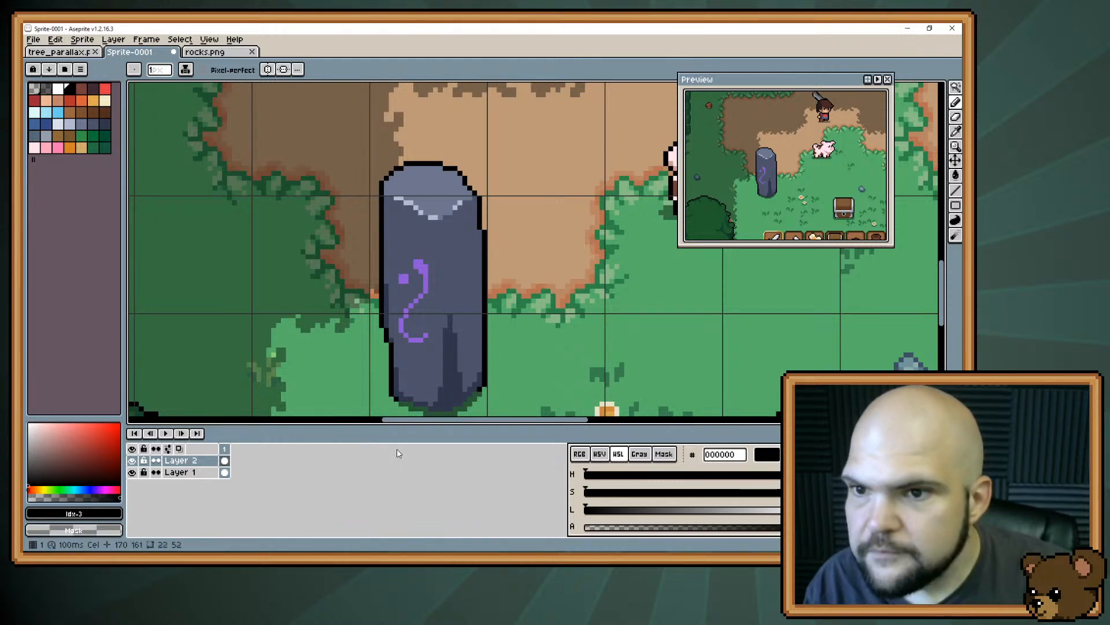
# Extend the dark 30364b crease from the base shadow up the pillar's front to the V-shaped highlight
pyautogui.keyDown('alt'); pyautogui.click(451, 301); pyautogui.keyUp('alt')
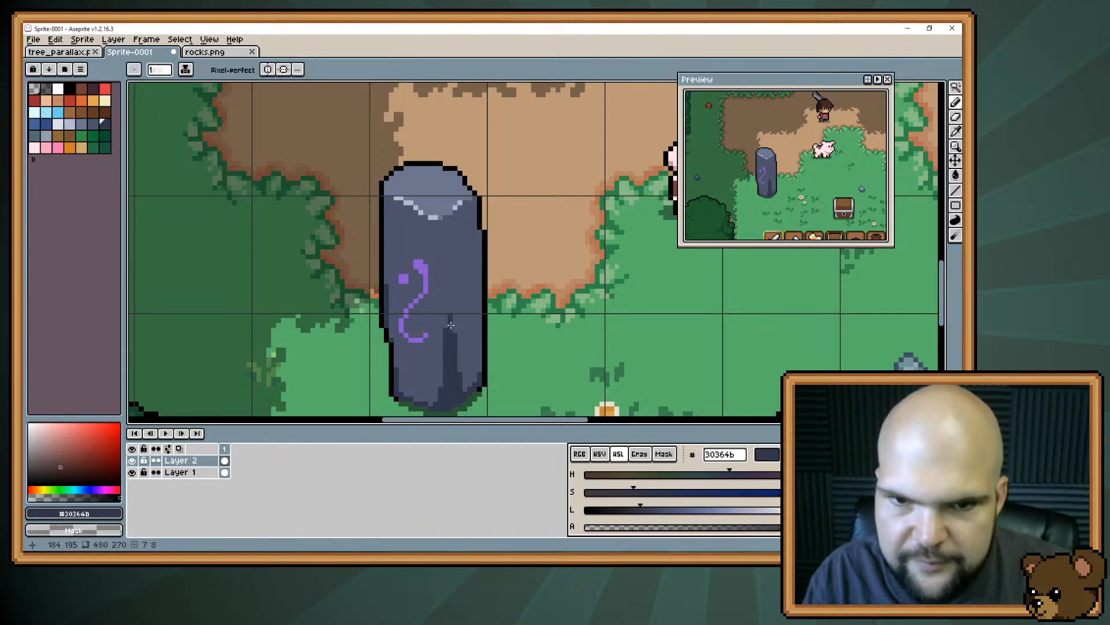
pyautogui.moveTo(451, 310); pyautogui.dragTo(443, 227)
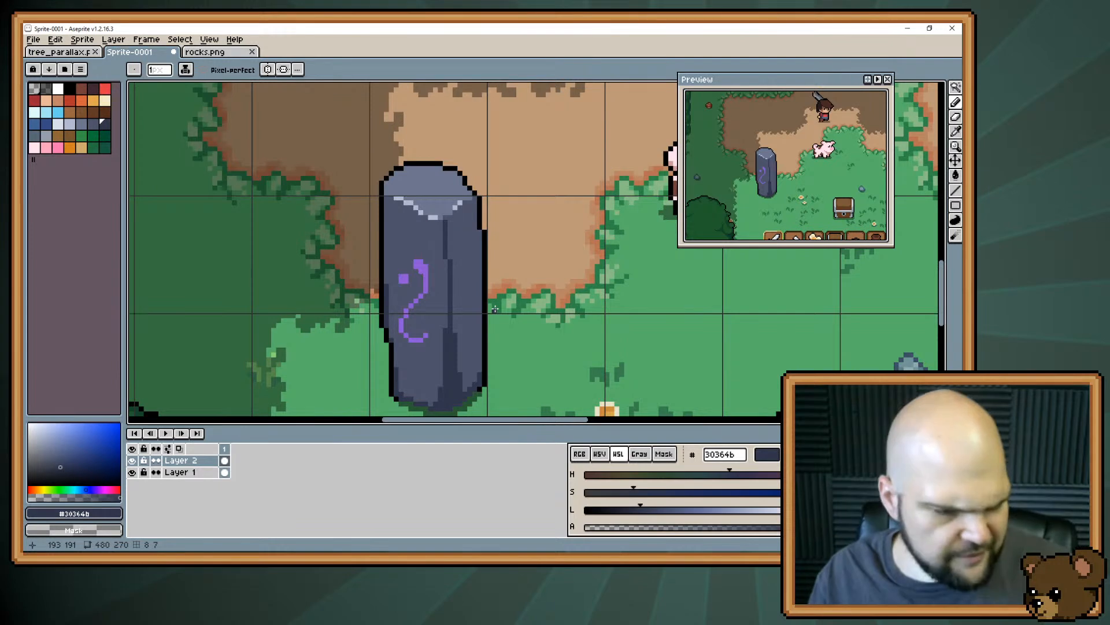
pyautogui.keyDown('alt'); pyautogui.click(406, 296); pyautogui.keyUp('alt')
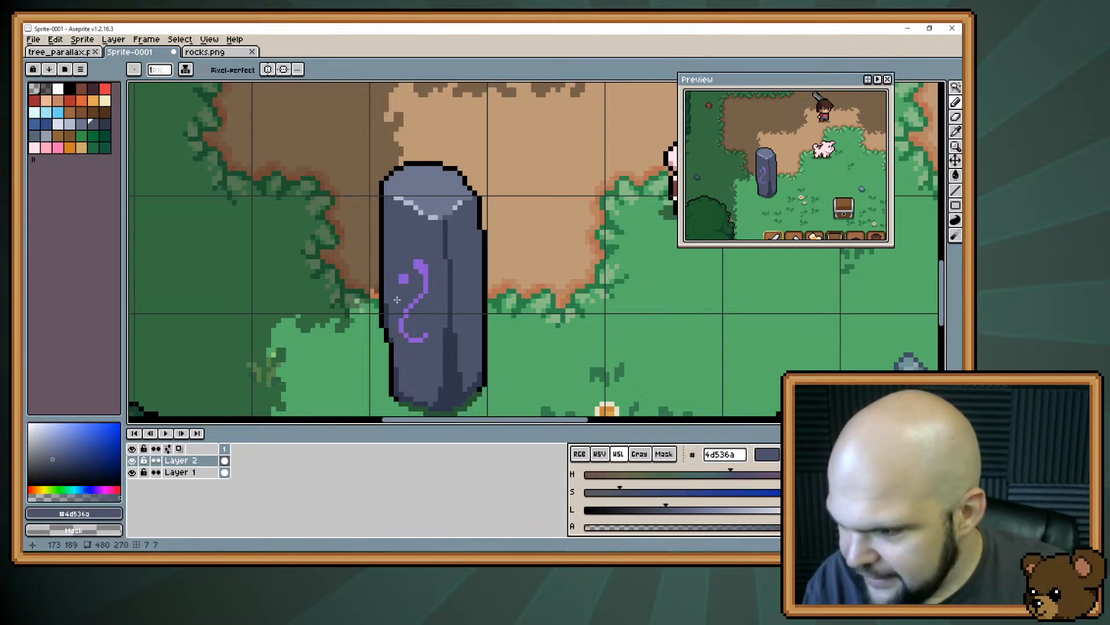
# Touch up the right corner below the pillar's top face with pixels in 30364b, 6d758d and 4d536a
pyautogui.keyDown('alt'); pyautogui.click(451, 336); pyautogui.keyUp('alt')
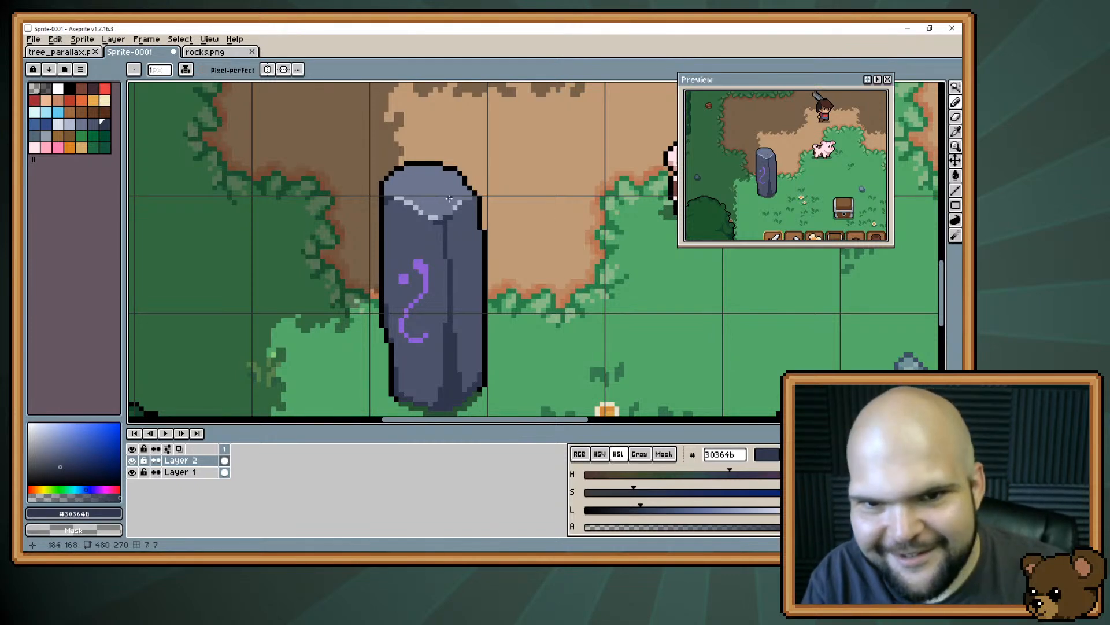
pyautogui.click(476, 198)
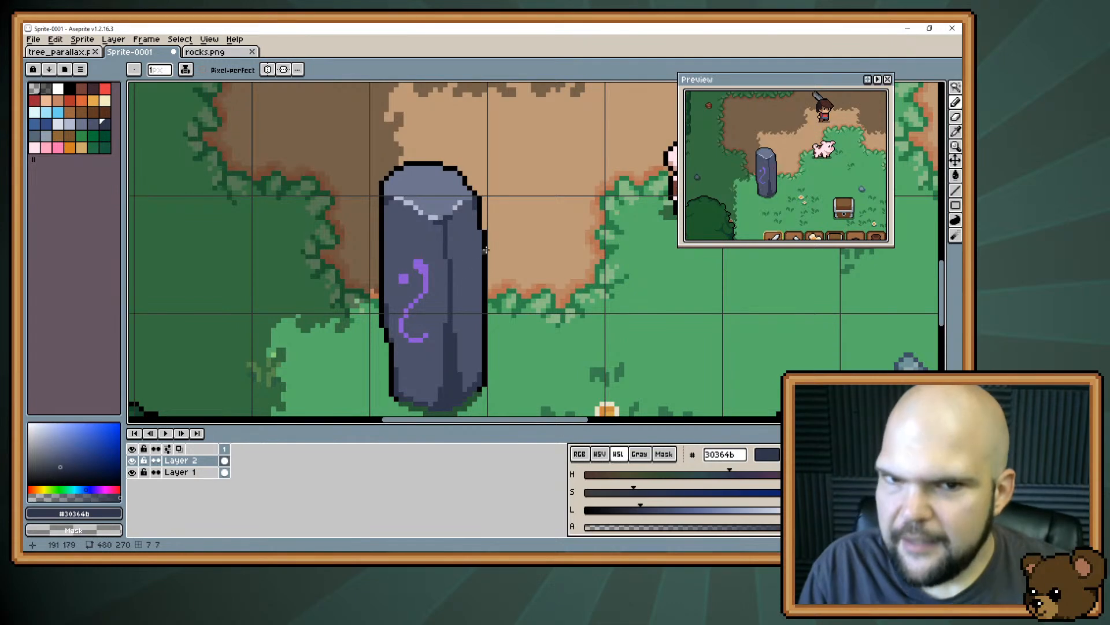
pyautogui.keyDown('alt'); pyautogui.click(438, 208); pyautogui.keyUp('alt')
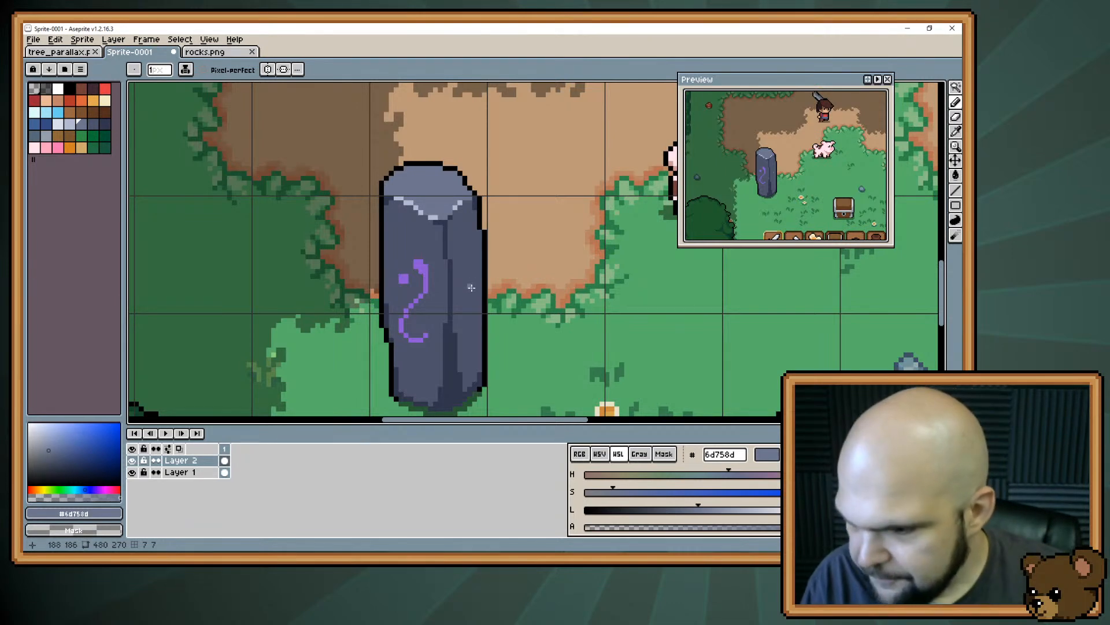
pyautogui.keyDown('alt'); pyautogui.click(474, 211); pyautogui.keyUp('alt')
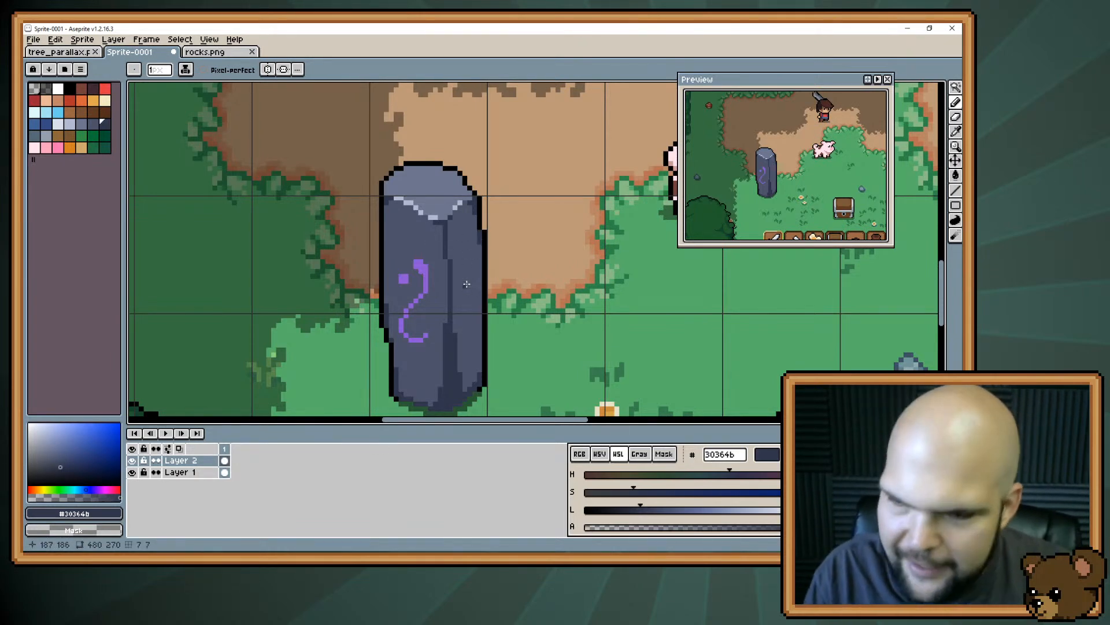
pyautogui.press('space')
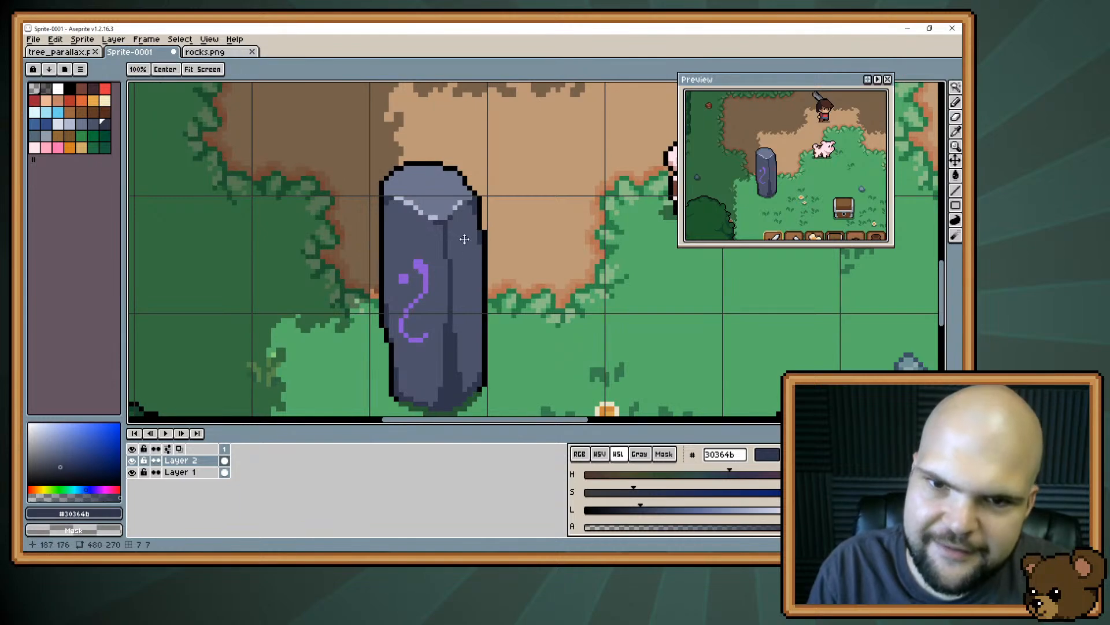
pyautogui.keyDown('alt'); pyautogui.click(473, 242); pyautogui.keyUp('alt')
pyautogui.scroll(-1, 457, 255)
pyautogui.scroll(-2, 577, 351)
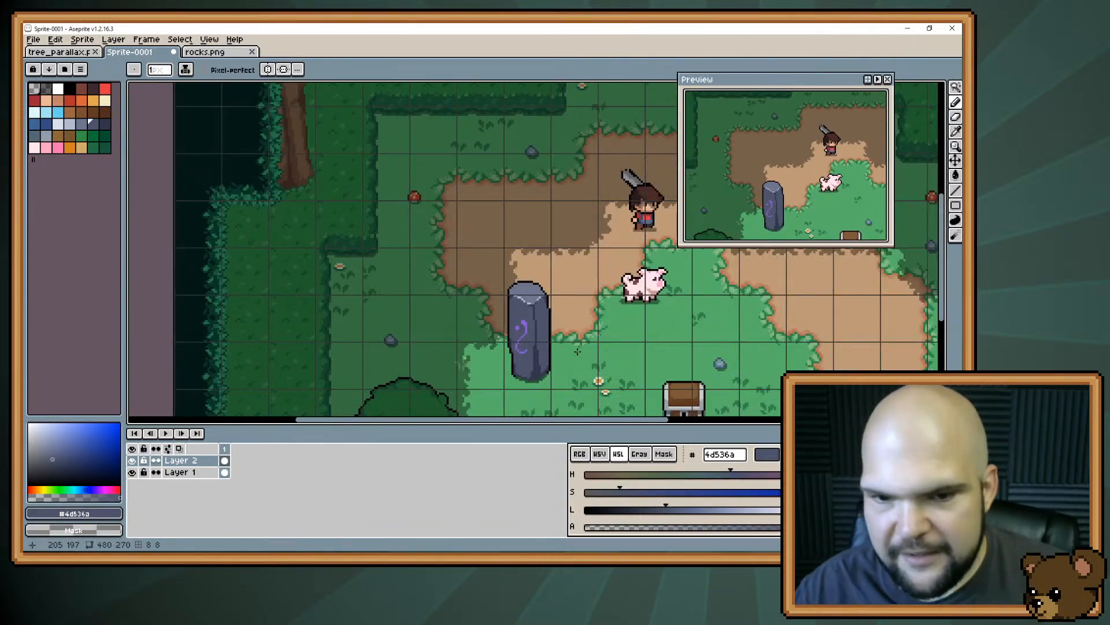
# Refine the dark 30364b shading around the pillar's base and its lower right edge
pyautogui.scroll(2, 578, 351)
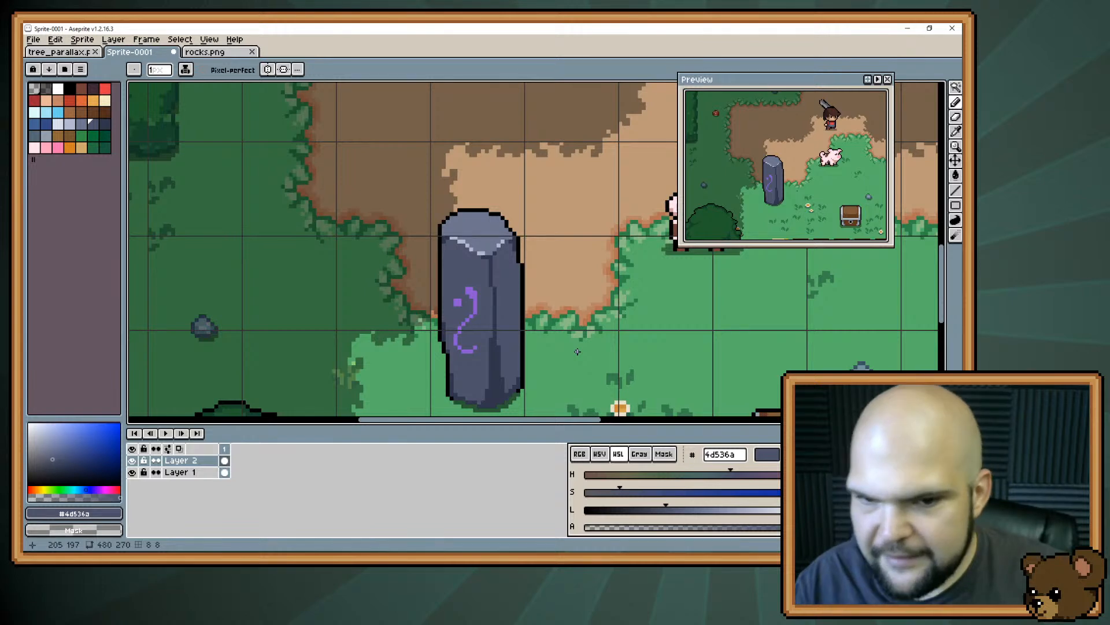
pyautogui.moveTo(577, 351); pyautogui.dragTo(606, 293)
pyautogui.scroll(1, 606, 293)
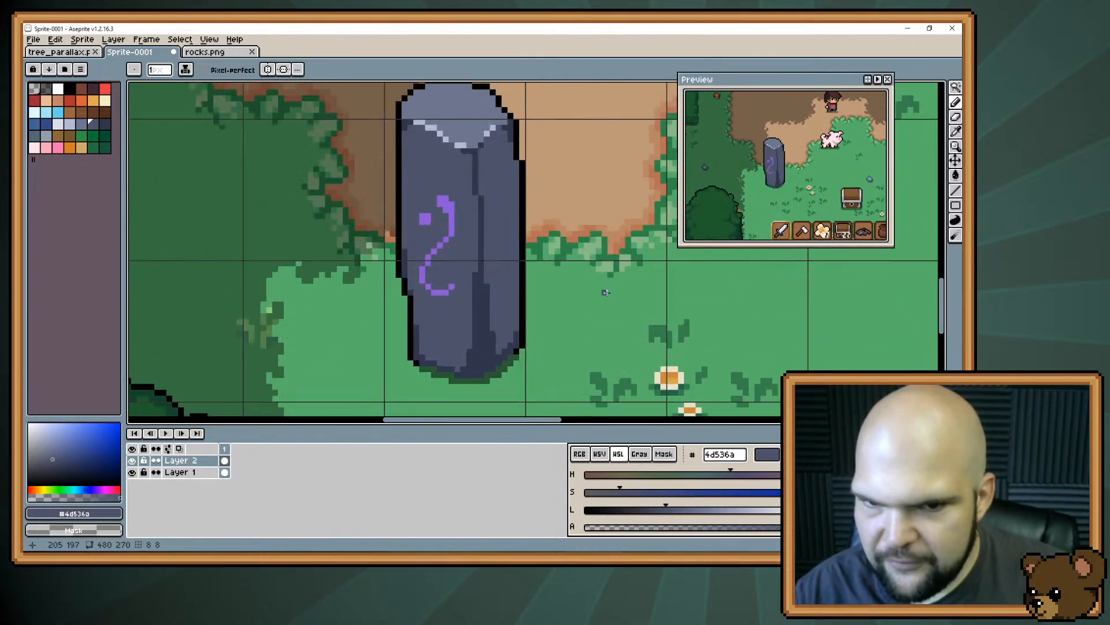
pyautogui.keyDown('alt'); pyautogui.click(472, 359); pyautogui.keyUp('alt')
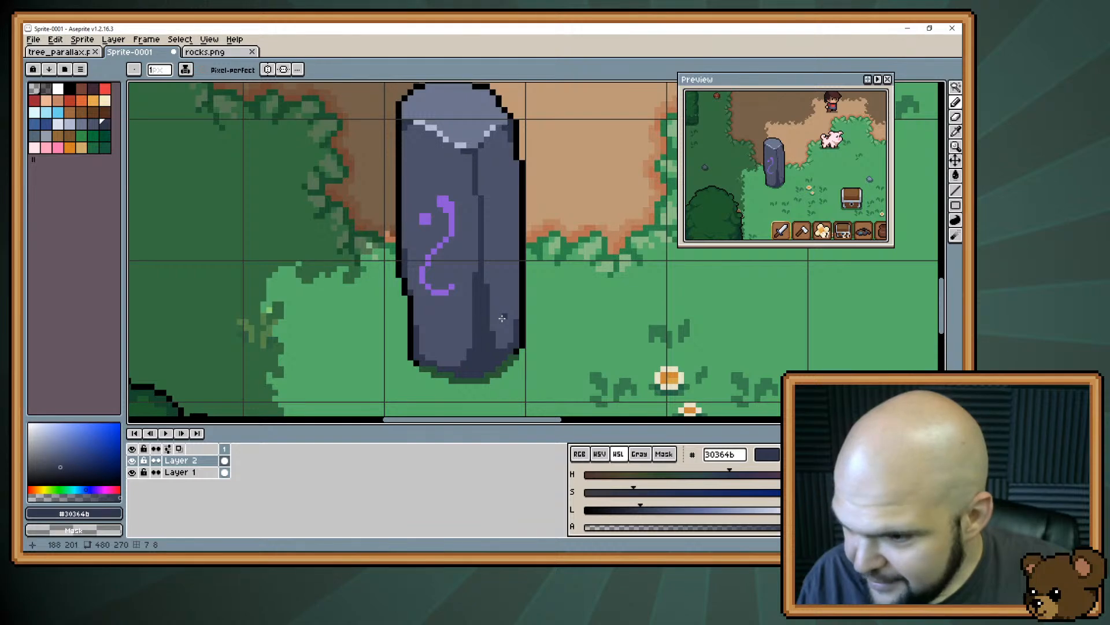
pyautogui.moveTo(502, 318)
pyautogui.mouseDown()
pyautogui.moveTo(526, 304)
pyautogui.moveTo(520, 340)
pyautogui.mouseUp()
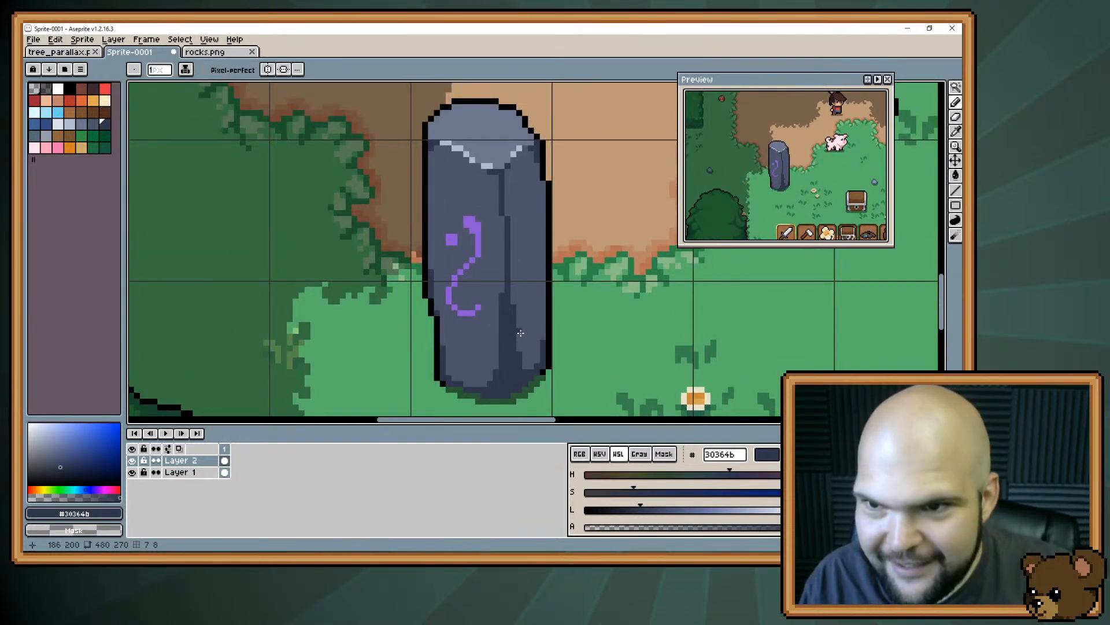
pyautogui.moveTo(507, 390); pyautogui.dragTo(463, 405)
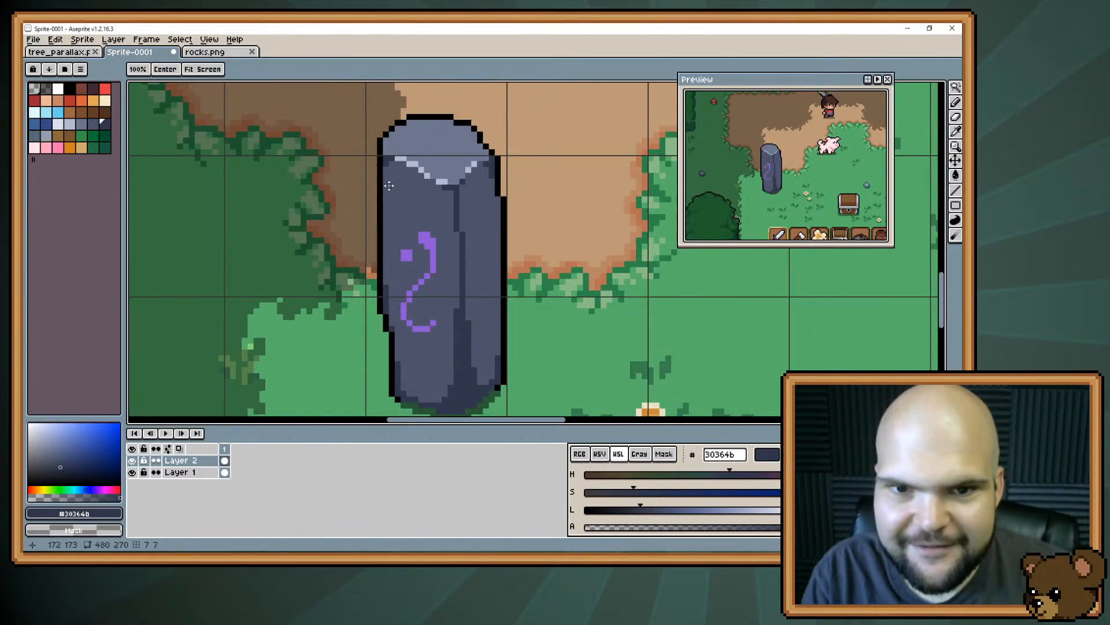
# Try 4d536a pixels at the left corner of the pillar's top face, undo the stroke and resample 30364b
pyautogui.moveTo(389, 186); pyautogui.dragTo(397, 238)
pyautogui.keyDown('alt'); pyautogui.click(398, 222); pyautogui.keyUp('alt')
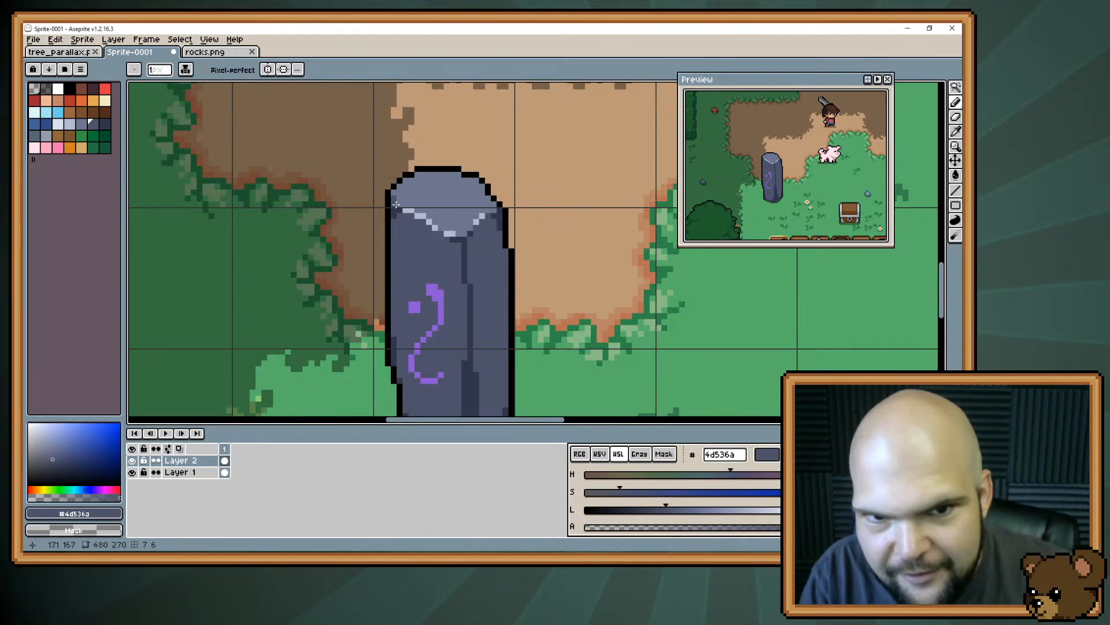
pyautogui.hotkey('ctrl', 'z')
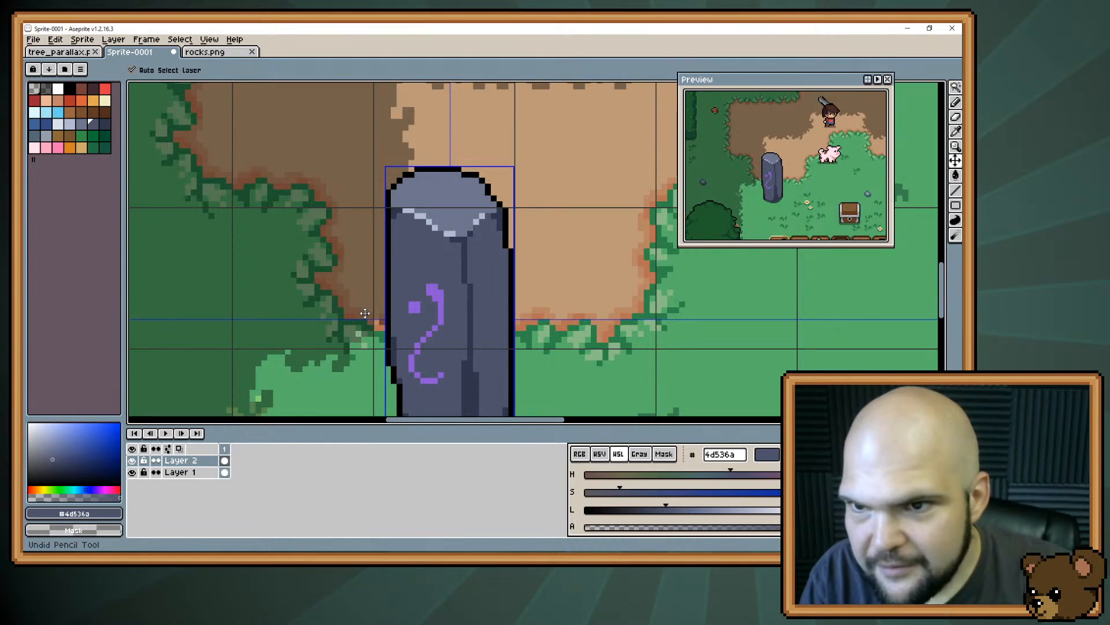
pyautogui.keyDown('alt'); pyautogui.click(396, 206); pyautogui.keyUp('alt')
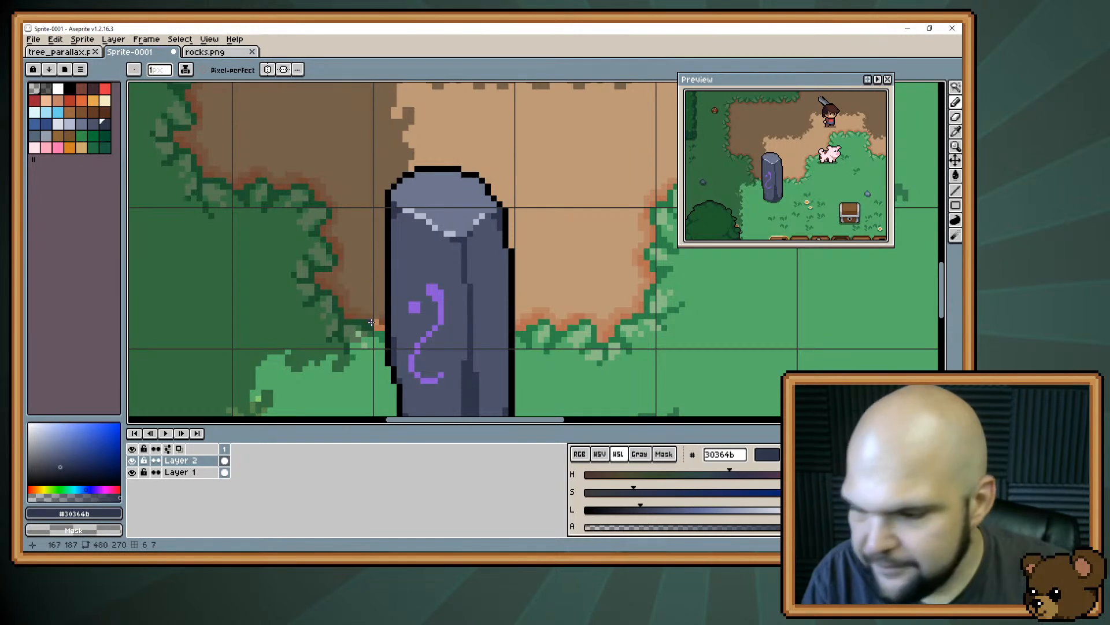
# Move the finished pillar slightly up and to the left at the grass edge
pyautogui.press('space')
pyautogui.moveTo(528, 365); pyautogui.dragTo(519, 244)
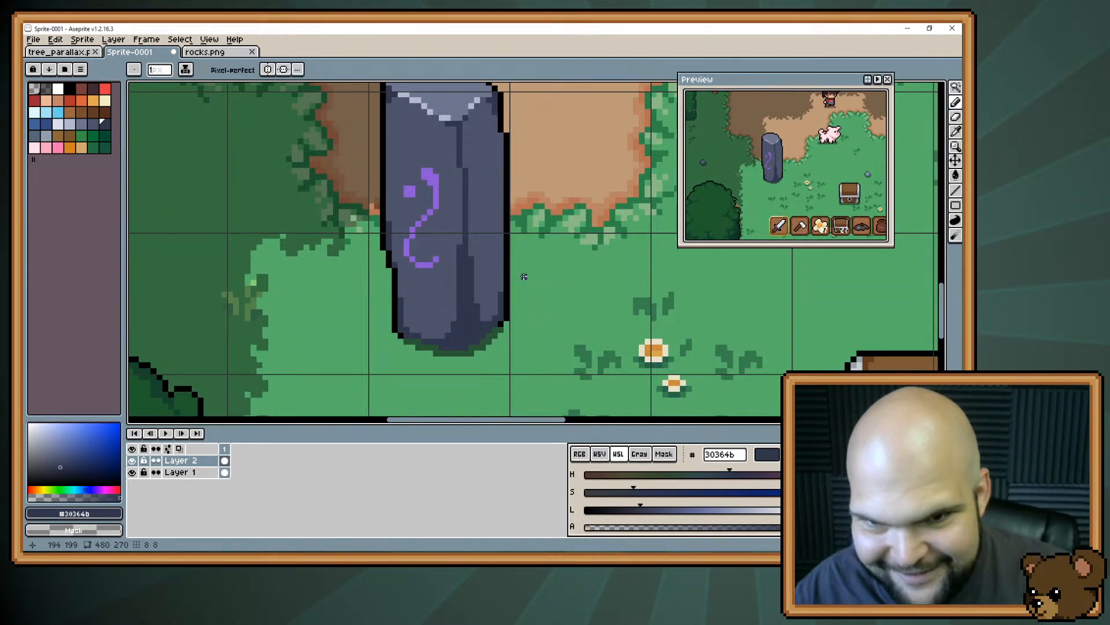
pyautogui.scroll(-1, 524, 277)
pyautogui.press('space')
pyautogui.moveTo(524, 276); pyautogui.dragTo(466, 361)
pyautogui.press('space')
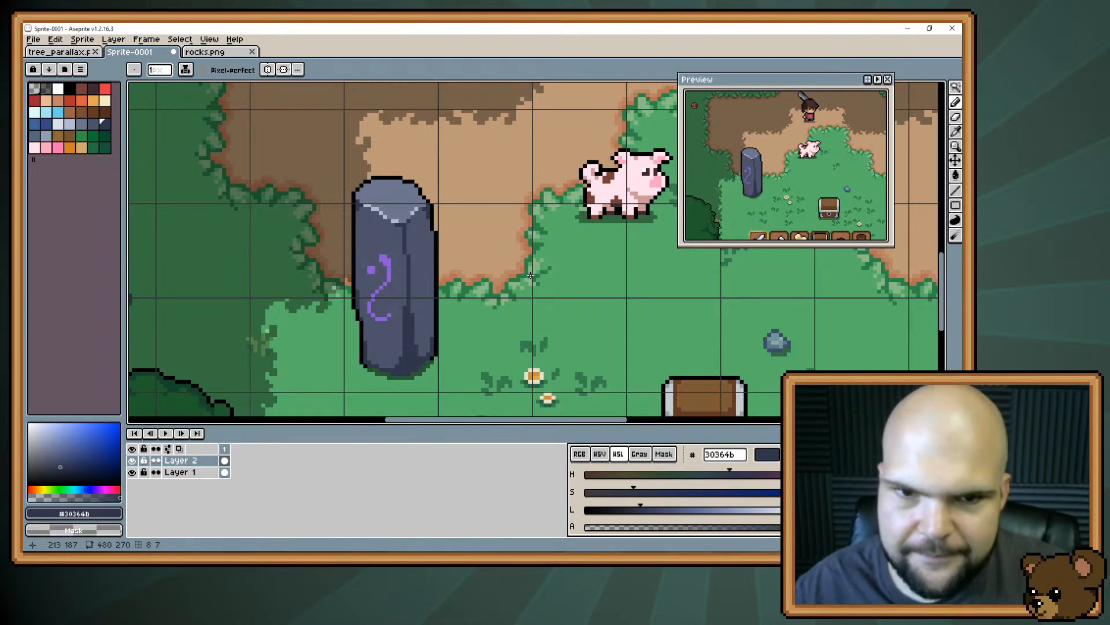
pyautogui.scroll(-1, 531, 276)
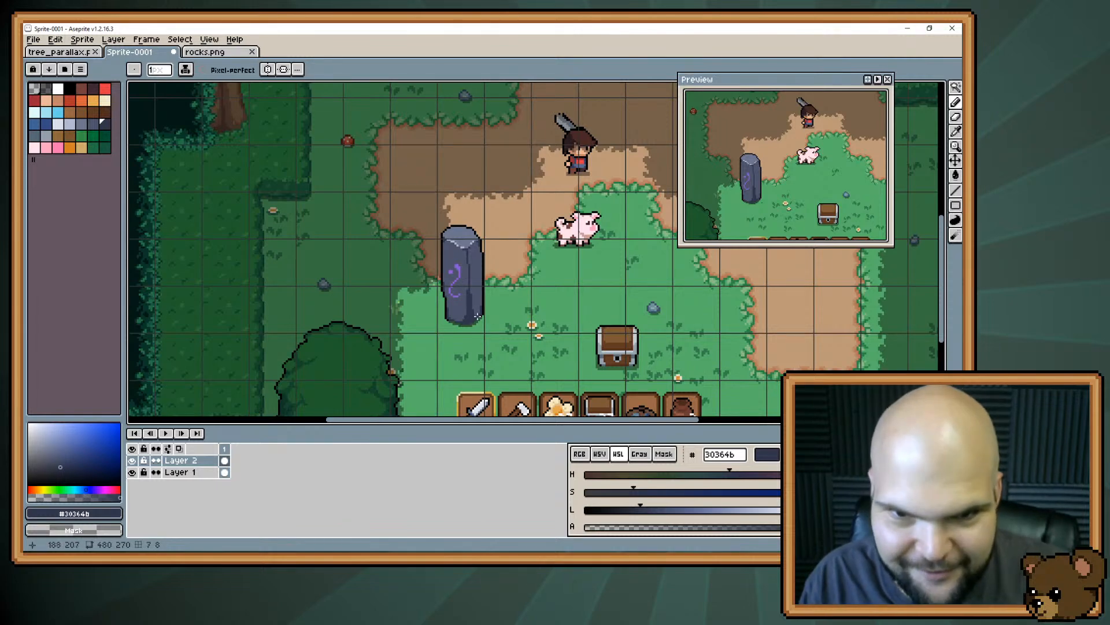
pyautogui.press('v')
pyautogui.moveTo(466, 300); pyautogui.dragTo(466, 298)
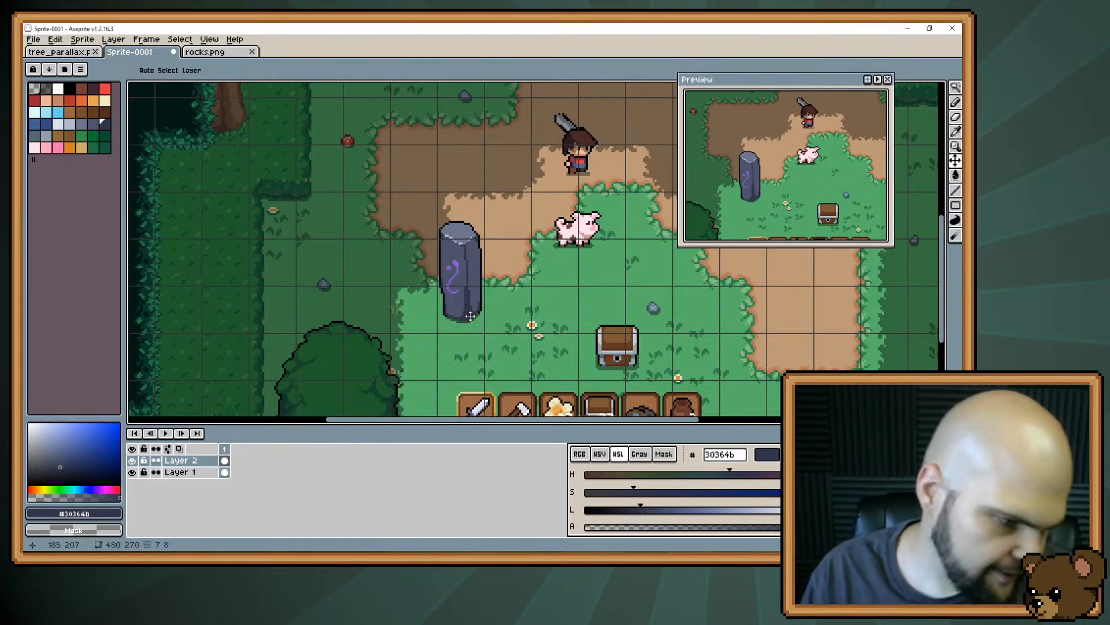
# Examine the finished pillar and its purple rune against the surrounding forest scene, close up and from farther away
pyautogui.press('b')
pyautogui.scroll(2, 473, 306)
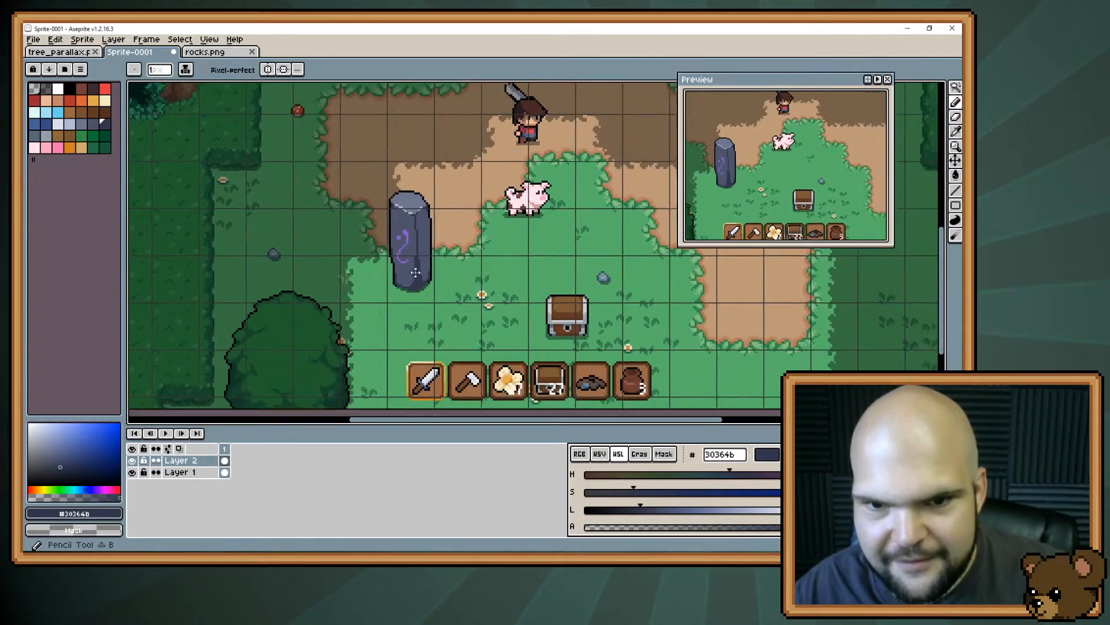
pyautogui.scroll(1, 398, 263)
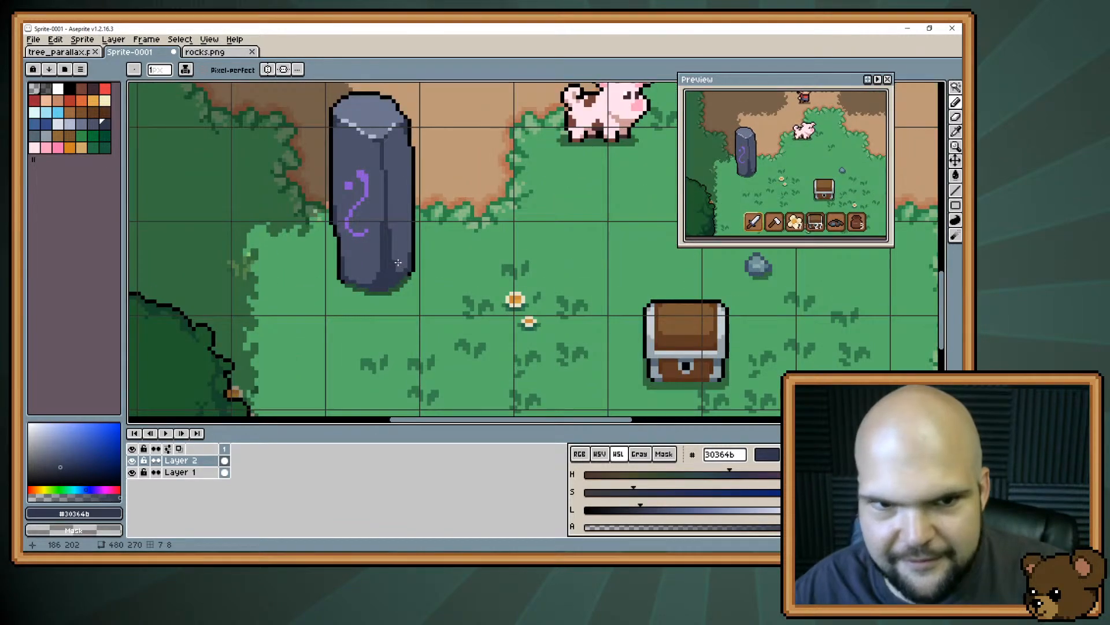
pyautogui.press('space')
pyautogui.moveTo(428, 201)
pyautogui.mouseDown()
pyautogui.moveTo(417, 201)
pyautogui.moveTo(442, 294)
pyautogui.moveTo(480, 319)
pyautogui.moveTo(447, 281)
pyautogui.moveTo(466, 252)
pyautogui.mouseUp()
pyautogui.press('space')
pyautogui.moveTo(461, 176); pyautogui.dragTo(467, 208)
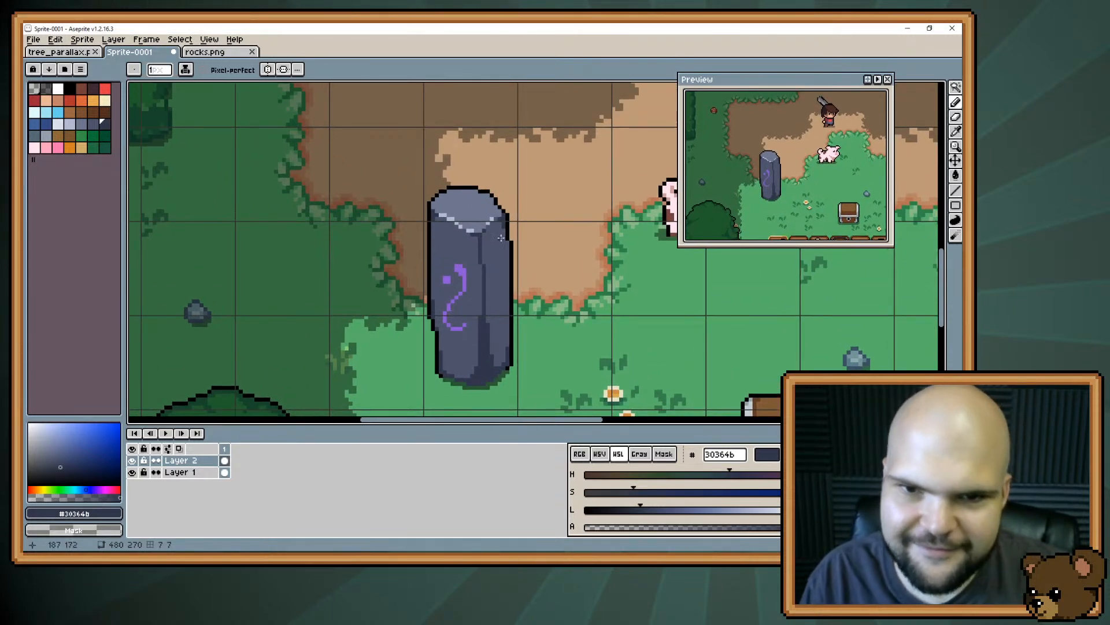
pyautogui.keyDown('alt'); pyautogui.click(471, 298); pyautogui.keyUp('alt')
pyautogui.press('space')
pyautogui.moveTo(624, 329); pyautogui.dragTo(429, 285)
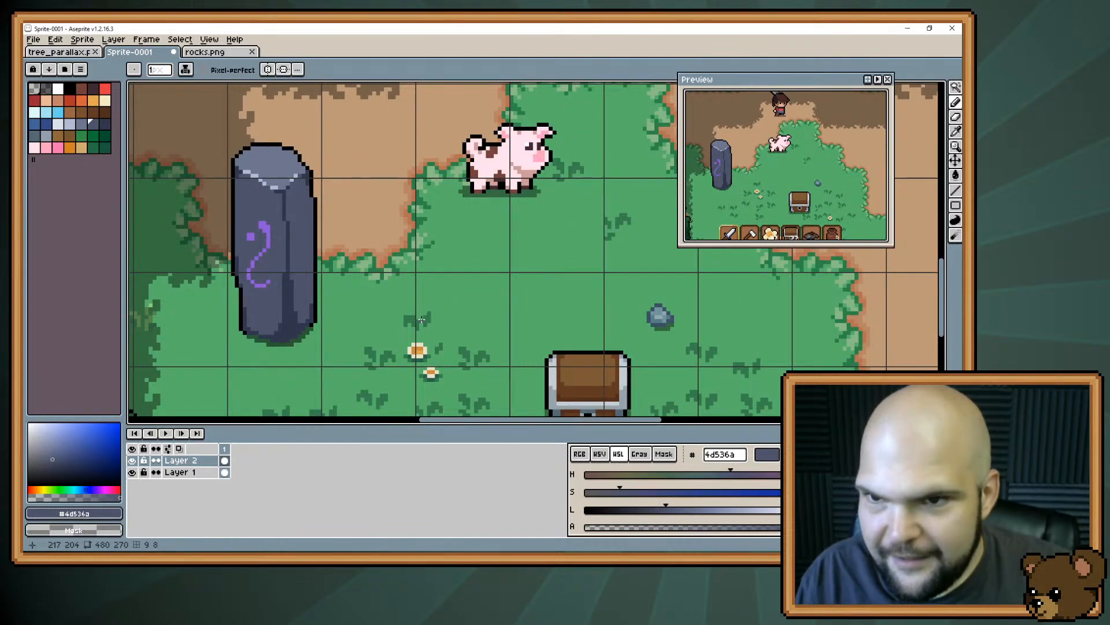
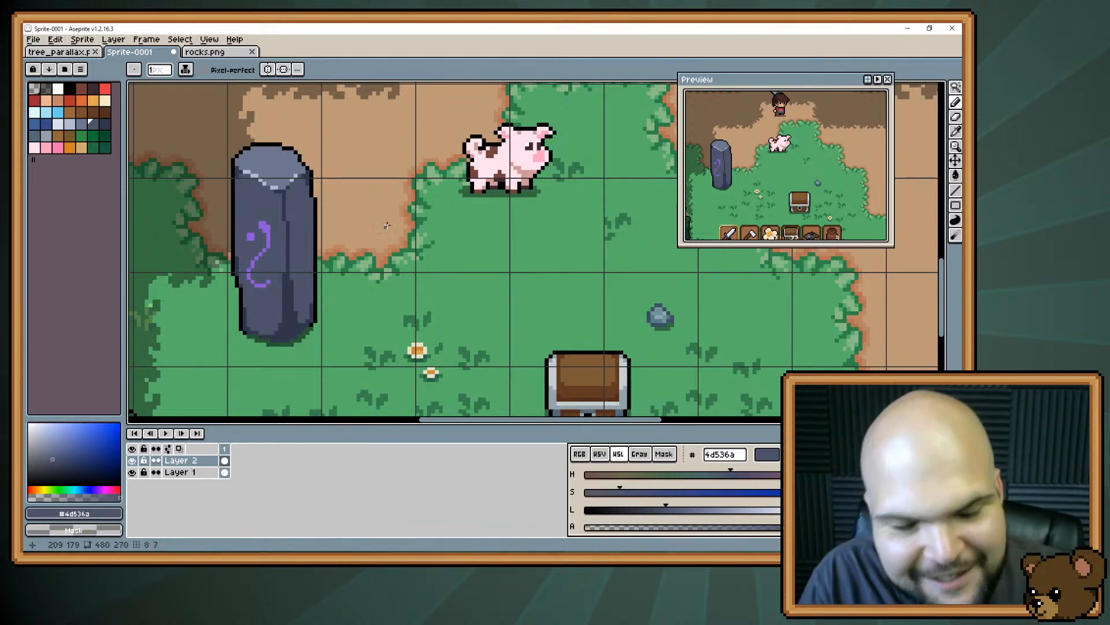
pyautogui.moveTo(385, 255); pyautogui.dragTo(371, 308)
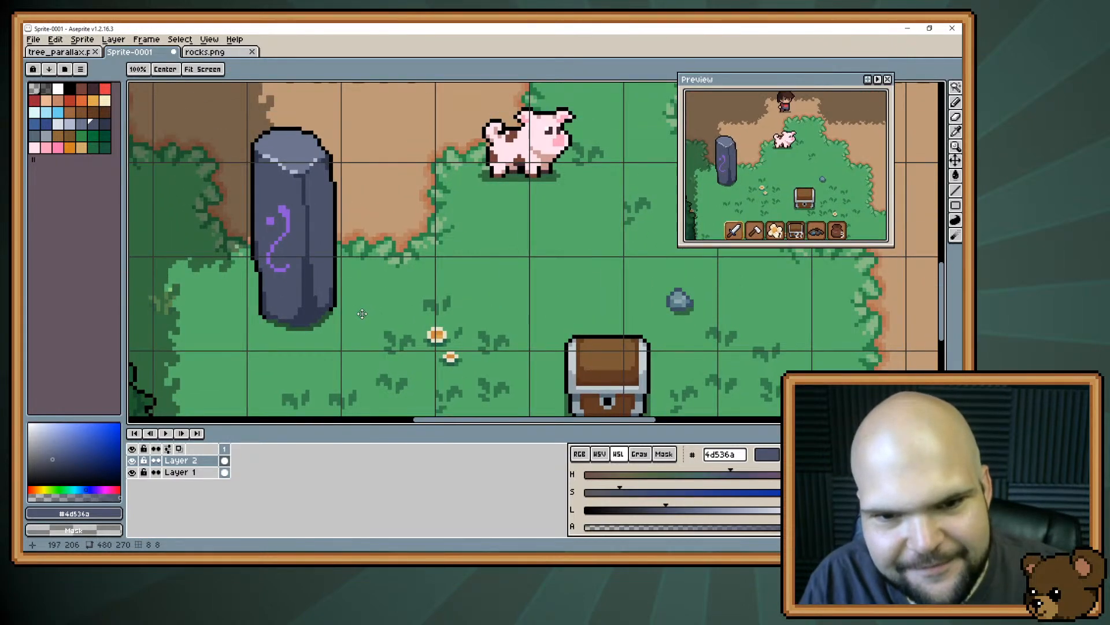
pyautogui.press('b')
pyautogui.scroll(-3, 387, 288)
pyautogui.scroll(2, 389, 295)
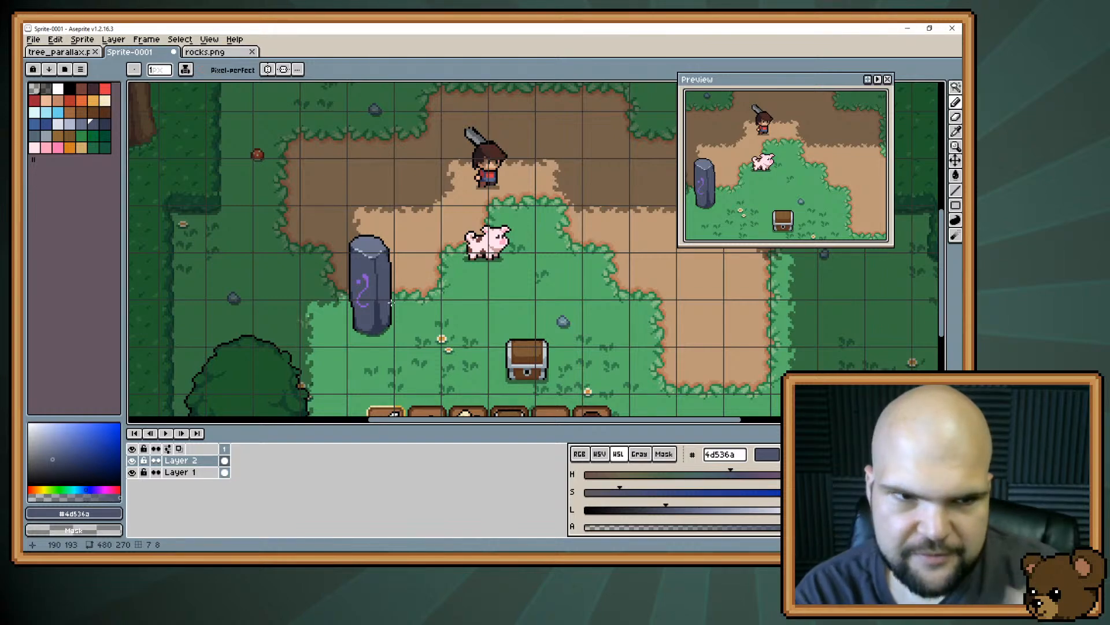
pyautogui.moveTo(235, 252); pyautogui.dragTo(428, 316)
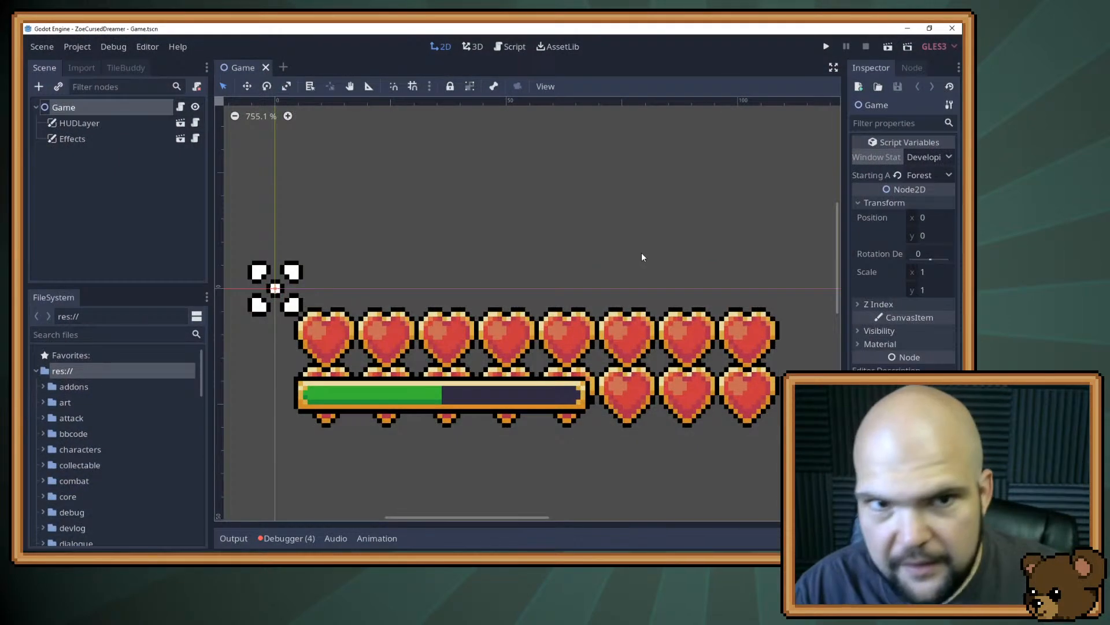
# Switch to Godot, search the project files for HUD, open HUDLayer.tscn and make its Lighting node visible
pyautogui.click(118, 334)
pyautogui.write('HUD')
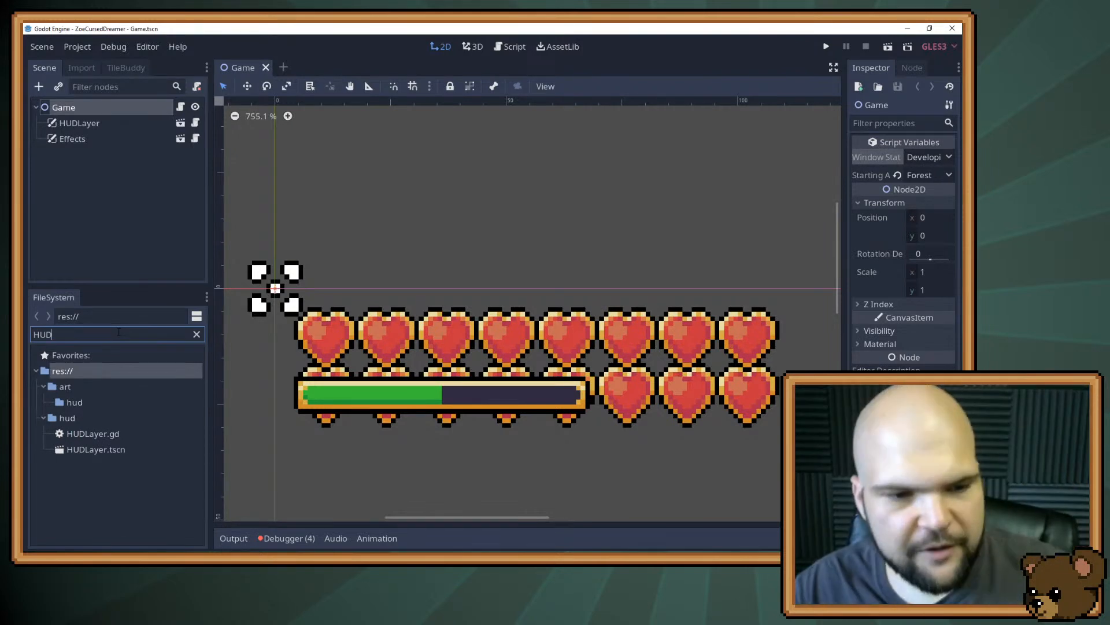
pyautogui.doubleClick(80, 451)
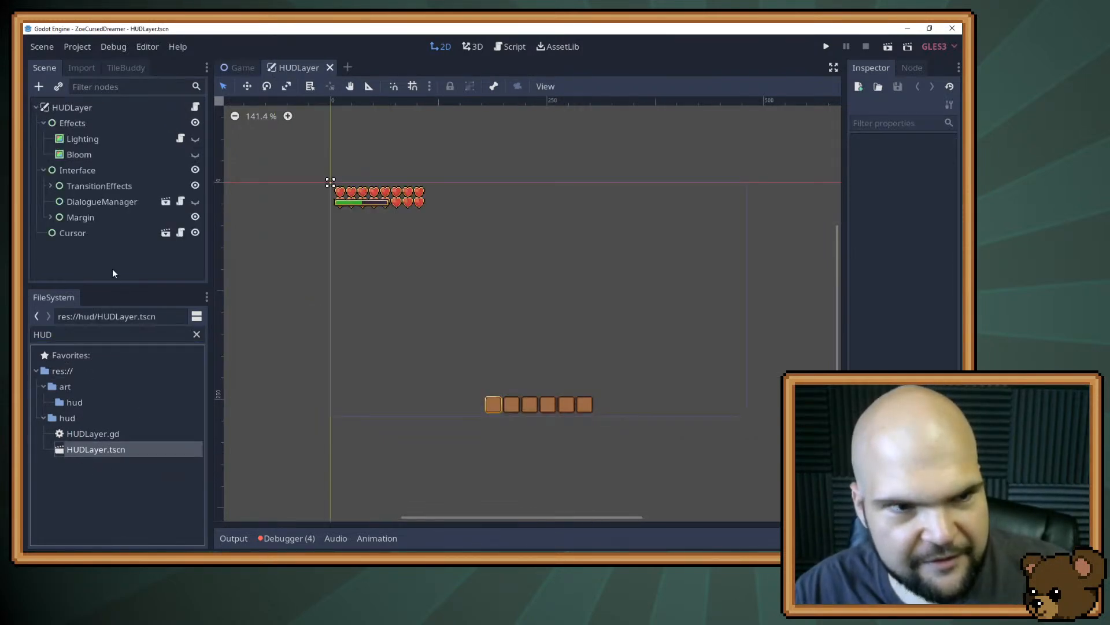
pyautogui.click(196, 138)
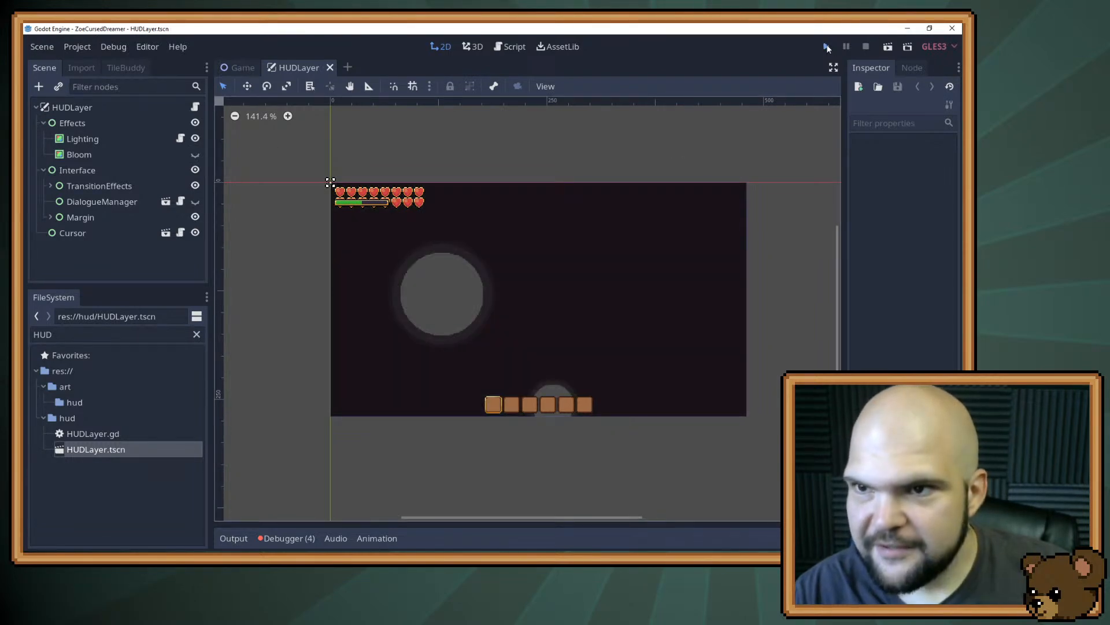
# Run the project, walk the character through the forest to view the lighting effect, and stop the game
pyautogui.click(827, 46)
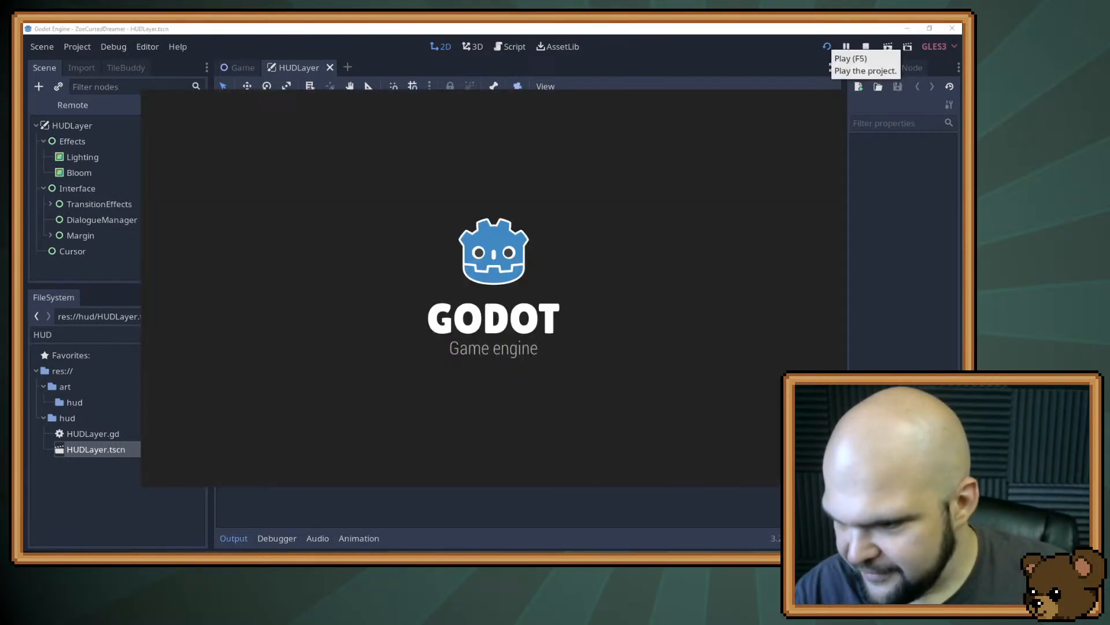
pyautogui.press('s')
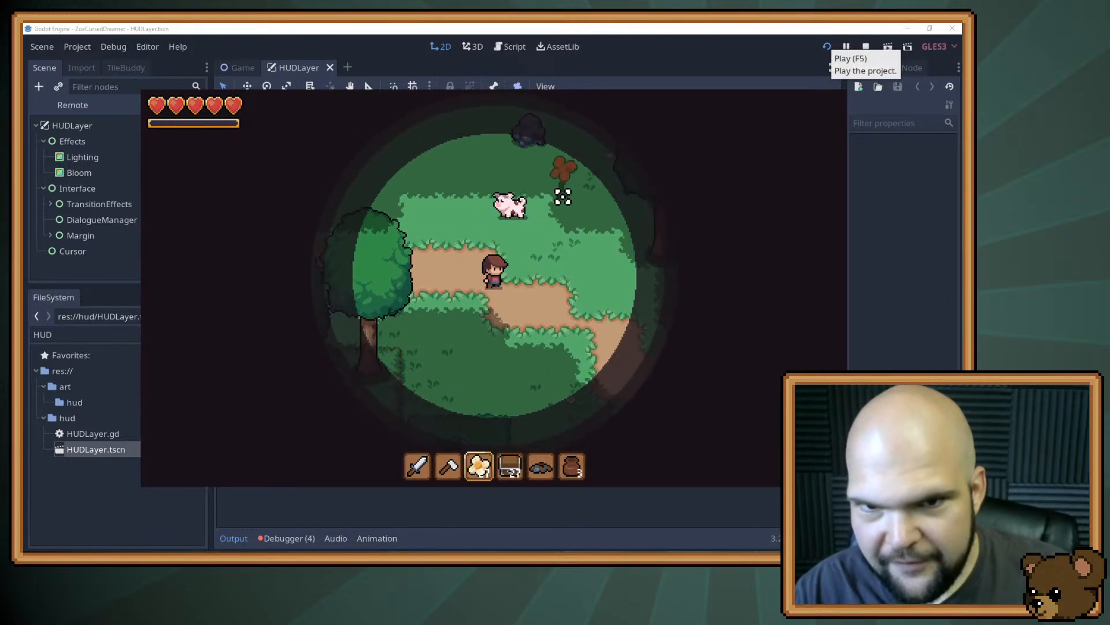
pyautogui.press('w')
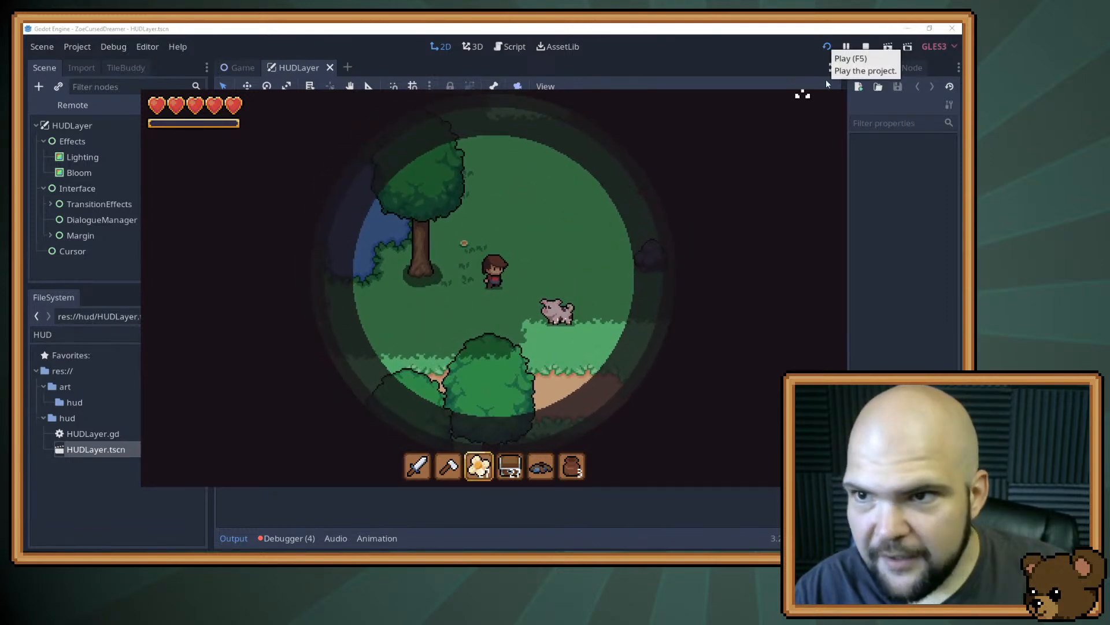
pyautogui.click(864, 46)
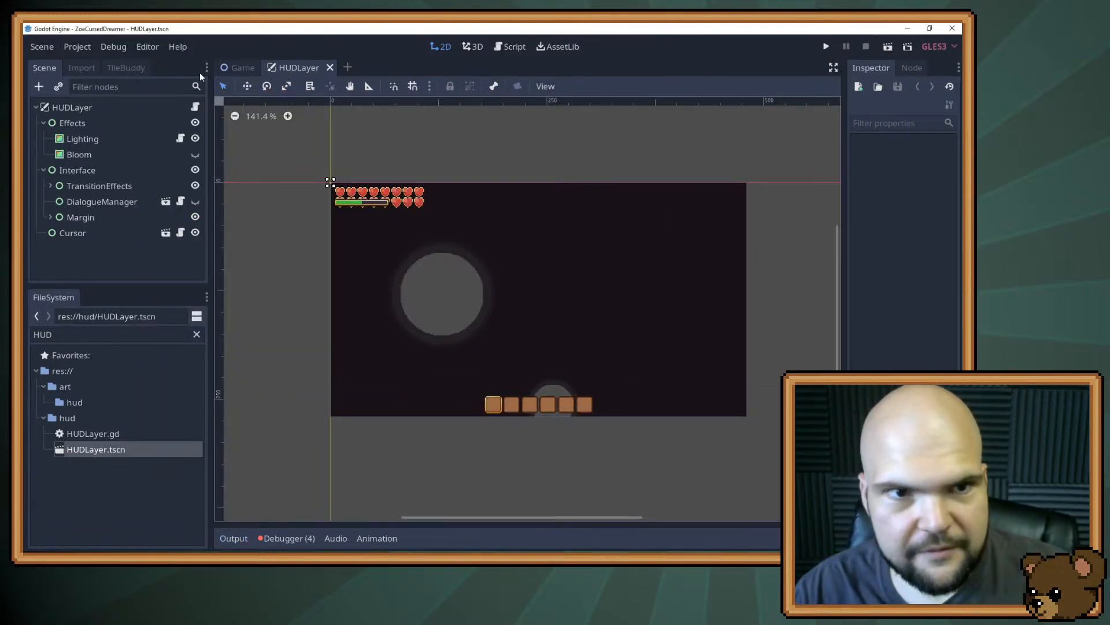
# Set the Game scene's starting area to Debug and run the project
pyautogui.click(224, 69)
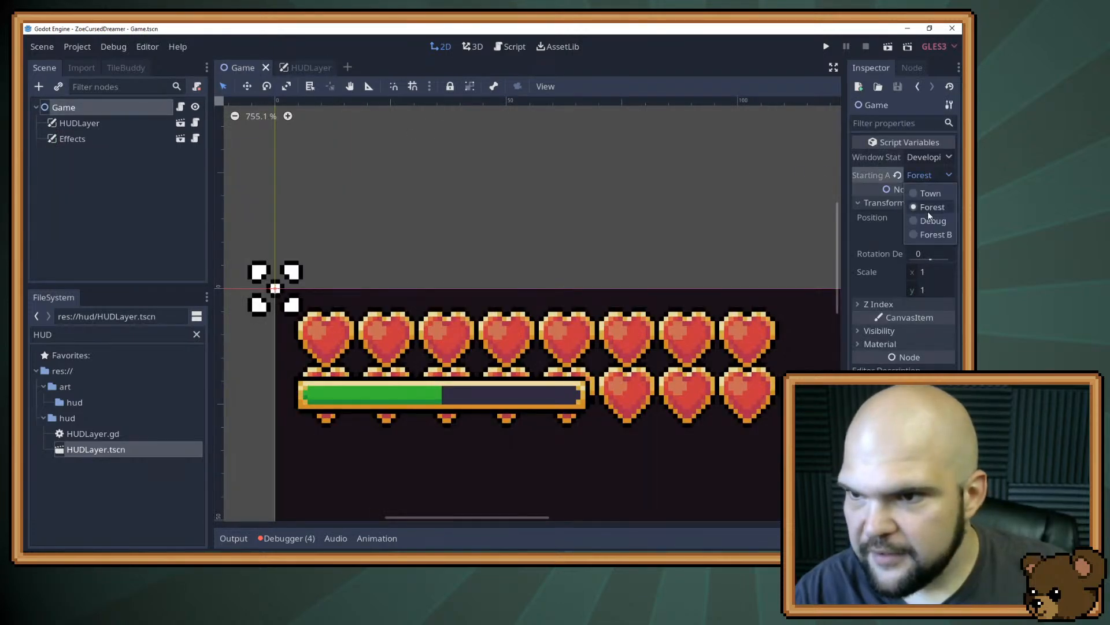
pyautogui.click(926, 221)
pyautogui.click(925, 175)
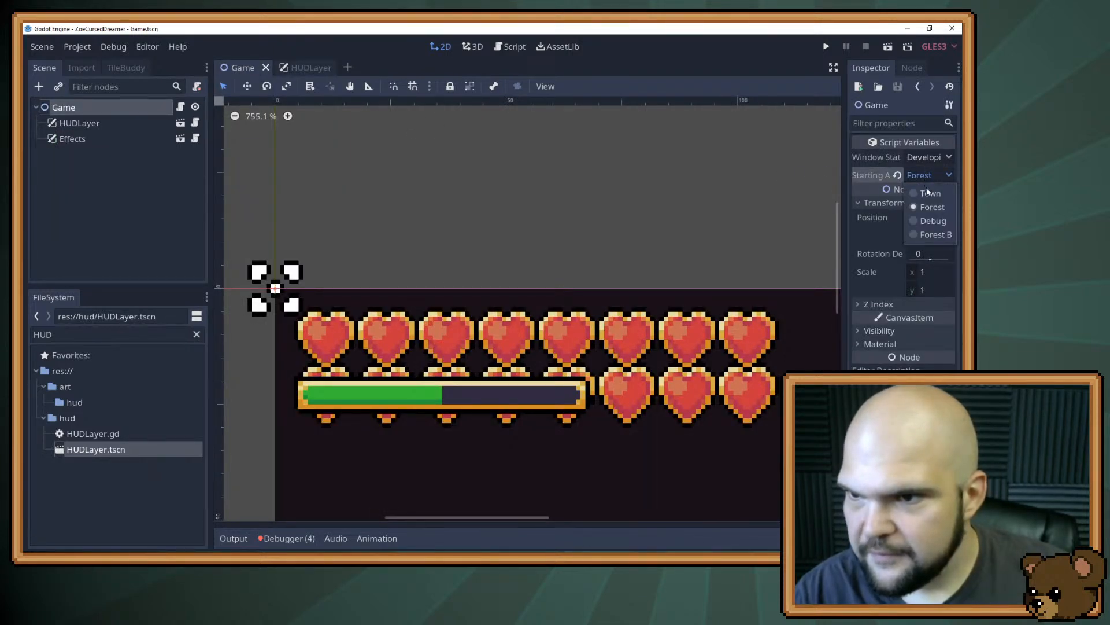
pyautogui.click(926, 218)
pyautogui.click(824, 46)
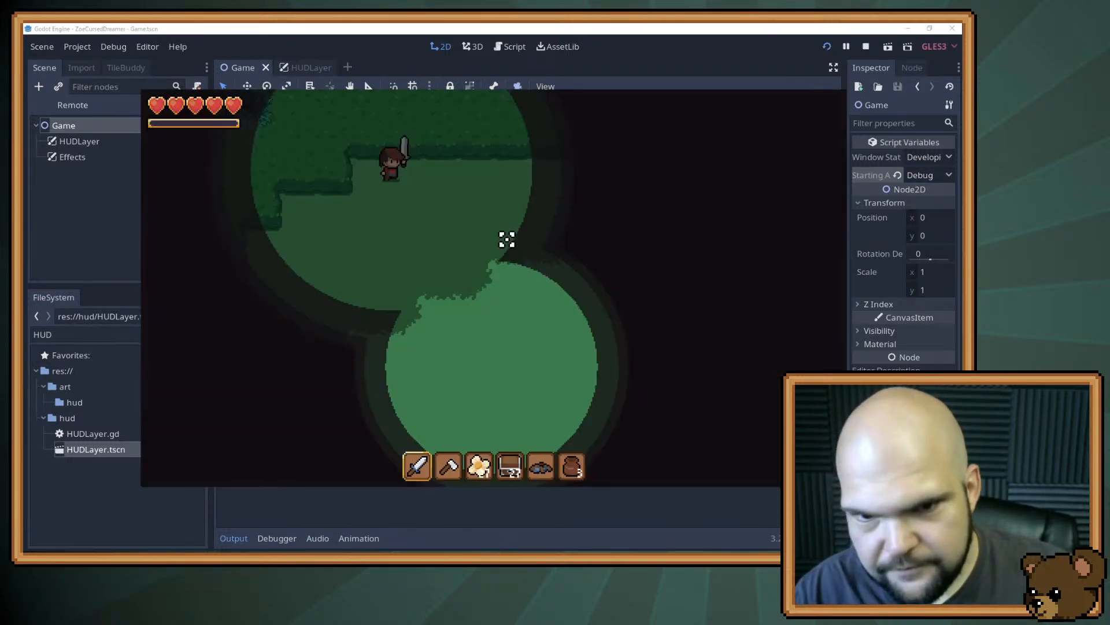
# Walk the character around the Debug area to examine how its light circle merges with the fixed lights
pyautogui.press('s')
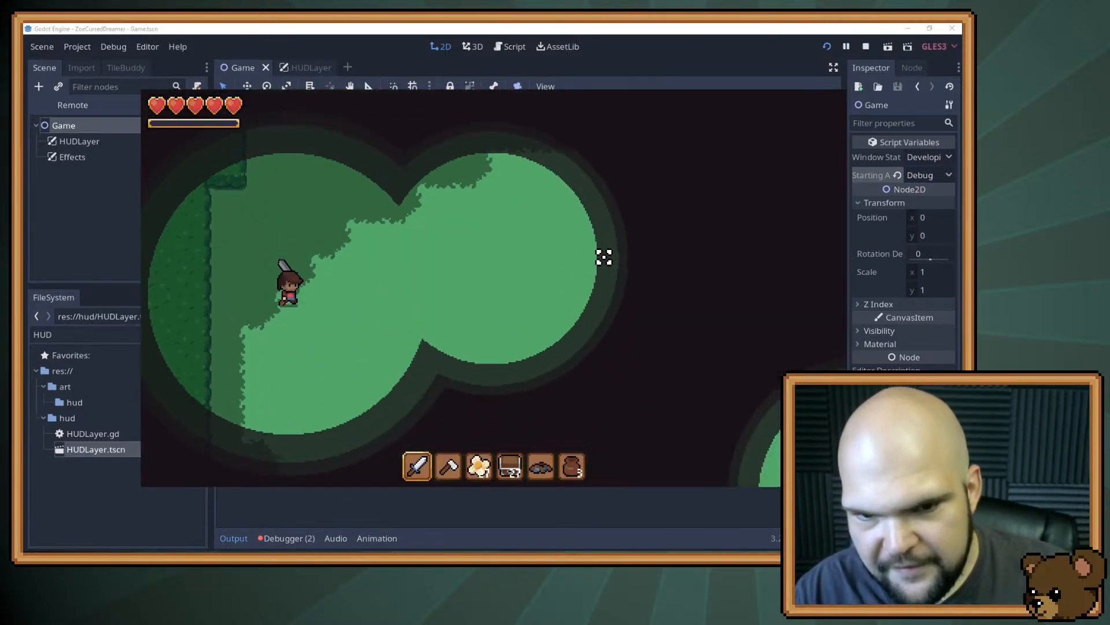
pyautogui.press('d')
pyautogui.press('d')
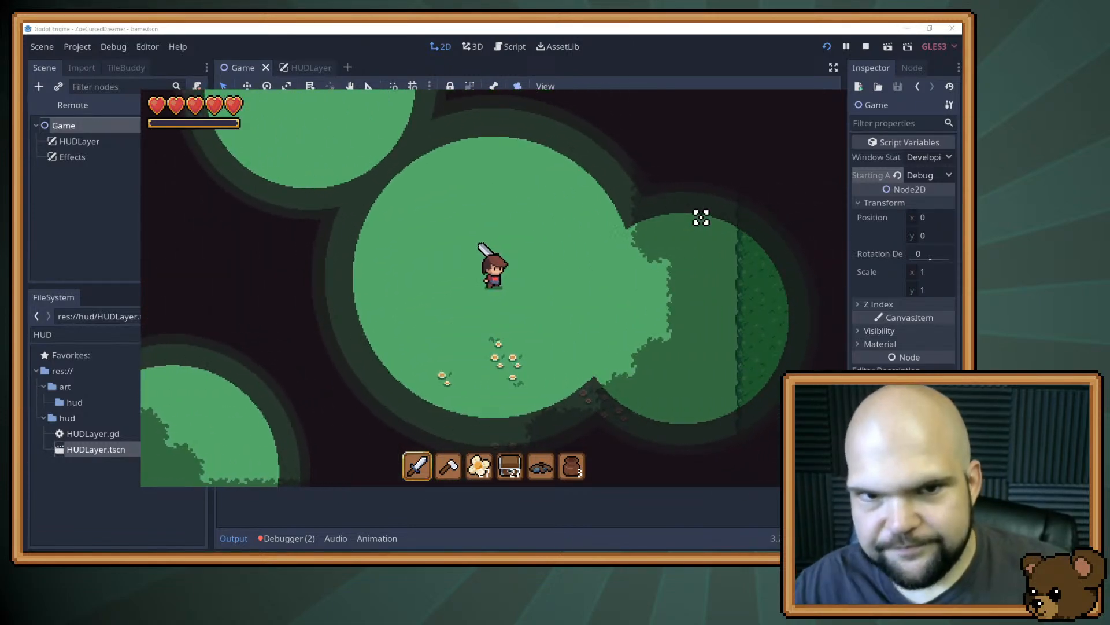
pyautogui.press('w')
pyautogui.press('w')
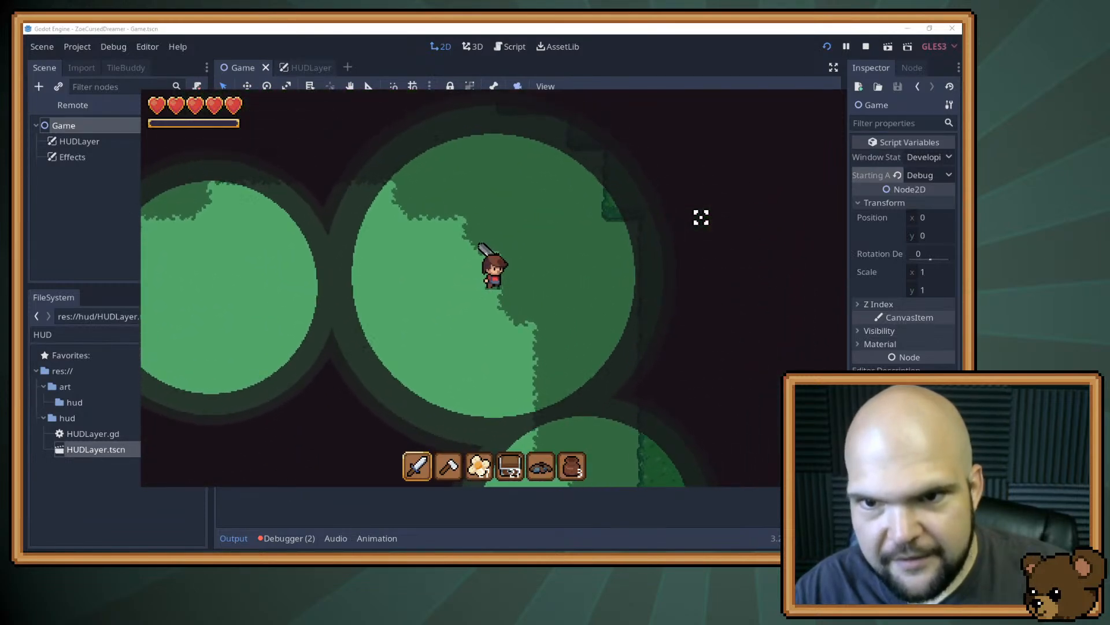
pyautogui.press('a')
pyautogui.press('s')
pyautogui.press('w')
pyautogui.press('a')
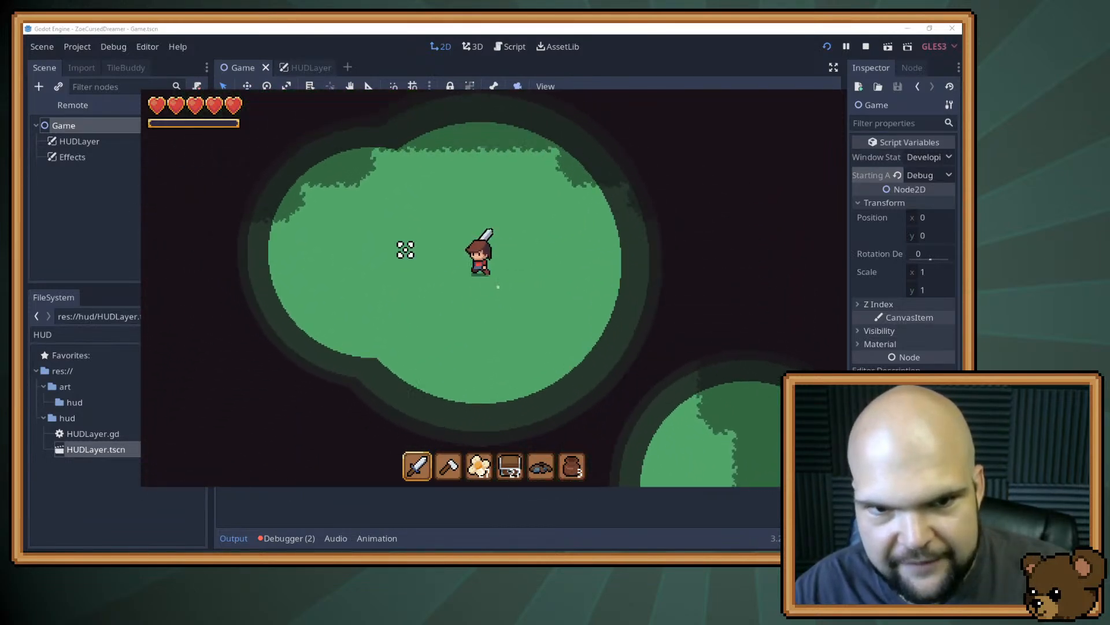
pyautogui.press('s')
pyautogui.press('d')
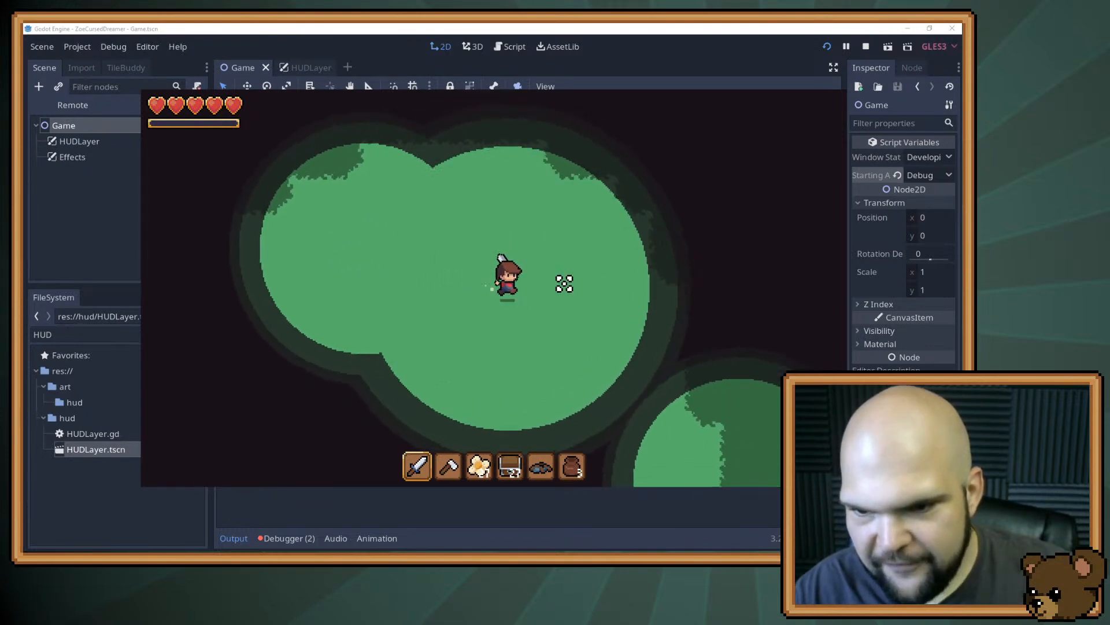
pyautogui.press('s')
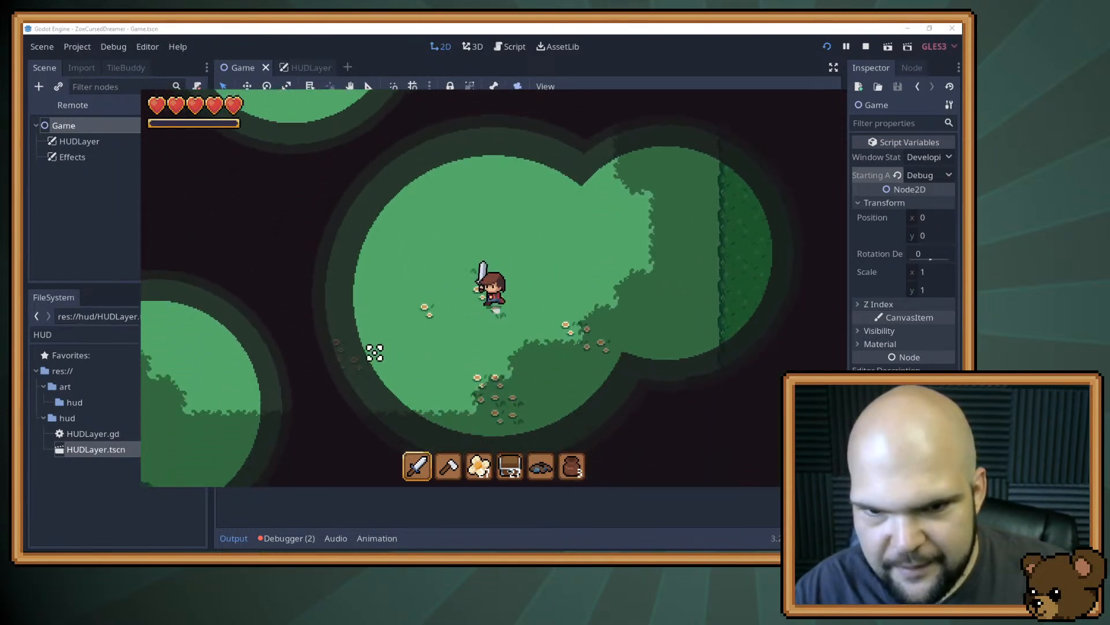
pyautogui.press('a')
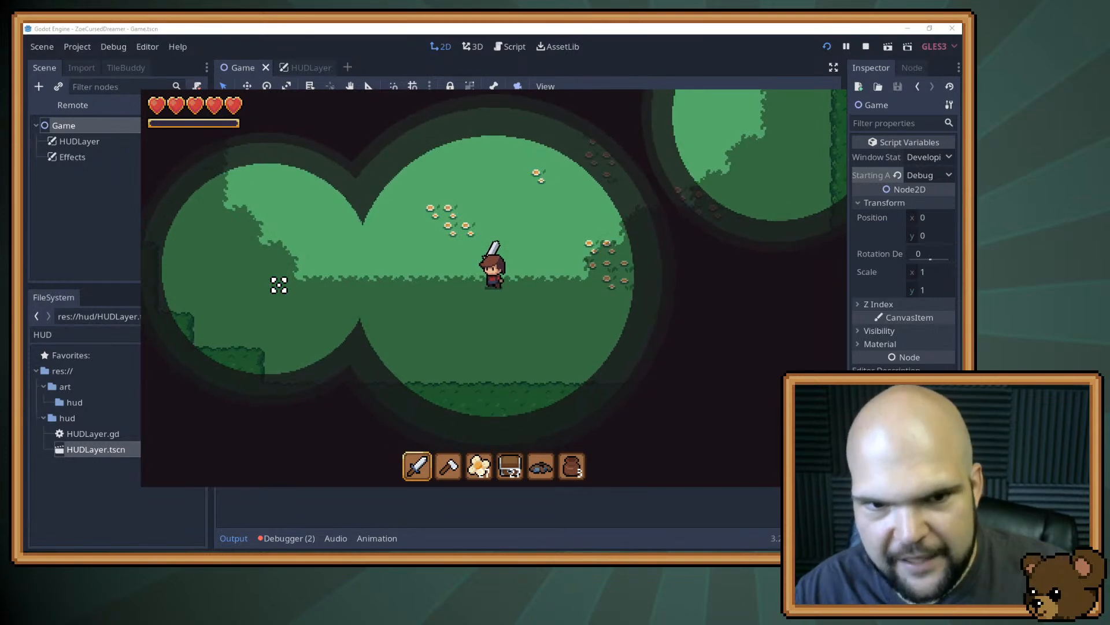
pyautogui.press('w')
pyautogui.press('a')
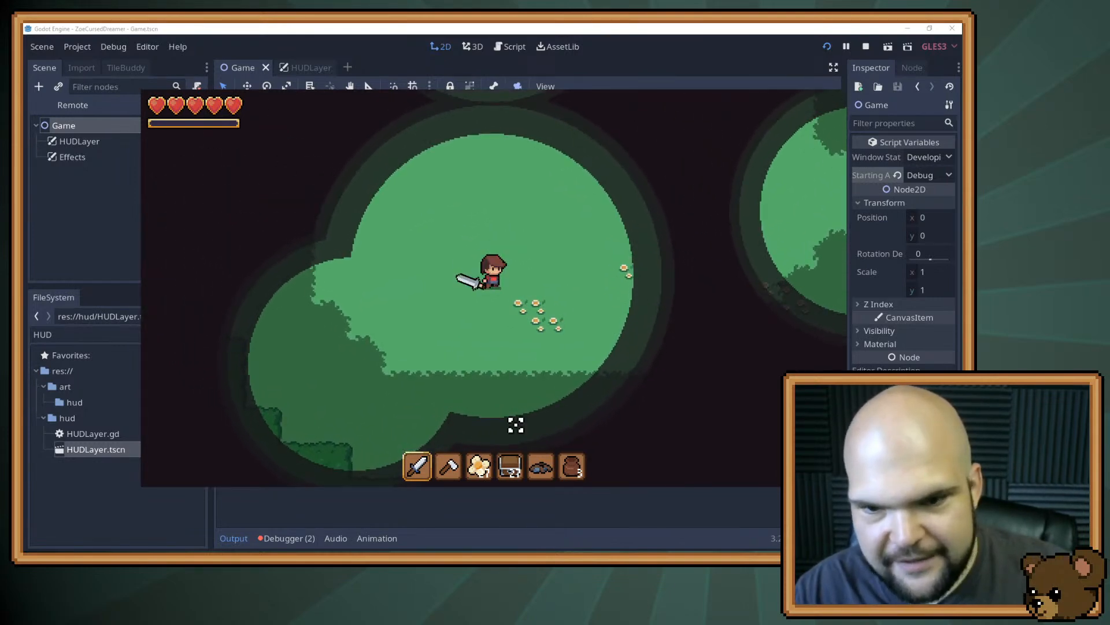
pyautogui.press('w')
pyautogui.press('a')
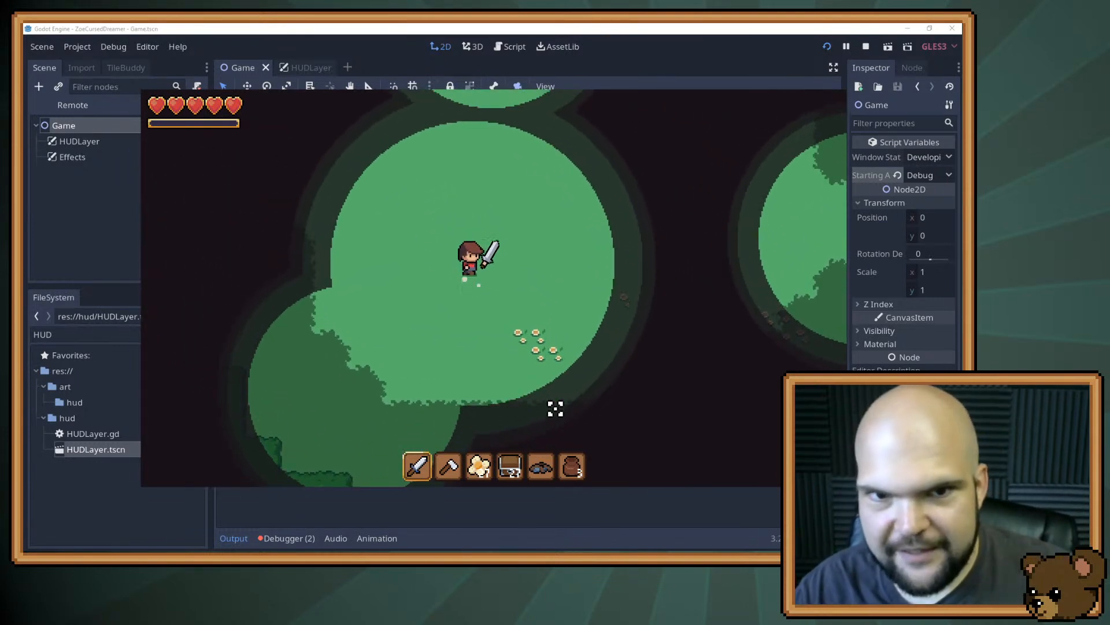
pyautogui.press('w')
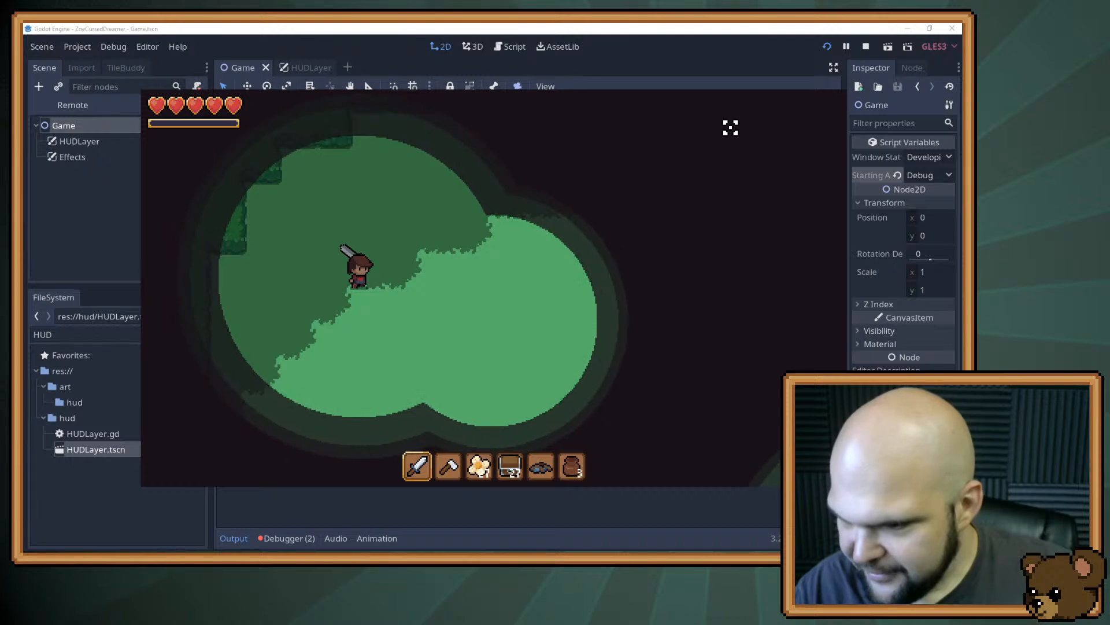
# Move the character south and east through the Debug area to check the overlapping lights, and stop the game
pyautogui.press('s')
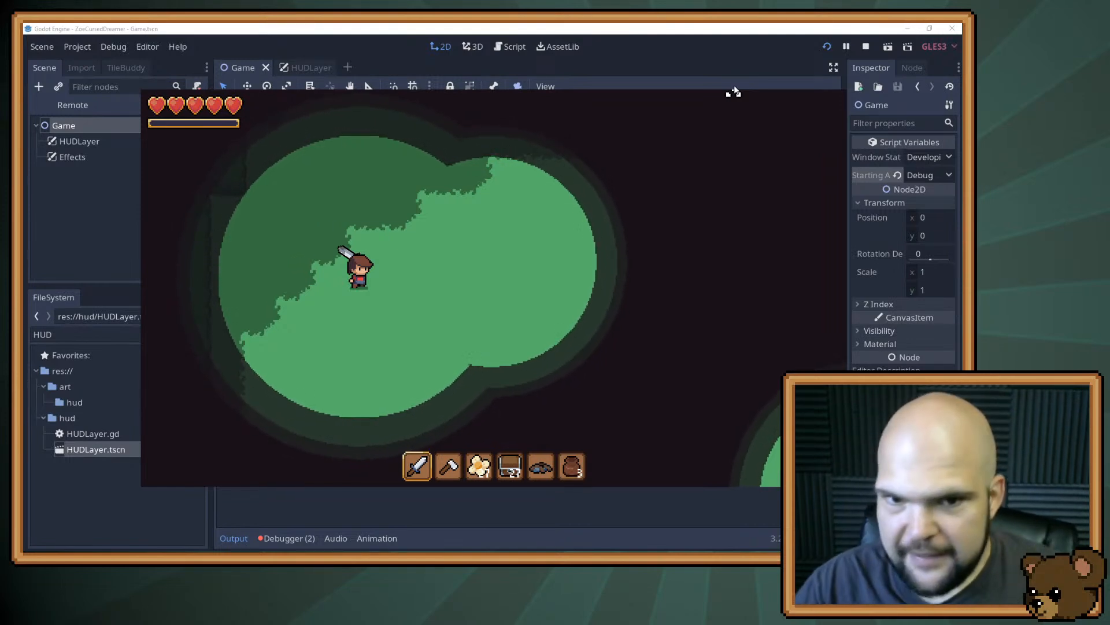
pyautogui.press('Down')
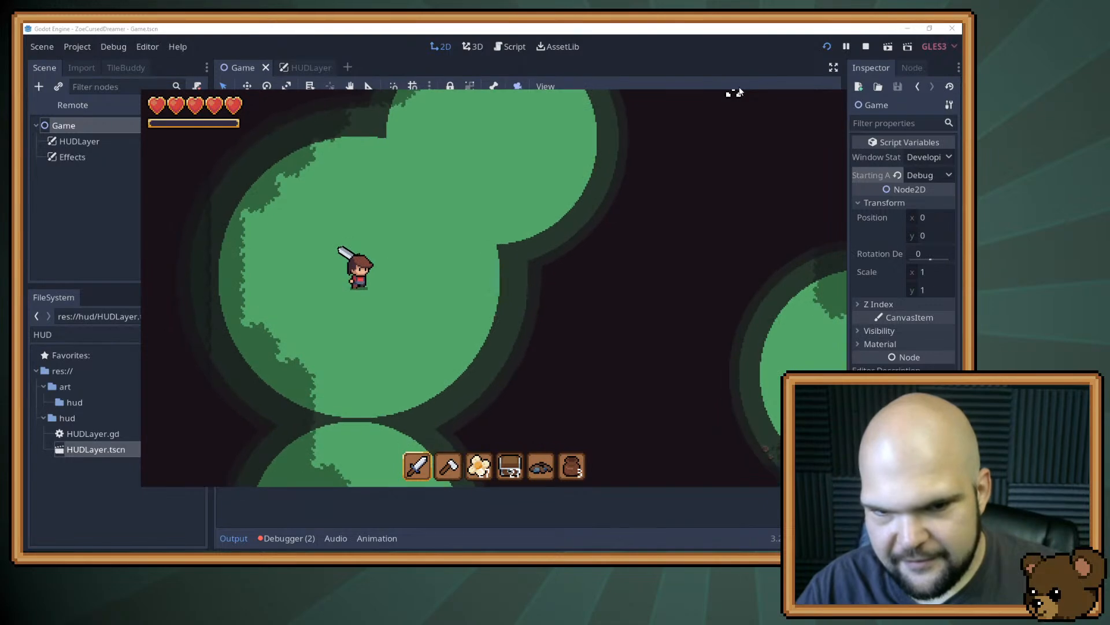
pyautogui.press('Right')
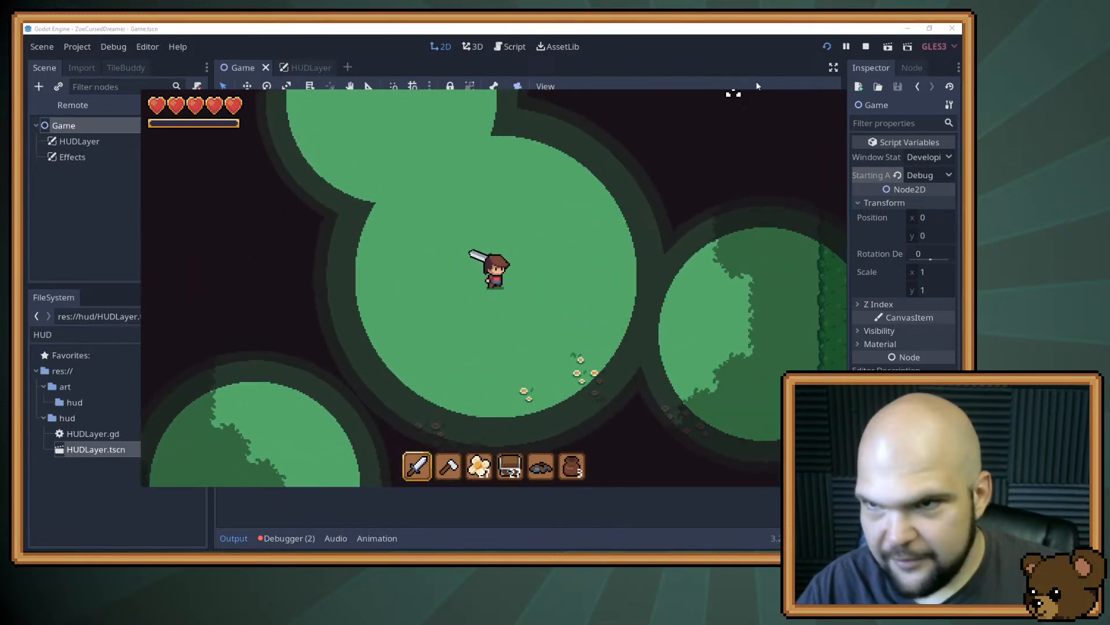
pyautogui.press('F8')
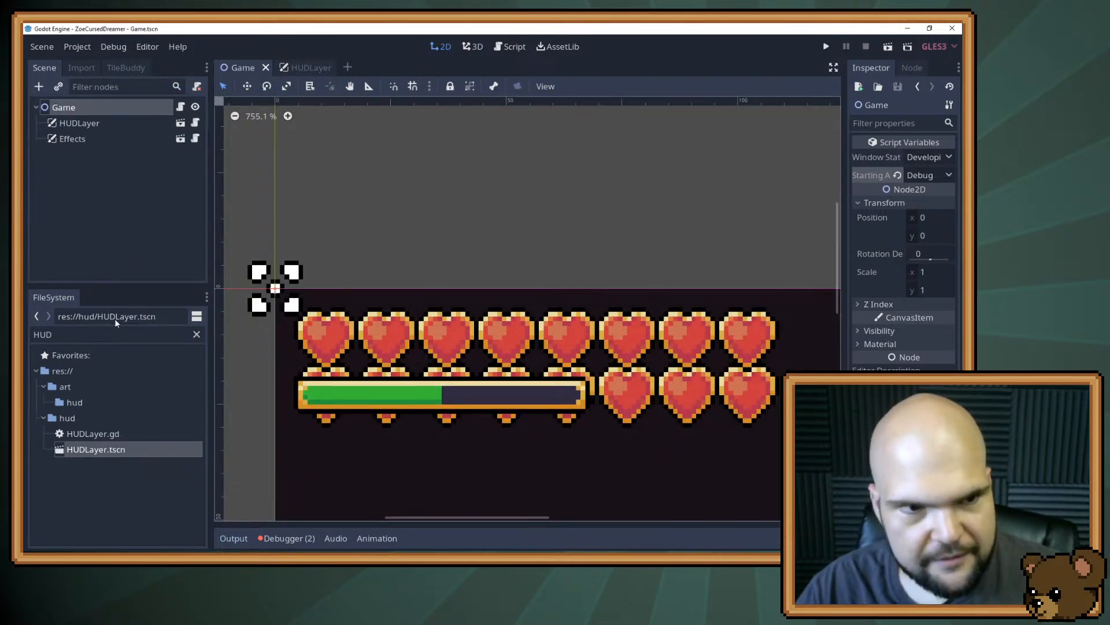
# Search the project files for lighting, open lighting.shader and go to the loop over n_lights
pyautogui.doubleClick(116, 334)
pyautogui.write('lighting')
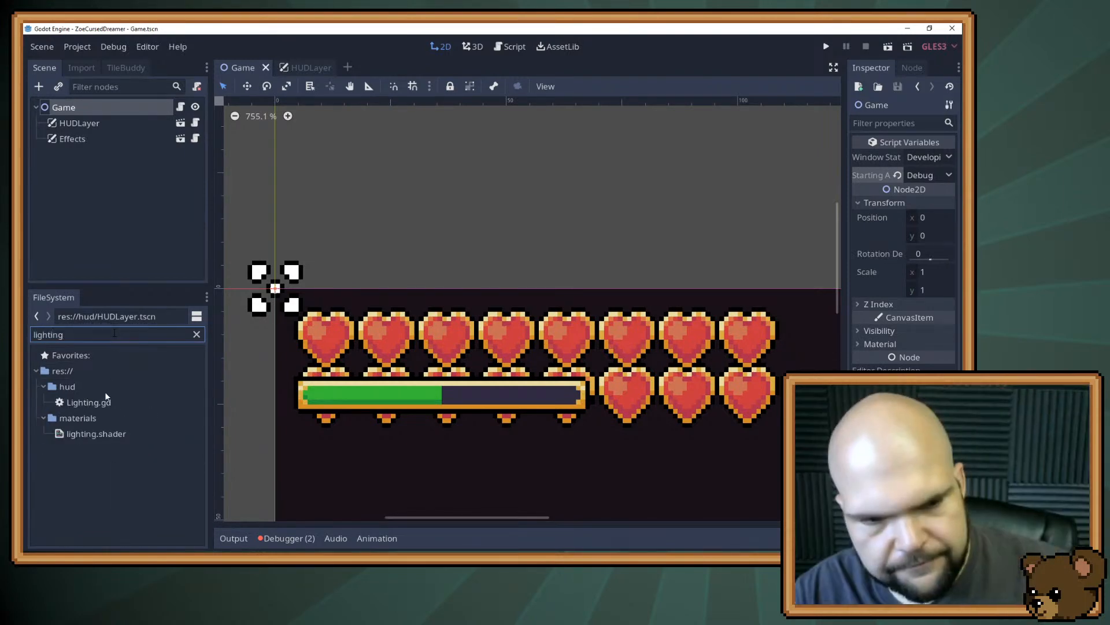
pyautogui.doubleClick(108, 435)
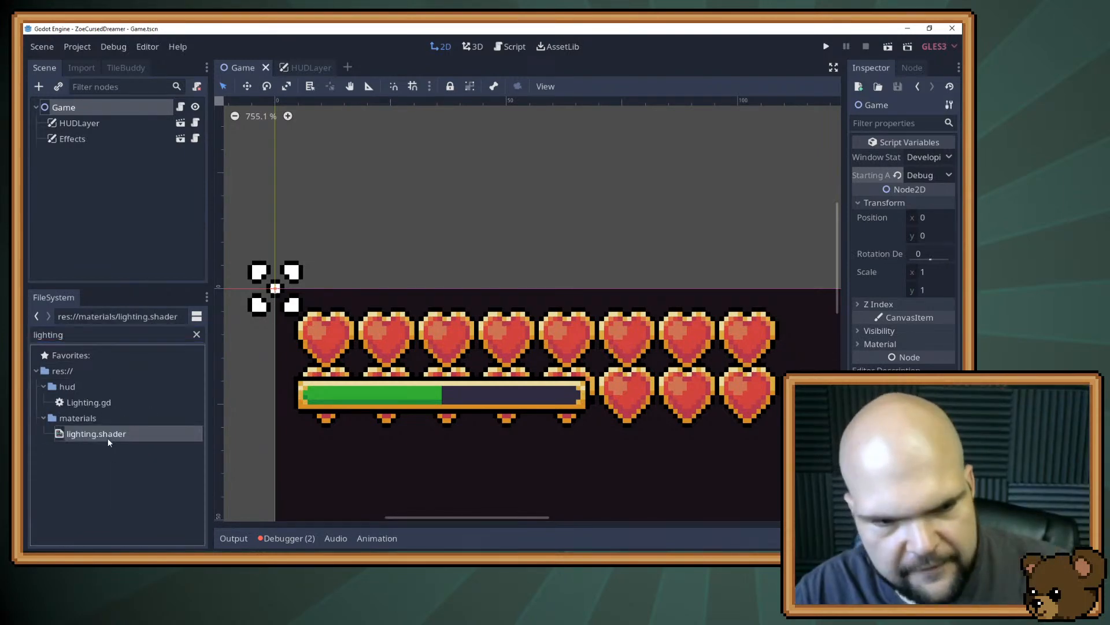
pyautogui.scroll(-6, 521, 439)
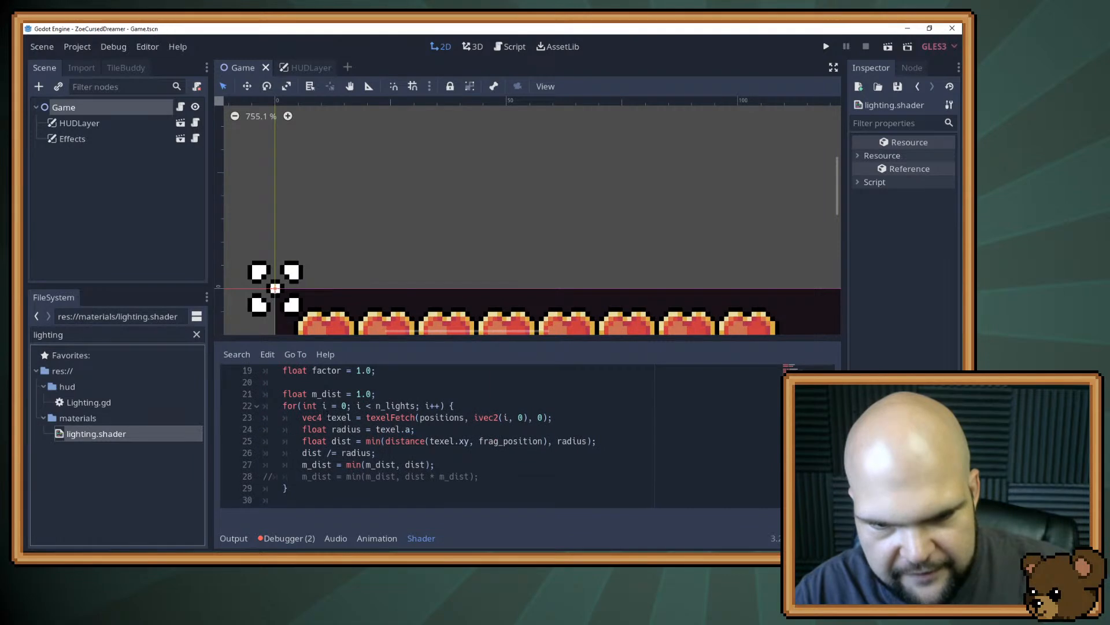
# Uncomment the second m_dist line, min(m_dist, dist * m_dist), in the lighting shader's loop and run the project
pyautogui.click(425, 465)
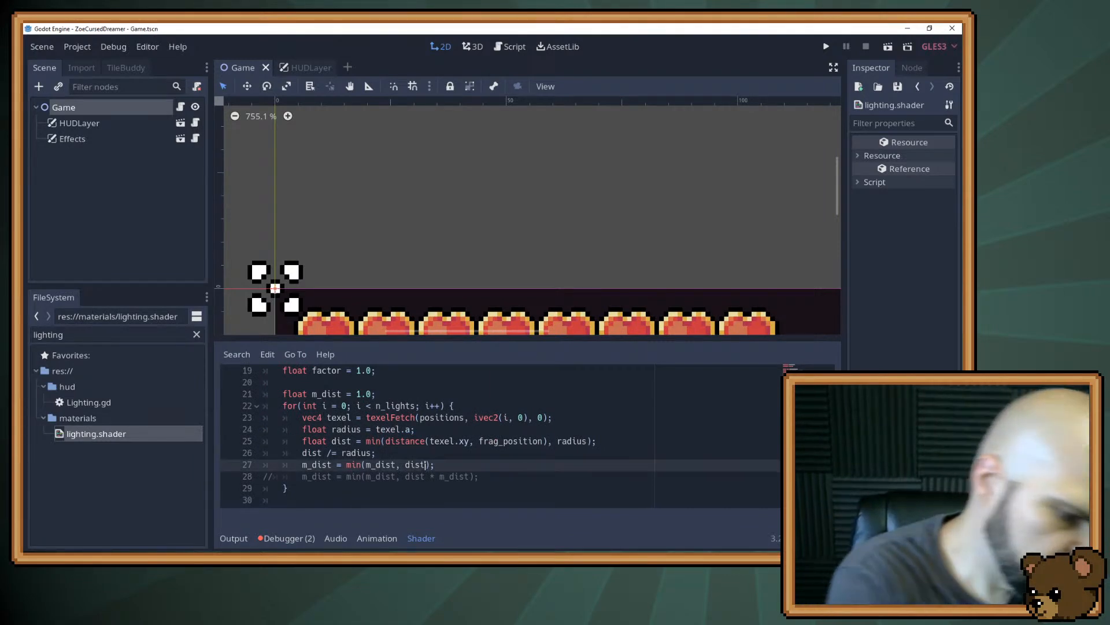
pyautogui.press('Down')
pyautogui.press('F5')
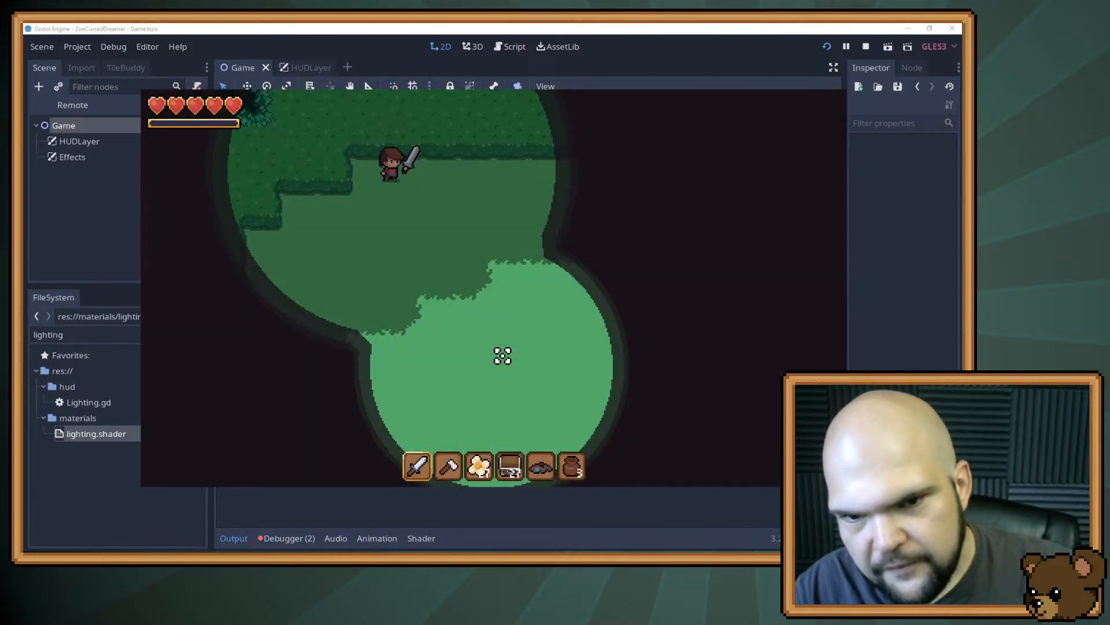
# Walk the character around the Debug area to examine how the multiplied light distances blend between circles, and stop the game
pyautogui.press('d')
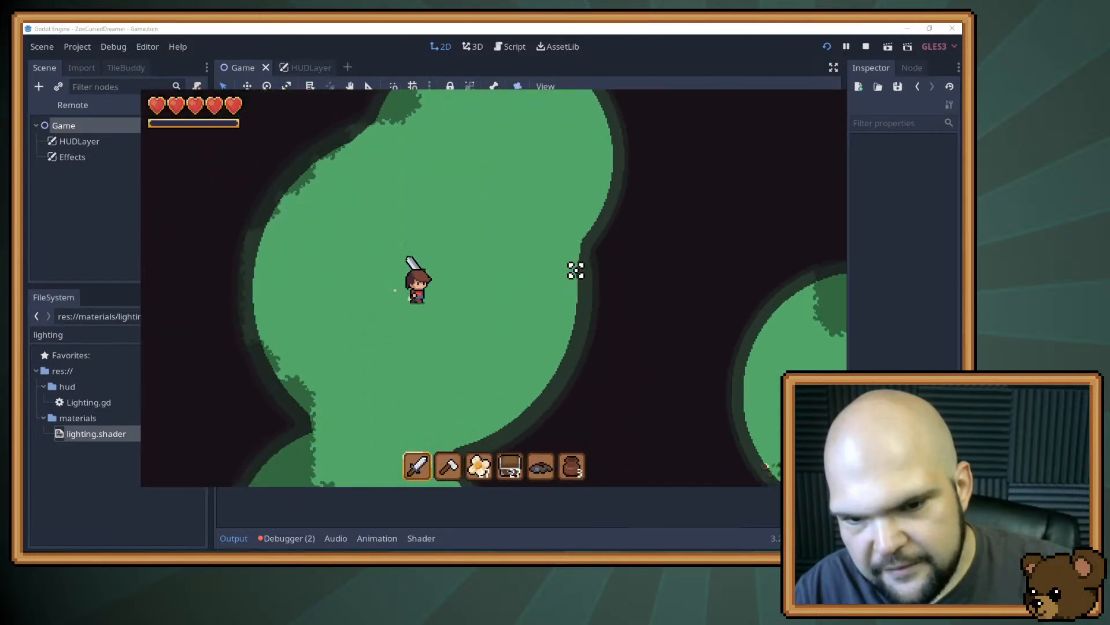
pyautogui.press('d')
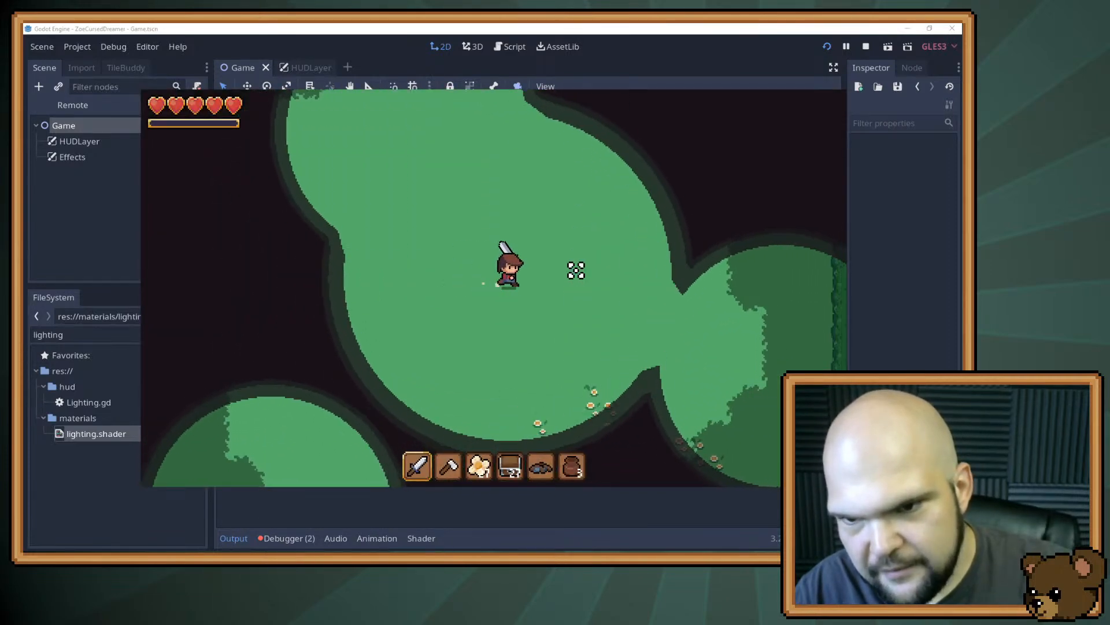
pyautogui.press('a')
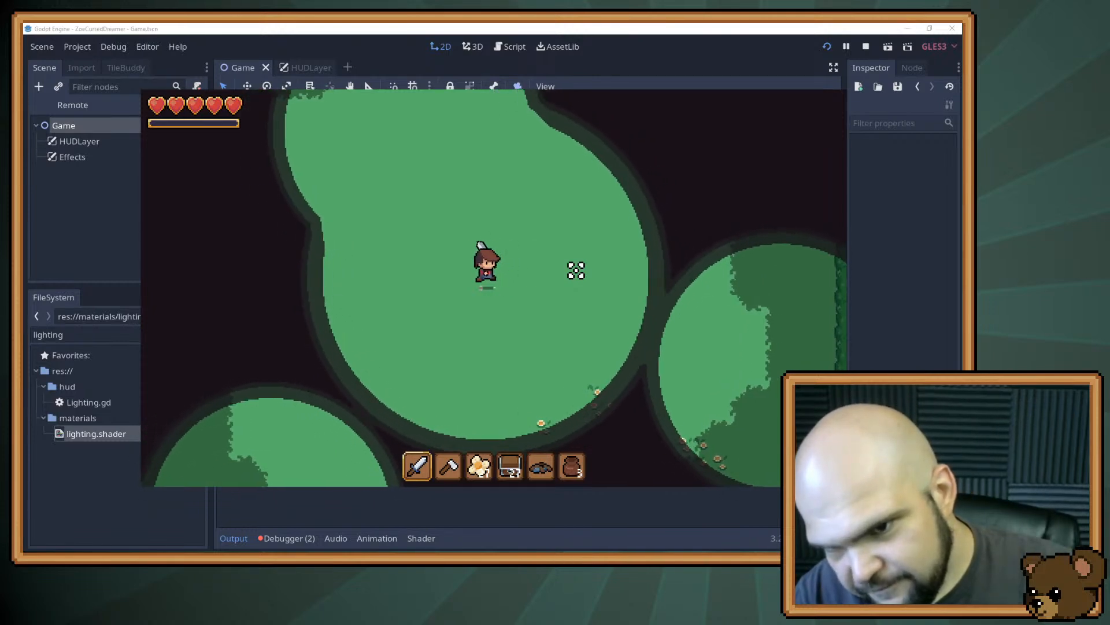
pyautogui.press('d')
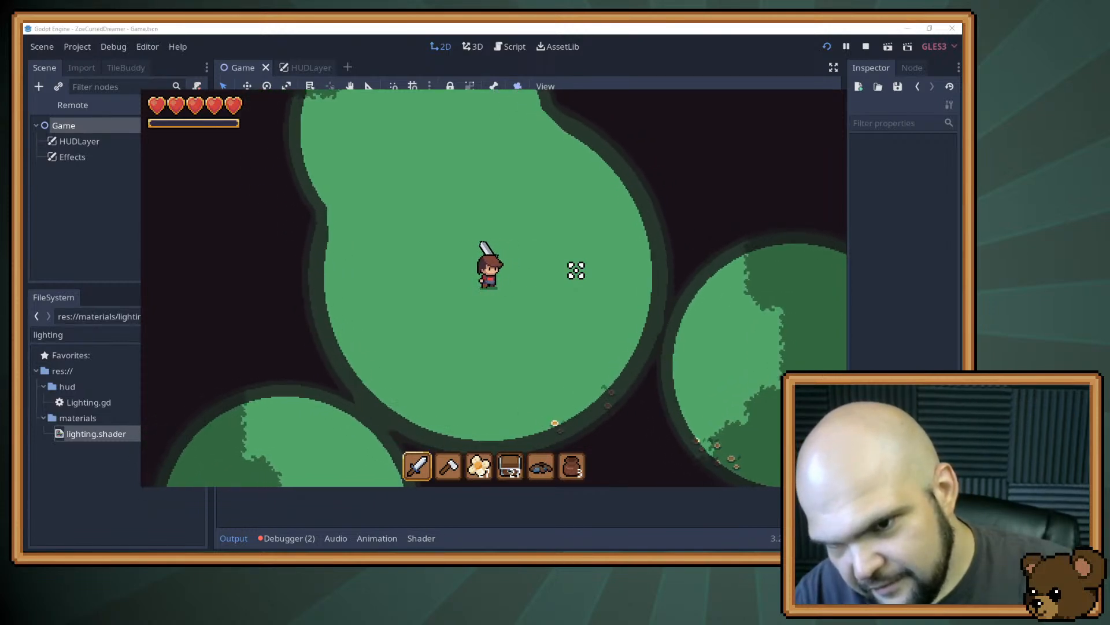
pyautogui.press('d')
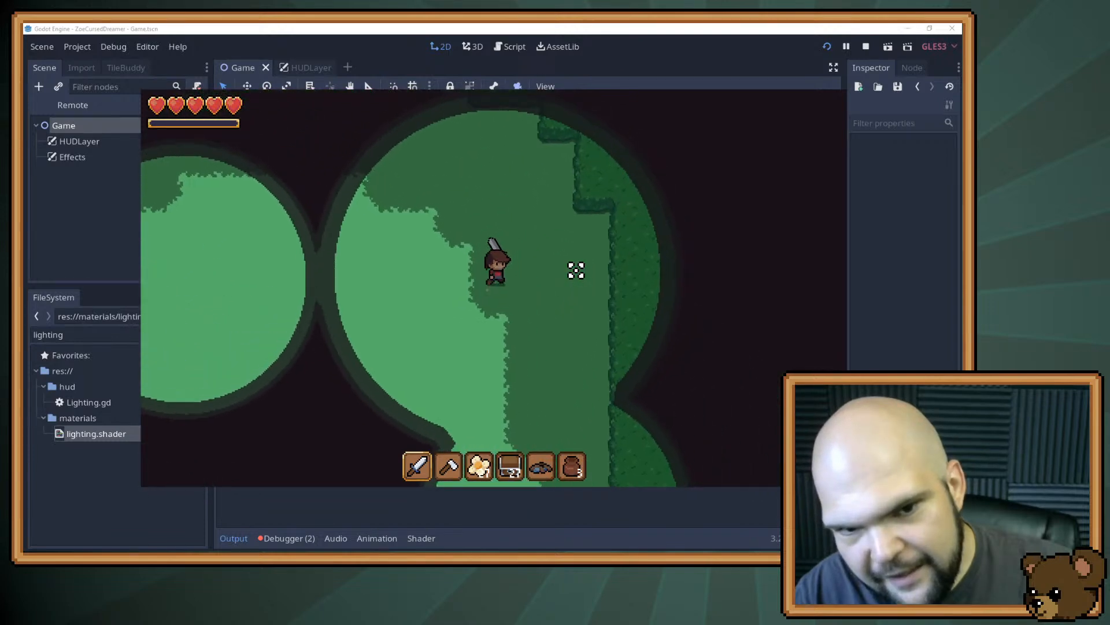
pyautogui.press('s')
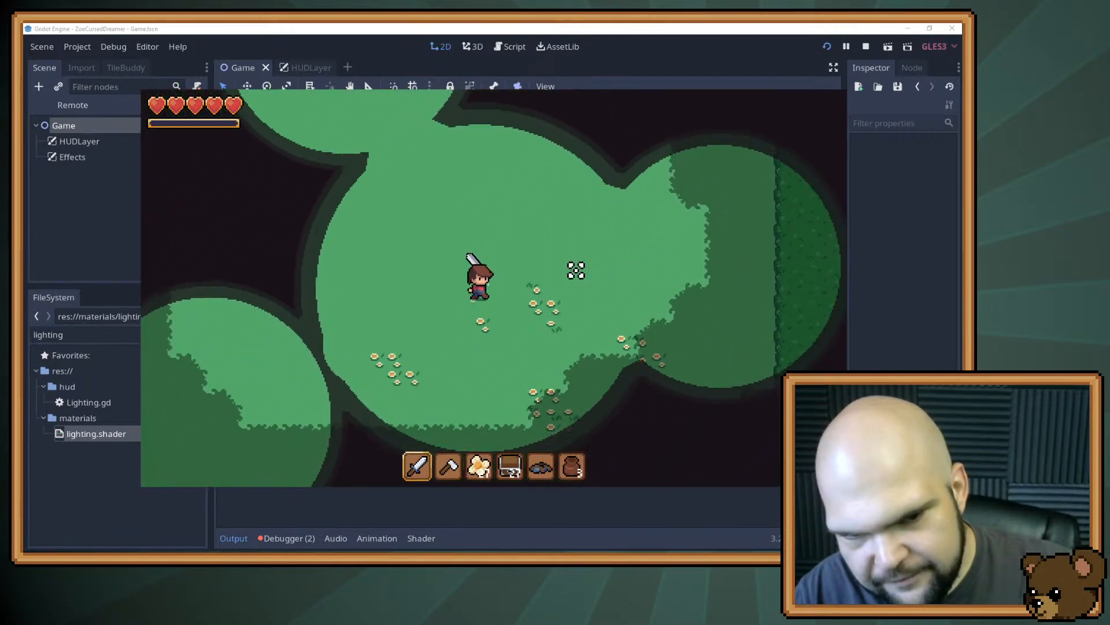
pyautogui.press('a')
pyautogui.press('w')
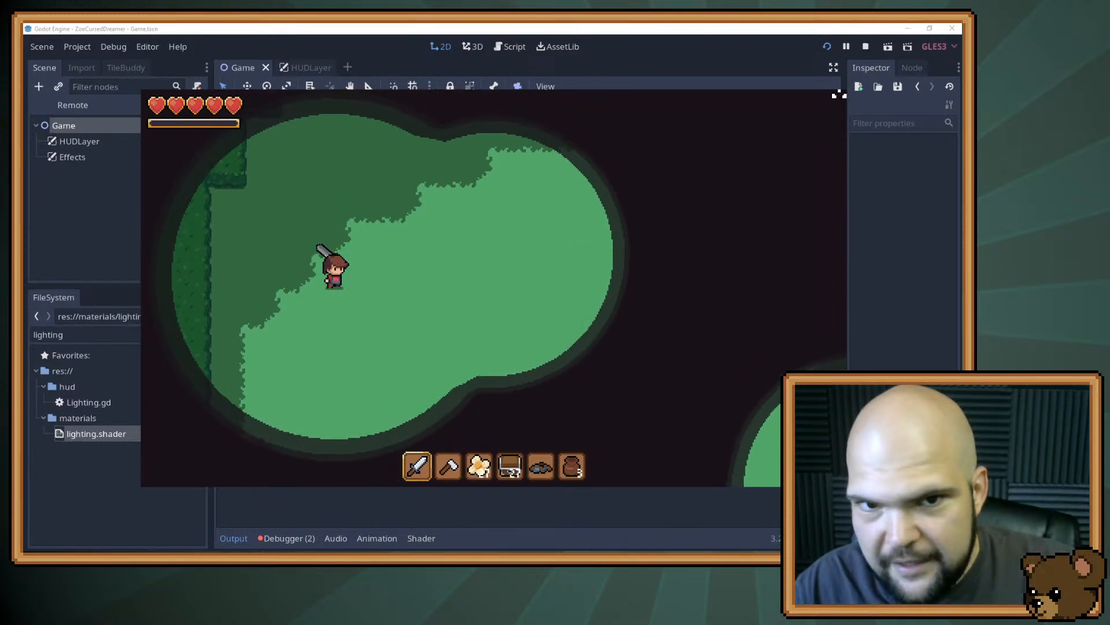
pyautogui.press('F8')
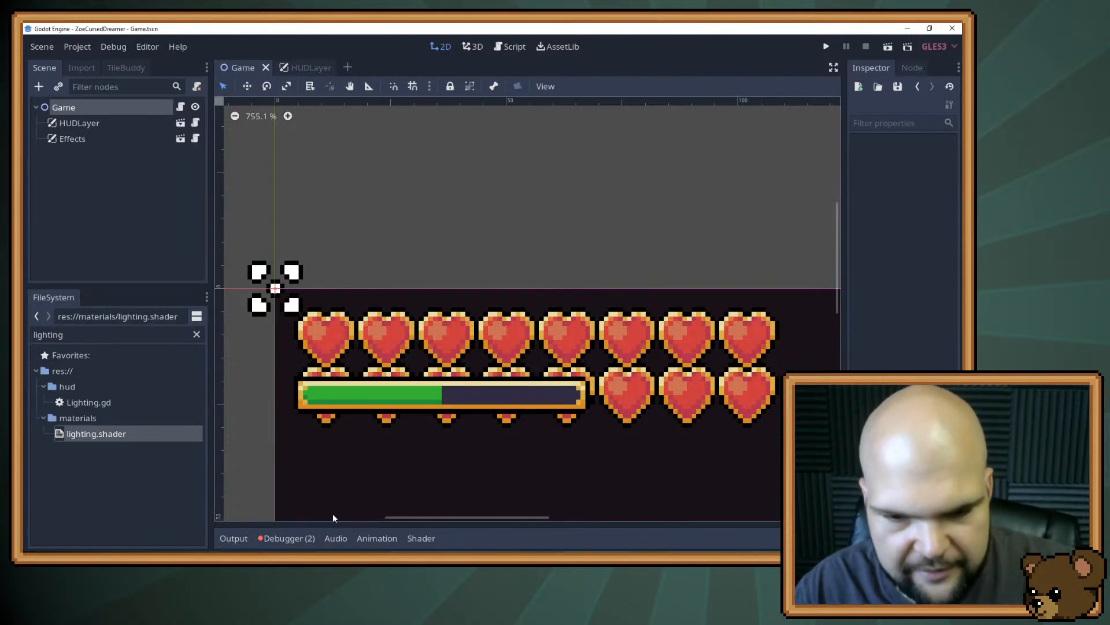
# Reopen the lighting shader code, comment out the min(m_dist, dist * m_dist) line and save
pyautogui.click(418, 540)
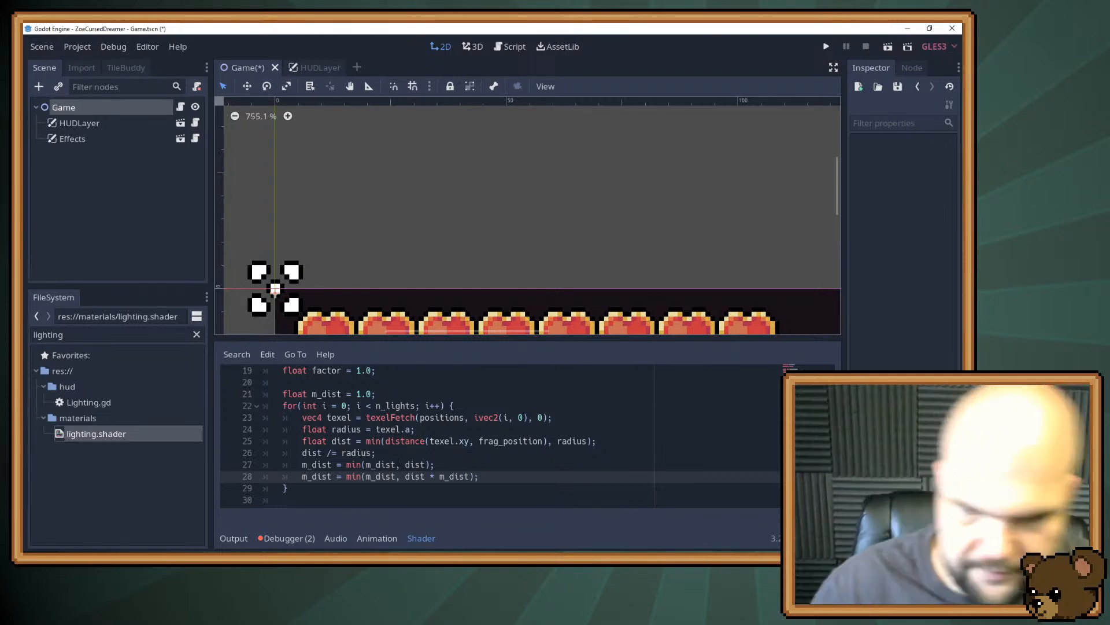
pyautogui.hotkey('ctrl', 'k')
pyautogui.hotkey('ctrl', 's')
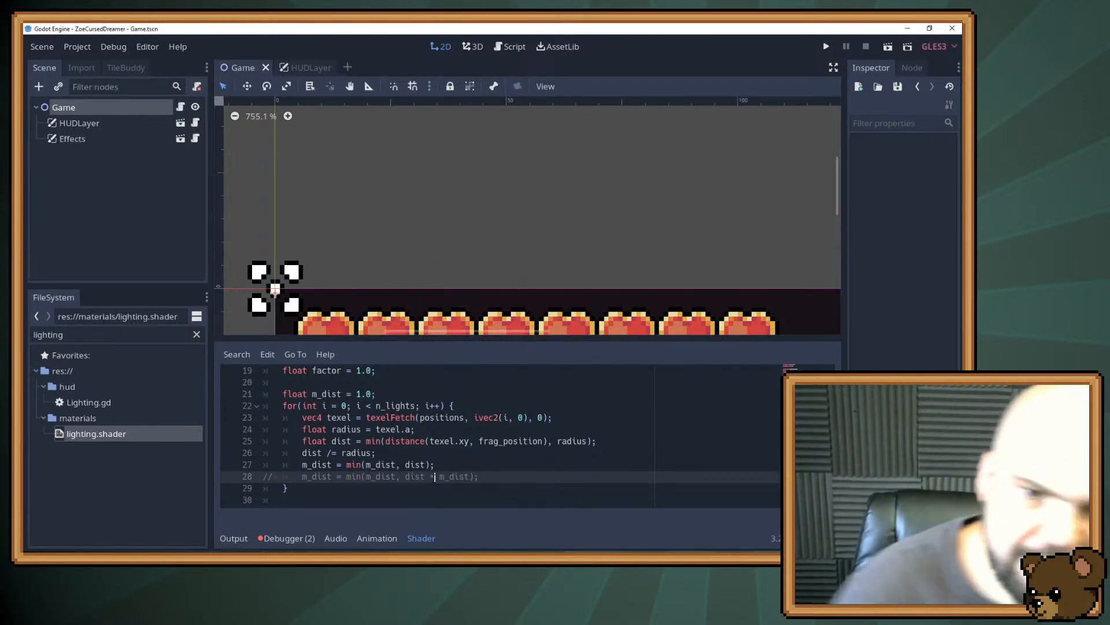
pyautogui.scroll(-5, 383, 454)
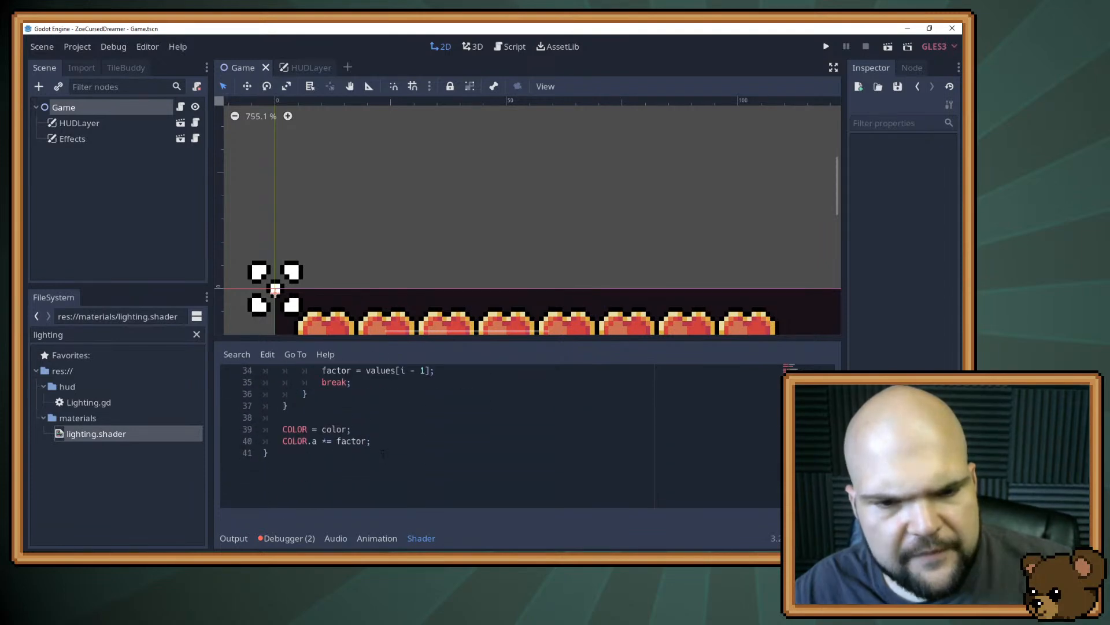
pyautogui.click(910, 27)
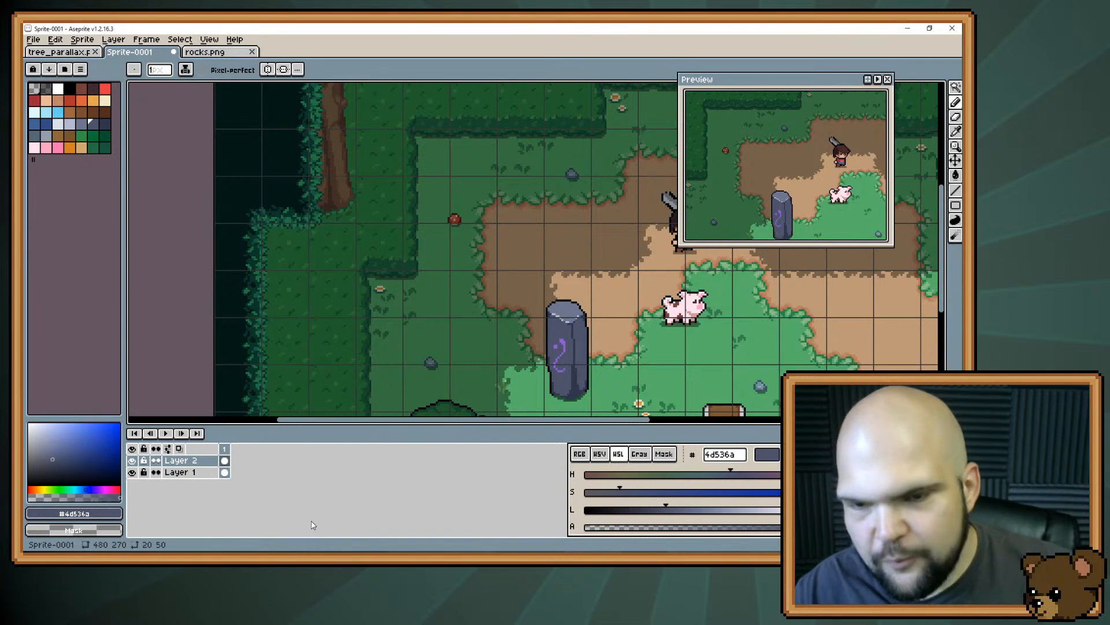
pyautogui.press('alt')
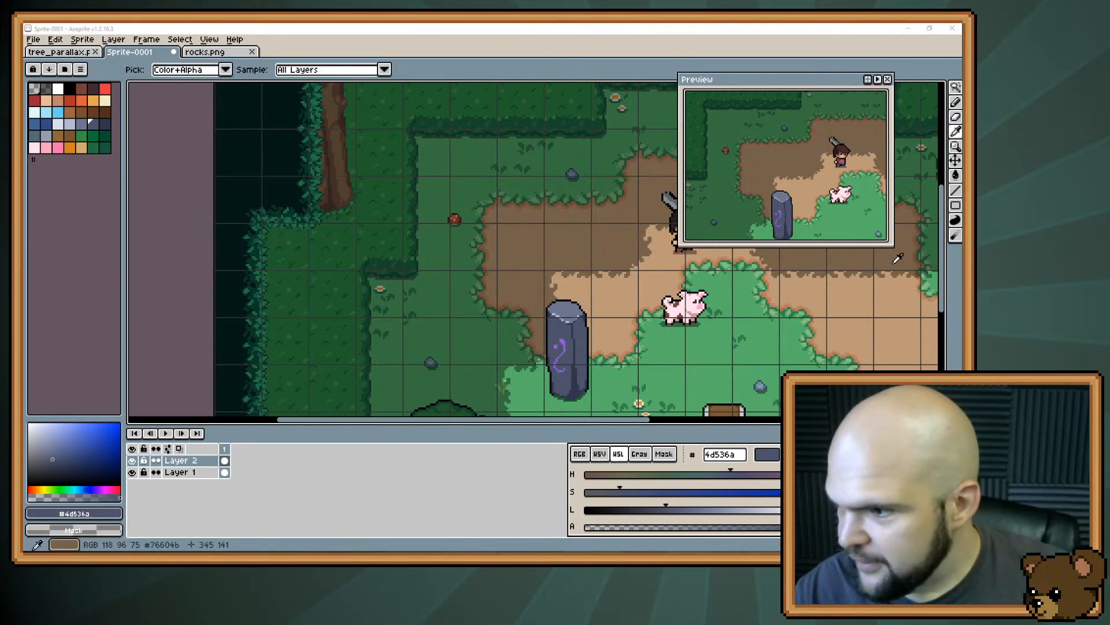
pyautogui.hotkey('alt', 'Tab')
# Run the project and move the character sideways above the nearest fixed light to compare the light circles' merging
pyautogui.click(826, 48)
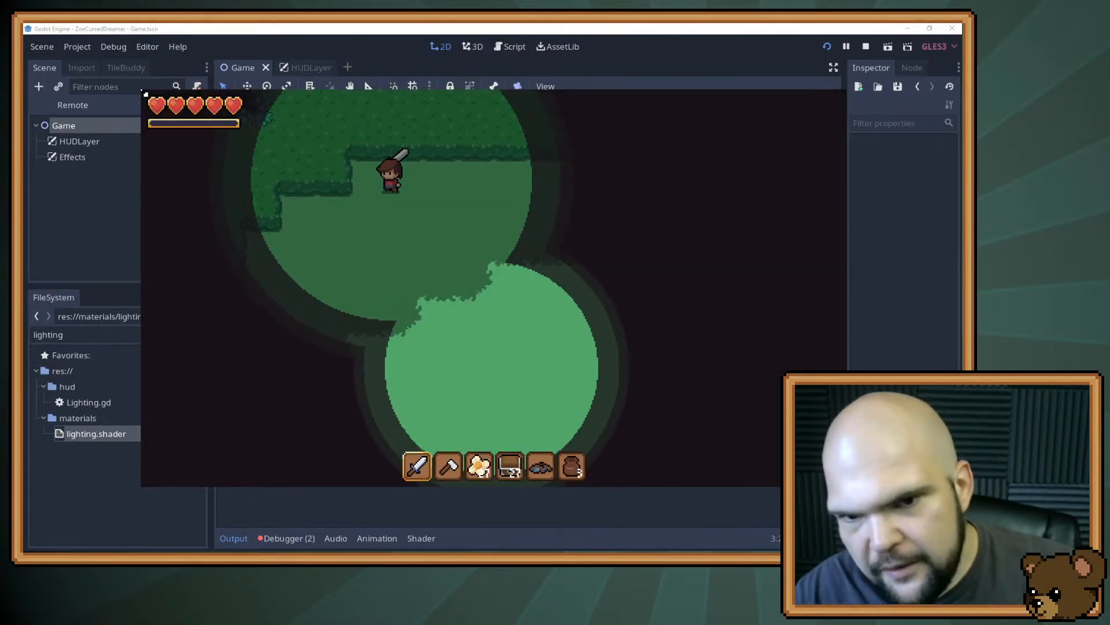
pyautogui.press('a')
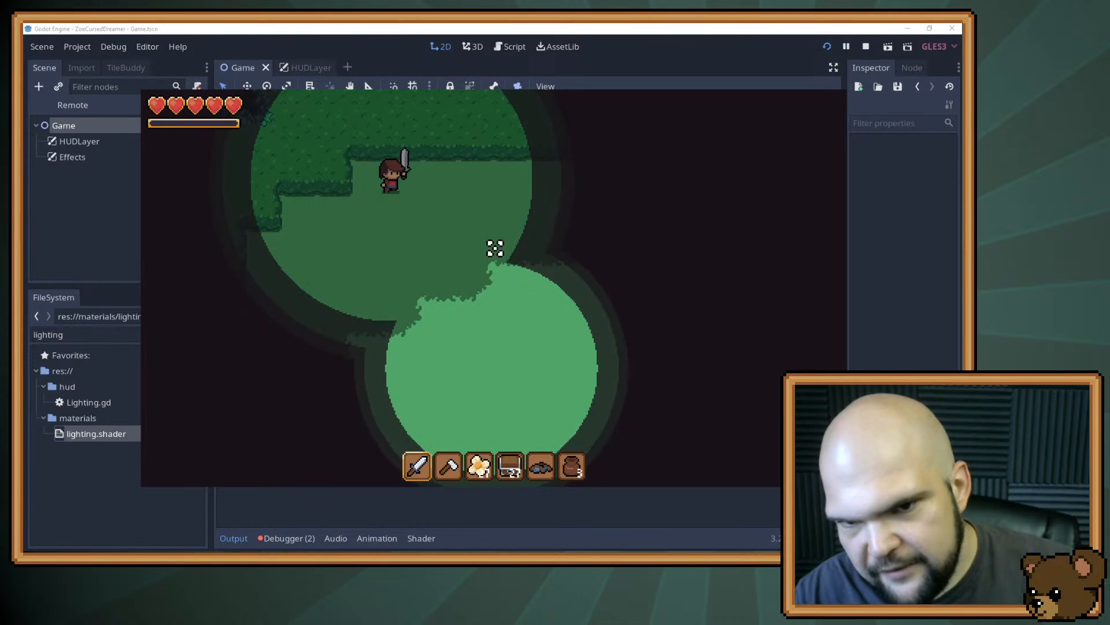
pyautogui.press('d')
pyautogui.press('d')
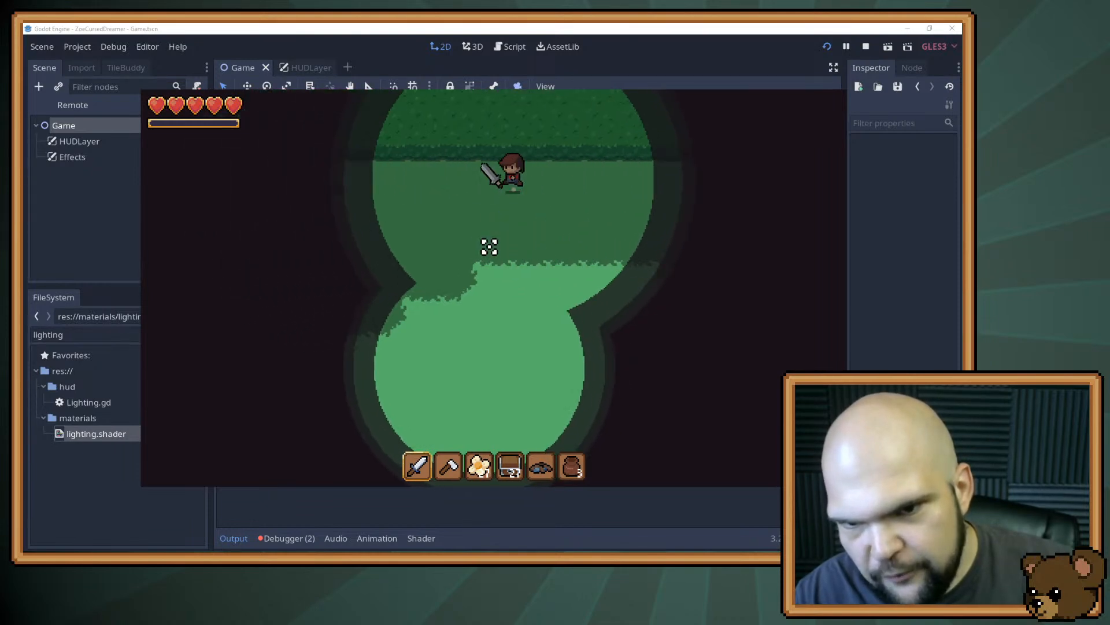
pyautogui.press('a')
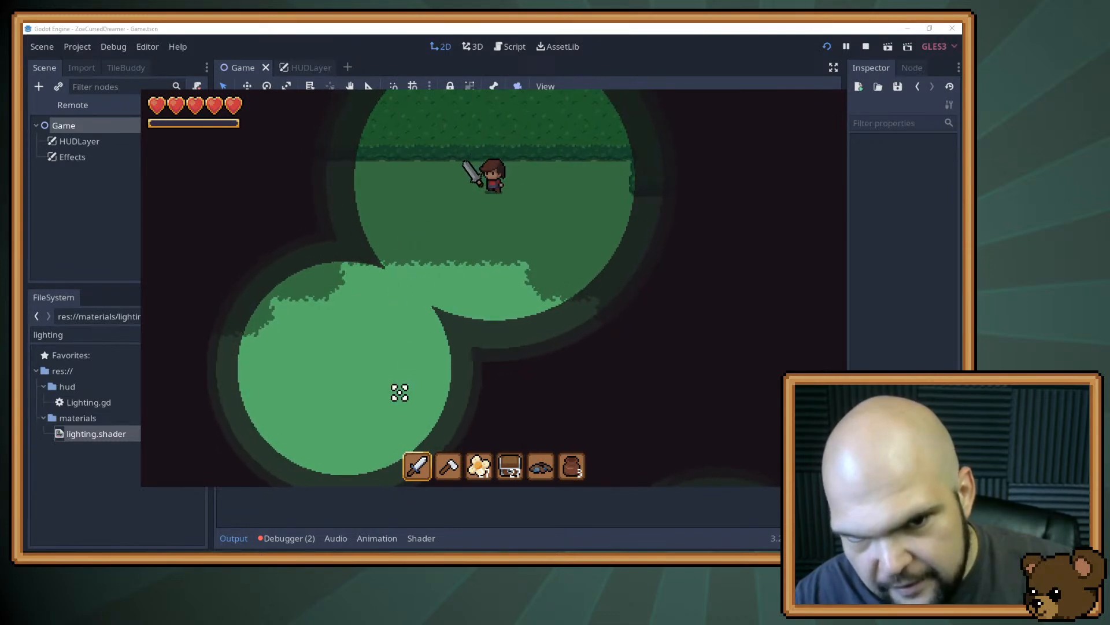
# Move the character southeast between the fixed lights to inspect where their soft outer rings meet, and stop the game
pyautogui.press('s')
pyautogui.press('d')
pyautogui.press('s')
pyautogui.press('d')
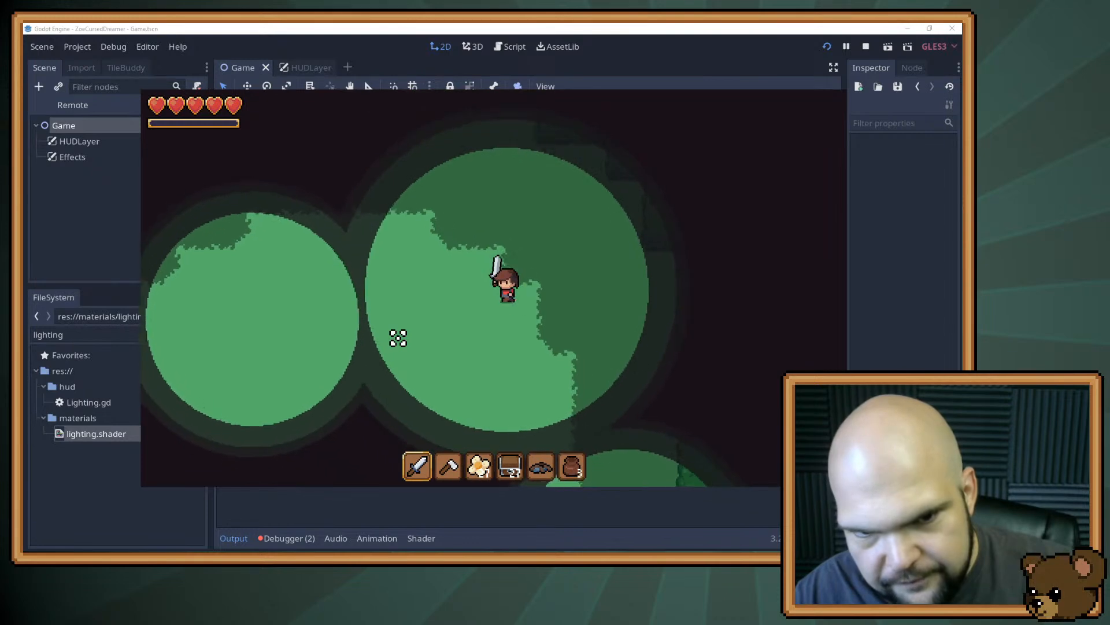
pyautogui.press('s')
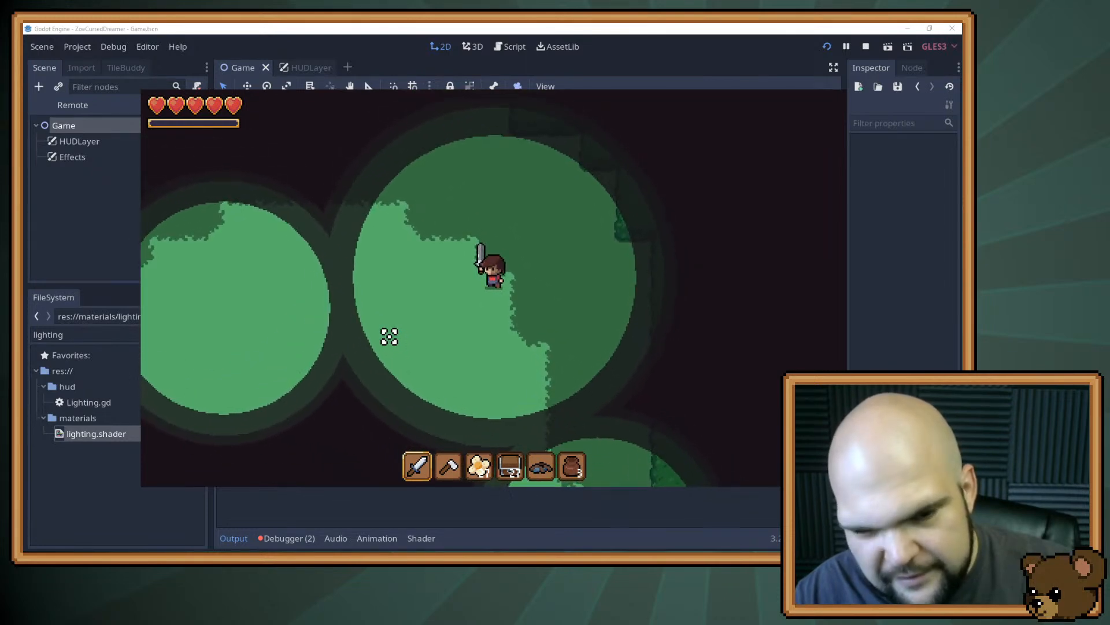
pyautogui.press('s')
pyautogui.press('a')
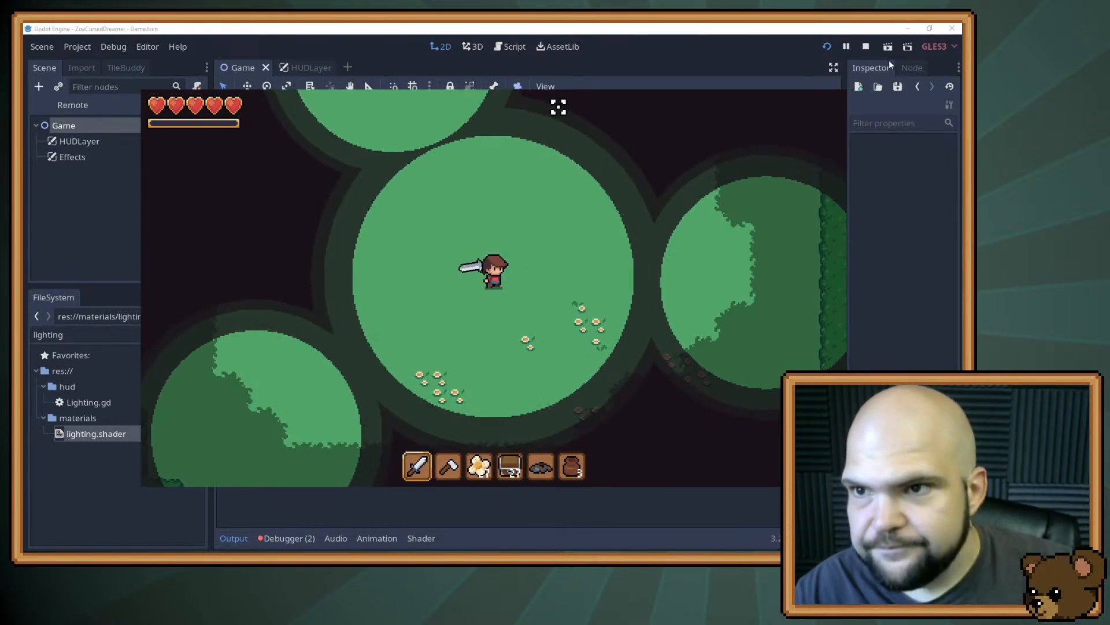
pyautogui.press('F8')
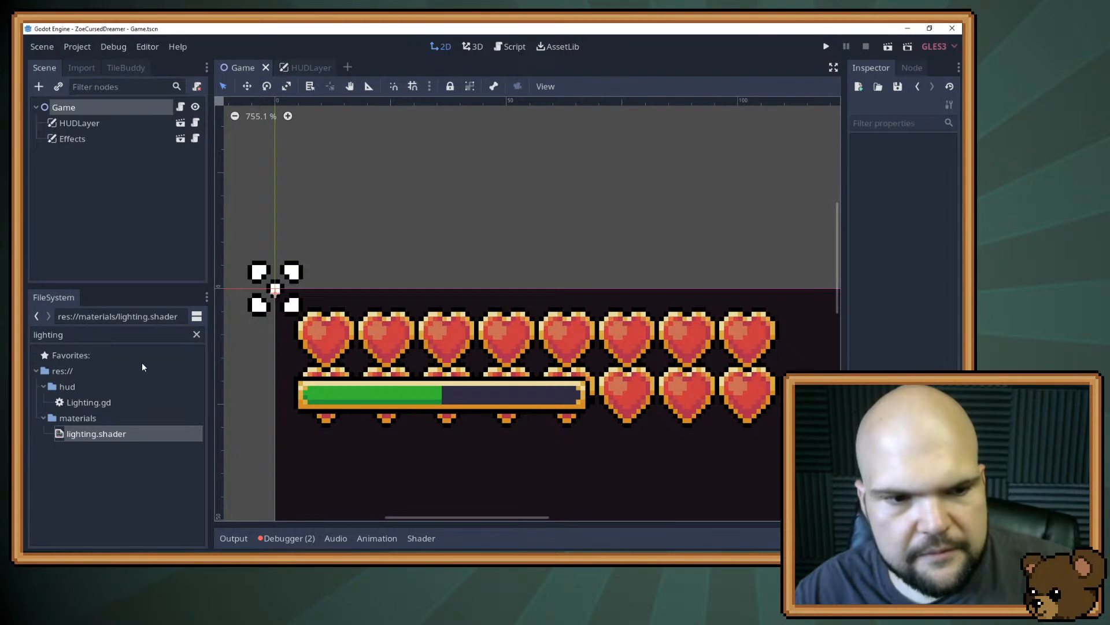
# Search the project files for "Player." and open the Player.tscn scene
pyautogui.doubleClick(132, 333)
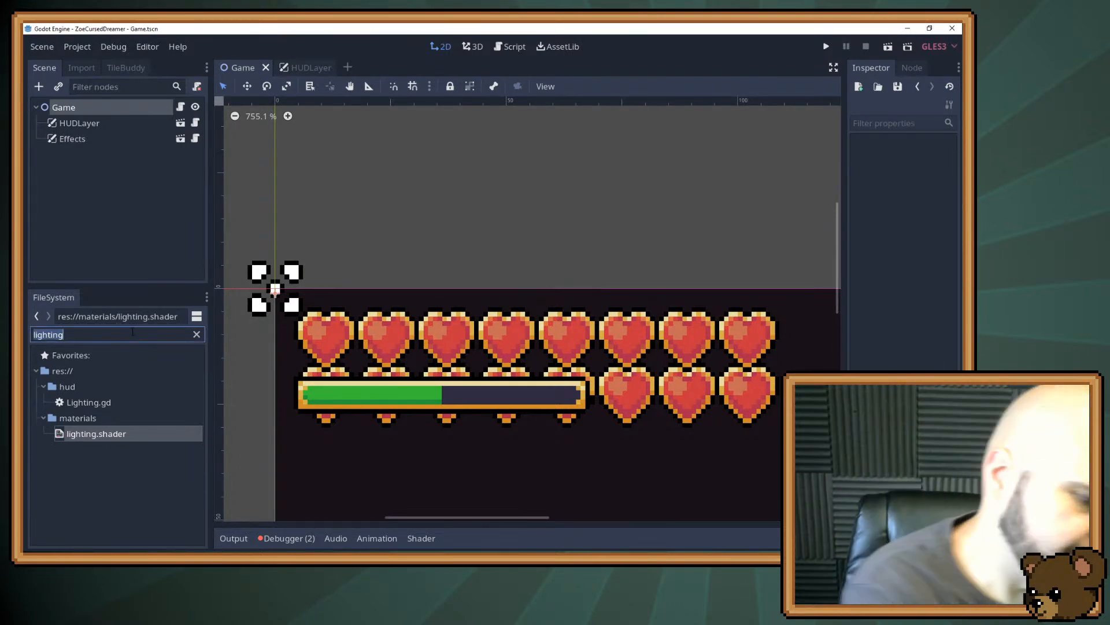
pyautogui.write('Player')
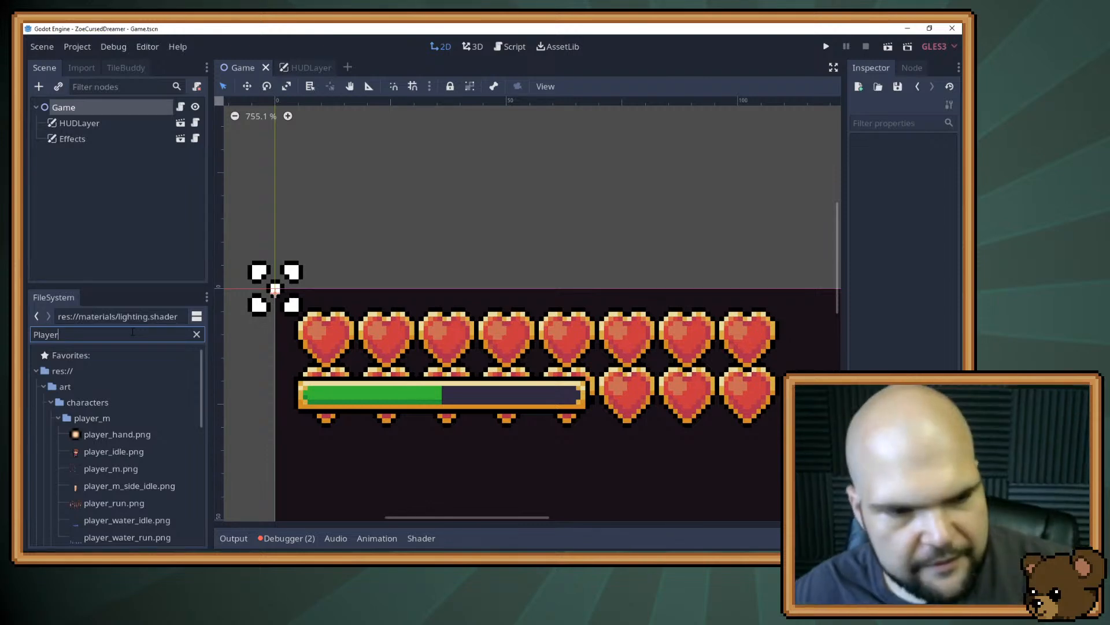
pyautogui.write('.')
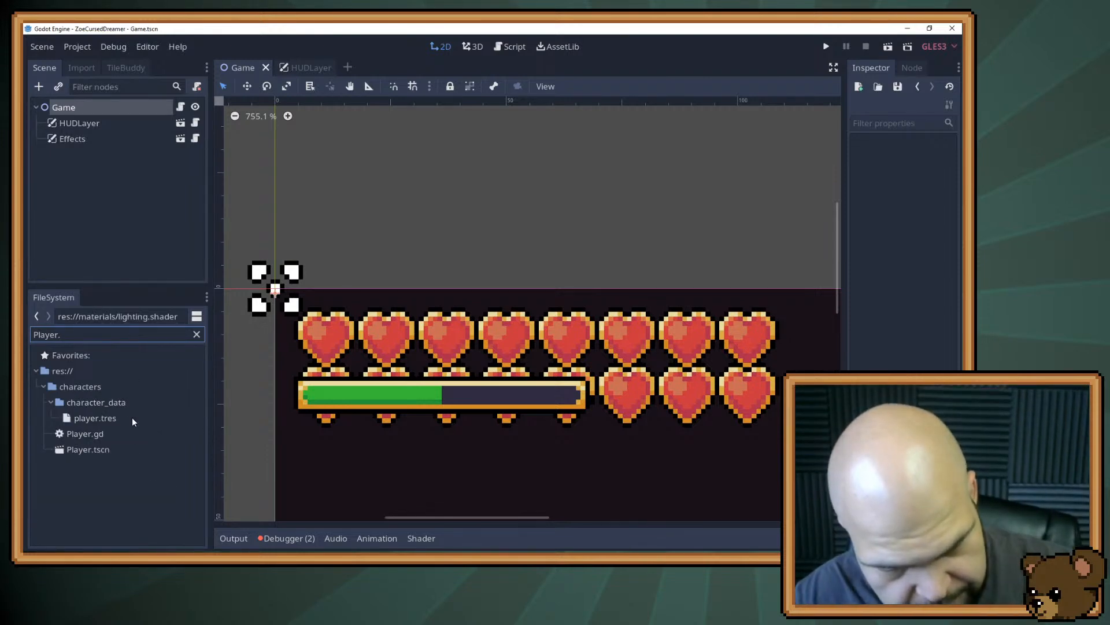
pyautogui.doubleClick(111, 453)
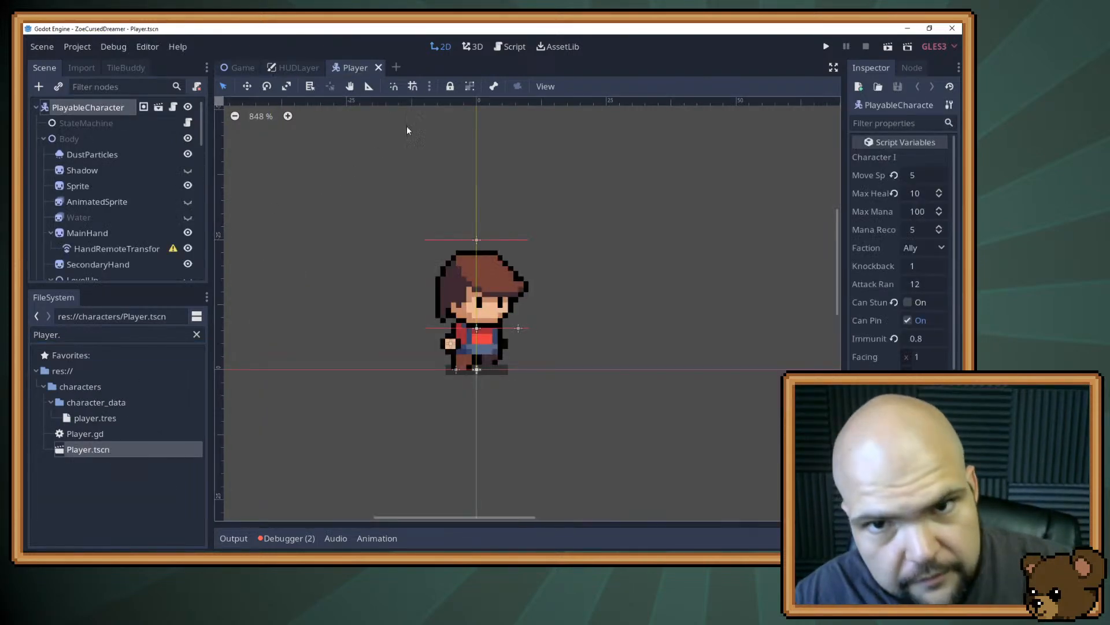
# Open the Player.gd code and go to its _unhandled_input function
pyautogui.click(510, 46)
pyautogui.scroll(10, 521, 290)
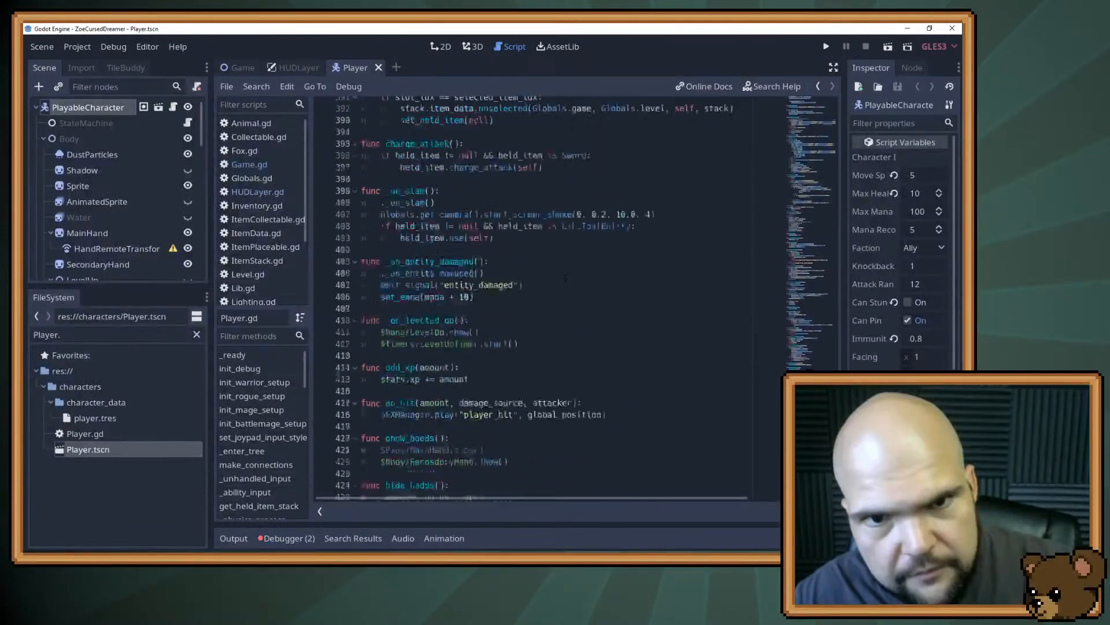
pyautogui.scroll(20, 562, 275)
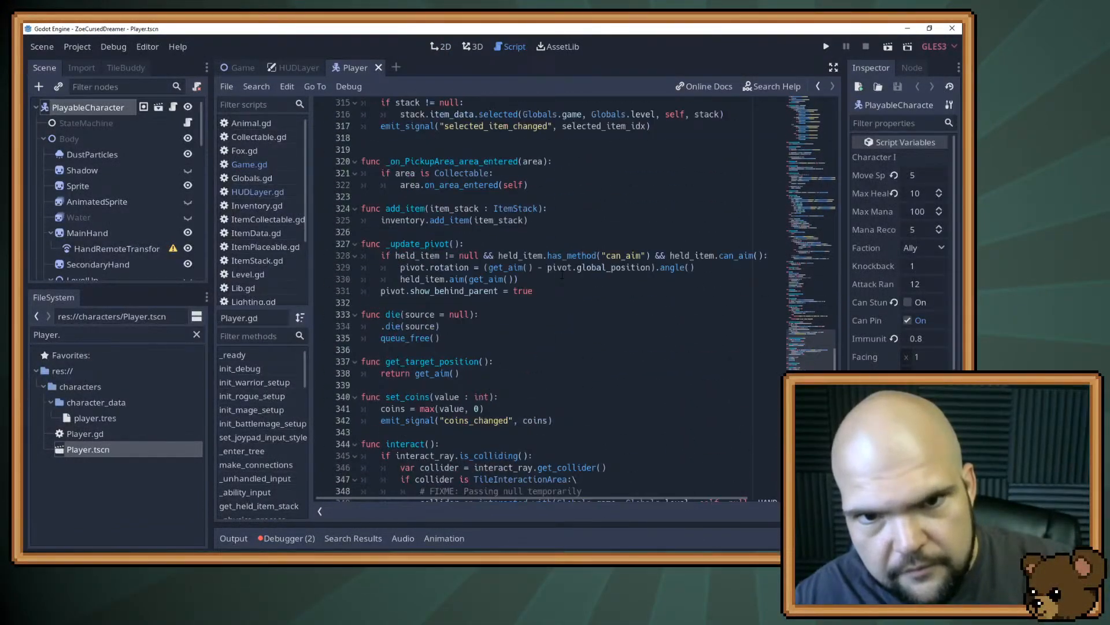
pyautogui.scroll(20, 563, 275)
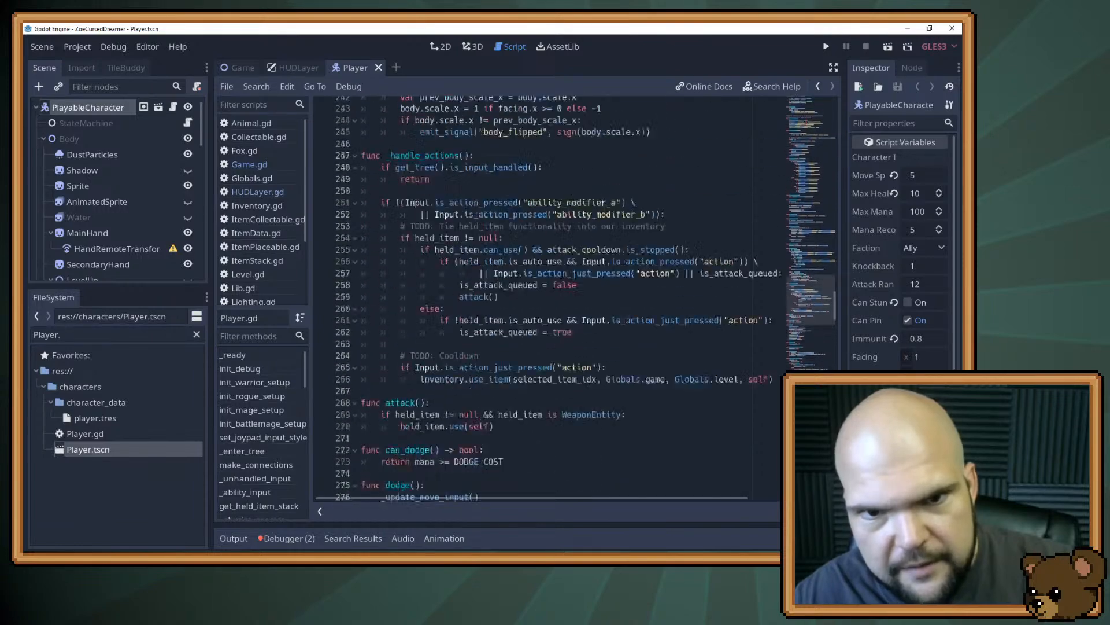
pyautogui.scroll(16, 562, 276)
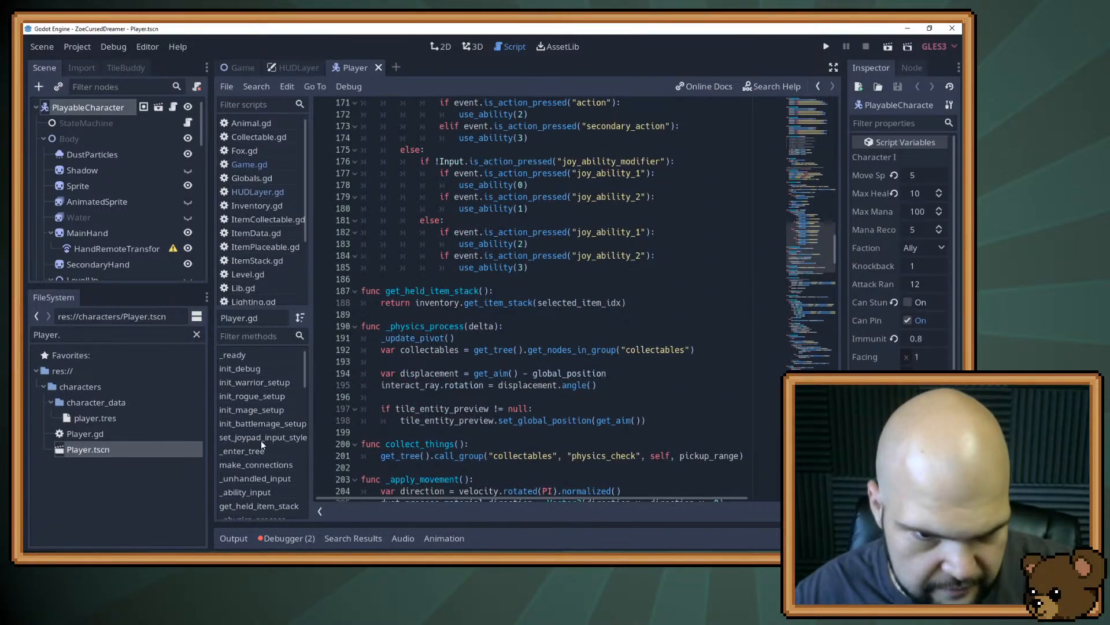
pyautogui.click(255, 479)
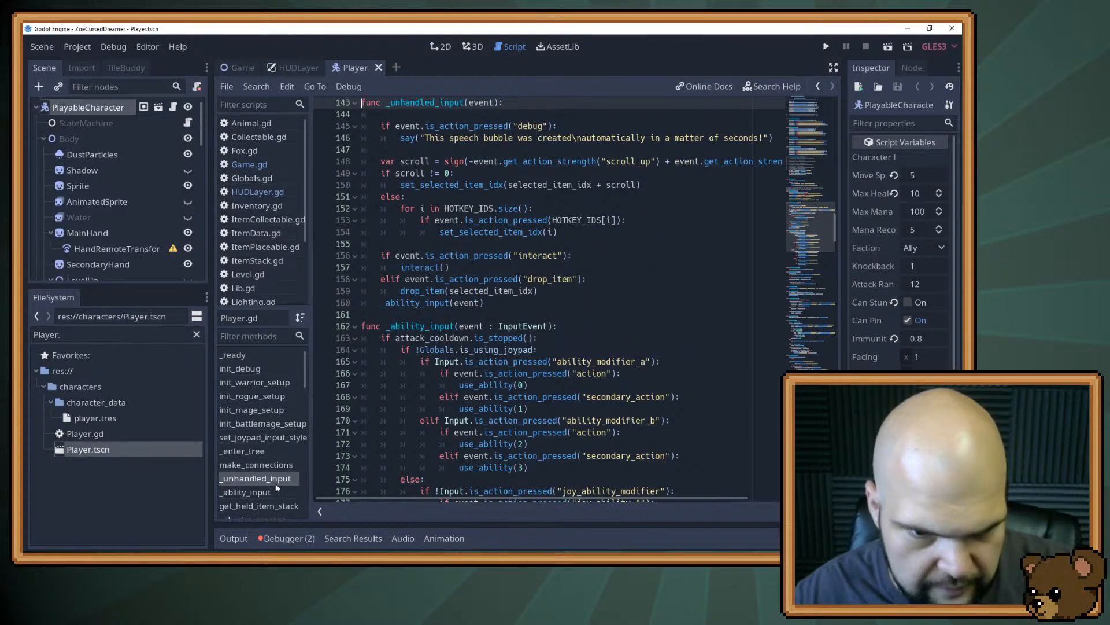
pyautogui.scroll(1, 467, 375)
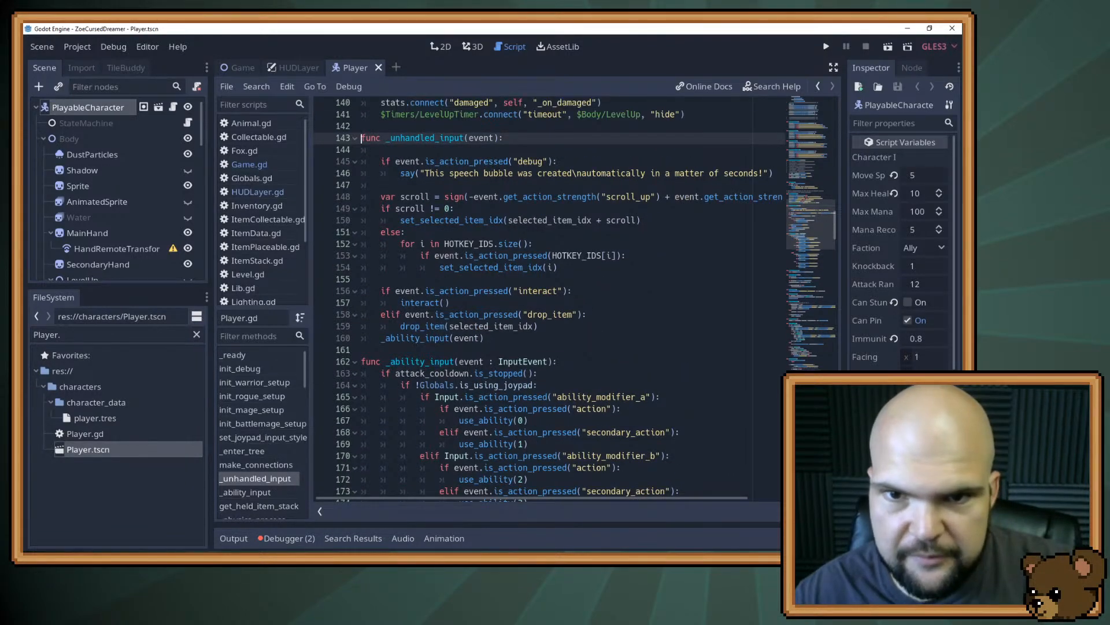
# Run the project to check the lights around the character, stop it and return to the Player.gd code
pyautogui.click(827, 45)
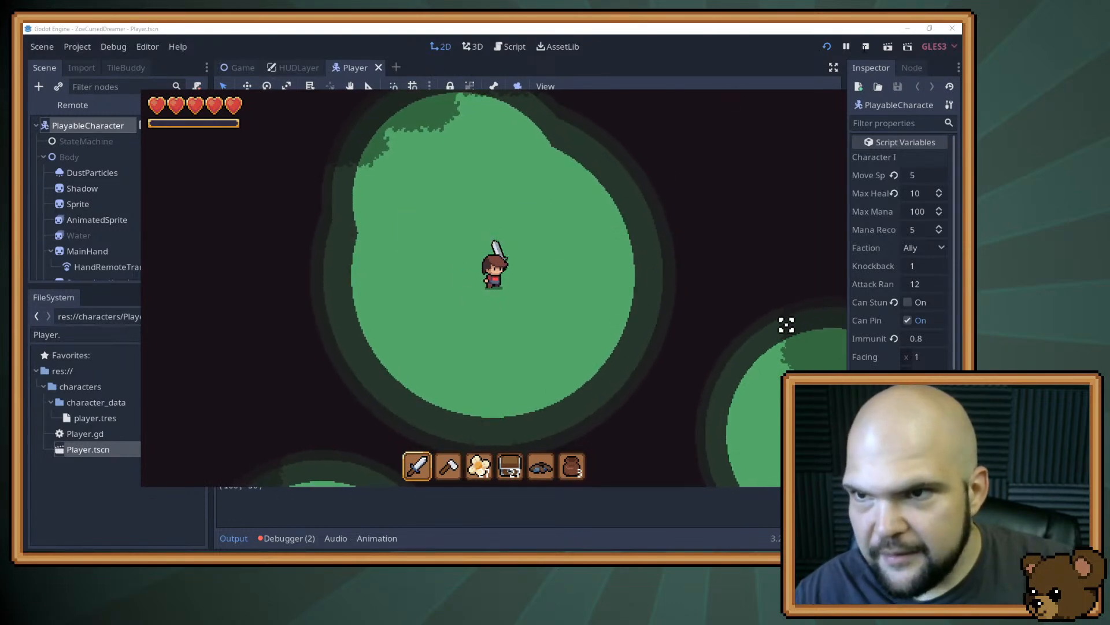
pyautogui.press('F8')
pyautogui.click(498, 45)
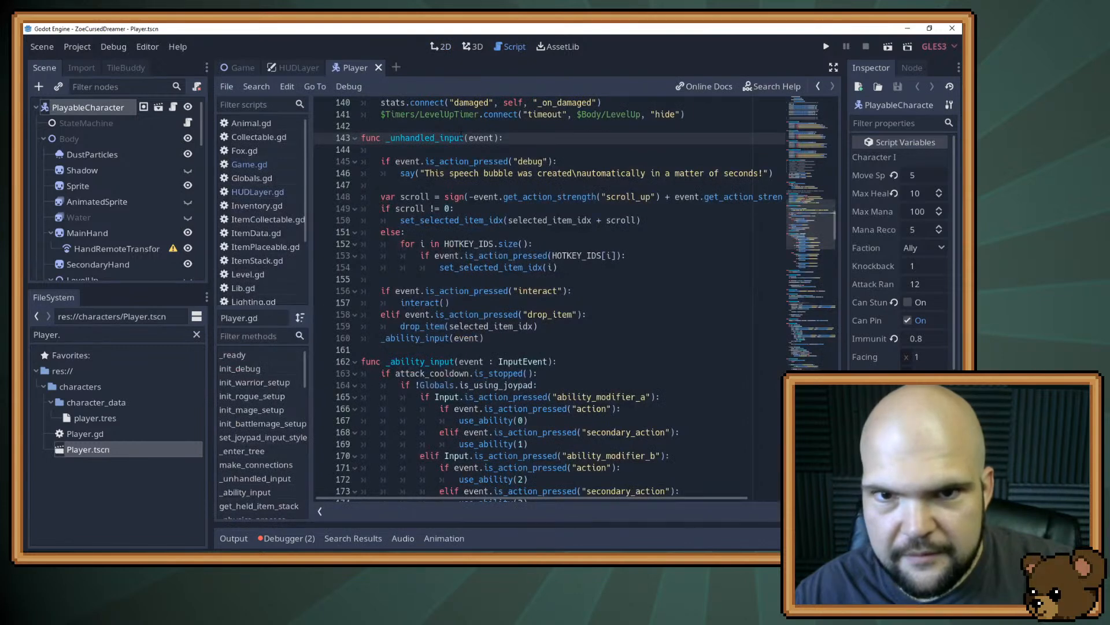
# Change the speech text for the "debug" action in _unhandled_input to "Howdy!" and save the script
pyautogui.click(419, 173)
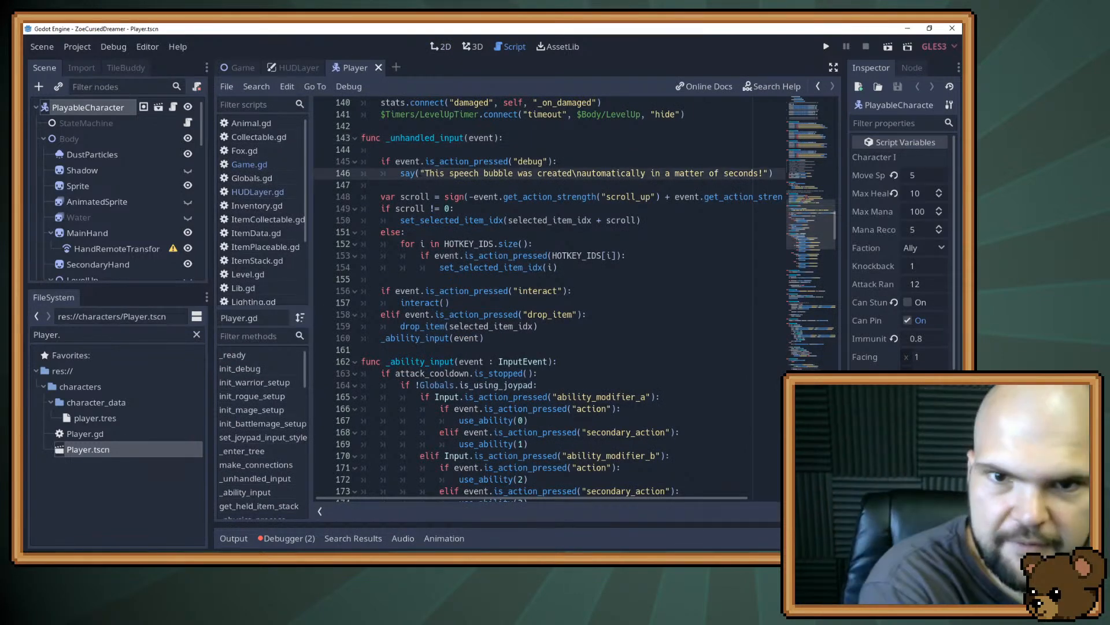
pyautogui.hotkey('shift', 'End')
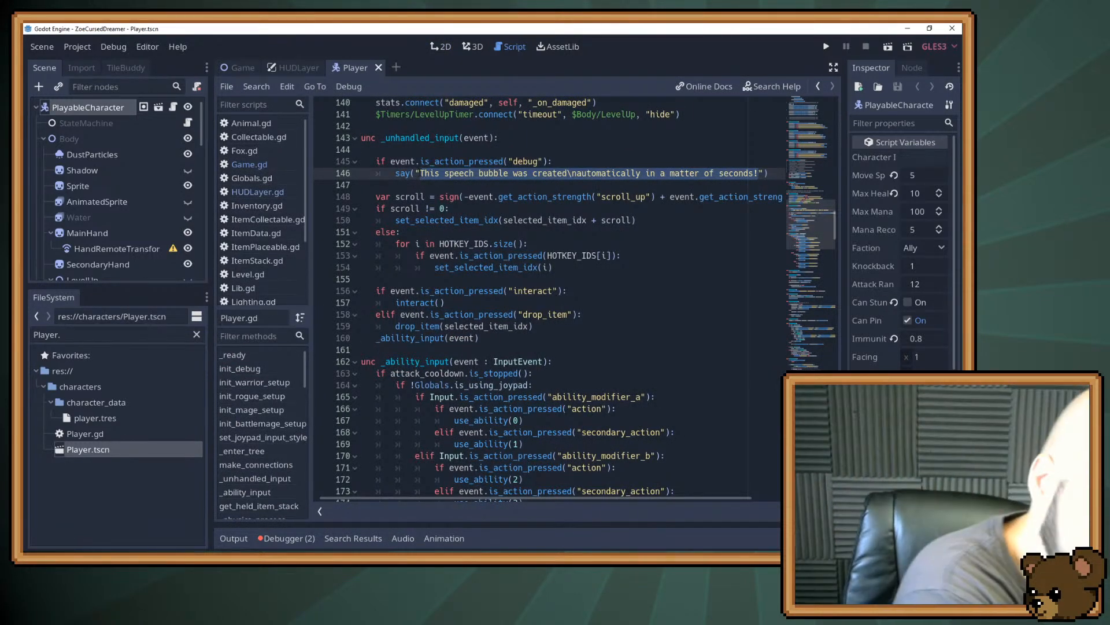
pyautogui.write('Howdy!')
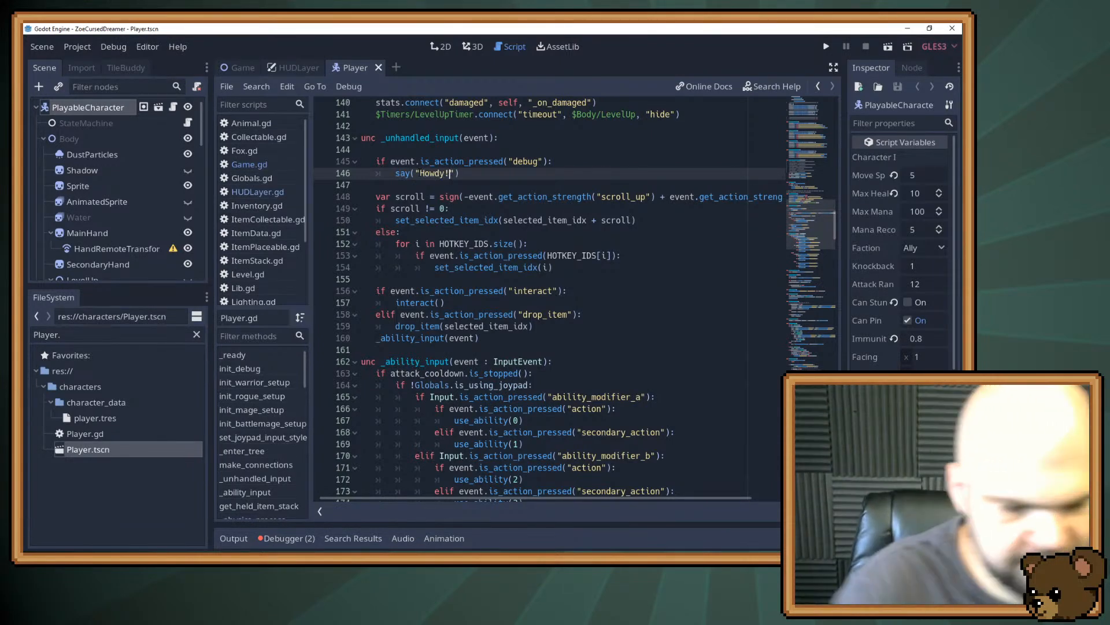
pyautogui.hotkey('ctrl', 's')
# Run the project, walk the character southeast between the lights to check the speech bubble's lighting, and stop the game
pyautogui.press('F5')
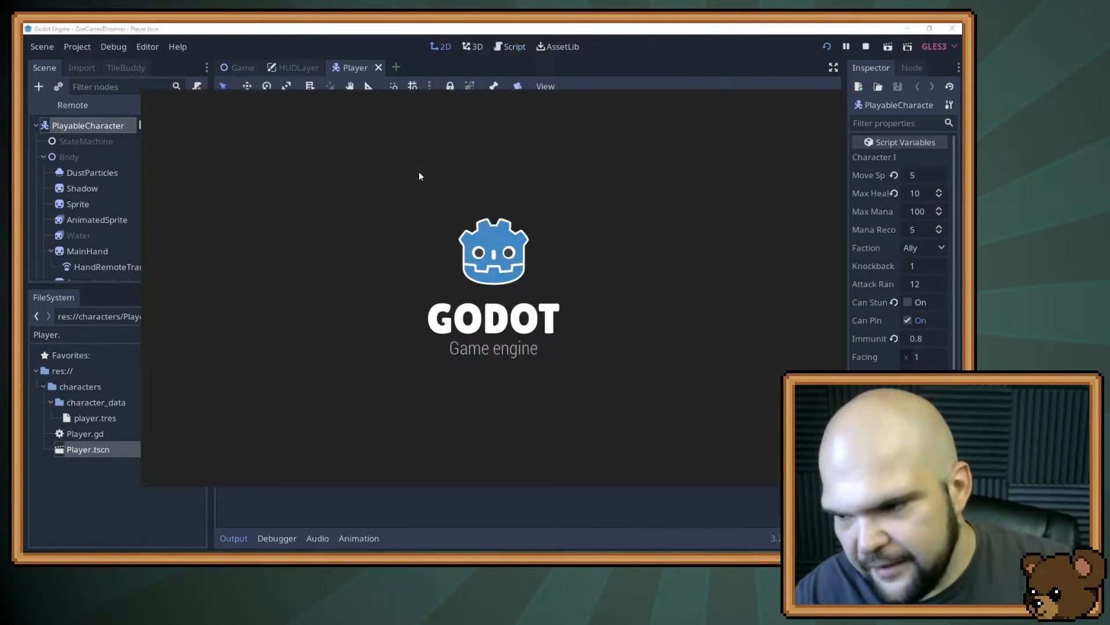
pyautogui.press('s')
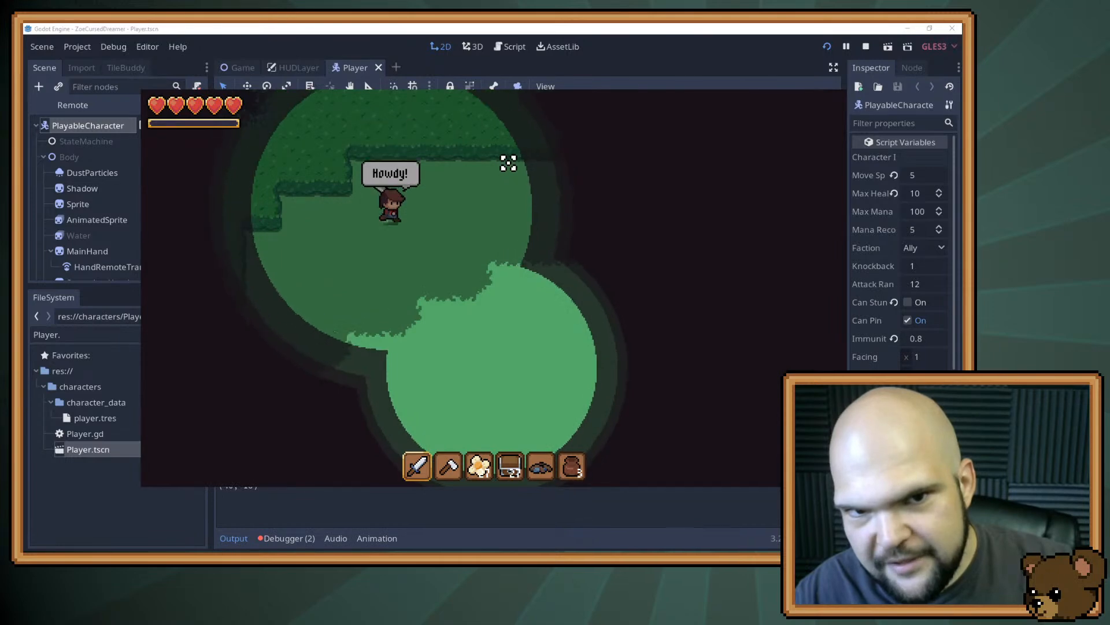
pyautogui.press('d')
pyautogui.press('s')
pyautogui.press('d')
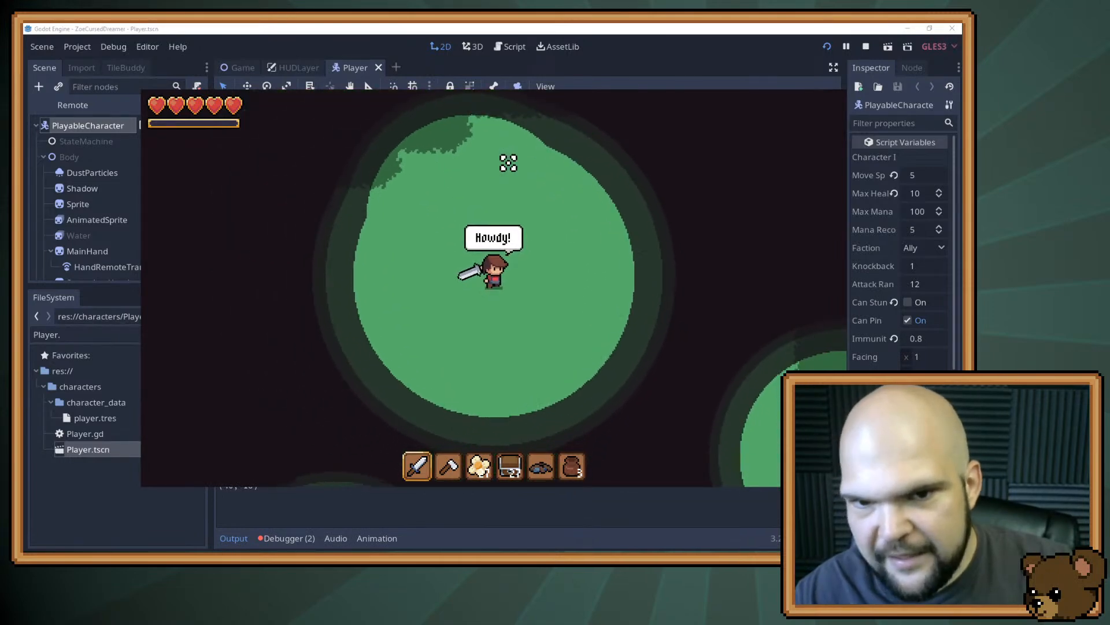
pyautogui.click(866, 47)
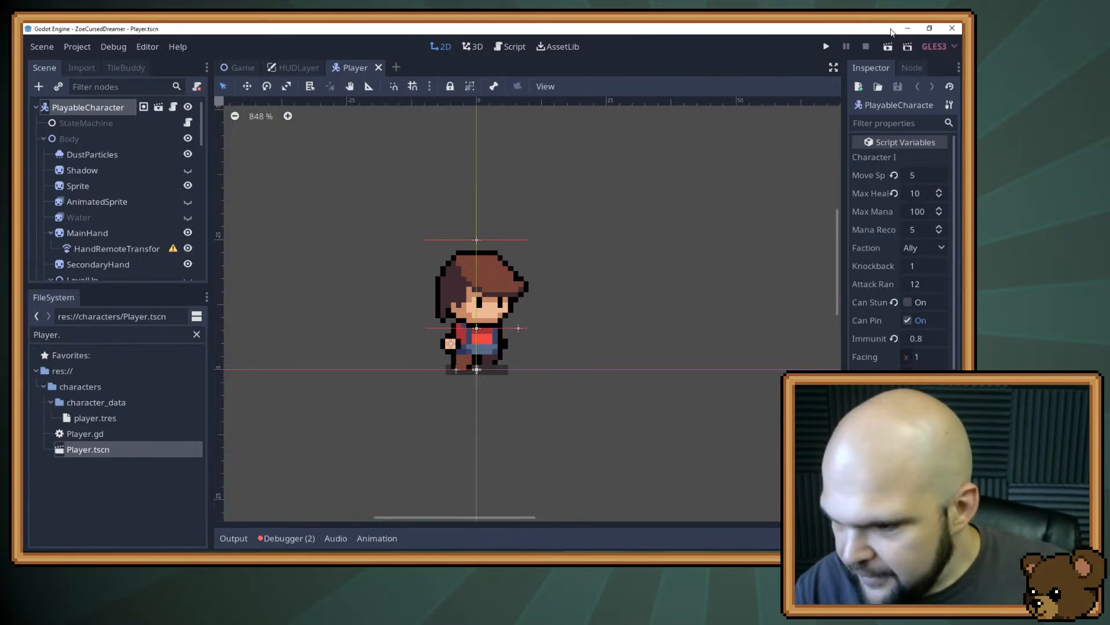
# Select the SpeechBubbles node near the end of the Player scene tree to inspect its properties
pyautogui.click(900, 27)
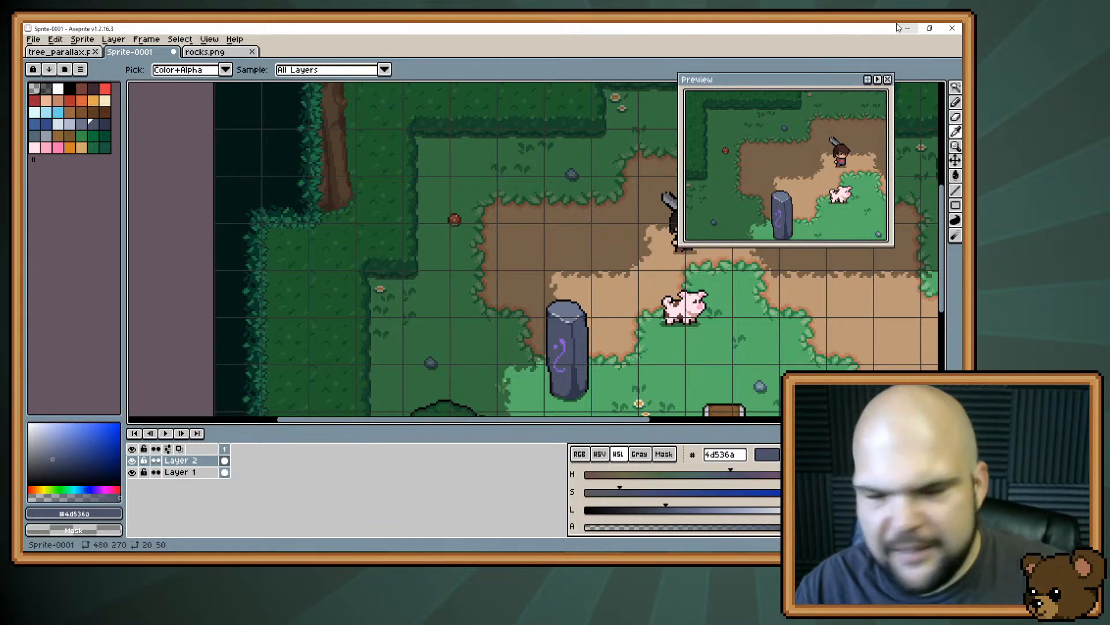
pyautogui.click(907, 28)
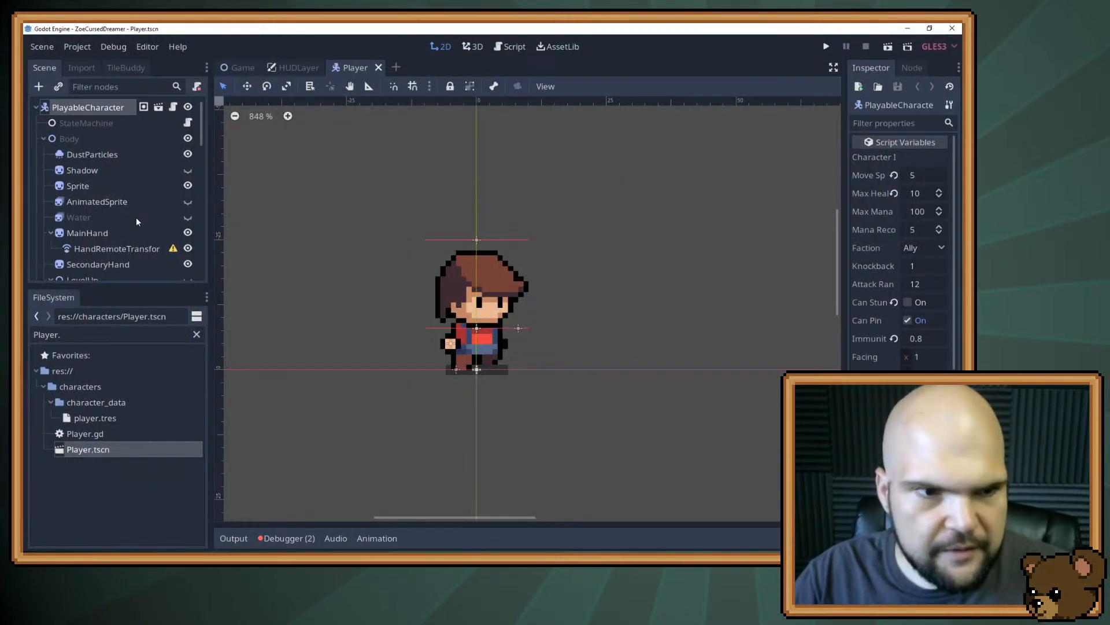
pyautogui.scroll(-8, 136, 217)
pyautogui.moveTo(204, 189); pyautogui.dragTo(208, 271)
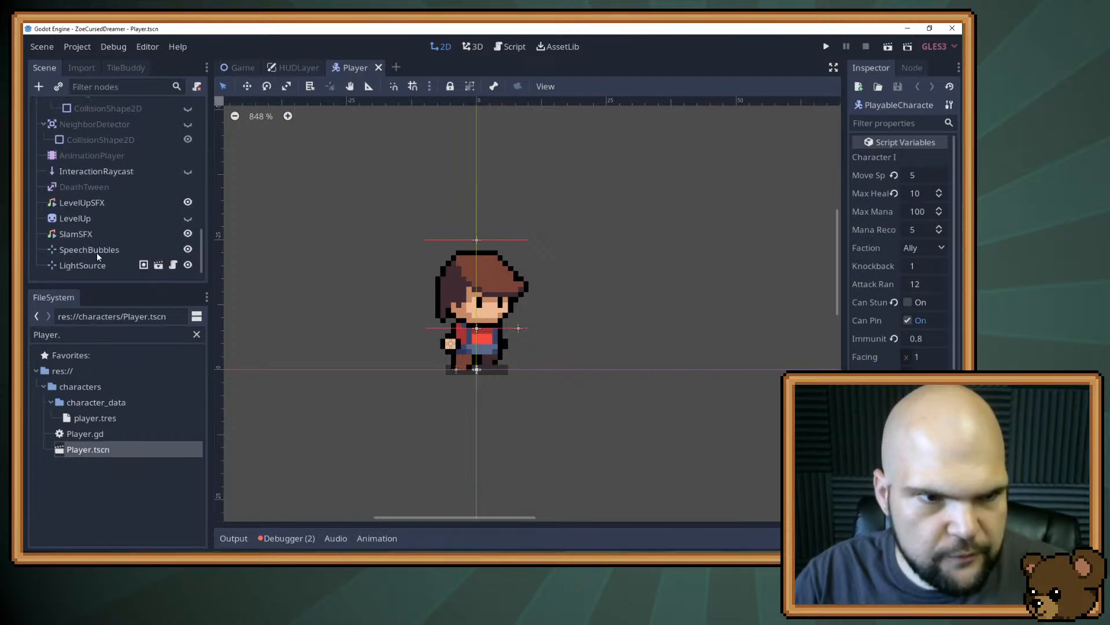
pyautogui.click(85, 251)
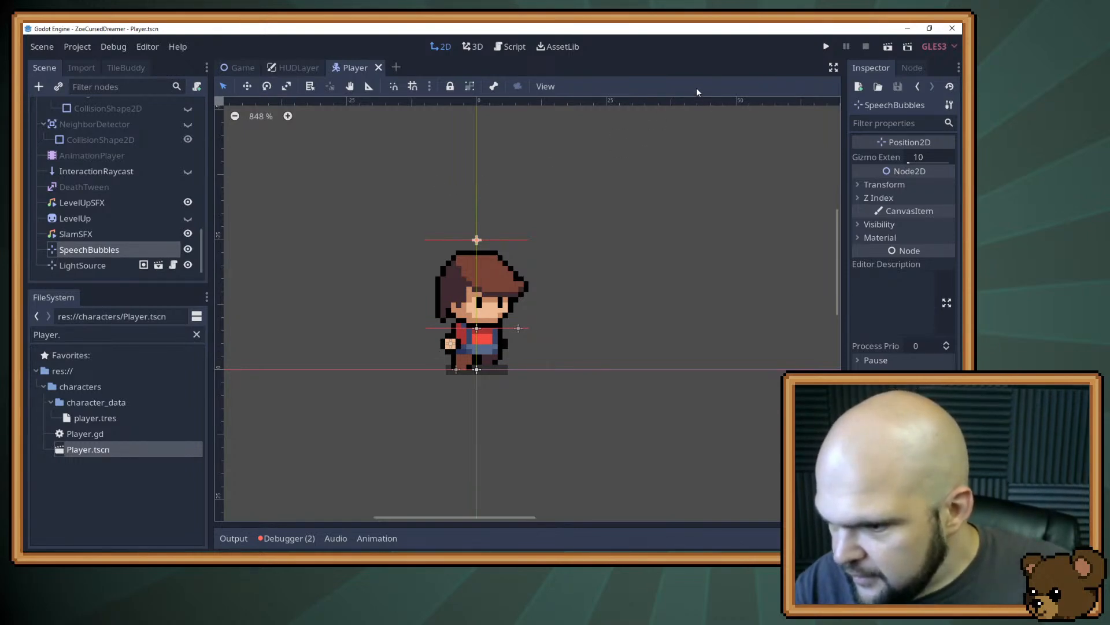
# Switch to Aseprite and examine the rune pillar within the whole Sprite-0001 game mockup
pyautogui.click(908, 28)
pyautogui.scroll(-3, 378, 229)
pyautogui.scroll(5, 379, 229)
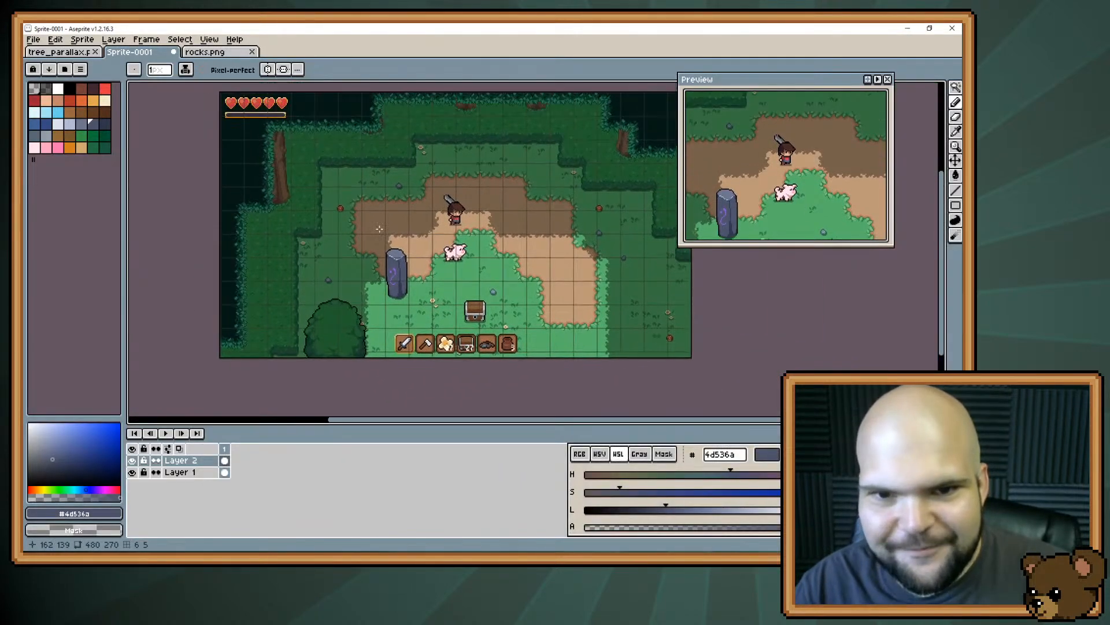
pyautogui.scroll(-1, 379, 229)
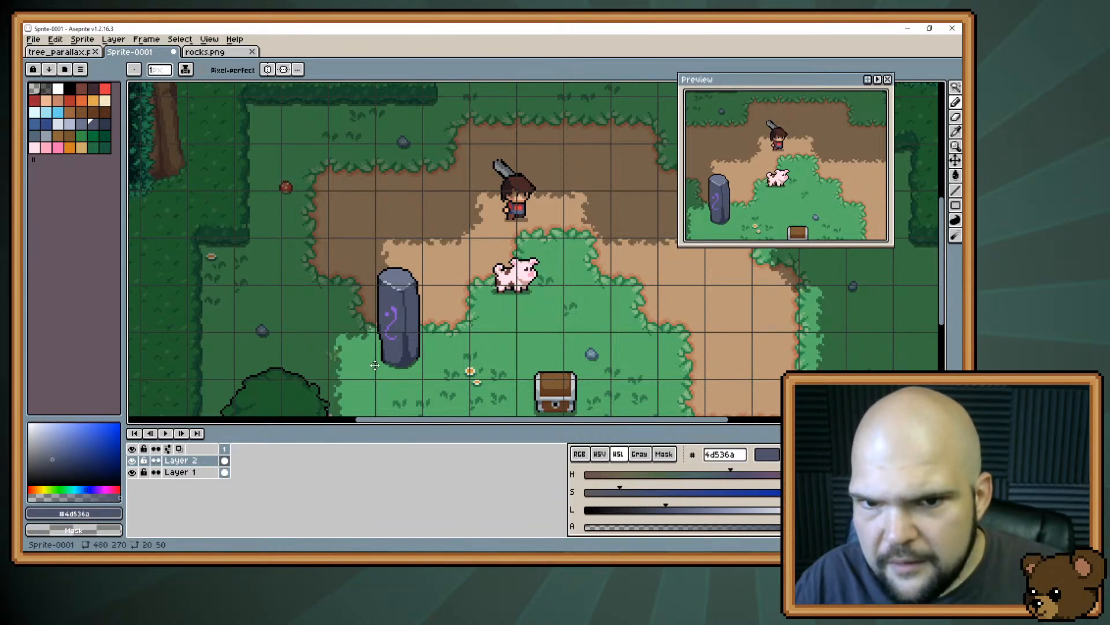
pyautogui.moveTo(377, 375); pyautogui.dragTo(342, 338)
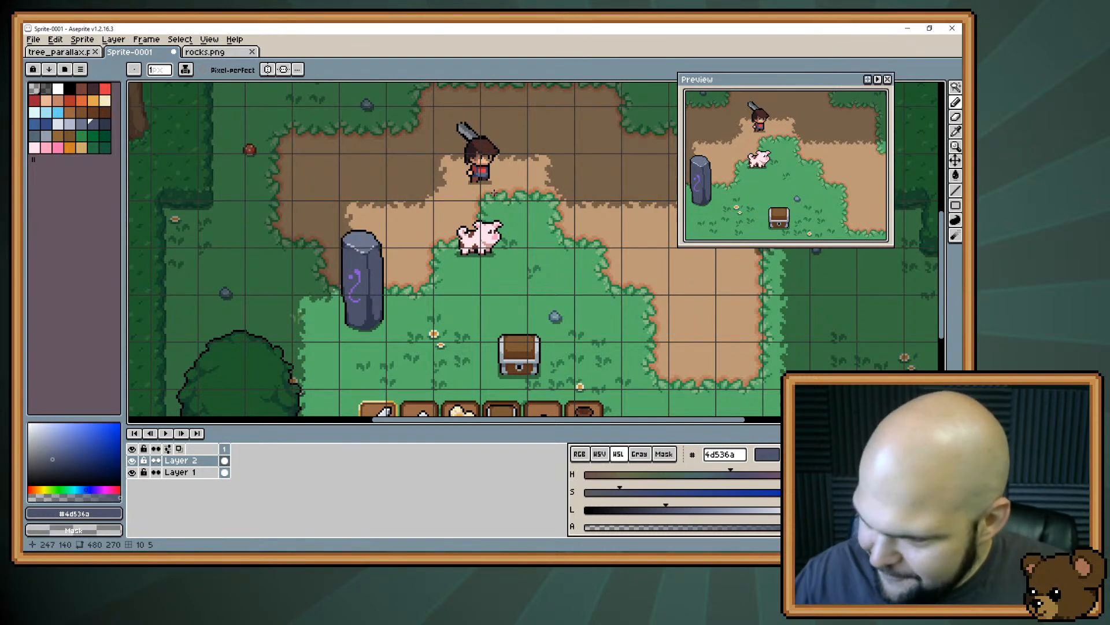
pyautogui.scroll(-2, 351, 141)
pyautogui.scroll(2, 351, 141)
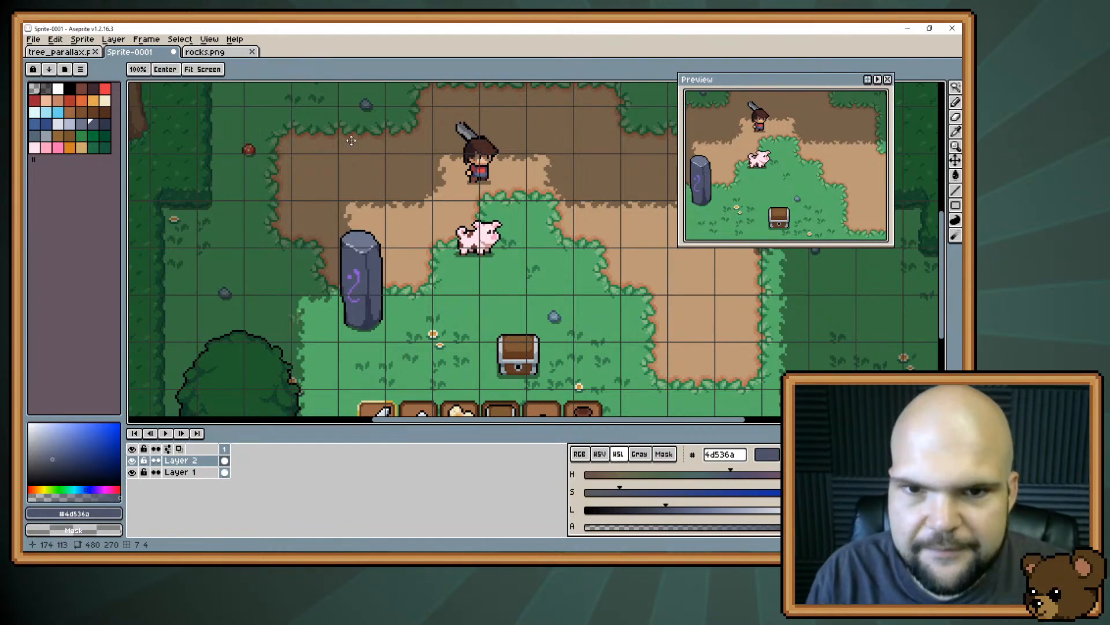
pyautogui.moveTo(520, 313)
pyautogui.mouseDown()
pyautogui.moveTo(503, 226)
pyautogui.moveTo(503, 275)
pyautogui.moveTo(528, 334)
pyautogui.mouseUp()
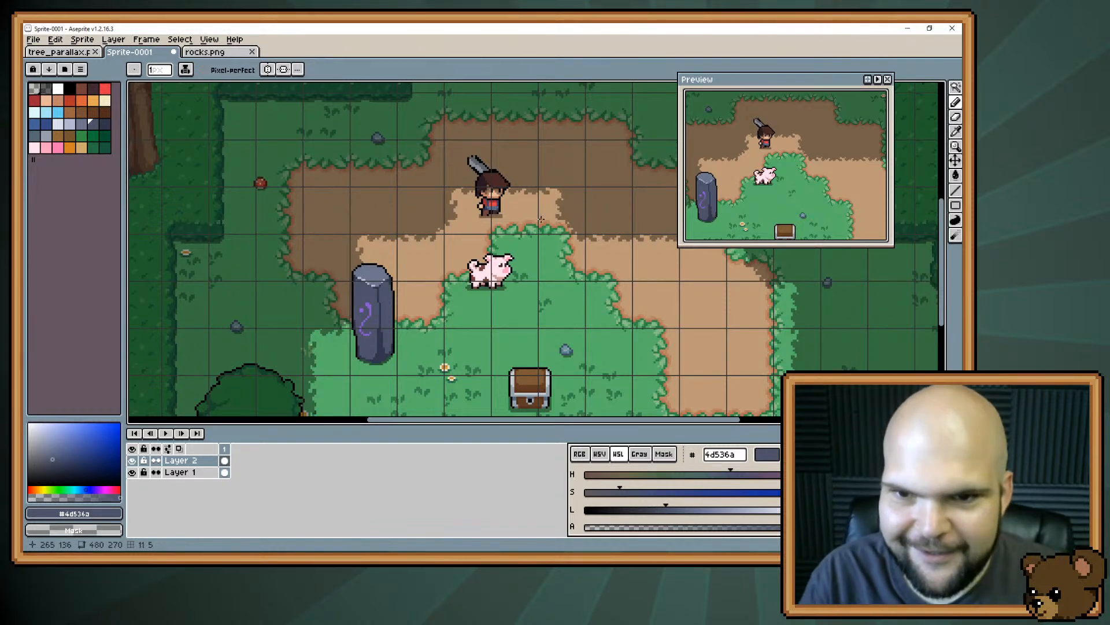
pyautogui.press('space')
pyautogui.moveTo(461, 237)
pyautogui.mouseDown()
pyautogui.moveTo(468, 170)
pyautogui.moveTo(475, 217)
pyautogui.mouseUp()
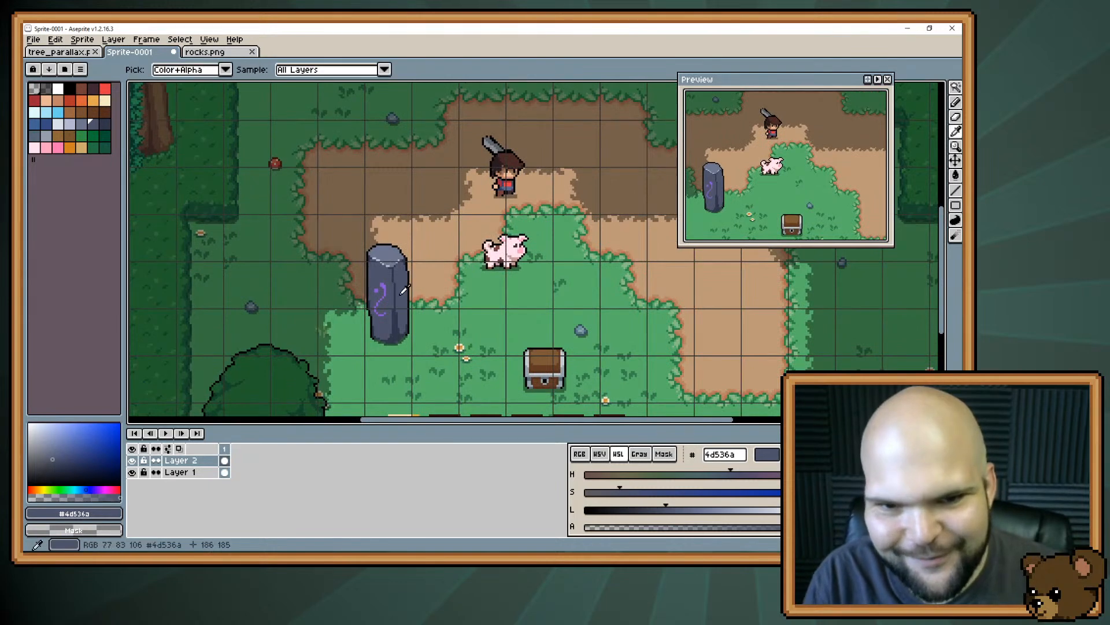
pyautogui.press('space')
pyautogui.moveTo(511, 264); pyautogui.dragTo(489, 289)
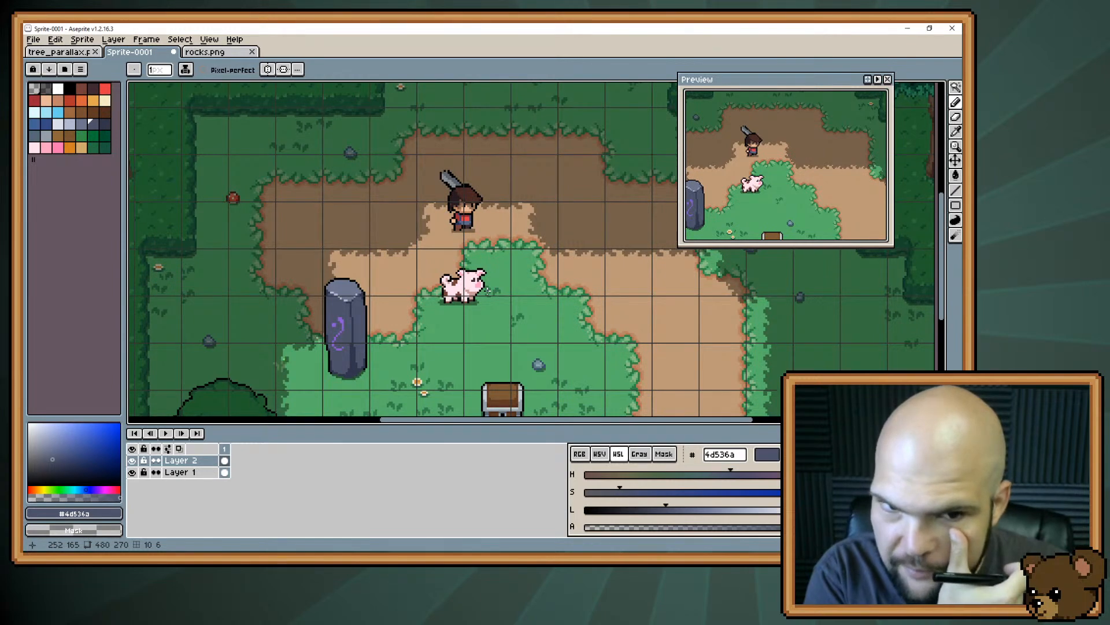
pyautogui.press('space')
pyautogui.moveTo(488, 291)
pyautogui.mouseDown()
pyautogui.moveTo(476, 330)
pyautogui.moveTo(496, 288)
pyautogui.mouseUp()
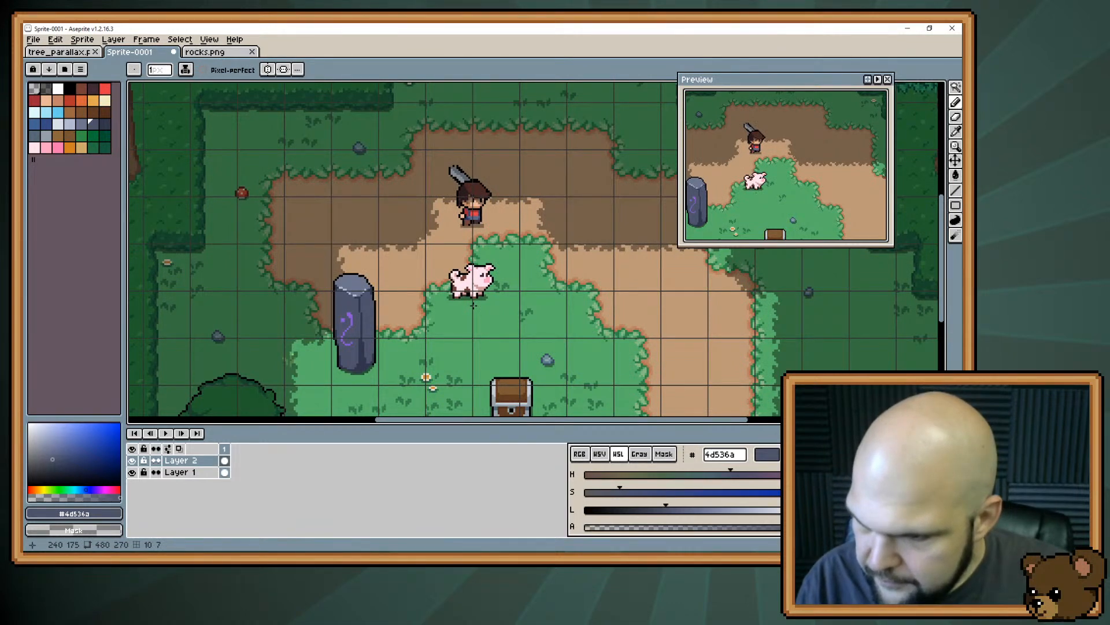
pyautogui.press('space')
pyautogui.moveTo(473, 305); pyautogui.dragTo(493, 317)
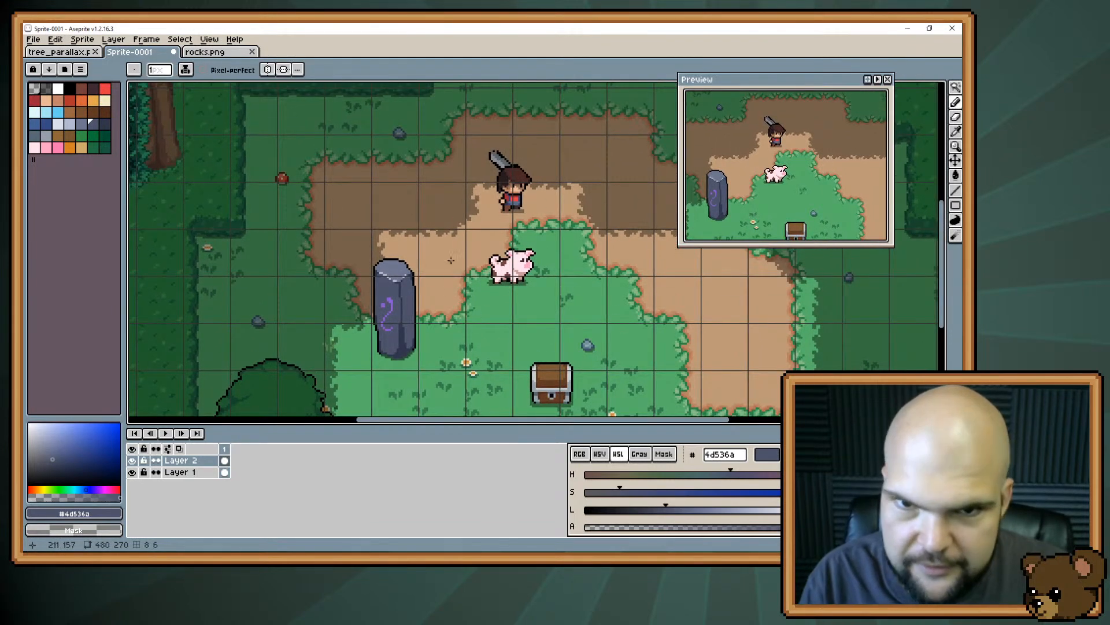
pyautogui.moveTo(464, 240); pyautogui.dragTo(458, 270)
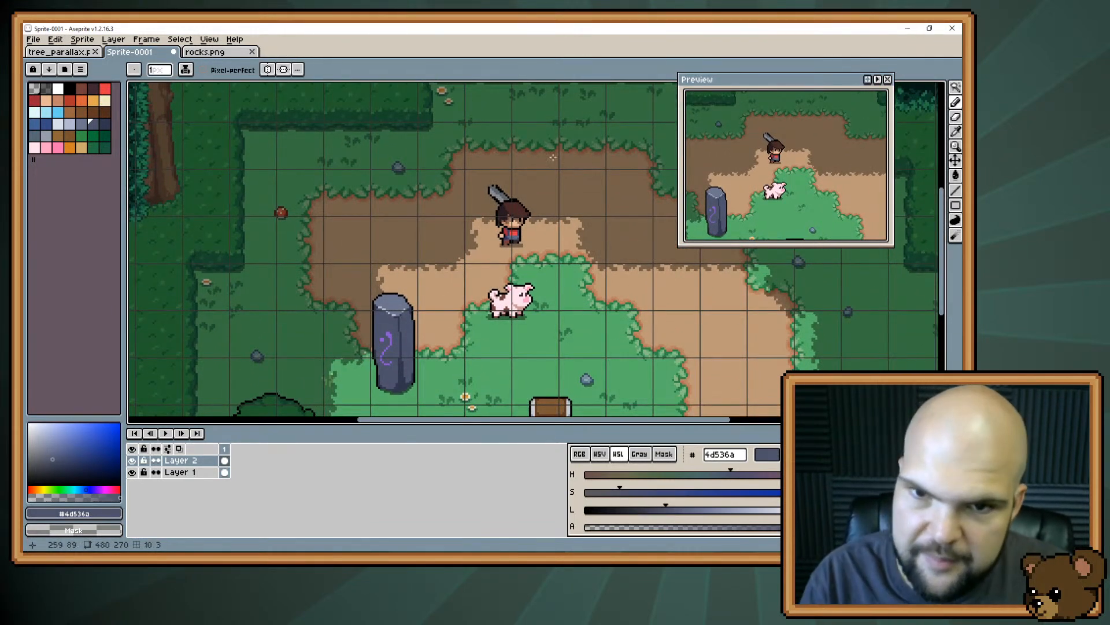
pyautogui.press('space')
pyautogui.moveTo(535, 328); pyautogui.dragTo(479, 259)
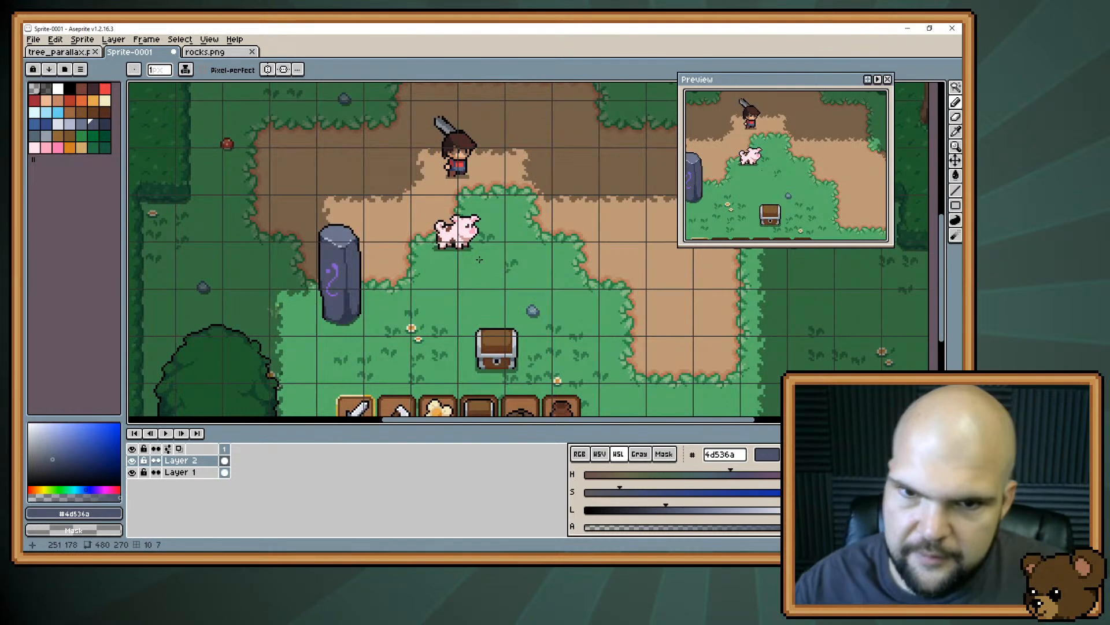
pyautogui.scroll(-2, 480, 259)
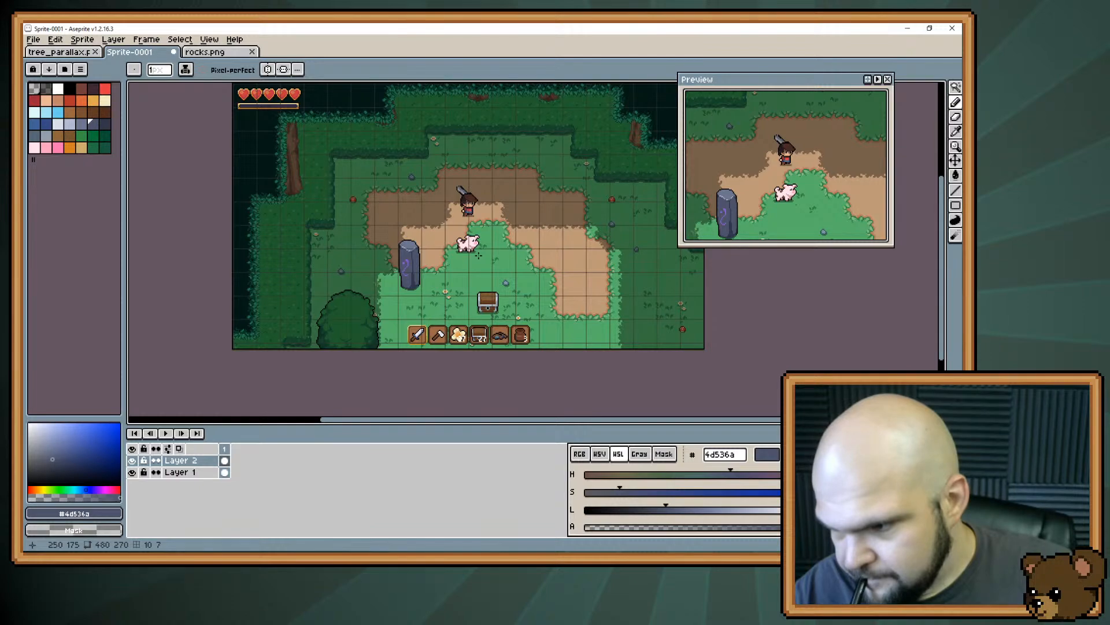
pyautogui.press('h')
pyautogui.press('b')
pyautogui.scroll(2, 528, 244)
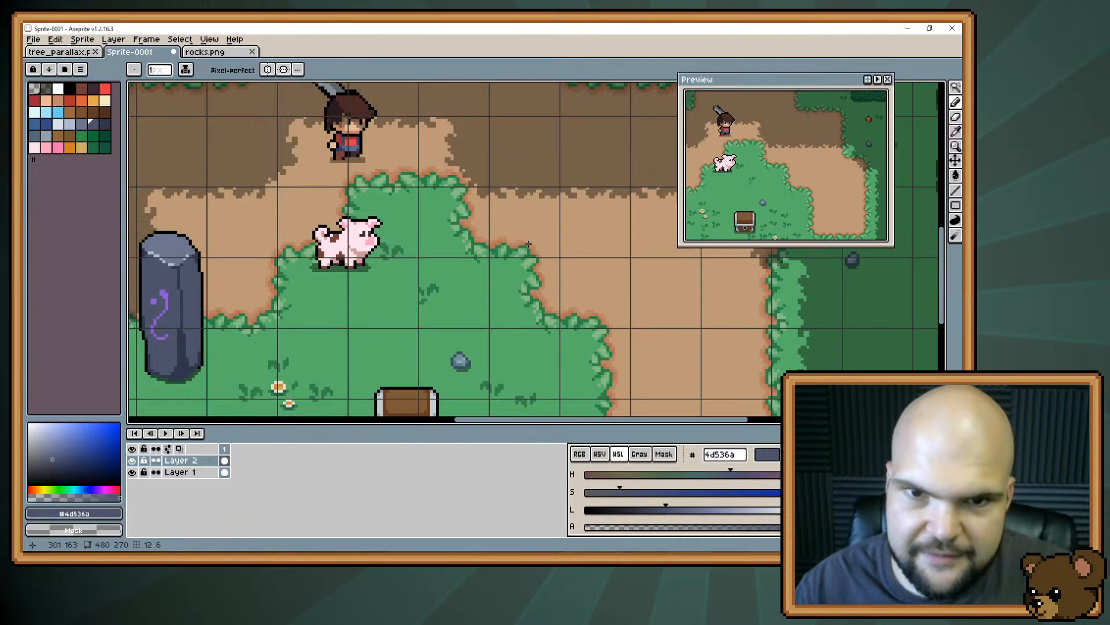
pyautogui.moveTo(528, 244); pyautogui.dragTo(598, 287)
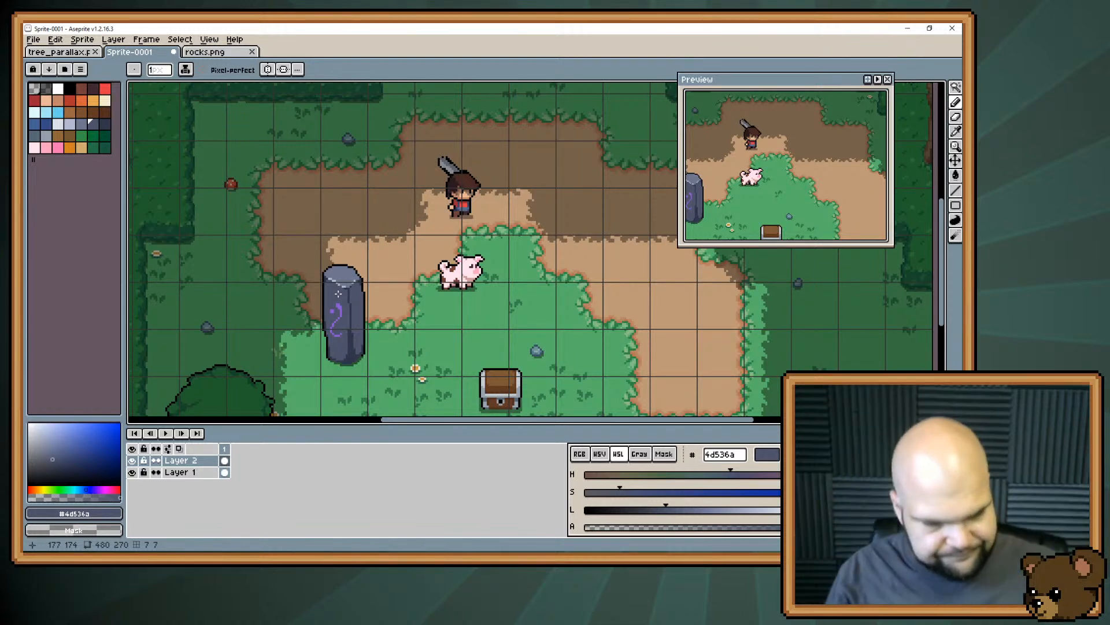
pyautogui.press('h')
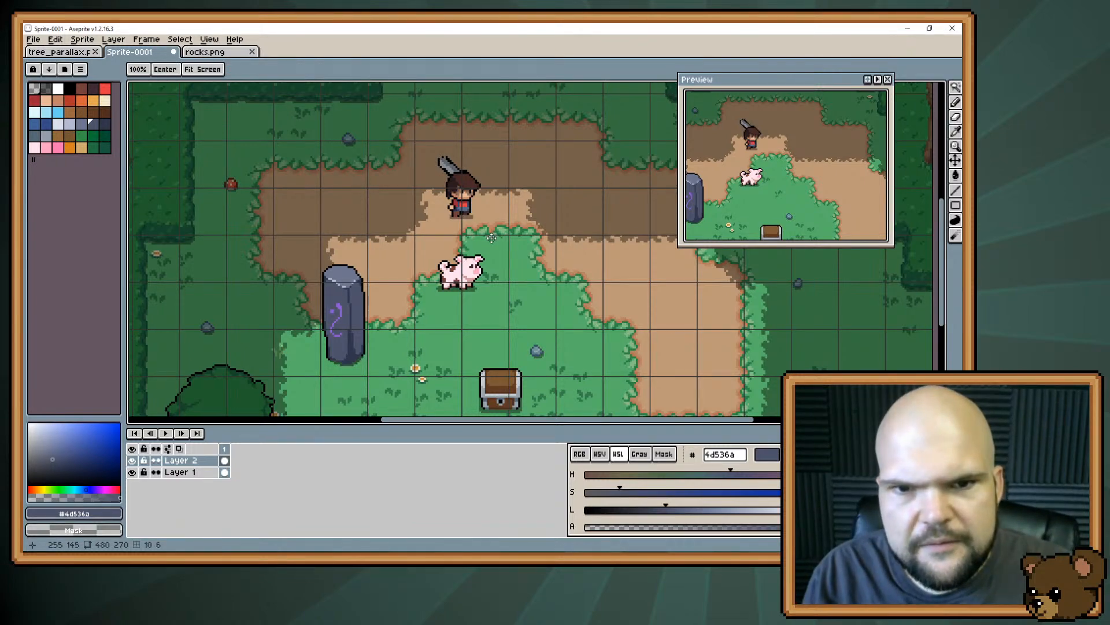
pyautogui.moveTo(491, 237); pyautogui.dragTo(543, 245)
pyautogui.press('b')
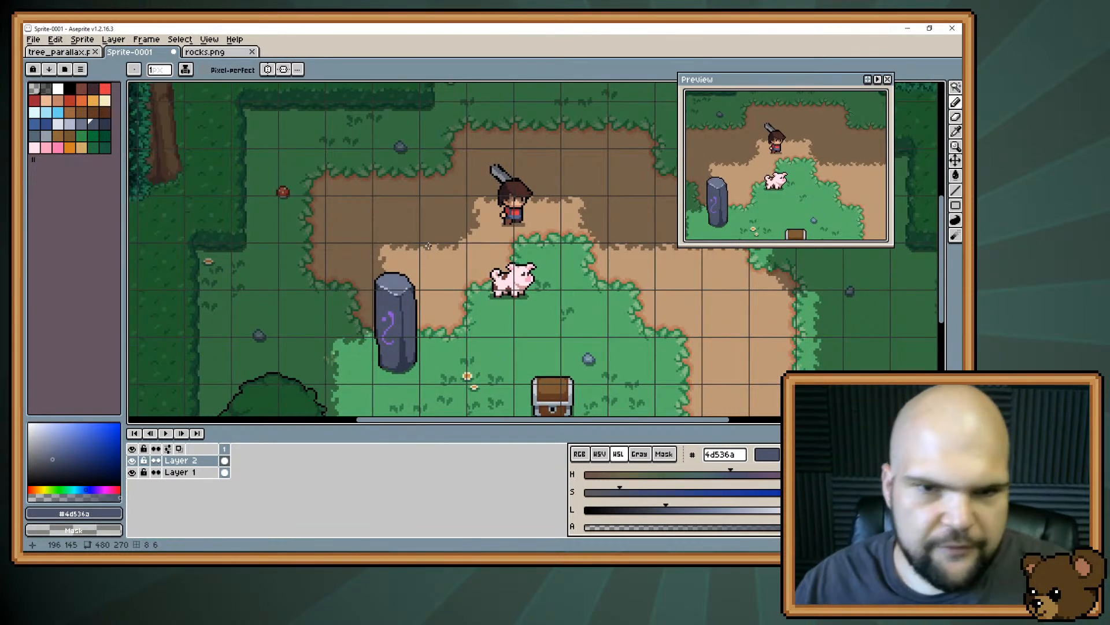
pyautogui.scroll(-2, 428, 245)
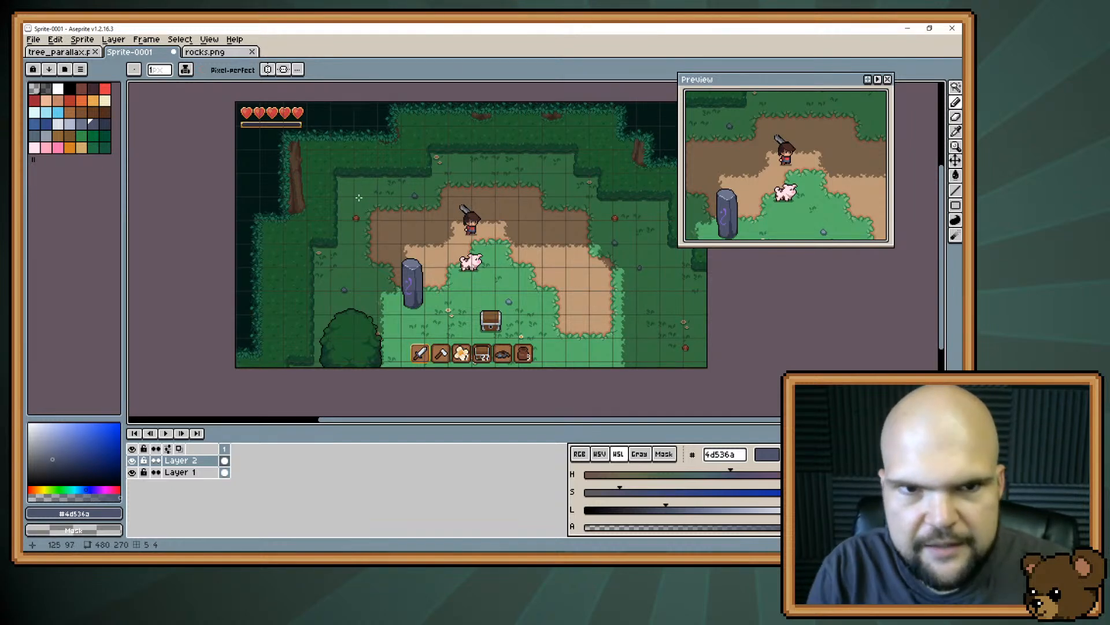
pyautogui.press('h')
pyautogui.moveTo(445, 281)
pyautogui.mouseDown()
pyautogui.moveTo(425, 161)
pyautogui.moveTo(436, 282)
pyautogui.mouseUp()
pyautogui.press('b')
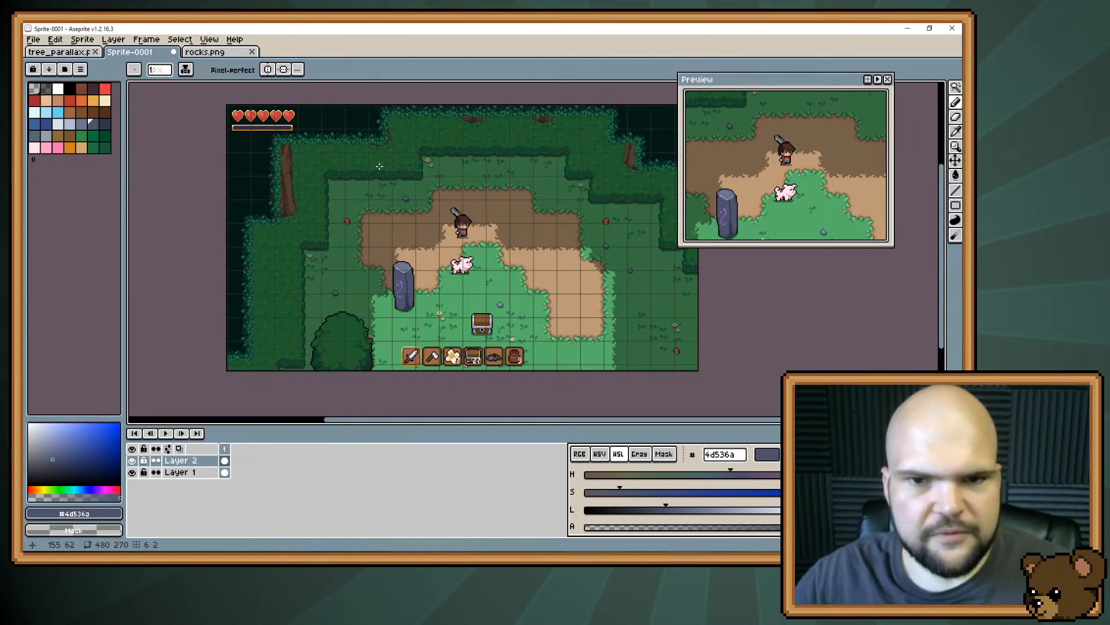
pyautogui.scroll(2, 380, 167)
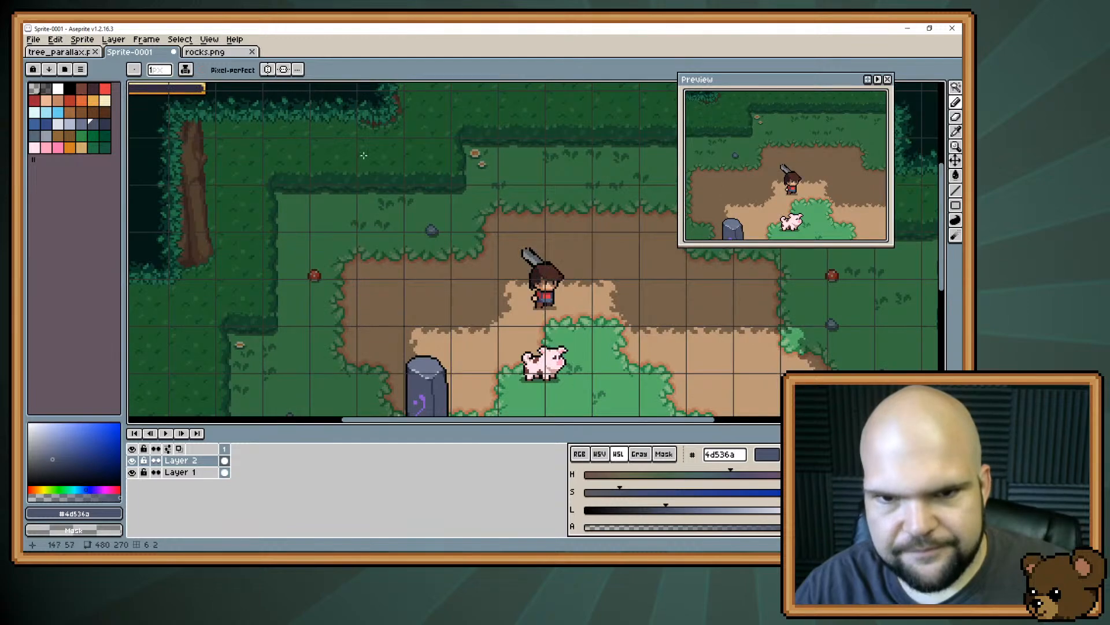
pyautogui.moveTo(399, 263); pyautogui.dragTo(300, 154)
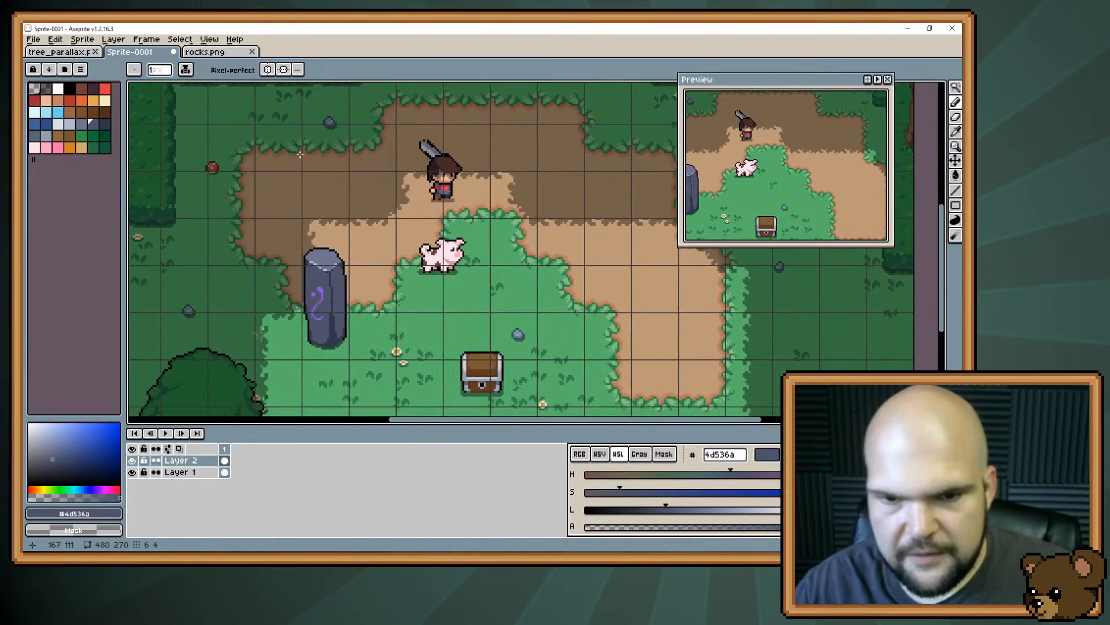
pyautogui.press('h')
pyautogui.moveTo(519, 224)
pyautogui.mouseDown()
pyautogui.moveTo(526, 245)
pyautogui.moveTo(540, 206)
pyautogui.mouseUp()
pyautogui.press('b')
pyautogui.press('h')
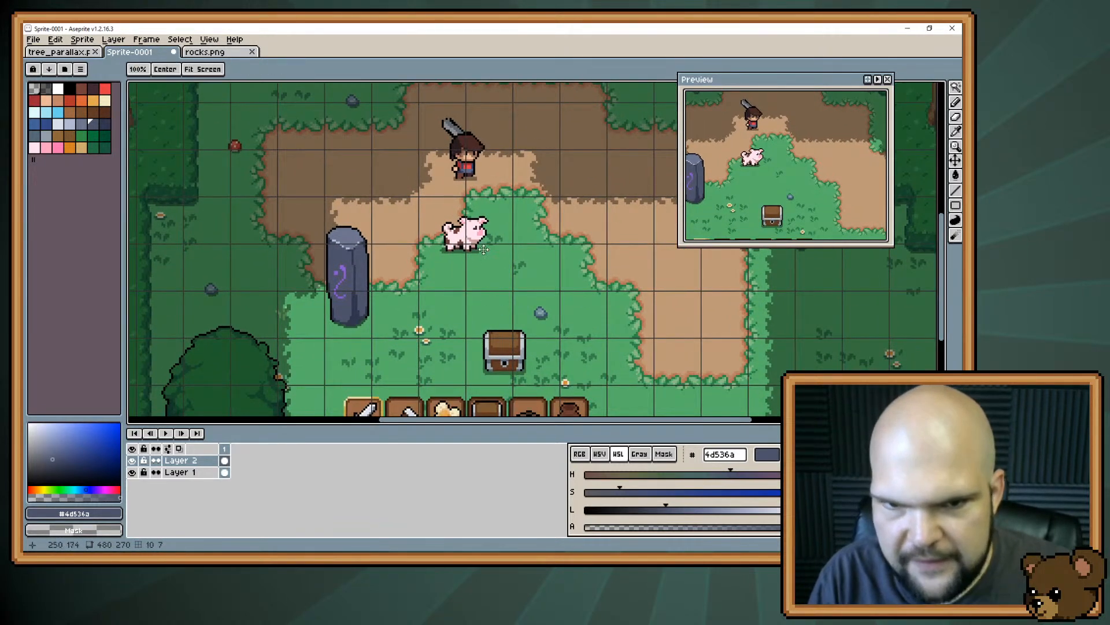
pyautogui.moveTo(525, 301); pyautogui.dragTo(533, 326)
pyautogui.press('b')
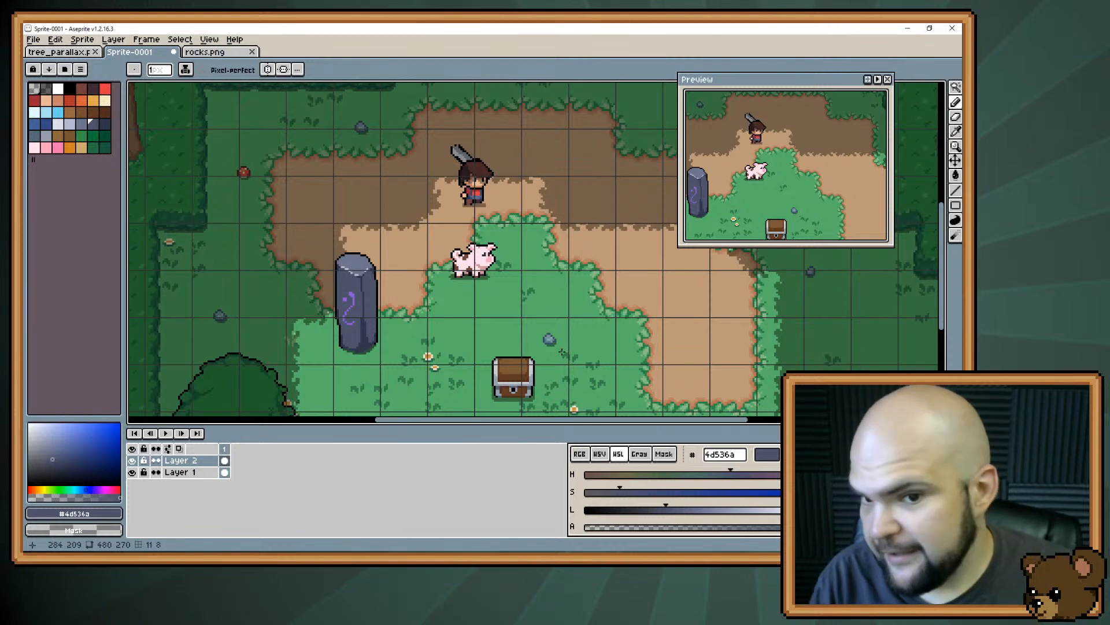
pyautogui.moveTo(488, 331); pyautogui.dragTo(449, 286)
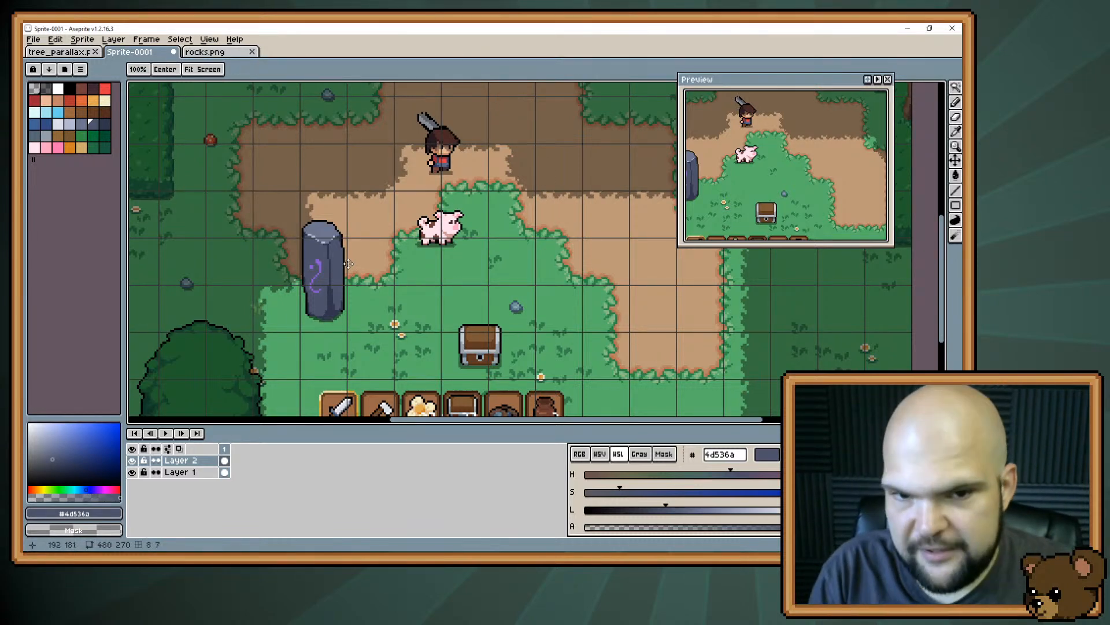
pyautogui.scroll(-2, 545, 168)
pyautogui.scroll(2, 347, 295)
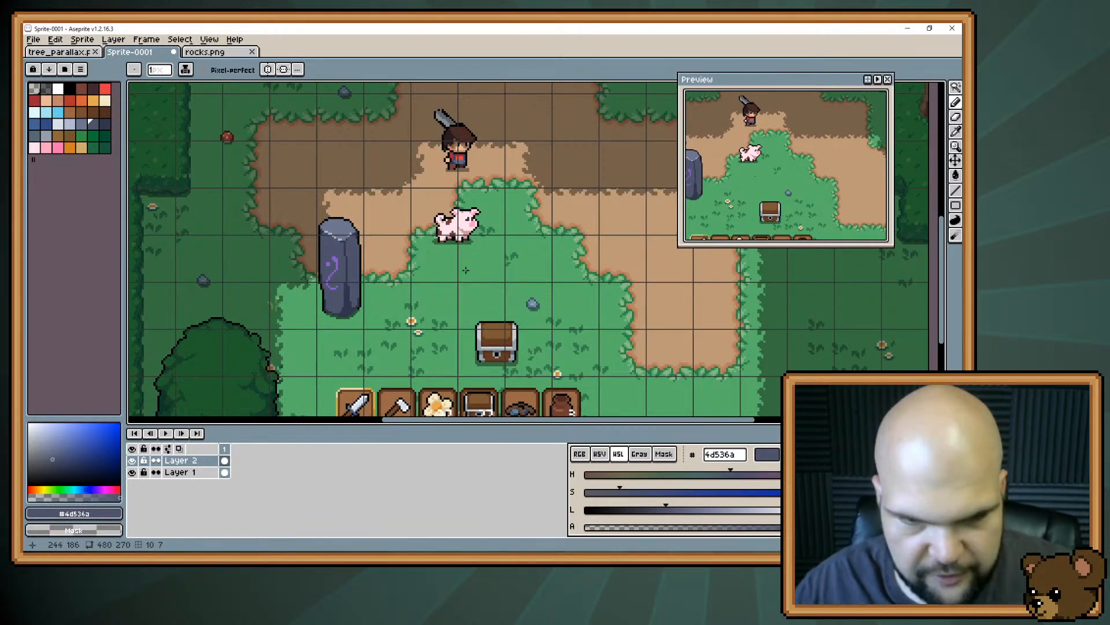
# Try sketching dark green (#19583d) grass blades on Layer 2, on the open grass above the blue stone, and undo the strokes
pyautogui.scroll(1, 465, 270)
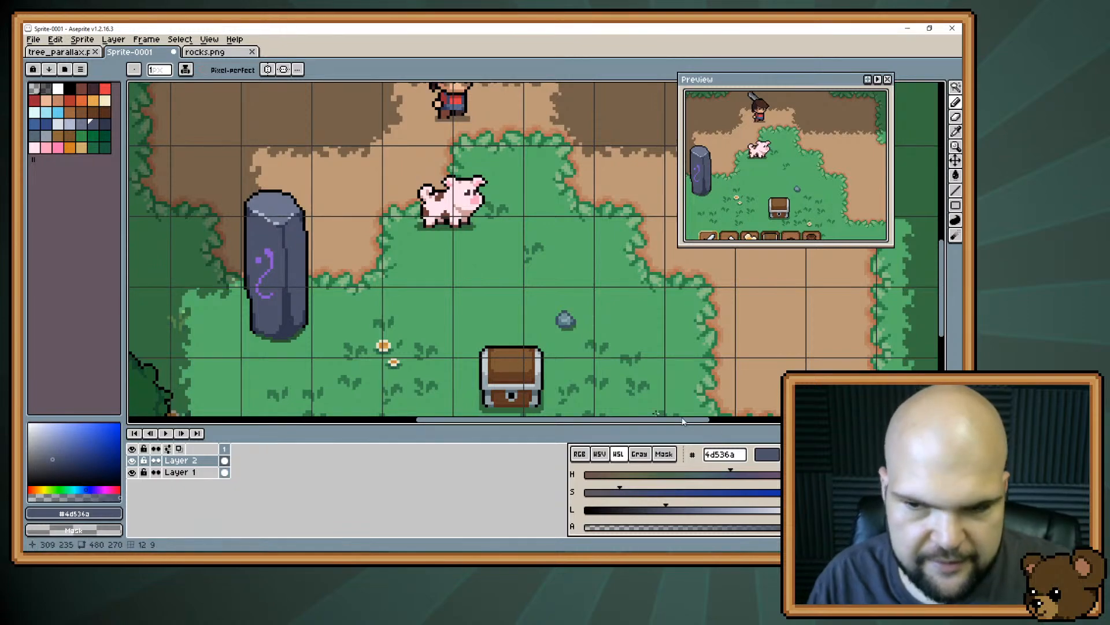
pyautogui.press('space')
pyautogui.moveTo(464, 314); pyautogui.dragTo(500, 249)
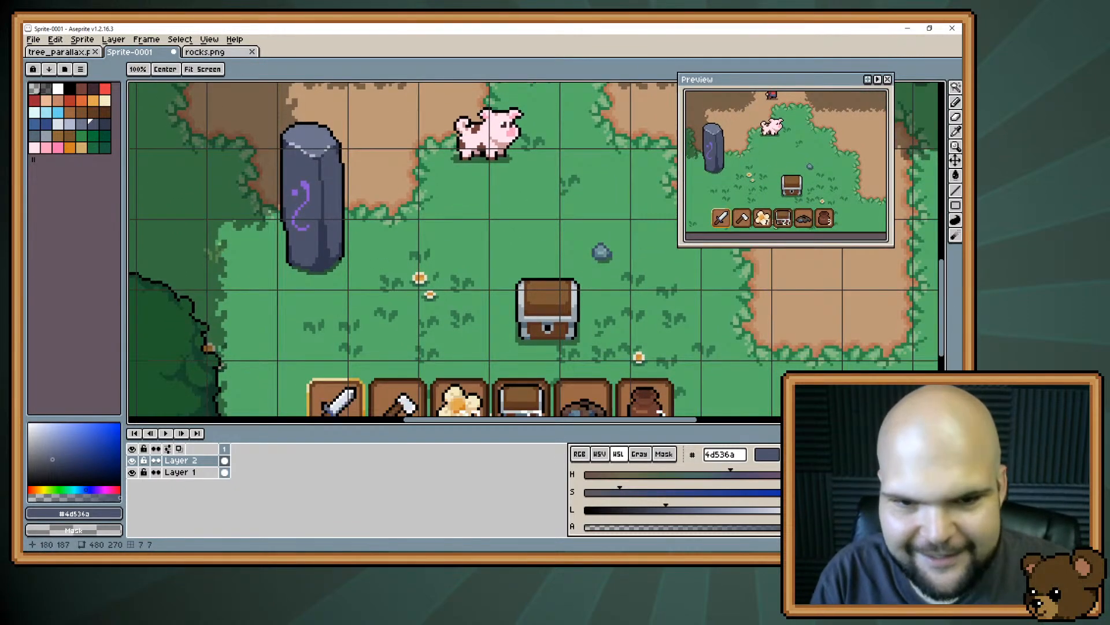
pyautogui.moveTo(383, 258)
pyautogui.mouseDown()
pyautogui.moveTo(408, 286)
pyautogui.moveTo(422, 228)
pyautogui.moveTo(340, 317)
pyautogui.mouseUp()
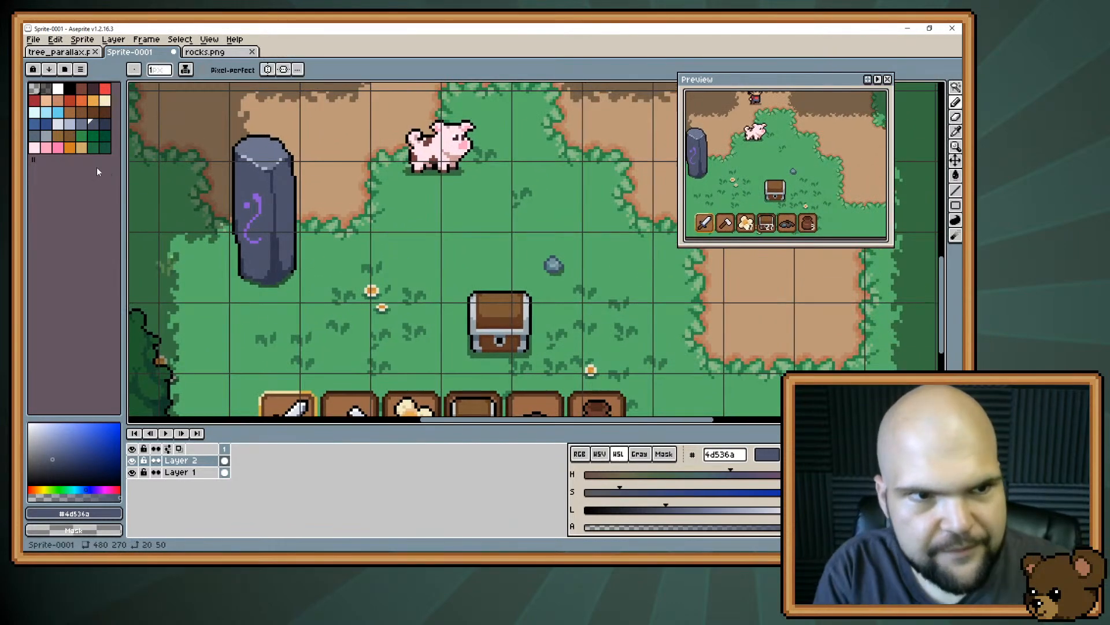
pyautogui.click(103, 147)
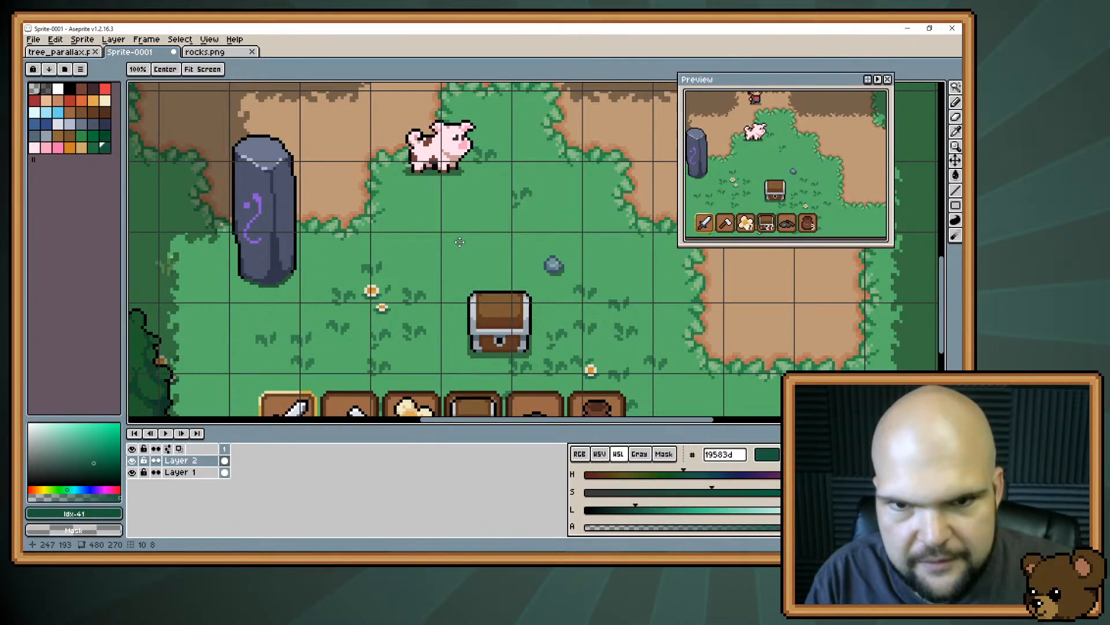
pyautogui.moveTo(480, 237); pyautogui.dragTo(461, 280)
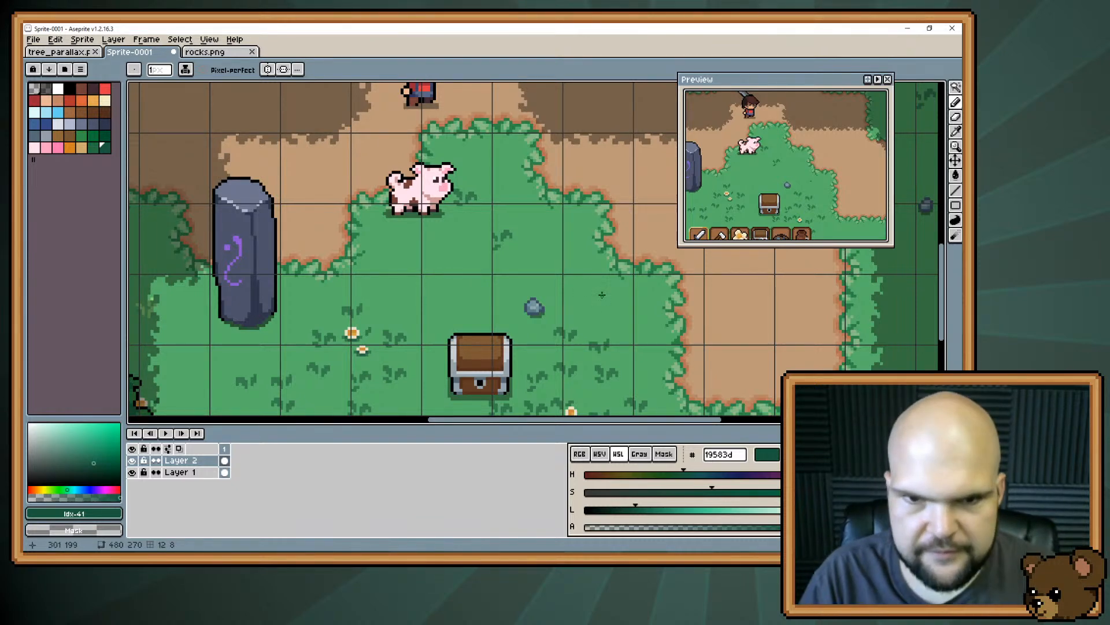
pyautogui.moveTo(466, 306); pyautogui.dragTo(476, 279)
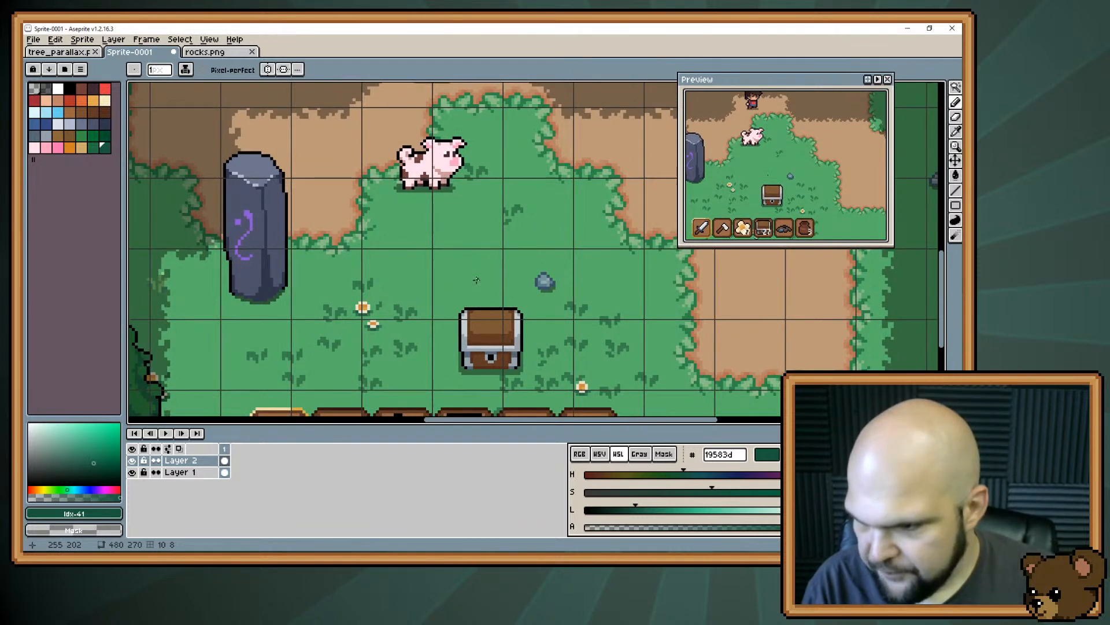
pyautogui.moveTo(520, 220); pyautogui.dragTo(457, 282)
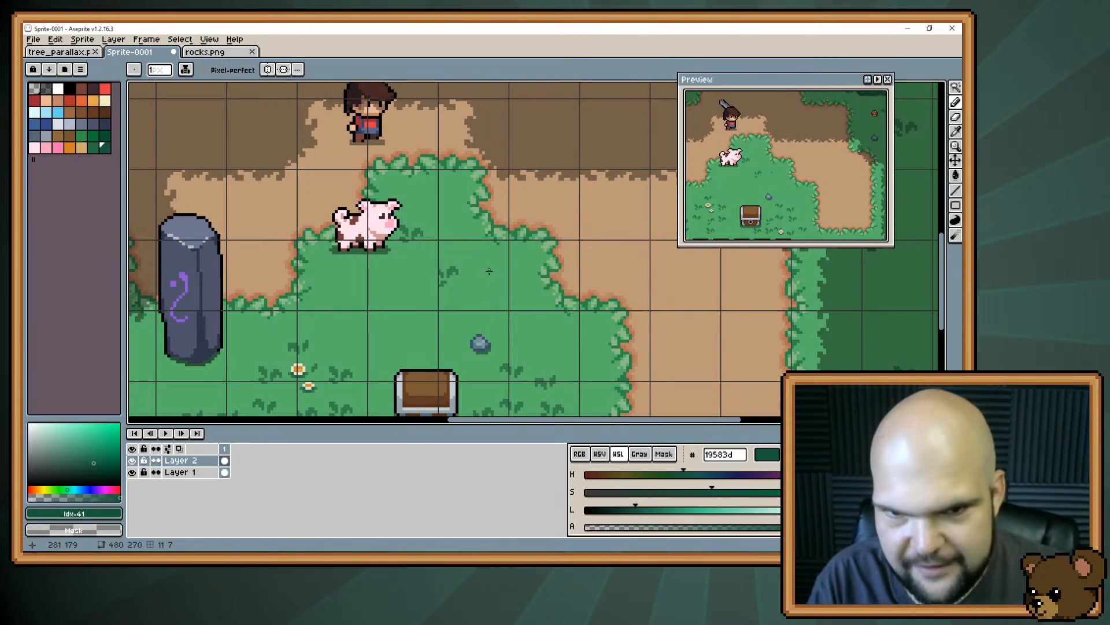
pyautogui.moveTo(518, 297); pyautogui.dragTo(497, 320)
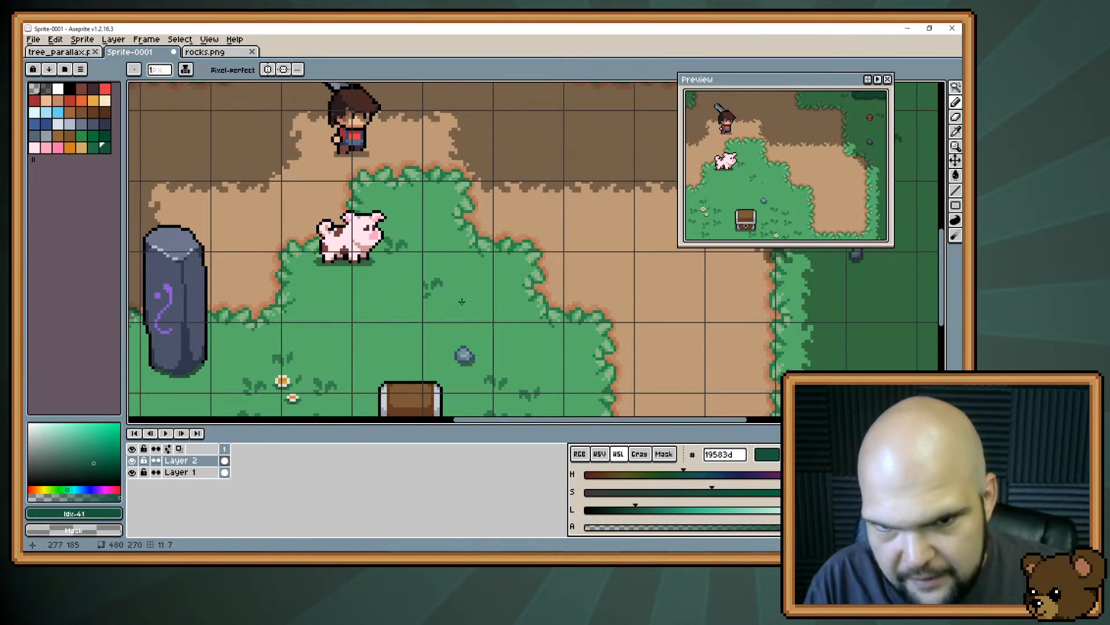
pyautogui.moveTo(457, 305); pyautogui.dragTo(478, 275)
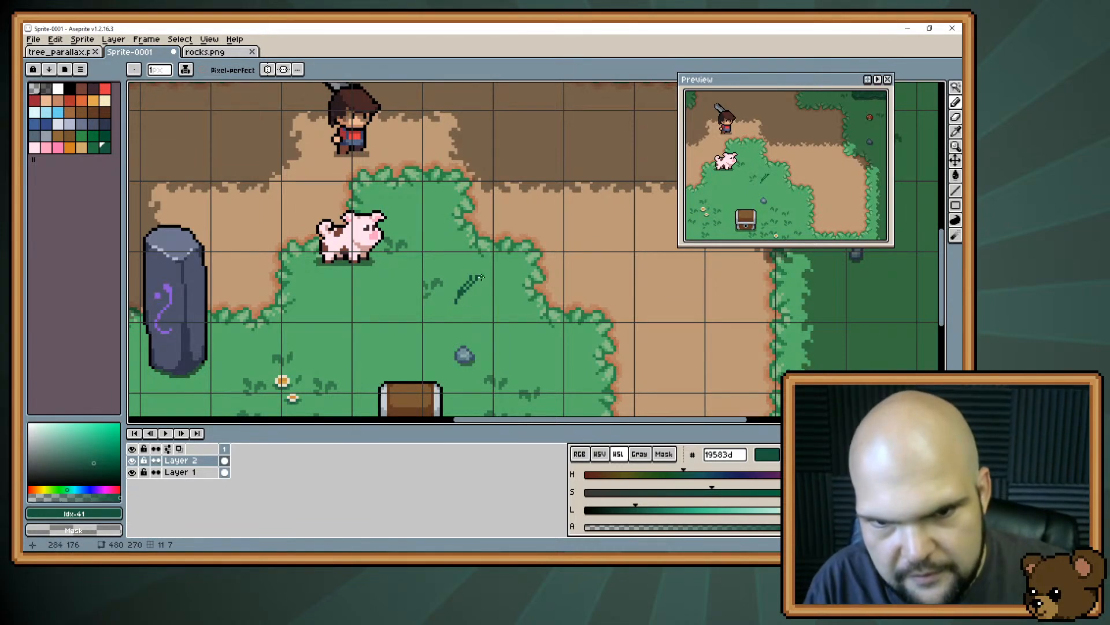
pyautogui.moveTo(456, 299); pyautogui.dragTo(474, 289)
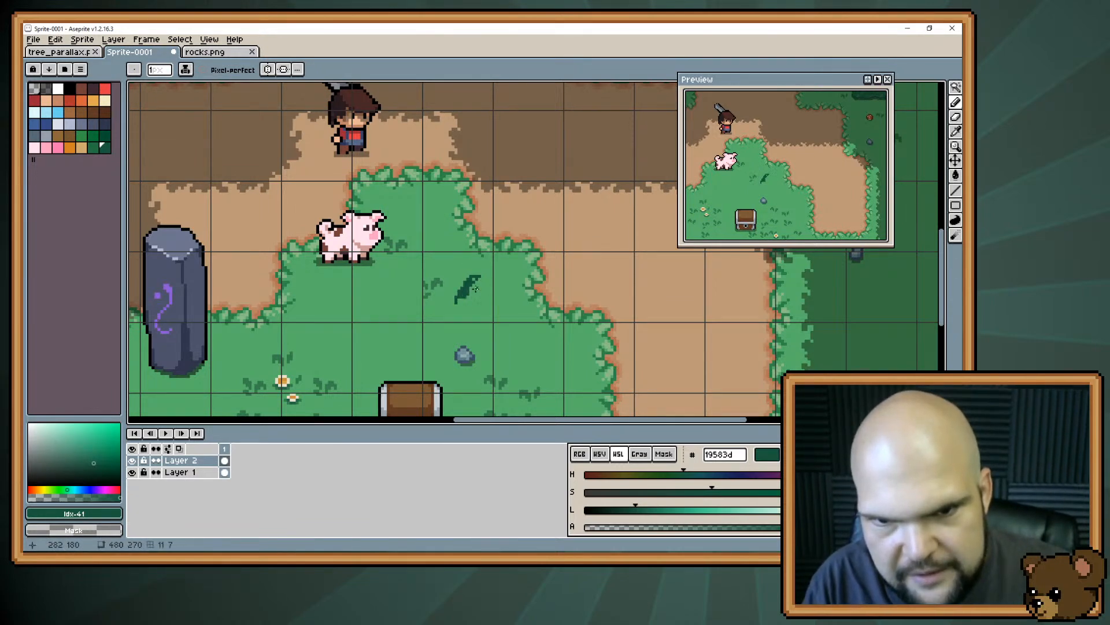
pyautogui.hotkey('ctrl', 'z')
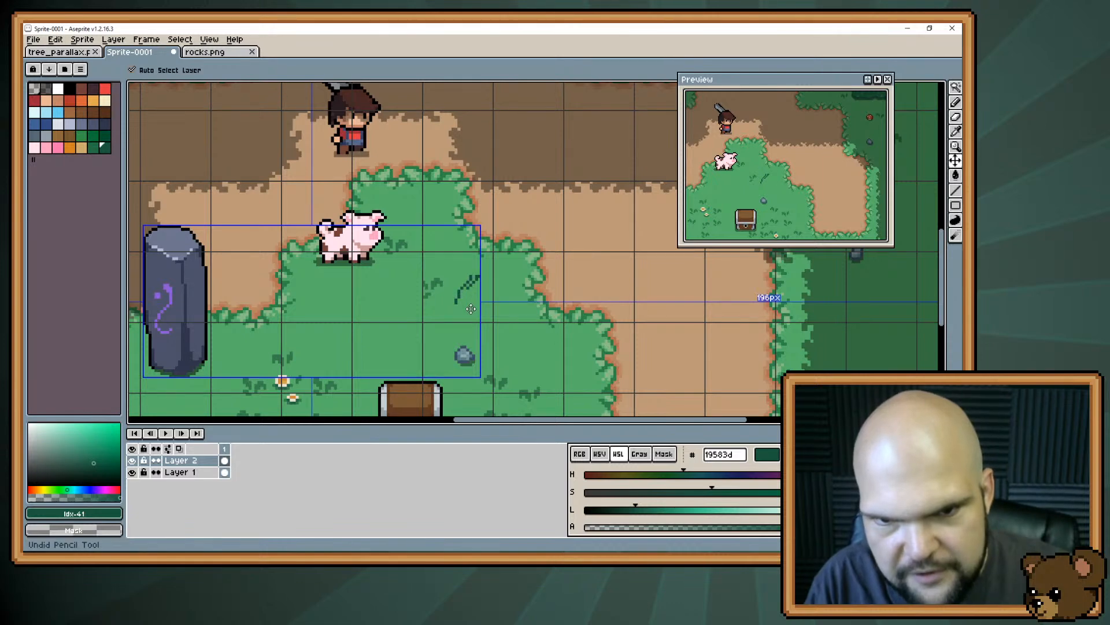
pyautogui.hotkey('ctrl', 'z')
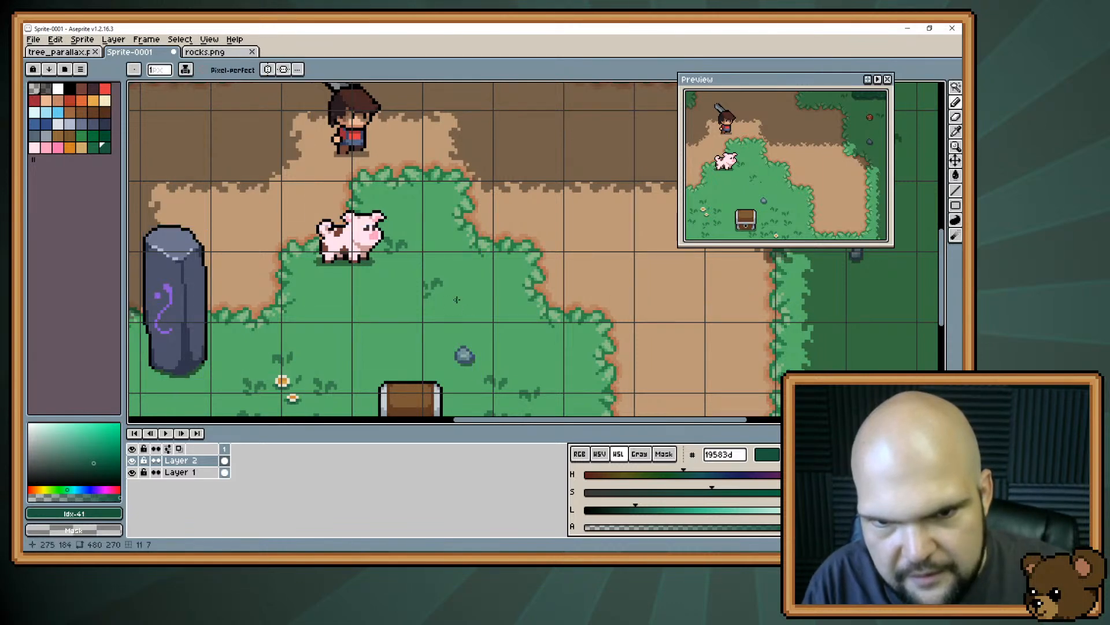
# Try a fuller dark green grass tuft in the same spot above the blue stone, and undo it
pyautogui.hotkey('ctrl', 'y')
pyautogui.hotkey('ctrl', 'y')
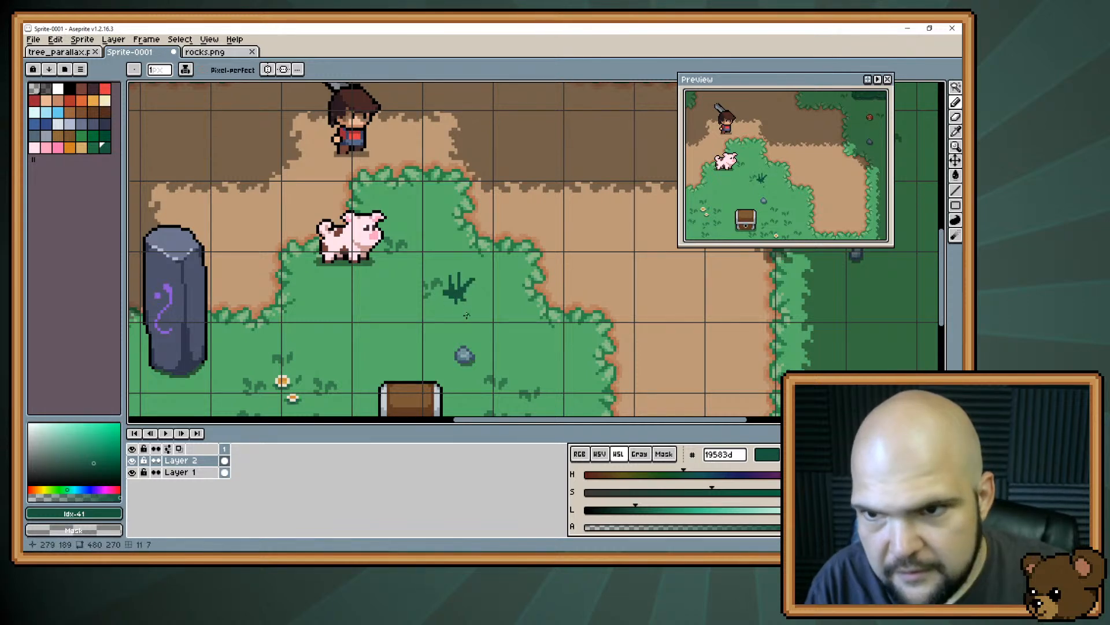
pyautogui.click(454, 300)
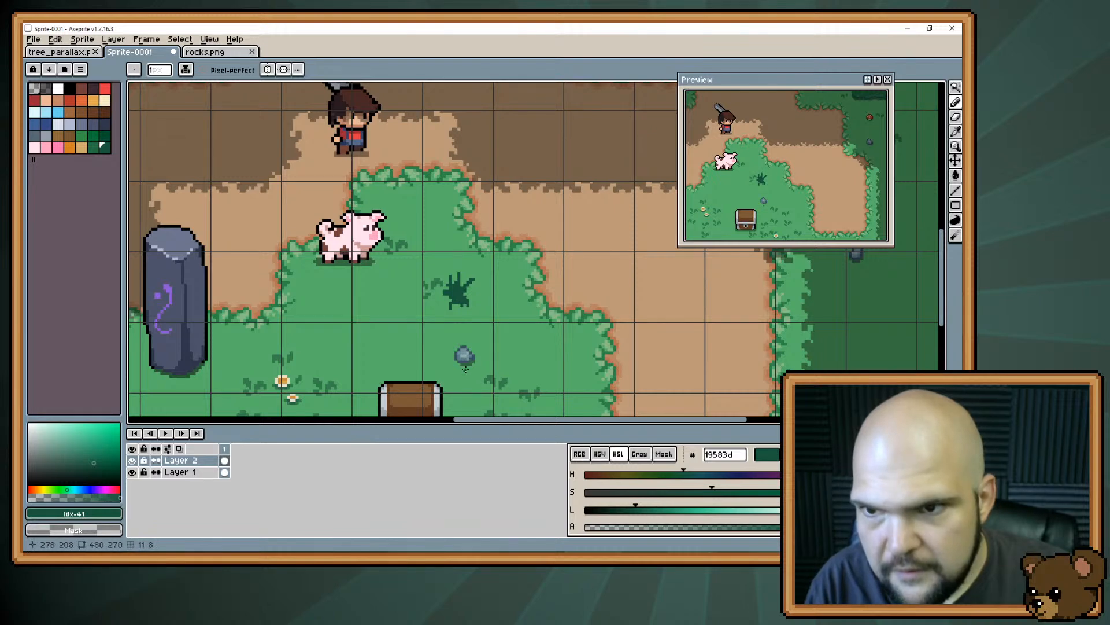
pyautogui.moveTo(453, 307); pyautogui.dragTo(460, 308)
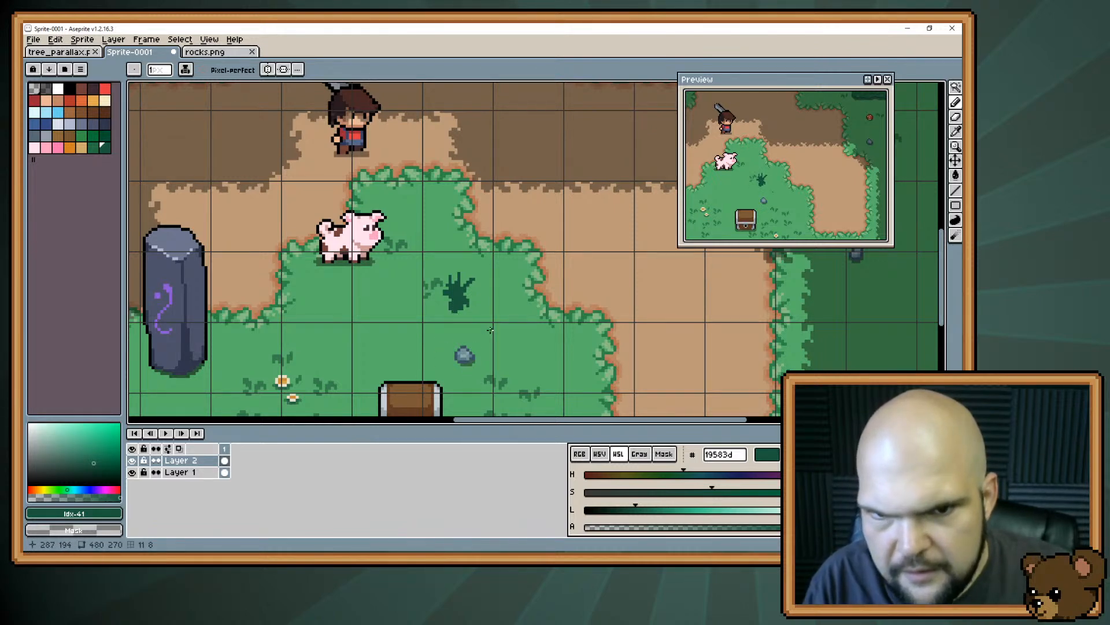
pyautogui.hotkey('ctrl', 'z')
pyautogui.hotkey('ctrl', 'z')
pyautogui.hotkey('ctrl', 'z')
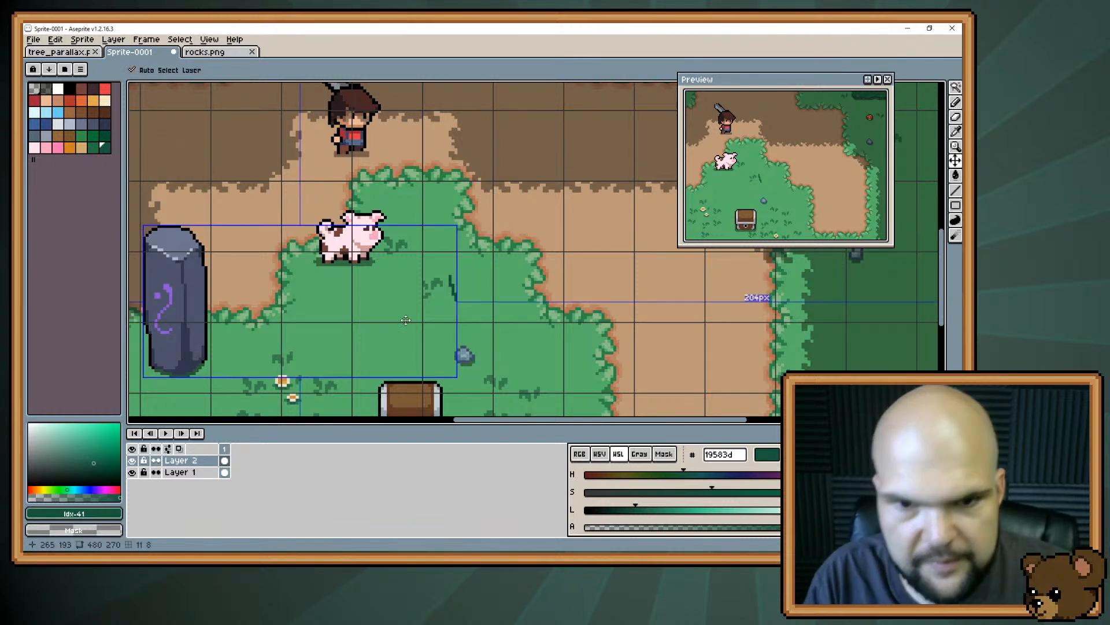
# Add a new empty layer above Layer 2 for the grass
pyautogui.click(113, 39)
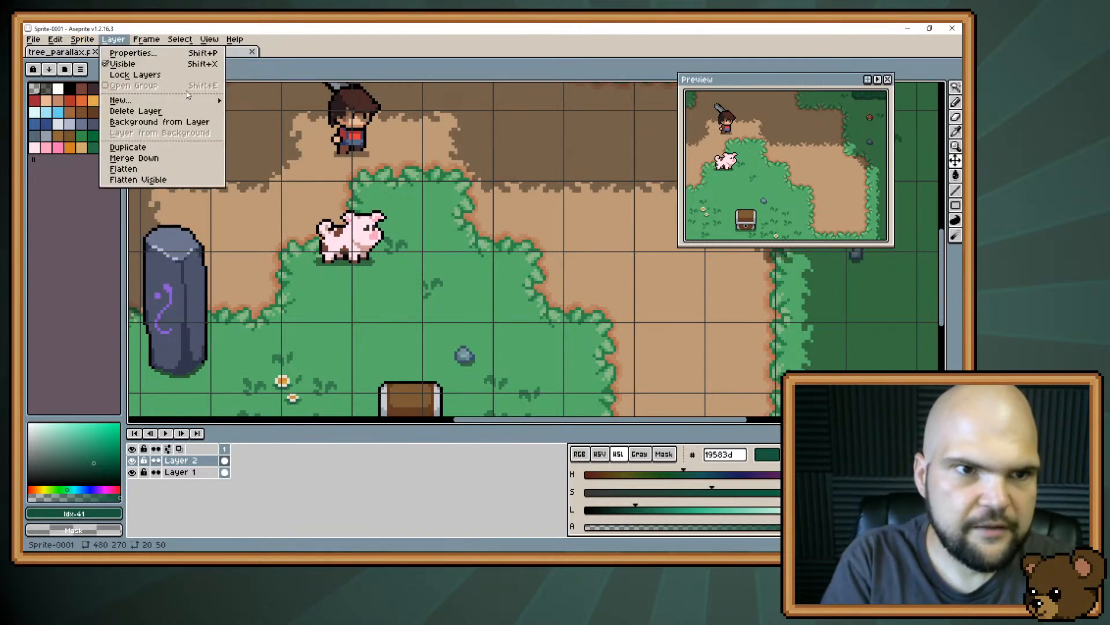
pyautogui.moveTo(120, 100)
pyautogui.click(246, 102)
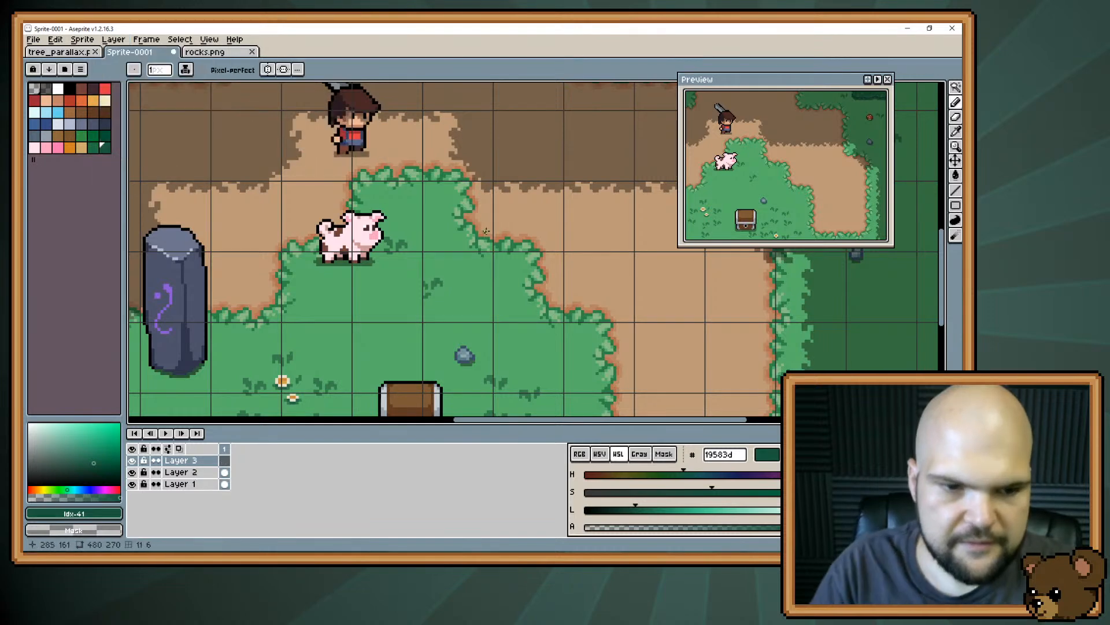
# Draw a spiky tall-grass tuft in green #237143 on Layer 3, between the pig and the blue stone
pyautogui.scroll(1, 449, 227)
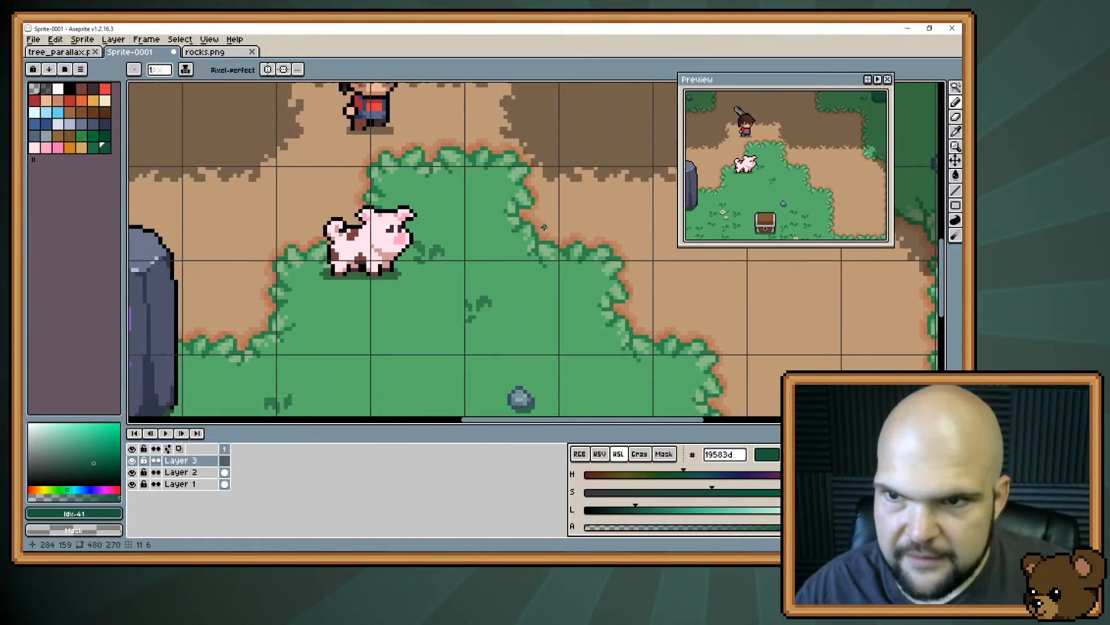
pyautogui.press('space')
pyautogui.moveTo(455, 296)
pyautogui.mouseDown()
pyautogui.moveTo(455, 266)
pyautogui.moveTo(459, 276)
pyautogui.moveTo(400, 335)
pyautogui.mouseUp()
pyautogui.click(95, 151)
pyautogui.press('space')
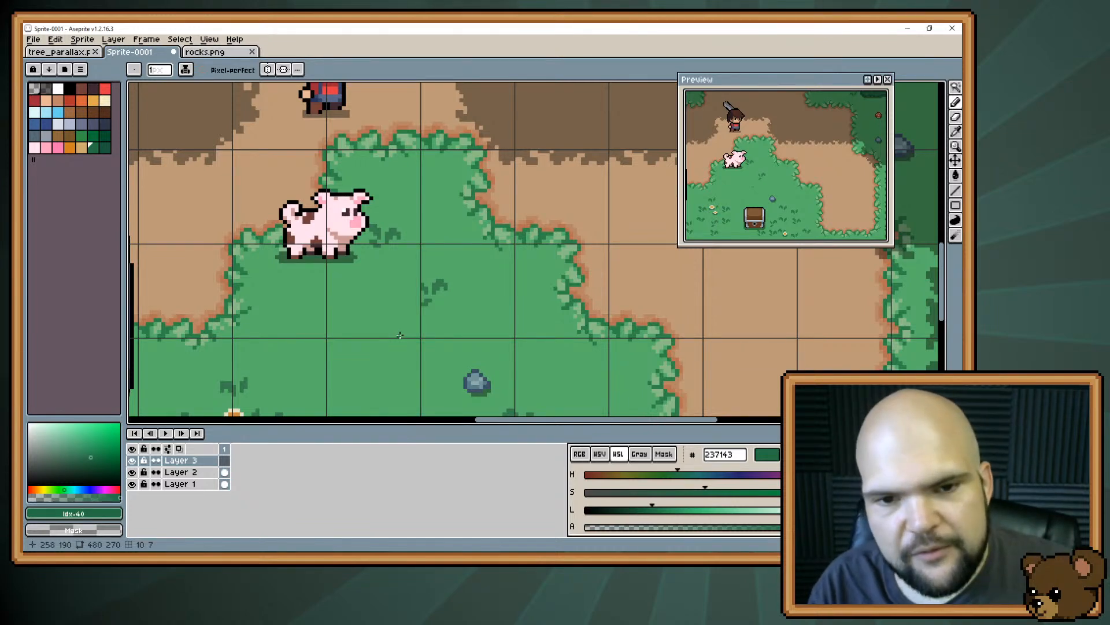
pyautogui.press('space')
pyautogui.moveTo(424, 325); pyautogui.dragTo(399, 341)
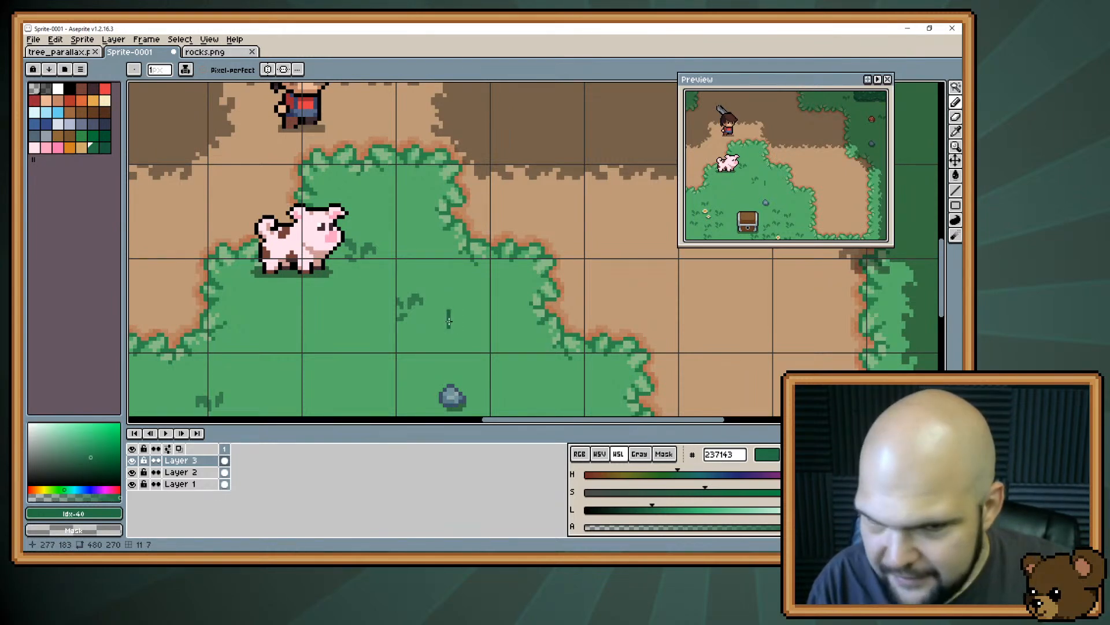
pyautogui.moveTo(450, 325)
pyautogui.mouseDown()
pyautogui.moveTo(443, 312)
pyautogui.moveTo(455, 304)
pyautogui.moveTo(439, 318)
pyautogui.moveTo(444, 334)
pyautogui.mouseUp()
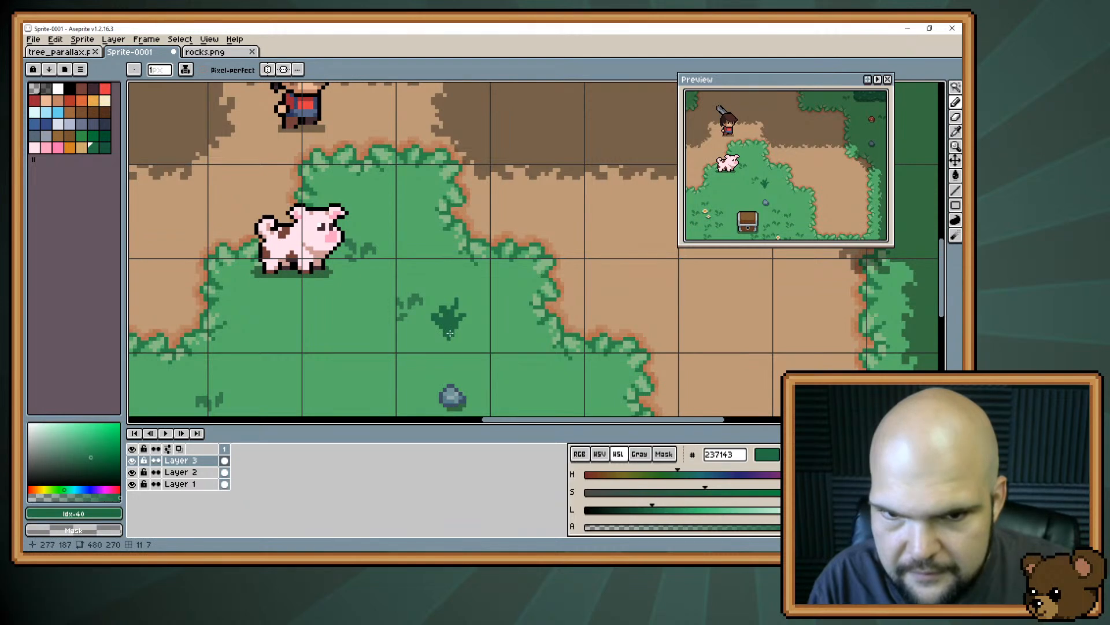
pyautogui.click(454, 335)
pyautogui.click(443, 334)
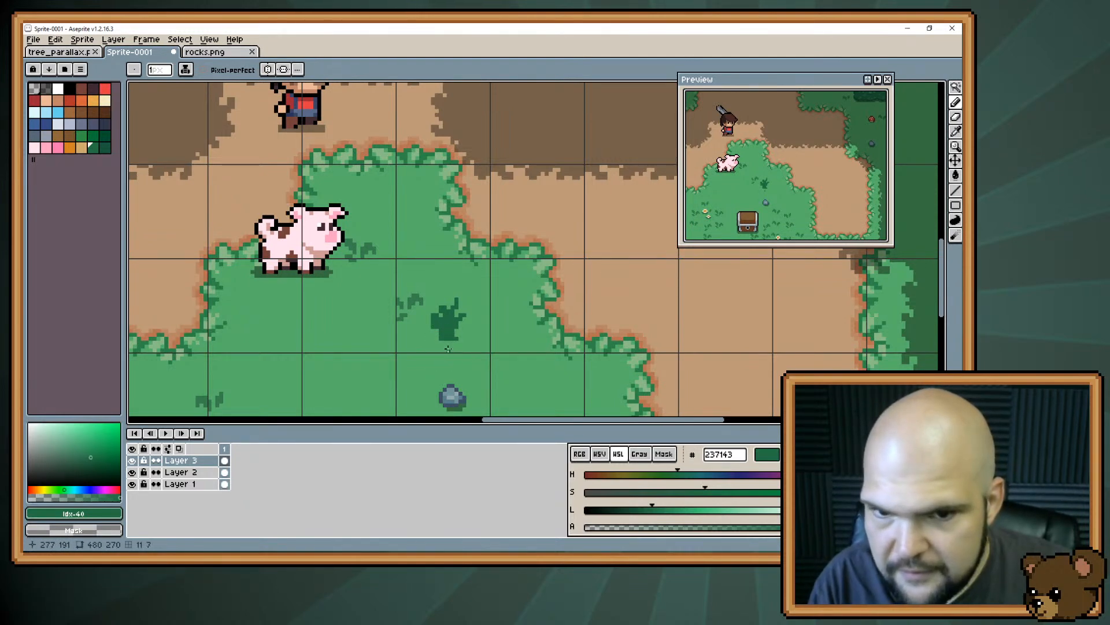
pyautogui.press('b')
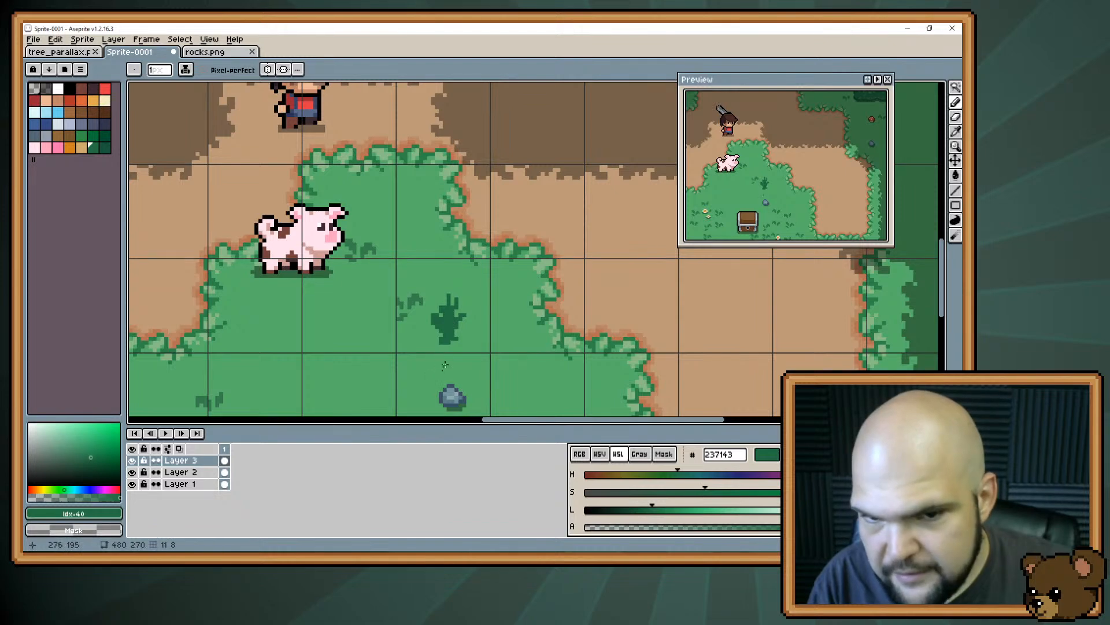
# Set the grid's X offset to -5 in the grid settings
pyautogui.press('space')
pyautogui.moveTo(451, 258); pyautogui.dragTo(468, 197)
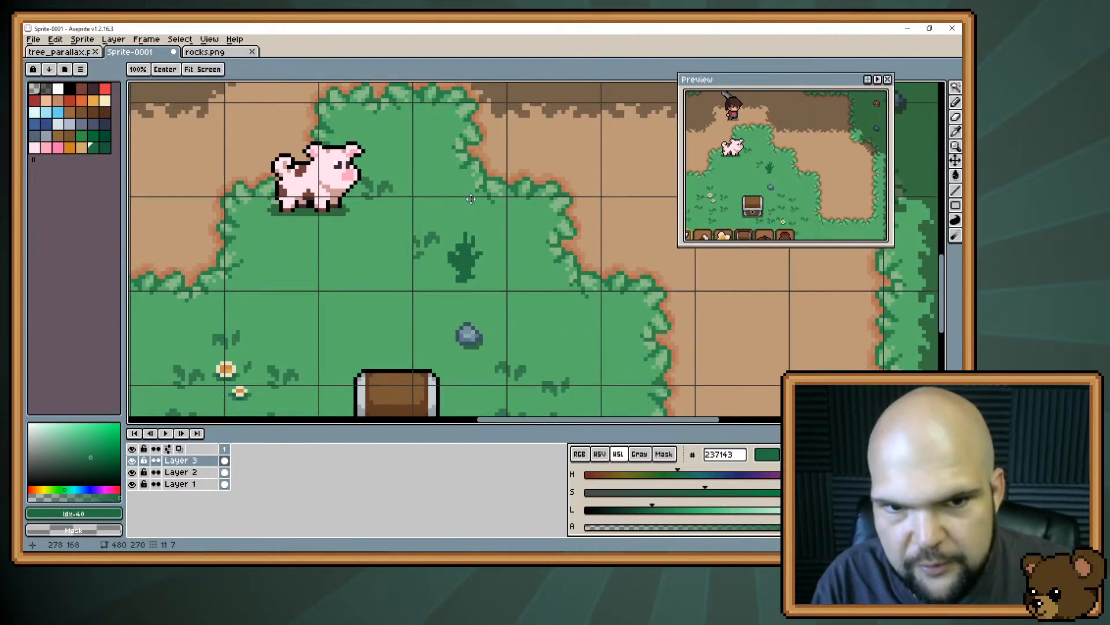
pyautogui.moveTo(434, 268); pyautogui.dragTo(475, 215)
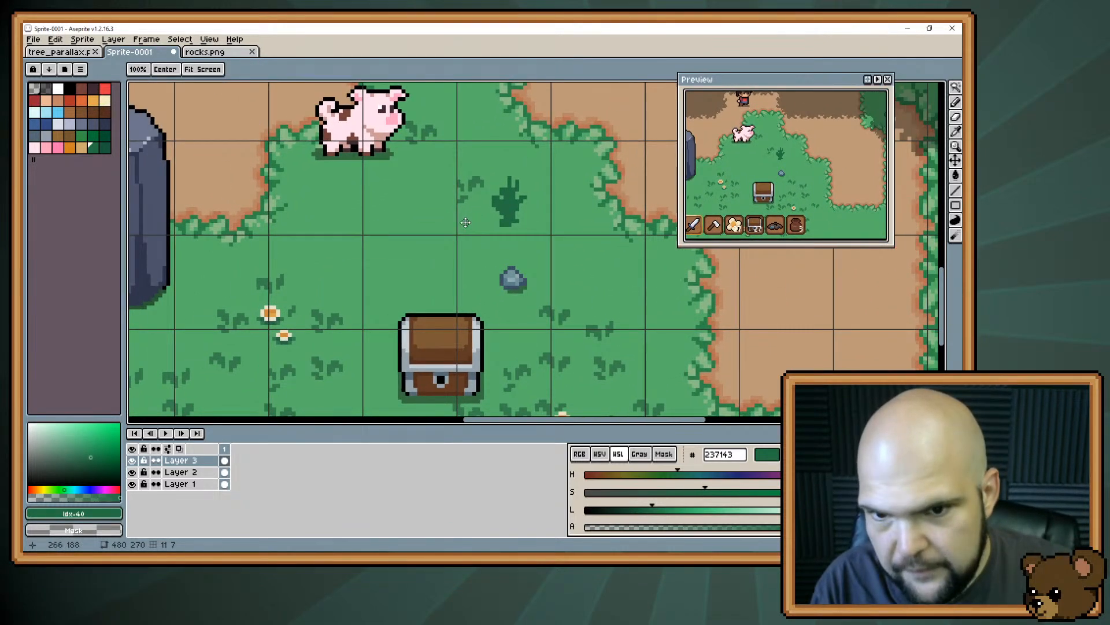
pyautogui.moveTo(490, 307)
pyautogui.mouseDown()
pyautogui.moveTo(480, 208)
pyautogui.moveTo(501, 296)
pyautogui.mouseUp()
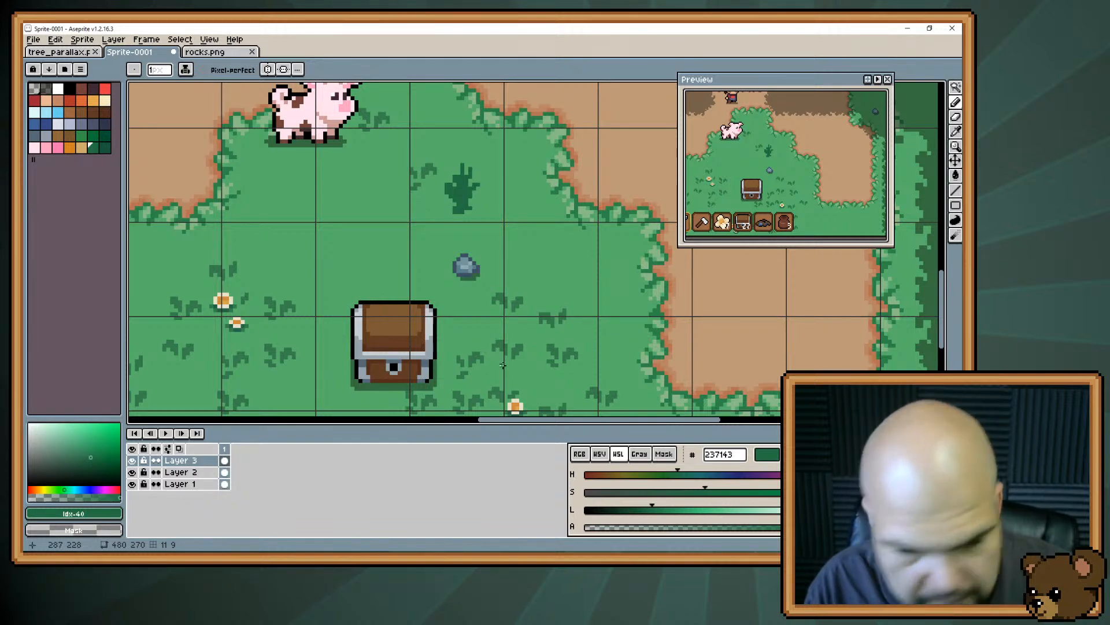
pyautogui.hotkey('ctrl', 'shift', "'")
pyautogui.write('-5')
pyautogui.press('Return')
pyautogui.moveTo(504, 373); pyautogui.dragTo(472, 218)
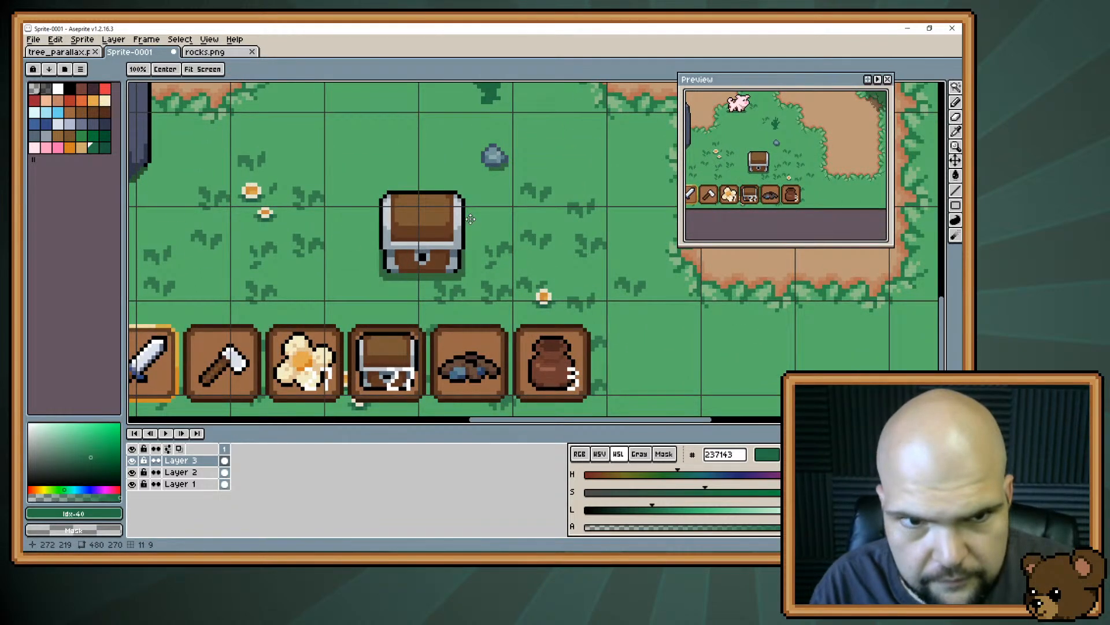
pyautogui.moveTo(470, 219); pyautogui.dragTo(481, 264)
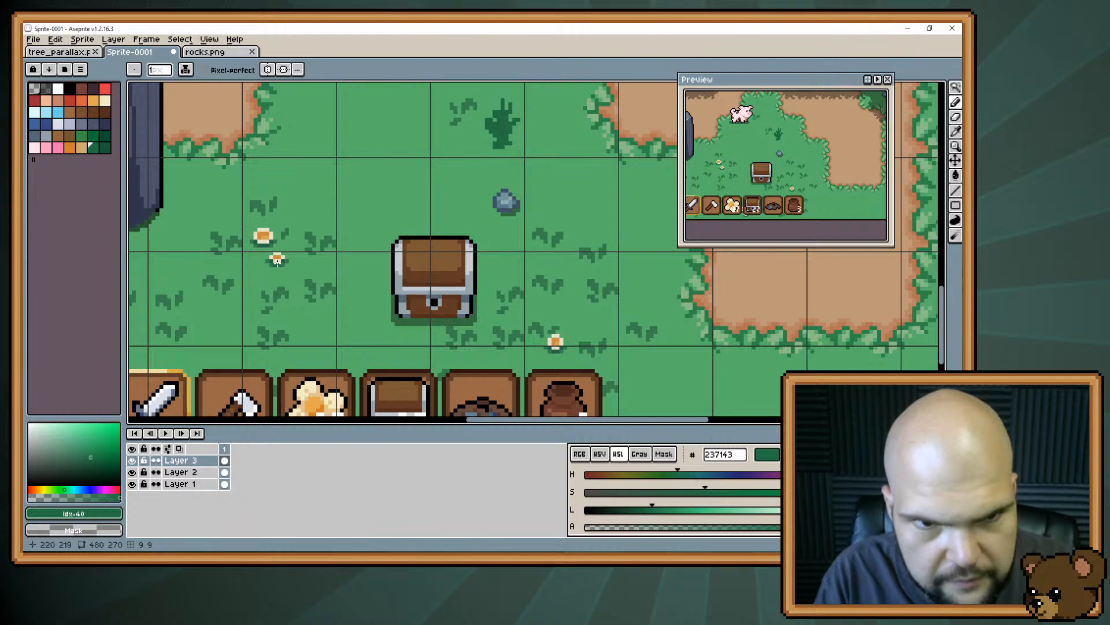
# Set the grid's Y offset to 5, keeping the 24 by 24 cell size
pyautogui.hotkey('ctrl', 'shift', 'g')
pyautogui.press('Tab')
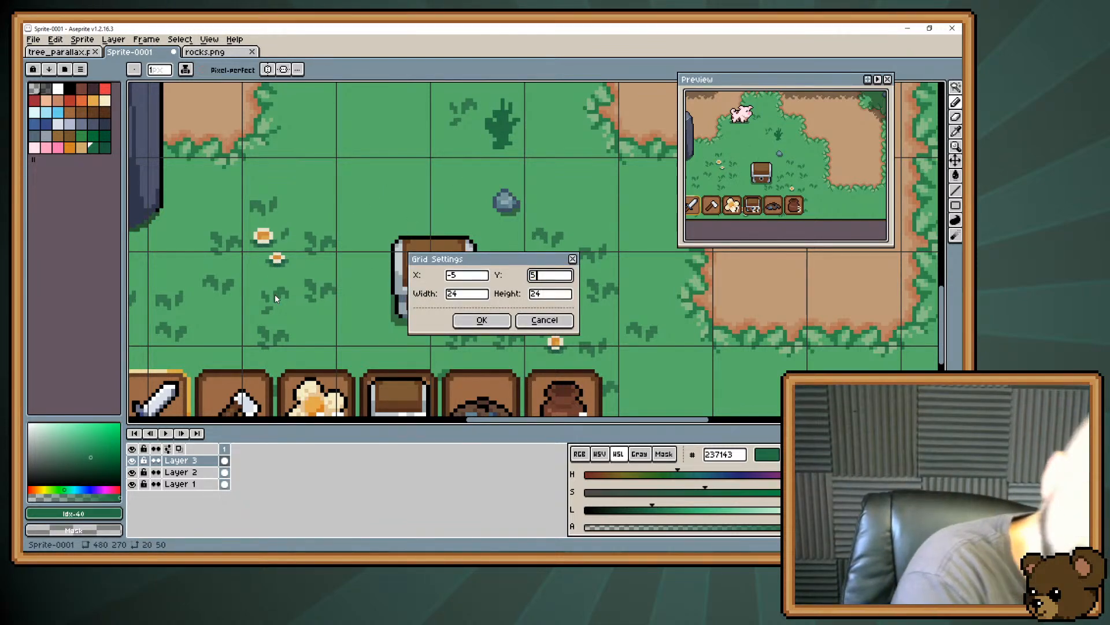
pyautogui.write('5')
pyautogui.press('Return')
pyautogui.moveTo(433, 301); pyautogui.dragTo(422, 264)
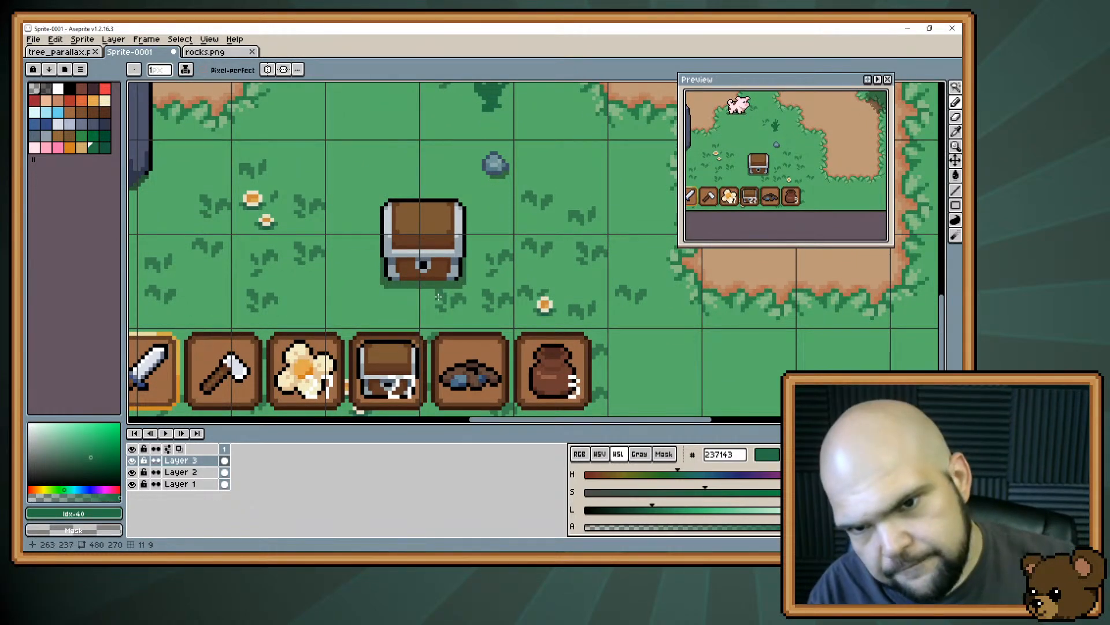
# Move the tall-grass tuft on Layer 3 a few pixels down toward the blue stone
pyautogui.scroll(5, 438, 297)
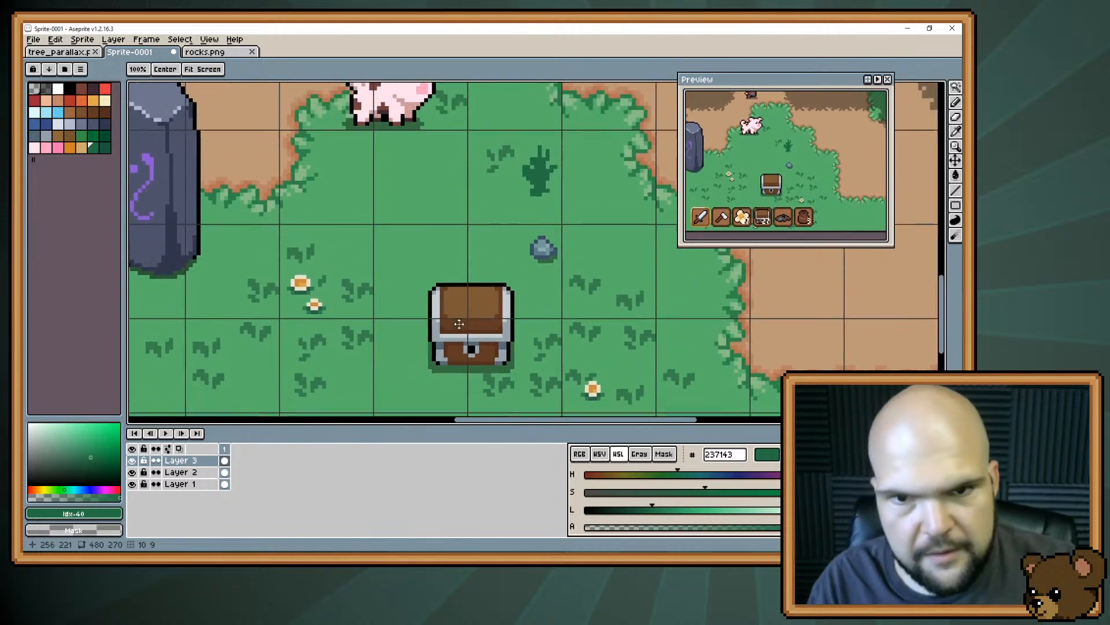
pyautogui.press('v')
pyautogui.moveTo(515, 249)
pyautogui.mouseDown()
pyautogui.moveTo(511, 265)
pyautogui.moveTo(467, 220)
pyautogui.moveTo(509, 263)
pyautogui.mouseUp()
pyautogui.press('ctrl')
# Set the grid cell width and height to 12 and switch back to the Pencil tool
pyautogui.hotkey('ctrl', 'shift', "'")
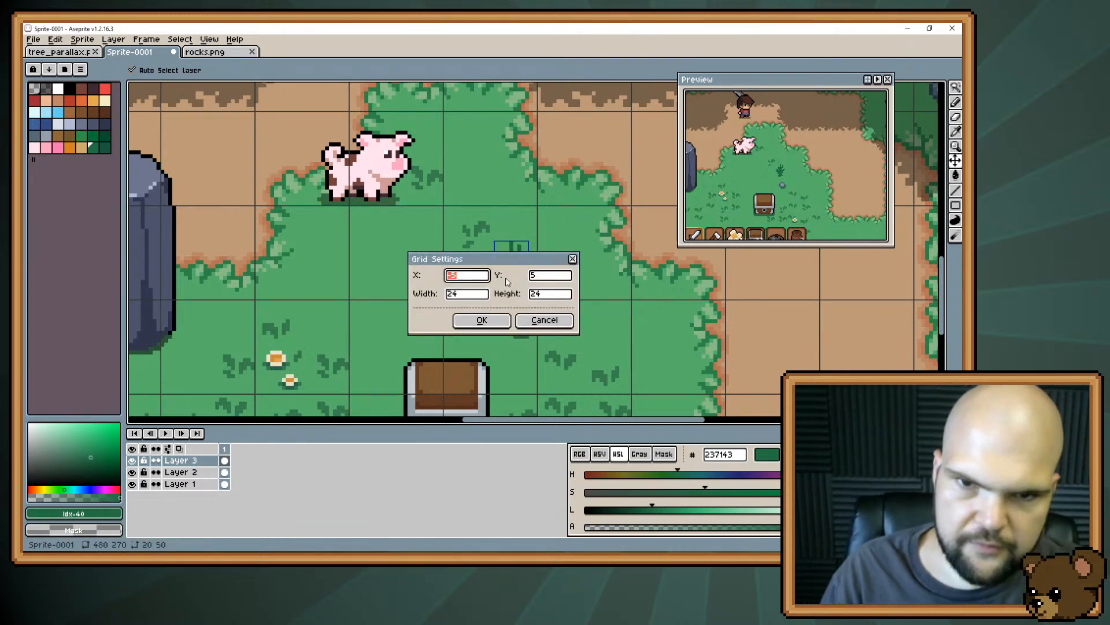
pyautogui.press('Tab')
pyautogui.press('Tab')
pyautogui.write('12')
pyautogui.press('Tab')
pyautogui.write('12')
pyautogui.press('Tab')
pyautogui.press('Return')
pyautogui.scroll(-2, 522, 260)
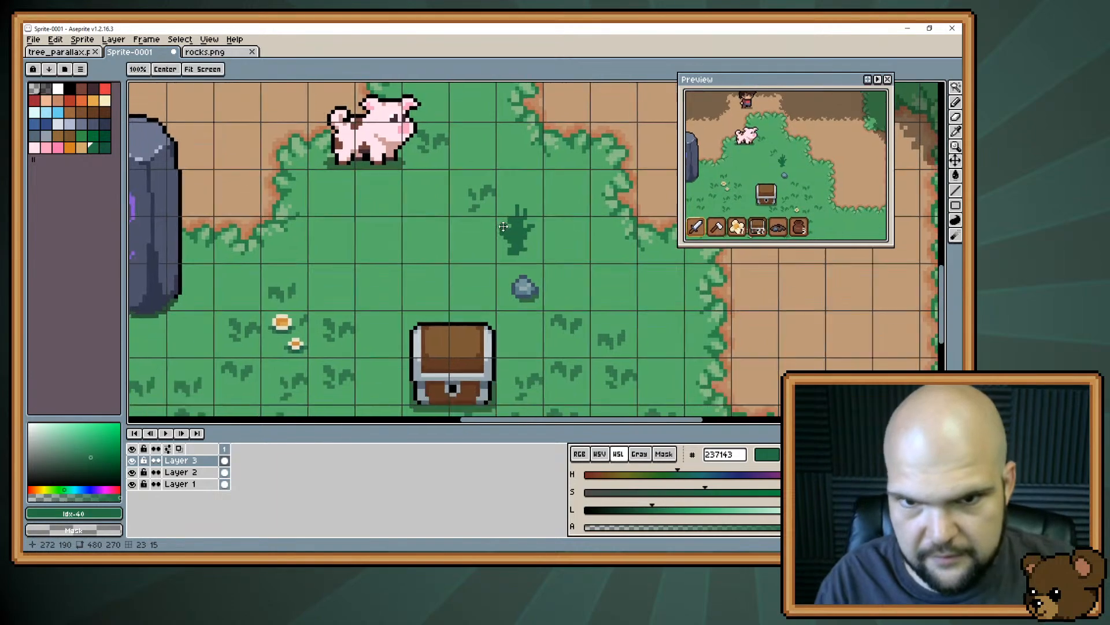
pyautogui.scroll(1, 523, 260)
pyautogui.press('b')
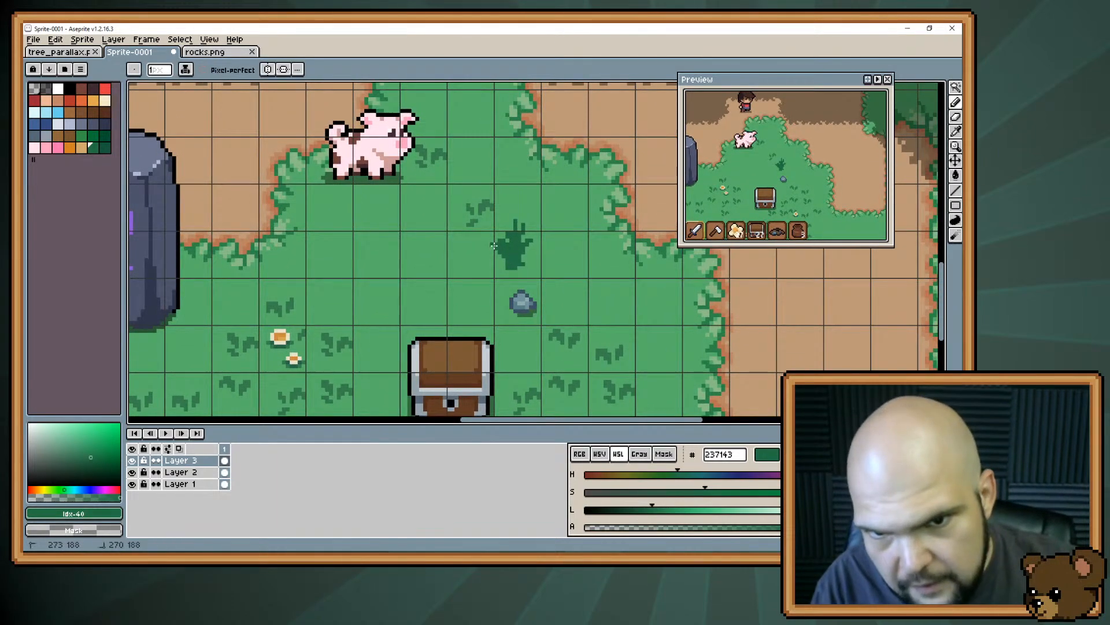
# Clear the dark green tall-grass tuft above the blue stone from Layer 3
pyautogui.moveTo(519, 245)
pyautogui.mouseDown()
pyautogui.moveTo(519, 210)
pyautogui.moveTo(516, 246)
pyautogui.moveTo(505, 226)
pyautogui.moveTo(525, 249)
pyautogui.mouseUp()
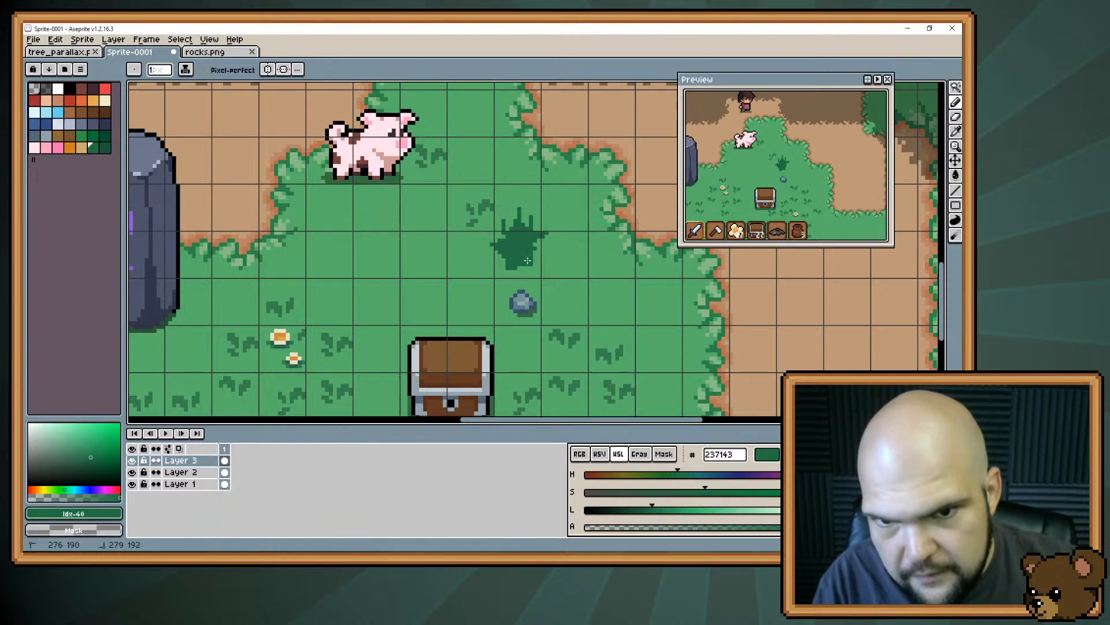
pyautogui.press('e')
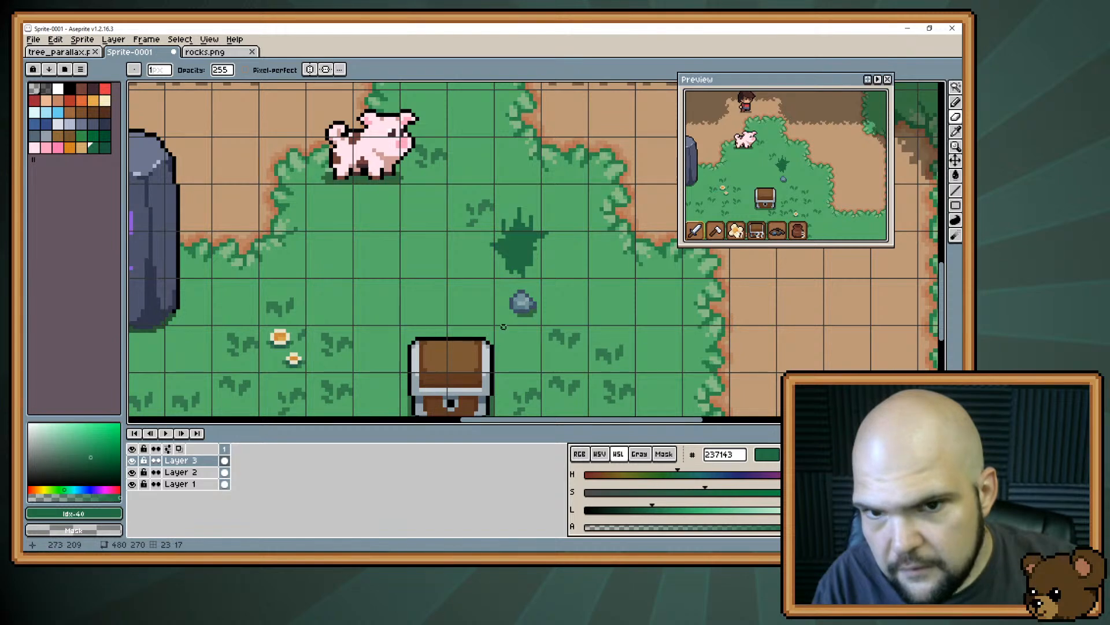
pyautogui.press('Delete')
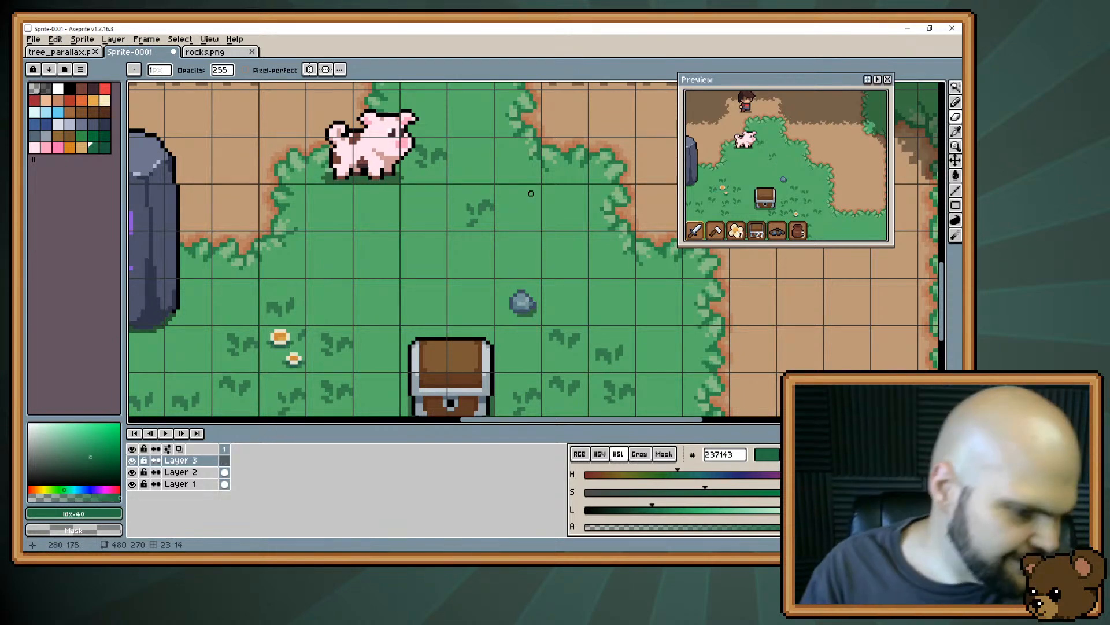
# Draw a tall, narrow dark green grass blade above the blue stone on Layer 3
pyautogui.press('b')
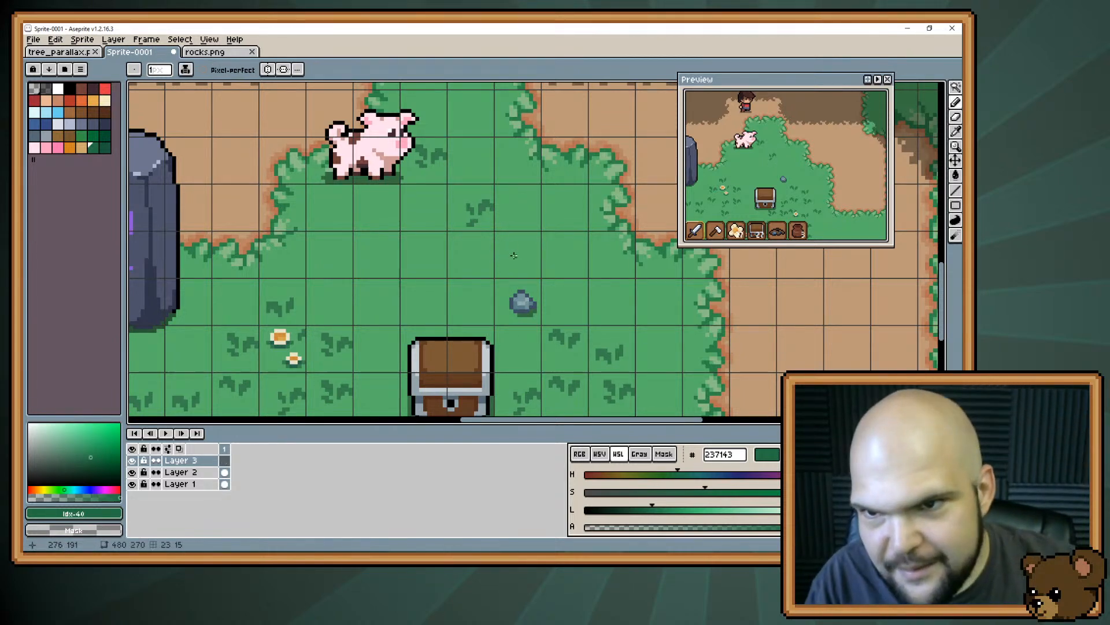
pyautogui.moveTo(512, 211); pyautogui.dragTo(513, 266)
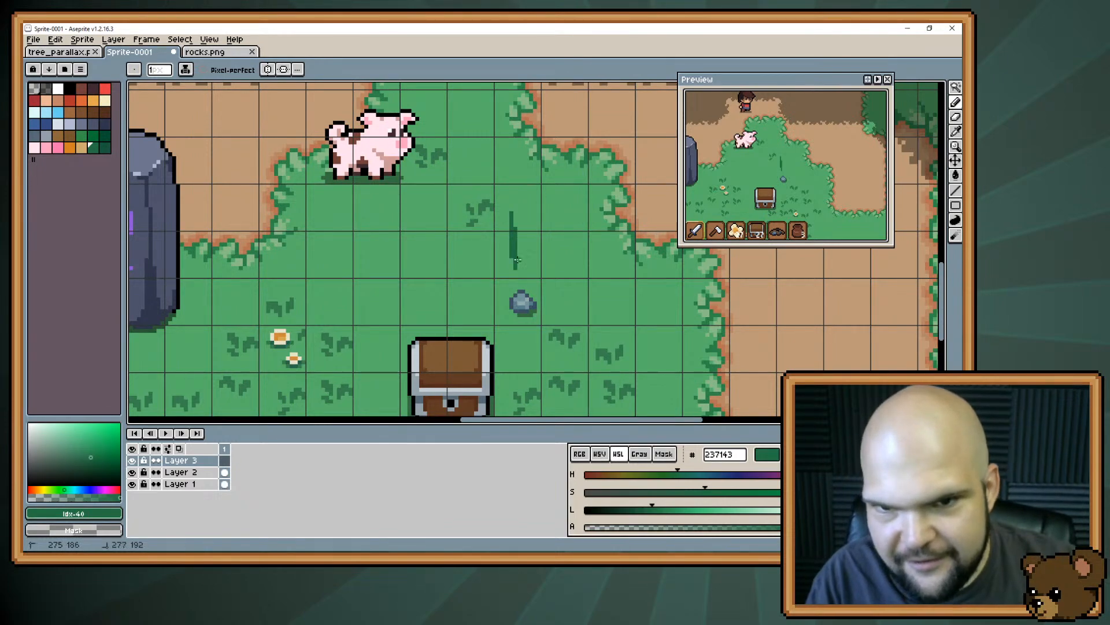
pyautogui.moveTo(466, 226); pyautogui.dragTo(620, 151)
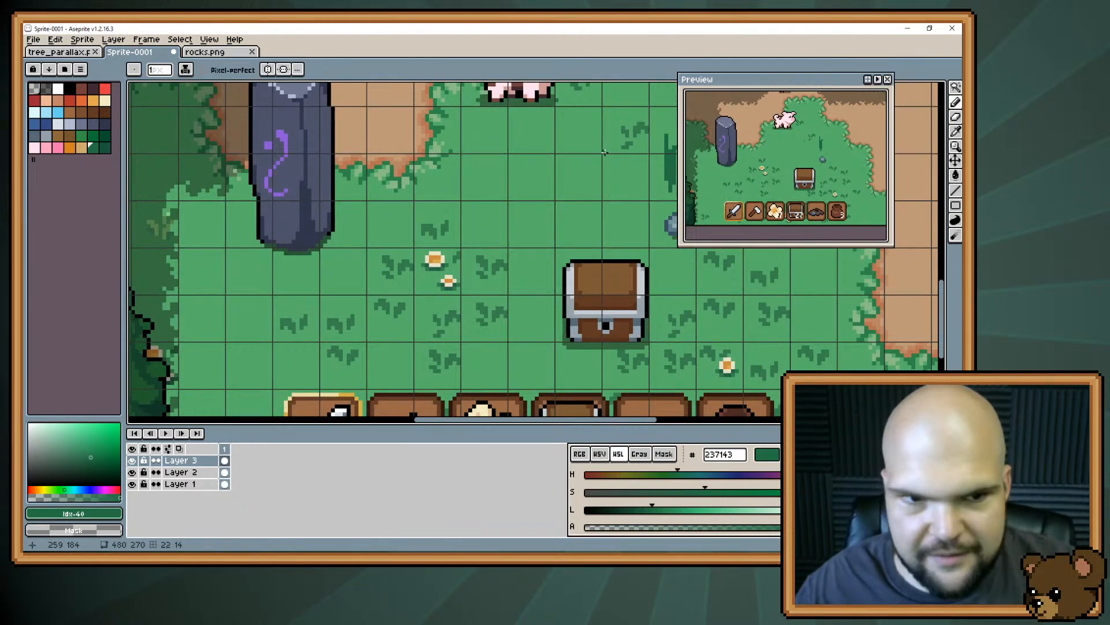
pyautogui.scroll(-2, 605, 153)
pyautogui.scroll(2, 605, 153)
pyautogui.moveTo(605, 153); pyautogui.dragTo(292, 238)
pyautogui.moveTo(535, 250); pyautogui.dragTo(654, 247)
pyautogui.scroll(1, 561, 293)
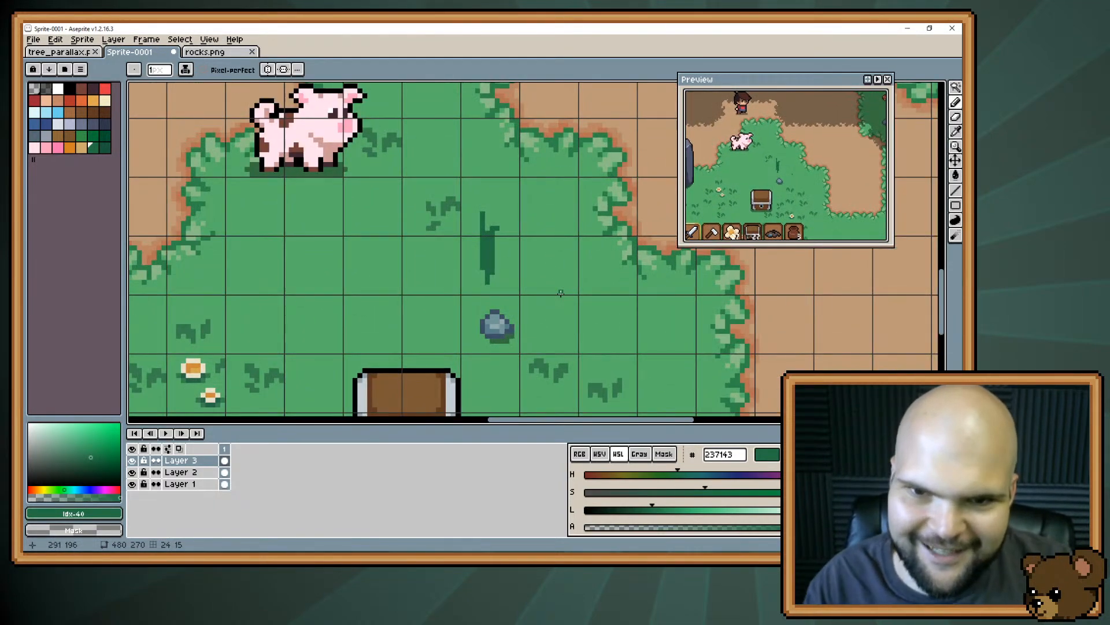
# Add shorter side blades to the new grass tuft and erase excess pixels between the blades
pyautogui.moveTo(560, 293); pyautogui.dragTo(586, 331)
pyautogui.moveTo(512, 312); pyautogui.dragTo(497, 272)
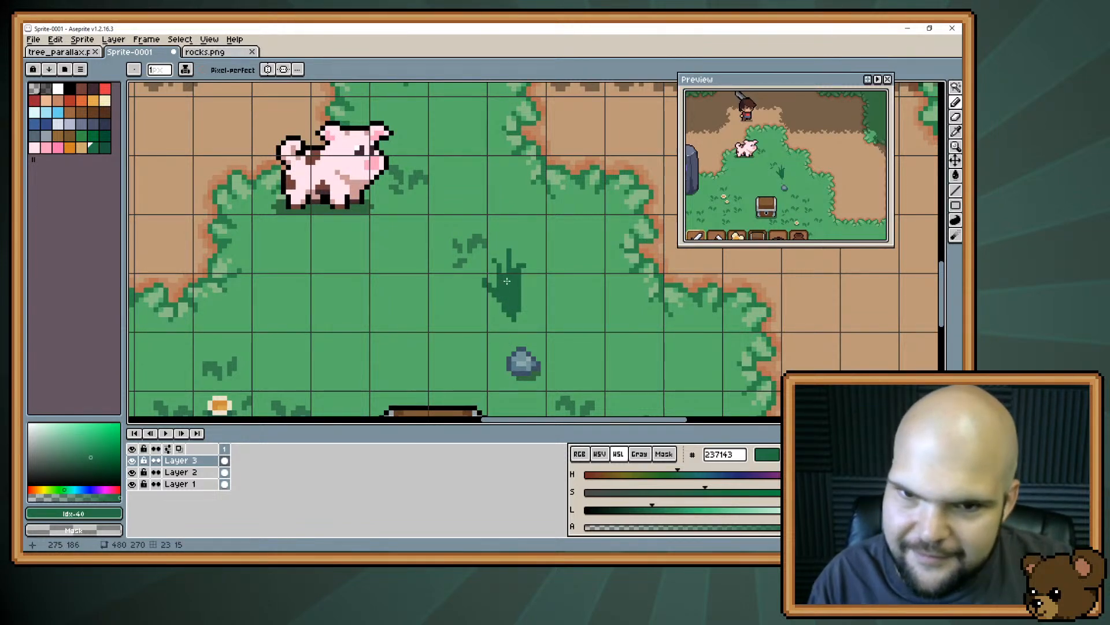
pyautogui.moveTo(499, 263); pyautogui.dragTo(498, 289)
pyautogui.press('e')
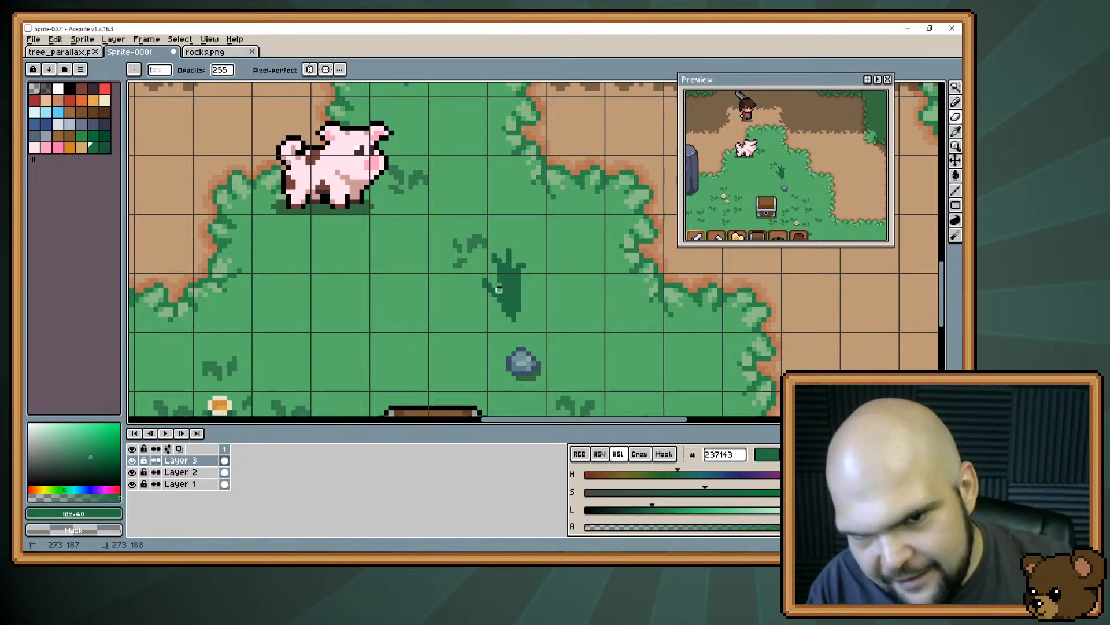
pyautogui.press('b')
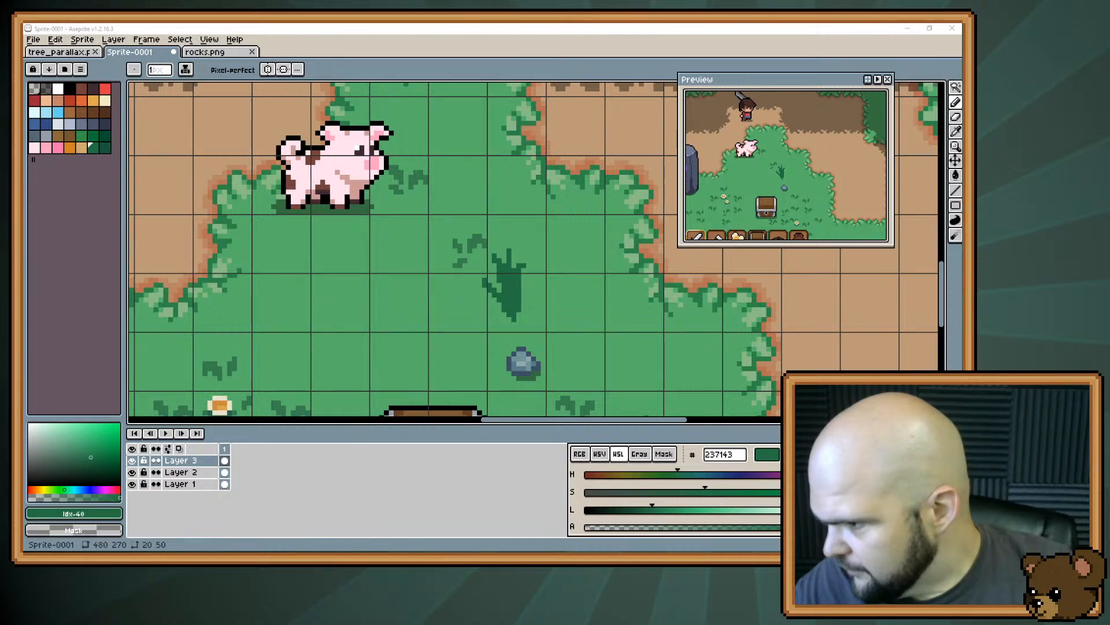
# Switch to Pinterest, browse the tall grass pixel art results and open the Game & Map Screenshots 7 pin
pyautogui.hotkey('alt', 'Tab')
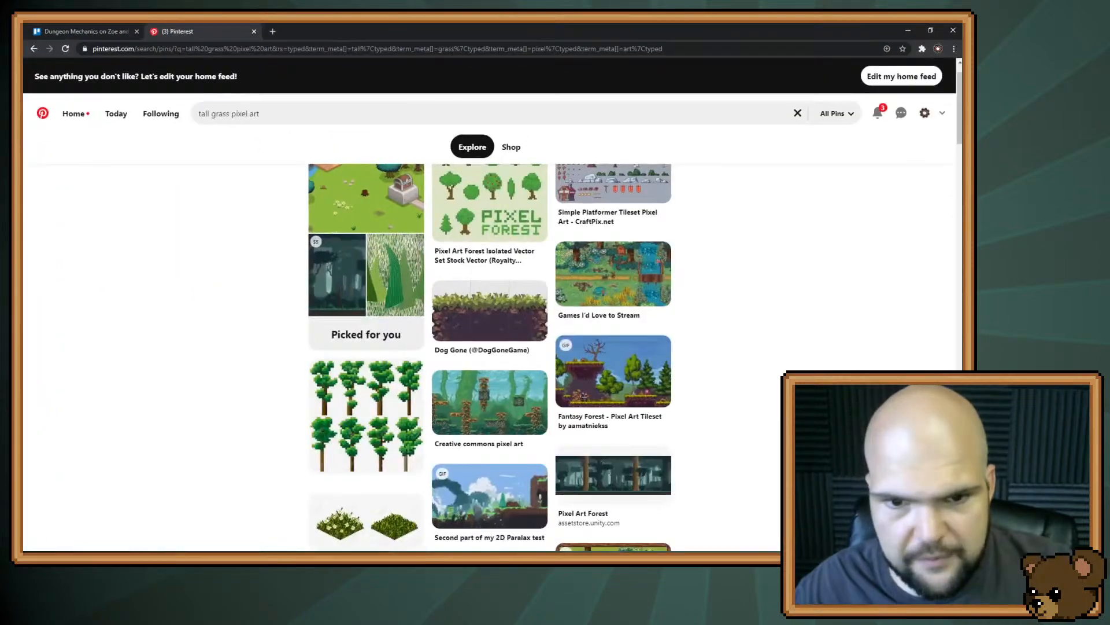
pyautogui.scroll(-2, 400, 362)
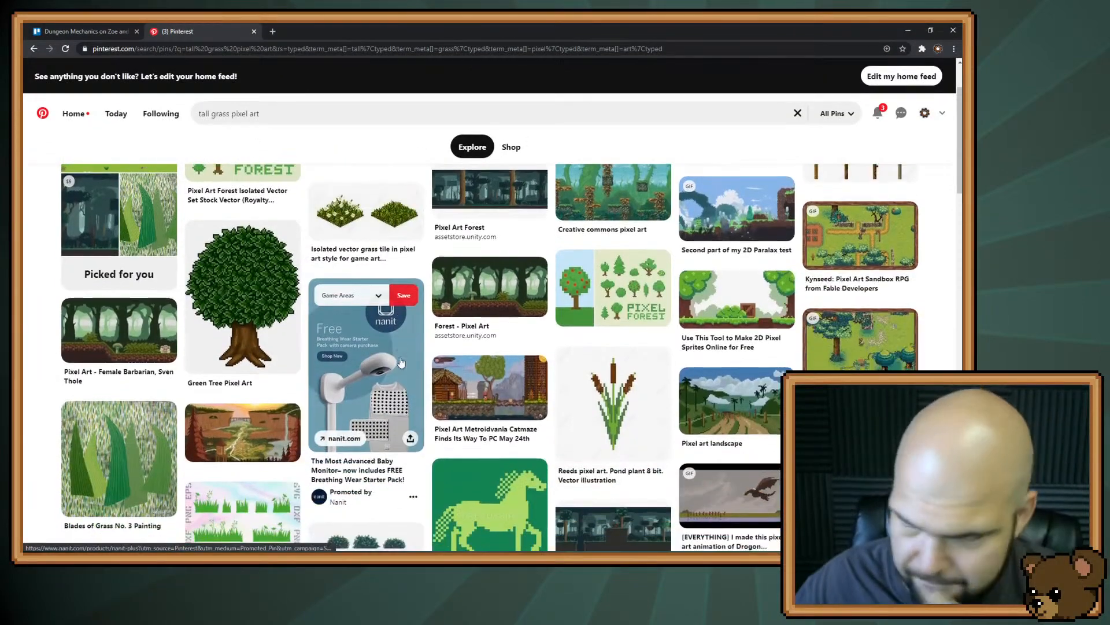
pyautogui.scroll(-1, 553, 375)
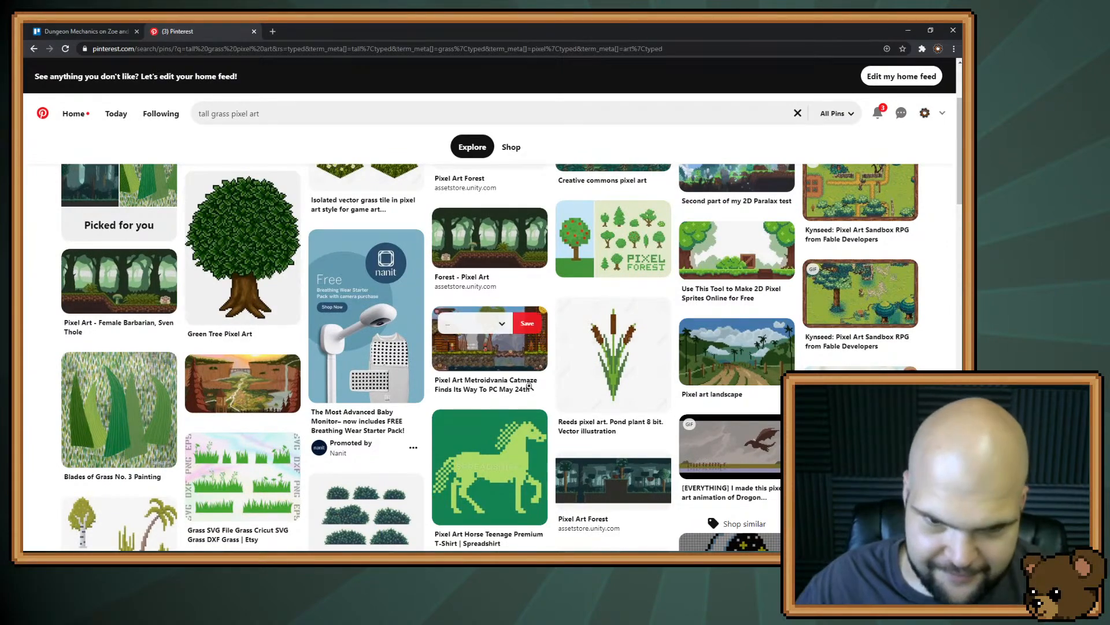
pyautogui.scroll(-1, 530, 382)
pyautogui.scroll(3, 529, 390)
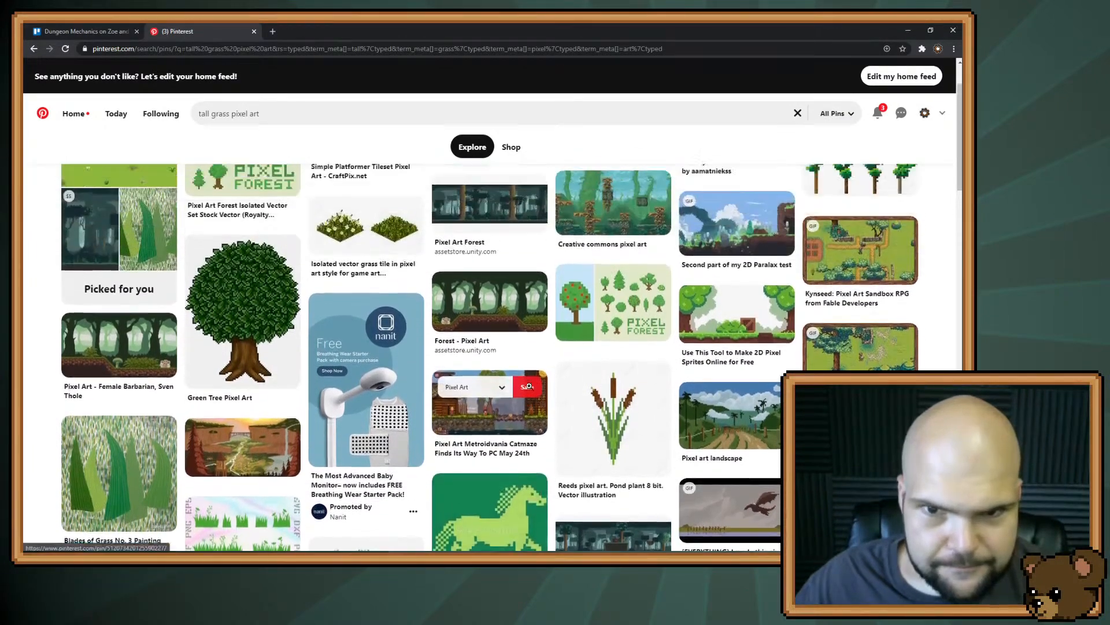
pyautogui.scroll(-7, 415, 309)
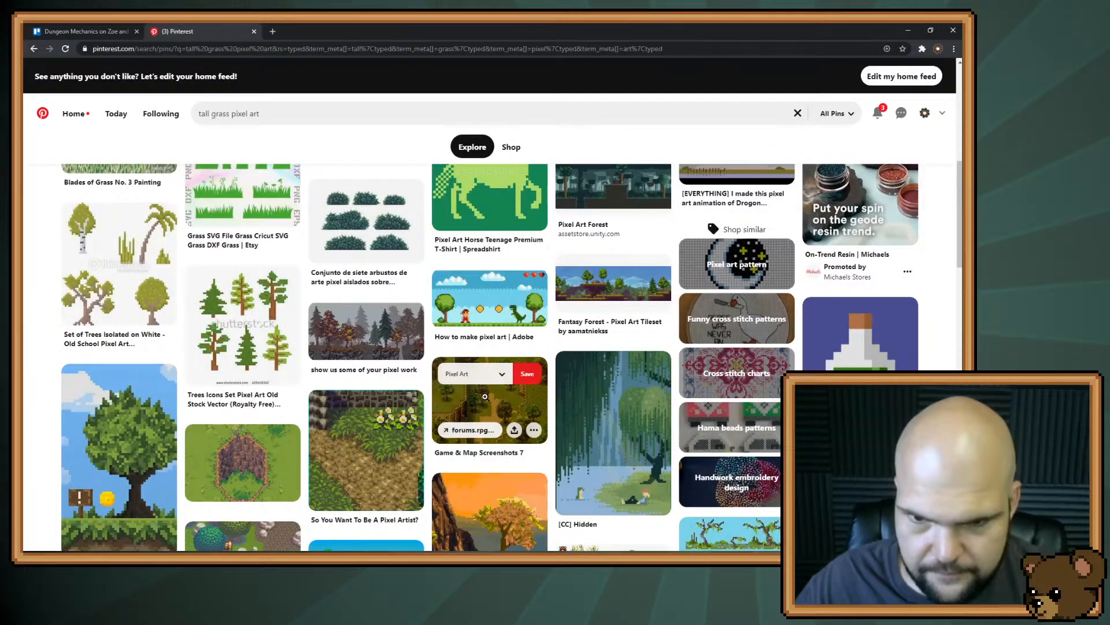
pyautogui.click(485, 396)
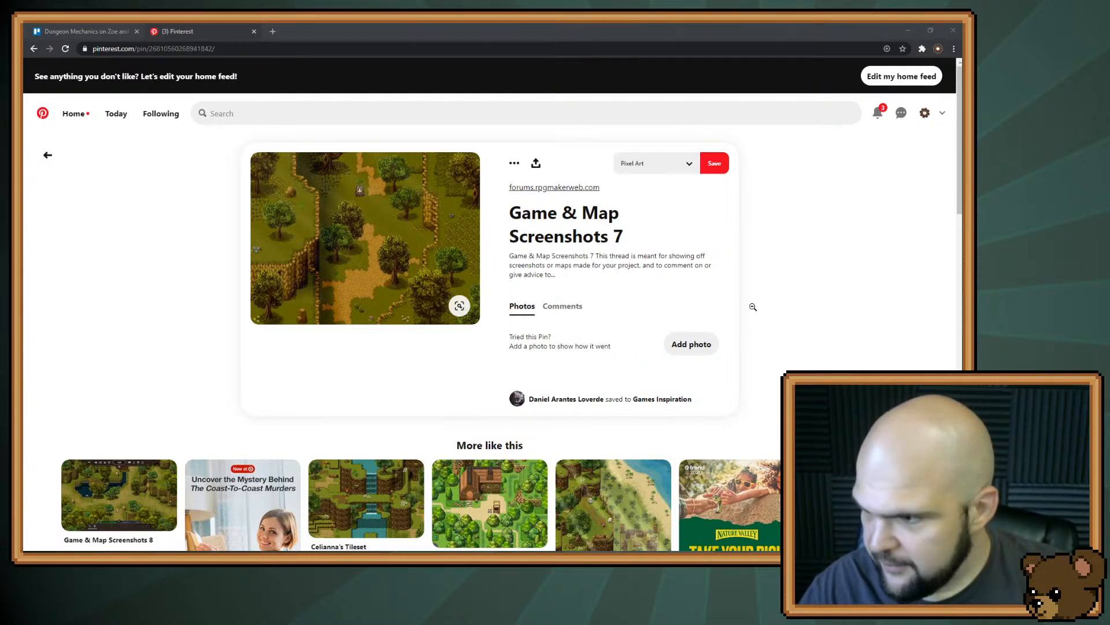
pyautogui.hotkey('alt', 'Tab')
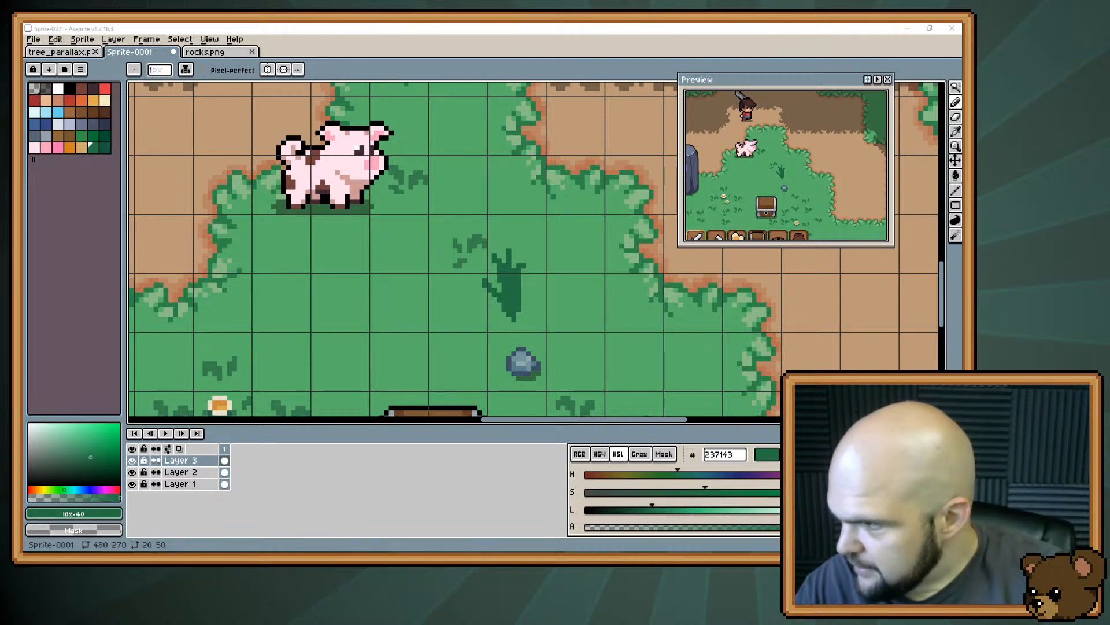
pyautogui.hotkey('alt', 'Tab')
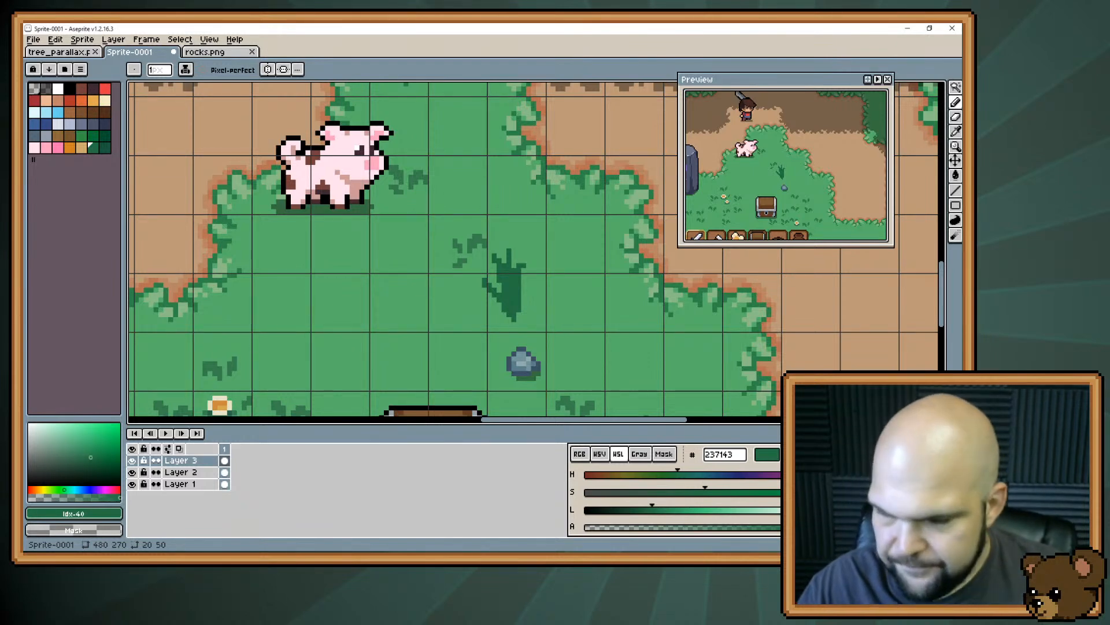
pyautogui.hotkey('alt', 'Tab')
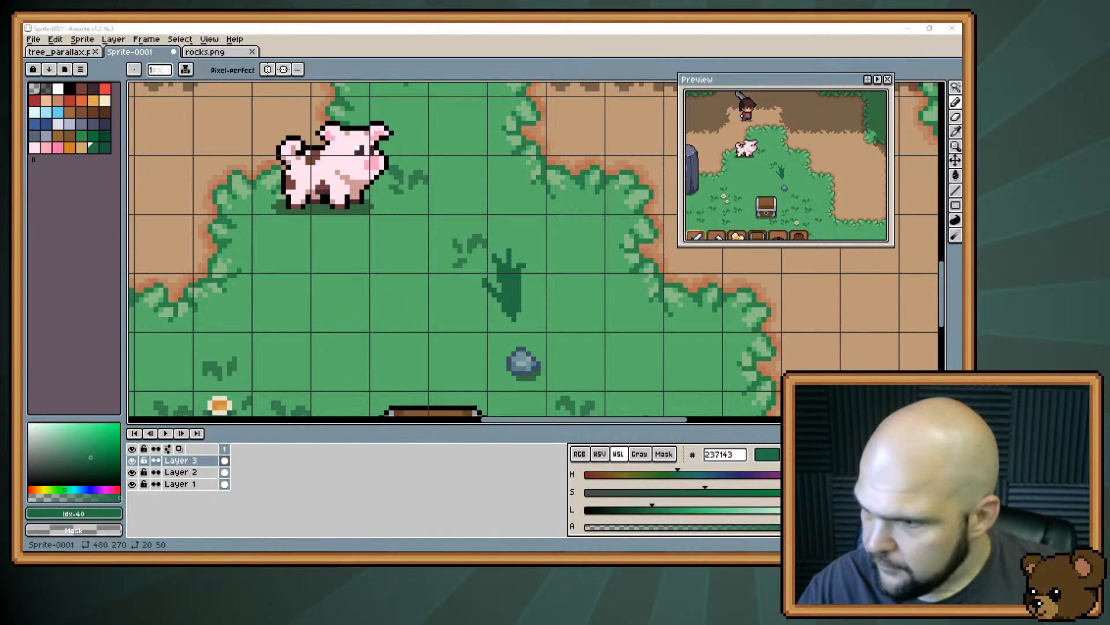
# Search Pinterest for "stardew valley grass"
pyautogui.scroll(-5, 597, 333)
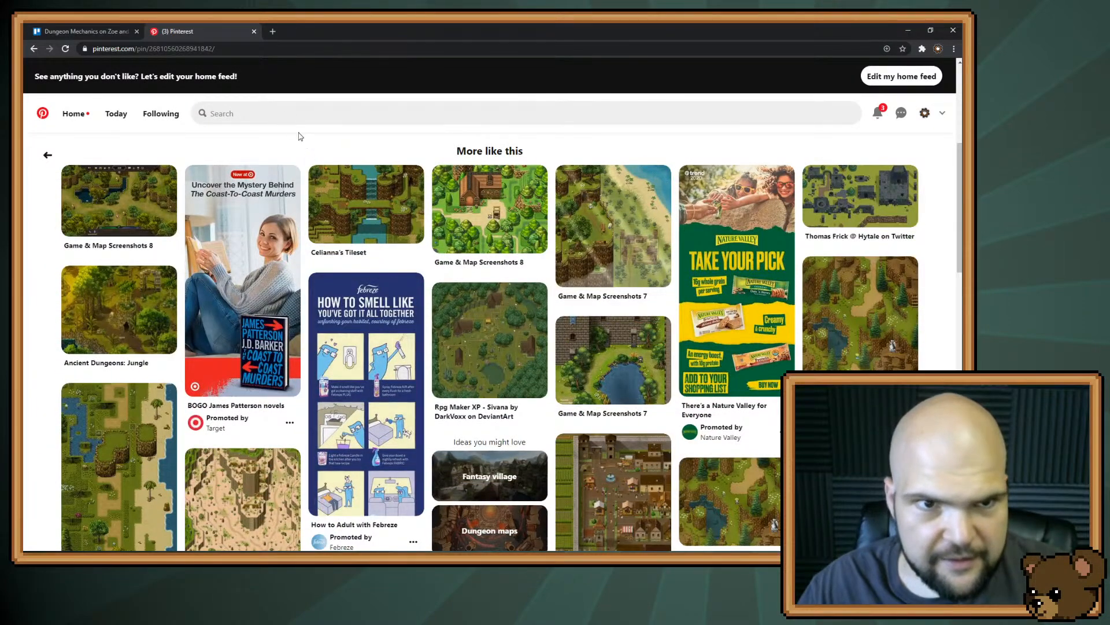
pyautogui.click(286, 122)
pyautogui.write('star')
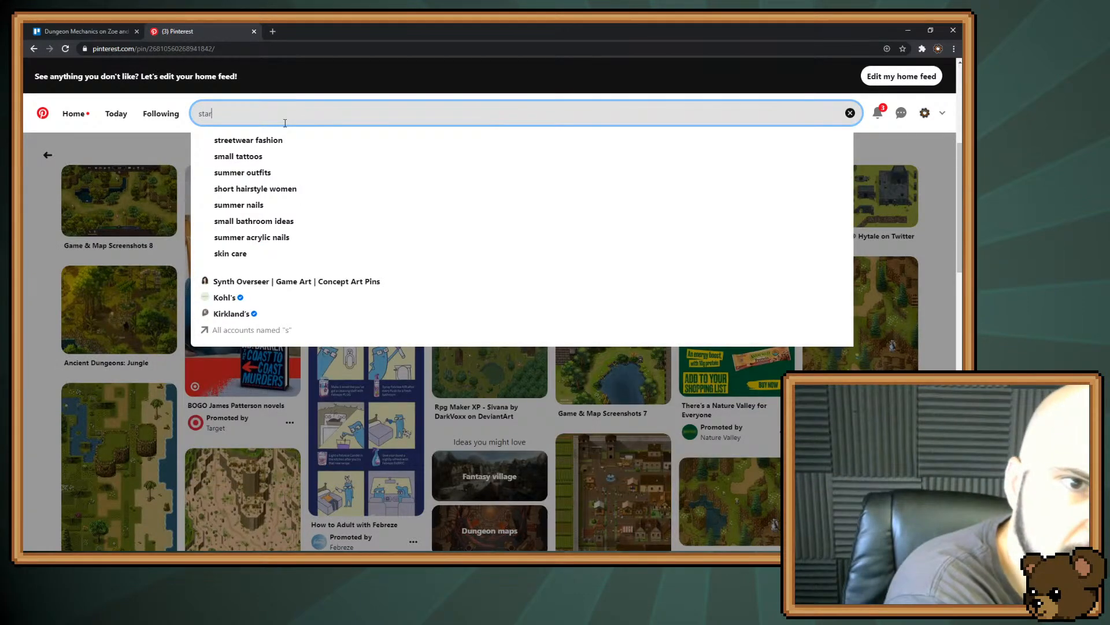
pyautogui.write('dew valley grass')
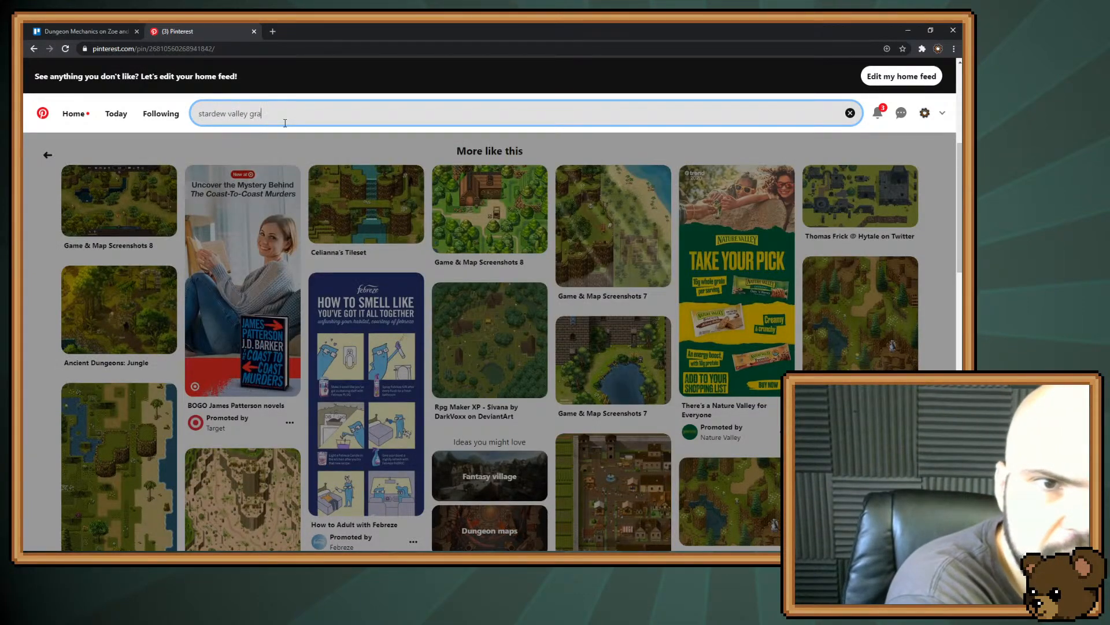
pyautogui.press('Return')
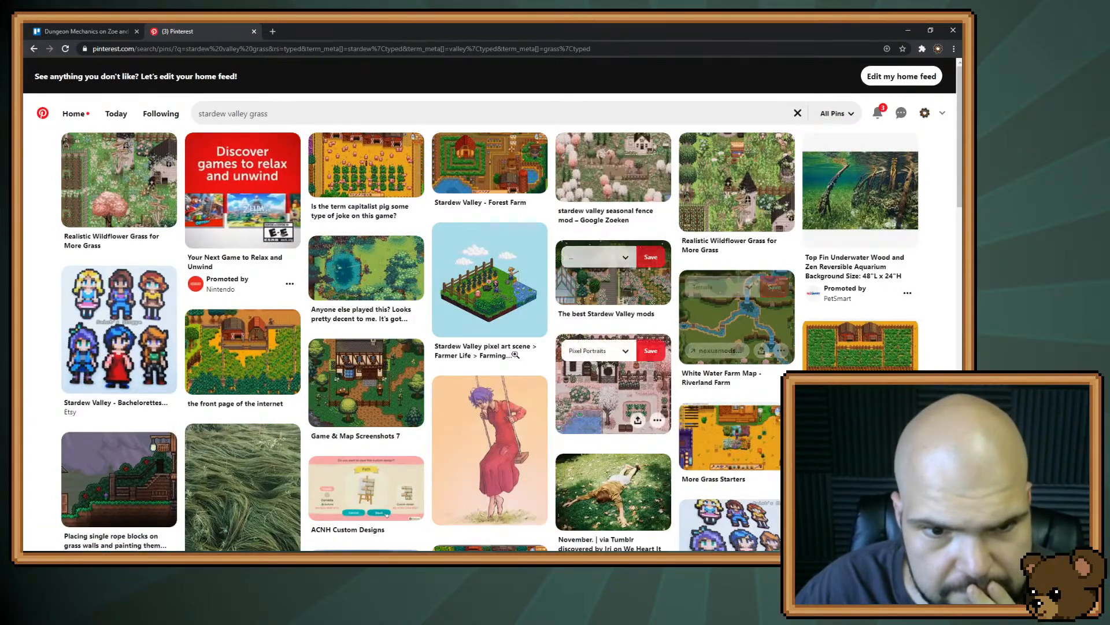
# Open the Stardew Valley rotational grazing field pin and look through its related pins for grass references
pyautogui.click(233, 385)
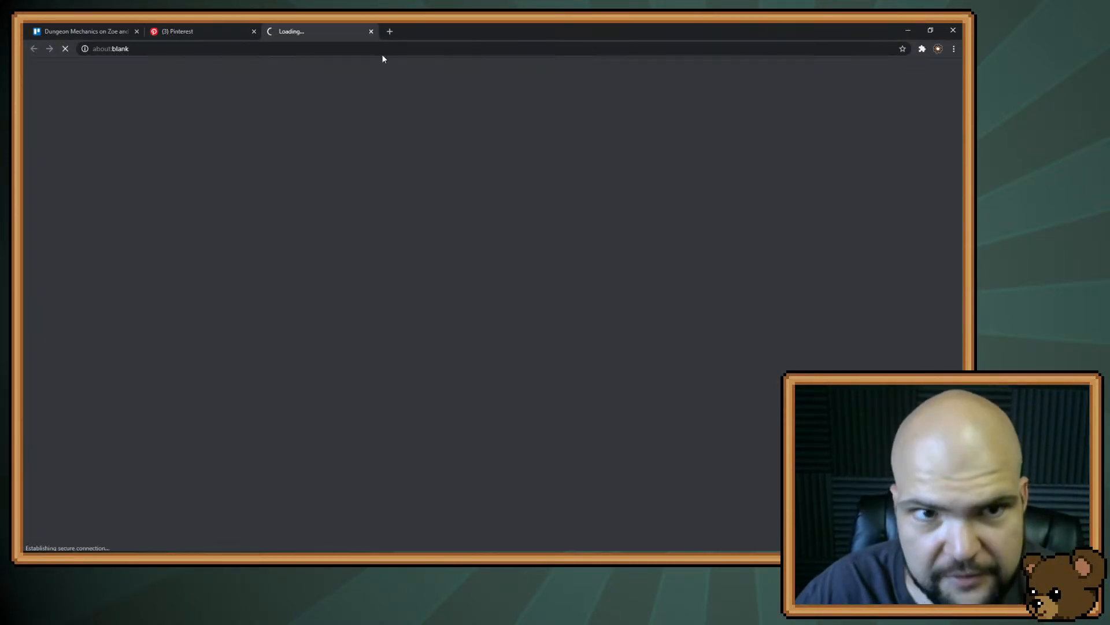
pyautogui.click(371, 31)
pyautogui.click(236, 351)
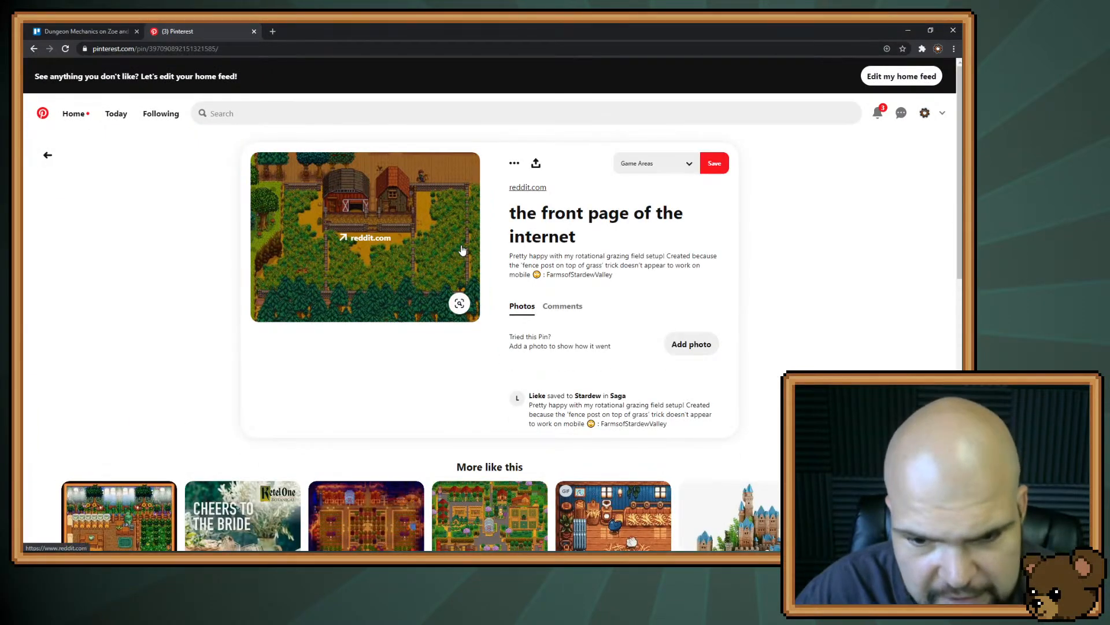
pyautogui.scroll(-3, 462, 245)
pyautogui.scroll(-4, 462, 245)
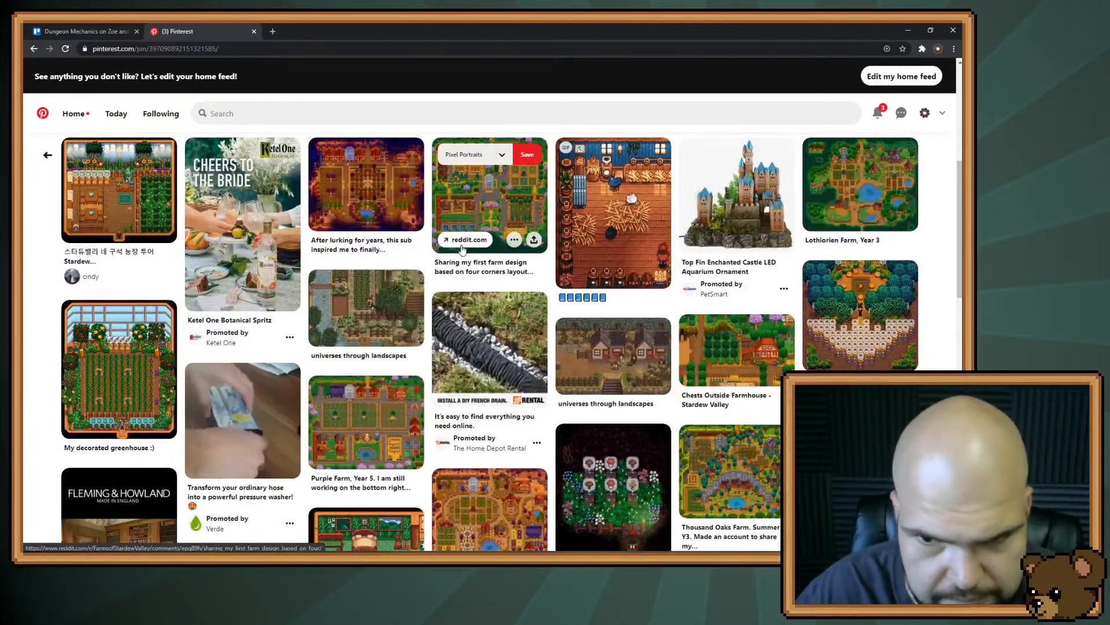
pyautogui.scroll(-3, 462, 247)
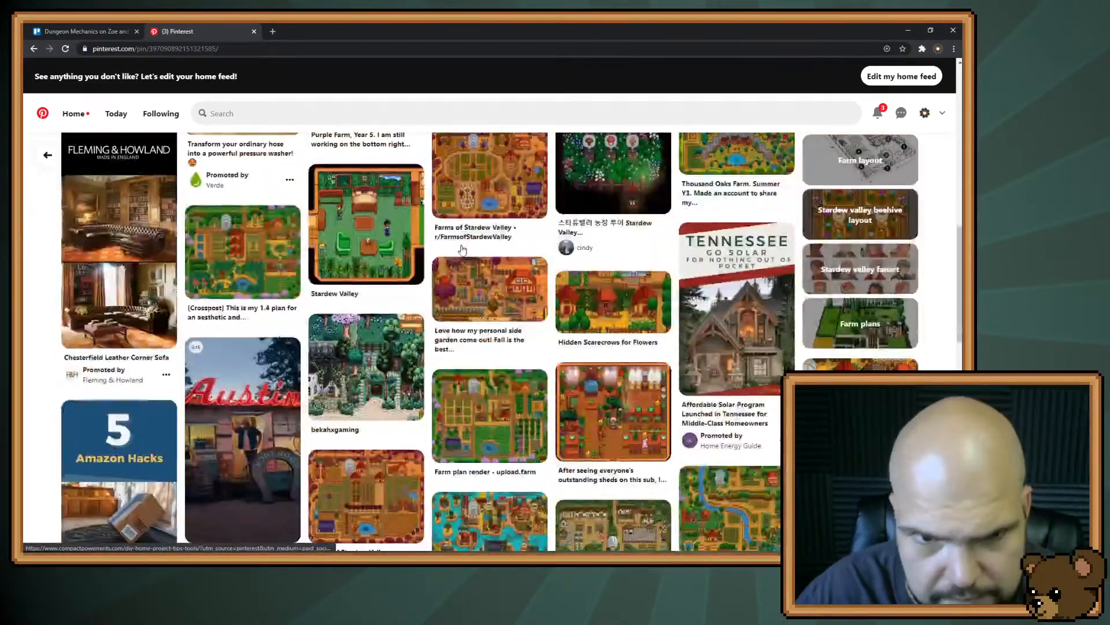
pyautogui.scroll(-6, 462, 248)
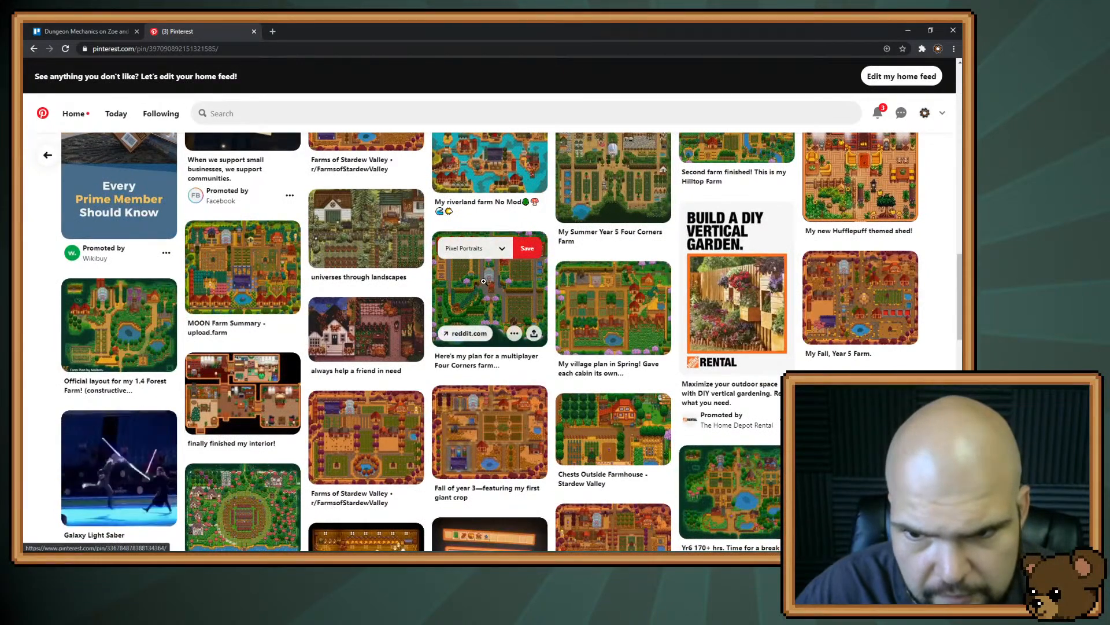
# Open the spring village plan pin and, from its related pins, the red barn pin about fencing in animals
pyautogui.click(603, 292)
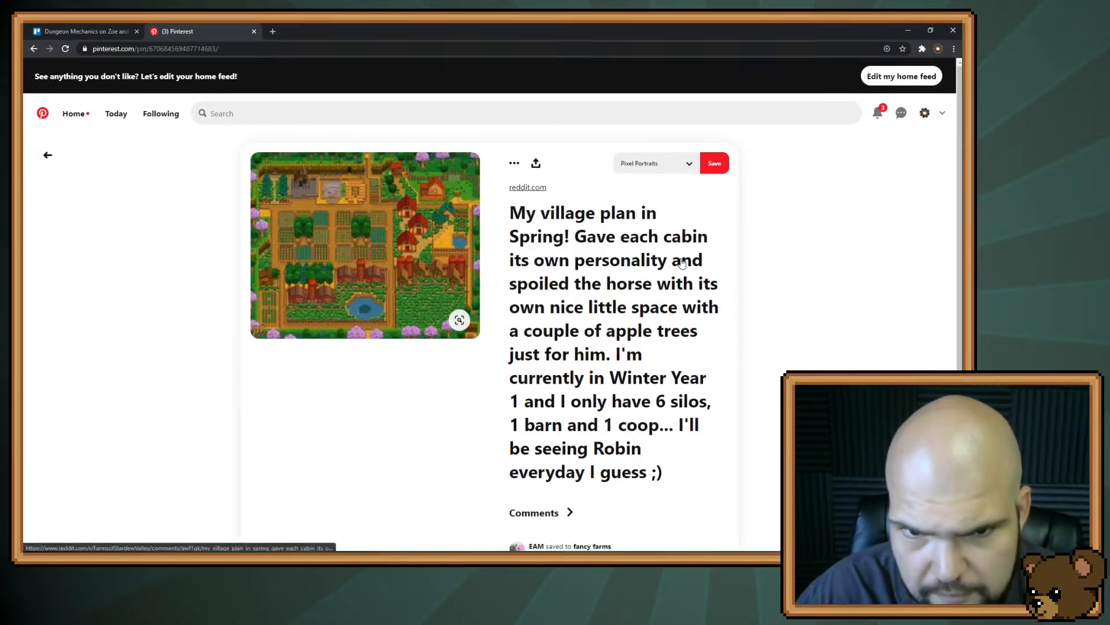
pyautogui.scroll(-10, 680, 258)
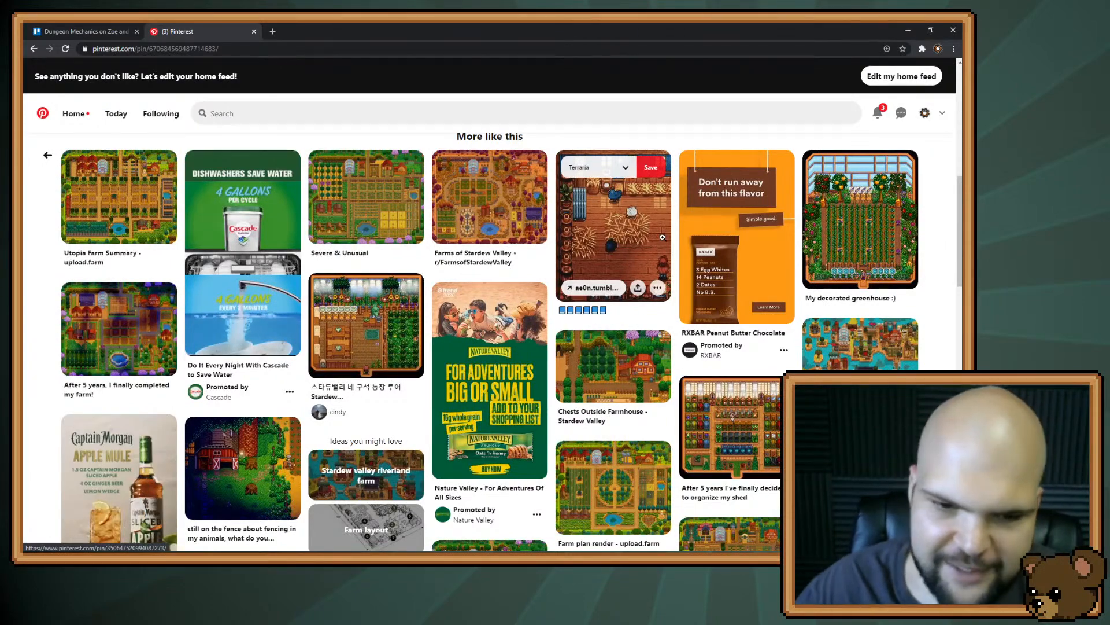
pyautogui.scroll(-3, 662, 237)
pyautogui.click(298, 347)
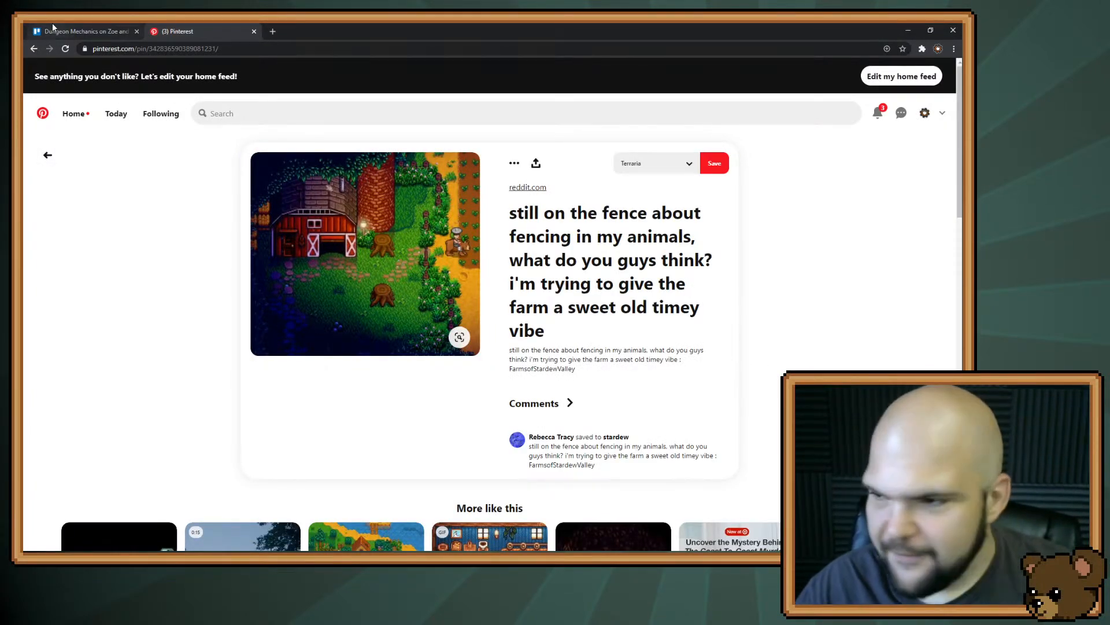
# Switch to Aseprite to view the whole forest scene, and return to the barn pin on Pinterest
pyautogui.hotkey('alt', 'Tab')
pyautogui.scroll(-2, 371, 325)
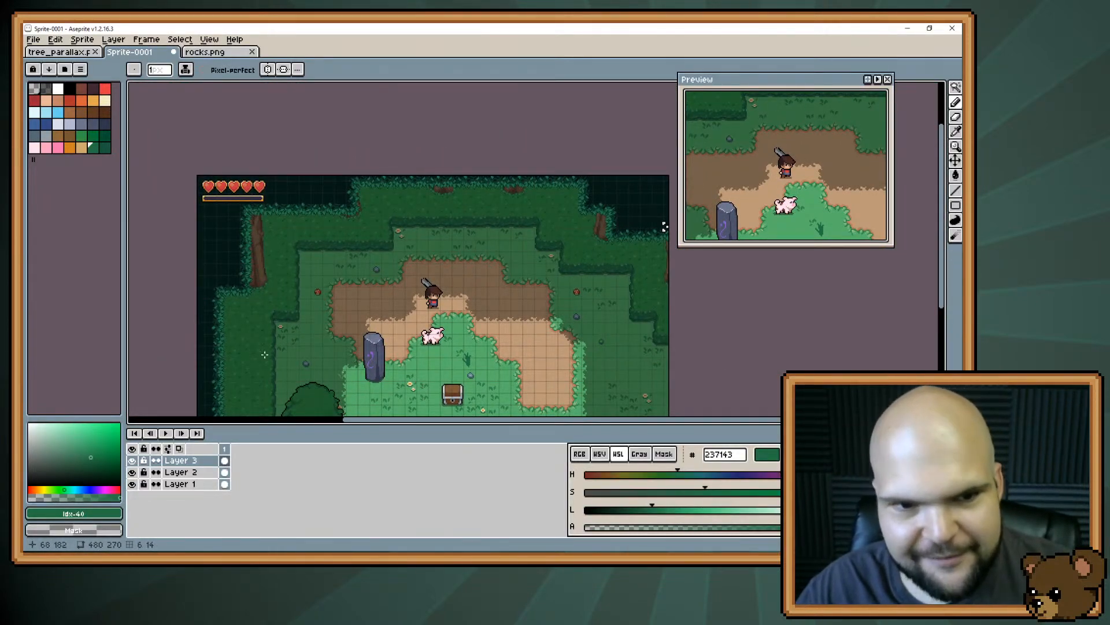
pyautogui.press('i')
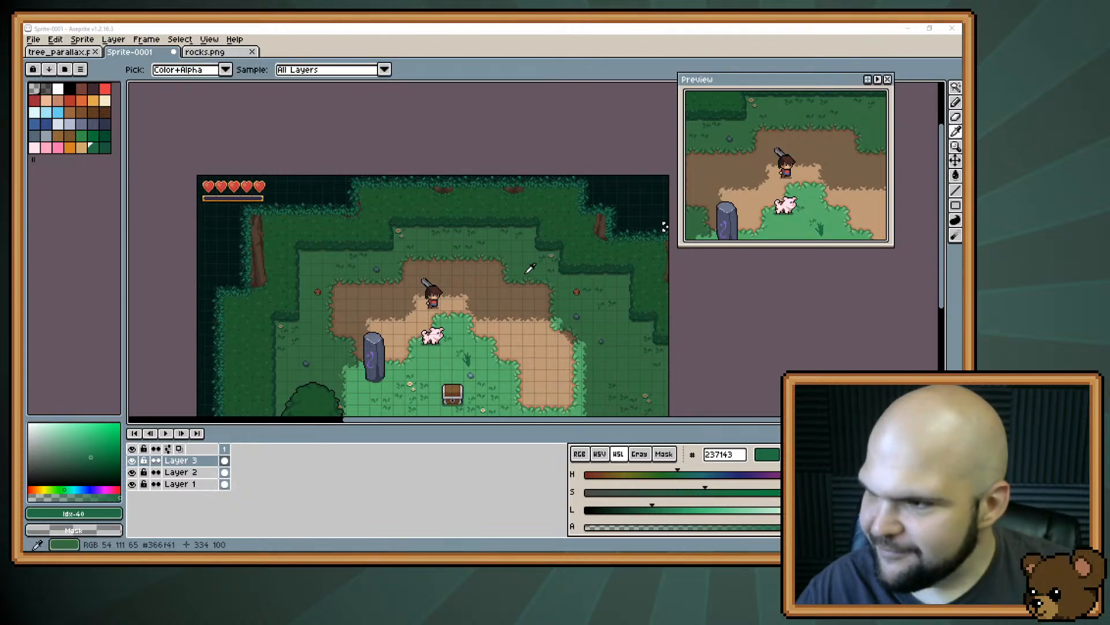
pyautogui.hotkey('alt', 'Tab')
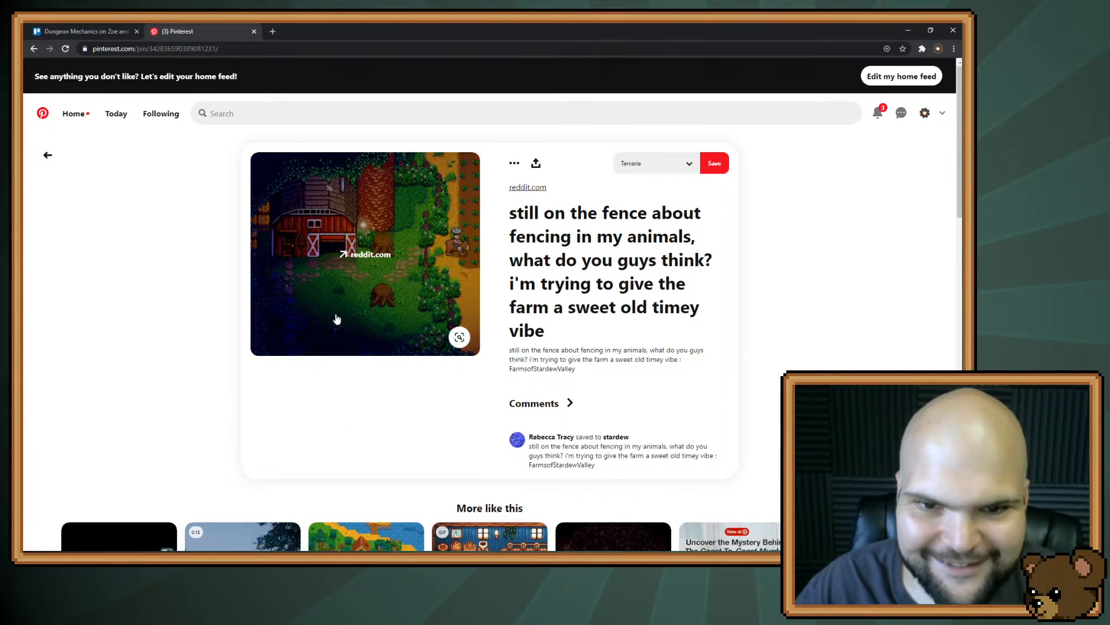
pyautogui.click(336, 269)
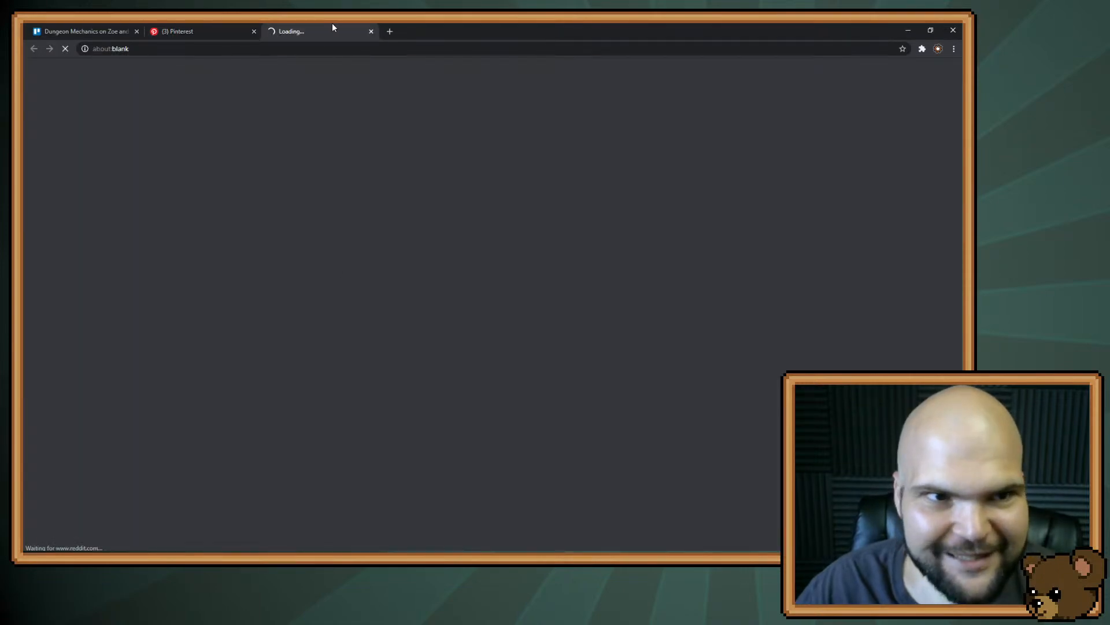
pyautogui.click(372, 31)
pyautogui.rightClick(342, 248)
pyautogui.click(163, 147)
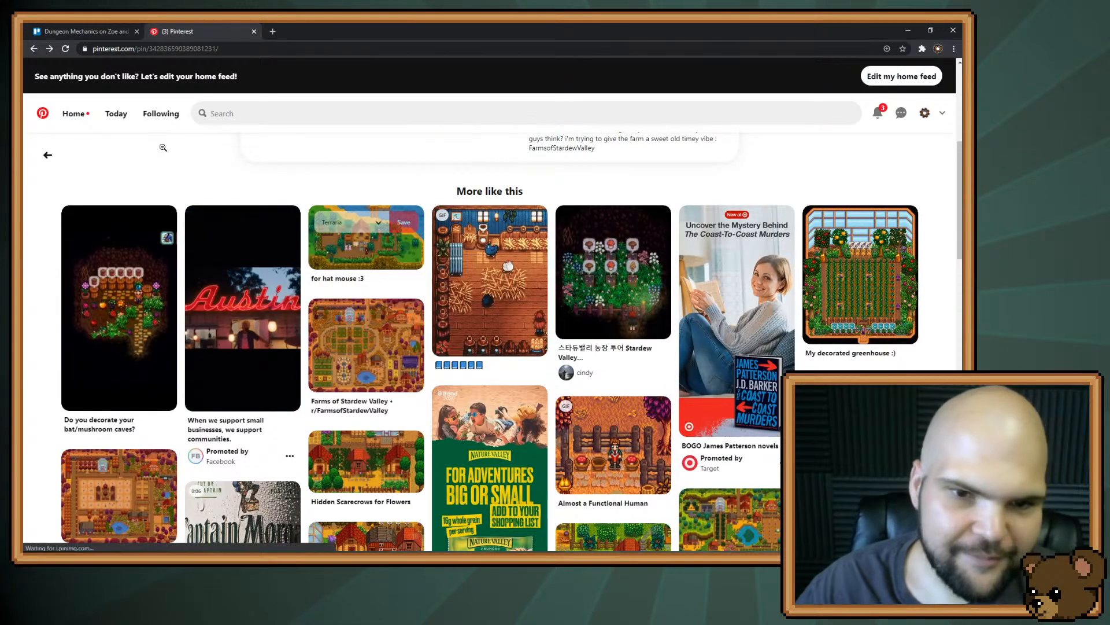
pyautogui.hotkey('alt', 'Left')
pyautogui.scroll(-8, 248, 190)
pyautogui.scroll(12, 263, 238)
pyautogui.scroll(3, 266, 253)
pyautogui.scroll(-6, 265, 253)
pyautogui.click(52, 48)
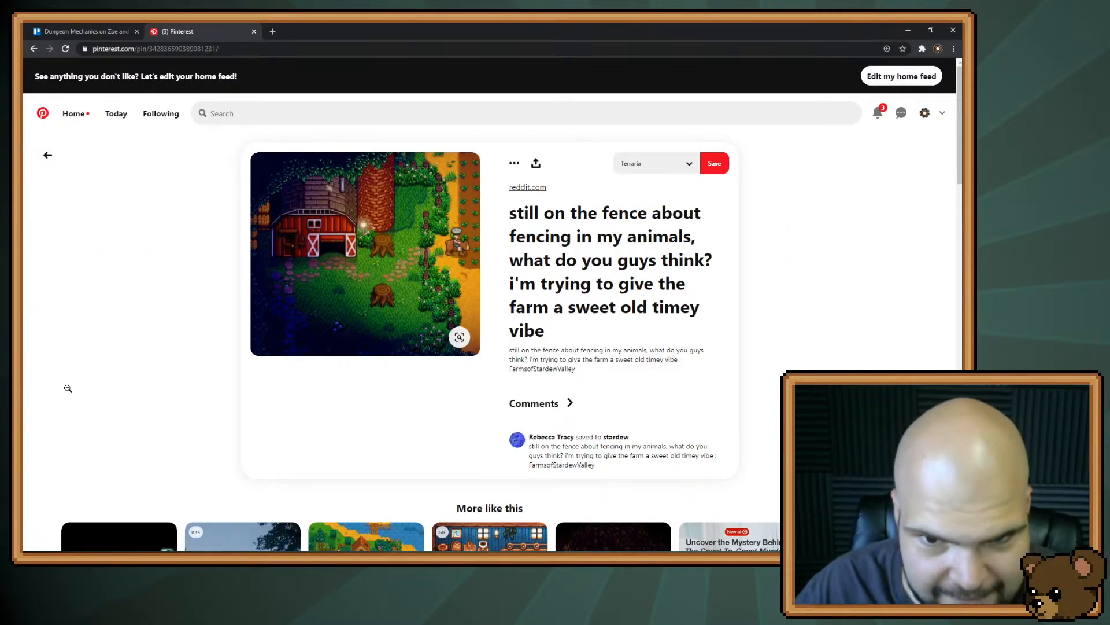
# Open the barn pin's image in its own browser tab and view its grass at larger size
pyautogui.rightClick(341, 284)
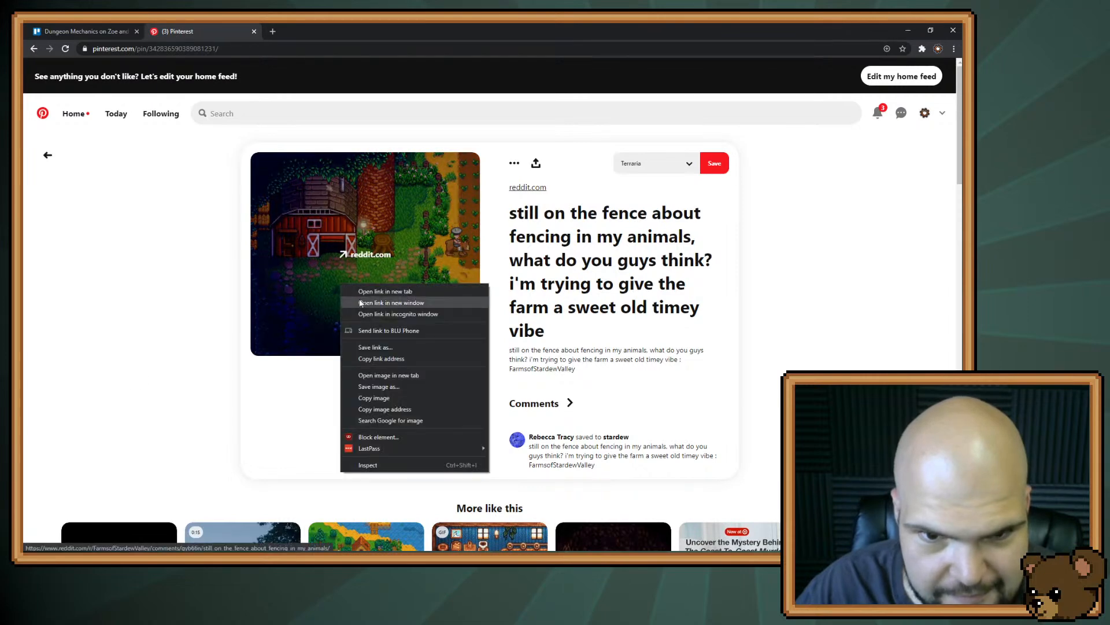
pyautogui.click(393, 376)
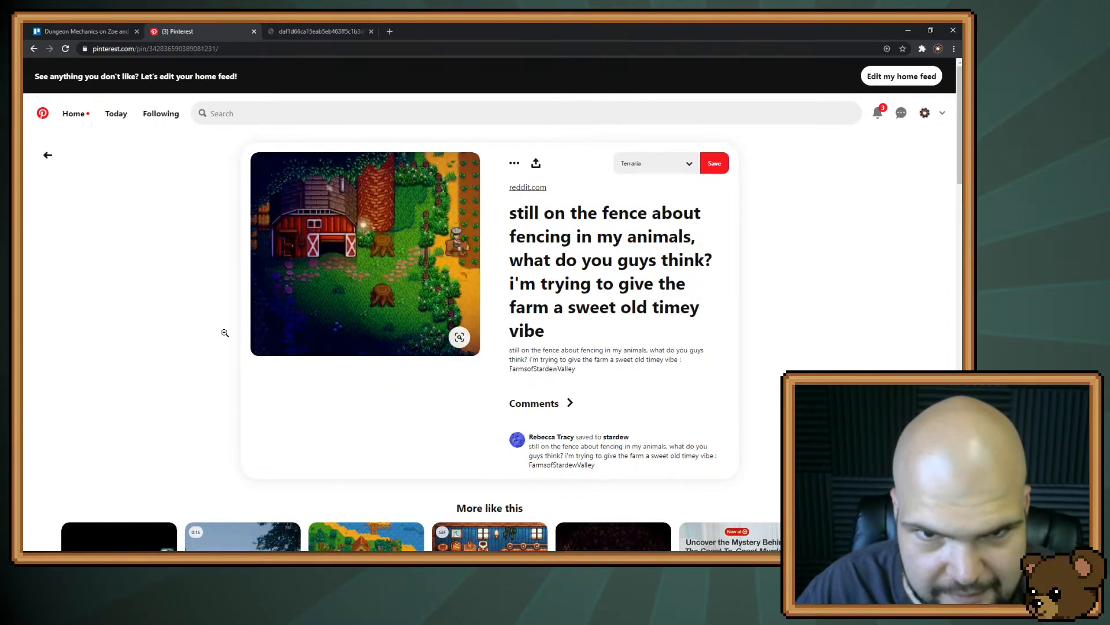
pyautogui.hotkey('ctrl', 'Tab')
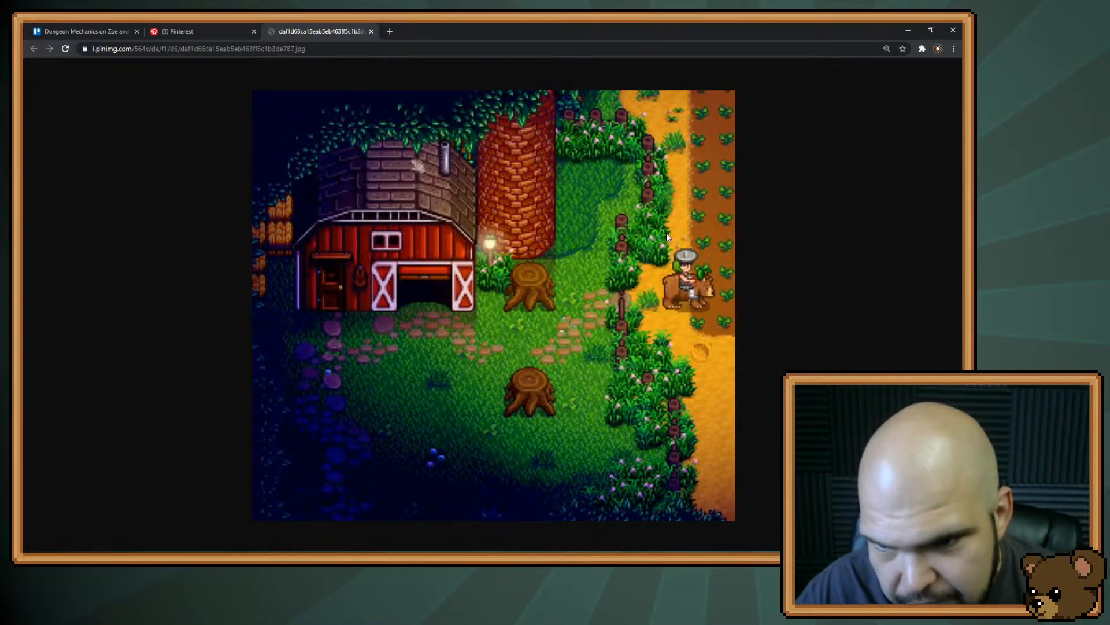
# Browse the related Stardew Valley pins on Pinterest for farm, foliage and scenery reference images
pyautogui.click(231, 31)
pyautogui.scroll(-5, 279, 278)
pyautogui.scroll(-4, 279, 277)
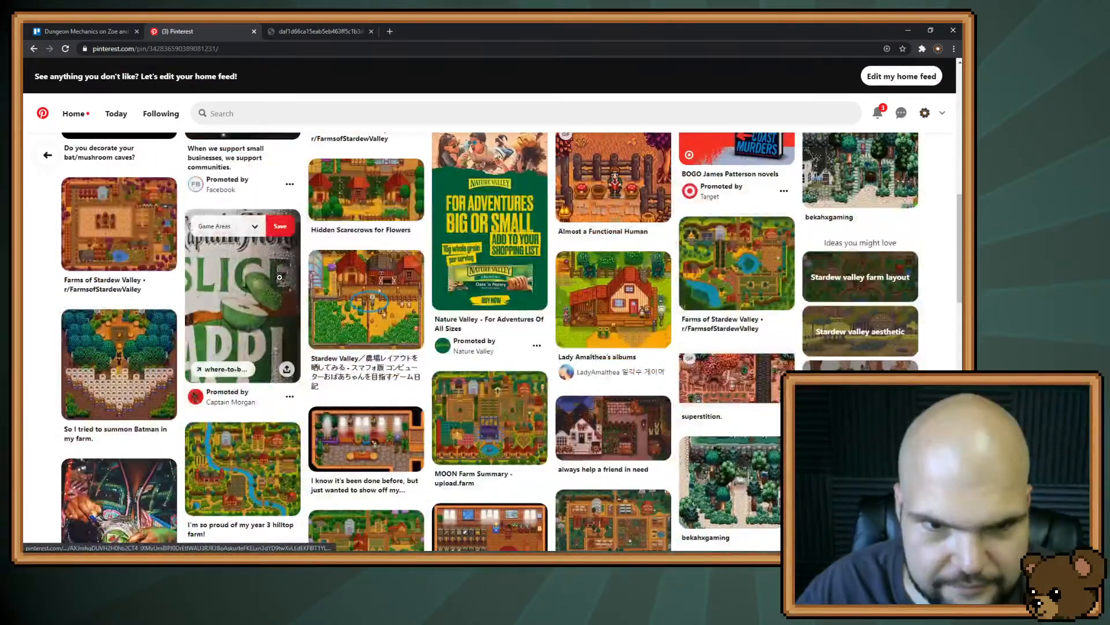
pyautogui.scroll(-5, 279, 278)
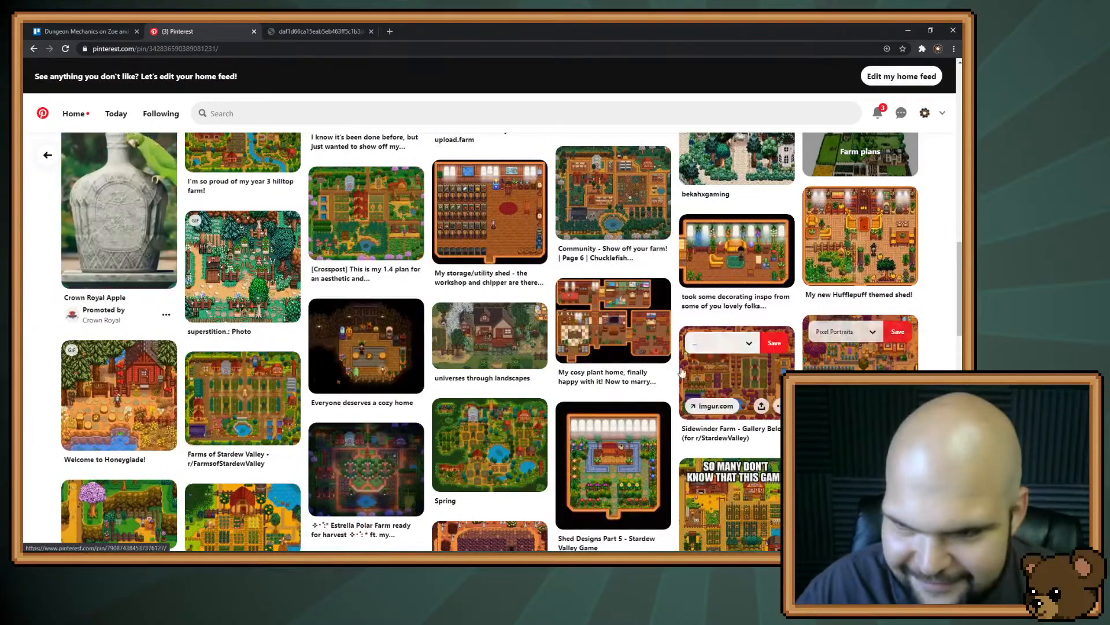
pyautogui.scroll(-5, 370, 324)
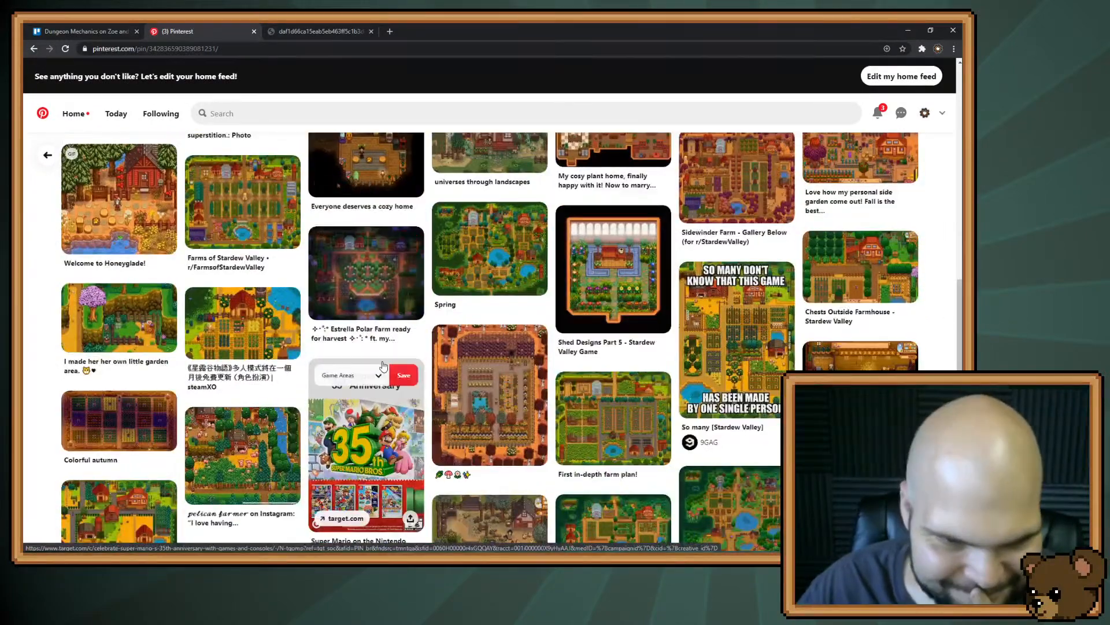
pyautogui.scroll(-2, 383, 366)
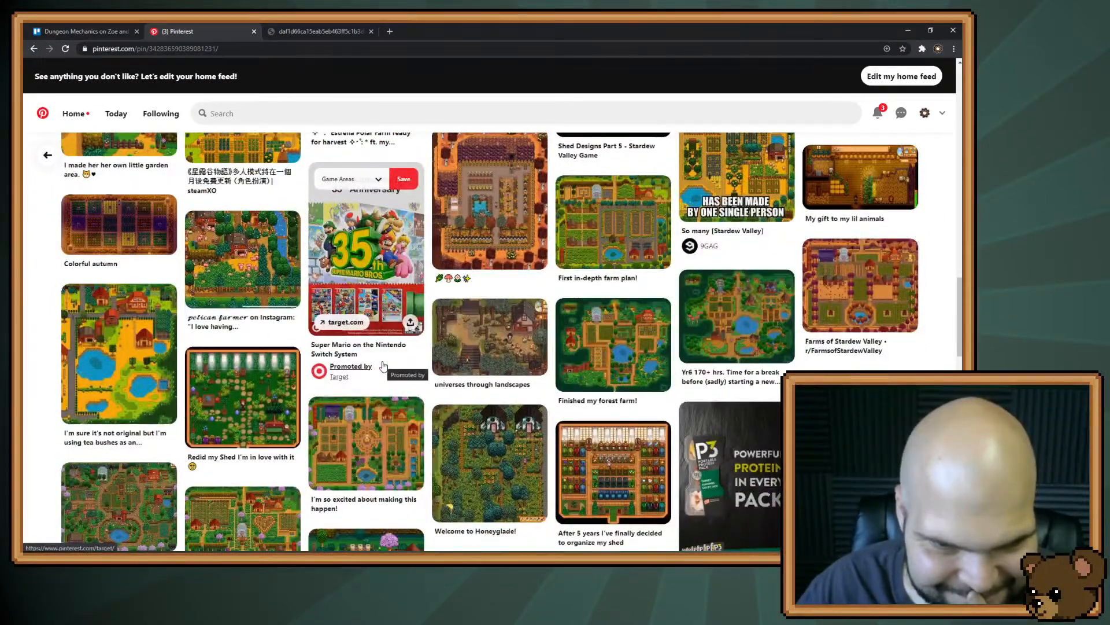
pyautogui.scroll(-6, 383, 365)
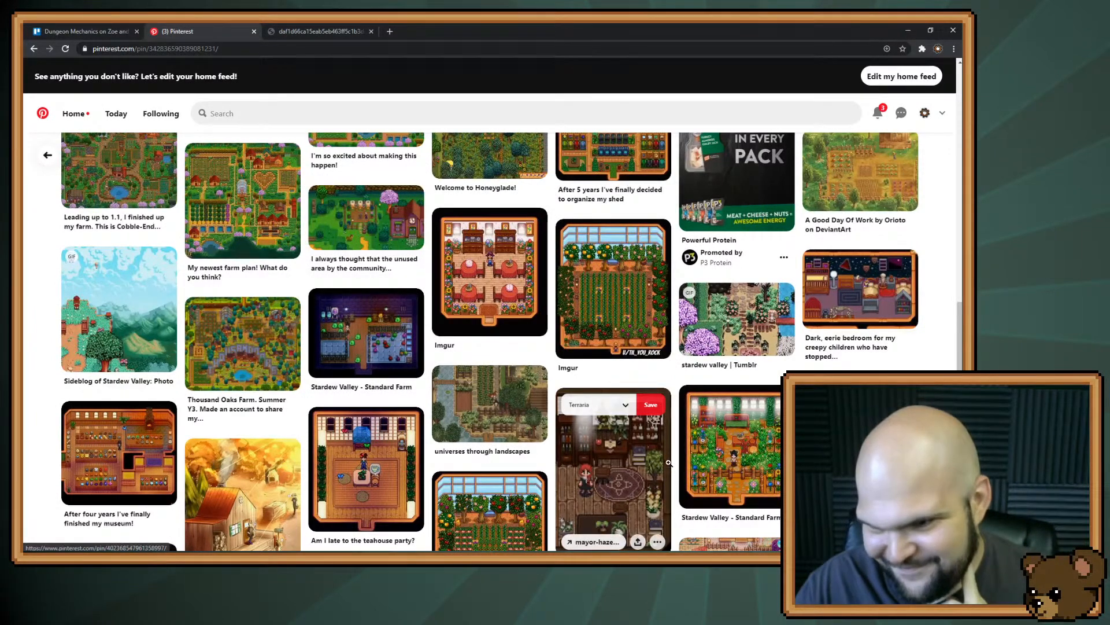
pyautogui.scroll(-2, 675, 476)
pyautogui.scroll(-1, 669, 462)
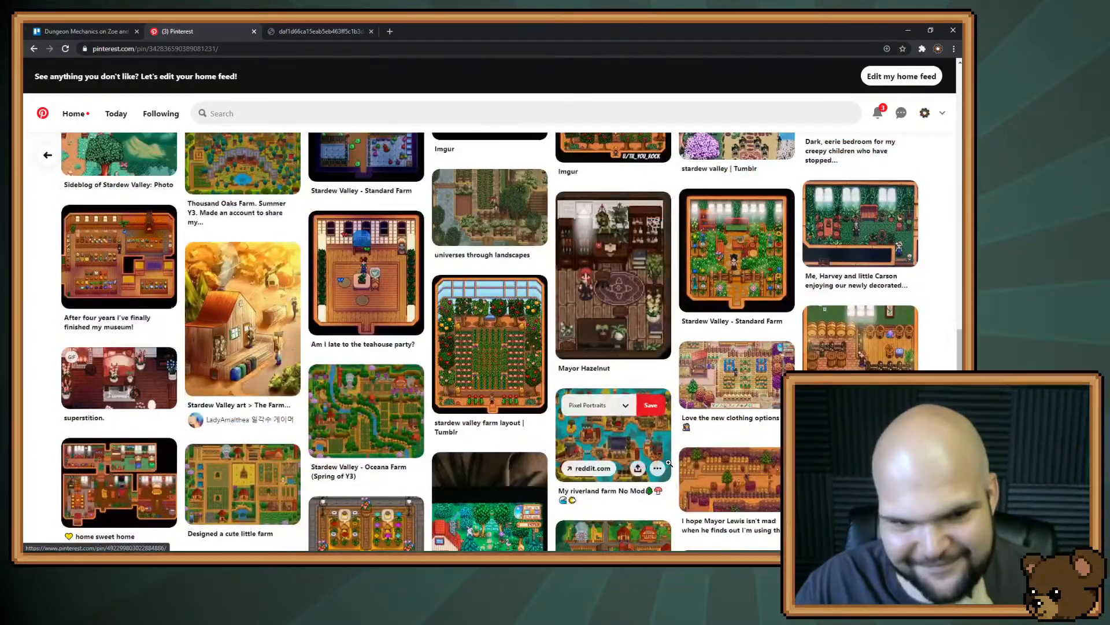
pyautogui.scroll(-5, 309, 285)
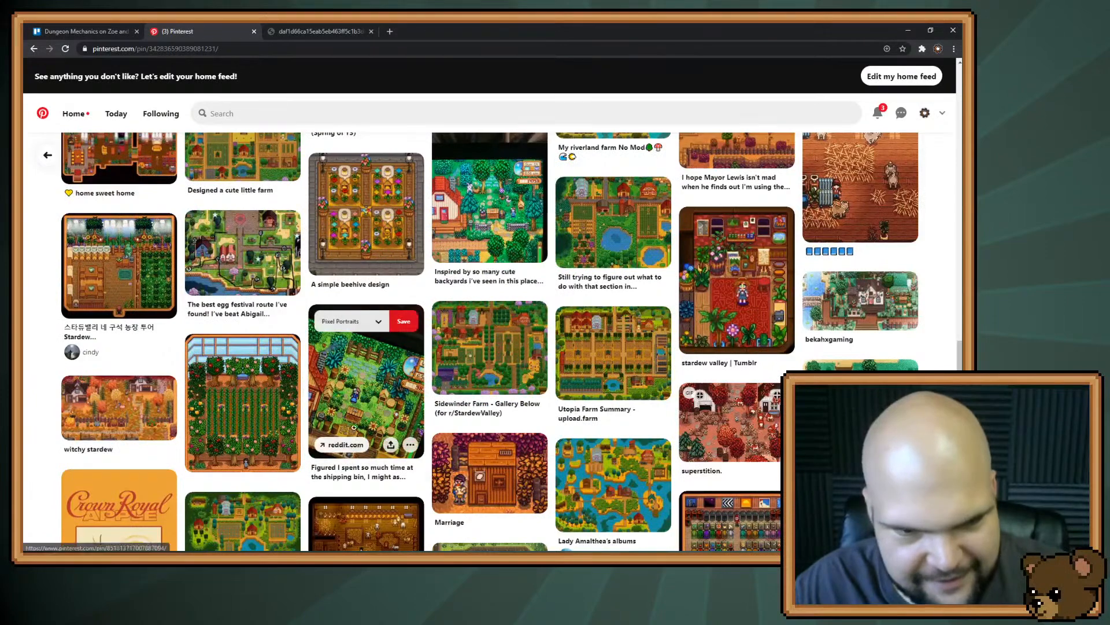
pyautogui.scroll(-3, 345, 495)
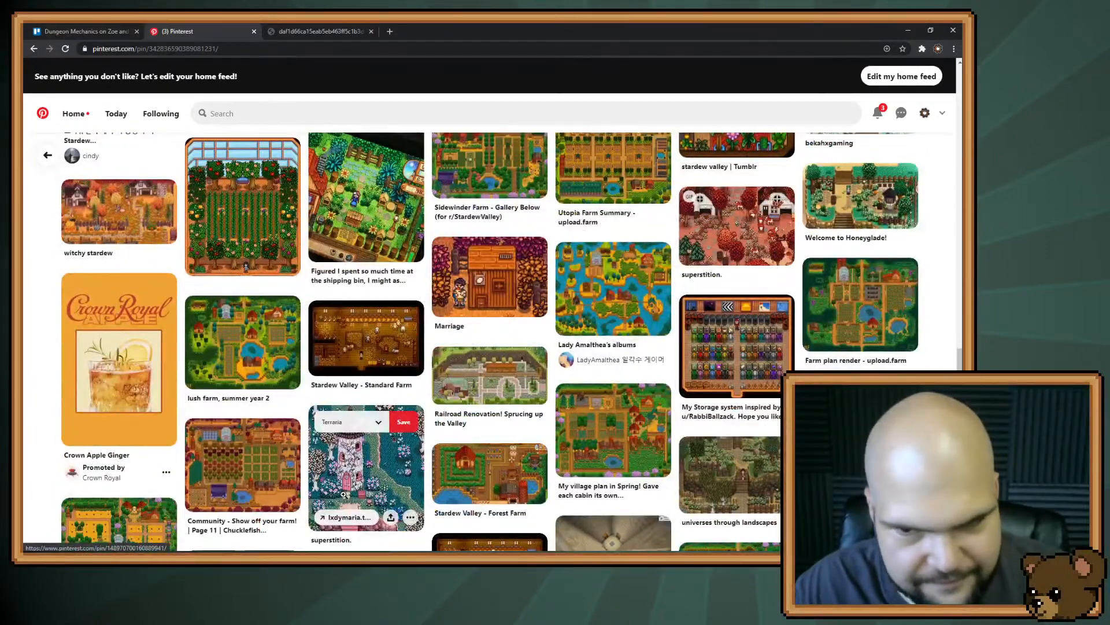
# Switch to Sprite-0001 in Aseprite and examine the grass clearing around the pig, the chest and the unfinished dark green plant
pyautogui.hotkey('alt', 'Tab')
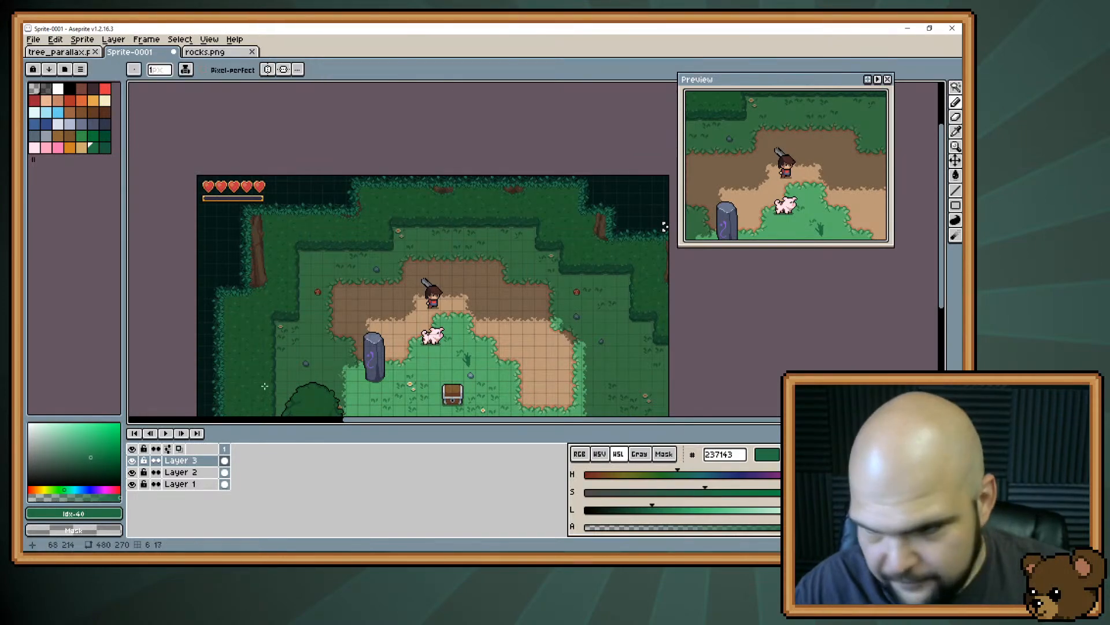
pyautogui.scroll(3, 400, 351)
pyautogui.moveTo(537, 316); pyautogui.dragTo(442, 133)
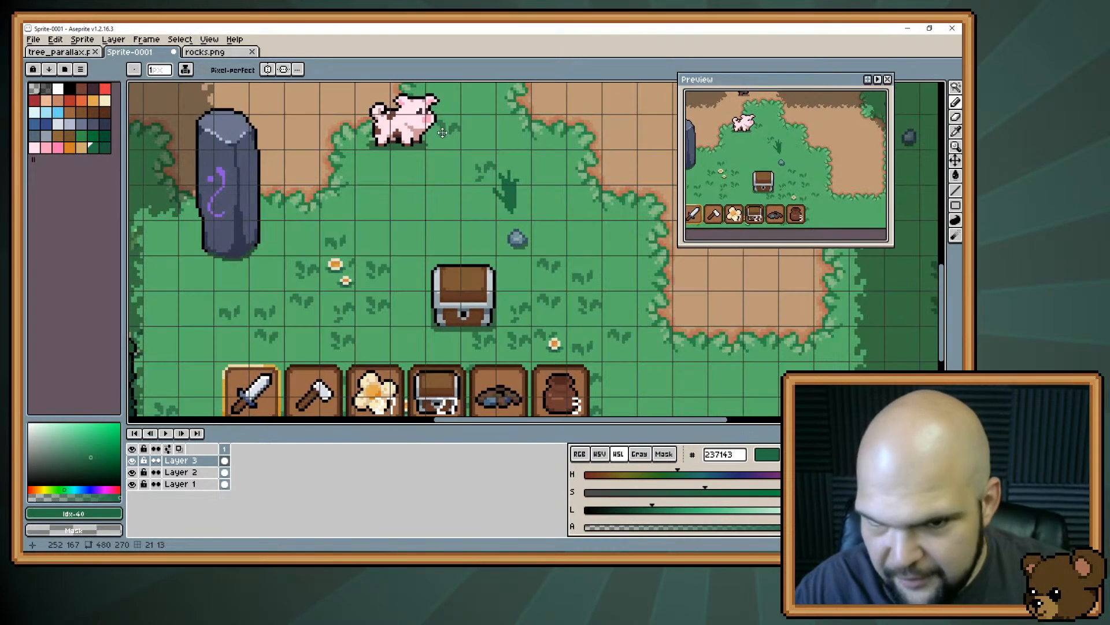
pyautogui.press('alt')
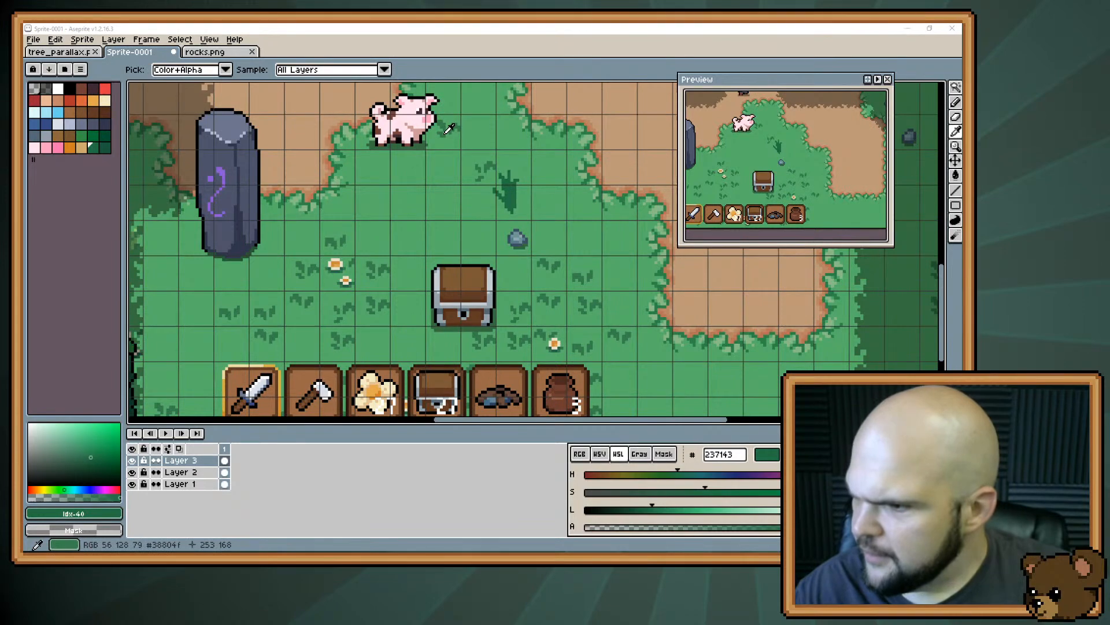
pyautogui.hotkey('alt', 'Tab')
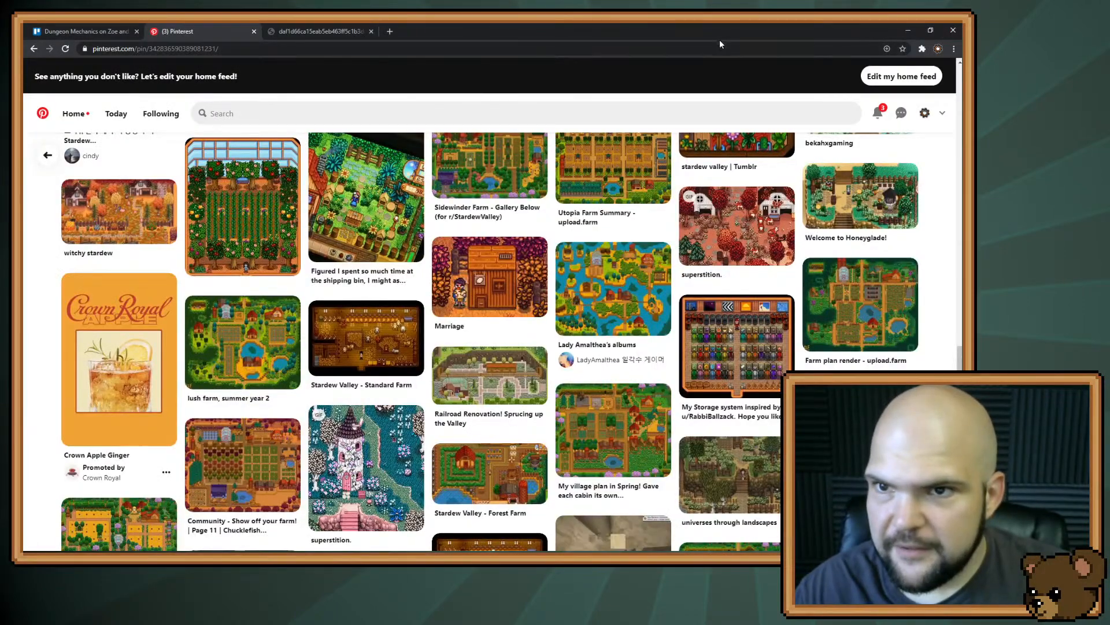
pyautogui.hotkey('alt', 'Tab')
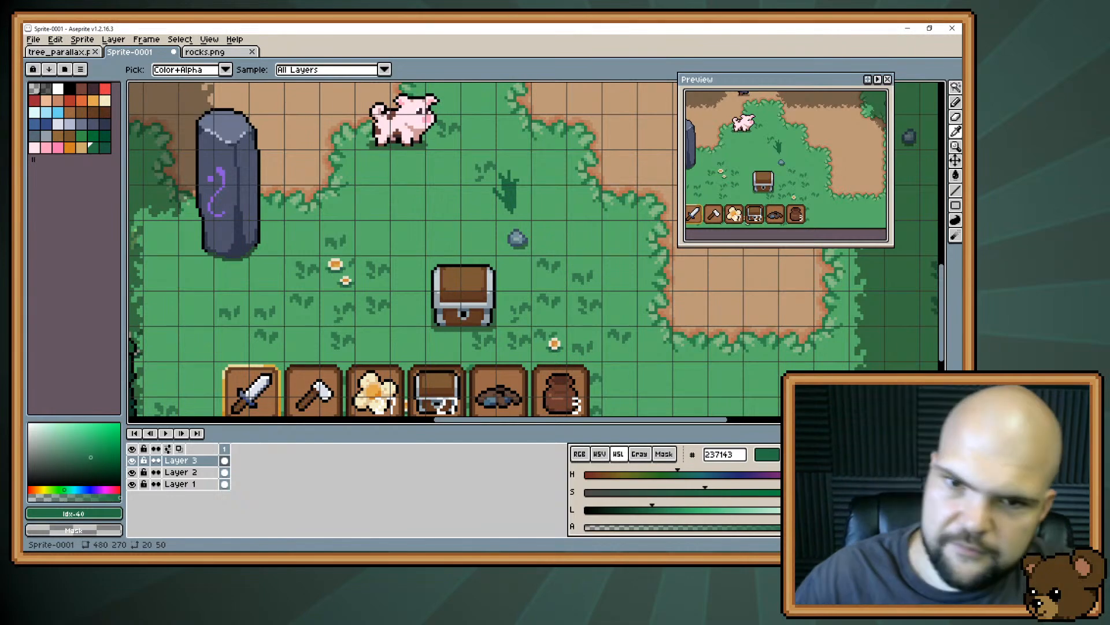
# Draw drooping leaf blades on the left side of the dark green plant on Layer 3 and clean up its lower left edge
pyautogui.press('b')
pyautogui.scroll(2, 433, 298)
pyautogui.scroll(1, 432, 298)
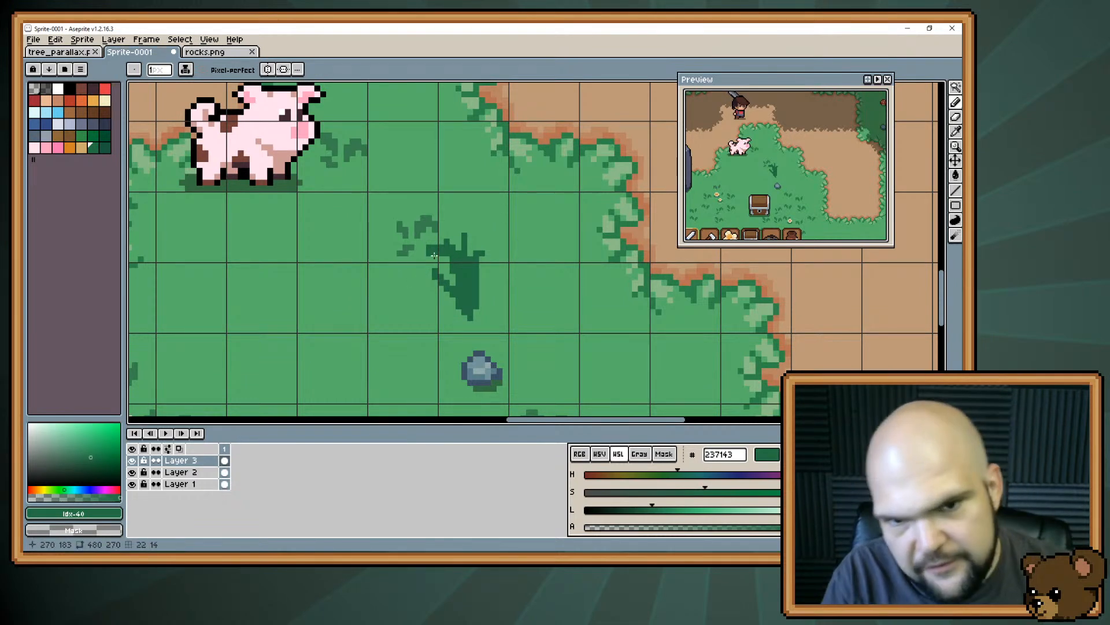
pyautogui.hotkey('ctrl', 'alt', 'c')
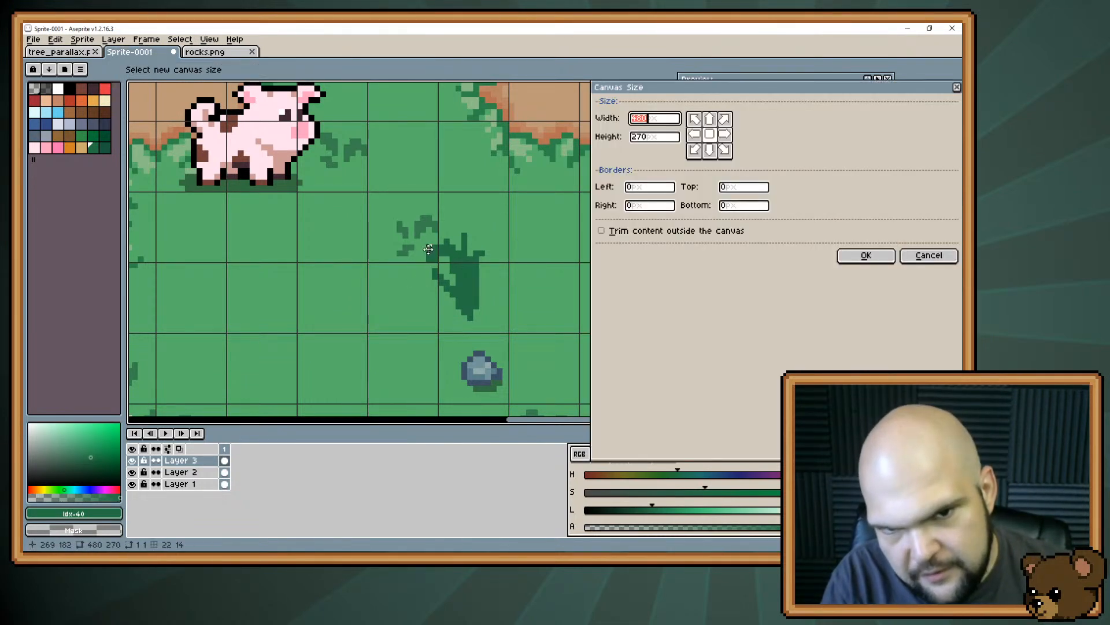
pyautogui.press('Escape')
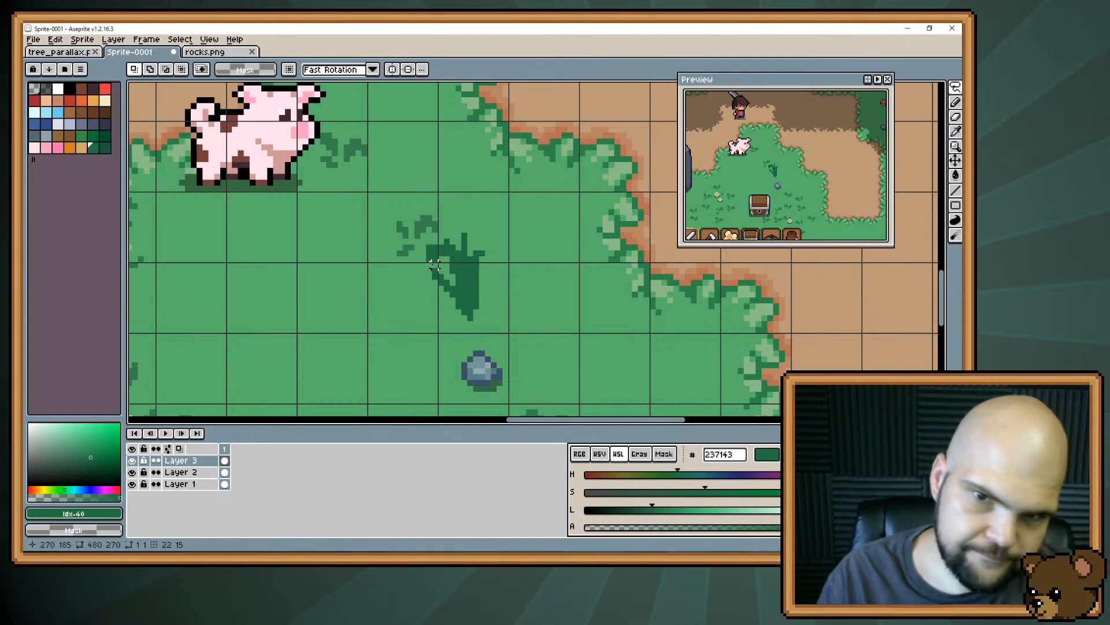
pyautogui.press('b')
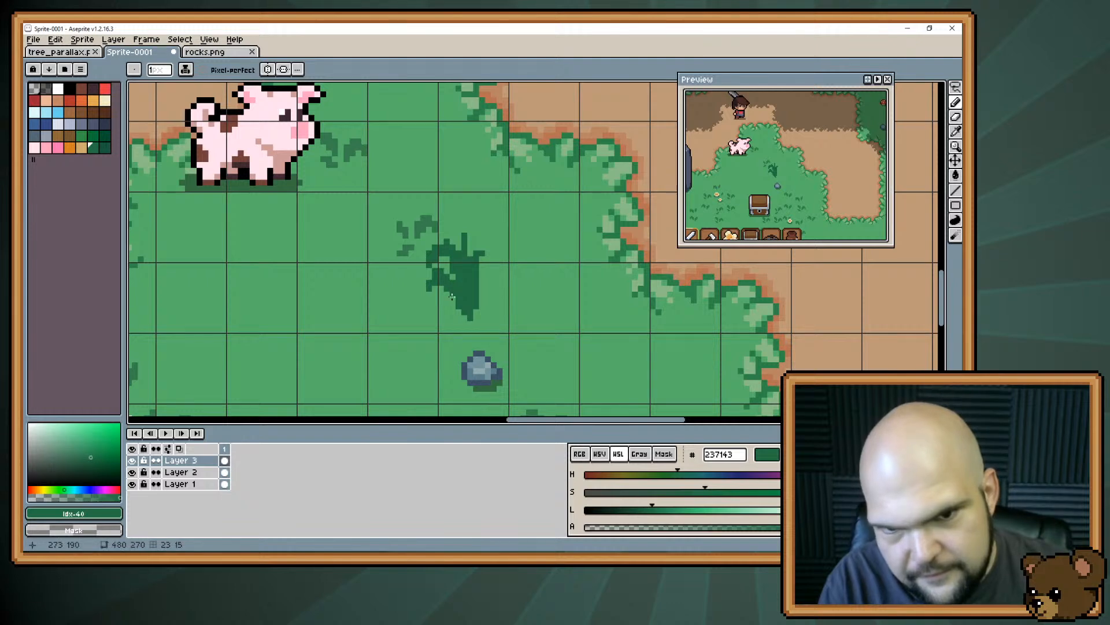
pyautogui.press('e')
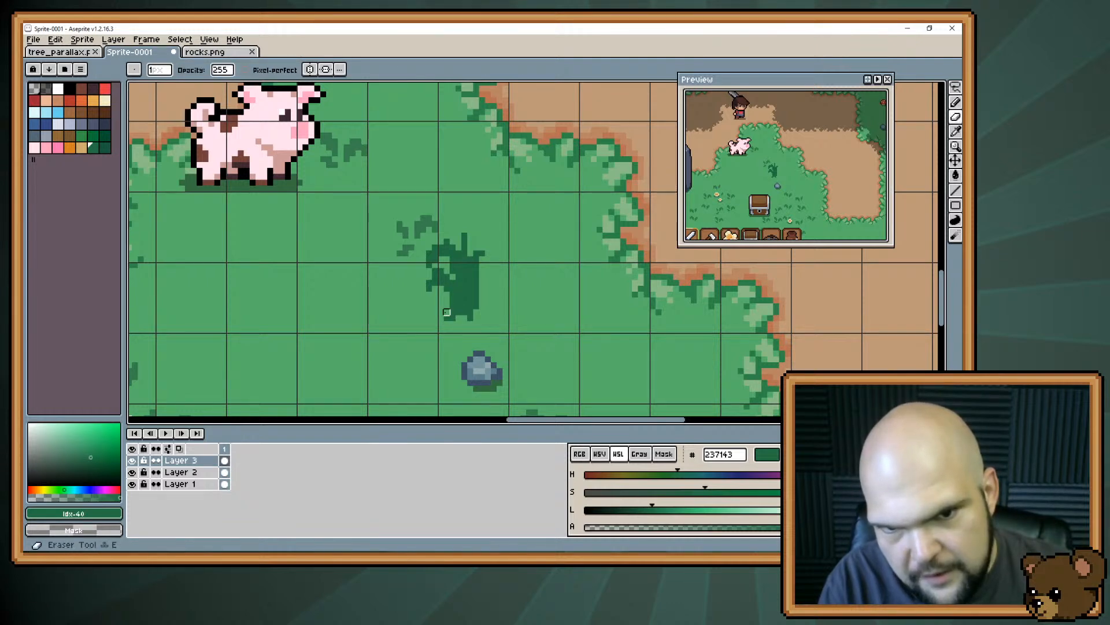
pyautogui.press('b')
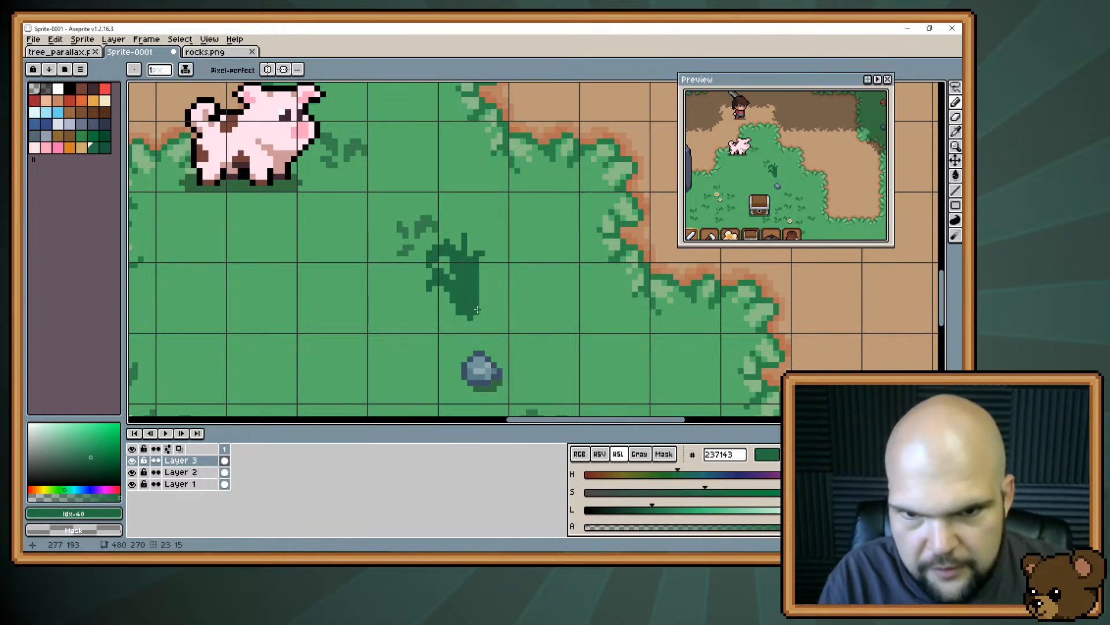
# Draw arching leaf blades on the right side of the plant and extend its body down to a rounded base
pyautogui.moveTo(483, 296)
pyautogui.mouseDown()
pyautogui.moveTo(504, 273)
pyautogui.moveTo(512, 287)
pyautogui.moveTo(485, 279)
pyautogui.moveTo(502, 273)
pyautogui.moveTo(486, 274)
pyautogui.moveTo(493, 267)
pyautogui.moveTo(503, 283)
pyautogui.moveTo(494, 308)
pyautogui.moveTo(508, 289)
pyautogui.moveTo(480, 303)
pyautogui.moveTo(501, 256)
pyautogui.mouseUp()
pyautogui.press('e')
pyautogui.press('b')
pyautogui.press('b')
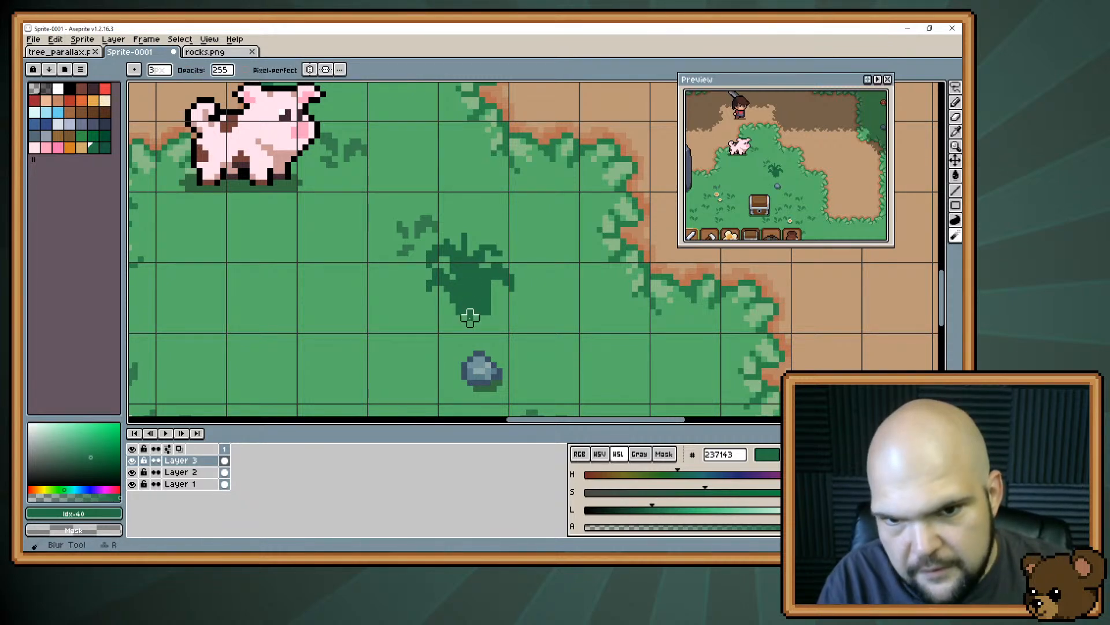
pyautogui.moveTo(470, 318); pyautogui.dragTo(474, 321)
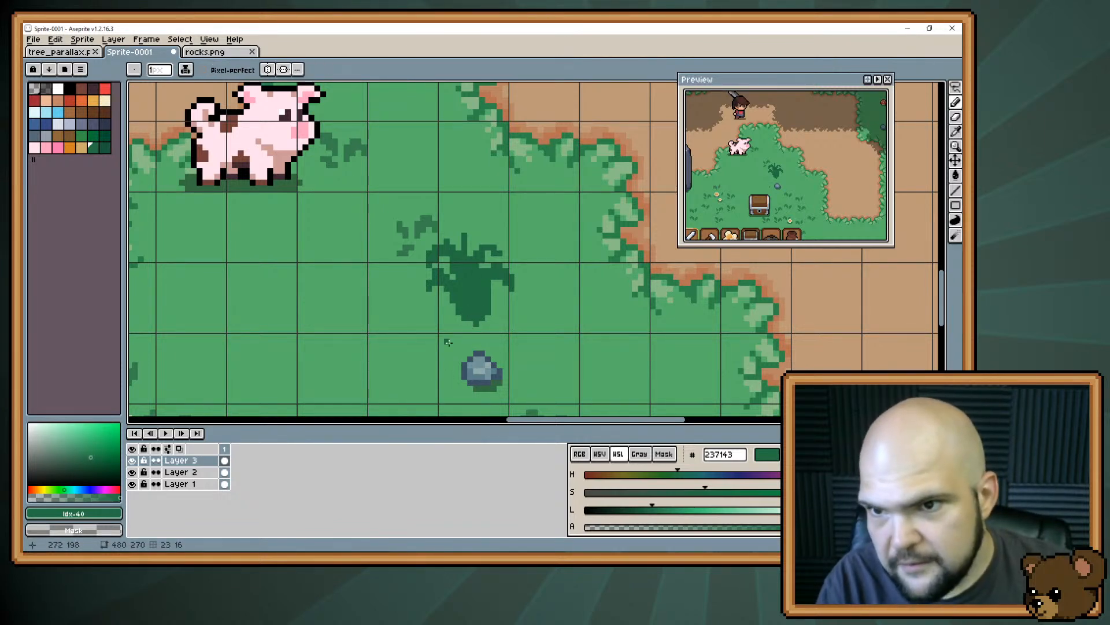
# Refine the plant's upper leaf tips and taper its base with the pencil and eraser
pyautogui.press('b')
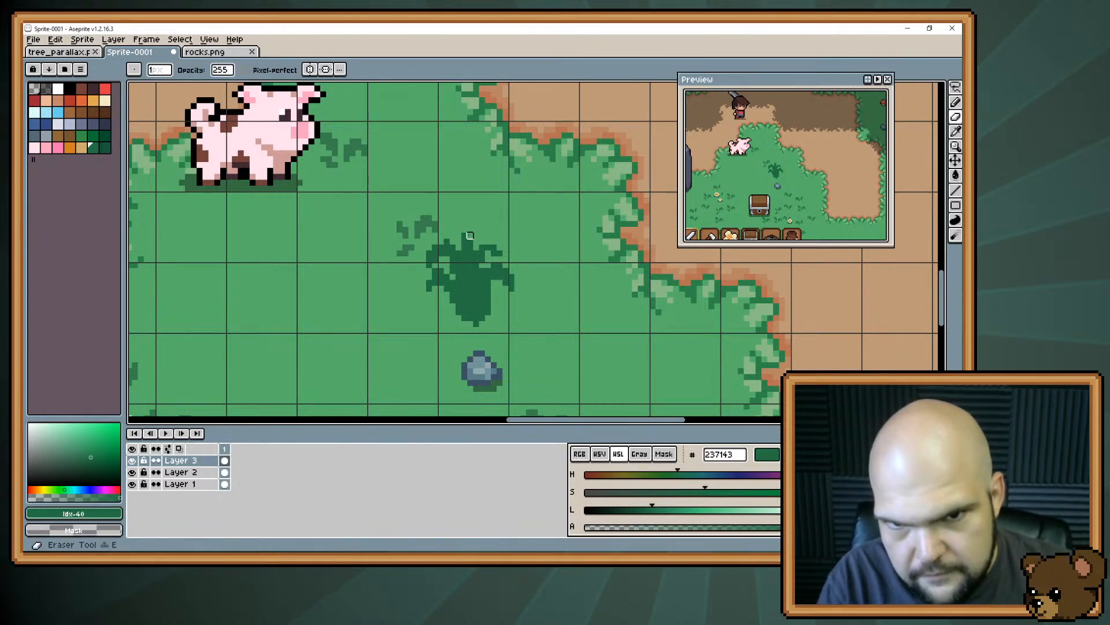
pyautogui.press('b')
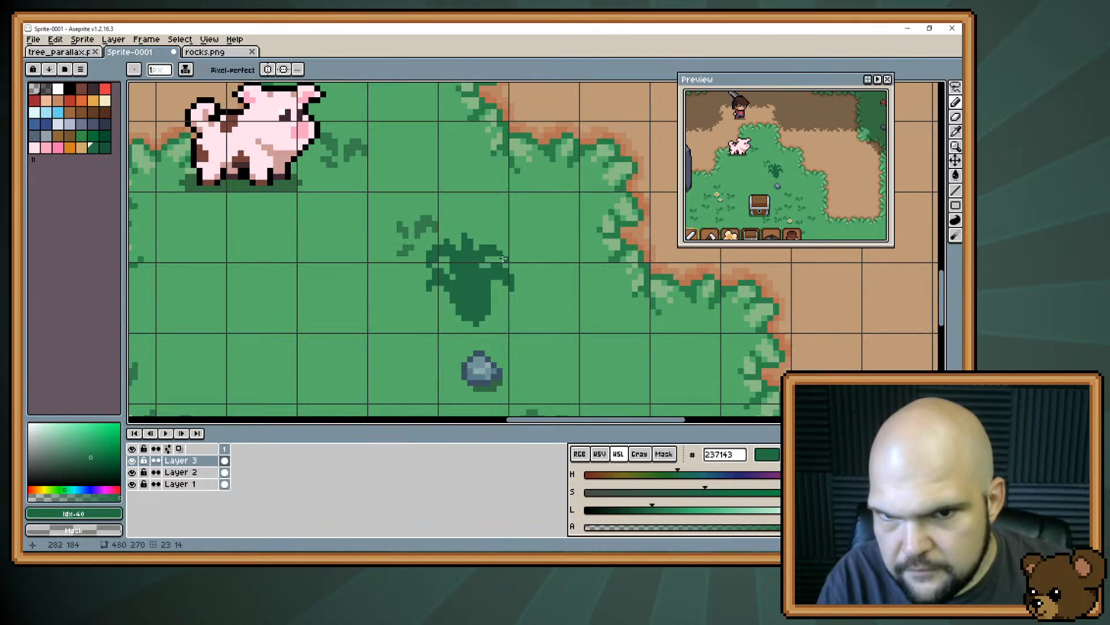
pyautogui.click(500, 249)
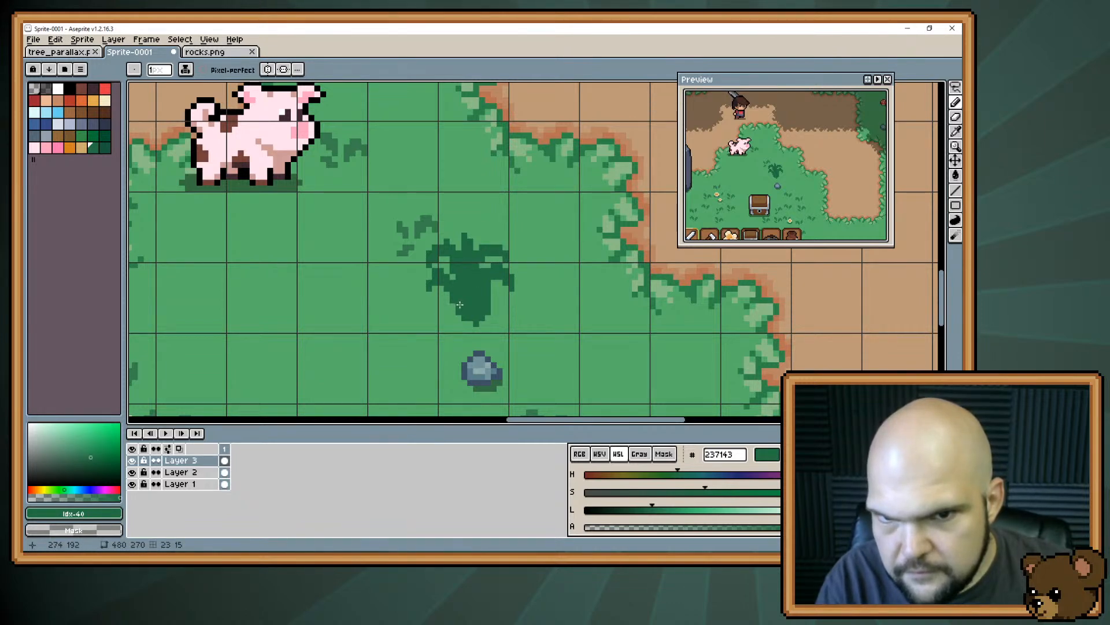
pyautogui.hotkey('ctrl', 'z')
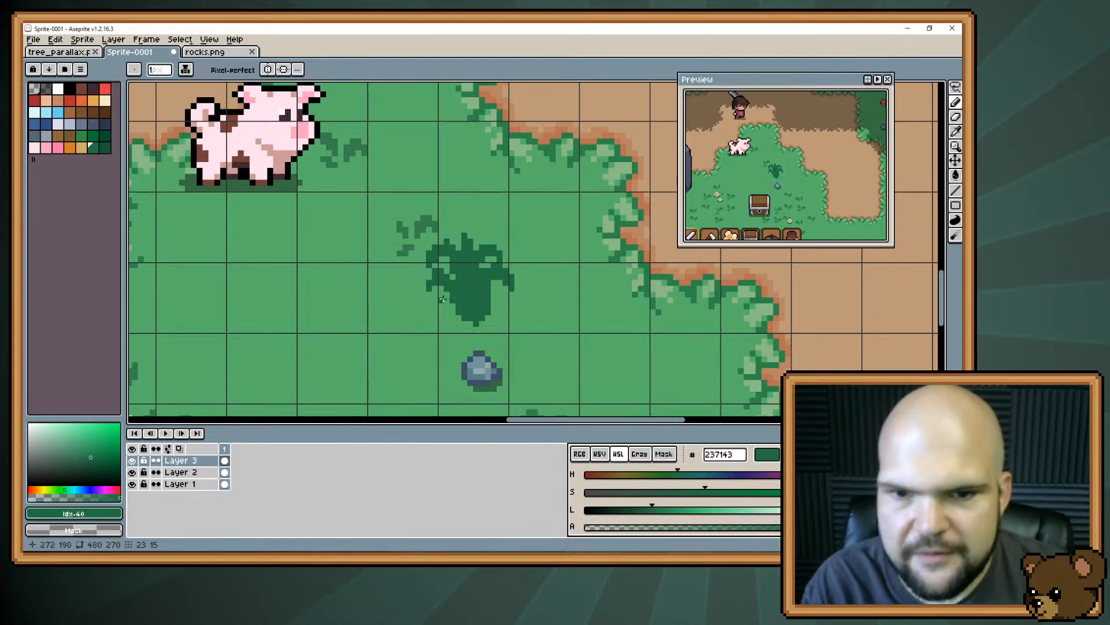
pyautogui.press('e')
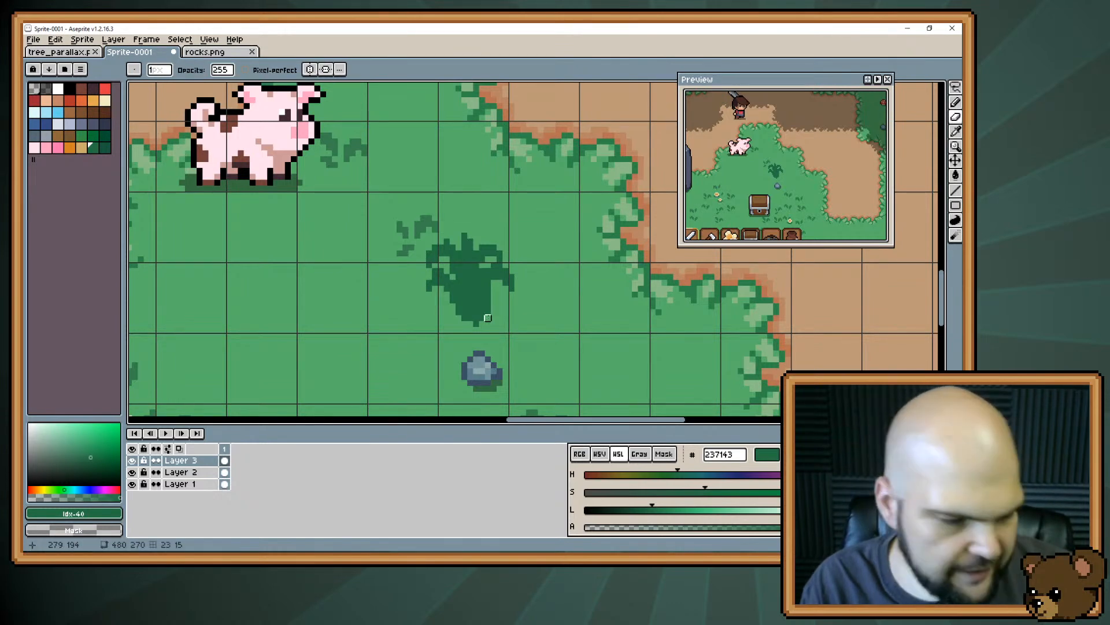
pyautogui.press('b')
pyautogui.press('e')
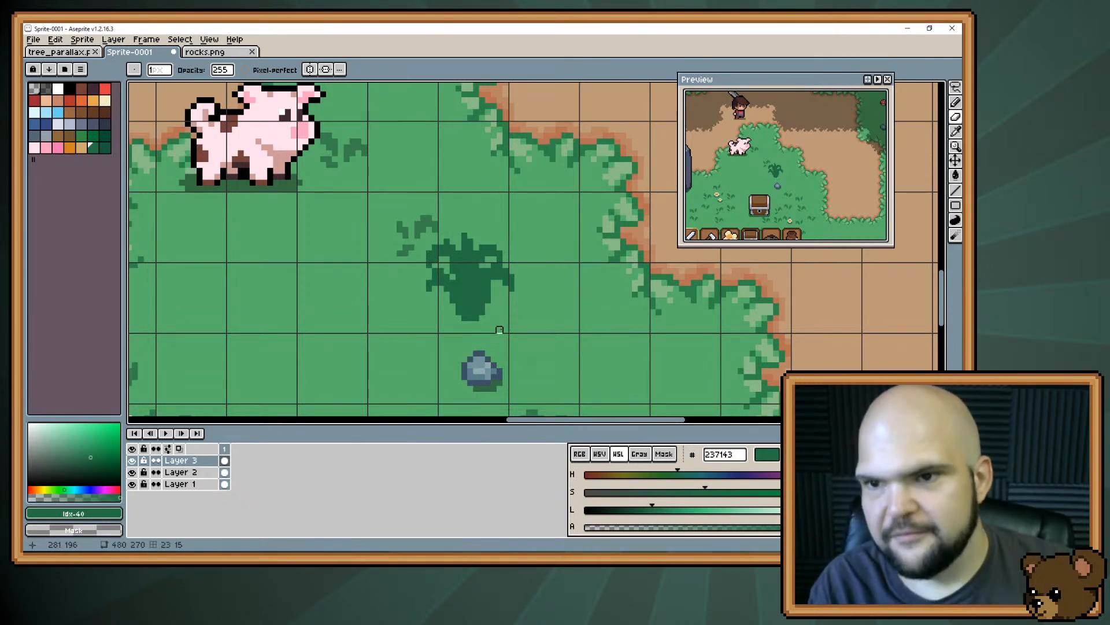
pyautogui.hotkey('ctrl', 'z')
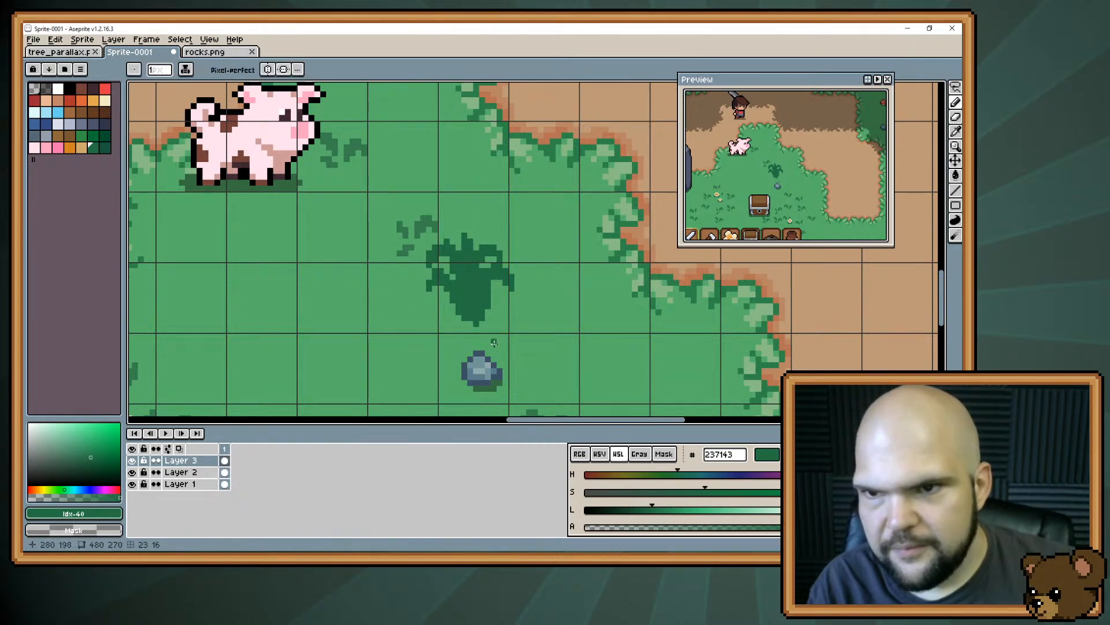
# Duplicate the finished plant on Layer 3 and place the copy up and to the left of the original
pyautogui.moveTo(470, 284); pyautogui.dragTo(458, 324)
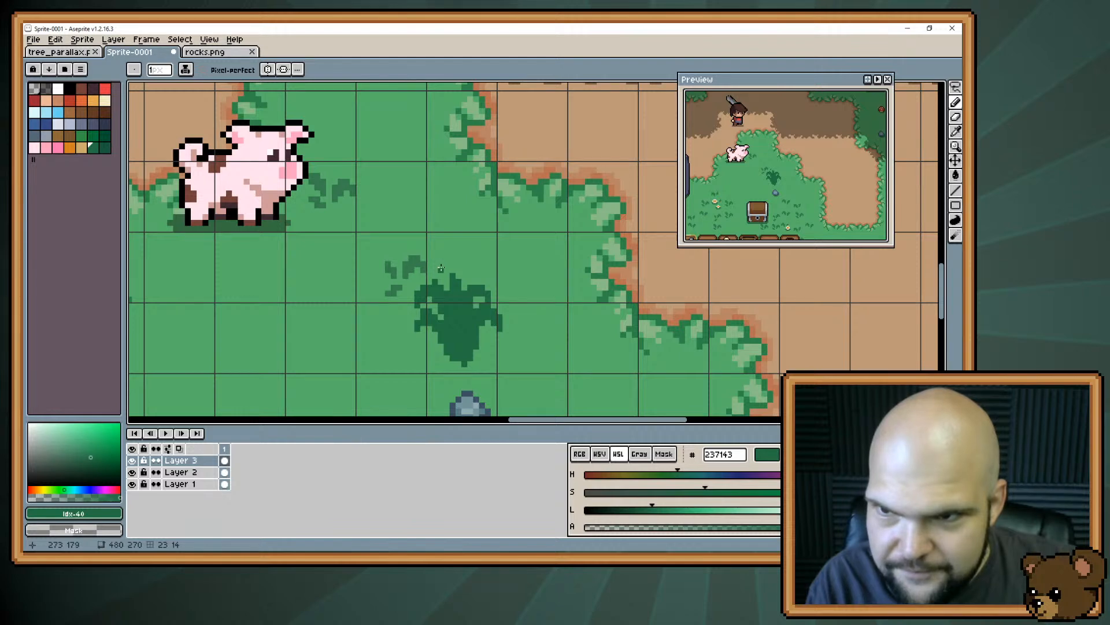
pyautogui.press('v')
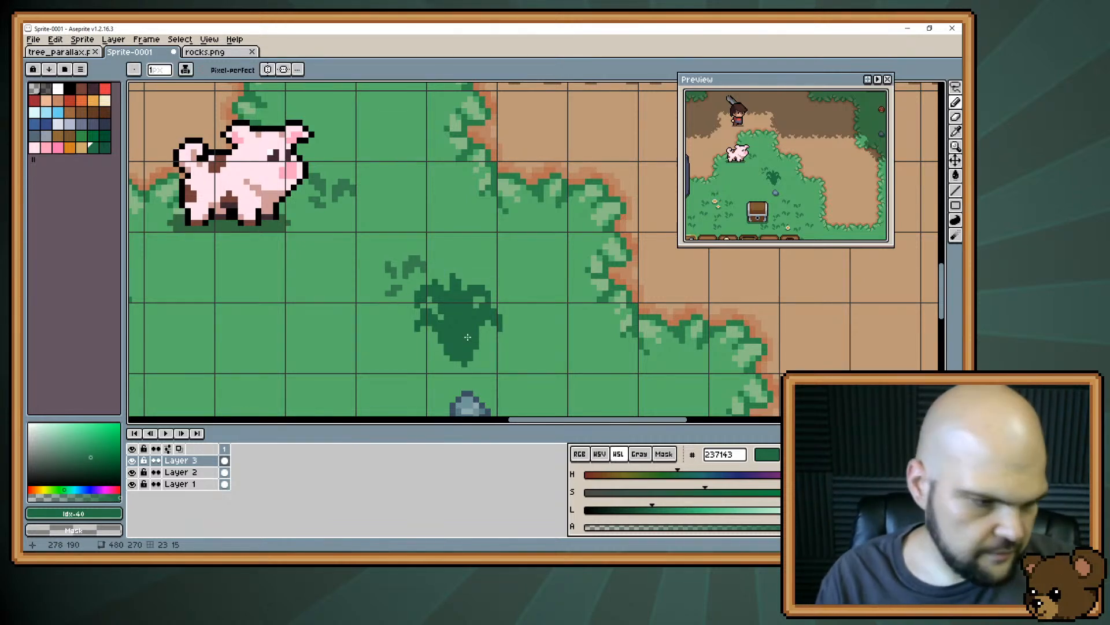
pyautogui.hotkey('ctrl', 'a')
pyautogui.press('Return')
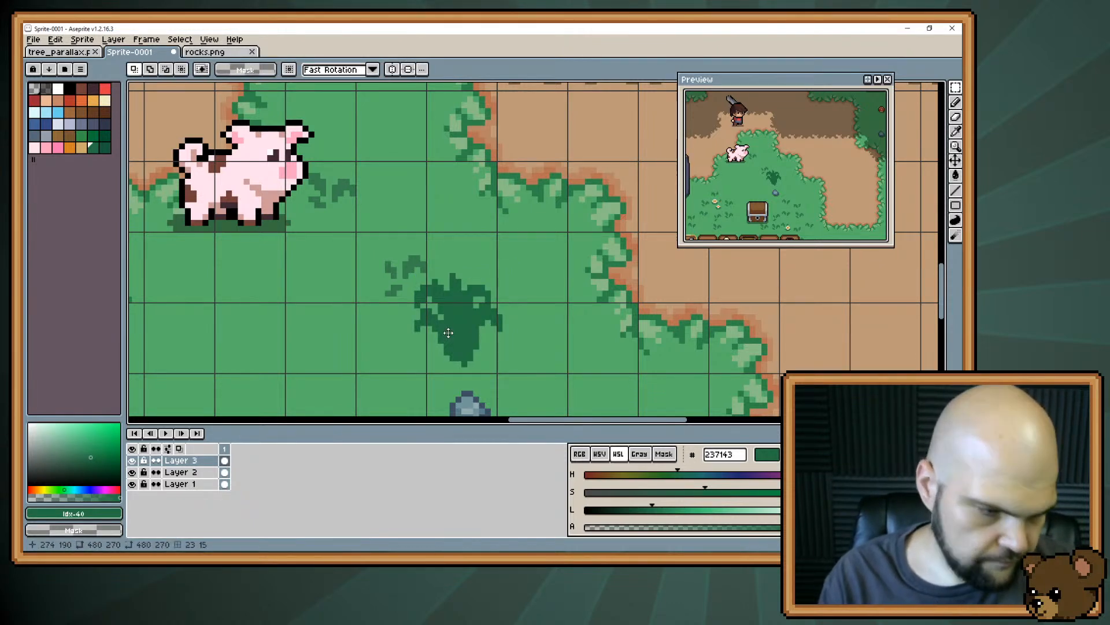
pyautogui.hotkey('ctrl', 'v')
pyautogui.moveTo(451, 319); pyautogui.dragTo(391, 267)
pyautogui.press('Return')
# Paste a second copy of the plant directly above the original, touching the first copy, and fine-tune its position
pyautogui.hotkey('ctrl', 'v')
pyautogui.moveTo(446, 236); pyautogui.dragTo(405, 196)
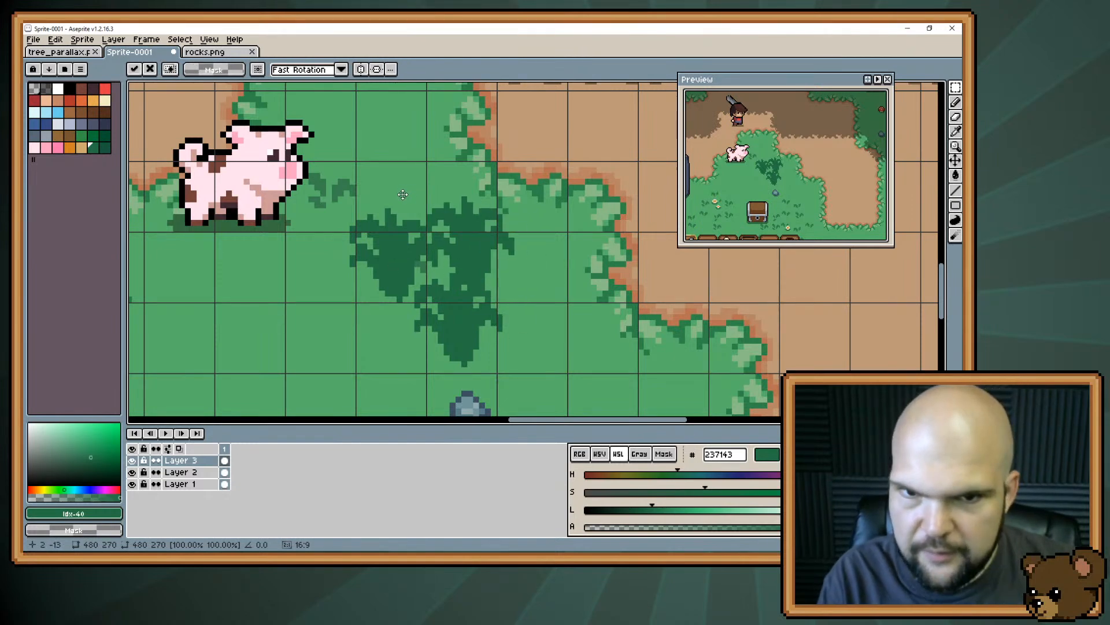
pyautogui.moveTo(470, 260); pyautogui.dragTo(458, 271)
pyautogui.press('Return')
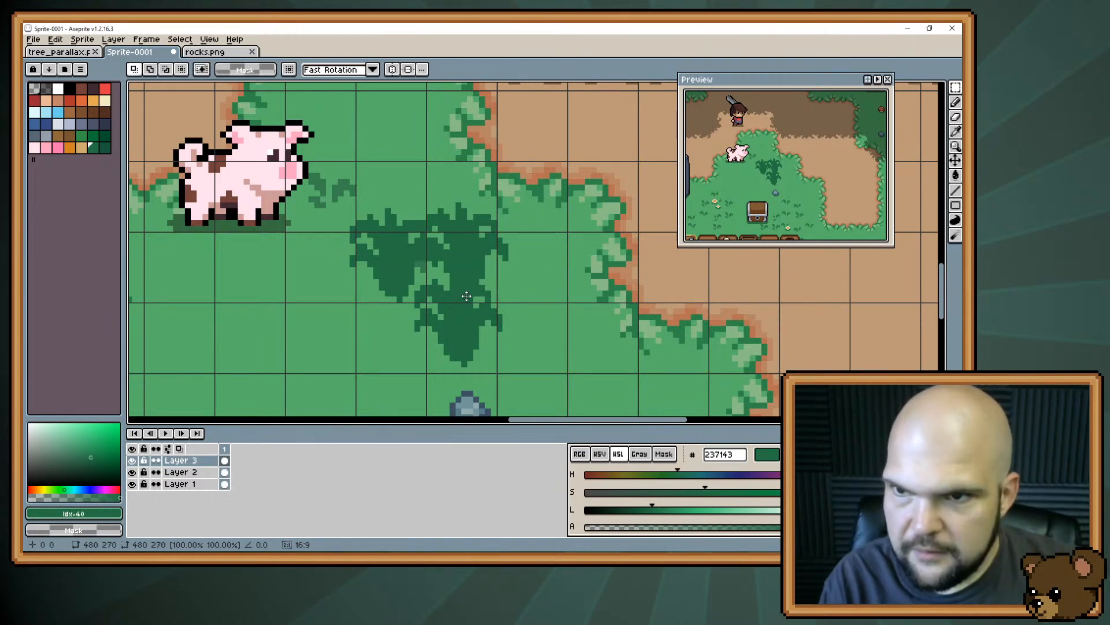
# Try adding further pasted foliage down and to the left of the cluster, and undo the pastes
pyautogui.hotkey('ctrl', 'v')
pyautogui.moveTo(394, 302); pyautogui.dragTo(330, 354)
pyautogui.press('Return')
pyautogui.hotkey('ctrl', 'v')
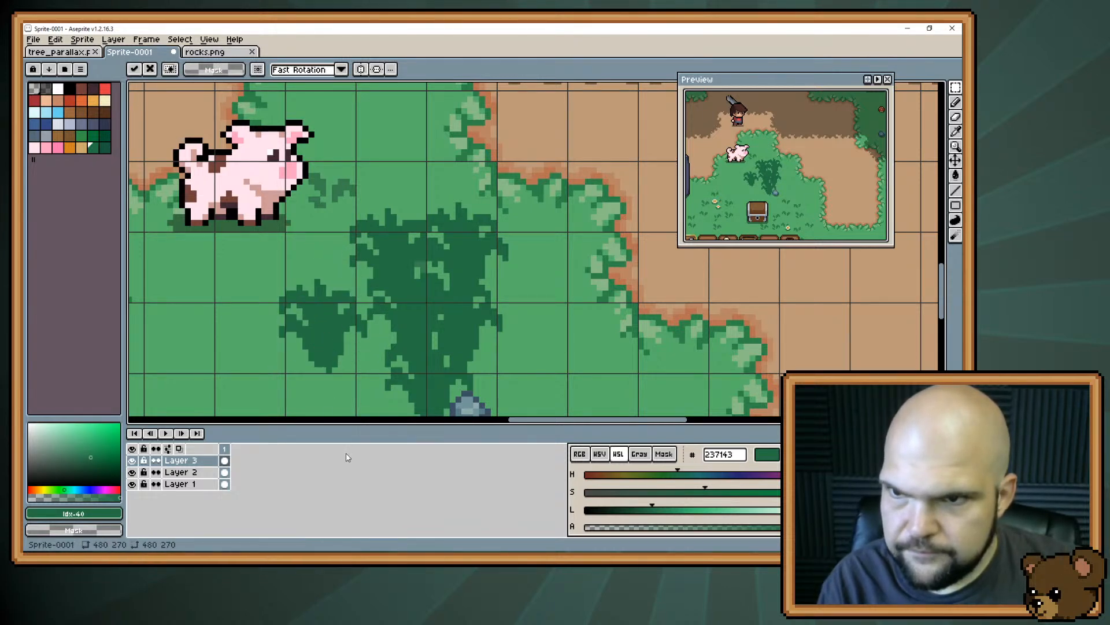
pyautogui.hotkey('ctrl', 'z')
pyautogui.hotkey('ctrl', 'z')
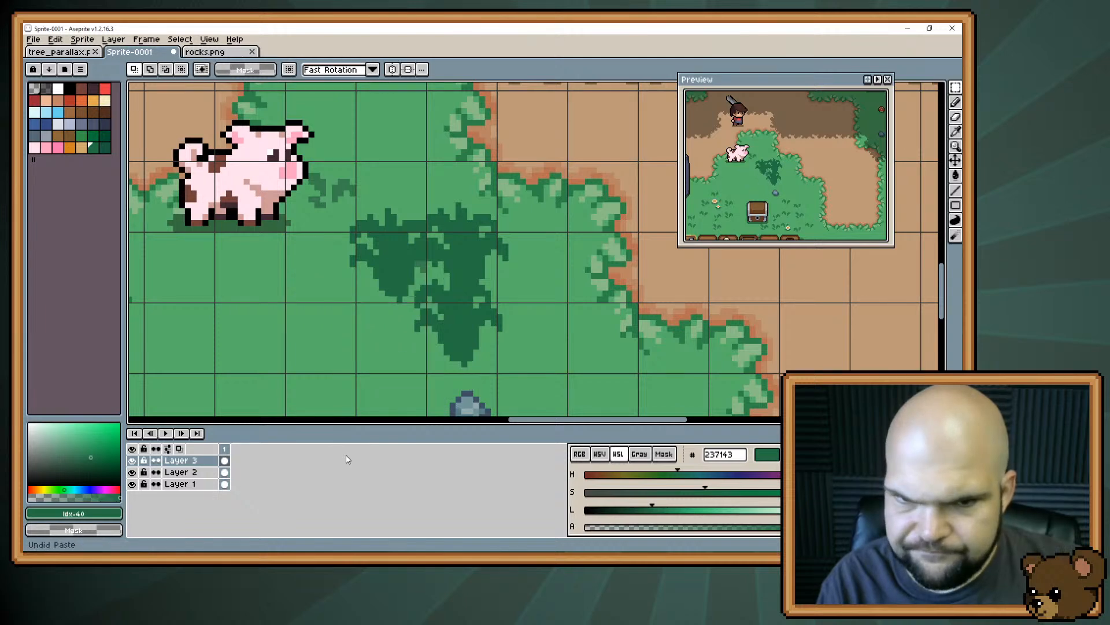
# Undo the remaining pasted plant copies and recolour the original plant's left leaves with the lighter green 349348
pyautogui.hotkey('ctrl', 'z')
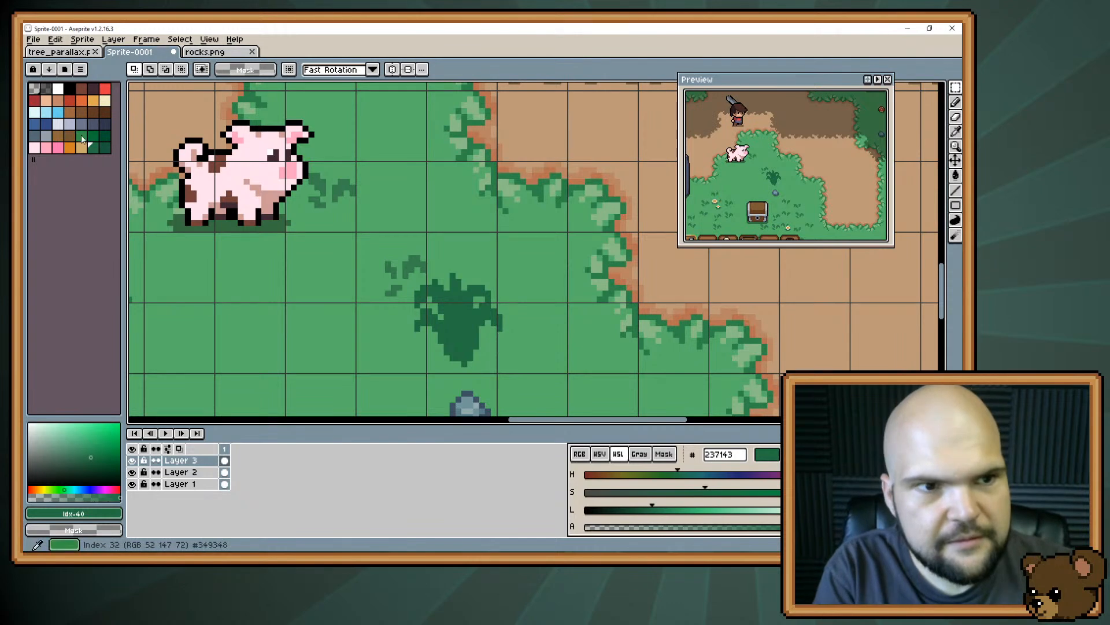
pyautogui.keyDown('alt'); pyautogui.click(450, 287); pyautogui.keyUp('alt')
pyautogui.press('b')
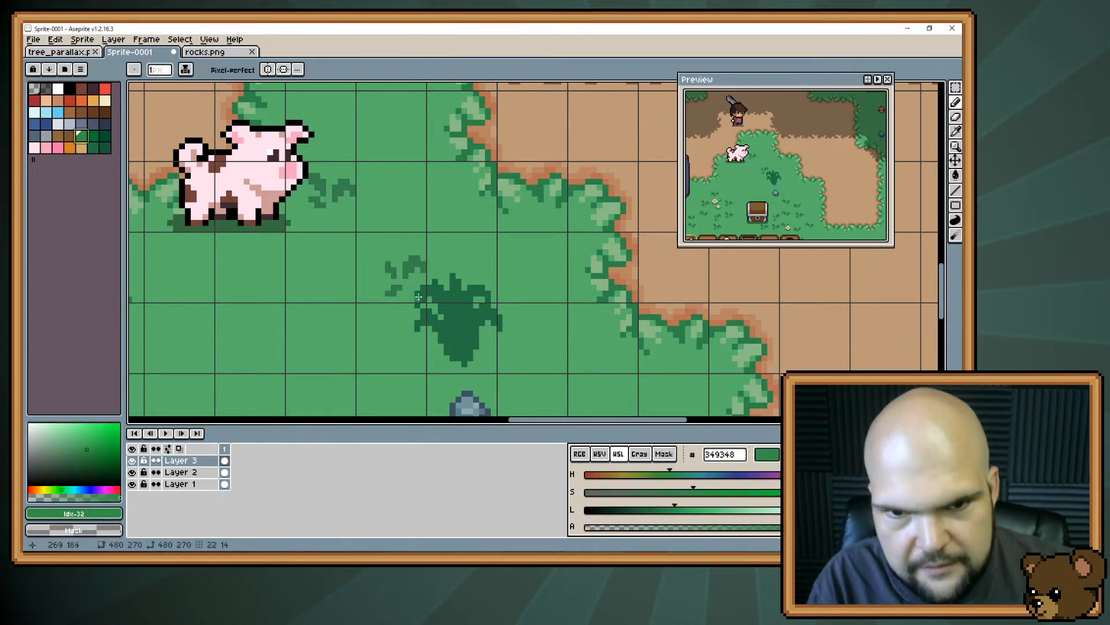
pyautogui.press('alt')
pyautogui.keyDown('alt'); pyautogui.click(440, 285); pyautogui.keyUp('alt')
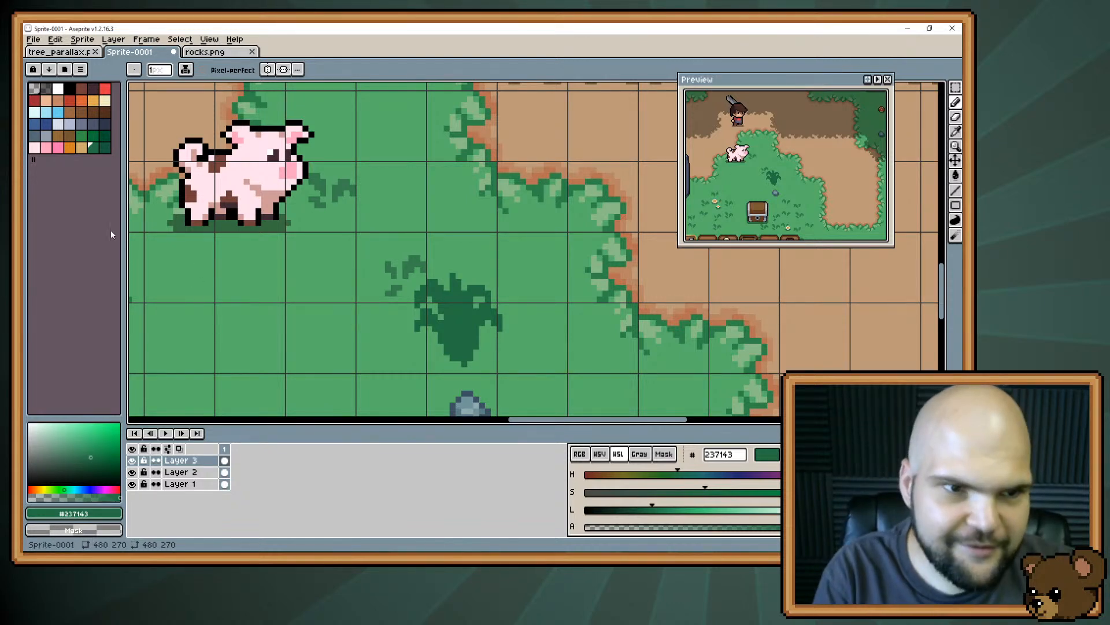
pyautogui.click(82, 138)
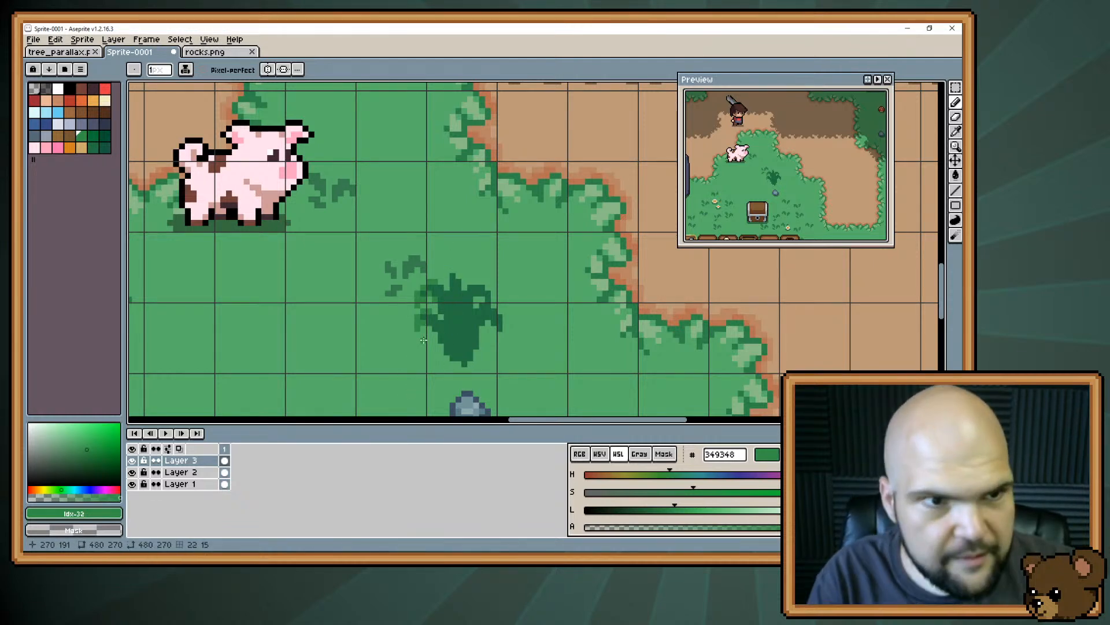
# Paint the plant's outer right leaves and a few inner leaf marks in green 349348
pyautogui.press('x')
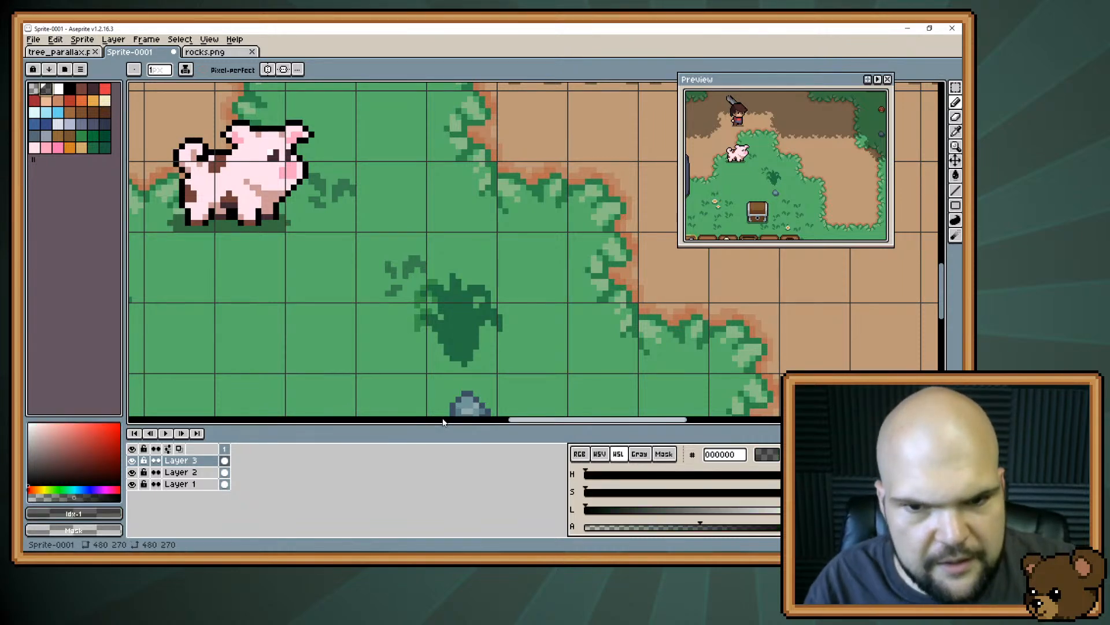
pyautogui.press('i')
pyautogui.click(424, 291)
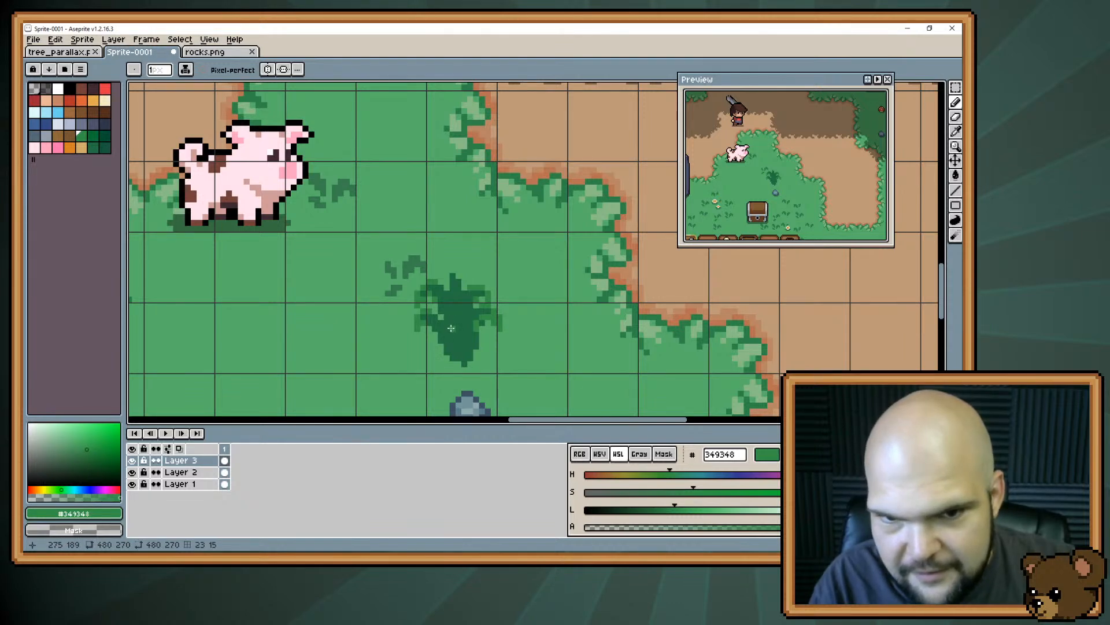
pyautogui.press('v')
pyautogui.press('b')
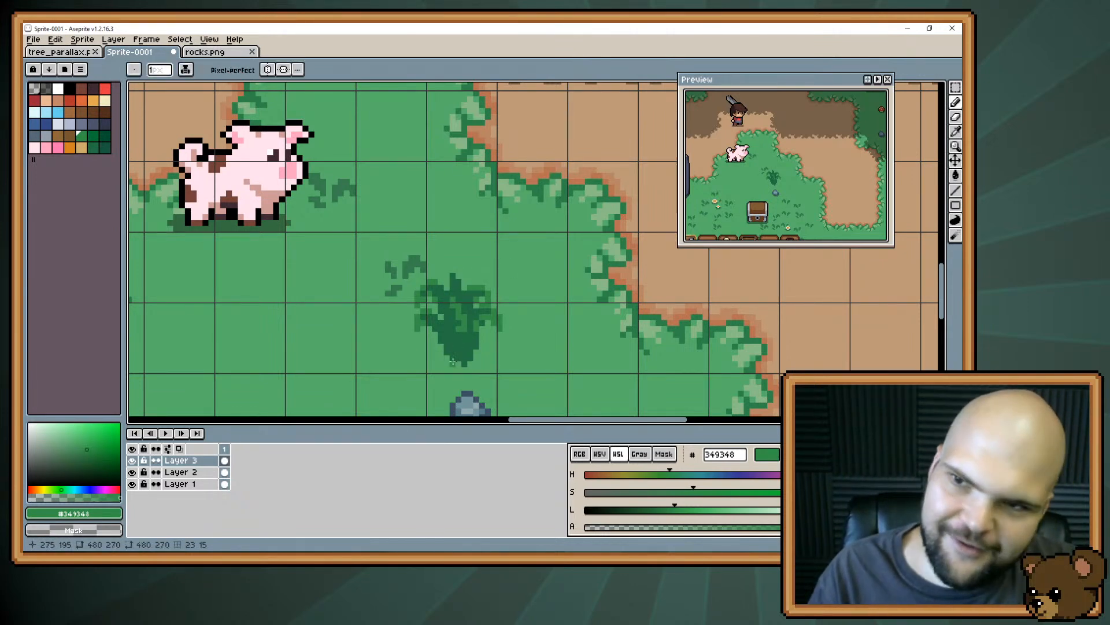
# Draw lighter green 349348 leaf strokes through the plant's centre and along both lower edges
pyautogui.press('v')
pyautogui.press('b')
pyautogui.moveTo(465, 342); pyautogui.dragTo(453, 309)
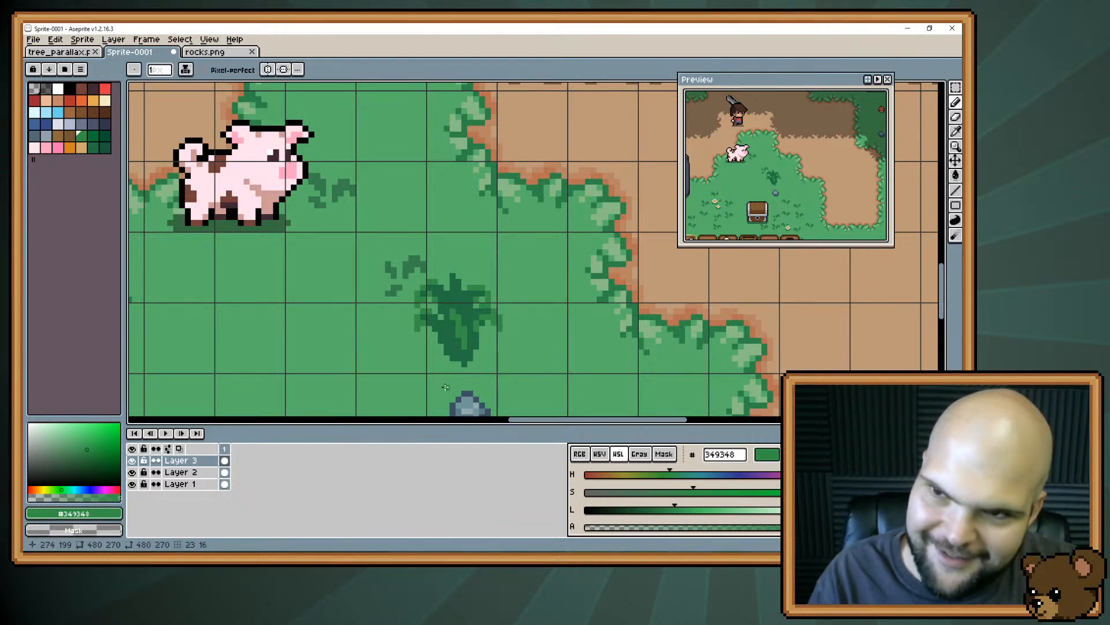
pyautogui.moveTo(449, 354); pyautogui.dragTo(435, 345)
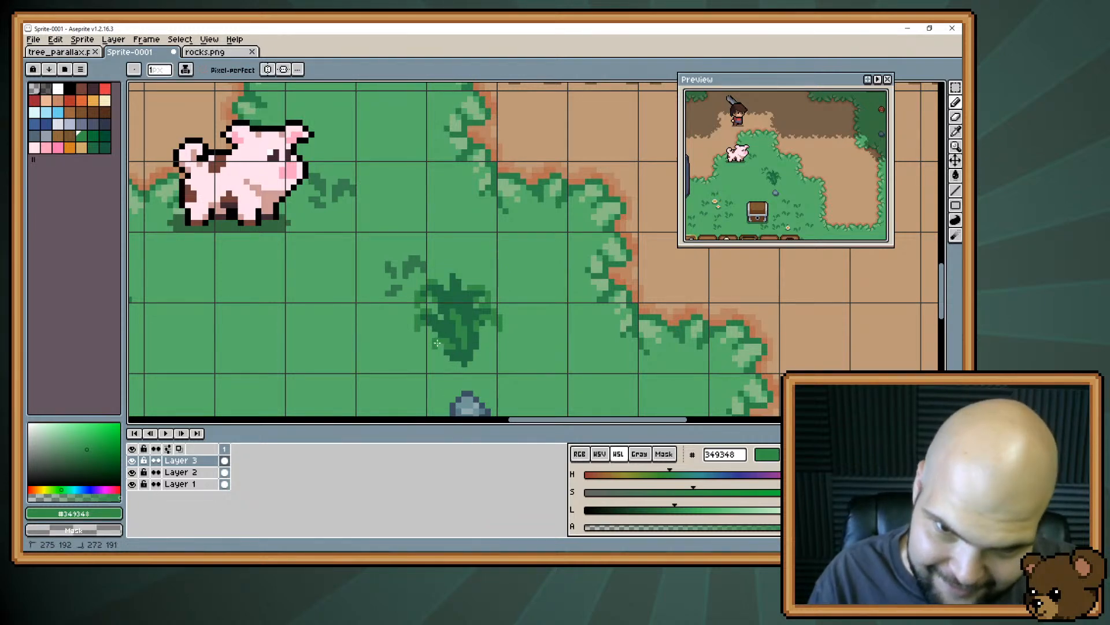
pyautogui.press('e')
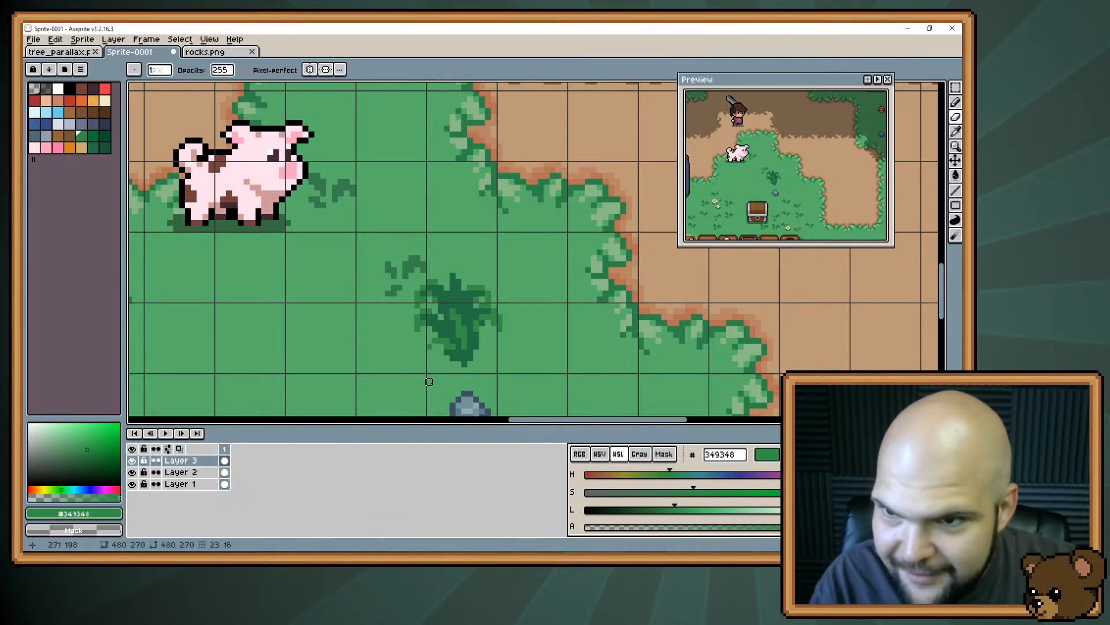
pyautogui.press('b')
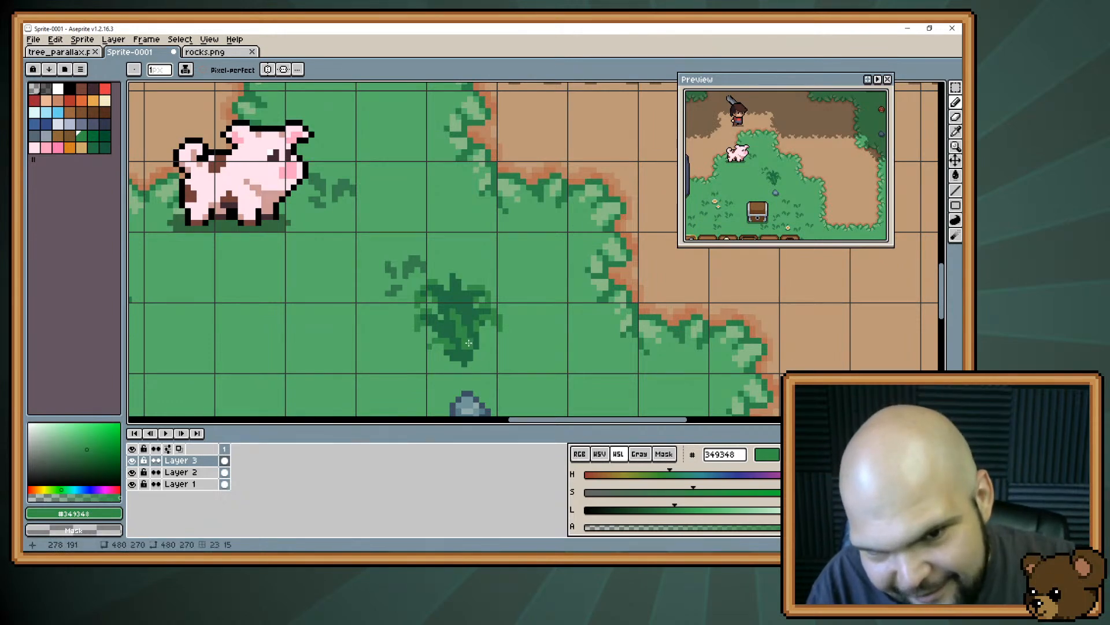
pyautogui.moveTo(470, 340); pyautogui.dragTo(480, 335)
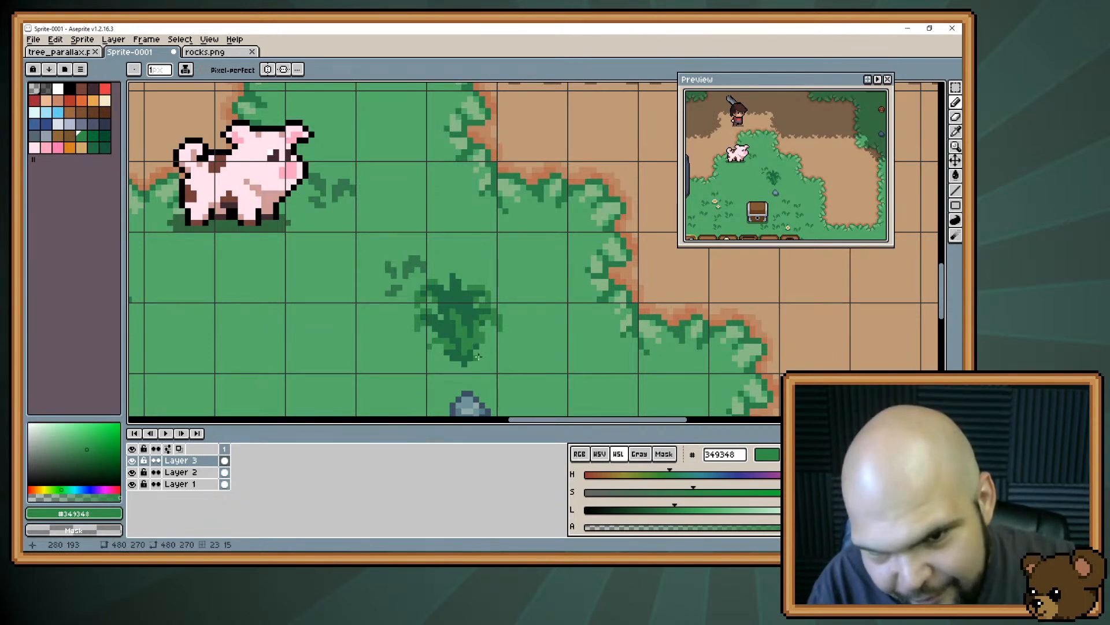
# Rework the plant's centre and top leaves with the sampled greens 237143 and 349348
pyautogui.keyDown('alt'); pyautogui.click(457, 315); pyautogui.keyUp('alt')
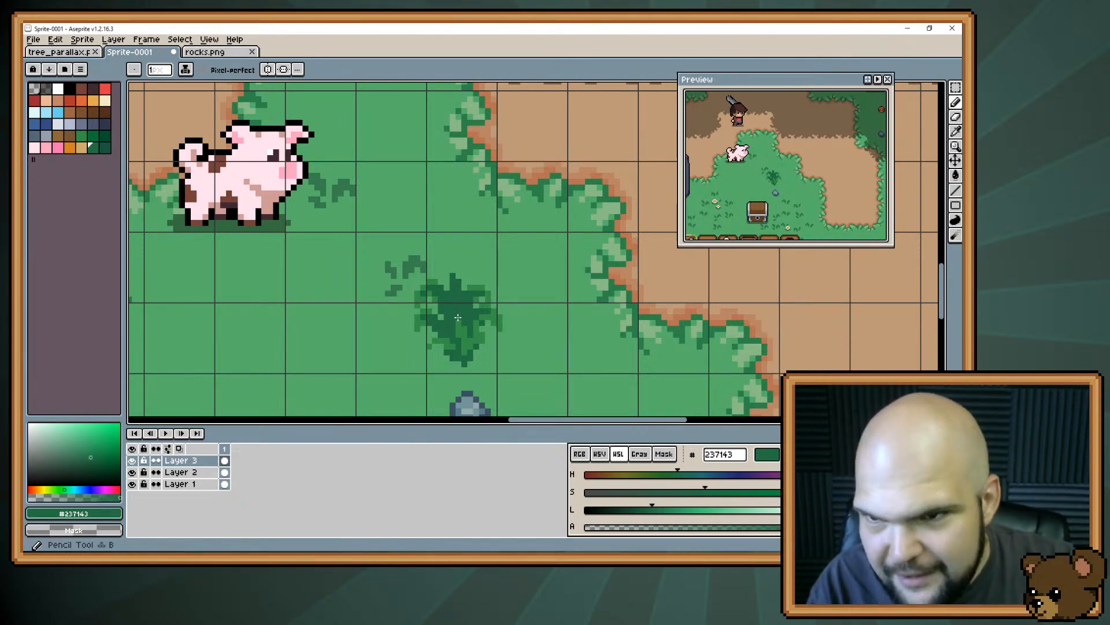
pyautogui.keyDown('alt'); pyautogui.click(454, 306); pyautogui.keyUp('alt')
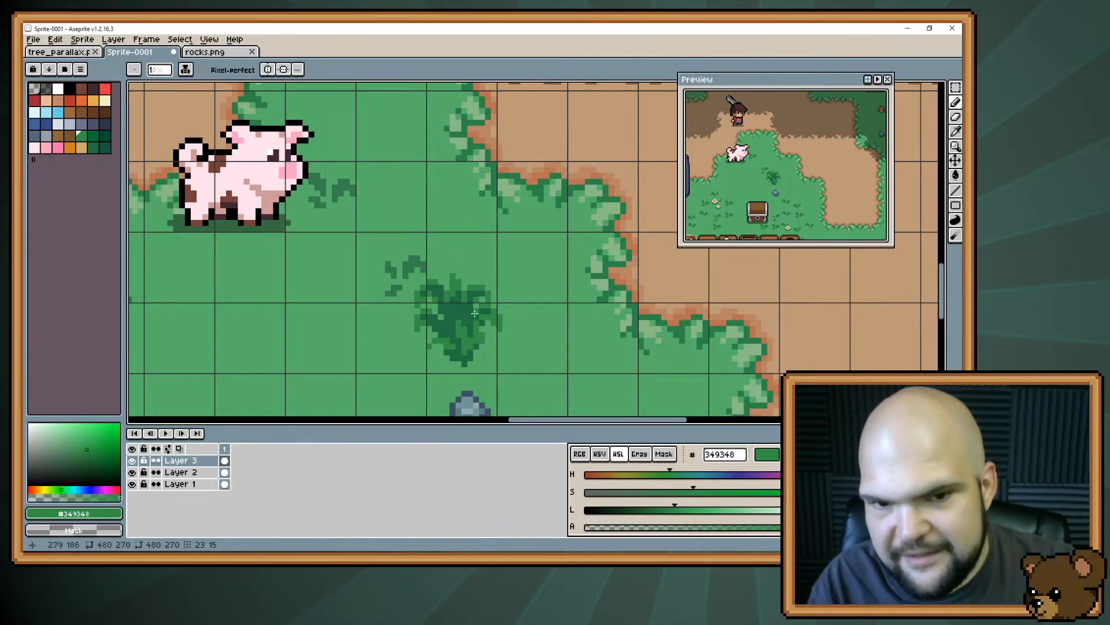
pyautogui.keyDown('alt'); pyautogui.click(444, 310); pyautogui.keyUp('alt')
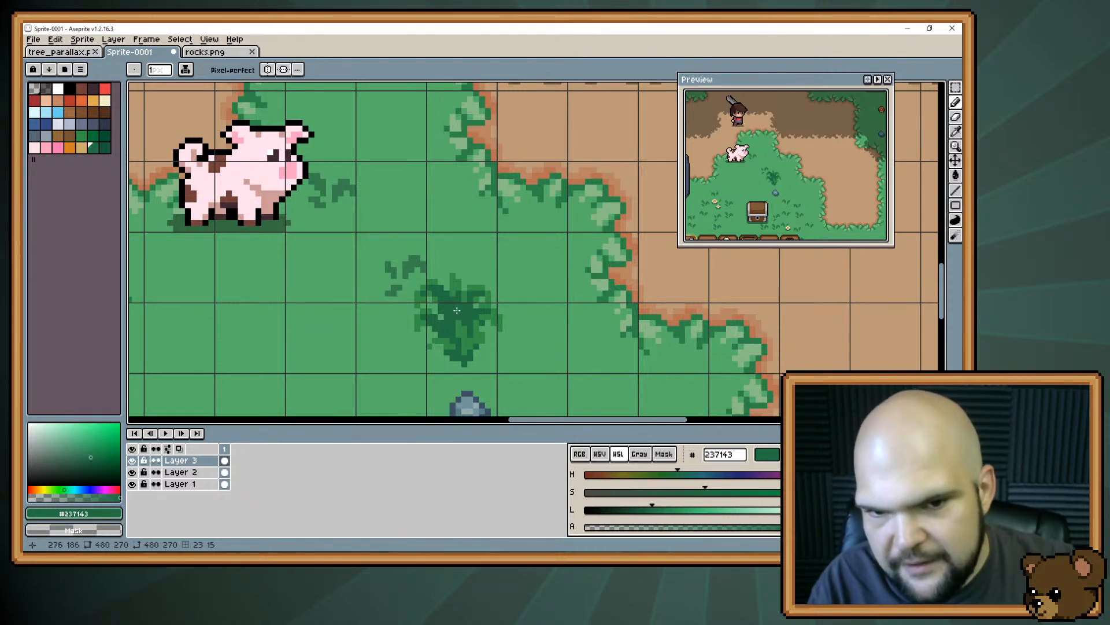
# Add darker green 19583d shadow pixels among the plant's upper leaves and around its base
pyautogui.click(106, 147)
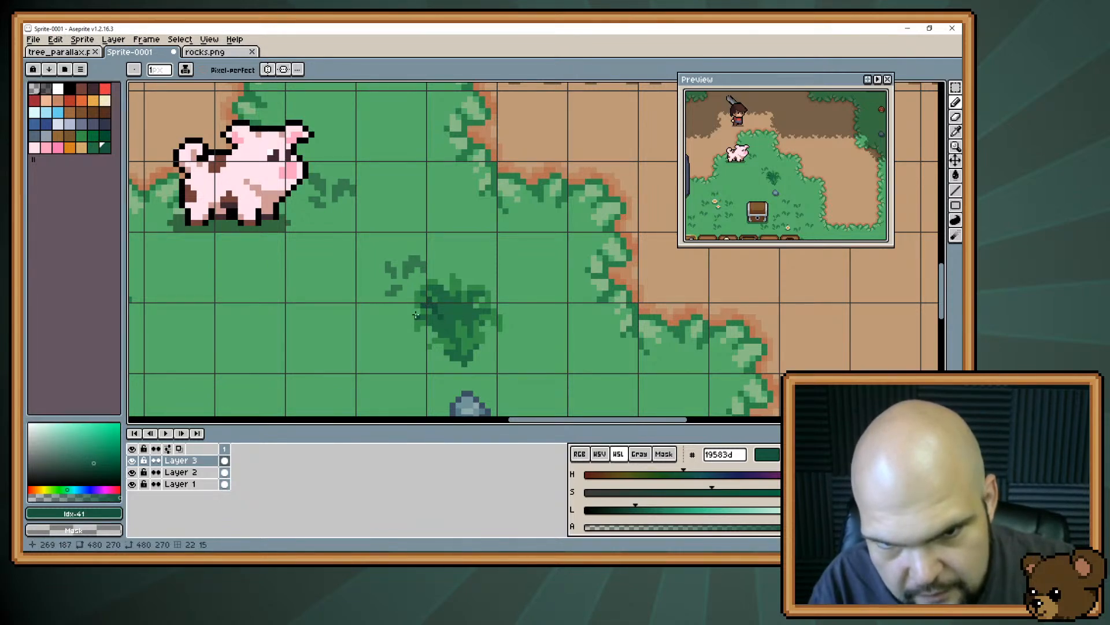
pyautogui.click(480, 300)
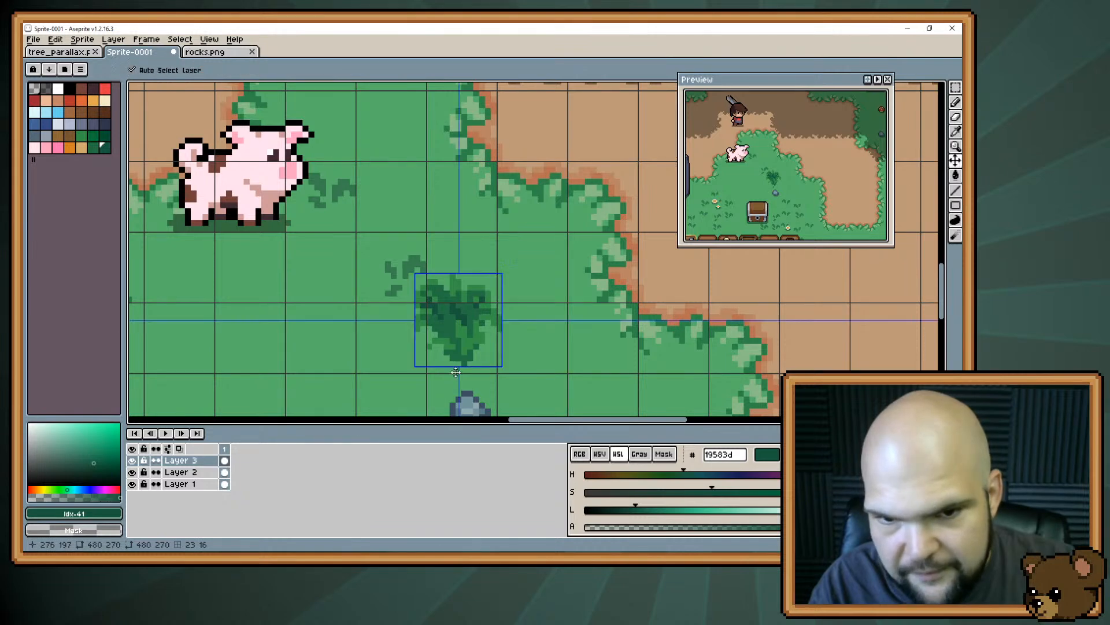
pyautogui.click(457, 343)
pyautogui.moveTo(457, 343)
pyautogui.mouseDown()
pyautogui.moveTo(451, 354)
pyautogui.moveTo(470, 366)
pyautogui.moveTo(475, 350)
pyautogui.mouseUp()
pyautogui.click(471, 368)
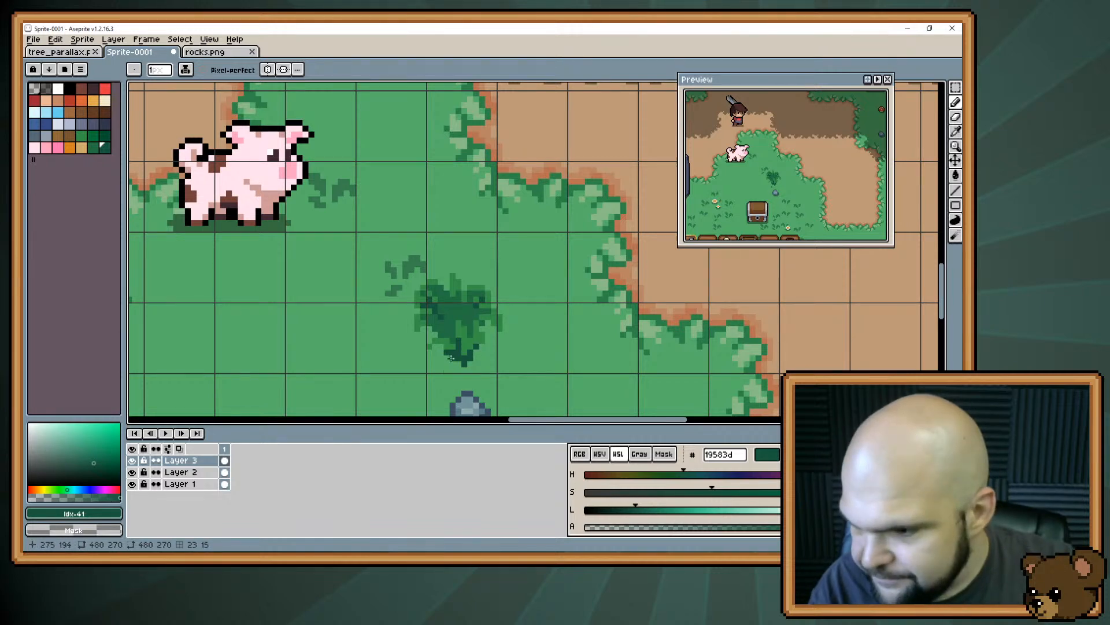
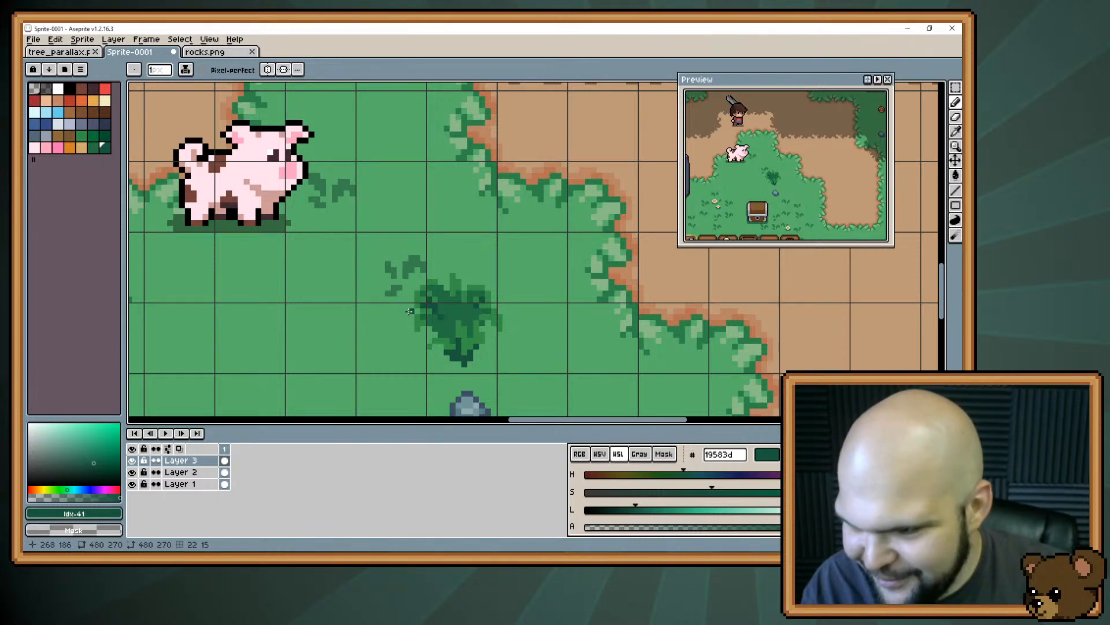
# Deepen the 19583d shading from the plant's base up into its stem and inner leaves
pyautogui.moveTo(478, 340); pyautogui.dragTo(480, 309)
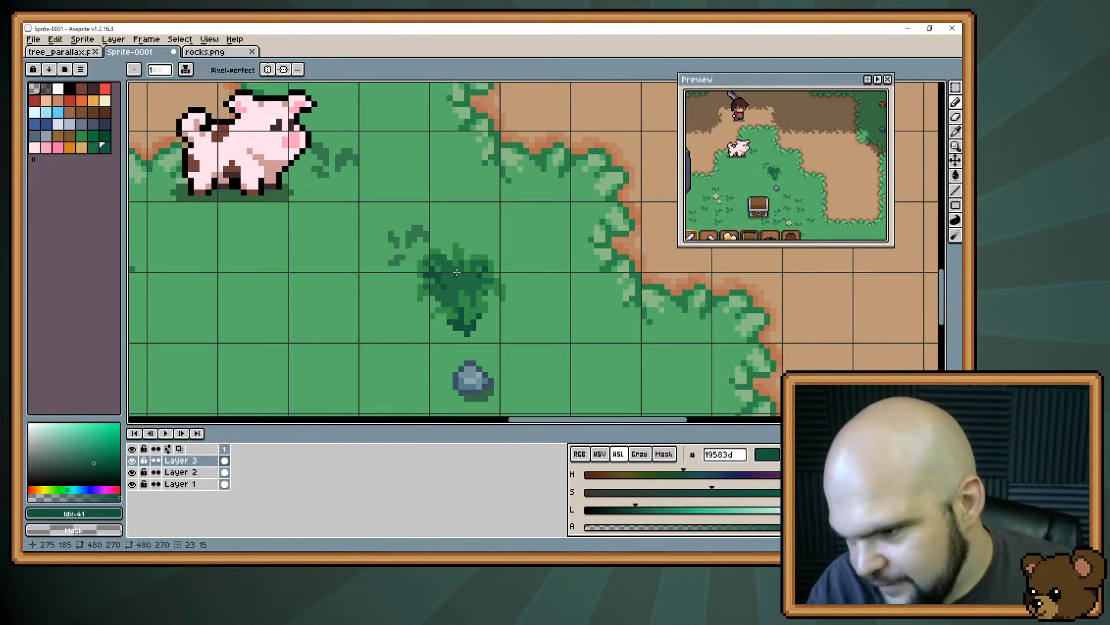
pyautogui.scroll(-1, 460, 277)
pyautogui.hscroll(-2, 460, 276)
pyautogui.scroll(1, 462, 284)
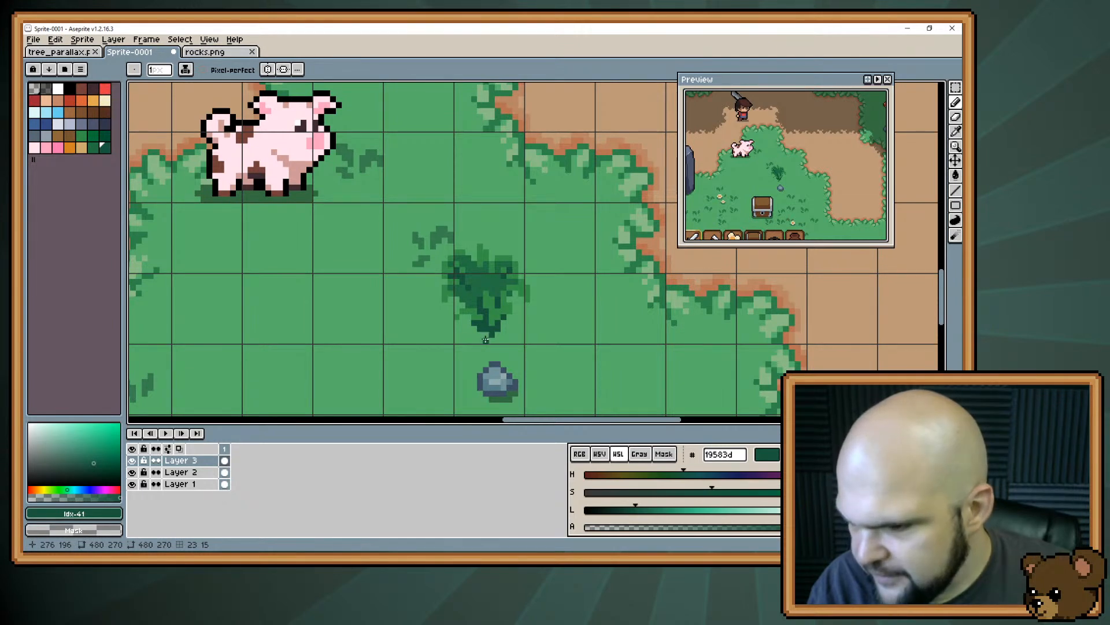
pyautogui.click(505, 289)
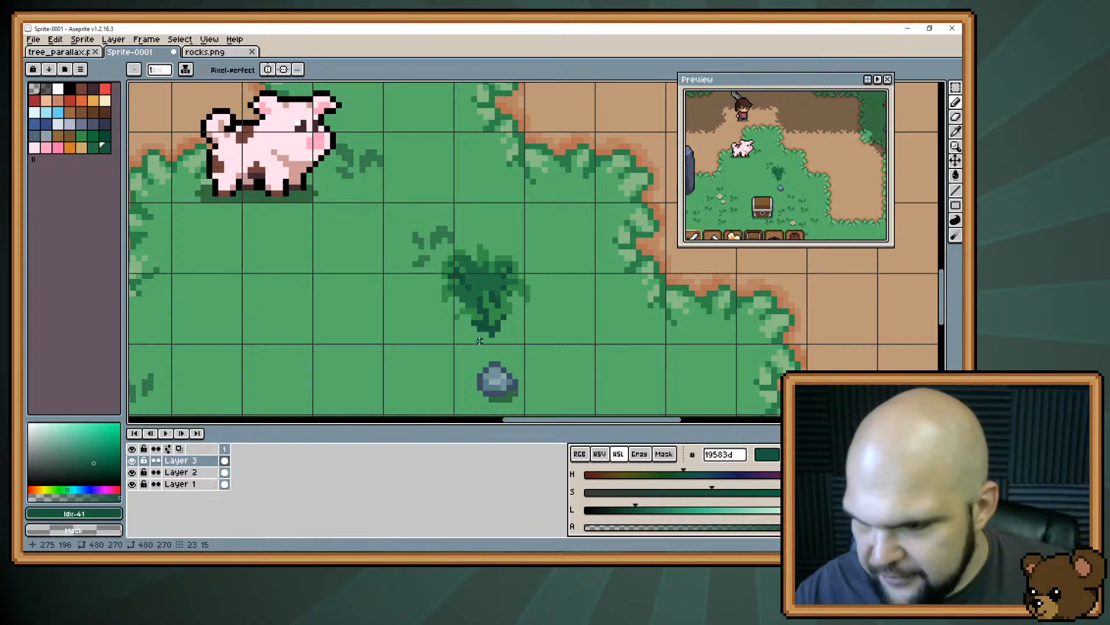
# Review the shaded plant within the whole scene and delete it from Layer 3
pyautogui.scroll(-1, 478, 339)
pyautogui.scroll(-2, 478, 337)
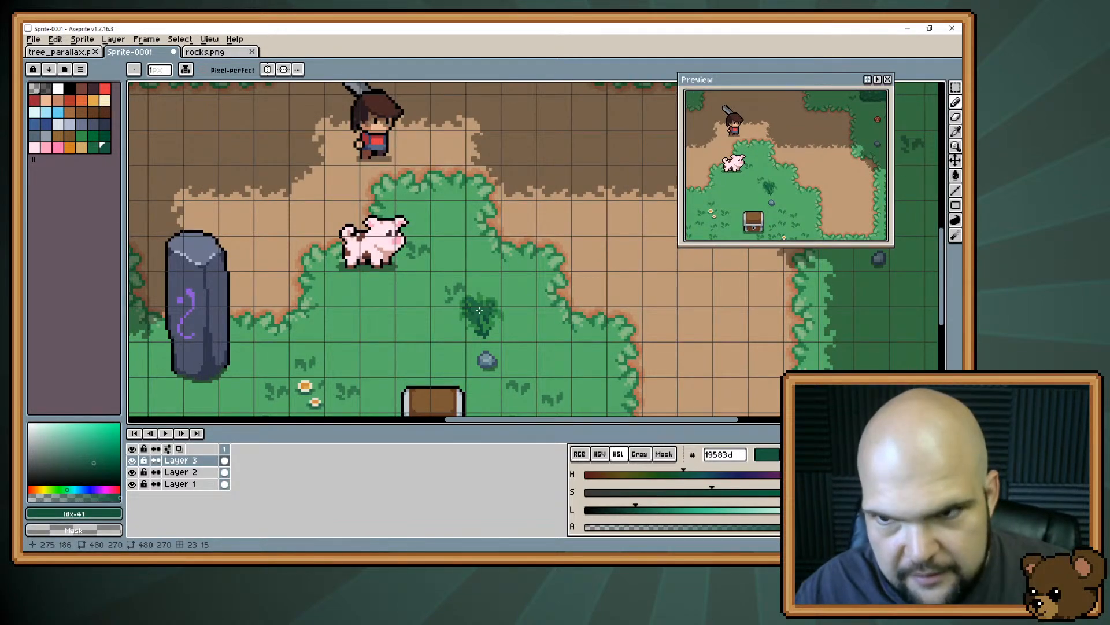
pyautogui.scroll(1, 480, 310)
pyautogui.scroll(3, 479, 311)
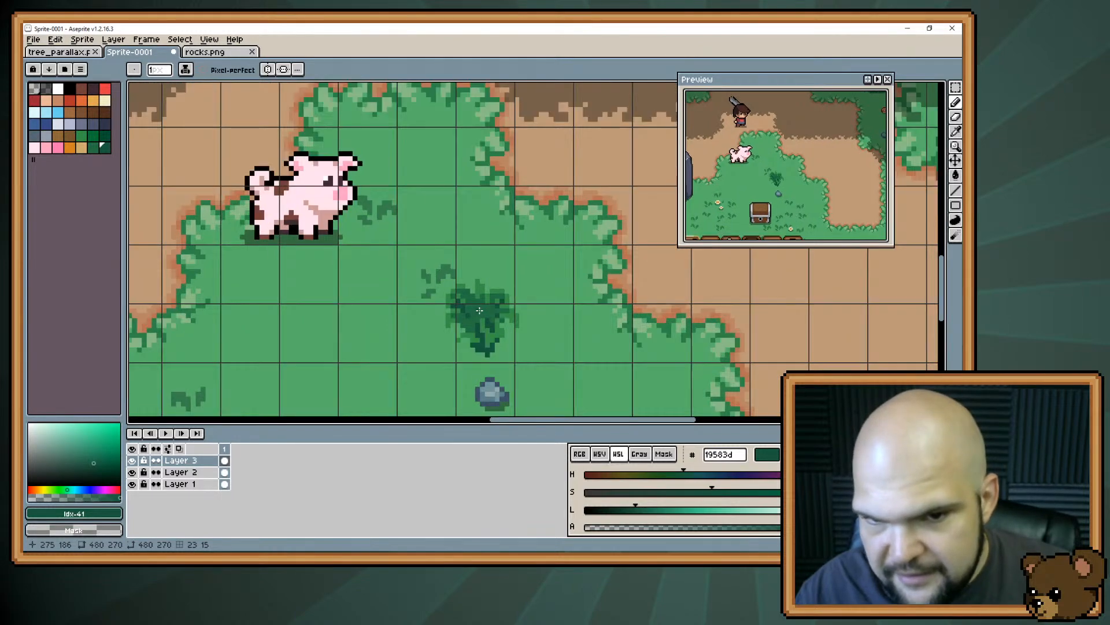
pyautogui.keyDown('alt'); pyautogui.click(479, 343); pyautogui.keyUp('alt')
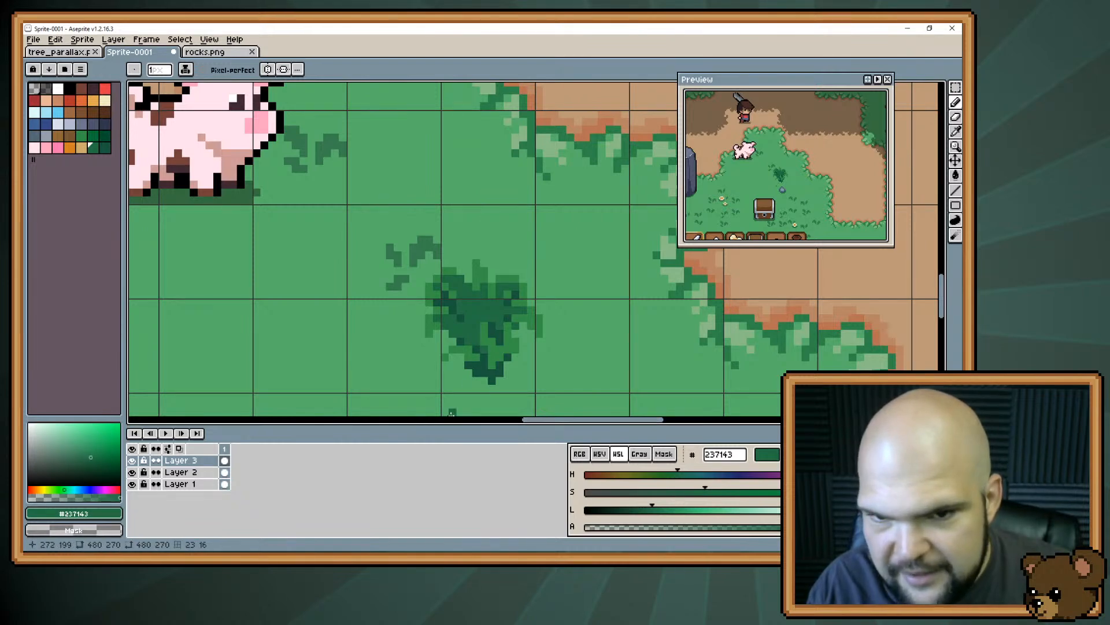
pyautogui.press('Delete')
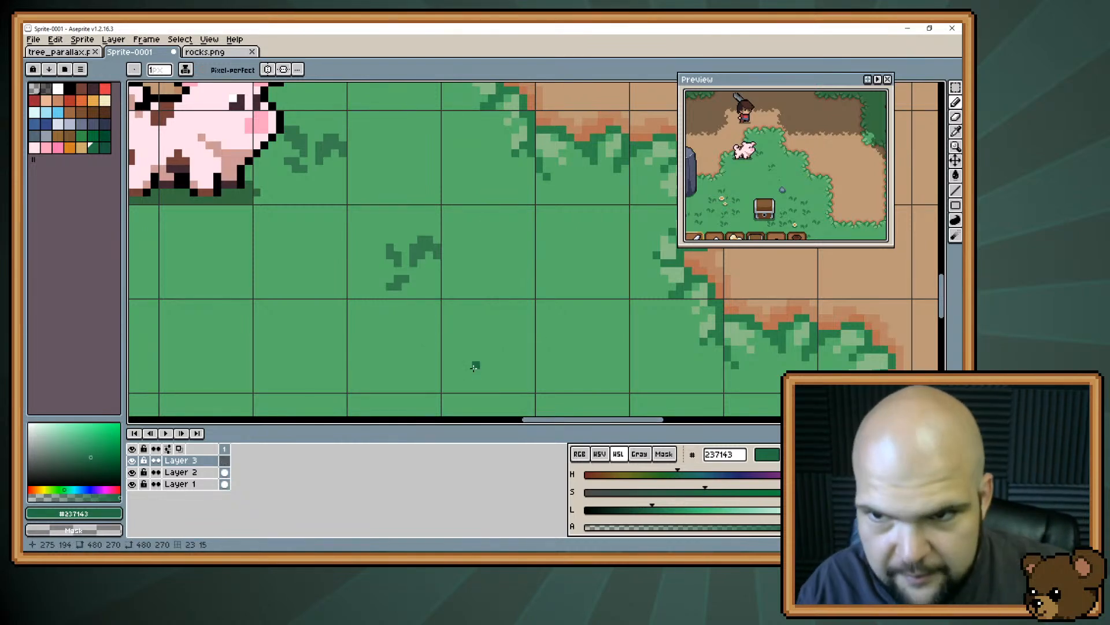
# Set the grid cells to a width of 24 and a height of 24
pyautogui.scroll(-1, 489, 206)
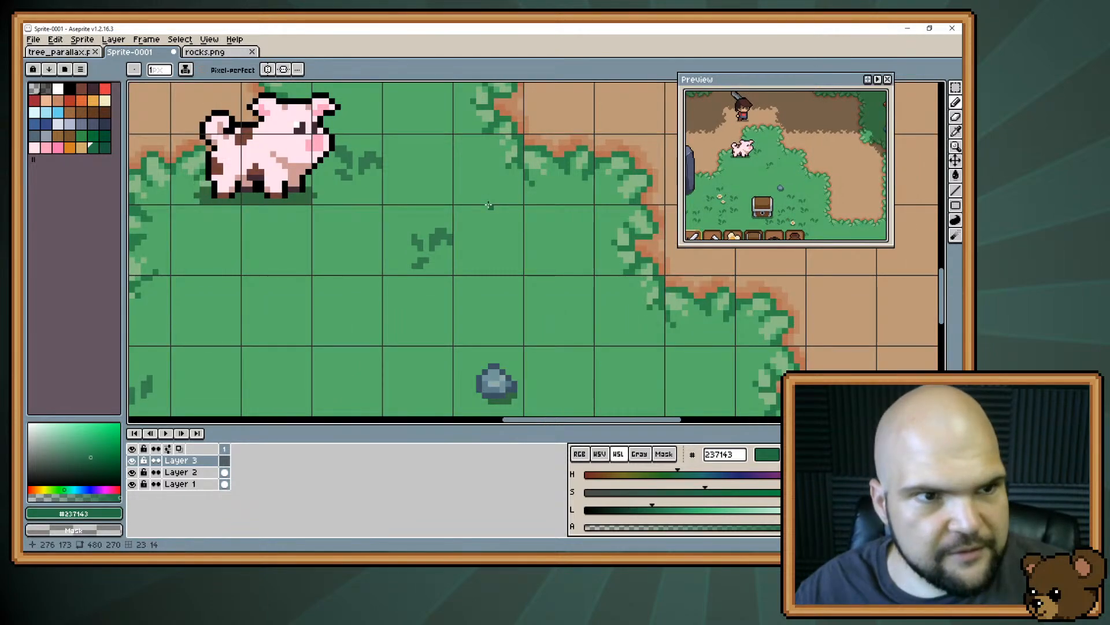
pyautogui.scroll(-3, 489, 206)
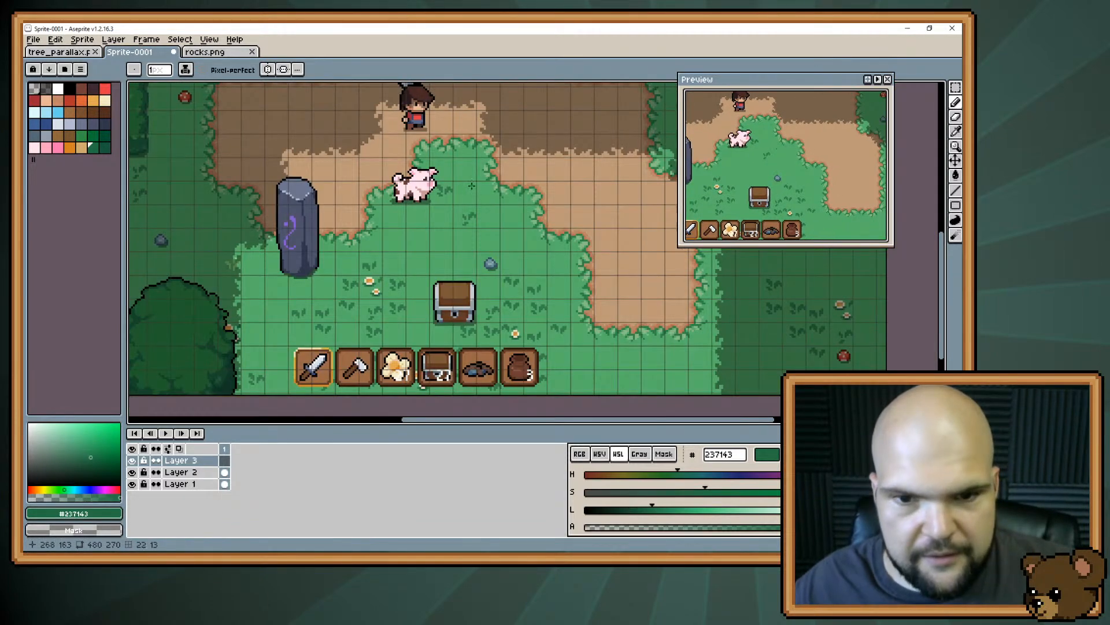
pyautogui.scroll(1, 511, 240)
pyautogui.scroll(-2, 512, 240)
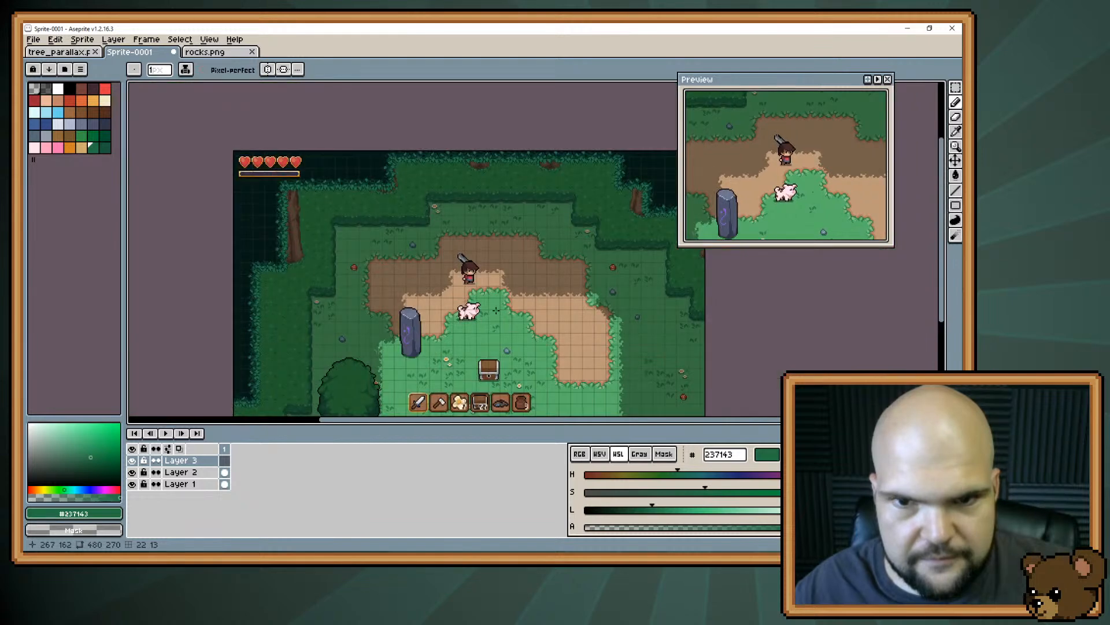
pyautogui.moveTo(496, 311); pyautogui.dragTo(418, 235)
pyautogui.hotkey('ctrl', 'shift', 'g')
pyautogui.press('Tab')
pyautogui.press('Tab')
pyautogui.write('24')
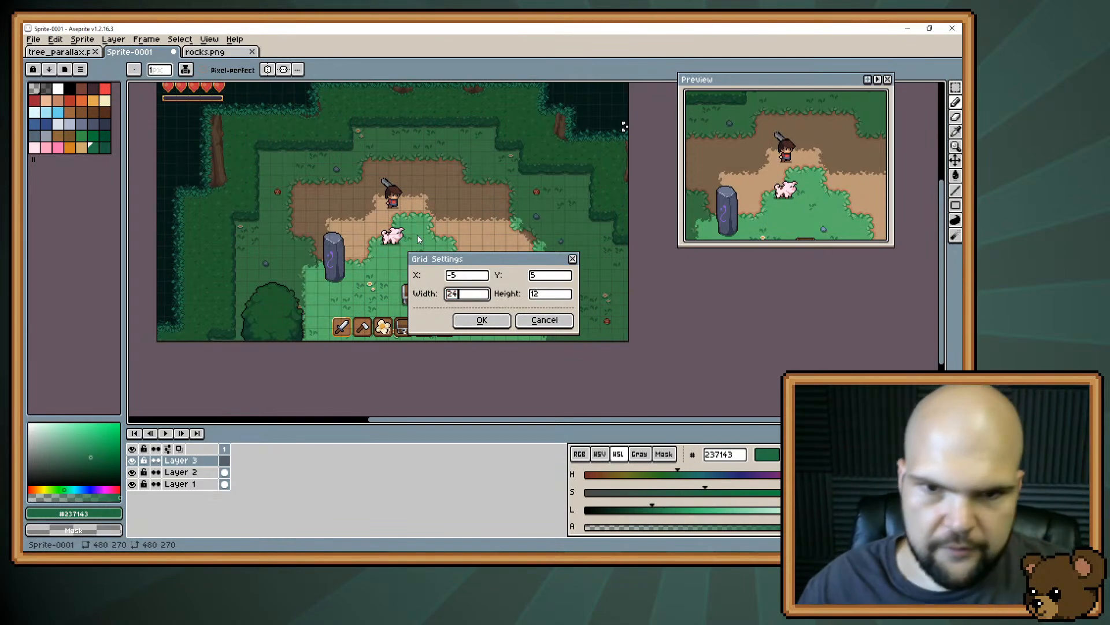
pyautogui.press('Tab')
pyautogui.write('24')
pyautogui.press('Return')
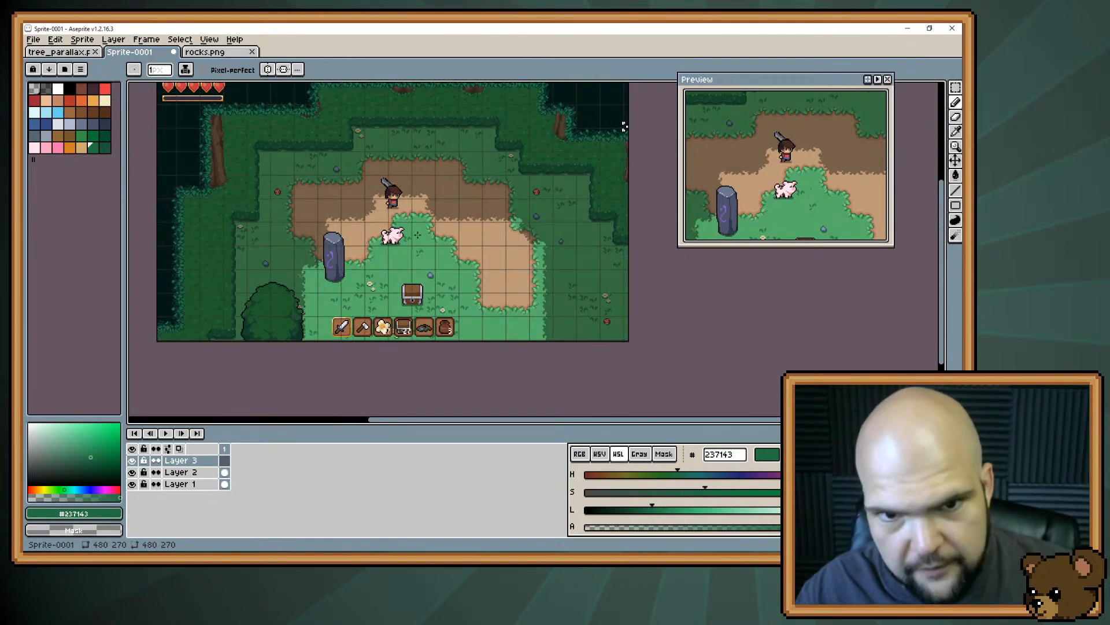
# Set the grid's X offset to -4
pyautogui.scroll(2, 417, 235)
pyautogui.moveTo(415, 232); pyautogui.dragTo(487, 151)
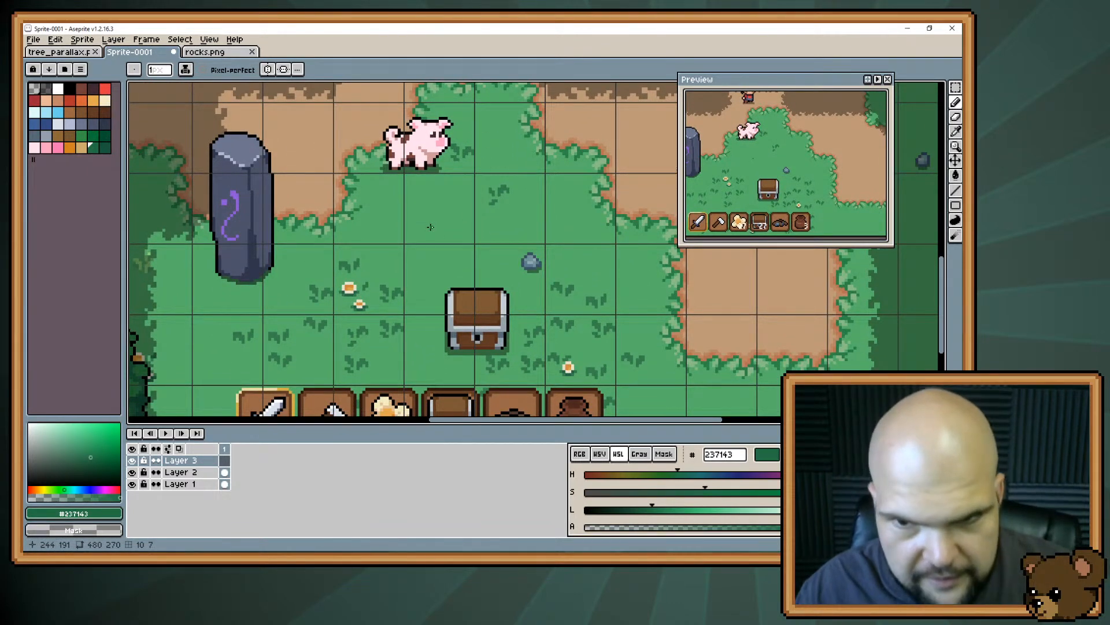
pyautogui.press('shift')
pyautogui.hotkey('ctrl', 'shift', 'g')
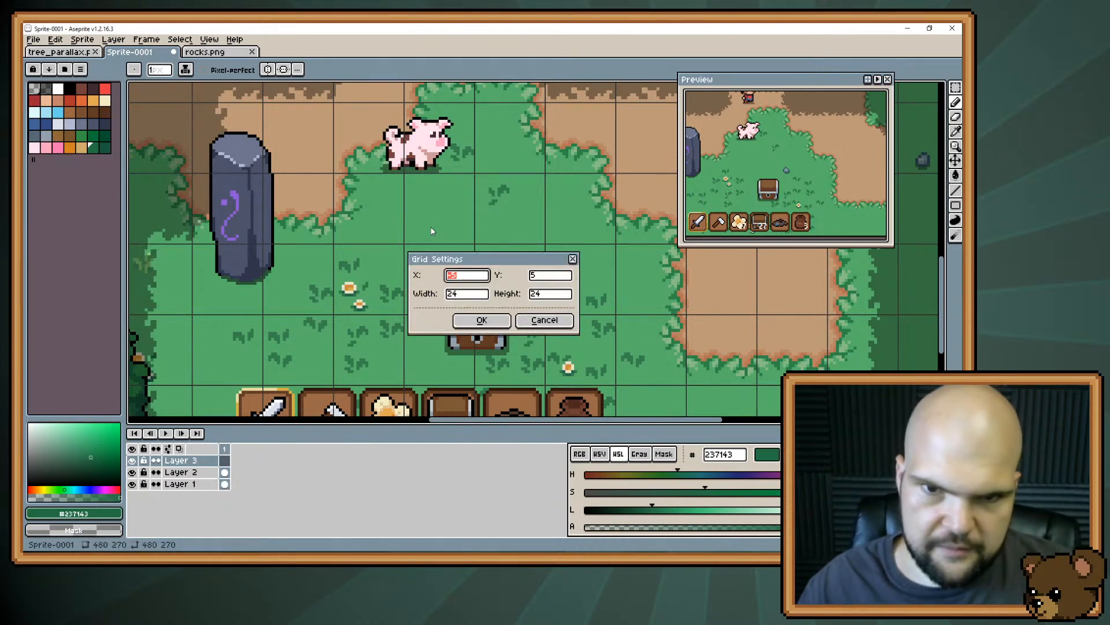
pyautogui.write('-4')
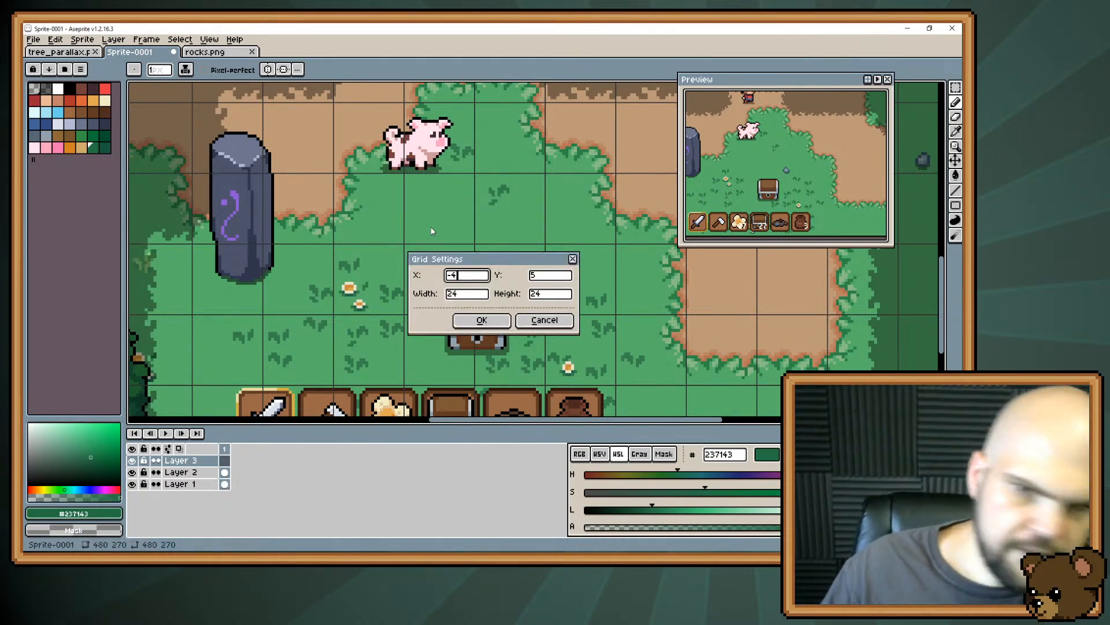
pyautogui.press('Return')
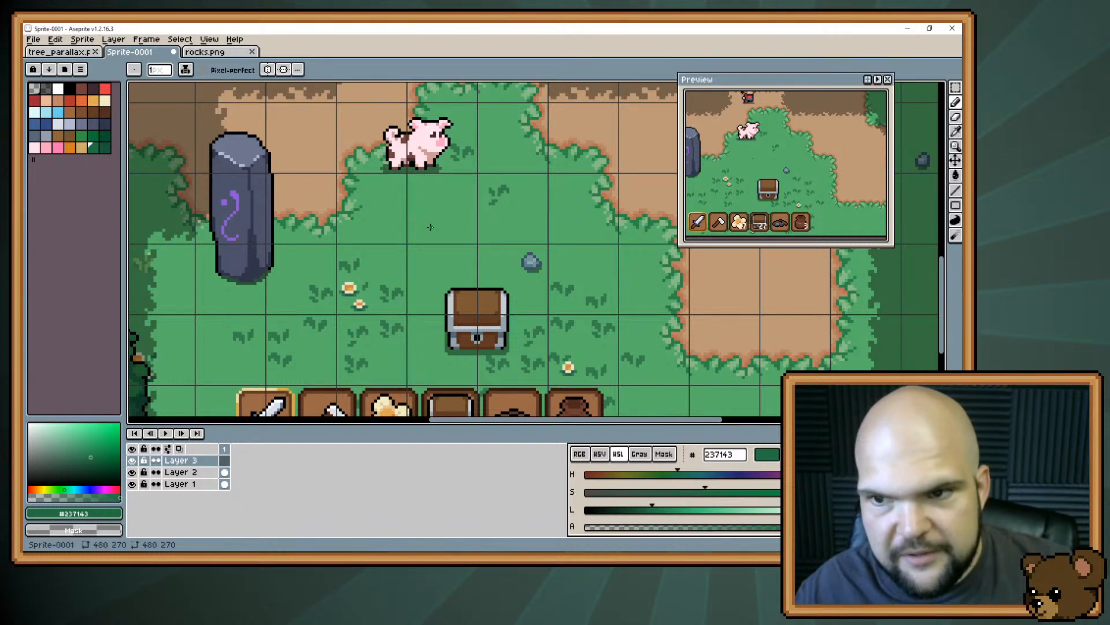
# Examine the clearing around the pig, stone pillar and chest at different zoom levels for a spot to draw in
pyautogui.moveTo(431, 227); pyautogui.dragTo(498, 254)
pyautogui.scroll(-4, 497, 253)
pyautogui.scroll(2, 498, 254)
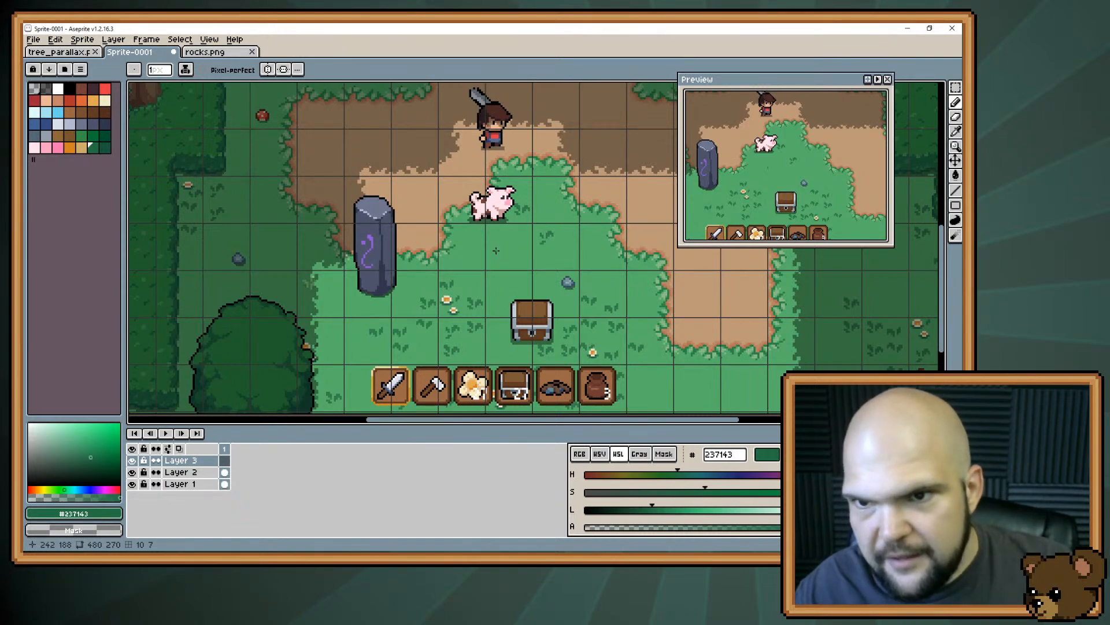
pyautogui.scroll(-1, 496, 250)
pyautogui.scroll(1, 496, 250)
pyautogui.scroll(2, 496, 250)
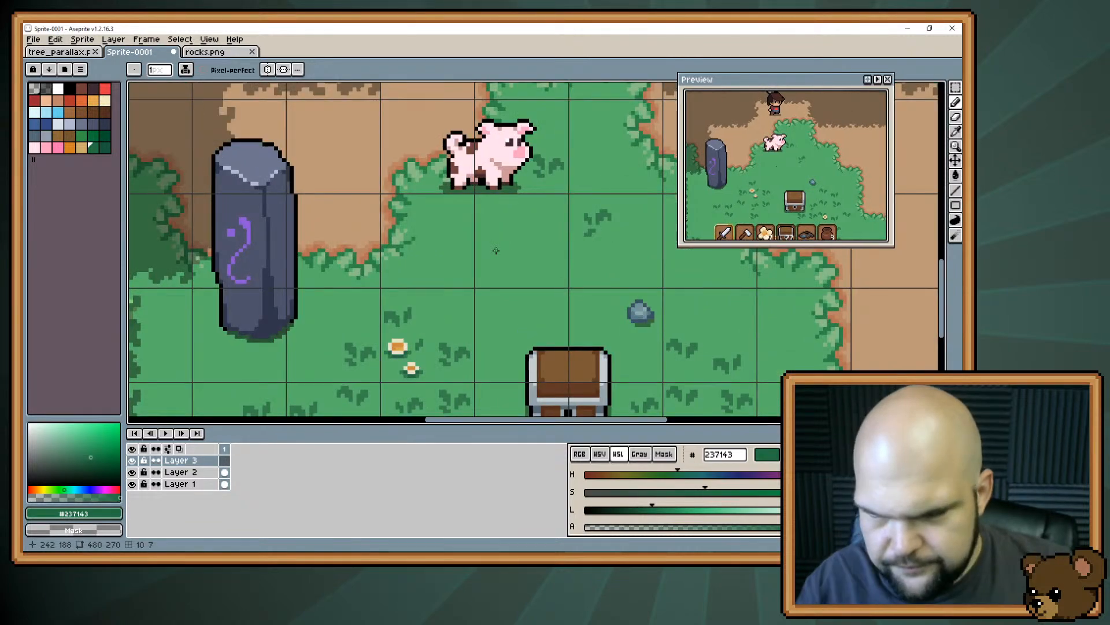
pyautogui.moveTo(495, 251)
pyautogui.mouseDown()
pyautogui.moveTo(455, 305)
pyautogui.moveTo(460, 231)
pyautogui.moveTo(463, 271)
pyautogui.mouseUp()
pyautogui.press('space')
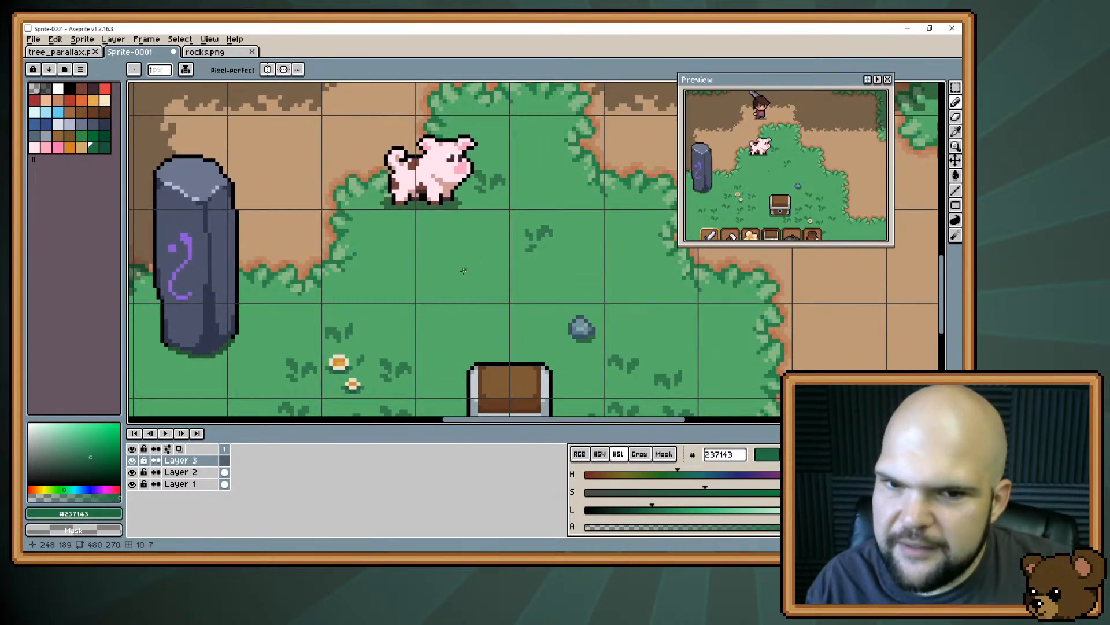
pyautogui.press('space')
pyautogui.moveTo(472, 314)
pyautogui.mouseDown()
pyautogui.moveTo(444, 239)
pyautogui.moveTo(522, 290)
pyautogui.moveTo(486, 219)
pyautogui.moveTo(479, 271)
pyautogui.mouseUp()
pyautogui.press('space')
pyautogui.press('space')
pyautogui.scroll(-1, 479, 270)
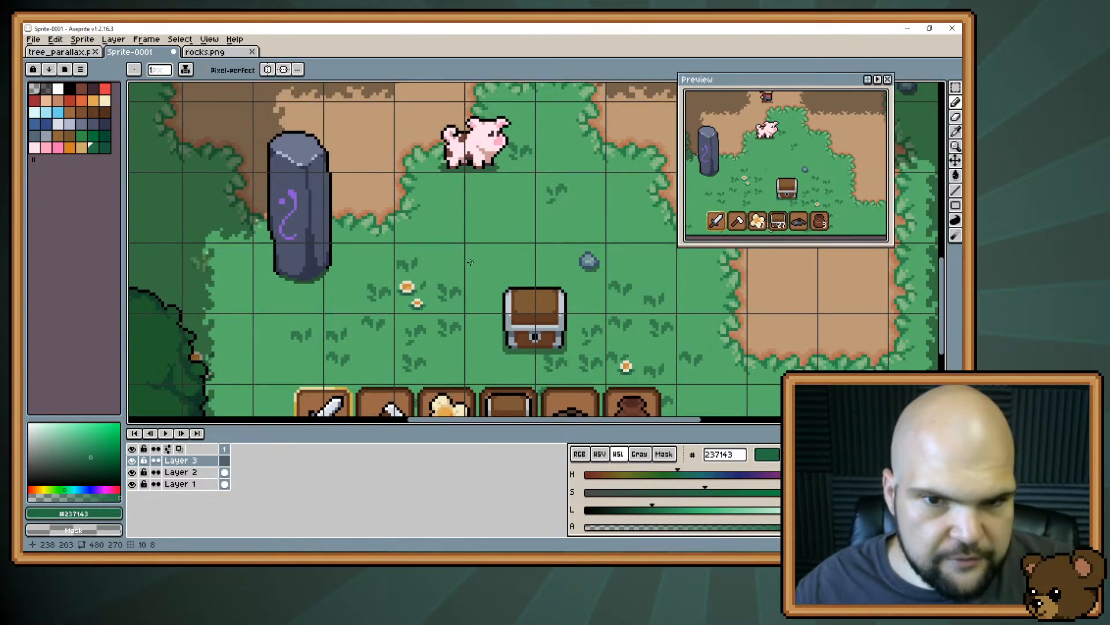
pyautogui.scroll(-1, 470, 262)
pyautogui.scroll(1, 470, 262)
pyautogui.press('space')
pyautogui.moveTo(516, 251); pyautogui.dragTo(455, 333)
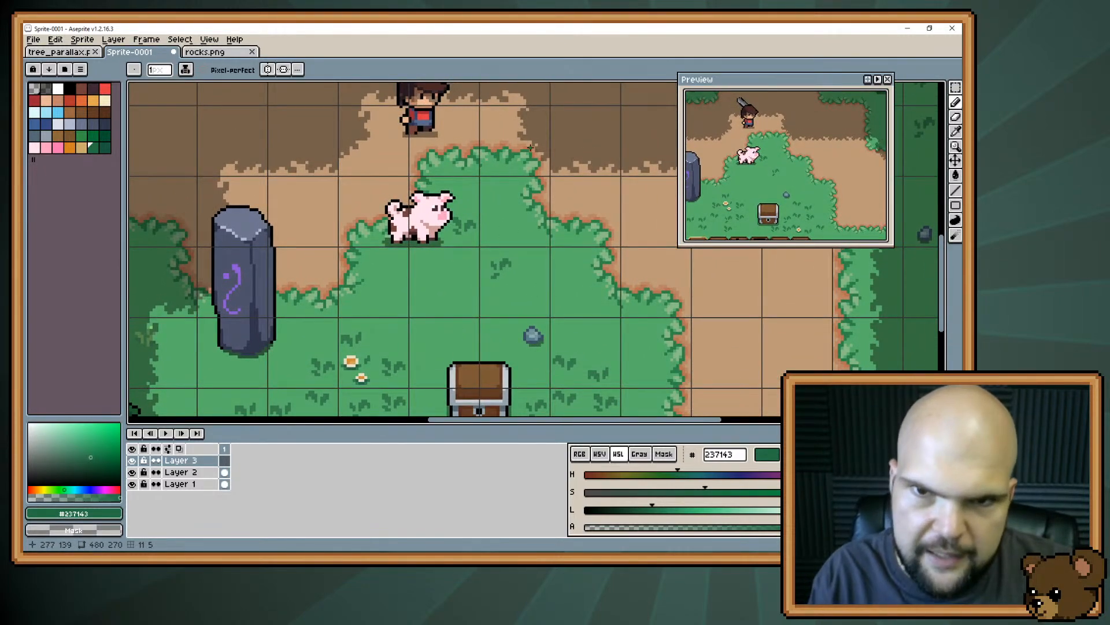
pyautogui.scroll(-3, 497, 225)
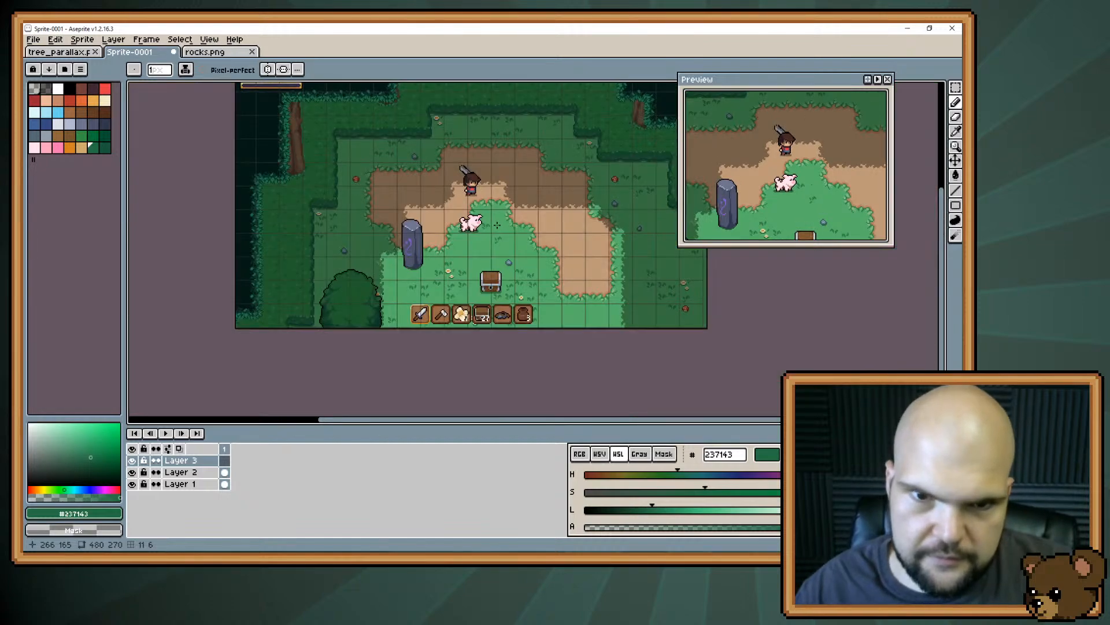
pyautogui.scroll(2, 497, 225)
pyautogui.moveTo(497, 225); pyautogui.dragTo(513, 258)
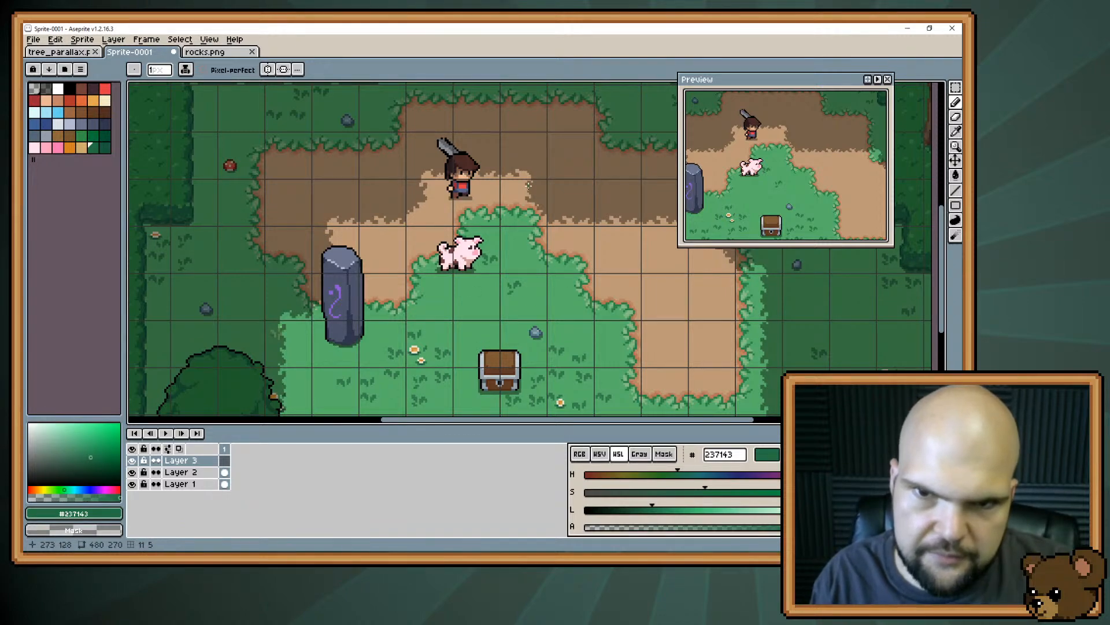
pyautogui.moveTo(525, 308)
pyautogui.mouseDown()
pyautogui.moveTo(498, 273)
pyautogui.moveTo(406, 278)
pyautogui.moveTo(496, 298)
pyautogui.mouseUp()
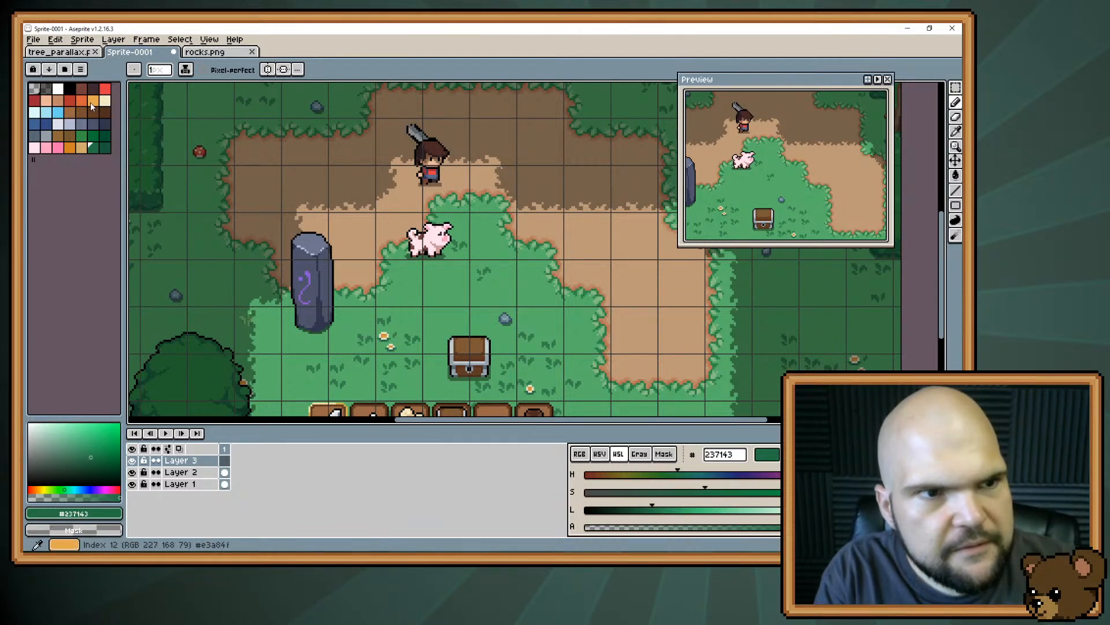
# Paint a curved f3ecc4 mushroom stem with a 3 px brush on the grass beside the pig, and choose 30364b for the cap
pyautogui.click(105, 101)
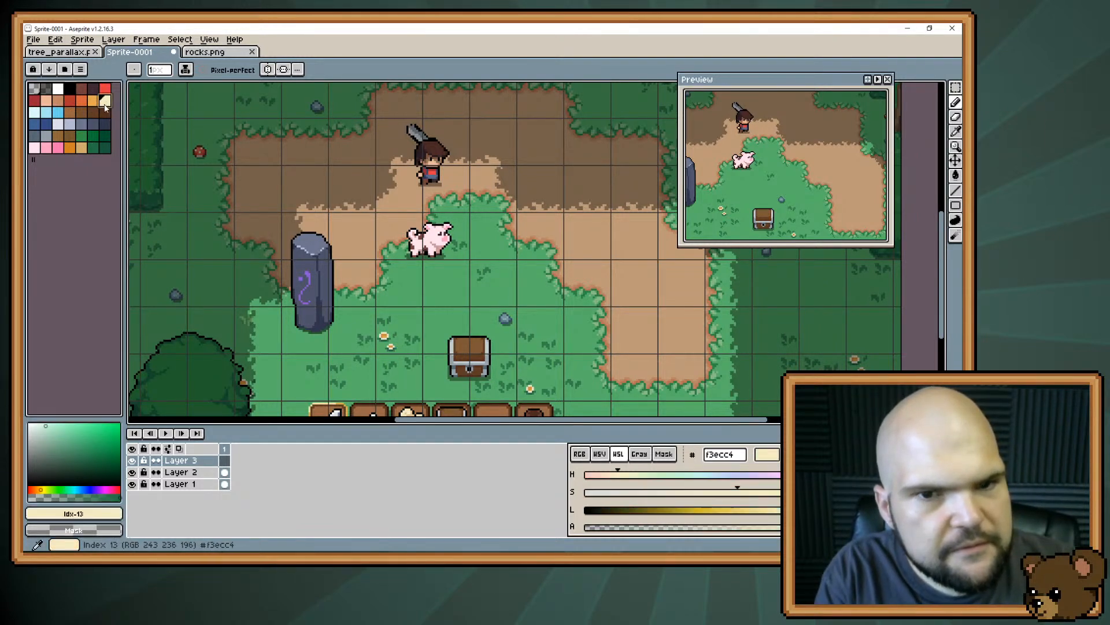
pyautogui.press('+')
pyautogui.press('+')
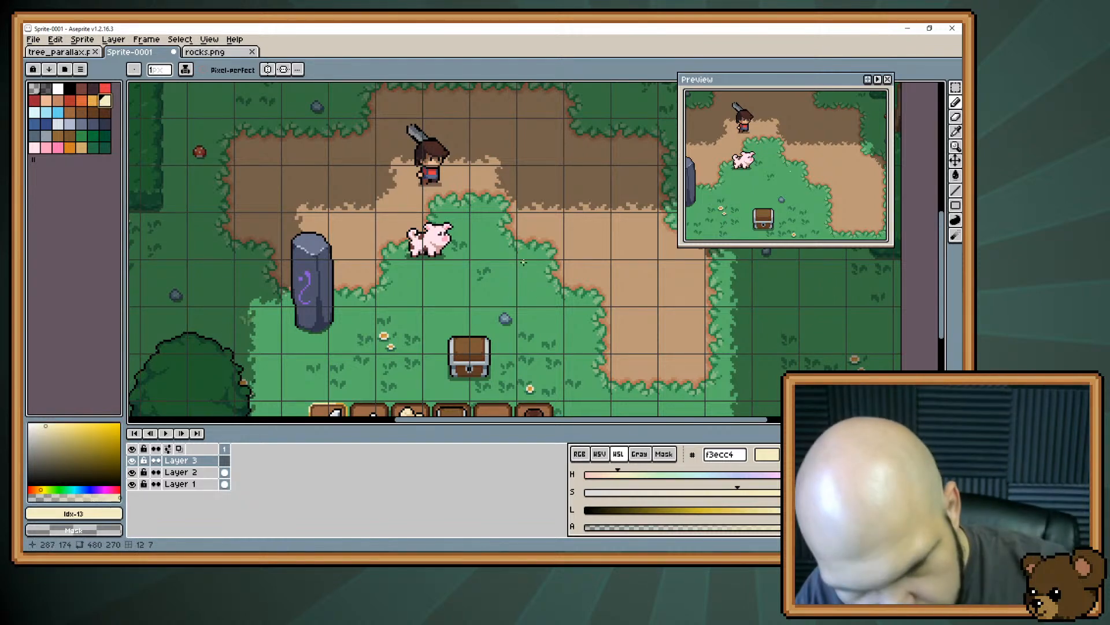
pyautogui.moveTo(525, 246); pyautogui.dragTo(552, 263)
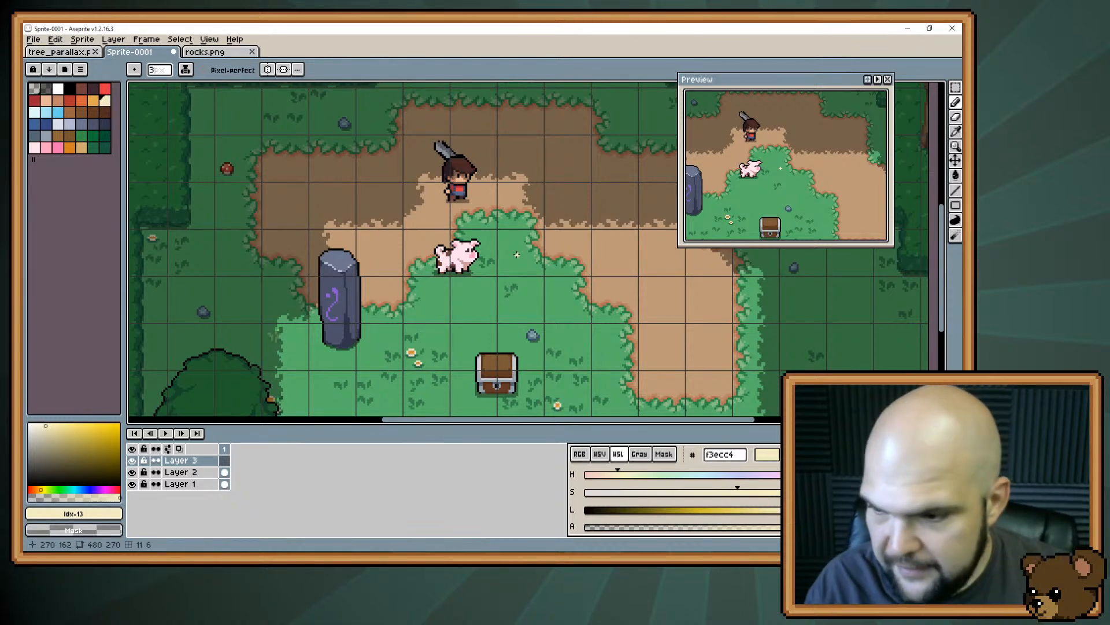
pyautogui.moveTo(480, 311); pyautogui.dragTo(519, 227)
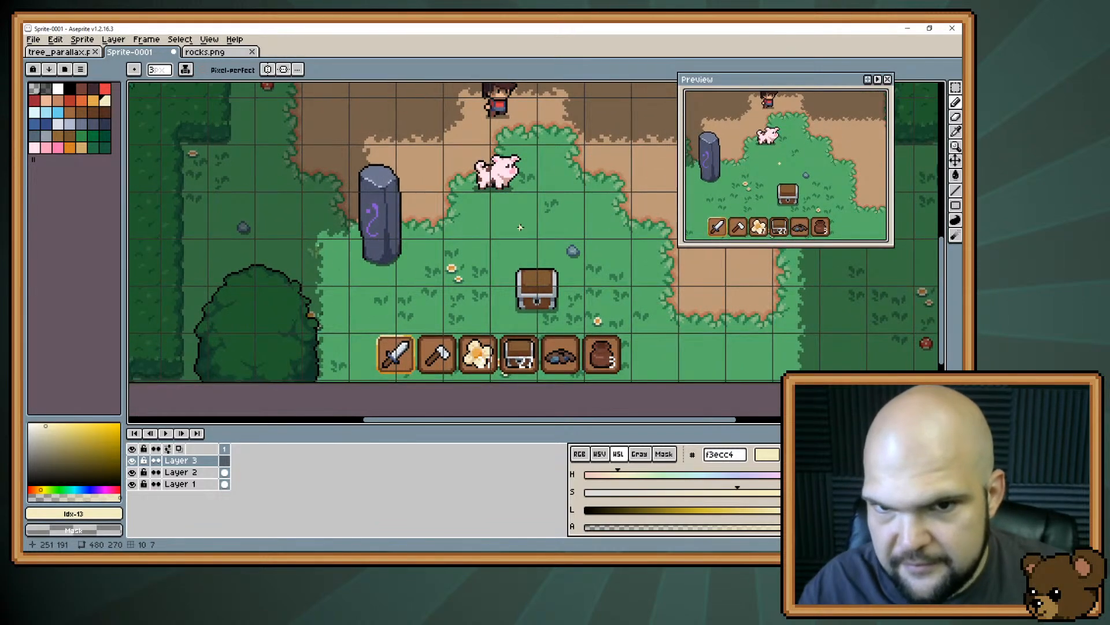
pyautogui.scroll(1, 520, 227)
pyautogui.moveTo(578, 245); pyautogui.dragTo(497, 345)
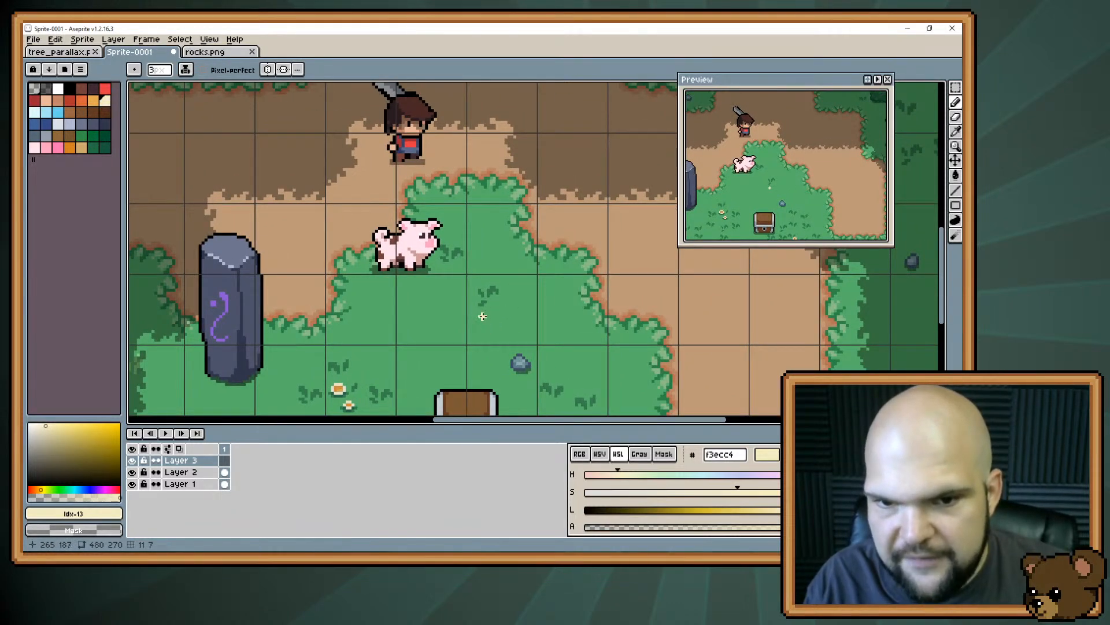
pyautogui.moveTo(496, 319); pyautogui.dragTo(513, 241)
pyautogui.moveTo(488, 298)
pyautogui.mouseDown()
pyautogui.moveTo(510, 323)
pyautogui.moveTo(499, 291)
pyautogui.moveTo(500, 327)
pyautogui.moveTo(479, 304)
pyautogui.moveTo(496, 243)
pyautogui.moveTo(478, 293)
pyautogui.moveTo(526, 223)
pyautogui.moveTo(491, 245)
pyautogui.moveTo(514, 224)
pyautogui.moveTo(478, 305)
pyautogui.moveTo(497, 244)
pyautogui.moveTo(498, 255)
pyautogui.moveTo(514, 236)
pyautogui.moveTo(489, 275)
pyautogui.moveTo(526, 249)
pyautogui.moveTo(513, 234)
pyautogui.moveTo(472, 328)
pyautogui.moveTo(492, 245)
pyautogui.moveTo(506, 244)
pyautogui.moveTo(496, 211)
pyautogui.moveTo(465, 308)
pyautogui.moveTo(523, 214)
pyautogui.mouseUp()
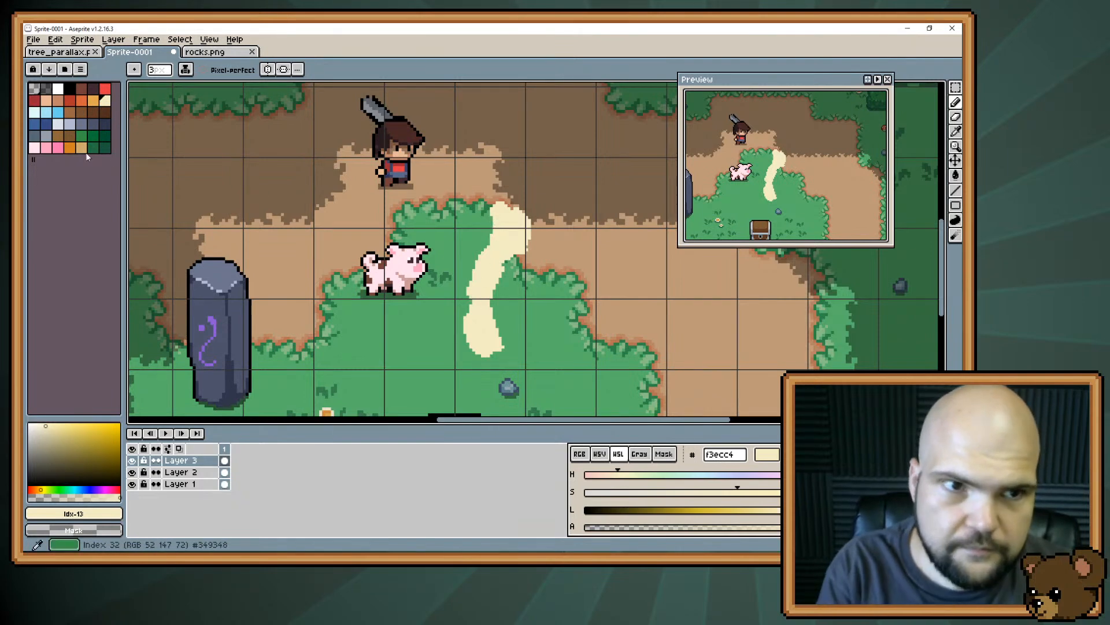
pyautogui.moveTo(462, 233); pyautogui.dragTo(501, 248)
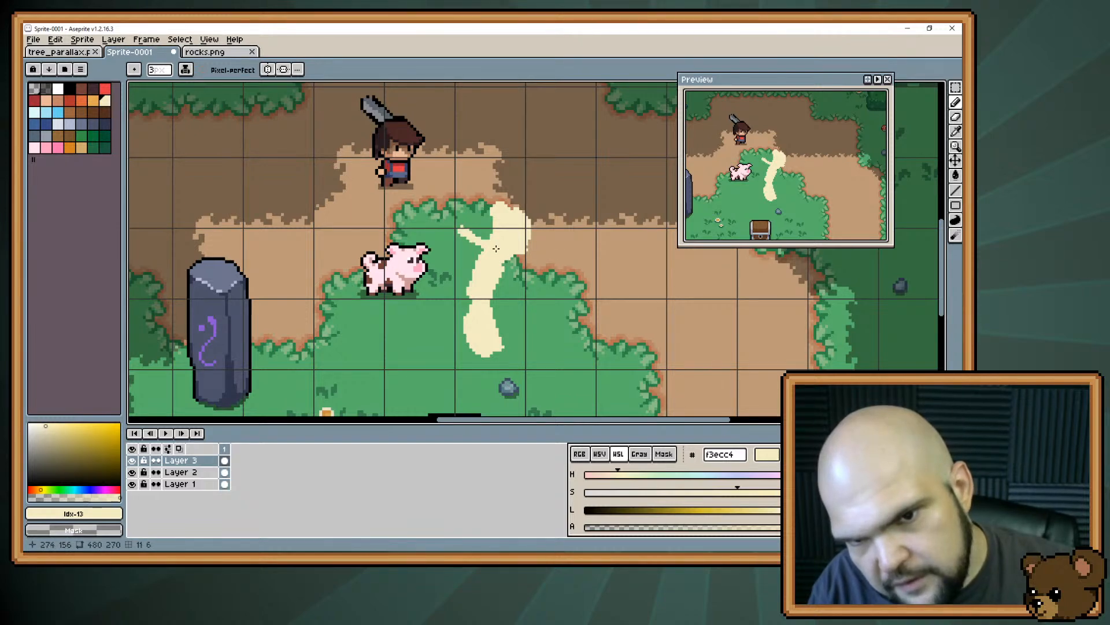
pyautogui.hotkey('ctrl', 'z')
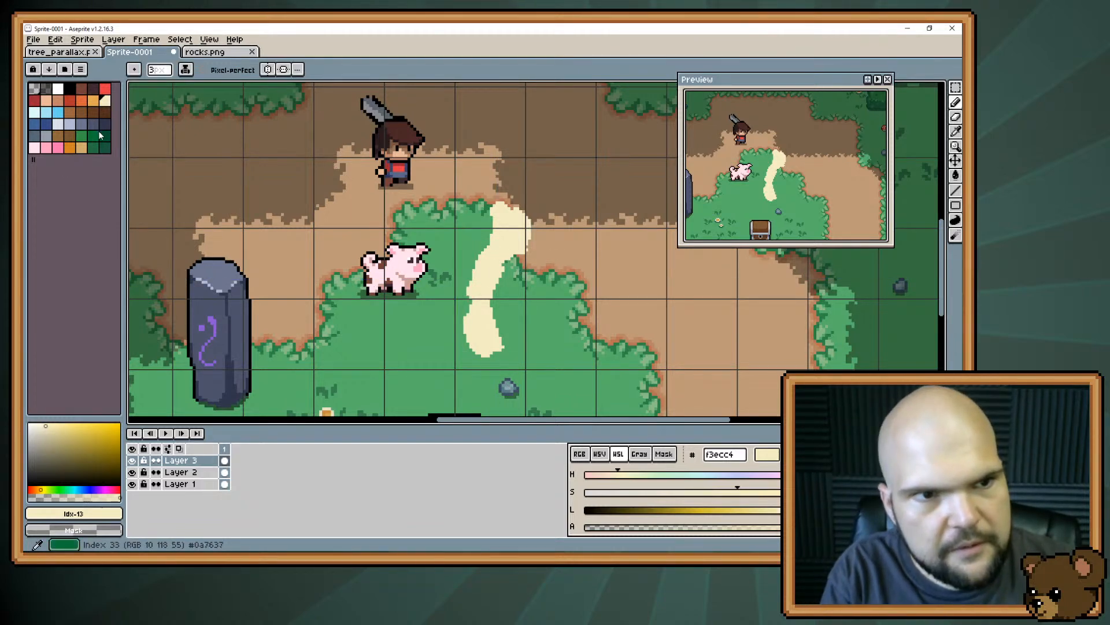
pyautogui.click(104, 124)
pyautogui.moveTo(455, 218); pyautogui.dragTo(553, 266)
pyautogui.moveTo(580, 200)
pyautogui.mouseDown()
pyautogui.moveTo(547, 183)
pyautogui.moveTo(492, 186)
pyautogui.moveTo(460, 214)
pyautogui.mouseUp()
pyautogui.press('-')
pyautogui.press('-')
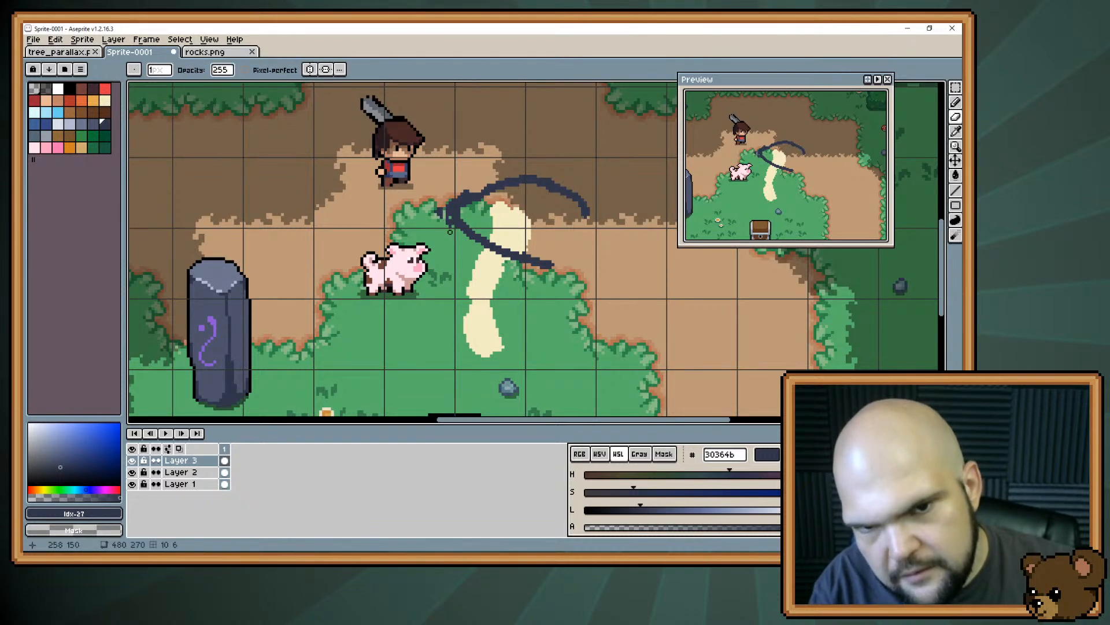
pyautogui.press('+')
pyautogui.press('+')
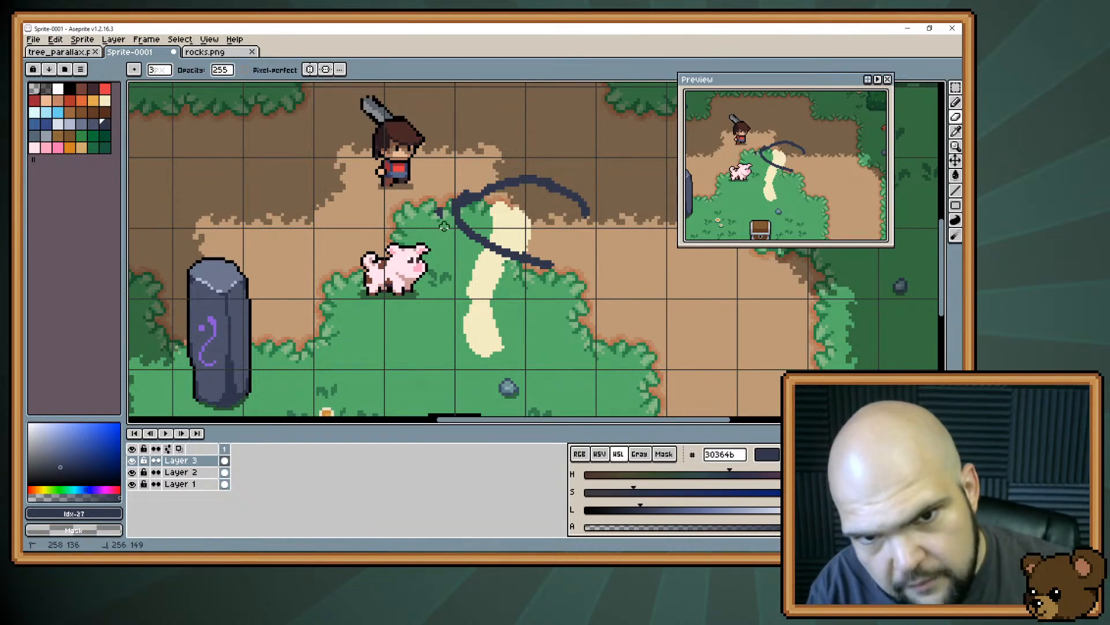
pyautogui.moveTo(460, 203); pyautogui.dragTo(509, 244)
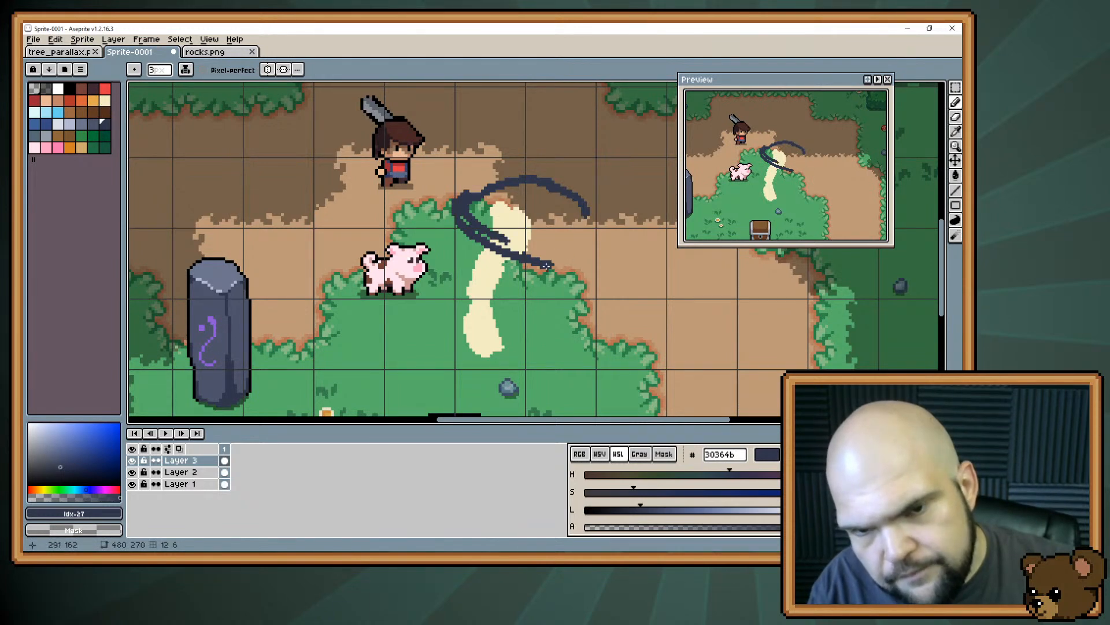
pyautogui.hotkey('ctrl', 'z')
pyautogui.hotkey('ctrl', 'z')
pyautogui.hotkey('ctrl', 'z')
pyautogui.hotkey('ctrl', 'z')
pyautogui.hotkey('ctrl', 'z')
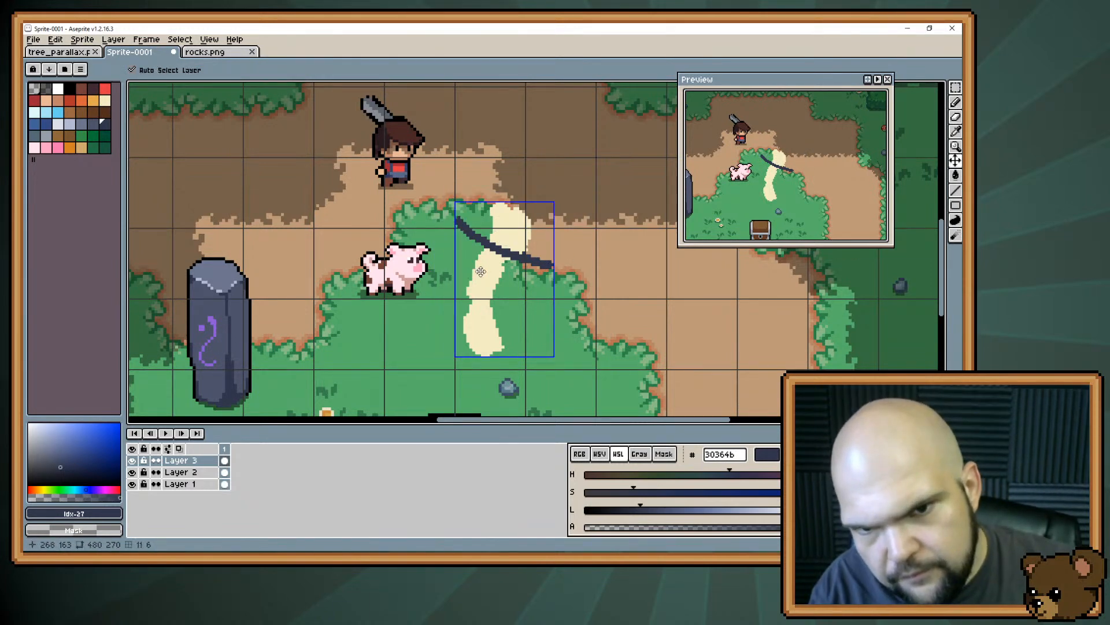
pyautogui.hotkey('ctrl', 'z')
pyautogui.hotkey('ctrl', 'z')
# Sketch a rough round cap outline in 30364b above and across the top of the cream stem
pyautogui.press('b')
pyautogui.moveTo(473, 239)
pyautogui.mouseDown()
pyautogui.moveTo(525, 222)
pyautogui.moveTo(428, 237)
pyautogui.mouseUp()
pyautogui.moveTo(525, 144); pyautogui.dragTo(537, 184)
pyautogui.moveTo(437, 237)
pyautogui.mouseDown()
pyautogui.moveTo(445, 212)
pyautogui.moveTo(427, 268)
pyautogui.moveTo(419, 256)
pyautogui.moveTo(438, 198)
pyautogui.mouseUp()
pyautogui.moveTo(438, 180)
pyautogui.mouseDown()
pyautogui.moveTo(450, 152)
pyautogui.moveTo(469, 175)
pyautogui.moveTo(469, 155)
pyautogui.moveTo(458, 152)
pyautogui.moveTo(521, 195)
pyautogui.moveTo(534, 218)
pyautogui.moveTo(480, 254)
pyautogui.moveTo(428, 209)
pyautogui.mouseUp()
pyautogui.moveTo(420, 262); pyautogui.dragTo(503, 279)
pyautogui.press('e')
pyautogui.moveTo(442, 195)
pyautogui.mouseDown()
pyautogui.moveTo(429, 177)
pyautogui.moveTo(487, 153)
pyautogui.moveTo(429, 194)
pyautogui.moveTo(477, 151)
pyautogui.moveTo(480, 163)
pyautogui.moveTo(440, 155)
pyautogui.mouseUp()
pyautogui.press('b')
pyautogui.moveTo(438, 203)
pyautogui.mouseDown()
pyautogui.moveTo(502, 169)
pyautogui.moveTo(547, 200)
pyautogui.moveTo(539, 242)
pyautogui.mouseUp()
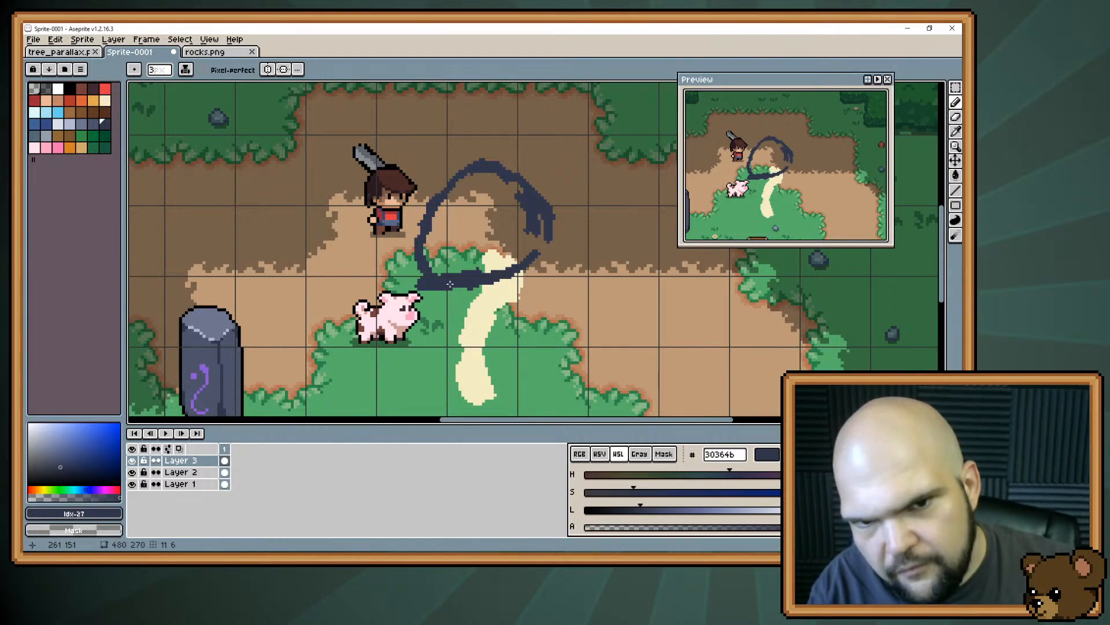
# Erase the upper arc of the cap outline and redraw it as a lower, wider oval
pyautogui.press('e')
pyautogui.moveTo(428, 246)
pyautogui.mouseDown()
pyautogui.moveTo(460, 204)
pyautogui.moveTo(421, 221)
pyautogui.moveTo(536, 179)
pyautogui.mouseUp()
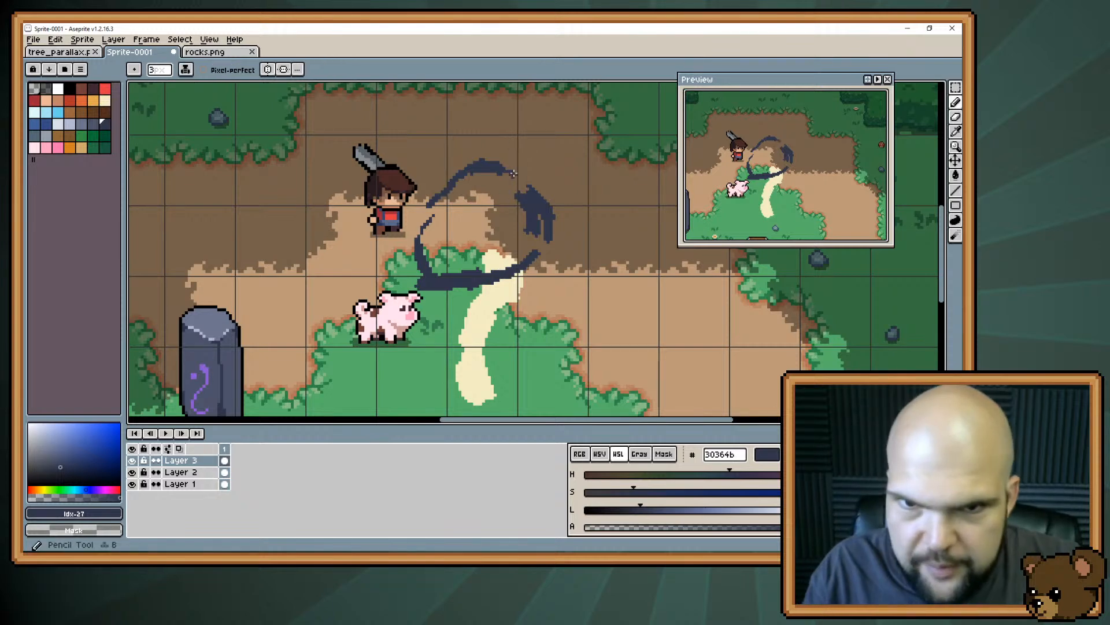
pyautogui.moveTo(513, 170)
pyautogui.mouseDown()
pyautogui.moveTo(466, 165)
pyautogui.moveTo(427, 203)
pyautogui.mouseUp()
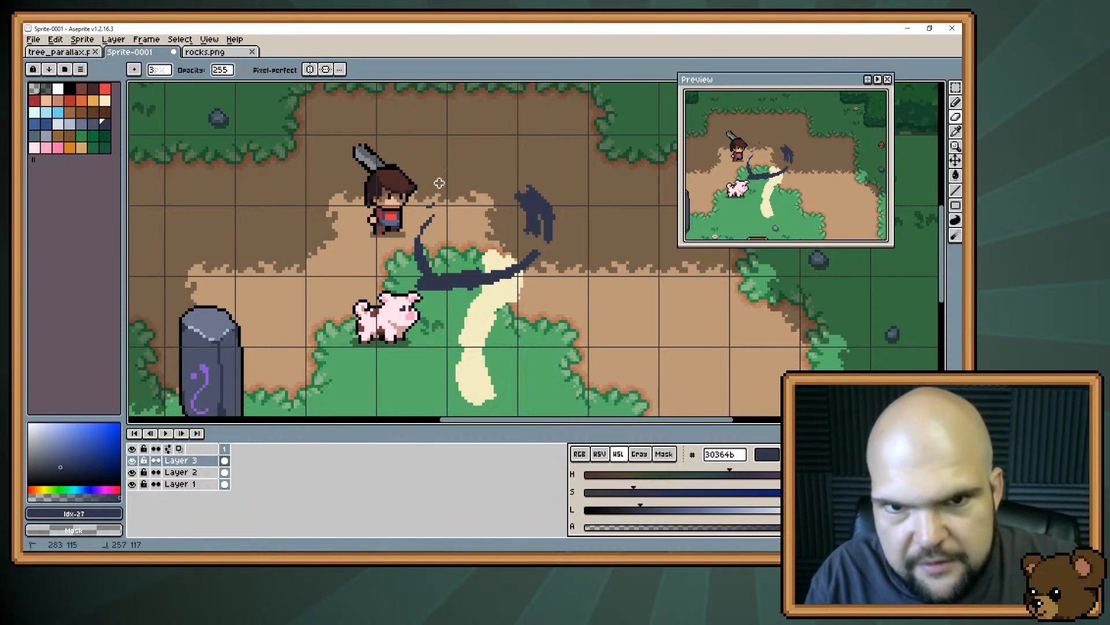
pyautogui.press('b')
pyautogui.moveTo(429, 247)
pyautogui.mouseDown()
pyautogui.moveTo(433, 217)
pyautogui.moveTo(509, 188)
pyautogui.mouseUp()
pyautogui.moveTo(522, 286)
pyautogui.mouseDown()
pyautogui.moveTo(564, 223)
pyautogui.moveTo(535, 263)
pyautogui.moveTo(549, 197)
pyautogui.moveTo(471, 192)
pyautogui.mouseUp()
pyautogui.moveTo(436, 250)
pyautogui.mouseDown()
pyautogui.moveTo(429, 240)
pyautogui.moveTo(418, 265)
pyautogui.mouseUp()
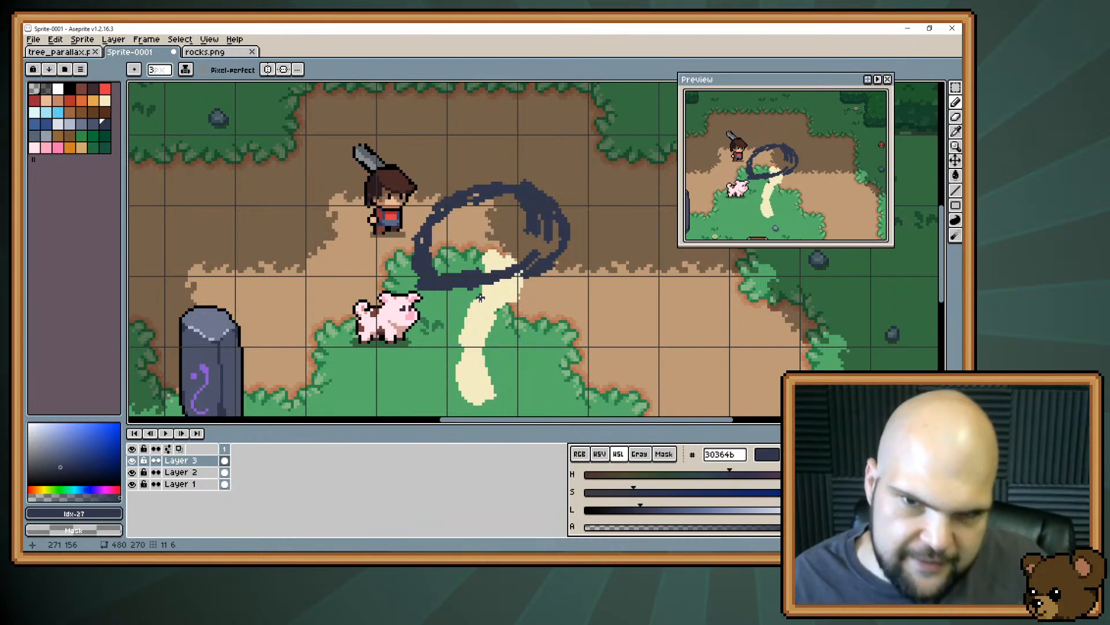
# Thicken the cap outline inward all around and bulge its upper-left side outward, leaving only a small central gap
pyautogui.moveTo(463, 289)
pyautogui.mouseDown()
pyautogui.moveTo(527, 279)
pyautogui.moveTo(544, 263)
pyautogui.moveTo(487, 289)
pyautogui.moveTo(554, 235)
pyautogui.moveTo(554, 250)
pyautogui.moveTo(497, 284)
pyautogui.moveTo(513, 230)
pyautogui.moveTo(529, 264)
pyautogui.moveTo(539, 219)
pyautogui.mouseUp()
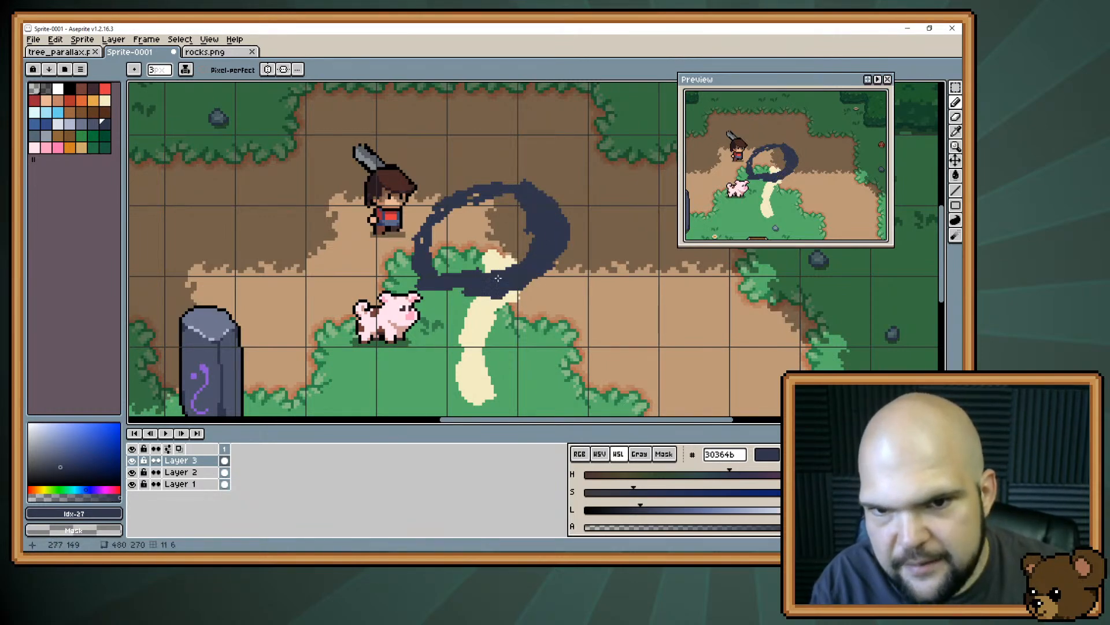
pyautogui.press('e')
pyautogui.press('b')
pyautogui.moveTo(442, 271)
pyautogui.mouseDown()
pyautogui.moveTo(435, 251)
pyautogui.moveTo(439, 230)
pyautogui.moveTo(427, 231)
pyautogui.moveTo(481, 198)
pyautogui.moveTo(436, 233)
pyautogui.moveTo(453, 271)
pyautogui.mouseUp()
pyautogui.moveTo(435, 228); pyautogui.dragTo(464, 275)
pyautogui.moveTo(445, 226)
pyautogui.mouseDown()
pyautogui.moveTo(437, 175)
pyautogui.moveTo(460, 166)
pyautogui.moveTo(527, 190)
pyautogui.moveTo(493, 172)
pyautogui.moveTo(439, 206)
pyautogui.moveTo(447, 173)
pyautogui.moveTo(439, 204)
pyautogui.moveTo(428, 201)
pyautogui.moveTo(432, 183)
pyautogui.moveTo(471, 180)
pyautogui.mouseUp()
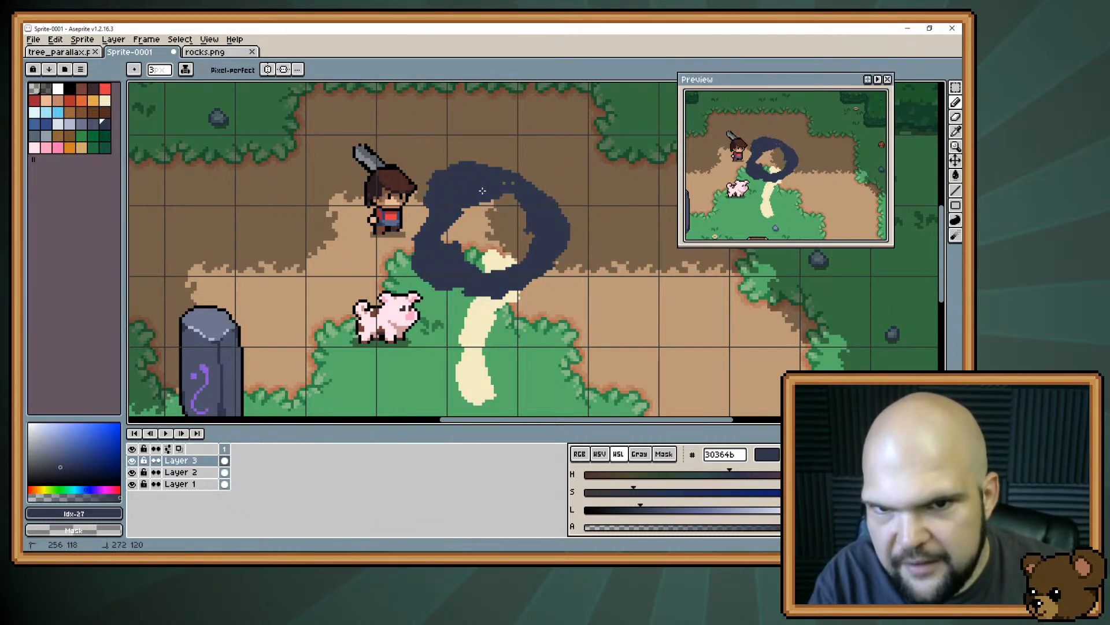
pyautogui.moveTo(480, 257)
pyautogui.mouseDown()
pyautogui.moveTo(446, 251)
pyautogui.moveTo(481, 200)
pyautogui.moveTo(456, 224)
pyautogui.moveTo(470, 258)
pyautogui.moveTo(502, 254)
pyautogui.moveTo(490, 267)
pyautogui.moveTo(527, 229)
pyautogui.moveTo(502, 197)
pyautogui.moveTo(462, 233)
pyautogui.moveTo(479, 253)
pyautogui.mouseUp()
# Fill the cap's remaining central gap with 30364b and paint over the leftover specks
pyautogui.press('h')
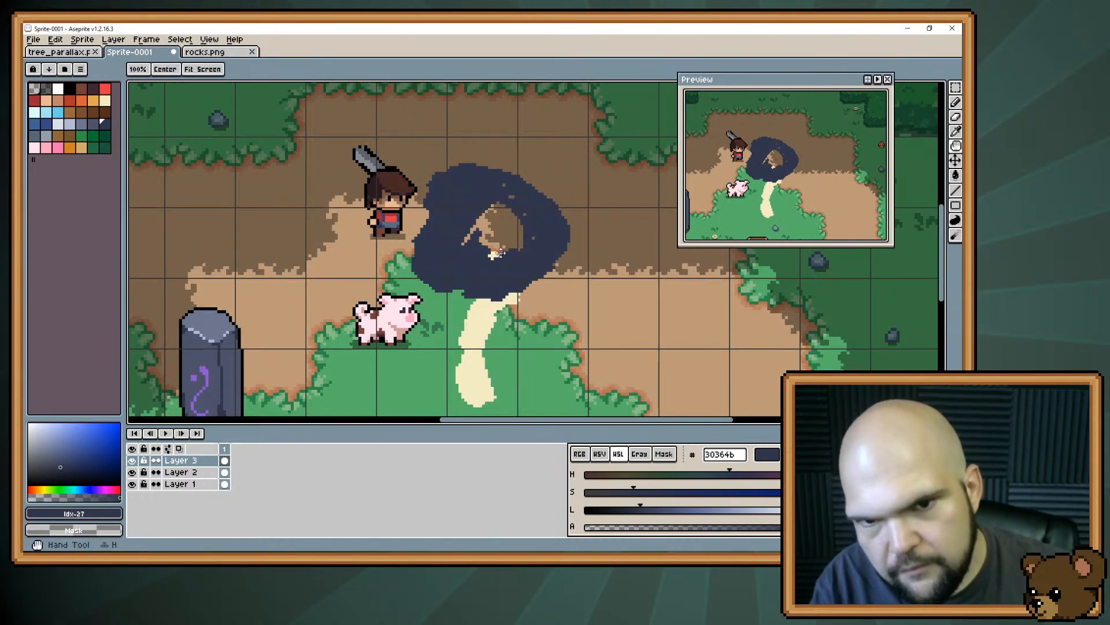
pyautogui.press('g')
pyautogui.click(258, 69)
pyautogui.click(277, 69)
pyautogui.click(277, 70)
pyautogui.click(290, 108)
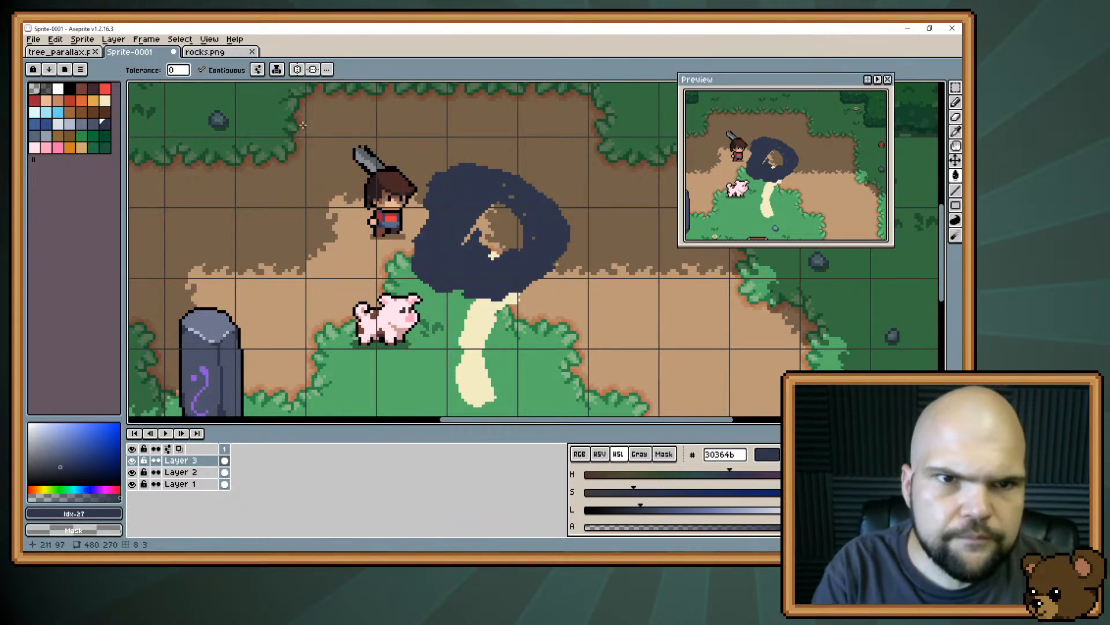
pyautogui.click(488, 238)
pyautogui.press('b')
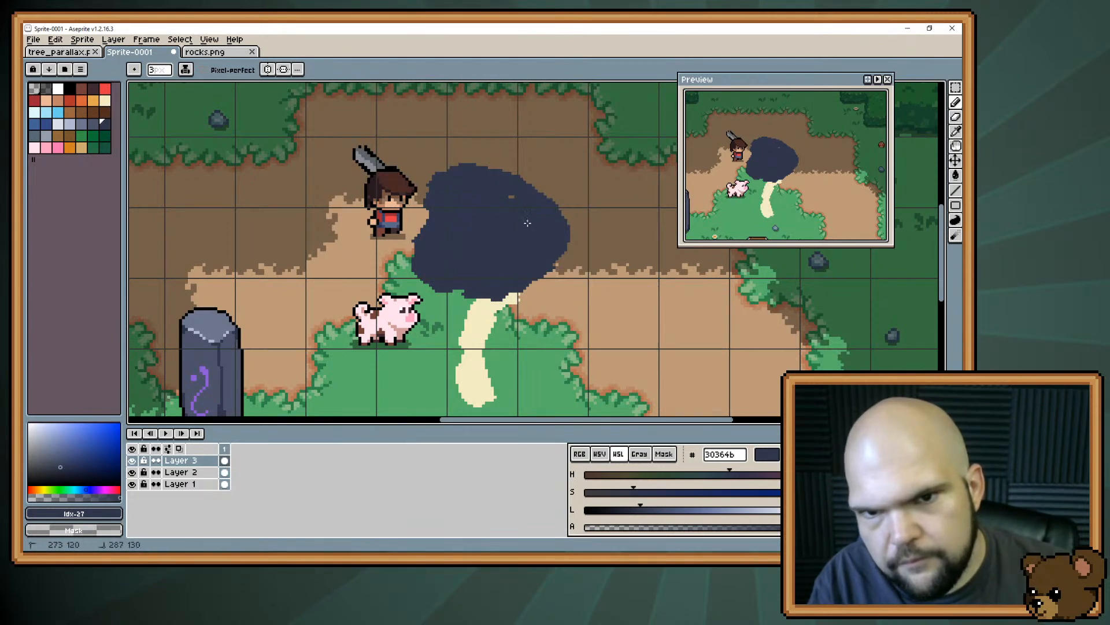
pyautogui.moveTo(511, 288)
pyautogui.mouseDown()
pyautogui.moveTo(500, 243)
pyautogui.moveTo(444, 248)
pyautogui.mouseUp()
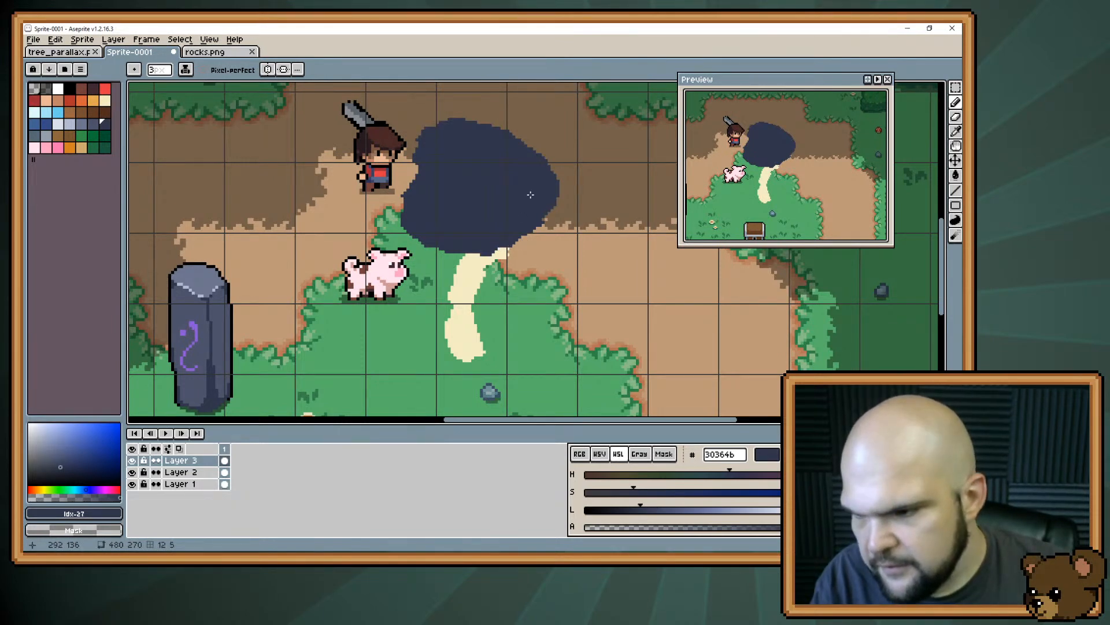
# Extend the cap's lower-right side outward with 30364b
pyautogui.moveTo(534, 242); pyautogui.dragTo(563, 255)
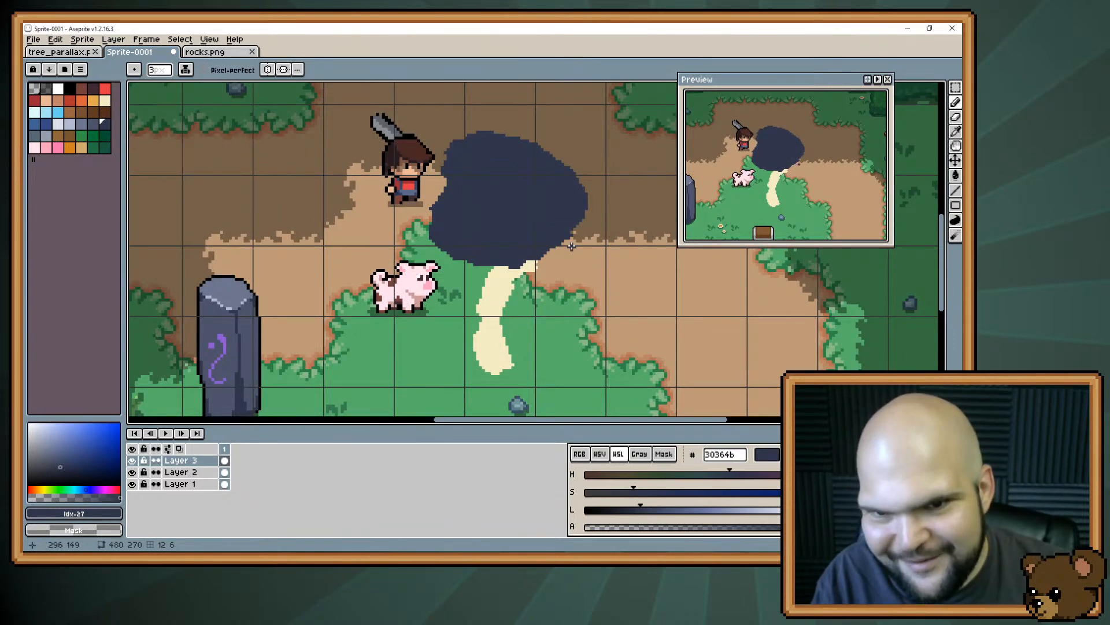
pyautogui.moveTo(571, 247)
pyautogui.mouseDown()
pyautogui.moveTo(586, 228)
pyautogui.moveTo(583, 205)
pyautogui.moveTo(578, 242)
pyautogui.moveTo(535, 258)
pyautogui.moveTo(530, 308)
pyautogui.moveTo(587, 233)
pyautogui.mouseUp()
pyautogui.press('e')
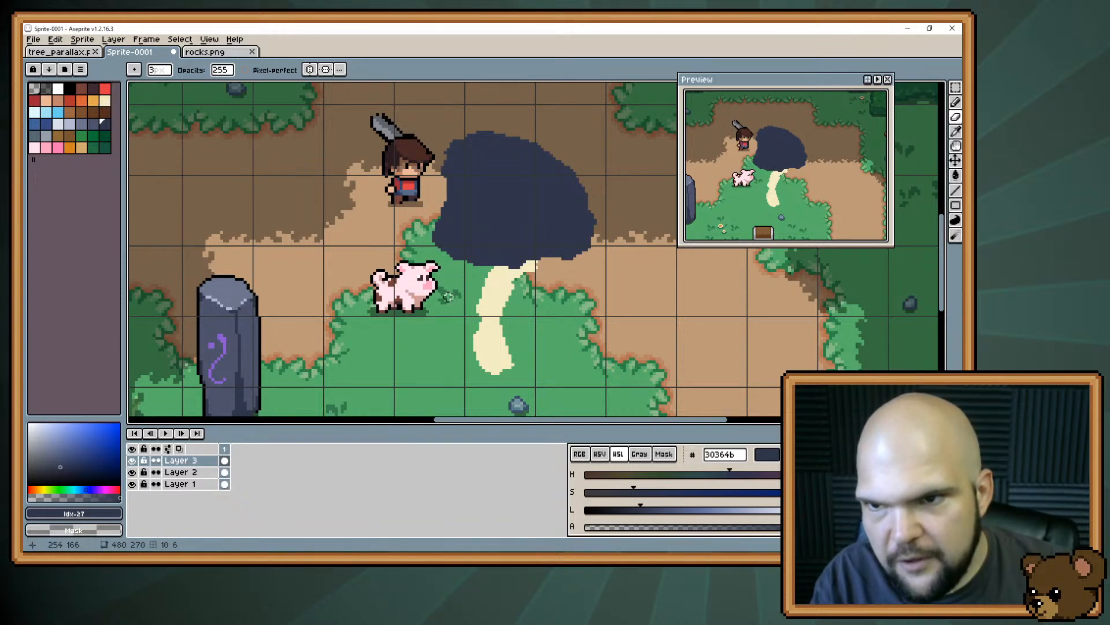
pyautogui.press('b')
pyautogui.moveTo(459, 264)
pyautogui.mouseDown()
pyautogui.moveTo(516, 273)
pyautogui.moveTo(486, 268)
pyautogui.moveTo(544, 257)
pyautogui.mouseUp()
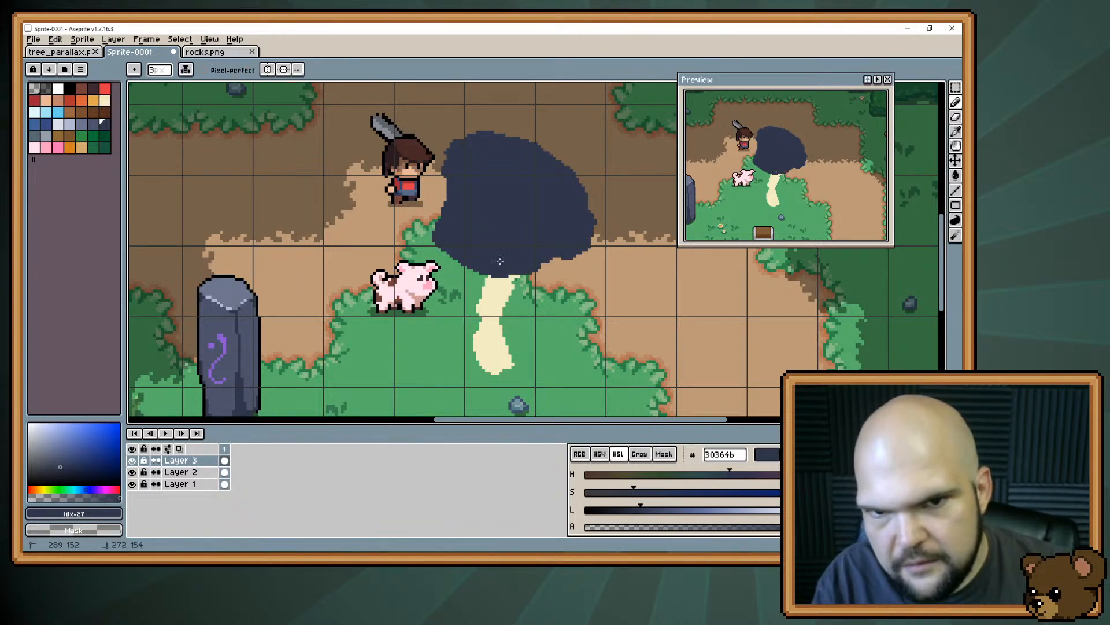
pyautogui.hotkey('ctrl', 'z')
pyautogui.hotkey('ctrl', 'z')
pyautogui.hotkey('ctrl', 'z')
pyautogui.hotkey('ctrl', 'z')
# Erase the cap's upper-left shoulder and left edge so that side slopes inward toward the peak
pyautogui.moveTo(509, 240); pyautogui.dragTo(502, 272)
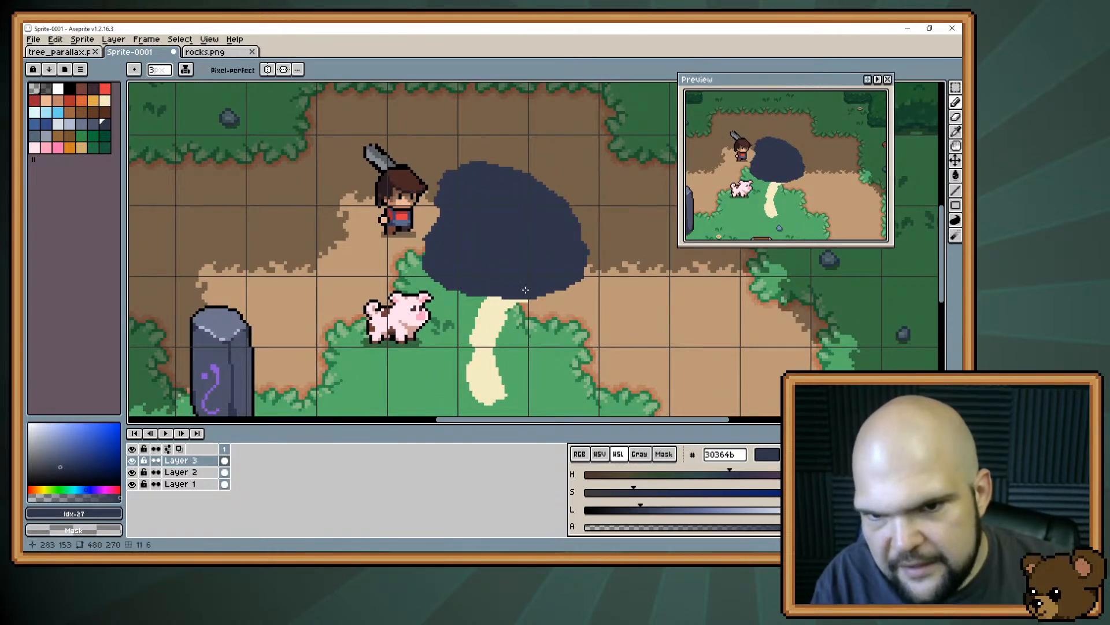
pyautogui.press('ctrl')
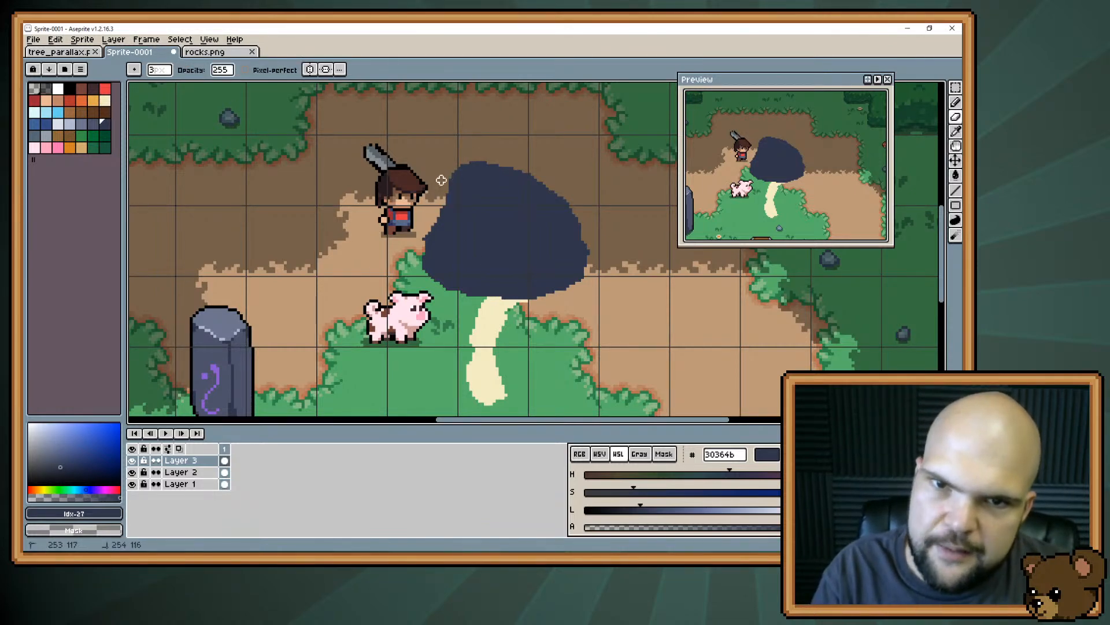
pyautogui.moveTo(470, 171); pyautogui.dragTo(450, 200)
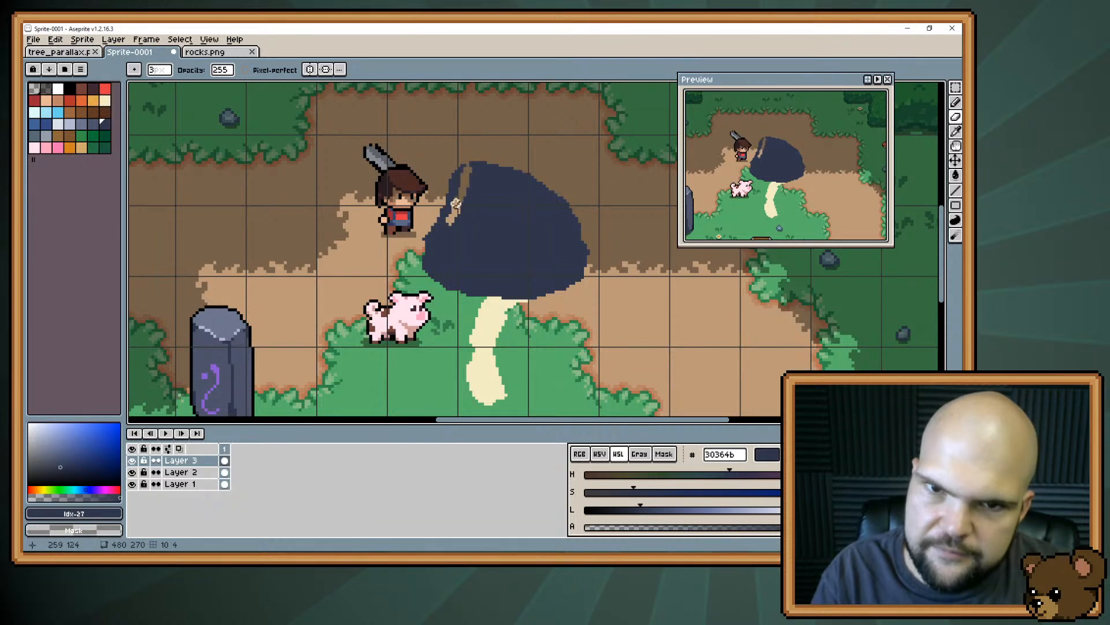
pyautogui.hotkey('ctrl', 'z')
pyautogui.press('e')
pyautogui.moveTo(450, 233)
pyautogui.mouseDown()
pyautogui.moveTo(494, 219)
pyautogui.moveTo(460, 244)
pyautogui.moveTo(461, 197)
pyautogui.moveTo(430, 239)
pyautogui.moveTo(435, 282)
pyautogui.mouseUp()
pyautogui.press('b')
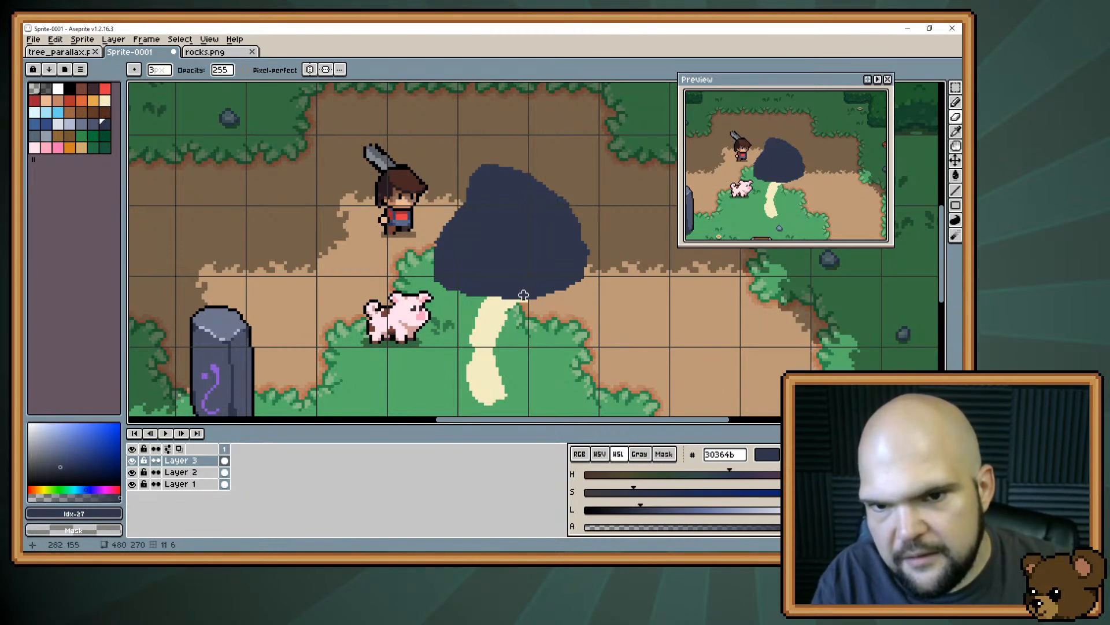
# Fill the notch in the stem's left edge with f3ecc4 and resample 30364b from the cap
pyautogui.press('e')
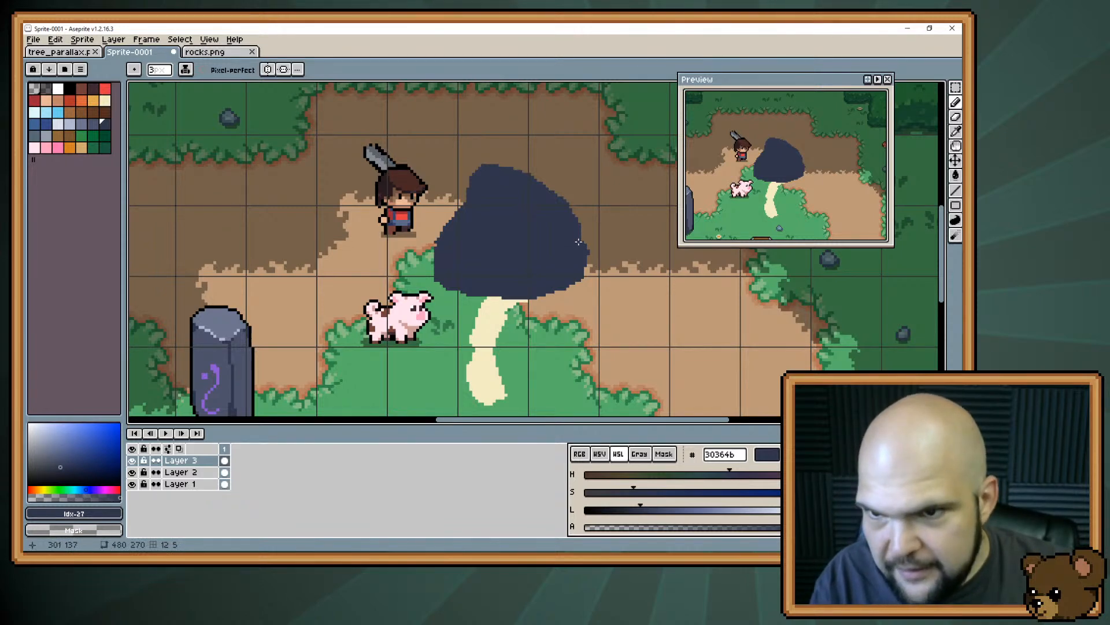
pyautogui.keyDown('alt'); pyautogui.click(492, 335); pyautogui.keyUp('alt')
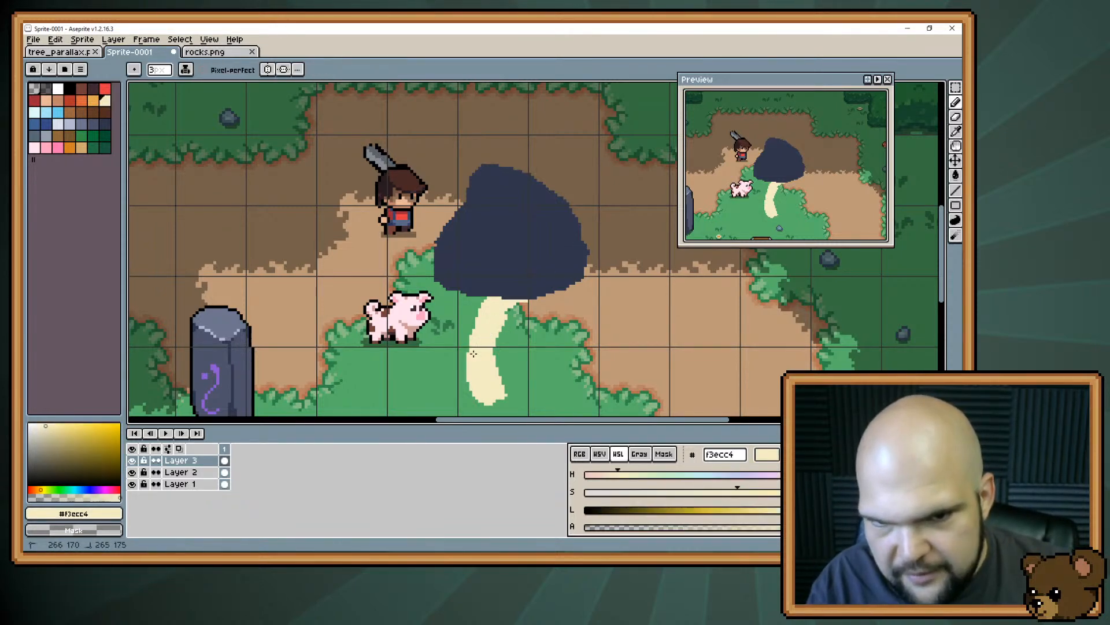
pyautogui.keyDown('alt'); pyautogui.click(552, 288); pyautogui.keyUp('alt')
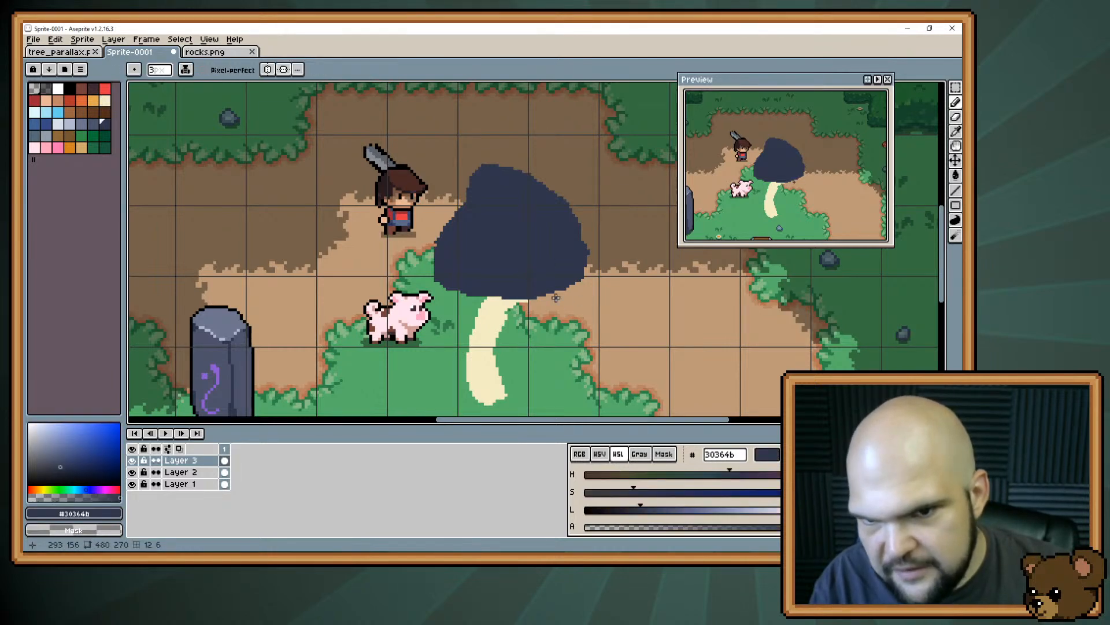
# Erase the cap's upper-left peak to form a lower dome, and extend its lower-right underside downward with 30364b
pyautogui.press('b')
pyautogui.moveTo(456, 246)
pyautogui.mouseDown()
pyautogui.moveTo(464, 208)
pyautogui.moveTo(450, 226)
pyautogui.moveTo(479, 192)
pyautogui.moveTo(517, 174)
pyautogui.moveTo(465, 209)
pyautogui.moveTo(538, 174)
pyautogui.moveTo(468, 201)
pyautogui.moveTo(485, 166)
pyautogui.moveTo(488, 177)
pyautogui.moveTo(562, 185)
pyautogui.moveTo(503, 186)
pyautogui.moveTo(514, 186)
pyautogui.moveTo(447, 251)
pyautogui.moveTo(444, 297)
pyautogui.mouseUp()
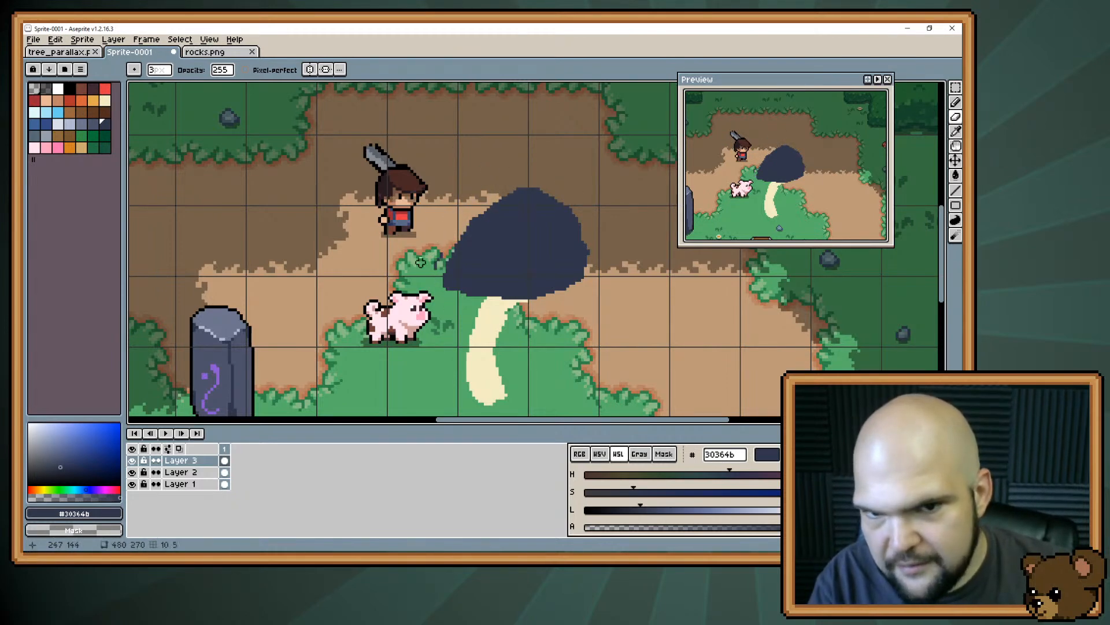
pyautogui.press('e')
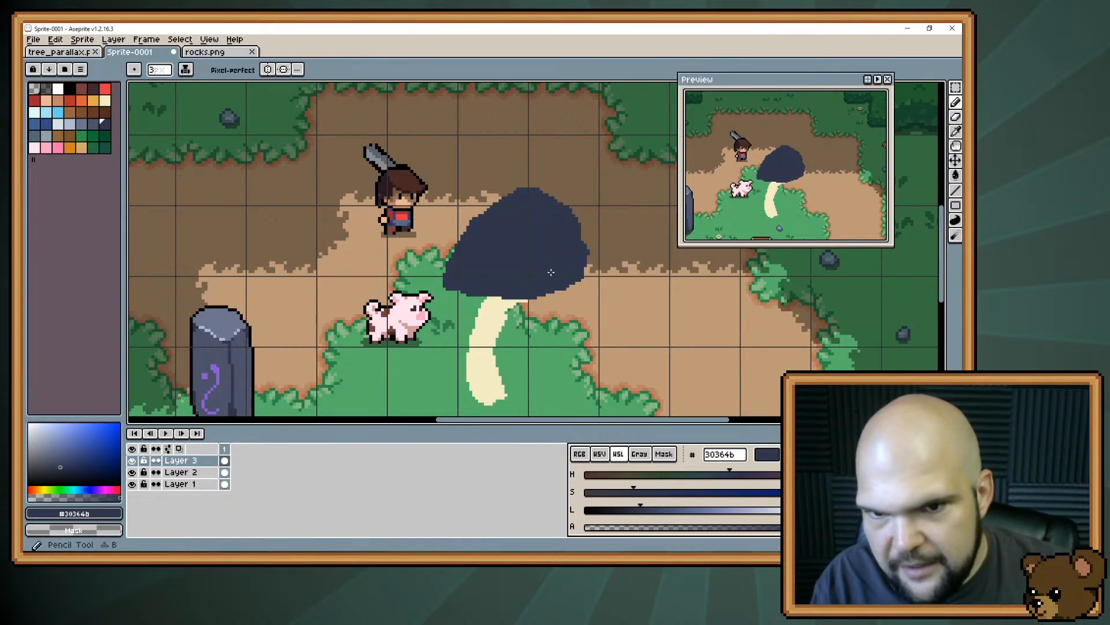
pyautogui.moveTo(526, 307)
pyautogui.mouseDown()
pyautogui.moveTo(585, 287)
pyautogui.moveTo(585, 263)
pyautogui.moveTo(576, 292)
pyautogui.moveTo(543, 300)
pyautogui.moveTo(574, 274)
pyautogui.moveTo(516, 297)
pyautogui.mouseUp()
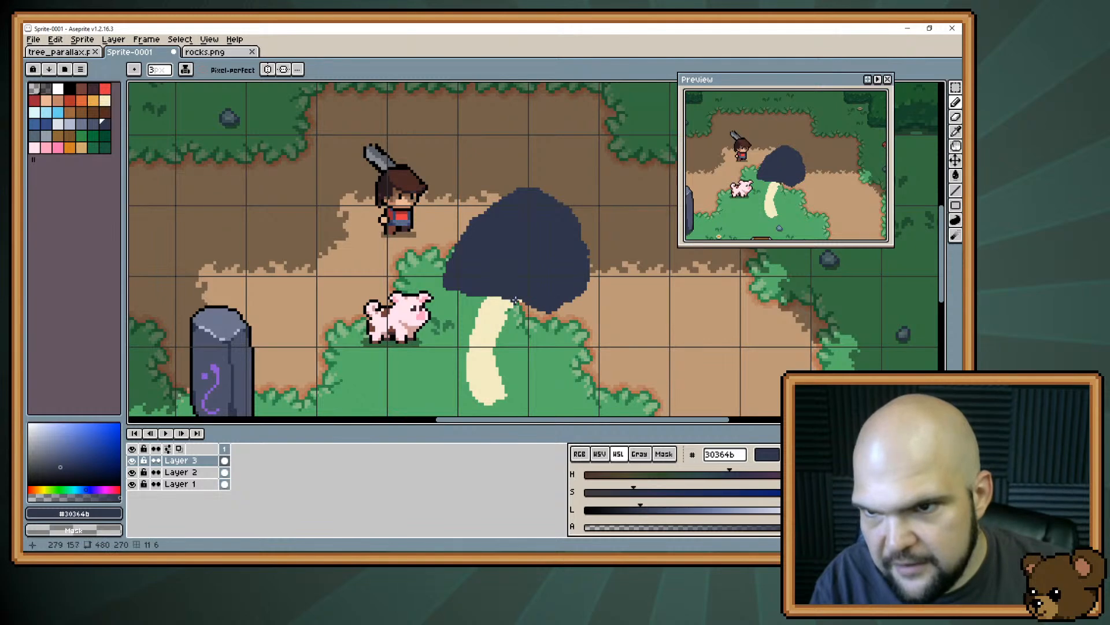
# Trim the cap's right edge inward and paint flared brim tips at its lower-right and left ends with 30364b
pyautogui.press('b')
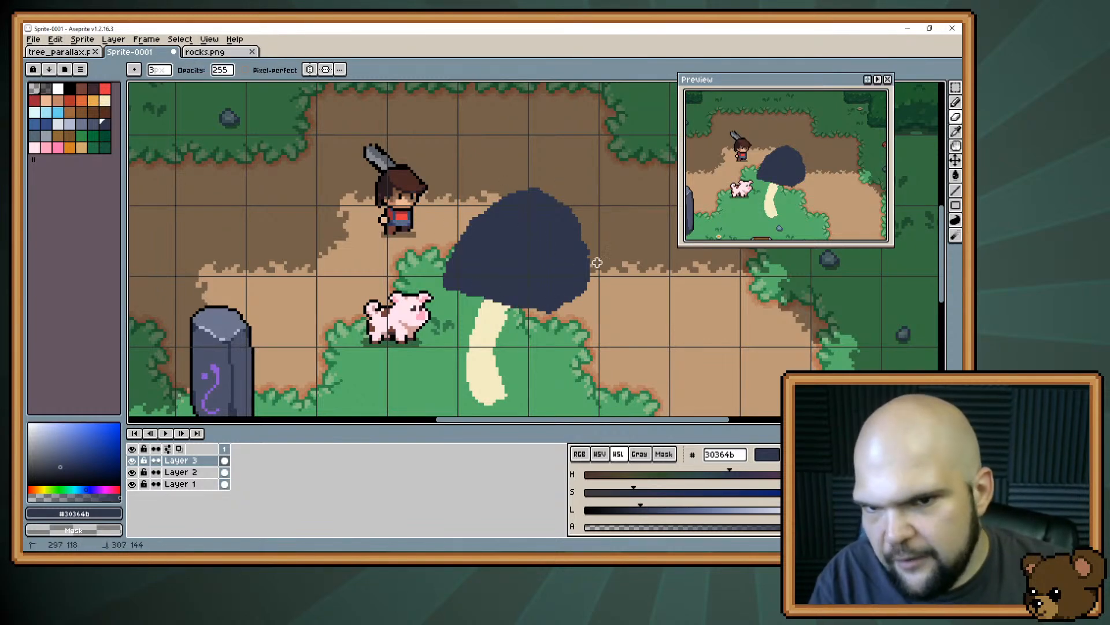
pyautogui.moveTo(581, 221); pyautogui.dragTo(585, 287)
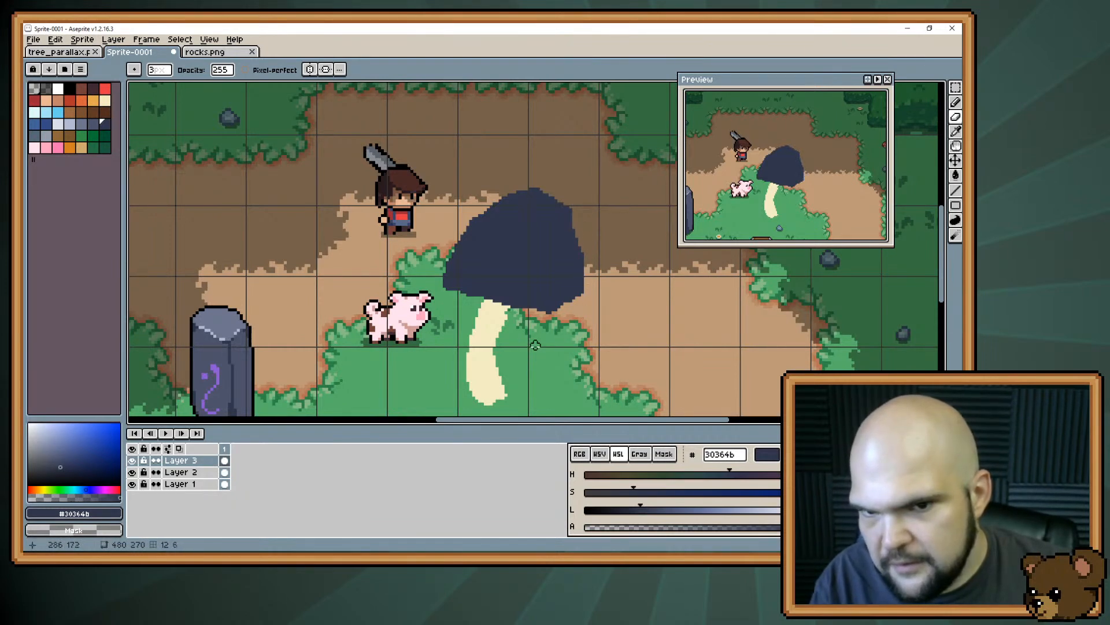
pyautogui.press('l')
pyautogui.moveTo(479, 298)
pyautogui.mouseDown()
pyautogui.moveTo(543, 312)
pyautogui.moveTo(588, 295)
pyautogui.moveTo(581, 312)
pyautogui.moveTo(552, 315)
pyautogui.moveTo(581, 313)
pyautogui.mouseUp()
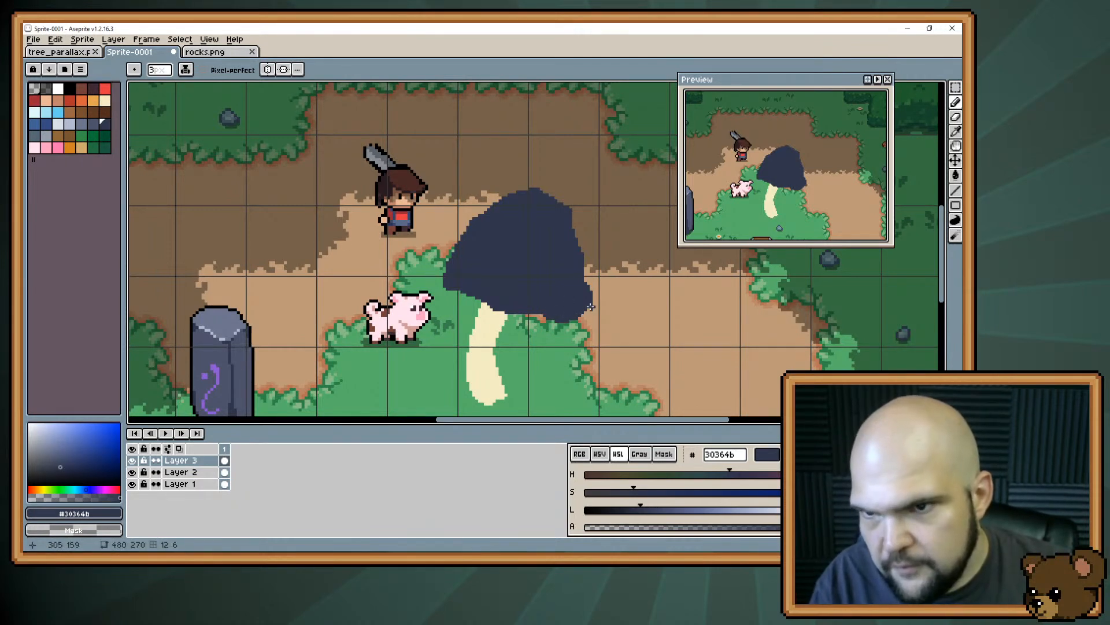
pyautogui.moveTo(453, 268)
pyautogui.mouseDown()
pyautogui.moveTo(443, 262)
pyautogui.moveTo(454, 253)
pyautogui.mouseUp()
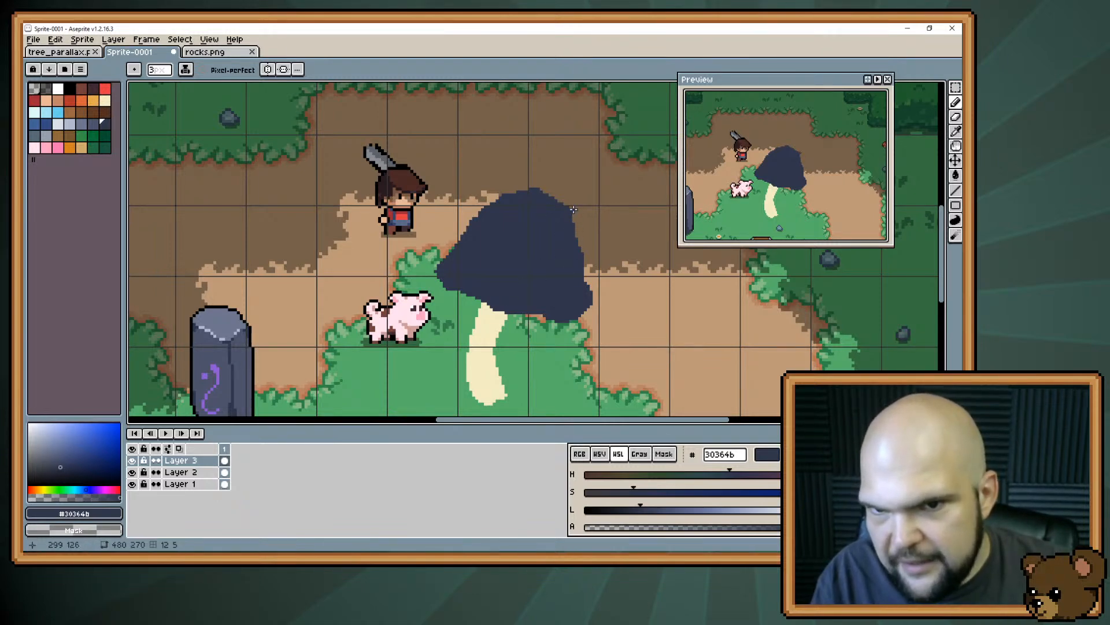
# Refine the cap's upper-right contour into a smooth curve by erasing and repainting edge pixels in 30364b
pyautogui.press('l')
pyautogui.moveTo(570, 222); pyautogui.dragTo(574, 208)
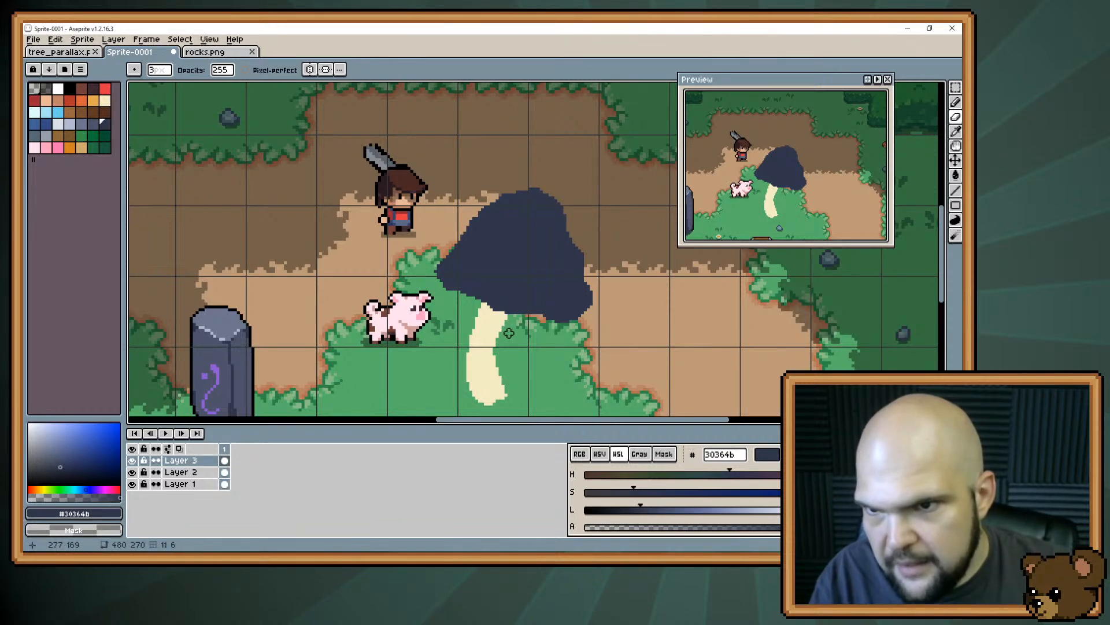
pyautogui.press('ctrl')
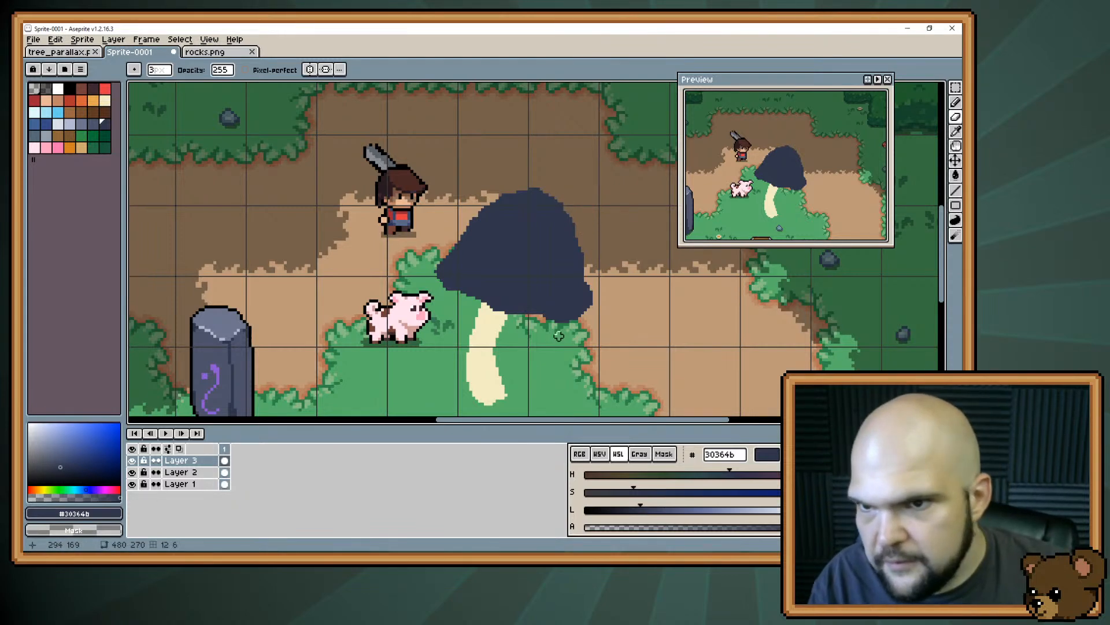
pyautogui.press('e')
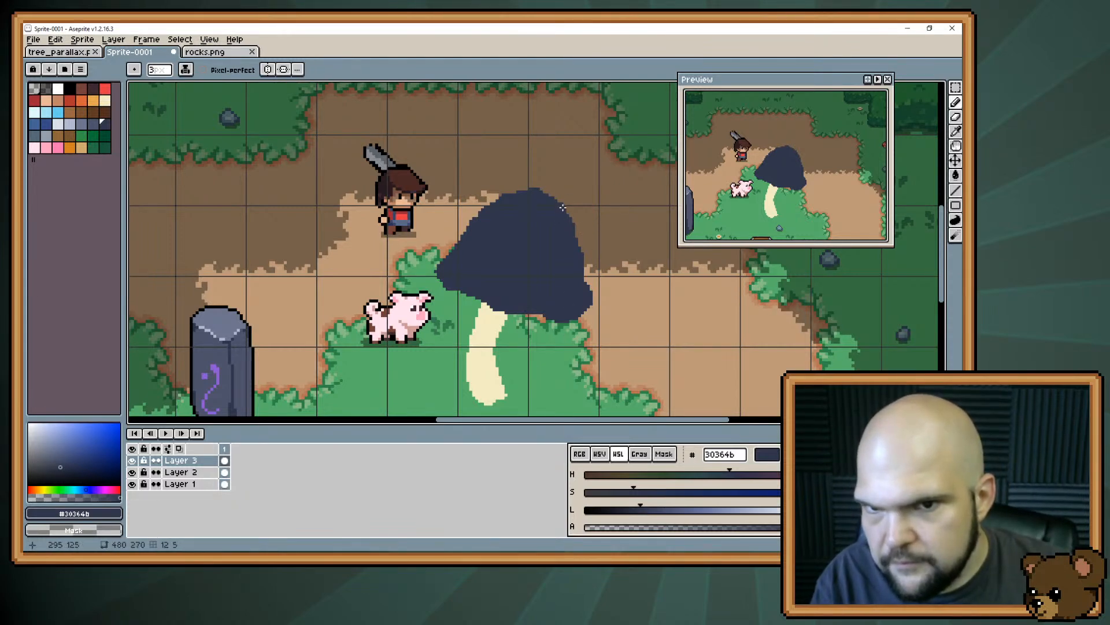
pyautogui.press('b')
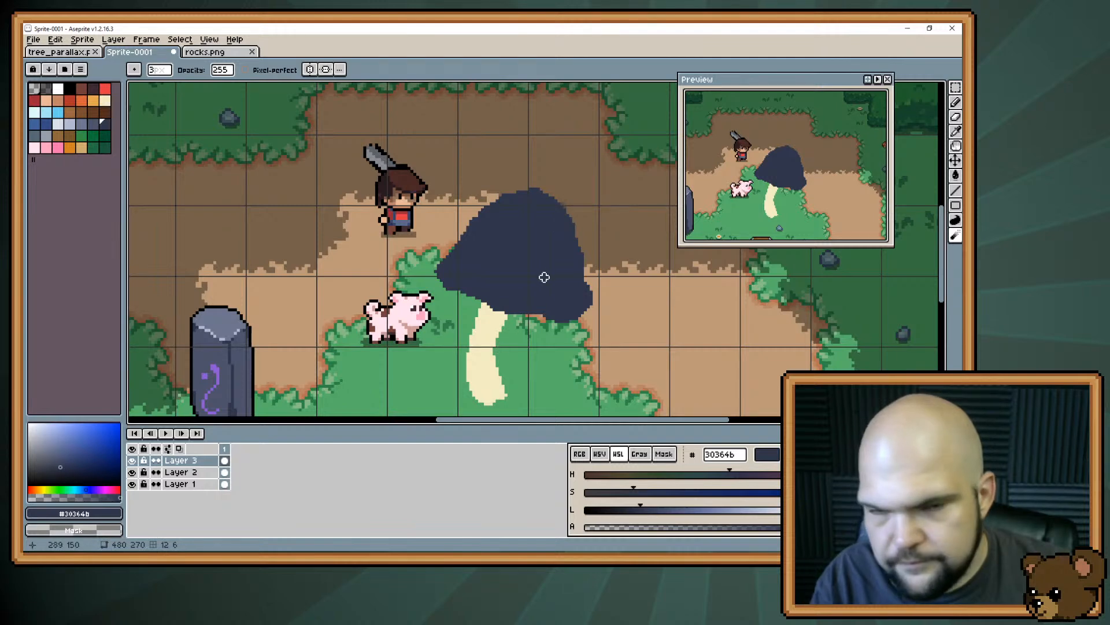
pyautogui.click(565, 203)
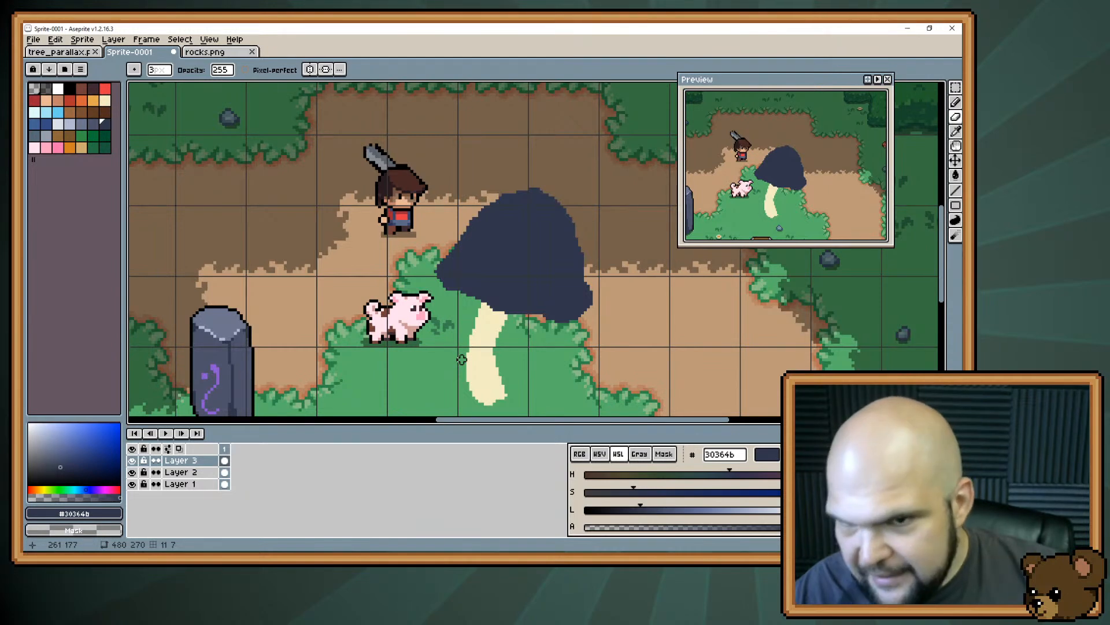
# Sample f3ecc4 from the stem and round out the right side of its foot
pyautogui.press('b')
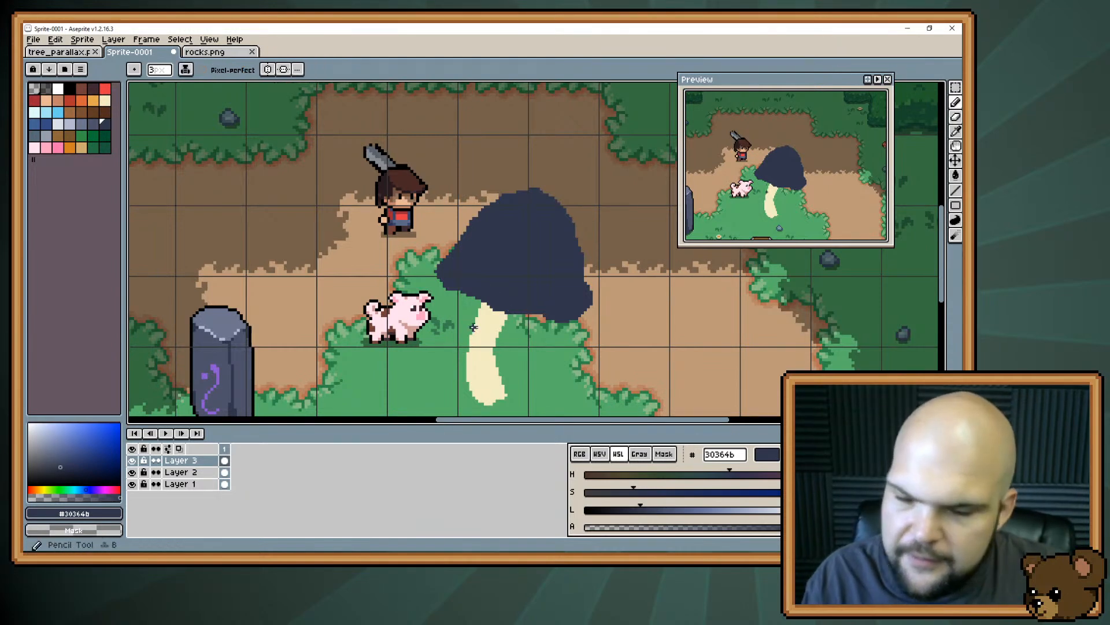
pyautogui.press('space')
pyautogui.moveTo(473, 318); pyautogui.dragTo(503, 296)
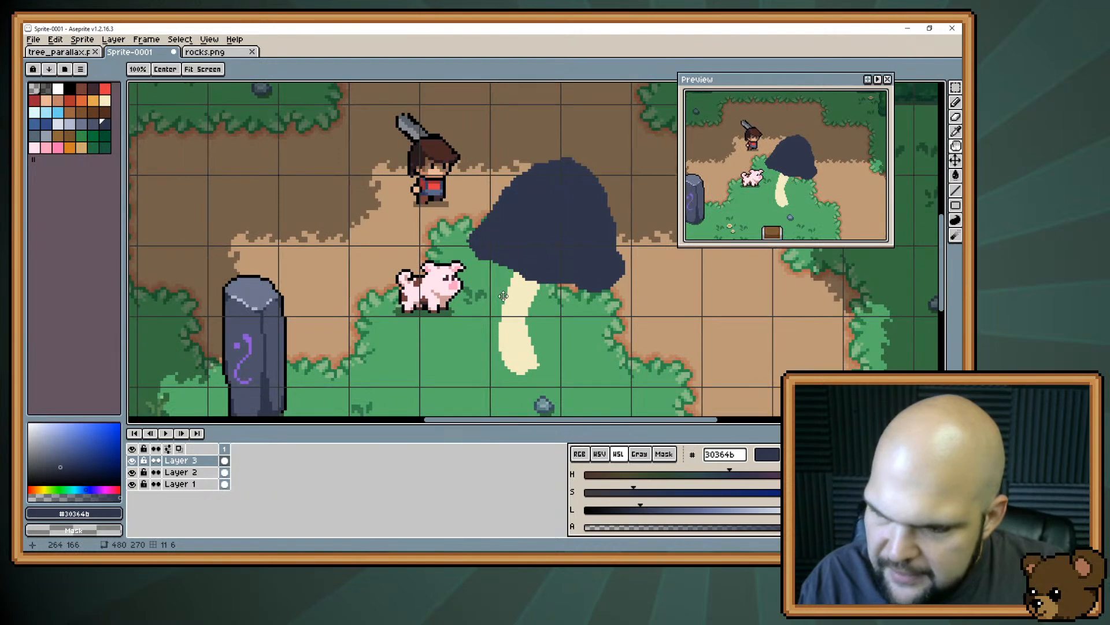
pyautogui.press('space')
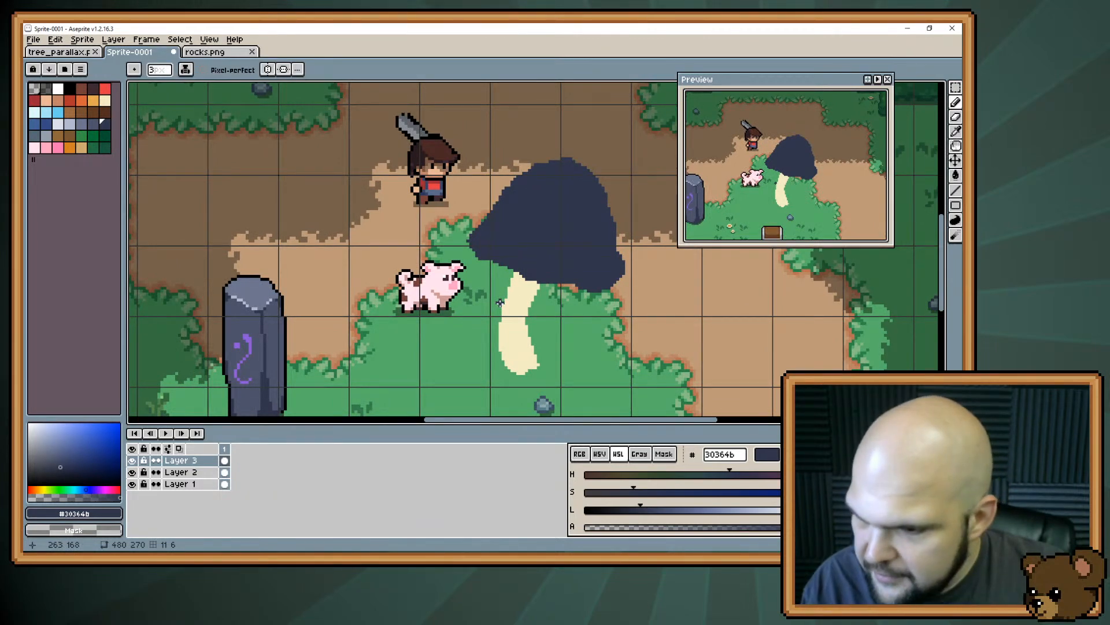
pyautogui.press('space')
pyautogui.moveTo(506, 286); pyautogui.dragTo(503, 301)
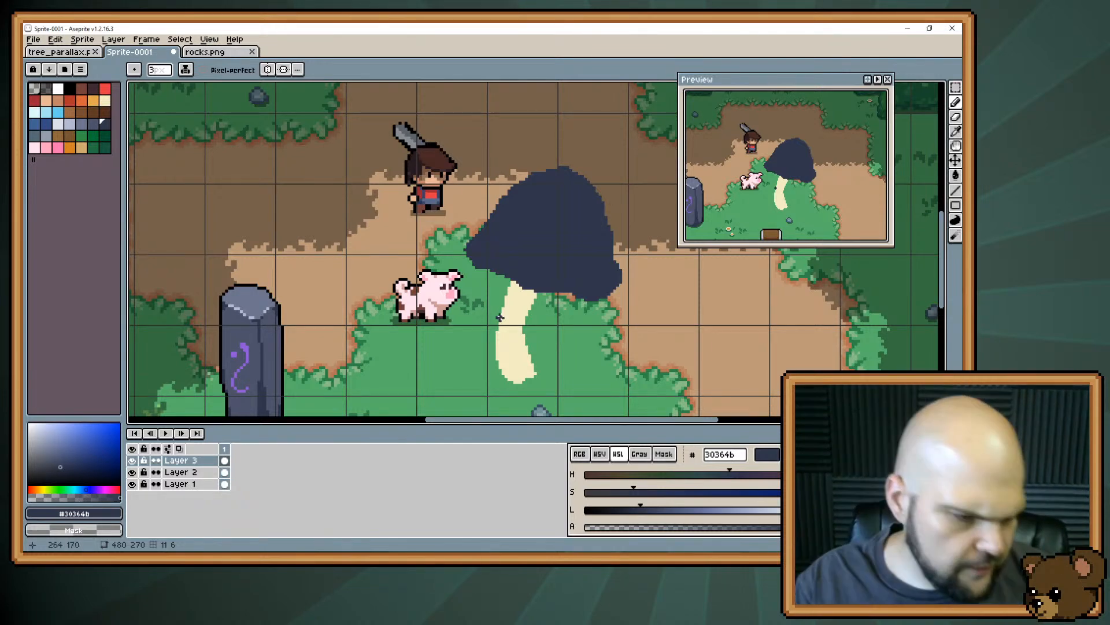
pyautogui.moveTo(541, 327); pyautogui.dragTo(558, 288)
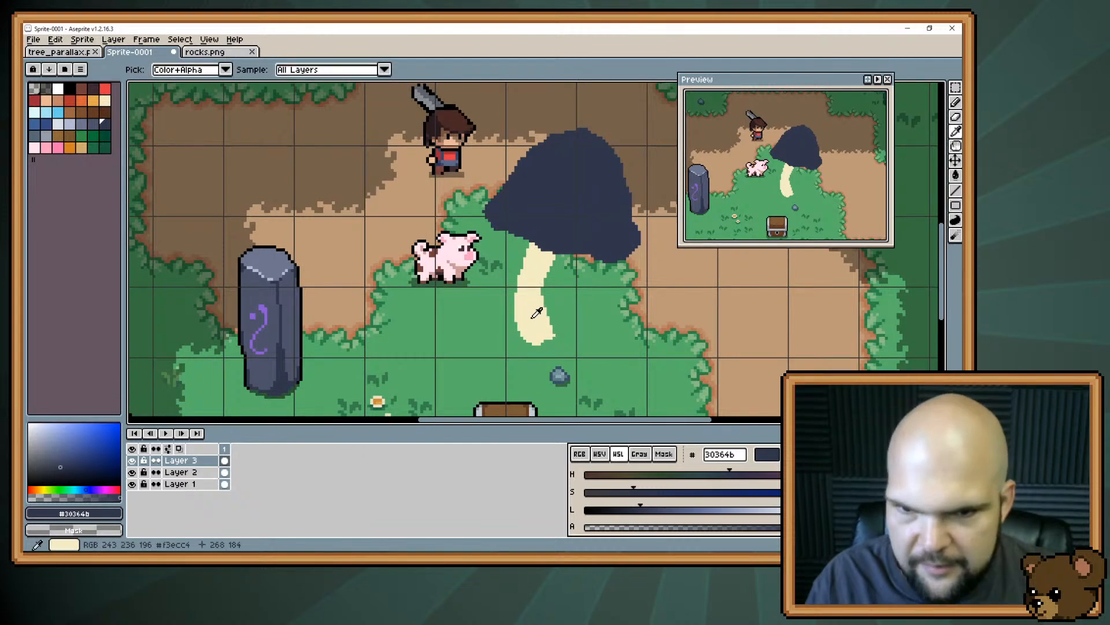
pyautogui.keyDown('alt'); pyautogui.click(529, 340); pyautogui.keyUp('alt')
pyautogui.hotkey('ctrl', 'z')
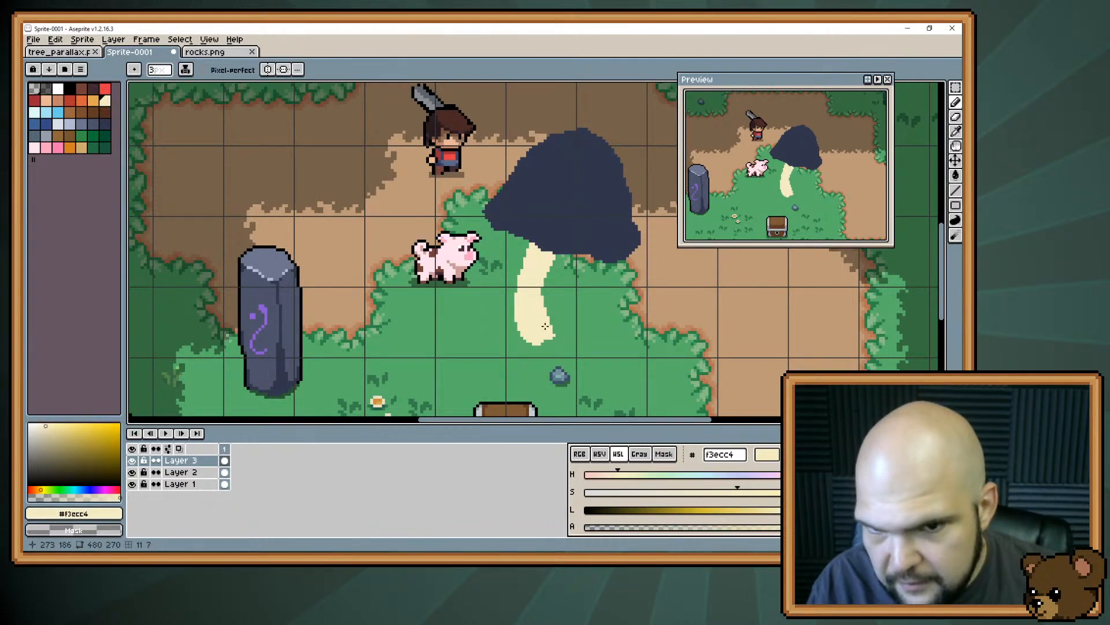
pyautogui.moveTo(552, 320); pyautogui.dragTo(553, 333)
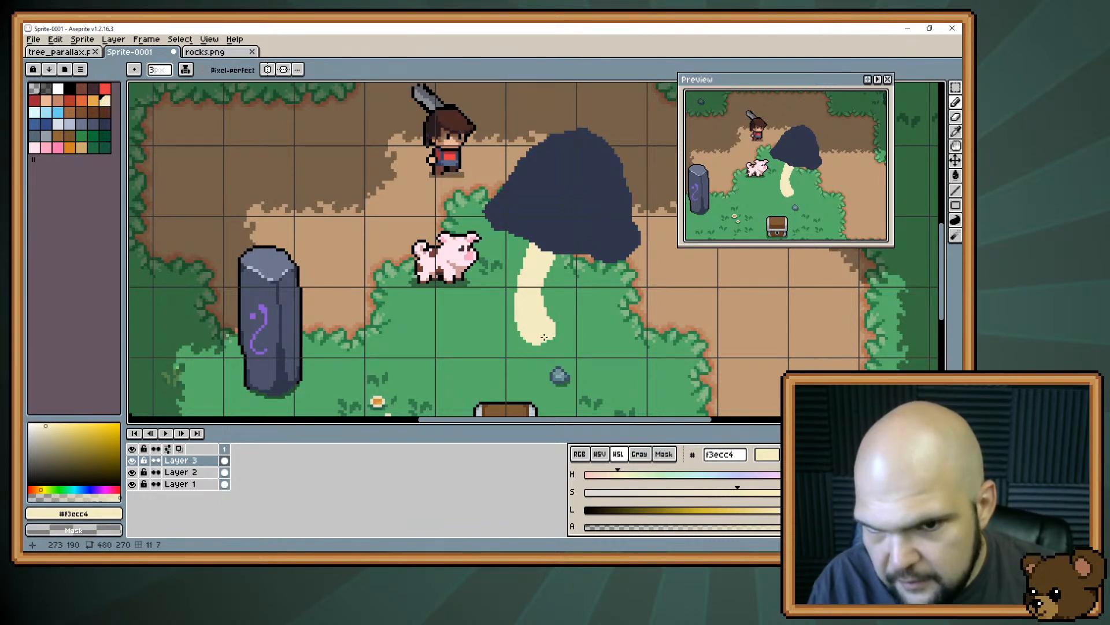
# Set the eraser size to 1 px, tidy the stem's upper edges and touch up the cap's underside with 30364b
pyautogui.press('space')
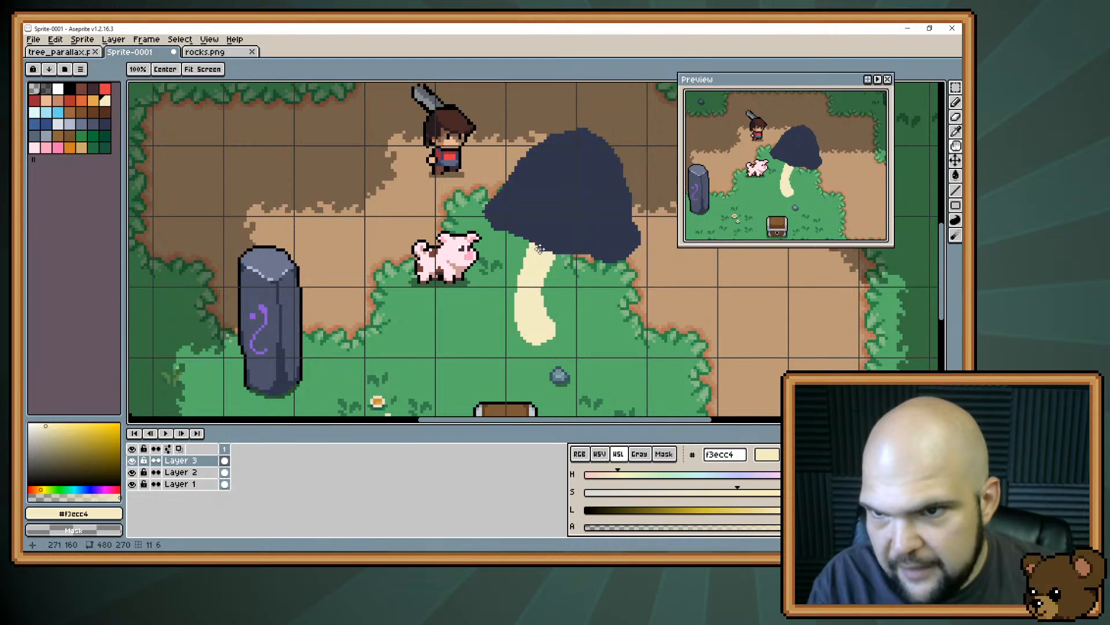
pyautogui.moveTo(539, 249); pyautogui.dragTo(474, 336)
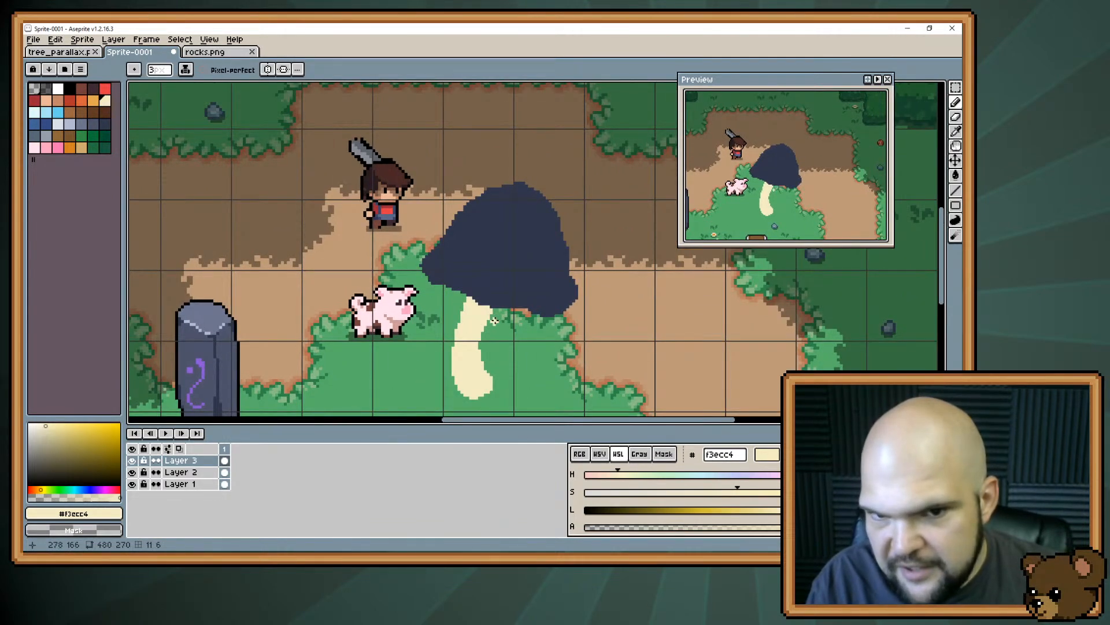
pyautogui.press('e')
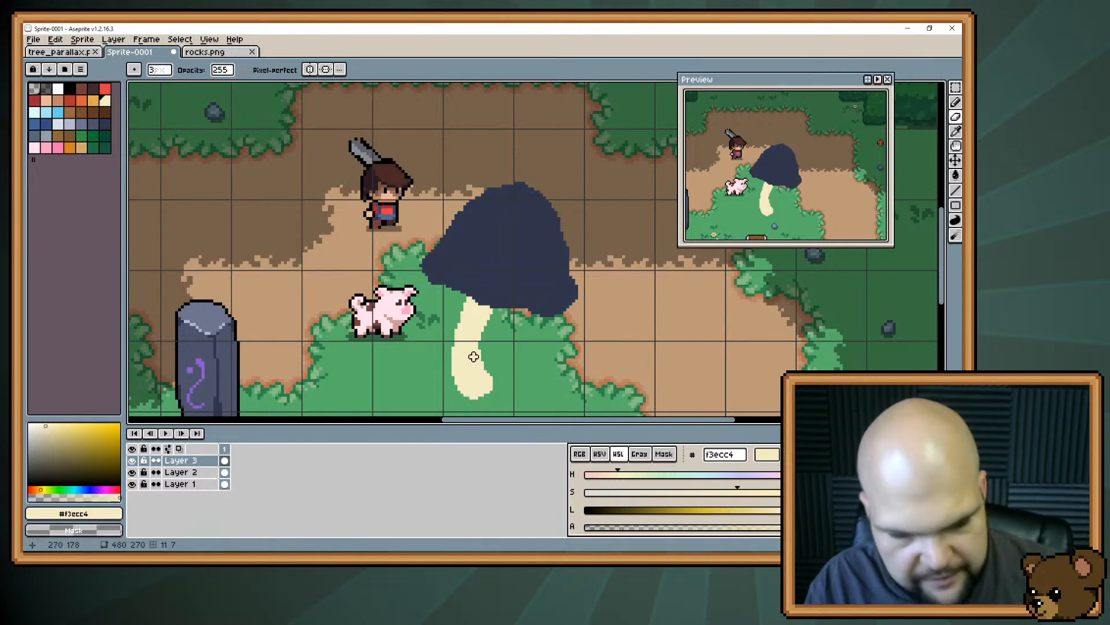
pyautogui.press('-')
pyautogui.press('-')
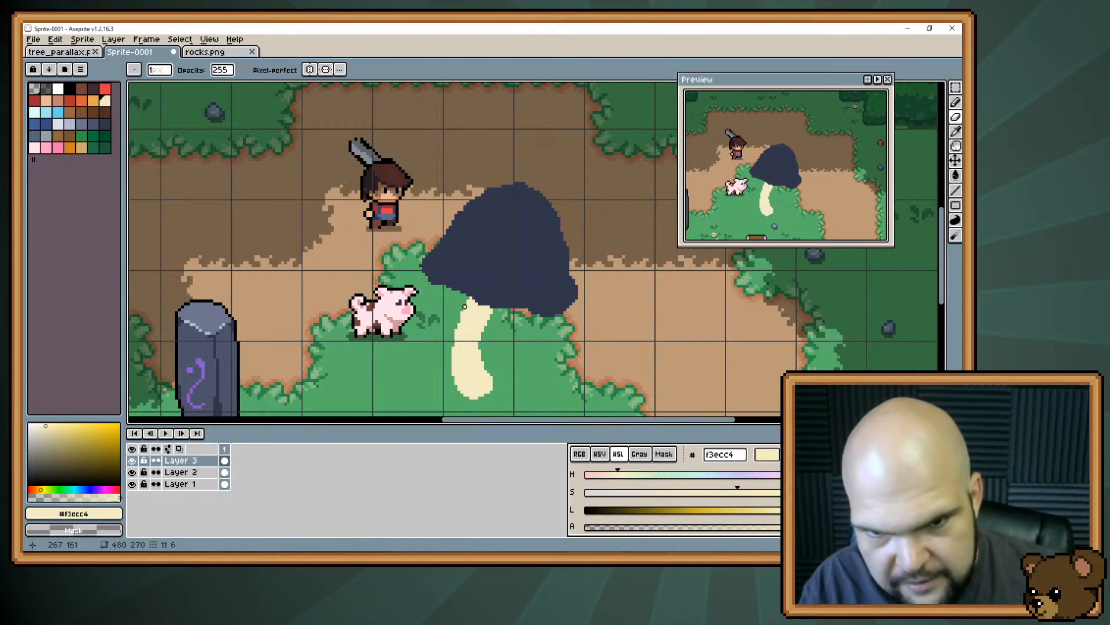
pyautogui.press('b')
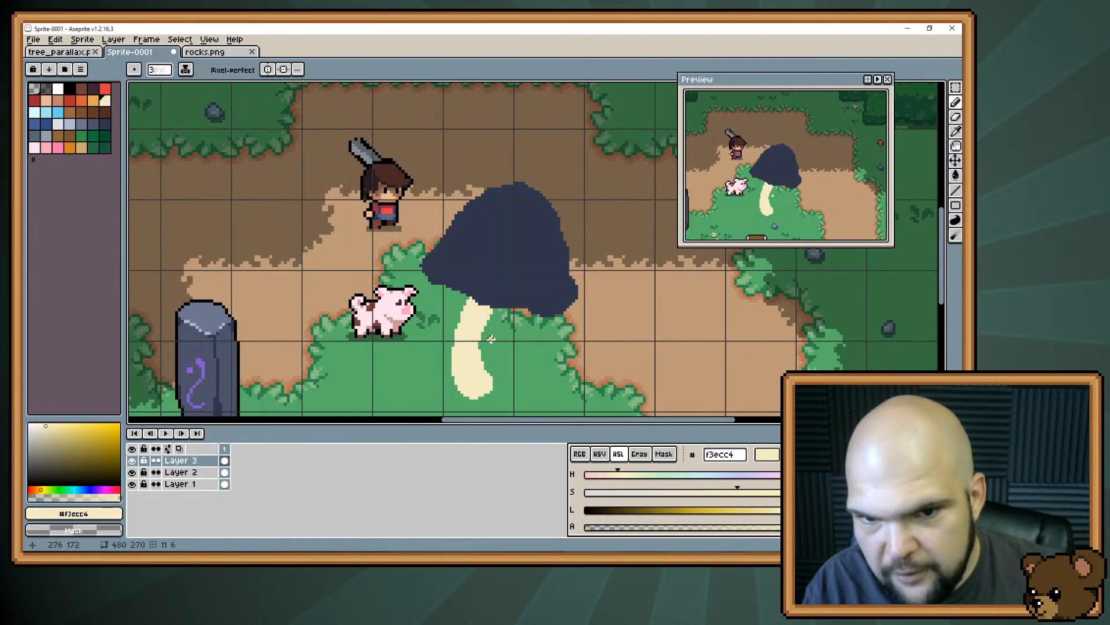
pyautogui.keyDown('alt'); pyautogui.click(469, 297); pyautogui.keyUp('alt')
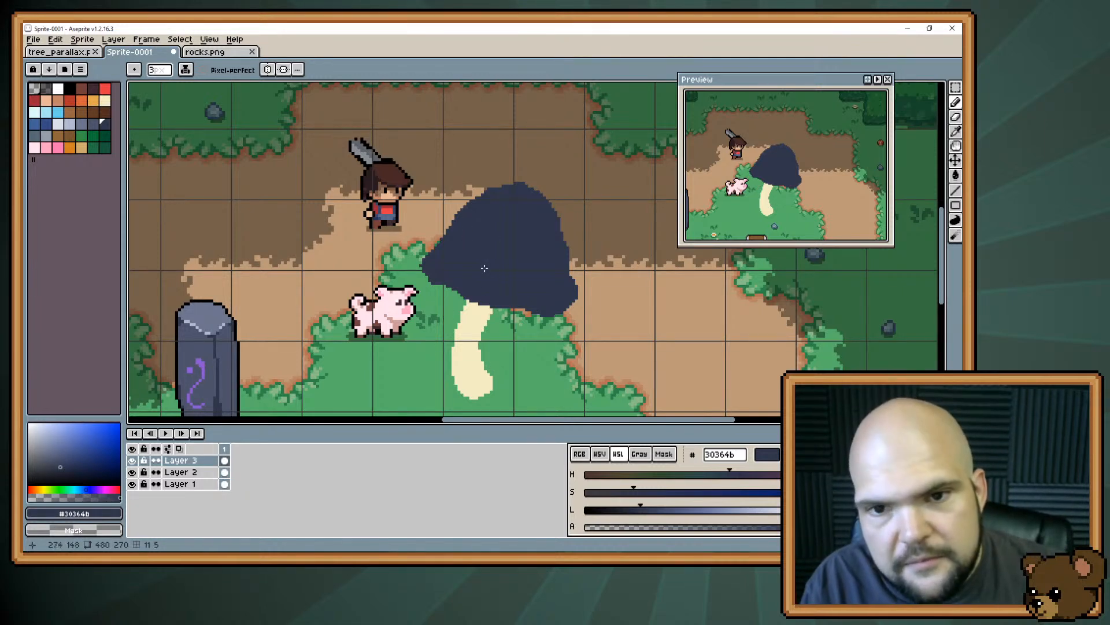
# Sample f3ecc4 from the stem, touch up its right side and erase along its lower-left edge
pyautogui.press('b')
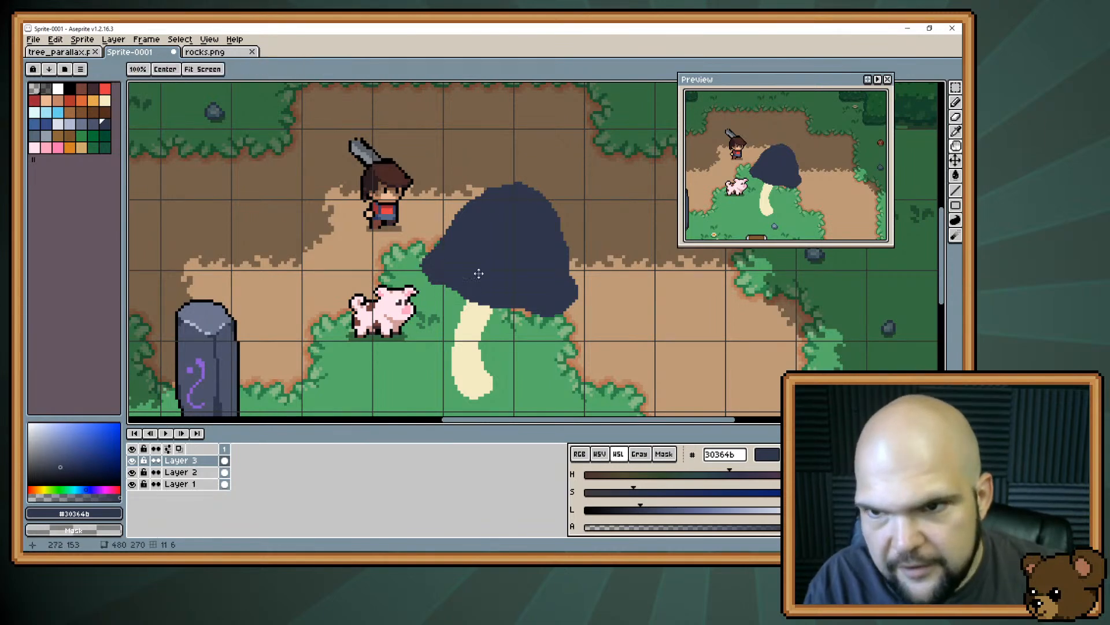
pyautogui.moveTo(450, 321); pyautogui.dragTo(481, 235)
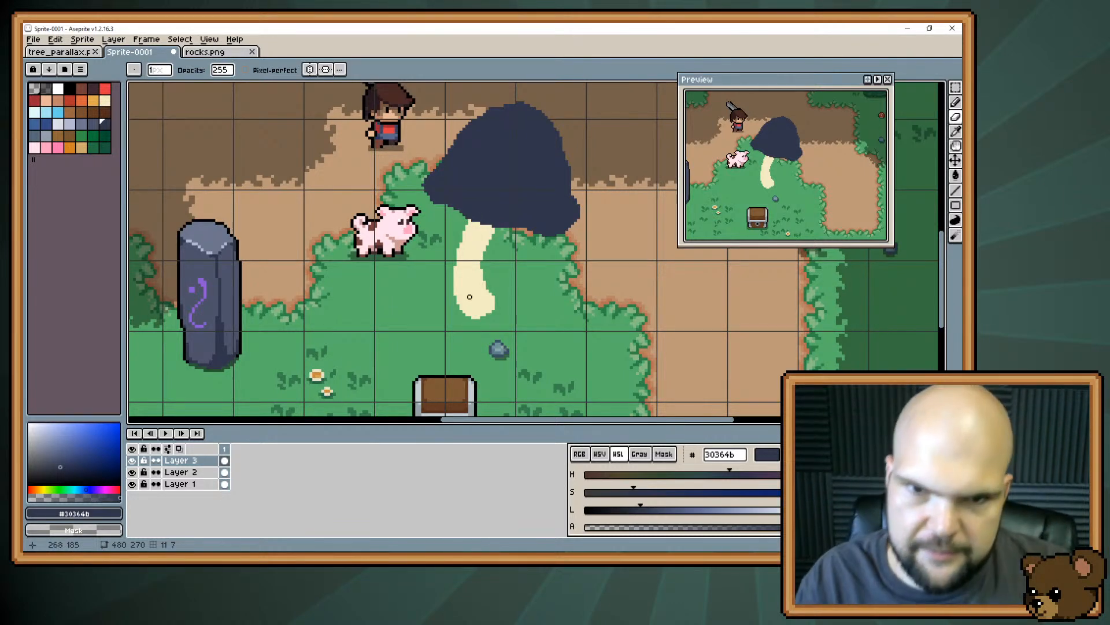
pyautogui.keyDown('alt'); pyautogui.click(489, 290); pyautogui.keyUp('alt')
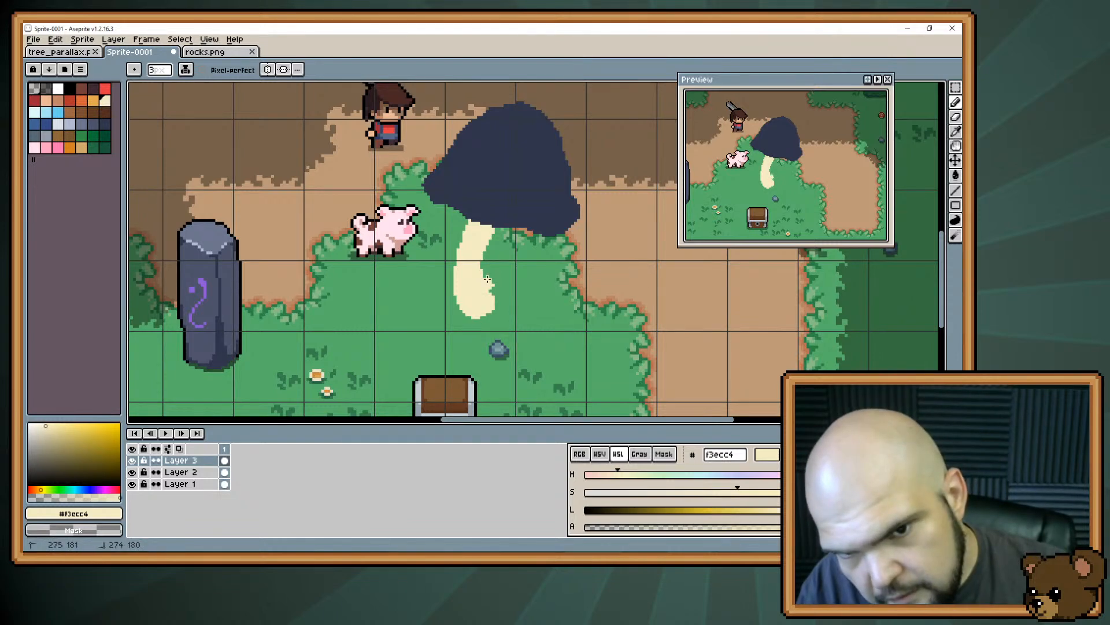
pyautogui.press('e')
pyautogui.moveTo(455, 282)
pyautogui.mouseDown()
pyautogui.moveTo(458, 302)
pyautogui.moveTo(462, 277)
pyautogui.mouseUp()
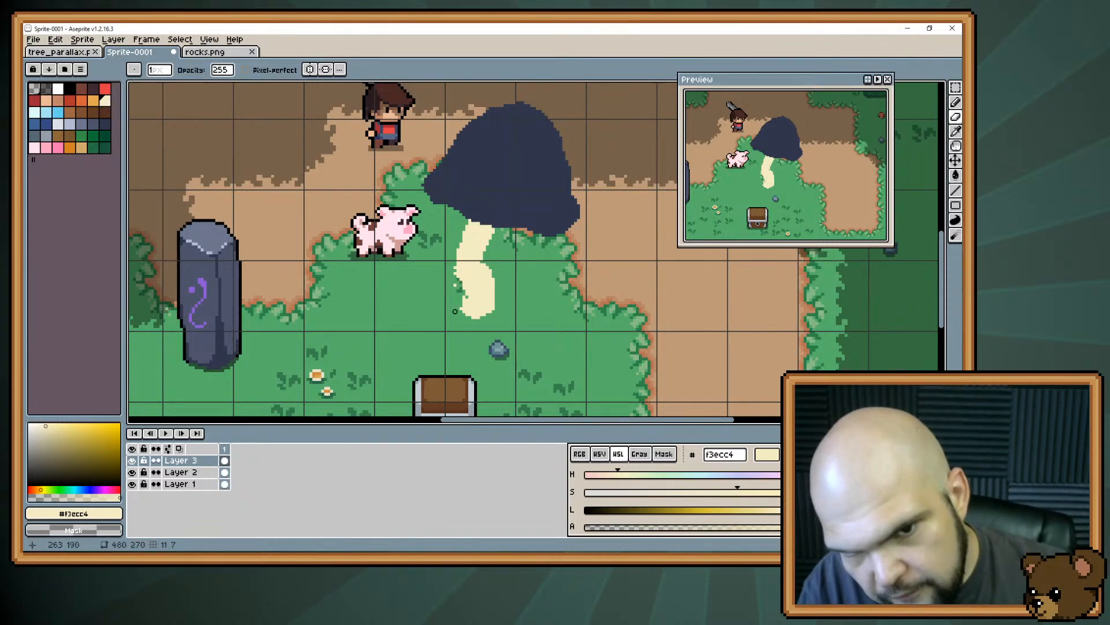
# Try narrowing the lower stem from its left side and repainting its right edge and rounded foot in f3ecc4
pyautogui.moveTo(460, 299)
pyautogui.mouseDown()
pyautogui.moveTo(452, 232)
pyautogui.moveTo(443, 302)
pyautogui.mouseUp()
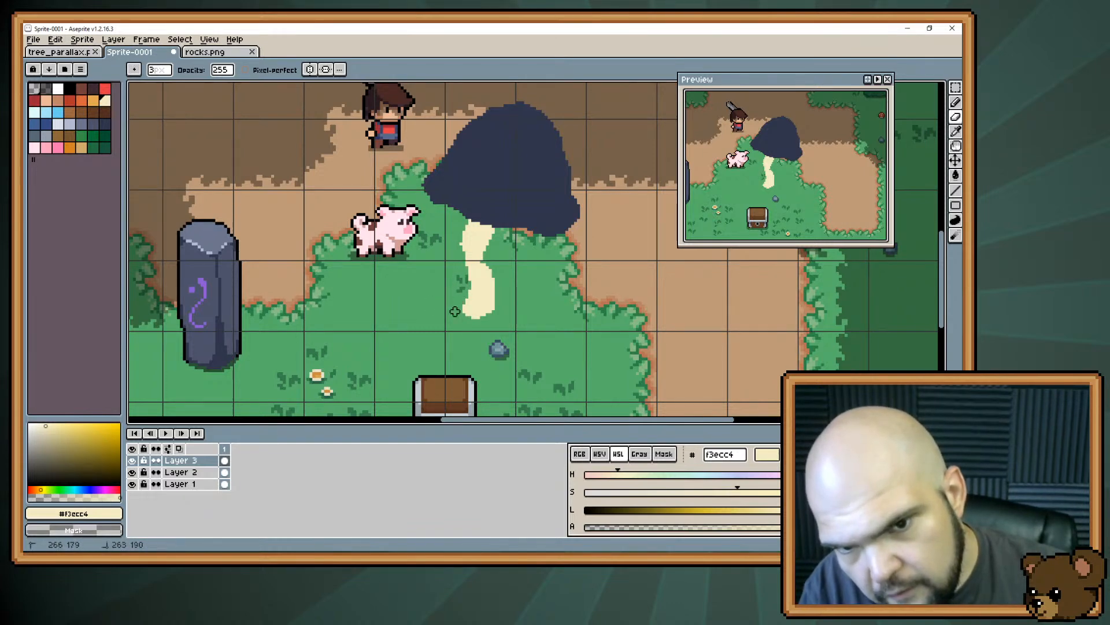
pyautogui.press('b')
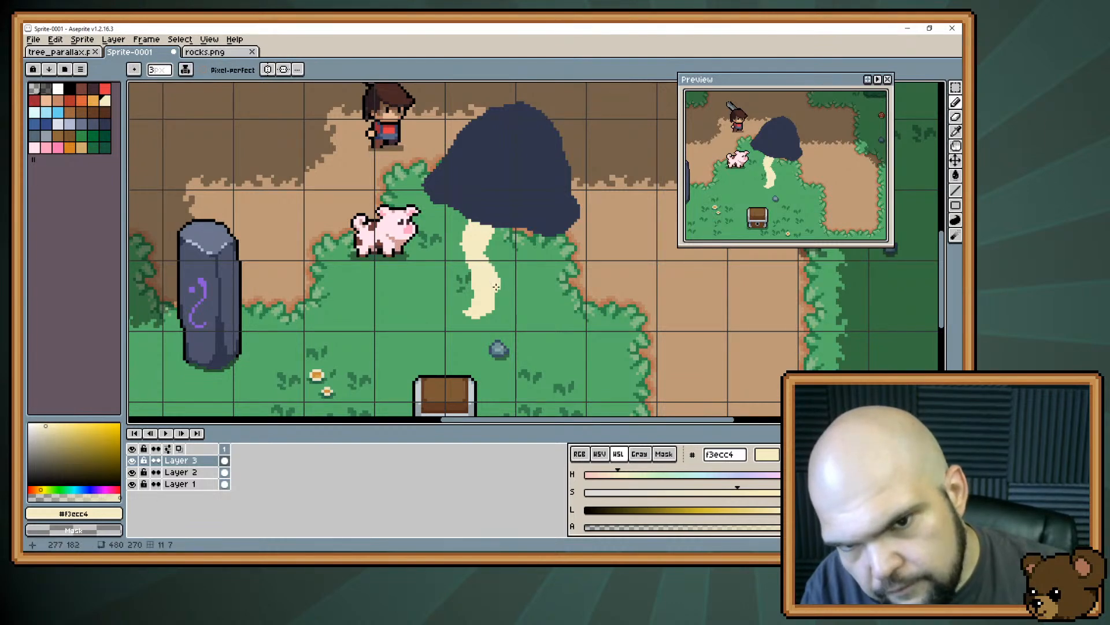
pyautogui.moveTo(489, 312)
pyautogui.mouseDown()
pyautogui.moveTo(477, 316)
pyautogui.moveTo(473, 298)
pyautogui.mouseUp()
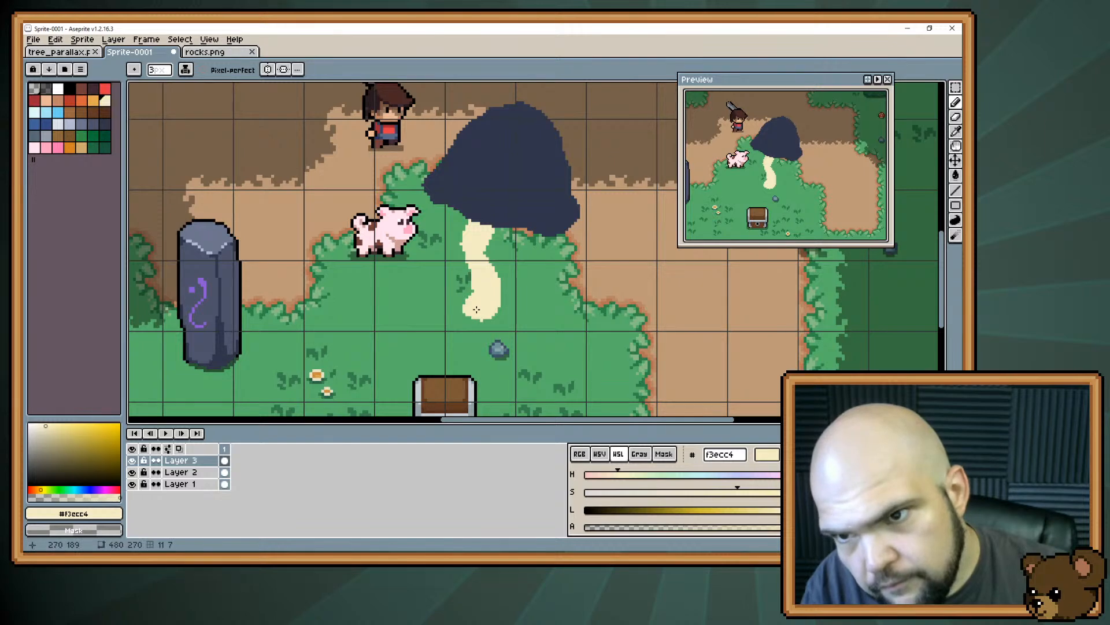
pyautogui.press('shift')
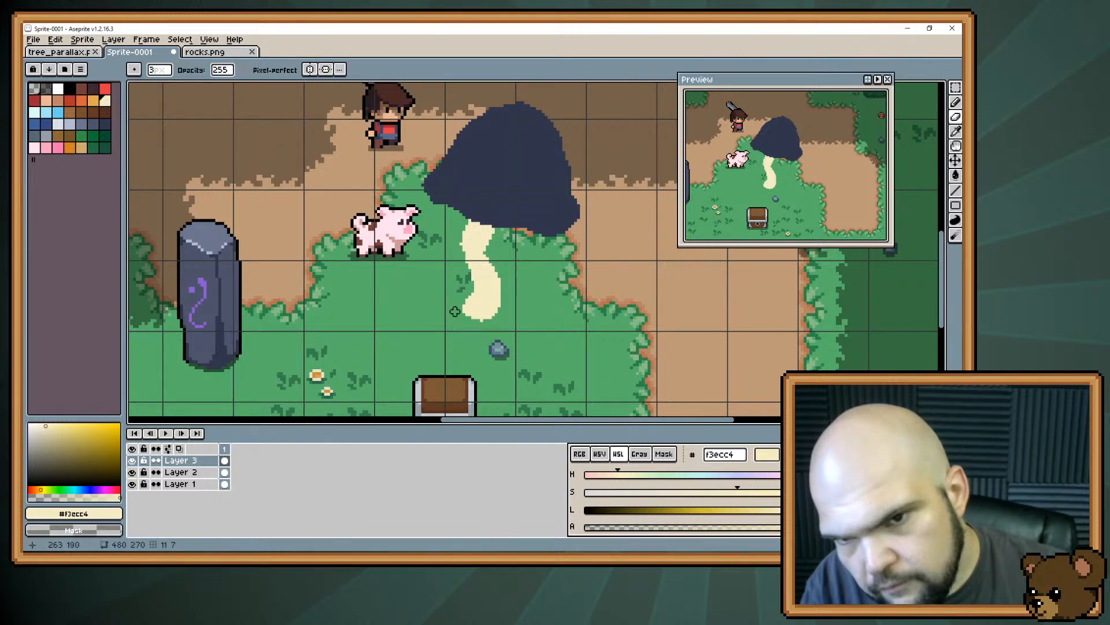
pyautogui.press('b')
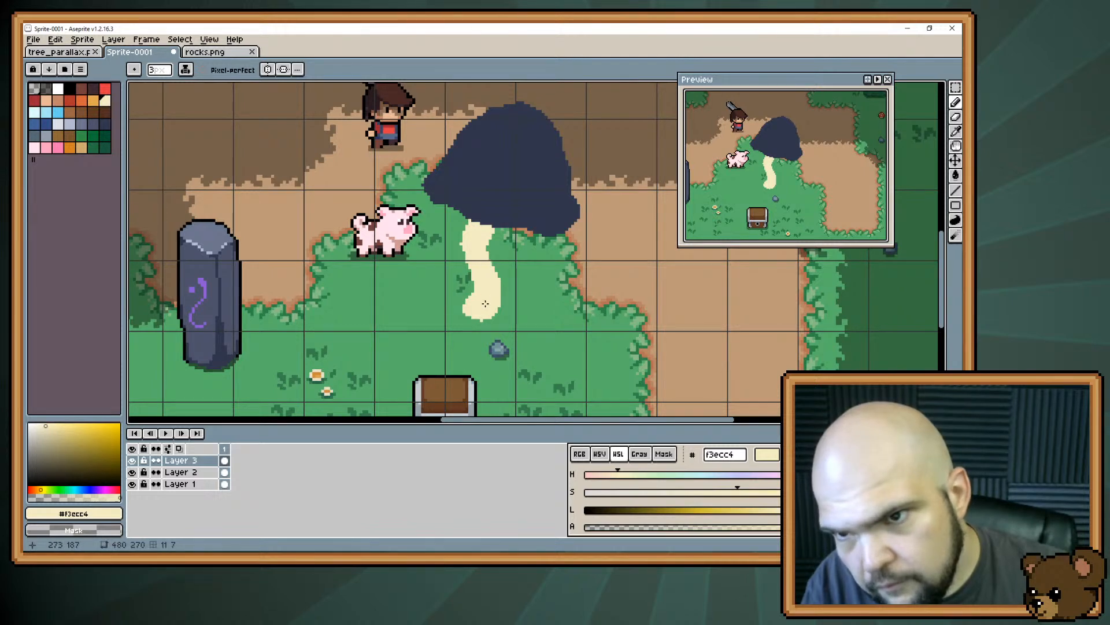
# Undo the latest pencil and eraser strokes on the lower stem
pyautogui.hotkey('ctrl', 'z')
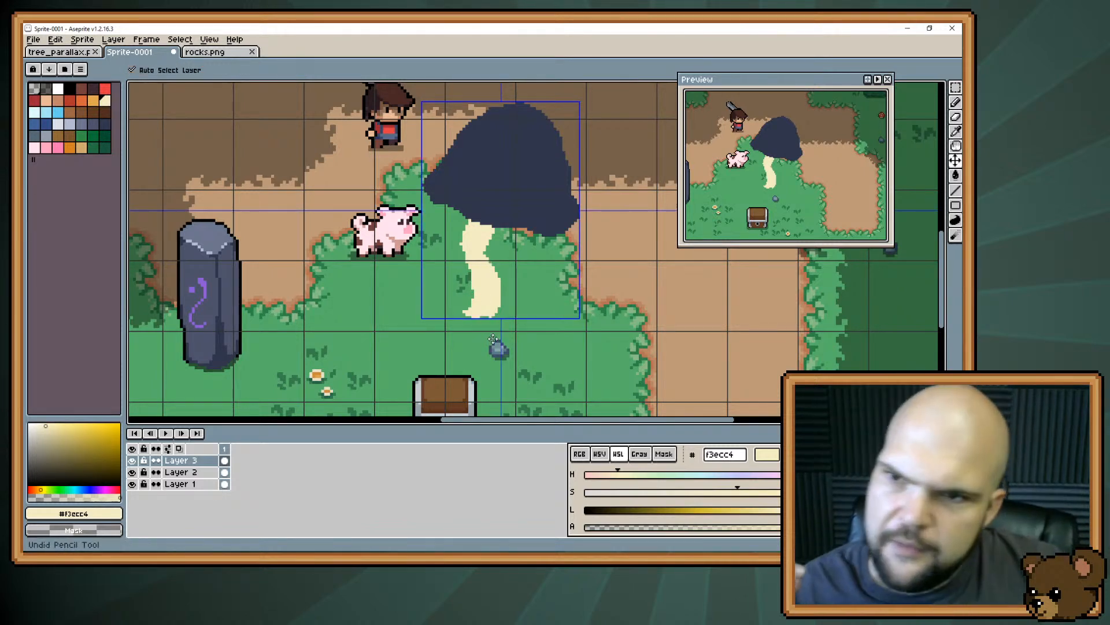
pyautogui.hotkey('ctrl', 'z')
pyautogui.hotkey('ctrl', 'z')
pyautogui.hotkey('ctrl', 'z')
pyautogui.hotkey('ctrl', 'z')
pyautogui.hotkey('ctrl', 'z')
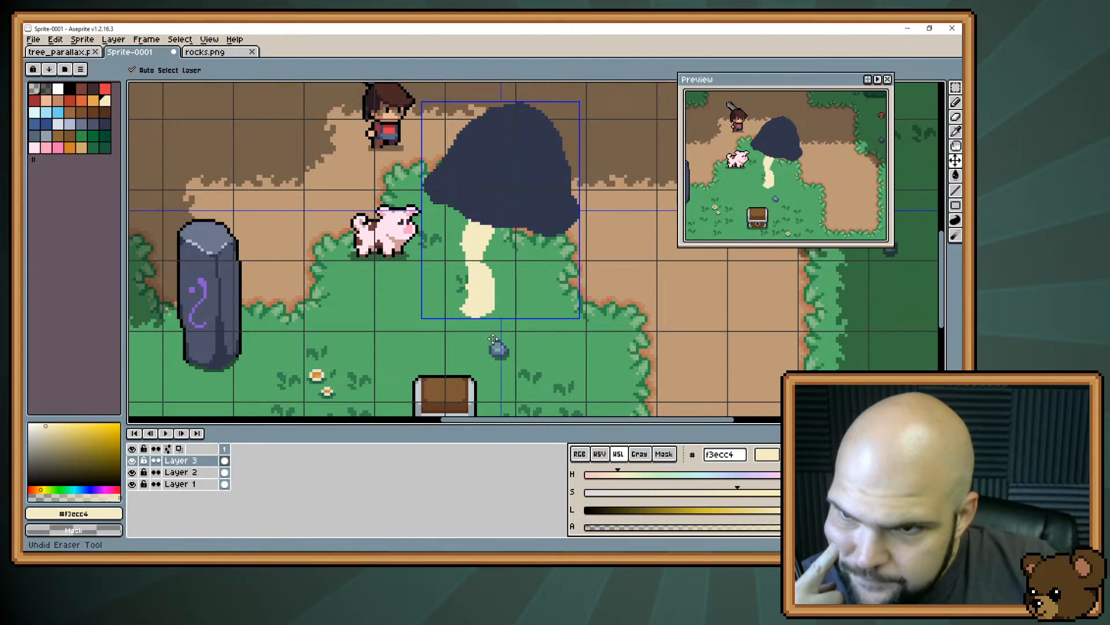
pyautogui.hotkey('ctrl', 'z')
pyautogui.hotkey('ctrl', 'z')
pyautogui.hotkey('ctrl', 'z')
pyautogui.hotkey('ctrl', 'z')
# Widen the lower stem and foot toward the right with f3ecc4
pyautogui.press('b')
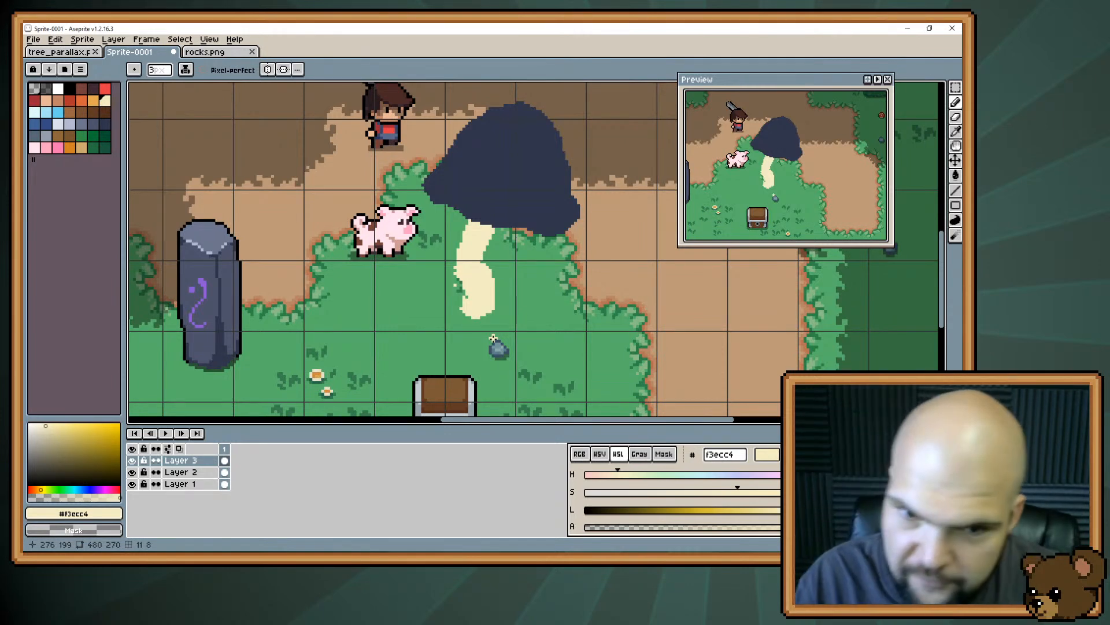
pyautogui.press('e')
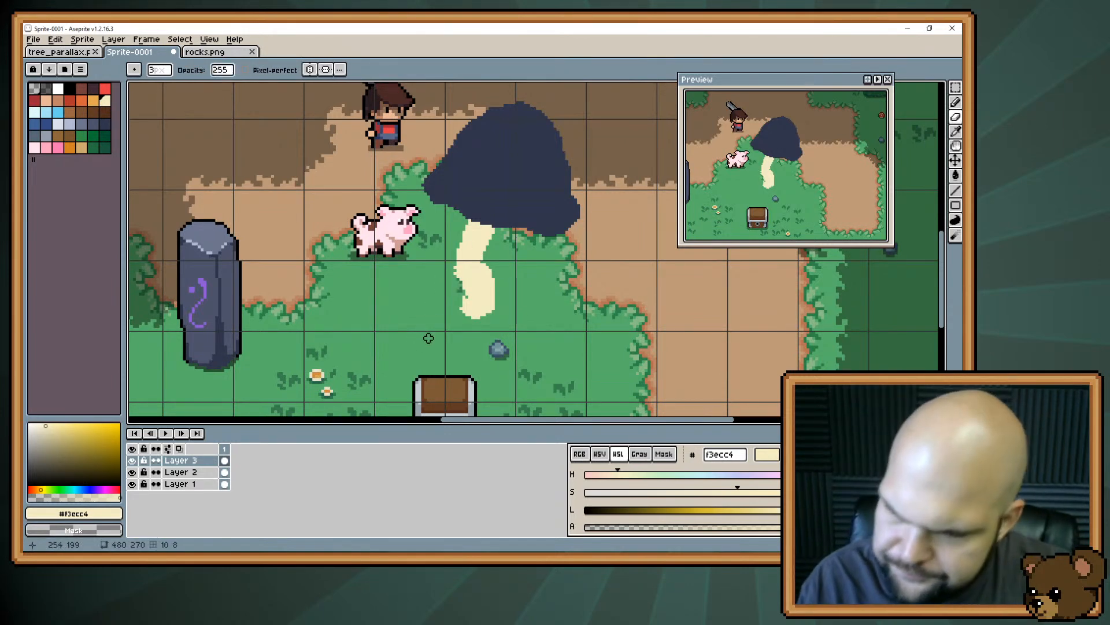
pyautogui.press('b')
pyautogui.click(457, 268)
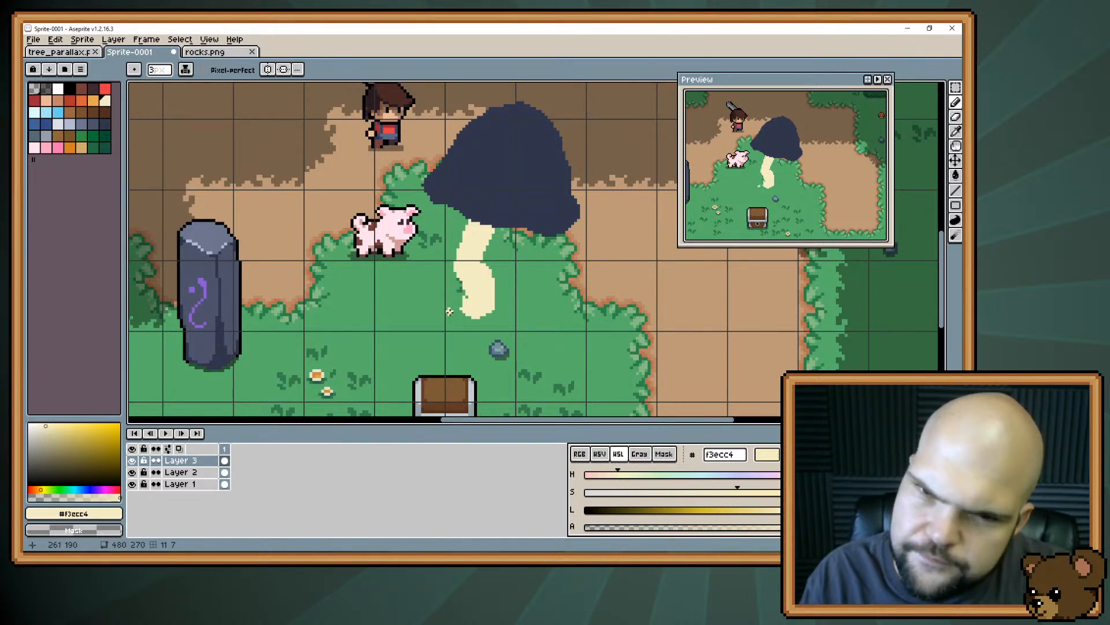
pyautogui.press('shift')
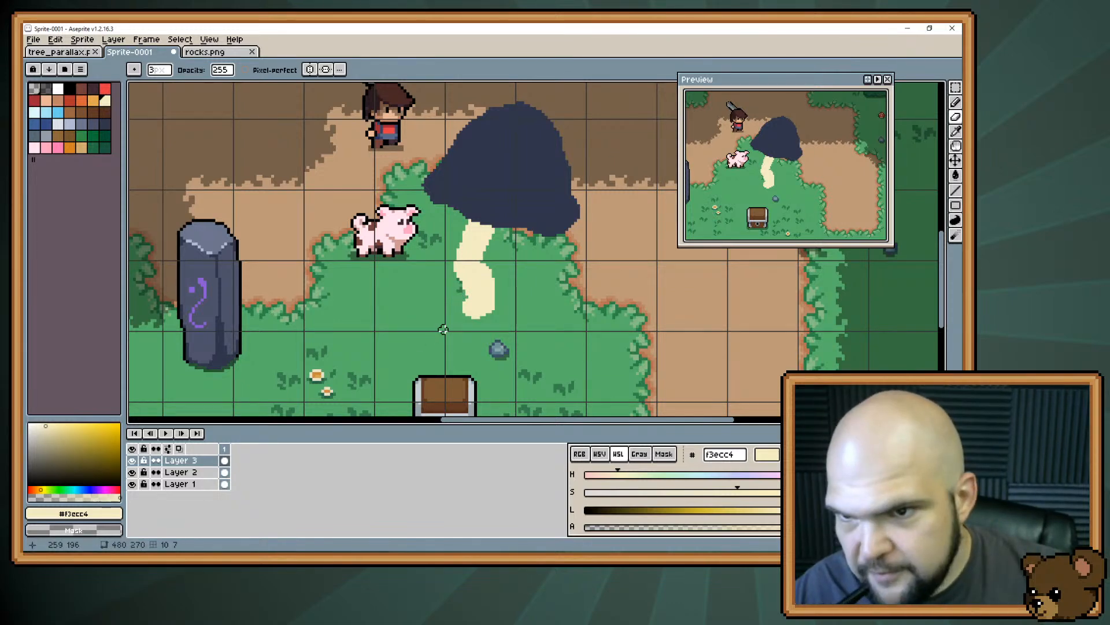
pyautogui.press('b')
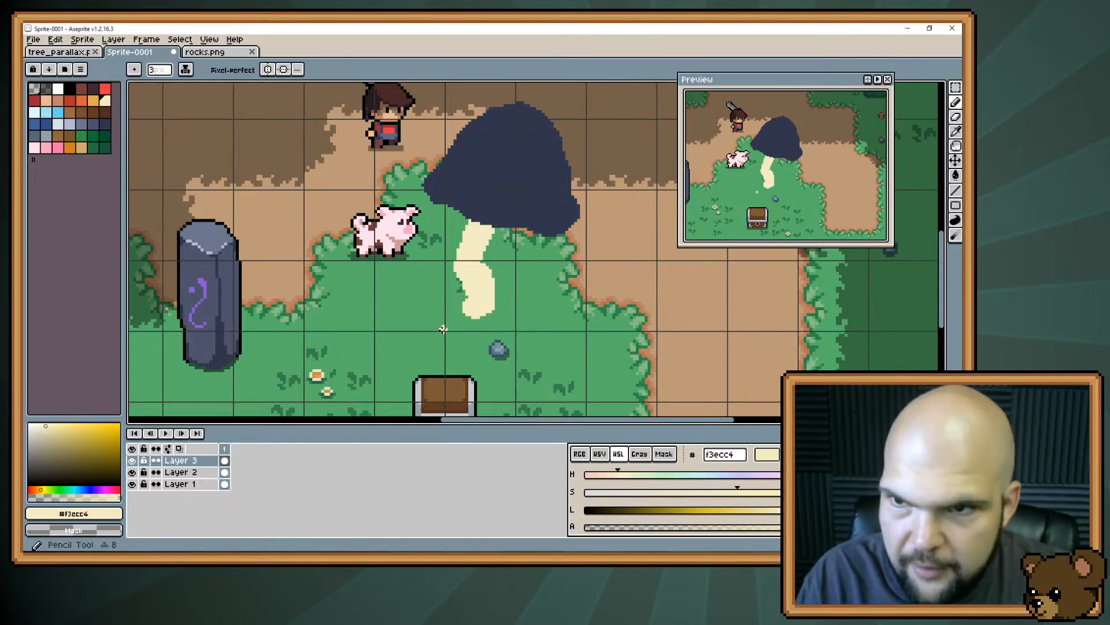
pyautogui.keyDown('alt'); pyautogui.click(491, 290); pyautogui.keyUp('alt')
pyautogui.click(480, 312)
pyautogui.moveTo(480, 312)
pyautogui.mouseDown()
pyautogui.moveTo(503, 299)
pyautogui.moveTo(493, 276)
pyautogui.moveTo(488, 303)
pyautogui.mouseUp()
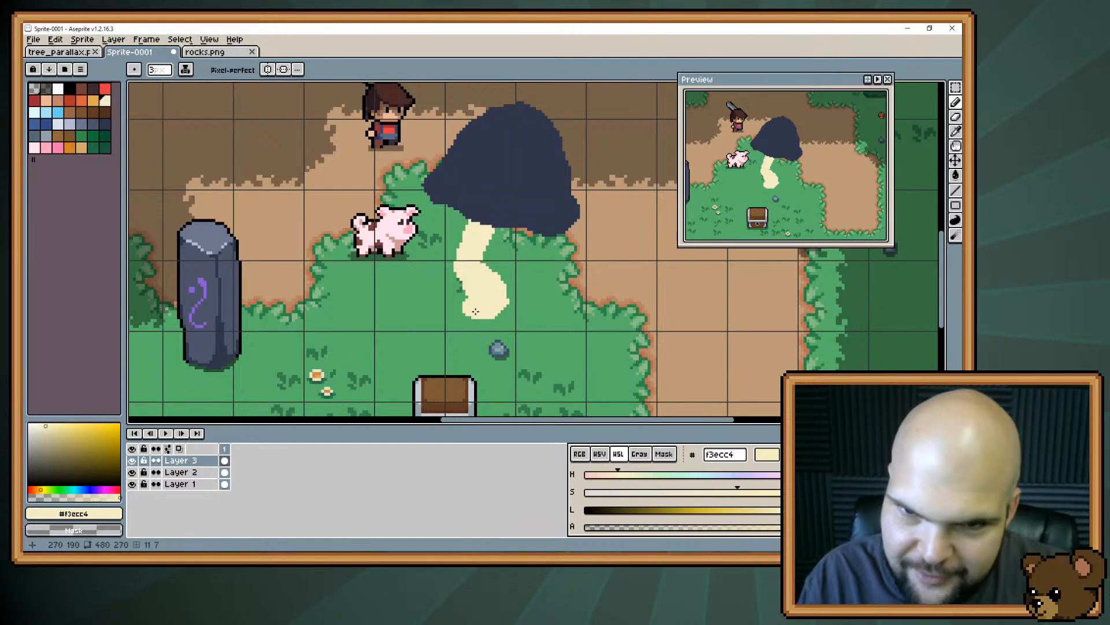
# Trim the foot's right edge with the eraser and touch up the lower stem's left contour
pyautogui.press('e')
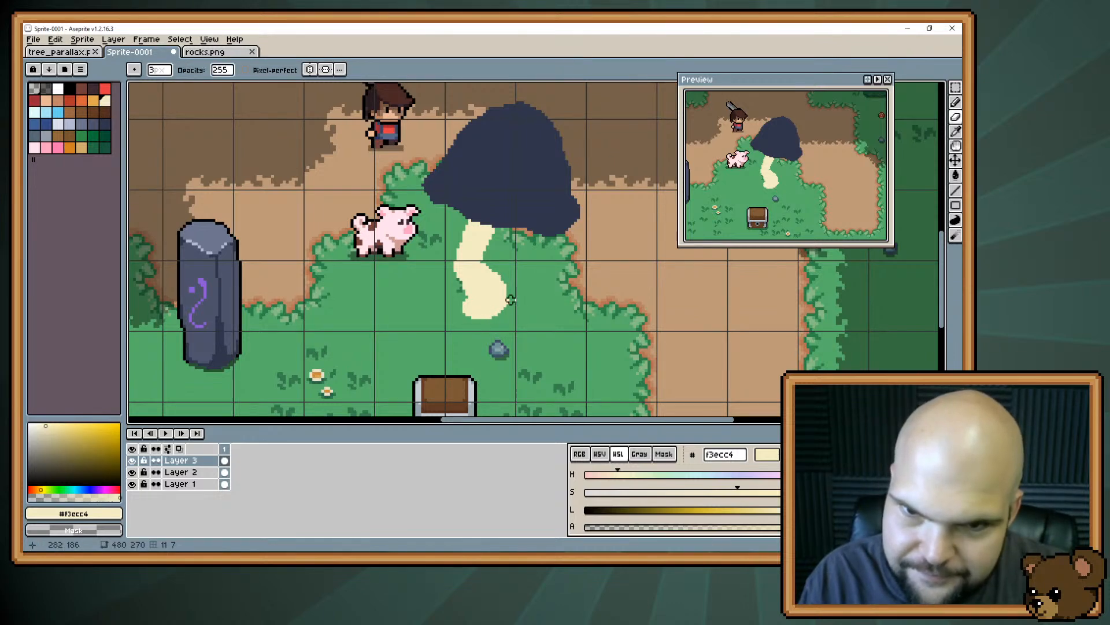
pyautogui.press('b')
pyautogui.press('e')
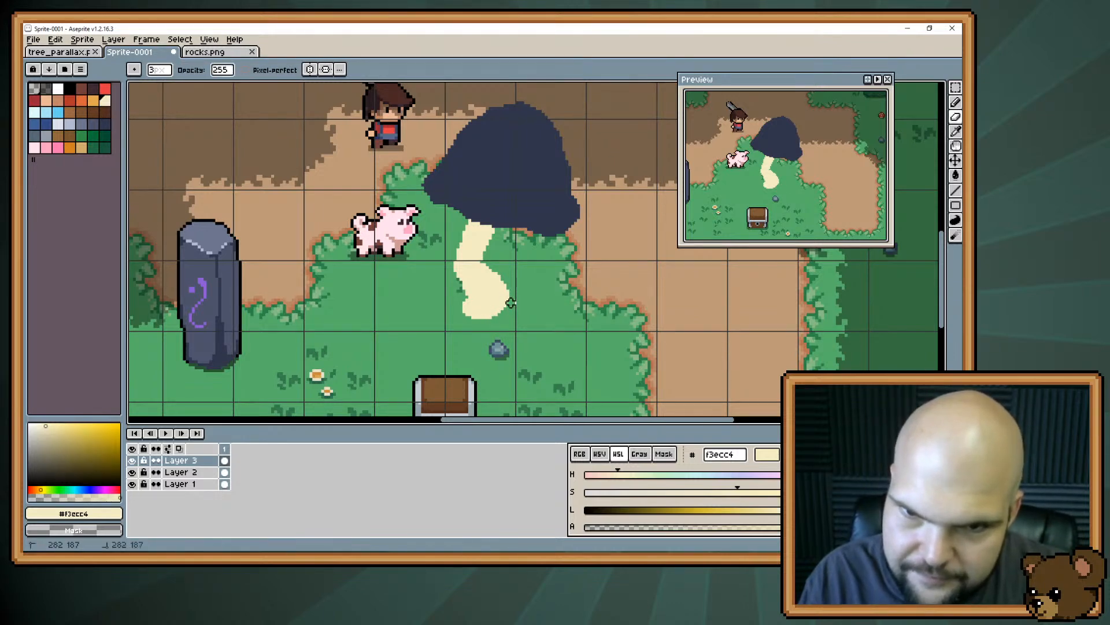
pyautogui.moveTo(513, 308)
pyautogui.mouseDown()
pyautogui.moveTo(479, 339)
pyautogui.moveTo(502, 311)
pyautogui.moveTo(509, 347)
pyautogui.mouseUp()
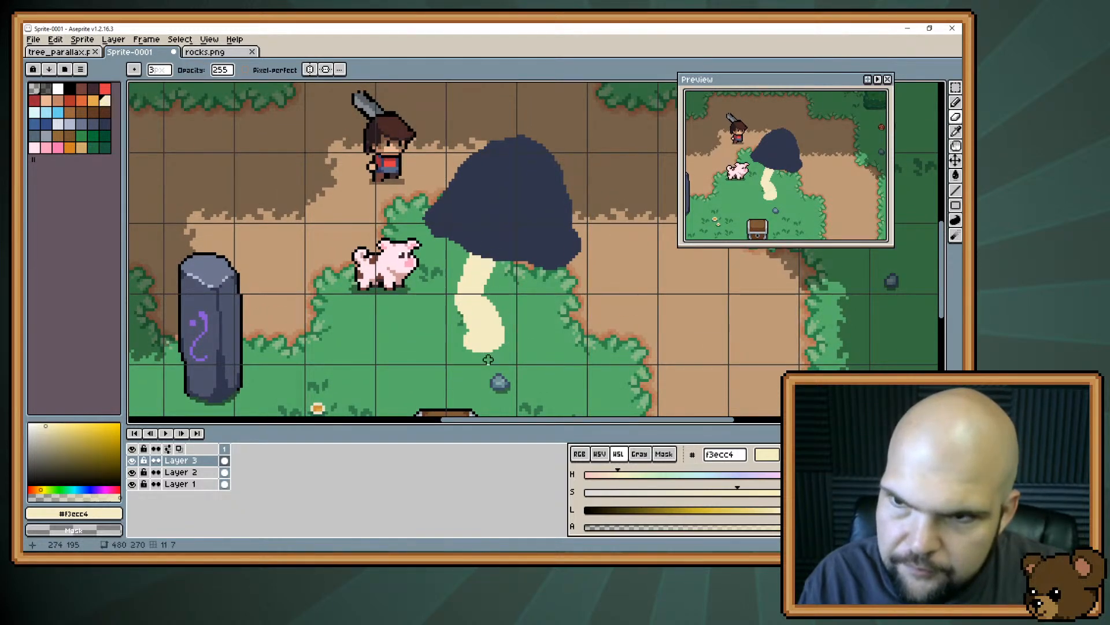
pyautogui.press('b')
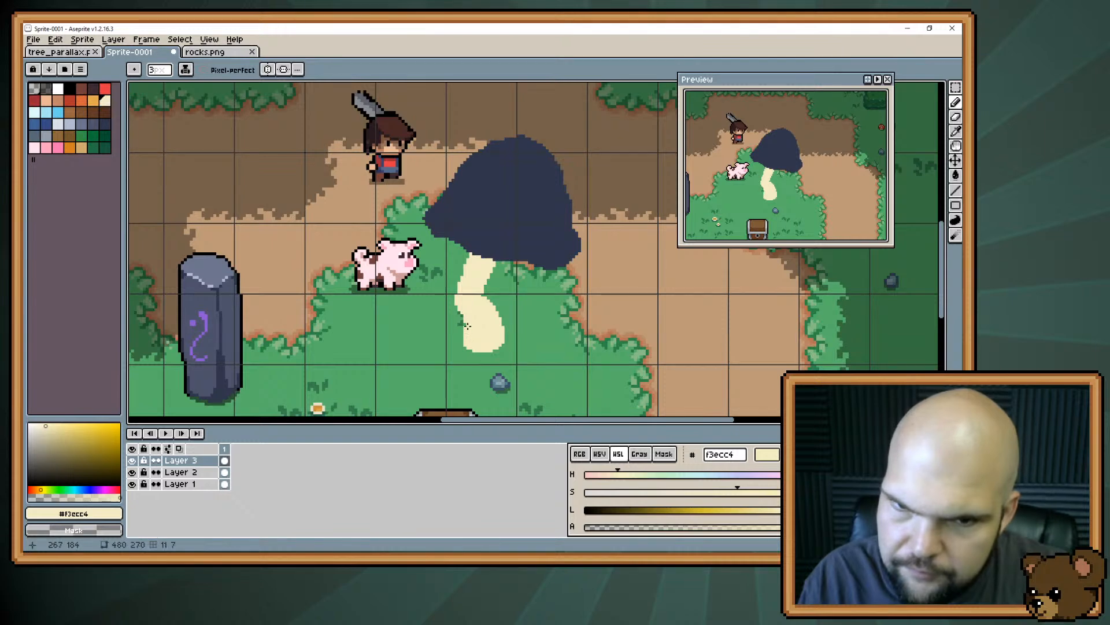
pyautogui.press('e')
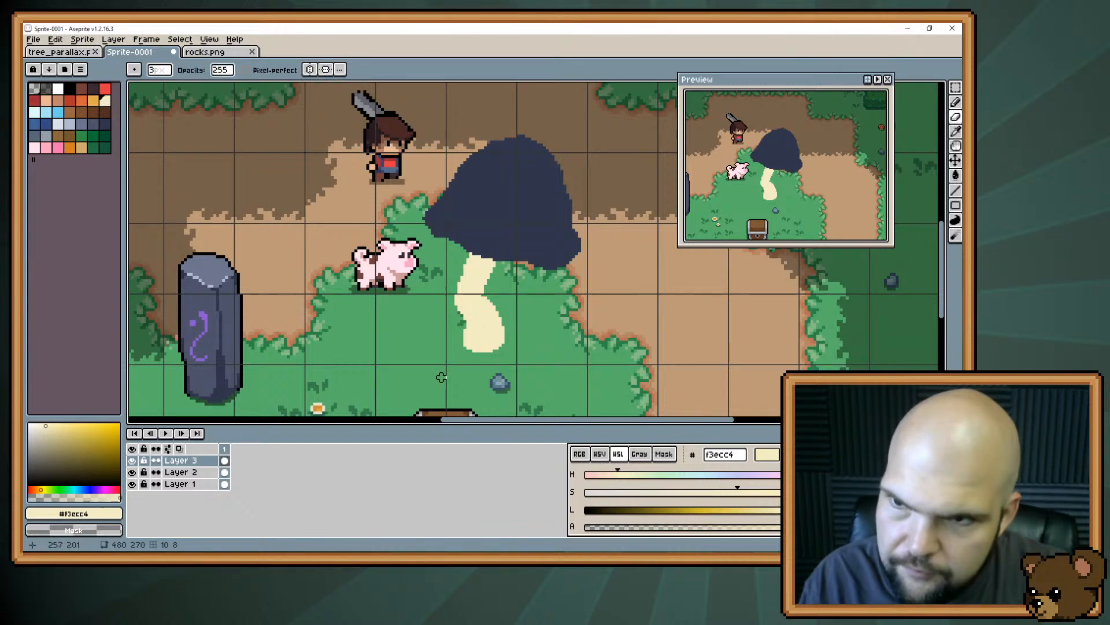
# Extend the upper stem's left bulge in f3ecc4 and carve the inner bend on its right side
pyautogui.press('b')
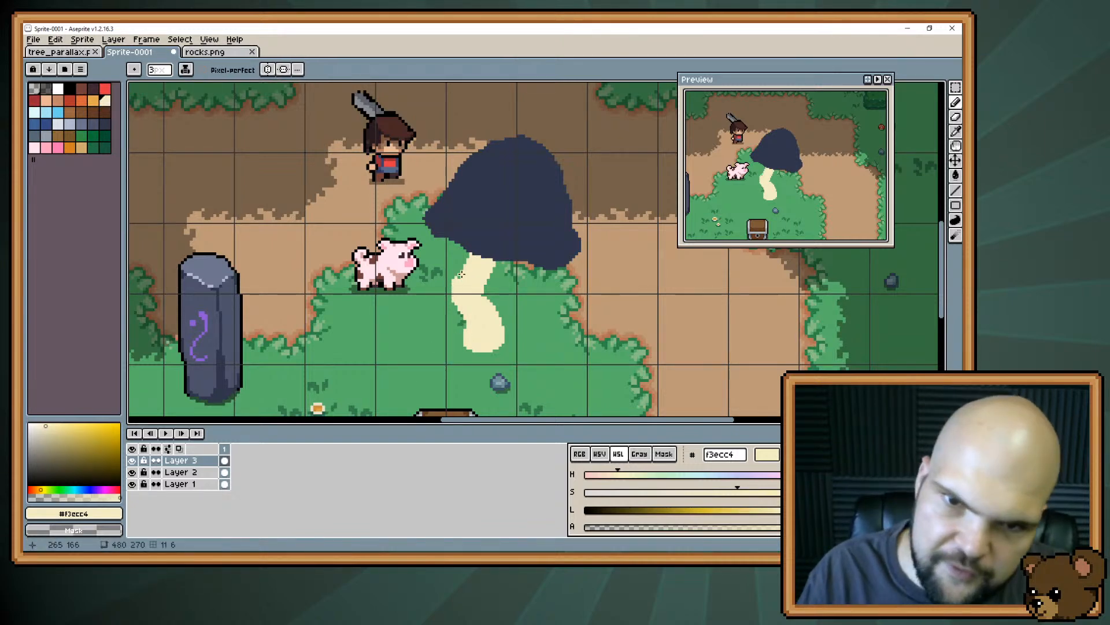
pyautogui.press('e')
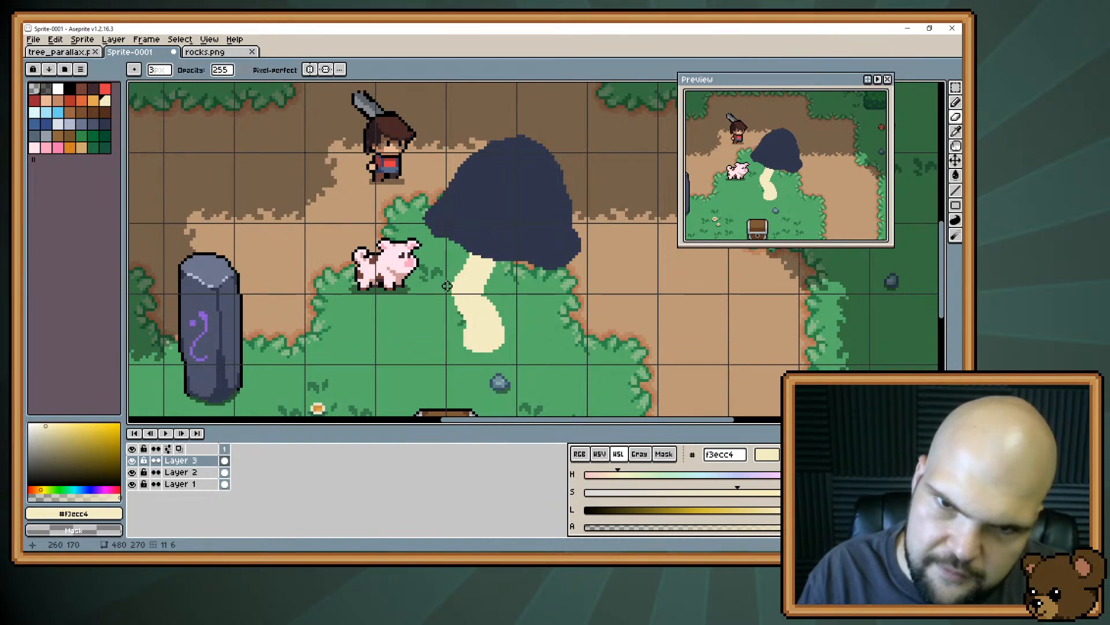
pyautogui.press('b')
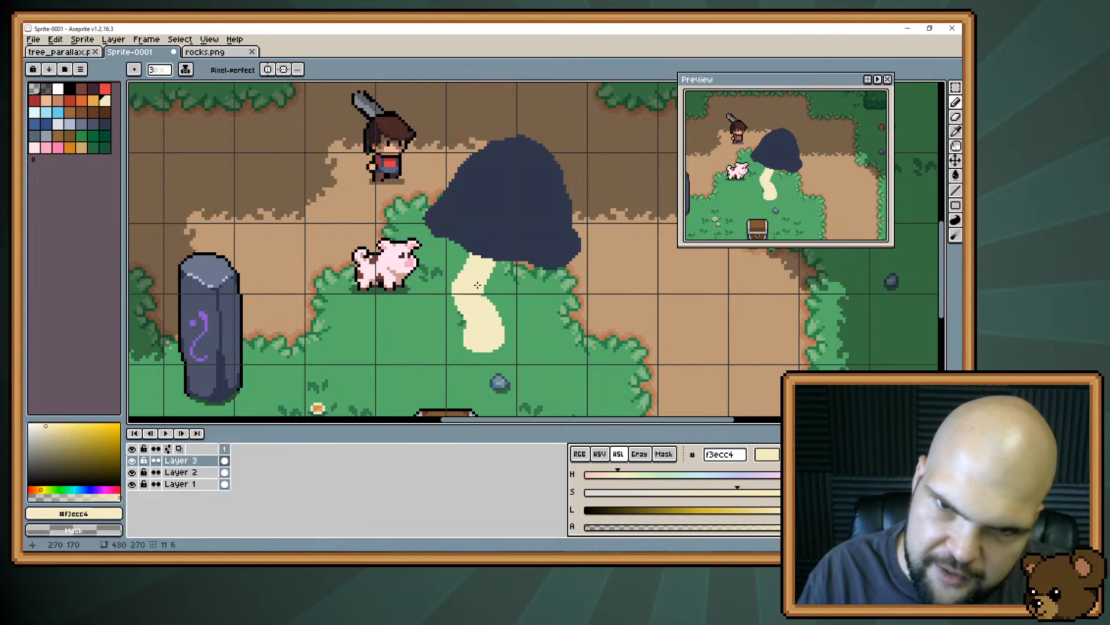
pyautogui.press('e')
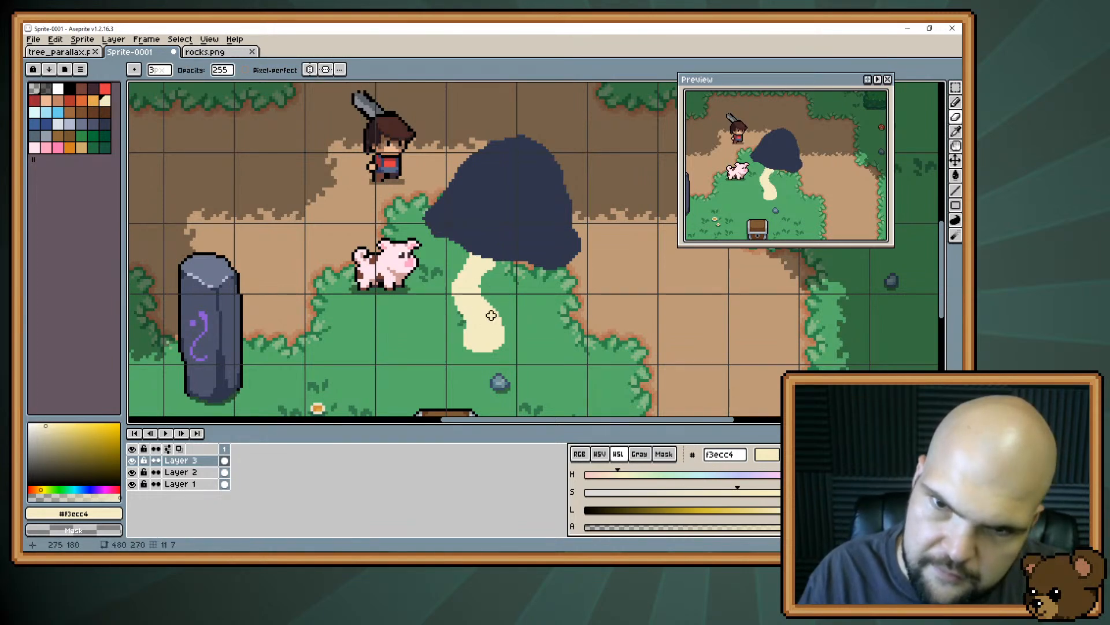
pyautogui.press('b')
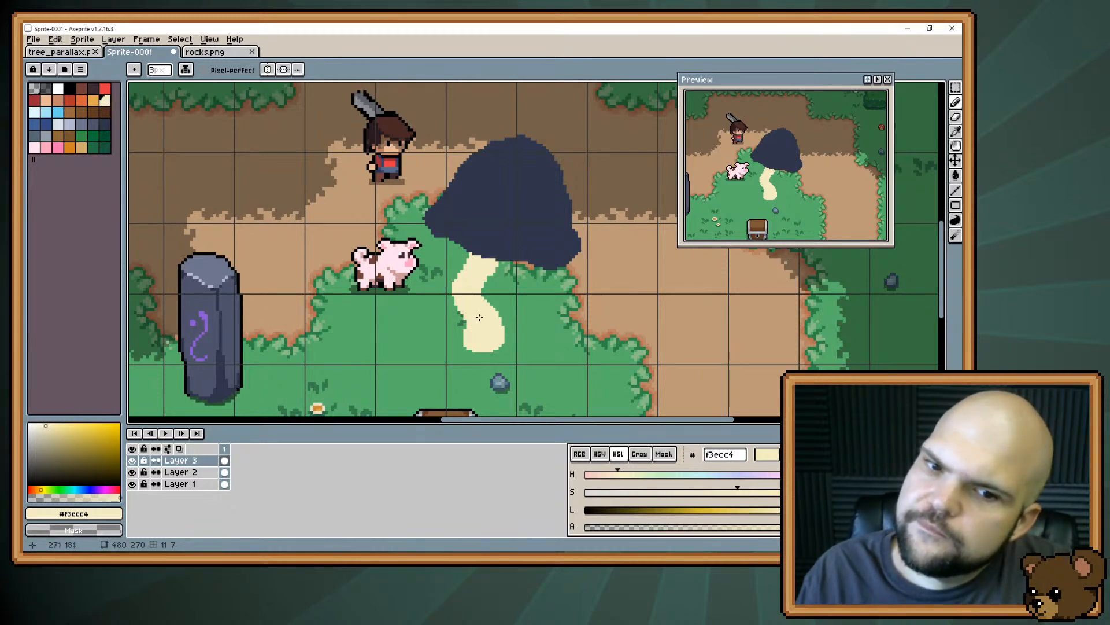
pyautogui.press('e')
pyautogui.scroll(-2, 475, 306)
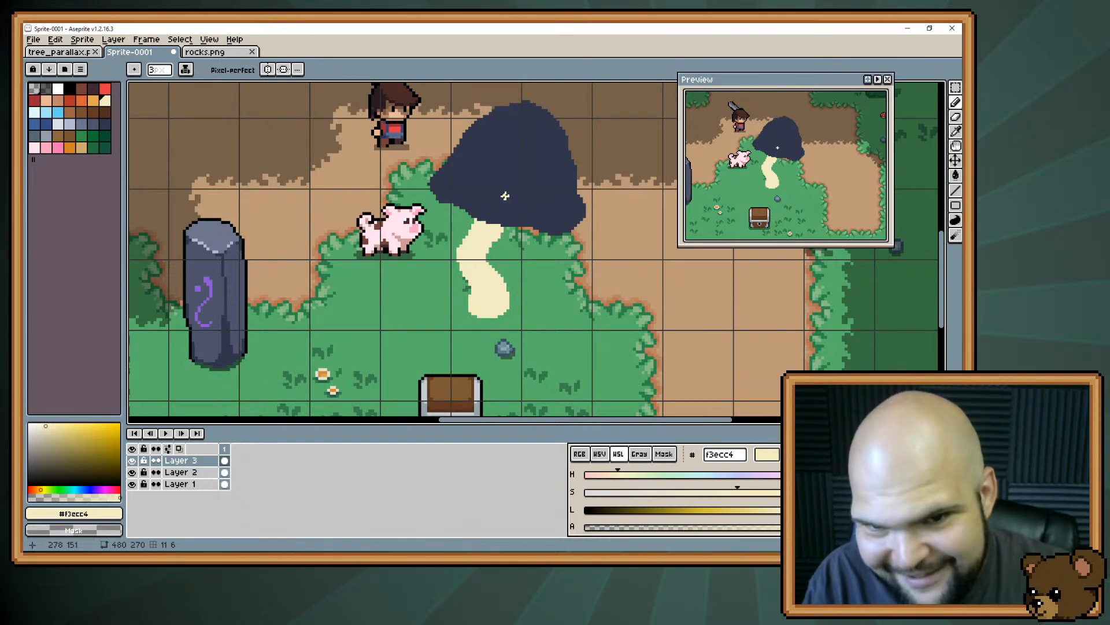
# Fill out the stem's left side with f3ecc4 into one broad curve and trim around the foot
pyautogui.moveTo(455, 317); pyautogui.dragTo(457, 310)
pyautogui.moveTo(467, 268)
pyautogui.mouseDown()
pyautogui.moveTo(466, 293)
pyautogui.moveTo(468, 251)
pyautogui.moveTo(476, 292)
pyautogui.moveTo(499, 266)
pyautogui.moveTo(499, 281)
pyautogui.moveTo(494, 258)
pyautogui.moveTo(457, 253)
pyautogui.moveTo(450, 271)
pyautogui.moveTo(465, 306)
pyautogui.mouseUp()
pyautogui.press('e')
pyautogui.press('b')
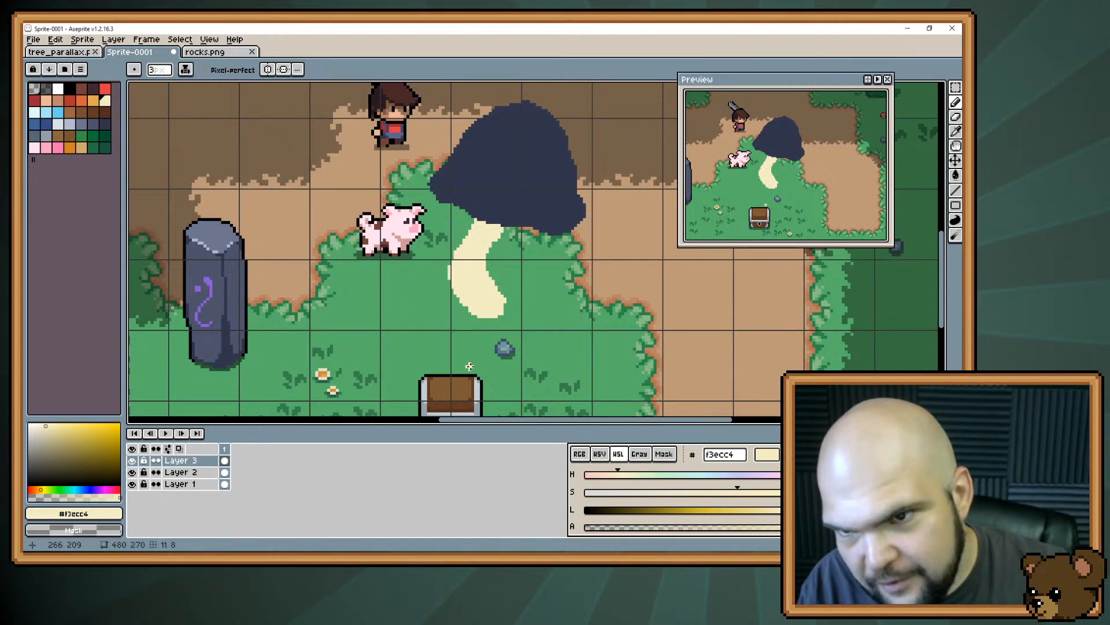
# Erase the stem's left side and repaint its edges and foot in f3ecc4 to form a slimmer, gently curved stem
pyautogui.press('e')
pyautogui.moveTo(469, 226)
pyautogui.mouseDown()
pyautogui.moveTo(449, 278)
pyautogui.moveTo(464, 236)
pyautogui.moveTo(458, 296)
pyautogui.moveTo(467, 260)
pyautogui.moveTo(478, 337)
pyautogui.moveTo(467, 276)
pyautogui.moveTo(493, 331)
pyautogui.mouseUp()
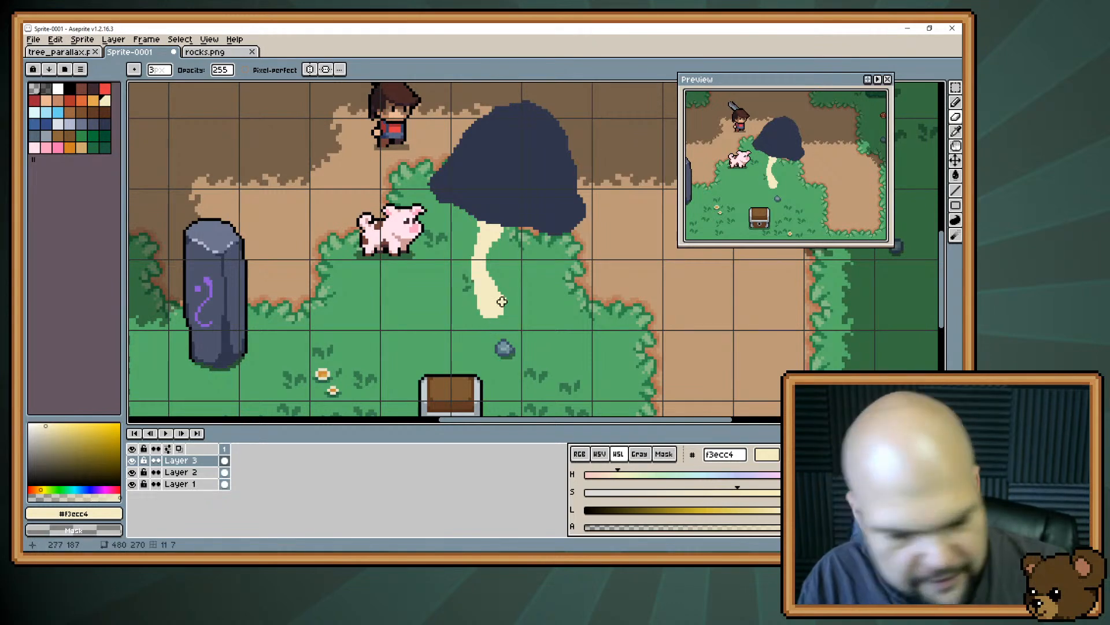
pyautogui.press('b')
pyautogui.moveTo(478, 234); pyautogui.dragTo(503, 293)
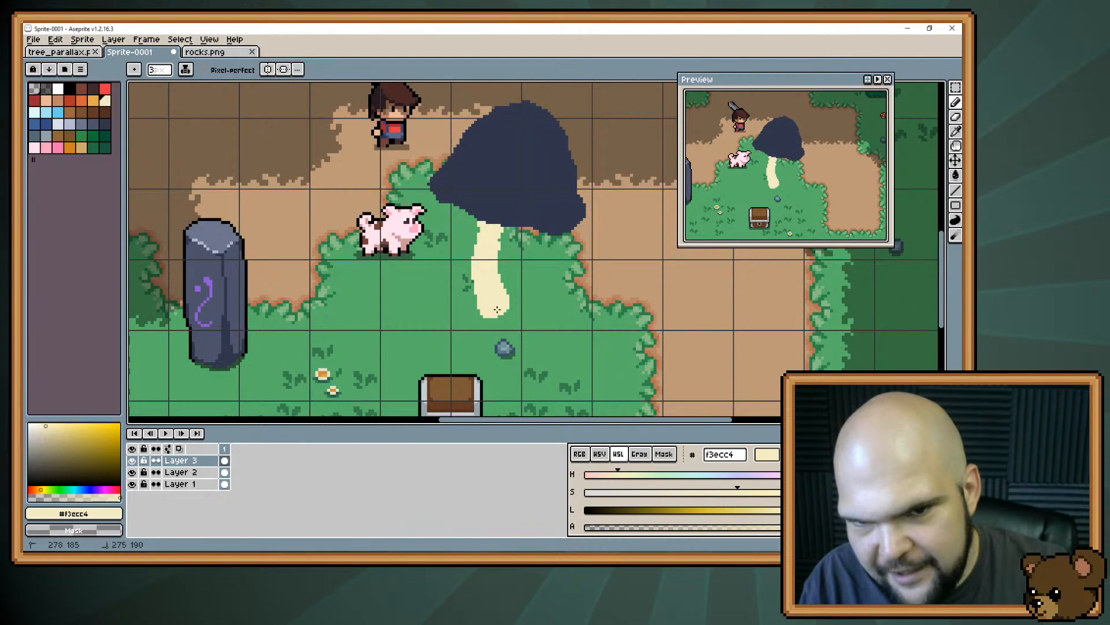
pyautogui.moveTo(478, 257); pyautogui.dragTo(471, 227)
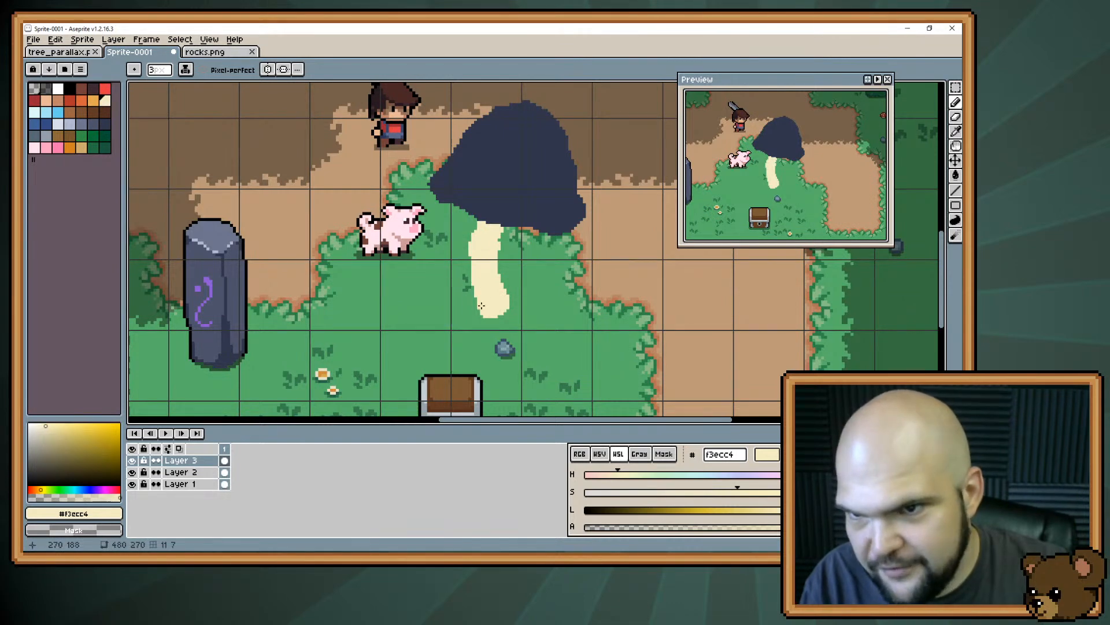
pyautogui.moveTo(498, 288); pyautogui.dragTo(481, 299)
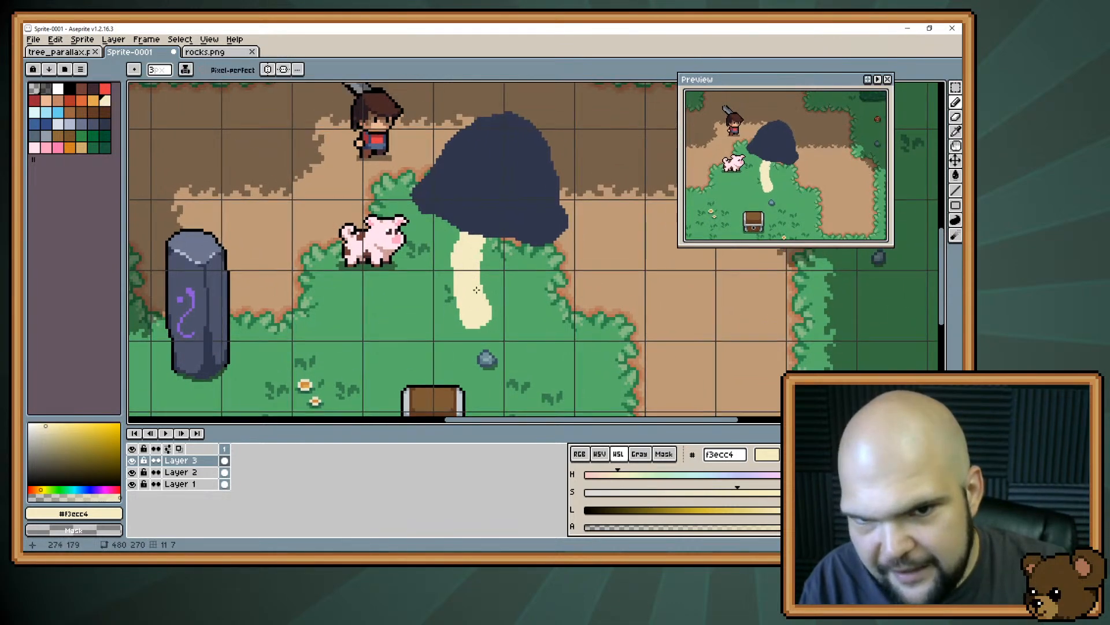
pyautogui.press('e')
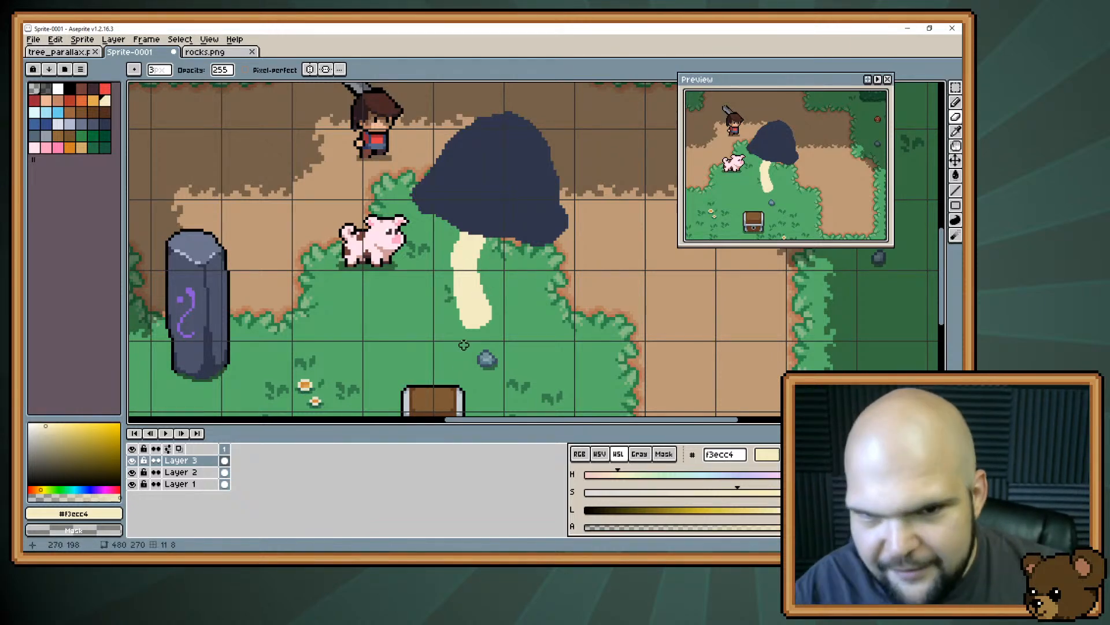
pyautogui.press('shift')
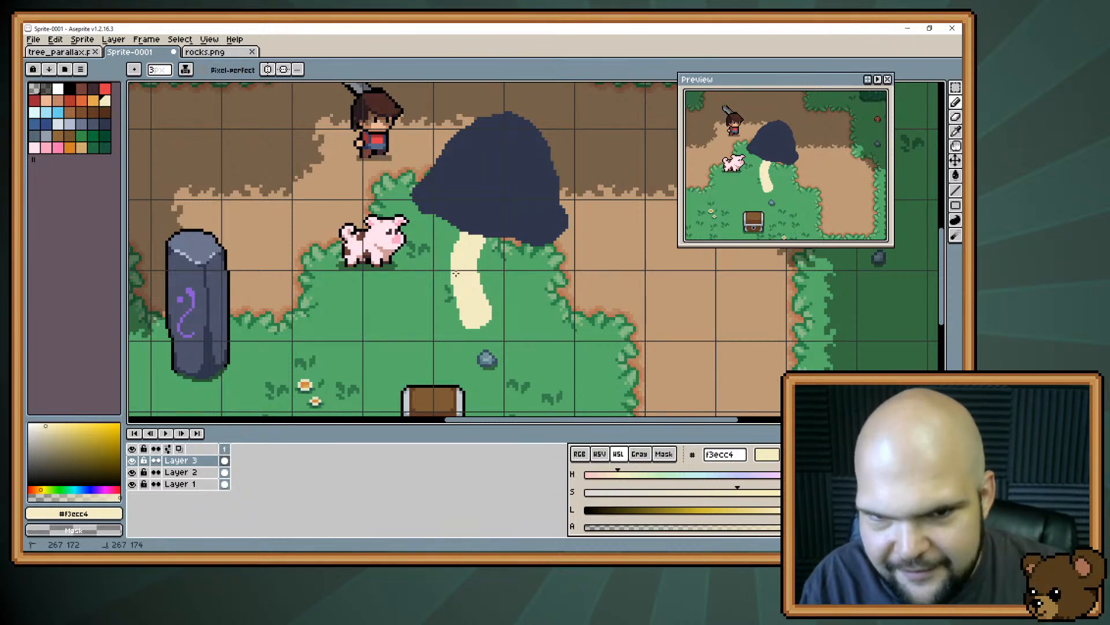
# Fill out the left side of the stem's foot in f3ecc4 and check the mushroom's shape against the whole forest scene
pyautogui.press('b')
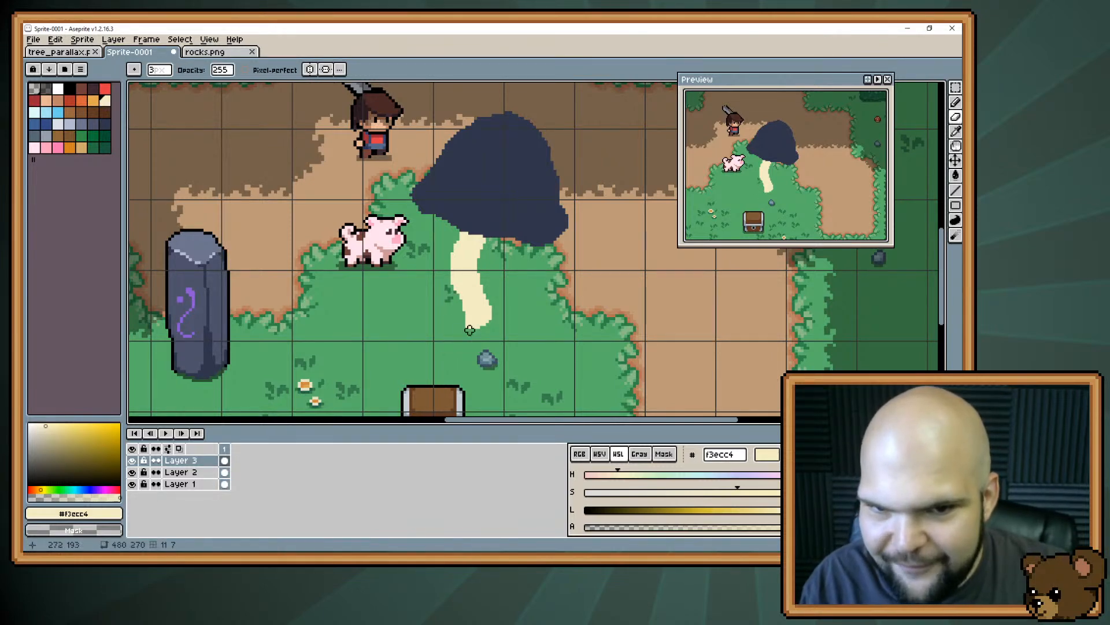
pyautogui.press('shift')
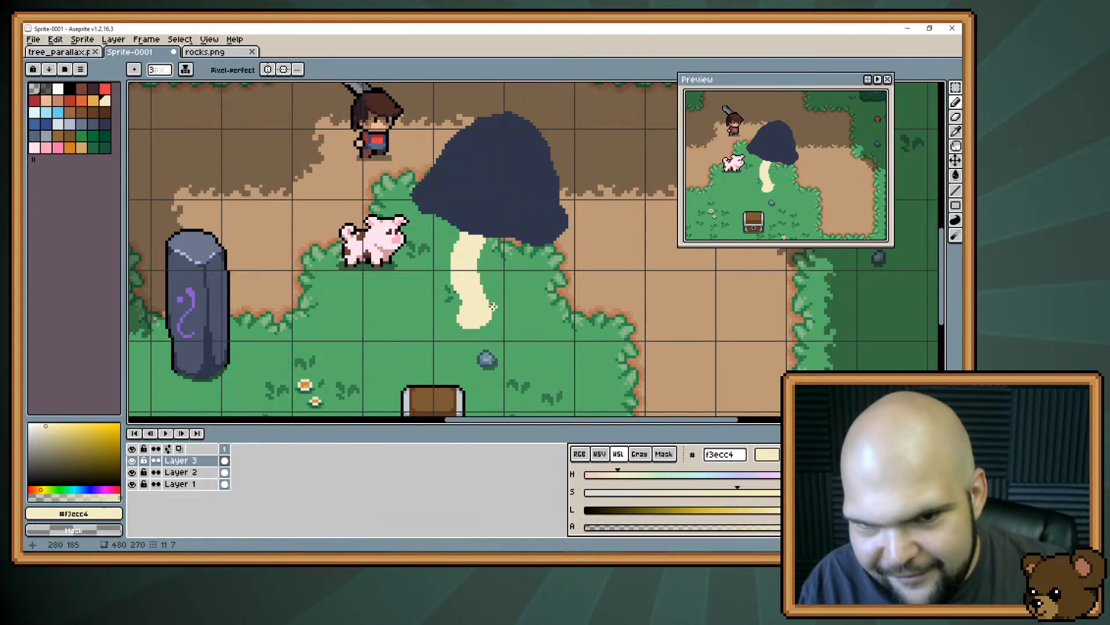
pyautogui.scroll(2, 474, 333)
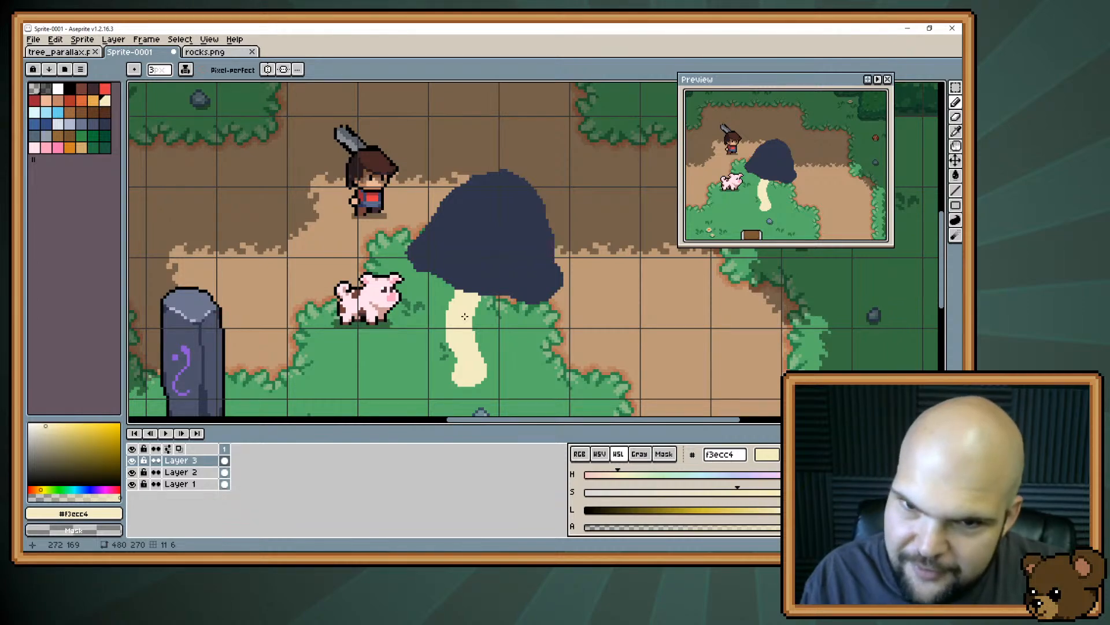
pyautogui.moveTo(487, 272); pyautogui.dragTo(517, 259)
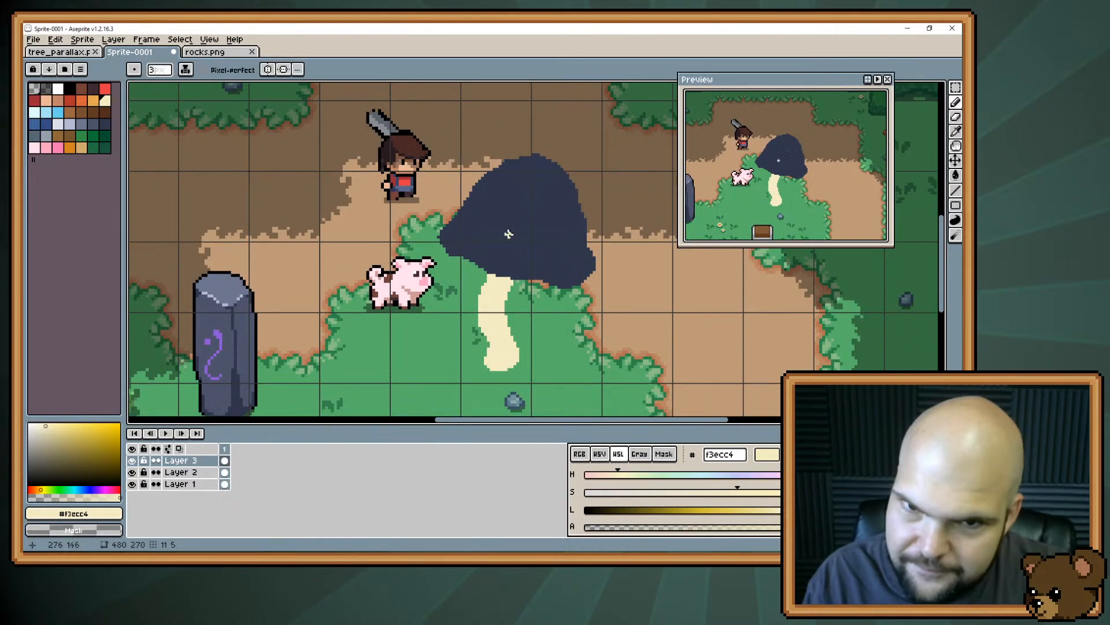
pyautogui.scroll(-3, 509, 233)
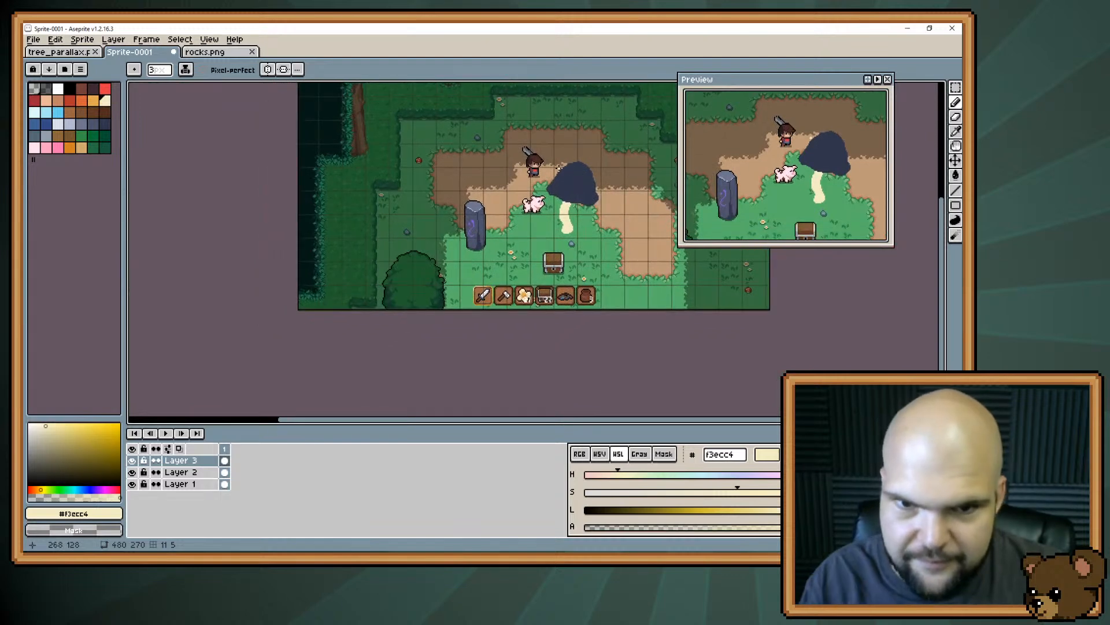
pyautogui.moveTo(524, 263); pyautogui.dragTo(463, 364)
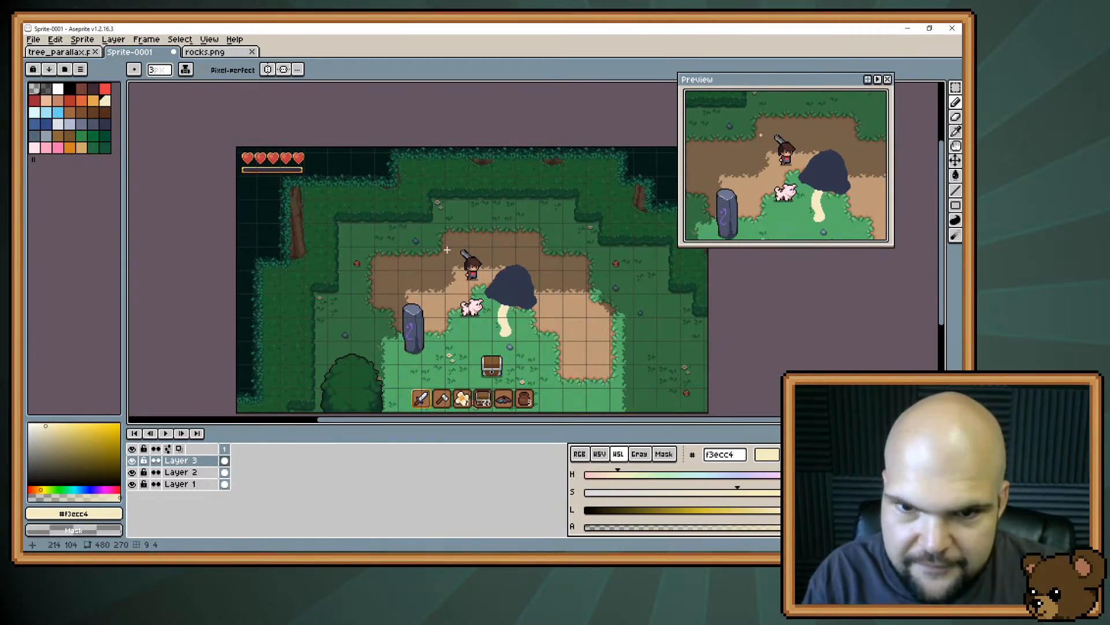
pyautogui.scroll(3, 537, 292)
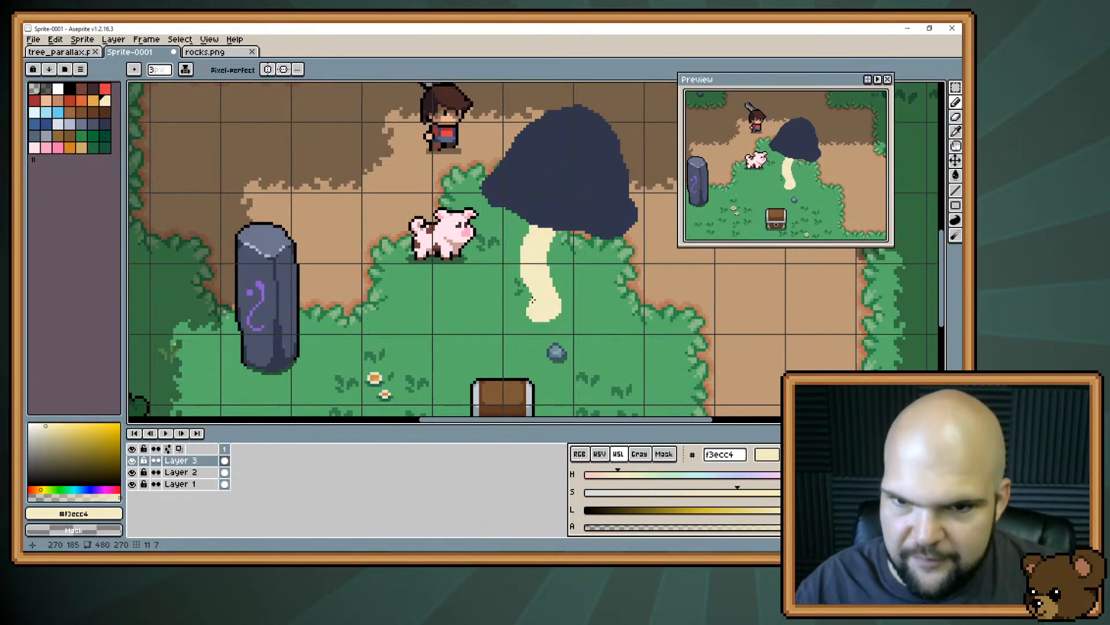
pyautogui.scroll(1, 532, 299)
pyautogui.moveTo(532, 300); pyautogui.dragTo(489, 305)
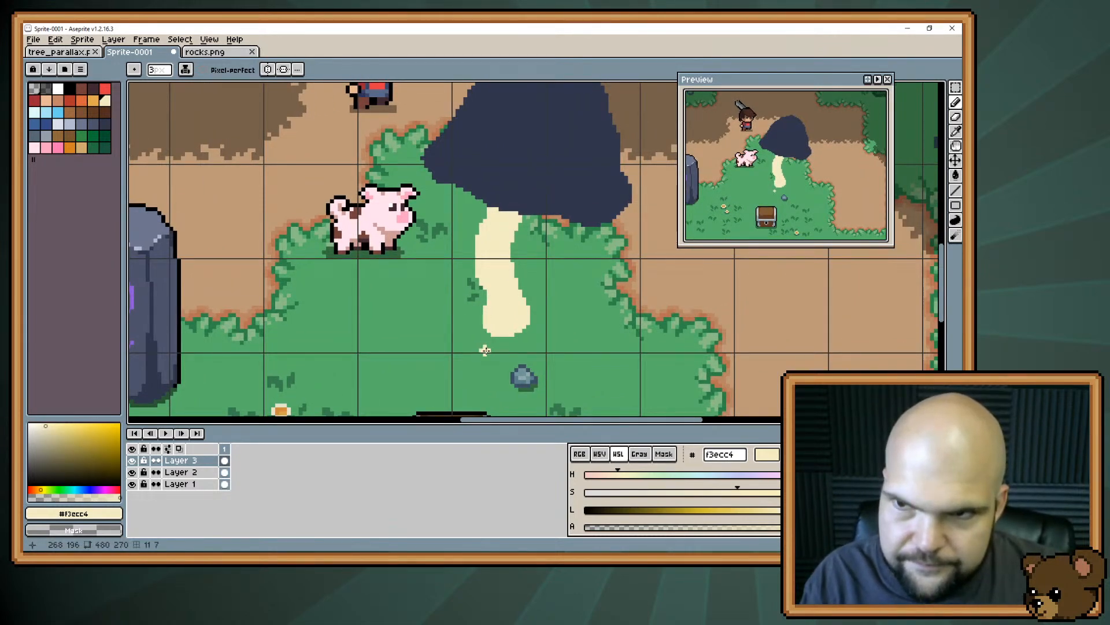
# Sample the cap's dark blue 30364b and cut back the flared right side of the cap with the eraser
pyautogui.press('e')
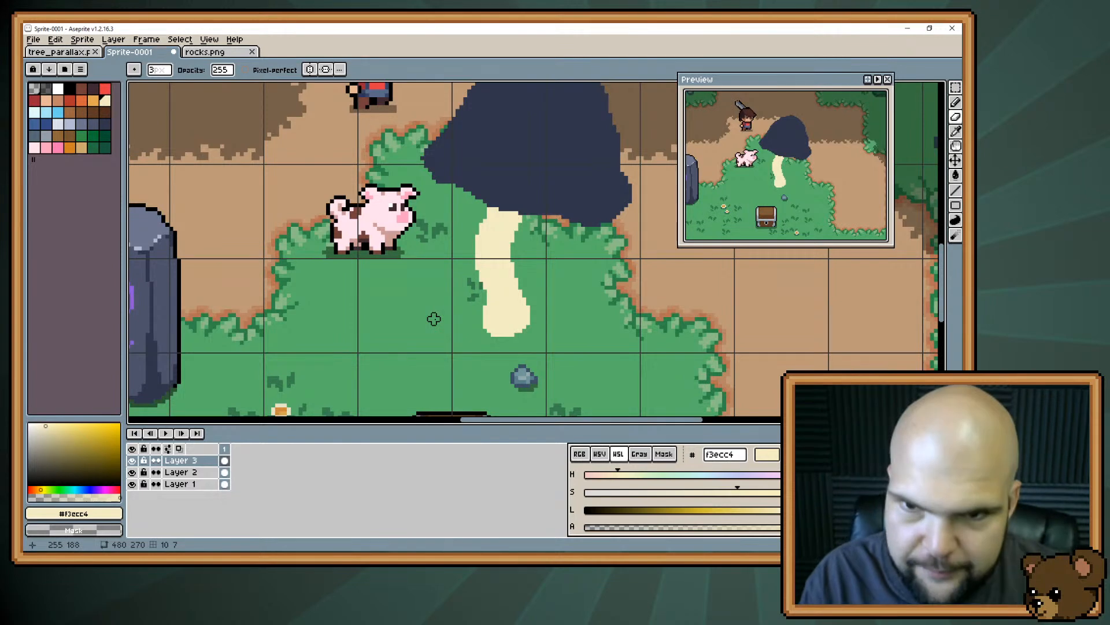
pyautogui.moveTo(559, 249); pyautogui.dragTo(513, 283)
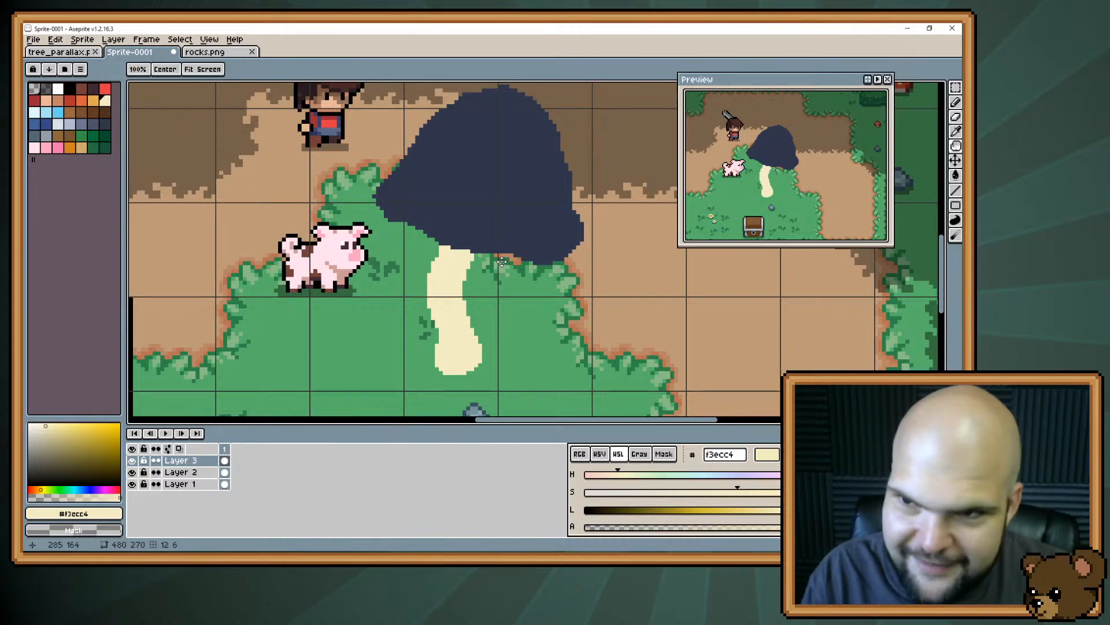
pyautogui.moveTo(504, 264); pyautogui.dragTo(475, 291)
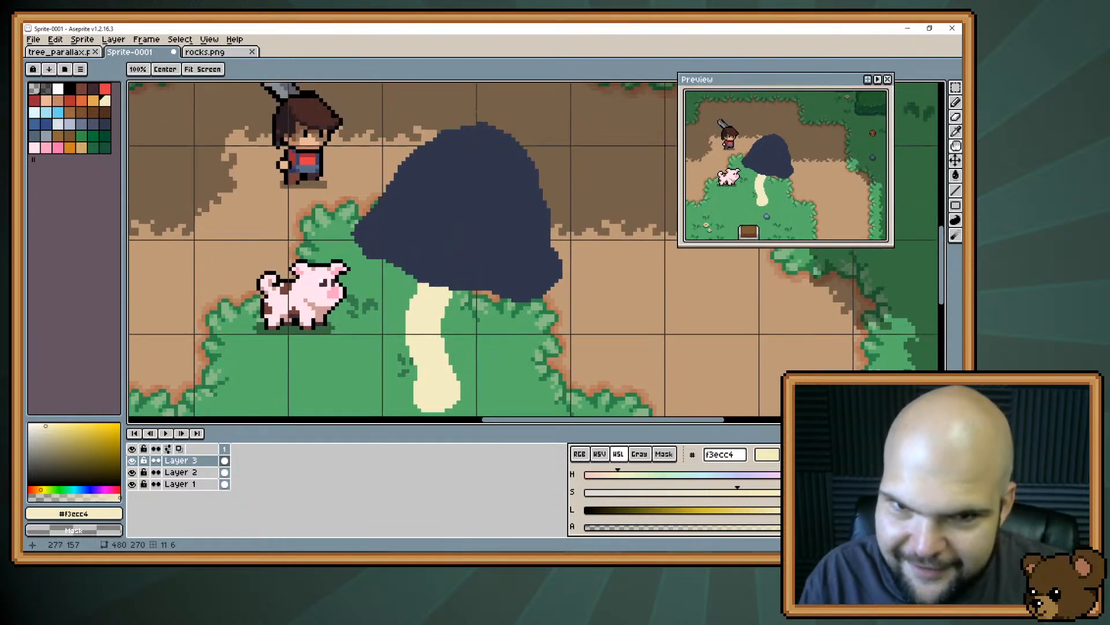
pyautogui.keyDown('alt'); pyautogui.click(481, 233); pyautogui.keyUp('alt')
pyautogui.hotkey('ctrl', 'z')
pyautogui.press('b')
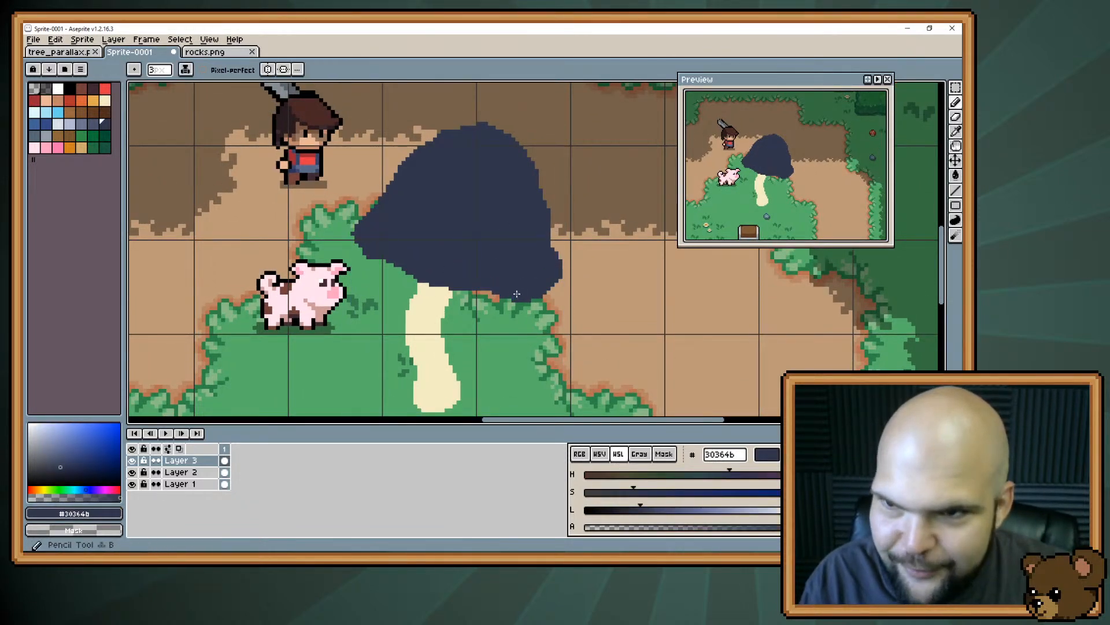
pyautogui.moveTo(427, 374); pyautogui.dragTo(464, 305)
pyautogui.moveTo(472, 240); pyautogui.dragTo(473, 315)
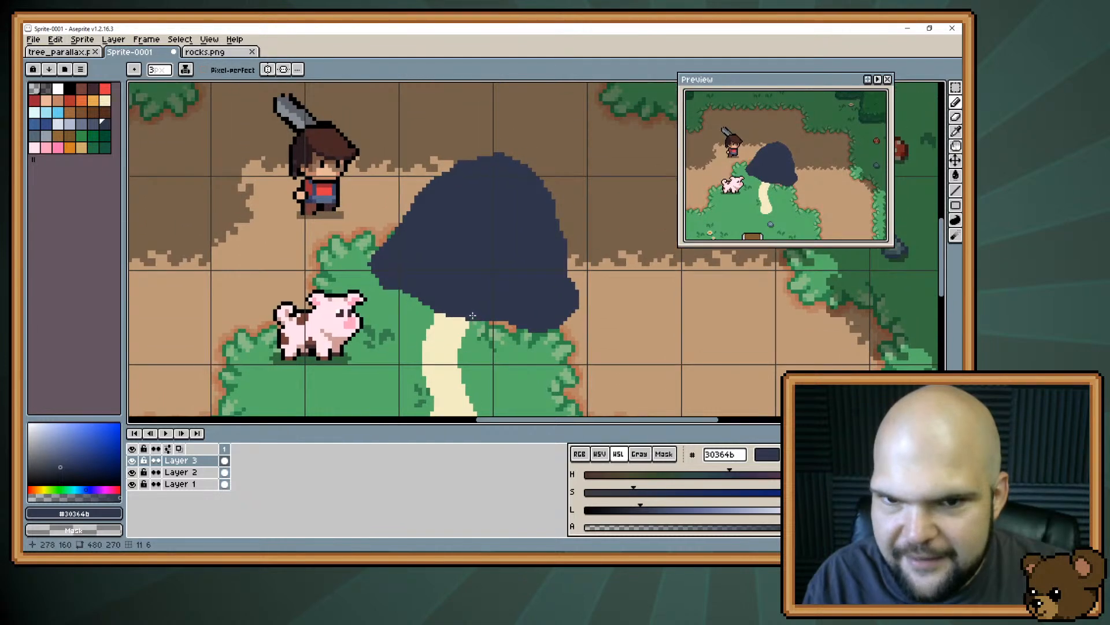
pyautogui.press('e')
pyautogui.moveTo(553, 209)
pyautogui.mouseDown()
pyautogui.moveTo(565, 279)
pyautogui.moveTo(553, 311)
pyautogui.moveTo(518, 331)
pyautogui.moveTo(569, 302)
pyautogui.moveTo(537, 339)
pyautogui.mouseUp()
pyautogui.hotkey('ctrl', 'z')
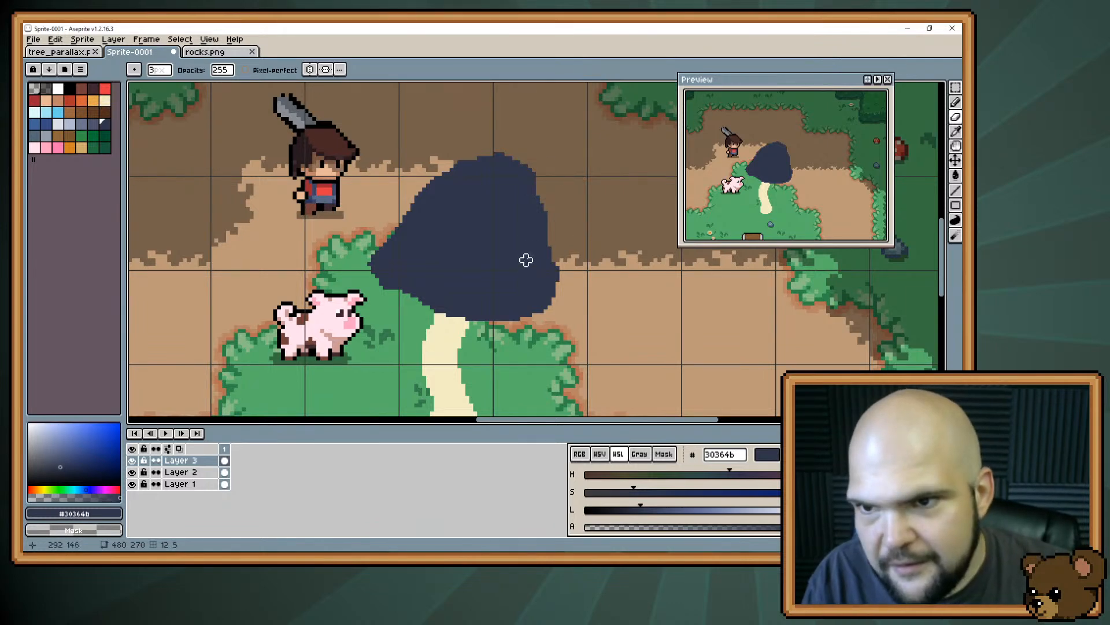
# Trim the cap's lower-right corner, left tip and top into a lower, rounder shape, and extend its underside in 30364b
pyautogui.moveTo(554, 283); pyautogui.dragTo(543, 315)
pyautogui.moveTo(377, 234)
pyautogui.mouseDown()
pyautogui.moveTo(389, 287)
pyautogui.moveTo(378, 233)
pyautogui.moveTo(385, 314)
pyautogui.mouseUp()
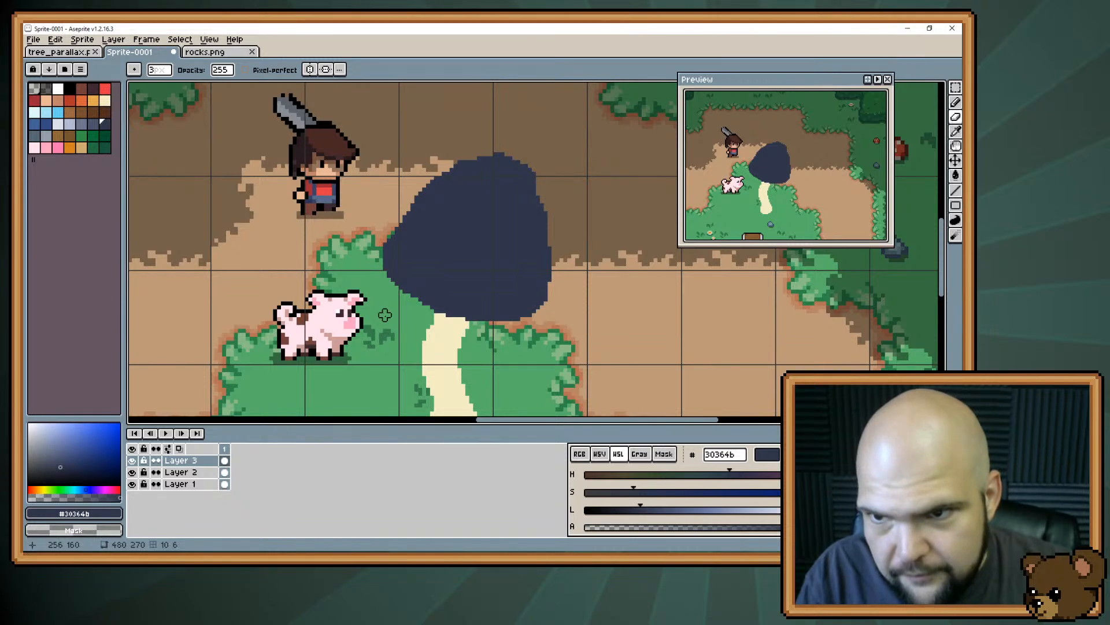
pyautogui.moveTo(443, 209)
pyautogui.mouseDown()
pyautogui.moveTo(502, 178)
pyautogui.moveTo(408, 201)
pyautogui.moveTo(533, 177)
pyautogui.moveTo(557, 205)
pyautogui.moveTo(432, 193)
pyautogui.moveTo(518, 162)
pyautogui.moveTo(486, 162)
pyautogui.mouseUp()
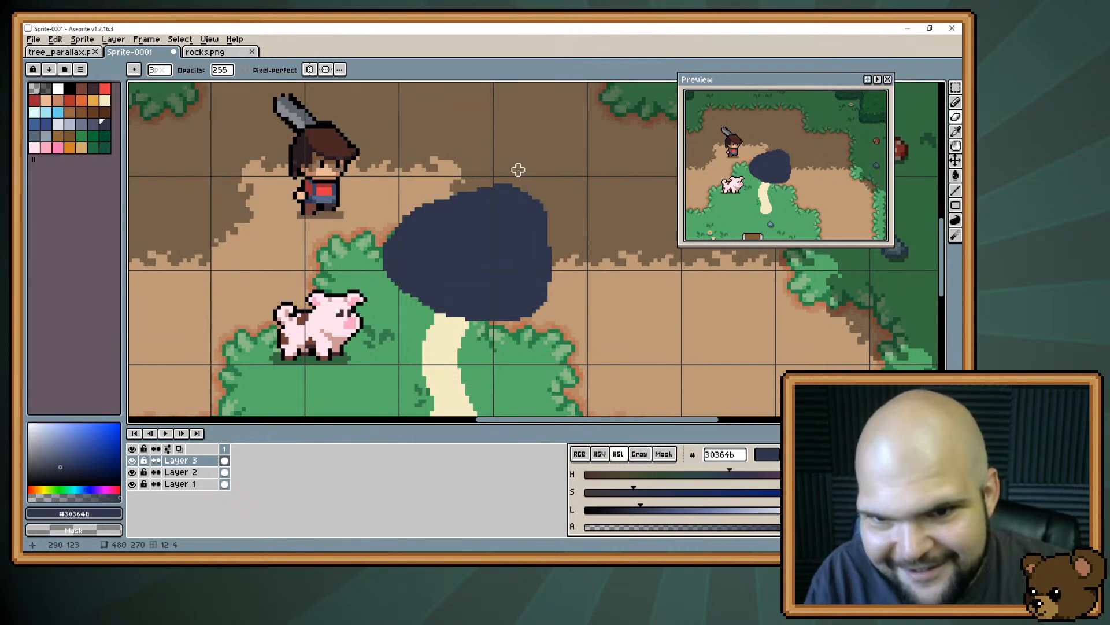
pyautogui.press('b')
pyautogui.moveTo(506, 307)
pyautogui.mouseDown()
pyautogui.moveTo(436, 287)
pyautogui.moveTo(511, 318)
pyautogui.moveTo(459, 296)
pyautogui.moveTo(521, 310)
pyautogui.moveTo(494, 317)
pyautogui.moveTo(540, 285)
pyautogui.moveTo(471, 332)
pyautogui.mouseUp()
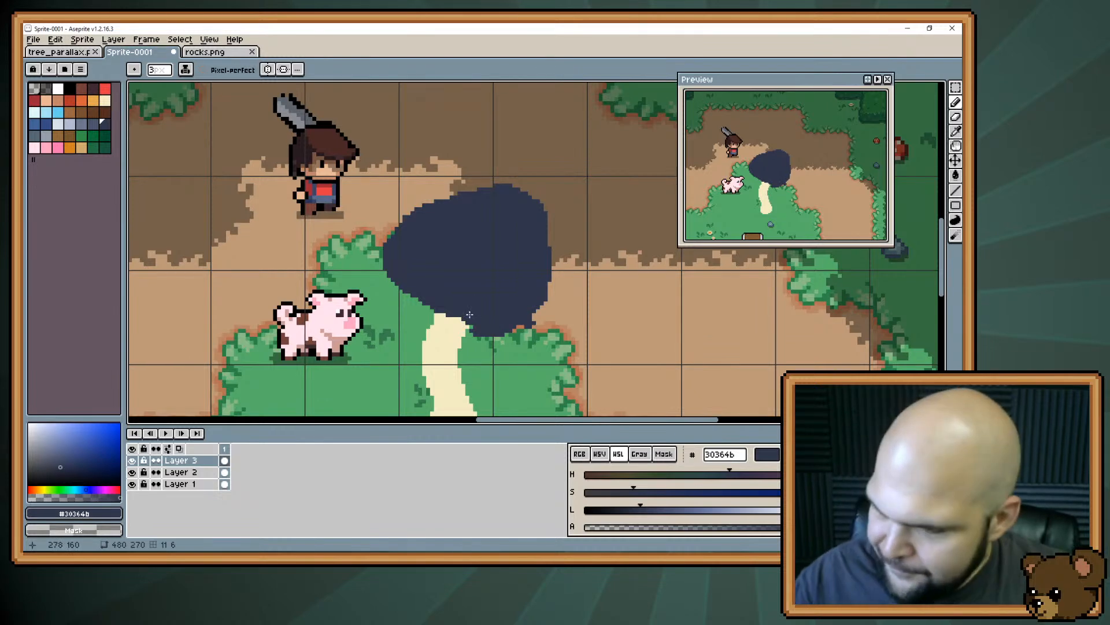
# Switch to the browser, examine the giant mushroom pins on Pinterest for cap and stem shapes, and return to Aseprite
pyautogui.hotkey('alt', 'Tab')
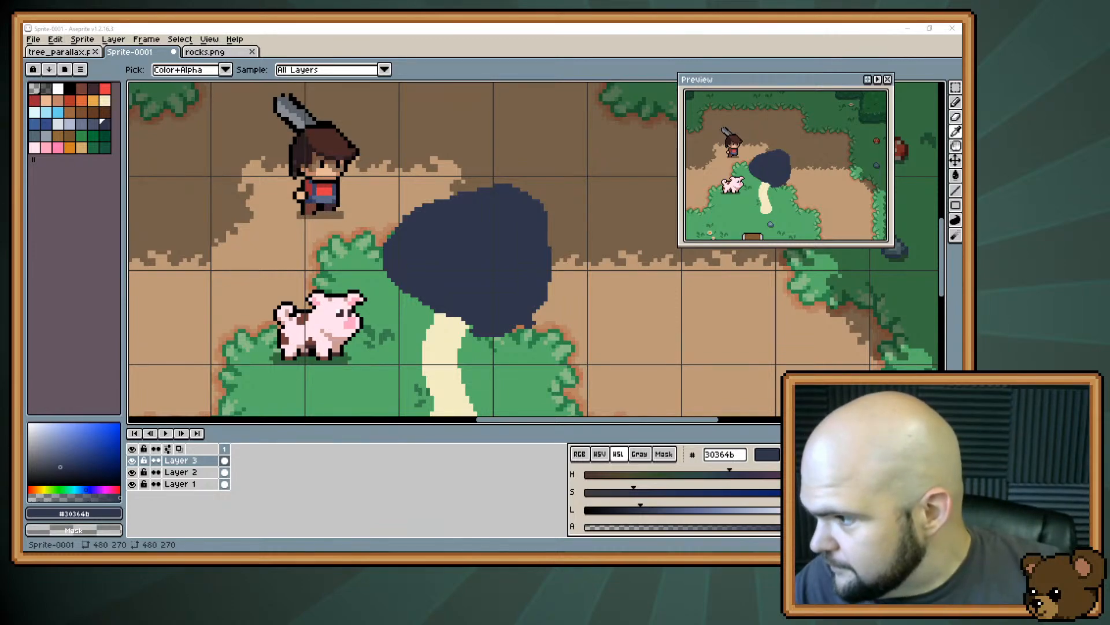
pyautogui.hotkey('alt', 'Tab')
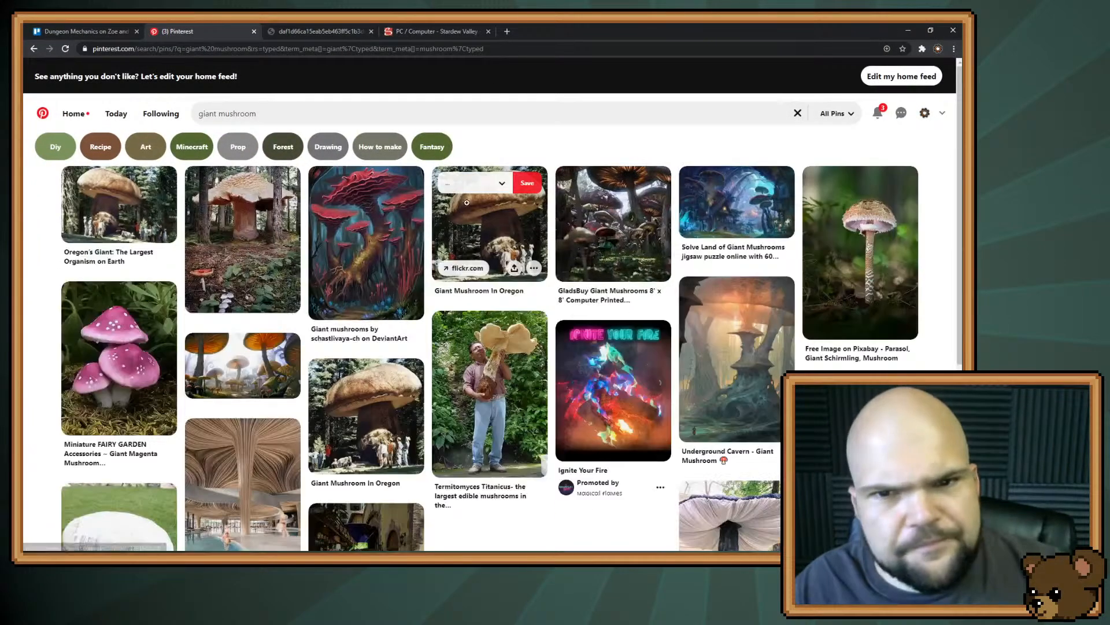
pyautogui.scroll(-3, 831, 204)
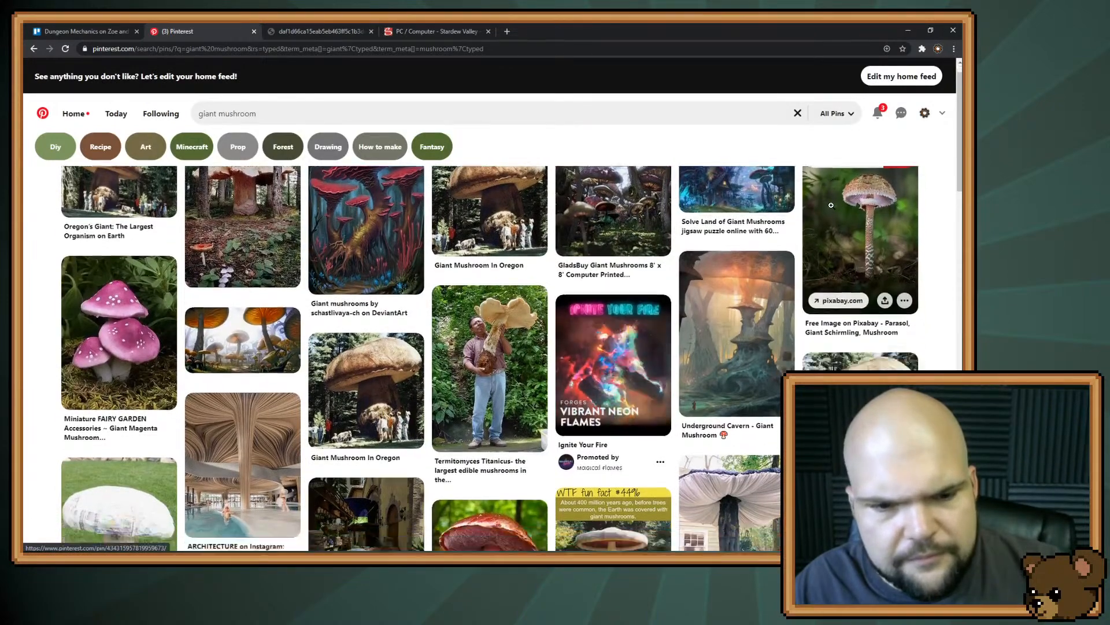
pyautogui.scroll(-3, 831, 205)
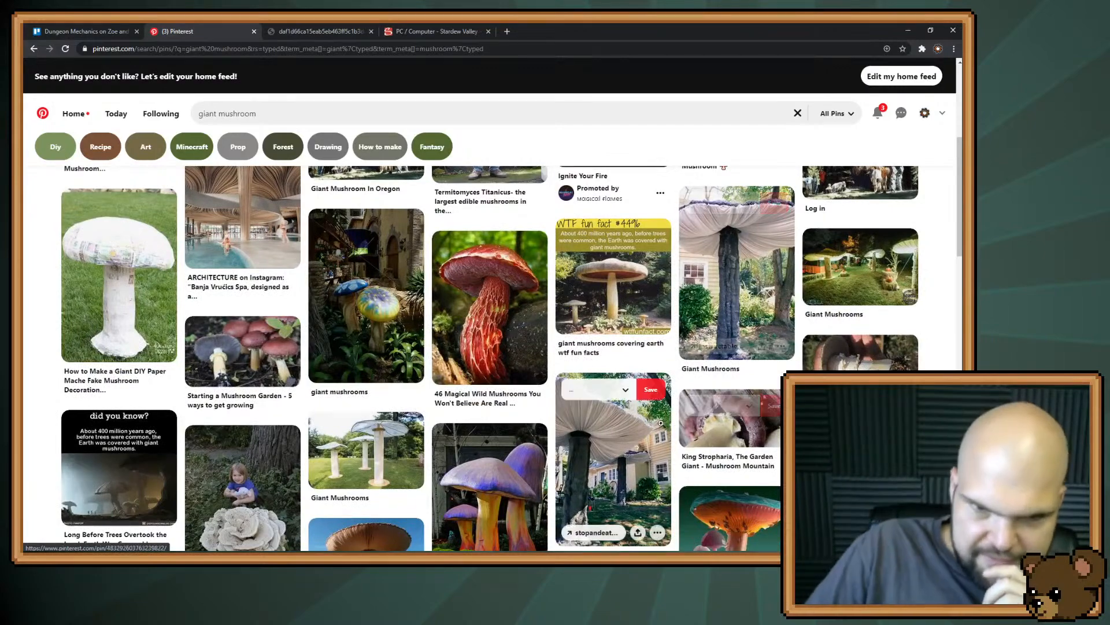
pyautogui.scroll(-7, 708, 370)
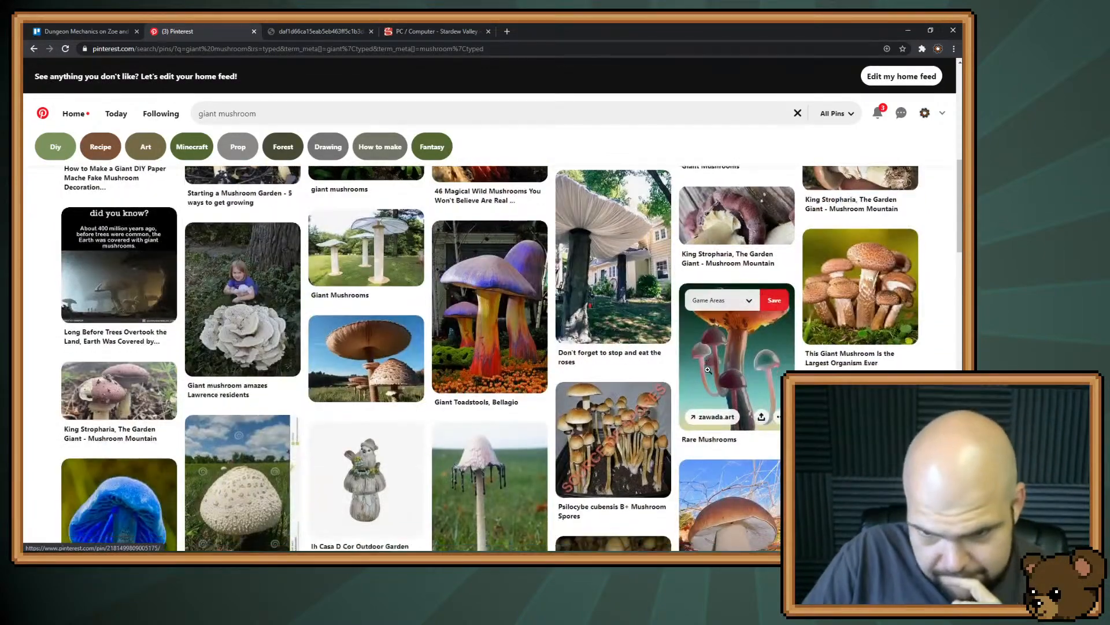
pyautogui.scroll(-3, 708, 369)
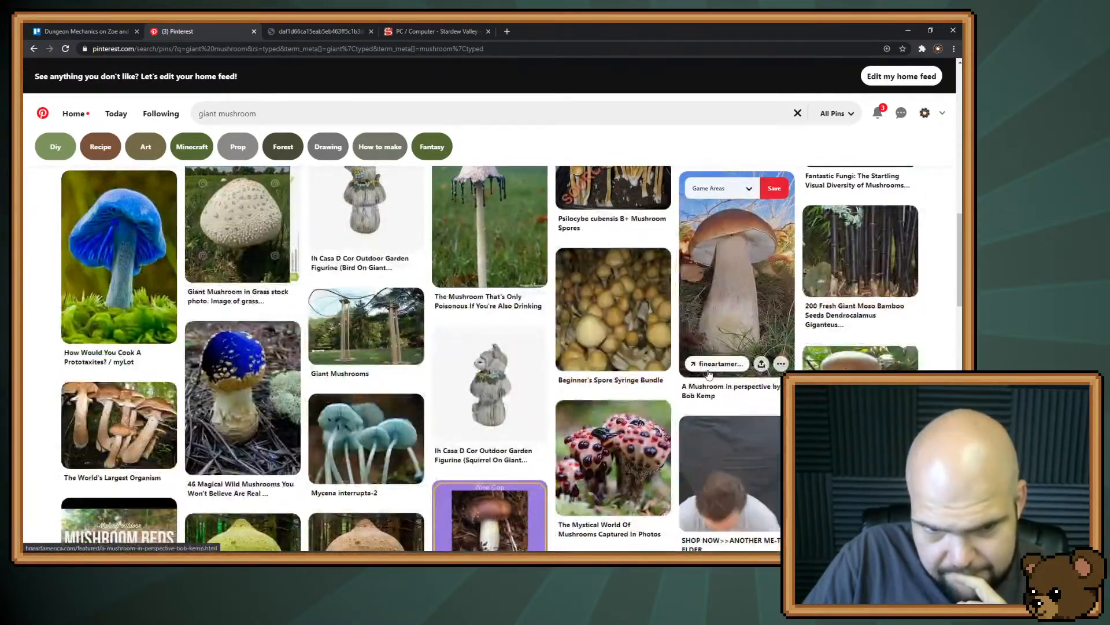
pyautogui.scroll(-4, 709, 371)
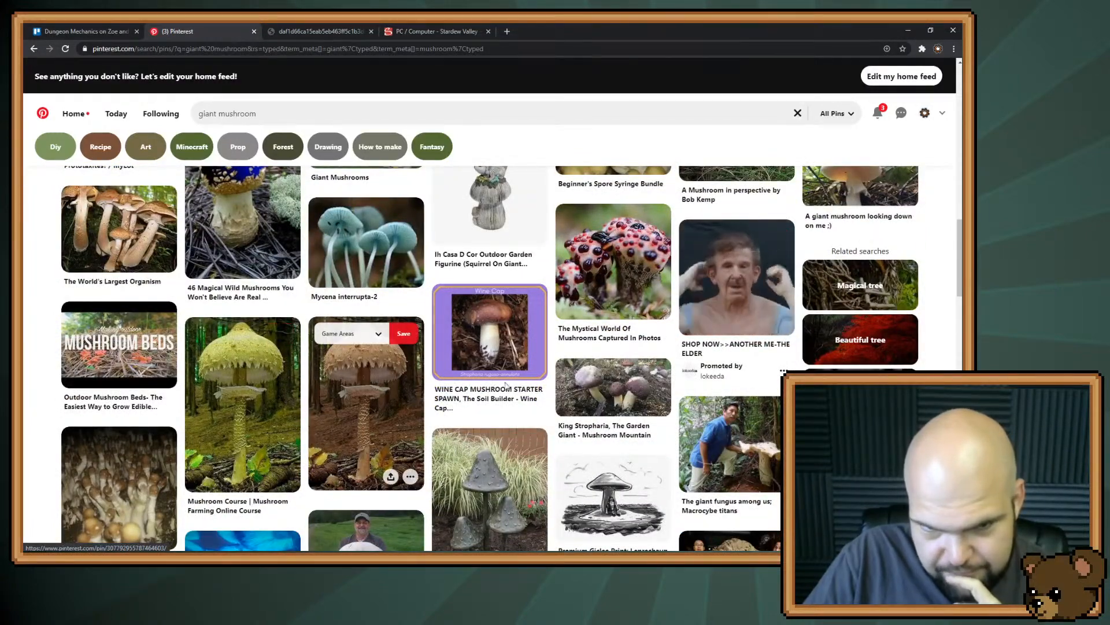
pyautogui.scroll(-3, 568, 362)
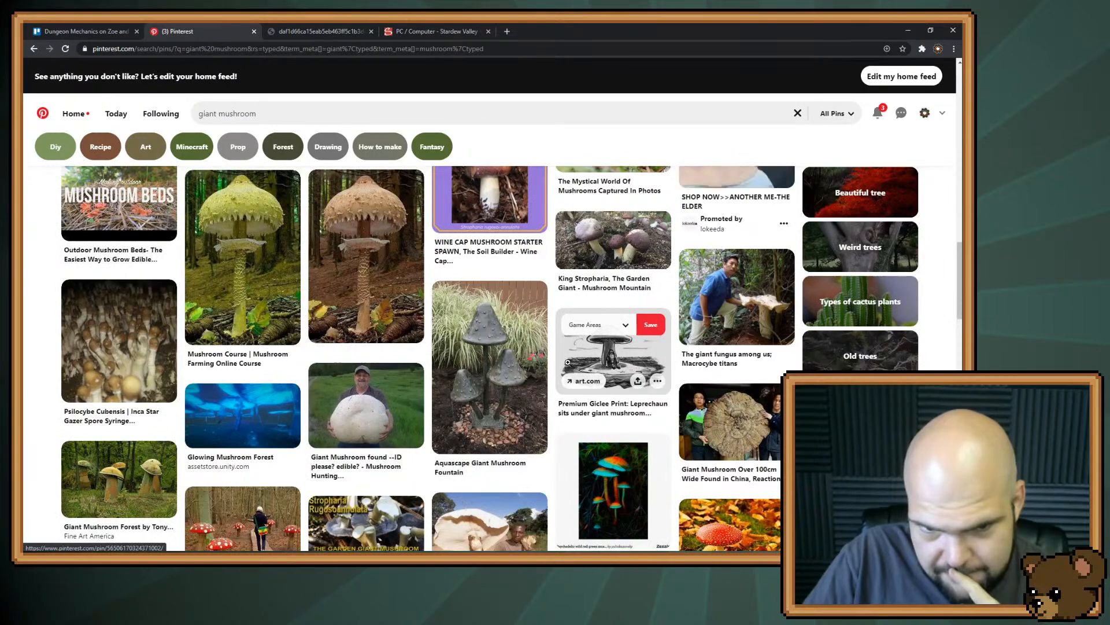
pyautogui.scroll(-3, 568, 362)
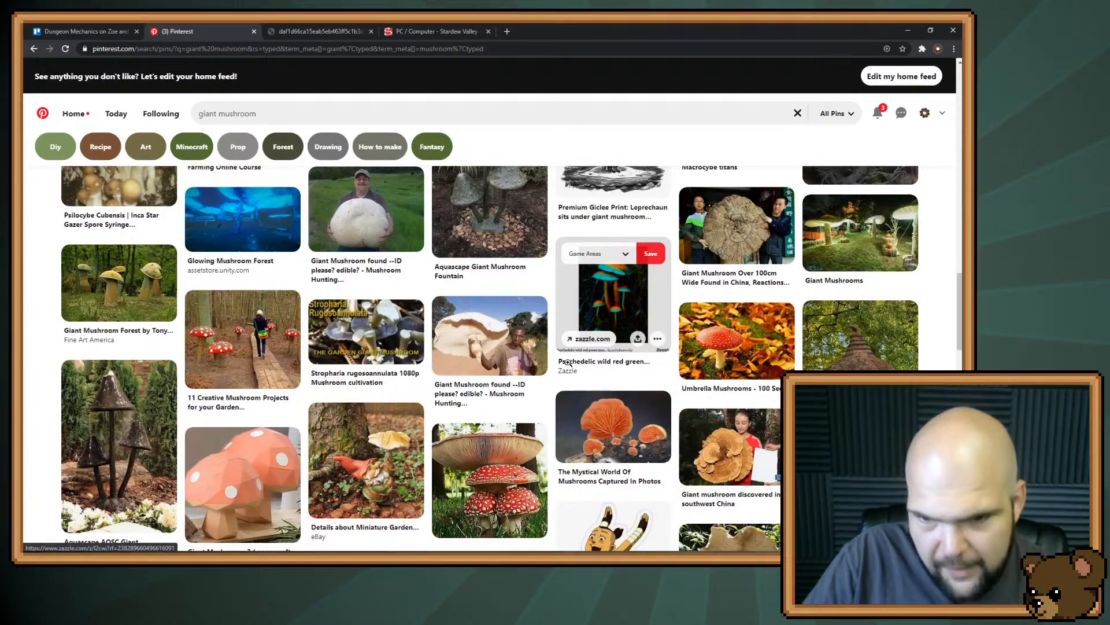
pyautogui.scroll(-3, 568, 362)
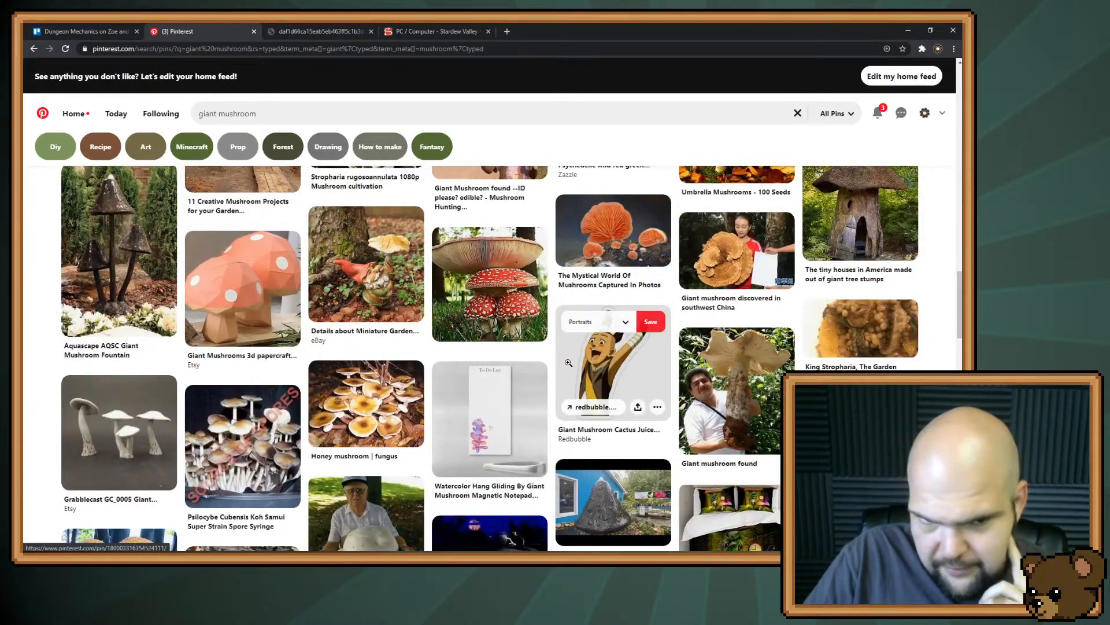
pyautogui.scroll(-3, 568, 362)
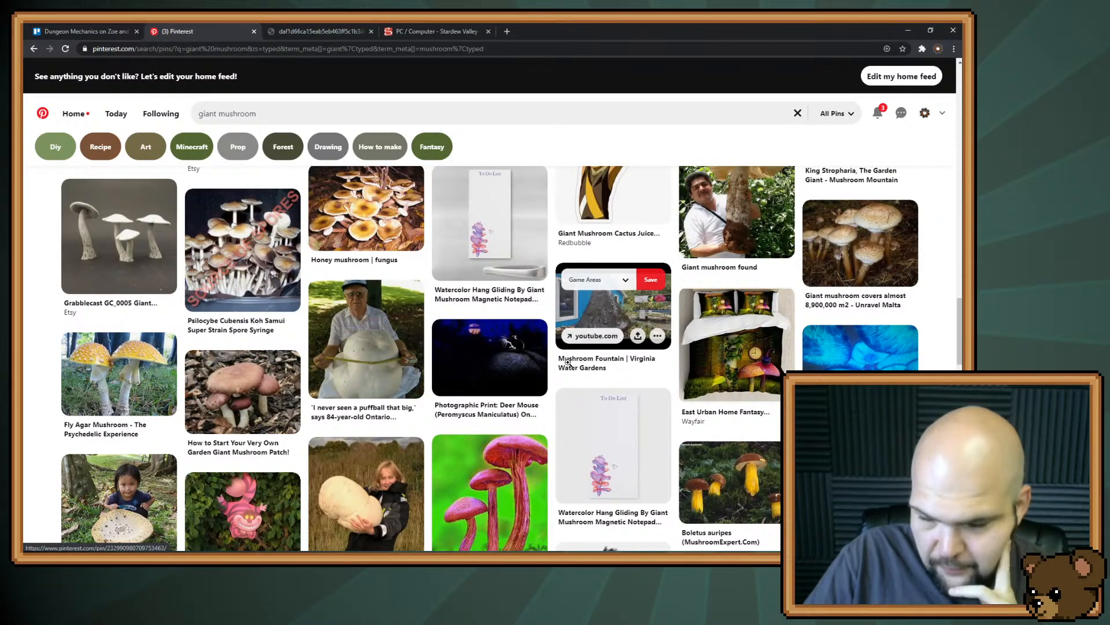
pyautogui.scroll(-3, 568, 362)
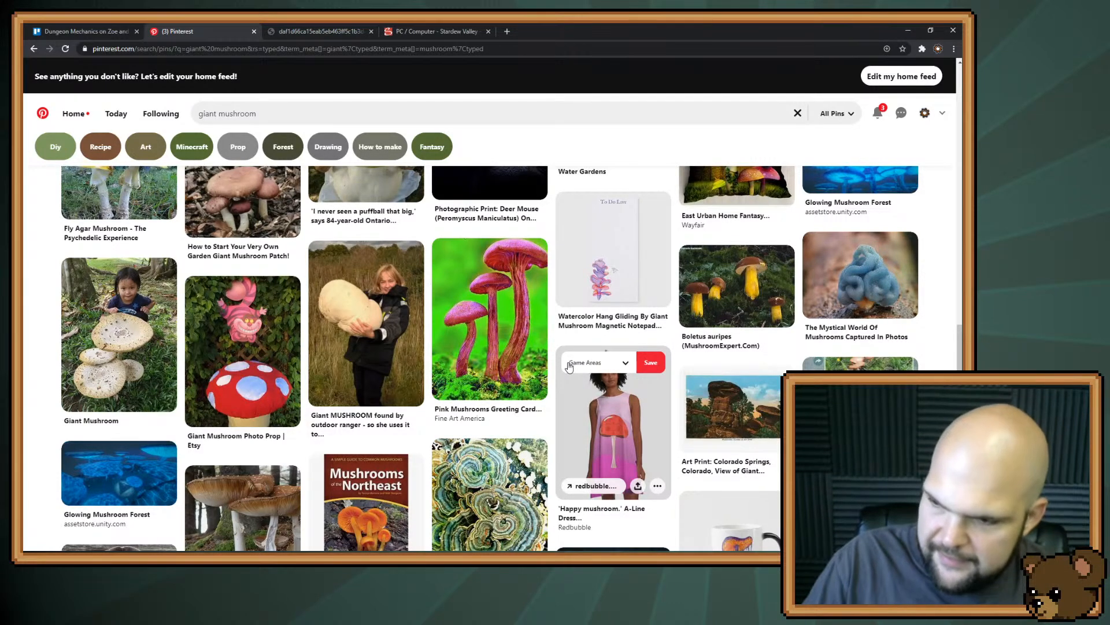
pyautogui.scroll(-3, 522, 293)
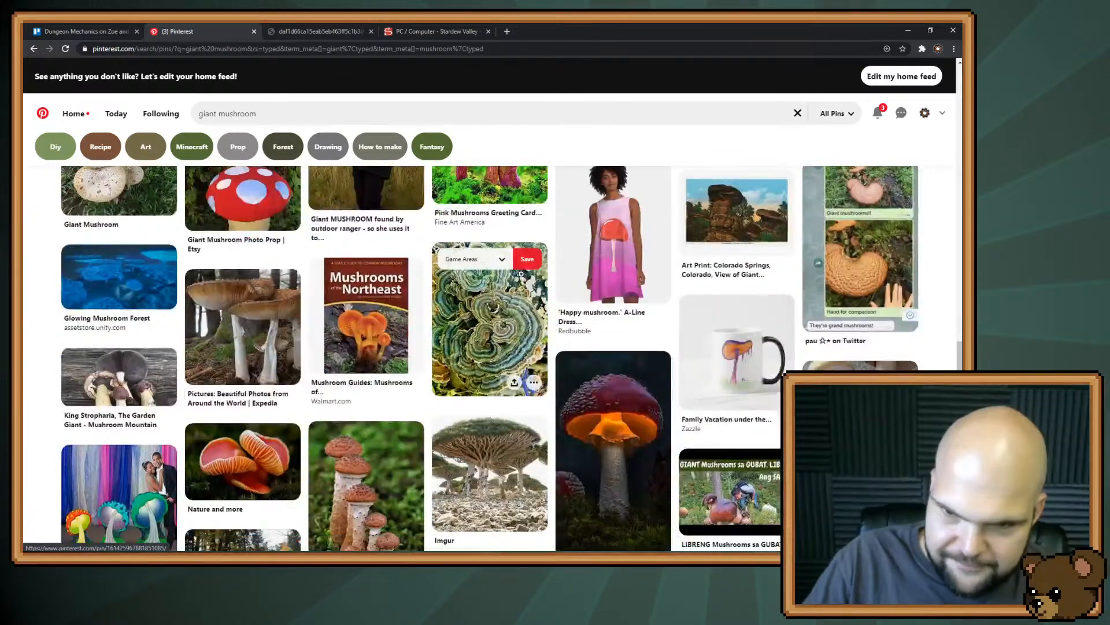
pyautogui.scroll(-2, 521, 274)
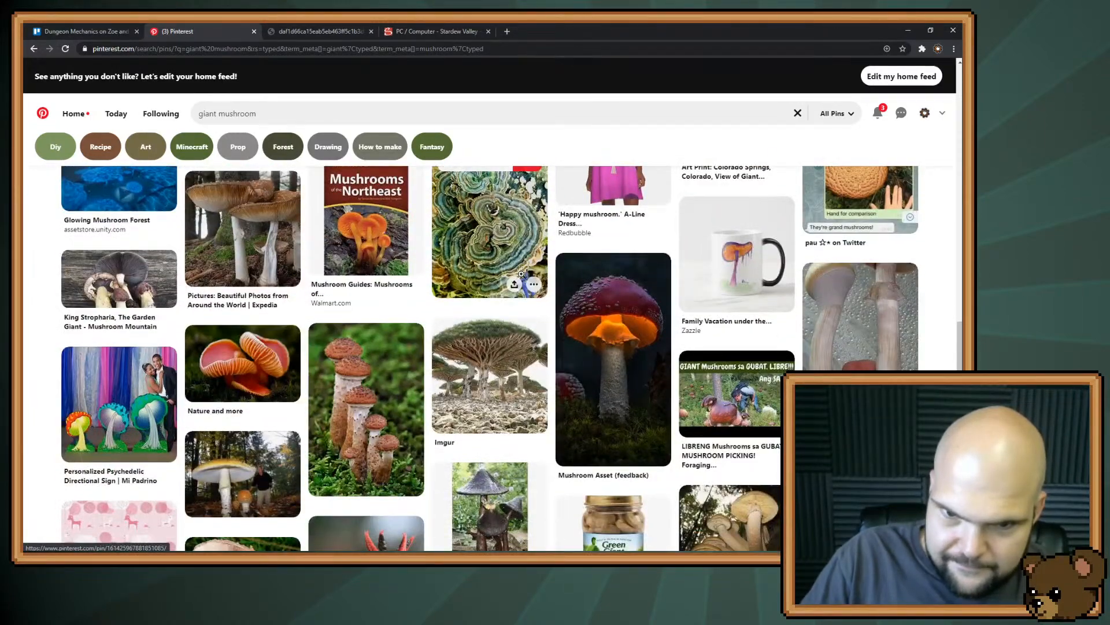
pyautogui.scroll(-3, 521, 274)
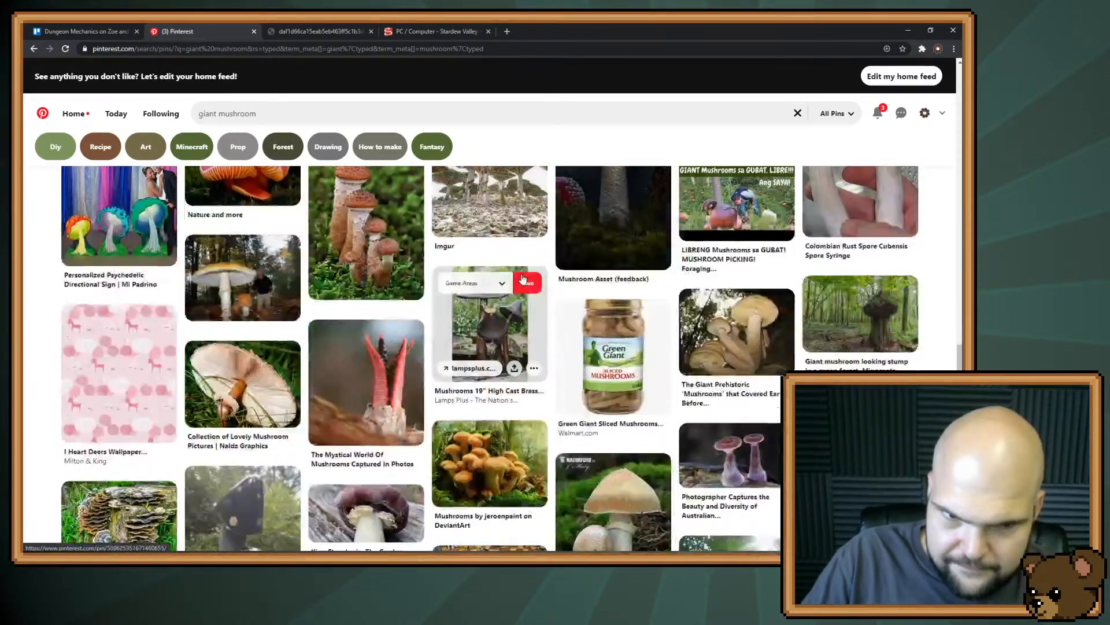
pyautogui.scroll(-2, 522, 273)
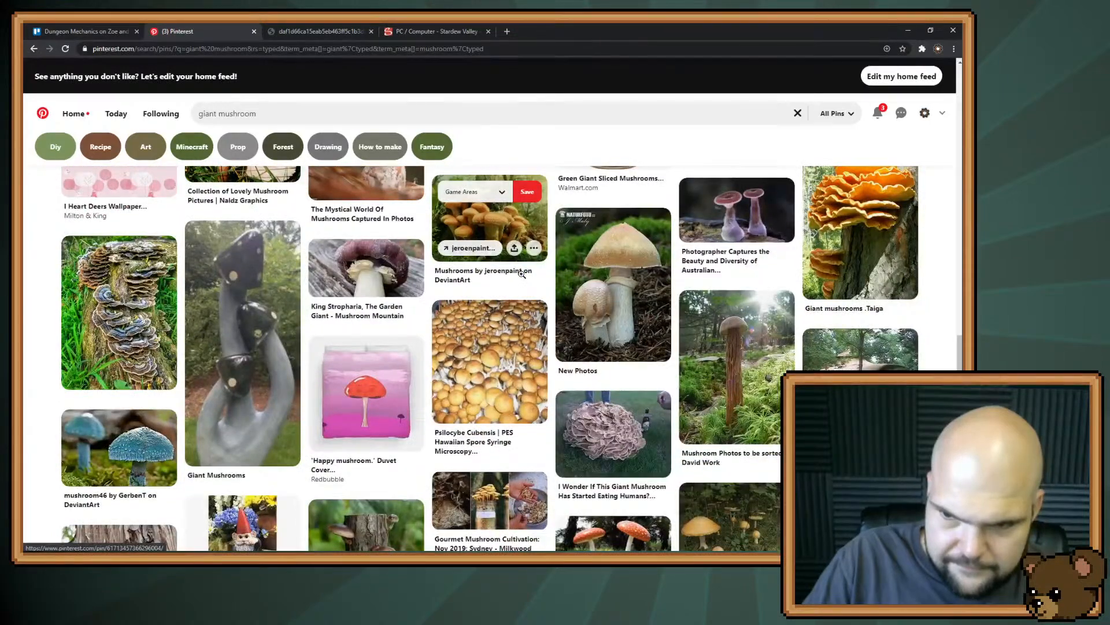
pyautogui.scroll(-3, 522, 274)
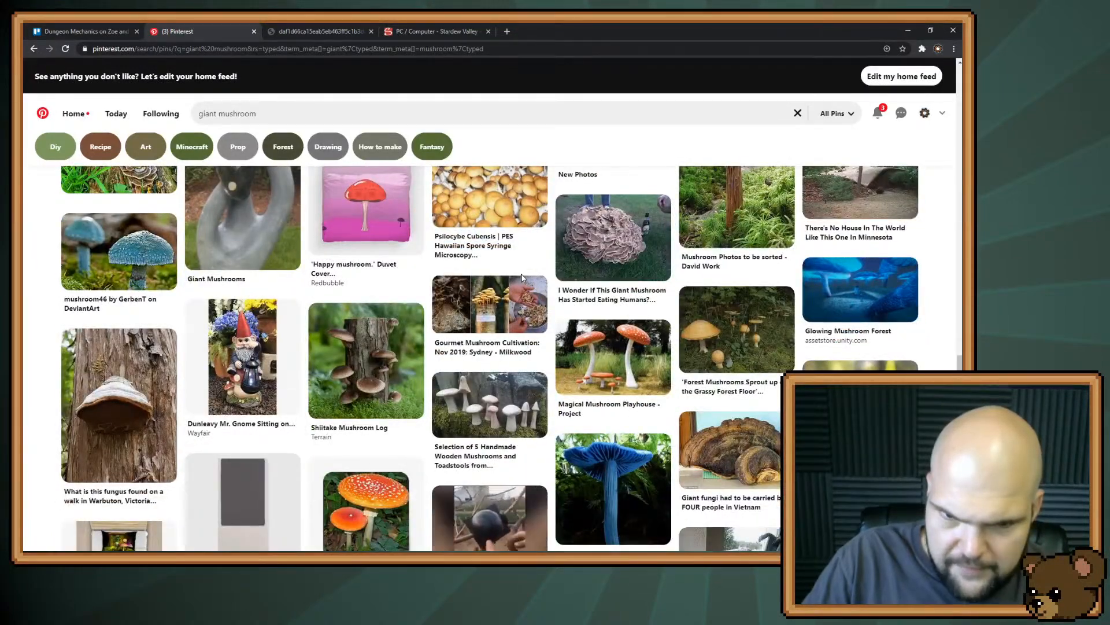
pyautogui.scroll(-5, 522, 278)
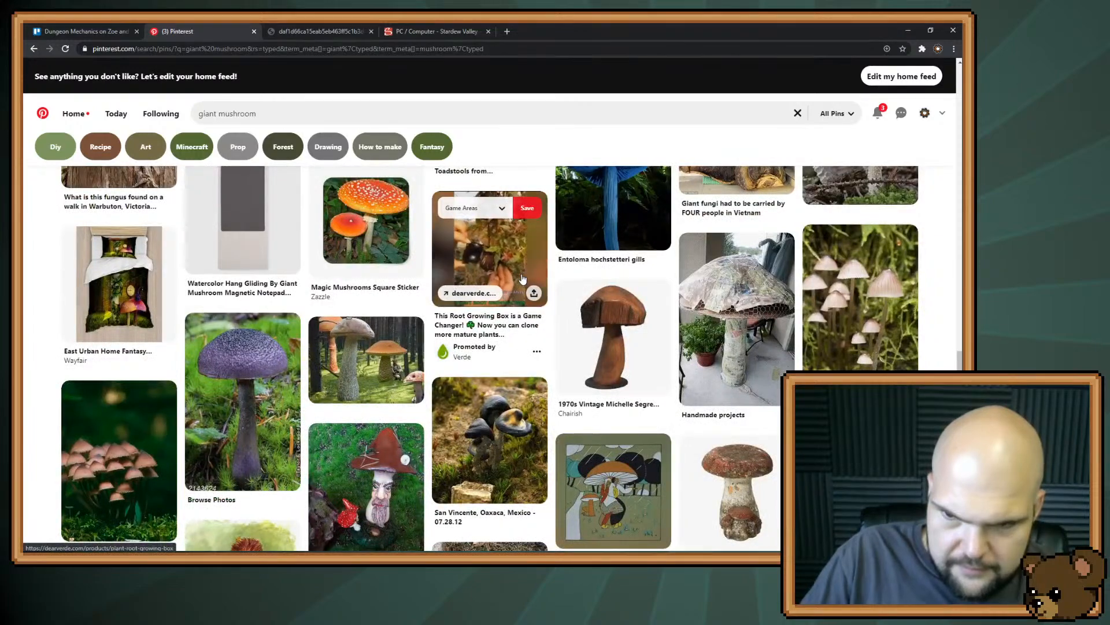
pyautogui.scroll(-6, 521, 277)
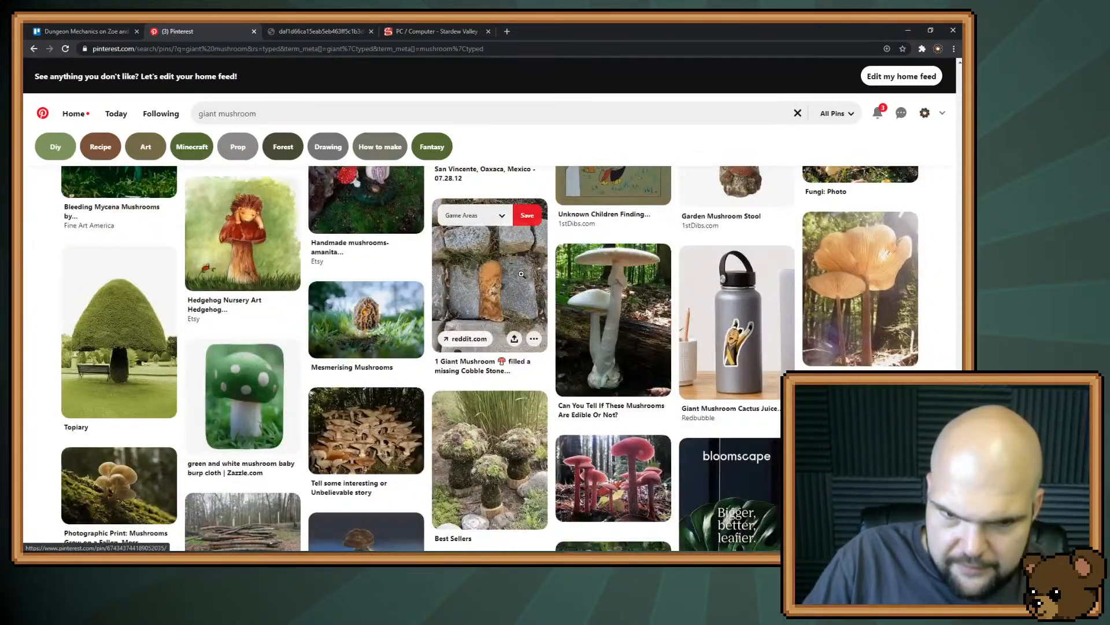
pyautogui.scroll(-3, 521, 274)
pyautogui.scroll(-6, 521, 274)
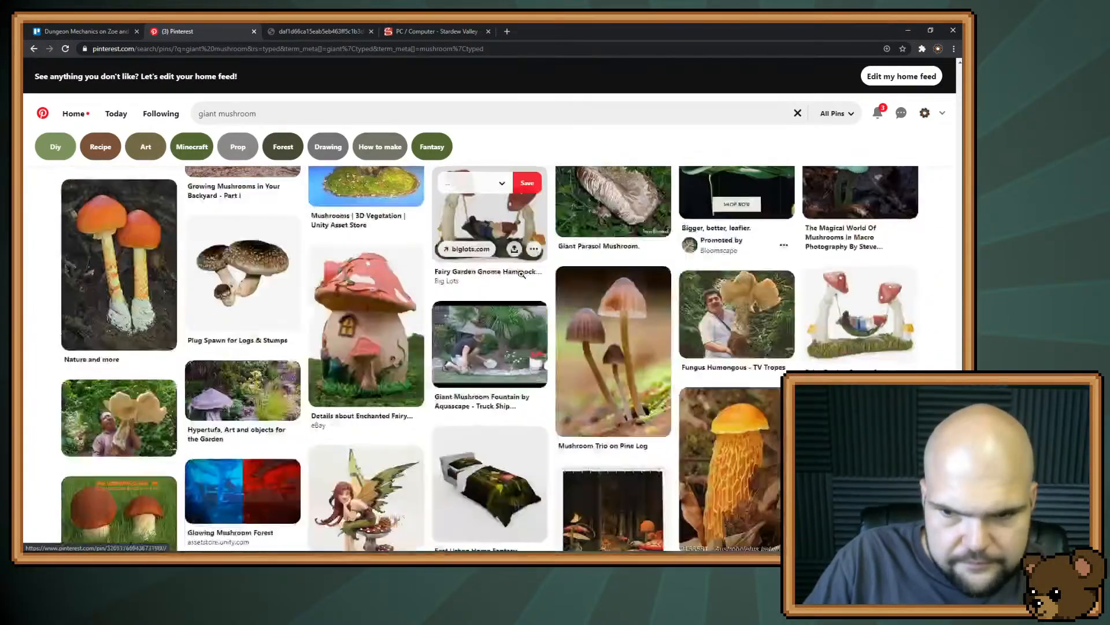
pyautogui.scroll(-7, 521, 276)
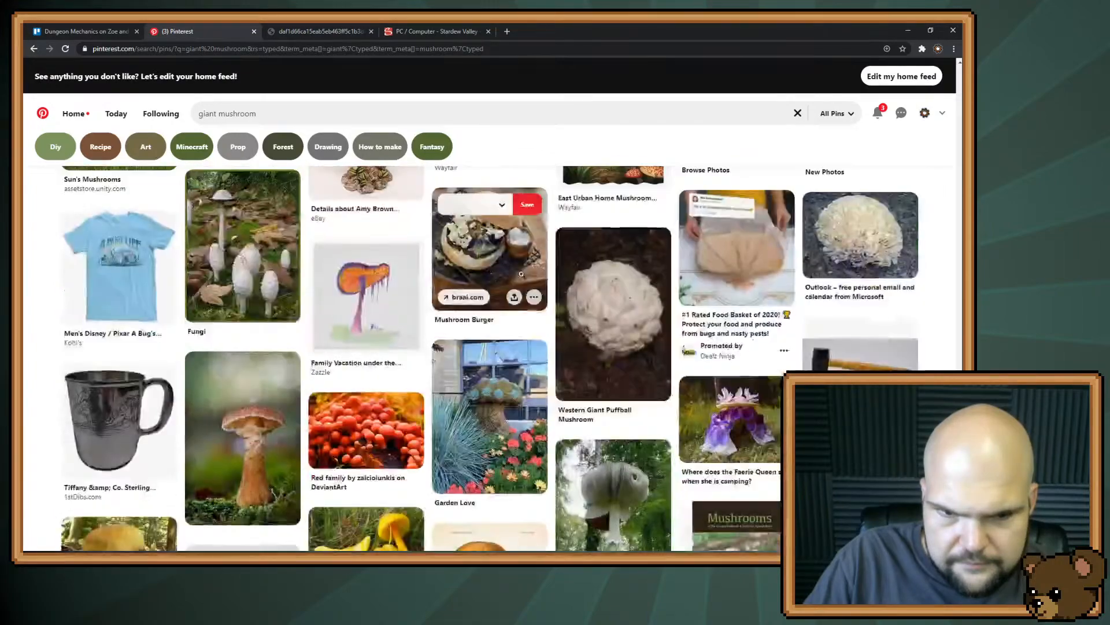
pyautogui.scroll(-3, 522, 273)
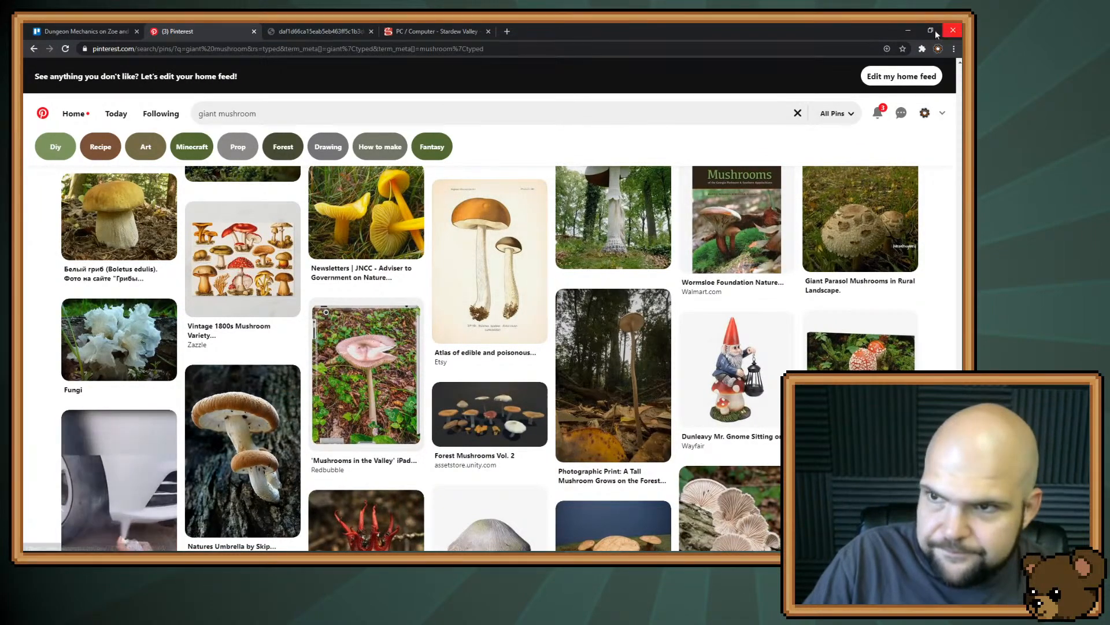
pyautogui.click(913, 29)
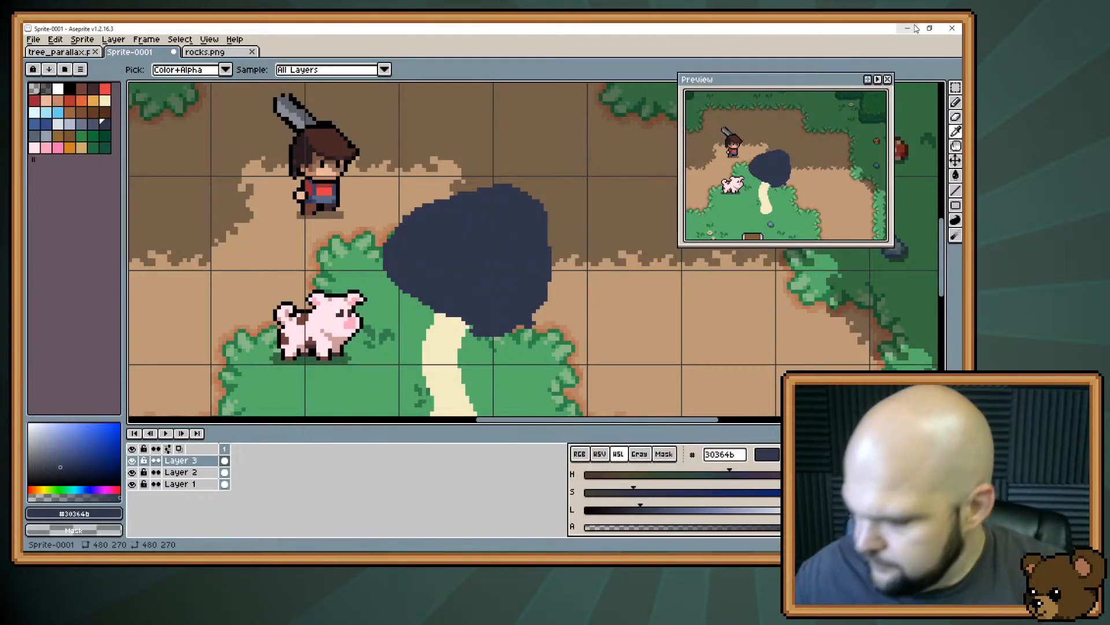
# Erase the cap's top and upper-right bulge, and extend its lower-right side downward and outward in 30364b
pyautogui.press('b')
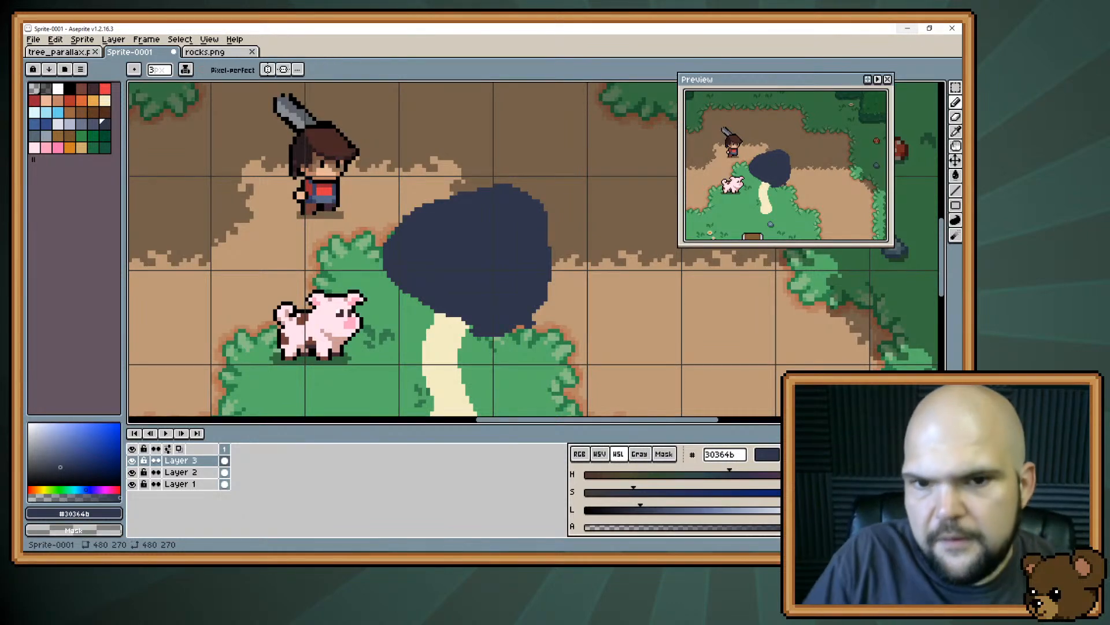
pyautogui.moveTo(435, 178)
pyautogui.mouseDown()
pyautogui.moveTo(538, 232)
pyautogui.moveTo(427, 197)
pyautogui.moveTo(538, 205)
pyautogui.mouseUp()
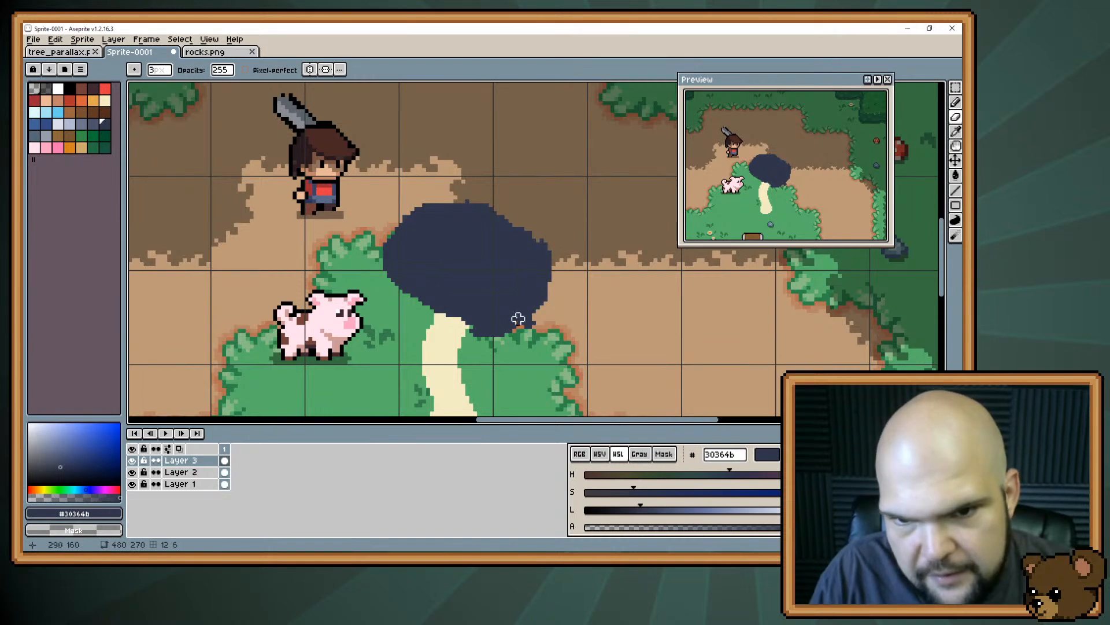
pyautogui.moveTo(487, 340)
pyautogui.mouseDown()
pyautogui.moveTo(558, 339)
pyautogui.moveTo(551, 290)
pyautogui.mouseUp()
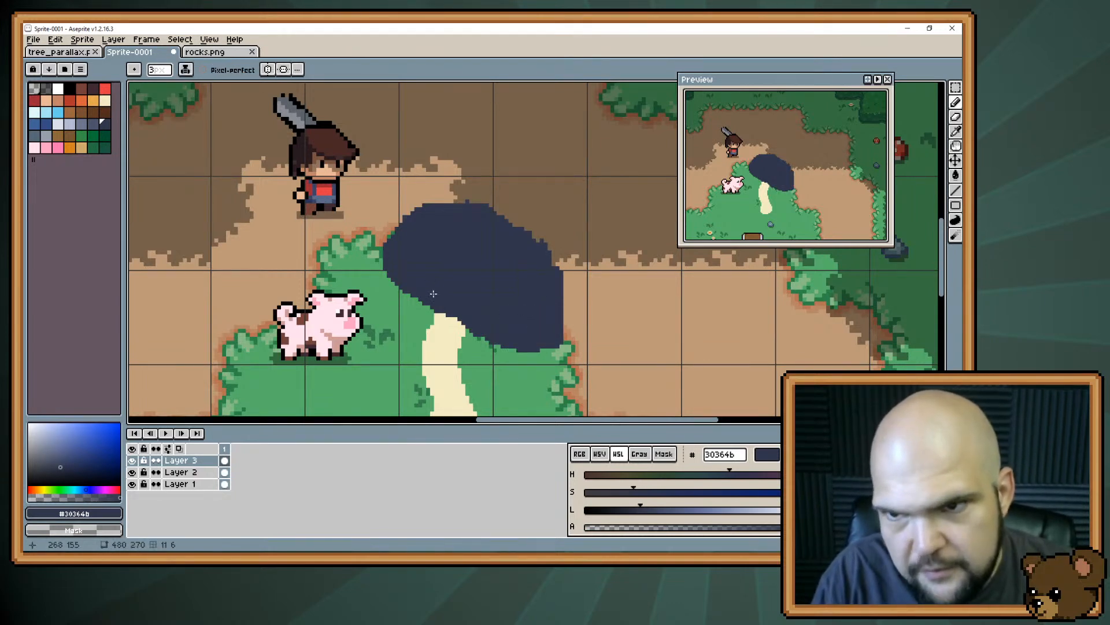
# Widen the cap's left side in 30364b, fill the gap inside it, round the top and extend the underside over the stem
pyautogui.moveTo(378, 252); pyautogui.dragTo(403, 209)
pyautogui.moveTo(382, 255)
pyautogui.mouseDown()
pyautogui.moveTo(391, 279)
pyautogui.moveTo(424, 293)
pyautogui.mouseUp()
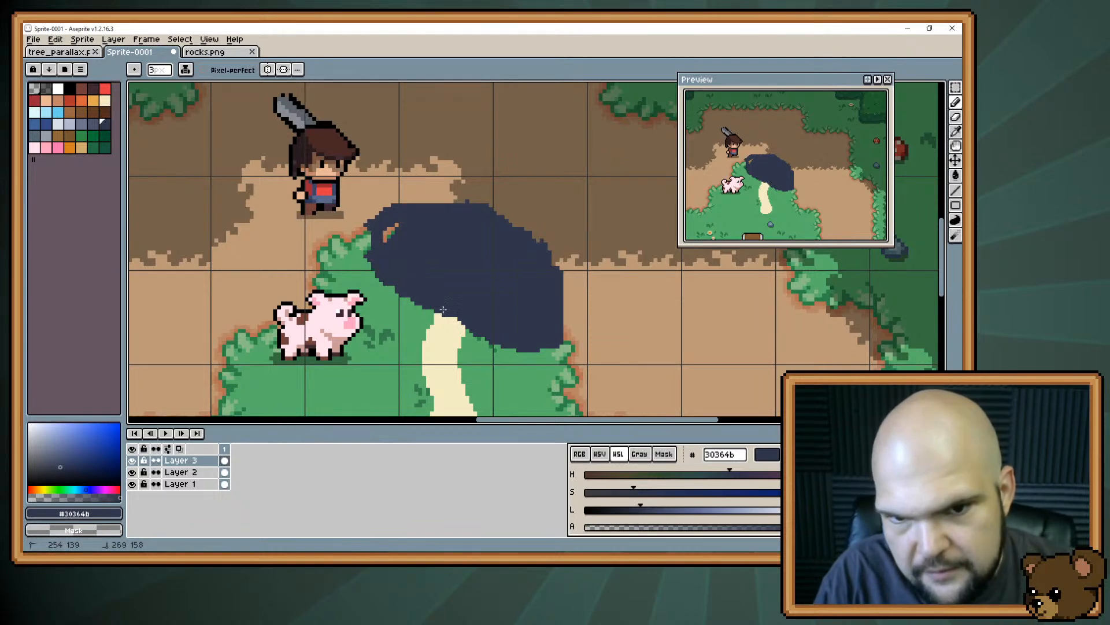
pyautogui.moveTo(394, 230); pyautogui.dragTo(452, 205)
pyautogui.moveTo(465, 328); pyautogui.dragTo(448, 318)
# Round out the cap's right edge and left tip in 30364b and smooth the slope of its upper-right outline
pyautogui.press('b')
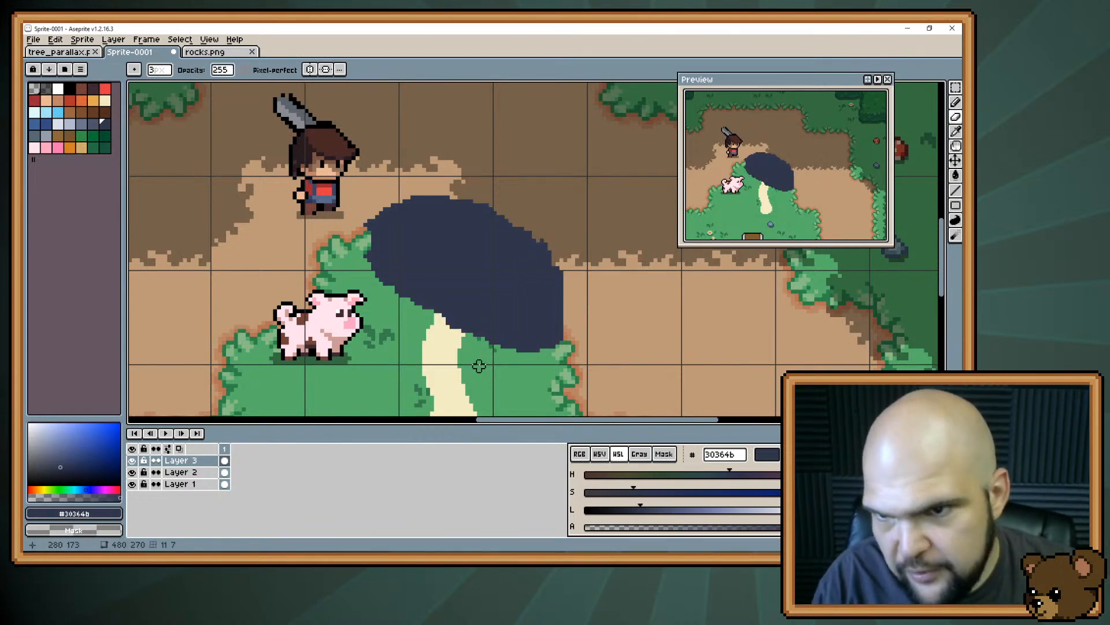
pyautogui.press('b')
pyautogui.moveTo(562, 285); pyautogui.dragTo(562, 315)
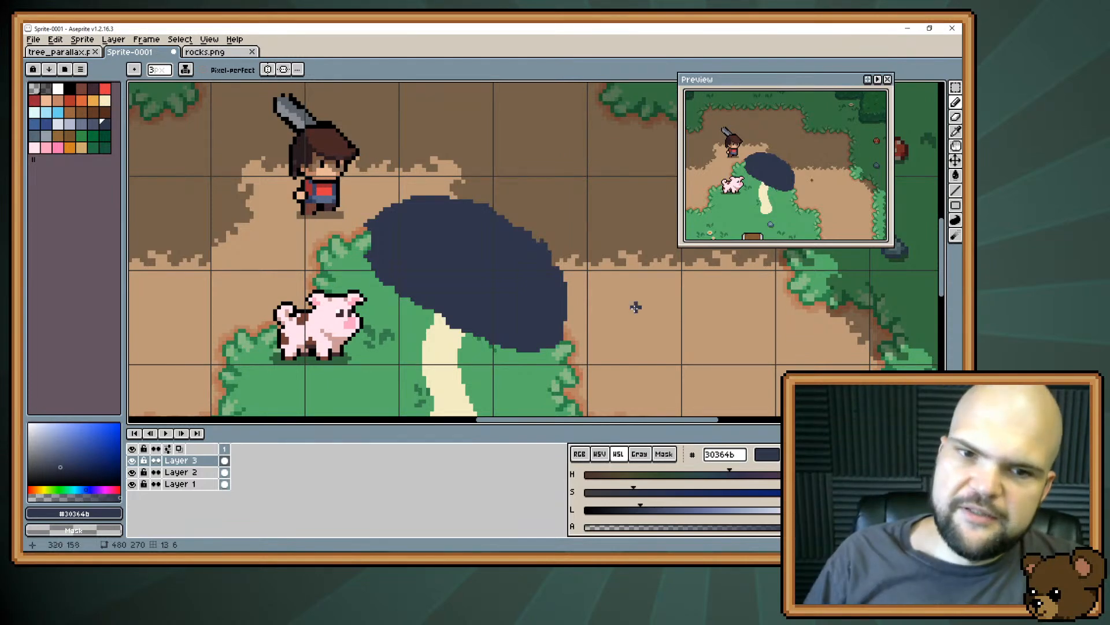
pyautogui.press('b')
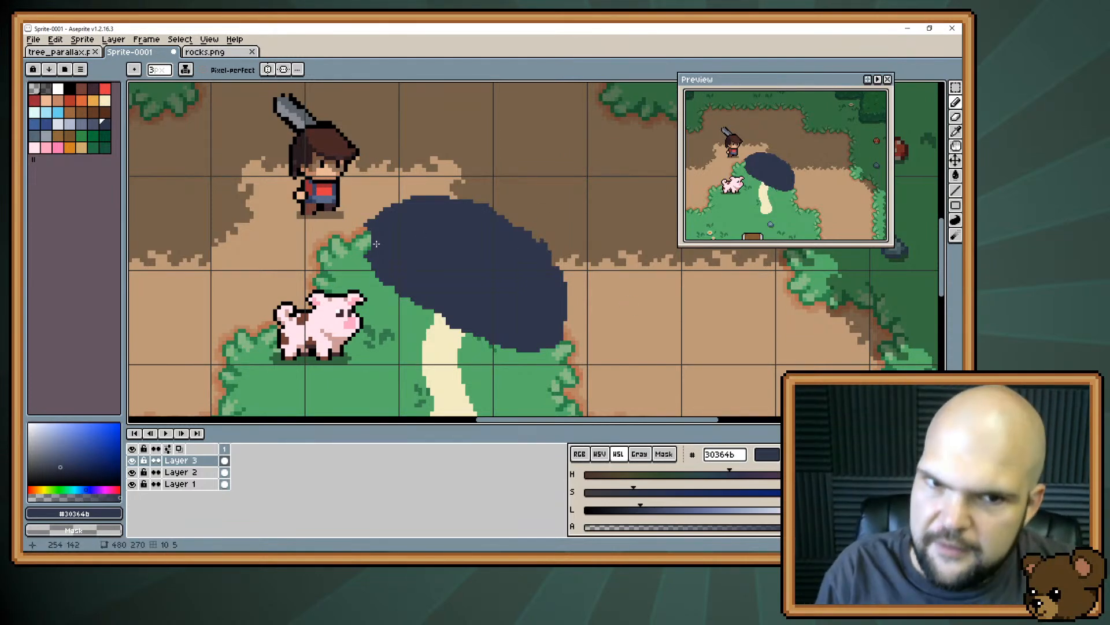
pyautogui.moveTo(363, 238); pyautogui.dragTo(375, 251)
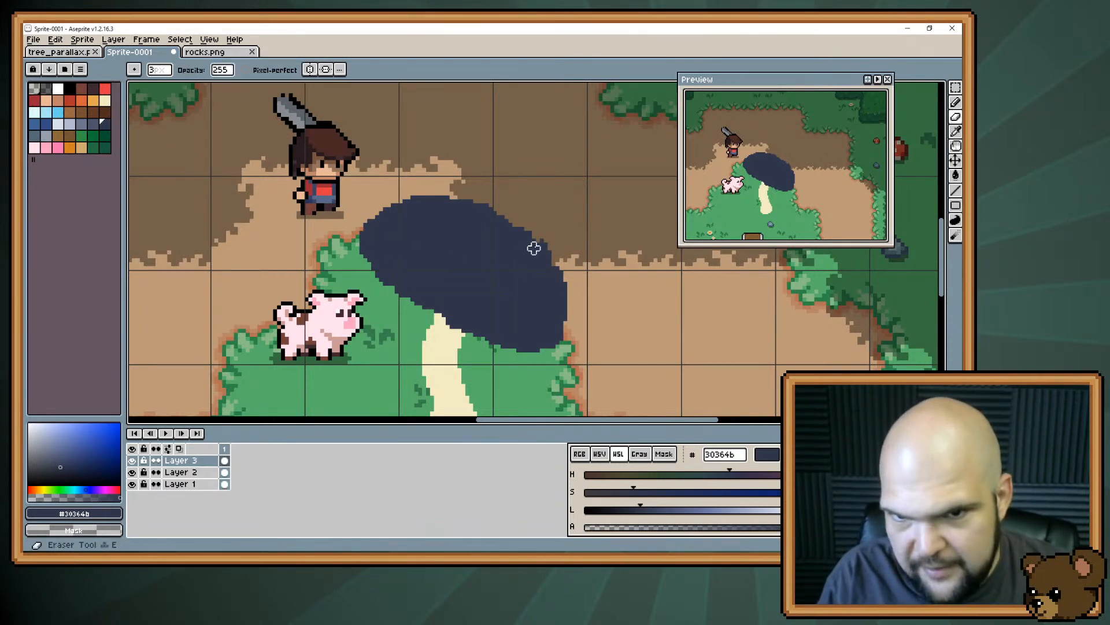
pyautogui.moveTo(533, 247)
pyautogui.mouseDown()
pyautogui.moveTo(497, 232)
pyautogui.moveTo(501, 218)
pyautogui.mouseUp()
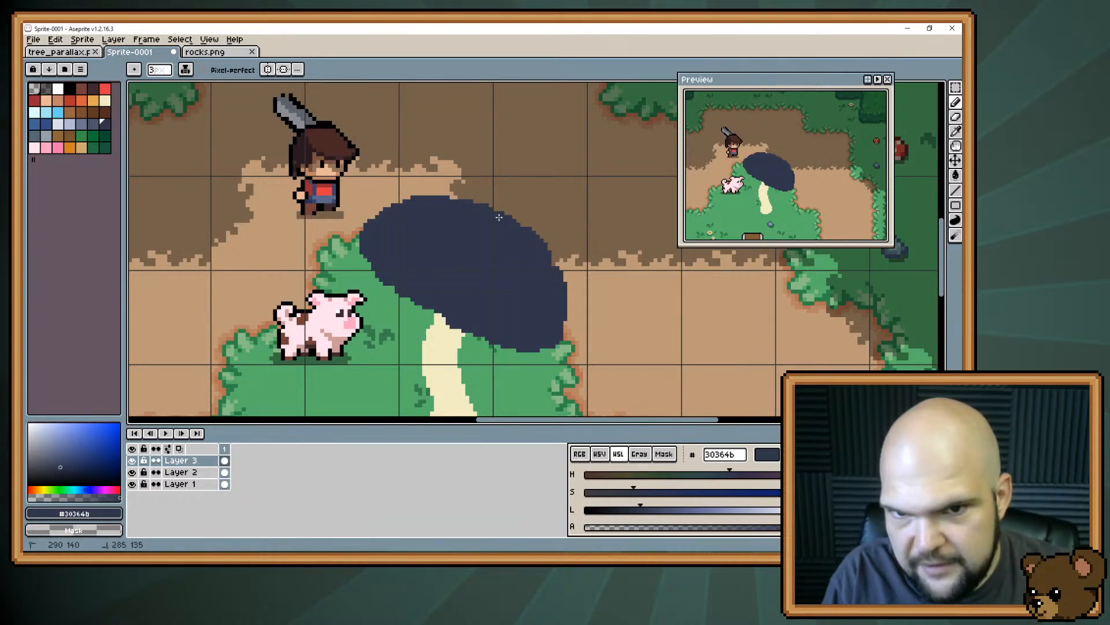
# Fill the large mushroom's cap with brown 8e6839 on Layer 3
pyautogui.moveTo(451, 294); pyautogui.dragTo(454, 243)
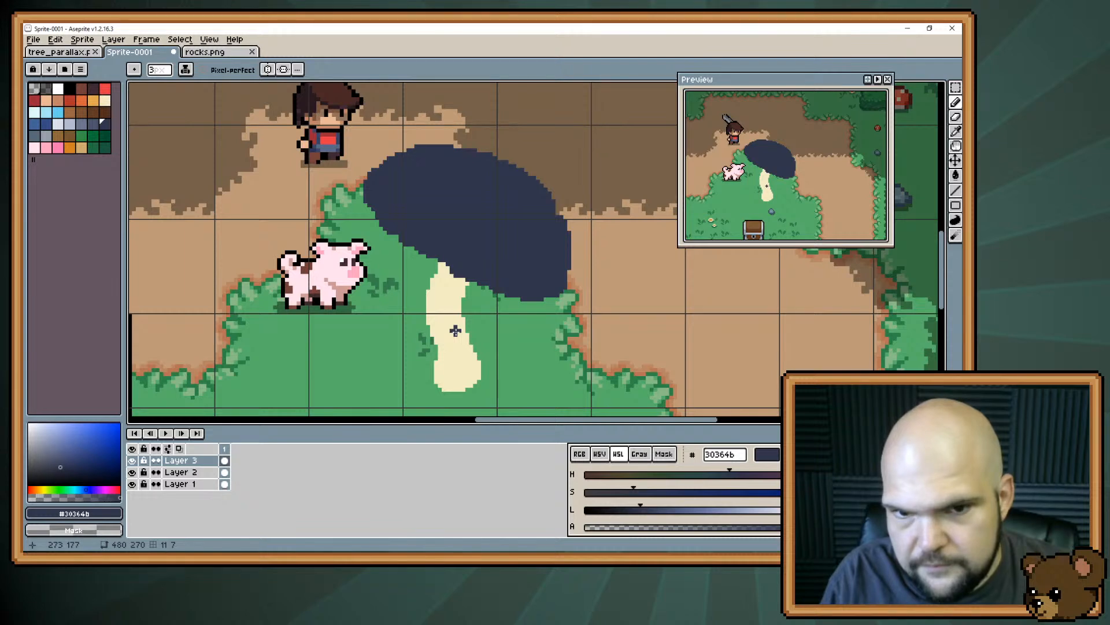
pyautogui.press('e')
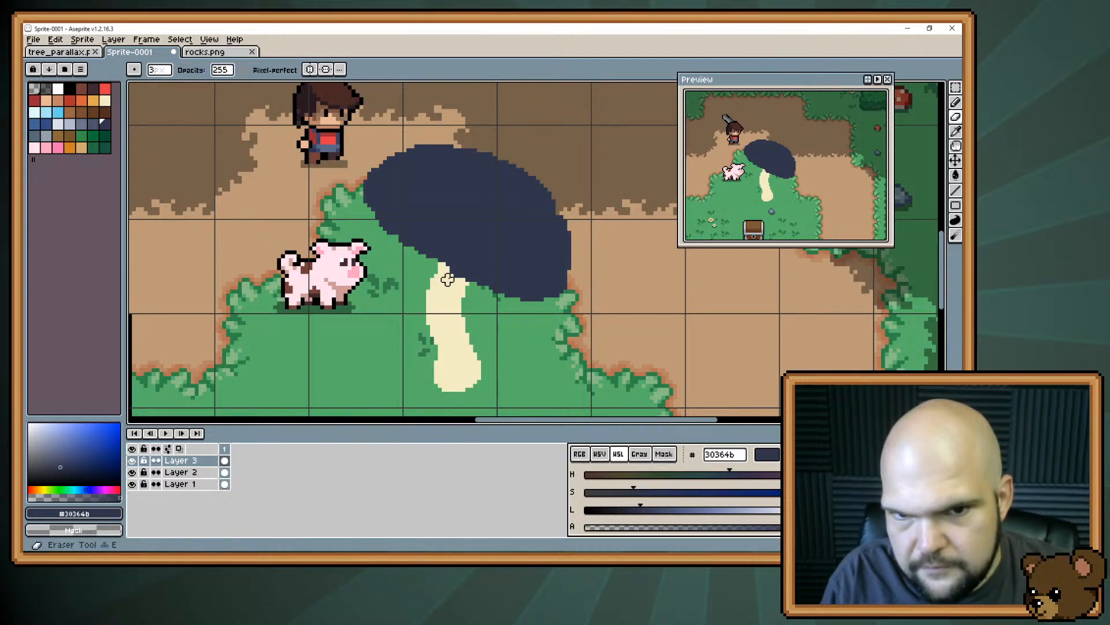
pyautogui.press('b')
pyautogui.keyDown('alt'); pyautogui.click(449, 277); pyautogui.keyUp('alt')
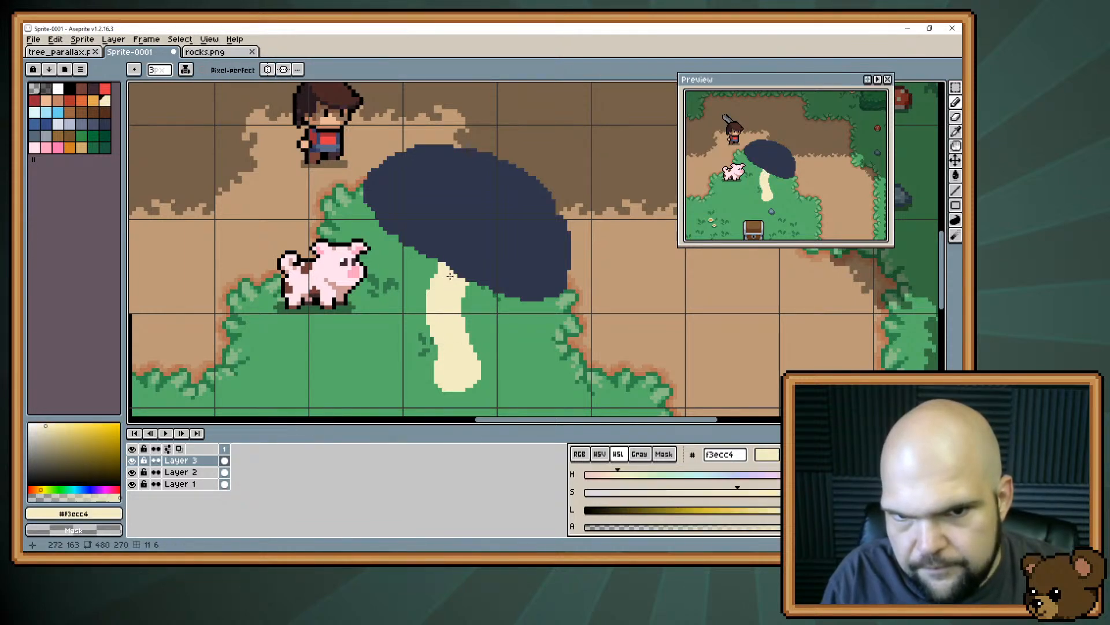
pyautogui.moveTo(446, 341); pyautogui.dragTo(440, 380)
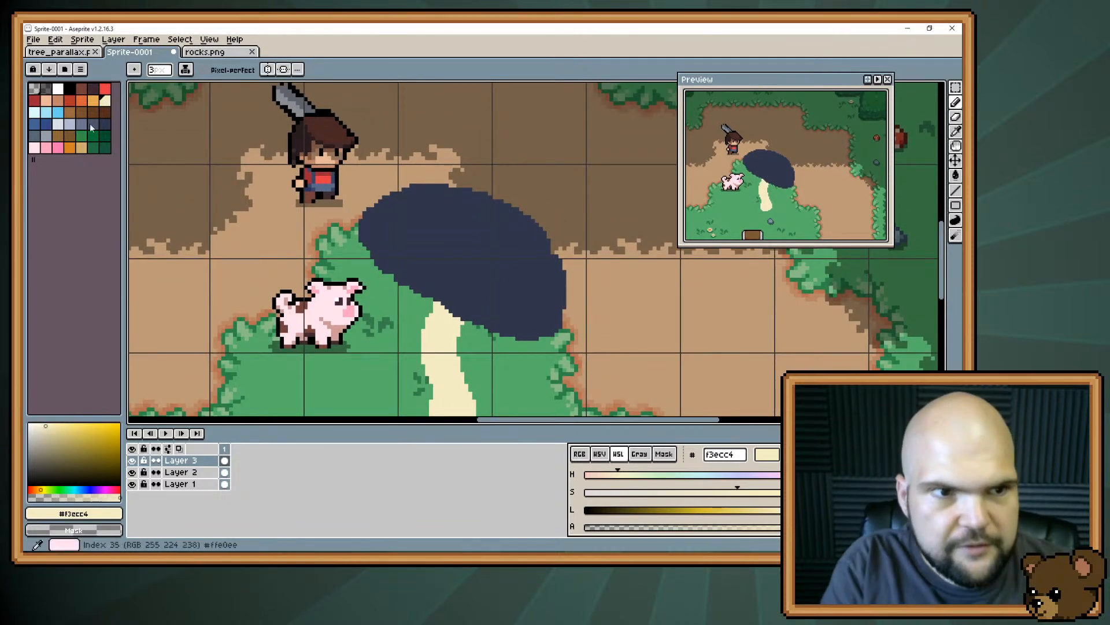
pyautogui.click(59, 135)
pyautogui.press('g')
pyautogui.click(481, 327)
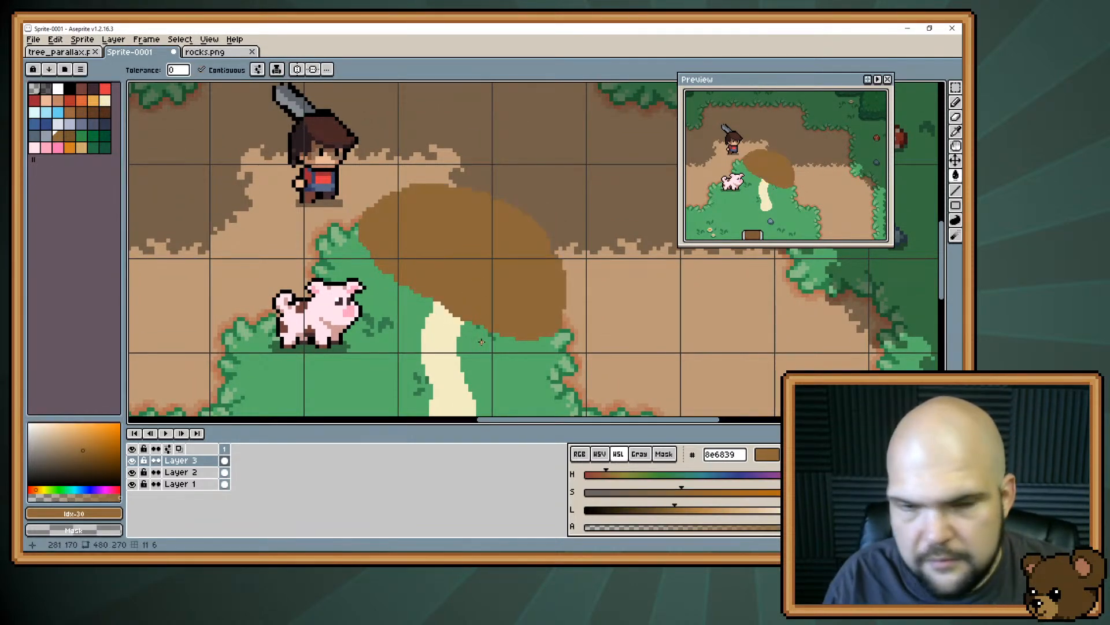
# Select the cap by colour, shade its lower edge in darker brown 775531, and deselect it
pyautogui.press('b')
pyautogui.keyDown('alt'); pyautogui.click(462, 285); pyautogui.keyUp('alt')
pyautogui.press('w')
pyautogui.click(493, 313)
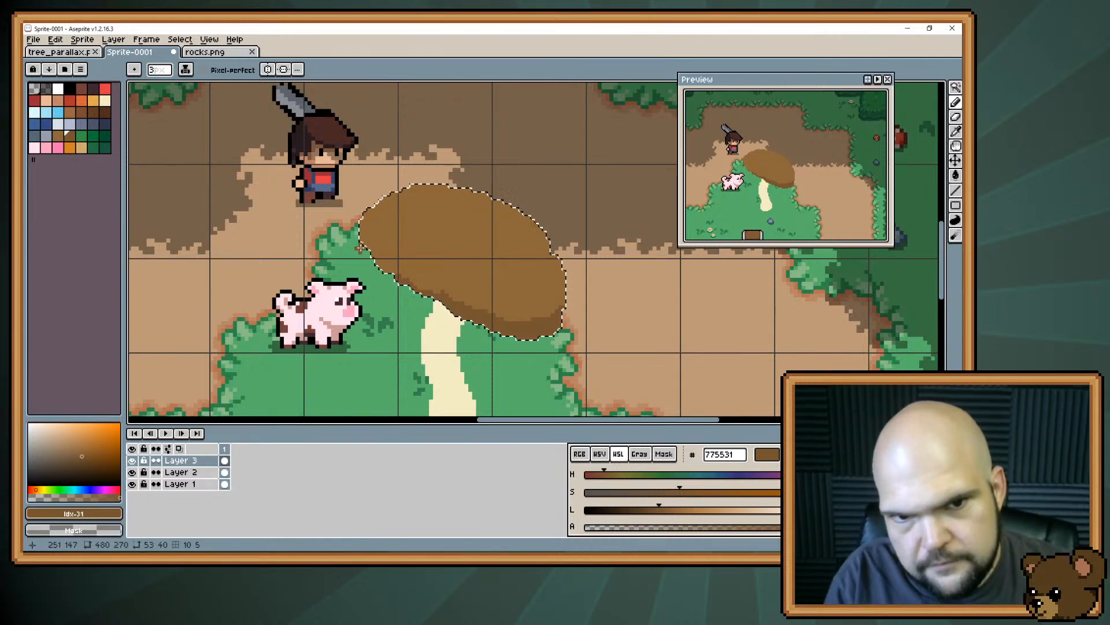
pyautogui.scroll(-3, 382, 256)
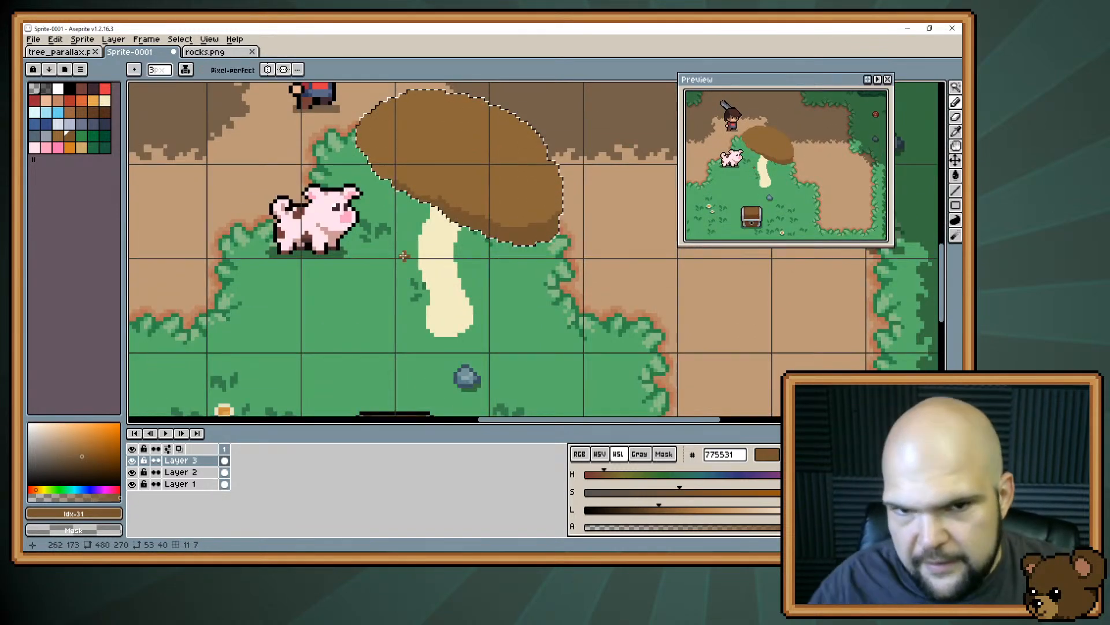
pyautogui.scroll(-1, 405, 256)
pyautogui.hotkey('ctrl', 'd')
# Sample black 000000 and apply an outside Outline effect in that colour to the mushroom
pyautogui.press('h')
pyautogui.moveTo(473, 174); pyautogui.dragTo(525, 252)
pyautogui.press('b')
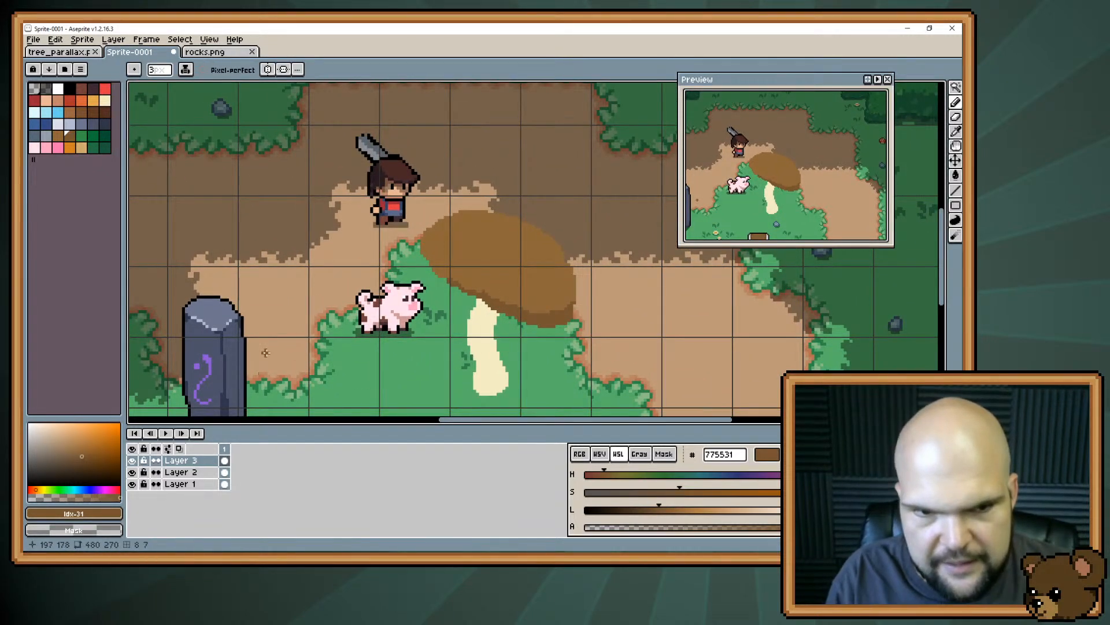
pyautogui.press('i')
pyautogui.click(248, 357)
pyautogui.press('b')
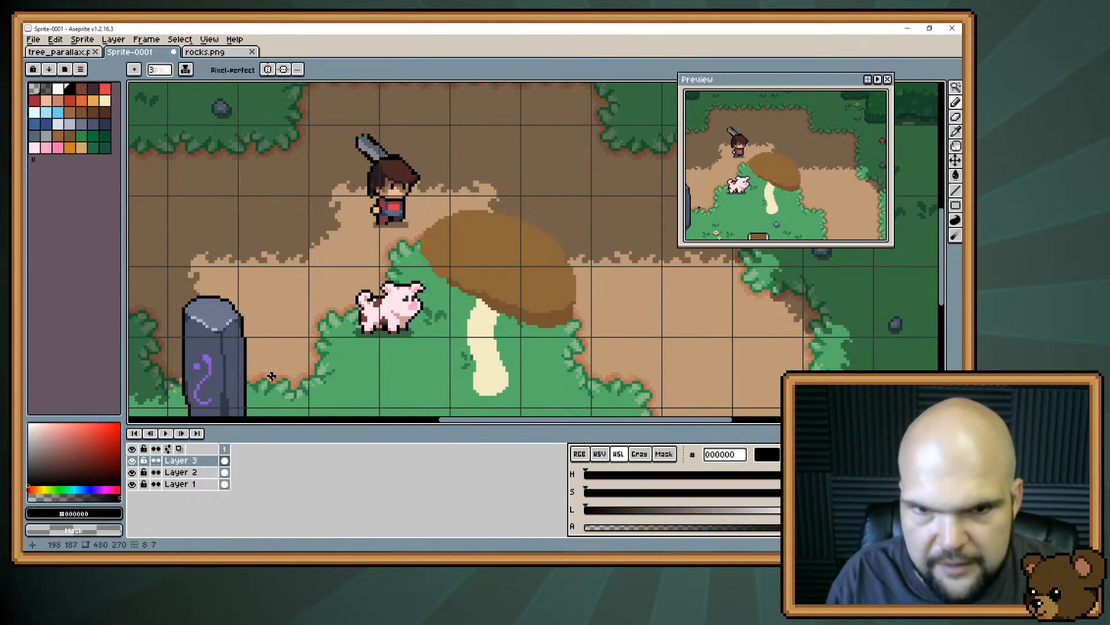
pyautogui.click(53, 42)
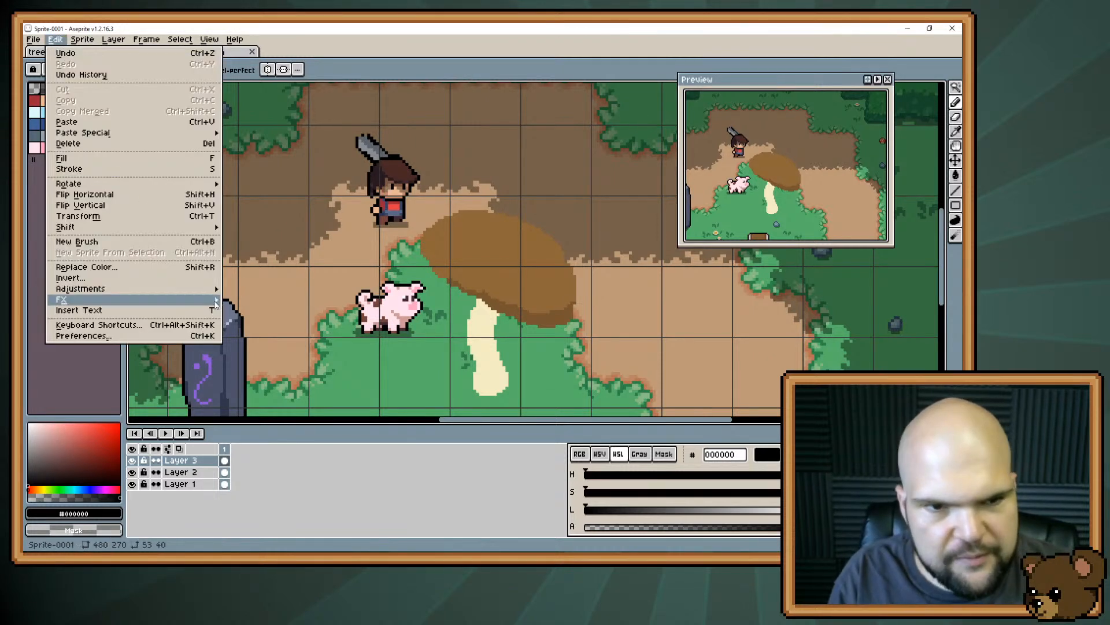
pyautogui.click(240, 301)
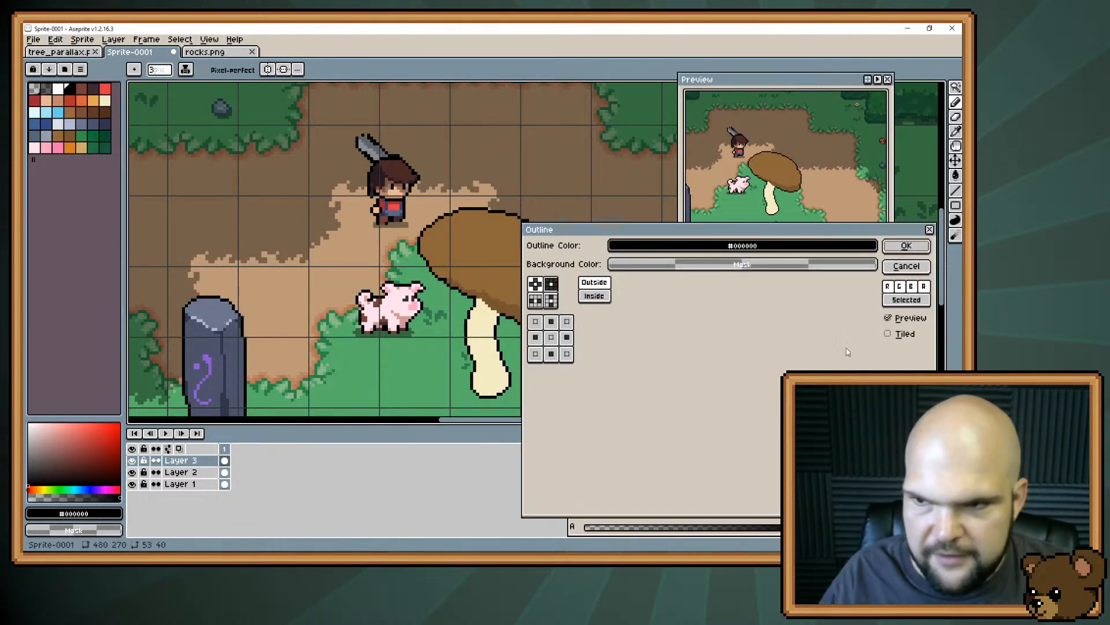
pyautogui.click(906, 245)
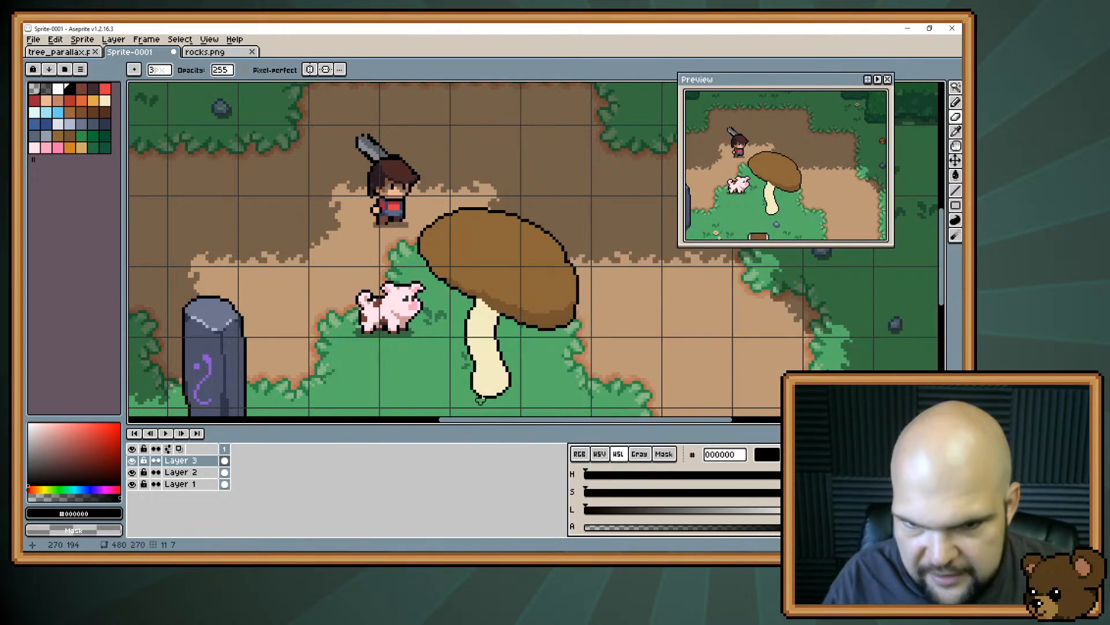
# Remove the black outline beneath the base of the mushroom's stem, using a 1 px brush
pyautogui.press('b')
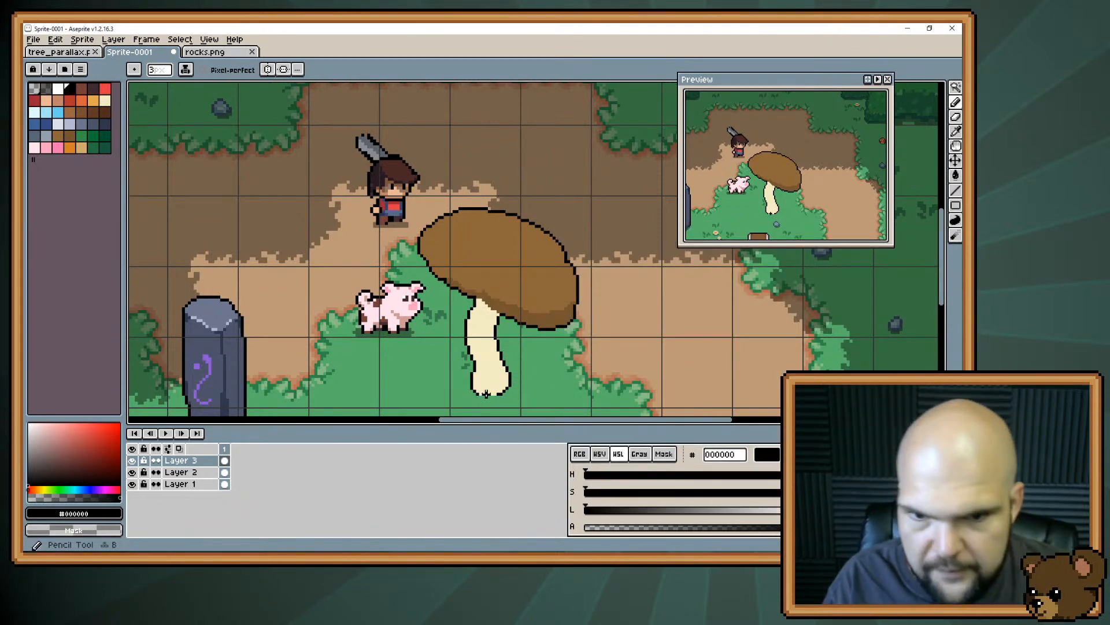
pyautogui.press('-')
pyautogui.press('-')
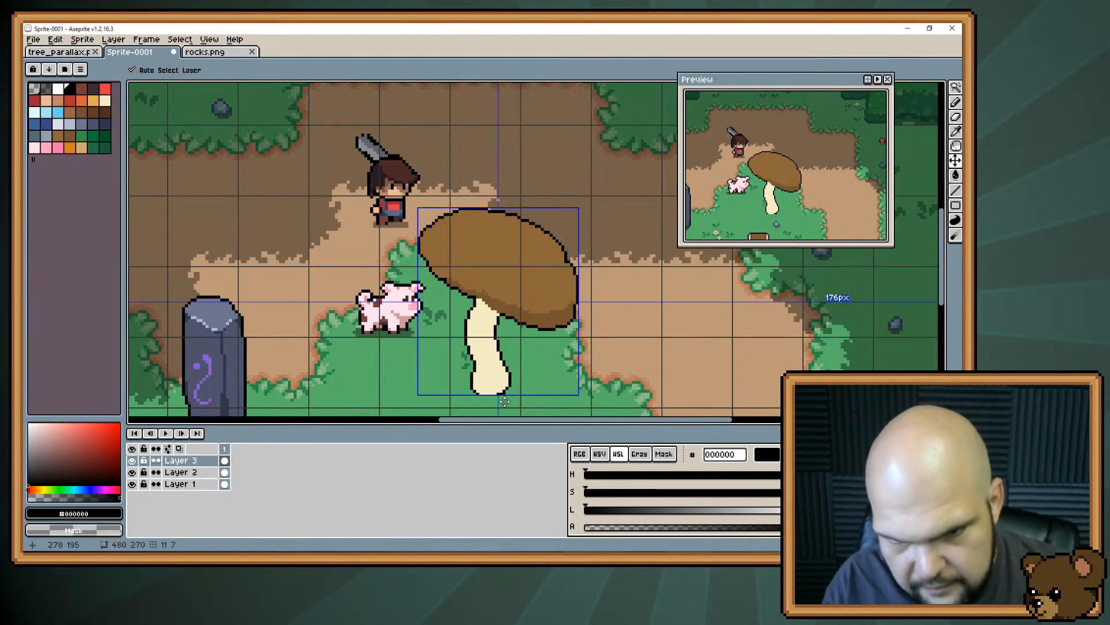
pyautogui.press('e')
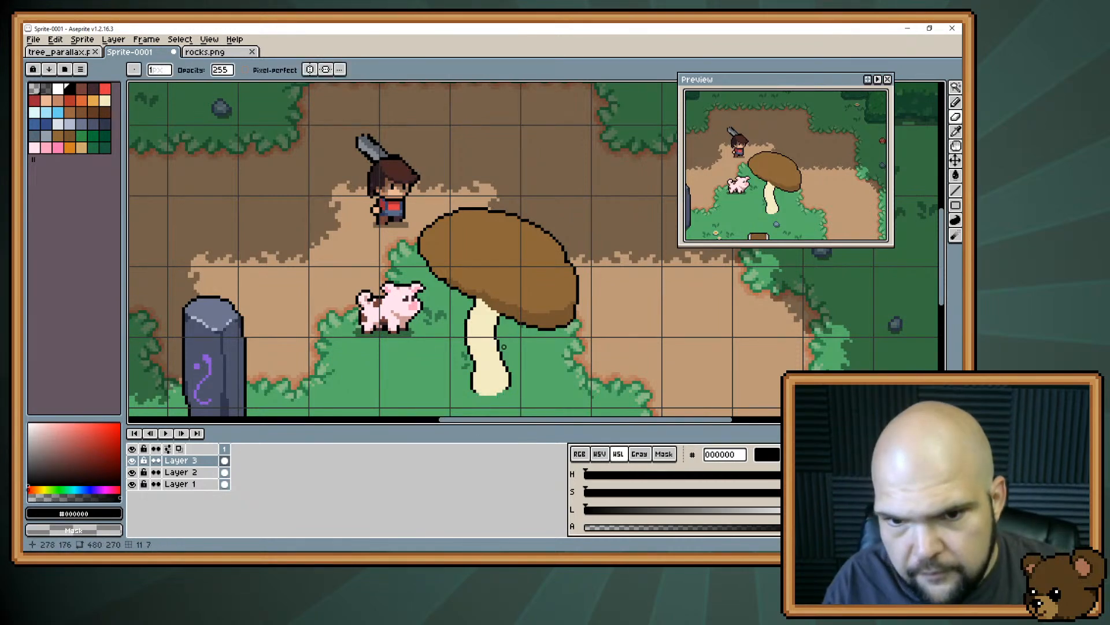
# Move the mushroom to the left side of the clearing, just above the rune-marked stone pillar
pyautogui.press('v')
pyautogui.moveTo(502, 353); pyautogui.dragTo(373, 321)
pyautogui.moveTo(308, 295); pyautogui.dragTo(228, 296)
pyautogui.scroll(-3, 399, 209)
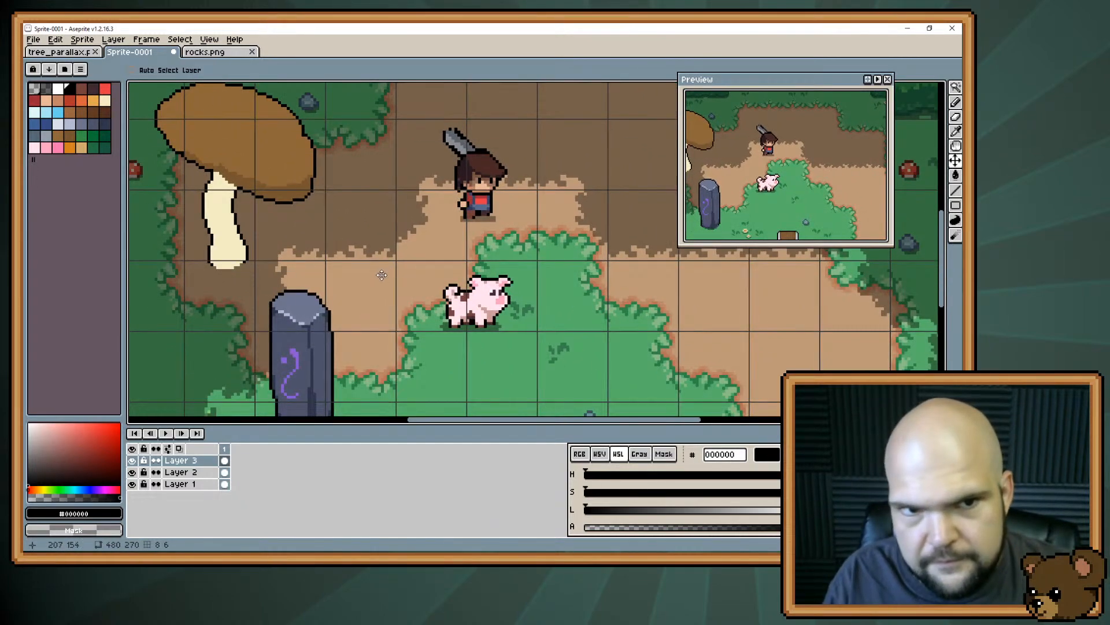
pyautogui.moveTo(304, 291); pyautogui.dragTo(362, 357)
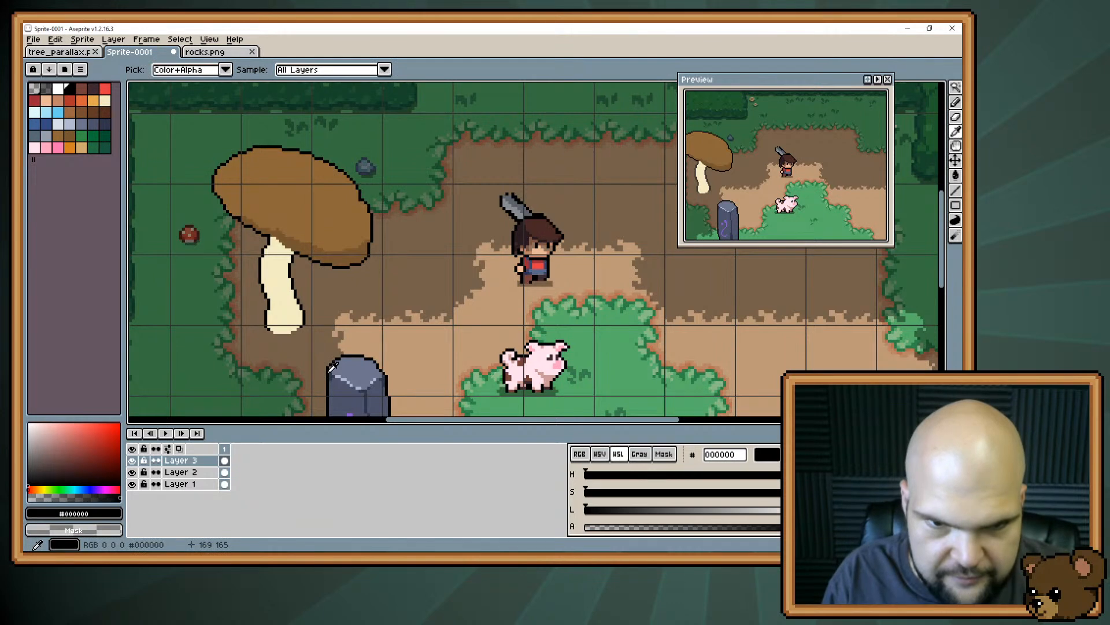
pyautogui.press('b')
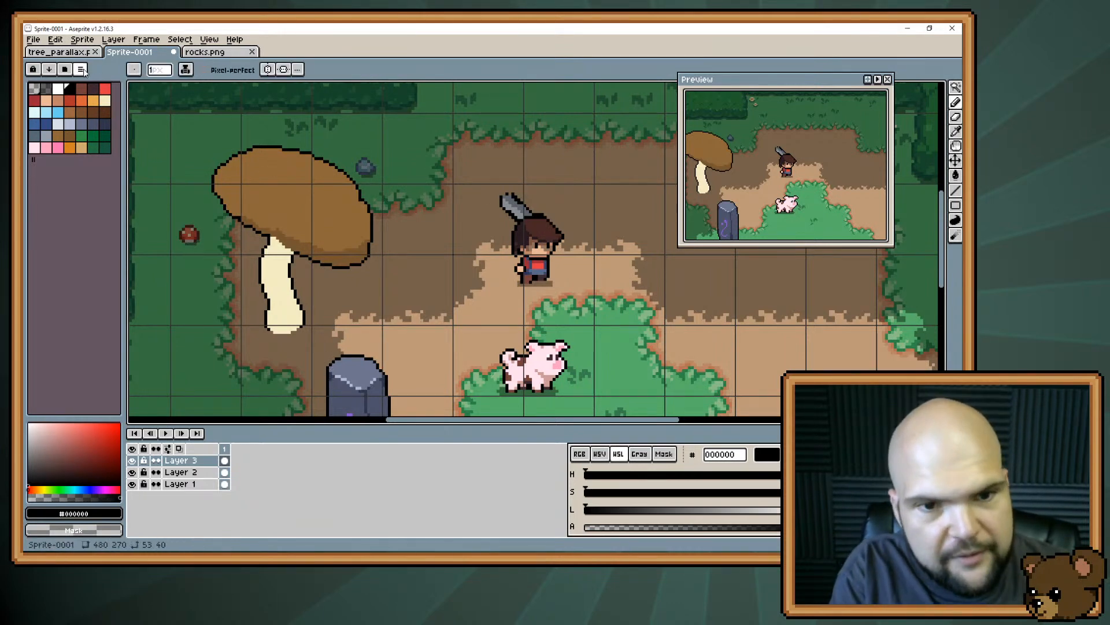
pyautogui.click(58, 52)
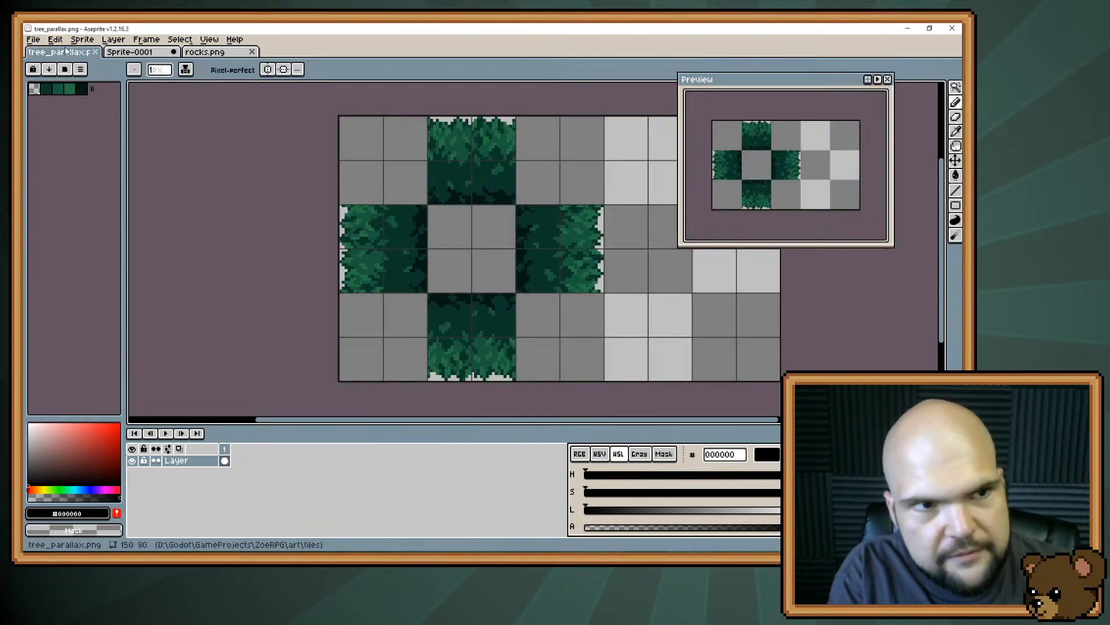
pyautogui.click(205, 52)
pyautogui.click(140, 53)
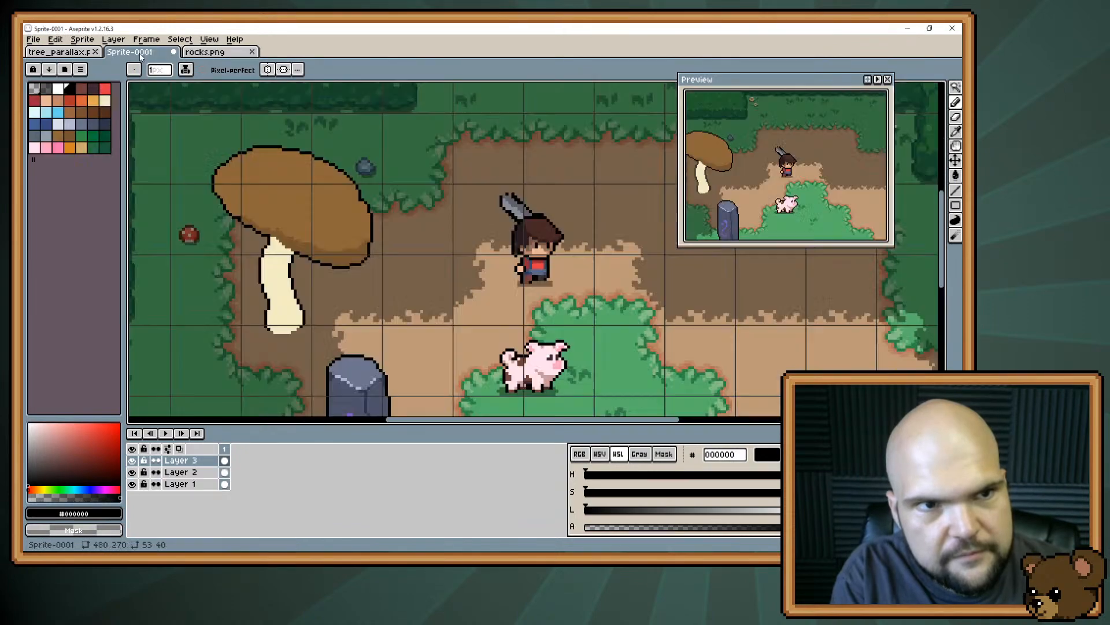
pyautogui.click(55, 39)
pyautogui.moveTo(200, 303)
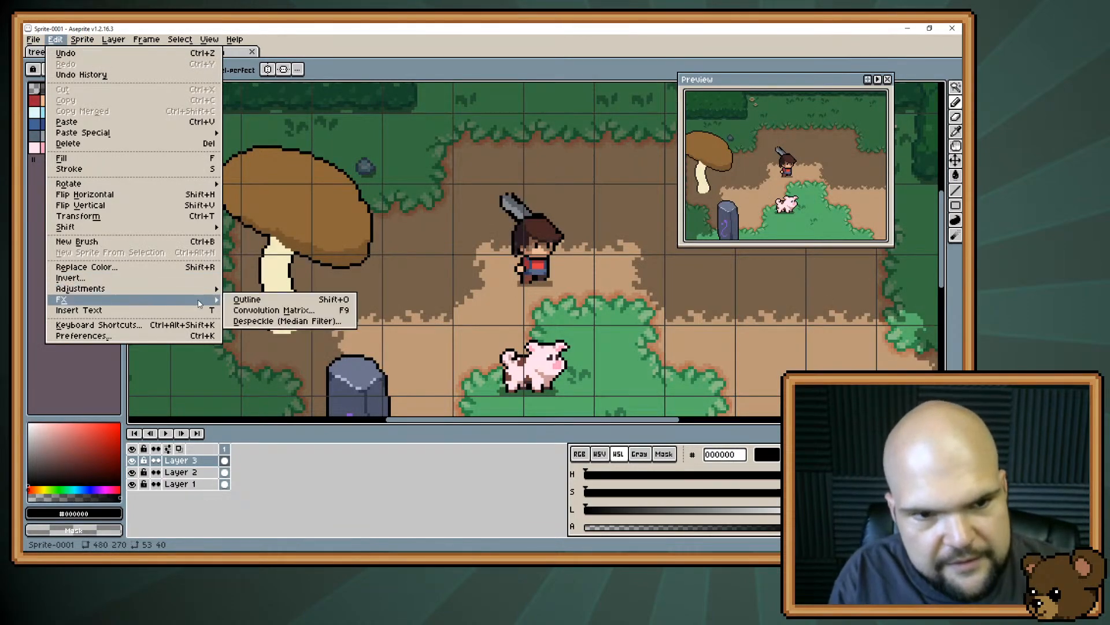
pyautogui.click(246, 299)
pyautogui.press('Return')
pyautogui.hotkey('ctrl', 'z')
pyautogui.hotkey('ctrl', 'z')
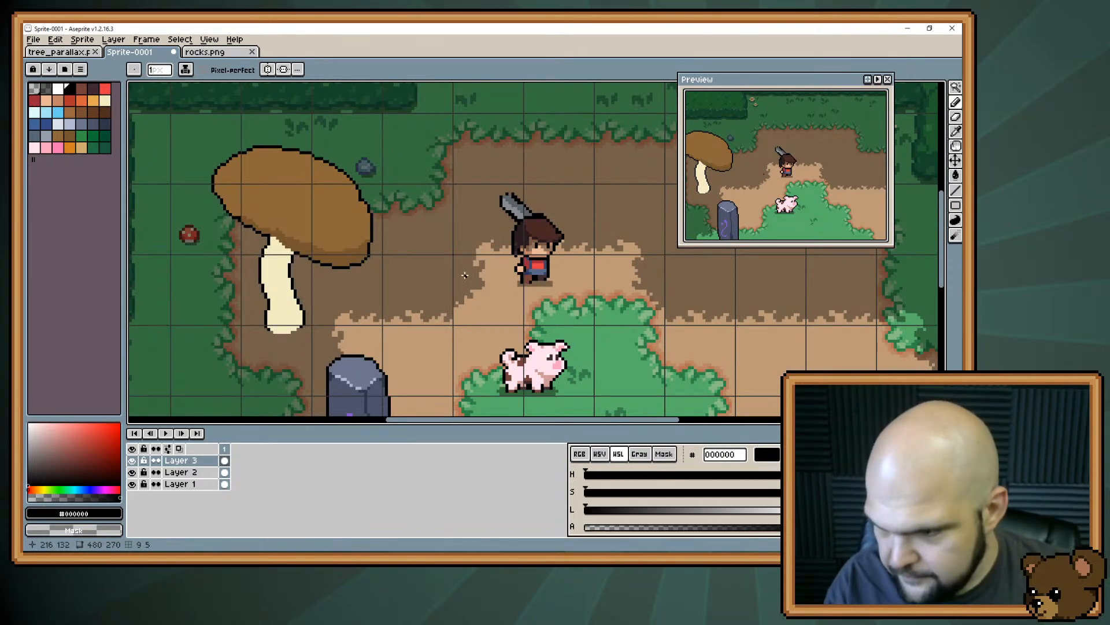
# Reposition the floating colour editor so that all of its HSL sliders and value fields are visible
pyautogui.press('space')
pyautogui.moveTo(506, 345)
pyautogui.mouseDown()
pyautogui.moveTo(479, 284)
pyautogui.moveTo(449, 255)
pyautogui.moveTo(457, 218)
pyautogui.moveTo(442, 241)
pyautogui.mouseUp()
pyautogui.press('space')
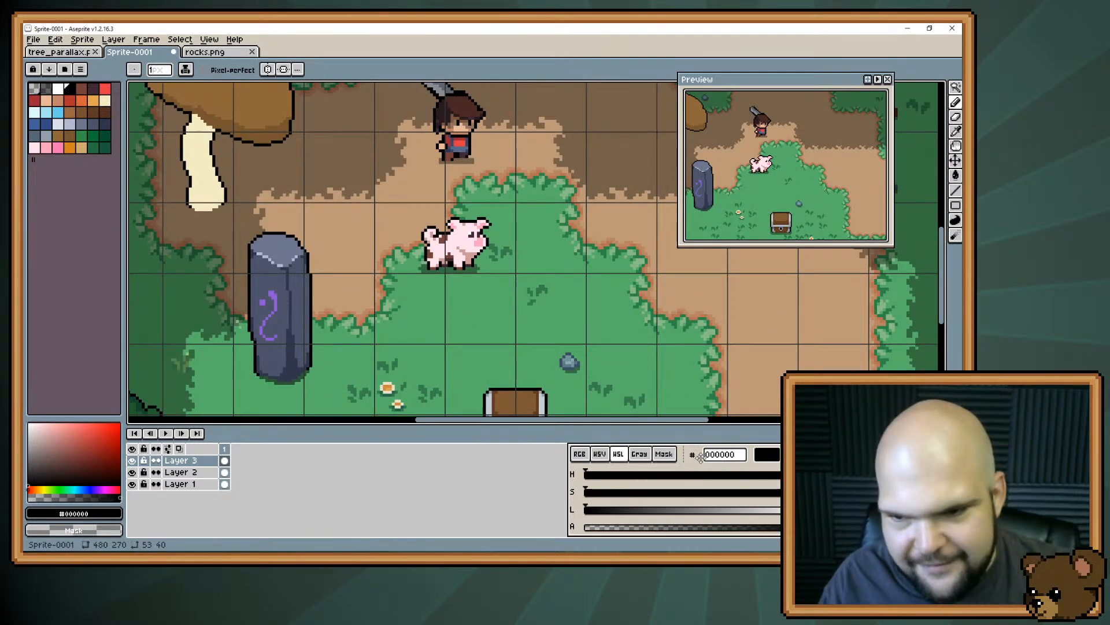
pyautogui.moveTo(693, 454); pyautogui.dragTo(523, 444)
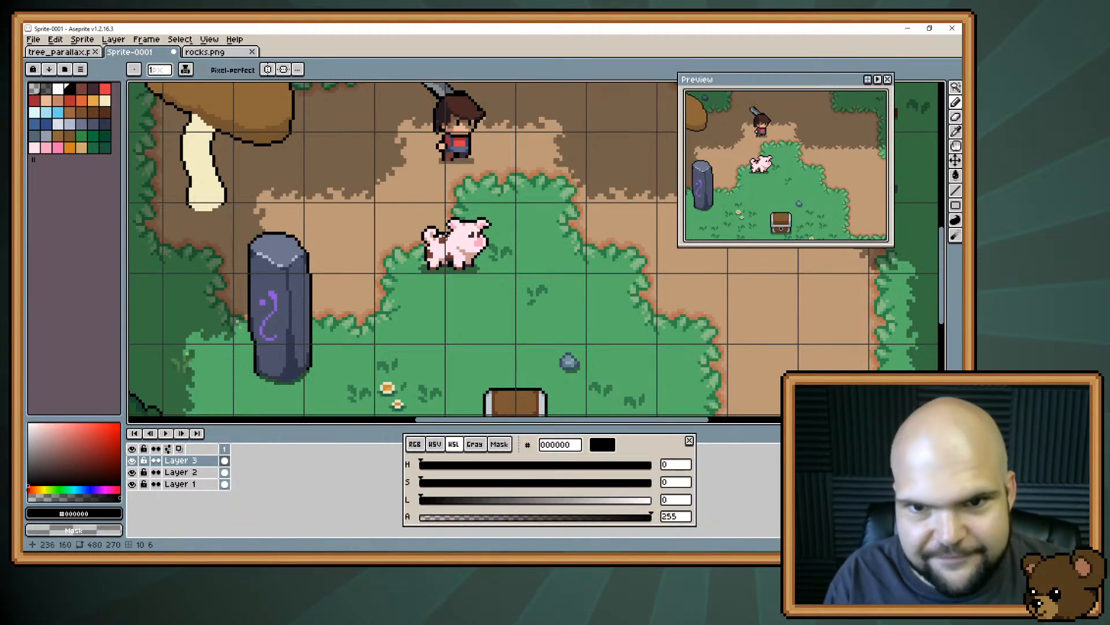
pyautogui.press('space')
pyautogui.moveTo(422, 278); pyautogui.dragTo(457, 268)
# Sample the grass green 56b269, set its hue to 136 and saturation to 35, and try adjusting its lightness
pyautogui.press('i')
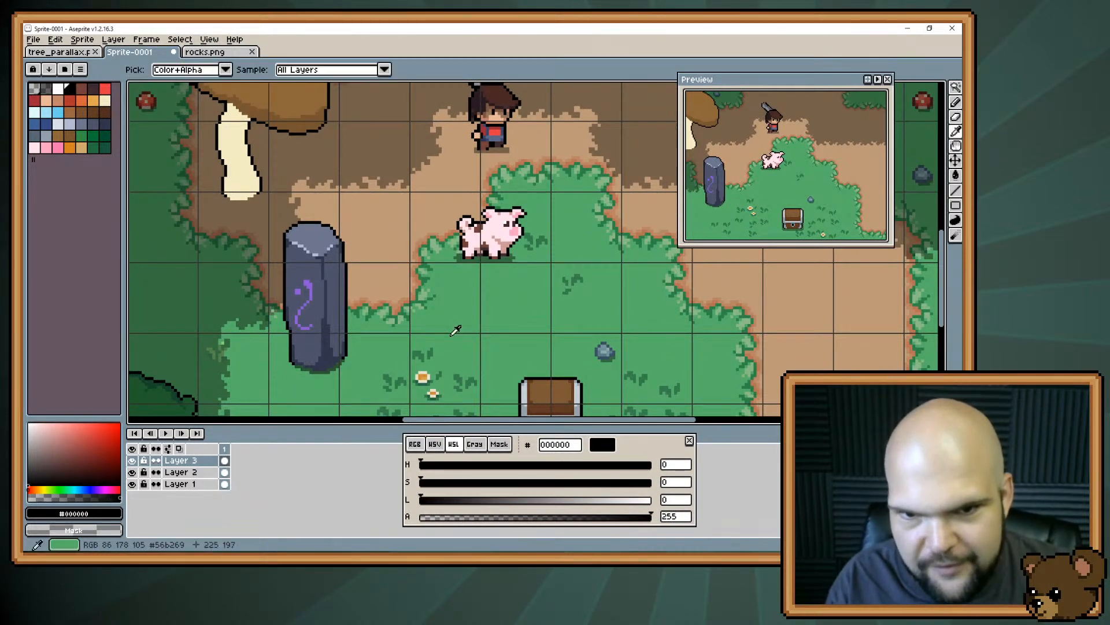
pyautogui.click(452, 327)
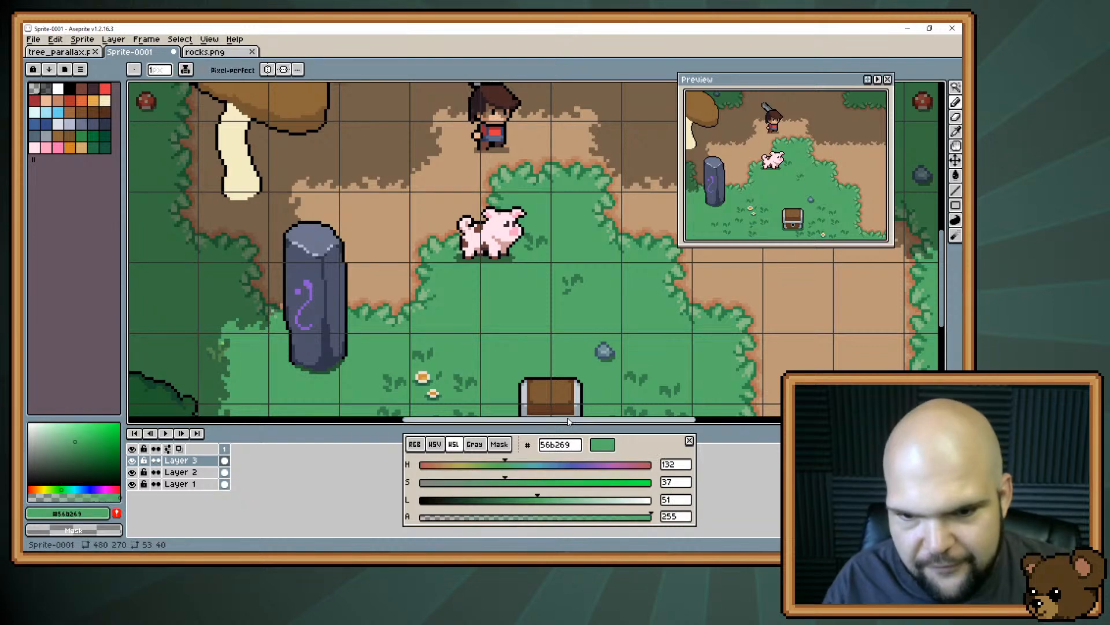
pyautogui.click(507, 465)
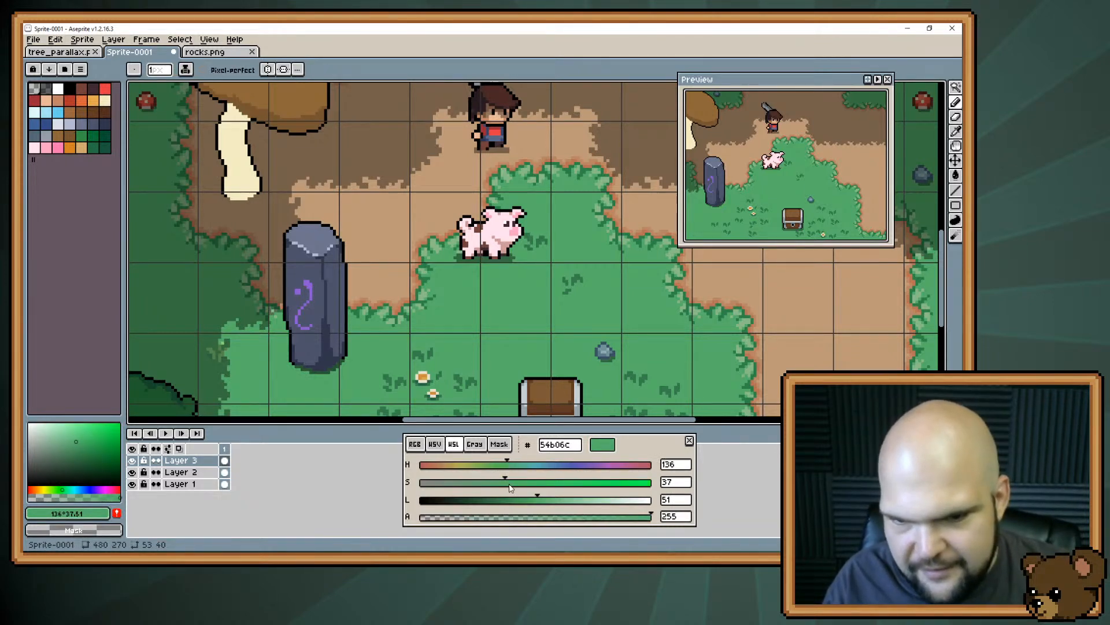
pyautogui.moveTo(509, 486); pyautogui.dragTo(502, 509)
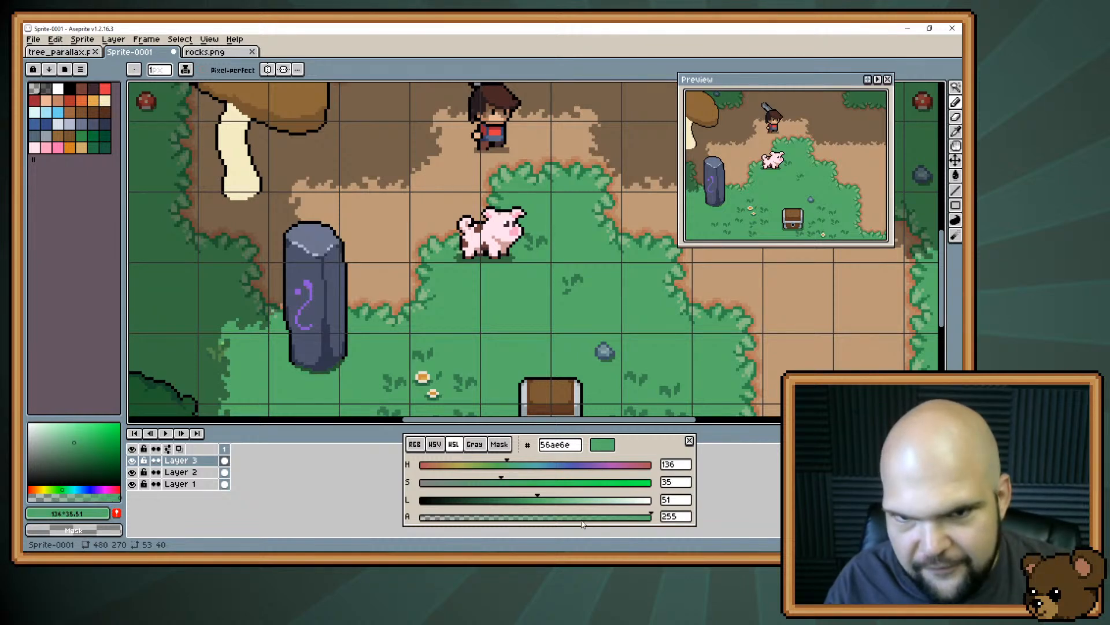
pyautogui.moveTo(539, 509); pyautogui.dragTo(556, 508)
# Try a stroke of tan cfab6e on the lower part of the mushroom's stem and compare it through repeated undo and redo
pyautogui.press('space')
pyautogui.moveTo(494, 320)
pyautogui.mouseDown()
pyautogui.moveTo(378, 291)
pyautogui.moveTo(496, 392)
pyautogui.mouseUp()
pyautogui.click(105, 100)
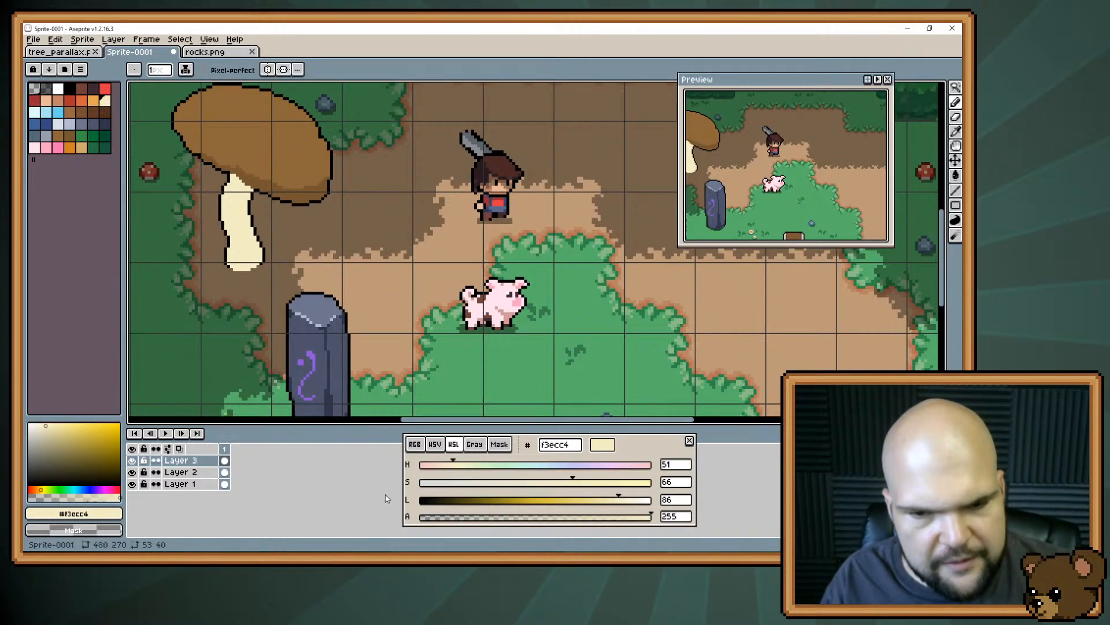
pyautogui.click(81, 150)
pyautogui.moveTo(255, 264)
pyautogui.mouseDown()
pyautogui.moveTo(252, 202)
pyautogui.moveTo(260, 260)
pyautogui.moveTo(267, 250)
pyautogui.mouseUp()
pyautogui.hotkey('ctrl', 'z')
pyautogui.hotkey('ctrl', 'y')
pyautogui.hotkey('ctrl', 'z')
pyautogui.hotkey('ctrl', 'y')
pyautogui.hotkey('ctrl', 'z')
pyautogui.hotkey('ctrl', 'y')
pyautogui.hotkey('ctrl', 'z')
pyautogui.hotkey('ctrl', 'y')
pyautogui.hotkey('ctrl', 'z')
pyautogui.hotkey('ctrl', 'y')
pyautogui.hotkey('ctrl', 'z')
pyautogui.hotkey('ctrl', 'y')
pyautogui.hotkey('ctrl', 'z')
pyautogui.press('space')
pyautogui.moveTo(234, 302); pyautogui.dragTo(281, 340)
pyautogui.hotkey('ctrl', 'z')
pyautogui.hotkey('ctrl', 'y')
pyautogui.hotkey('ctrl', 'z')
pyautogui.hotkey('ctrl', 'y')
# Examine the clearing and the whole mockup to judge the mushroom's size and placement in the scene
pyautogui.moveTo(459, 370); pyautogui.dragTo(424, 281)
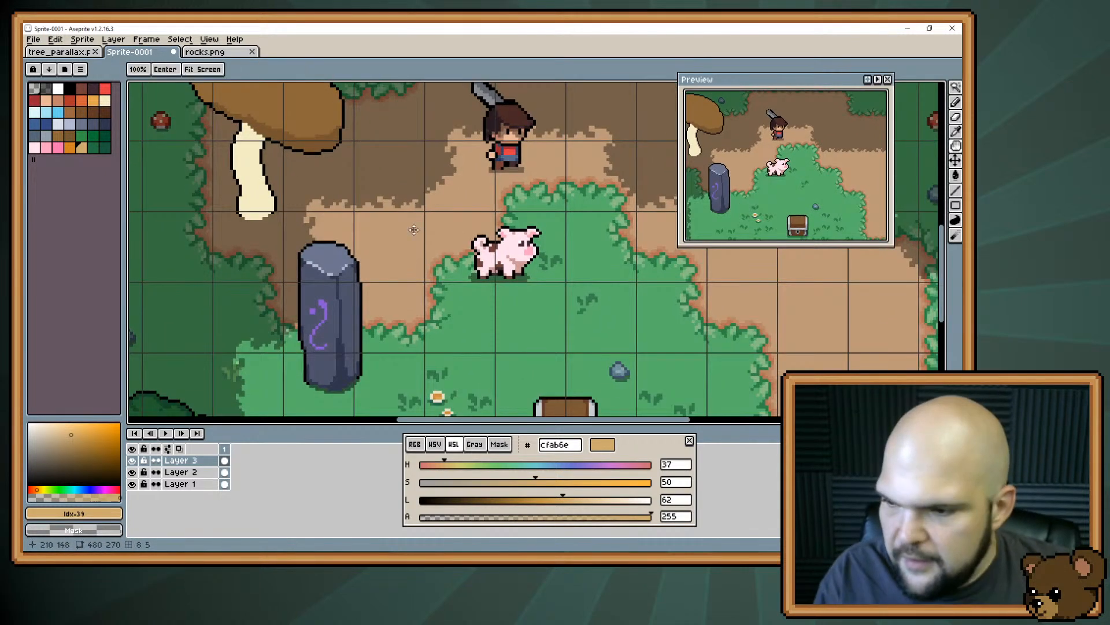
pyautogui.press('space')
pyautogui.moveTo(443, 216); pyautogui.dragTo(419, 223)
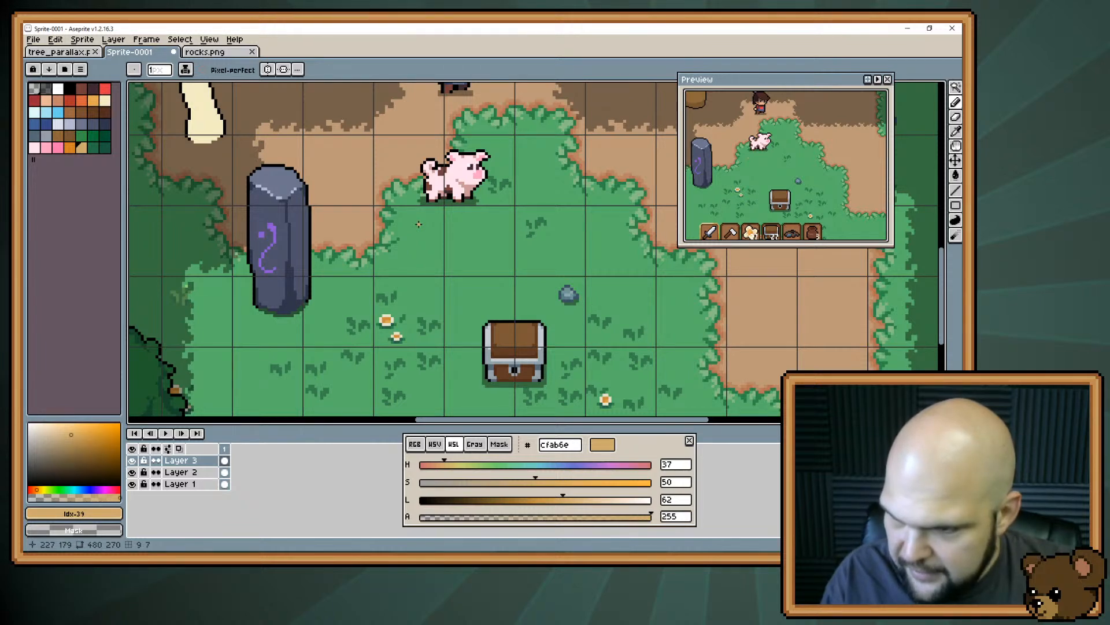
pyautogui.press('space')
pyautogui.moveTo(439, 223); pyautogui.dragTo(443, 301)
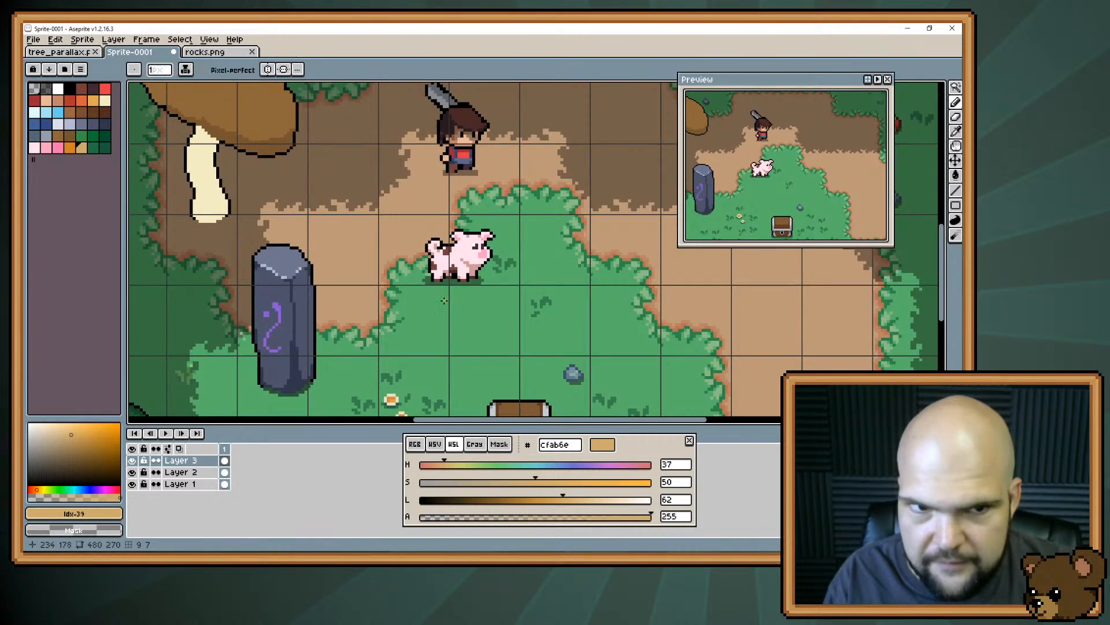
pyautogui.press('space')
pyautogui.moveTo(438, 259); pyautogui.dragTo(413, 263)
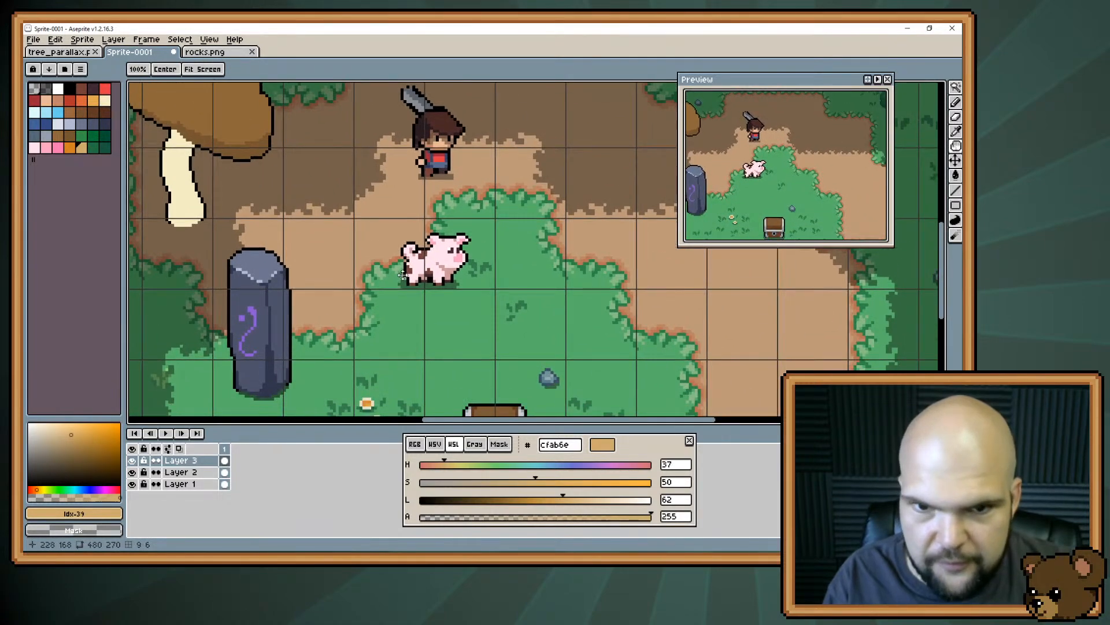
pyautogui.press('space')
pyautogui.moveTo(449, 339); pyautogui.dragTo(447, 298)
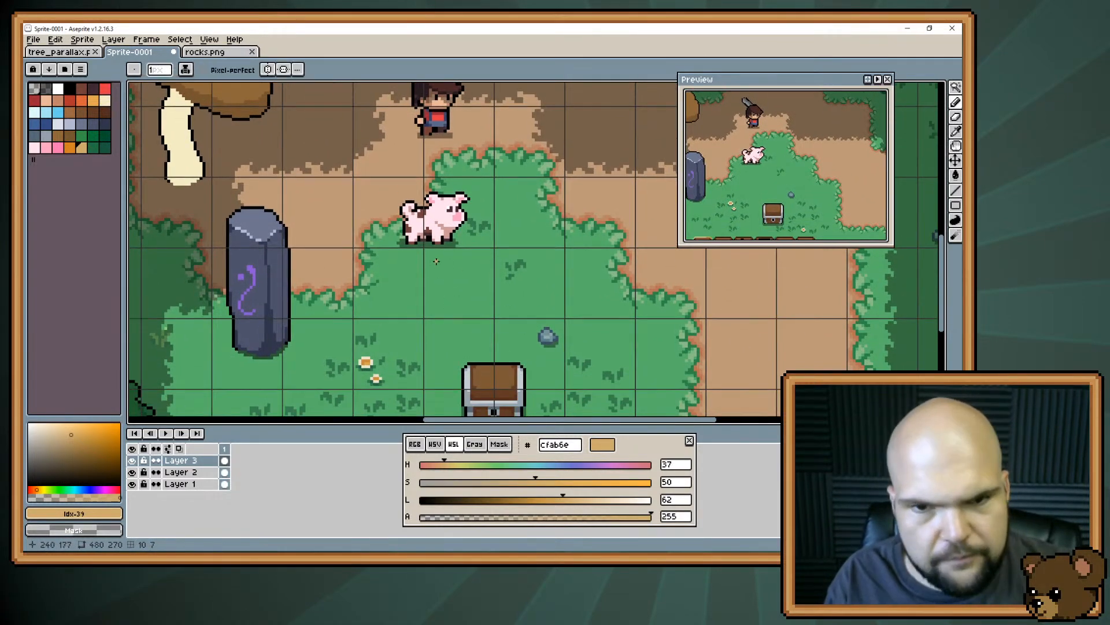
pyautogui.scroll(-4, 444, 252)
pyautogui.scroll(1, 444, 252)
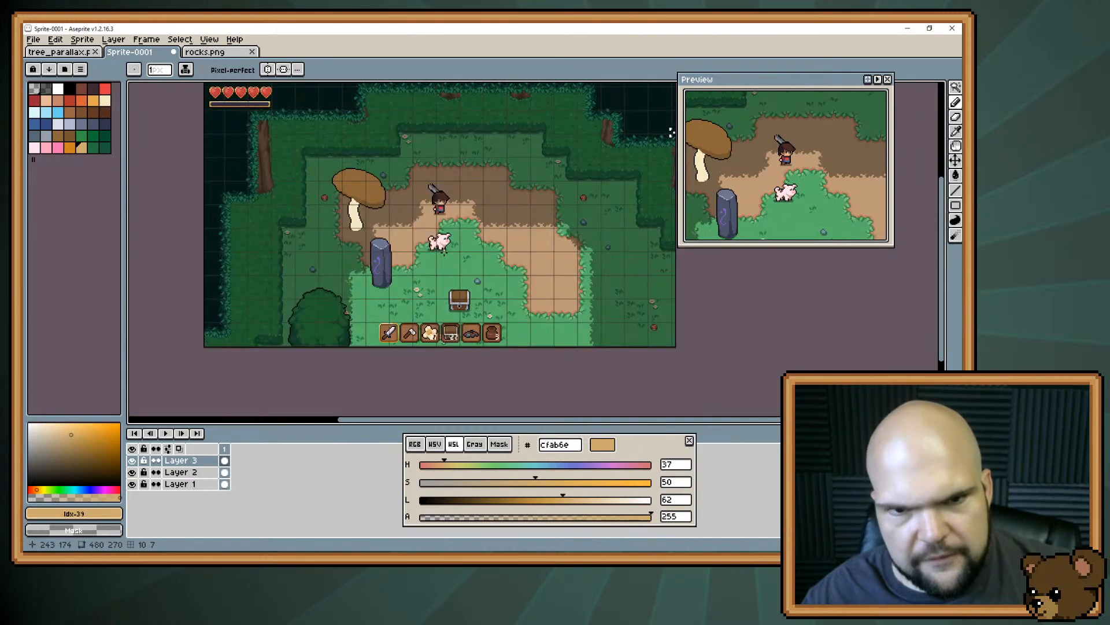
# Sample the mushroom stem's cream f3ecc4 and block in a tapered stem right of the pig with a 3 px pencil
pyautogui.scroll(1, 444, 252)
pyautogui.scroll(-1, 444, 253)
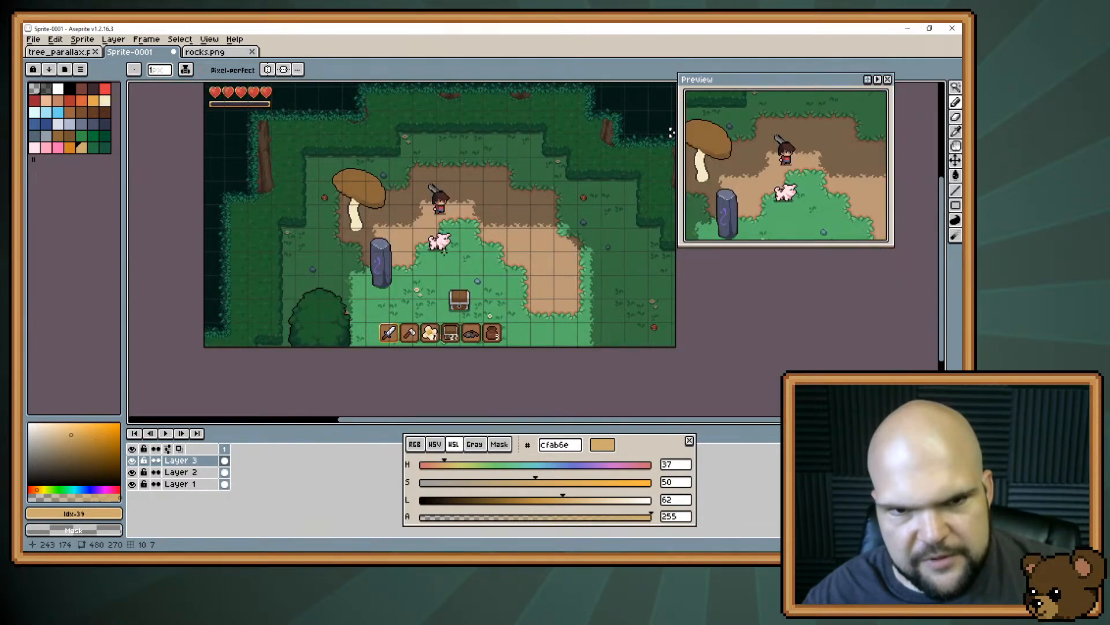
pyautogui.scroll(3, 444, 252)
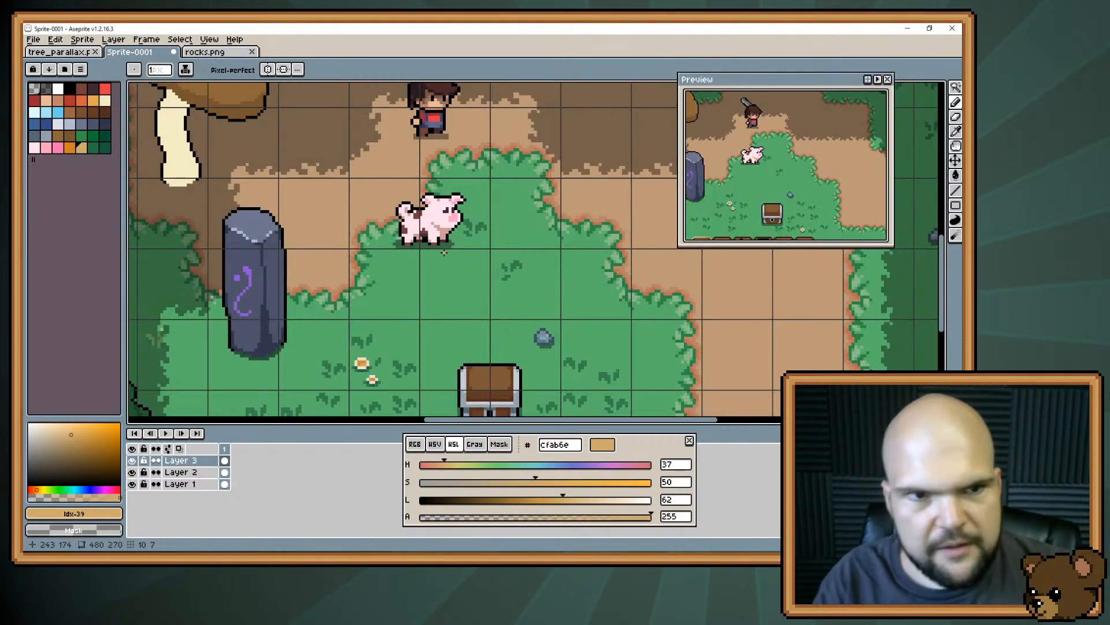
pyautogui.keyDown('alt'); pyautogui.click(183, 125); pyautogui.keyUp('alt')
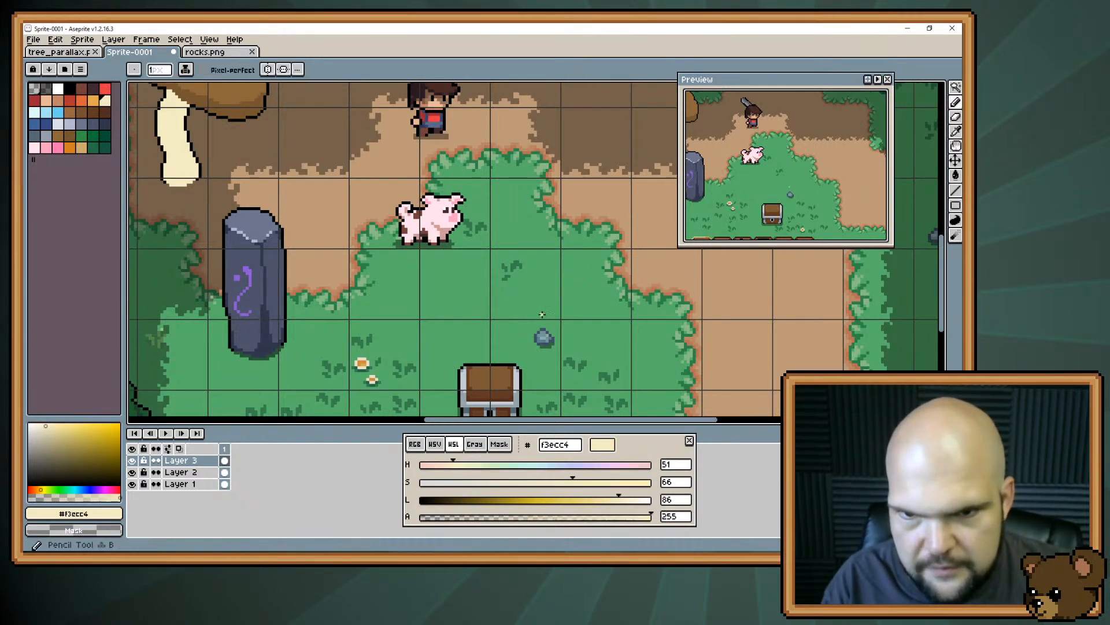
pyautogui.moveTo(541, 314); pyautogui.dragTo(525, 359)
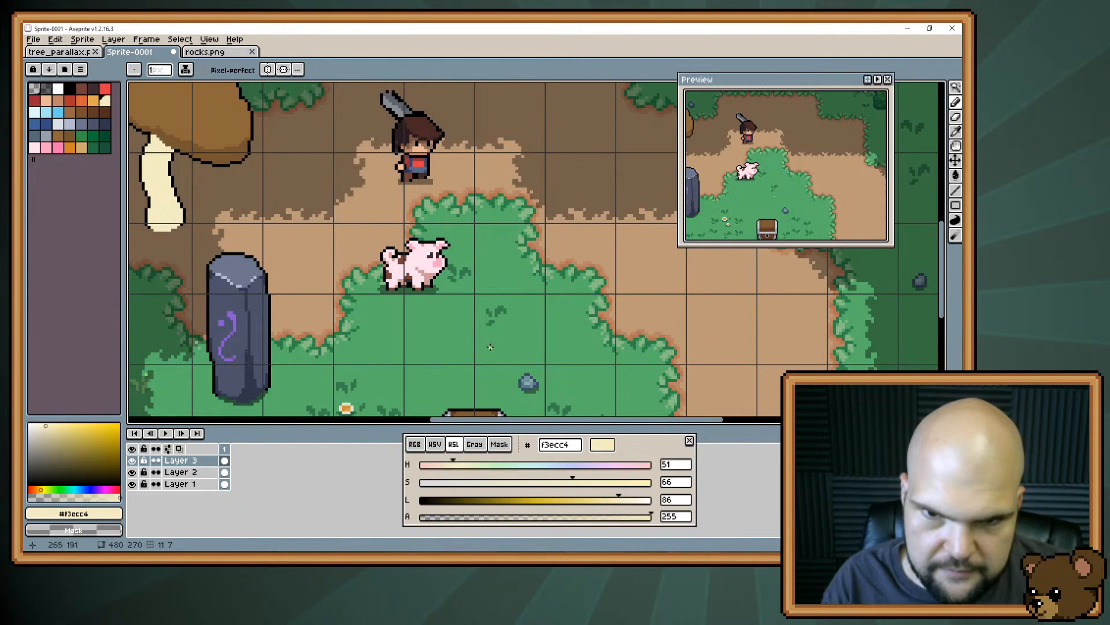
pyautogui.press('+')
pyautogui.press('+')
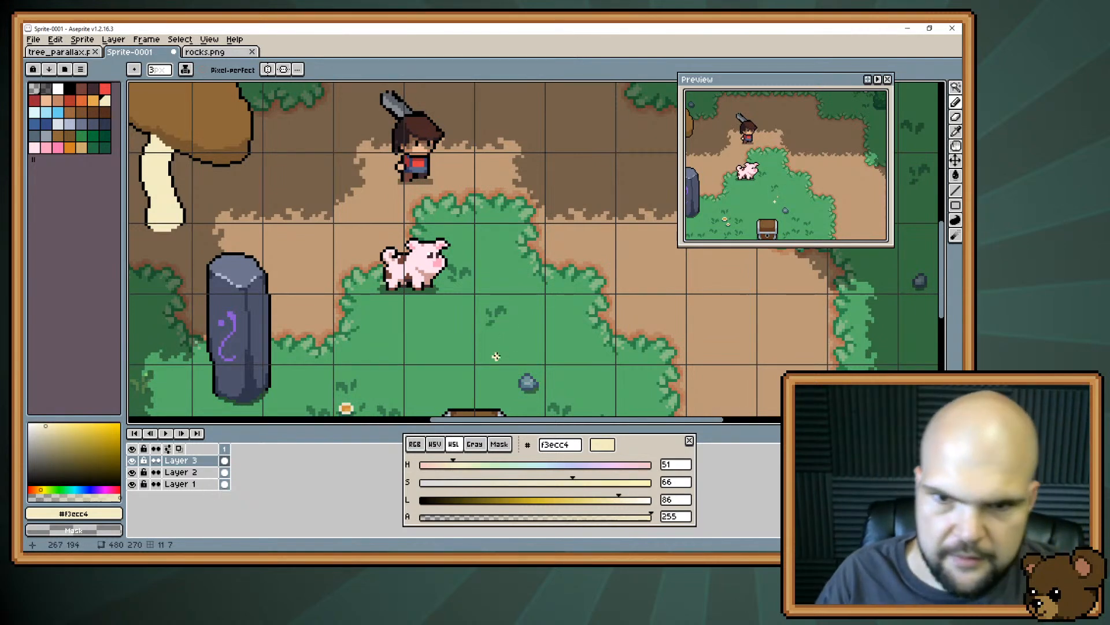
pyautogui.moveTo(455, 350)
pyautogui.mouseDown()
pyautogui.moveTo(508, 348)
pyautogui.moveTo(455, 339)
pyautogui.moveTo(499, 344)
pyautogui.moveTo(462, 334)
pyautogui.moveTo(476, 335)
pyautogui.moveTo(472, 298)
pyautogui.moveTo(481, 340)
pyautogui.moveTo(496, 338)
pyautogui.moveTo(478, 289)
pyautogui.moveTo(483, 258)
pyautogui.moveTo(466, 320)
pyautogui.mouseUp()
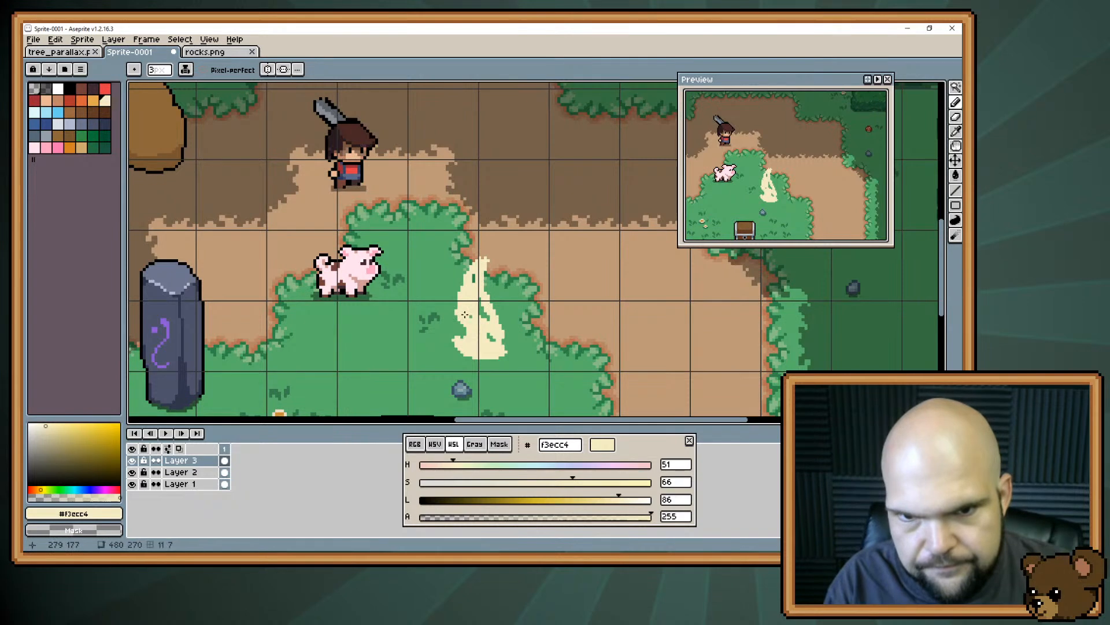
pyautogui.keyDown('alt'); pyautogui.click(279, 228); pyautogui.keyUp('alt')
pyautogui.moveTo(493, 276); pyautogui.dragTo(432, 248)
pyautogui.hotkey('ctrl', 'z')
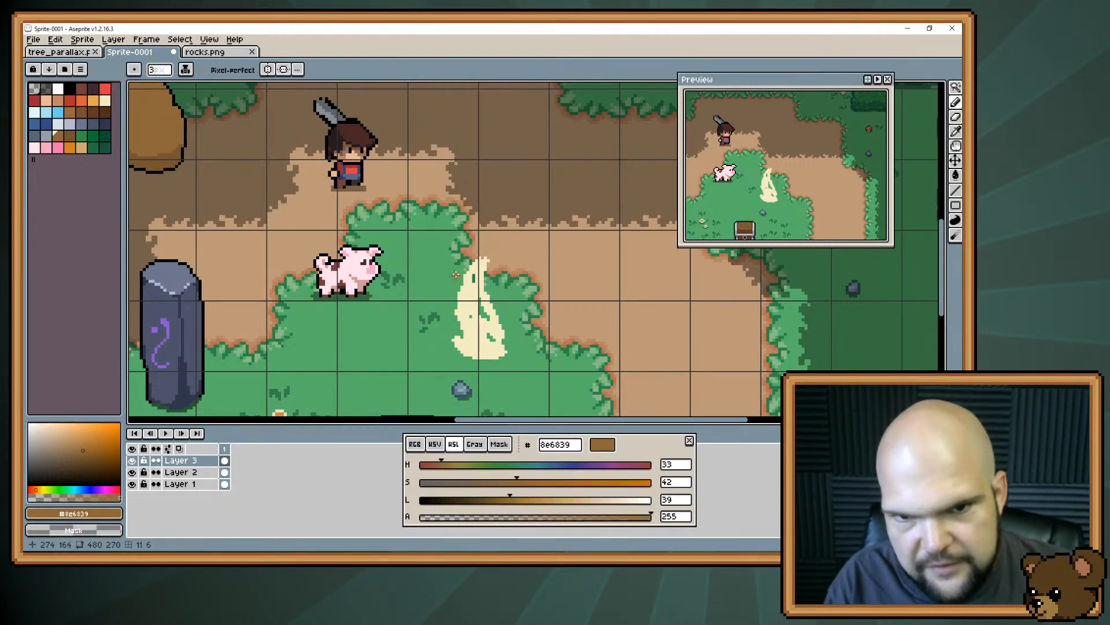
# Fill the gaps in the new stem with cream f3ecc4 and widen its upper part, adding a short prong leaning right
pyautogui.keyDown('alt'); pyautogui.click(478, 307); pyautogui.keyUp('alt')
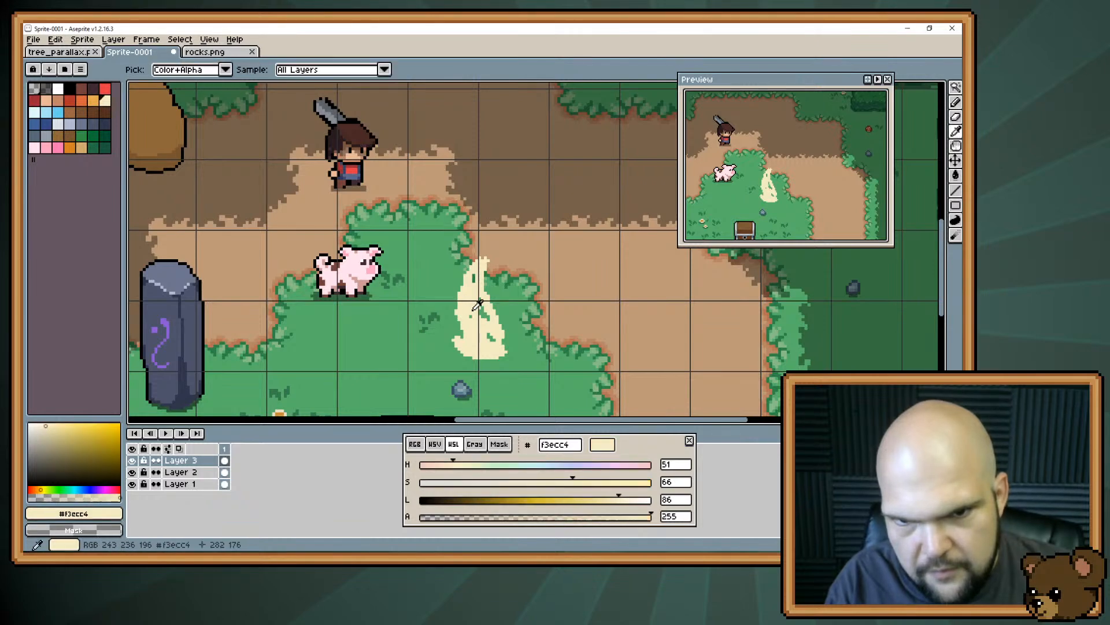
pyautogui.moveTo(479, 306)
pyautogui.mouseDown()
pyautogui.moveTo(491, 333)
pyautogui.moveTo(472, 348)
pyautogui.mouseUp()
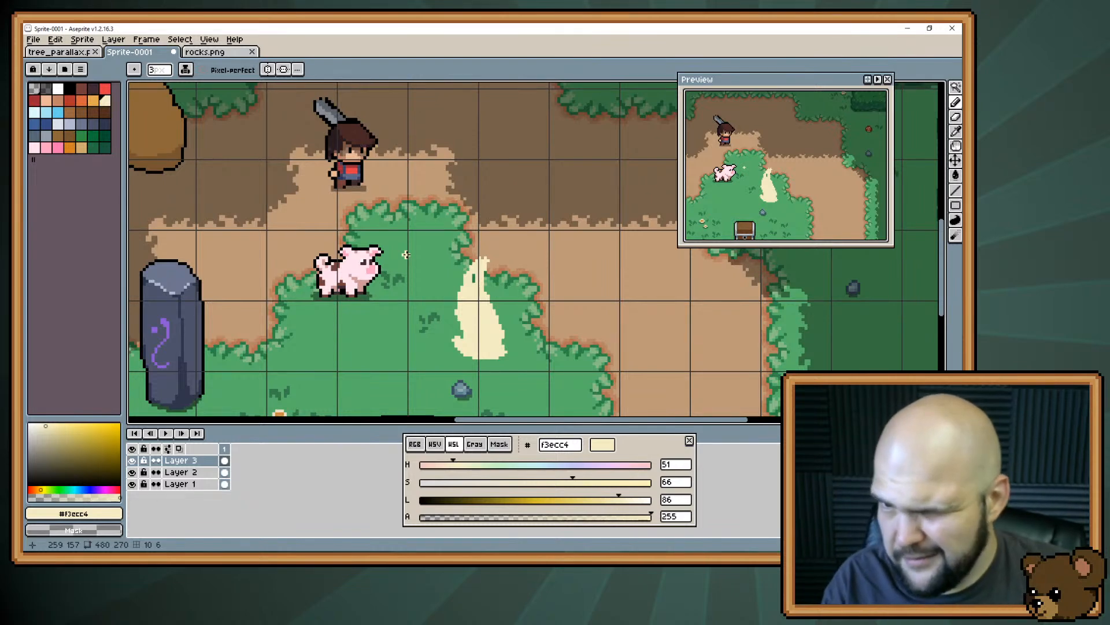
pyautogui.moveTo(406, 254); pyautogui.dragTo(447, 281)
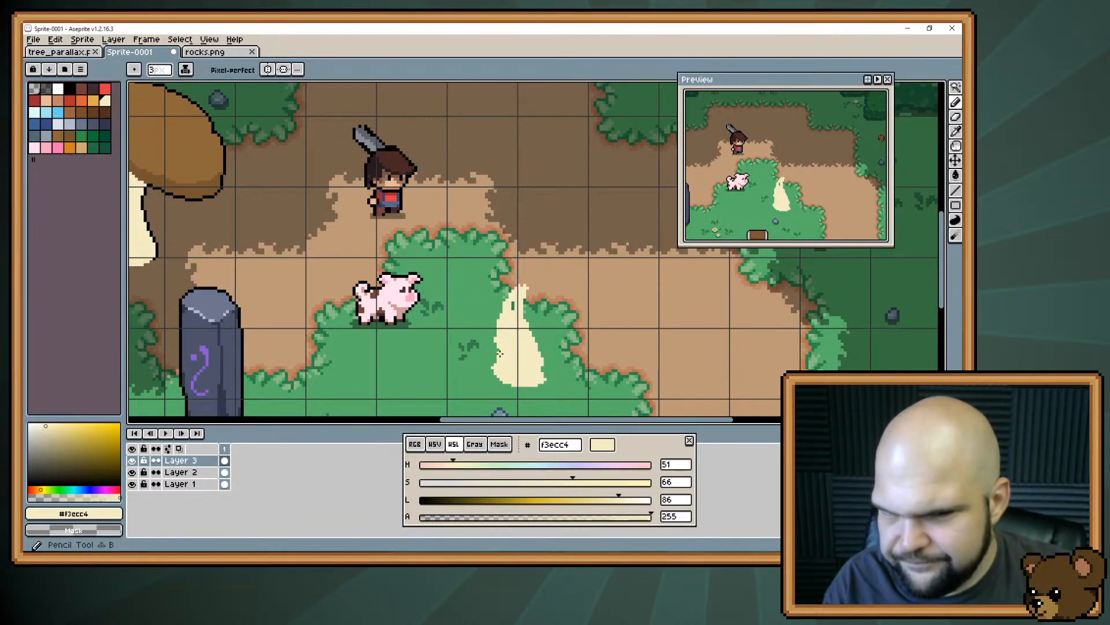
pyautogui.moveTo(509, 304)
pyautogui.mouseDown()
pyautogui.moveTo(505, 295)
pyautogui.moveTo(530, 329)
pyautogui.moveTo(526, 302)
pyautogui.mouseUp()
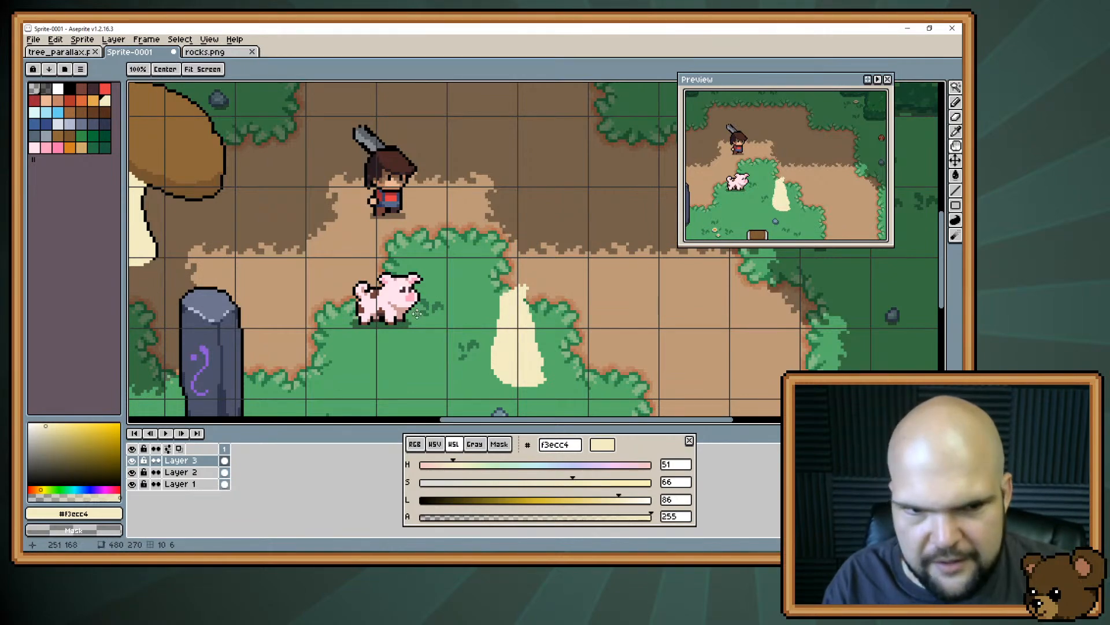
pyautogui.moveTo(514, 366); pyautogui.dragTo(587, 268)
pyautogui.moveTo(513, 267); pyautogui.dragTo(457, 341)
pyautogui.moveTo(512, 298)
pyautogui.mouseDown()
pyautogui.moveTo(519, 265)
pyautogui.moveTo(531, 332)
pyautogui.moveTo(537, 272)
pyautogui.moveTo(537, 328)
pyautogui.moveTo(559, 255)
pyautogui.mouseUp()
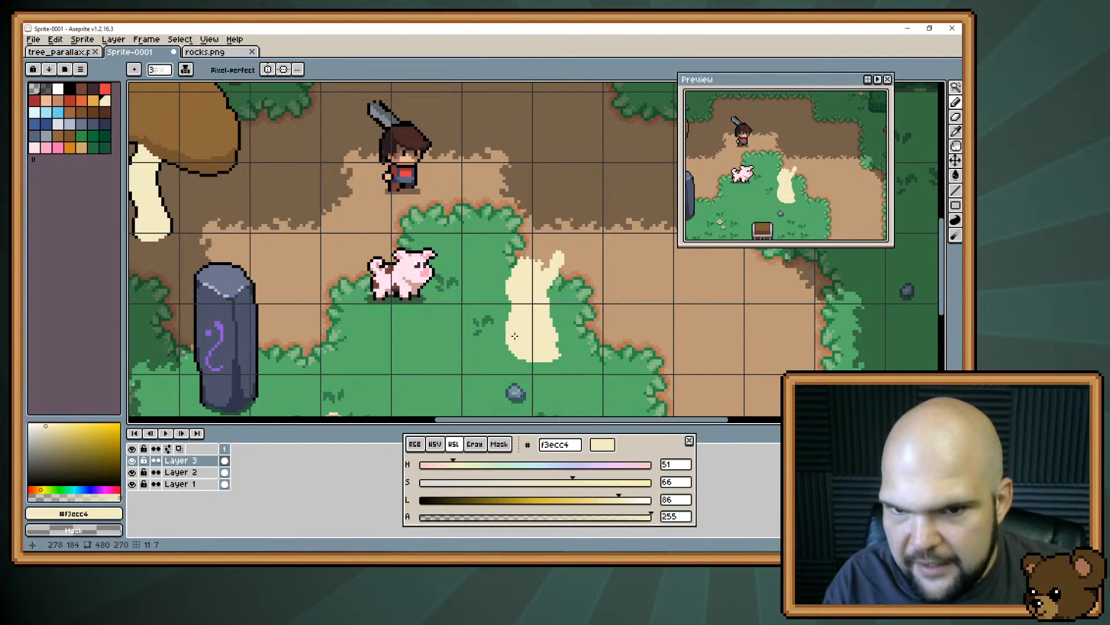
# Sample the large mushroom cap's brown 8e6839, then outline and fill a wide oval cap over the top of the new stem
pyautogui.moveTo(515, 335); pyautogui.dragTo(530, 373)
pyautogui.press('alt')
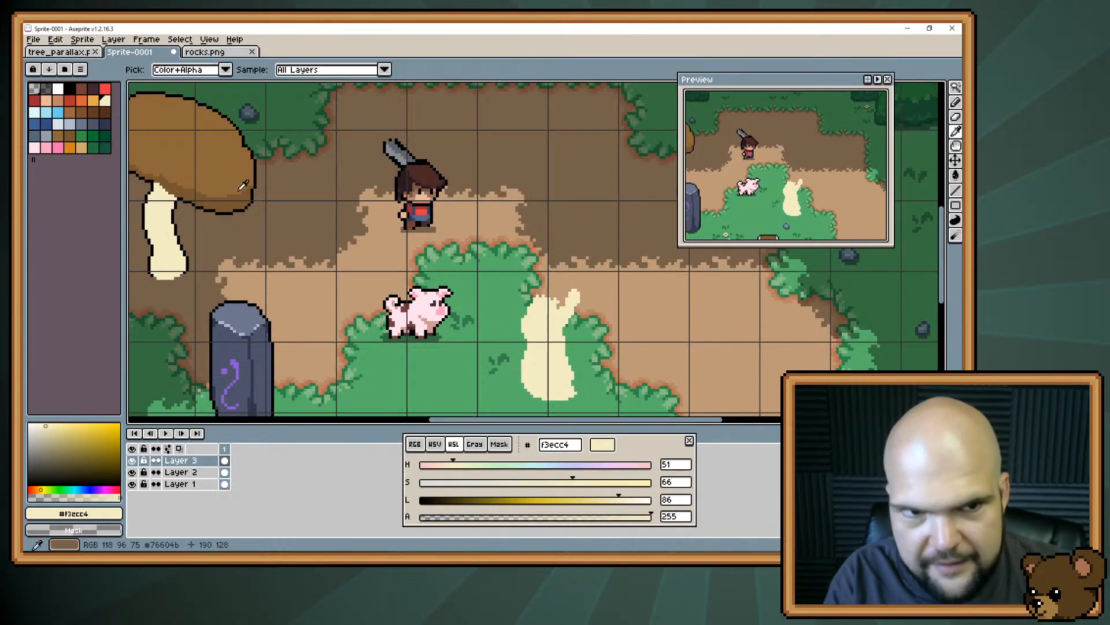
pyautogui.keyDown('alt'); pyautogui.click(261, 196); pyautogui.keyUp('alt')
pyautogui.moveTo(496, 276)
pyautogui.mouseDown()
pyautogui.moveTo(564, 335)
pyautogui.moveTo(509, 317)
pyautogui.mouseUp()
pyautogui.moveTo(604, 300); pyautogui.dragTo(506, 269)
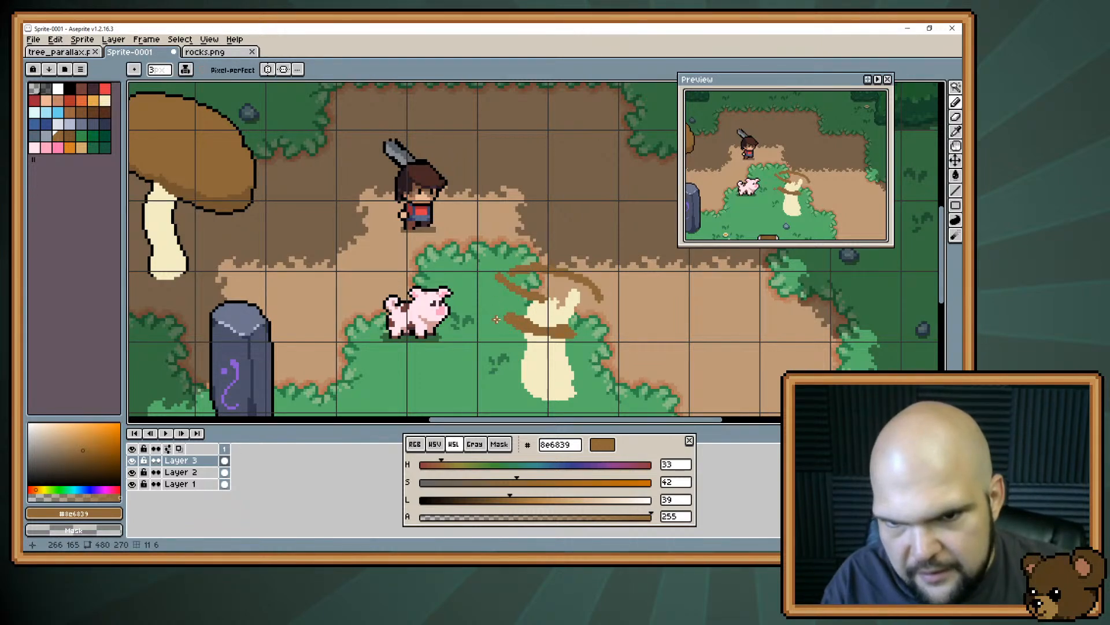
pyautogui.moveTo(507, 322)
pyautogui.mouseDown()
pyautogui.moveTo(492, 286)
pyautogui.moveTo(515, 270)
pyautogui.mouseUp()
pyautogui.moveTo(572, 335)
pyautogui.mouseDown()
pyautogui.moveTo(599, 303)
pyautogui.moveTo(521, 278)
pyautogui.moveTo(518, 310)
pyautogui.moveTo(588, 308)
pyautogui.moveTo(521, 276)
pyautogui.moveTo(511, 303)
pyautogui.moveTo(555, 328)
pyautogui.moveTo(582, 322)
pyautogui.moveTo(594, 309)
pyautogui.moveTo(547, 282)
pyautogui.moveTo(589, 300)
pyautogui.moveTo(581, 286)
pyautogui.moveTo(560, 293)
pyautogui.mouseUp()
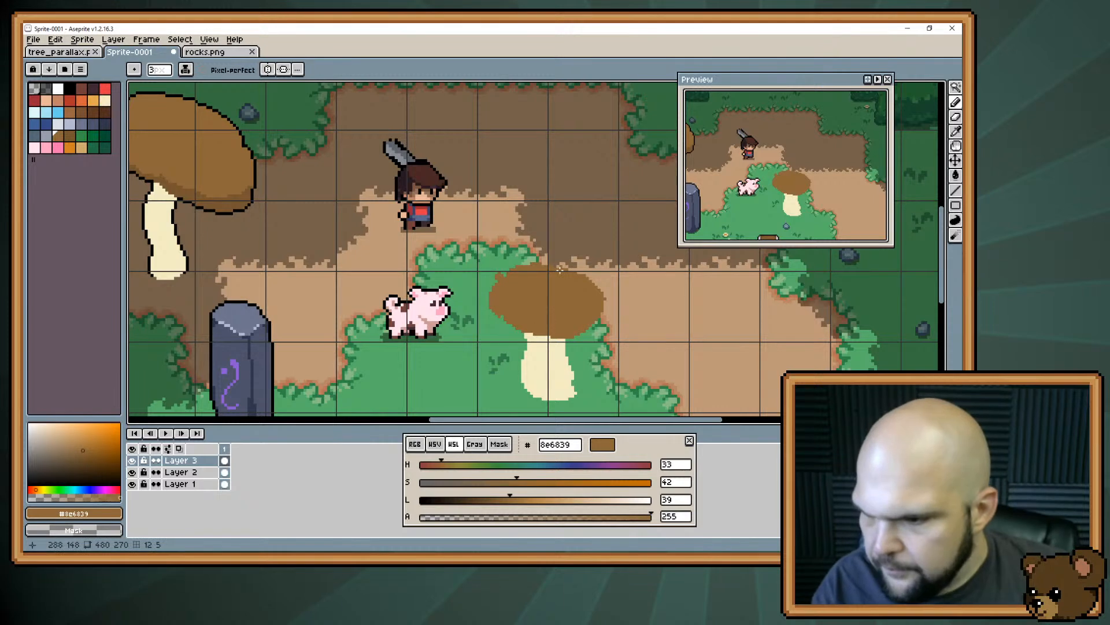
# Select the new mushroom's cap and move it slightly down to shorten the visible stem, then deselect
pyautogui.moveTo(540, 328); pyautogui.dragTo(537, 270)
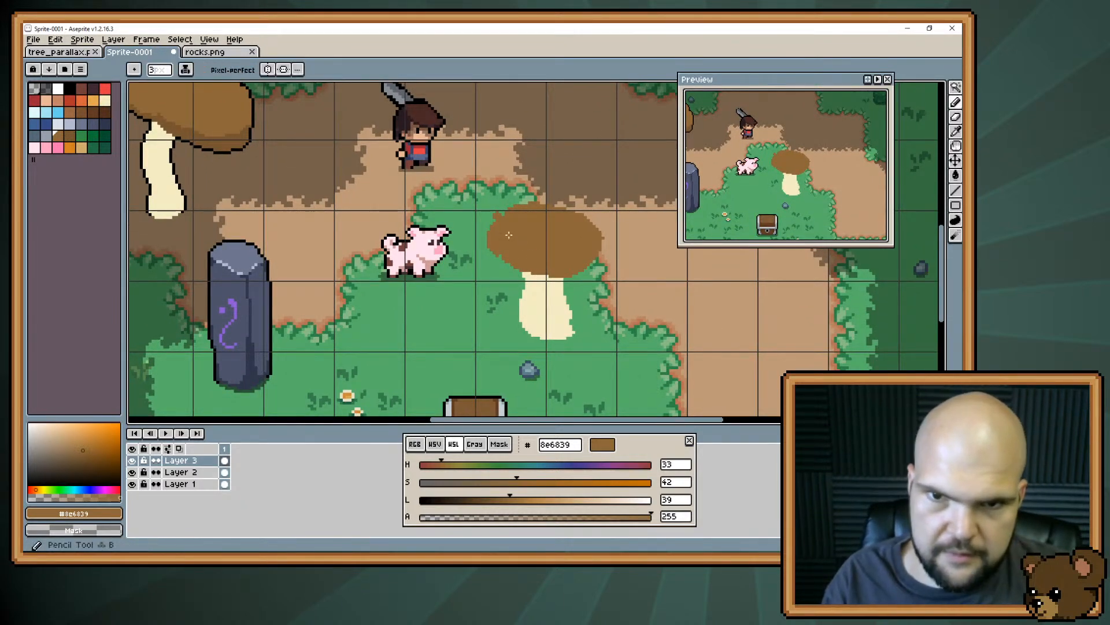
pyautogui.press('m')
pyautogui.moveTo(473, 179); pyautogui.dragTo(617, 297)
pyautogui.moveTo(568, 245)
pyautogui.mouseDown()
pyautogui.moveTo(568, 266)
pyautogui.moveTo(567, 257)
pyautogui.mouseUp()
pyautogui.hotkey('ctrl', 'd')
# Round out the left and right edges of the new mushroom's cap with brown 8e6839
pyautogui.press('b')
pyautogui.moveTo(490, 258); pyautogui.dragTo(487, 273)
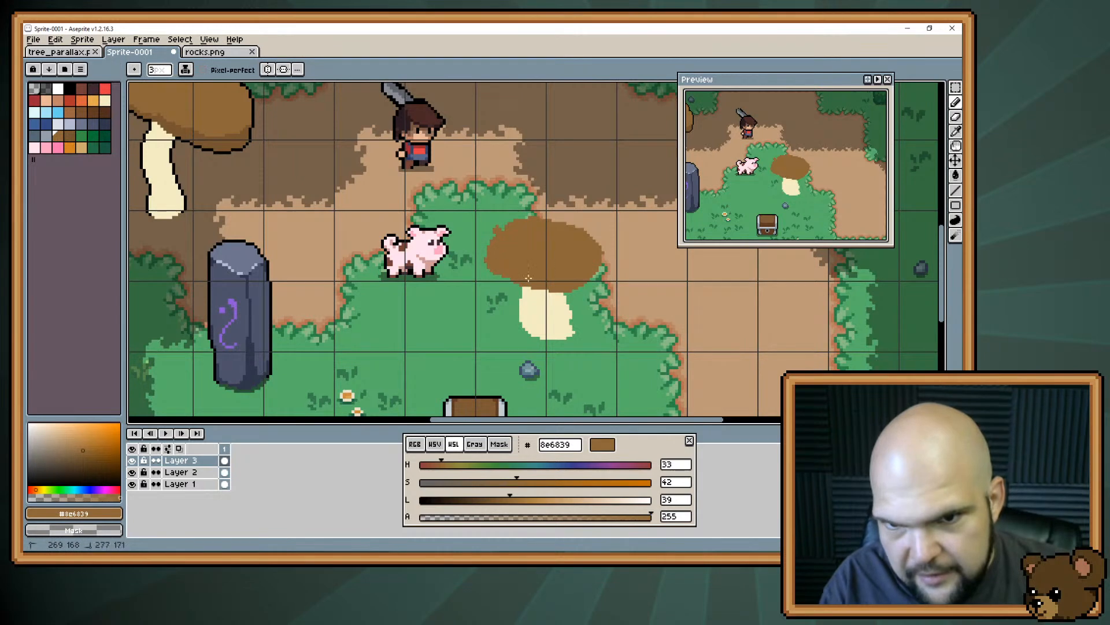
pyautogui.moveTo(601, 279); pyautogui.dragTo(607, 253)
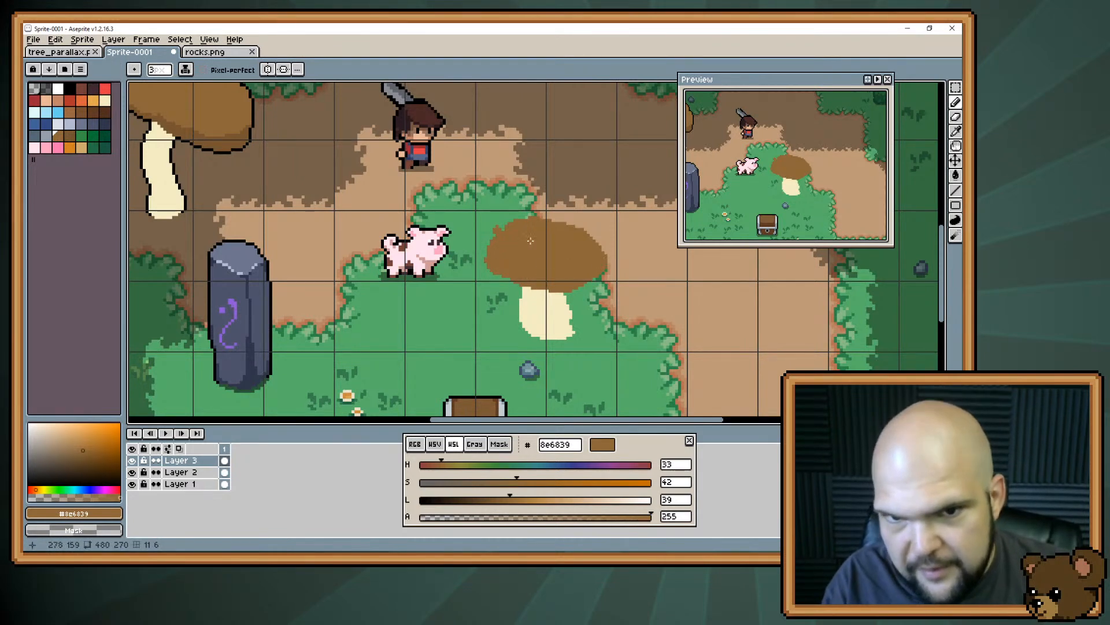
pyautogui.press('e')
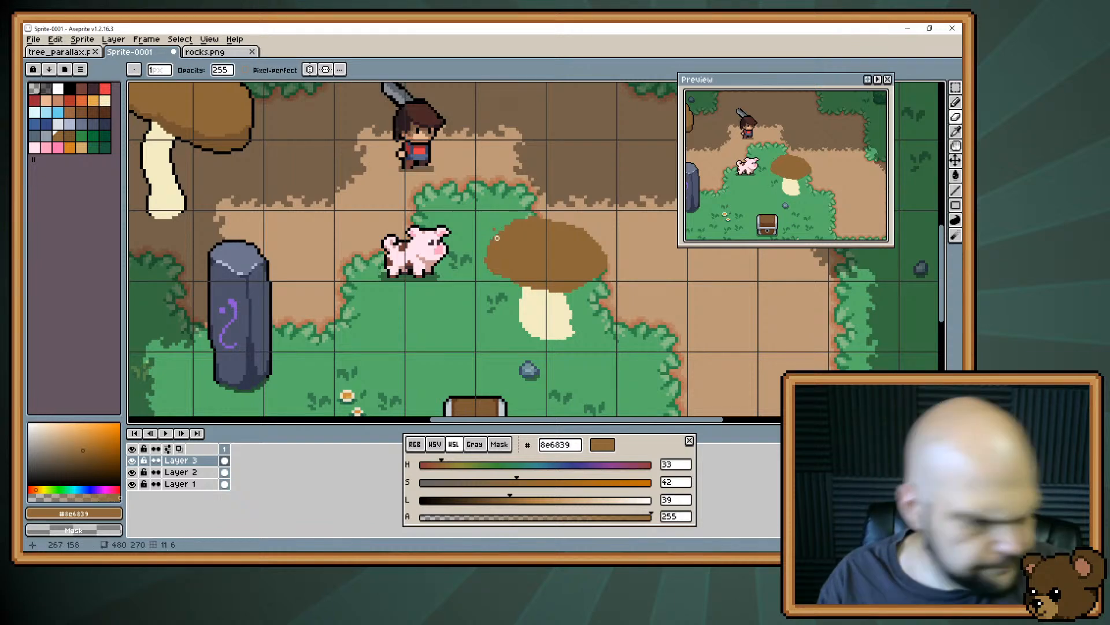
pyautogui.press('b')
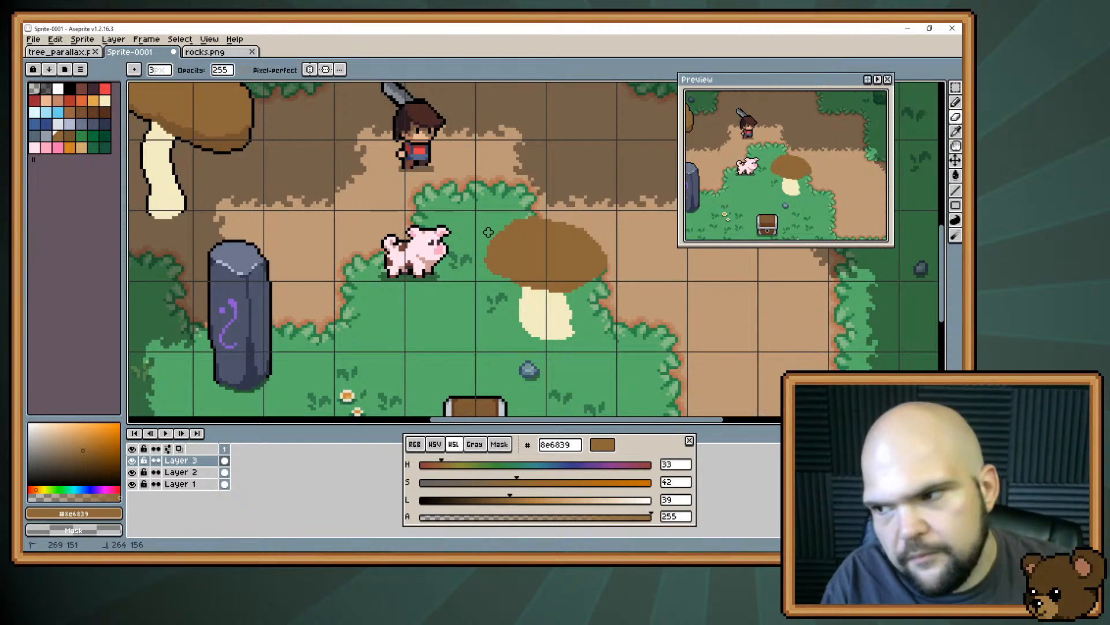
# Touch up the right edge of the short stem with cream f3ecc4 and trim the excess with the eraser
pyautogui.moveTo(521, 280); pyautogui.dragTo(483, 247)
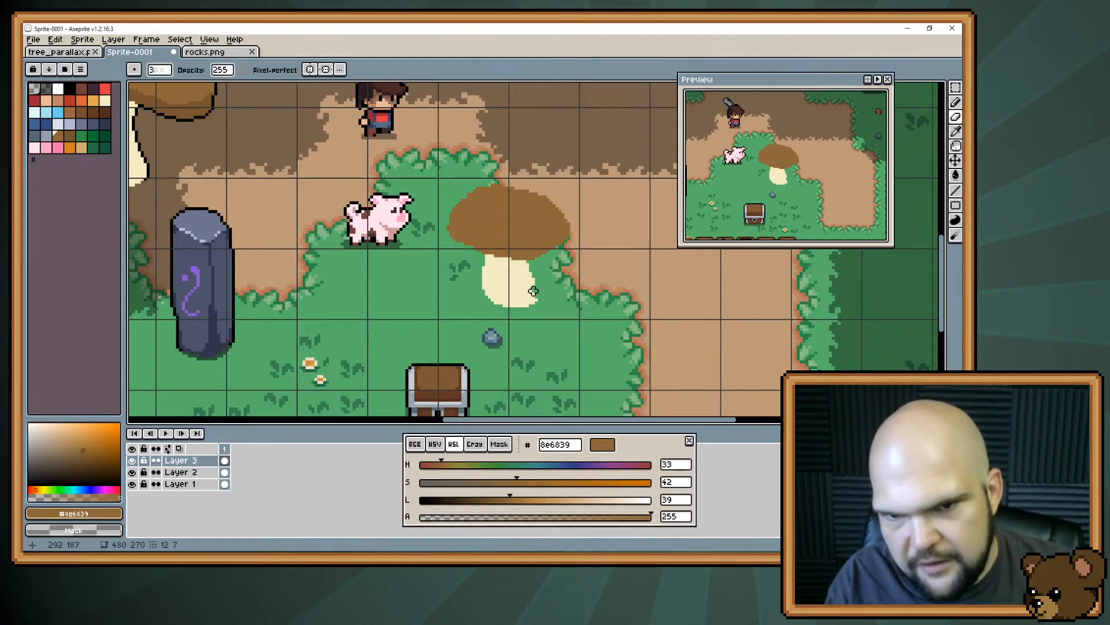
pyautogui.keyDown('alt'); pyautogui.click(530, 294); pyautogui.keyUp('alt')
pyautogui.moveTo(535, 291); pyautogui.dragTo(536, 291)
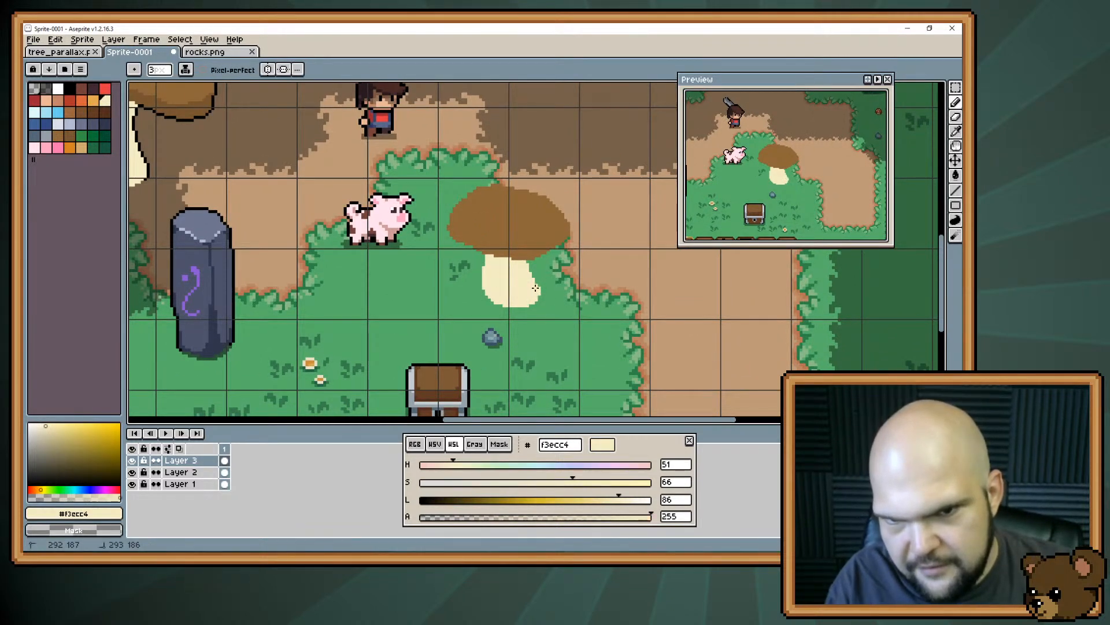
pyautogui.press('e')
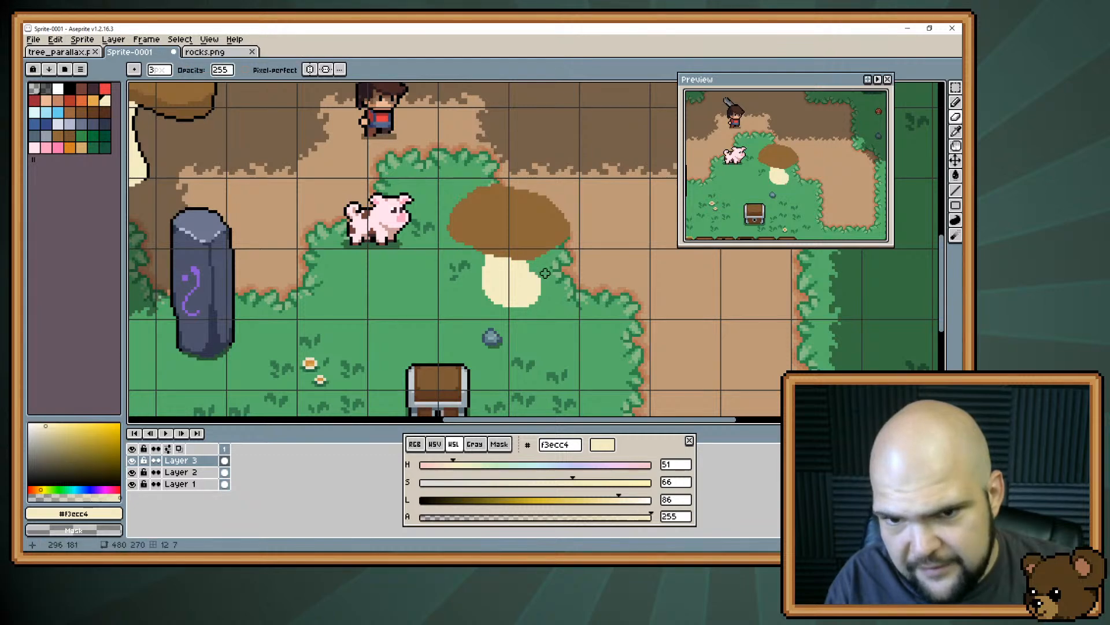
pyautogui.click(541, 291)
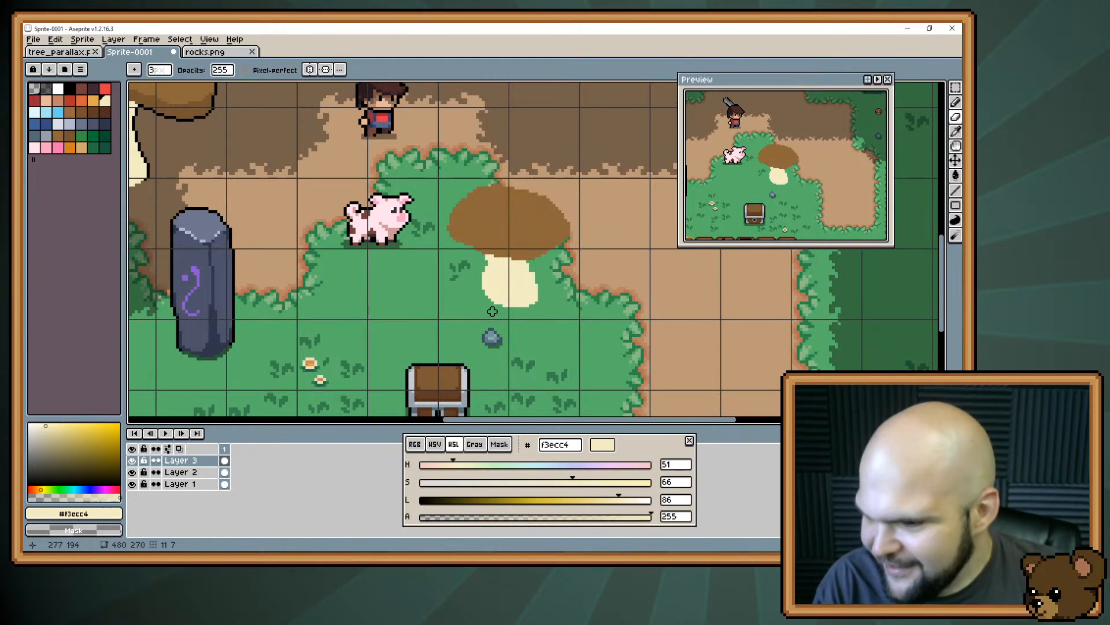
# Sample the rock pillar's slate 4d536a, paint an upright stone on the dirt path near its right edge, and erase its pointed tip
pyautogui.moveTo(492, 312); pyautogui.dragTo(624, 342)
pyautogui.keyDown('alt'); pyautogui.click(335, 323); pyautogui.keyUp('alt')
pyautogui.moveTo(466, 152)
pyautogui.mouseDown()
pyautogui.moveTo(449, 163)
pyautogui.moveTo(439, 234)
pyautogui.moveTo(306, 193)
pyautogui.mouseUp()
pyautogui.moveTo(659, 122); pyautogui.dragTo(584, 8)
pyautogui.moveTo(609, 297)
pyautogui.mouseDown()
pyautogui.moveTo(484, 248)
pyautogui.moveTo(523, 237)
pyautogui.moveTo(544, 271)
pyautogui.moveTo(511, 230)
pyautogui.moveTo(492, 263)
pyautogui.moveTo(523, 240)
pyautogui.moveTo(487, 248)
pyautogui.moveTo(484, 298)
pyautogui.moveTo(538, 289)
pyautogui.moveTo(497, 312)
pyautogui.moveTo(526, 312)
pyautogui.mouseUp()
pyautogui.press('e')
pyautogui.press('b')
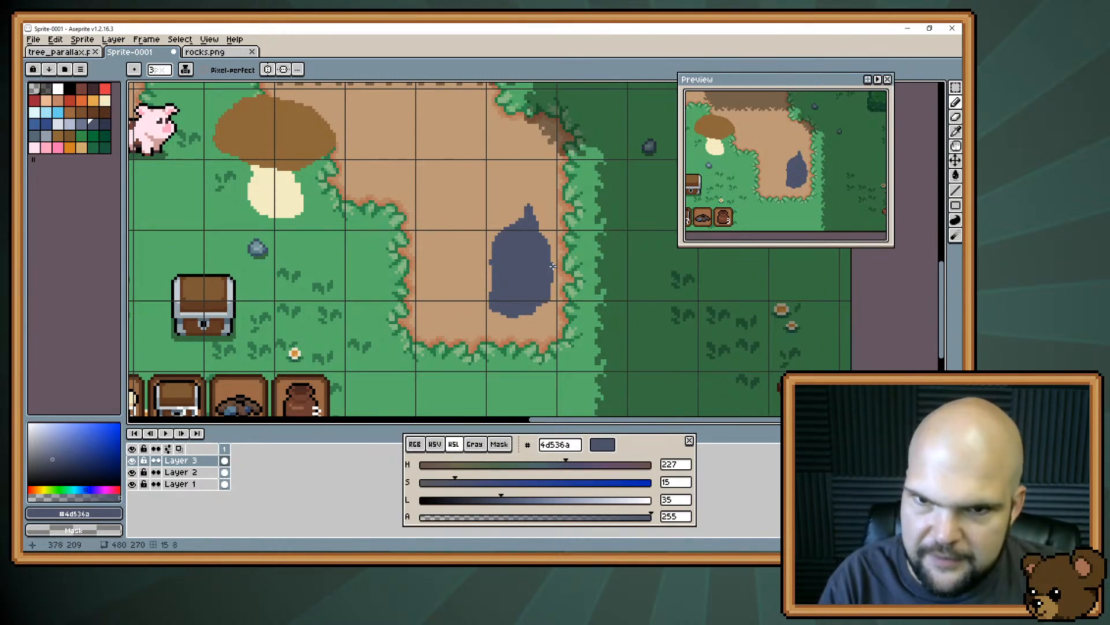
pyautogui.press('e')
pyautogui.moveTo(532, 223)
pyautogui.mouseDown()
pyautogui.moveTo(528, 209)
pyautogui.moveTo(523, 243)
pyautogui.mouseUp()
pyautogui.press('b')
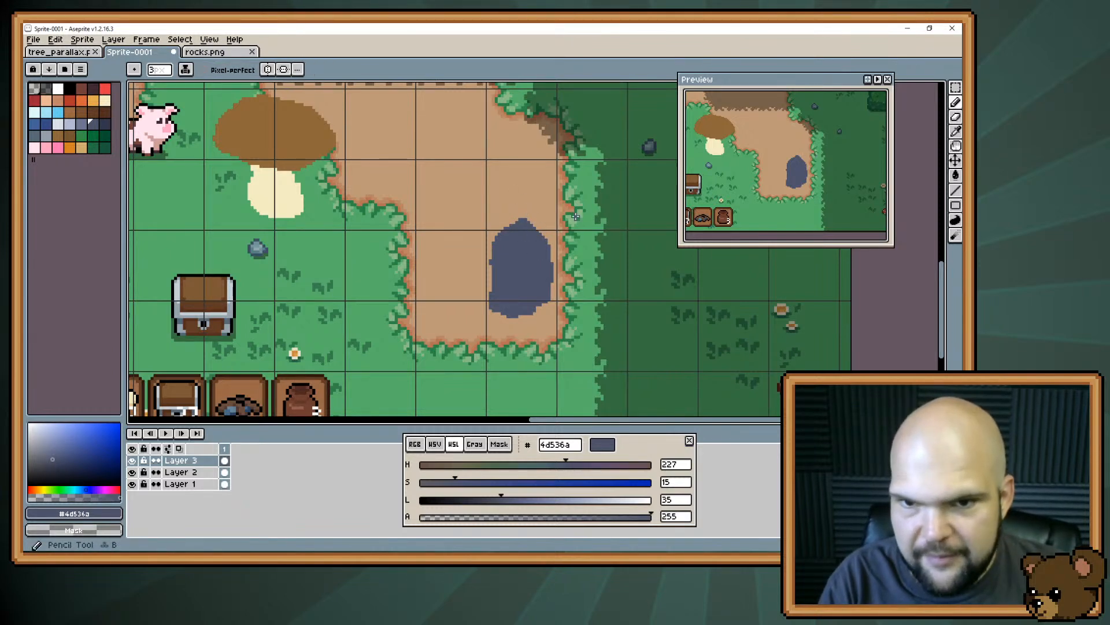
# Paint a second pillar on the dark grass in slate 4d536a and join both stones with a thick slanted lintel
pyautogui.moveTo(665, 196)
pyautogui.mouseDown()
pyautogui.moveTo(509, 223)
pyautogui.moveTo(470, 255)
pyautogui.mouseUp()
pyautogui.moveTo(598, 312); pyautogui.dragTo(583, 249)
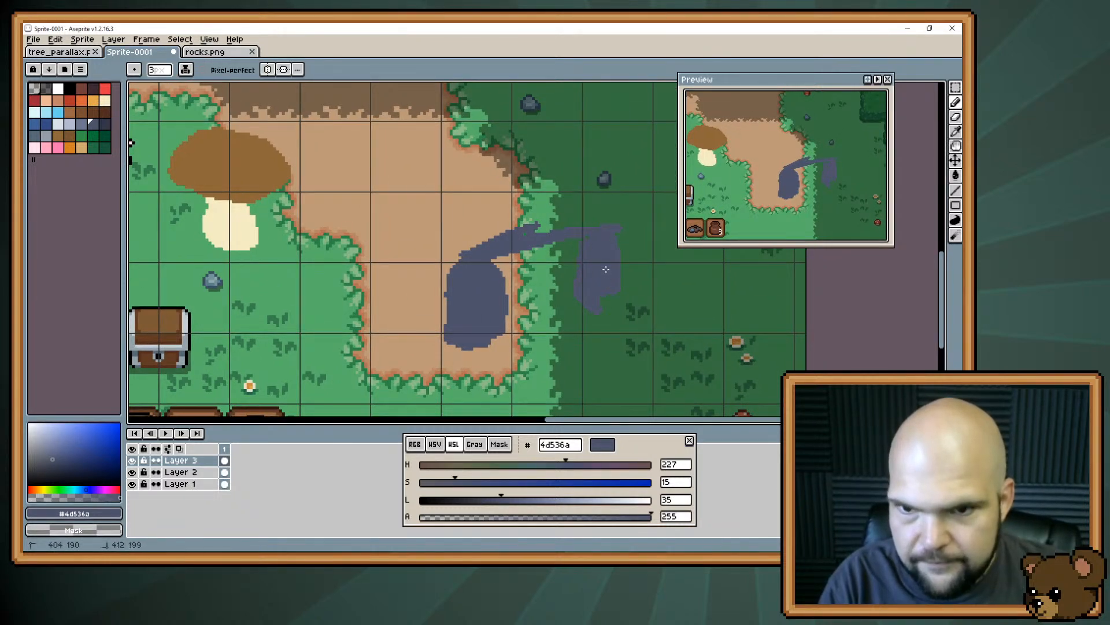
pyautogui.moveTo(543, 228)
pyautogui.mouseDown()
pyautogui.moveTo(473, 242)
pyautogui.moveTo(471, 256)
pyautogui.moveTo(534, 244)
pyautogui.moveTo(506, 264)
pyautogui.moveTo(570, 242)
pyautogui.mouseUp()
pyautogui.moveTo(475, 260)
pyautogui.mouseDown()
pyautogui.moveTo(504, 224)
pyautogui.moveTo(450, 250)
pyautogui.moveTo(474, 255)
pyautogui.mouseUp()
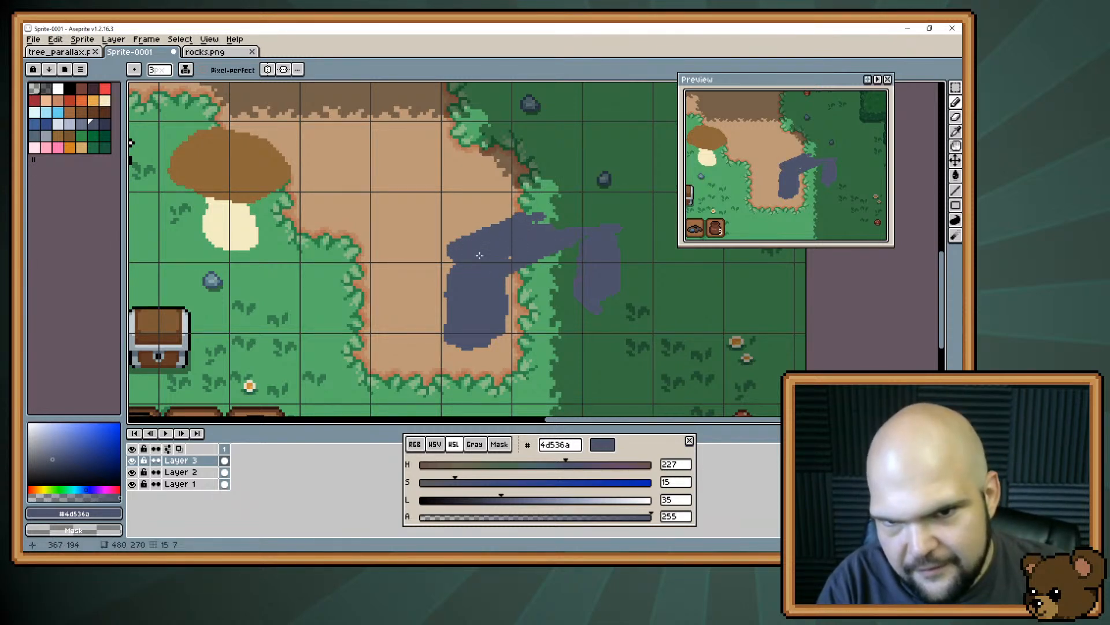
pyautogui.moveTo(536, 230)
pyautogui.mouseDown()
pyautogui.moveTo(572, 215)
pyautogui.moveTo(538, 208)
pyautogui.mouseUp()
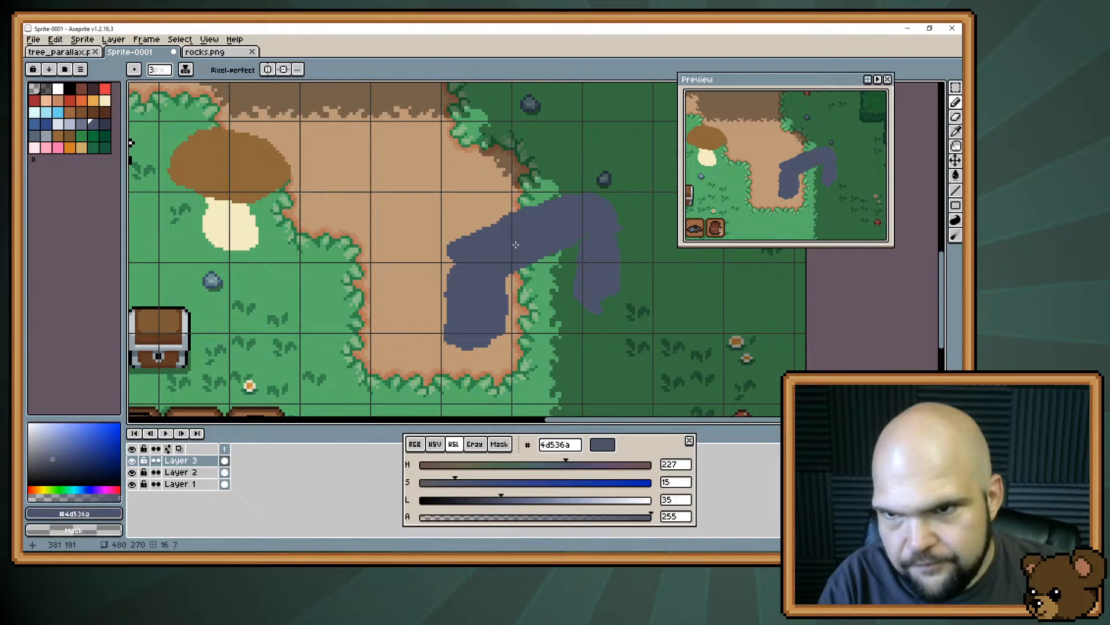
# Shade the lower front face and near end of the lintel with dark slate 30364b
pyautogui.click(104, 124)
pyautogui.moveTo(449, 254)
pyautogui.mouseDown()
pyautogui.moveTo(550, 246)
pyautogui.moveTo(505, 270)
pyautogui.moveTo(466, 264)
pyautogui.moveTo(611, 228)
pyautogui.moveTo(590, 224)
pyautogui.moveTo(612, 210)
pyautogui.moveTo(484, 267)
pyautogui.moveTo(585, 240)
pyautogui.mouseUp()
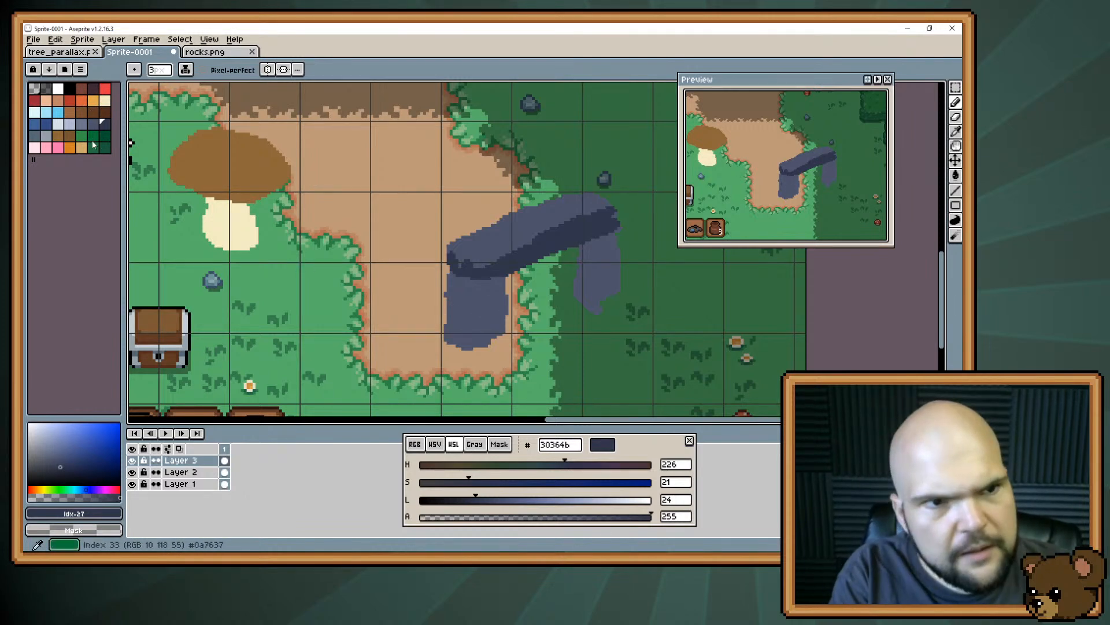
# Try dark slate 30364b shading on the right faces of both pillars and judge the arch within the whole scene
pyautogui.moveTo(475, 284)
pyautogui.mouseDown()
pyautogui.moveTo(492, 321)
pyautogui.moveTo(500, 283)
pyautogui.moveTo(480, 340)
pyautogui.moveTo(495, 338)
pyautogui.mouseUp()
pyautogui.moveTo(588, 258)
pyautogui.mouseDown()
pyautogui.moveTo(603, 259)
pyautogui.moveTo(610, 292)
pyautogui.moveTo(618, 249)
pyautogui.mouseUp()
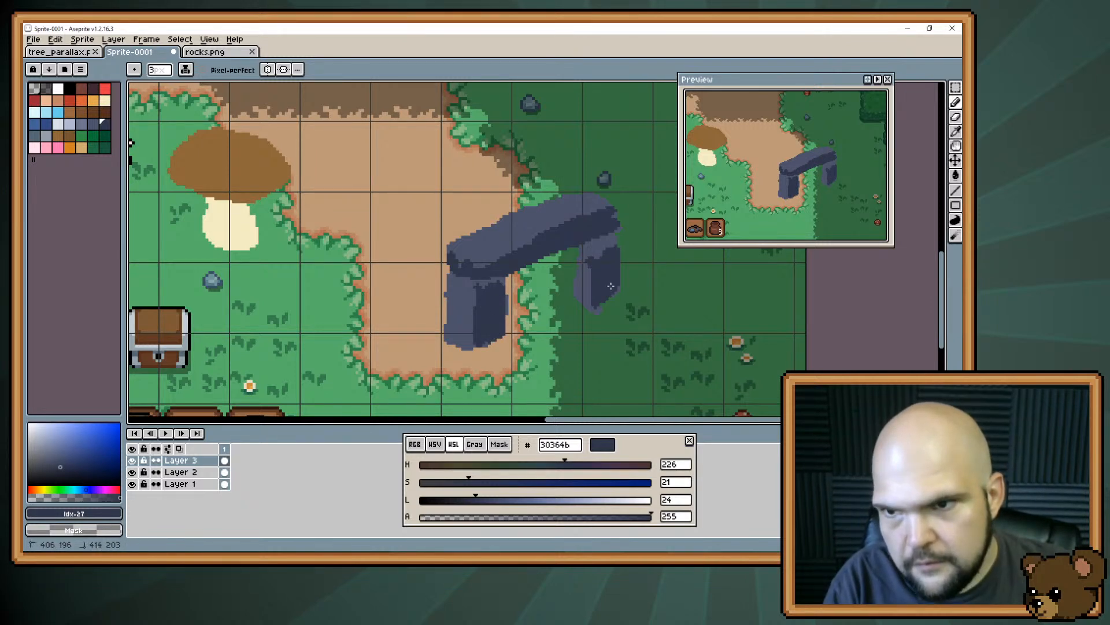
pyautogui.moveTo(537, 273)
pyautogui.mouseDown()
pyautogui.moveTo(562, 306)
pyautogui.moveTo(576, 298)
pyautogui.mouseUp()
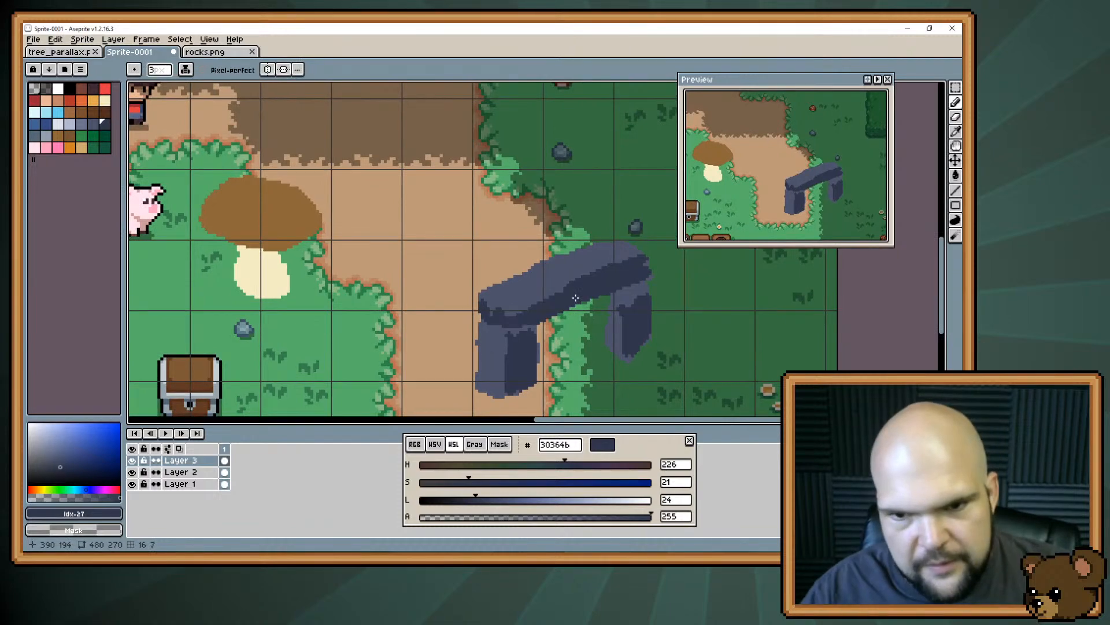
pyautogui.scroll(-4, 576, 298)
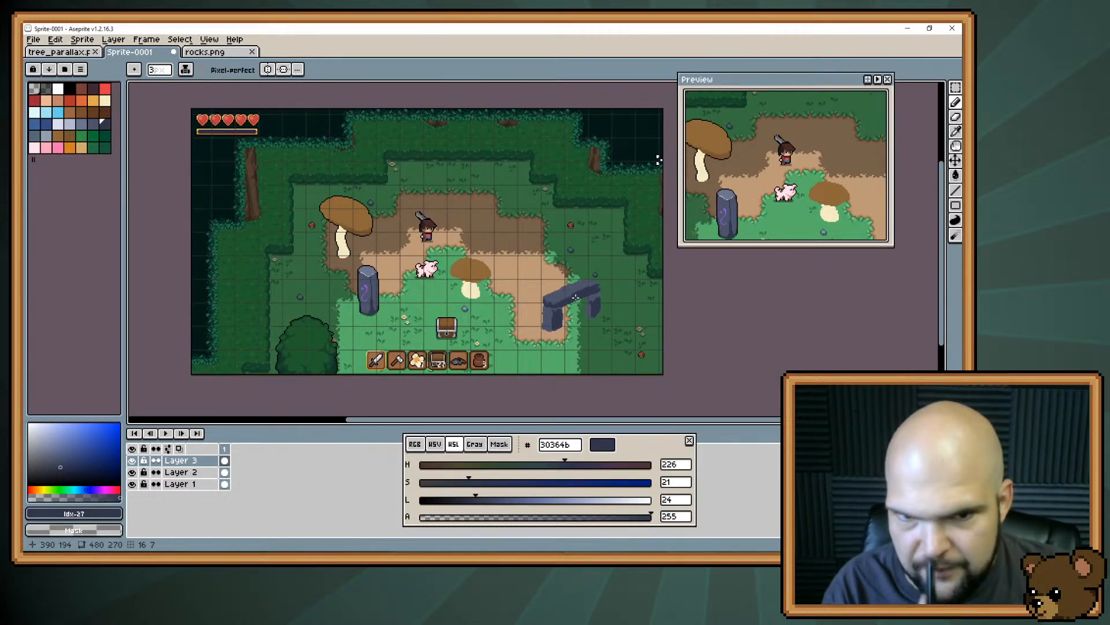
pyautogui.scroll(4, 576, 298)
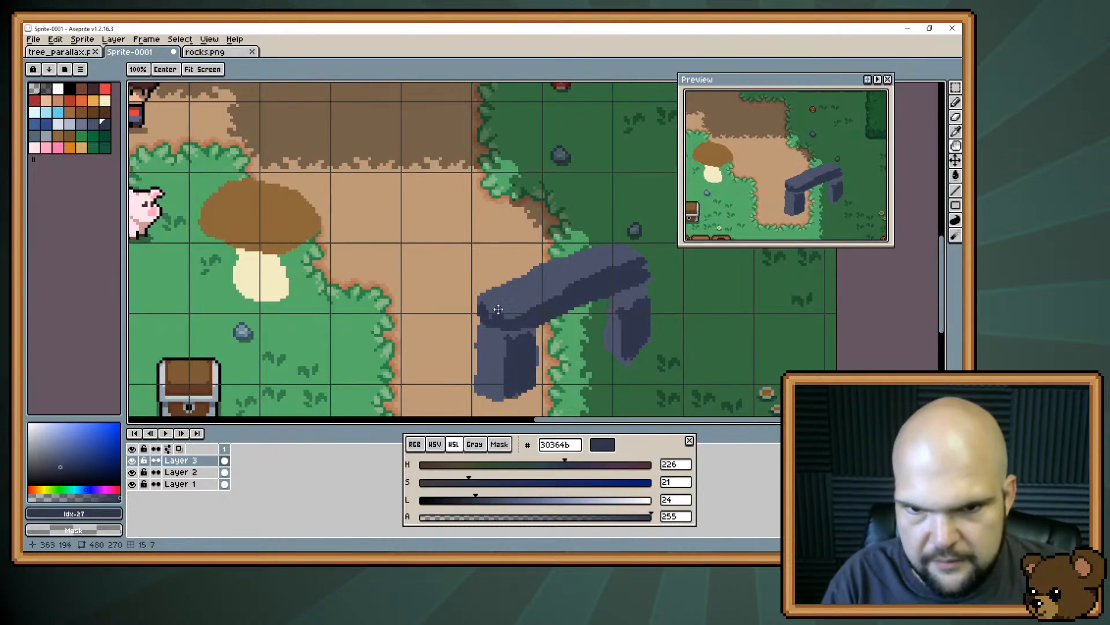
# Undo the dark shading on the arch's two pillars
pyautogui.moveTo(588, 238); pyautogui.dragTo(600, 230)
pyautogui.hotkey('ctrl', 'z')
pyautogui.hotkey('ctrl', 'z')
pyautogui.hotkey('ctrl', 'z')
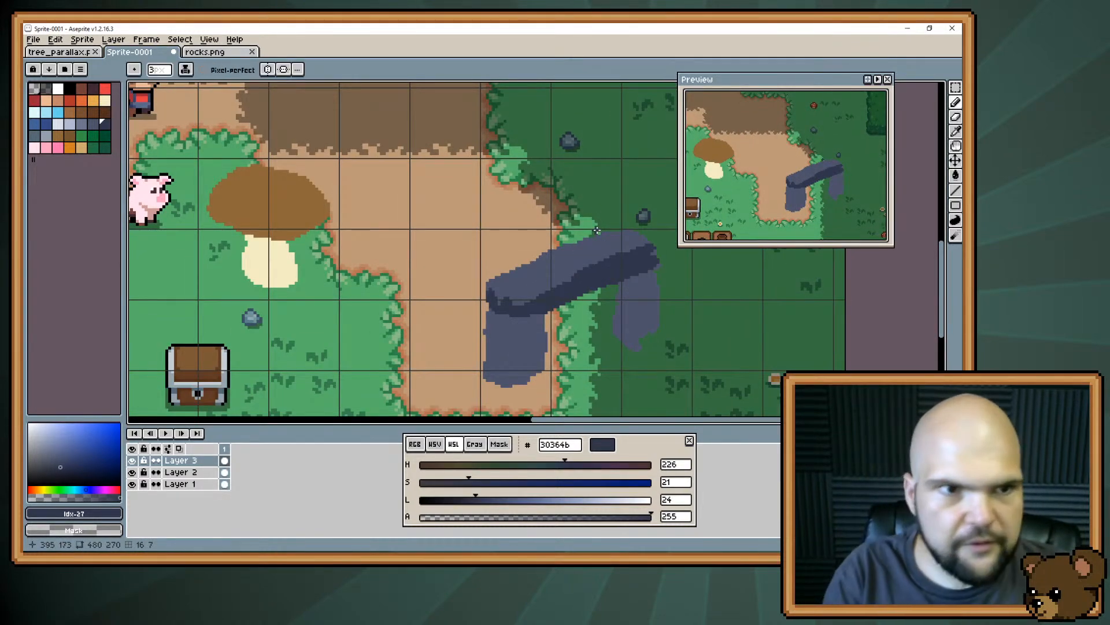
# Undo the dark slate shading on the arch's lintel
pyautogui.hotkey('ctrl', 'z')
pyautogui.hotkey('ctrl', 'z')
pyautogui.hotkey('ctrl', 'z')
pyautogui.hotkey('ctrl', 'z')
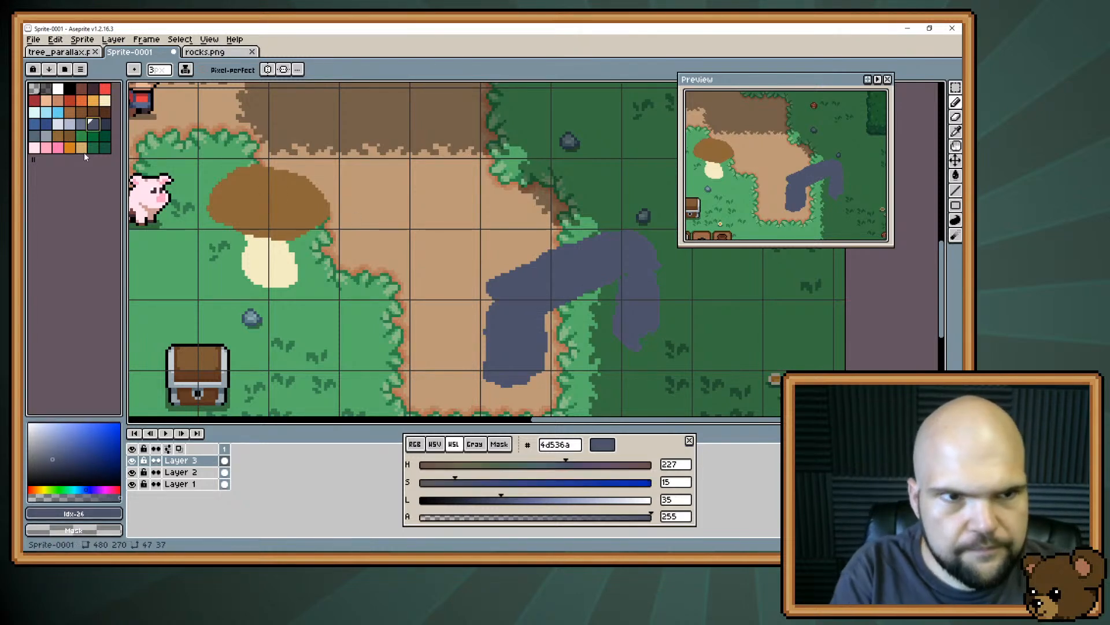
# Paint the upper face of the lintel in lighter slate 6d758d
pyautogui.click(80, 123)
pyautogui.moveTo(370, 254); pyautogui.dragTo(531, 212)
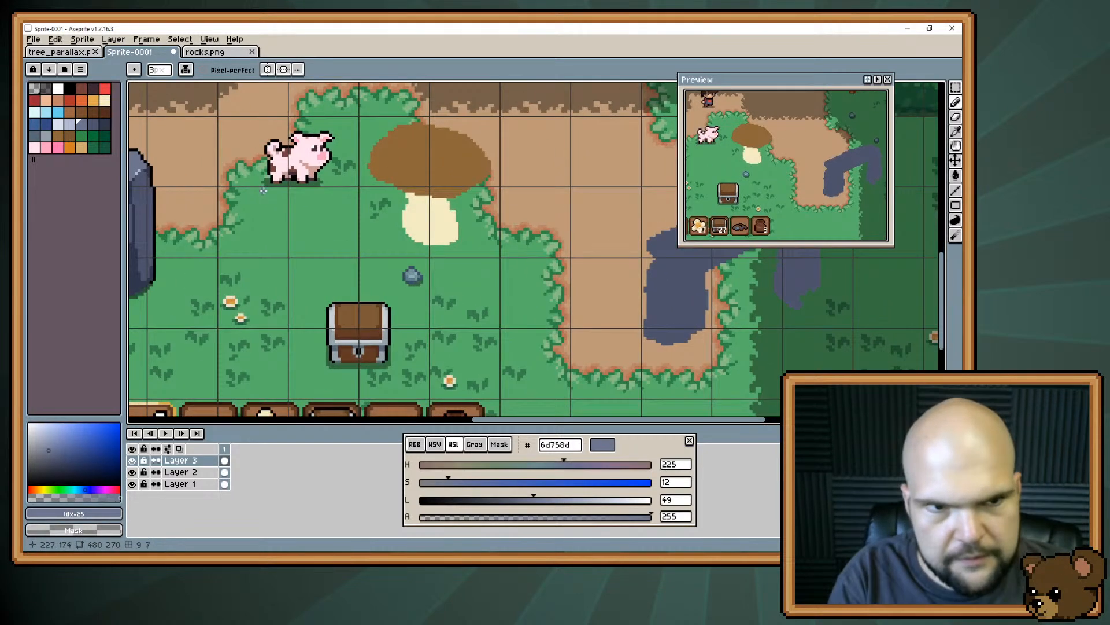
pyautogui.moveTo(730, 235)
pyautogui.mouseDown()
pyautogui.moveTo(460, 272)
pyautogui.moveTo(486, 249)
pyautogui.moveTo(422, 292)
pyautogui.moveTo(501, 238)
pyautogui.moveTo(411, 286)
pyautogui.moveTo(419, 304)
pyautogui.moveTo(417, 292)
pyautogui.moveTo(538, 250)
pyautogui.mouseUp()
pyautogui.hotkey('ctrl', 'z')
pyautogui.moveTo(476, 277)
pyautogui.mouseDown()
pyautogui.moveTo(540, 246)
pyautogui.moveTo(543, 231)
pyautogui.moveTo(552, 246)
pyautogui.mouseUp()
# Shade the near pillar's base, central edge and upper corner under the lintel with dark slate 30364b
pyautogui.click(106, 126)
pyautogui.moveTo(429, 385)
pyautogui.mouseDown()
pyautogui.moveTo(423, 351)
pyautogui.moveTo(422, 376)
pyautogui.moveTo(450, 364)
pyautogui.moveTo(395, 373)
pyautogui.moveTo(415, 379)
pyautogui.mouseUp()
pyautogui.moveTo(428, 340); pyautogui.dragTo(429, 384)
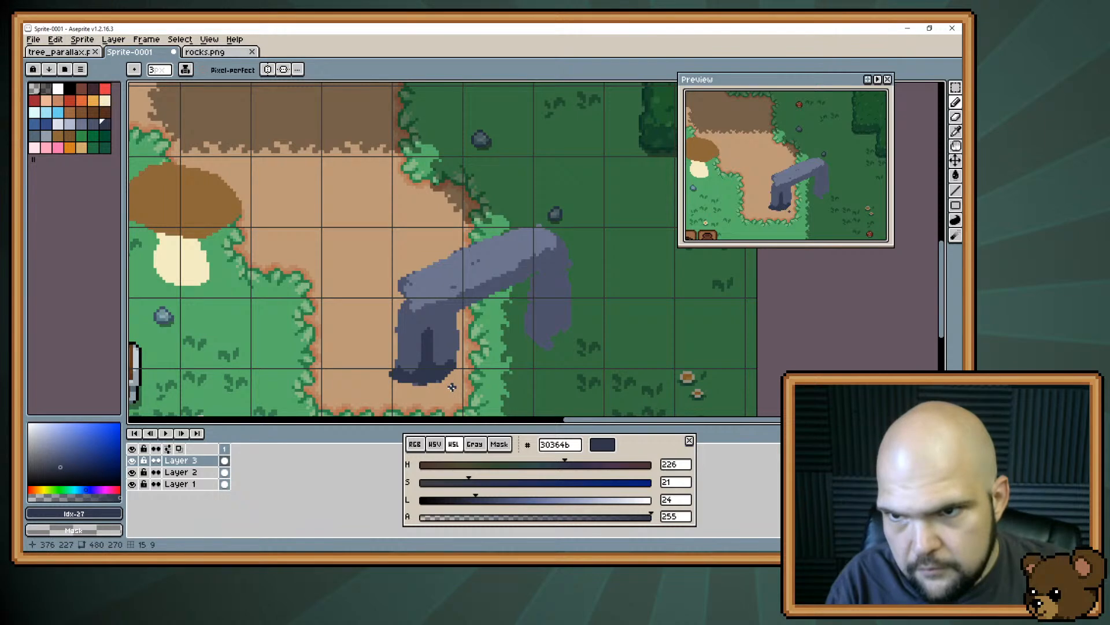
pyautogui.moveTo(405, 317)
pyautogui.mouseDown()
pyautogui.moveTo(405, 305)
pyautogui.moveTo(427, 321)
pyautogui.mouseUp()
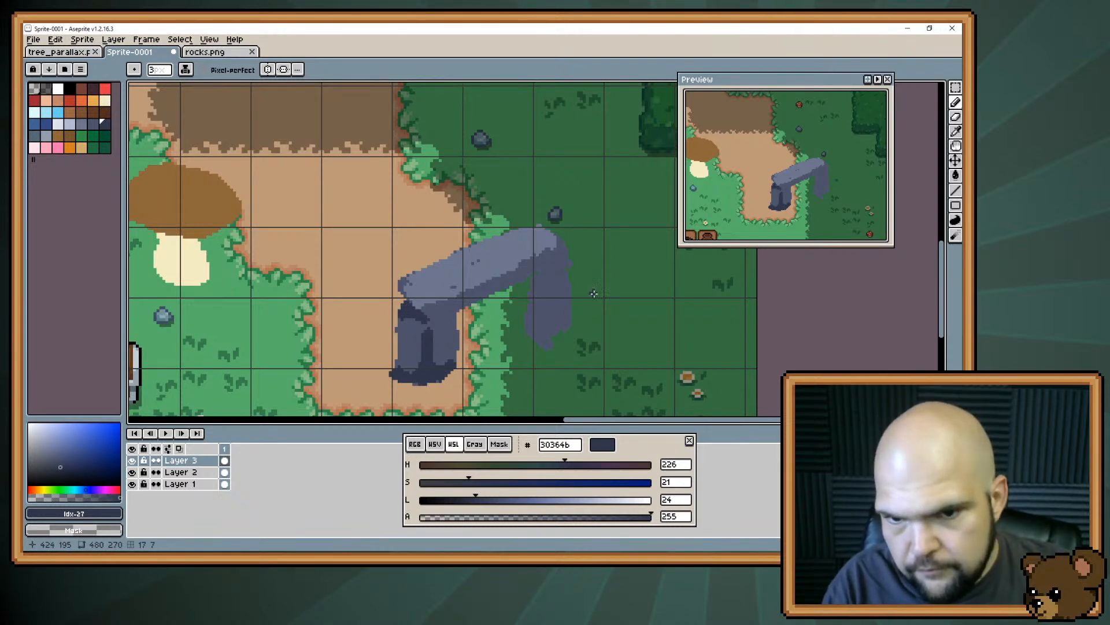
# Darken the far pillar's base with 30364b and erase its lower tip to shorten it
pyautogui.moveTo(546, 336)
pyautogui.mouseDown()
pyautogui.moveTo(566, 323)
pyautogui.moveTo(530, 332)
pyautogui.moveTo(529, 346)
pyautogui.mouseUp()
pyautogui.press('e')
pyautogui.press('b')
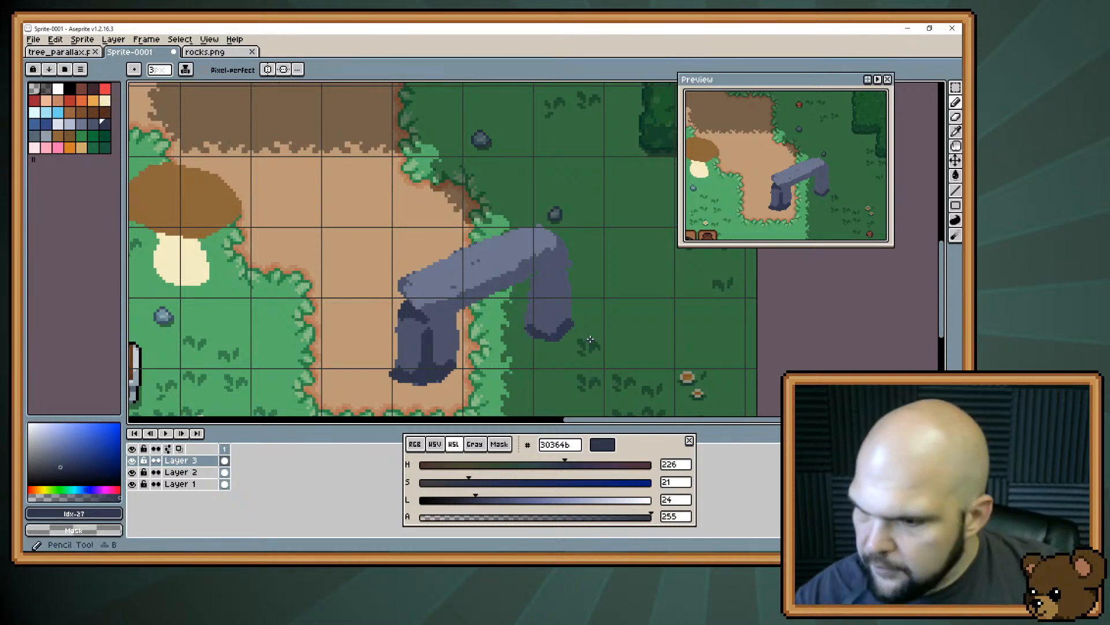
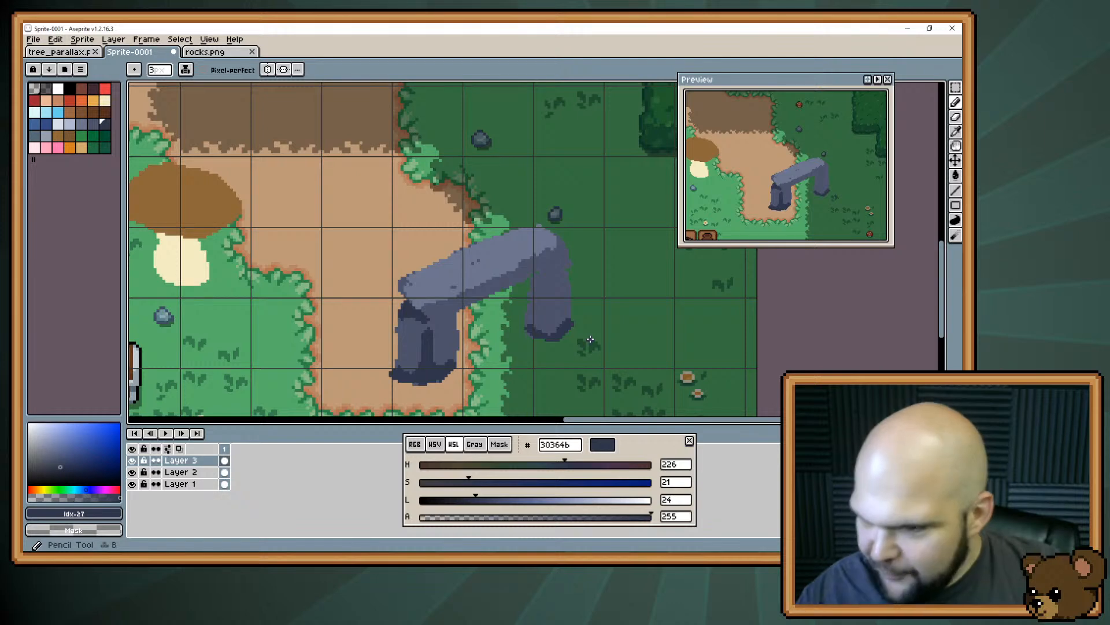
# Clean up the lintel's light face with 6d758d and define its near end above the pillar with 4d536a
pyautogui.keyDown('alt'); pyautogui.click(456, 282); pyautogui.keyUp('alt')
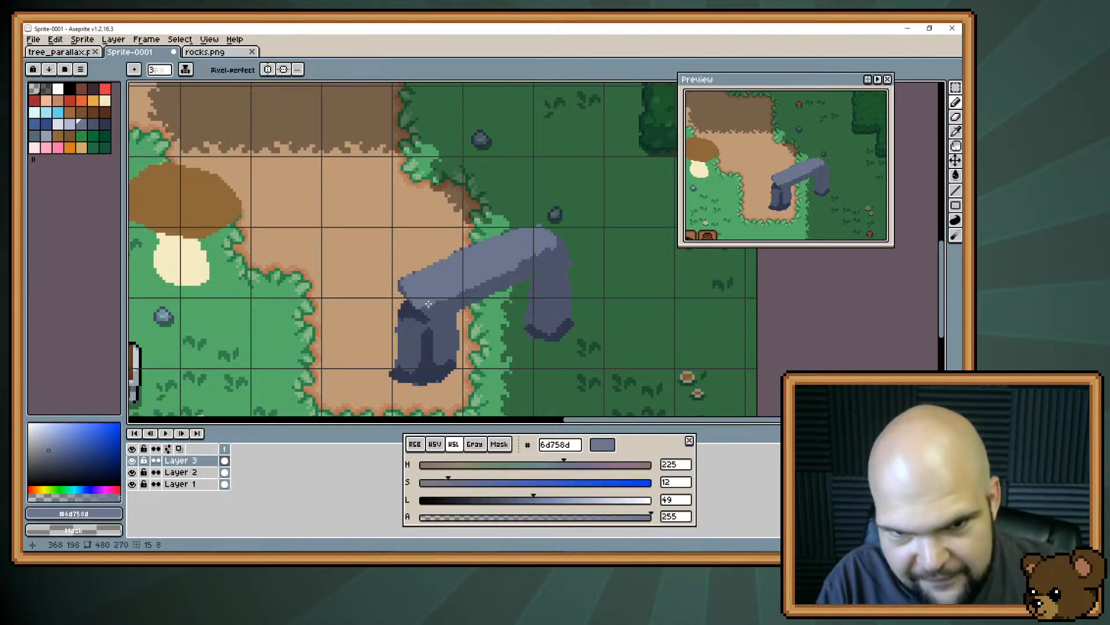
pyautogui.keyDown('alt'); pyautogui.click(446, 313); pyautogui.keyUp('alt')
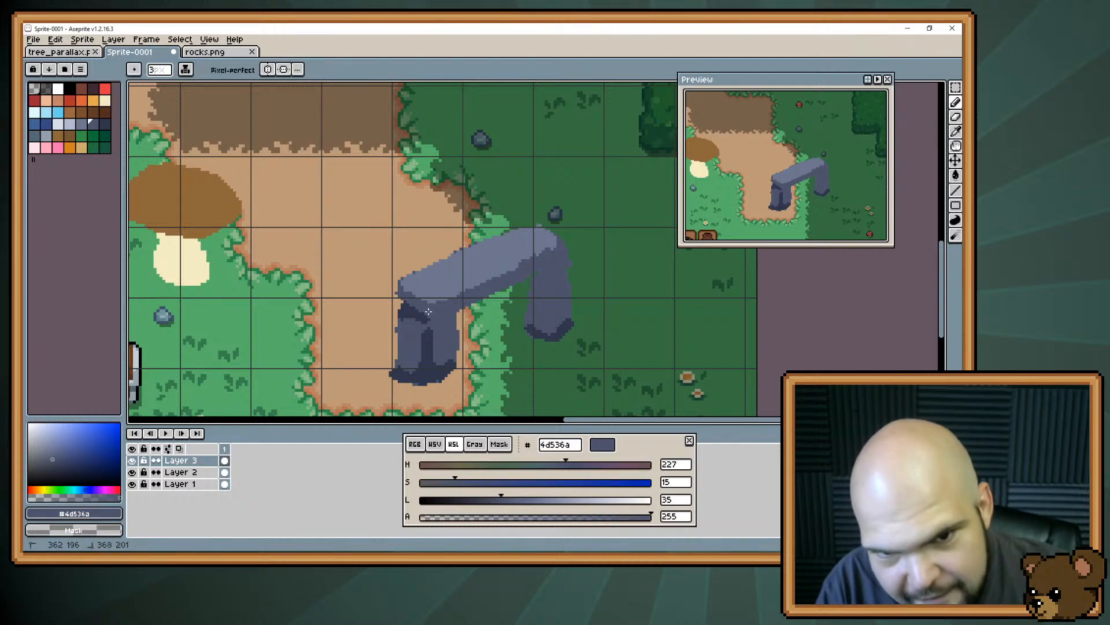
pyautogui.keyDown('alt'); pyautogui.click(442, 288); pyautogui.keyUp('alt')
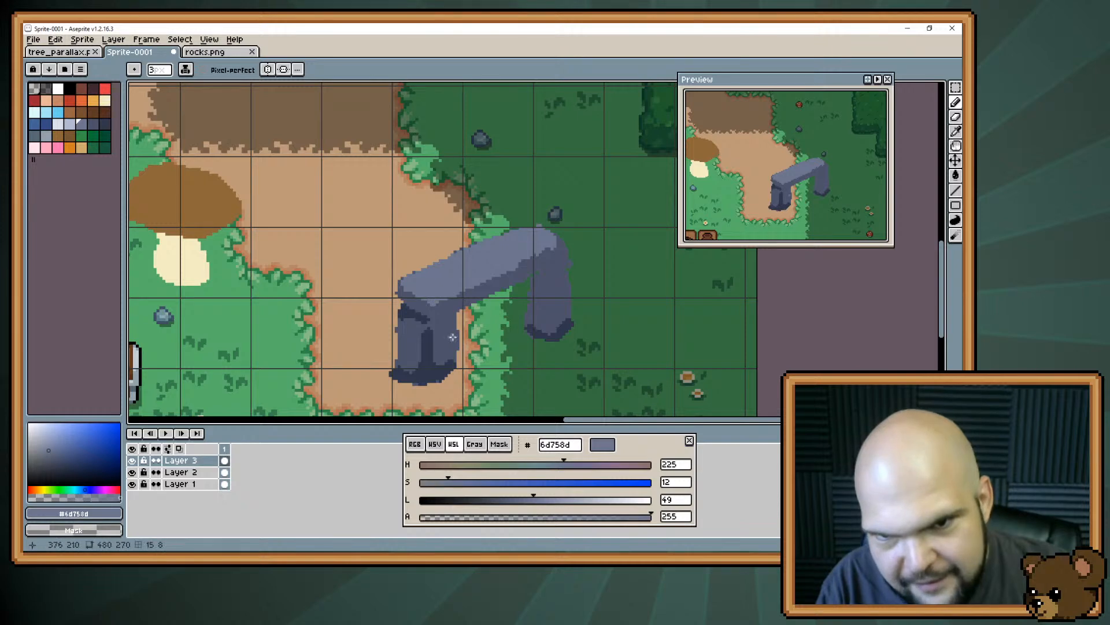
pyautogui.moveTo(447, 351); pyautogui.dragTo(458, 348)
# Touch up the far pillar in 4d536a and paint a dark 30364b shadow on it beneath the lintel
pyautogui.keyDown('alt'); pyautogui.click(537, 290); pyautogui.keyUp('alt')
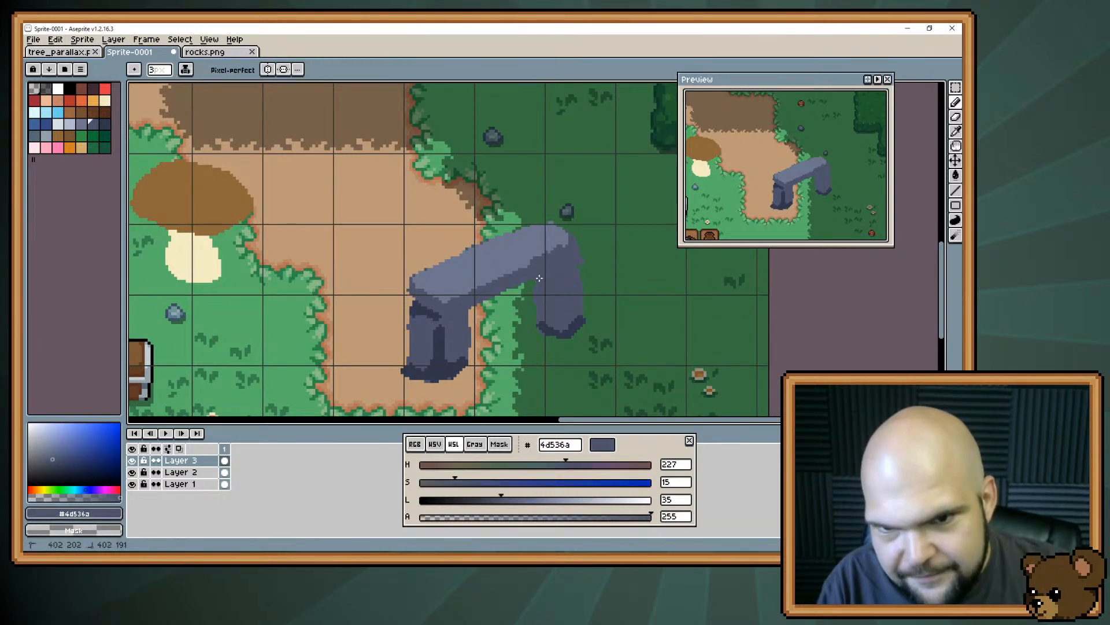
pyautogui.keyDown('alt'); pyautogui.click(542, 287); pyautogui.keyUp('alt')
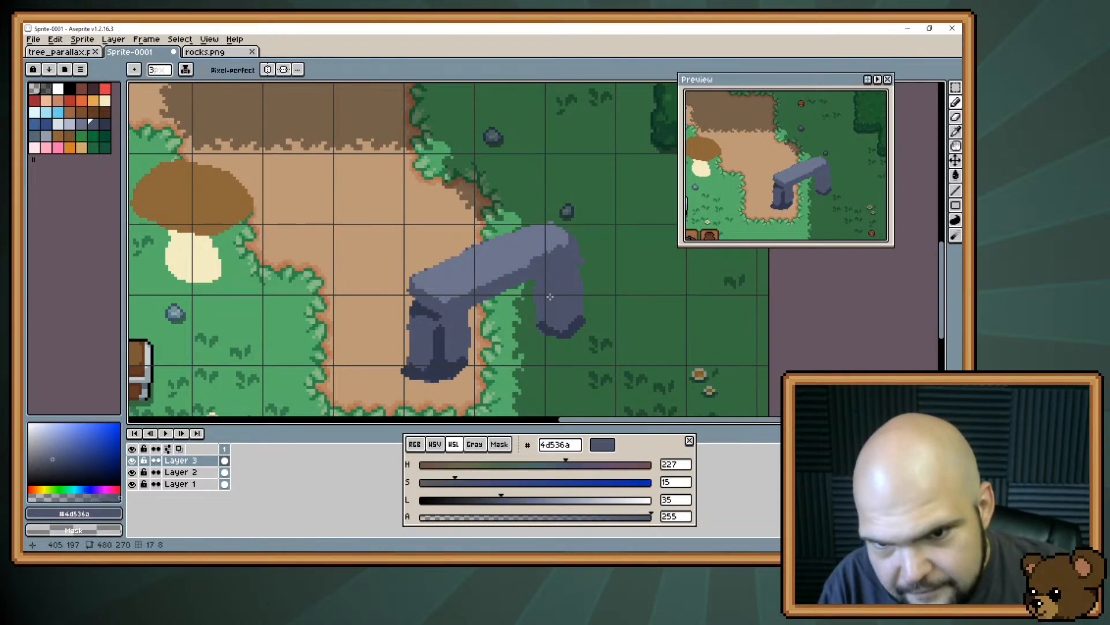
pyautogui.keyDown('alt'); pyautogui.click(573, 323); pyautogui.keyUp('alt')
pyautogui.moveTo(541, 281); pyautogui.dragTo(574, 267)
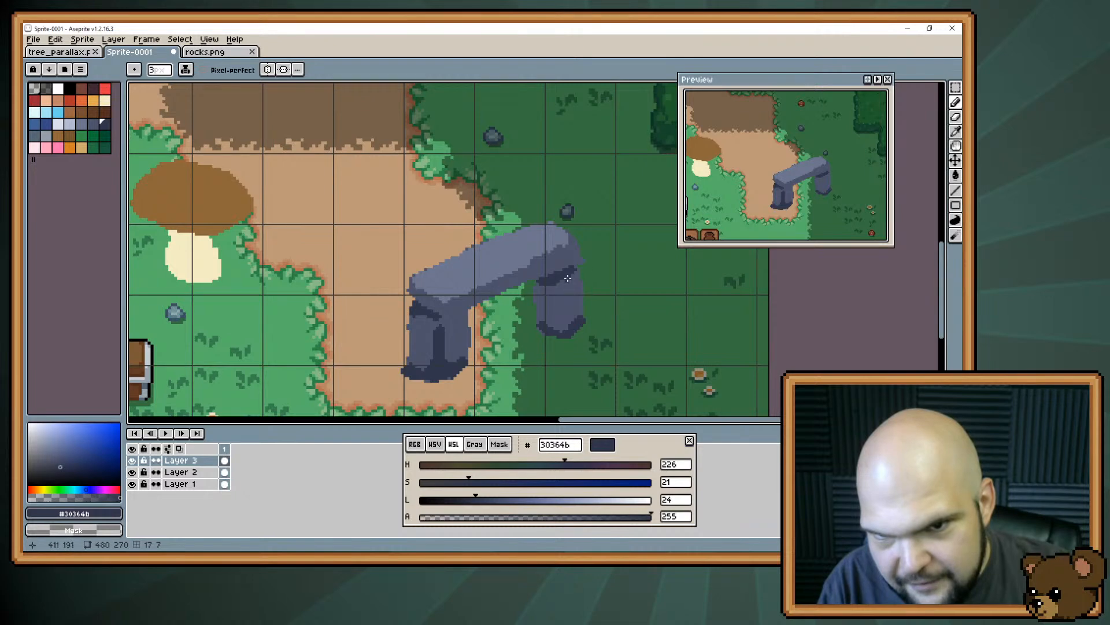
pyautogui.press('alt')
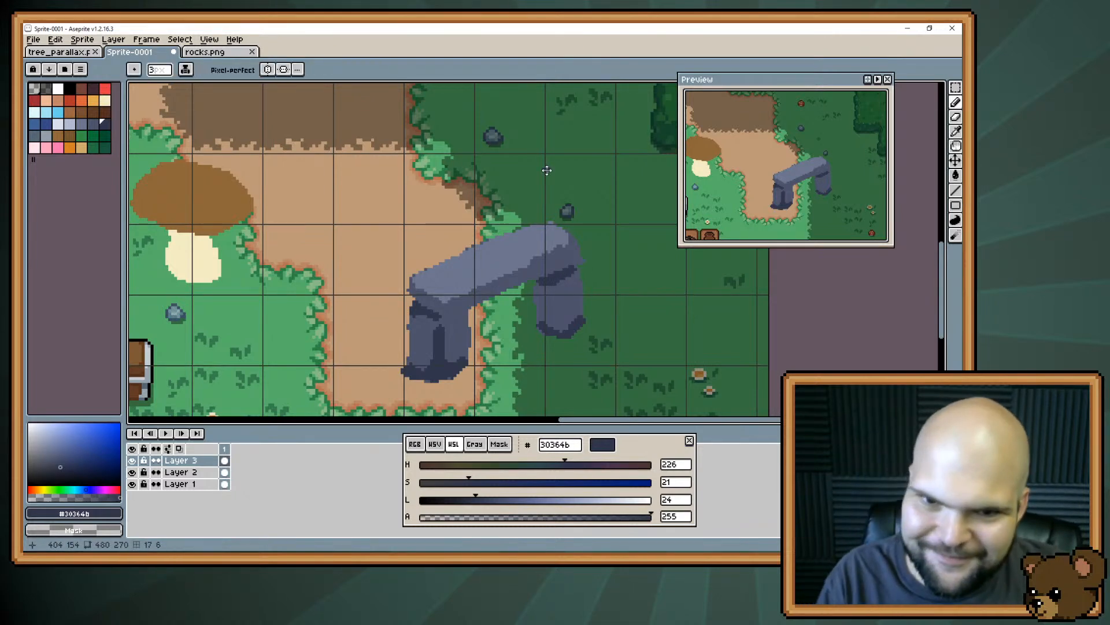
# Extend the 30364b shadow under the lintel across the near pillar and trim that pillar's outer edge
pyautogui.hscroll(-2, 520, 301)
pyautogui.press('alt')
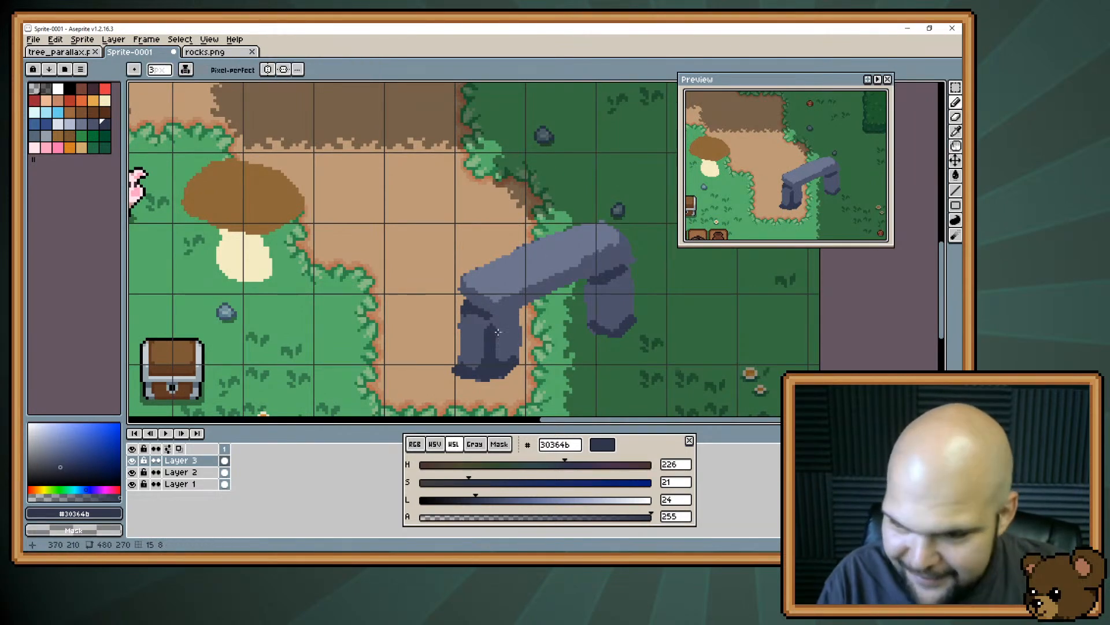
pyautogui.press('shift')
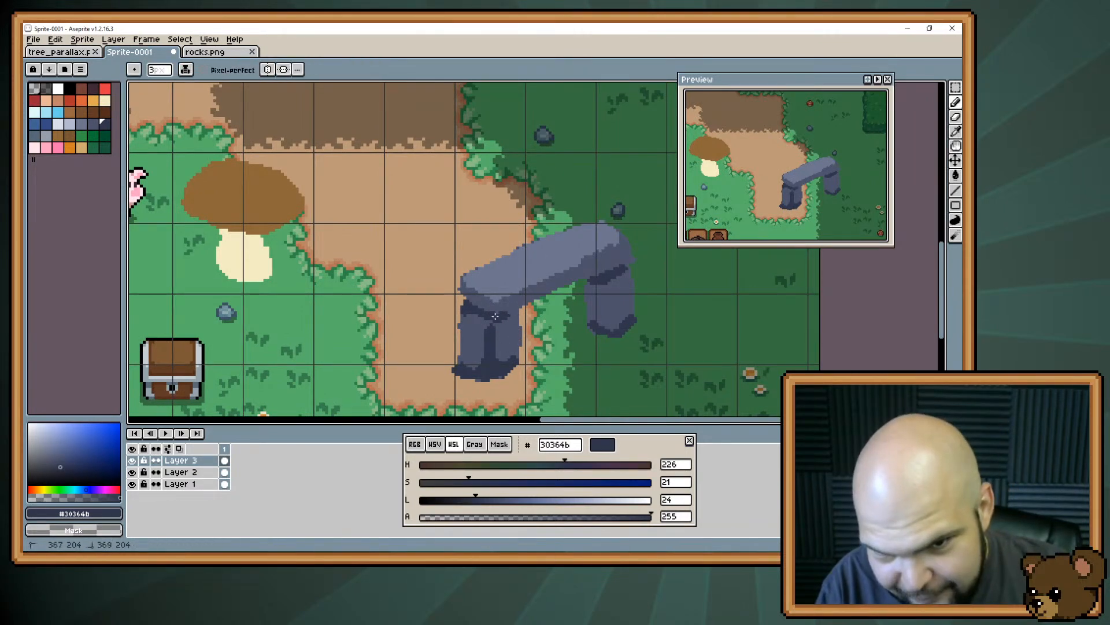
pyautogui.press('e')
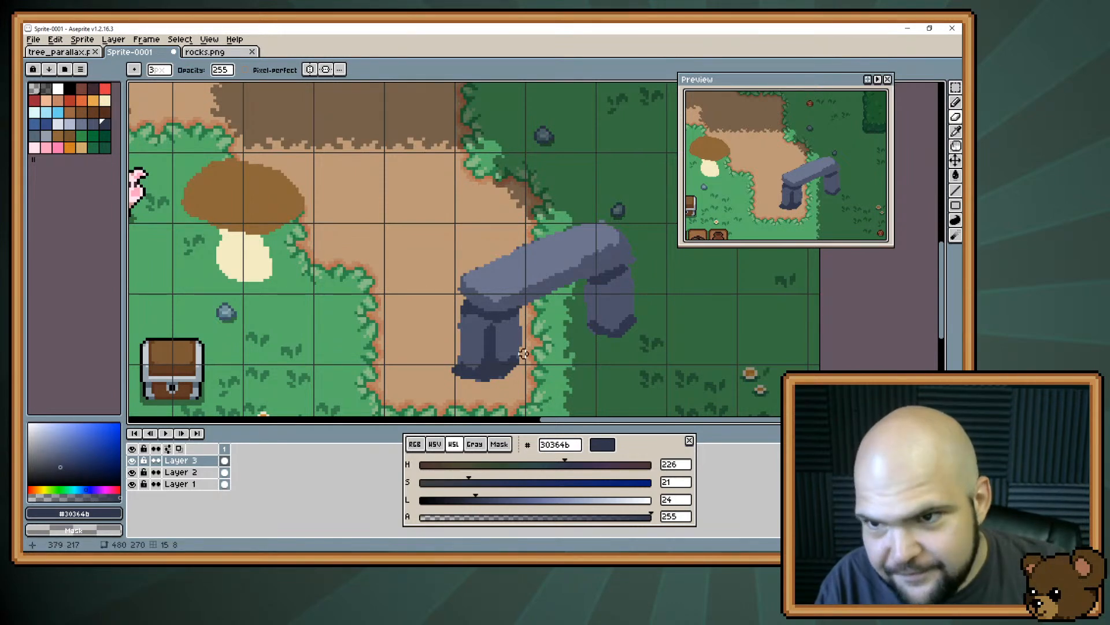
pyautogui.press('b')
# Refine the crease between the near pillar's two faces, alternating slate 4d536a and dark slate 30364b
pyautogui.keyDown('alt'); pyautogui.click(488, 335); pyautogui.keyUp('alt')
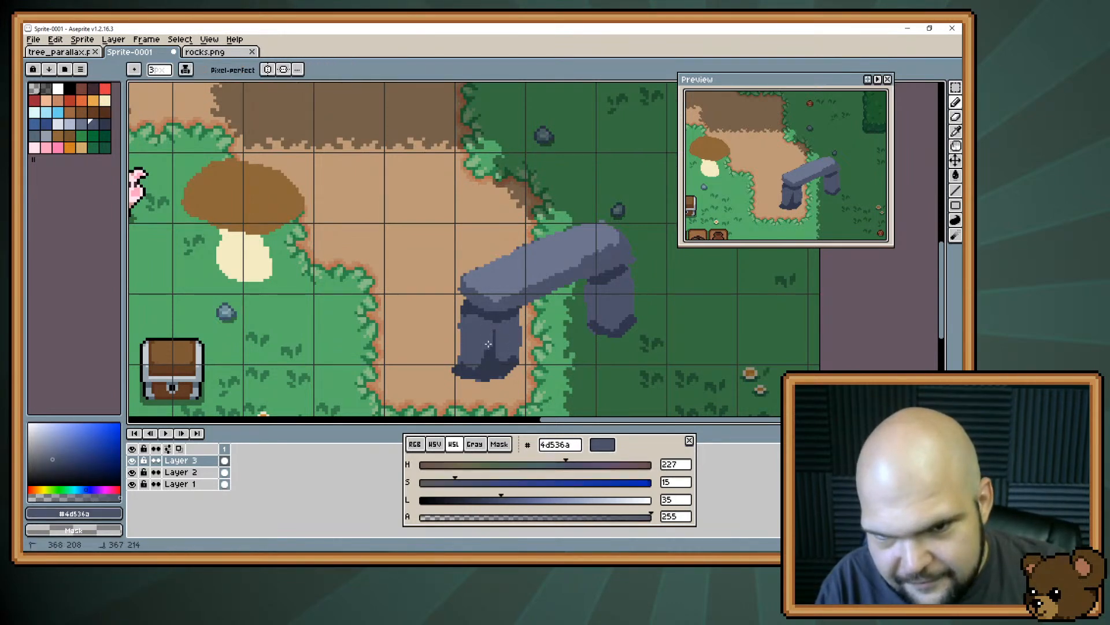
pyautogui.keyDown('alt'); pyautogui.click(491, 333); pyautogui.keyUp('alt')
pyautogui.moveTo(491, 333); pyautogui.dragTo(489, 354)
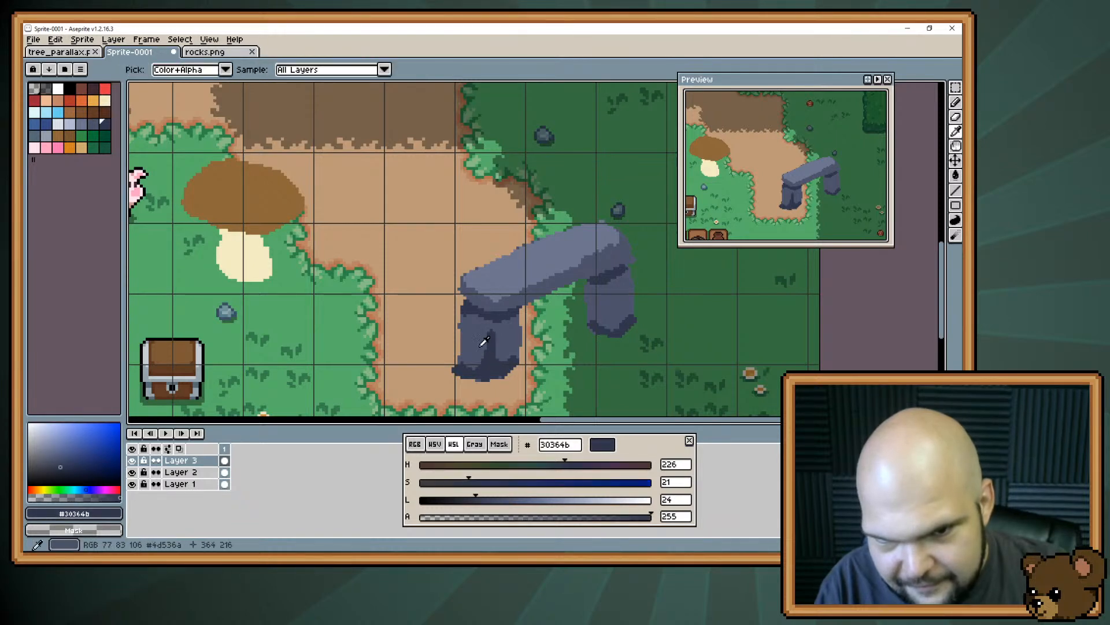
pyautogui.keyDown('alt'); pyautogui.click(496, 332); pyautogui.keyUp('alt')
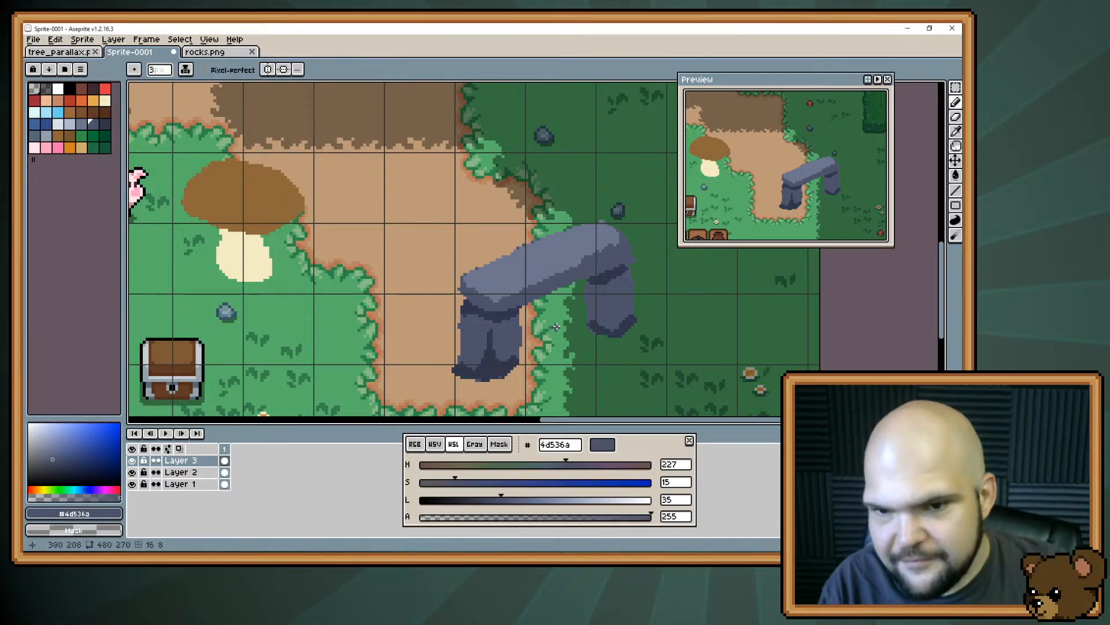
# Add a dark 30364b crease down the far pillar and thin it with 4d536a to match the near one
pyautogui.keyDown('alt'); pyautogui.click(612, 327); pyautogui.keyUp('alt')
pyautogui.moveTo(610, 296); pyautogui.dragTo(611, 330)
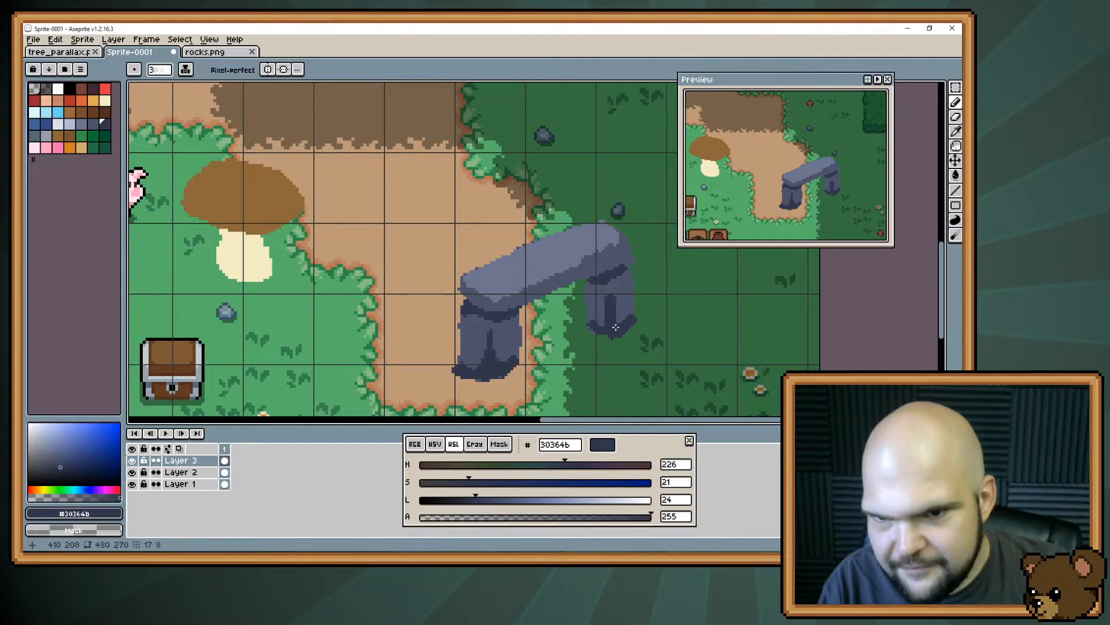
pyautogui.keyDown('alt'); pyautogui.click(605, 312); pyautogui.keyUp('alt')
pyautogui.moveTo(604, 295); pyautogui.dragTo(604, 320)
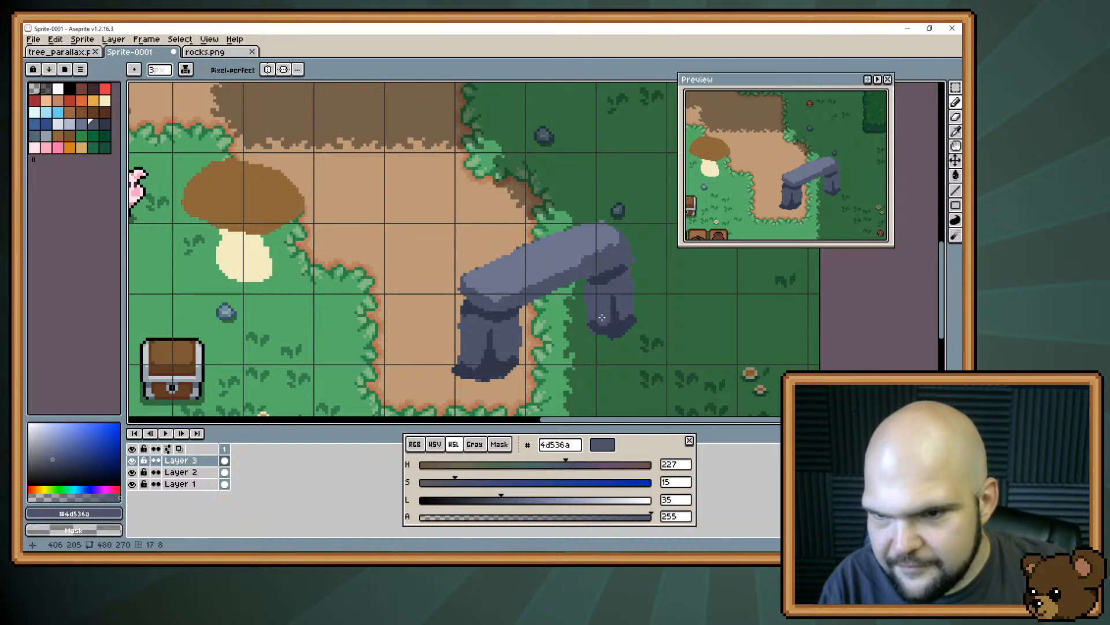
pyautogui.moveTo(536, 280); pyautogui.dragTo(577, 296)
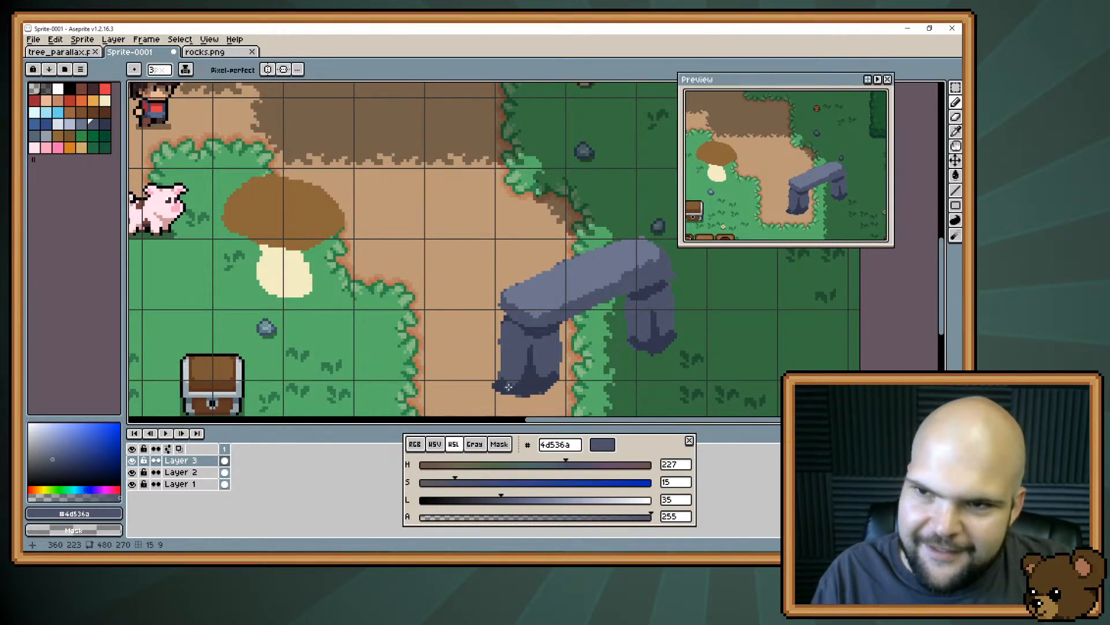
pyautogui.keyDown('alt'); pyautogui.click(654, 292); pyautogui.keyUp('alt')
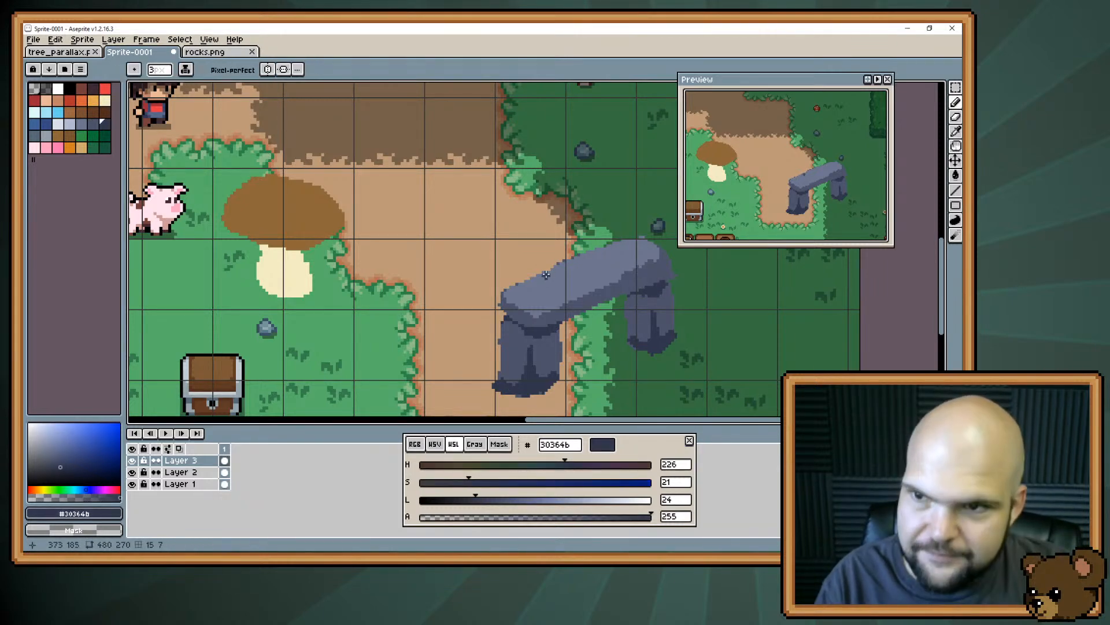
# Judge the arch within the whole scene and sample black 000000 from the standing stone's outline
pyautogui.moveTo(553, 259); pyautogui.dragTo(612, 289)
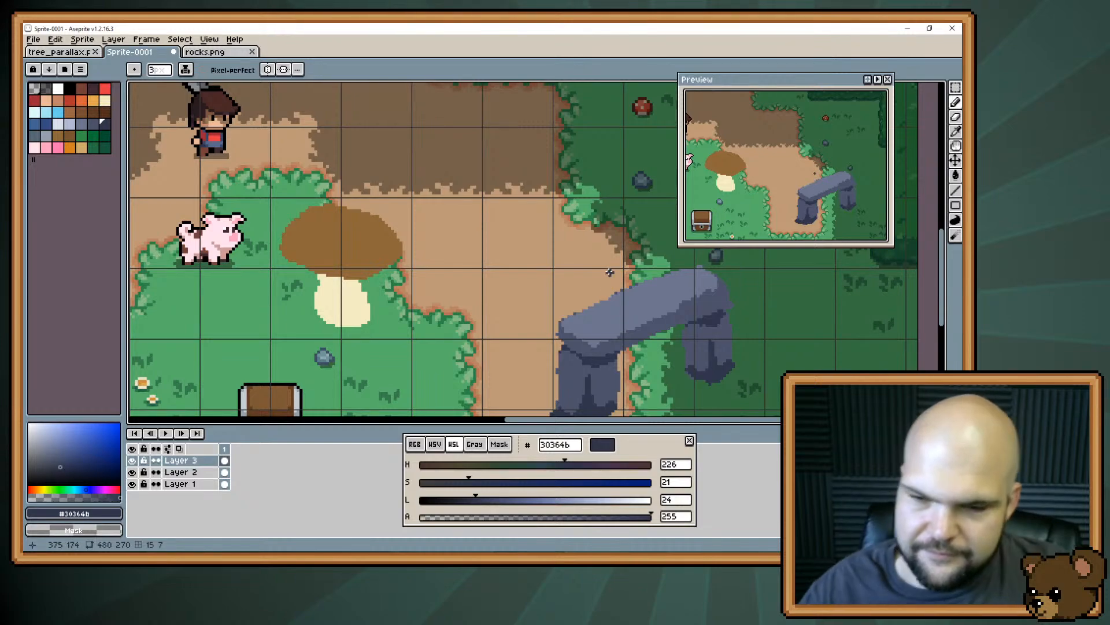
pyautogui.scroll(-4, 610, 289)
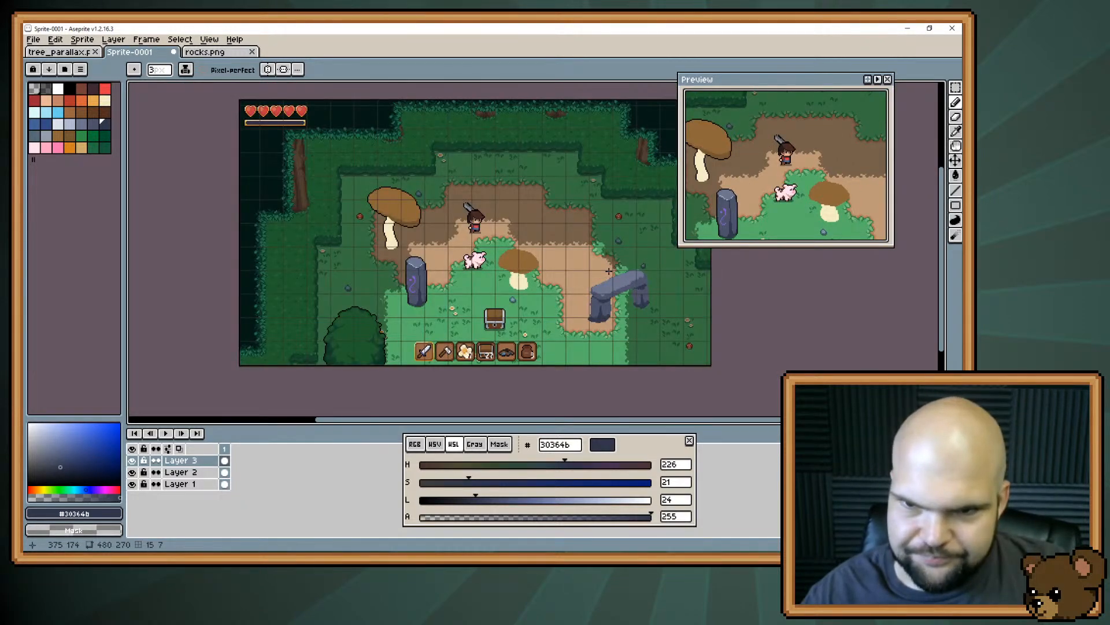
pyautogui.scroll(2, 609, 271)
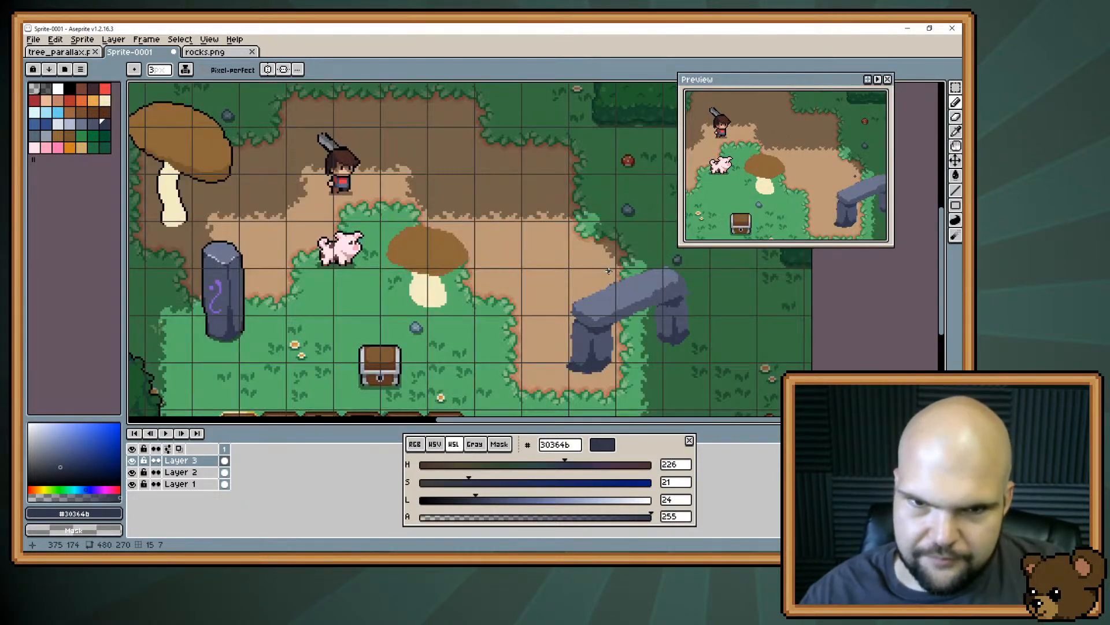
pyautogui.moveTo(609, 270); pyautogui.dragTo(655, 258)
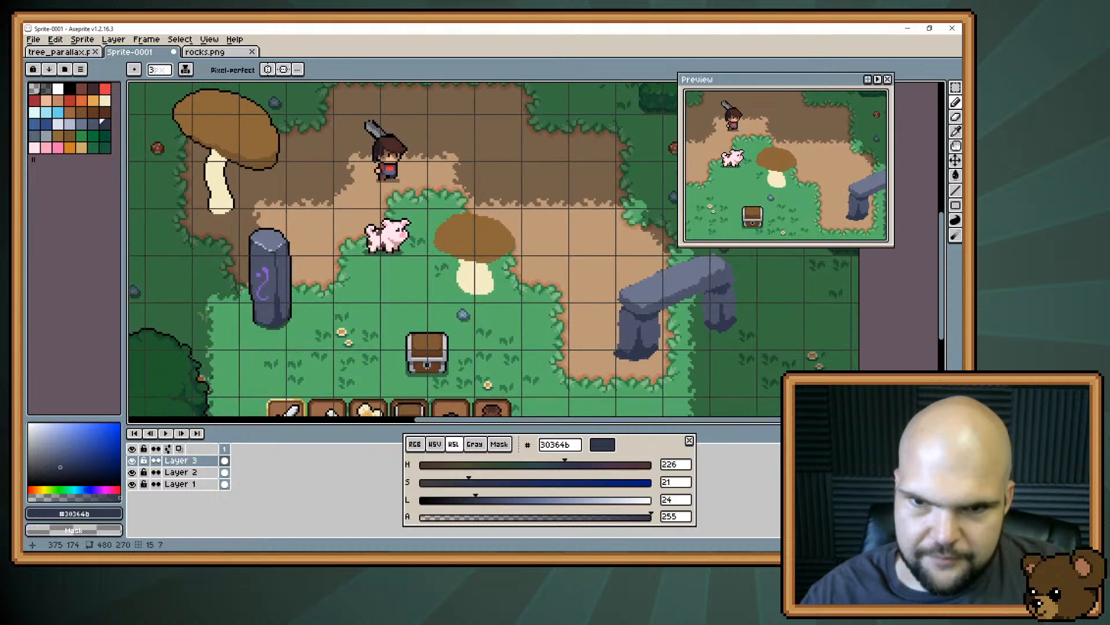
pyautogui.keyDown('alt'); pyautogui.click(291, 289); pyautogui.keyUp('alt')
pyautogui.click(55, 39)
pyautogui.click(49, 70)
# Select the whole stone arch, remove it from Layer 3 and paste it in place on a new layer
pyautogui.press('m')
pyautogui.moveTo(703, 218); pyautogui.dragTo(537, 204)
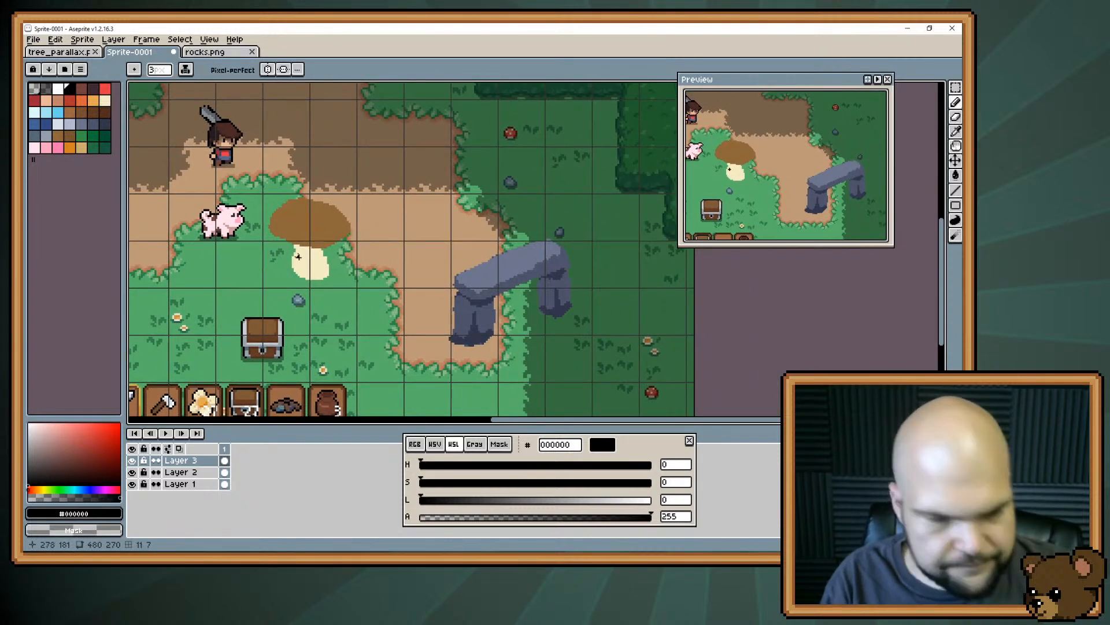
pyautogui.moveTo(613, 194); pyautogui.dragTo(426, 371)
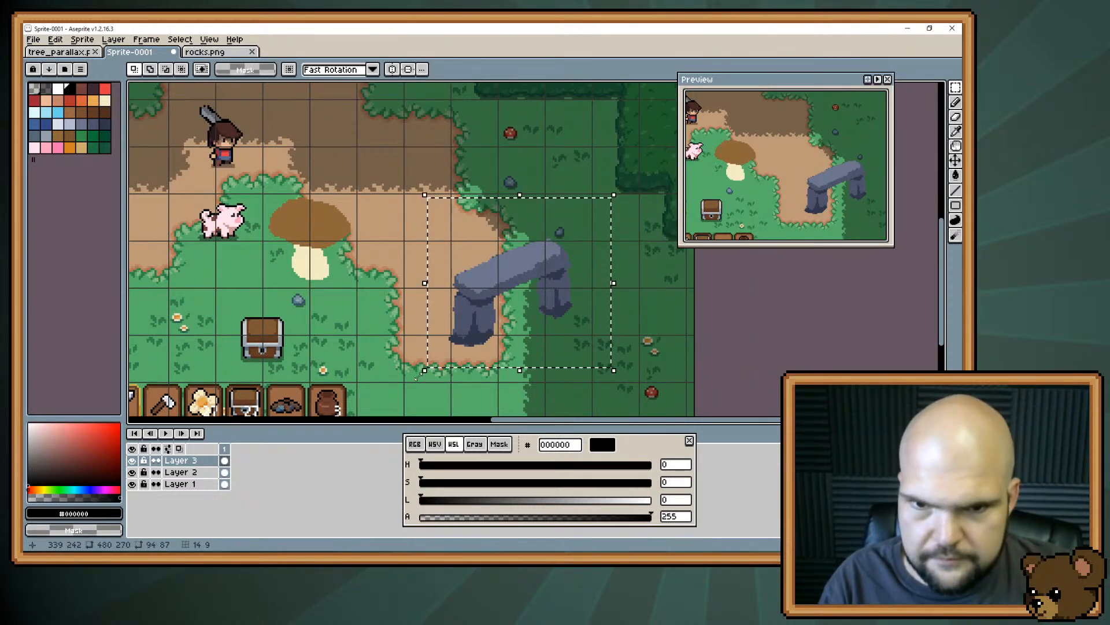
pyautogui.press('Delete')
pyautogui.hotkey('ctrl', 'd')
pyautogui.click(55, 39)
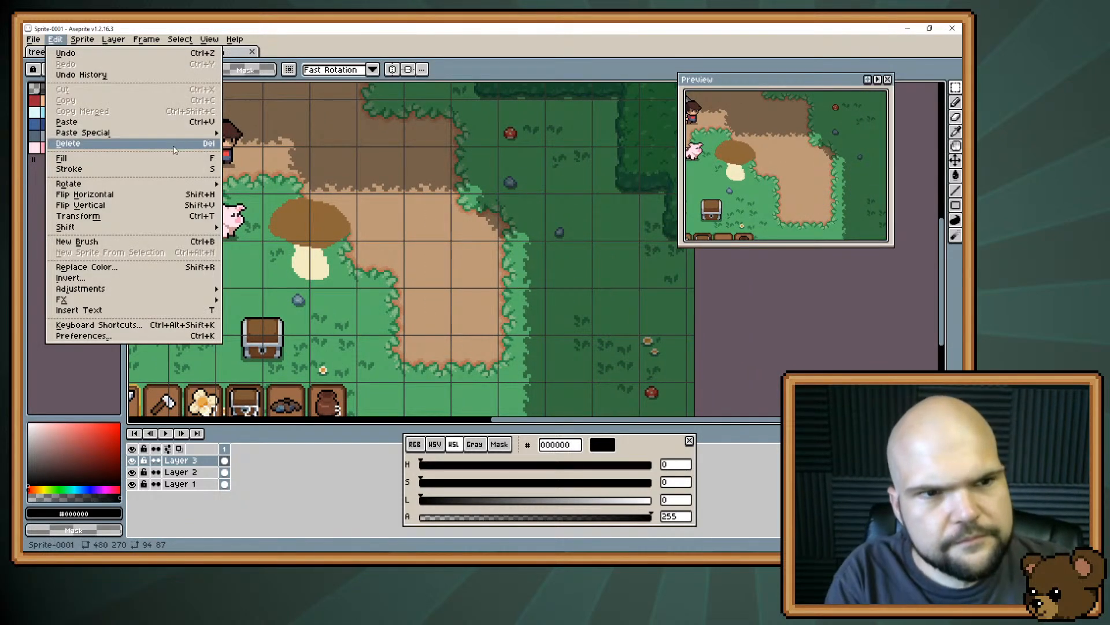
pyautogui.moveTo(204, 134)
pyautogui.click(246, 144)
pyautogui.hotkey('ctrl', 'd')
# Apply the Outline effect in black 000000 to the arch on Layer 4
pyautogui.click(55, 39)
pyautogui.moveTo(162, 299)
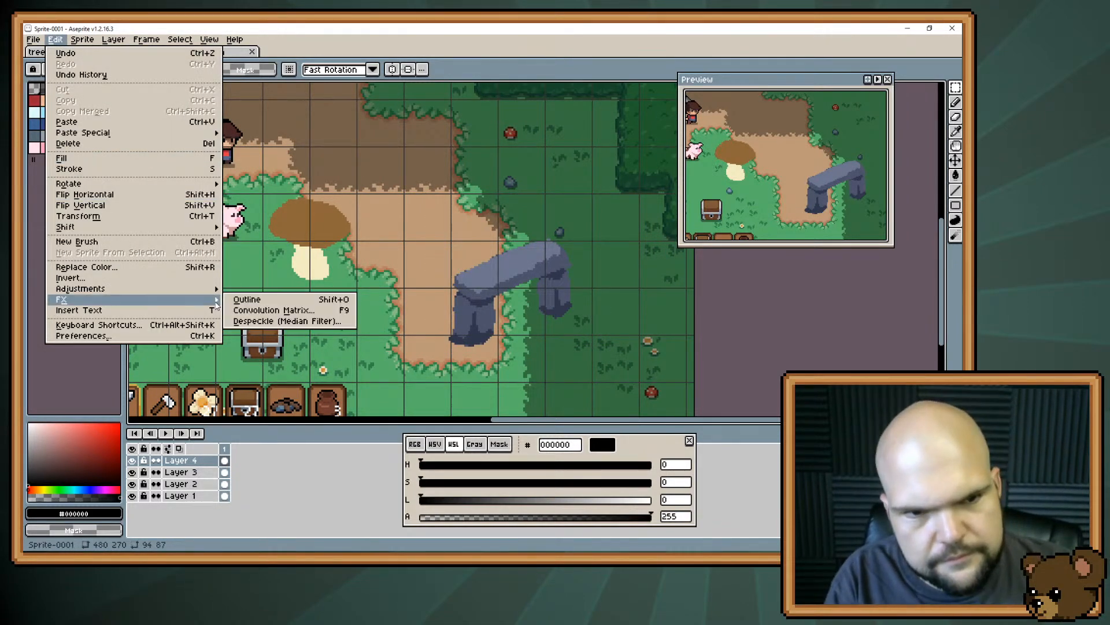
pyautogui.click(262, 300)
pyautogui.press('Return')
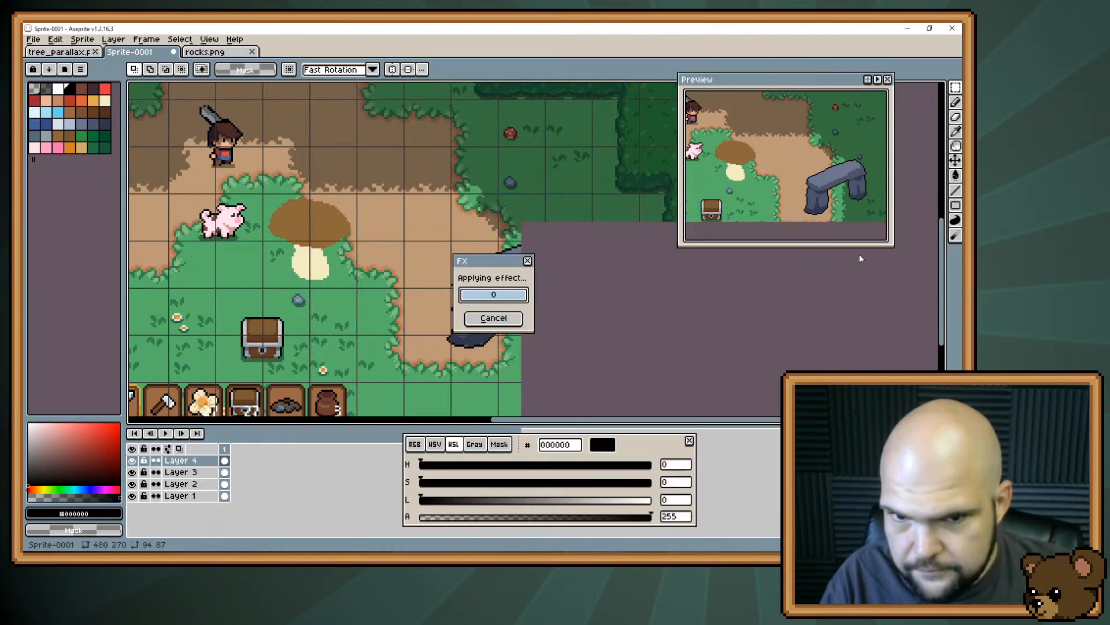
# Erase the black outline beneath the bases of both pillars and check the arch within the whole scene
pyautogui.press('b')
pyautogui.moveTo(448, 335)
pyautogui.mouseDown()
pyautogui.moveTo(450, 349)
pyautogui.moveTo(481, 348)
pyautogui.mouseUp()
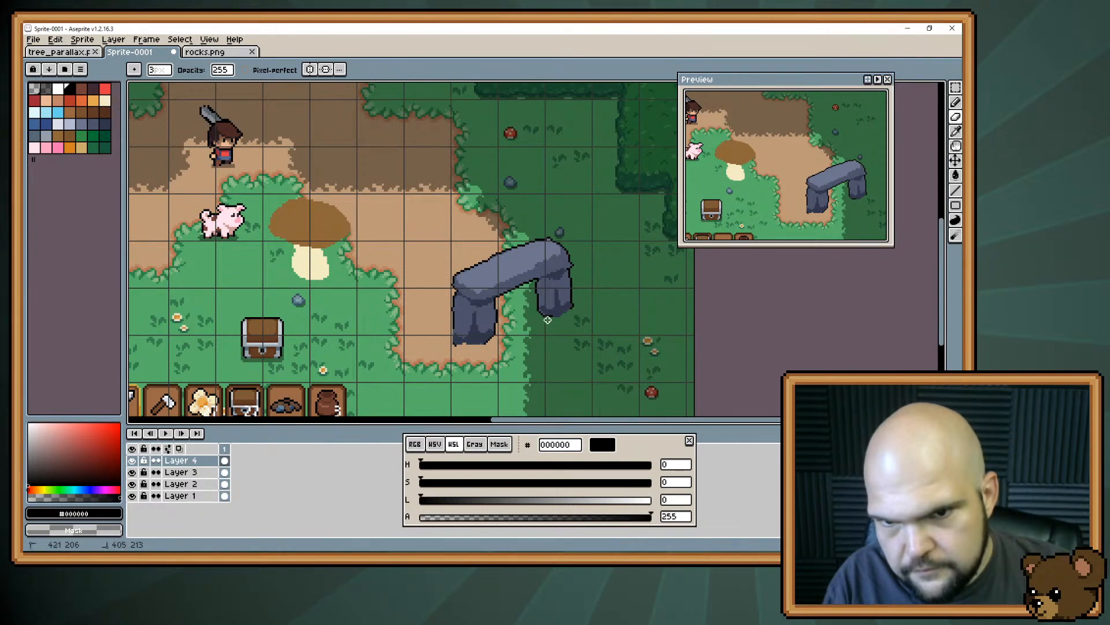
pyautogui.press('h')
pyautogui.moveTo(498, 313); pyautogui.dragTo(637, 316)
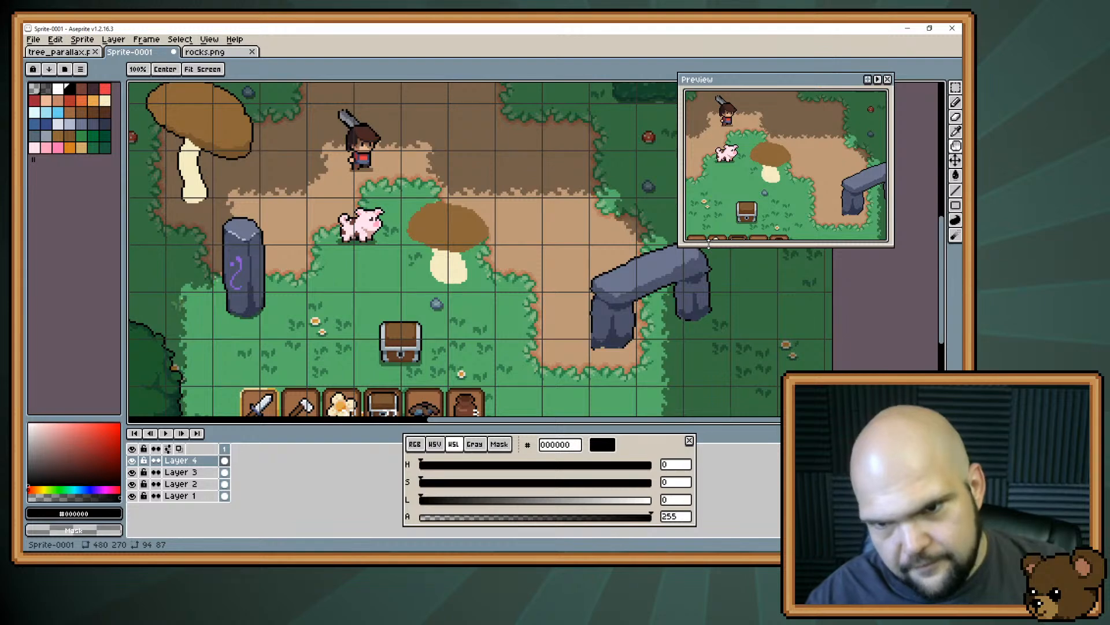
pyautogui.press('b')
pyautogui.scroll(-2, 686, 314)
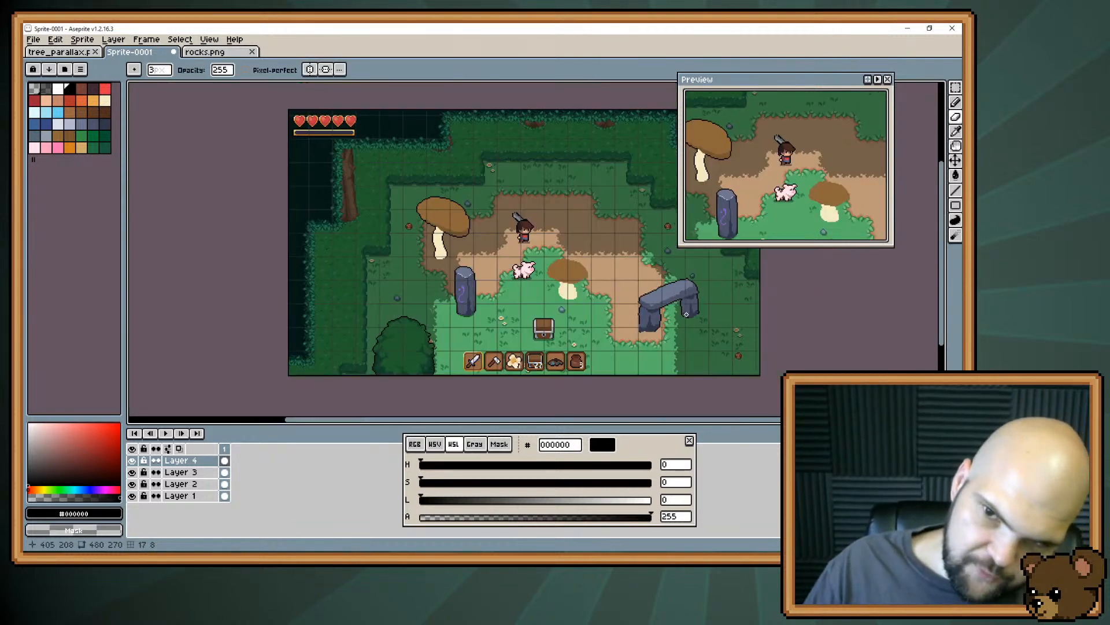
# Make Layer 3 active and switch its visibility off and on to check which props it holds
pyautogui.moveTo(686, 314); pyautogui.dragTo(645, 299)
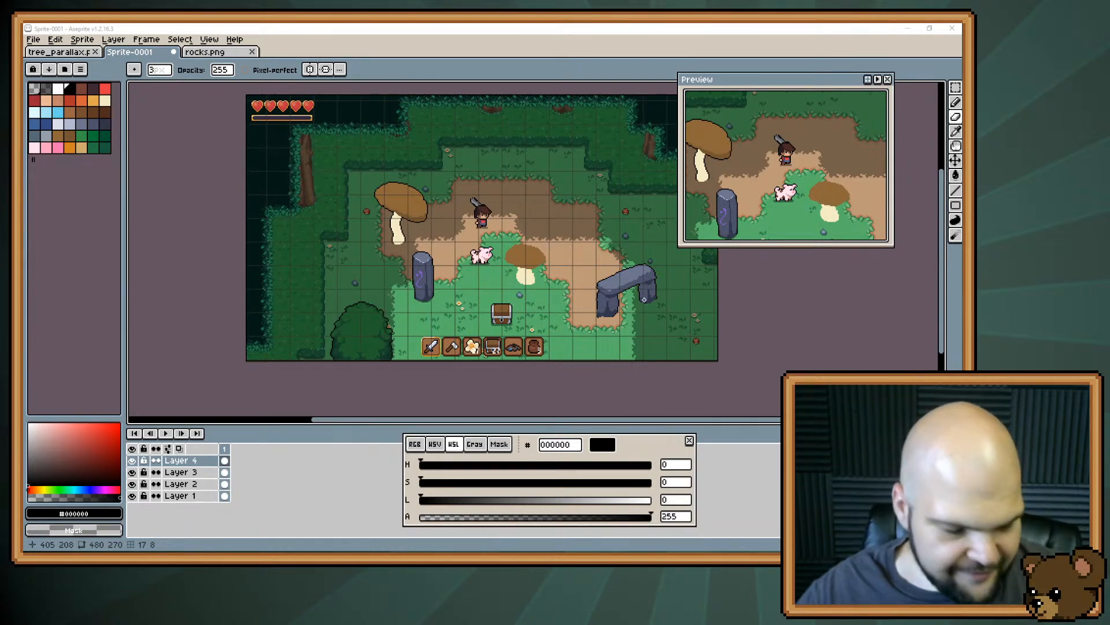
pyautogui.scroll(2, 644, 299)
pyautogui.scroll(1, 644, 299)
pyautogui.moveTo(420, 243); pyautogui.dragTo(752, 406)
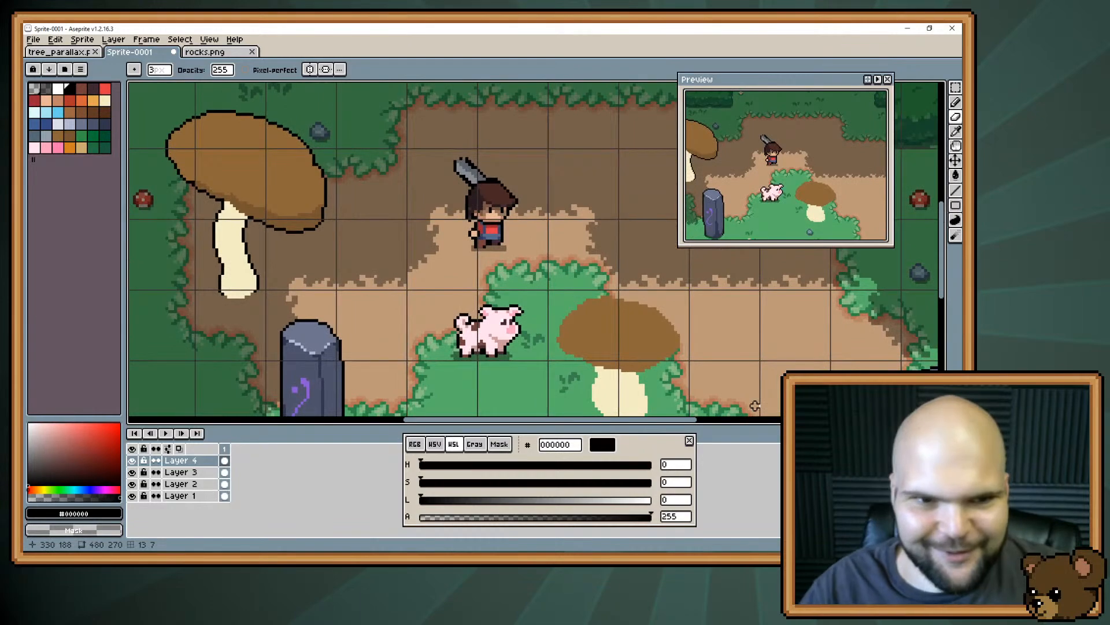
pyautogui.moveTo(533, 219); pyautogui.dragTo(481, 201)
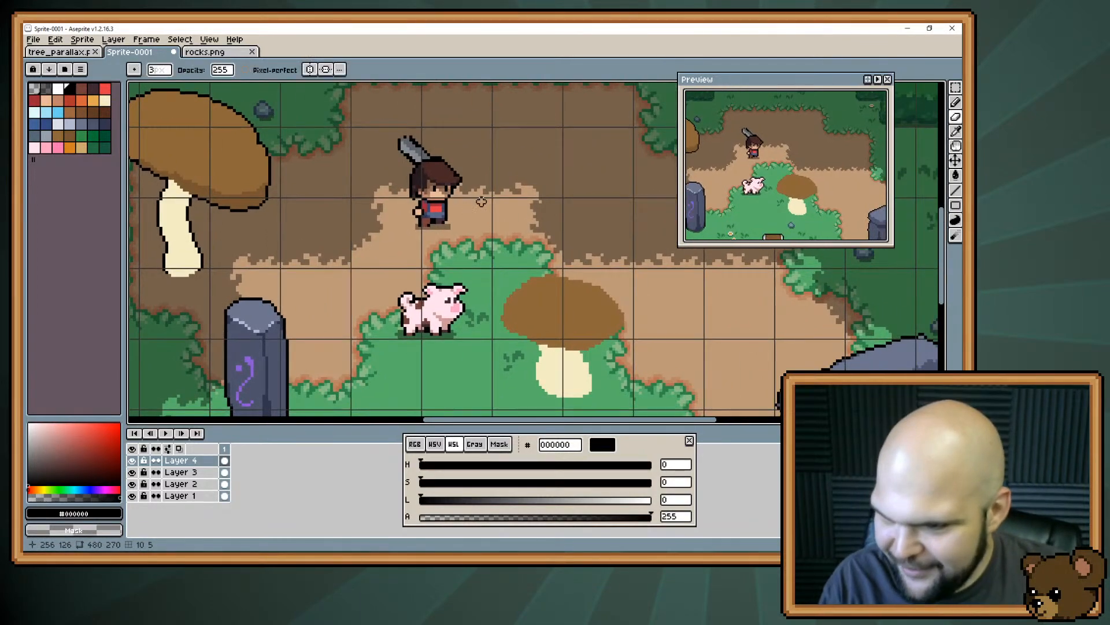
pyautogui.moveTo(442, 274); pyautogui.dragTo(475, 245)
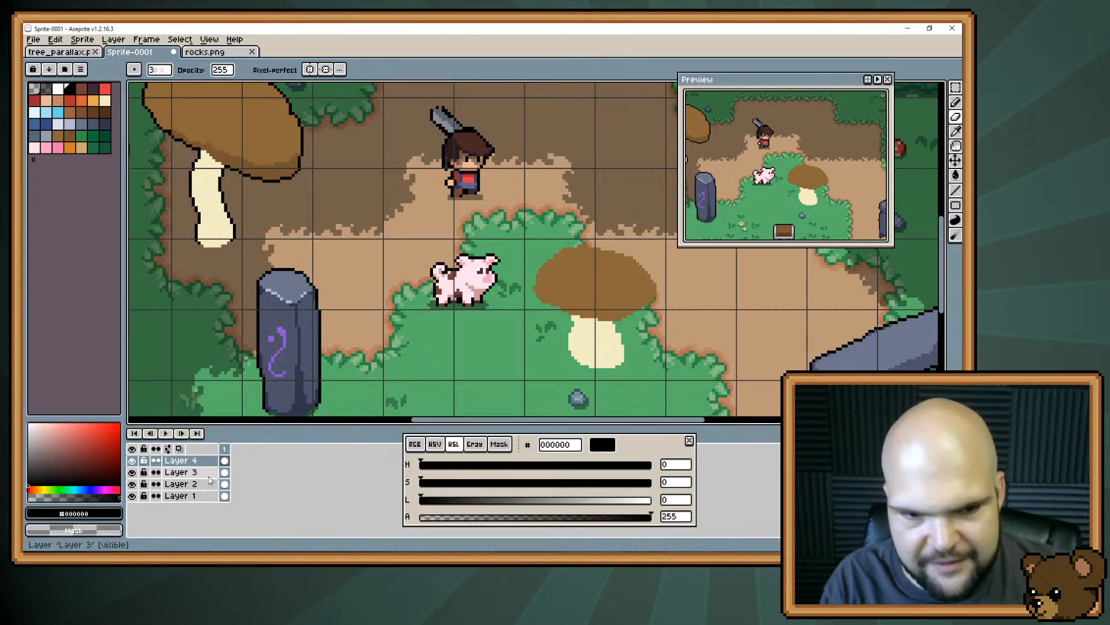
pyautogui.click(185, 473)
pyautogui.click(132, 472)
pyautogui.click(132, 472)
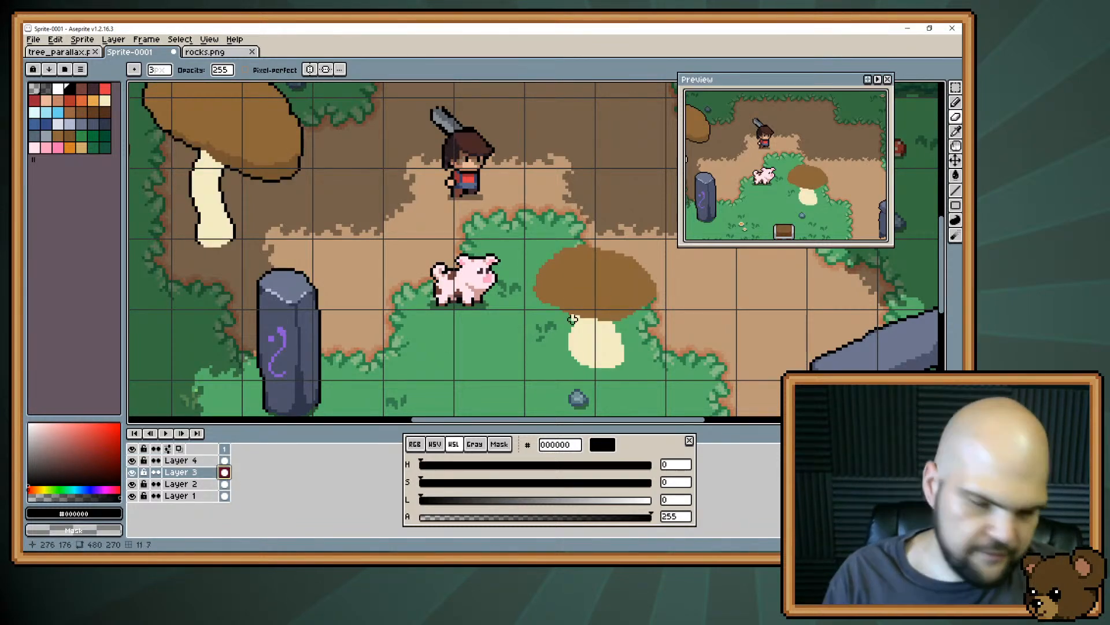
# Select the mushroom without an outline beside the pig, cut it from Layer 3 and paste it as a new layer
pyautogui.press('m')
pyautogui.scroll(-1, 635, 252)
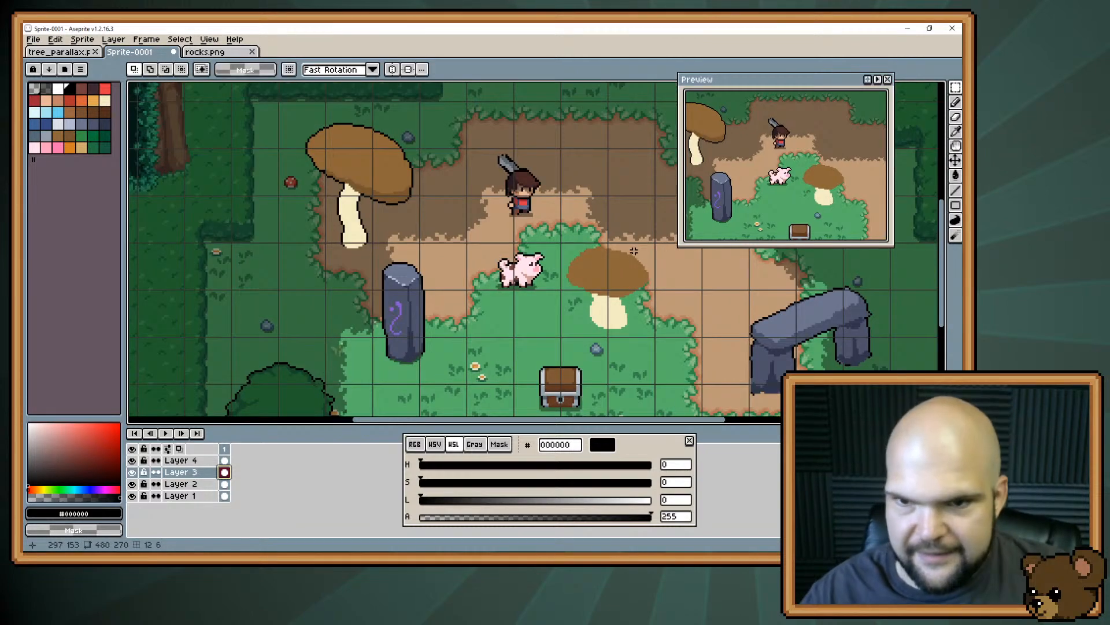
pyautogui.scroll(-1, 602, 271)
pyautogui.moveTo(614, 227); pyautogui.dragTo(485, 341)
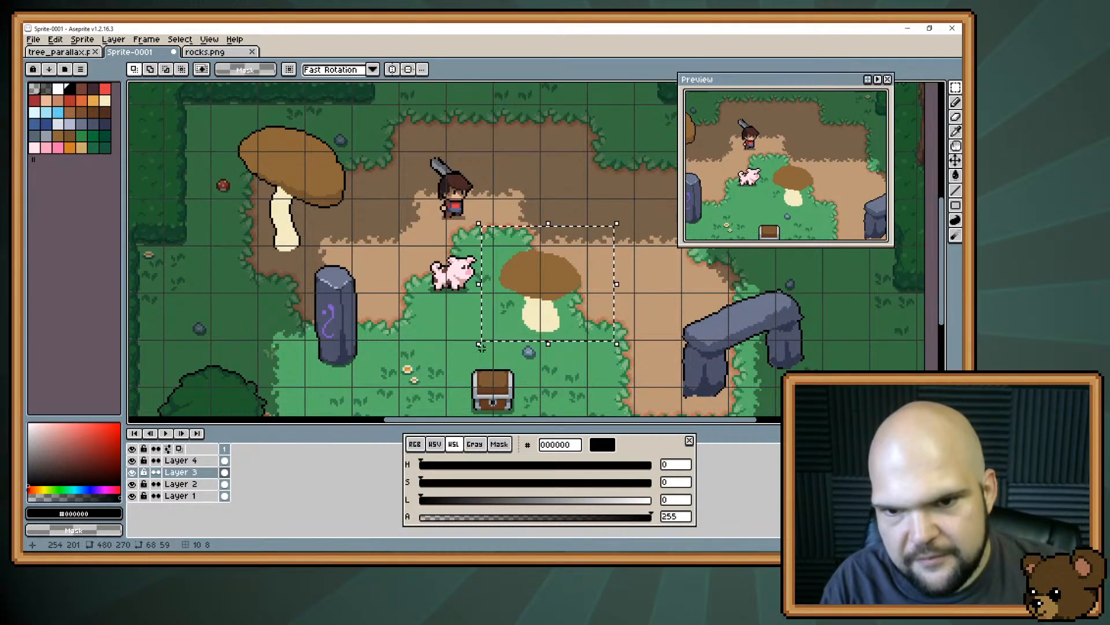
pyautogui.hotkey('ctrl', 'x')
pyautogui.click(55, 40)
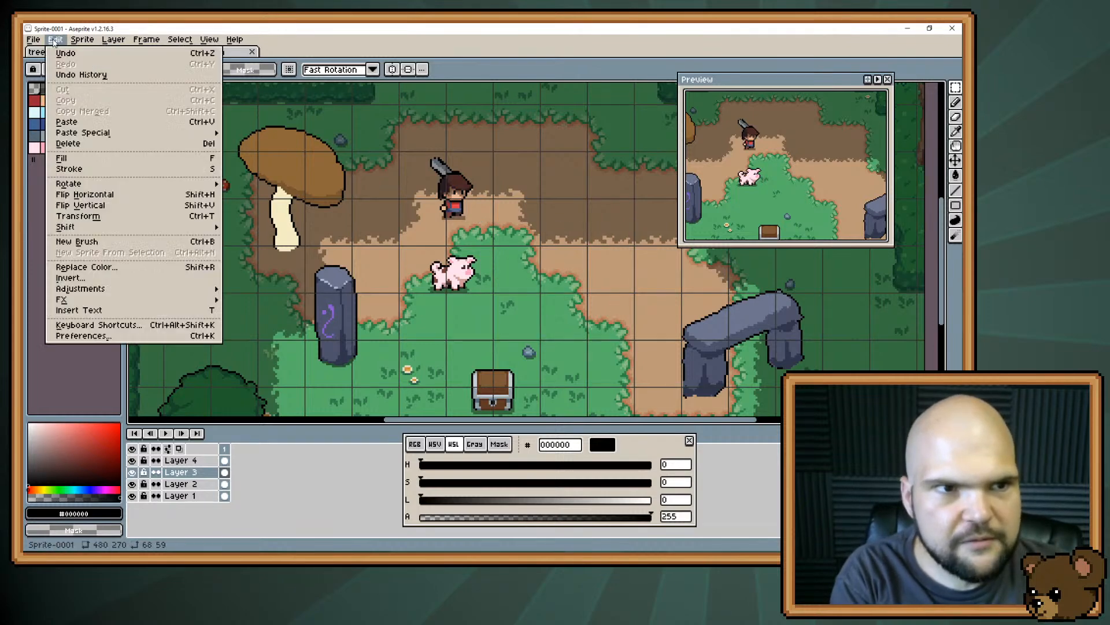
pyautogui.moveTo(217, 137)
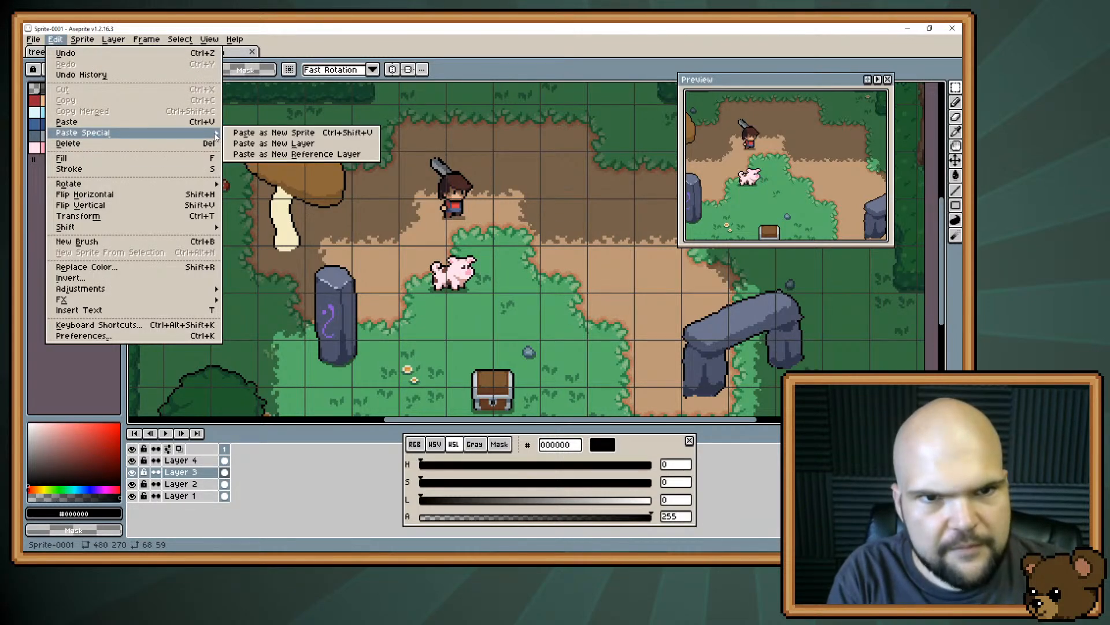
pyautogui.click(245, 143)
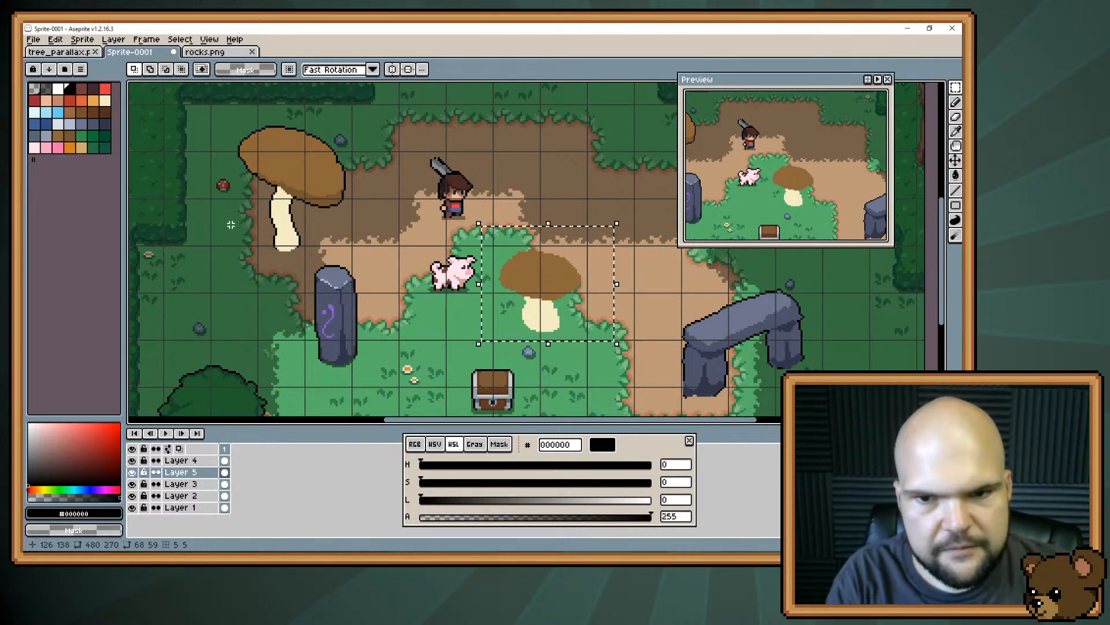
# Move the pasted mushroom onto the dark grass west of the standing stone and deselect it
pyautogui.moveTo(510, 284); pyautogui.dragTo(208, 295)
pyautogui.hotkey('ctrl', 'd')
pyautogui.scroll(1, 575, 315)
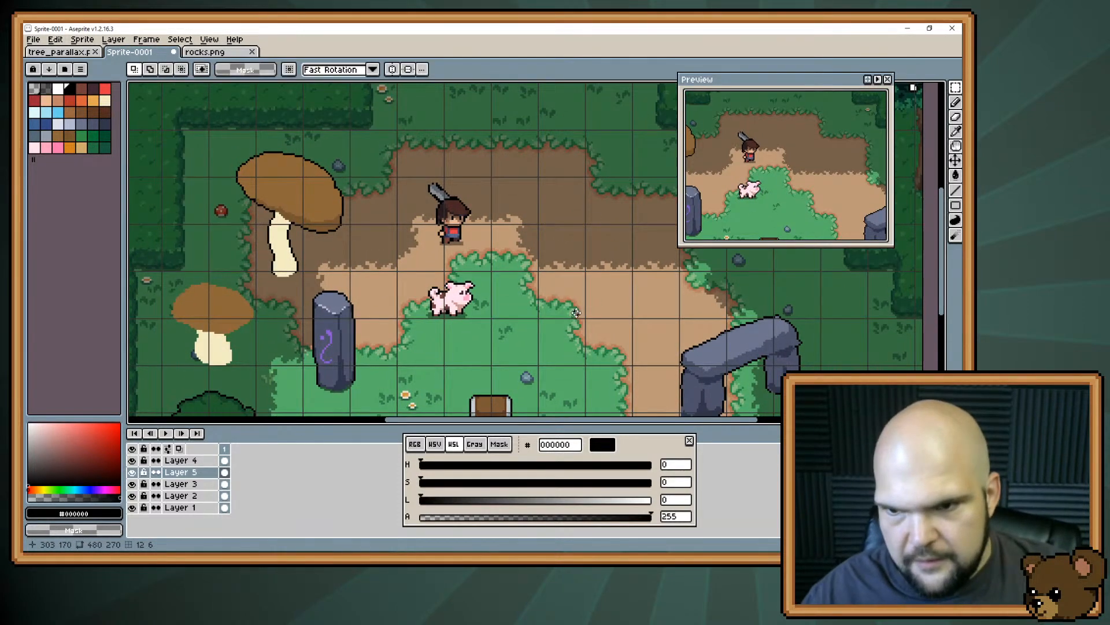
# Make Layer 4, which holds the stone arch, the active layer
pyautogui.moveTo(576, 315); pyautogui.dragTo(439, 228)
pyautogui.press('e')
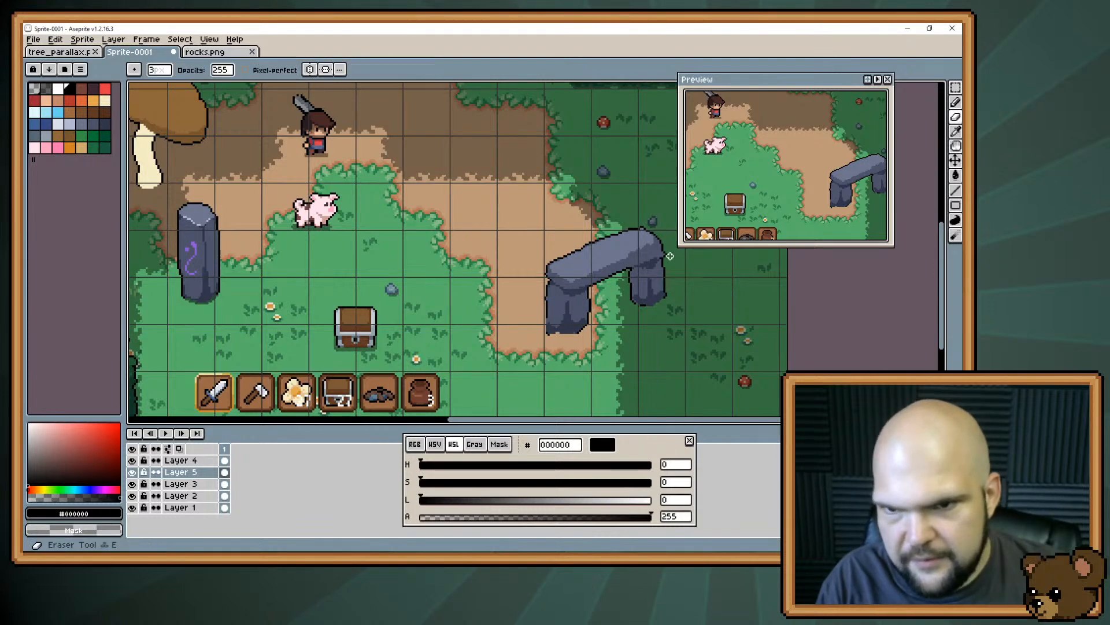
pyautogui.hotkey('alt', 'Up')
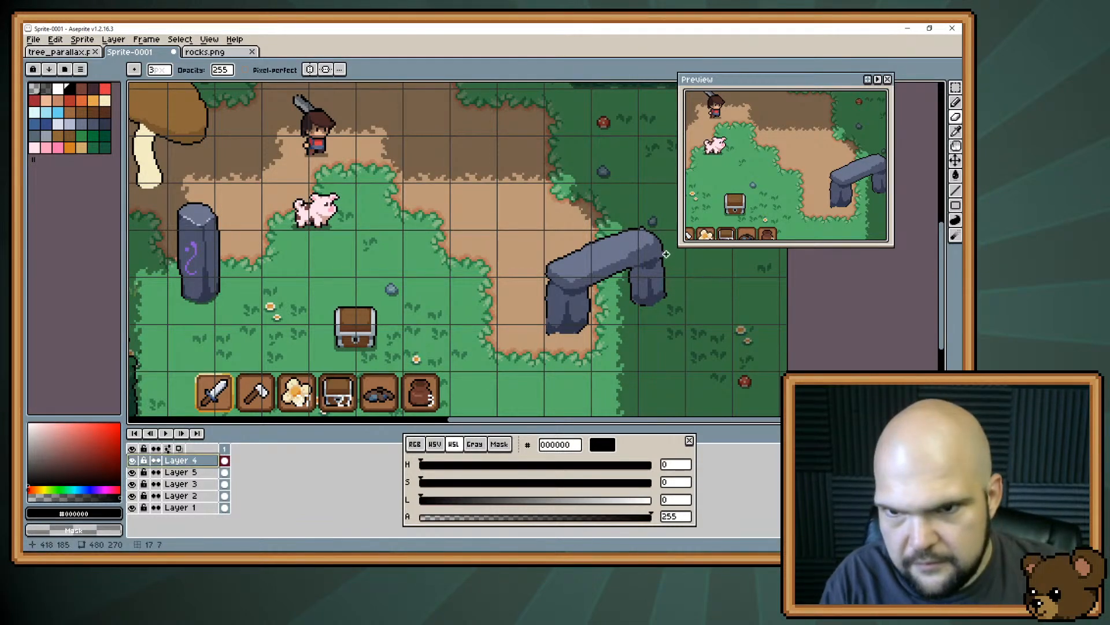
pyautogui.press('e')
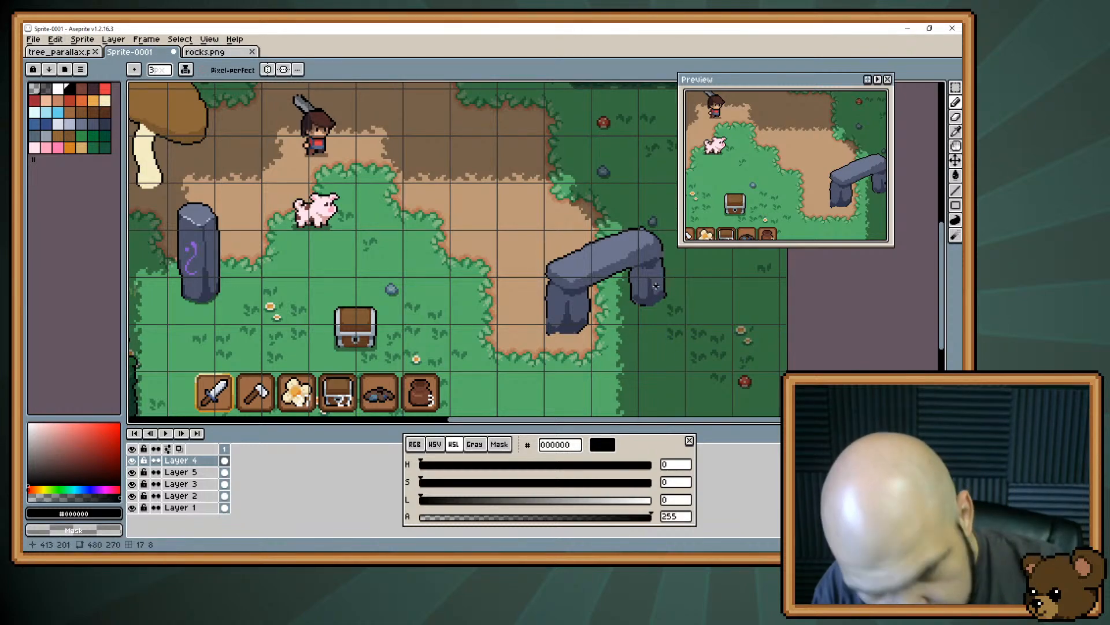
# Examine the arch's size against the character and scene, sampling its greys 6d758d and 4d536a and its outline black 000000
pyautogui.moveTo(603, 291)
pyautogui.mouseDown()
pyautogui.moveTo(616, 295)
pyautogui.moveTo(561, 334)
pyautogui.mouseUp()
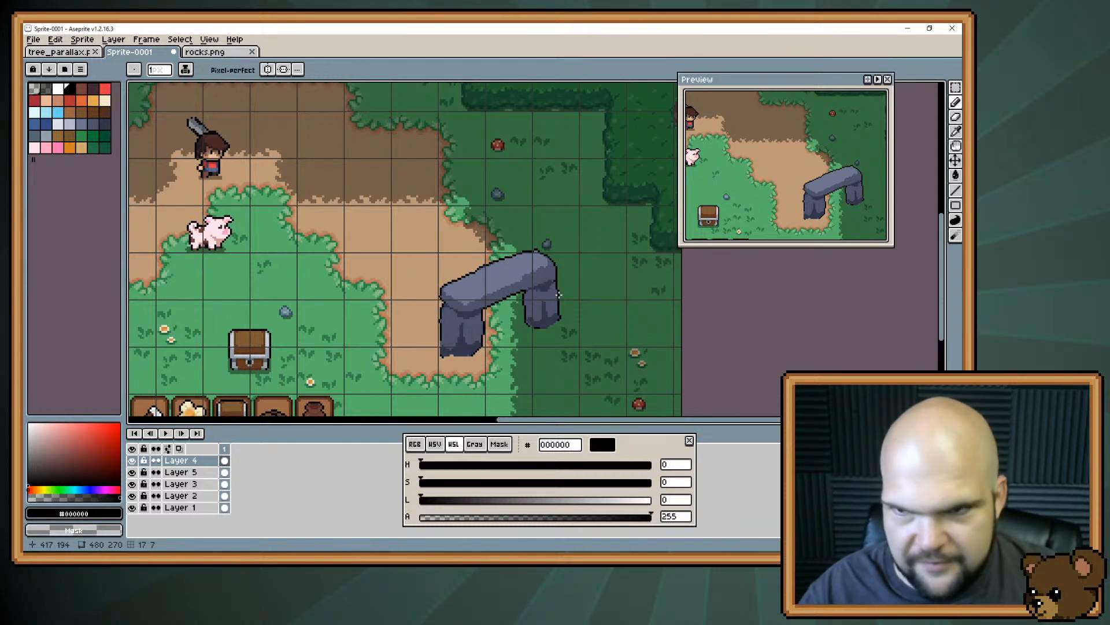
pyautogui.scroll(-1, 533, 270)
pyautogui.scroll(2, 521, 249)
pyautogui.moveTo(512, 237); pyautogui.dragTo(778, 103)
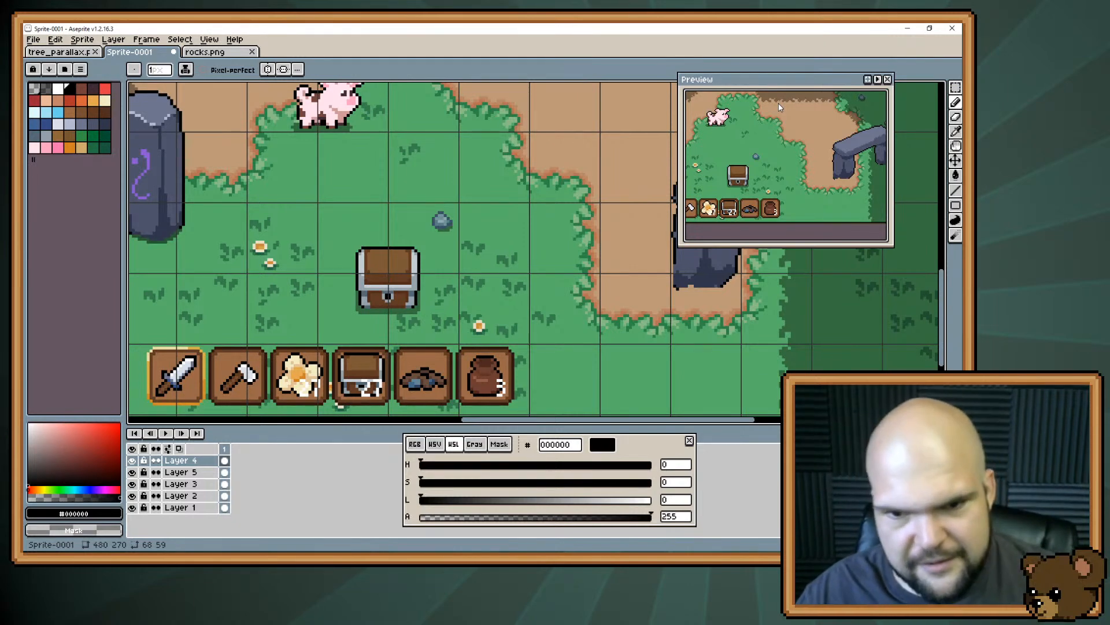
pyautogui.scroll(-1, 479, 245)
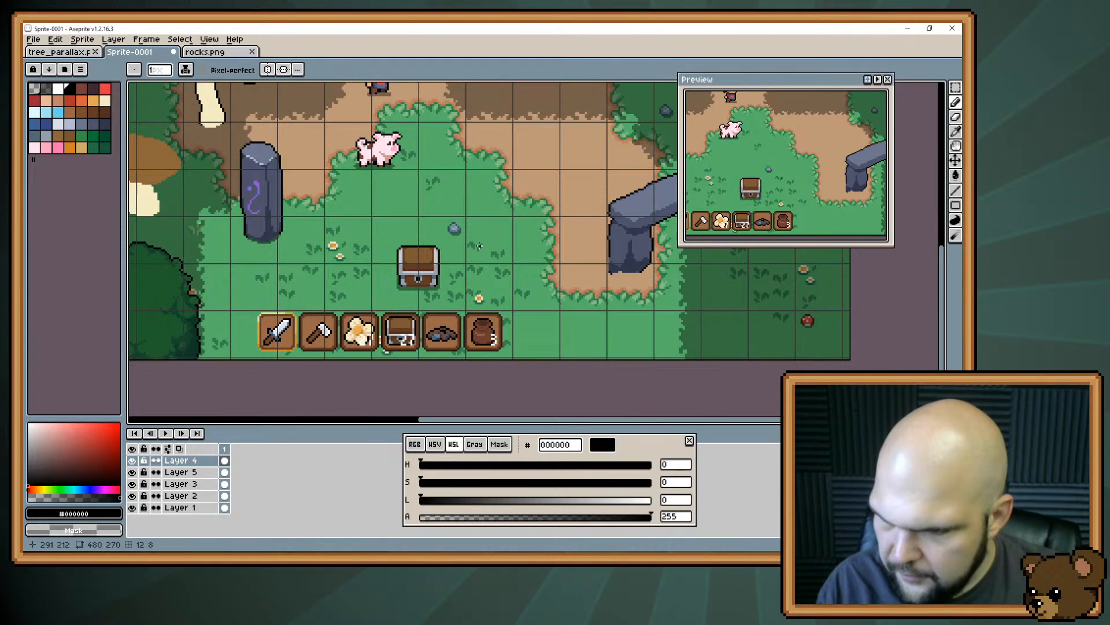
pyautogui.moveTo(480, 245); pyautogui.dragTo(346, 261)
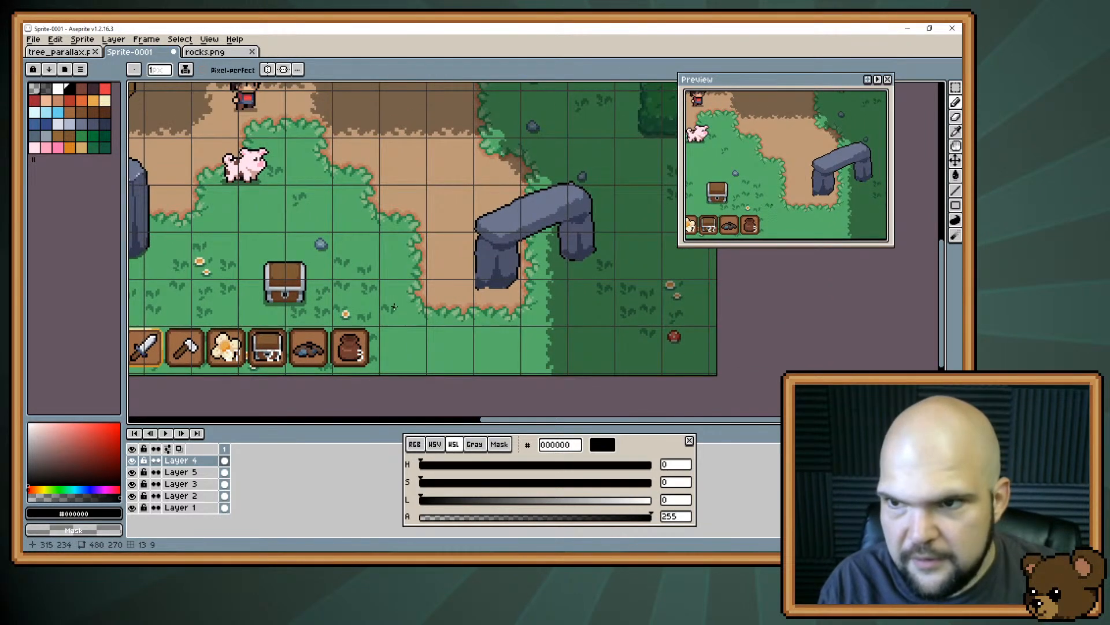
pyautogui.keyDown('alt'); pyautogui.click(561, 206); pyautogui.keyUp('alt')
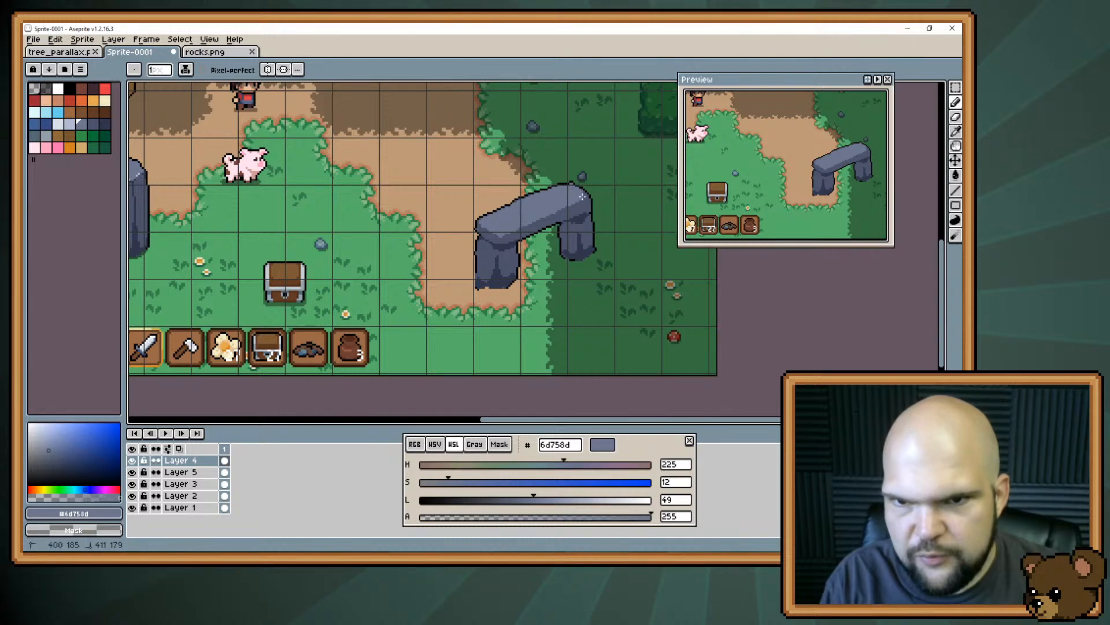
pyautogui.moveTo(476, 240)
pyautogui.mouseDown()
pyautogui.moveTo(561, 244)
pyautogui.moveTo(582, 261)
pyautogui.mouseUp()
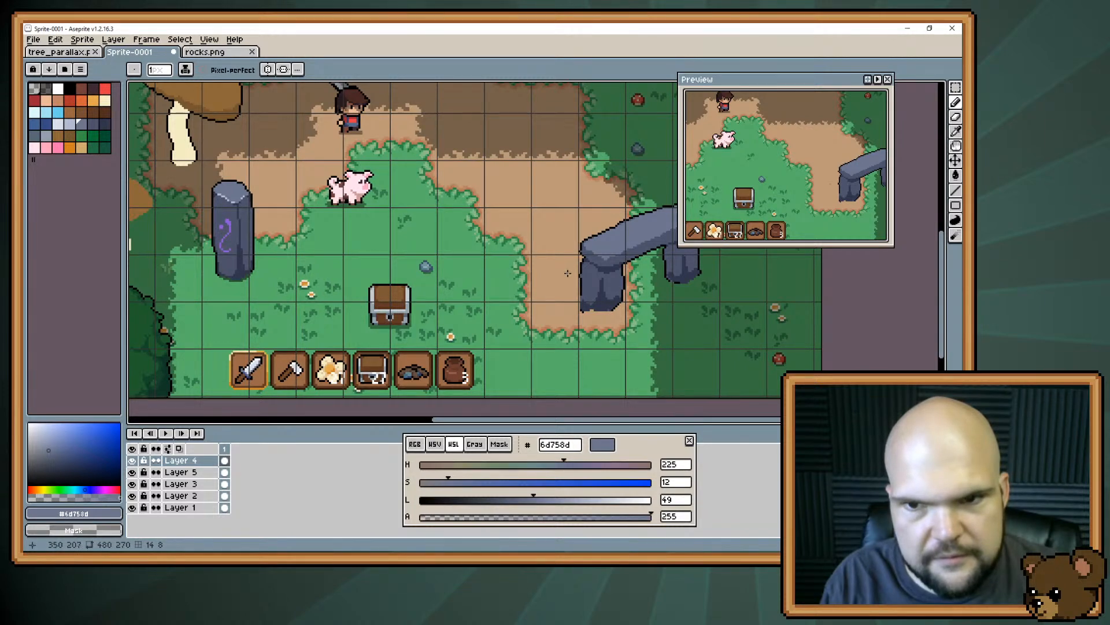
pyautogui.keyDown('alt'); pyautogui.click(585, 255); pyautogui.keyUp('alt')
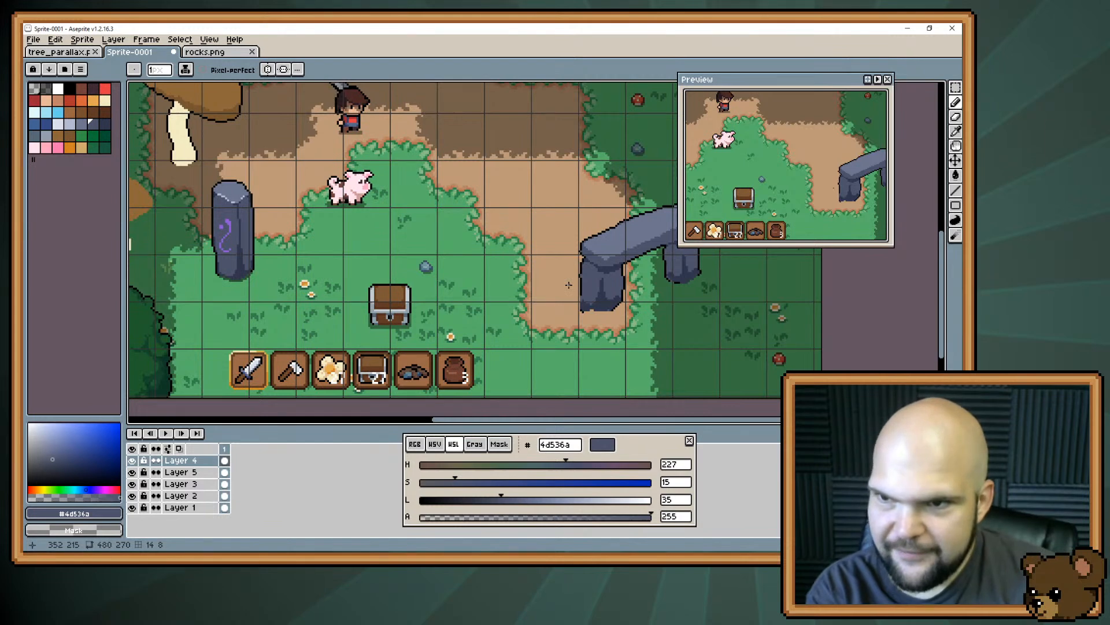
pyautogui.press('e')
pyautogui.moveTo(570, 253); pyautogui.dragTo(544, 269)
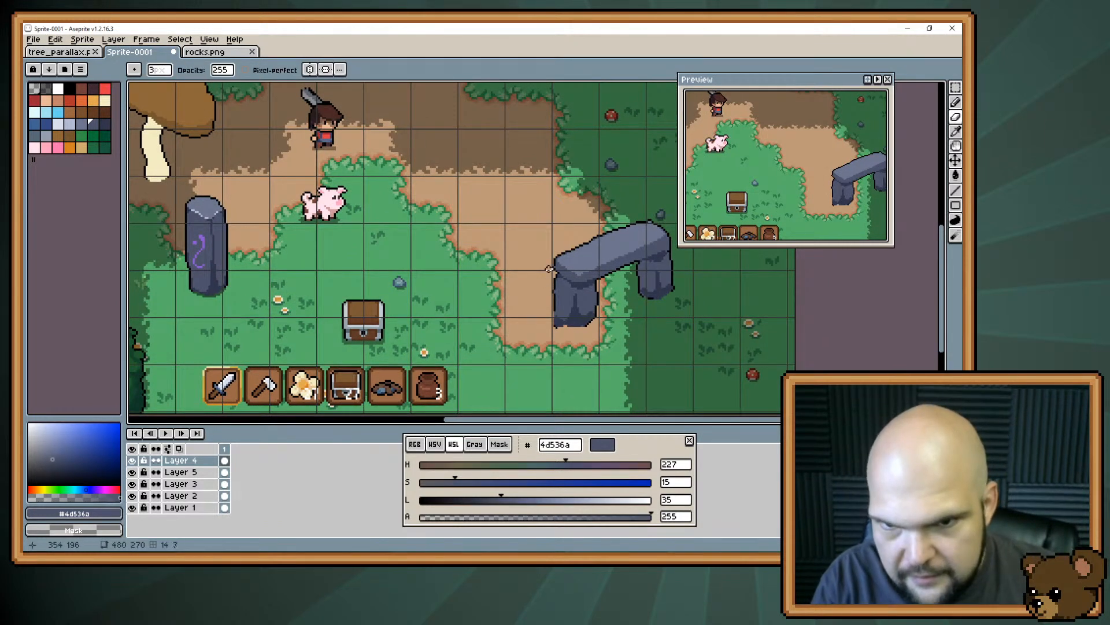
pyautogui.press('b')
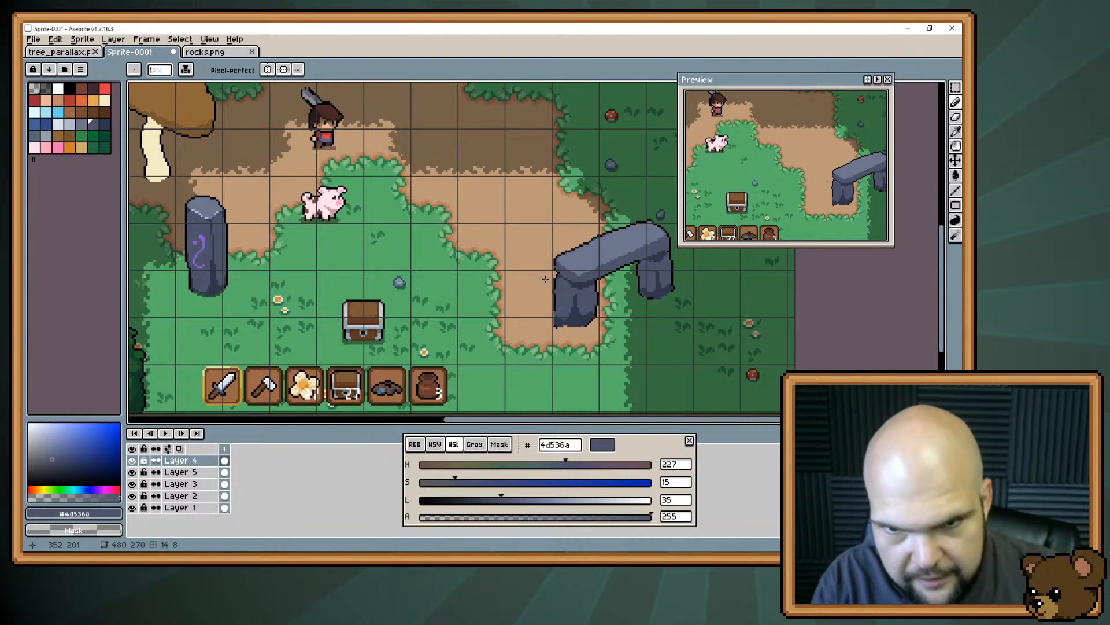
pyautogui.keyDown('alt'); pyautogui.click(554, 264); pyautogui.keyUp('alt')
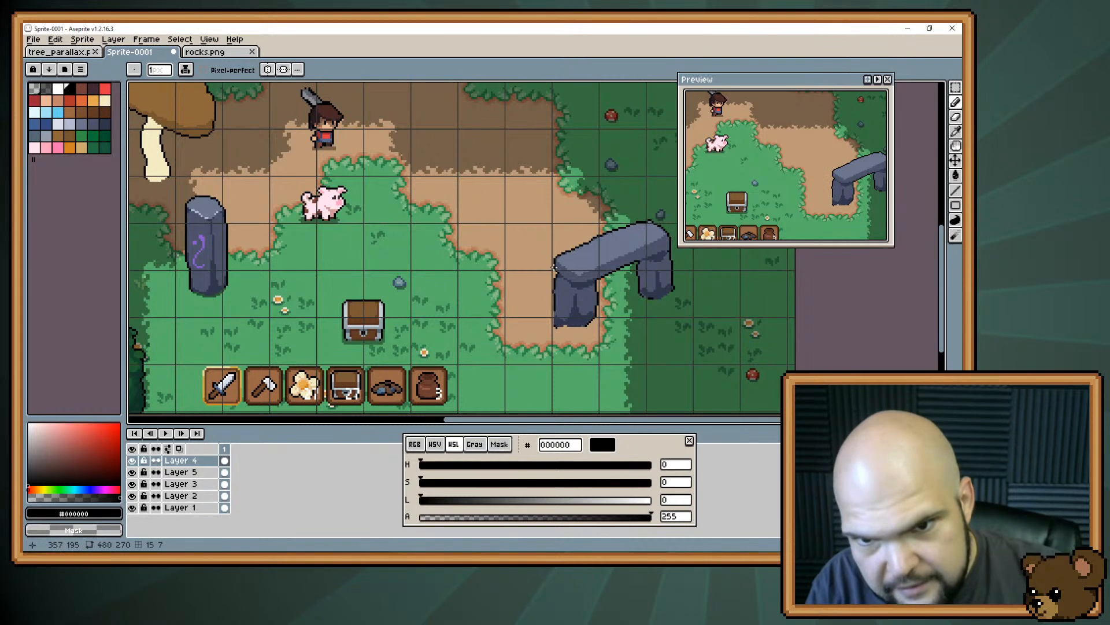
pyautogui.press('h')
pyautogui.moveTo(553, 266); pyautogui.dragTo(515, 312)
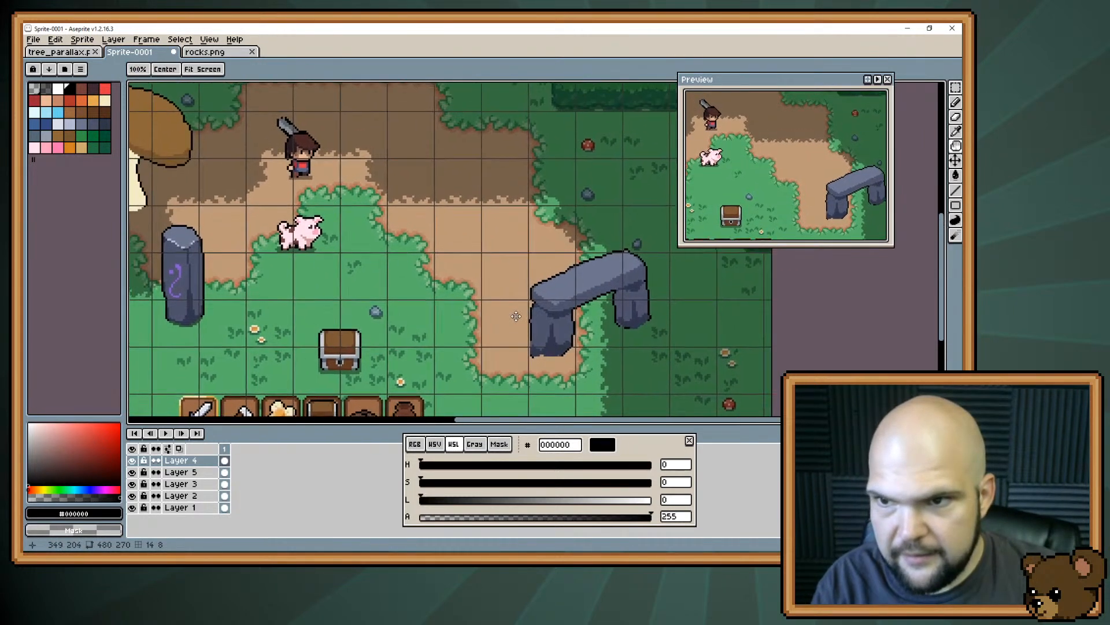
pyautogui.press('b')
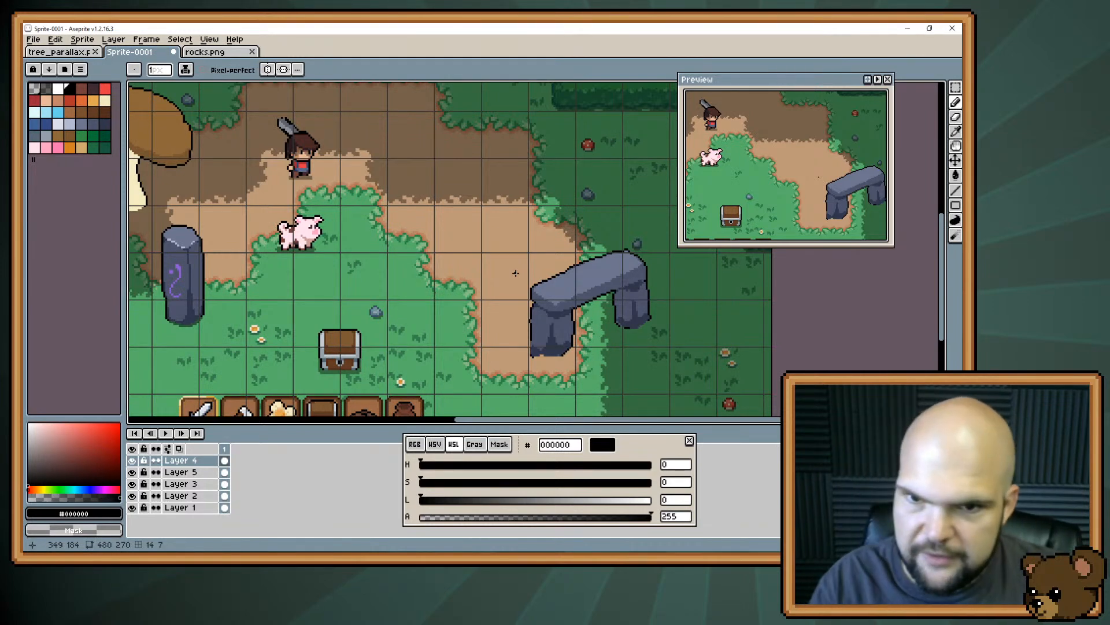
pyautogui.hscroll(-3, 428, 294)
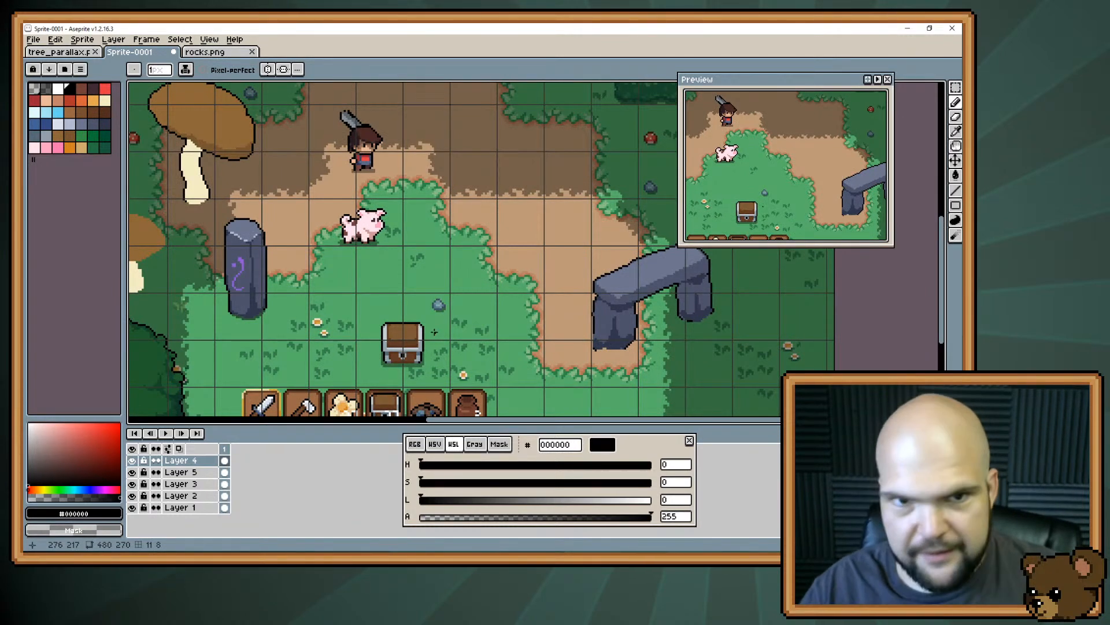
pyautogui.moveTo(472, 368); pyautogui.dragTo(435, 359)
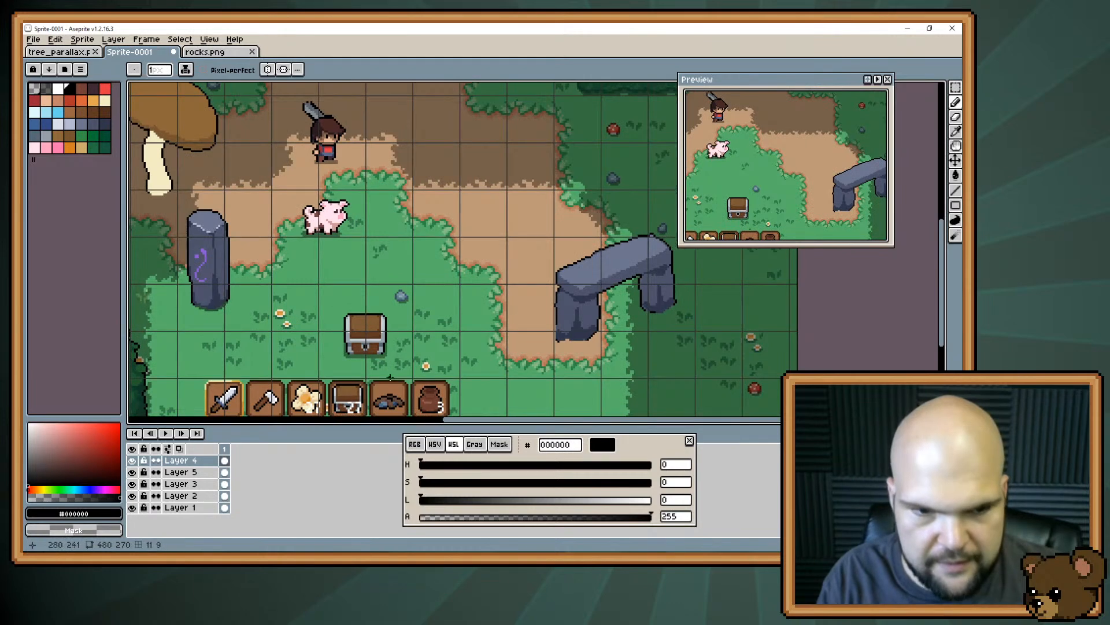
# Move the stone arch up the path and extend its front pillar downward with a 5 px brush in grey 4d536a
pyautogui.press('v')
pyautogui.moveTo(580, 305); pyautogui.dragTo(505, 233)
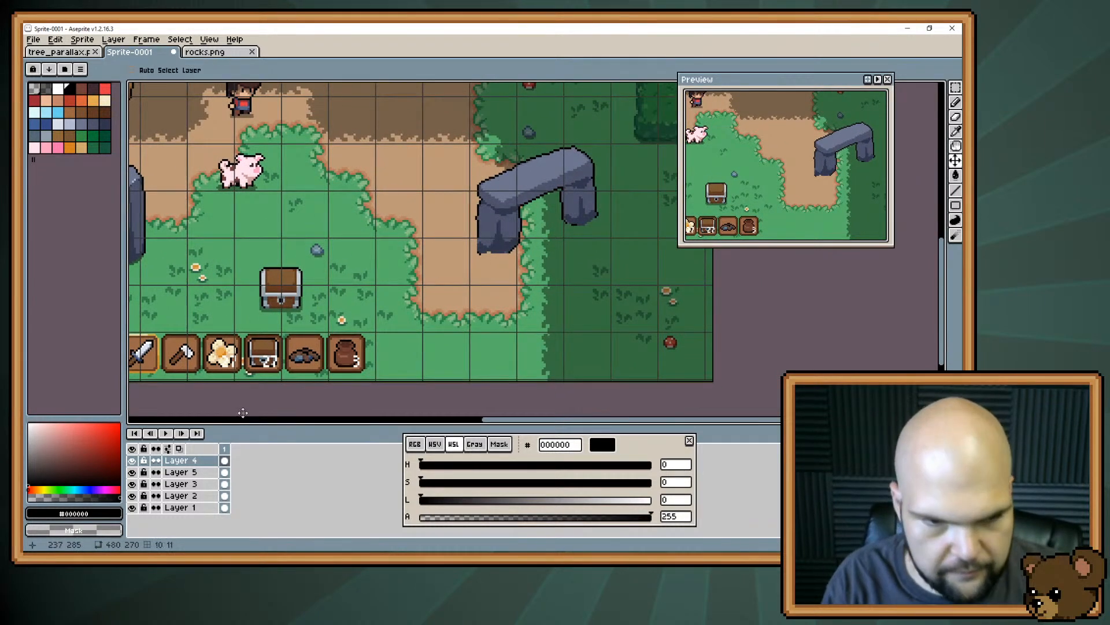
pyautogui.press('b')
pyautogui.keyDown('alt'); pyautogui.click(481, 241); pyautogui.keyUp('alt')
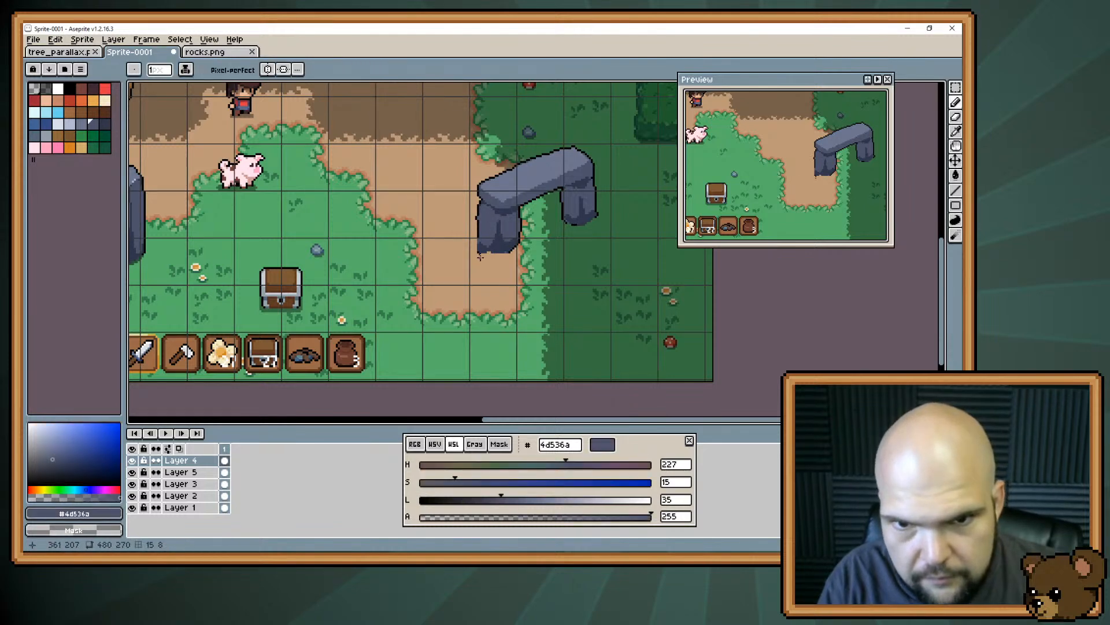
pyautogui.press('+')
pyautogui.press('+')
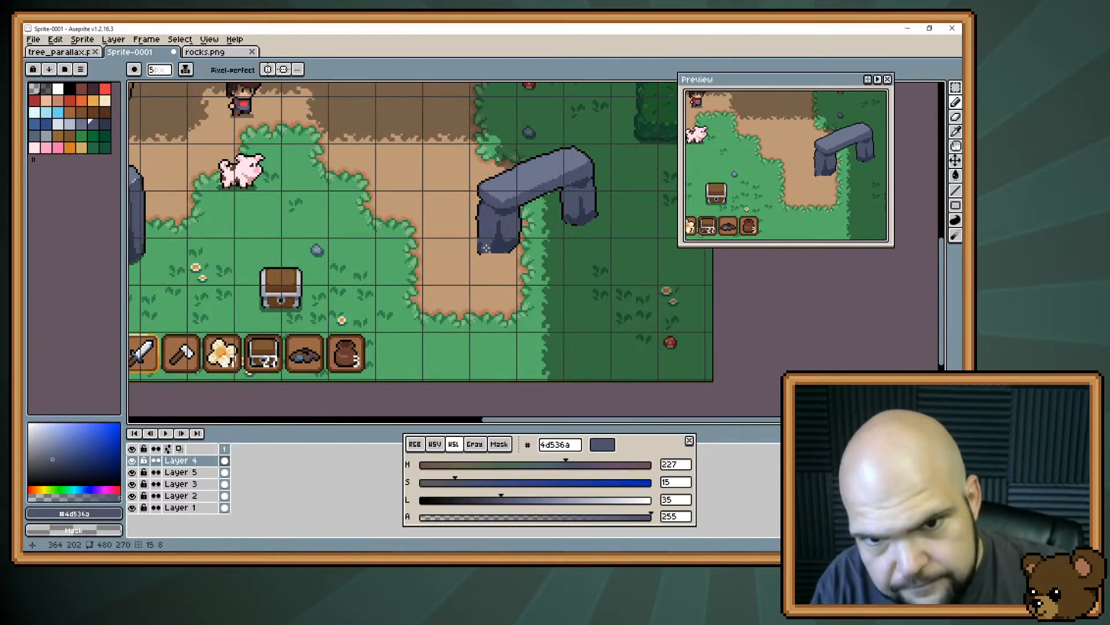
pyautogui.moveTo(488, 243)
pyautogui.mouseDown()
pyautogui.moveTo(487, 276)
pyautogui.moveTo(497, 231)
pyautogui.moveTo(494, 273)
pyautogui.moveTo(504, 234)
pyautogui.moveTo(510, 276)
pyautogui.moveTo(513, 240)
pyautogui.moveTo(511, 287)
pyautogui.moveTo(488, 293)
pyautogui.moveTo(508, 296)
pyautogui.moveTo(477, 299)
pyautogui.mouseUp()
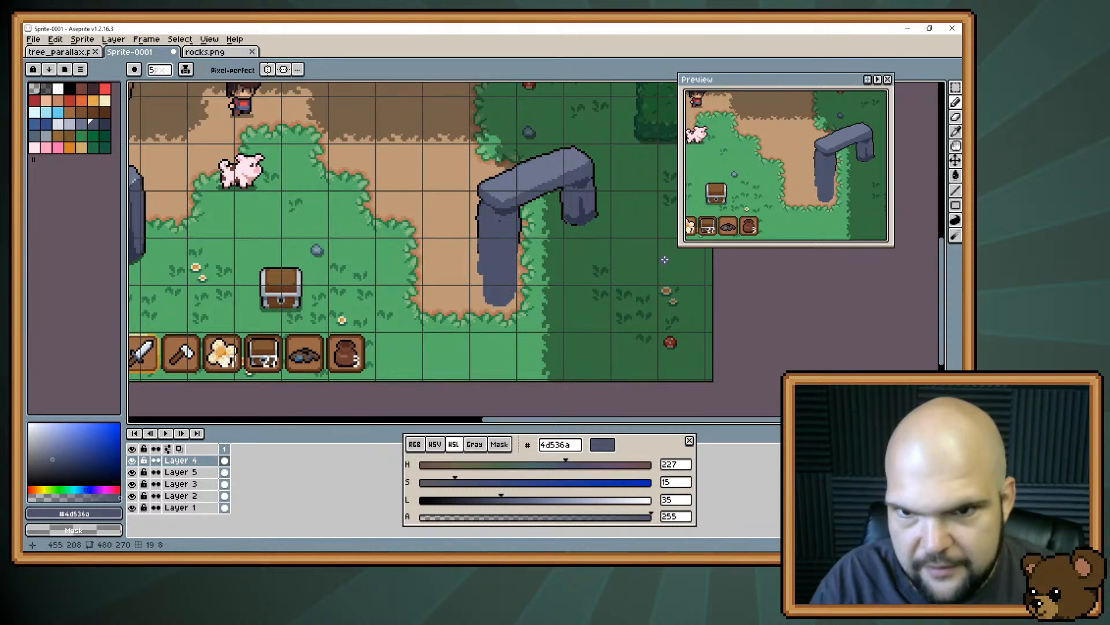
# Extend the arch's rear pillar downward with the 5 px brush in 4d536a to make it similarly tall
pyautogui.press('i')
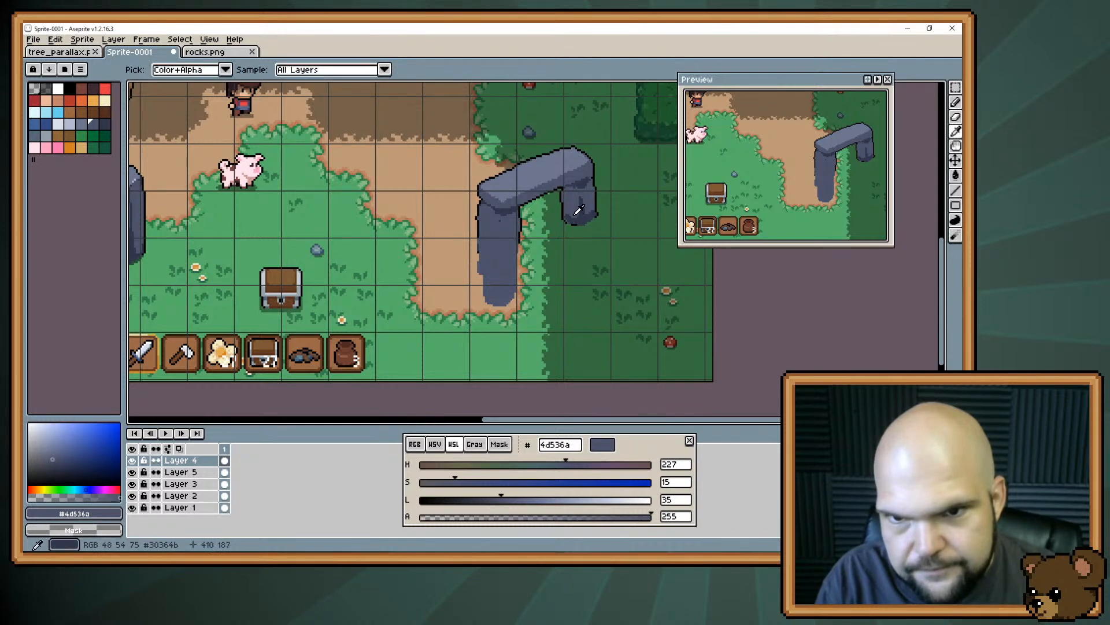
pyautogui.press('b')
pyautogui.moveTo(577, 211); pyautogui.dragTo(570, 300)
pyautogui.moveTo(583, 209)
pyautogui.mouseDown()
pyautogui.moveTo(590, 254)
pyautogui.moveTo(587, 245)
pyautogui.moveTo(574, 275)
pyautogui.moveTo(585, 284)
pyautogui.moveTo(592, 272)
pyautogui.moveTo(571, 296)
pyautogui.mouseUp()
pyautogui.press('e')
pyautogui.press('b')
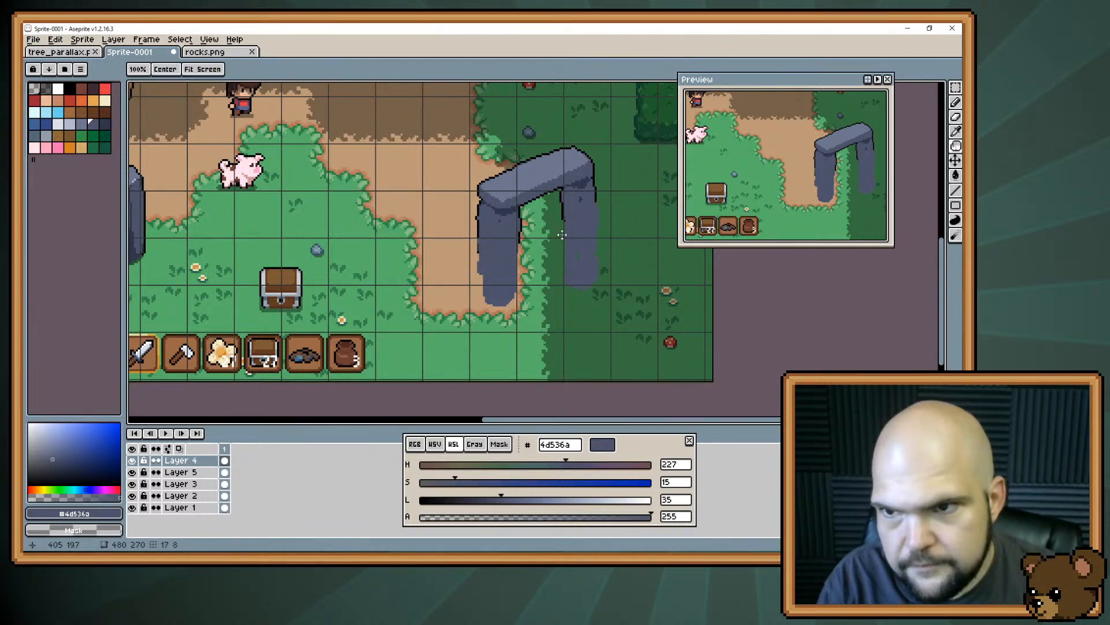
# Move the heightened arch into the clearing, directly beside the character and the pig
pyautogui.scroll(2, 578, 282)
pyautogui.hscroll(-2, 579, 282)
pyautogui.moveTo(600, 284); pyautogui.dragTo(459, 225)
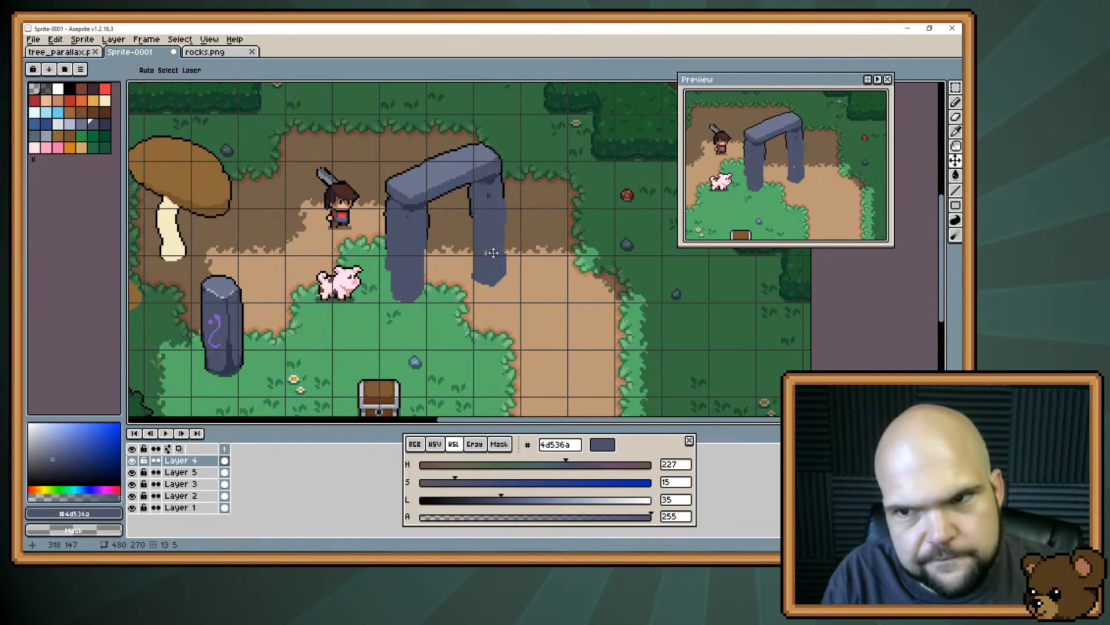
# Move the stone arch away from the character, onto the path's far edge beside the forest grass
pyautogui.press('b')
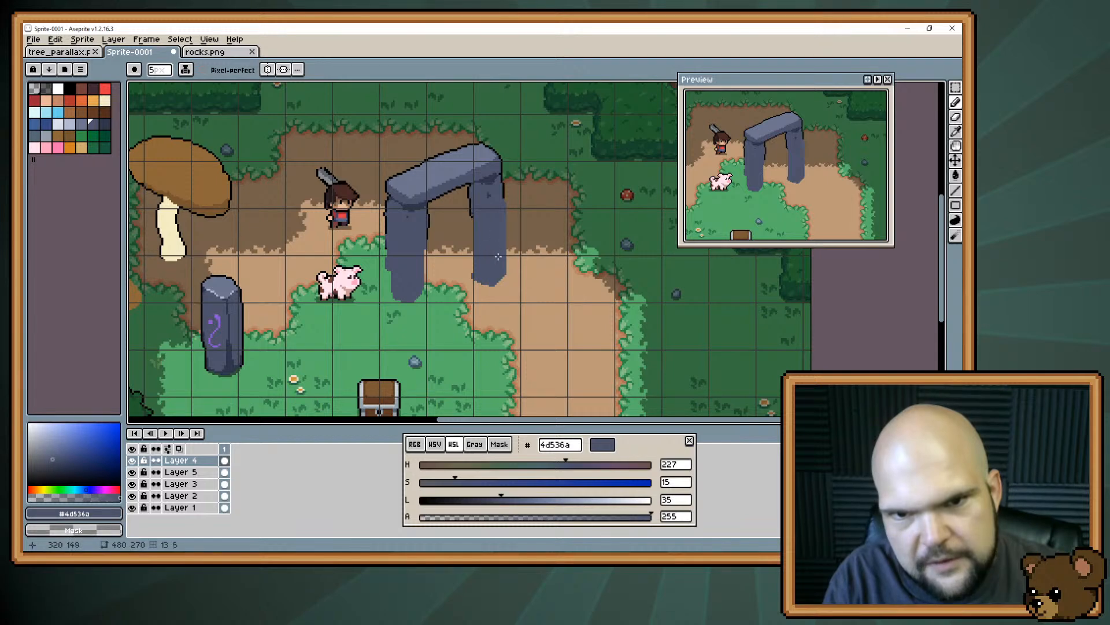
pyautogui.press('e')
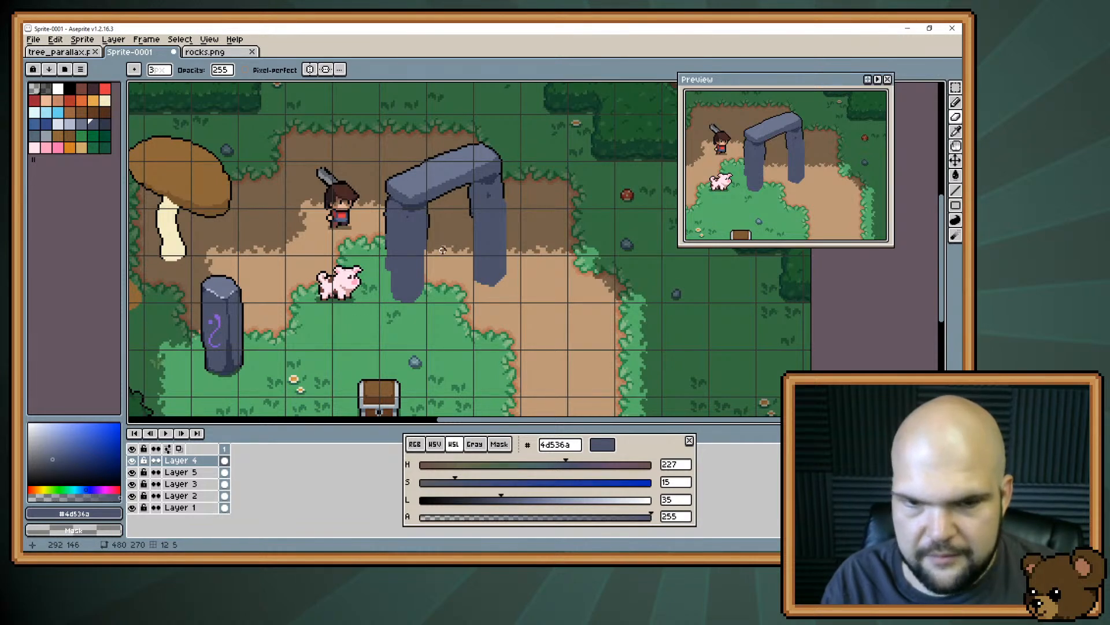
pyautogui.press('v')
pyautogui.moveTo(422, 232); pyautogui.dragTo(557, 229)
pyautogui.scroll(1, 546, 245)
pyautogui.hscroll(2, 547, 246)
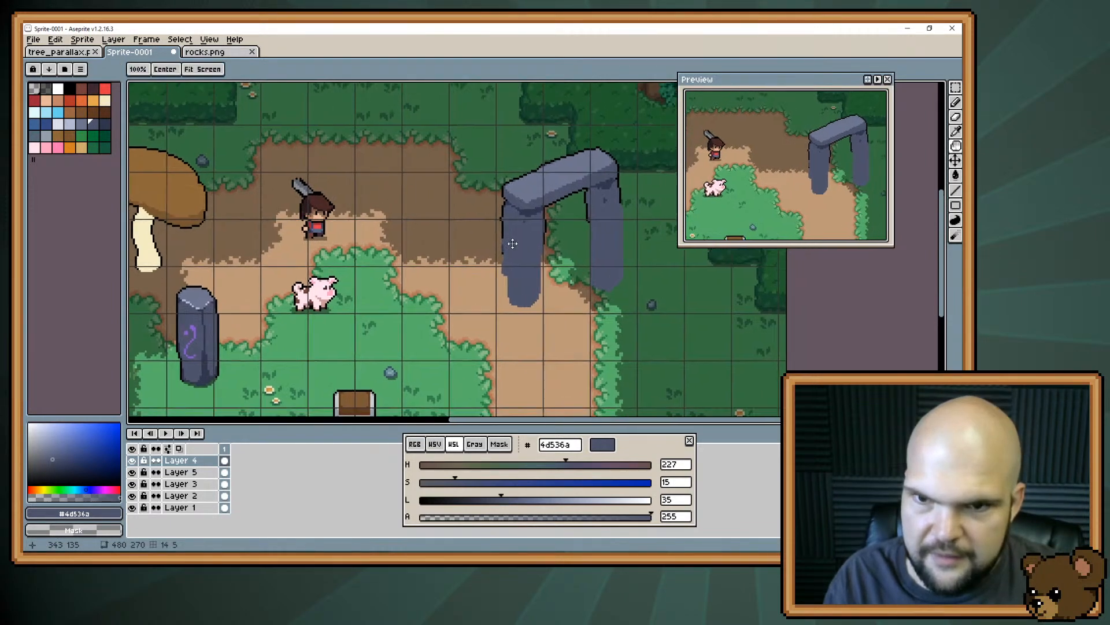
# Widen the arch by selecting its rear half with the pillar and shifting it slightly up and away from the front half
pyautogui.press('m')
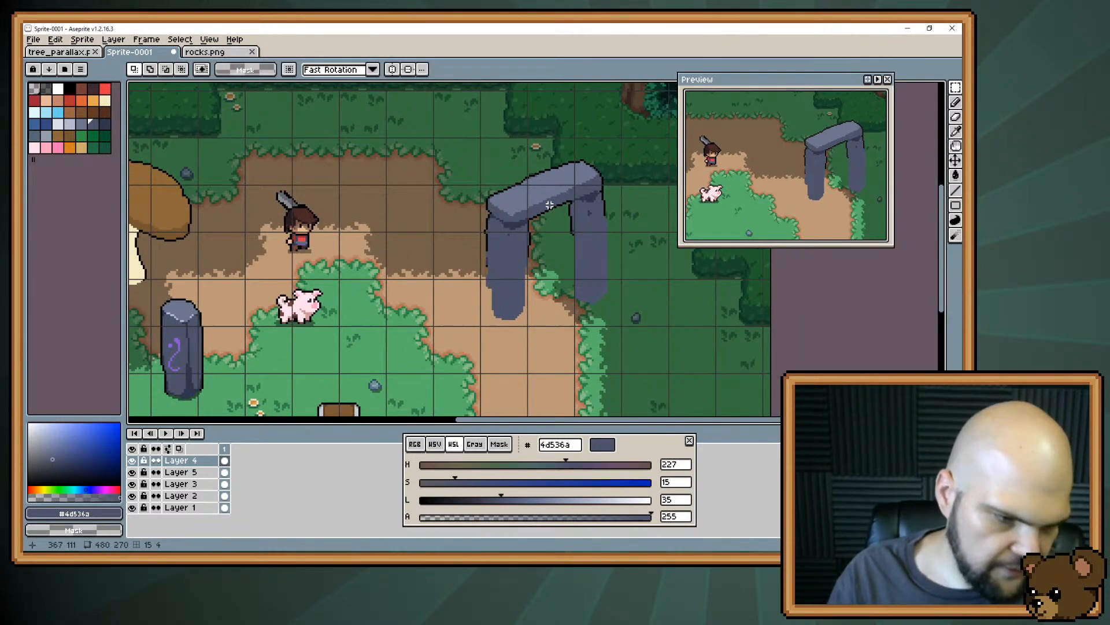
pyautogui.moveTo(546, 135); pyautogui.dragTo(655, 338)
pyautogui.moveTo(595, 217); pyautogui.dragTo(605, 208)
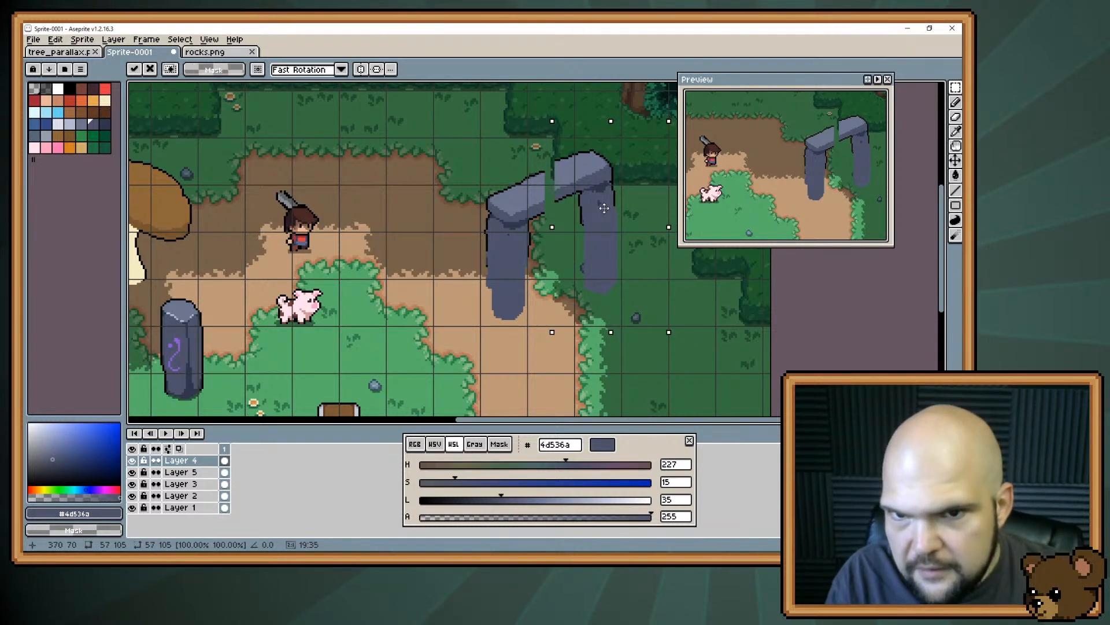
pyautogui.press('Return')
pyautogui.hotkey('ctrl', 'd')
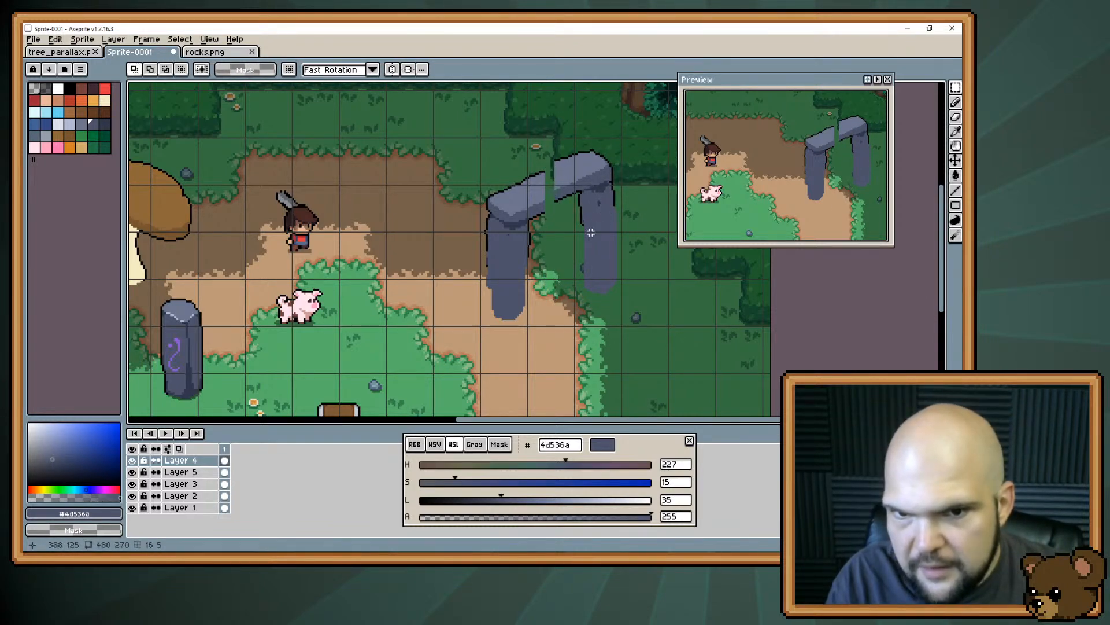
# Fill the gap in the arch's lintel with 6d758d on the upper face and 4d536a along the underside
pyautogui.press('i')
pyautogui.click(533, 196)
pyautogui.press('b')
pyautogui.moveTo(549, 186); pyautogui.dragTo(552, 168)
pyautogui.press('i')
pyautogui.press('b')
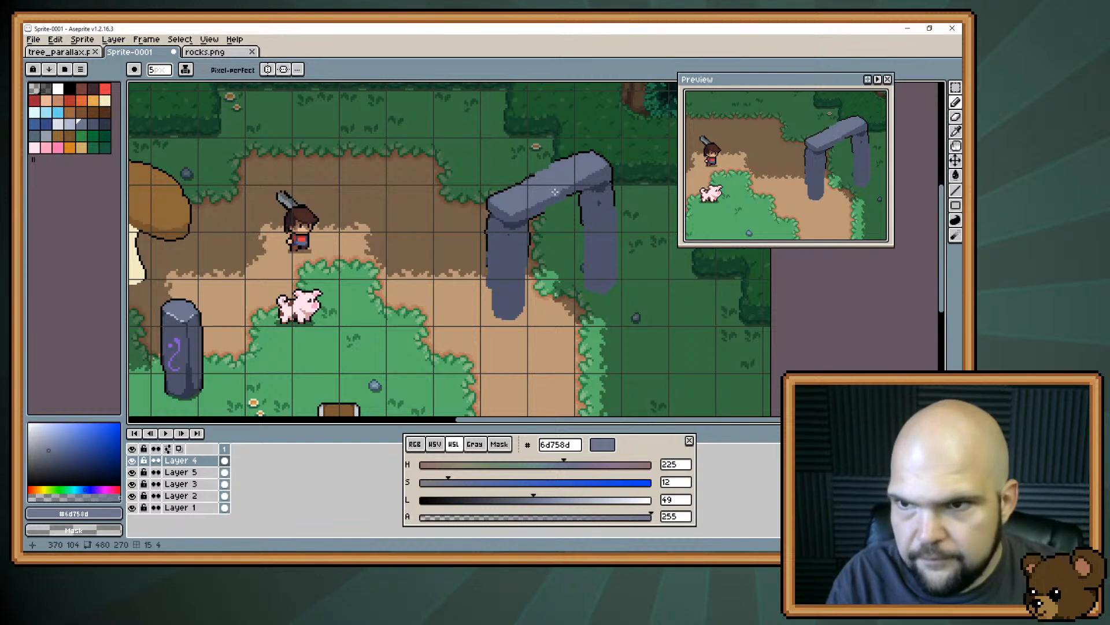
pyautogui.keyDown('alt'); pyautogui.click(540, 210); pyautogui.keyUp('alt')
pyautogui.moveTo(519, 218)
pyautogui.mouseDown()
pyautogui.moveTo(577, 180)
pyautogui.moveTo(514, 208)
pyautogui.moveTo(575, 183)
pyautogui.mouseUp()
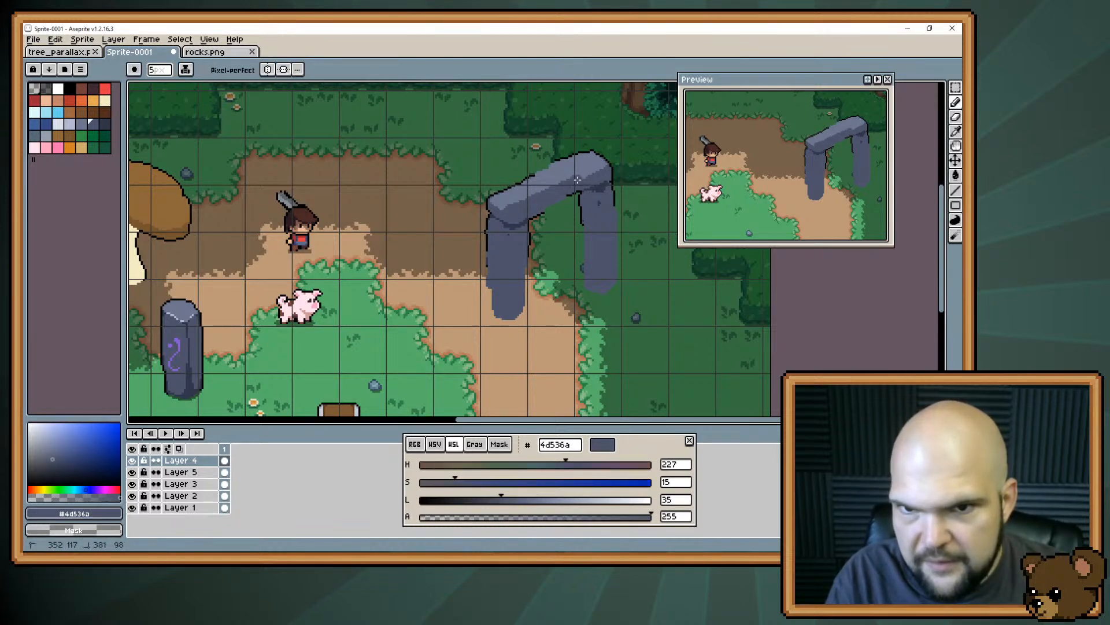
# Thicken and round the lintel's upper edge over its black outline with the 5 px brush in 6d758d
pyautogui.keyDown('alt'); pyautogui.click(578, 174); pyautogui.keyUp('alt')
pyautogui.click(503, 191)
pyautogui.click(521, 184)
pyautogui.click(552, 166)
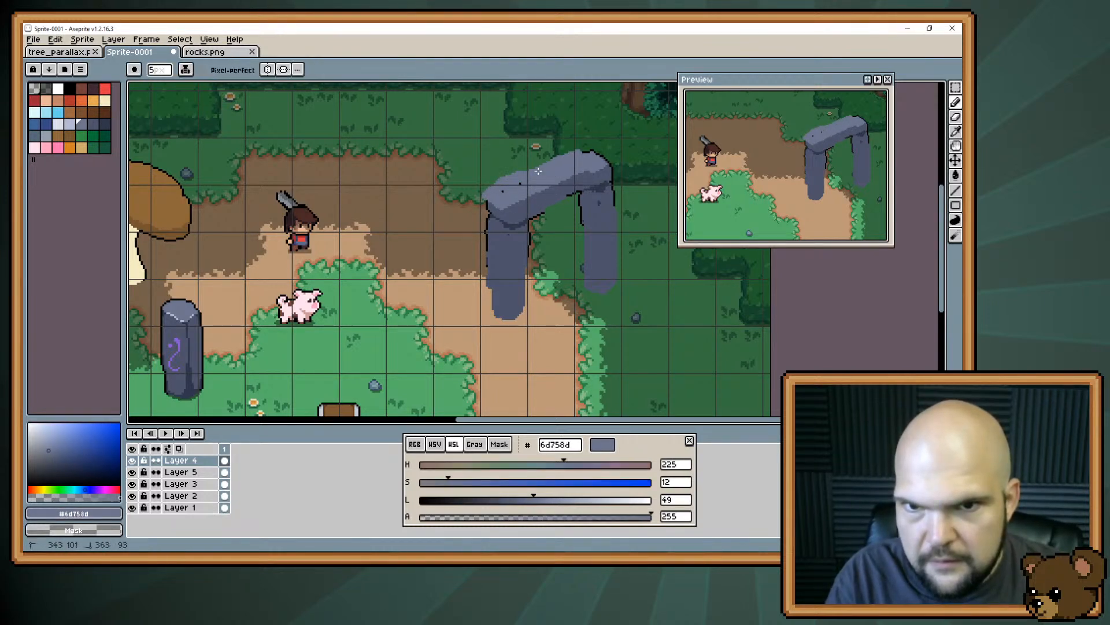
pyautogui.click(564, 156)
pyautogui.click(538, 164)
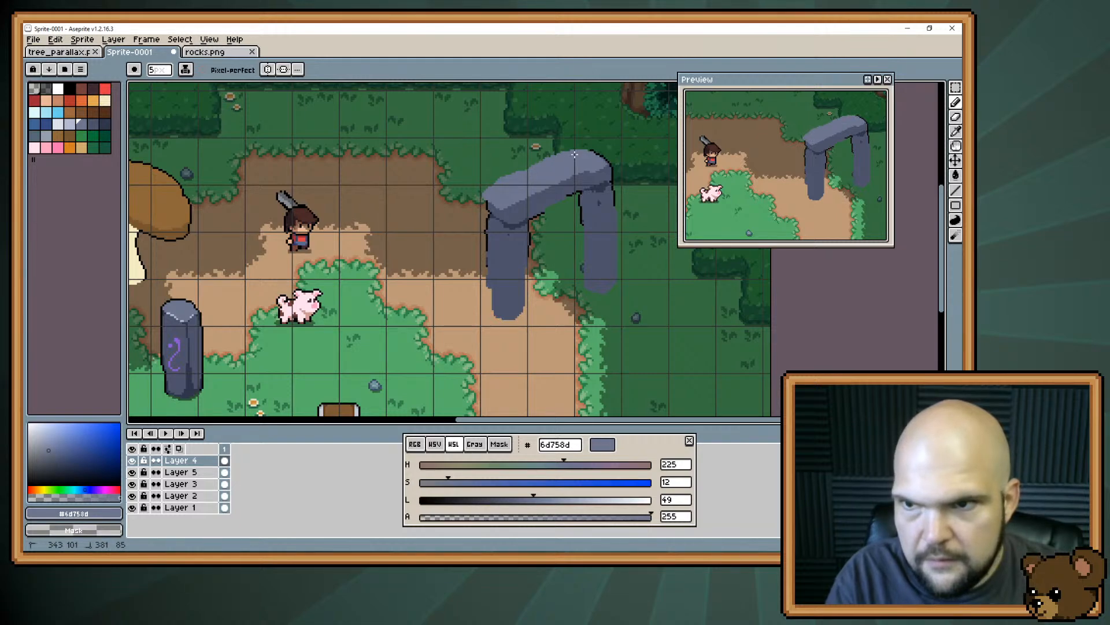
pyautogui.moveTo(510, 240)
pyautogui.mouseDown()
pyautogui.moveTo(541, 206)
pyautogui.moveTo(547, 220)
pyautogui.mouseUp()
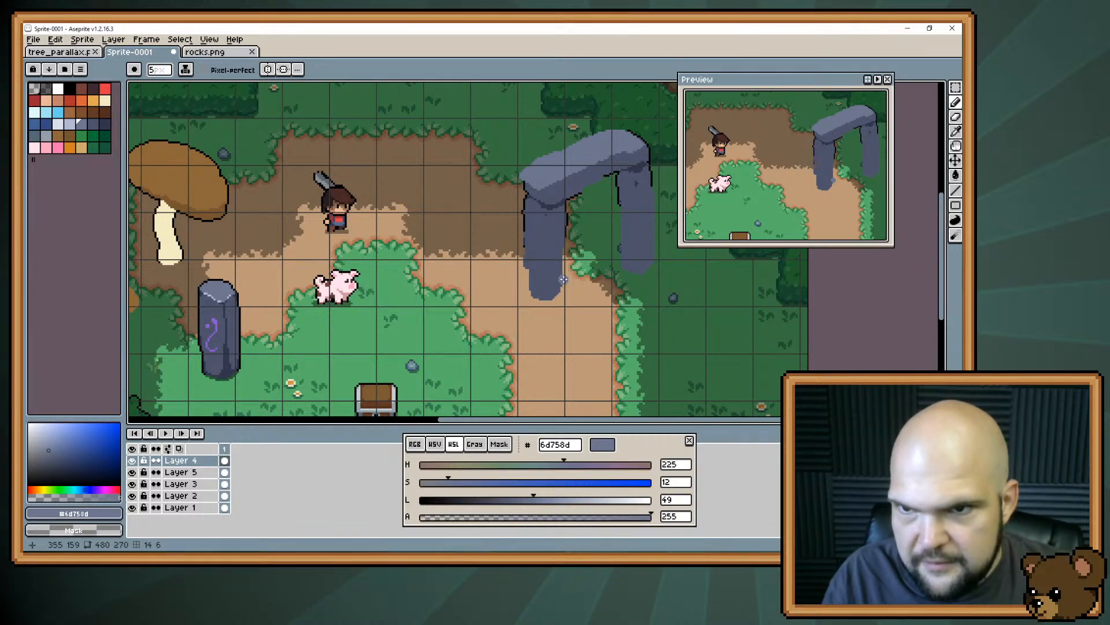
# Try shading the lower part of the arch's front pillar with dark grey 30364b
pyautogui.keyDown('alt'); pyautogui.click(554, 257); pyautogui.keyUp('alt')
pyautogui.press('alt')
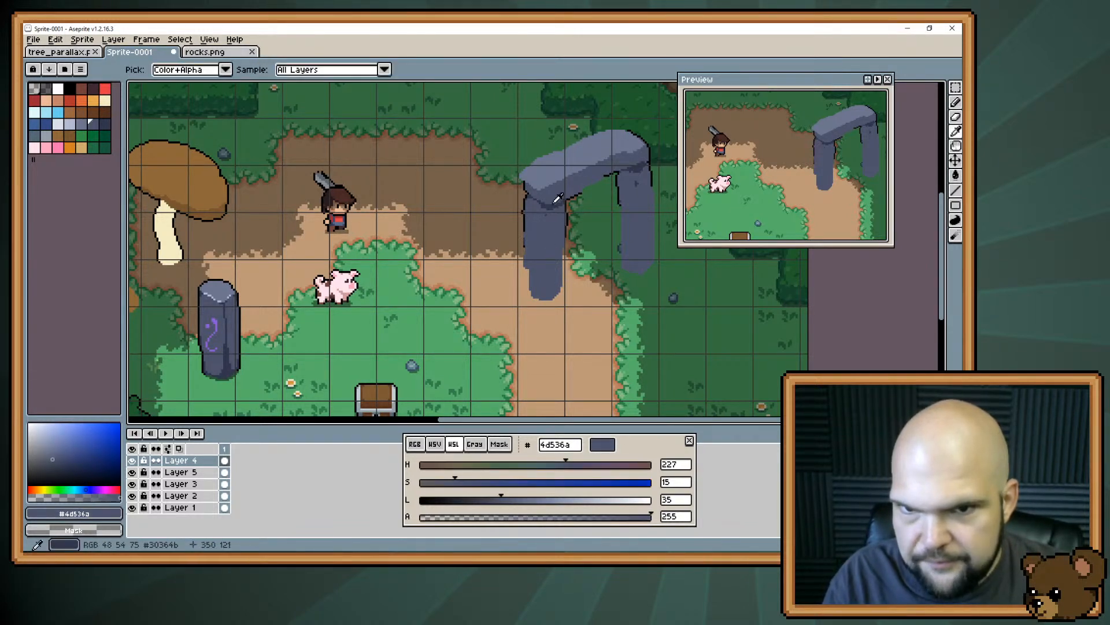
pyautogui.press('alt')
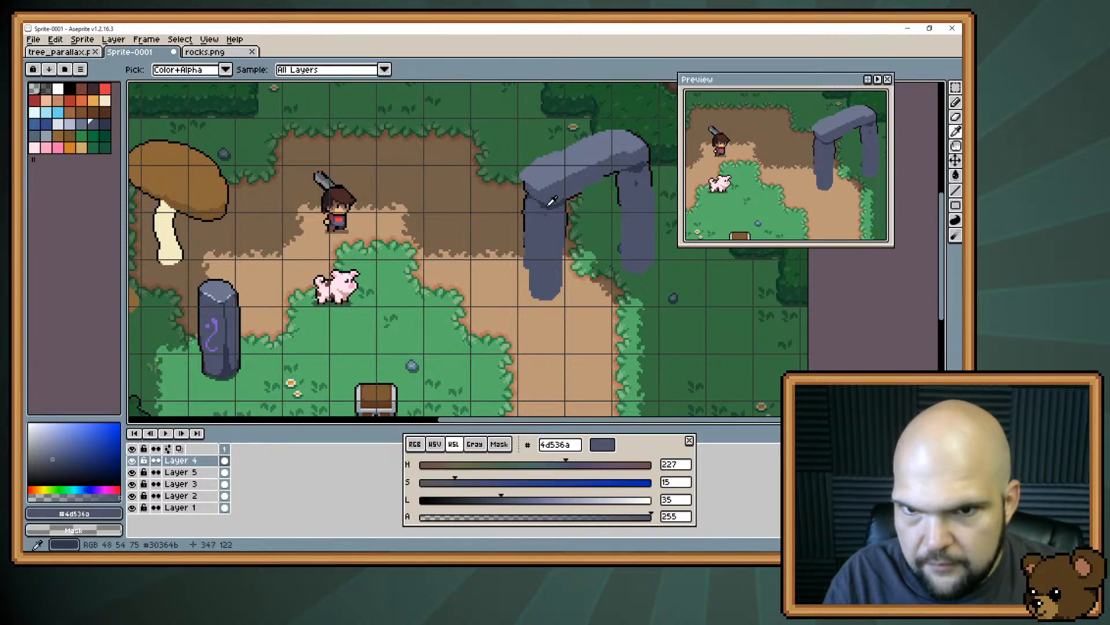
pyautogui.keyDown('alt'); pyautogui.click(551, 202); pyautogui.keyUp('alt')
pyautogui.moveTo(535, 243); pyautogui.dragTo(541, 292)
pyautogui.press('alt')
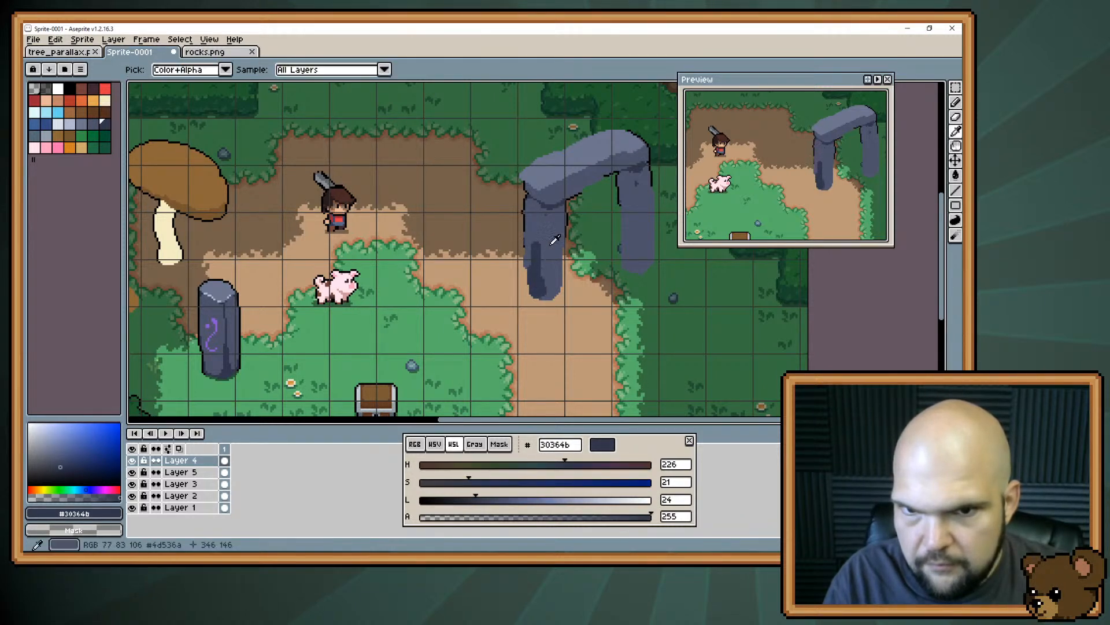
pyautogui.press('alt')
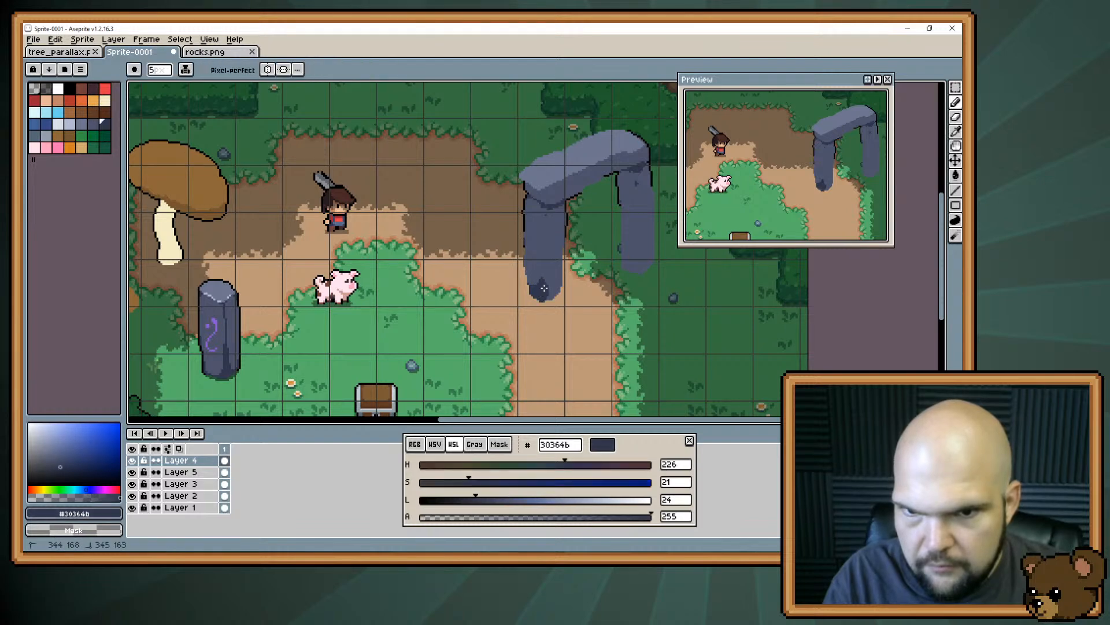
pyautogui.press('ctrl')
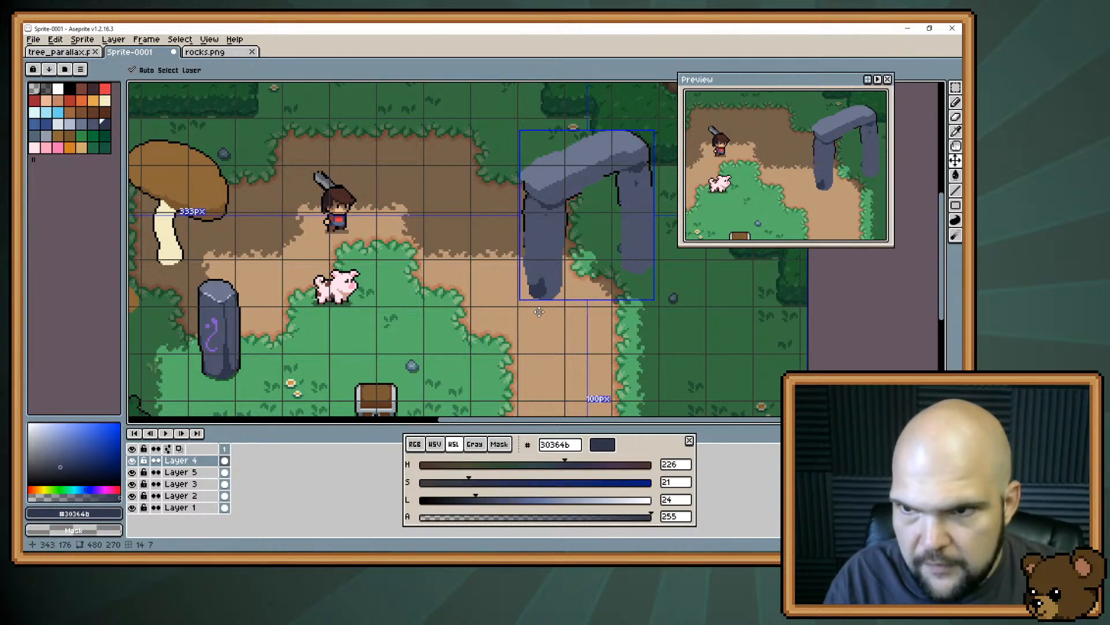
pyautogui.press('ctrl')
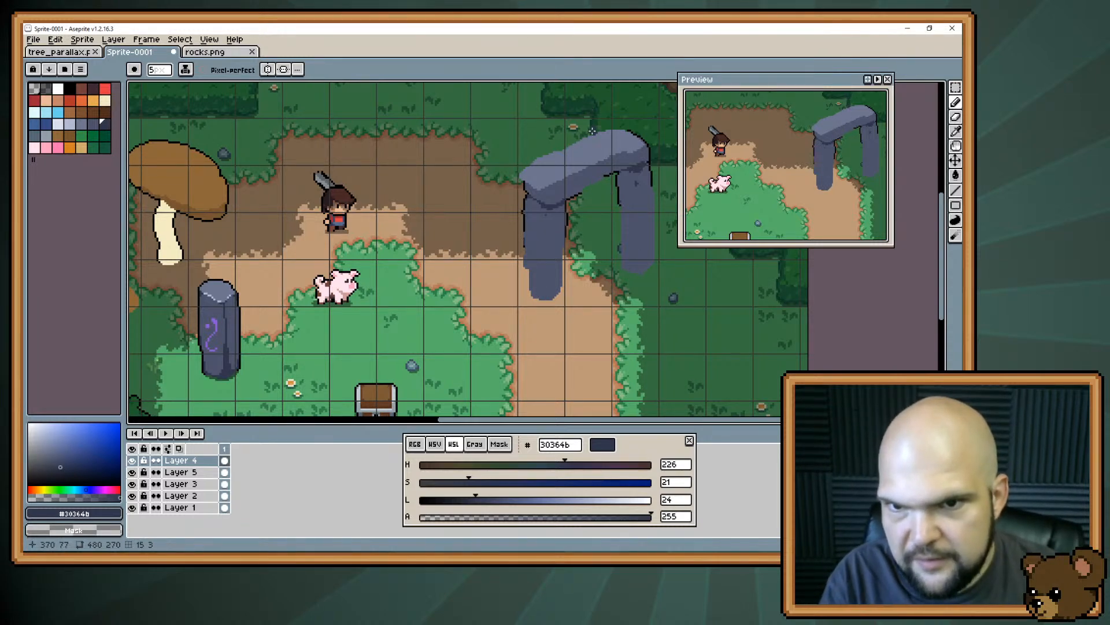
# Examine the enlarged arch's size and placement against the character and the whole scene, resampling its grey 4d536a
pyautogui.click(585, 379)
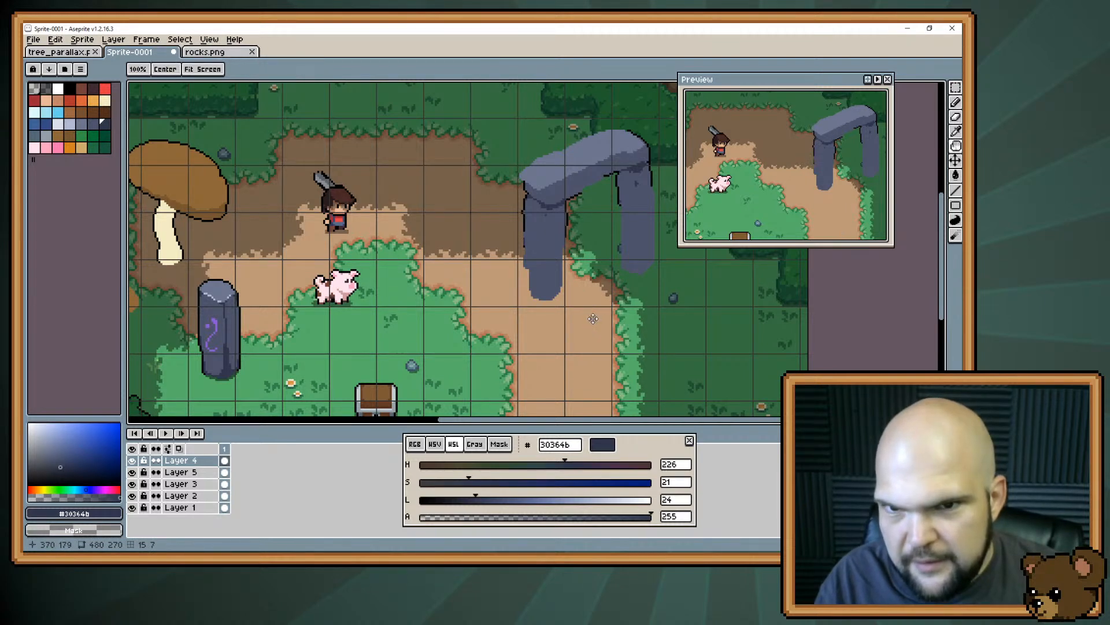
pyautogui.moveTo(595, 320); pyautogui.dragTo(574, 352)
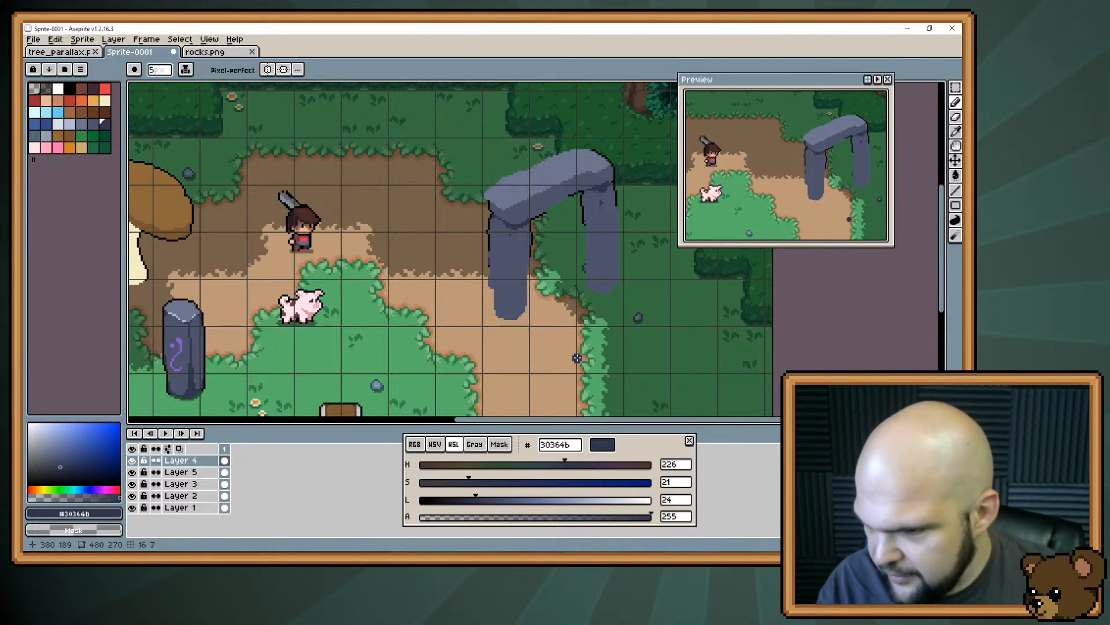
pyautogui.moveTo(538, 278); pyautogui.dragTo(574, 306)
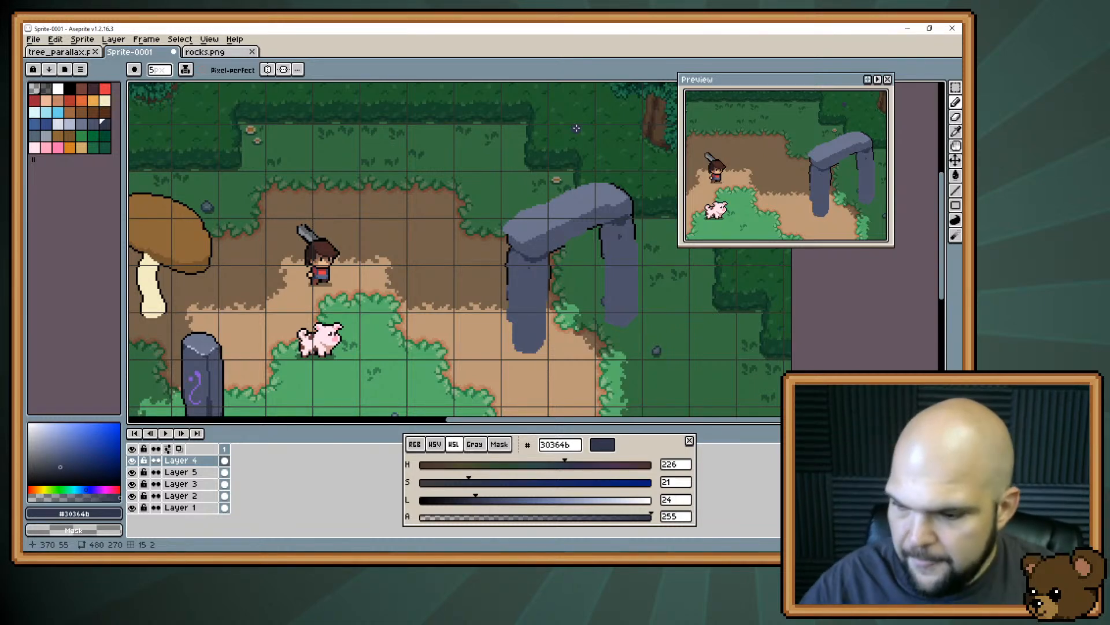
pyautogui.click(577, 245)
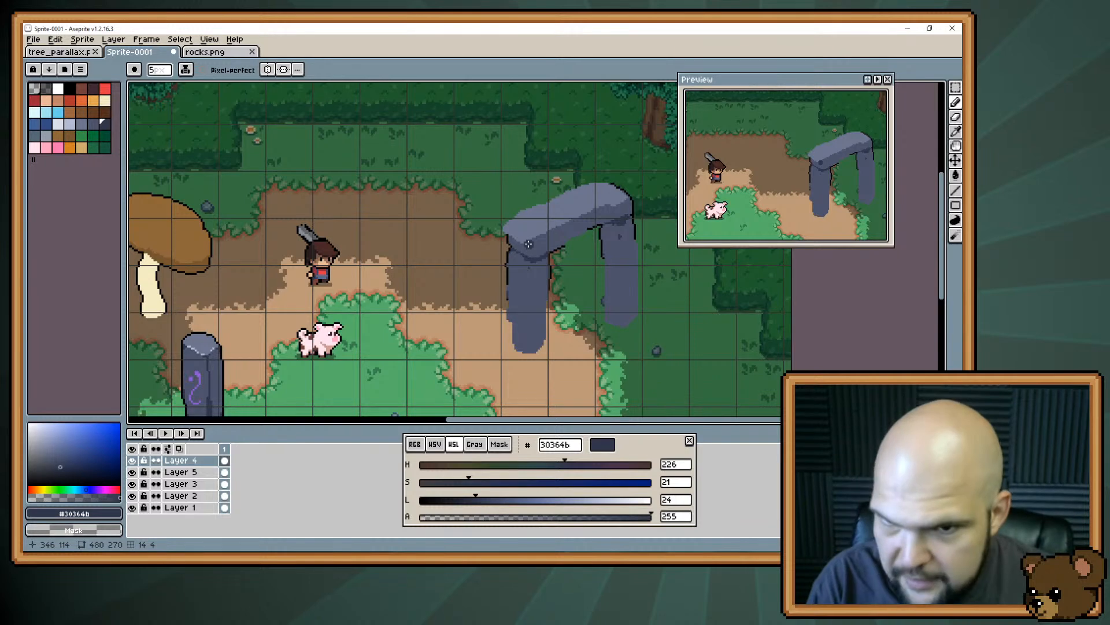
pyautogui.moveTo(614, 250); pyautogui.dragTo(529, 279)
pyautogui.press('b')
pyautogui.keyDown('alt'); pyautogui.click(548, 223); pyautogui.keyUp('alt')
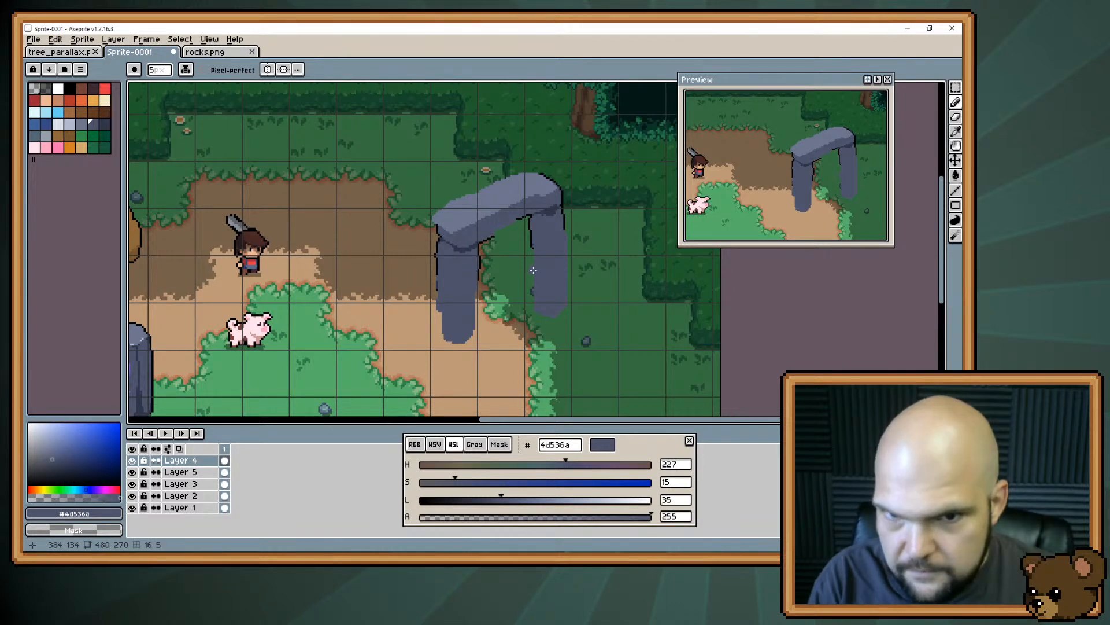
pyautogui.moveTo(533, 271)
pyautogui.mouseDown()
pyautogui.moveTo(586, 280)
pyautogui.moveTo(638, 238)
pyautogui.moveTo(478, 221)
pyautogui.moveTo(460, 279)
pyautogui.moveTo(496, 255)
pyautogui.mouseUp()
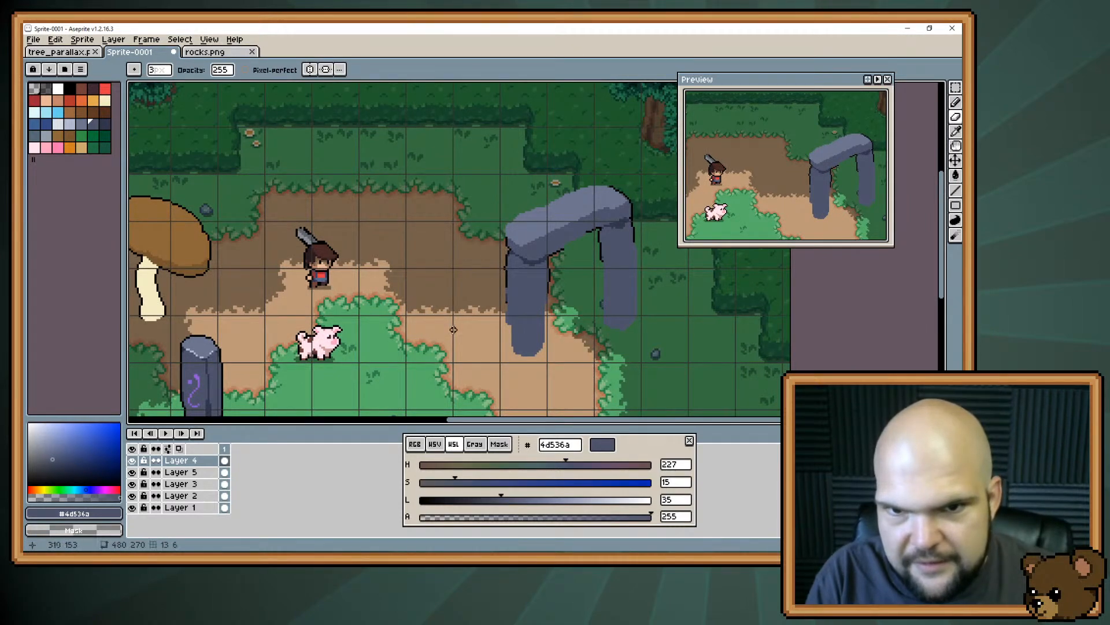
pyautogui.press('b')
pyautogui.moveTo(336, 398)
pyautogui.mouseDown()
pyautogui.moveTo(471, 284)
pyautogui.moveTo(461, 220)
pyautogui.moveTo(487, 334)
pyautogui.moveTo(396, 361)
pyautogui.mouseUp()
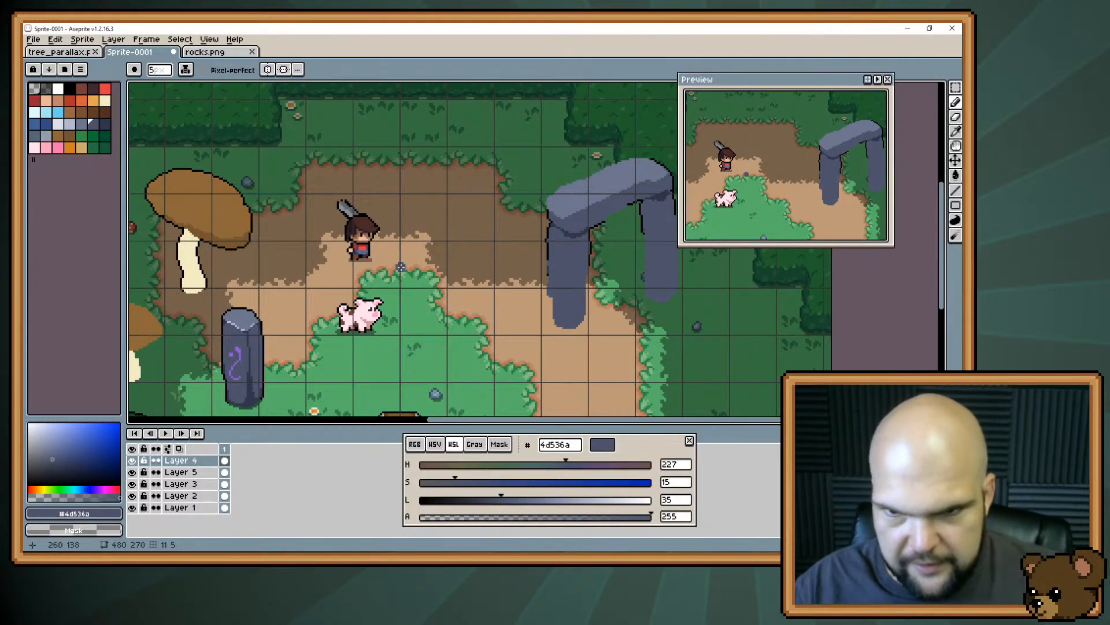
pyautogui.scroll(-5, 463, 270)
pyautogui.scroll(2, 385, 261)
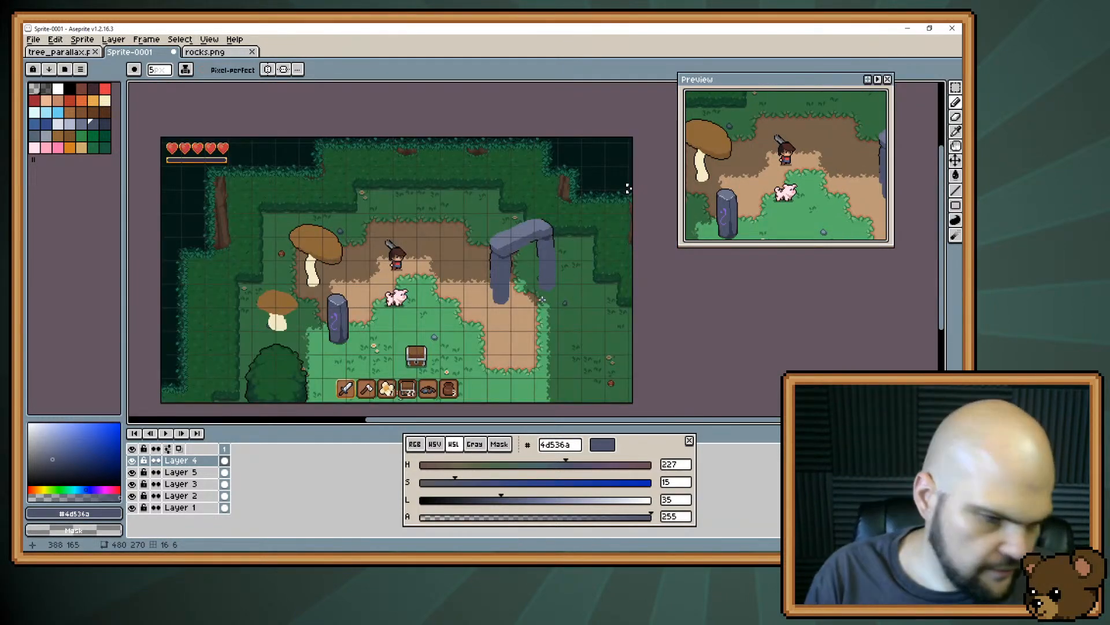
# Move the stone arch slightly further from the character, over the edge between the path and the grass
pyautogui.press('v')
pyautogui.moveTo(511, 262)
pyautogui.mouseDown()
pyautogui.moveTo(435, 277)
pyautogui.moveTo(436, 288)
pyautogui.moveTo(530, 263)
pyautogui.mouseUp()
pyautogui.press('h')
pyautogui.moveTo(472, 288); pyautogui.dragTo(519, 260)
pyautogui.press('v')
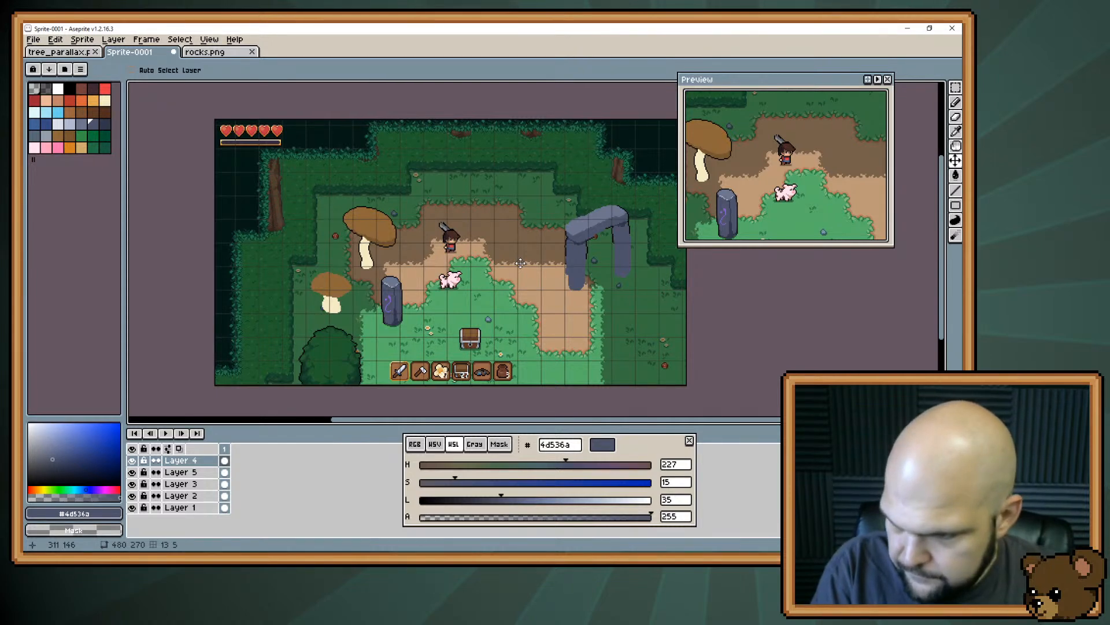
# Add a new layer above Layer 4, which holds the stone arch
pyautogui.click(60, 41)
pyautogui.moveTo(76, 41)
pyautogui.moveTo(190, 101)
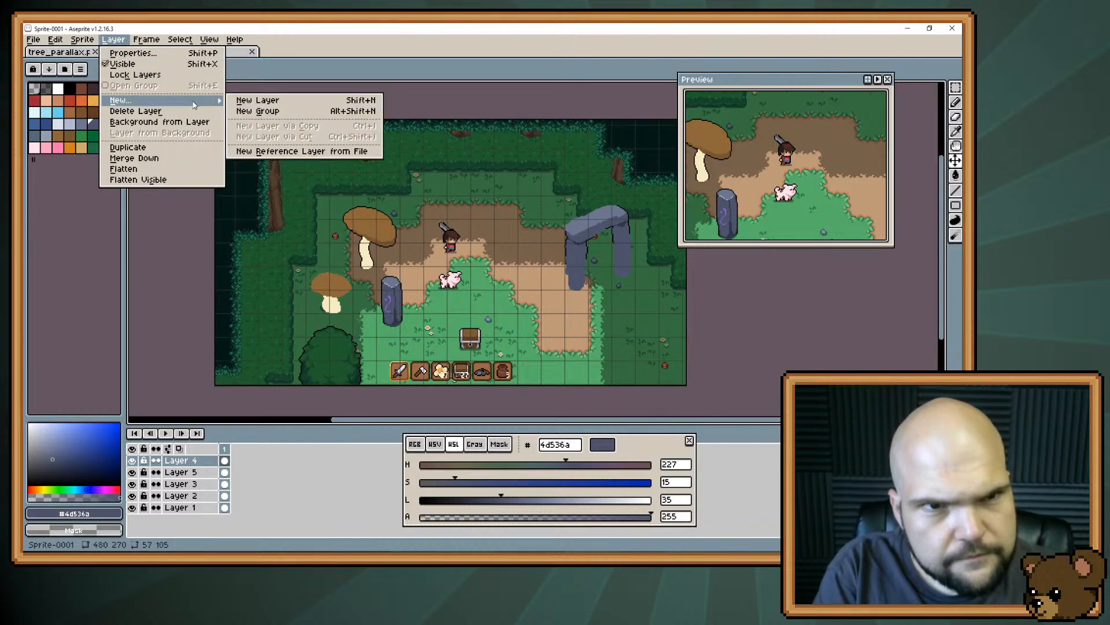
pyautogui.click(254, 103)
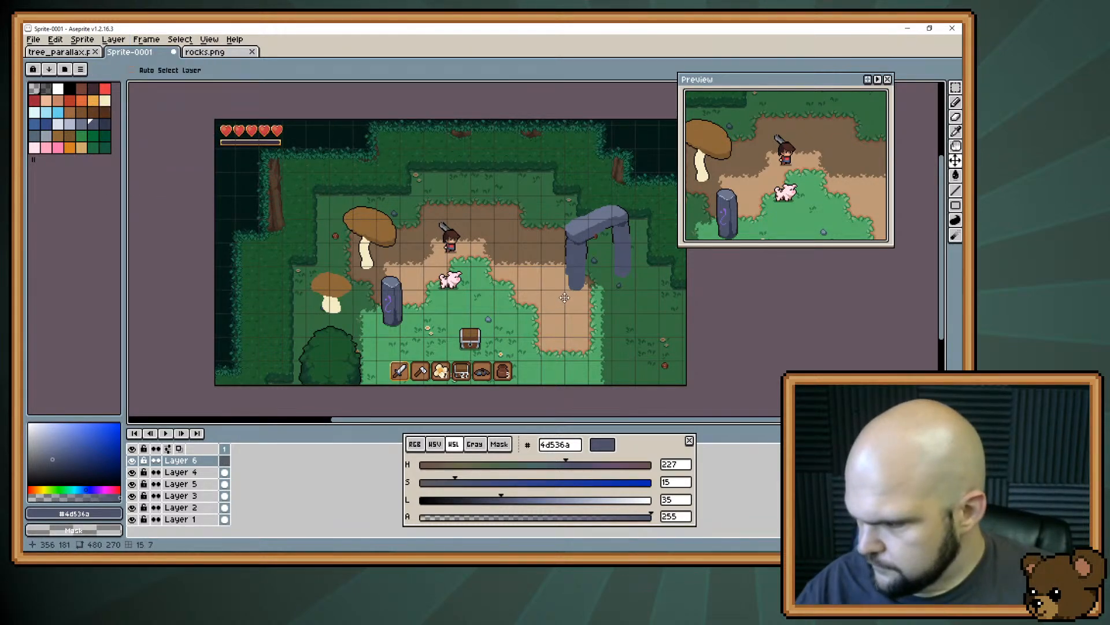
pyautogui.scroll(2, 609, 296)
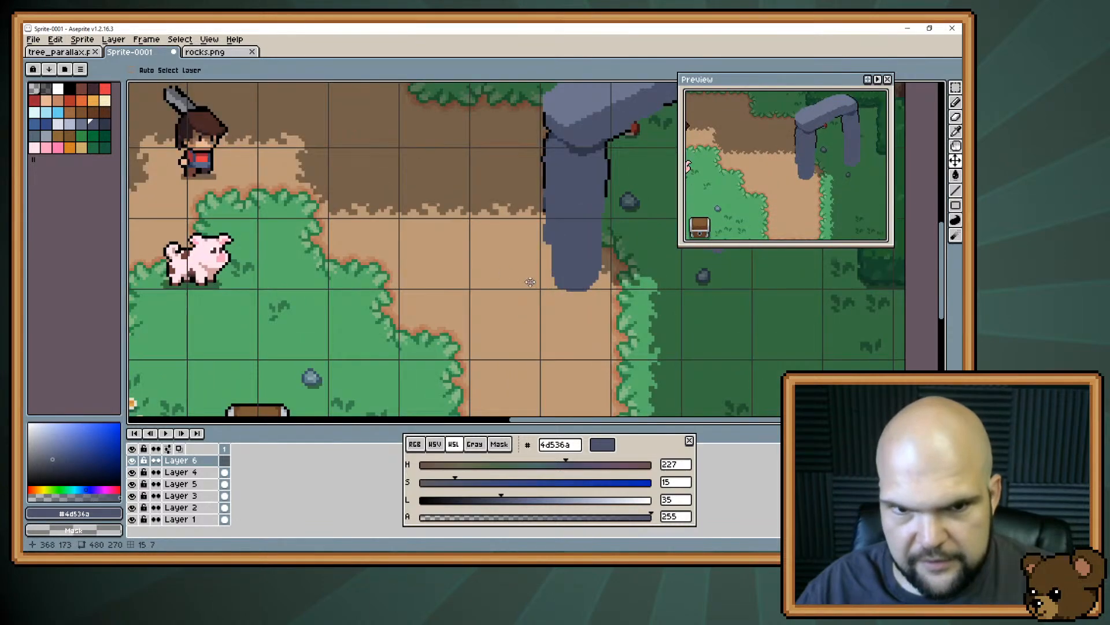
pyautogui.scroll(-1, 468, 222)
pyautogui.moveTo(437, 254); pyautogui.dragTo(510, 296)
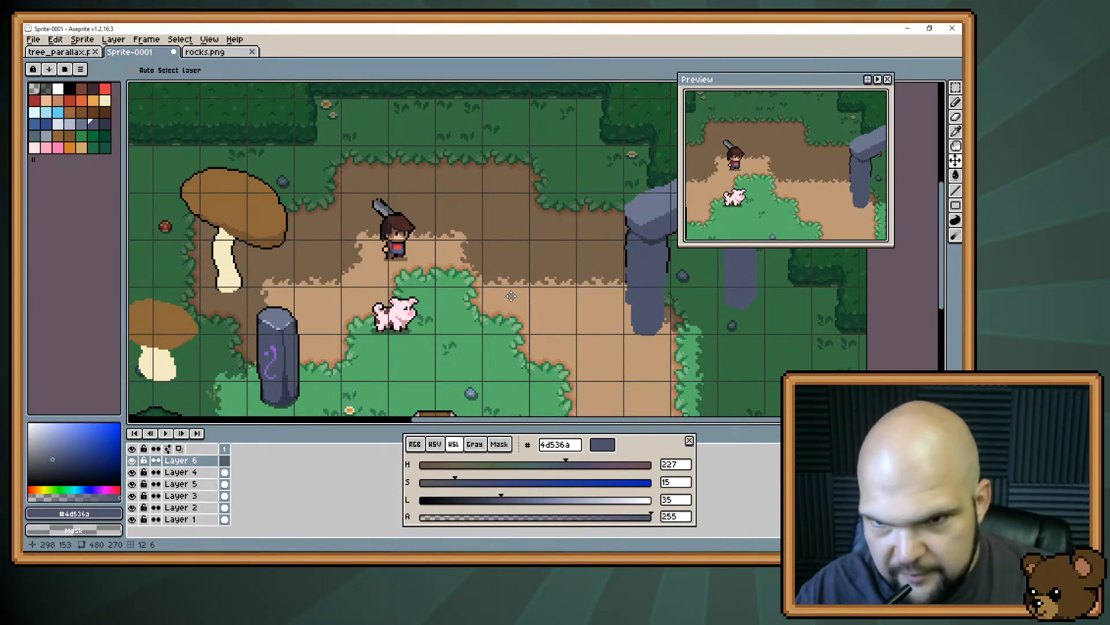
pyautogui.moveTo(511, 296); pyautogui.dragTo(485, 342)
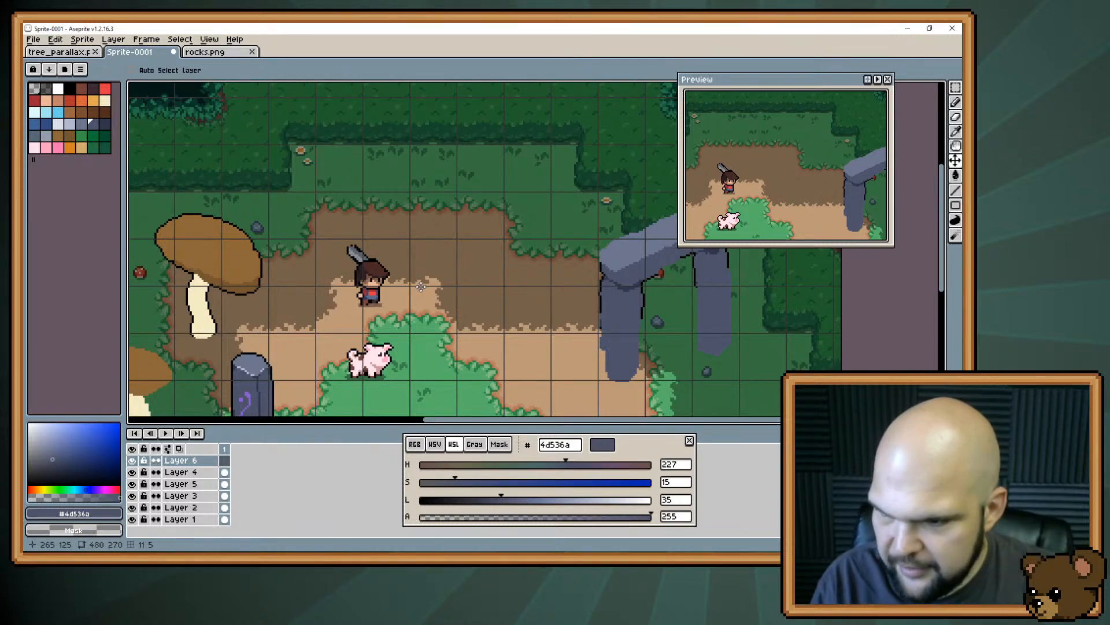
pyautogui.moveTo(421, 287); pyautogui.dragTo(483, 227)
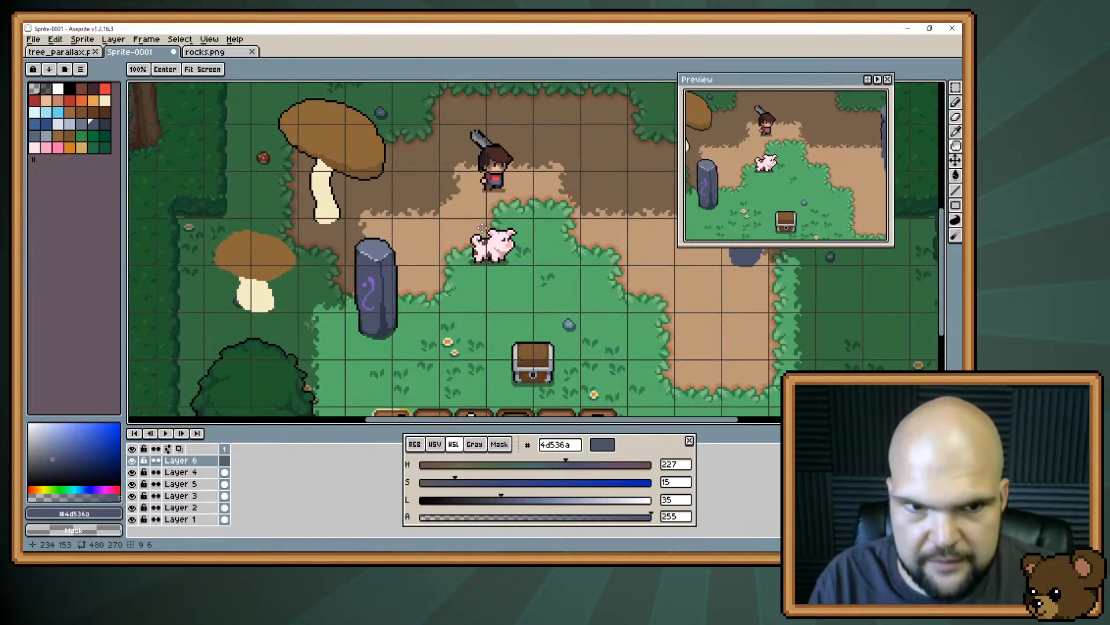
pyautogui.moveTo(237, 254); pyautogui.dragTo(208, 295)
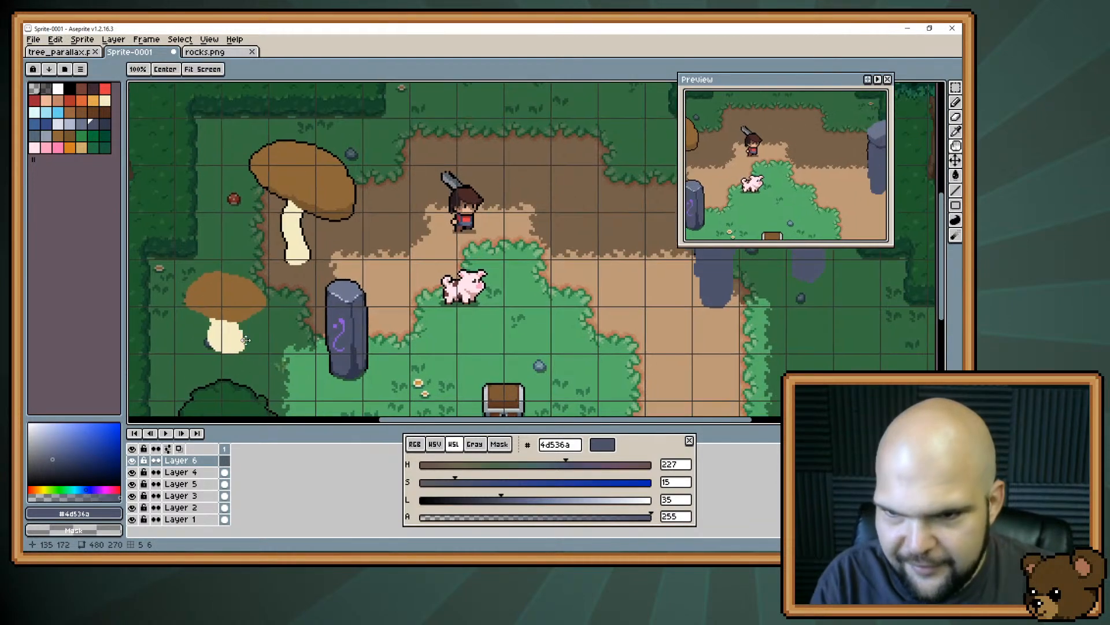
pyautogui.moveTo(489, 282); pyautogui.dragTo(414, 232)
pyautogui.scroll(-2, 422, 224)
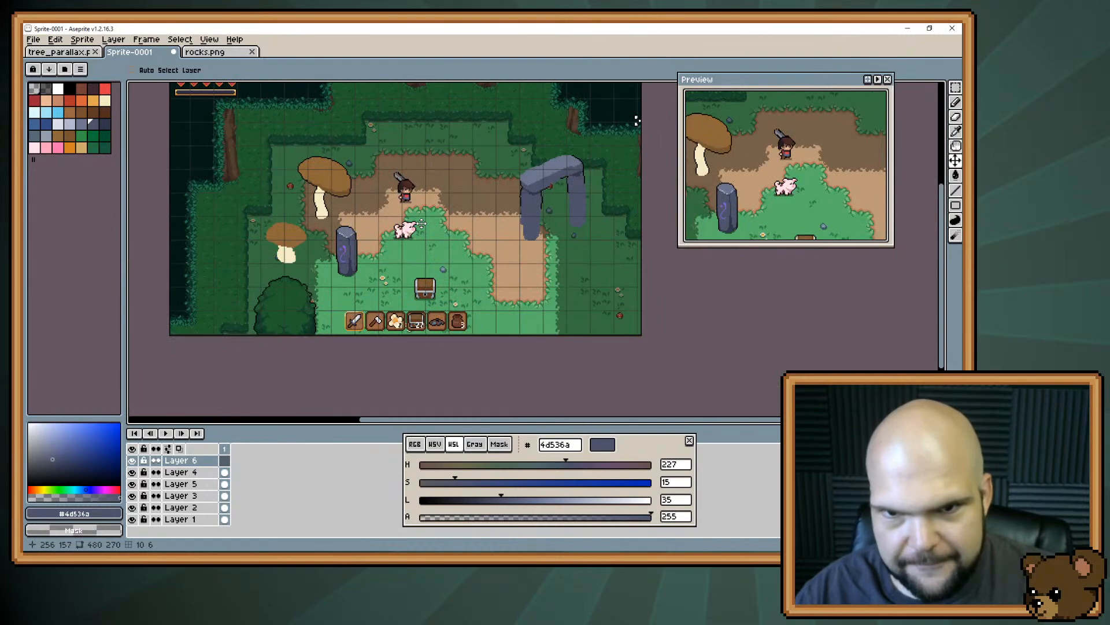
pyautogui.scroll(2, 421, 223)
pyautogui.moveTo(421, 223); pyautogui.dragTo(513, 276)
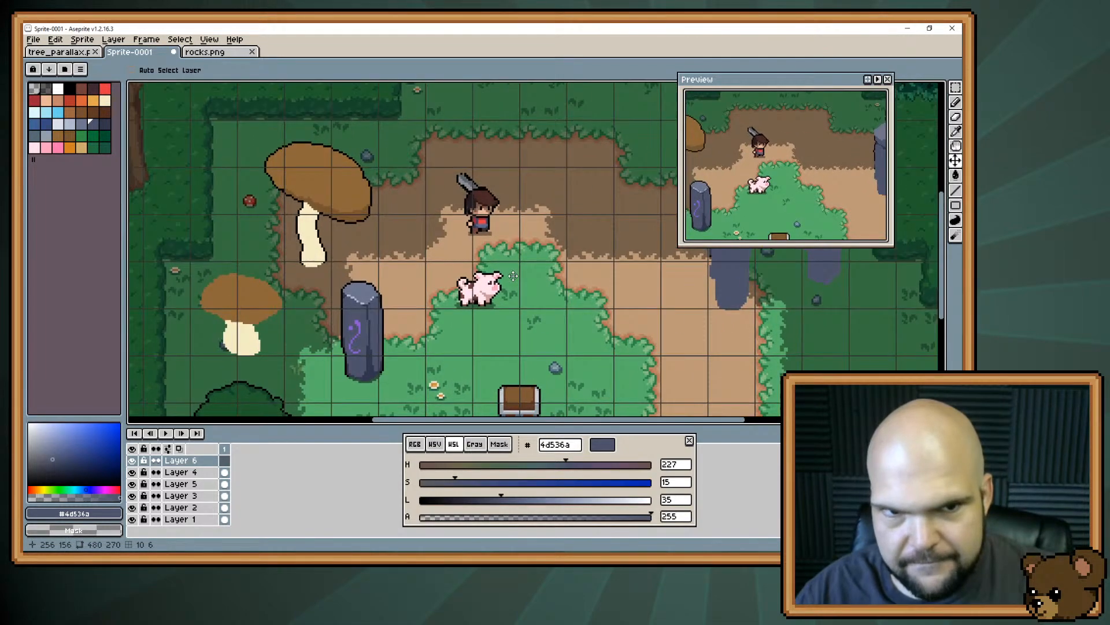
# Sample the brown of the large mushroom's cap (#8e6839) as the pencil colour
pyautogui.press('i')
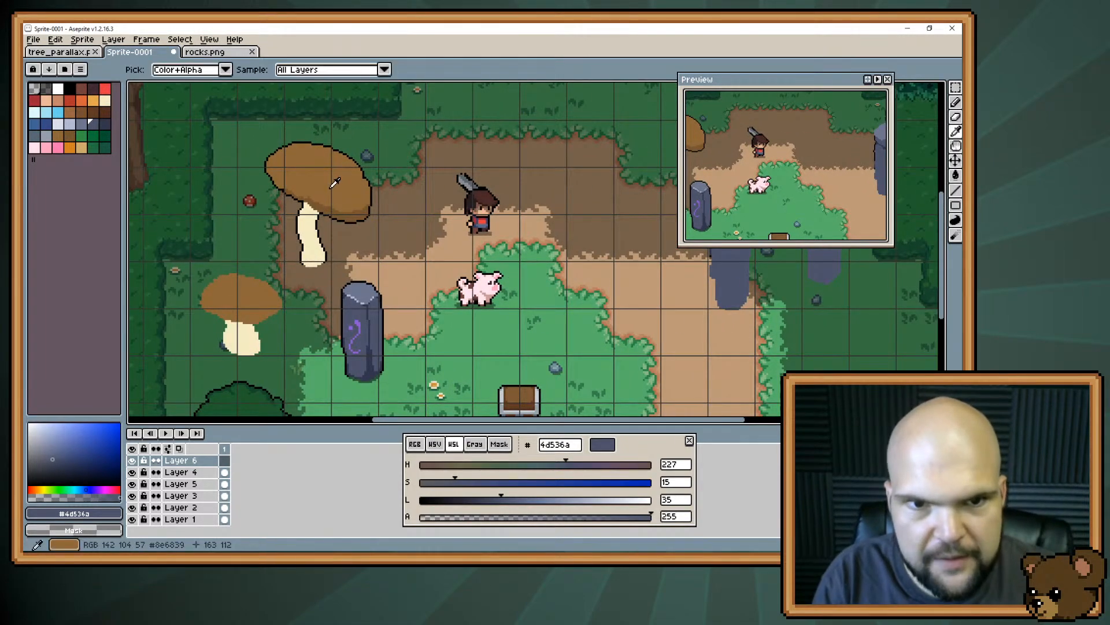
pyautogui.click(334, 182)
pyautogui.press('b')
pyautogui.moveTo(528, 260)
pyautogui.mouseDown()
pyautogui.moveTo(449, 254)
pyautogui.moveTo(420, 262)
pyautogui.moveTo(424, 275)
pyautogui.mouseUp()
pyautogui.hotkey('alt', 's')
pyautogui.press('Right')
pyautogui.press('Left')
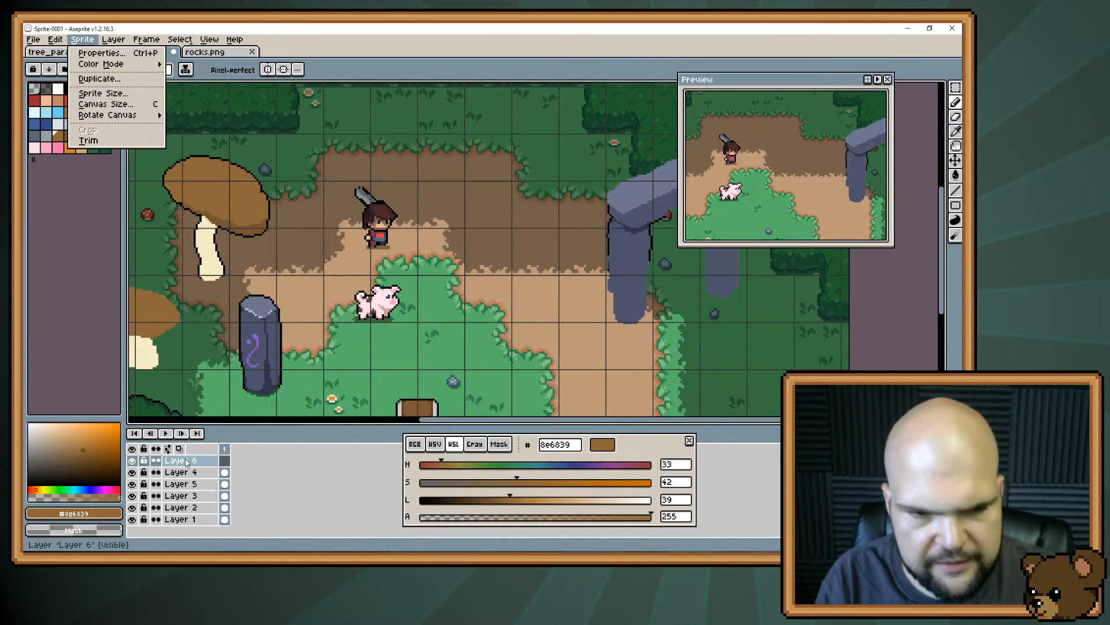
pyautogui.press('Escape')
pyautogui.moveTo(471, 274); pyautogui.dragTo(483, 242)
pyautogui.press('b')
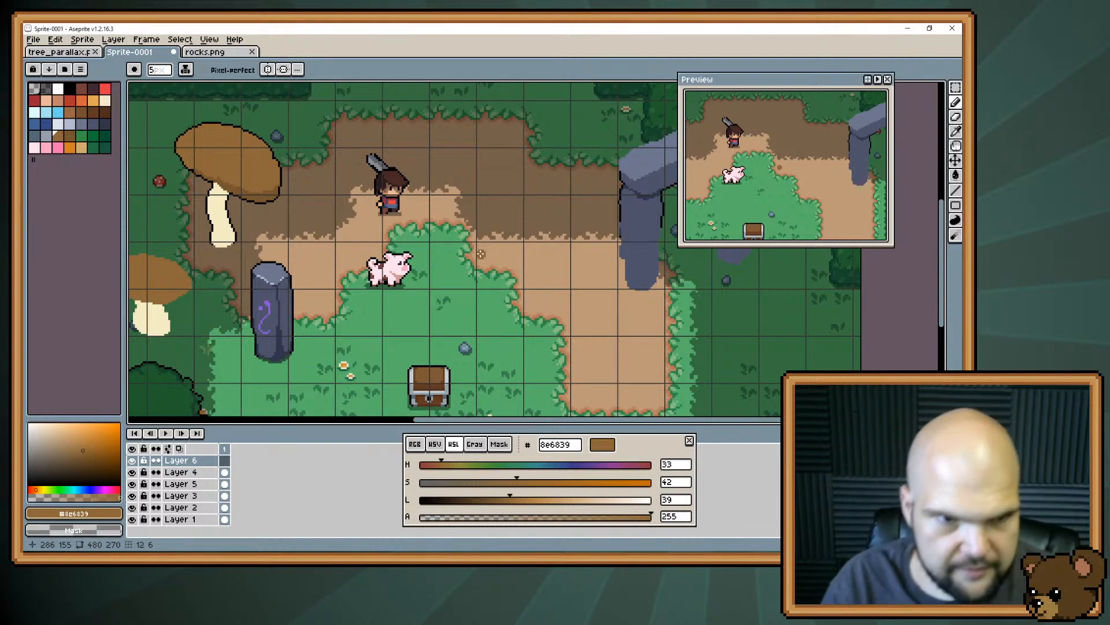
# Set the drawing colour to dark blue-grey #30364b, try pencil strokes on the path beside the pig, and undo them
pyautogui.click(109, 126)
pyautogui.moveTo(449, 307); pyautogui.dragTo(455, 260)
pyautogui.scroll(3, 455, 259)
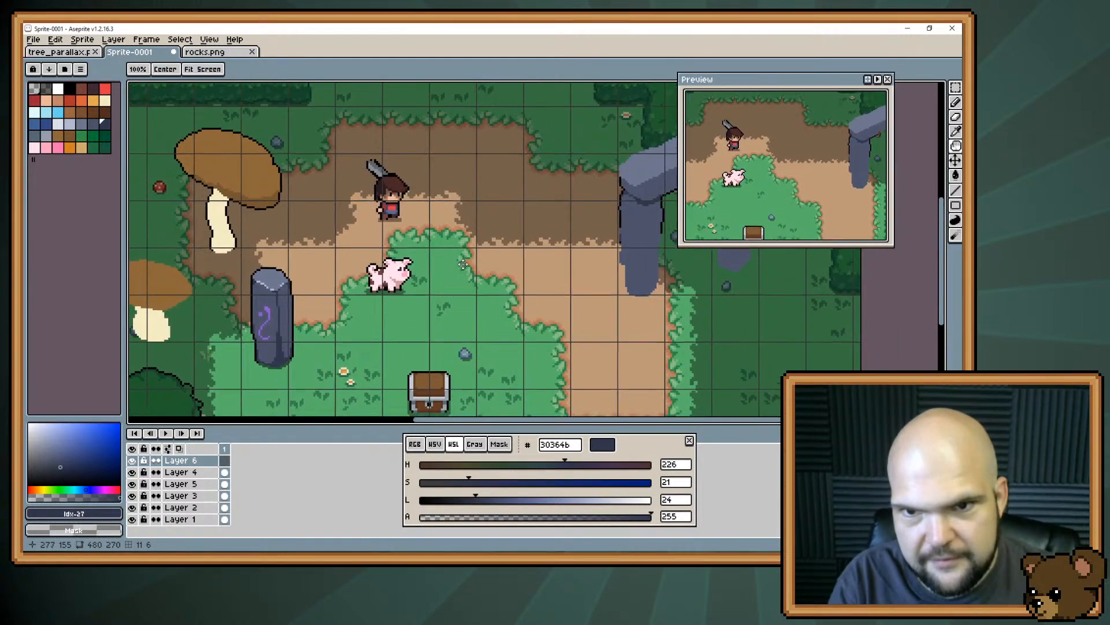
pyautogui.moveTo(475, 277)
pyautogui.mouseDown()
pyautogui.moveTo(490, 246)
pyautogui.moveTo(525, 275)
pyautogui.mouseUp()
pyautogui.hotkey('ctrl', 'z')
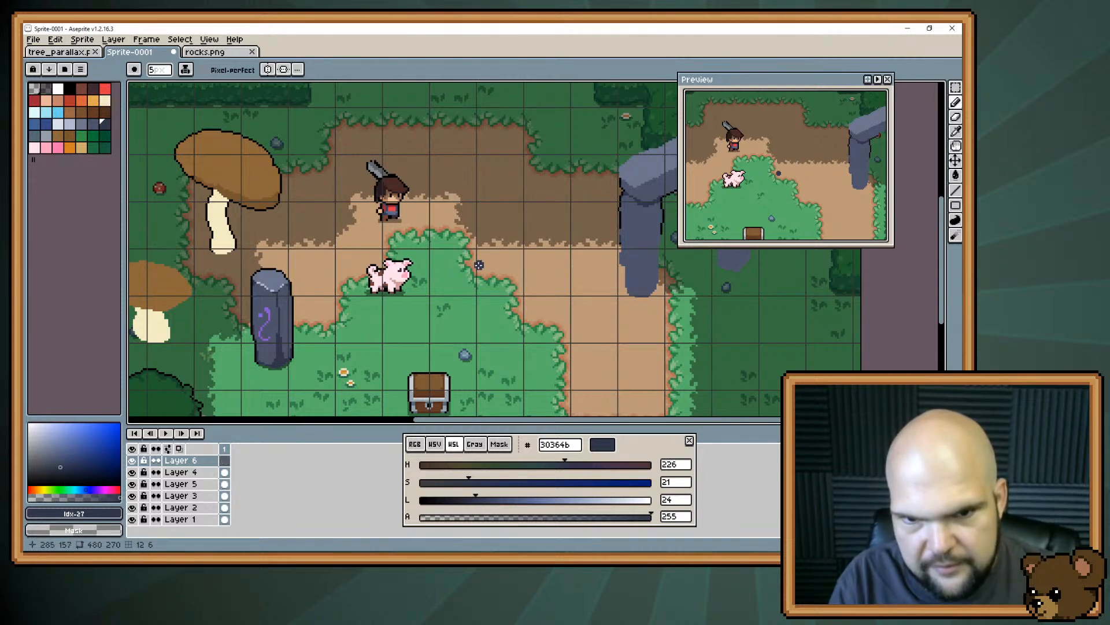
pyautogui.moveTo(494, 237)
pyautogui.mouseDown()
pyautogui.moveTo(458, 295)
pyautogui.moveTo(473, 237)
pyautogui.moveTo(486, 225)
pyautogui.moveTo(515, 232)
pyautogui.moveTo(522, 277)
pyautogui.moveTo(547, 305)
pyautogui.moveTo(542, 334)
pyautogui.moveTo(454, 322)
pyautogui.moveTo(449, 314)
pyautogui.moveTo(501, 339)
pyautogui.moveTo(530, 331)
pyautogui.moveTo(525, 340)
pyautogui.moveTo(486, 341)
pyautogui.moveTo(535, 318)
pyautogui.mouseUp()
pyautogui.hotkey('ctrl', 'z')
pyautogui.hotkey('ctrl', 'z')
# Outline and fill a tall, bell-shaped dark mushroom cap on Layer 6, between the pig and the stone arch
pyautogui.press('e')
pyautogui.moveTo(473, 227)
pyautogui.mouseDown()
pyautogui.moveTo(460, 264)
pyautogui.moveTo(482, 228)
pyautogui.moveTo(520, 206)
pyautogui.moveTo(530, 243)
pyautogui.moveTo(510, 216)
pyautogui.moveTo(519, 226)
pyautogui.moveTo(478, 259)
pyautogui.moveTo(493, 226)
pyautogui.moveTo(507, 231)
pyautogui.moveTo(524, 273)
pyautogui.mouseUp()
pyautogui.press('b')
pyautogui.moveTo(512, 227)
pyautogui.mouseDown()
pyautogui.moveTo(528, 280)
pyautogui.moveTo(505, 230)
pyautogui.moveTo(450, 301)
pyautogui.moveTo(432, 302)
pyautogui.moveTo(454, 297)
pyautogui.moveTo(476, 264)
pyautogui.moveTo(422, 303)
pyautogui.moveTo(438, 318)
pyautogui.moveTo(420, 297)
pyautogui.moveTo(481, 234)
pyautogui.moveTo(497, 254)
pyautogui.moveTo(428, 318)
pyautogui.moveTo(428, 305)
pyautogui.moveTo(417, 308)
pyautogui.moveTo(459, 332)
pyautogui.moveTo(442, 296)
pyautogui.moveTo(458, 299)
pyautogui.moveTo(487, 328)
pyautogui.moveTo(444, 322)
pyautogui.moveTo(453, 330)
pyautogui.moveTo(500, 338)
pyautogui.moveTo(534, 327)
pyautogui.moveTo(536, 310)
pyautogui.moveTo(550, 334)
pyautogui.moveTo(518, 333)
pyautogui.moveTo(531, 312)
pyautogui.moveTo(517, 260)
pyautogui.mouseUp()
pyautogui.press('e')
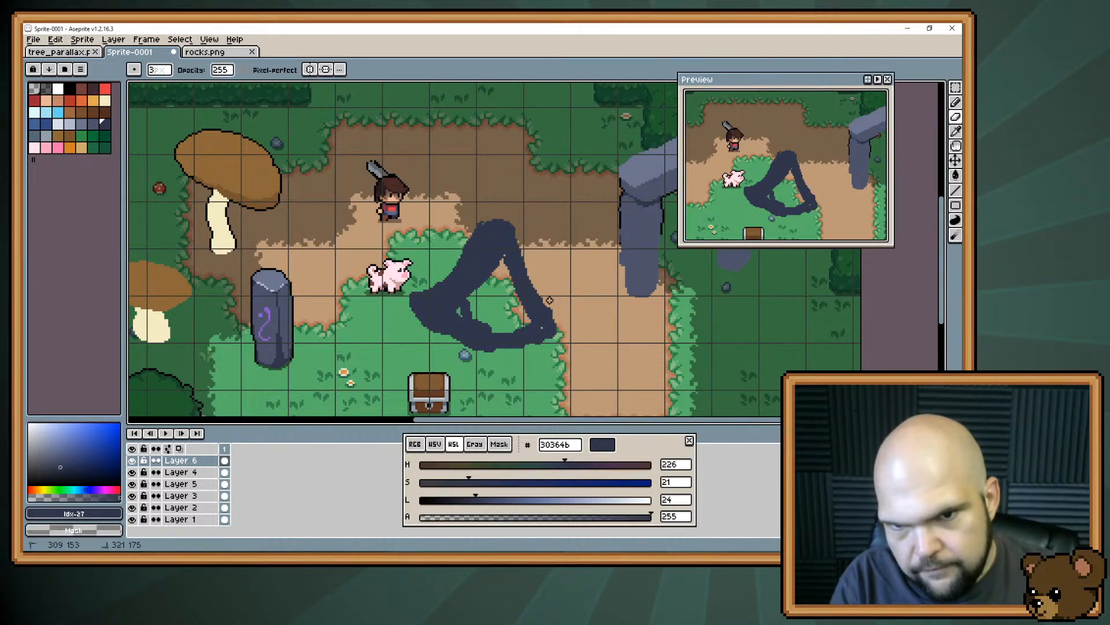
pyautogui.press('b')
pyautogui.moveTo(522, 324)
pyautogui.mouseDown()
pyautogui.moveTo(519, 287)
pyautogui.moveTo(500, 267)
pyautogui.moveTo(467, 311)
pyautogui.moveTo(456, 308)
pyautogui.moveTo(501, 308)
pyautogui.moveTo(497, 329)
pyautogui.moveTo(511, 335)
pyautogui.moveTo(537, 320)
pyautogui.moveTo(494, 308)
pyautogui.mouseUp()
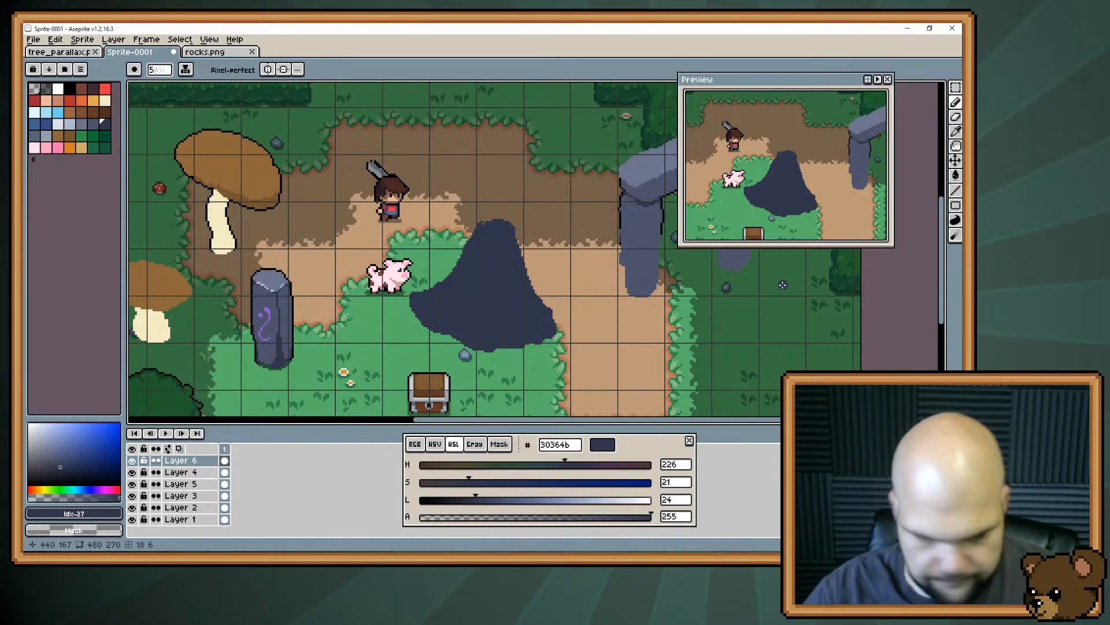
# Switch to the Pinterest search for coprinellus in the browser and open the fairy inkcap mushrooms pin
pyautogui.press('i')
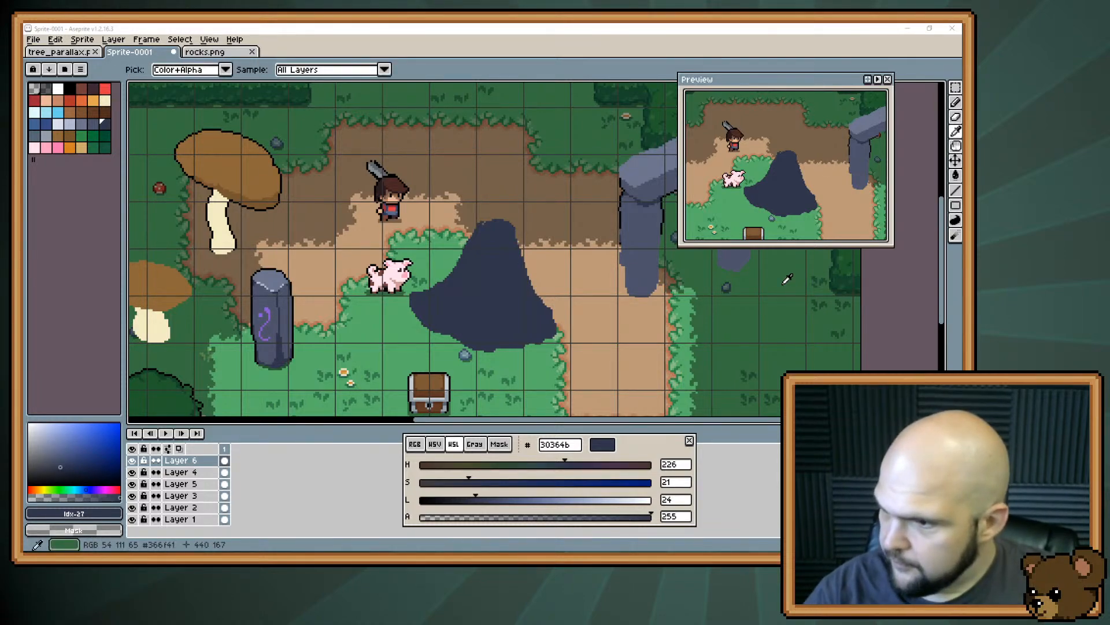
pyautogui.hotkey('alt', 'Tab')
pyautogui.hotkey('alt', 'Tab')
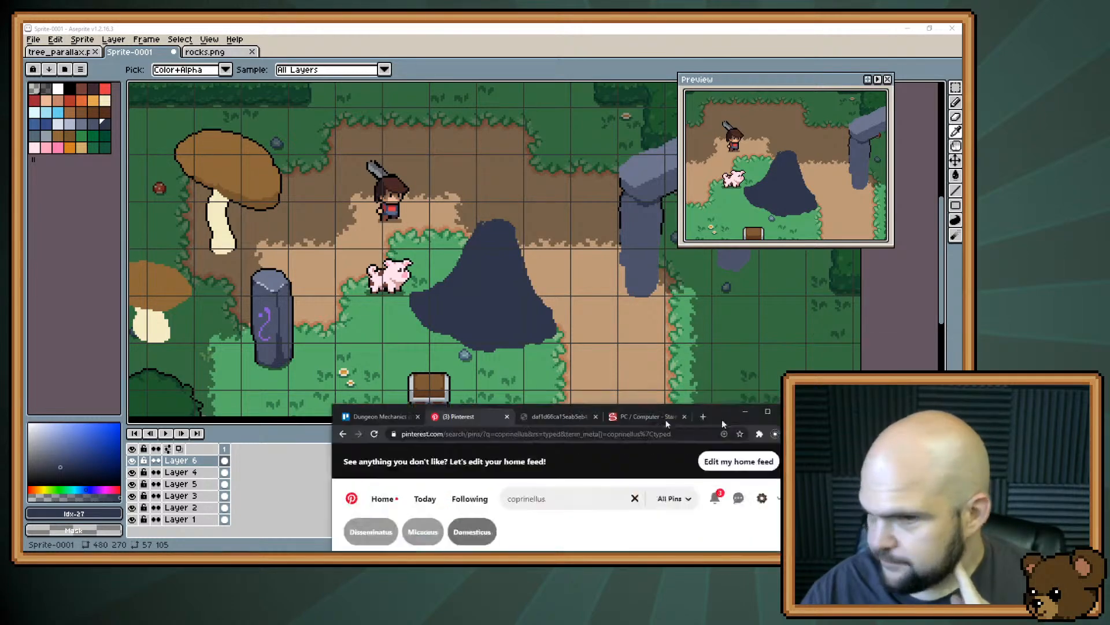
pyautogui.click(626, 469)
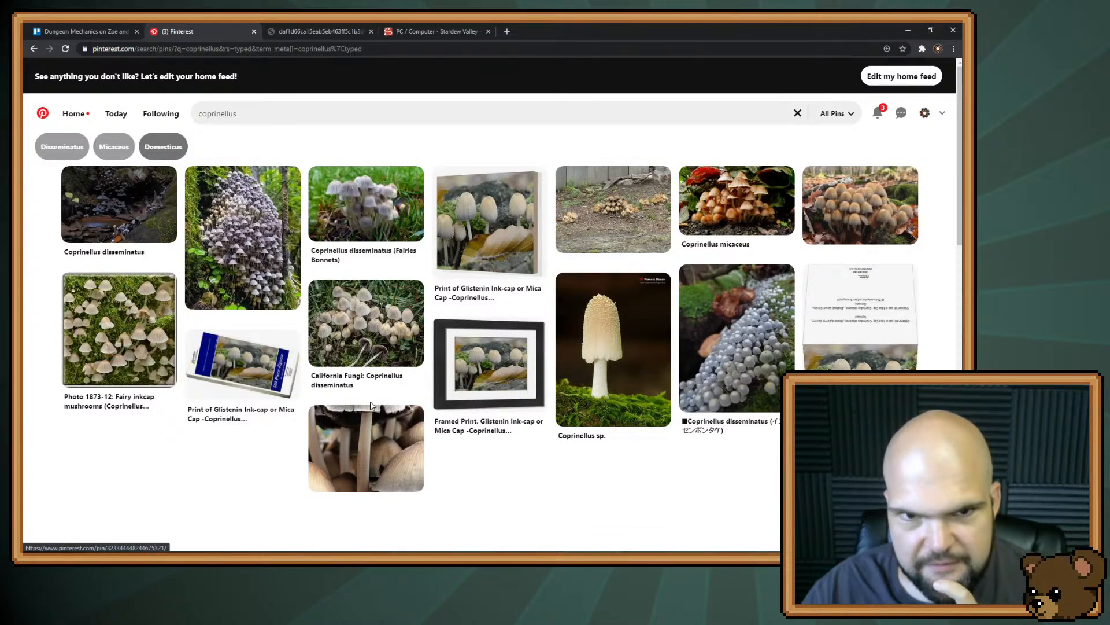
pyautogui.click(96, 341)
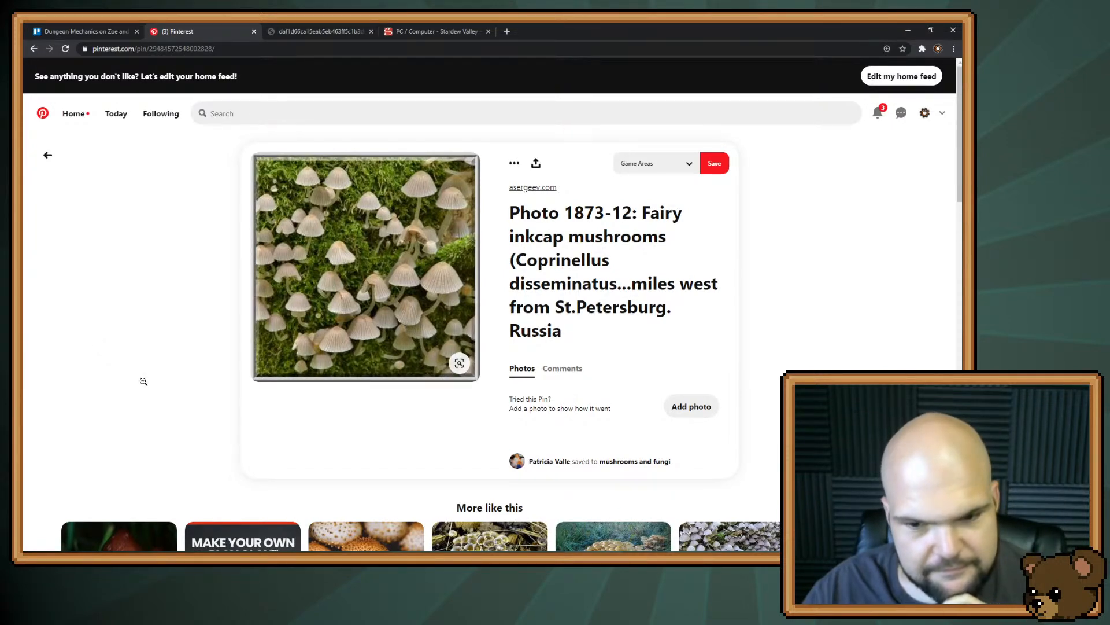
# Examine the related mushroom photos under the fairy inkcap pin for cap and stem shape references
pyautogui.scroll(-3, 139, 377)
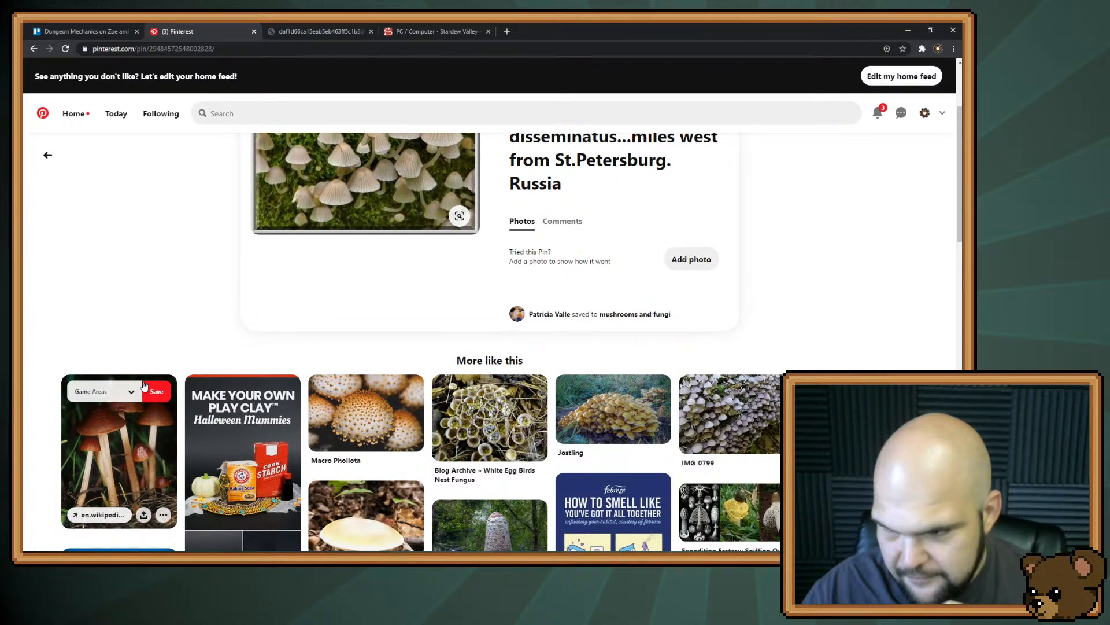
pyautogui.scroll(-3, 145, 386)
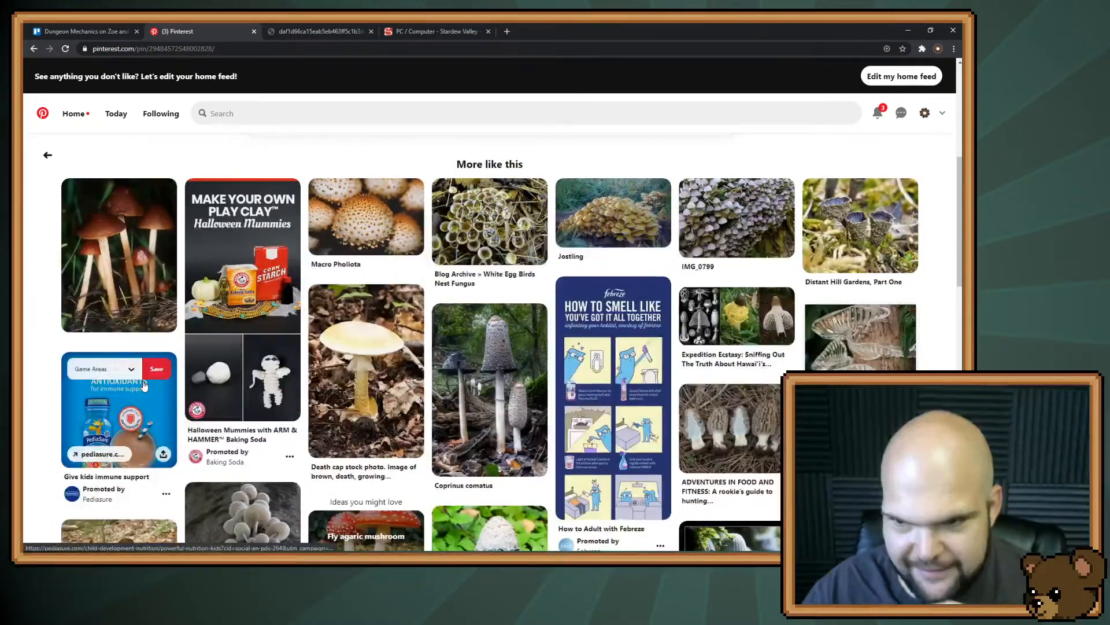
pyautogui.scroll(-2, 144, 386)
pyautogui.scroll(2, 145, 386)
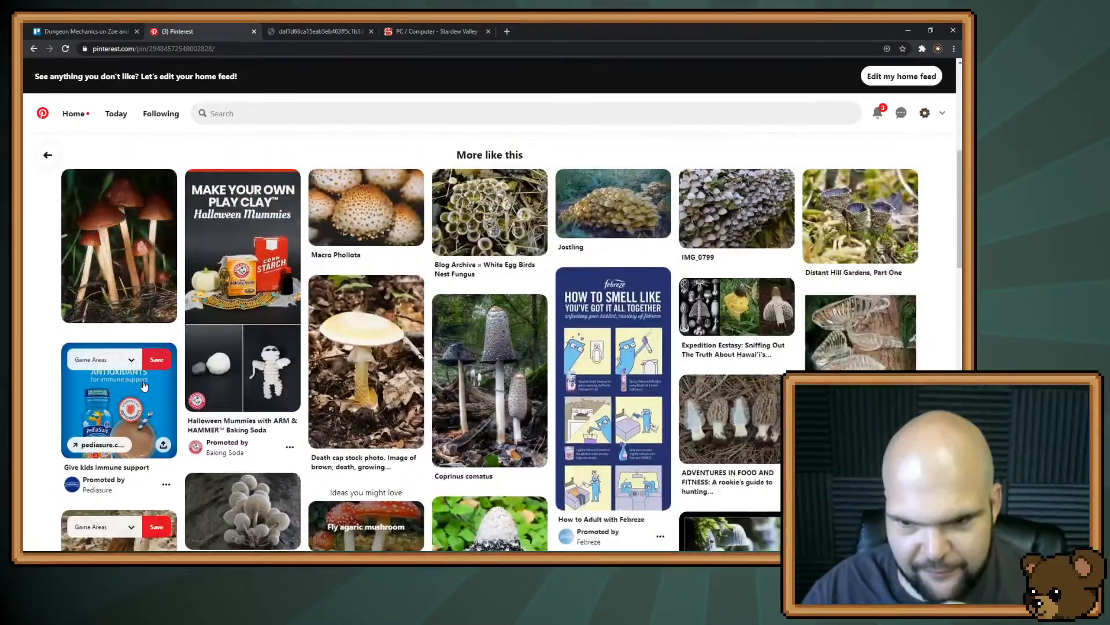
pyautogui.scroll(-2, 142, 381)
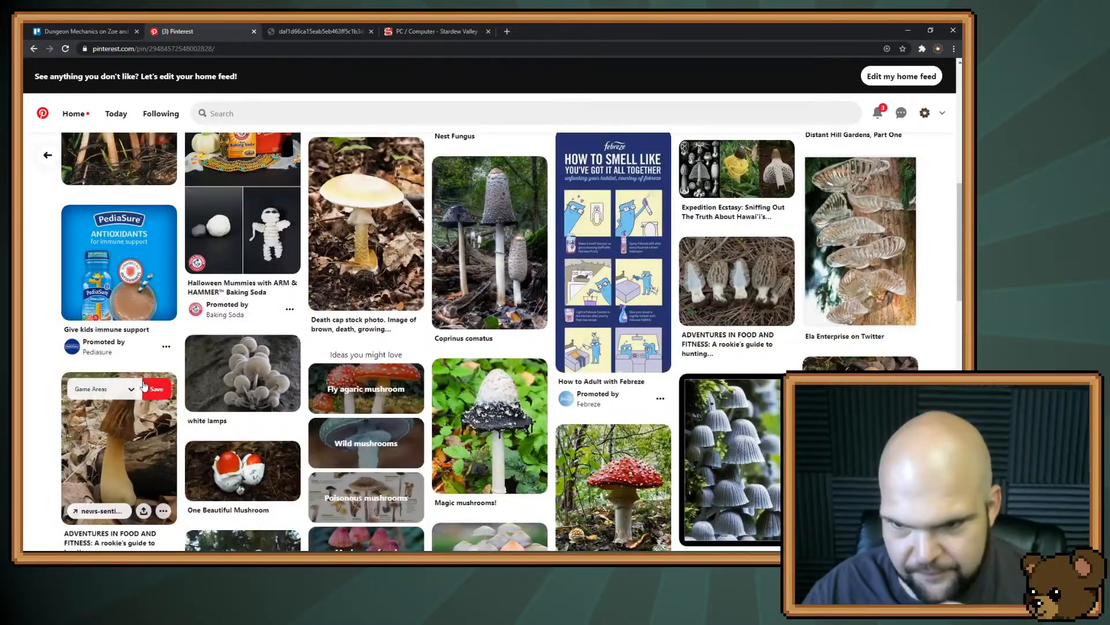
pyautogui.scroll(-2, 142, 381)
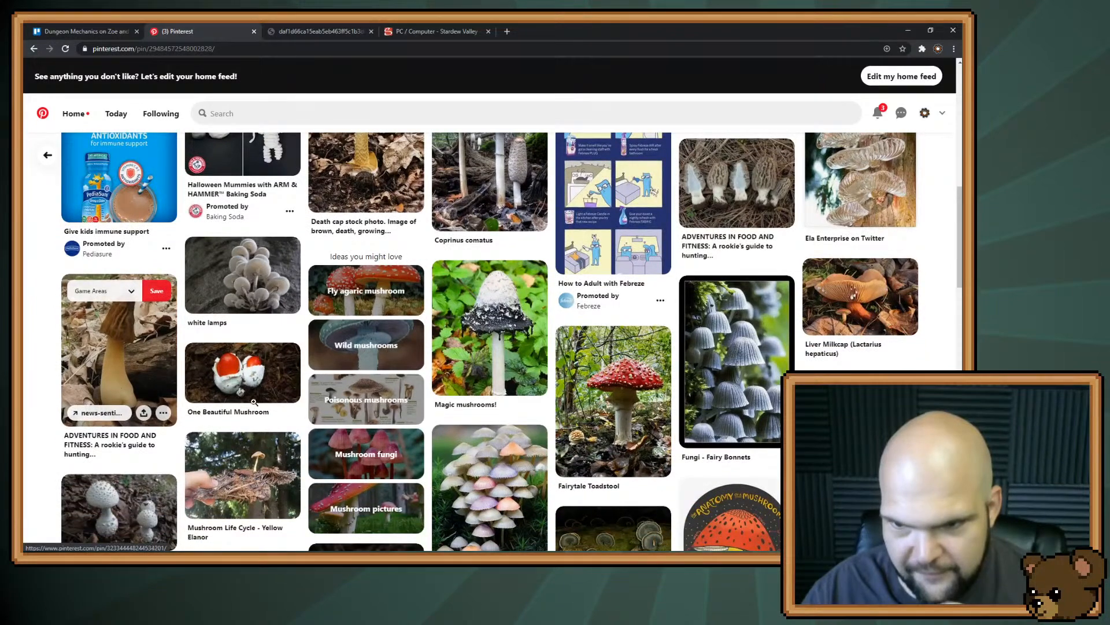
pyautogui.scroll(-3, 735, 396)
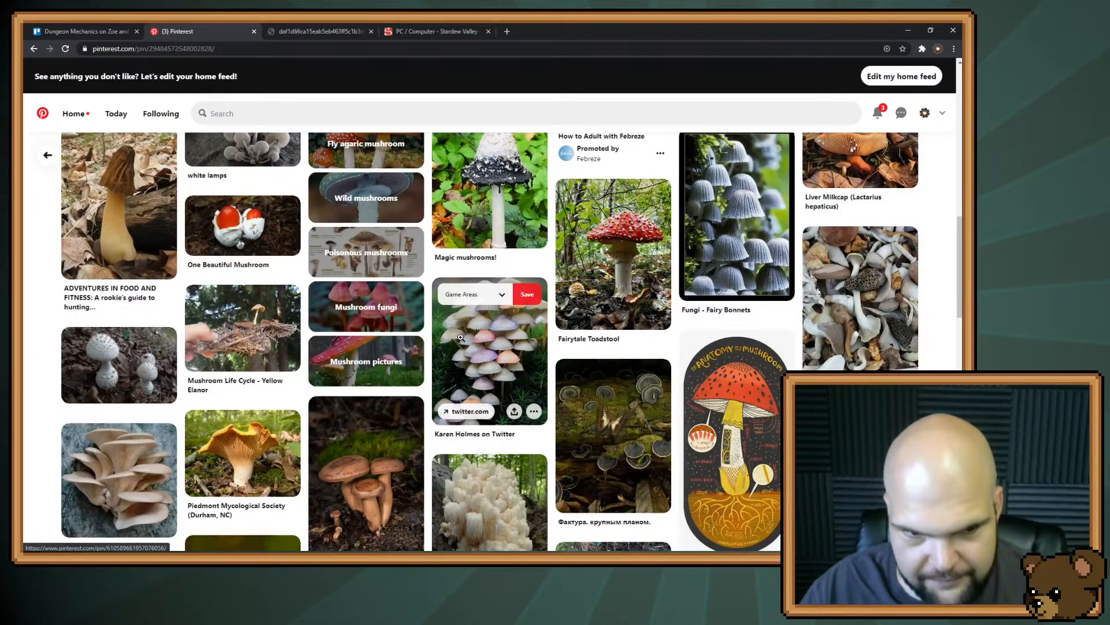
pyautogui.scroll(-2, 461, 337)
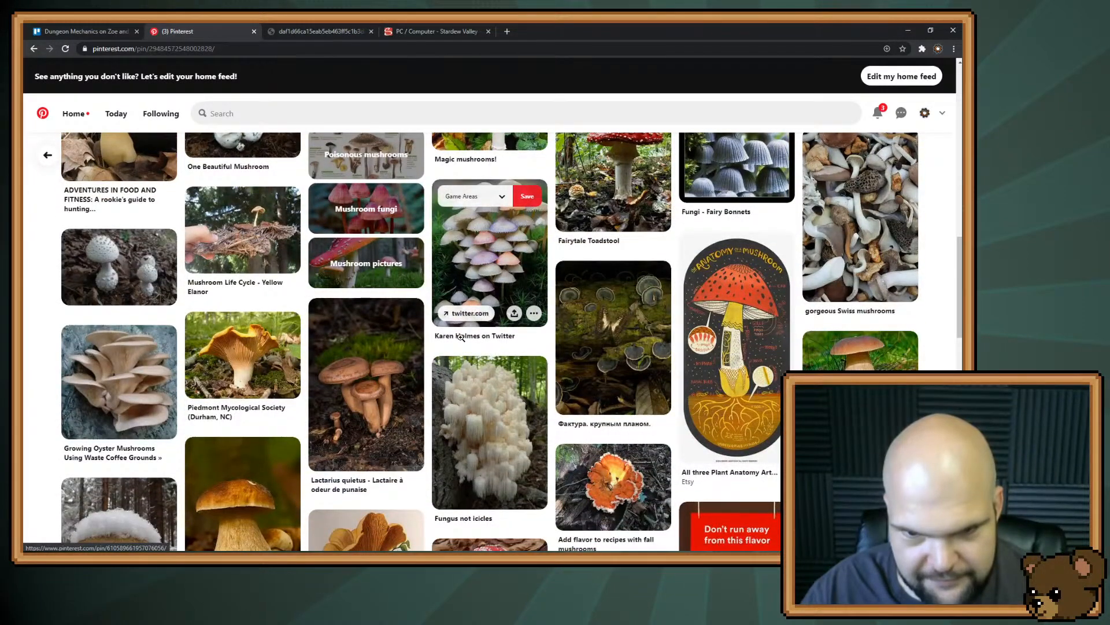
pyautogui.scroll(-3, 461, 337)
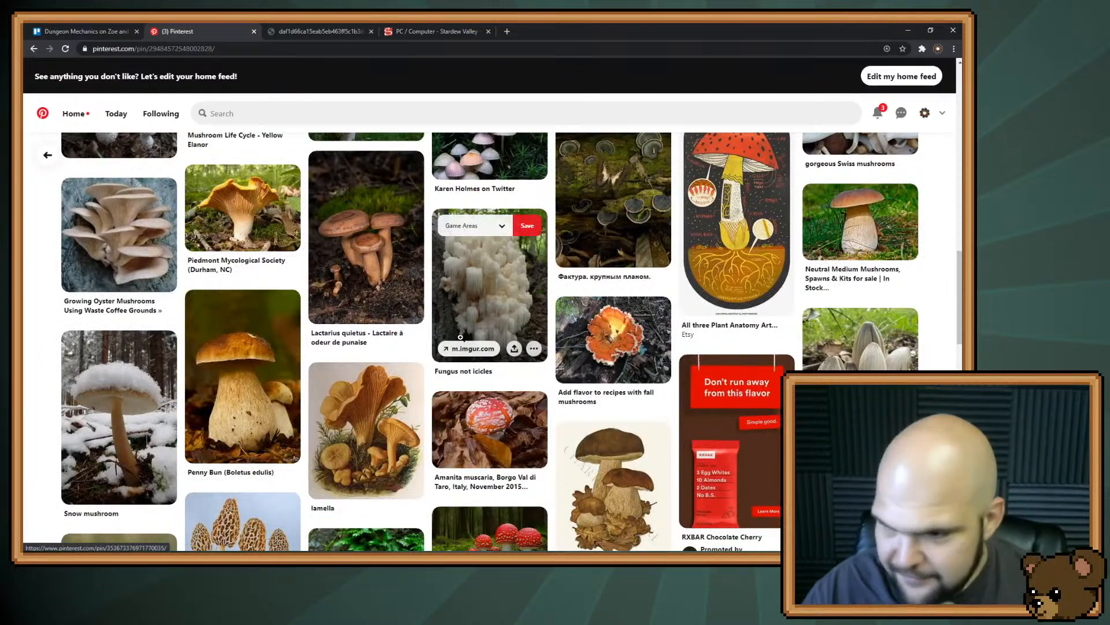
pyautogui.scroll(15, 461, 337)
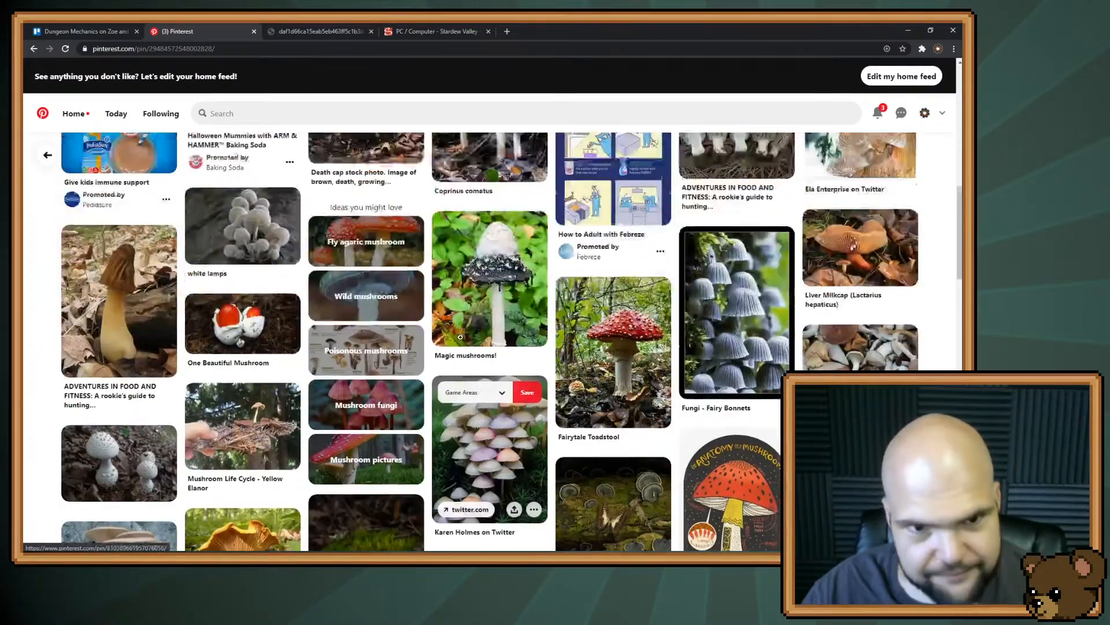
pyautogui.scroll(3, 461, 337)
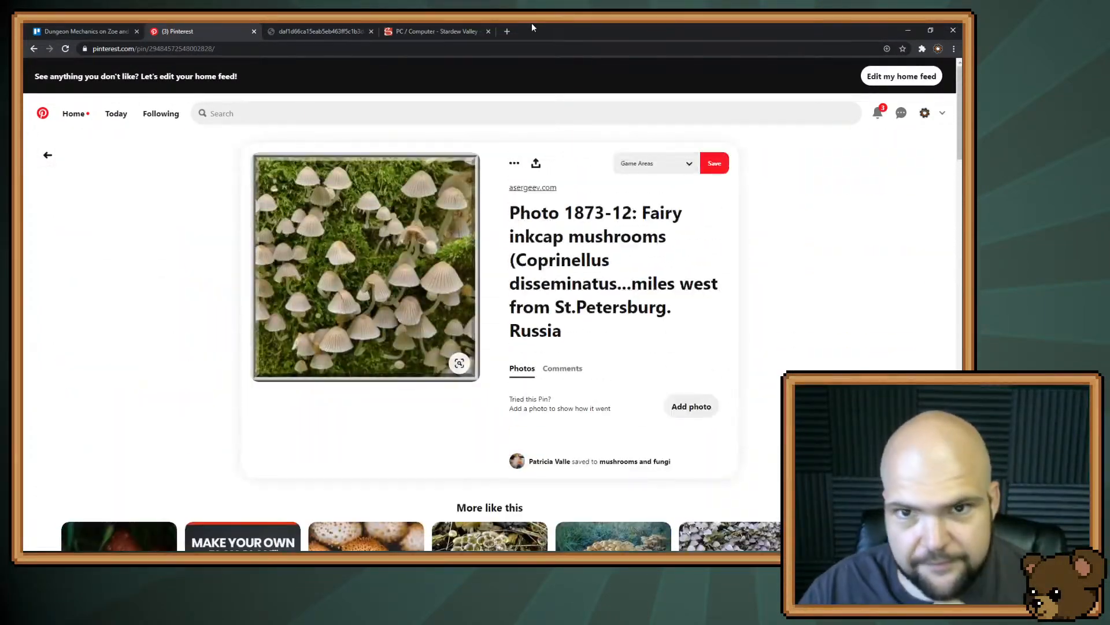
# Return to Aseprite and reshape the dark cap with a lower, rounder peak and fuller sides, erasing the stray pixels above it
pyautogui.click(531, 22)
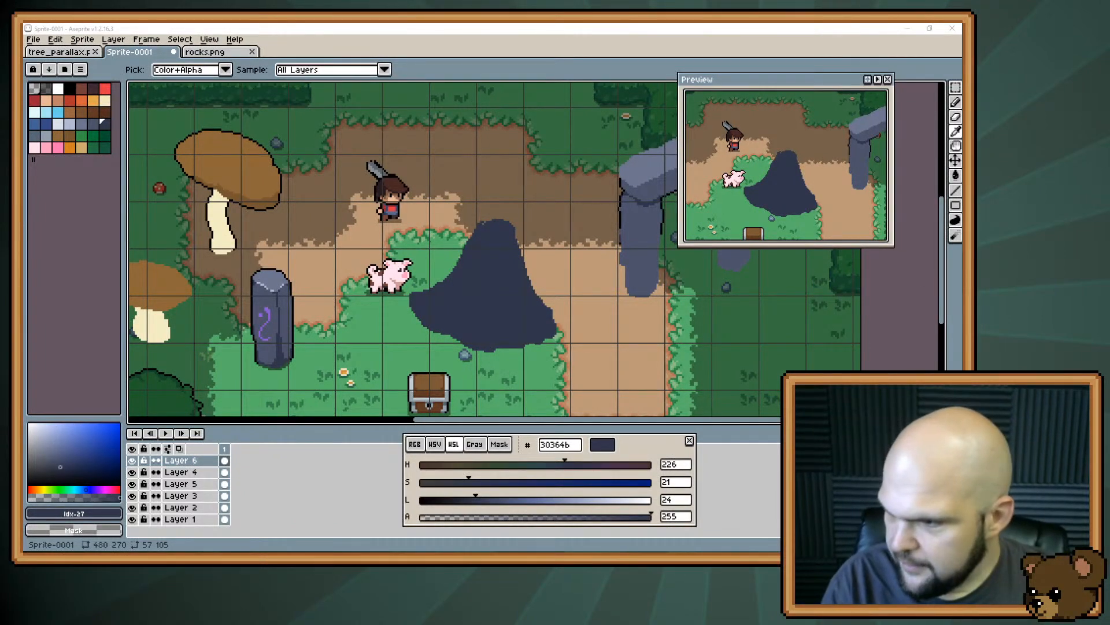
pyautogui.press('b')
pyautogui.moveTo(489, 348); pyautogui.dragTo(475, 247)
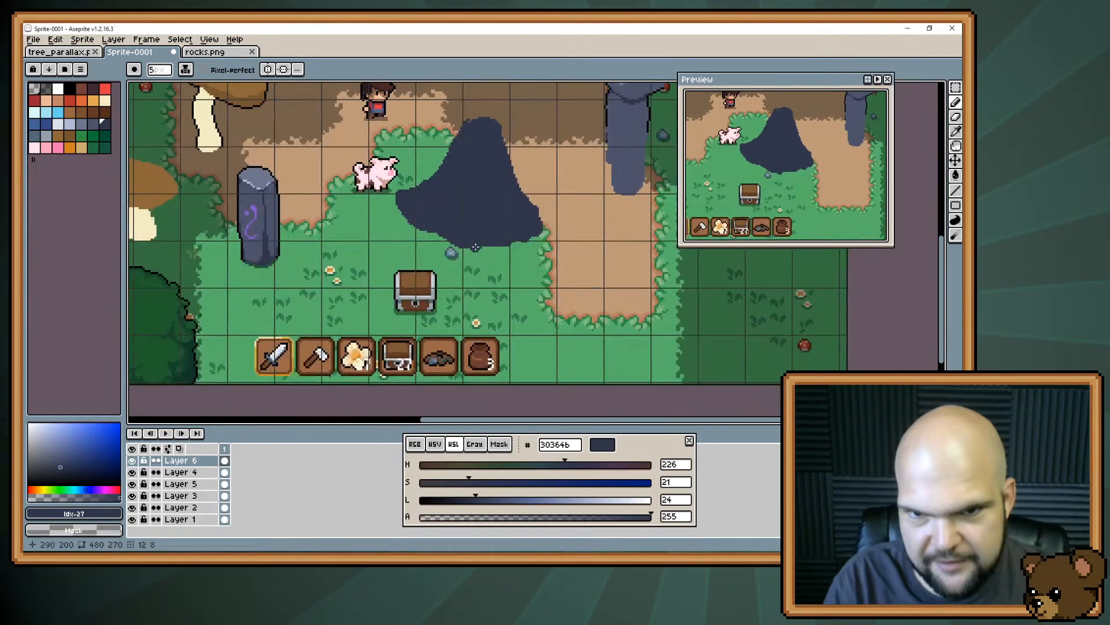
pyautogui.moveTo(498, 199); pyautogui.dragTo(501, 239)
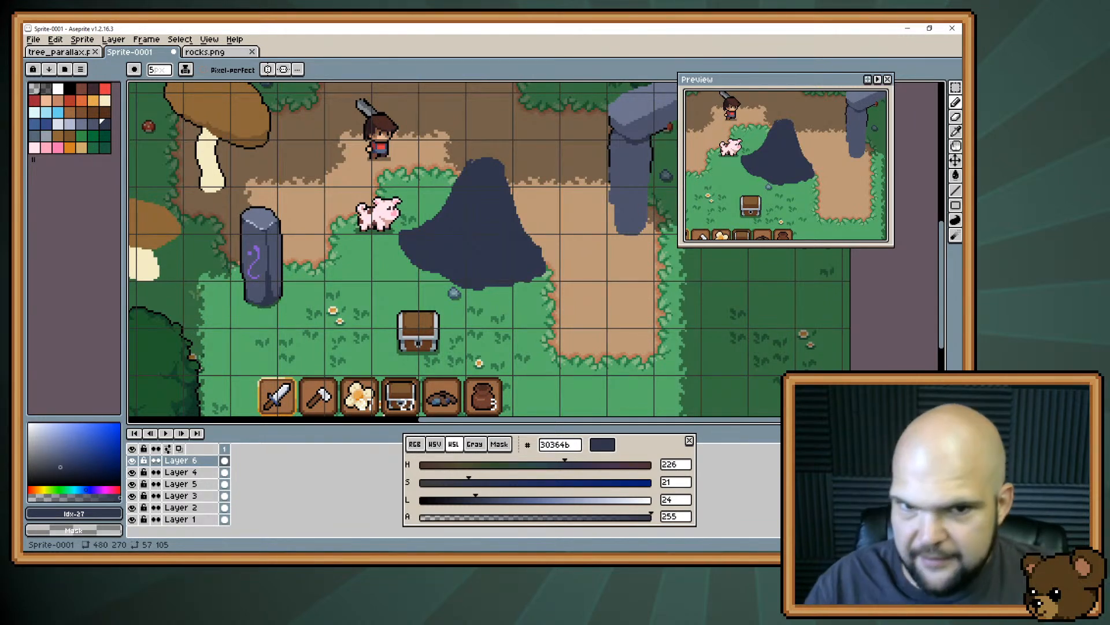
pyautogui.moveTo(444, 236); pyautogui.dragTo(469, 277)
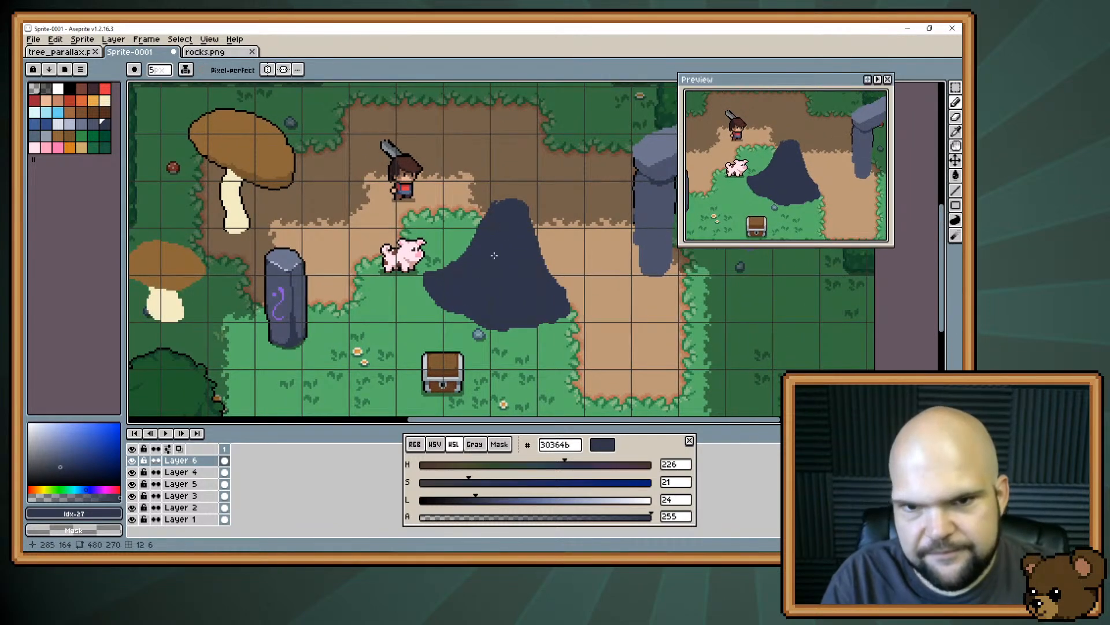
pyautogui.keyDown('alt'); pyautogui.click(471, 269); pyautogui.keyUp('alt')
pyautogui.hotkey('shift', 'l')
pyautogui.moveTo(479, 226)
pyautogui.mouseDown()
pyautogui.moveTo(529, 215)
pyautogui.moveTo(508, 203)
pyautogui.moveTo(472, 227)
pyautogui.mouseUp()
pyautogui.press('b')
pyautogui.moveTo(434, 272)
pyautogui.mouseDown()
pyautogui.moveTo(509, 216)
pyautogui.moveTo(544, 240)
pyautogui.moveTo(539, 231)
pyautogui.moveTo(552, 284)
pyautogui.mouseUp()
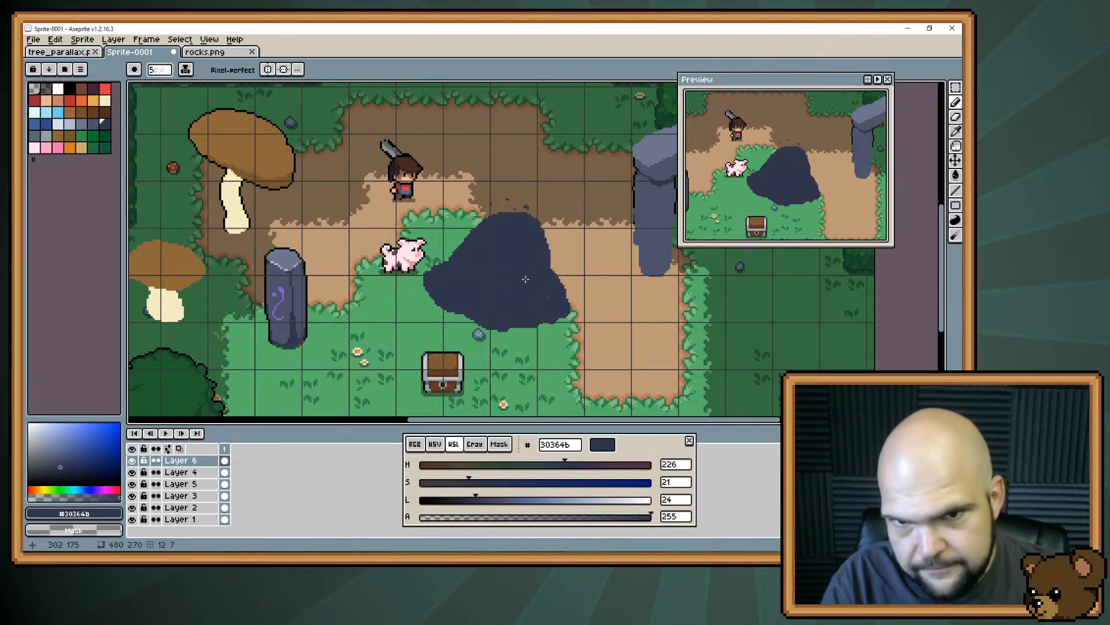
pyautogui.press('l')
pyautogui.moveTo(507, 206)
pyautogui.mouseDown()
pyautogui.moveTo(519, 209)
pyautogui.moveTo(491, 203)
pyautogui.mouseUp()
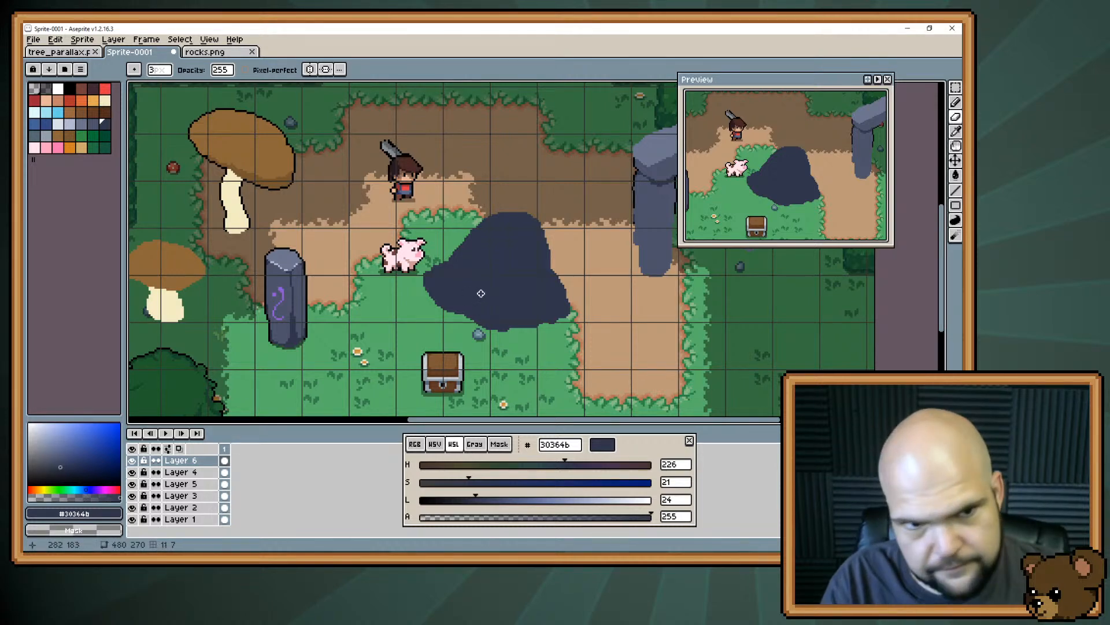
# Sample cream #f3ecc4 from the large mushroom's stem and select the empty area around the dark cap
pyautogui.keyDown('alt'); pyautogui.click(236, 202); pyautogui.keyUp('alt')
pyautogui.press('w')
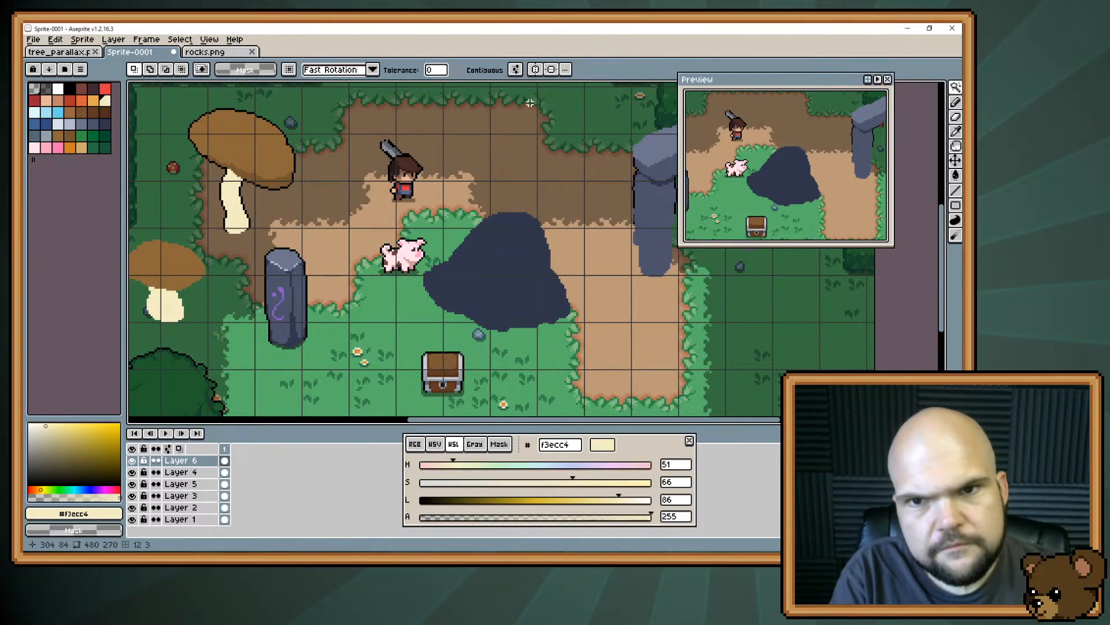
pyautogui.click(593, 290)
# Try to paint a cream #f3ecc4 stem beneath the dark cap within the selected area
pyautogui.press('b')
pyautogui.moveTo(478, 360); pyautogui.dragTo(497, 279)
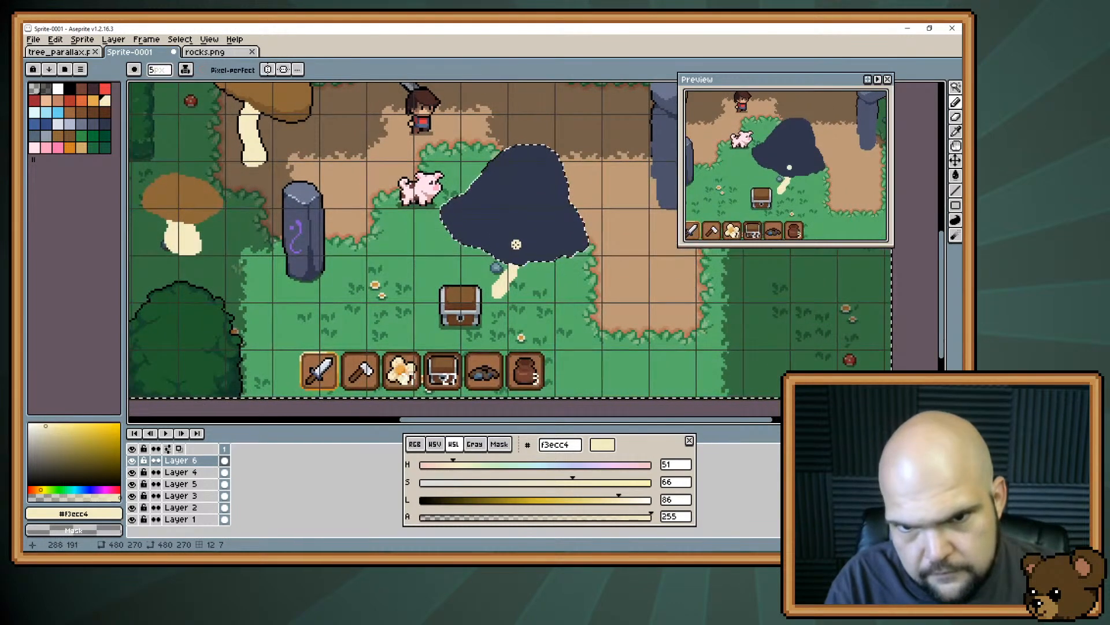
pyautogui.press('v')
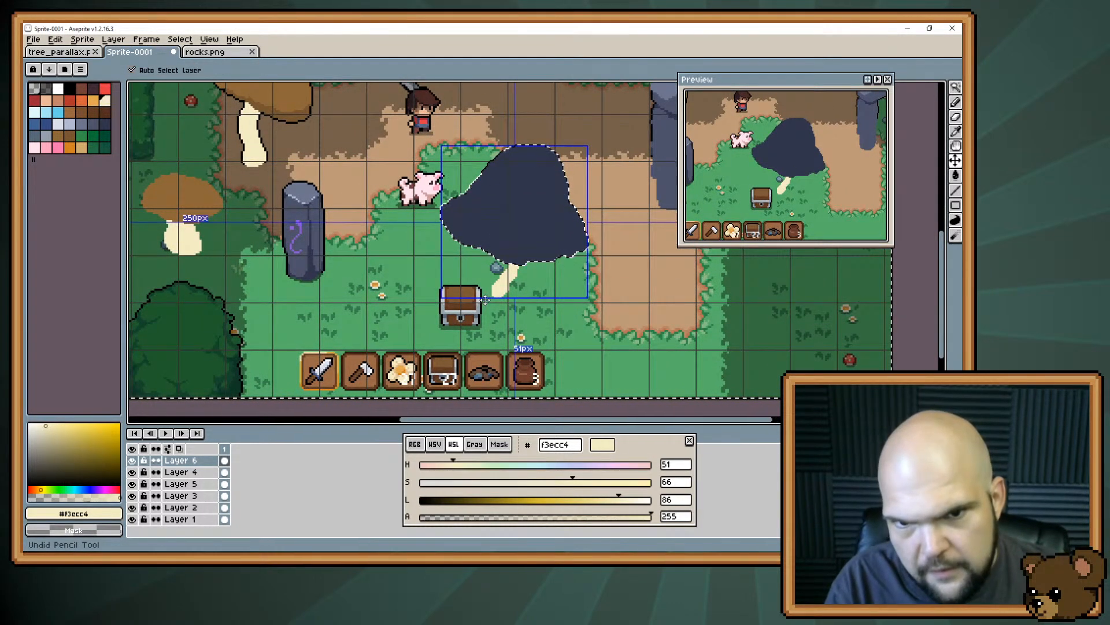
pyautogui.press('b')
pyautogui.scroll(-2, 489, 286)
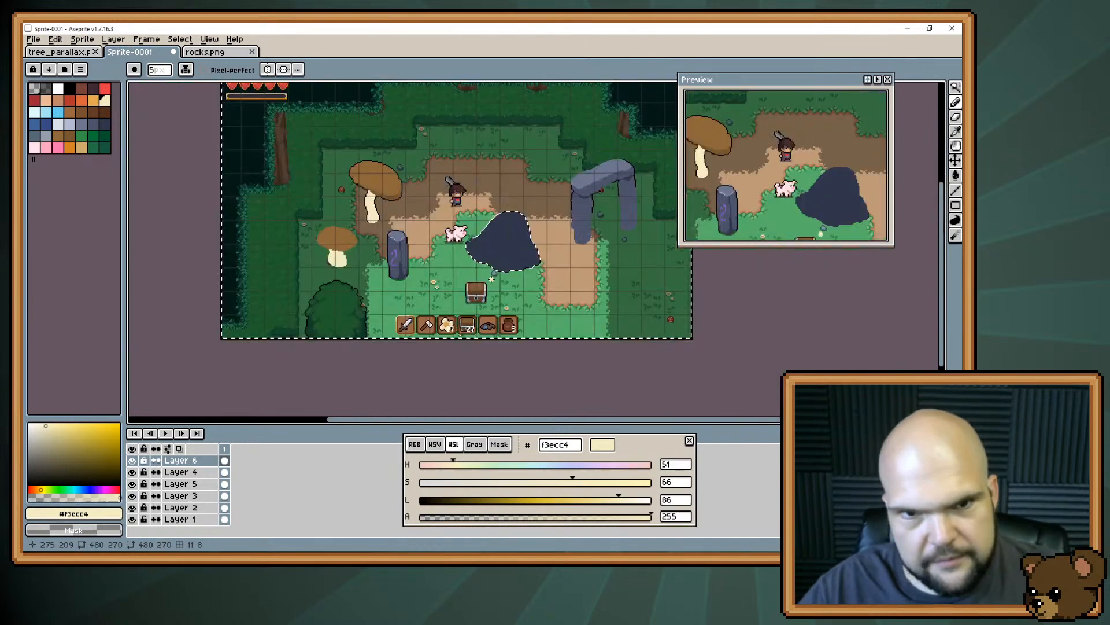
pyautogui.moveTo(491, 279); pyautogui.dragTo(482, 315)
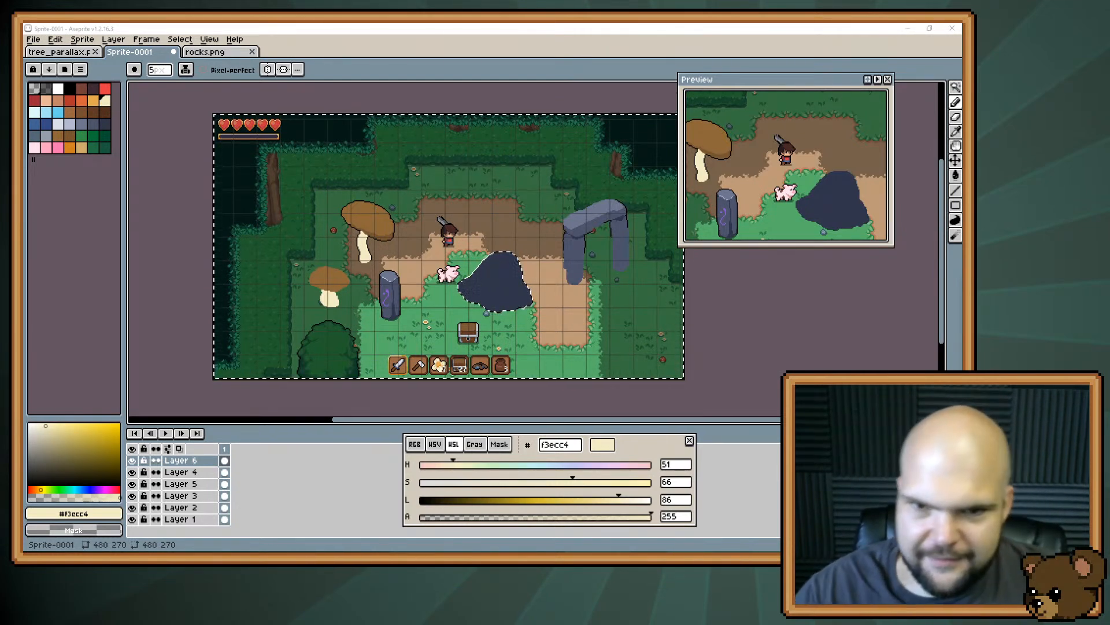
pyautogui.scroll(5, 789, 214)
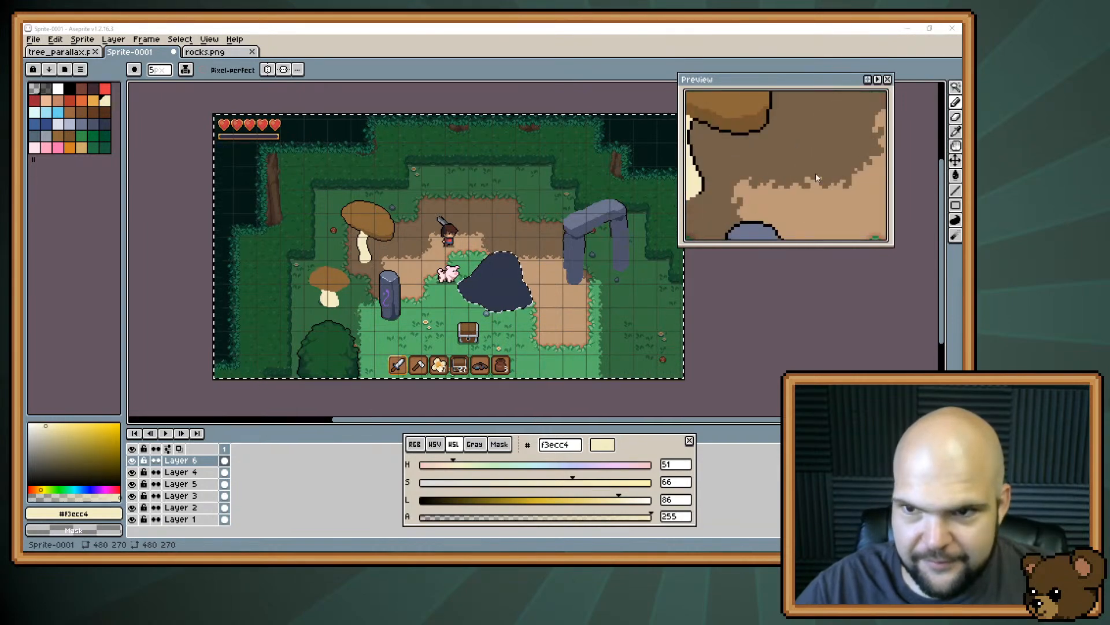
pyautogui.scroll(-3, 793, 166)
pyautogui.scroll(3, 474, 277)
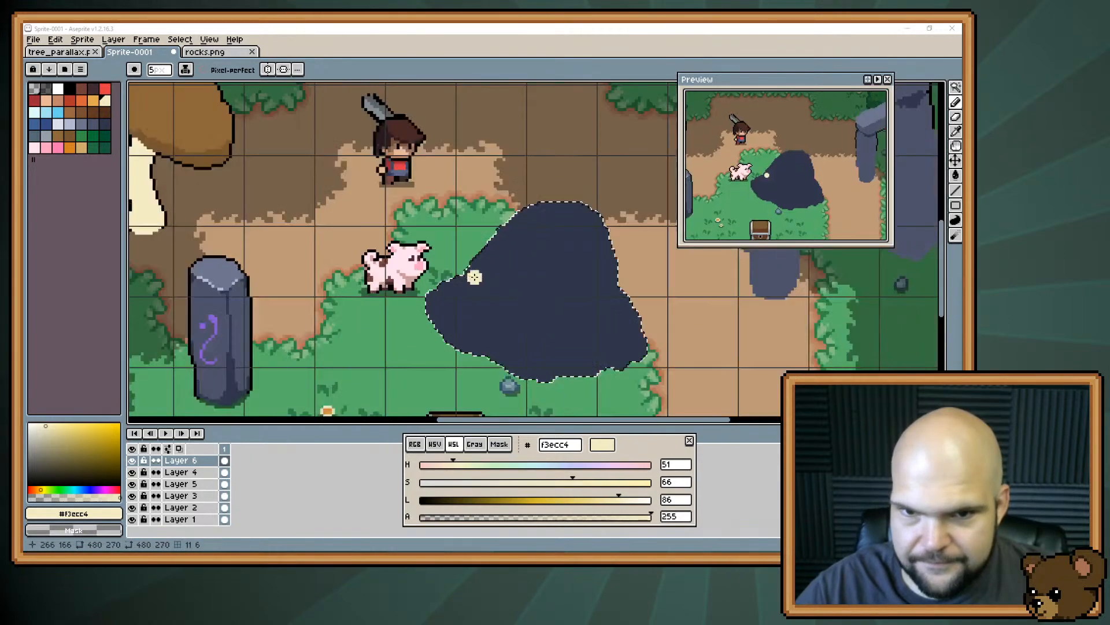
pyautogui.scroll(-3, 475, 277)
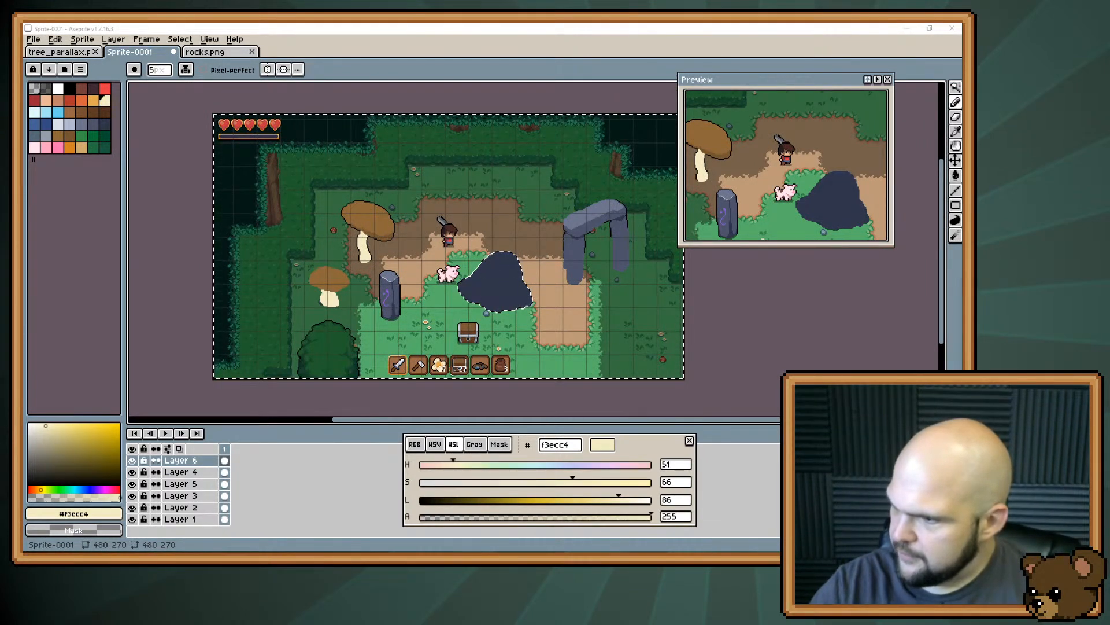
# Switch to the browser to check the fairy inkcap mushrooms pin, and return to Aseprite
pyautogui.hotkey('alt', 'Tab')
pyautogui.moveTo(815, 135); pyautogui.dragTo(717, 130)
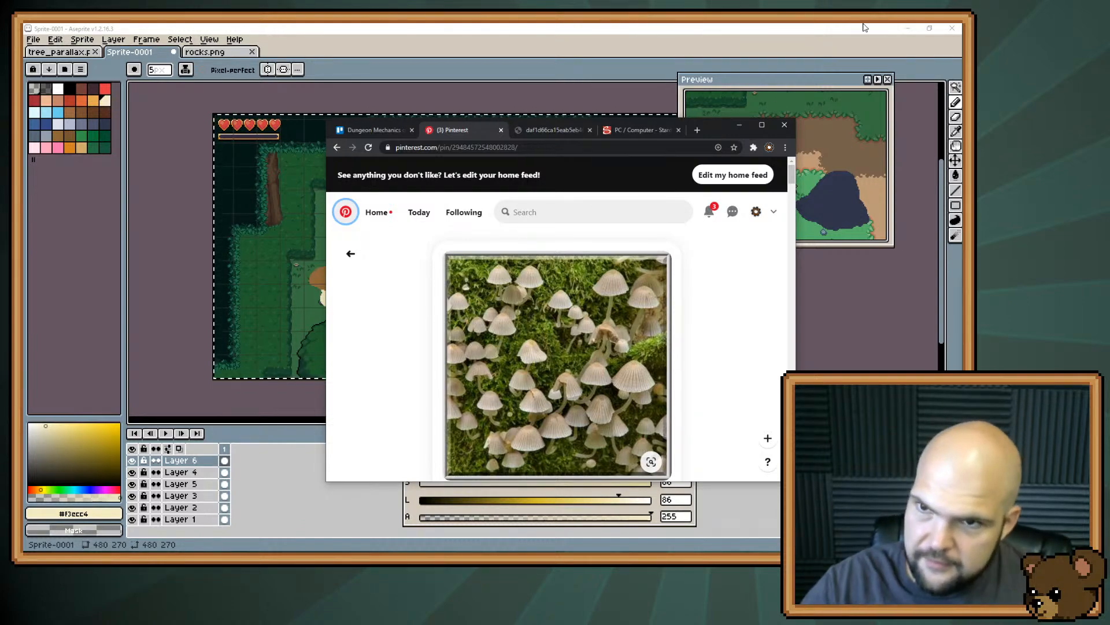
pyautogui.click(739, 125)
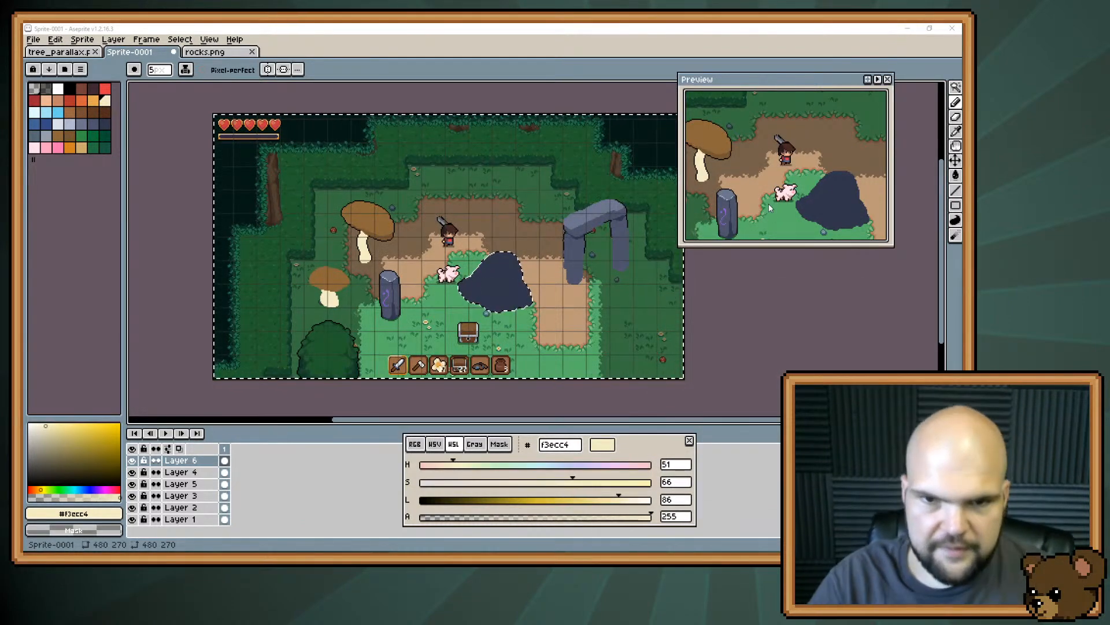
# Clear the selection around the dark cap and add a new empty layer above it
pyautogui.hotkey('ctrl', 'd')
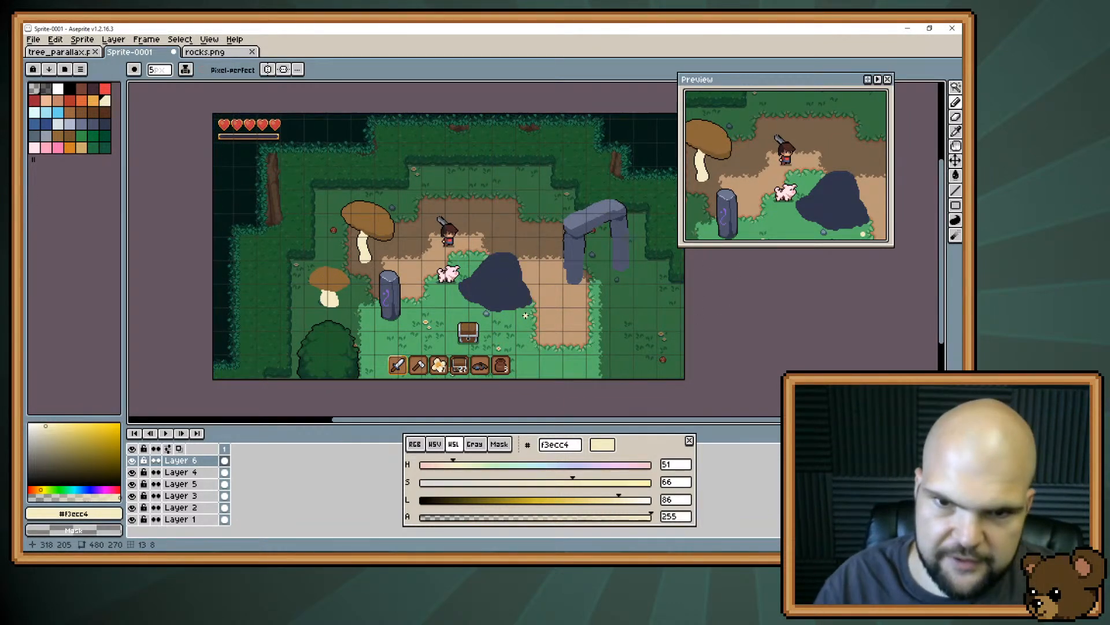
pyautogui.click(114, 39)
pyautogui.moveTo(217, 102)
pyautogui.click(257, 100)
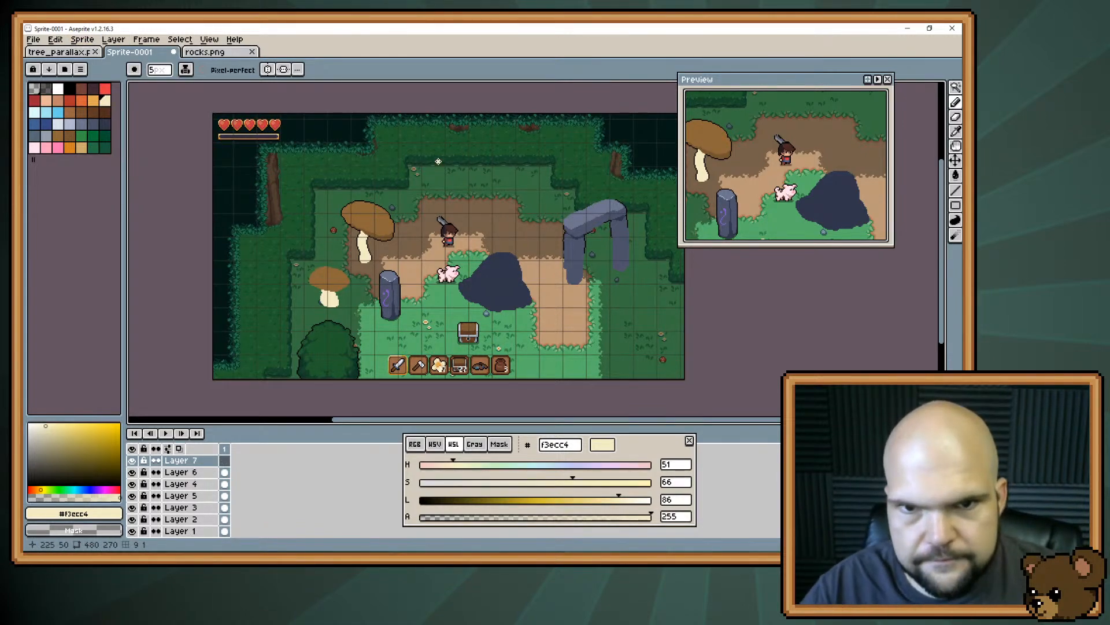
# Try to paint a stroke in dark green #19583d, sampled from the hedge edge, over the upper forest
pyautogui.scroll(3, 438, 161)
pyautogui.scroll(-1, 439, 161)
pyautogui.scroll(1, 528, 272)
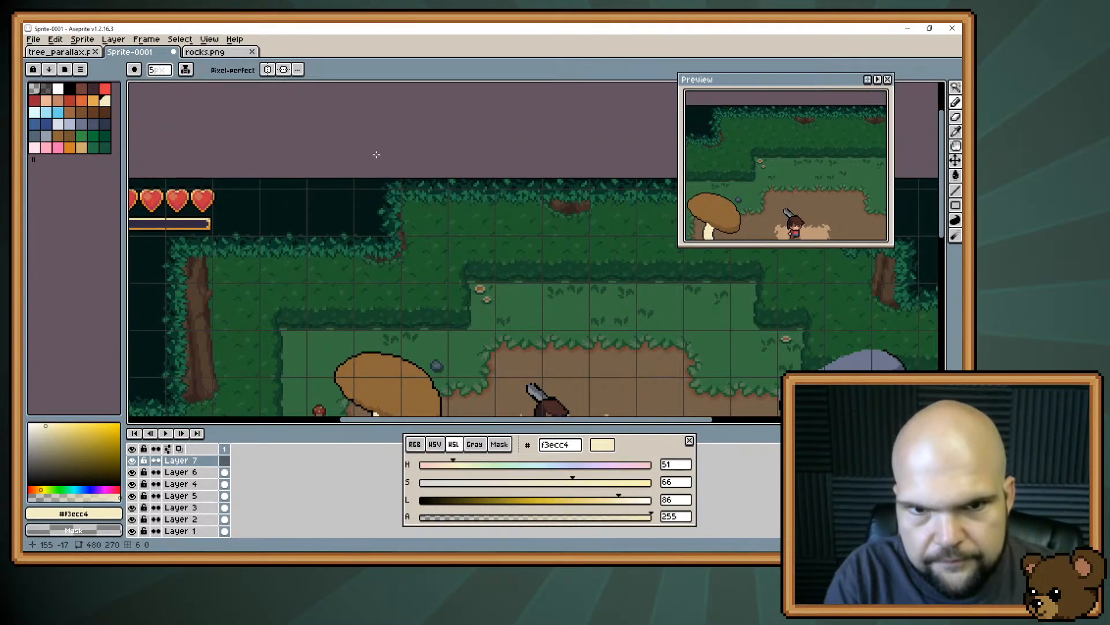
pyautogui.press('i')
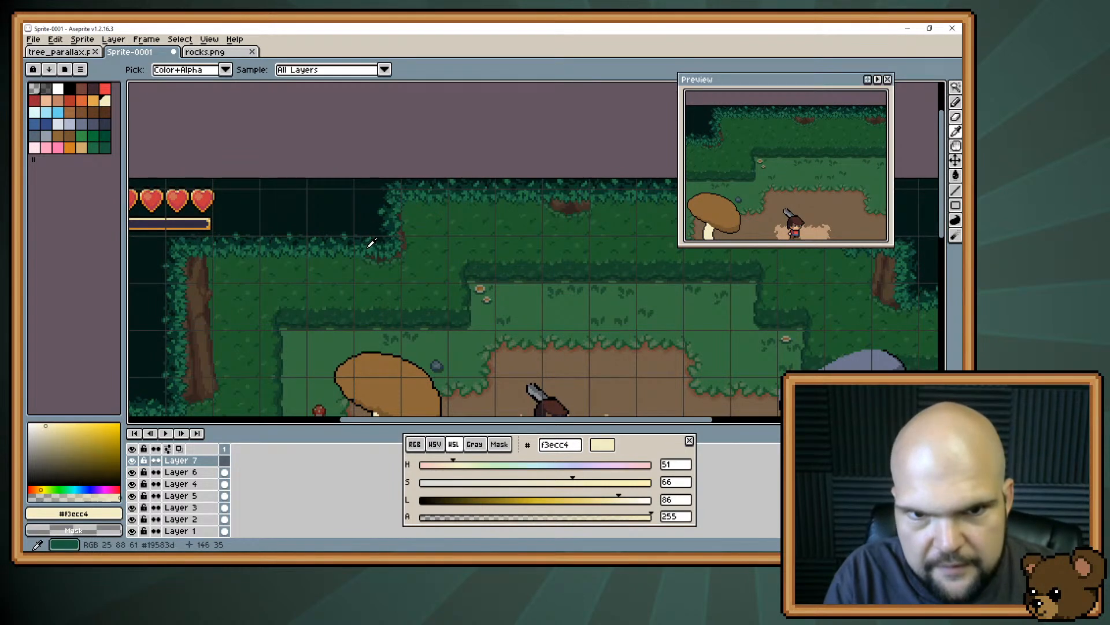
pyautogui.click(368, 243)
pyautogui.press('space')
pyautogui.moveTo(366, 254); pyautogui.dragTo(317, 197)
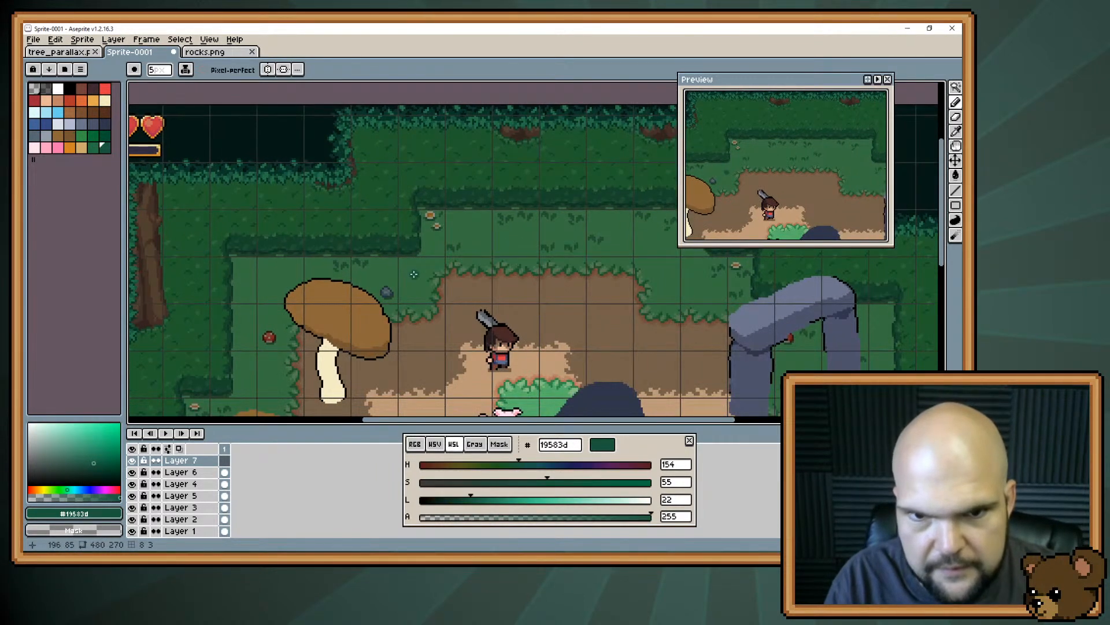
pyautogui.press('space')
pyautogui.moveTo(436, 228); pyautogui.dragTo(382, 224)
pyautogui.moveTo(428, 185)
pyautogui.mouseDown()
pyautogui.moveTo(399, 237)
pyautogui.moveTo(365, 223)
pyautogui.mouseUp()
pyautogui.press('ctrl')
pyautogui.hotkey('ctrl', 'z')
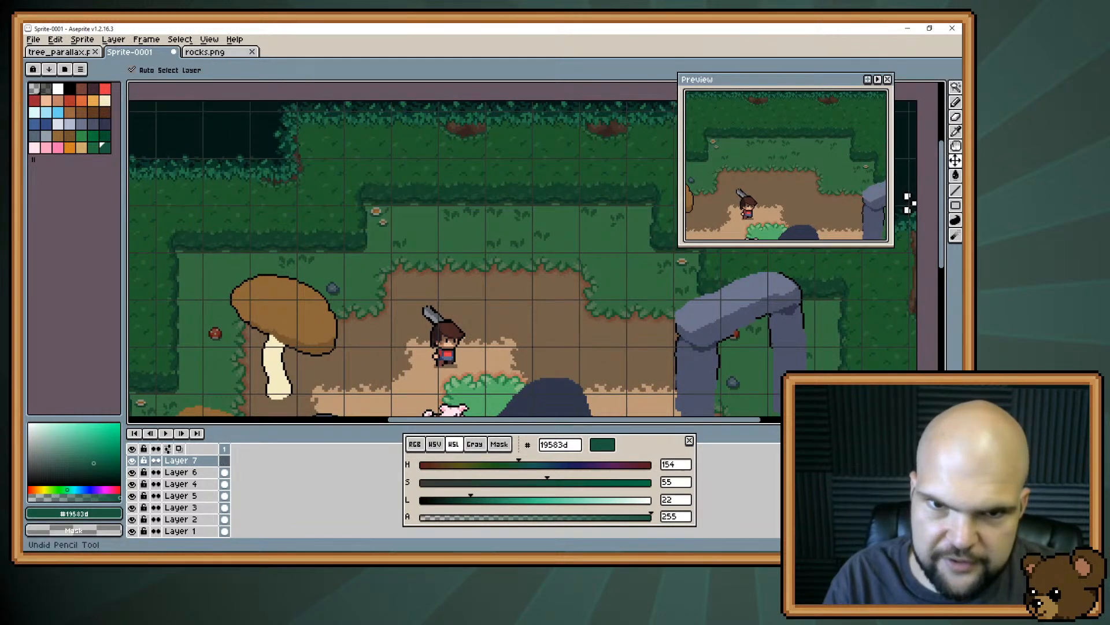
# Try to block in a large green shape above the path and sample leaf green #237143 from the hedge
pyautogui.moveTo(438, 225); pyautogui.dragTo(384, 52)
pyautogui.moveTo(514, 248); pyautogui.dragTo(371, 171)
pyautogui.moveTo(398, 211); pyautogui.dragTo(479, 314)
pyautogui.moveTo(427, 180); pyautogui.dragTo(561, 357)
pyautogui.press('alt')
pyautogui.keyDown('alt'); pyautogui.click(290, 197); pyautogui.keyUp('alt')
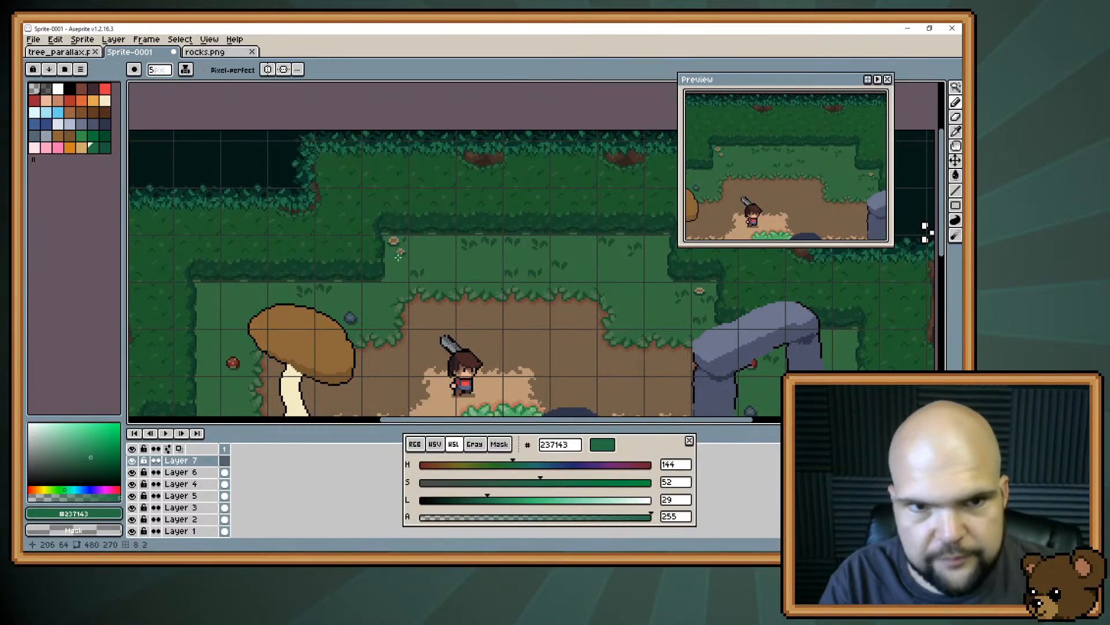
# Sample near-black #051a15 from the dark background and scribble in a large rough foliage mass above the hero, reaching the upper hedge
pyautogui.keyDown('alt'); pyautogui.click(278, 187); pyautogui.keyUp('alt')
pyautogui.moveTo(407, 265)
pyautogui.mouseDown()
pyautogui.moveTo(460, 212)
pyautogui.moveTo(527, 251)
pyautogui.mouseUp()
pyautogui.moveTo(427, 259)
pyautogui.mouseDown()
pyautogui.moveTo(490, 285)
pyautogui.moveTo(436, 271)
pyautogui.moveTo(466, 272)
pyautogui.mouseUp()
pyautogui.moveTo(436, 192)
pyautogui.mouseDown()
pyautogui.moveTo(603, 251)
pyautogui.moveTo(603, 229)
pyautogui.moveTo(620, 241)
pyautogui.moveTo(603, 212)
pyautogui.moveTo(488, 227)
pyautogui.moveTo(486, 198)
pyautogui.moveTo(552, 199)
pyautogui.moveTo(550, 232)
pyautogui.moveTo(583, 285)
pyautogui.moveTo(515, 290)
pyautogui.moveTo(453, 249)
pyautogui.moveTo(510, 317)
pyautogui.moveTo(555, 308)
pyautogui.moveTo(593, 247)
pyautogui.moveTo(563, 301)
pyautogui.moveTo(537, 313)
pyautogui.moveTo(541, 271)
pyautogui.moveTo(476, 265)
pyautogui.moveTo(504, 316)
pyautogui.moveTo(536, 264)
pyautogui.moveTo(594, 242)
pyautogui.moveTo(588, 167)
pyautogui.moveTo(628, 199)
pyautogui.mouseUp()
pyautogui.moveTo(578, 156)
pyautogui.mouseDown()
pyautogui.moveTo(458, 199)
pyautogui.moveTo(459, 173)
pyautogui.moveTo(480, 152)
pyautogui.moveTo(521, 206)
pyautogui.moveTo(591, 186)
pyautogui.moveTo(564, 319)
pyautogui.moveTo(472, 270)
pyautogui.moveTo(481, 305)
pyautogui.moveTo(511, 320)
pyautogui.moveTo(505, 221)
pyautogui.mouseUp()
pyautogui.moveTo(485, 306)
pyautogui.mouseDown()
pyautogui.moveTo(469, 295)
pyautogui.moveTo(505, 316)
pyautogui.mouseUp()
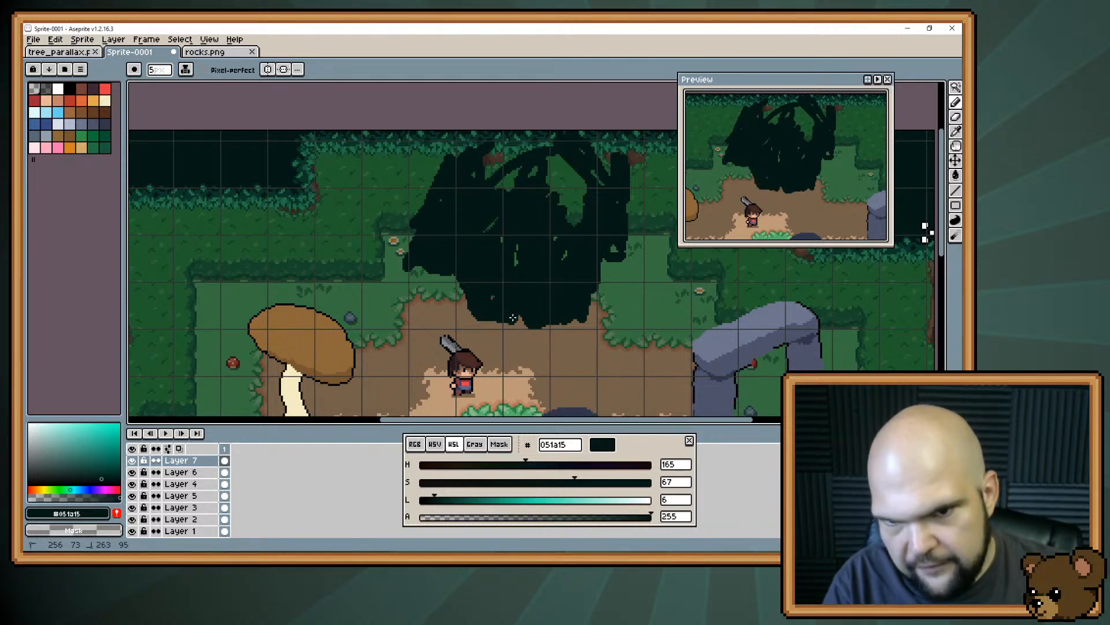
pyautogui.moveTo(536, 205)
pyautogui.mouseDown()
pyautogui.moveTo(516, 262)
pyautogui.moveTo(500, 240)
pyautogui.moveTo(459, 231)
pyautogui.moveTo(581, 263)
pyautogui.moveTo(561, 262)
pyautogui.moveTo(550, 206)
pyautogui.moveTo(510, 208)
pyautogui.moveTo(564, 213)
pyautogui.moveTo(581, 231)
pyautogui.mouseUp()
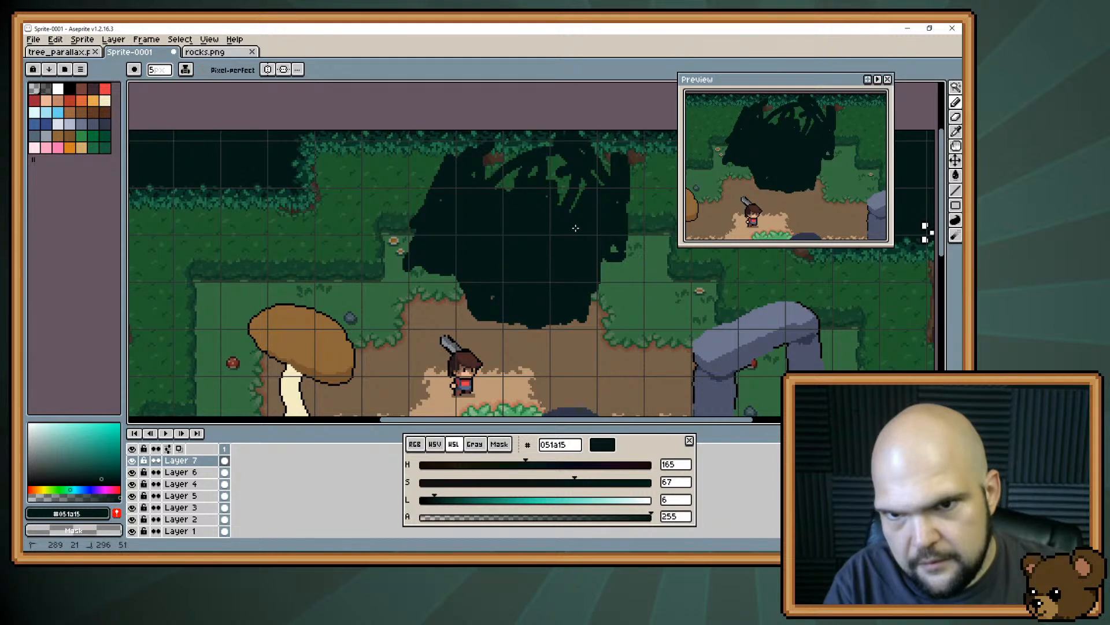
# Sample leaf green #237143, reduce the brush to 3 px and dab small leaf clusters over the dark mass's lower and left parts
pyautogui.keyDown('alt'); pyautogui.click(303, 202); pyautogui.keyUp('alt')
pyautogui.press('-')
pyautogui.press('-')
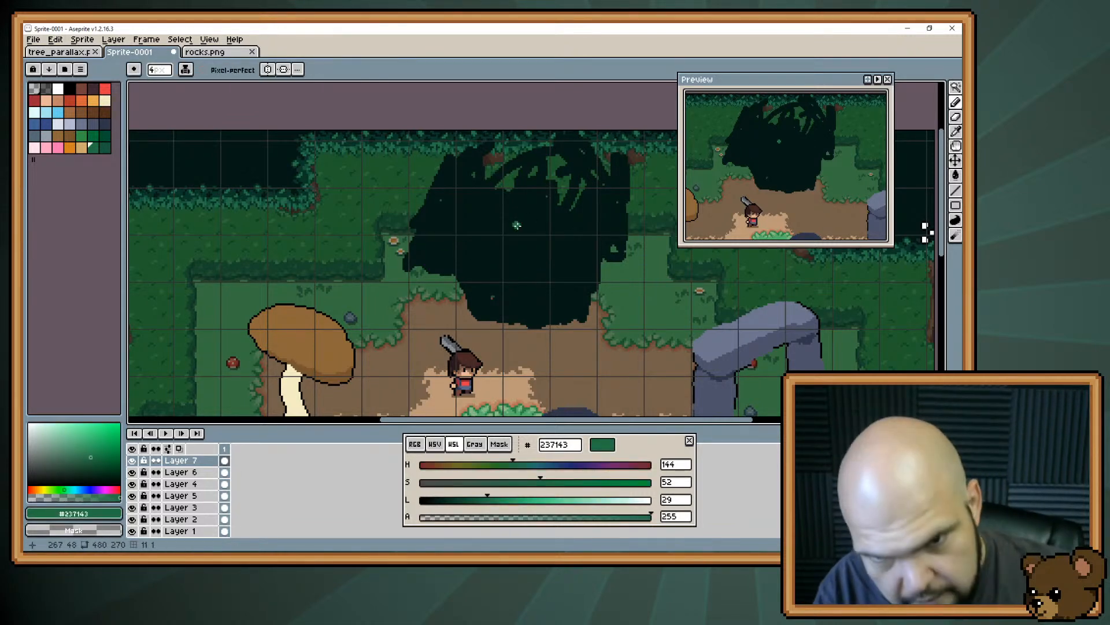
pyautogui.click(510, 300)
pyautogui.click(555, 288)
pyautogui.click(498, 281)
pyautogui.click(471, 273)
pyautogui.moveTo(460, 247)
pyautogui.mouseDown()
pyautogui.moveTo(425, 248)
pyautogui.moveTo(417, 230)
pyautogui.moveTo(480, 255)
pyautogui.mouseUp()
pyautogui.click(455, 211)
# Sample near-black #051a15 and widen both sides of the foliage mass, filling more gaps near its upper part
pyautogui.keyDown('alt'); pyautogui.click(450, 176); pyautogui.keyUp('alt')
pyautogui.moveTo(434, 196)
pyautogui.mouseDown()
pyautogui.moveTo(421, 162)
pyautogui.moveTo(430, 173)
pyautogui.moveTo(448, 151)
pyautogui.mouseUp()
pyautogui.moveTo(630, 152)
pyautogui.mouseDown()
pyautogui.moveTo(636, 225)
pyautogui.moveTo(626, 217)
pyautogui.moveTo(610, 271)
pyautogui.moveTo(627, 230)
pyautogui.mouseUp()
pyautogui.moveTo(570, 191)
pyautogui.mouseDown()
pyautogui.moveTo(509, 166)
pyautogui.moveTo(505, 150)
pyautogui.moveTo(481, 156)
pyautogui.moveTo(507, 182)
pyautogui.moveTo(569, 158)
pyautogui.moveTo(576, 203)
pyautogui.mouseUp()
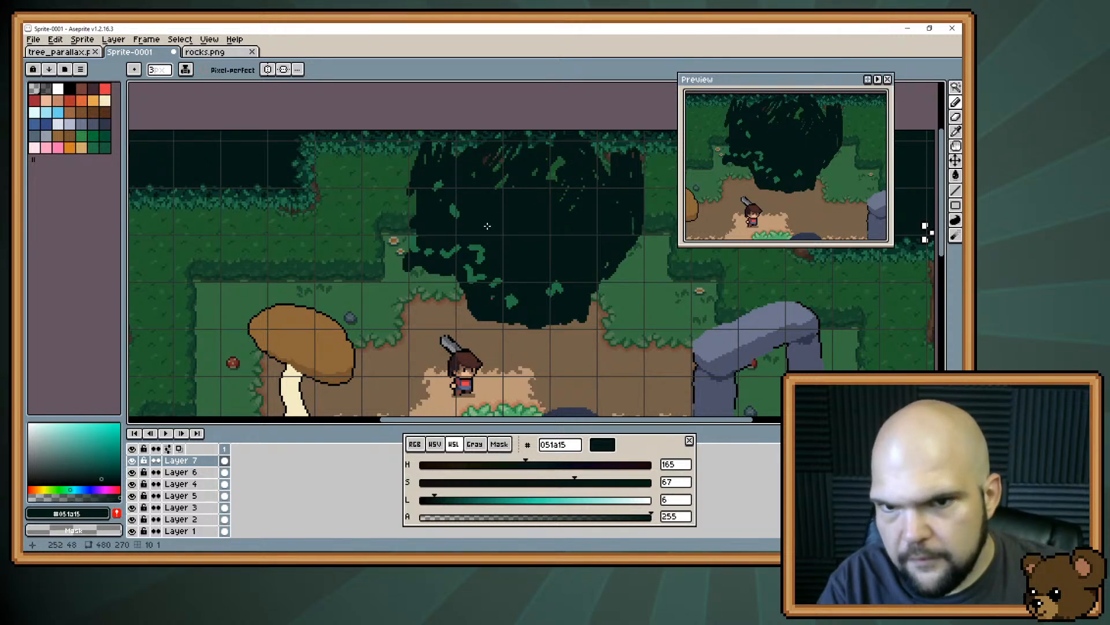
# Sample the leaf green again and paint wavy strokes across the middle and right of the dark foliage mass
pyautogui.keyDown('alt'); pyautogui.click(490, 255); pyautogui.keyUp('alt')
pyautogui.moveTo(624, 238)
pyautogui.mouseDown()
pyautogui.moveTo(638, 203)
pyautogui.moveTo(579, 234)
pyautogui.mouseUp()
pyautogui.moveTo(541, 205)
pyautogui.mouseDown()
pyautogui.moveTo(523, 243)
pyautogui.moveTo(425, 199)
pyautogui.mouseUp()
pyautogui.moveTo(486, 237)
pyautogui.mouseDown()
pyautogui.moveTo(529, 267)
pyautogui.moveTo(467, 189)
pyautogui.moveTo(403, 248)
pyautogui.moveTo(363, 230)
pyautogui.moveTo(371, 218)
pyautogui.moveTo(387, 227)
pyautogui.mouseUp()
# Sample brown #8e6839 from the large mushroom and paint a small rounded mushroom cap on the left side of the dark mass
pyautogui.keyDown('alt'); pyautogui.click(245, 281); pyautogui.keyUp('alt')
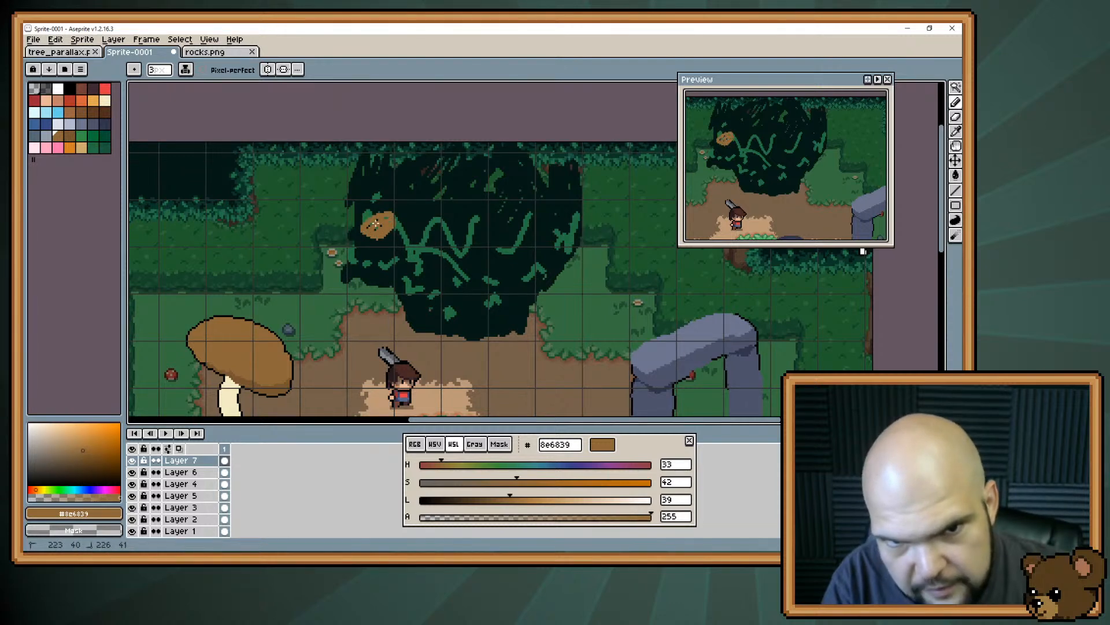
pyautogui.hotkey('ctrl', 'z')
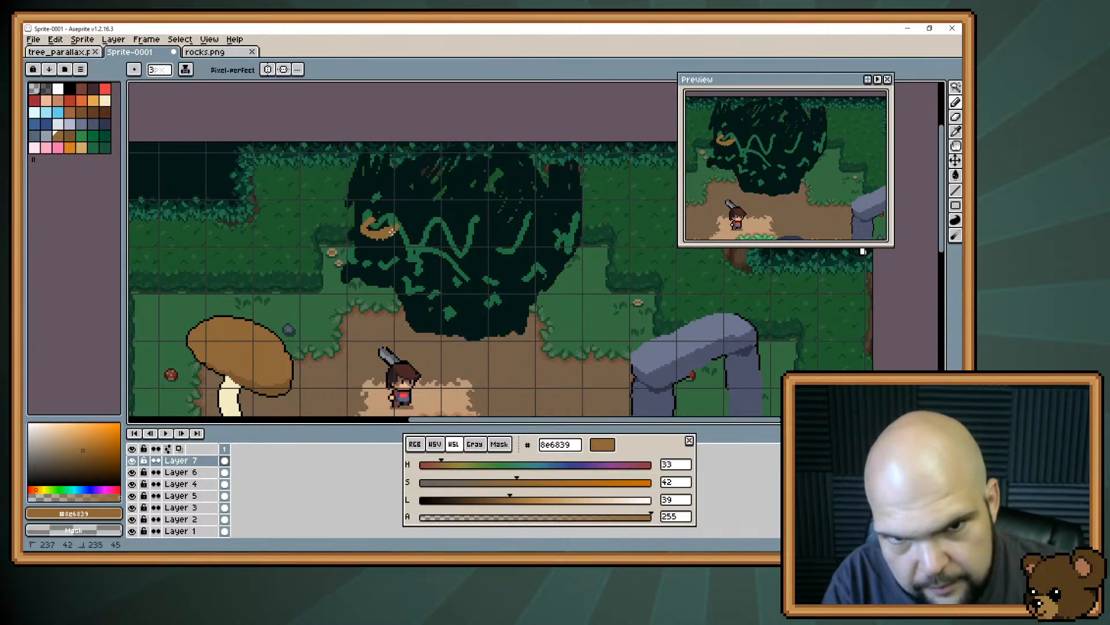
pyautogui.moveTo(377, 217); pyautogui.dragTo(396, 222)
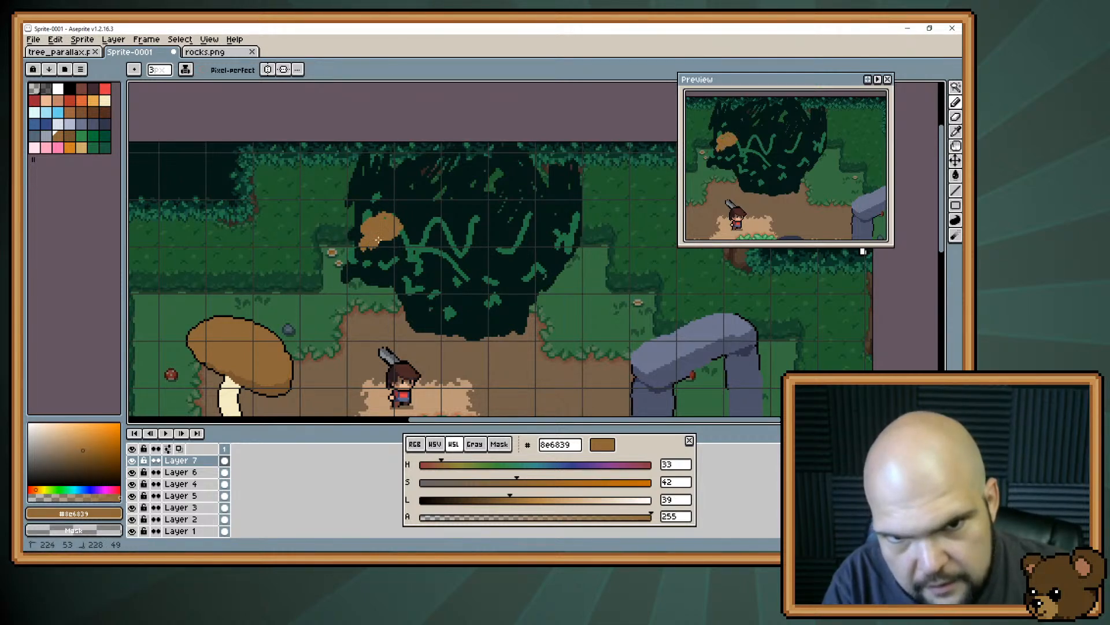
pyautogui.moveTo(397, 238)
pyautogui.mouseDown()
pyautogui.moveTo(370, 228)
pyautogui.moveTo(376, 209)
pyautogui.moveTo(396, 221)
pyautogui.mouseUp()
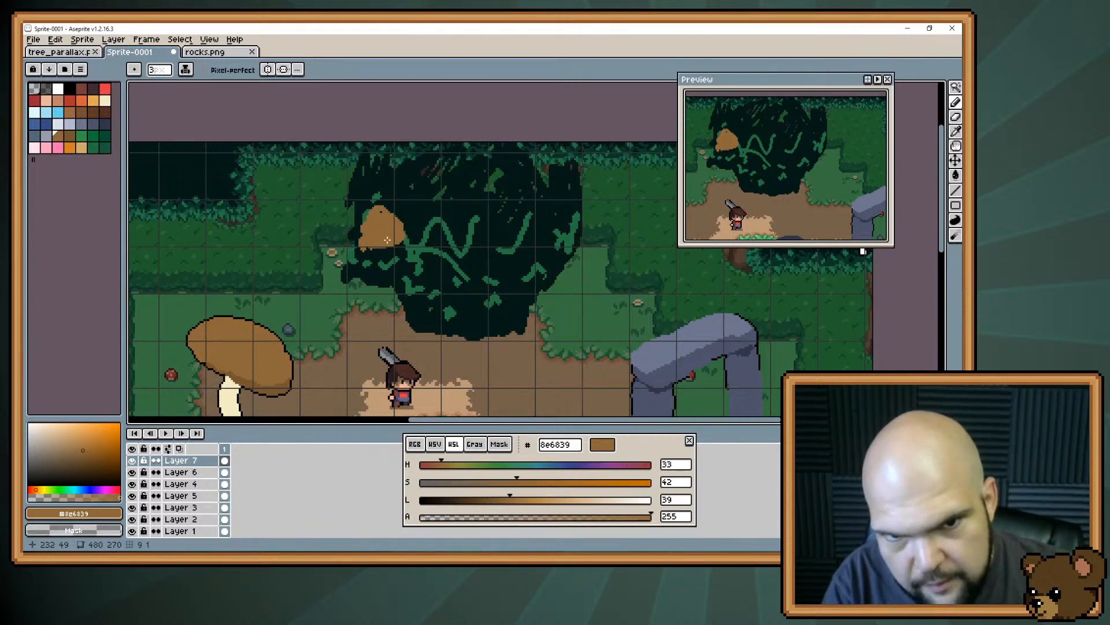
pyautogui.press('v')
pyautogui.press('b')
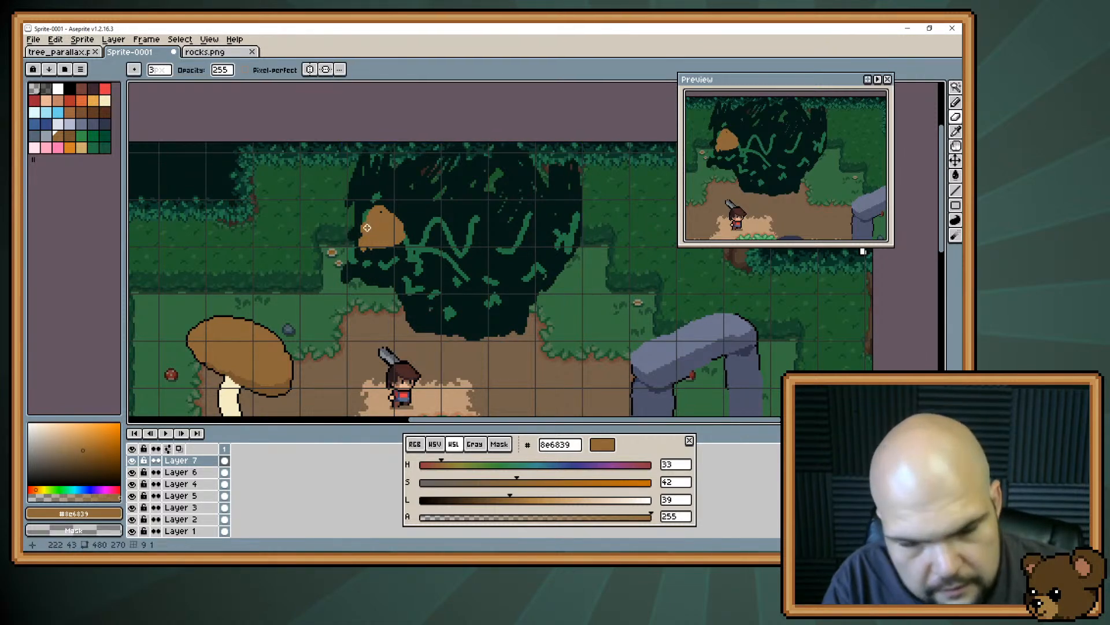
# Paint a short cream #f3ecc4 stem under the small brown cap, trim it with near-black #051a15 and extend its cream edge
pyautogui.press('i')
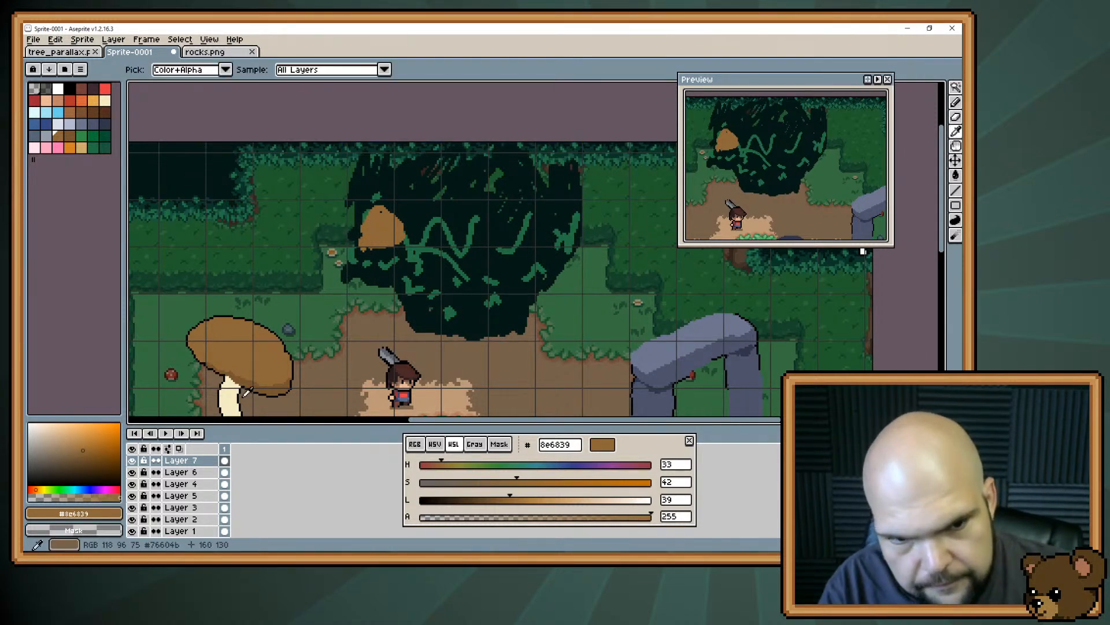
pyautogui.click(248, 395)
pyautogui.press('b')
pyautogui.moveTo(381, 258); pyautogui.dragTo(393, 255)
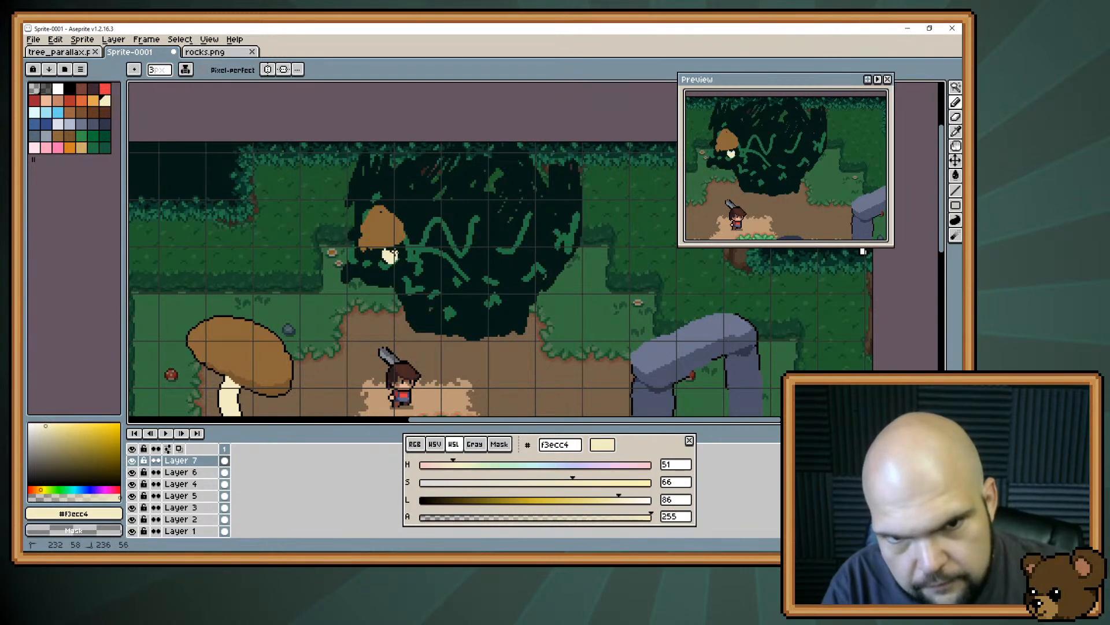
pyautogui.keyDown('alt'); pyautogui.click(394, 249); pyautogui.keyUp('alt')
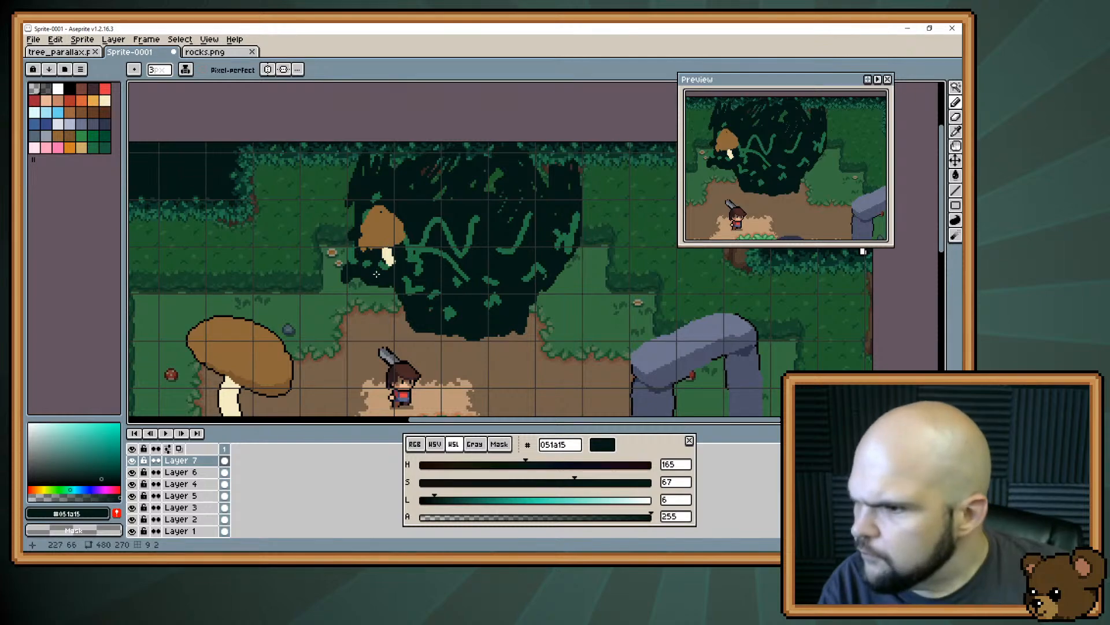
pyautogui.hotkey('alt', 'Tab')
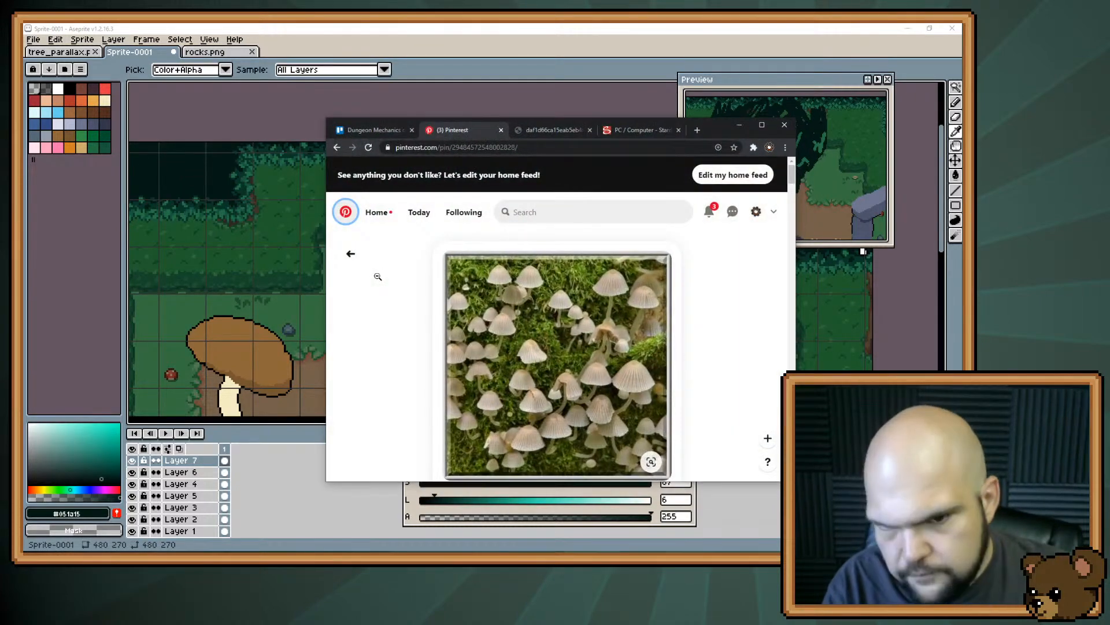
pyautogui.hotkey('alt', 'Tab')
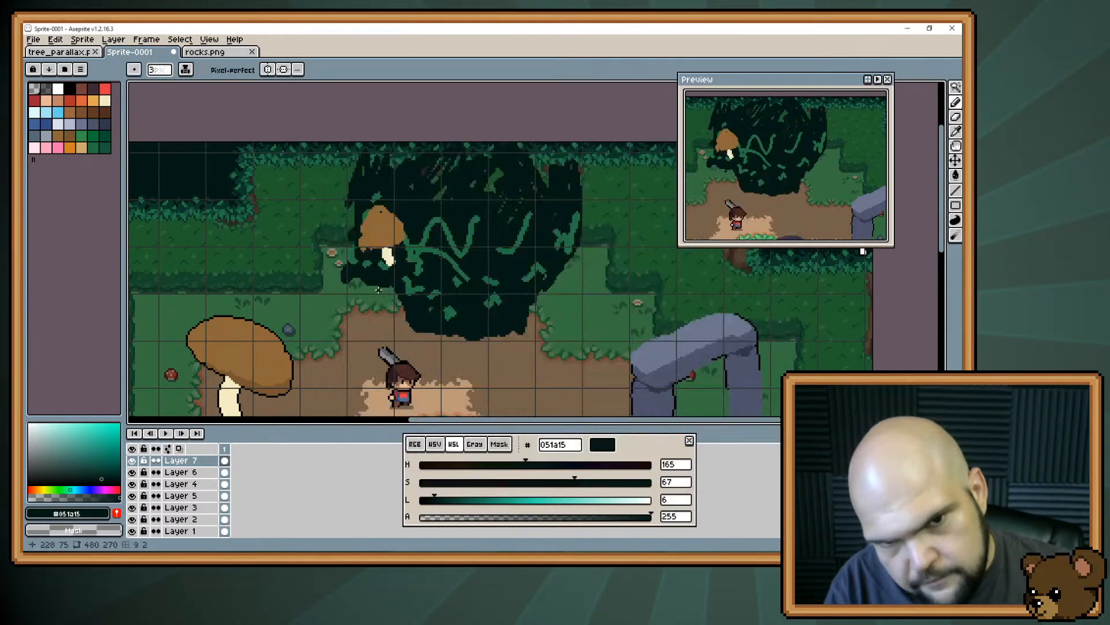
pyautogui.keyDown('alt'); pyautogui.click(389, 259); pyautogui.keyUp('alt')
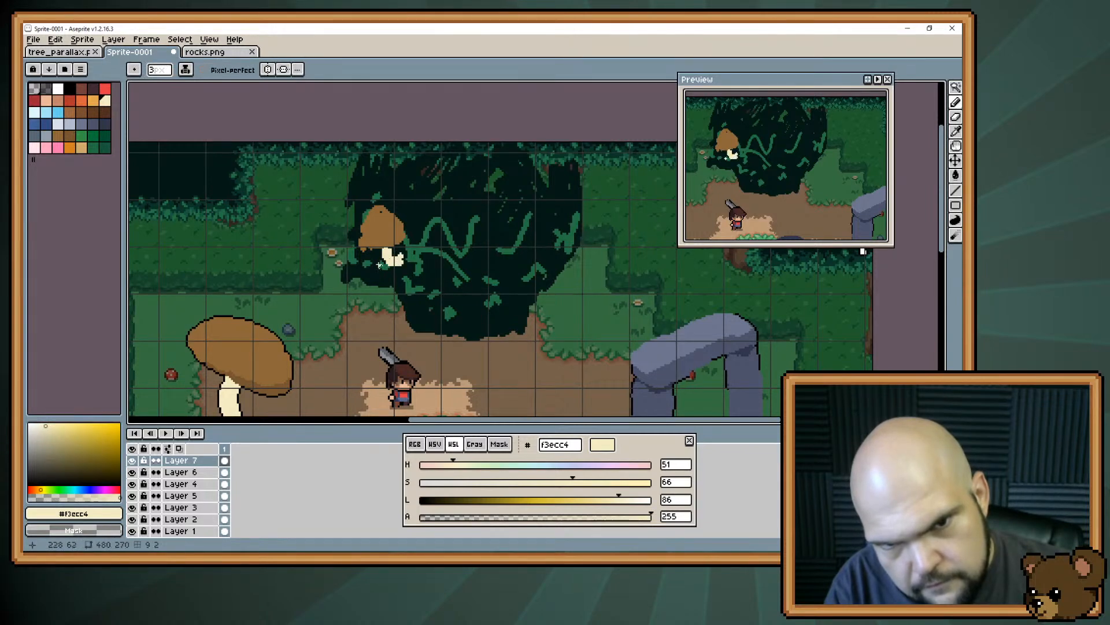
# Paint a second small brown #8e6839 mushroom with a cream #f3ecc4 stem right of the first, and a third brown cap beside it
pyautogui.keyDown('alt'); pyautogui.click(392, 248); pyautogui.keyUp('alt')
pyautogui.moveTo(418, 264)
pyautogui.mouseDown()
pyautogui.moveTo(469, 272)
pyautogui.moveTo(463, 246)
pyautogui.moveTo(466, 266)
pyautogui.moveTo(458, 245)
pyautogui.moveTo(422, 263)
pyautogui.moveTo(438, 248)
pyautogui.moveTo(453, 266)
pyautogui.mouseUp()
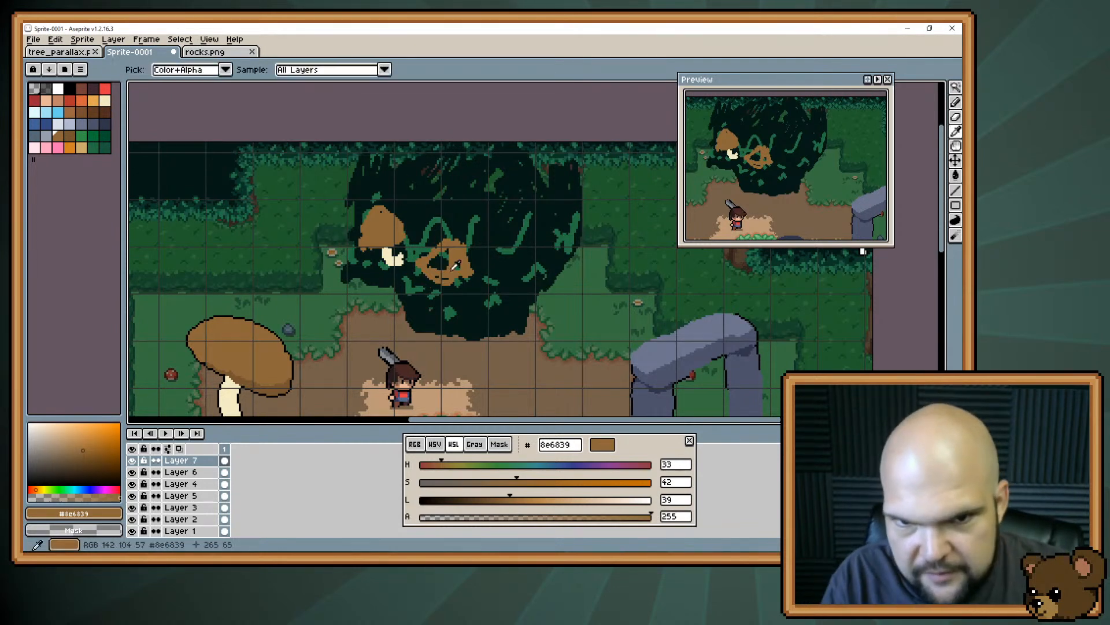
pyautogui.moveTo(452, 264)
pyautogui.mouseDown()
pyautogui.moveTo(429, 260)
pyautogui.moveTo(459, 266)
pyautogui.moveTo(454, 276)
pyautogui.mouseUp()
pyautogui.keyDown('alt'); pyautogui.click(395, 258); pyautogui.keyUp('alt')
pyautogui.click(445, 288)
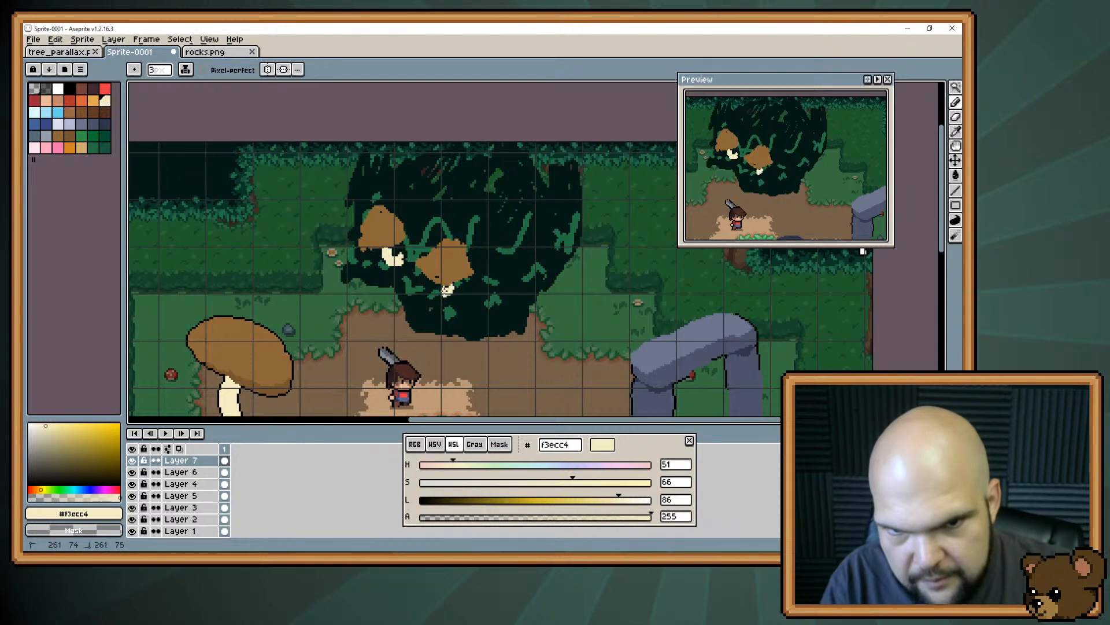
pyautogui.keyDown('alt'); pyautogui.click(457, 292); pyautogui.keyUp('alt')
pyautogui.click(453, 290)
pyautogui.keyDown('alt'); pyautogui.click(478, 278); pyautogui.keyUp('alt')
pyautogui.moveTo(488, 294)
pyautogui.mouseDown()
pyautogui.moveTo(513, 292)
pyautogui.moveTo(527, 271)
pyautogui.moveTo(488, 291)
pyautogui.moveTo(489, 273)
pyautogui.moveTo(484, 289)
pyautogui.moveTo(517, 274)
pyautogui.moveTo(509, 257)
pyautogui.moveTo(521, 270)
pyautogui.moveTo(501, 282)
pyautogui.mouseUp()
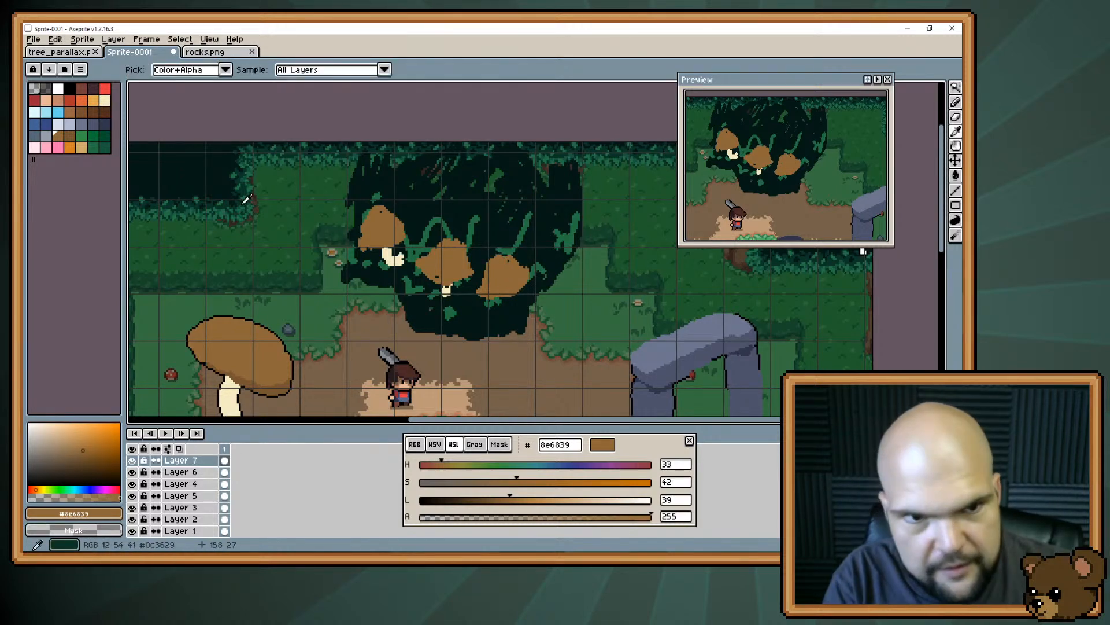
# Sample dark green #0c3629 from the hedge shadow and fill the near-black foliage mass with it
pyautogui.keyDown('alt'); pyautogui.click(228, 201); pyautogui.keyUp('alt')
pyautogui.press('g')
pyautogui.click(460, 327)
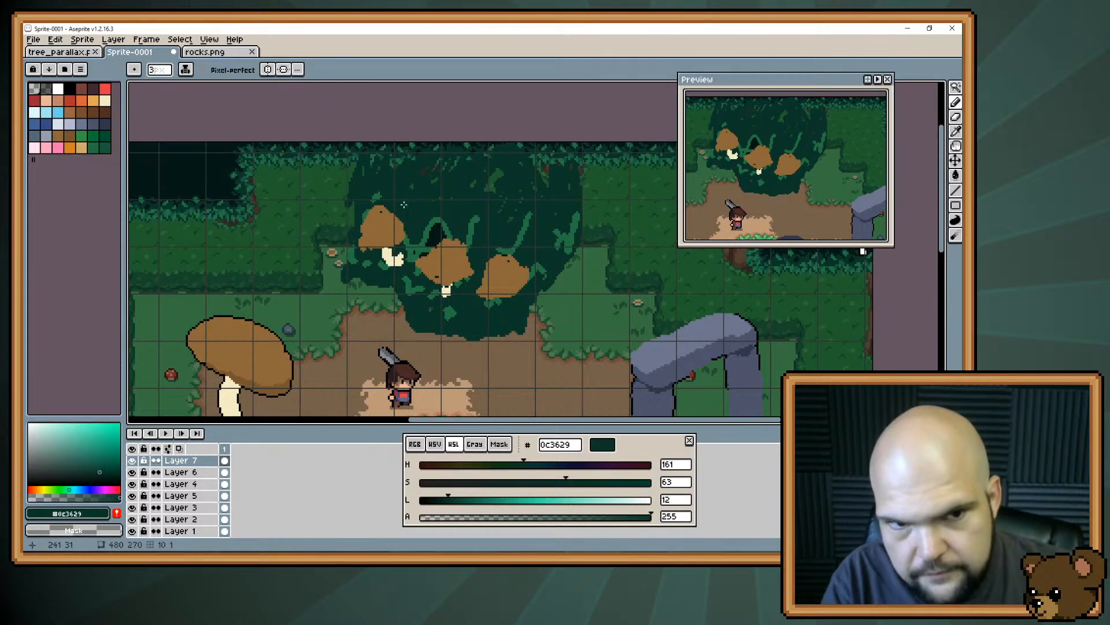
# Sample medium green #19583d from the hedge at the scene's upper left and fill the dark foliage mass with it
pyautogui.press('alt')
pyautogui.keyDown('alt'); pyautogui.click(221, 206); pyautogui.keyUp('alt')
pyautogui.press('b')
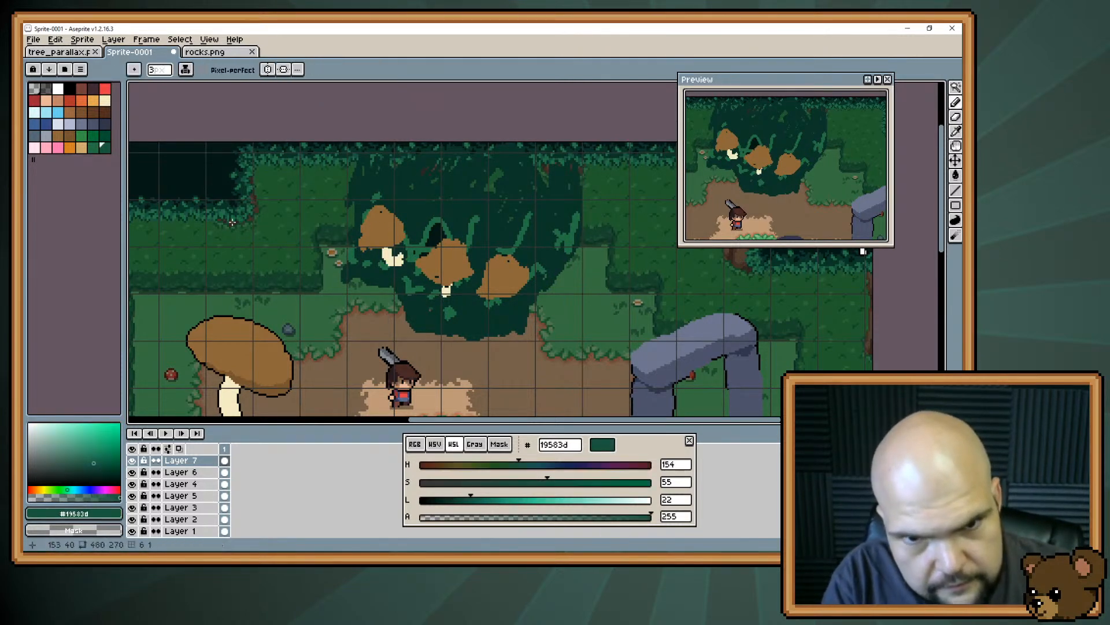
pyautogui.press('g')
pyautogui.click(450, 327)
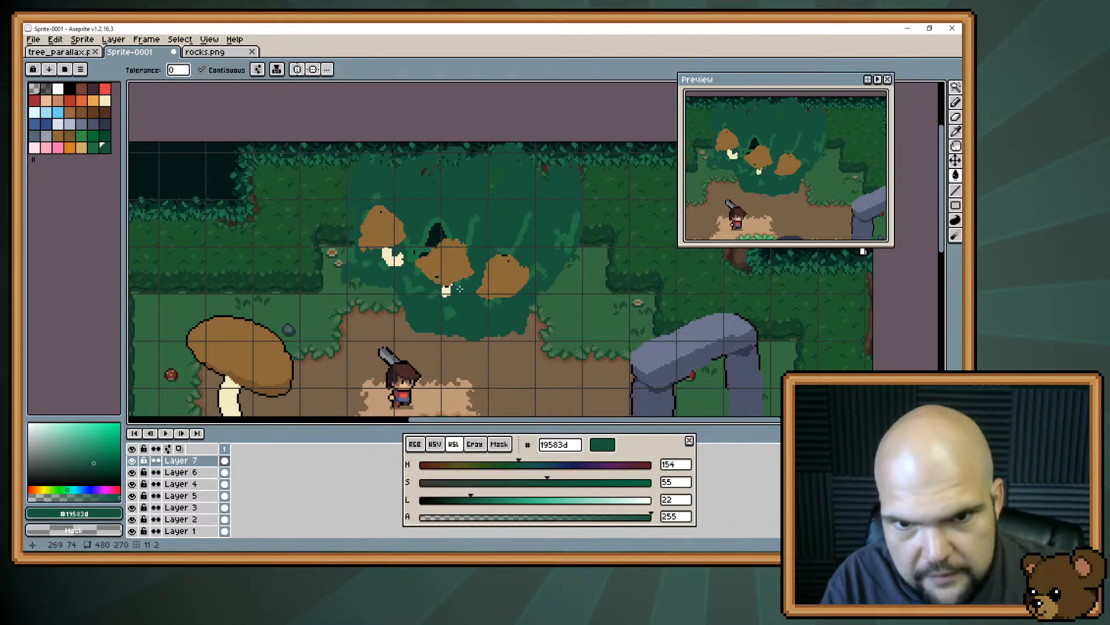
# Touch up the second small mushroom and paint a cream #f3ecc4 stem under the third brown #8e6839 cap
pyautogui.keyDown('alt'); pyautogui.click(439, 276); pyautogui.keyUp('alt')
pyautogui.press('b')
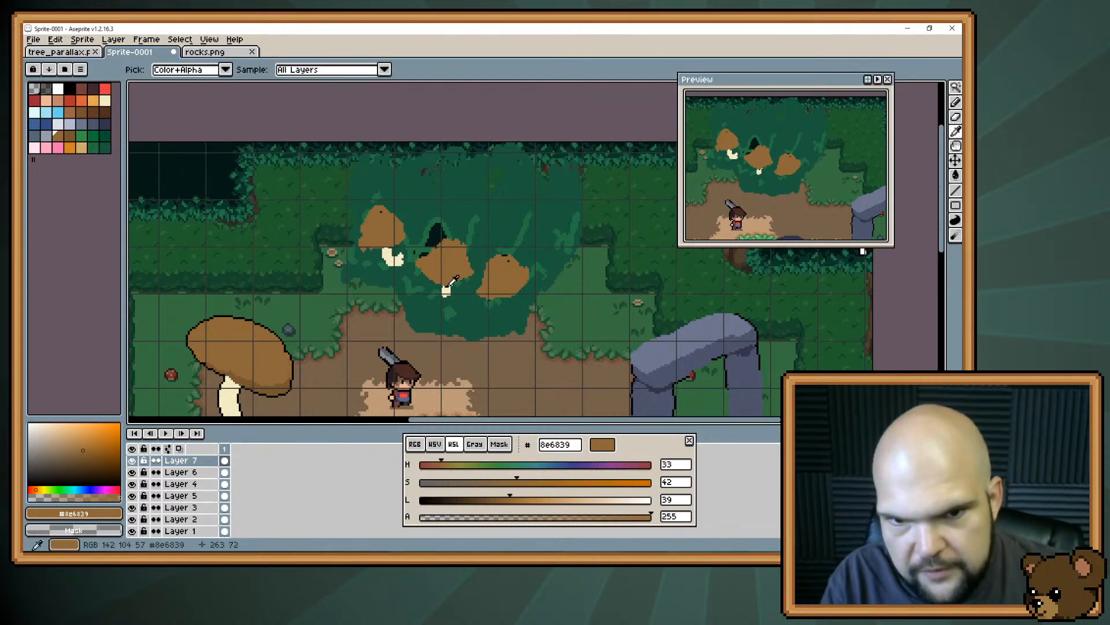
pyautogui.keyDown('alt'); pyautogui.click(447, 288); pyautogui.keyUp('alt')
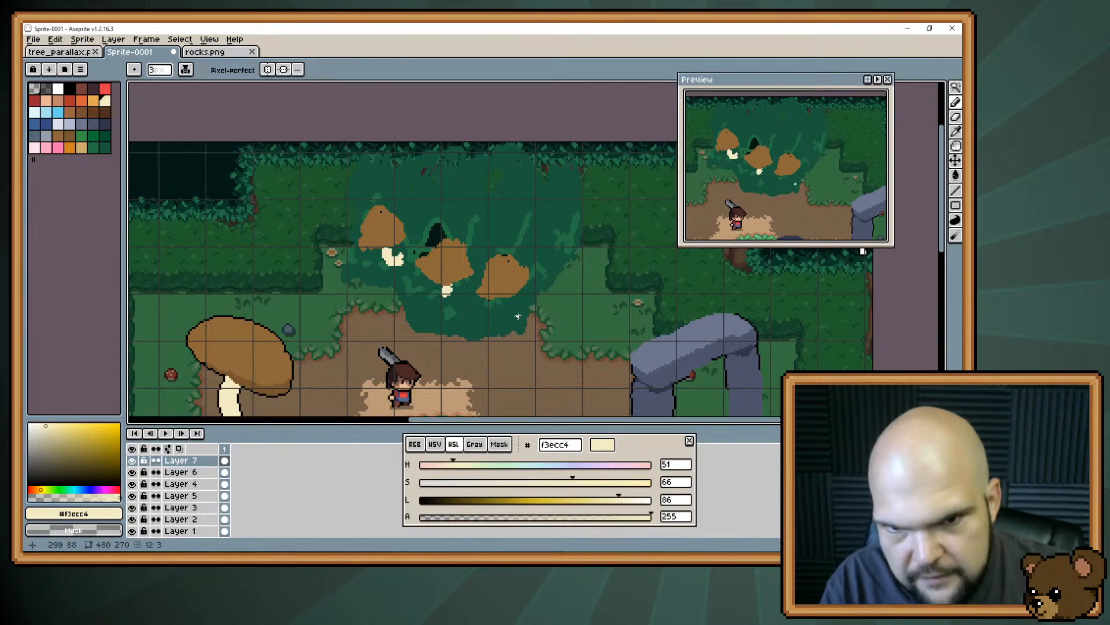
pyautogui.keyDown('alt'); pyautogui.click(522, 279); pyautogui.keyUp('alt')
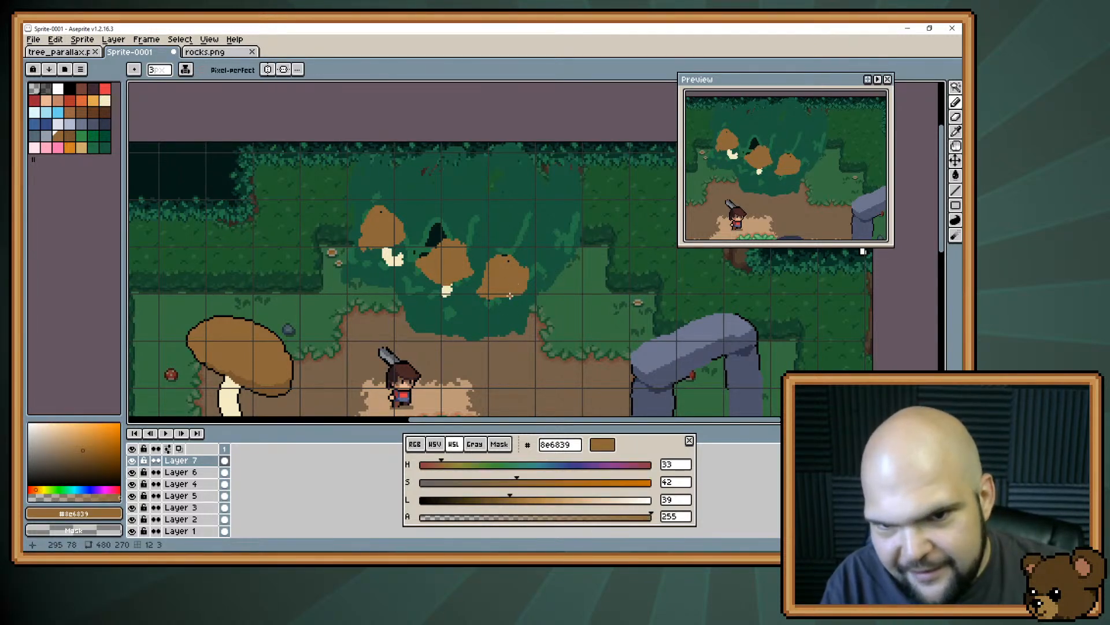
pyautogui.keyDown('alt'); pyautogui.click(447, 289); pyautogui.keyUp('alt')
pyautogui.moveTo(508, 306); pyautogui.dragTo(497, 315)
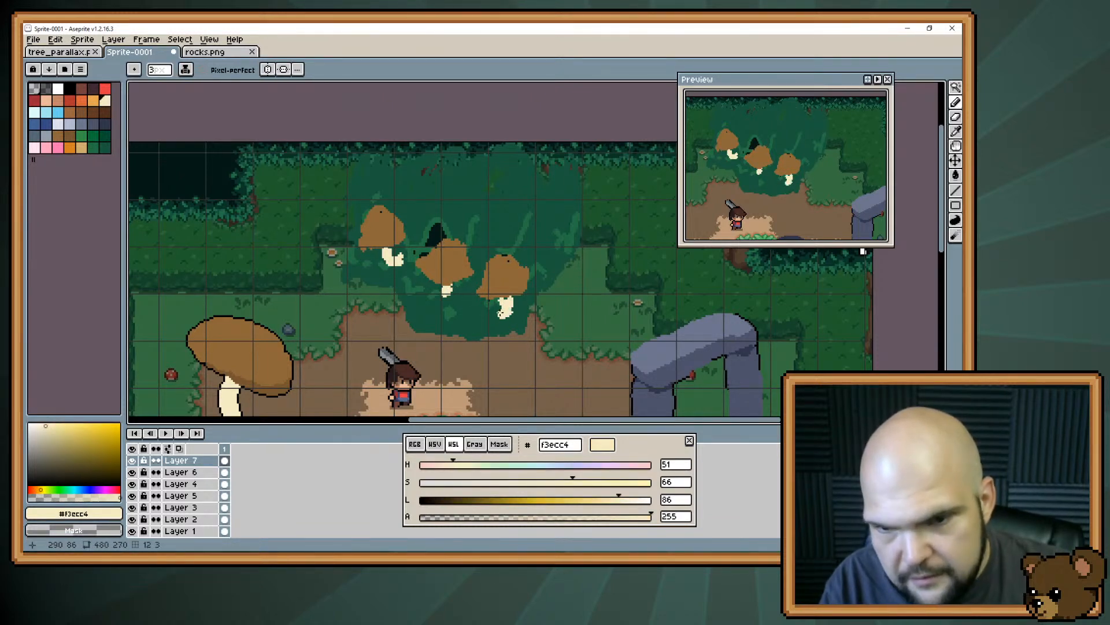
pyautogui.moveTo(506, 267); pyautogui.dragTo(481, 324)
# Paint a fourth small brown #8e6839 cap above the second and third mushrooms, refining its outline with green #19583d
pyautogui.press('alt')
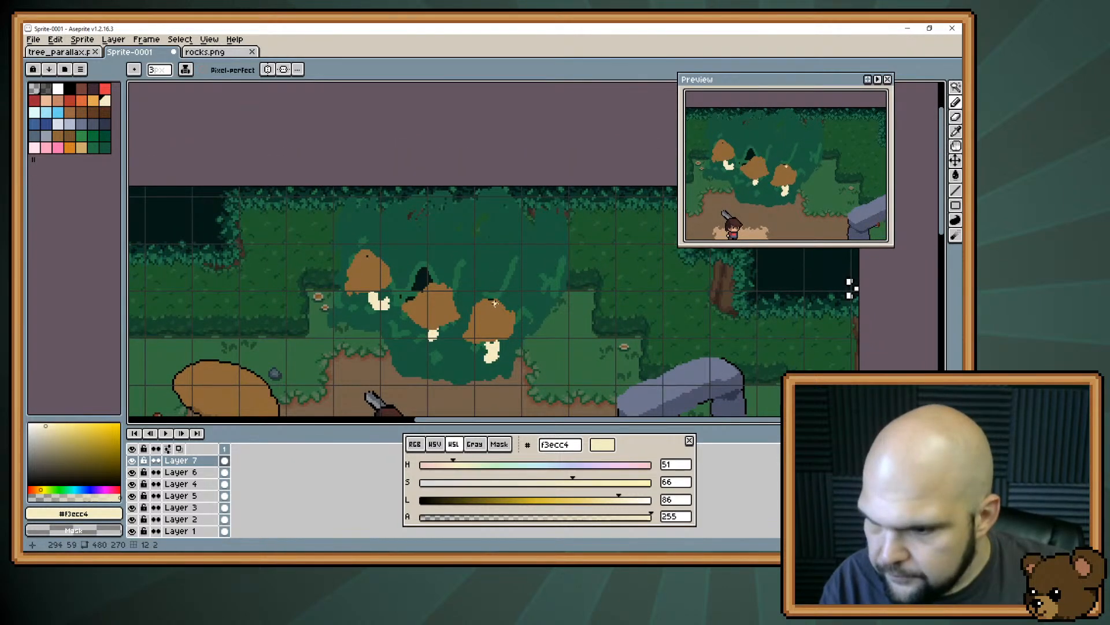
pyautogui.keyDown('alt'); pyautogui.click(491, 307); pyautogui.keyUp('alt')
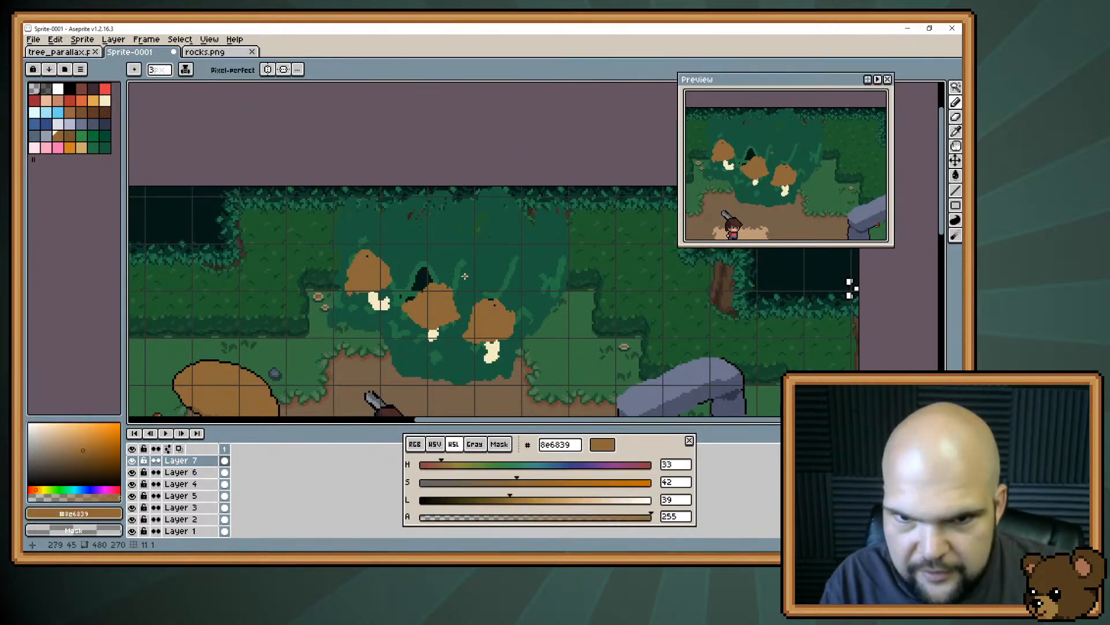
pyautogui.moveTo(470, 277)
pyautogui.mouseDown()
pyautogui.moveTo(496, 277)
pyautogui.moveTo(456, 263)
pyautogui.moveTo(477, 258)
pyautogui.moveTo(489, 268)
pyautogui.moveTo(450, 260)
pyautogui.mouseUp()
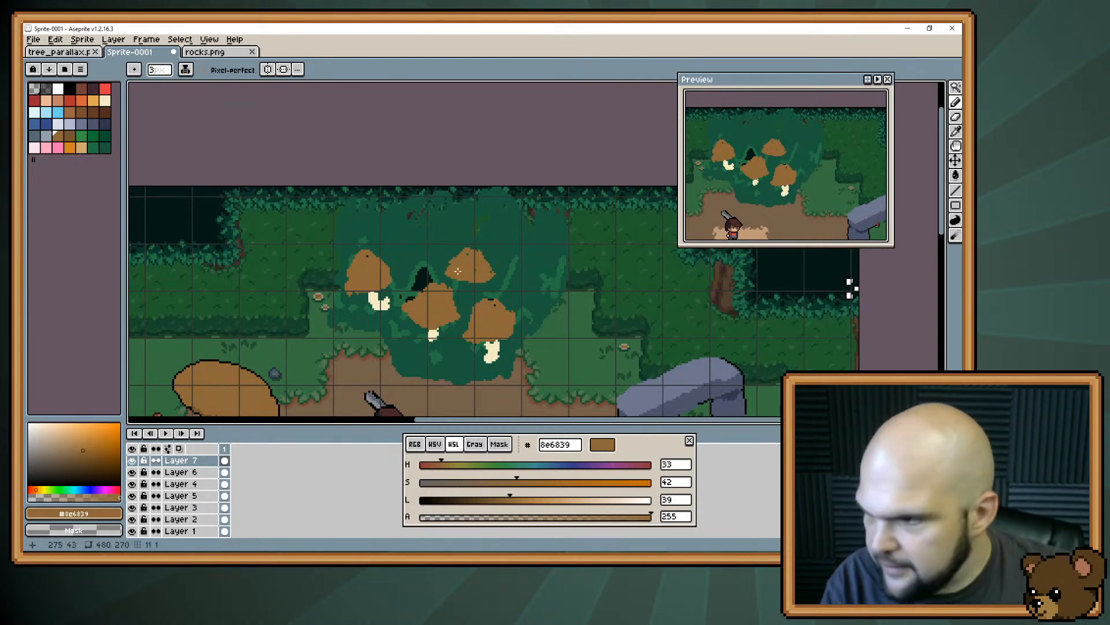
pyautogui.moveTo(456, 270)
pyautogui.mouseDown()
pyautogui.moveTo(459, 251)
pyautogui.moveTo(480, 263)
pyautogui.moveTo(482, 252)
pyautogui.moveTo(464, 252)
pyautogui.mouseUp()
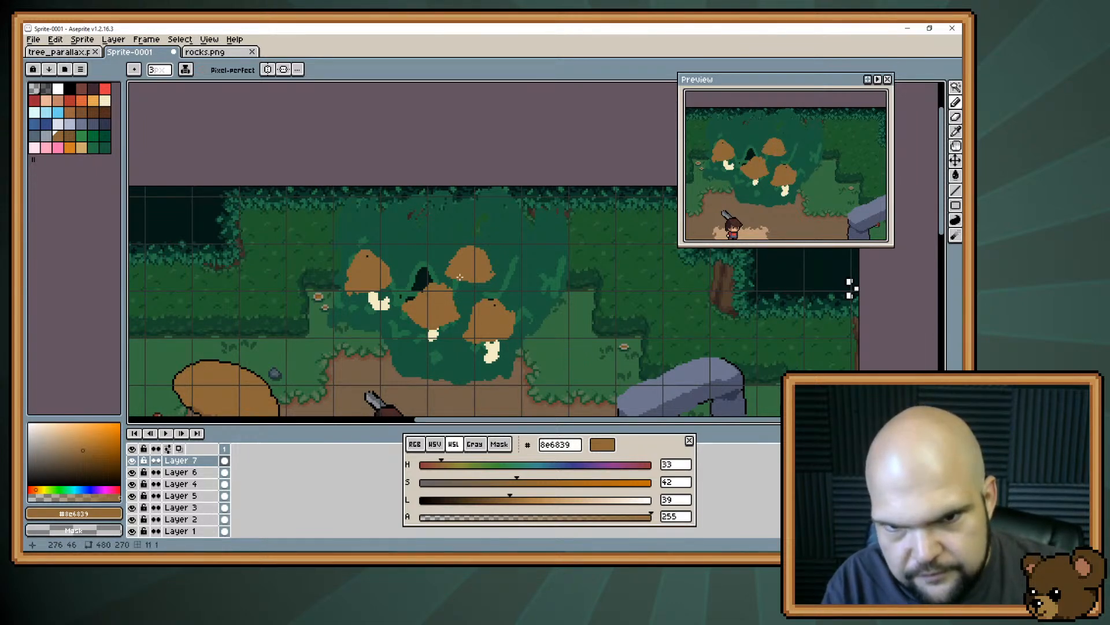
pyautogui.keyDown('alt'); pyautogui.click(449, 262); pyautogui.keyUp('alt')
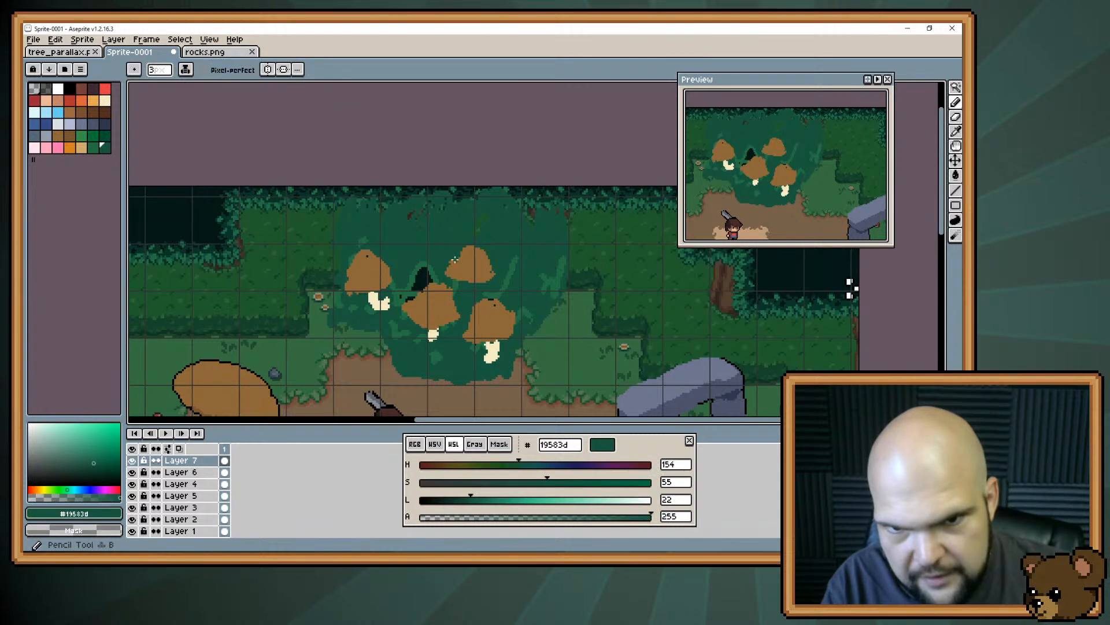
pyautogui.keyDown('alt'); pyautogui.click(452, 267); pyautogui.keyUp('alt')
pyautogui.moveTo(451, 268); pyautogui.dragTo(461, 265)
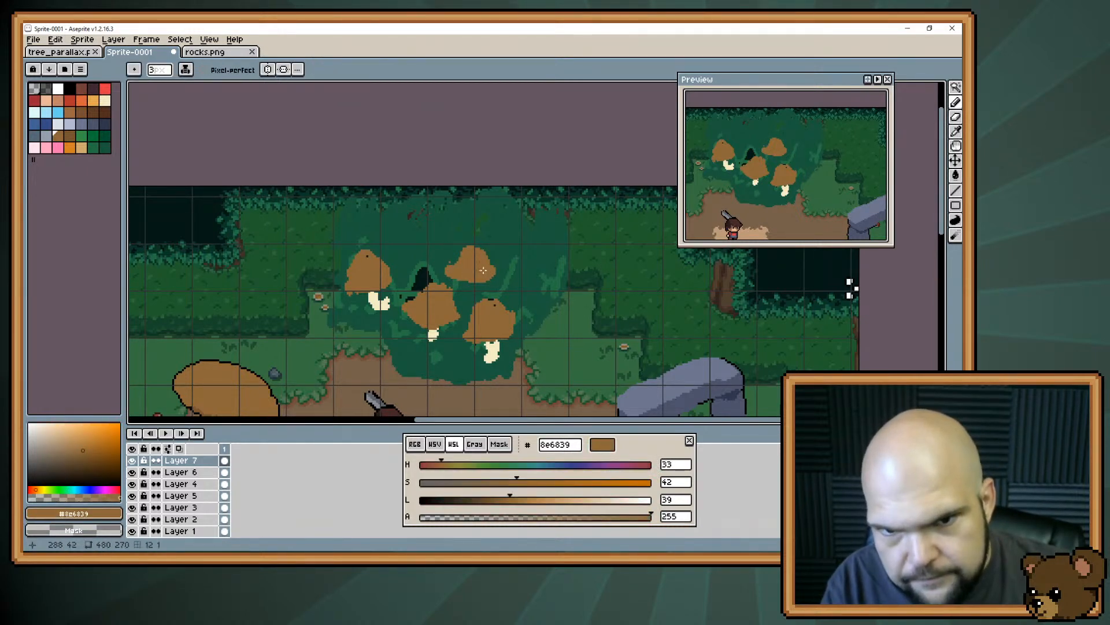
pyautogui.keyDown('alt'); pyautogui.click(495, 257); pyautogui.keyUp('alt')
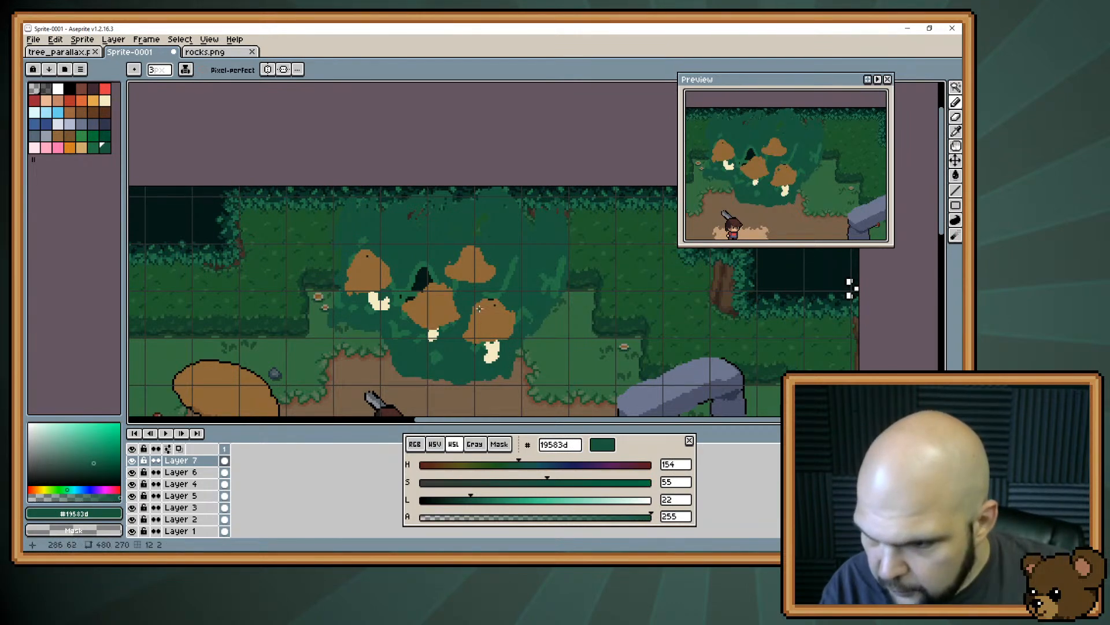
# Paint a short cream #f3ecc4 stem under the fourth cap and trim it with green #19583d
pyautogui.keyDown('alt'); pyautogui.click(492, 346); pyautogui.keyUp('alt')
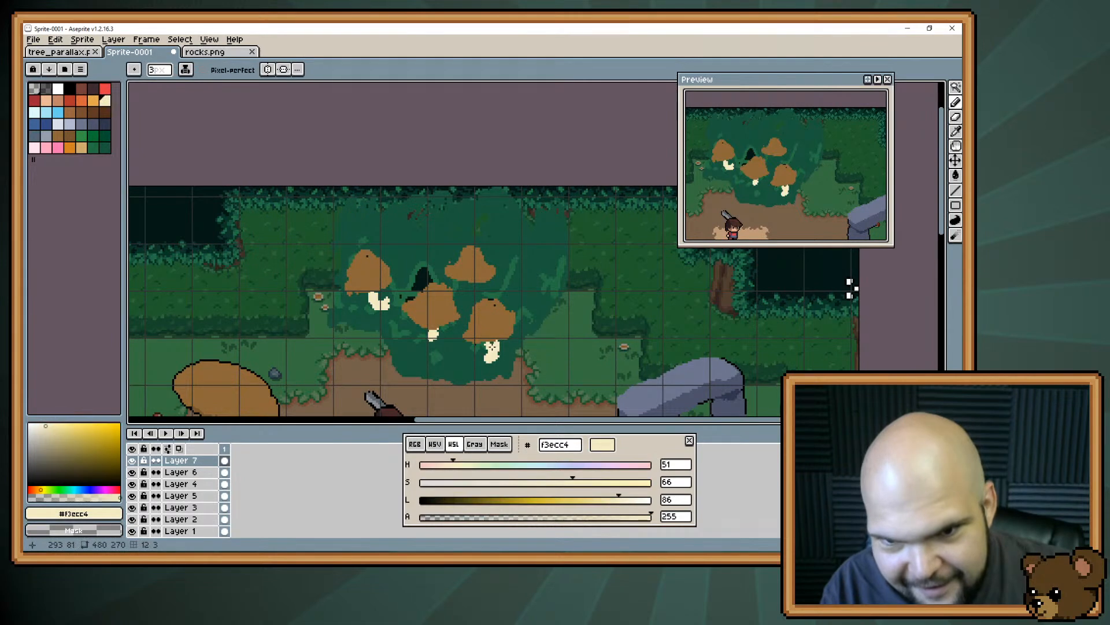
pyautogui.click(465, 285)
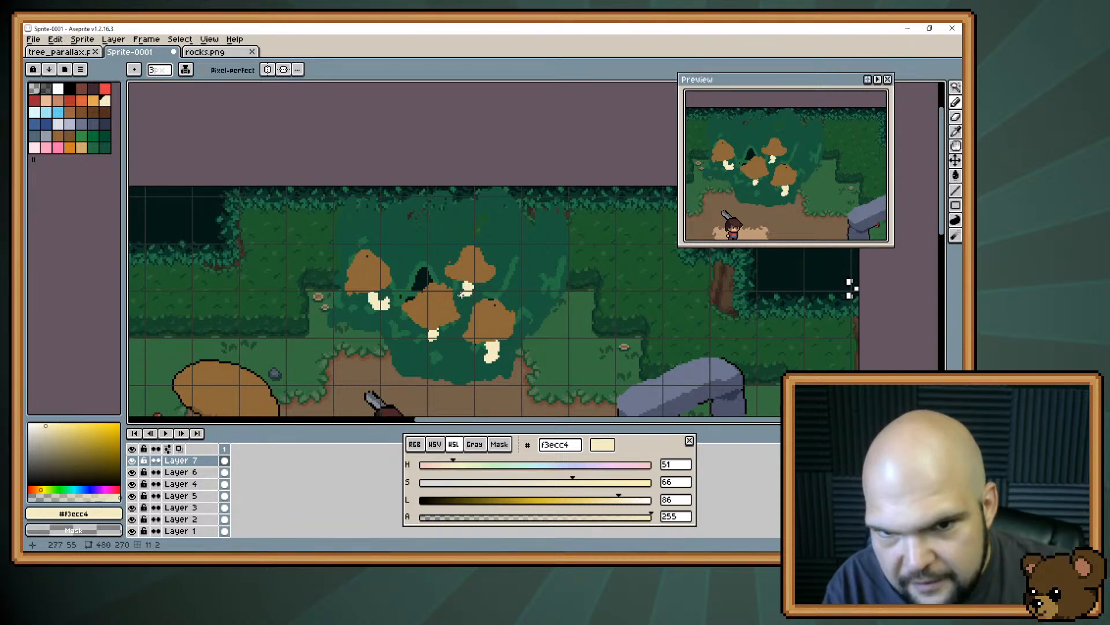
pyautogui.keyDown('alt'); pyautogui.click(461, 291); pyautogui.keyUp('alt')
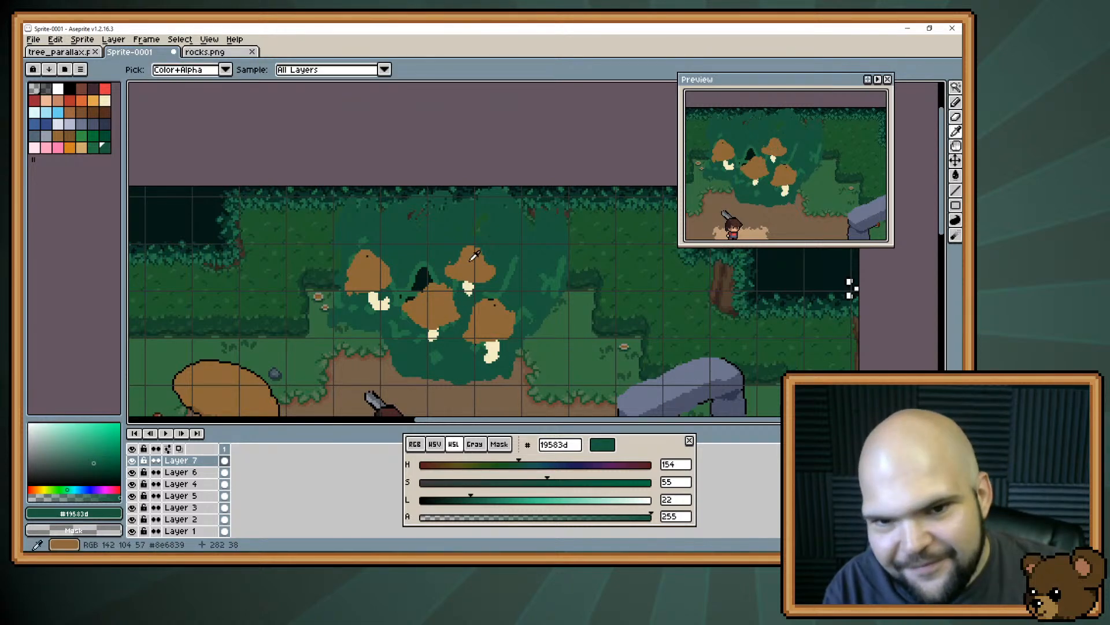
pyautogui.keyDown('alt'); pyautogui.click(460, 310); pyautogui.keyUp('alt')
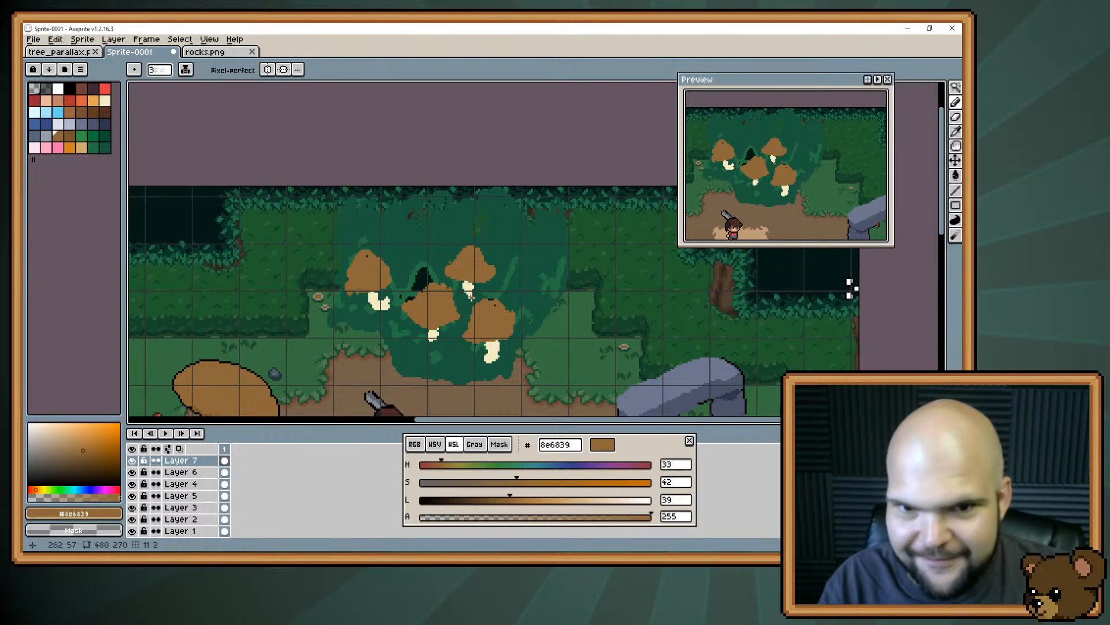
# Fill the leftover near-black patch beside the central mushroom with the foliage green #19583d
pyautogui.keyDown('alt'); pyautogui.click(449, 261); pyautogui.keyUp('alt')
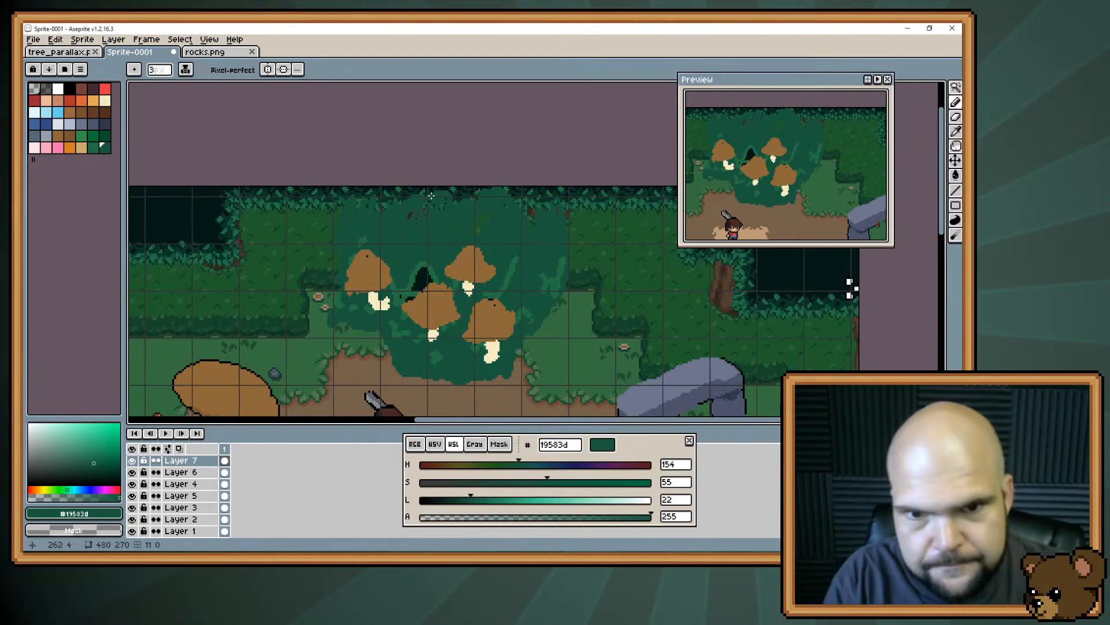
pyautogui.press('g')
pyautogui.click(421, 281)
pyautogui.press('b')
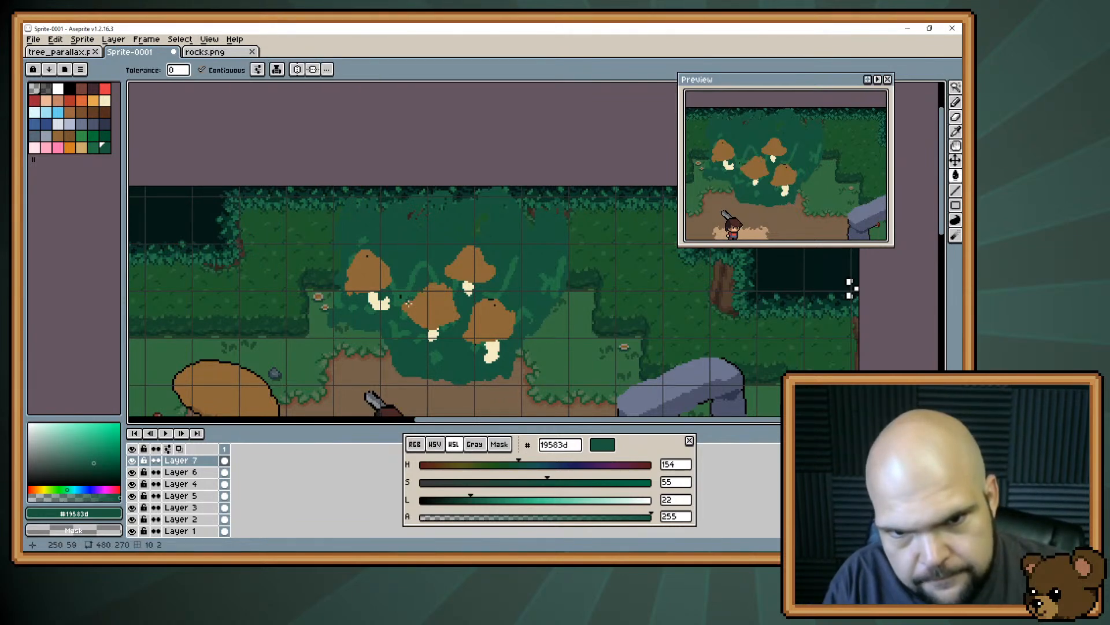
# Paint a fifth small brown #8e6839 mushroom at the foliage's right edge with a cream #f3ecc4 stem, trimming the stem with green #19583d
pyautogui.keyDown('alt'); pyautogui.click(480, 267); pyautogui.keyUp('alt')
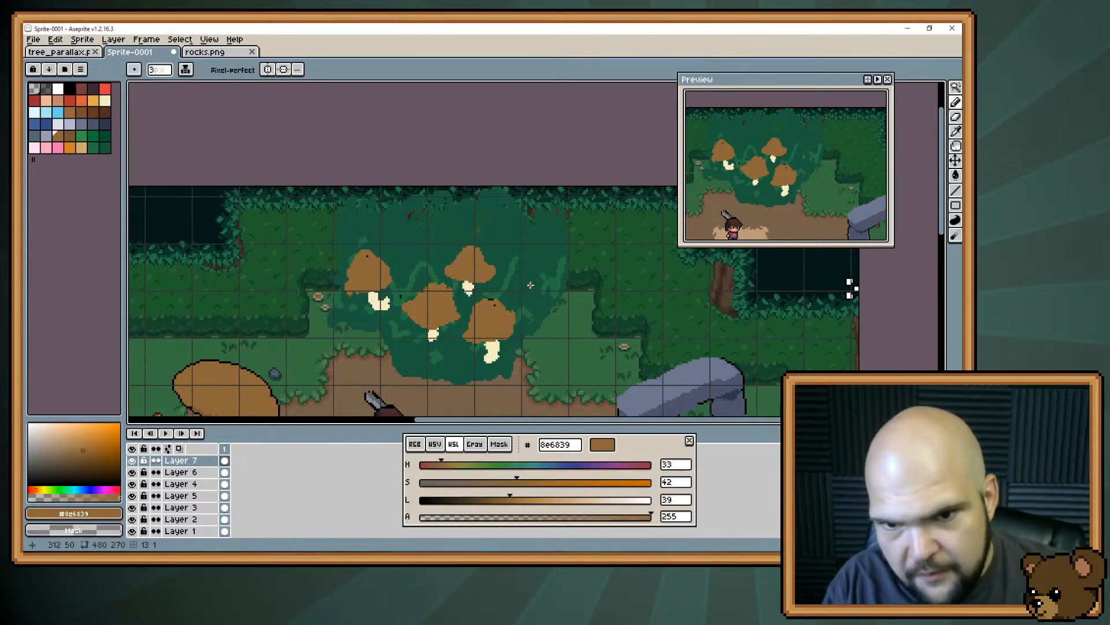
pyautogui.moveTo(547, 272)
pyautogui.mouseDown()
pyautogui.moveTo(517, 283)
pyautogui.moveTo(529, 261)
pyautogui.moveTo(540, 271)
pyautogui.moveTo(524, 281)
pyautogui.moveTo(528, 263)
pyautogui.moveTo(524, 283)
pyautogui.moveTo(548, 274)
pyautogui.moveTo(539, 308)
pyautogui.mouseUp()
pyautogui.keyDown('alt'); pyautogui.click(497, 346); pyautogui.keyUp('alt')
pyautogui.hotkey('ctrl', 'z')
pyautogui.hotkey('ctrl', 'z')
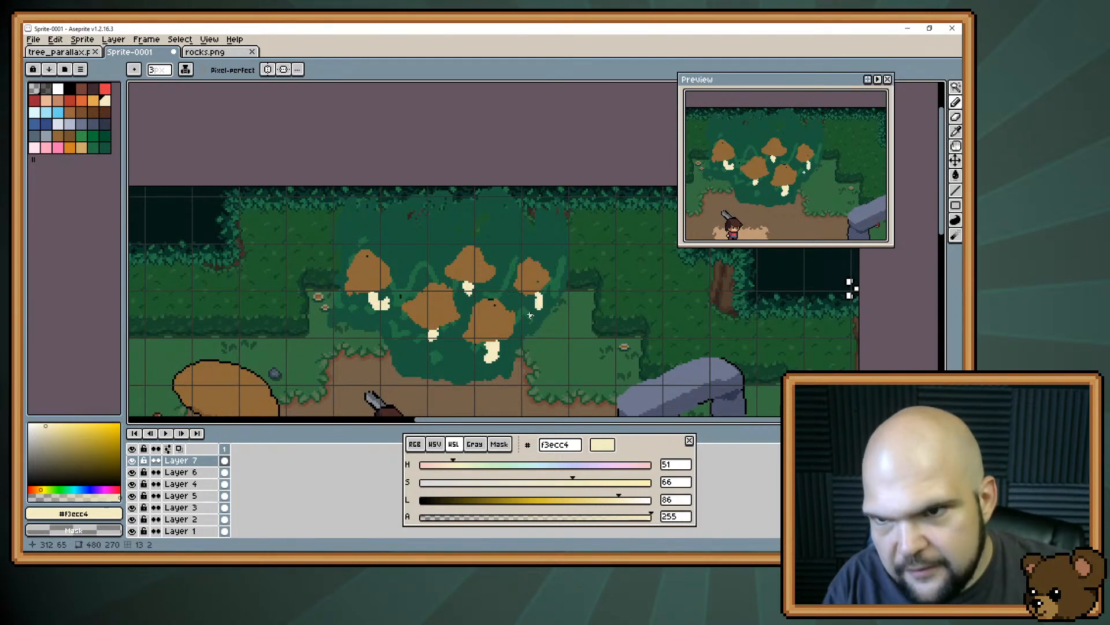
pyautogui.keyDown('alt'); pyautogui.click(539, 315); pyautogui.keyUp('alt')
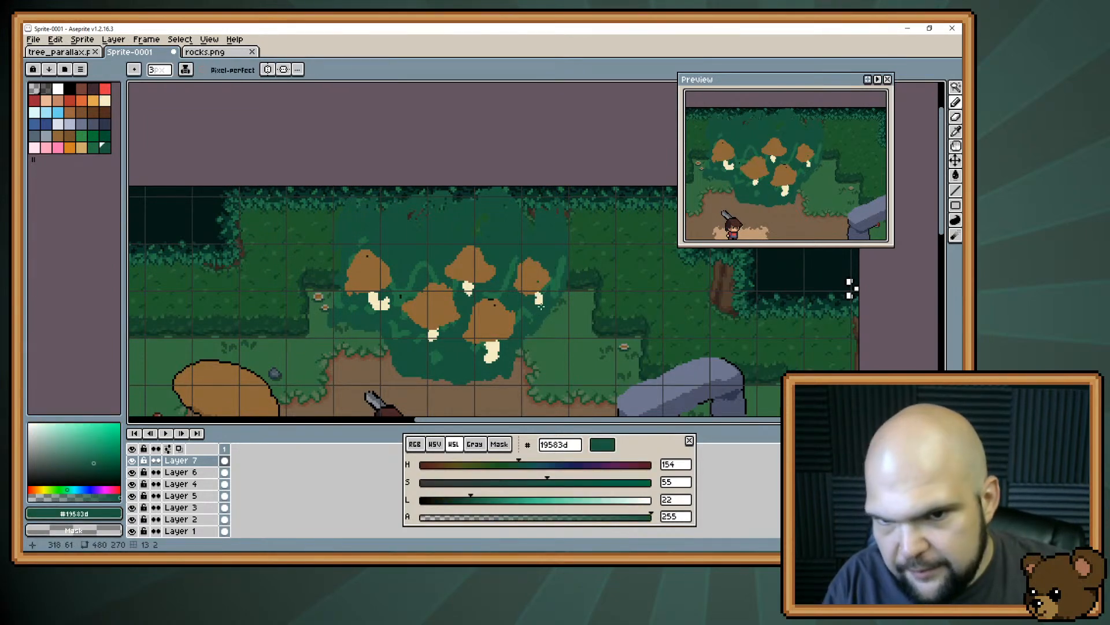
pyautogui.keyDown('alt'); pyautogui.click(538, 299); pyautogui.keyUp('alt')
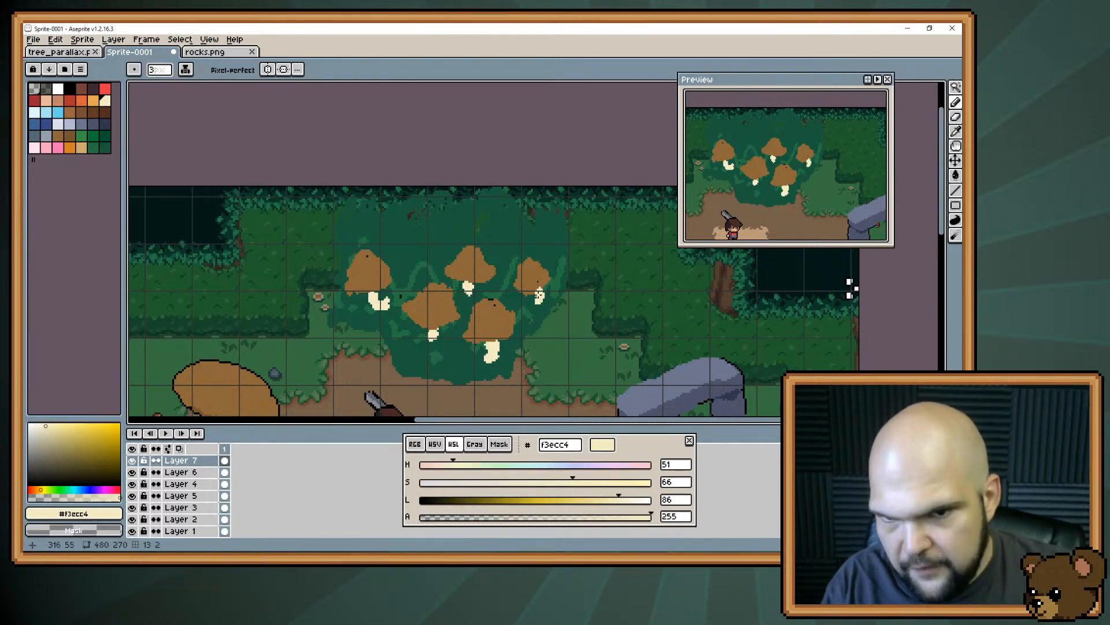
pyautogui.keyDown('alt'); pyautogui.click(535, 295); pyautogui.keyUp('alt')
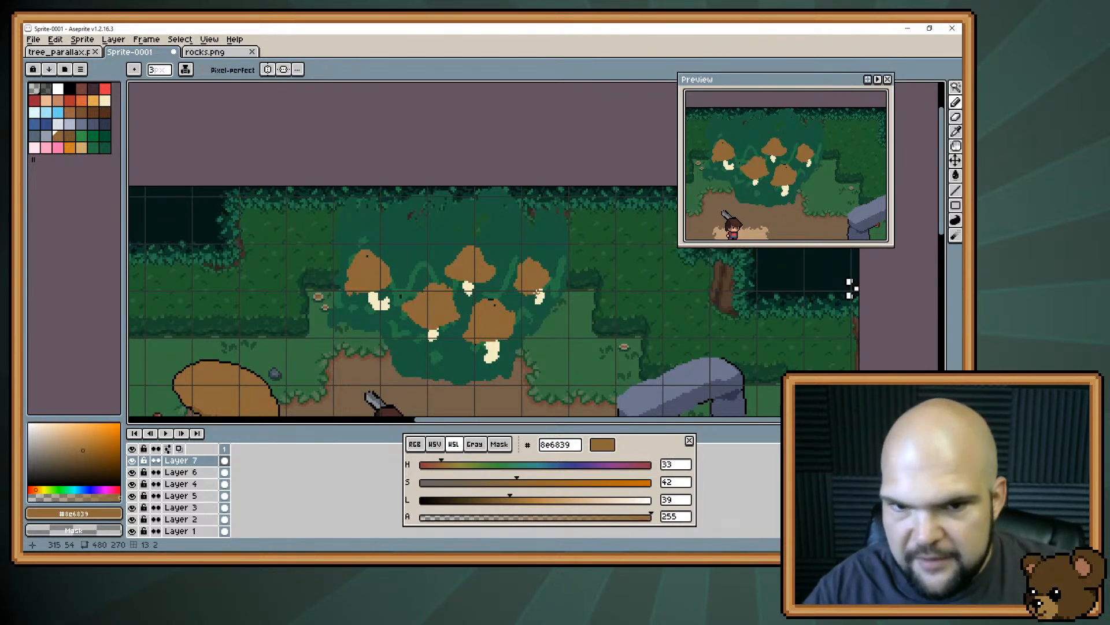
# Review the whole scene and toggle Layer 6 off and on to check what it contains
pyautogui.scroll(-3, 850, 288)
pyautogui.moveTo(850, 288); pyautogui.dragTo(681, 197)
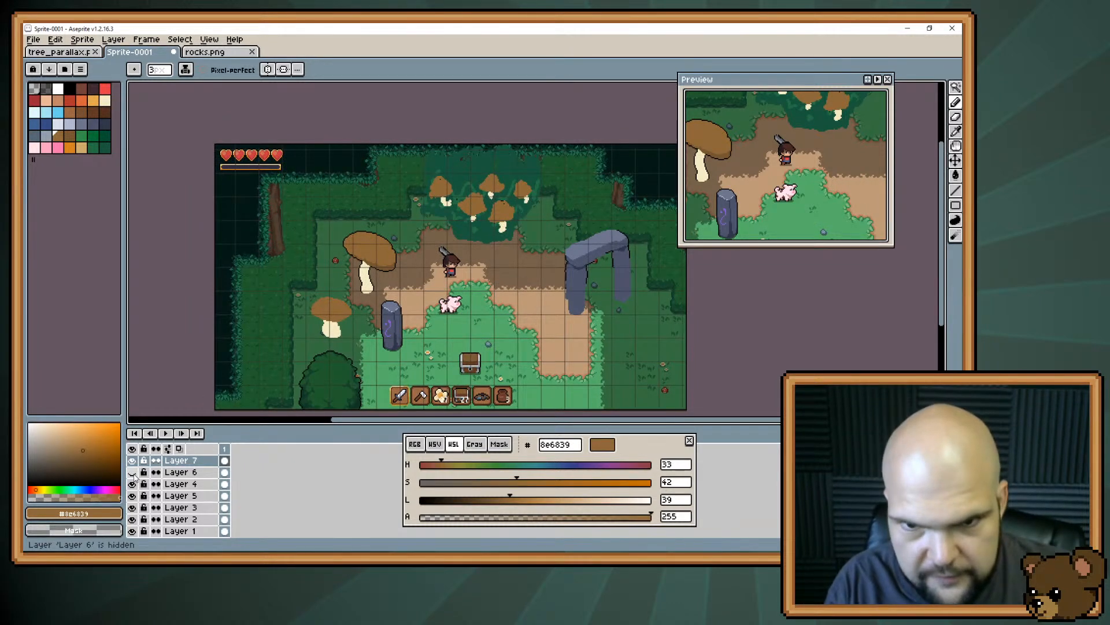
pyautogui.click(179, 471)
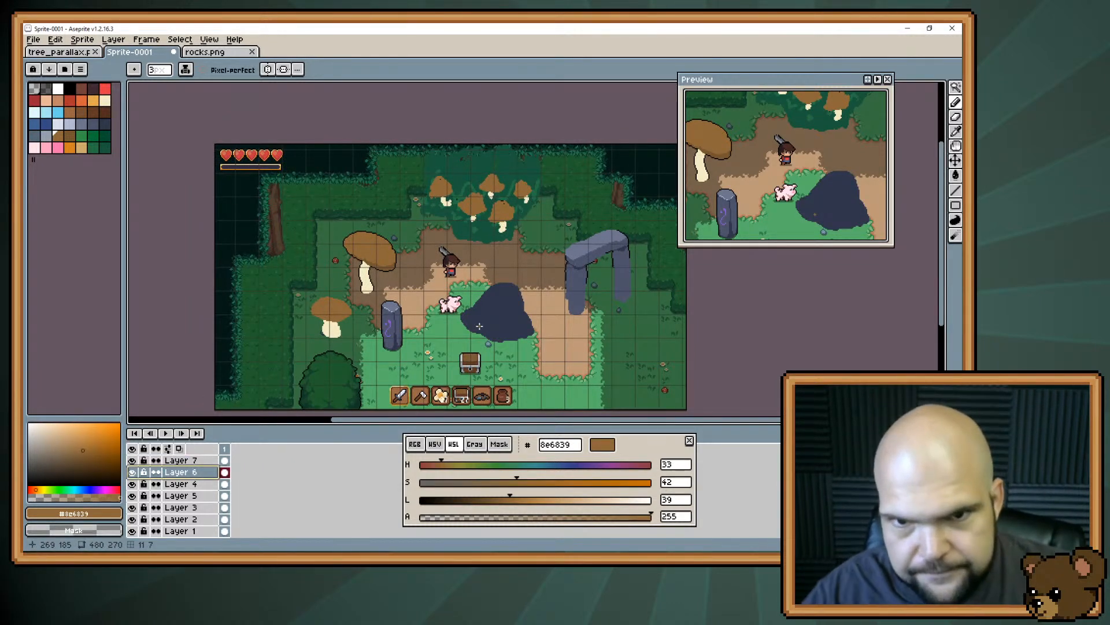
# Return to Layer 7, sample darker brown #775531 from the large mushroom and shade the right and lower edges of the small caps
pyautogui.scroll(1, 479, 326)
pyautogui.moveTo(425, 116); pyautogui.dragTo(391, 328)
pyautogui.press('Up')
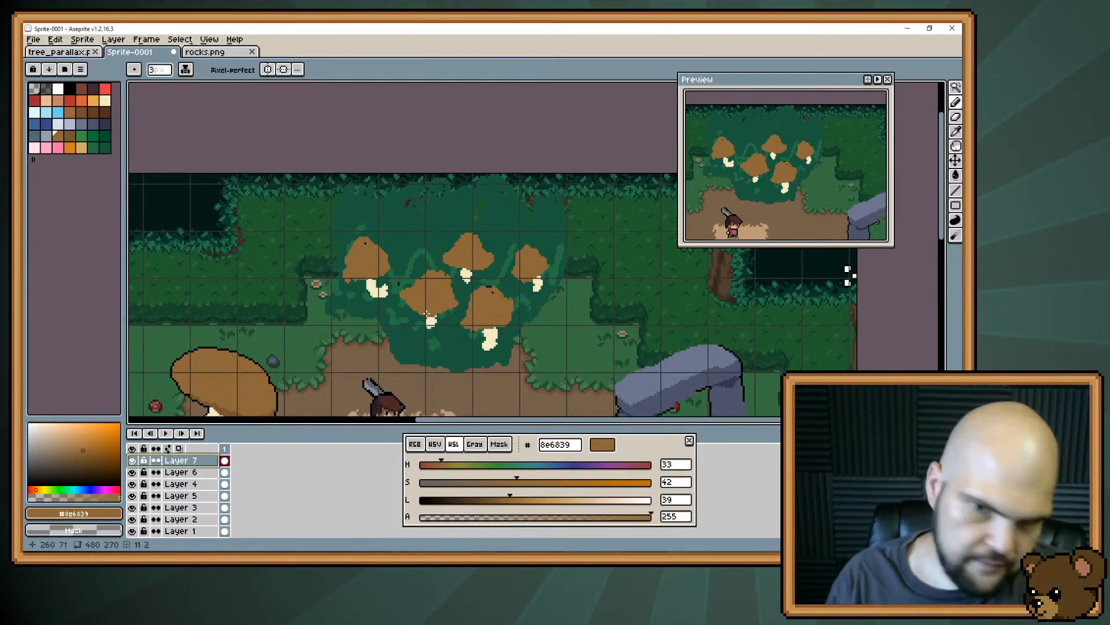
pyautogui.keyDown('alt'); pyautogui.click(227, 395); pyautogui.keyUp('alt')
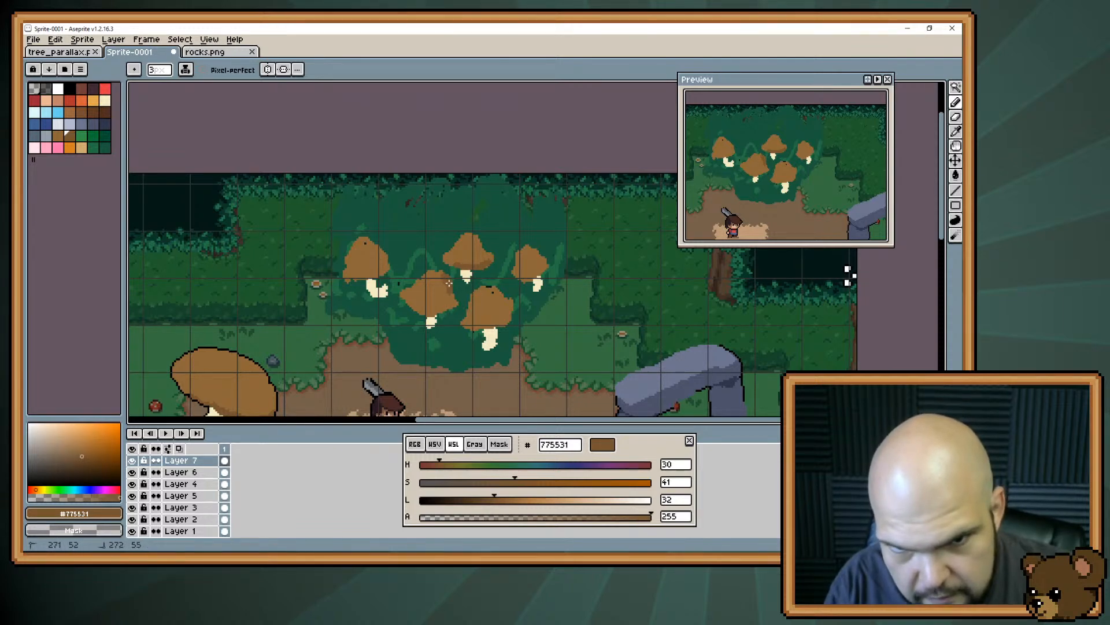
# Make a marquee selection around the central small mushroom, including its cream stem
pyautogui.press('m')
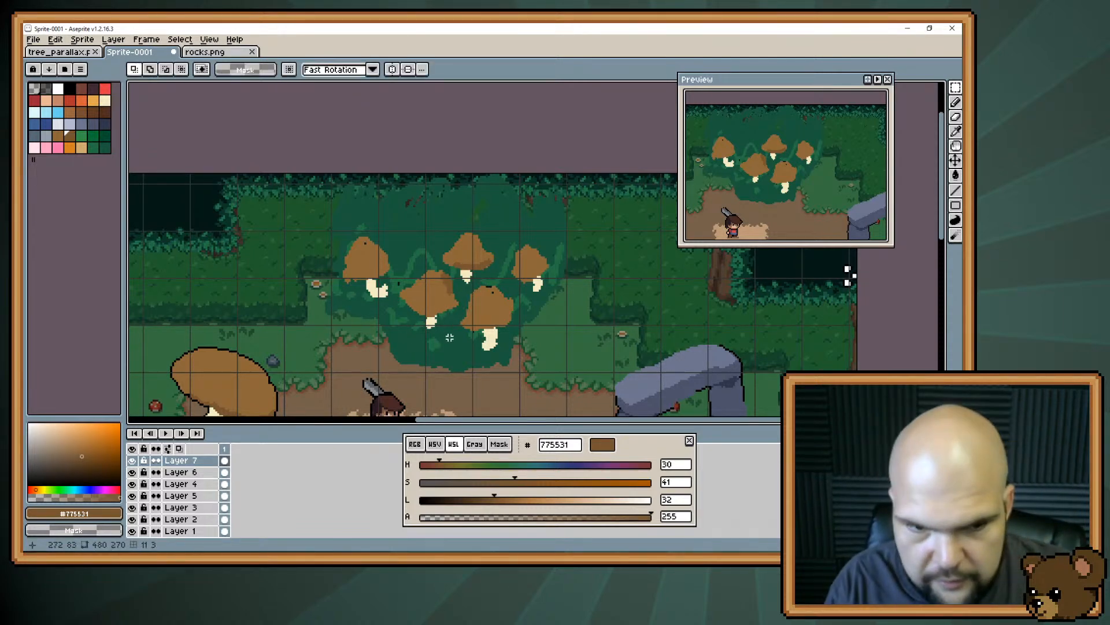
pyautogui.moveTo(454, 337); pyautogui.dragTo(408, 275)
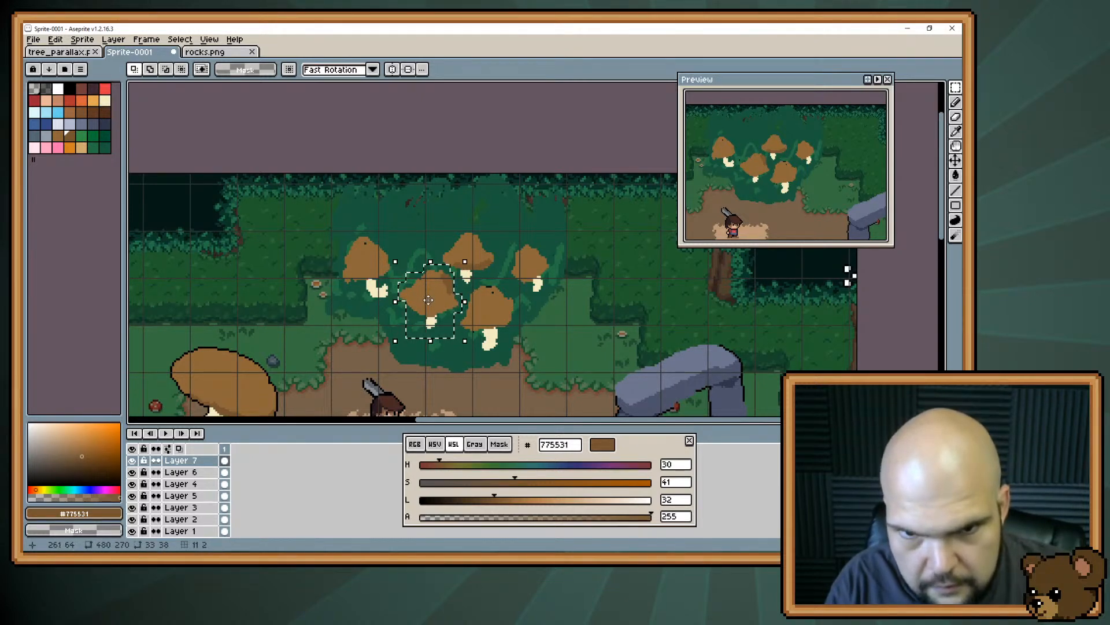
pyautogui.moveTo(436, 302); pyautogui.dragTo(434, 286)
pyautogui.press('Escape')
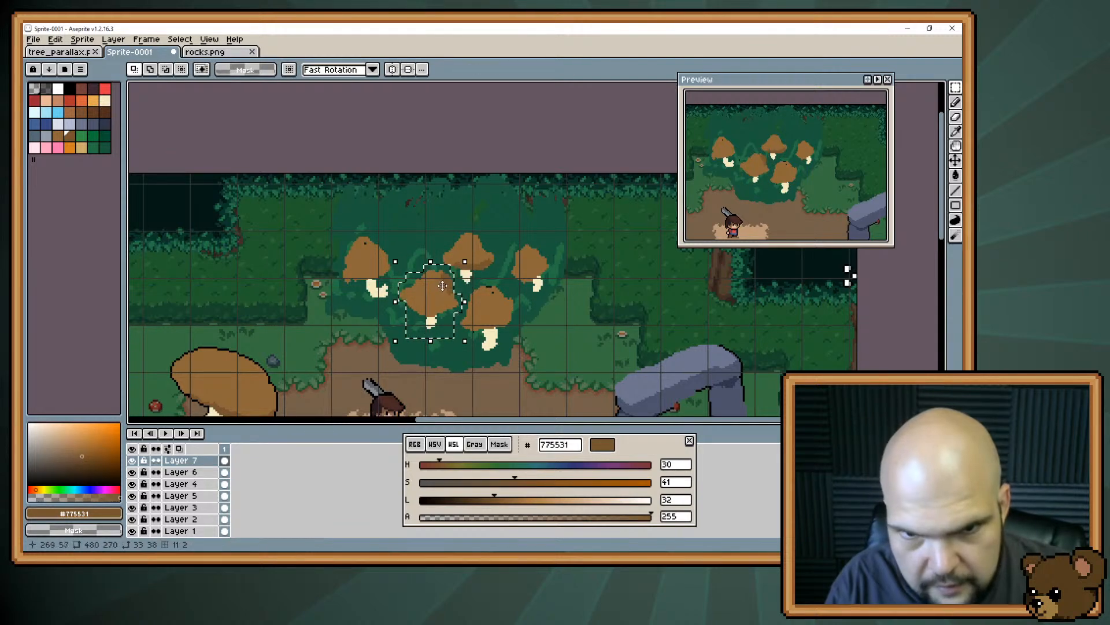
# Trim the marquee to the central small mushroom with the Magic Wand and move it up and right, overlapping the mushroom behind
pyautogui.press('w')
pyautogui.click(452, 296)
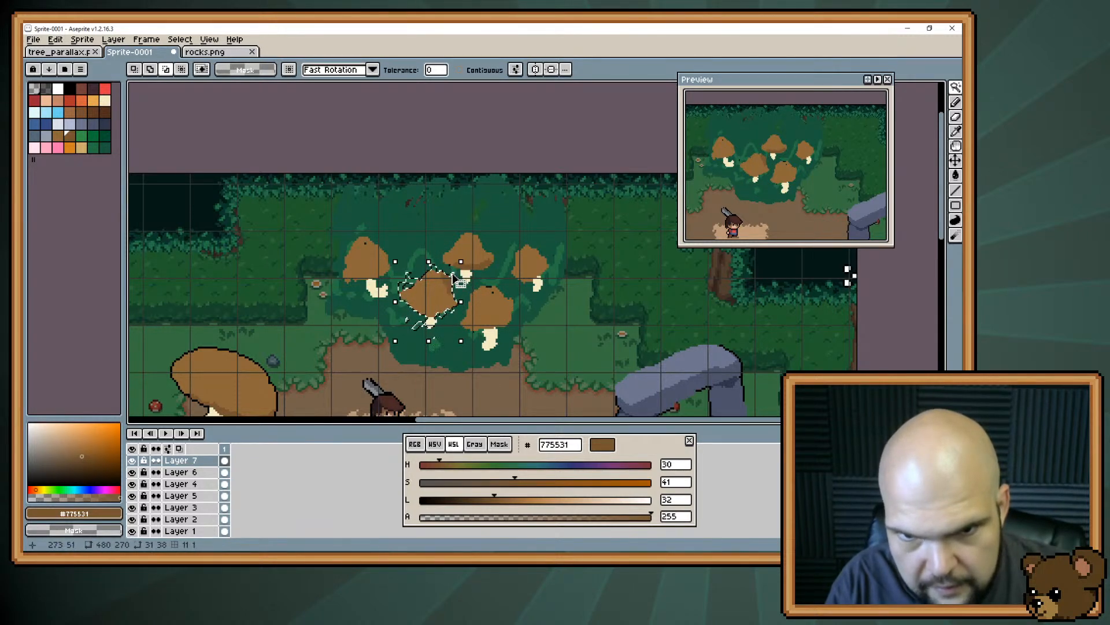
pyautogui.hotkey('ctrl', 'z')
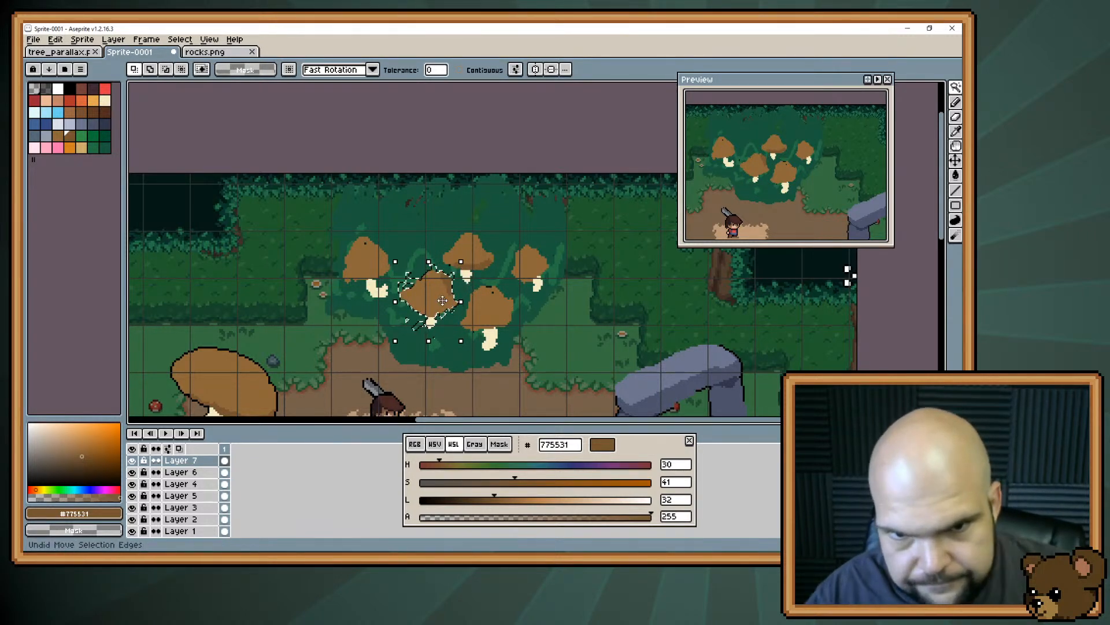
pyautogui.scroll(1, 442, 300)
pyautogui.click(453, 261)
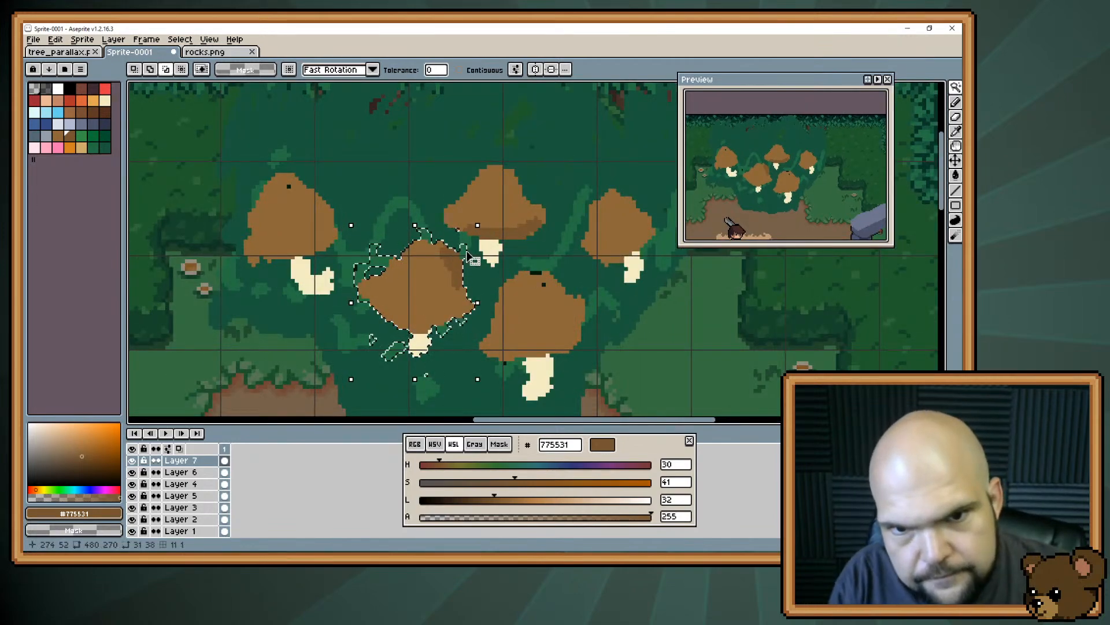
pyautogui.moveTo(427, 289); pyautogui.dragTo(465, 261)
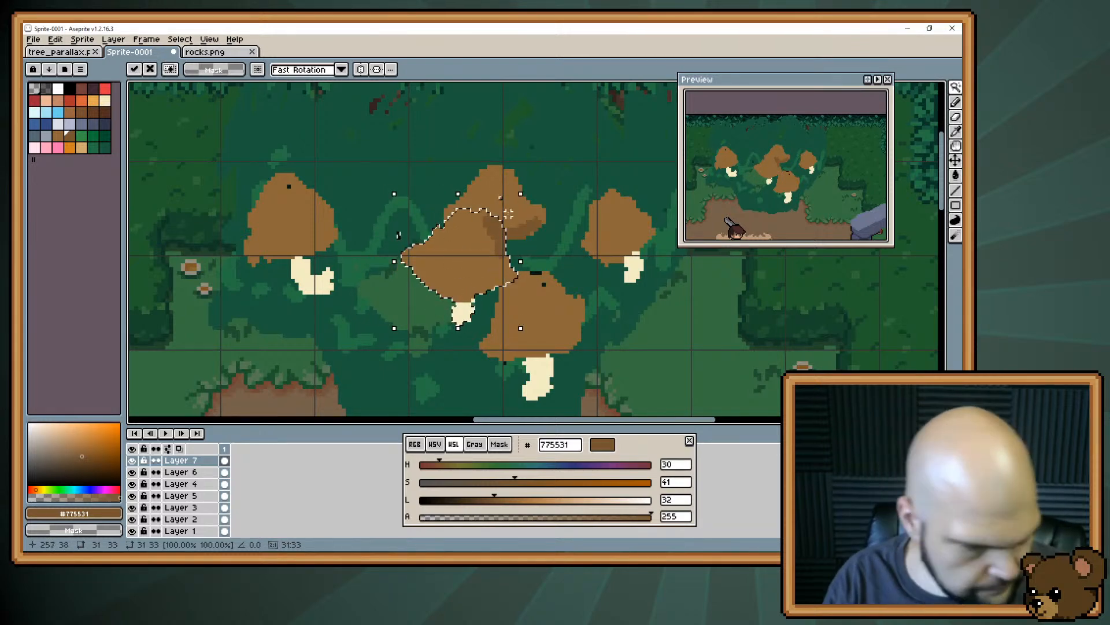
pyautogui.press('Return')
# Sample foliage green #19583d and clear the selection around the moved mushroom
pyautogui.click(180, 38)
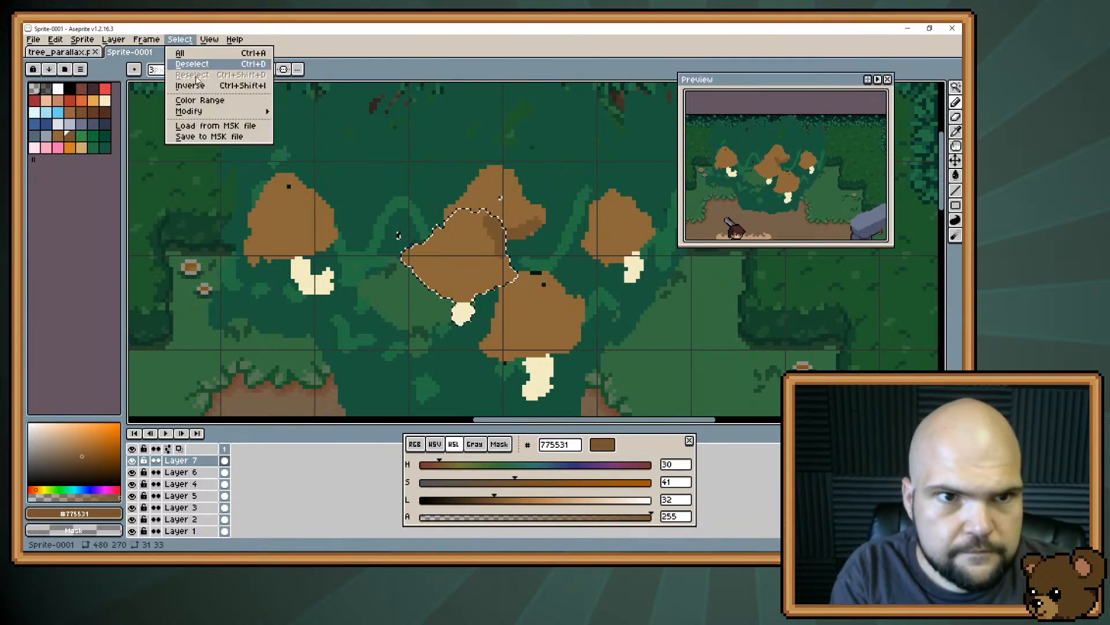
pyautogui.press('Escape')
pyautogui.press('b')
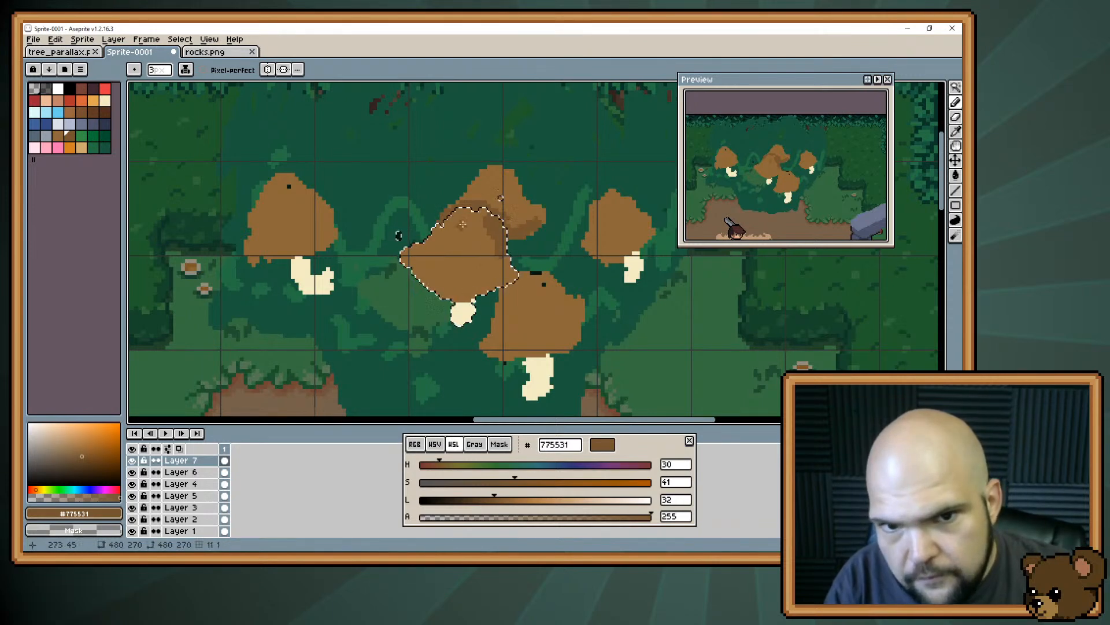
pyautogui.keyDown('alt'); pyautogui.click(442, 190); pyautogui.keyUp('alt')
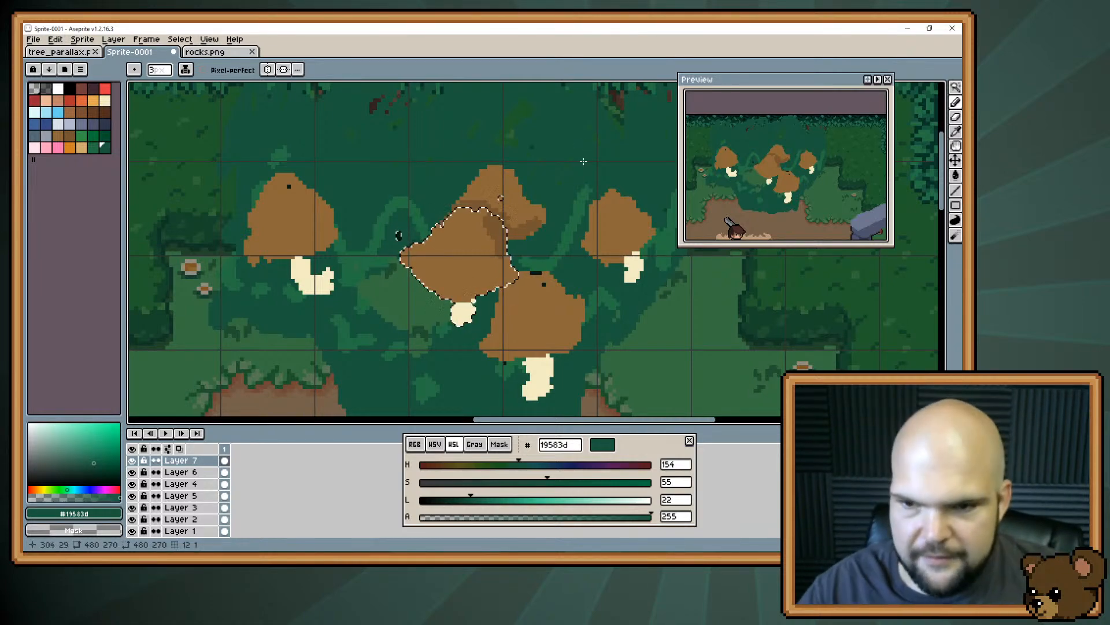
pyautogui.scroll(-1, 571, 241)
pyautogui.scroll(-1, 571, 242)
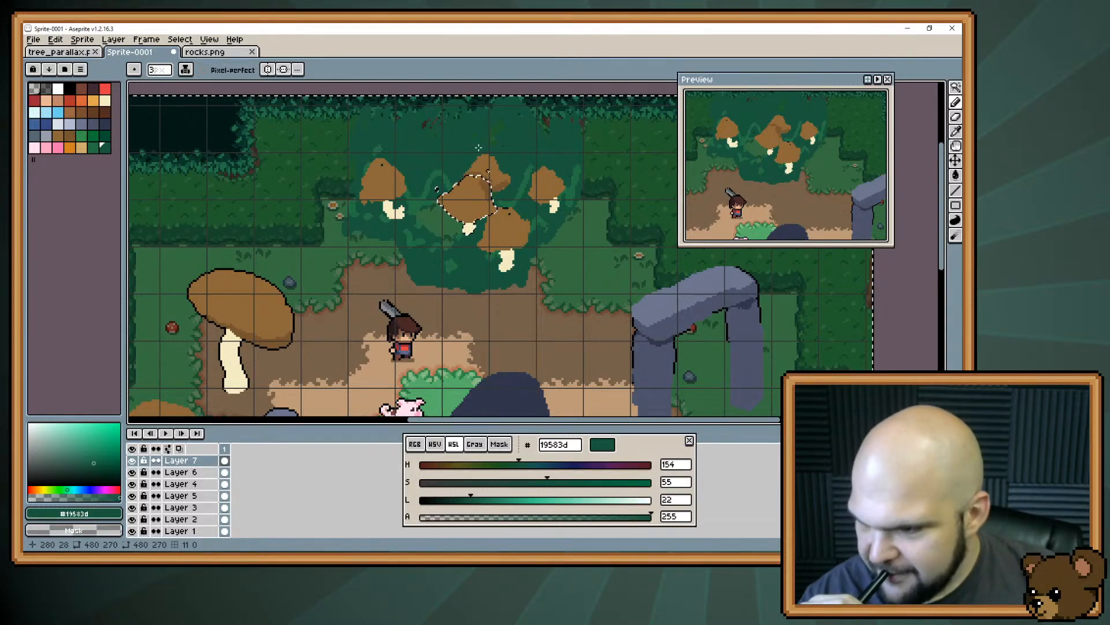
pyautogui.hotkey('ctrl', 'd')
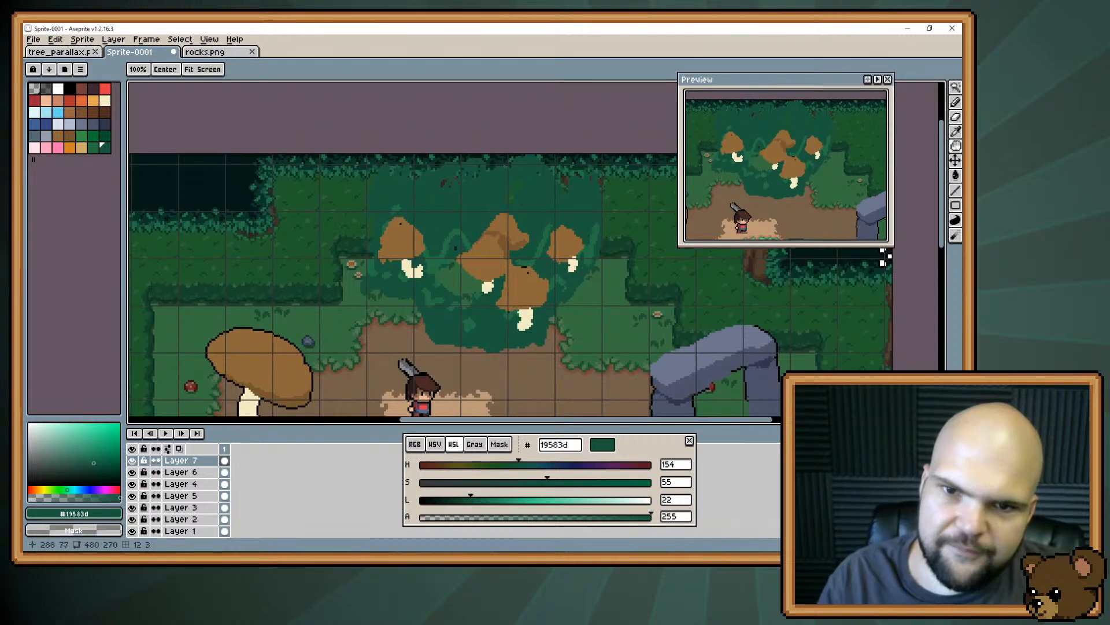
# Sample shadow brown #775531 and cap brown #8e6839 from the overlapping small mushrooms
pyautogui.moveTo(499, 250); pyautogui.dragTo(519, 307)
pyautogui.scroll(1, 518, 307)
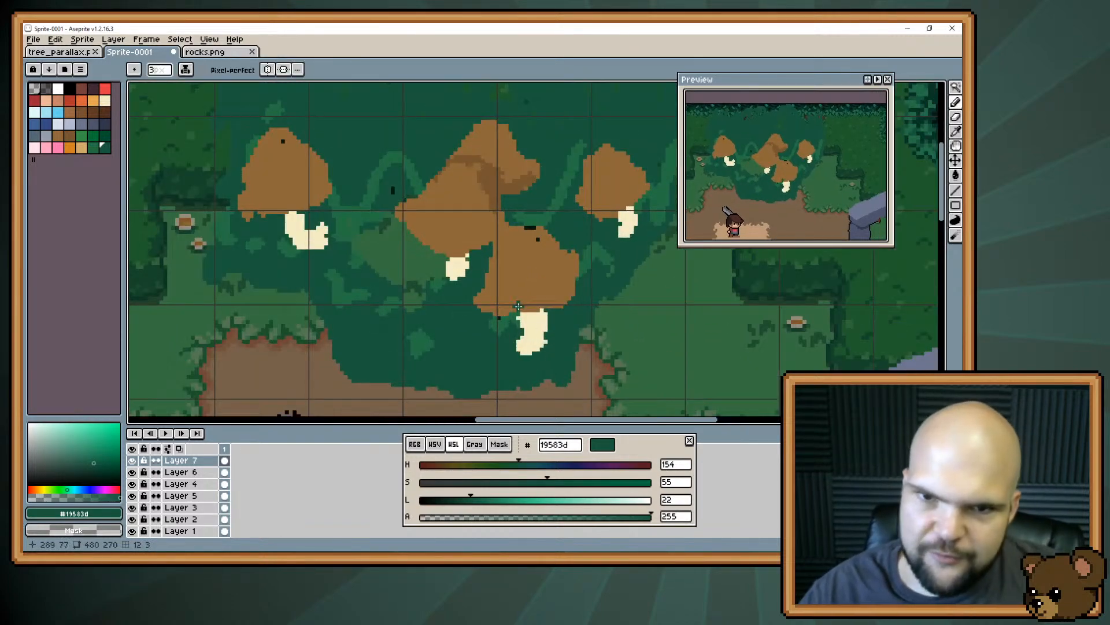
pyautogui.keyDown('alt'); pyautogui.click(495, 188); pyautogui.keyUp('alt')
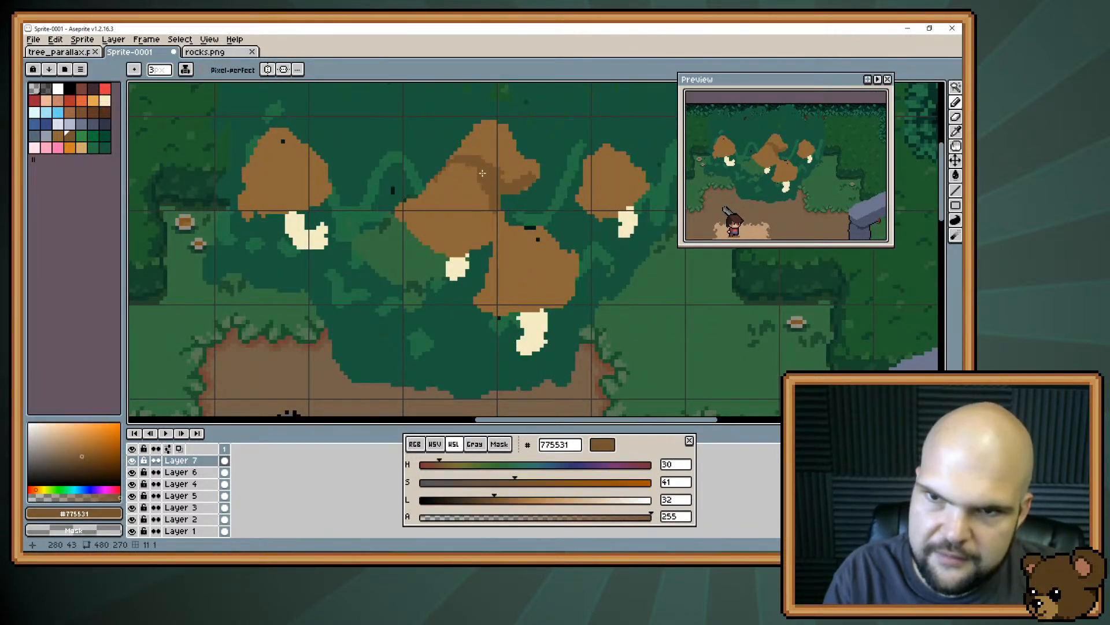
pyautogui.keyDown('alt'); pyautogui.click(439, 182); pyautogui.keyUp('alt')
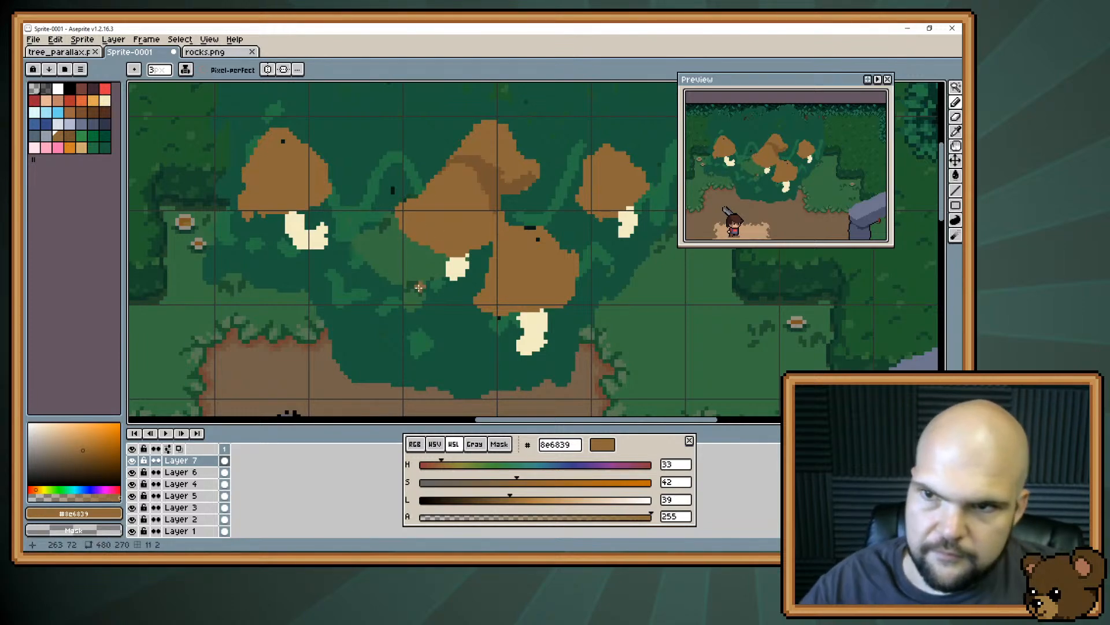
# Try filling the large dark blue shape beside the pig on Layer 6 with cap brown #8e6839
pyautogui.scroll(-2, 418, 288)
pyautogui.moveTo(418, 288); pyautogui.dragTo(416, 107)
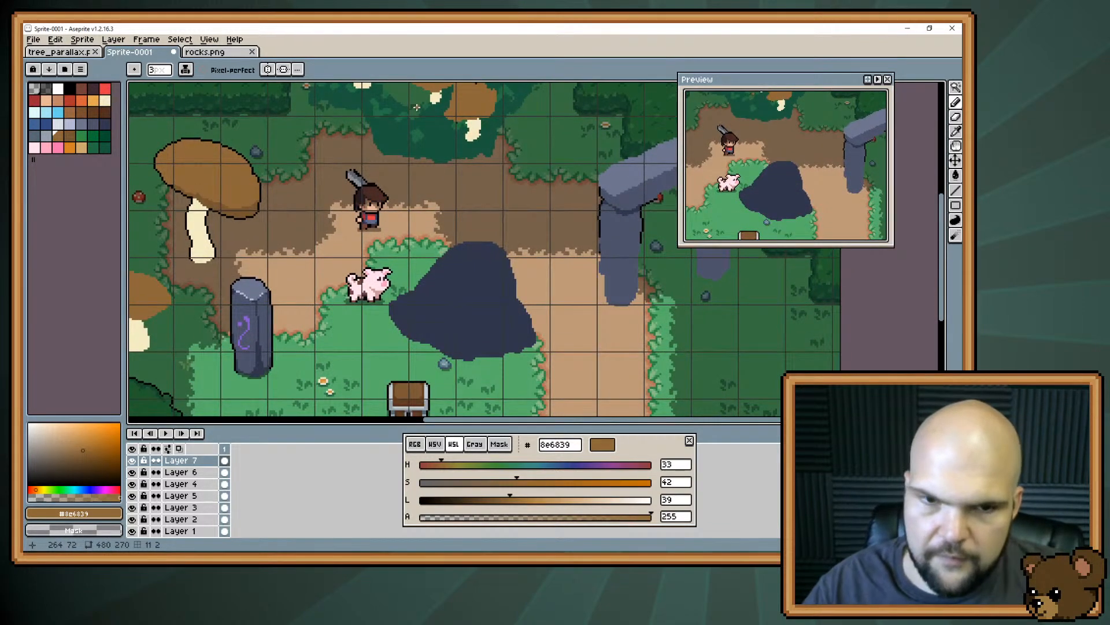
pyautogui.press('v')
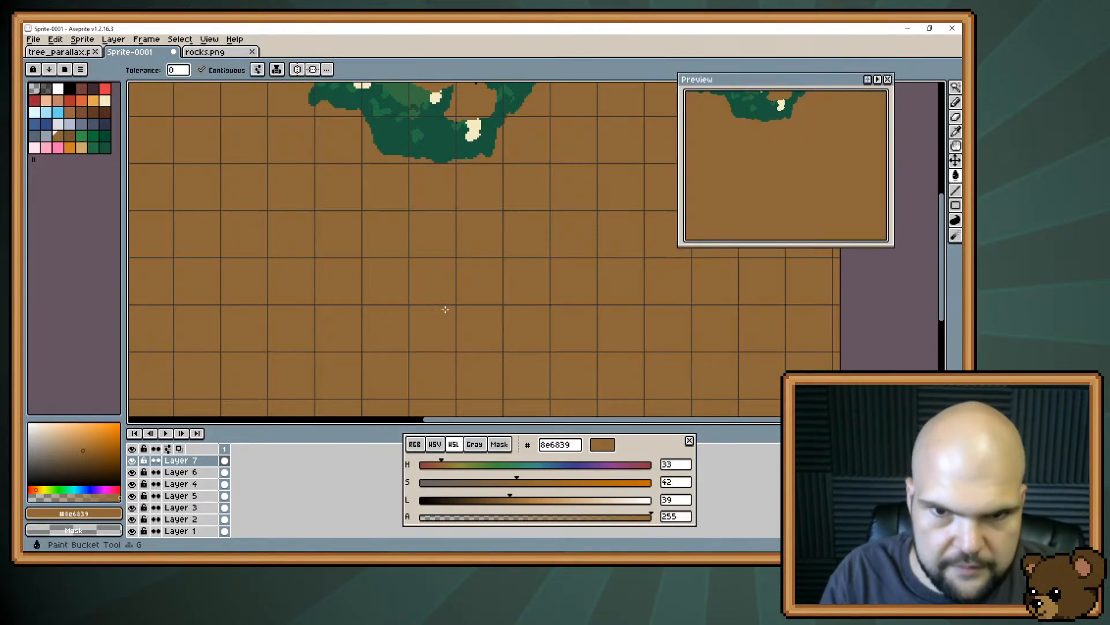
pyautogui.press('w')
pyautogui.click(132, 472)
pyautogui.click(132, 472)
pyautogui.click(179, 473)
pyautogui.click(441, 310)
pyautogui.moveTo(417, 305); pyautogui.dragTo(466, 279)
# Sample cream #f3ecc4 from the tall mushroom's stem
pyautogui.keyDown('alt'); pyautogui.click(246, 206); pyautogui.keyUp('alt')
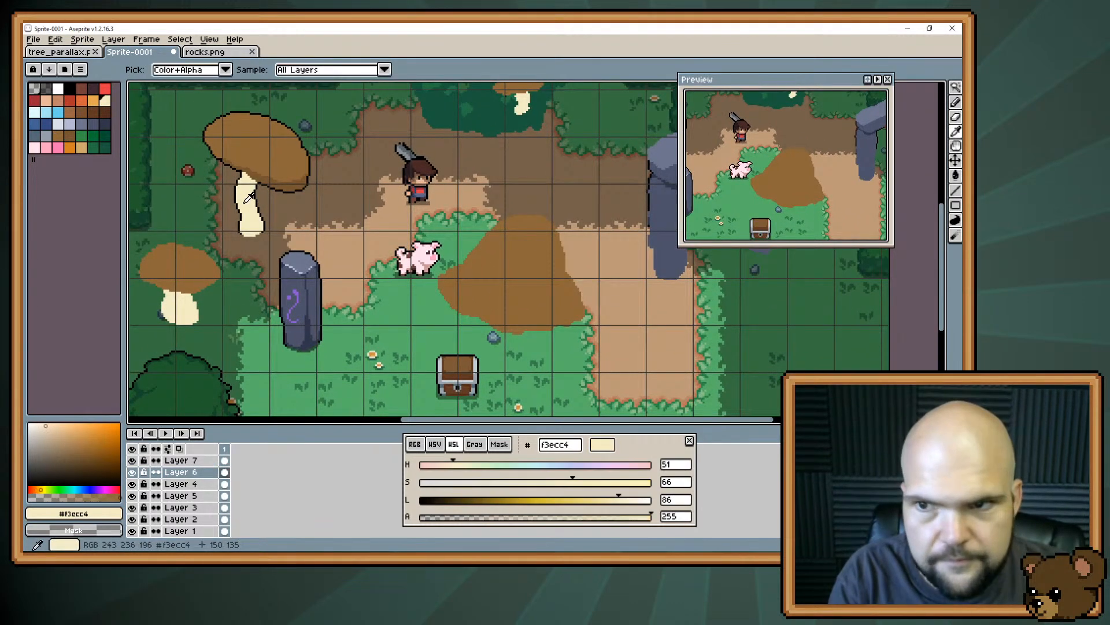
pyautogui.press('space')
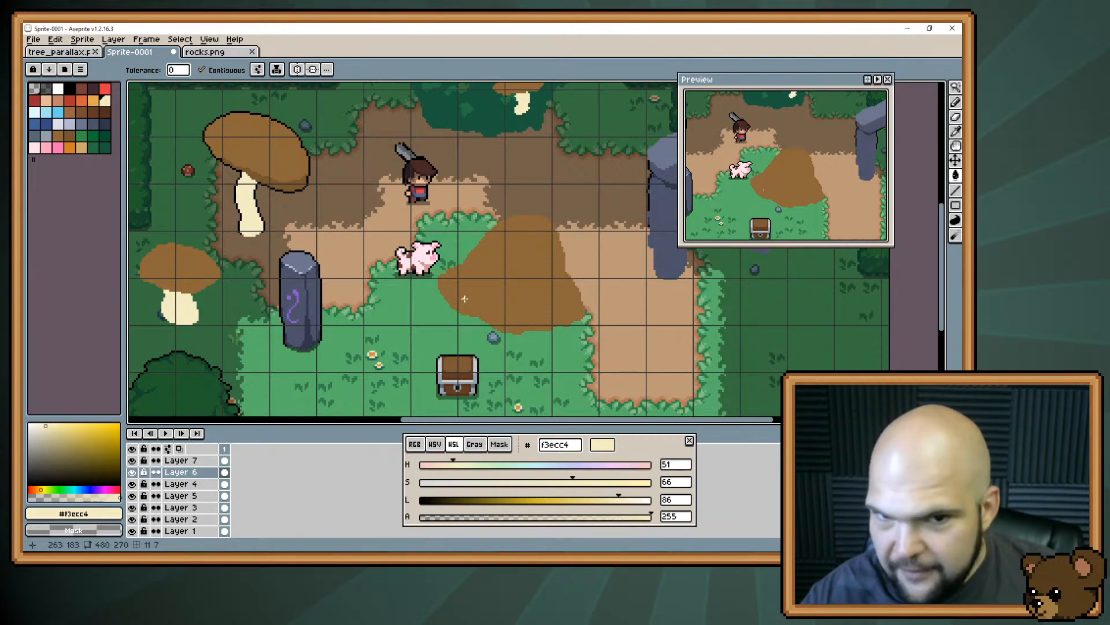
pyautogui.scroll(-2, 471, 302)
pyautogui.scroll(2, 480, 305)
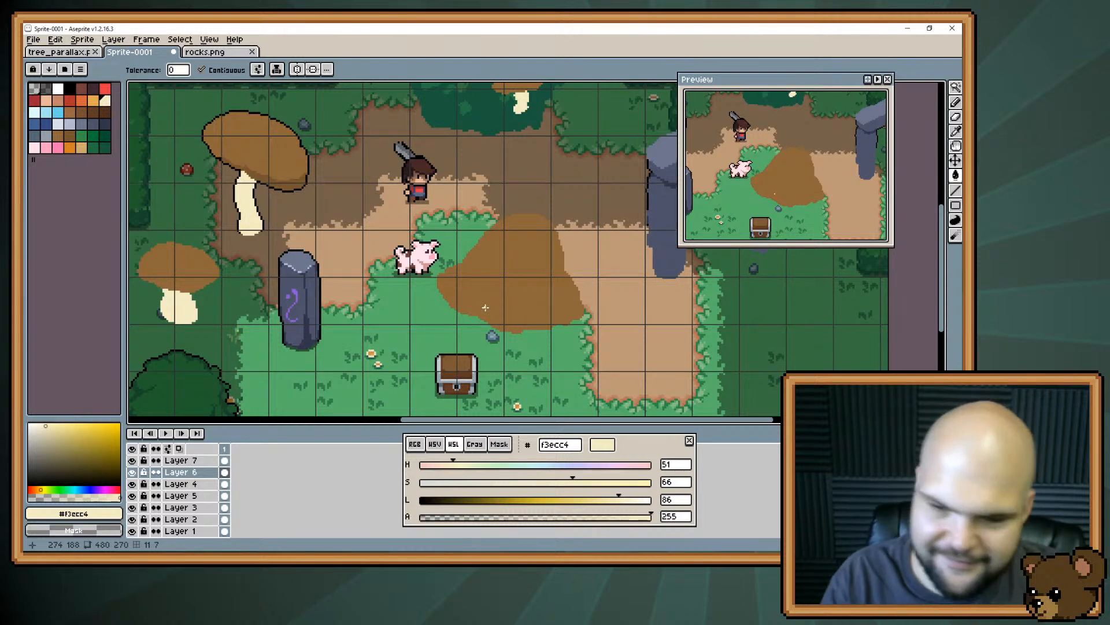
pyautogui.press('space')
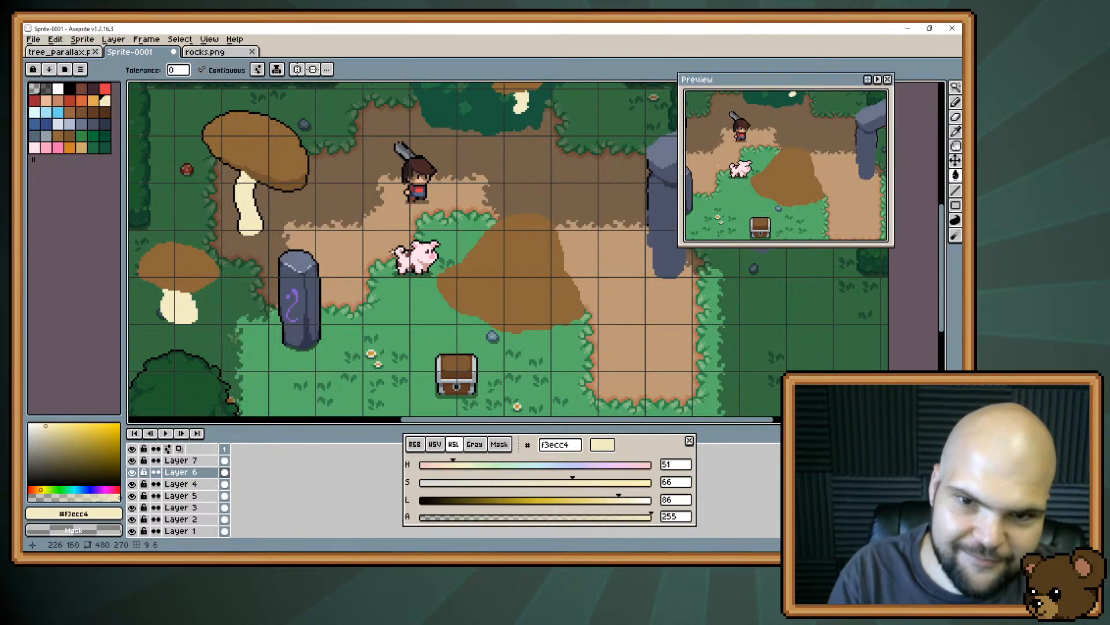
pyautogui.press('space')
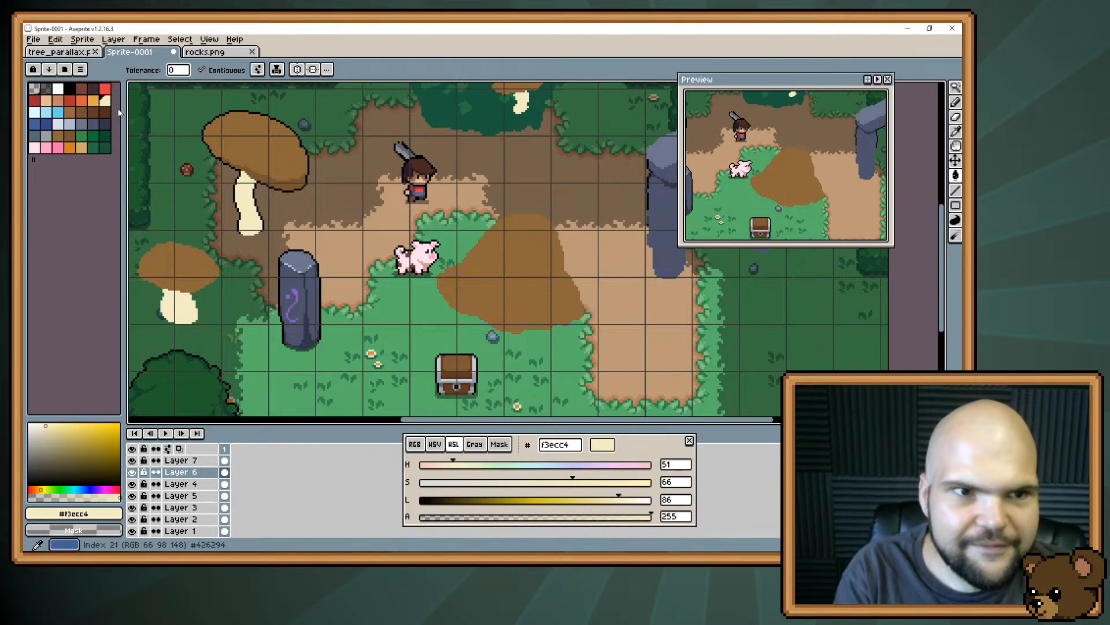
# Undo the brown fill of the large dark blue shape
pyautogui.hotkey('ctrl', 'z')
pyautogui.press('space')
pyautogui.press('space')
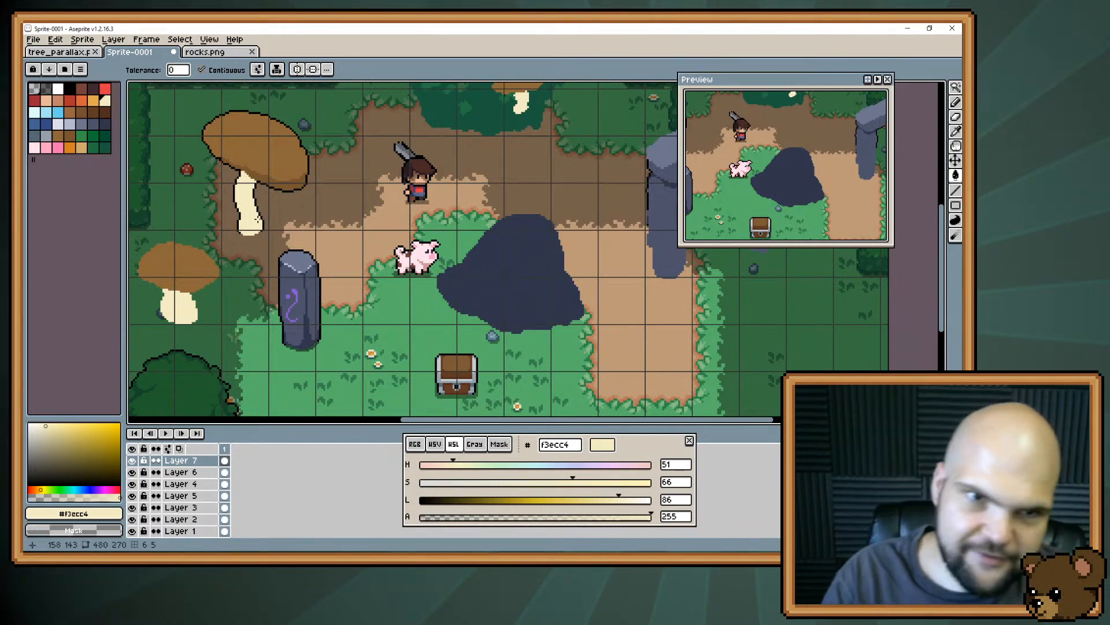
pyautogui.press('space')
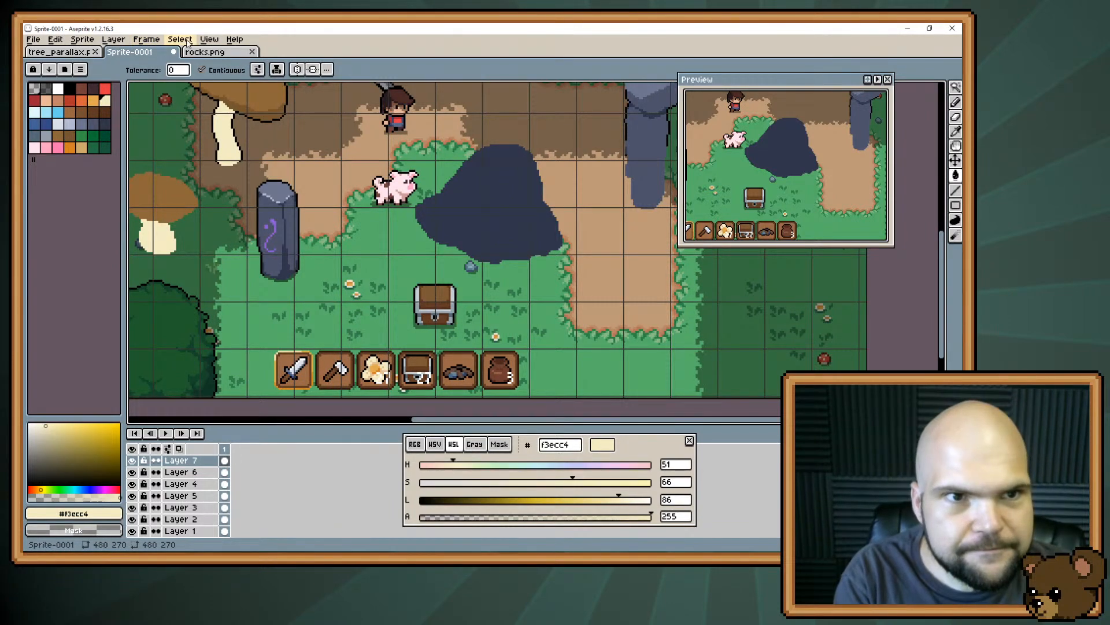
# Select the empty area around the dark blue shape on Layer 6 and set the Pencil to a 5 px brush
pyautogui.press('w')
pyautogui.click(242, 142)
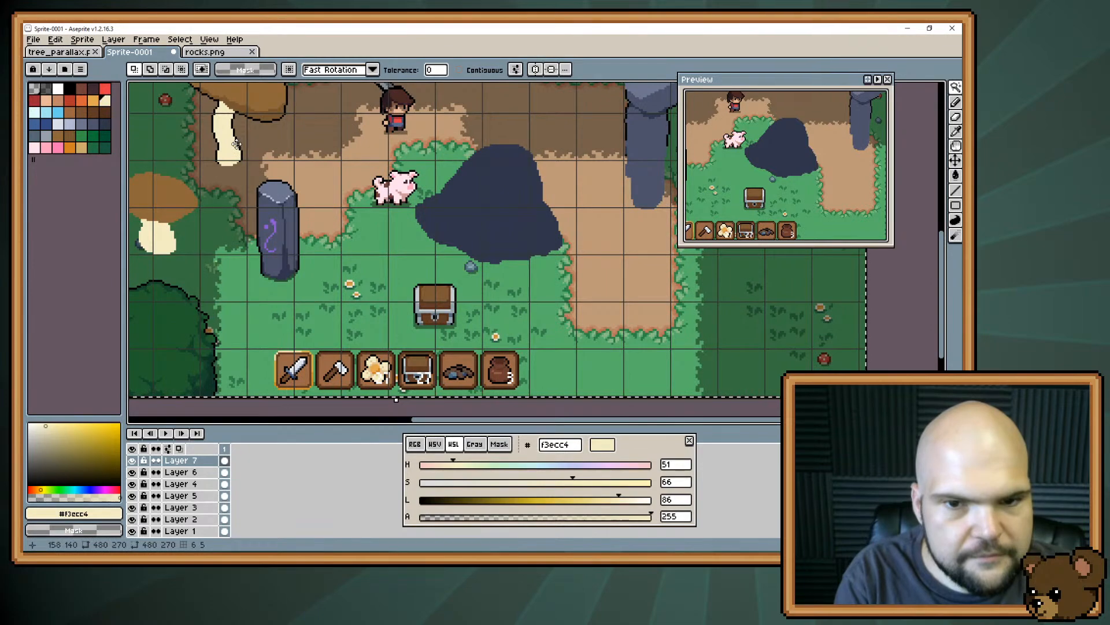
pyautogui.hotkey('ctrl', 'd')
pyautogui.click(188, 472)
pyautogui.click(443, 283)
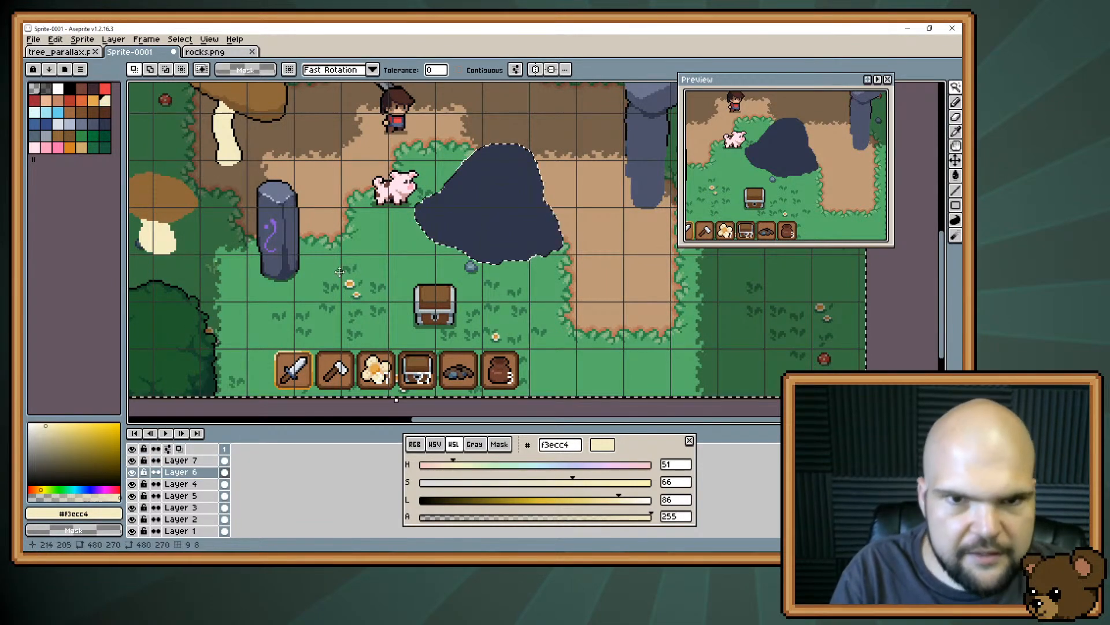
pyautogui.press('b')
pyautogui.hscroll(2, 445, 290)
pyautogui.press('+')
pyautogui.press('+')
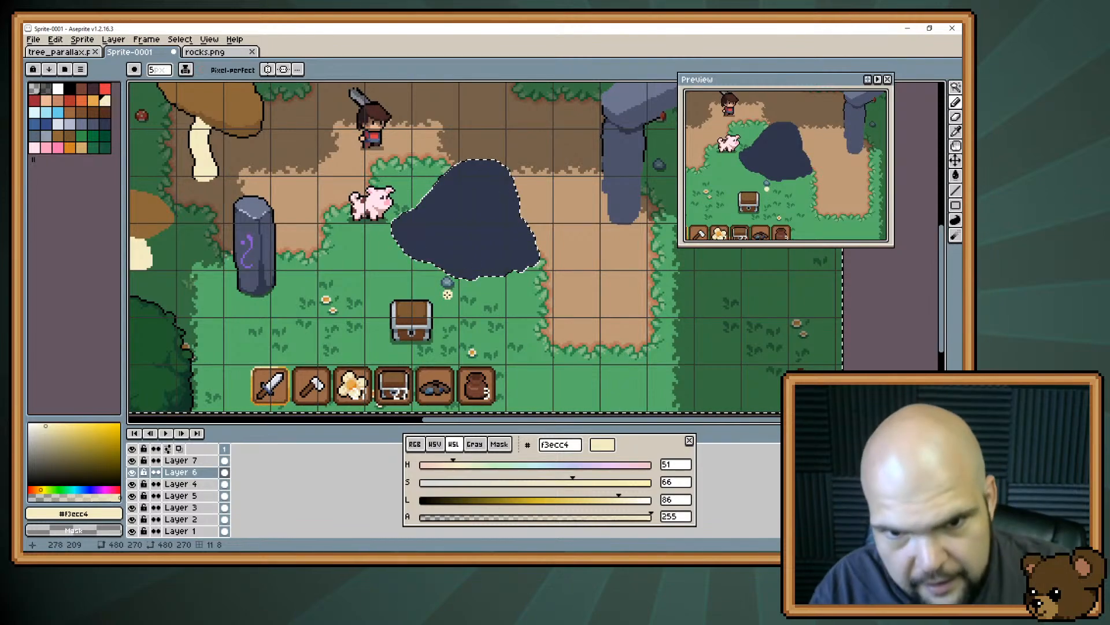
# Review the whole scene, from the mushroom cluster down to the dark blue shape and the path
pyautogui.scroll(10, 427, 417)
pyautogui.scroll(1, 427, 418)
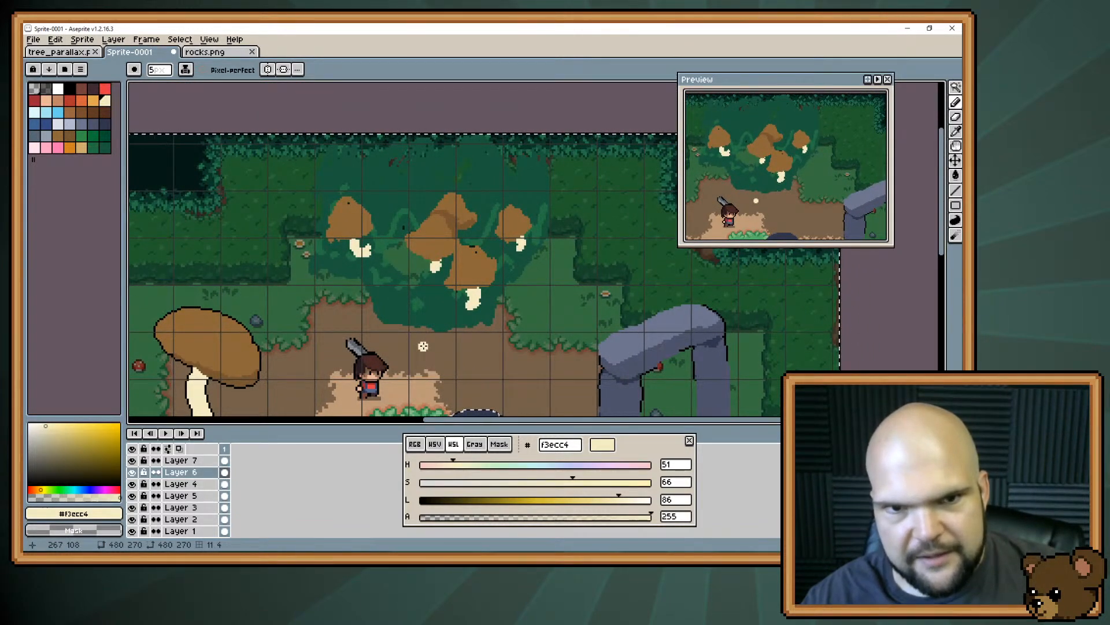
pyautogui.scroll(-2, 423, 346)
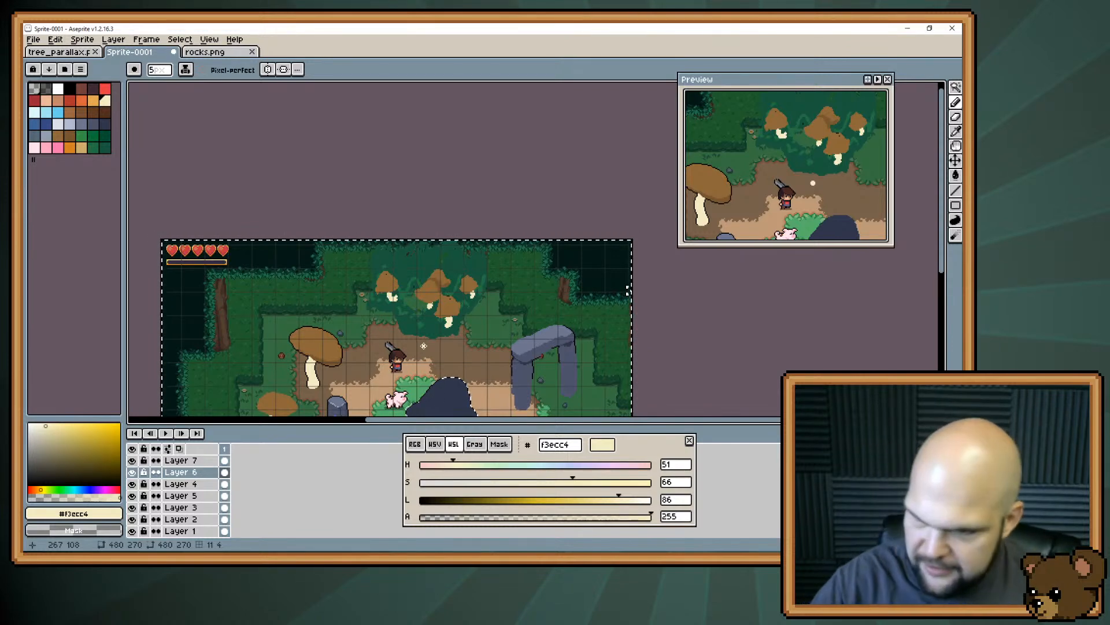
pyautogui.moveTo(424, 346); pyautogui.dragTo(443, 258)
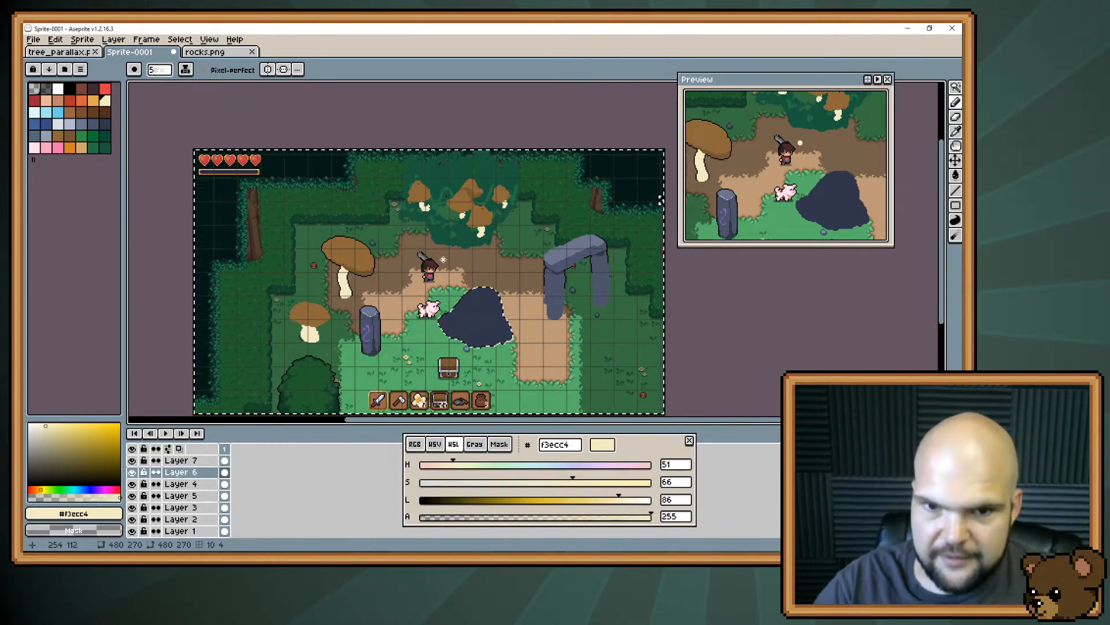
pyautogui.scroll(1, 442, 269)
pyautogui.moveTo(439, 279); pyautogui.dragTo(512, 224)
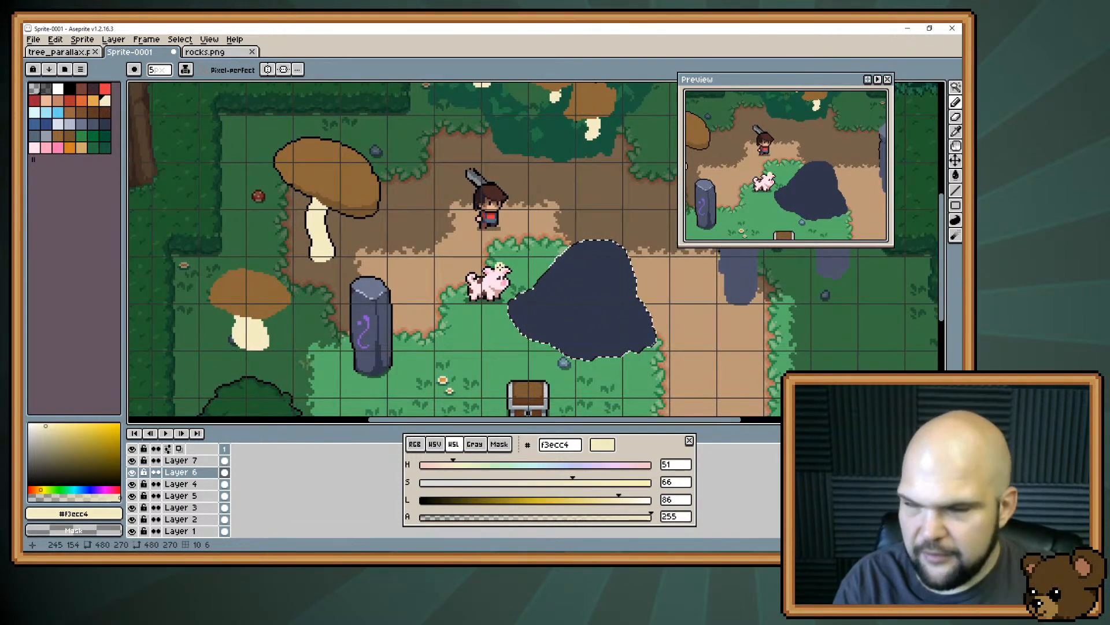
pyautogui.moveTo(512, 224); pyautogui.dragTo(466, 231)
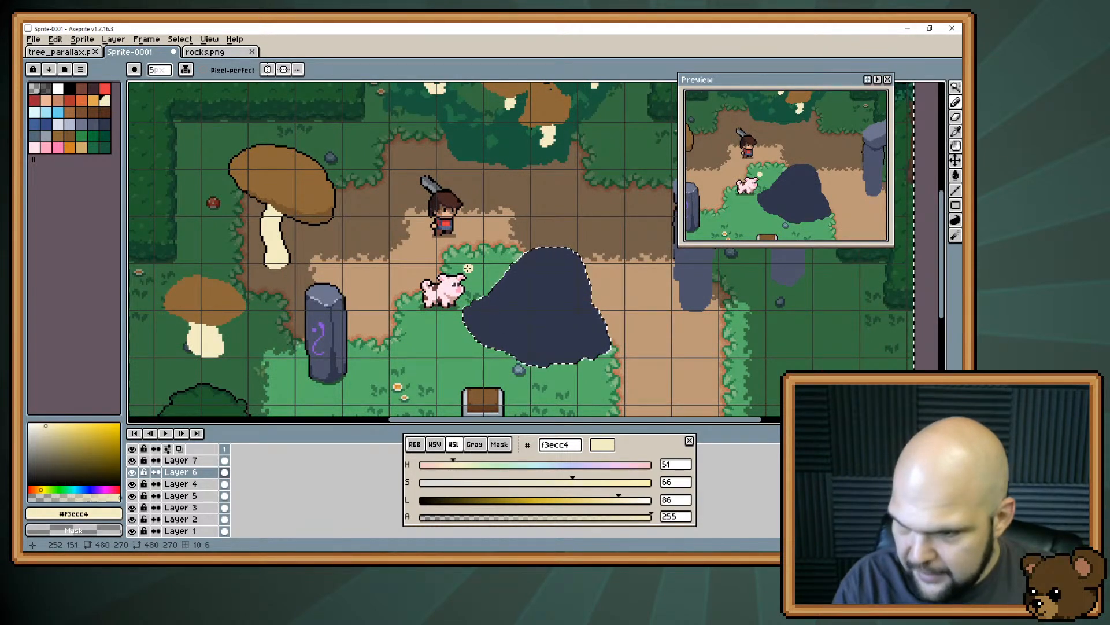
pyautogui.press('space')
pyautogui.moveTo(468, 269); pyautogui.dragTo(486, 298)
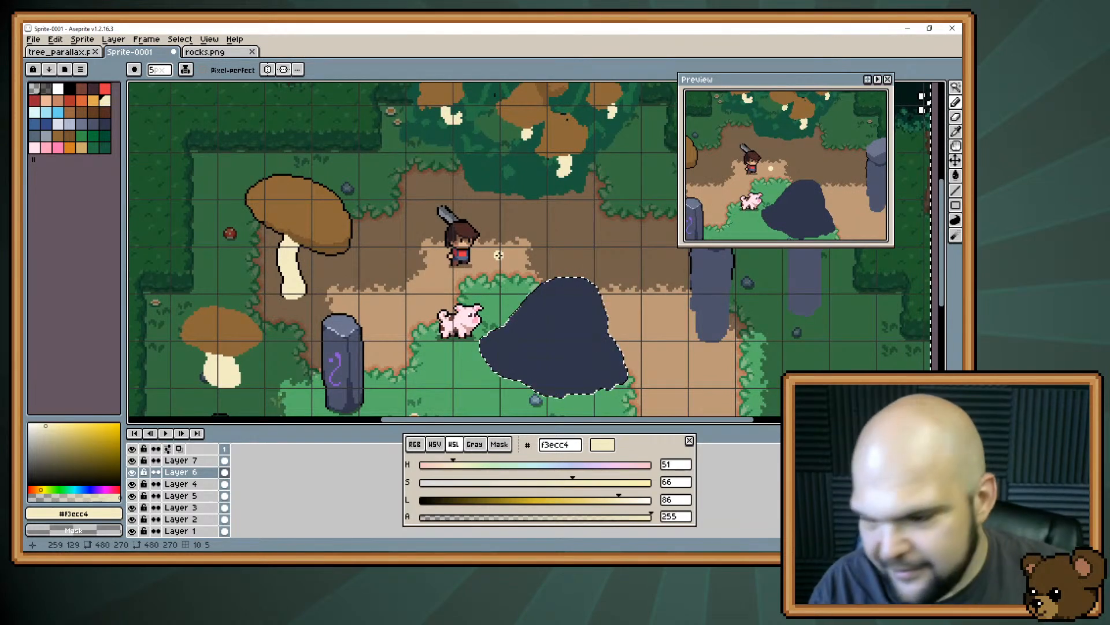
pyautogui.press('space')
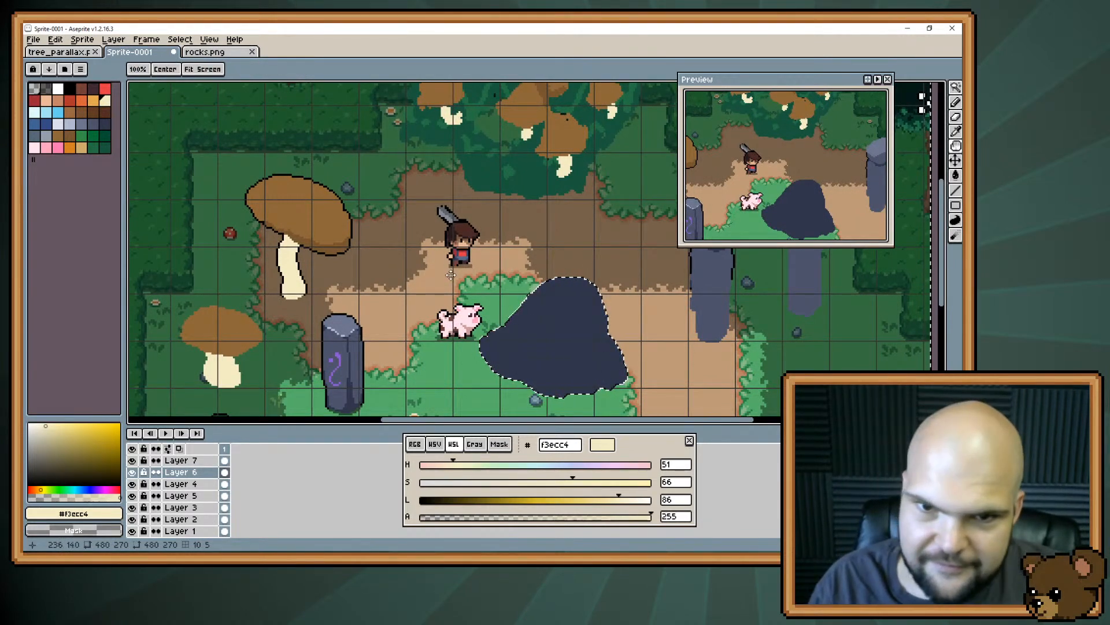
pyautogui.moveTo(498, 255); pyautogui.dragTo(506, 206)
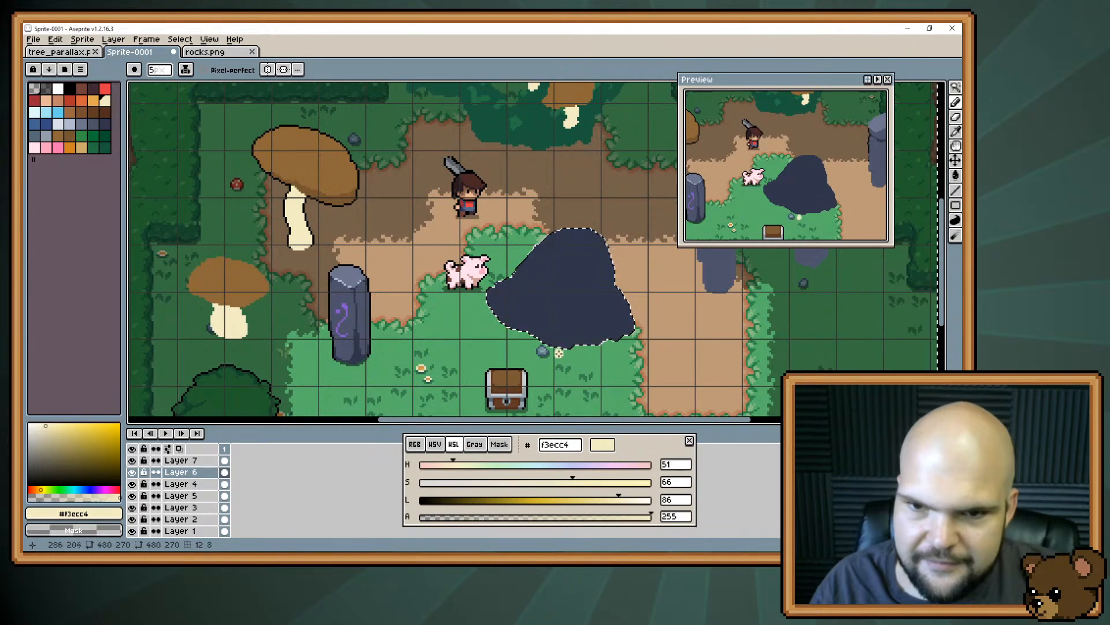
# Paint a cream #f3ecc4 stem with a flared base beneath the dark blue shape on Layer 6 and clear the selection
pyautogui.moveTo(554, 347)
pyautogui.mouseDown()
pyautogui.moveTo(545, 319)
pyautogui.moveTo(522, 348)
pyautogui.moveTo(518, 309)
pyautogui.moveTo(532, 337)
pyautogui.moveTo(516, 313)
pyautogui.moveTo(522, 345)
pyautogui.moveTo(539, 354)
pyautogui.moveTo(514, 351)
pyautogui.moveTo(535, 350)
pyautogui.moveTo(530, 328)
pyautogui.moveTo(542, 345)
pyautogui.moveTo(518, 341)
pyautogui.moveTo(517, 362)
pyautogui.moveTo(542, 364)
pyautogui.mouseUp()
pyautogui.press('space')
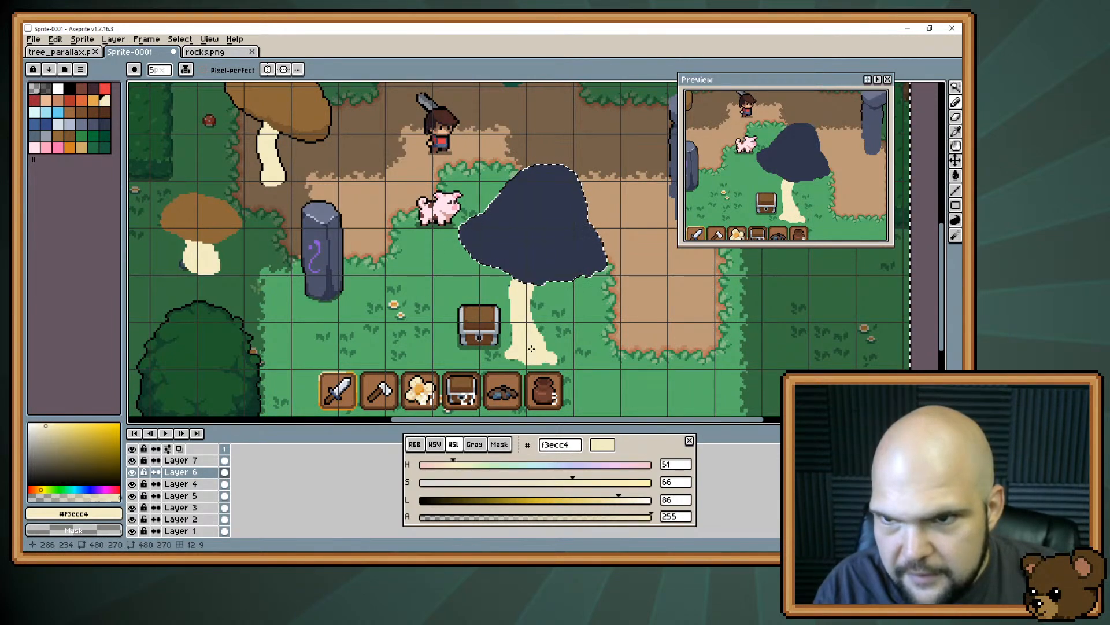
pyautogui.moveTo(541, 344)
pyautogui.mouseDown()
pyautogui.moveTo(513, 345)
pyautogui.moveTo(517, 355)
pyautogui.mouseUp()
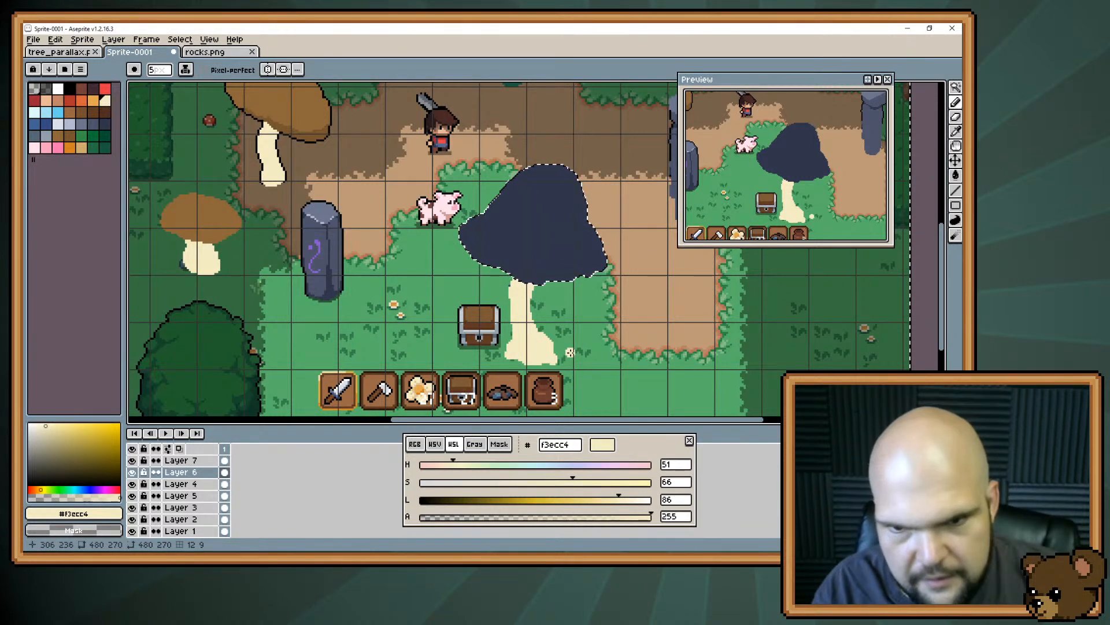
pyautogui.hotkey('ctrl', 'd')
pyautogui.press('b')
pyautogui.hotkey('ctrl', 'shift', 'd')
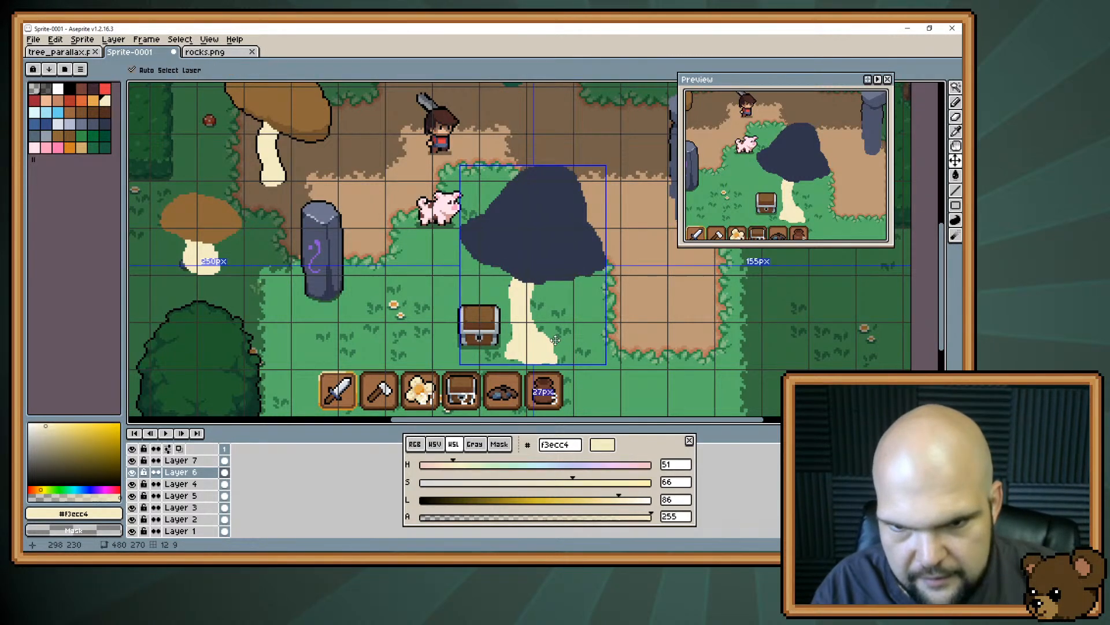
# Paint a small cream bump on the right edge of the stem, just above its flared base
pyautogui.moveTo(541, 334)
pyautogui.mouseDown()
pyautogui.moveTo(552, 367)
pyautogui.moveTo(519, 376)
pyautogui.moveTo(535, 332)
pyautogui.mouseUp()
pyautogui.press('e')
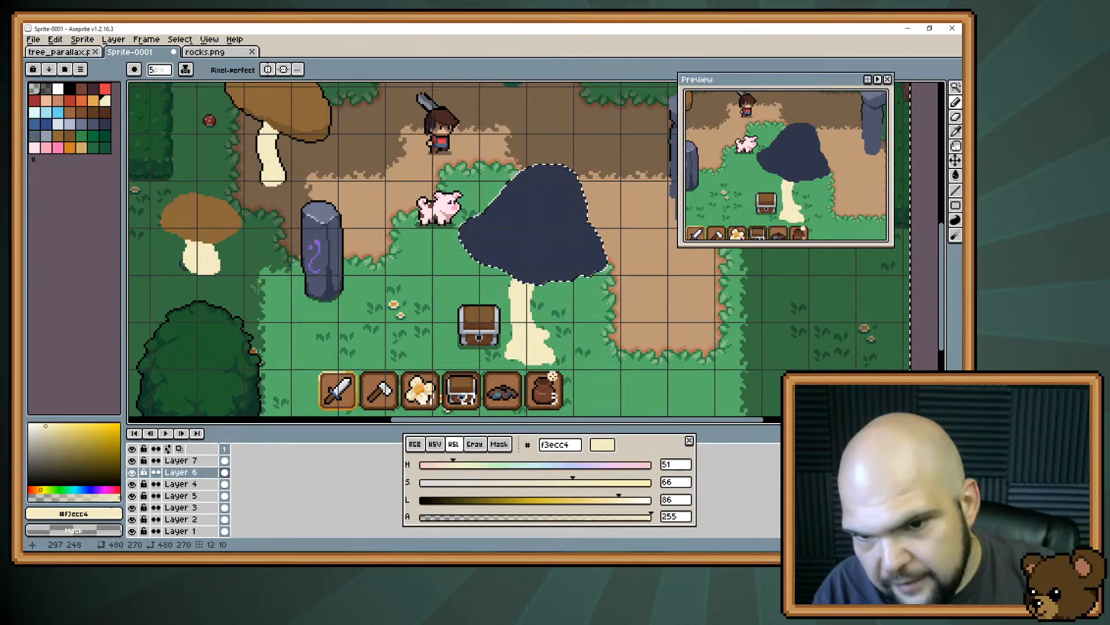
pyautogui.press('b')
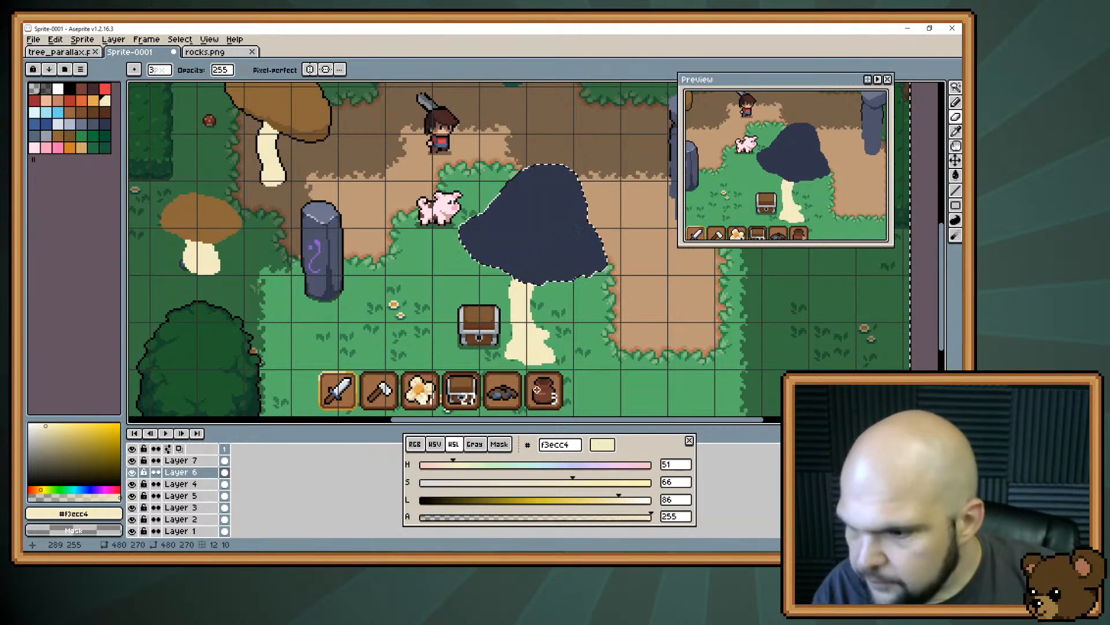
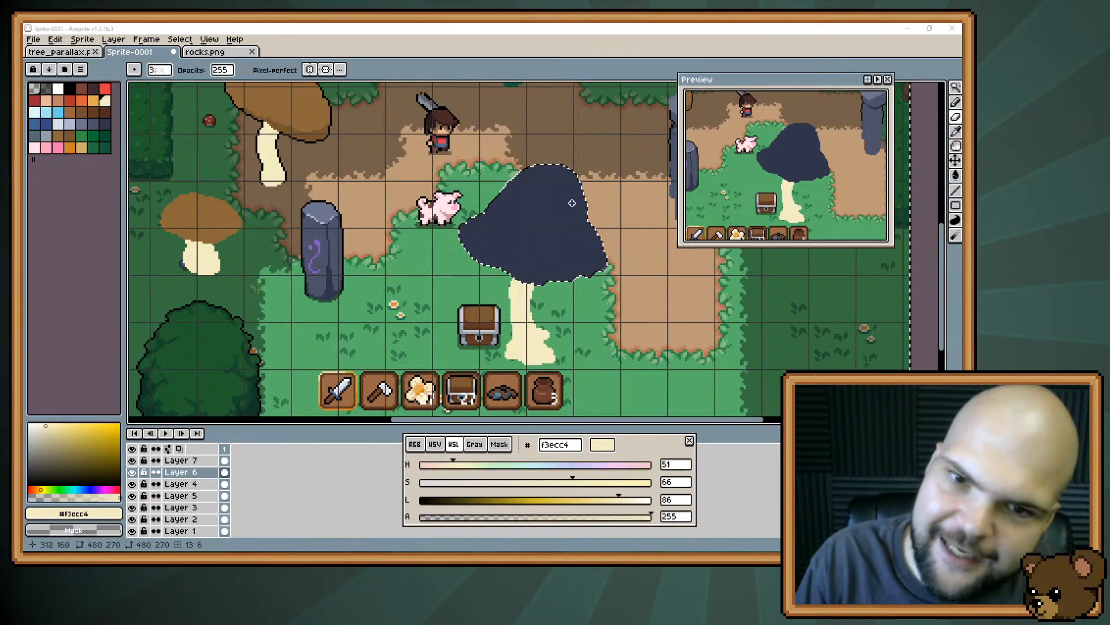
# Choose the tan palette color #cfab6e as the shading color for the stem
pyautogui.moveTo(489, 234)
pyautogui.mouseDown()
pyautogui.moveTo(492, 185)
pyautogui.moveTo(491, 210)
pyautogui.mouseUp()
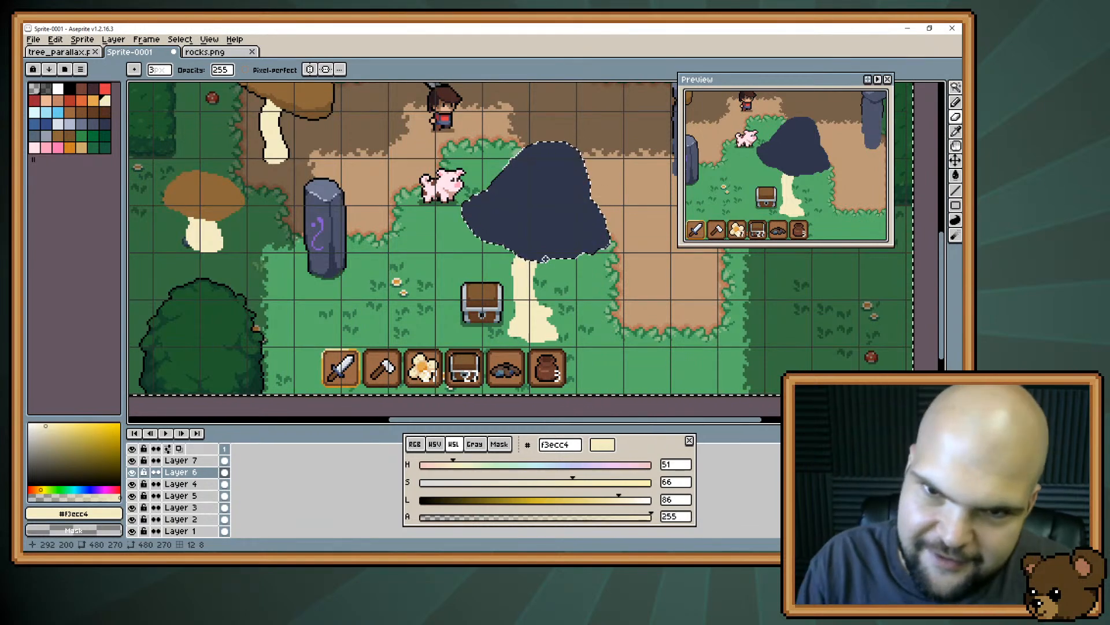
pyautogui.moveTo(512, 232); pyautogui.dragTo(525, 263)
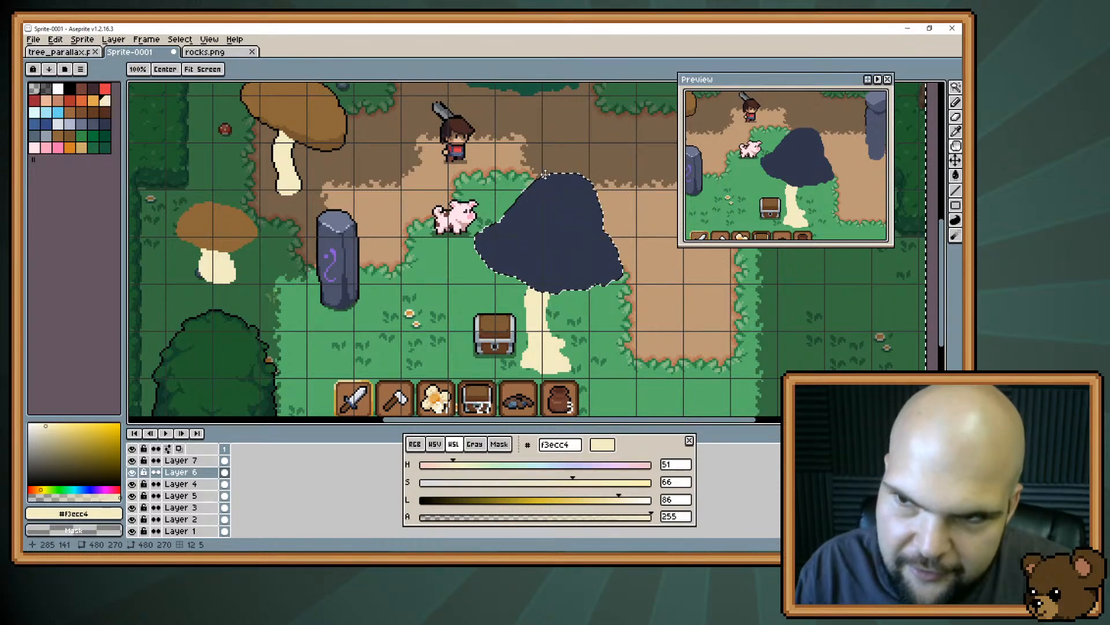
pyautogui.moveTo(525, 266); pyautogui.dragTo(432, 231)
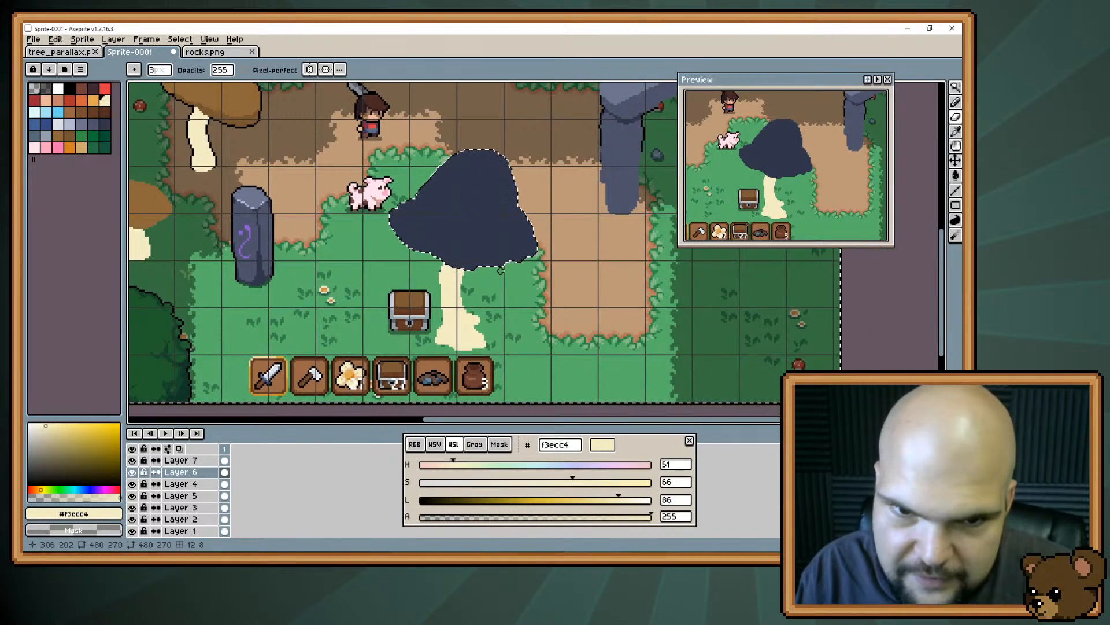
pyautogui.moveTo(456, 170)
pyautogui.mouseDown()
pyautogui.moveTo(483, 246)
pyautogui.moveTo(498, 208)
pyautogui.mouseUp()
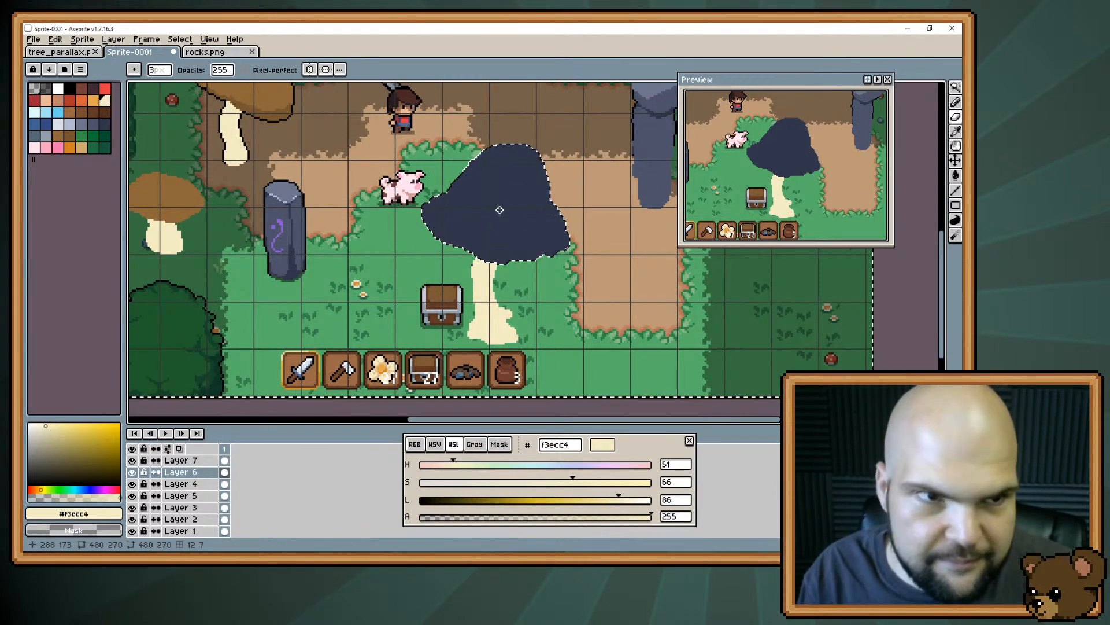
pyautogui.click(82, 148)
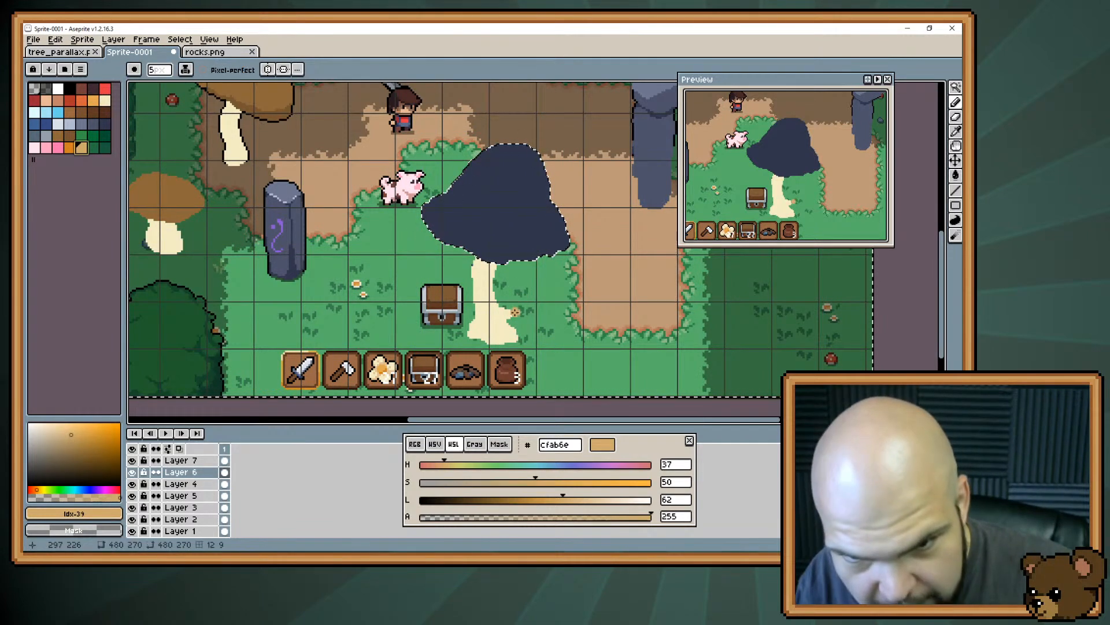
pyautogui.press('w')
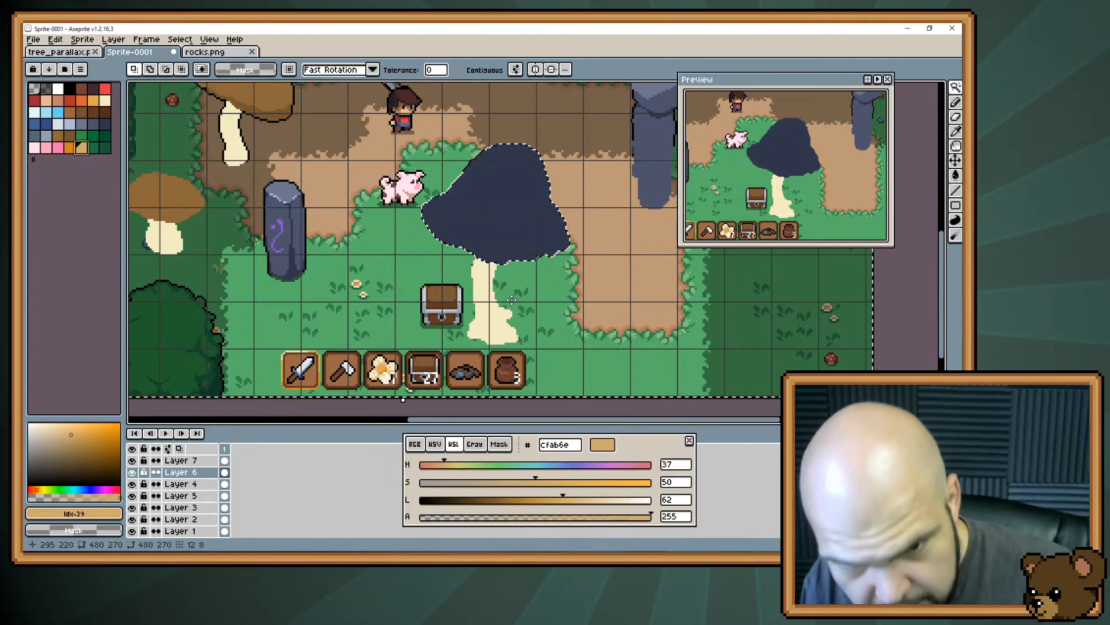
pyautogui.press('b')
pyautogui.click(508, 340)
pyautogui.keyDown('shift'); pyautogui.click(527, 306); pyautogui.keyUp('shift')
pyautogui.hotkey('ctrl', 'z')
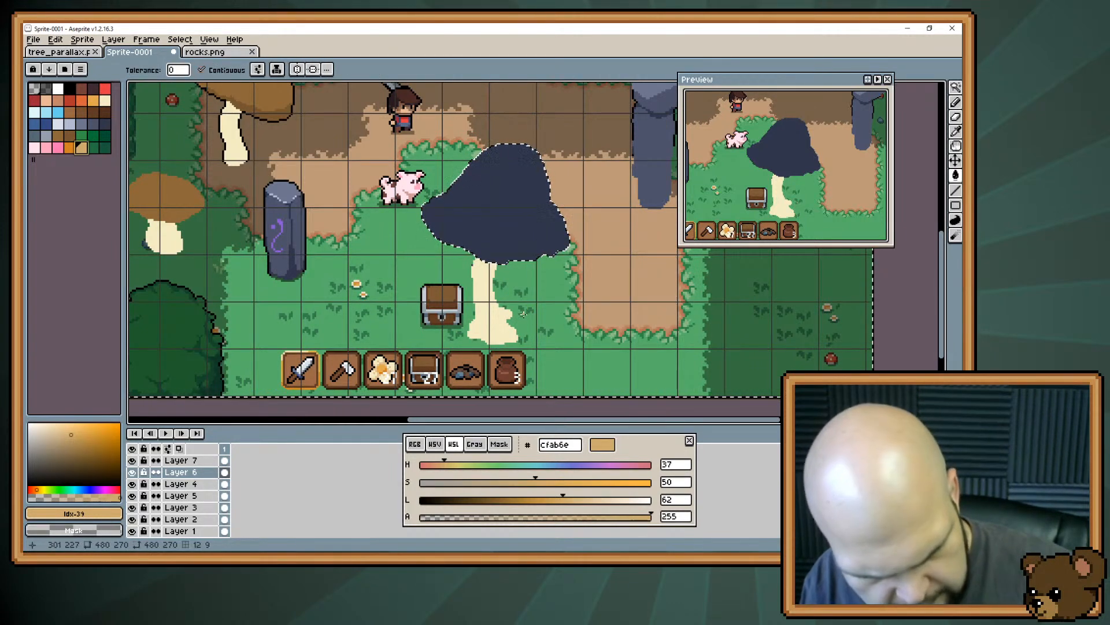
# Select only the cream stem and shade its side bump and the notch in its base with tan, reducing the Pencil to 3 px
pyautogui.press('m')
pyautogui.hotkey('ctrl', 'd')
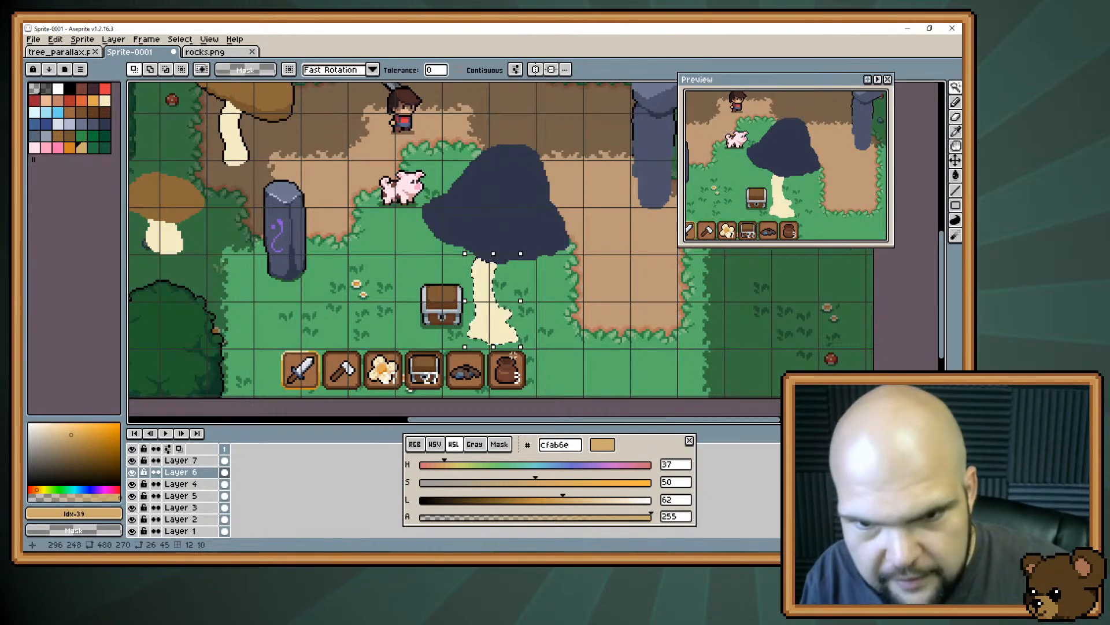
pyautogui.press('b')
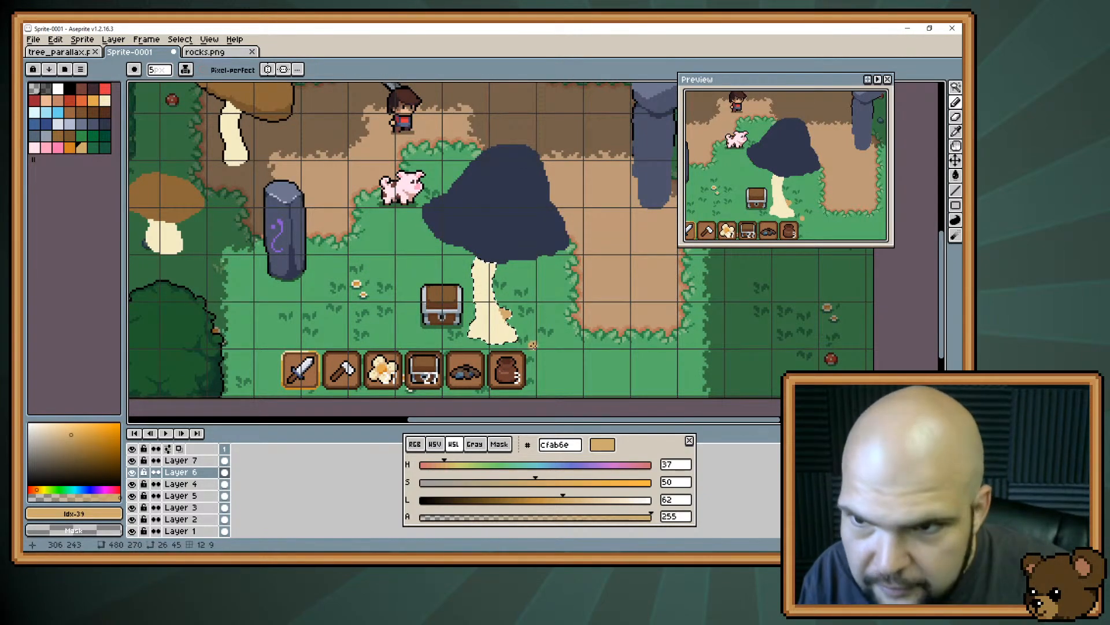
pyautogui.press('-')
pyautogui.press('-')
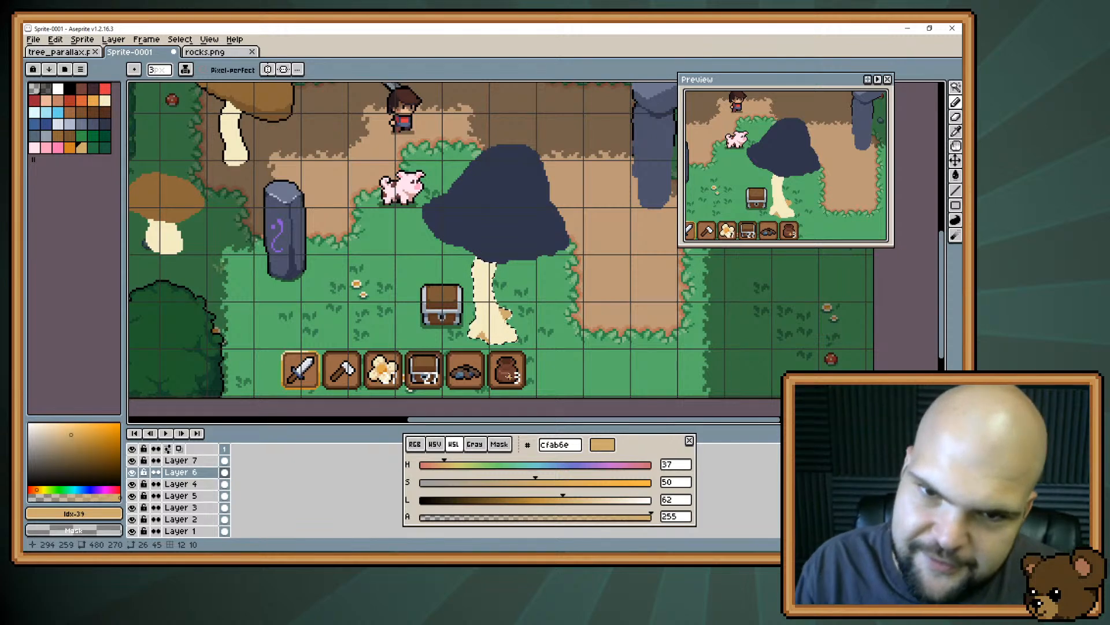
# Reselect the cream stem and shade its top edge beneath the dark blue cap with tan #cfab6e
pyautogui.moveTo(487, 261); pyautogui.dragTo(523, 271)
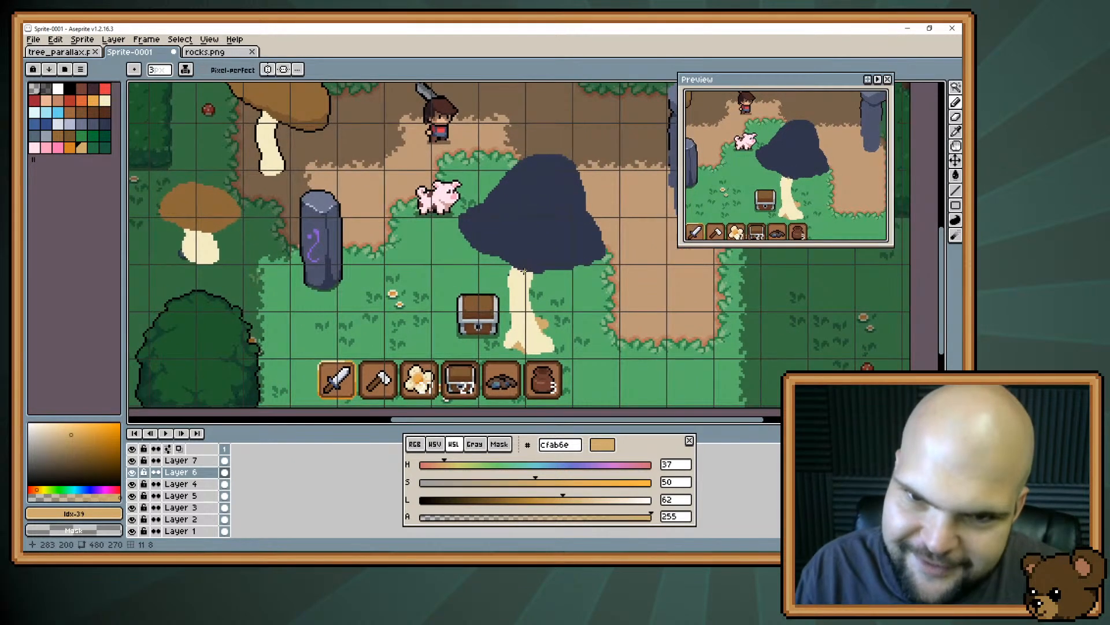
pyautogui.press('w')
pyautogui.click(526, 275)
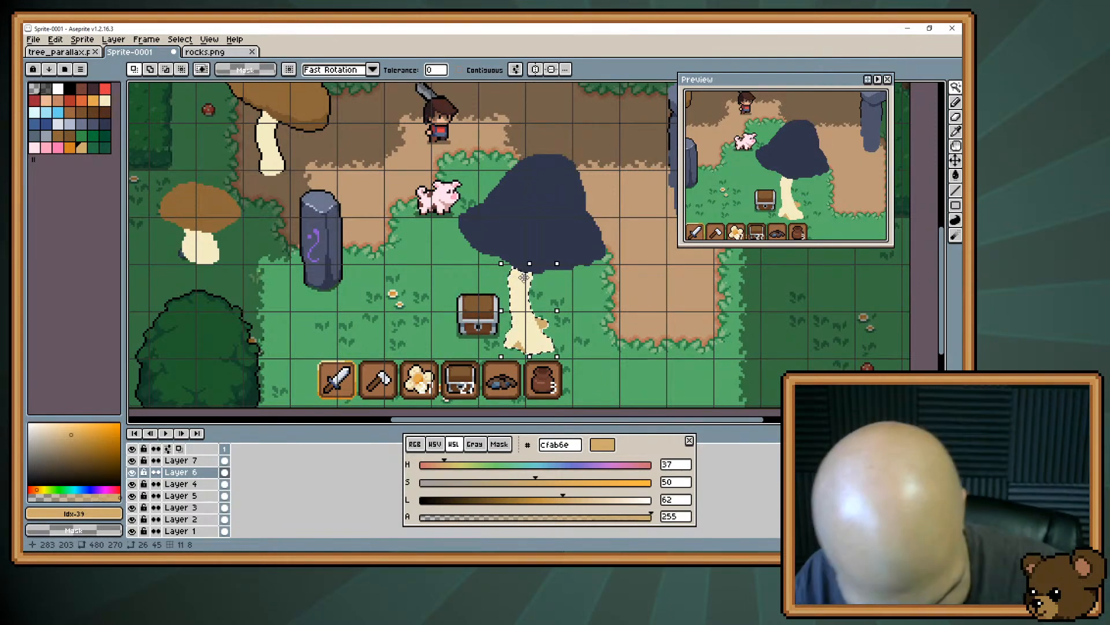
pyautogui.press('b')
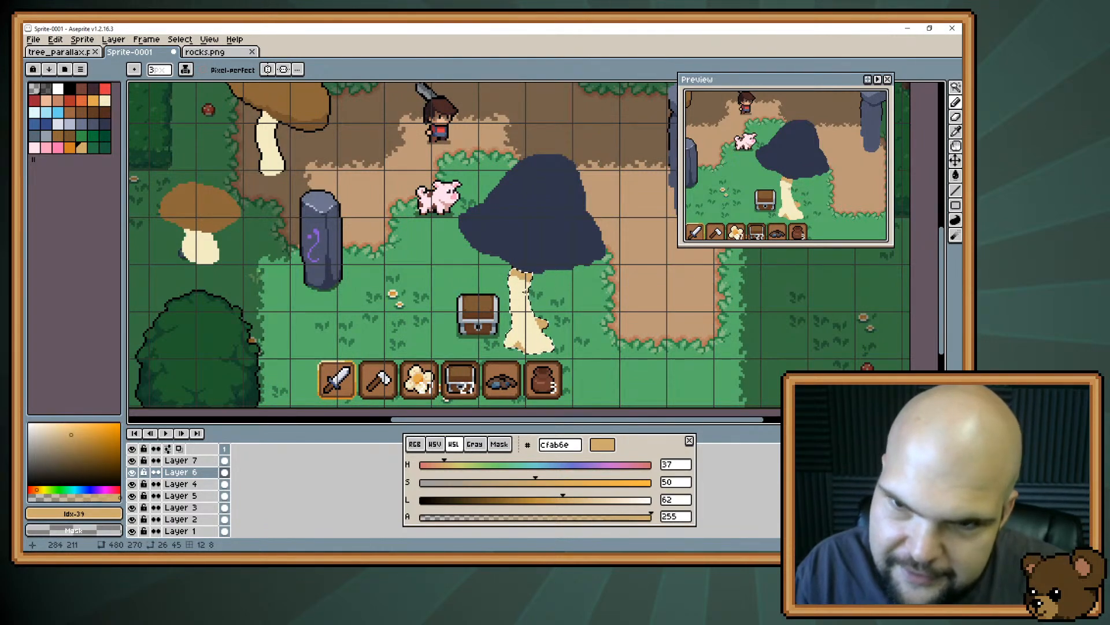
pyautogui.keyDown('alt'); pyautogui.click(525, 293); pyautogui.keyUp('alt')
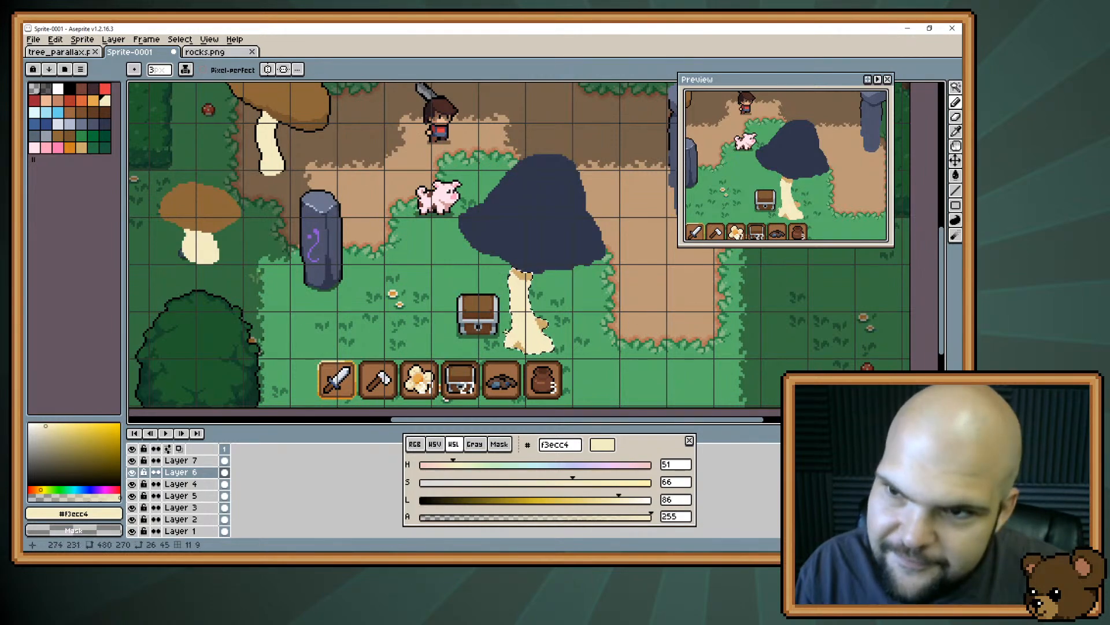
pyautogui.scroll(3, 515, 303)
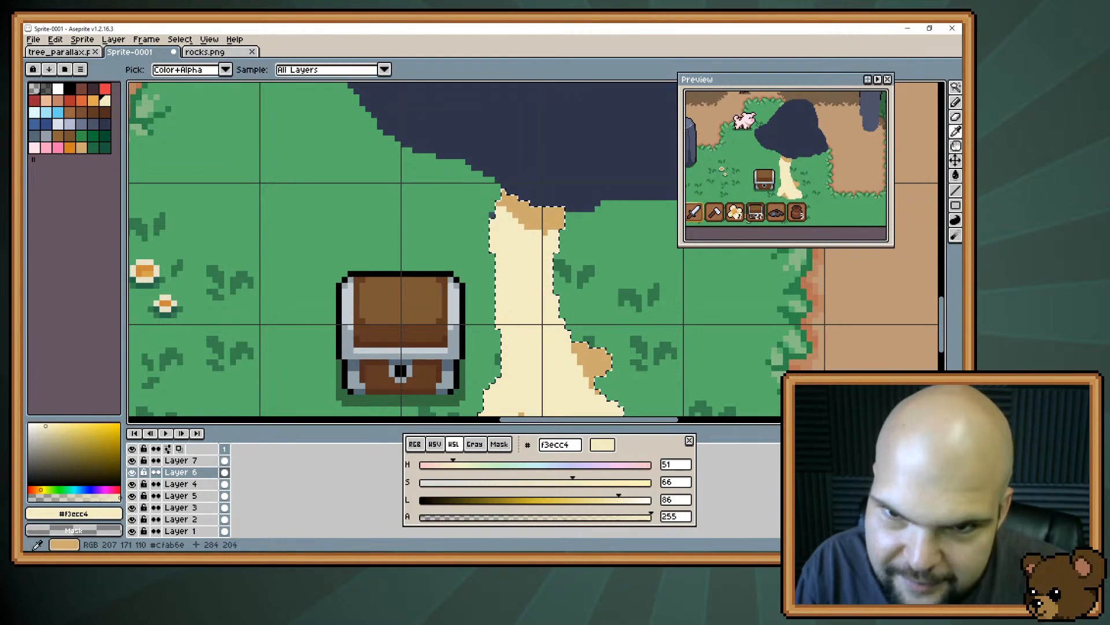
pyautogui.keyDown('alt'); pyautogui.click(552, 214); pyautogui.keyUp('alt')
pyautogui.click(549, 227)
pyautogui.click(528, 245)
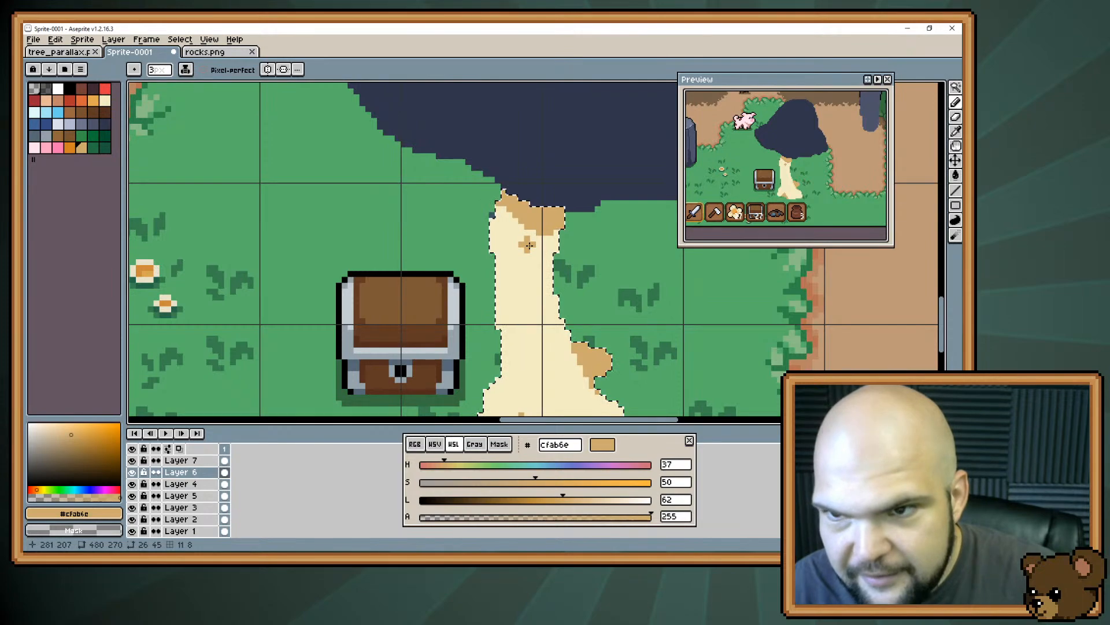
pyautogui.scroll(-2, 529, 245)
pyautogui.scroll(1, 529, 245)
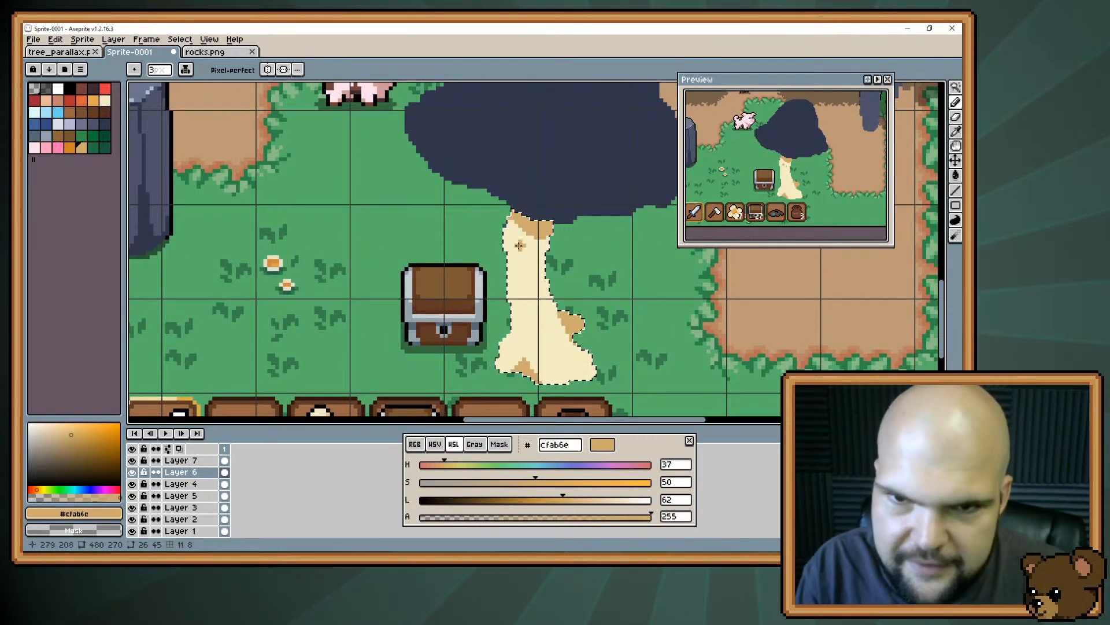
# Clear the stem selection and check Layer 6 by hiding it and showing it again
pyautogui.press('v')
pyautogui.hotkey('ctrl', 'd')
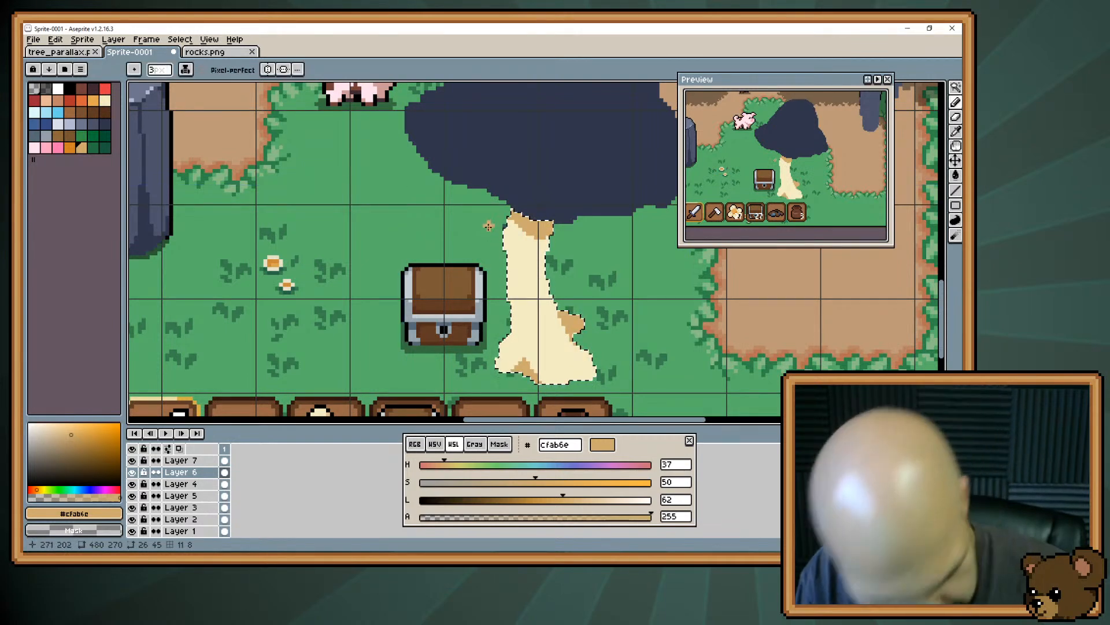
pyautogui.press('e')
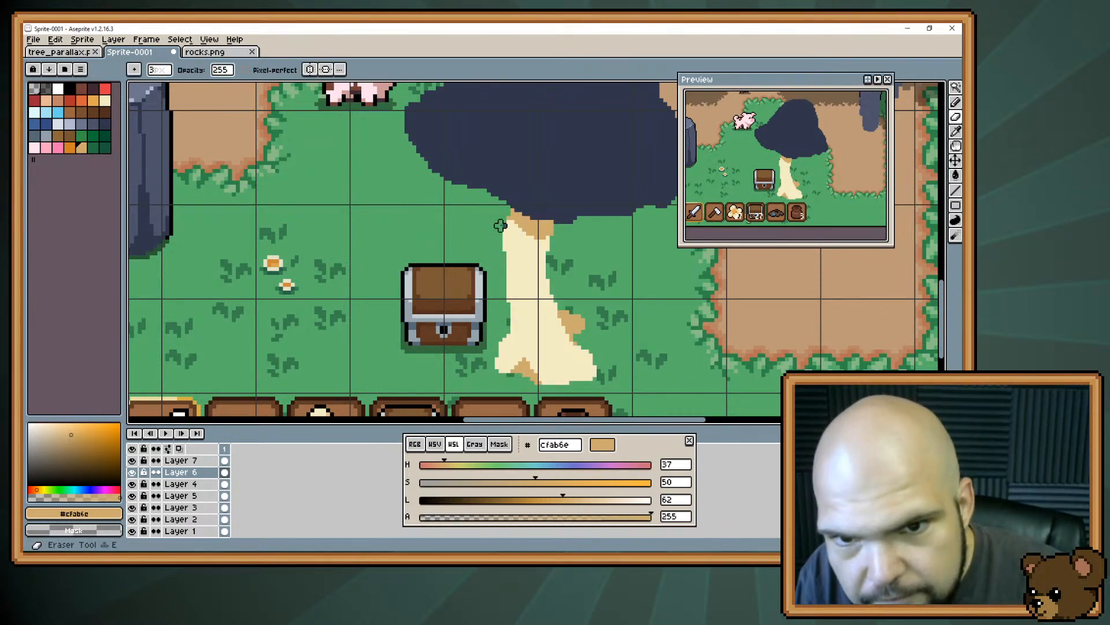
pyautogui.click(132, 472)
pyautogui.click(132, 471)
pyautogui.scroll(3, 509, 228)
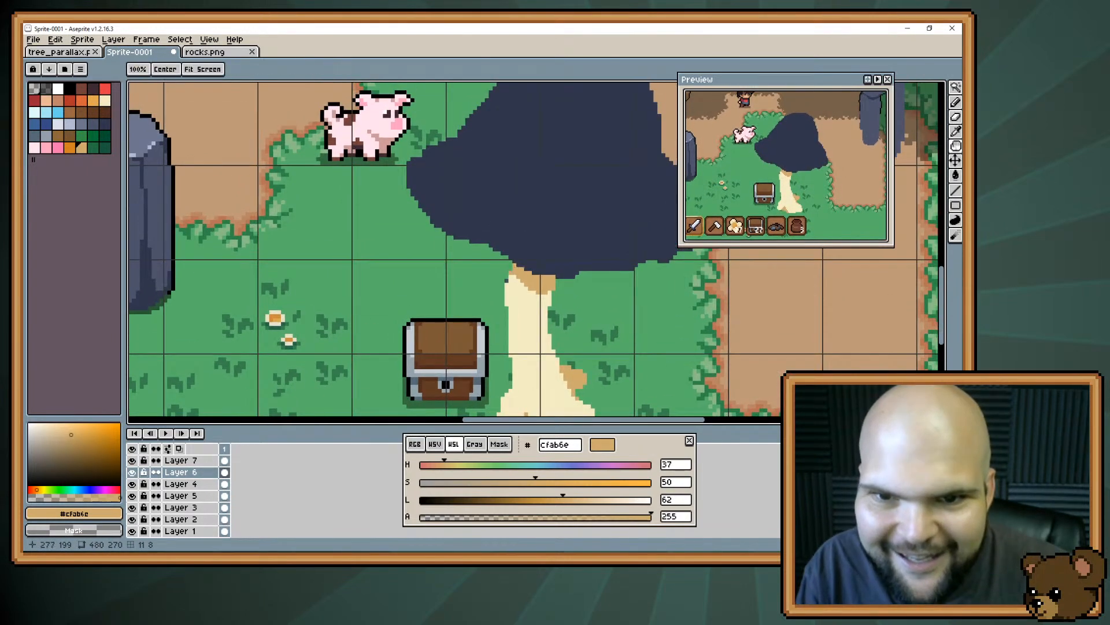
# Pick the cap's dark blue #30364b and paint a small 3 px dab on the stem's right side above the tan bump
pyautogui.keyDown('alt'); pyautogui.click(528, 238); pyautogui.keyUp('alt')
pyautogui.press('v')
pyautogui.moveTo(529, 296); pyautogui.dragTo(525, 292)
pyautogui.scroll(-2, 526, 292)
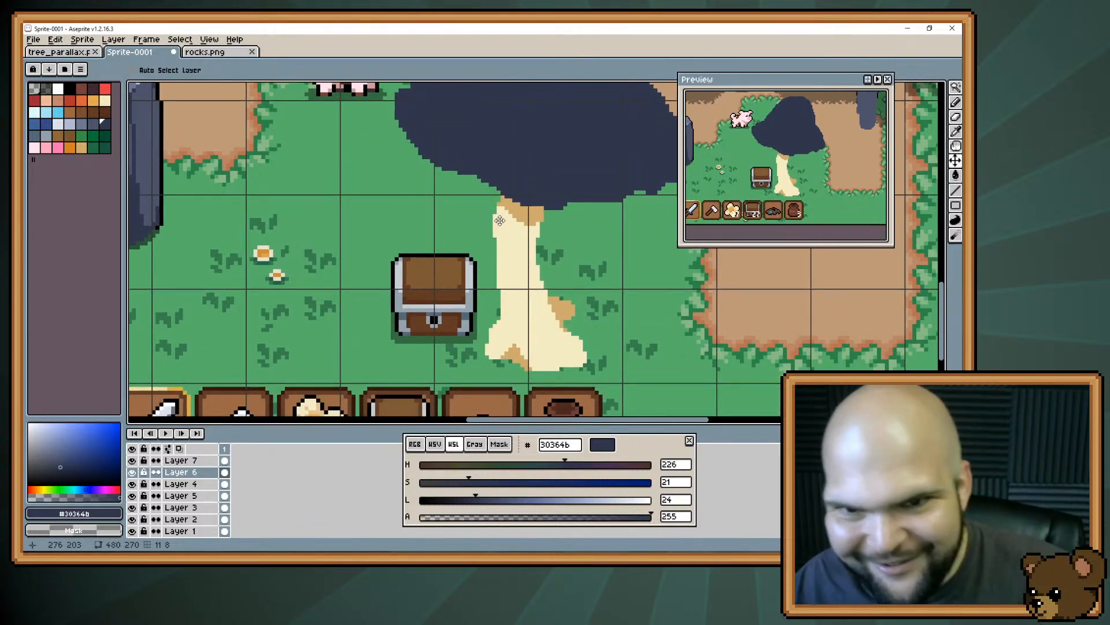
pyautogui.scroll(-1, 499, 220)
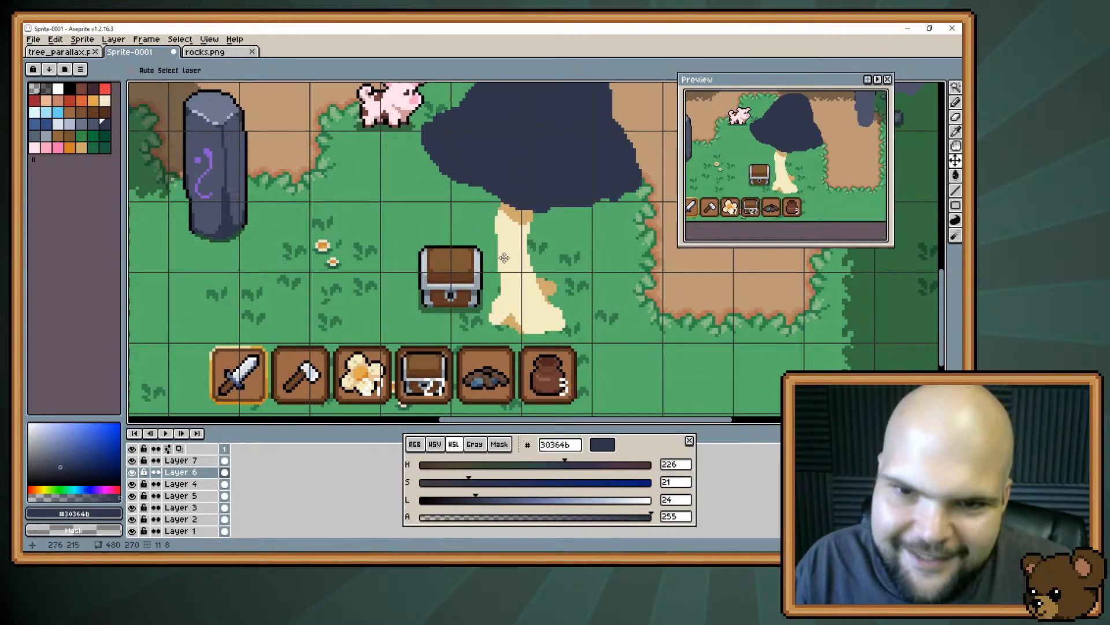
pyautogui.press('b')
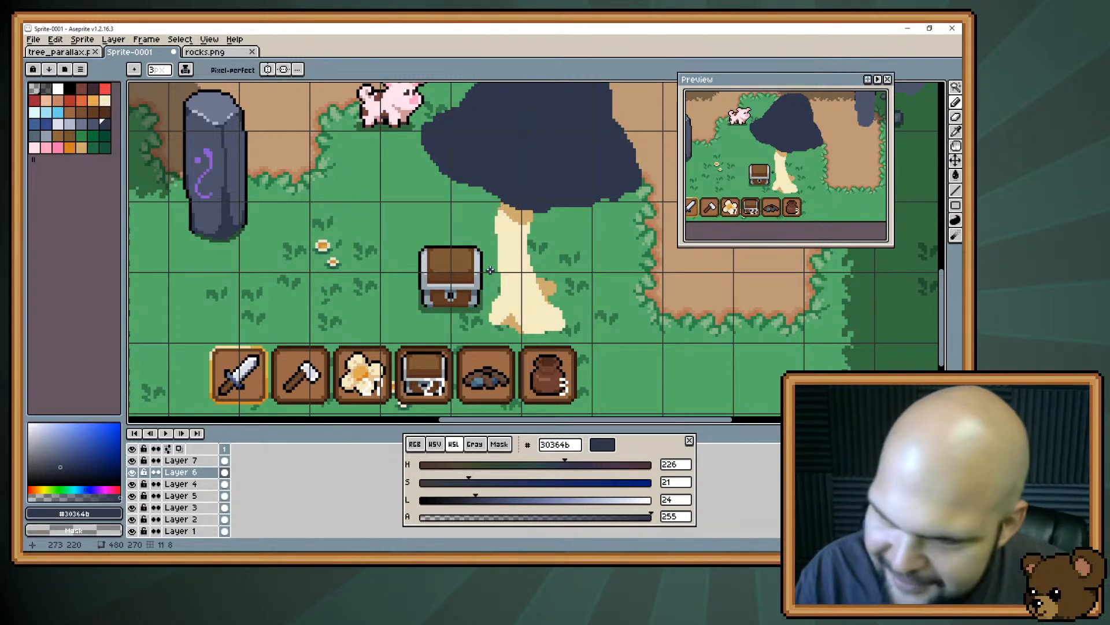
pyautogui.moveTo(490, 271); pyautogui.dragTo(449, 286)
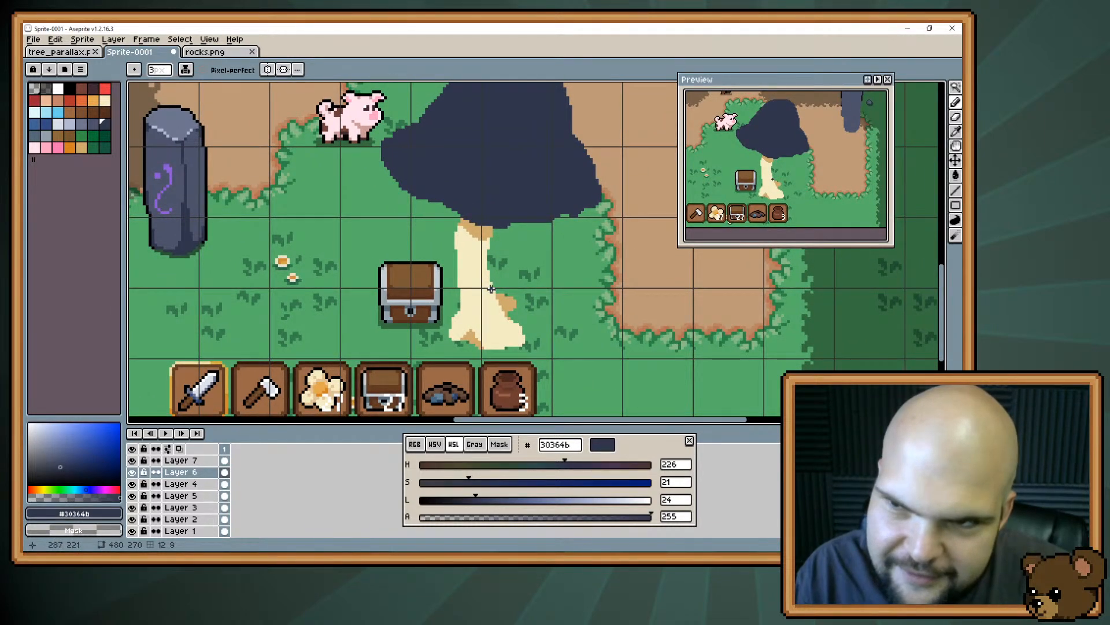
pyautogui.moveTo(498, 286); pyautogui.dragTo(497, 283)
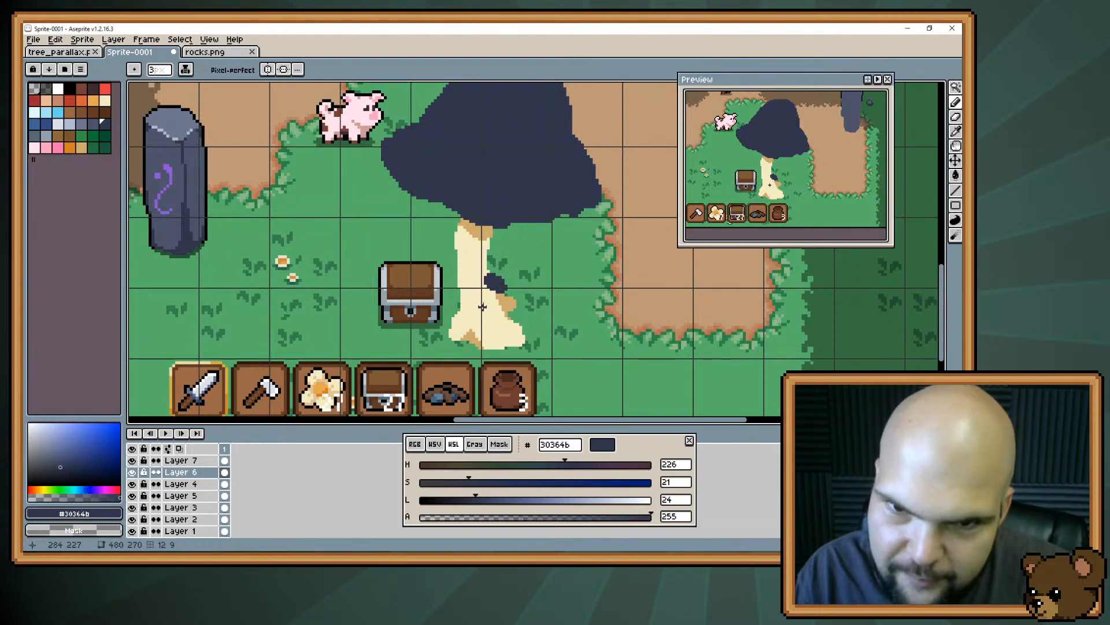
# Pick the tan #cfab6e and refine the shading between the dark blue dab and the stem's bump with a 1 px Pencil
pyautogui.keyDown('alt'); pyautogui.click(506, 304); pyautogui.keyUp('alt')
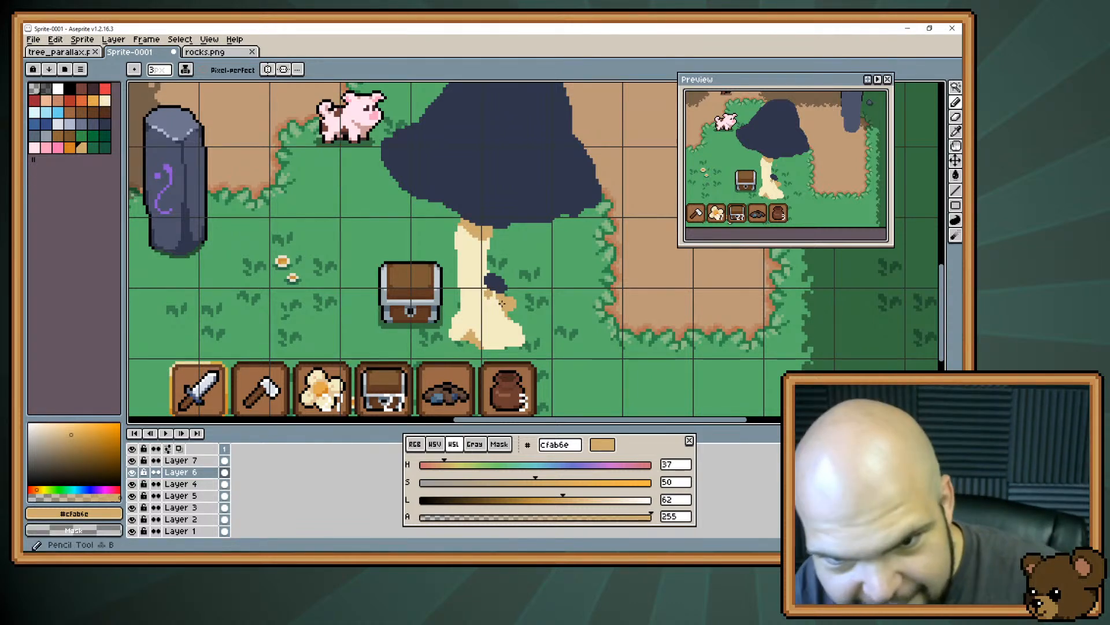
pyautogui.press('-')
pyautogui.press('-')
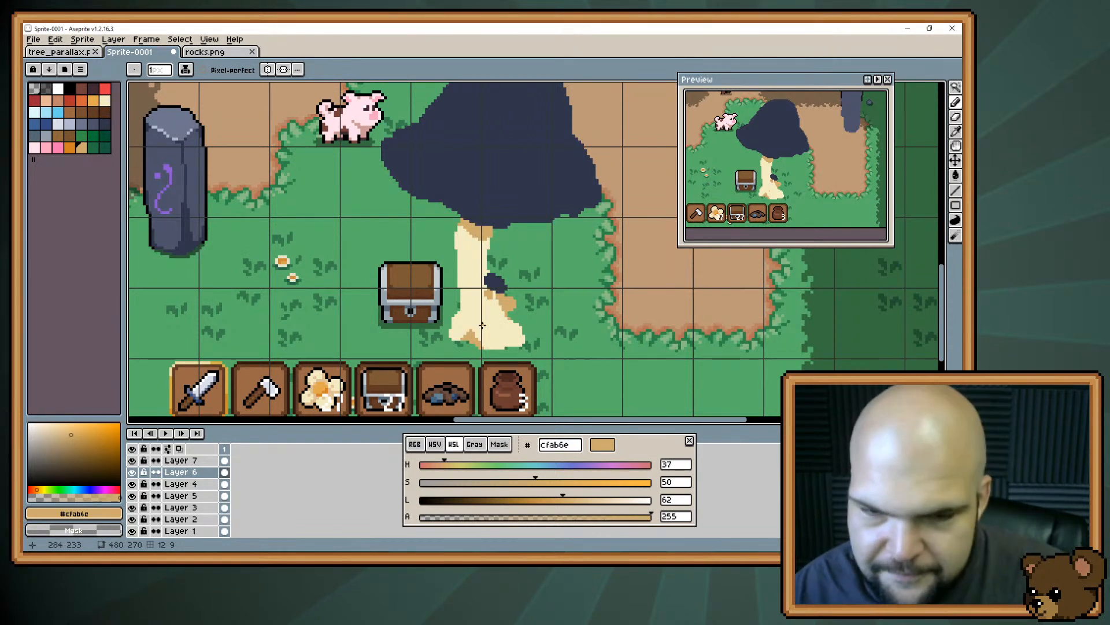
pyautogui.scroll(2, 482, 325)
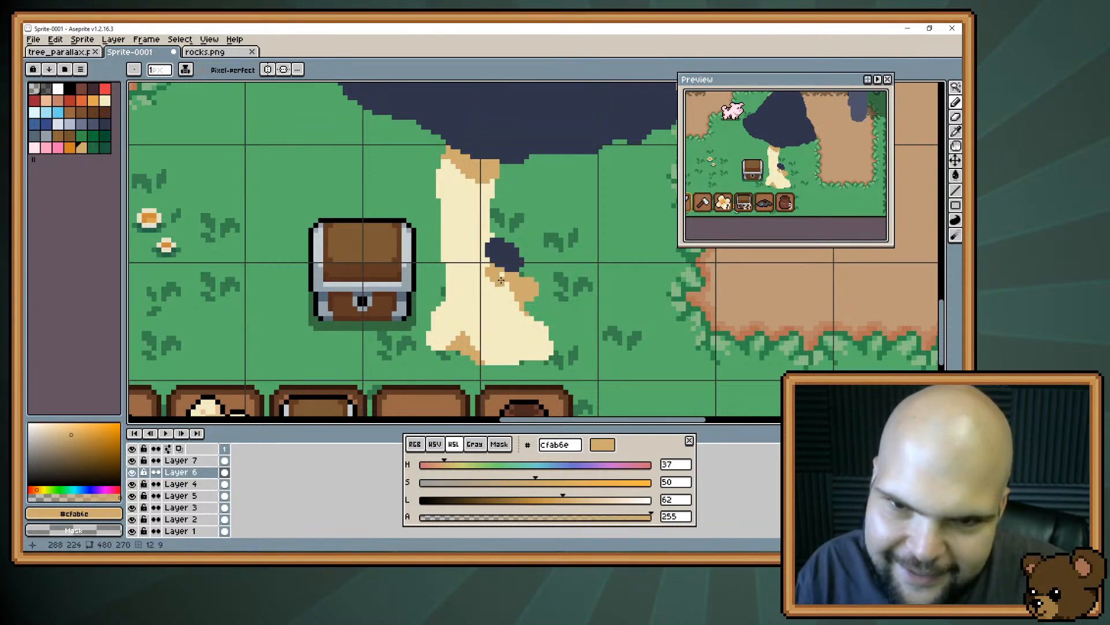
pyautogui.press('ctrl')
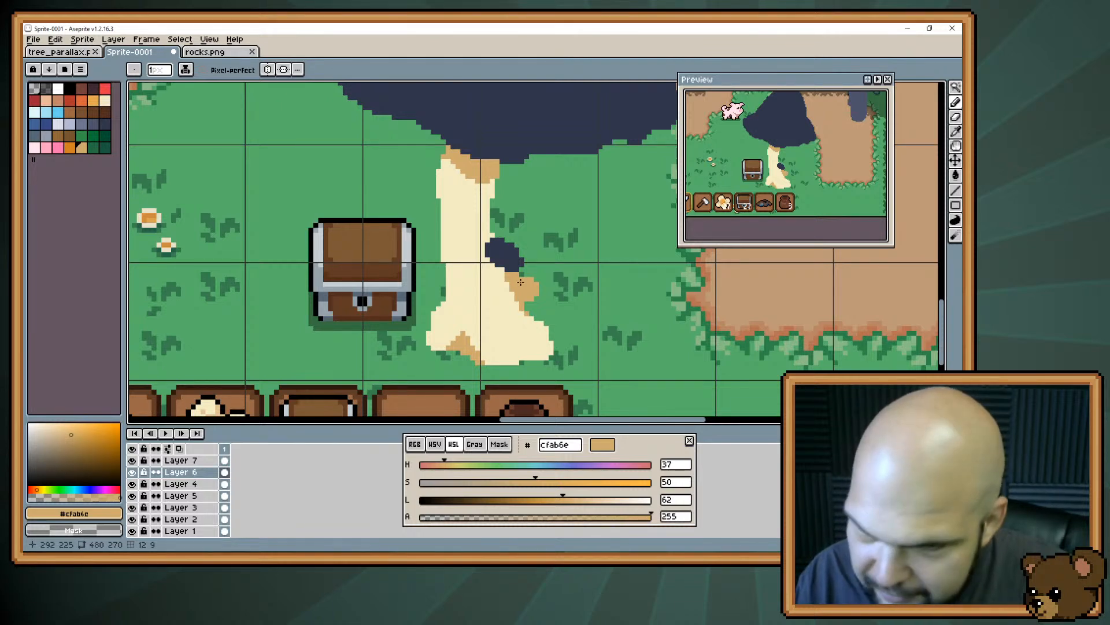
# Clean up the stem's base by covering the tan speck with cream #f3ecc4 and erasing a small notch in its bottom edge
pyautogui.moveTo(643, 265); pyautogui.dragTo(671, 273)
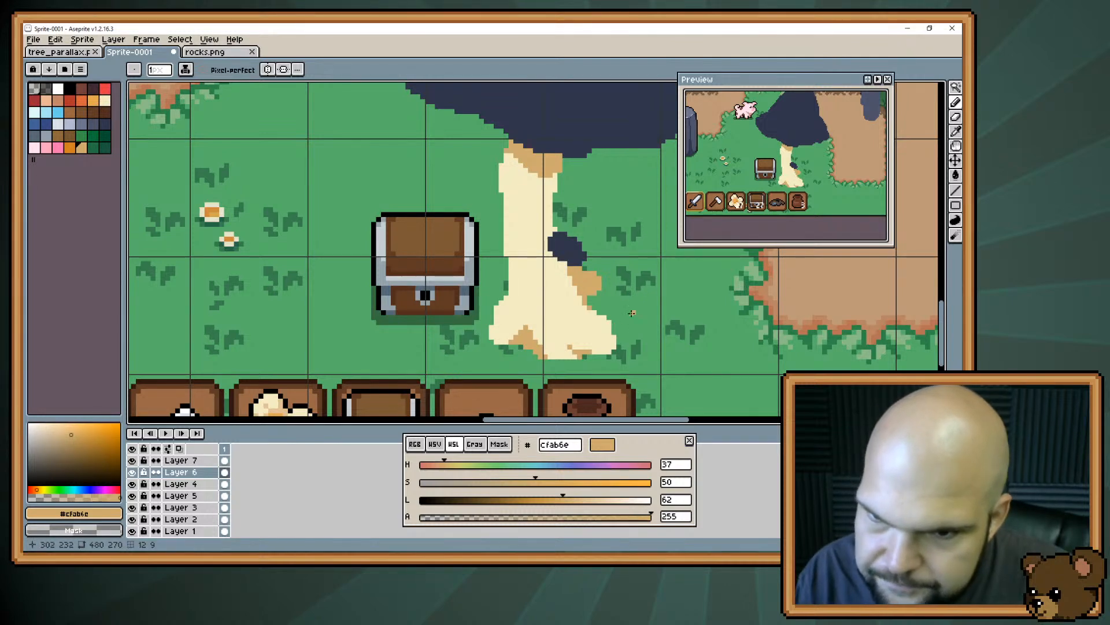
pyautogui.press('e')
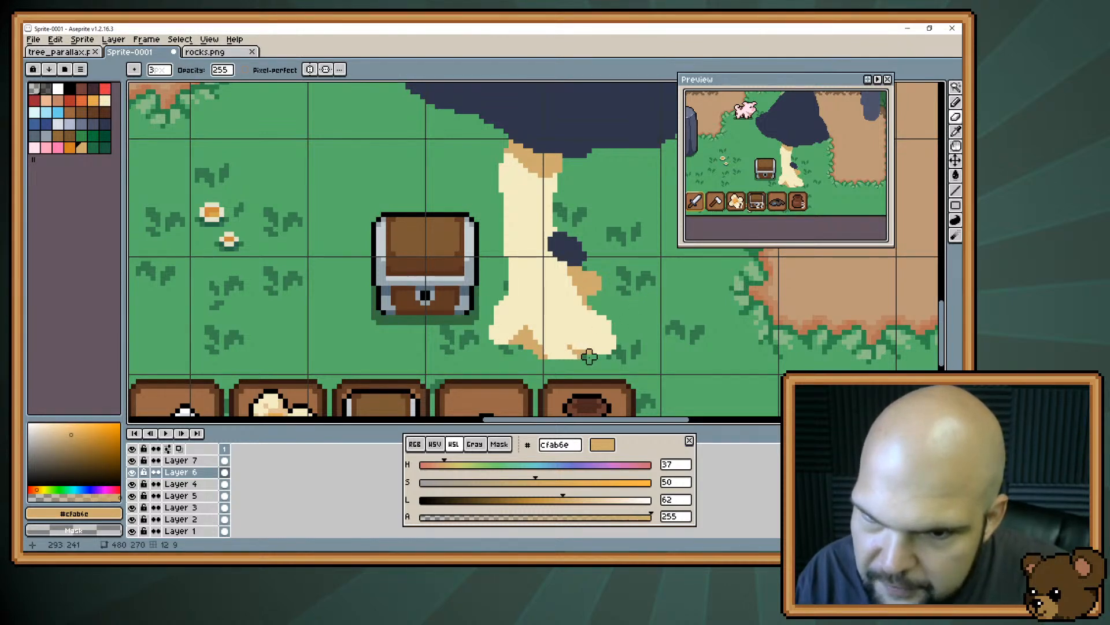
pyautogui.press('b')
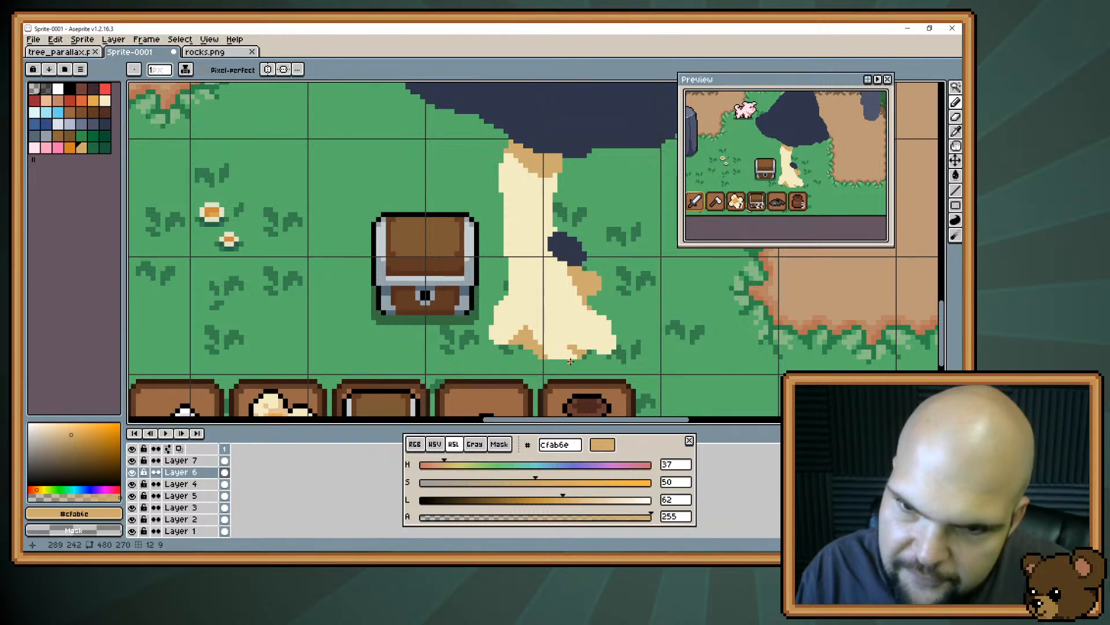
pyautogui.keyDown('alt'); pyautogui.click(570, 350); pyautogui.keyUp('alt')
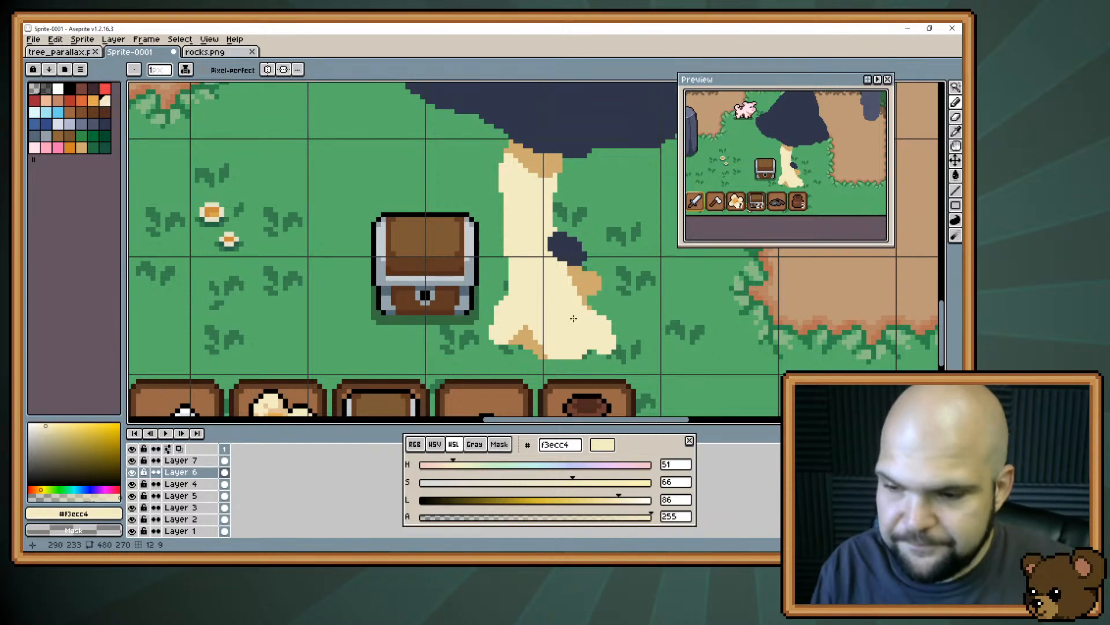
pyautogui.press('e')
pyautogui.click(584, 353)
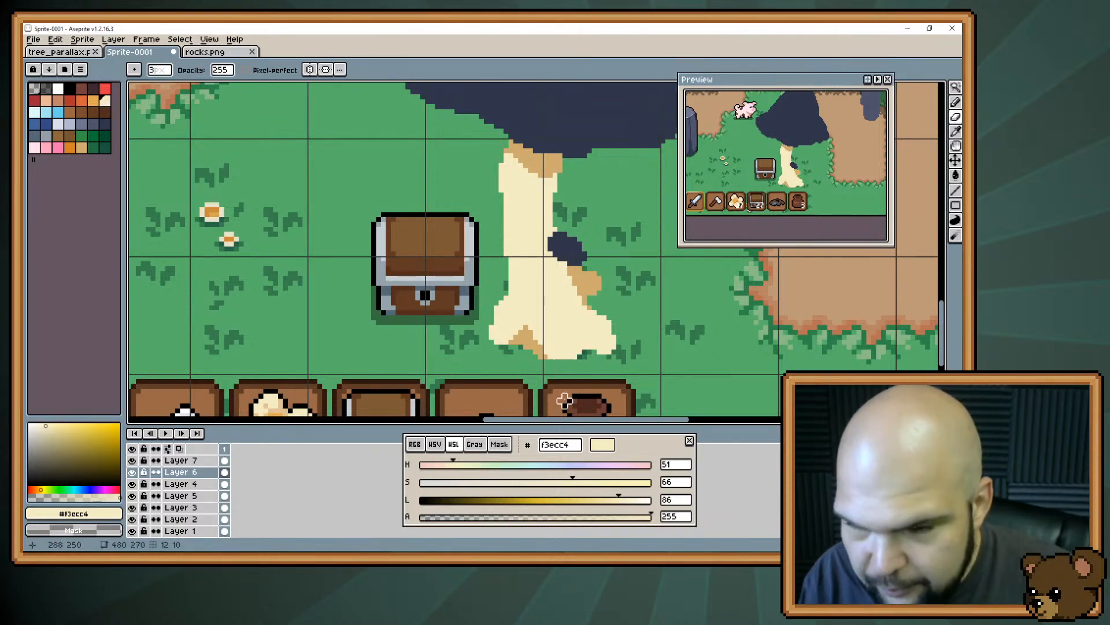
# Pick the dark blue #30364b and paint a small dab on the left side of the cream stem
pyautogui.moveTo(565, 247); pyautogui.dragTo(576, 287)
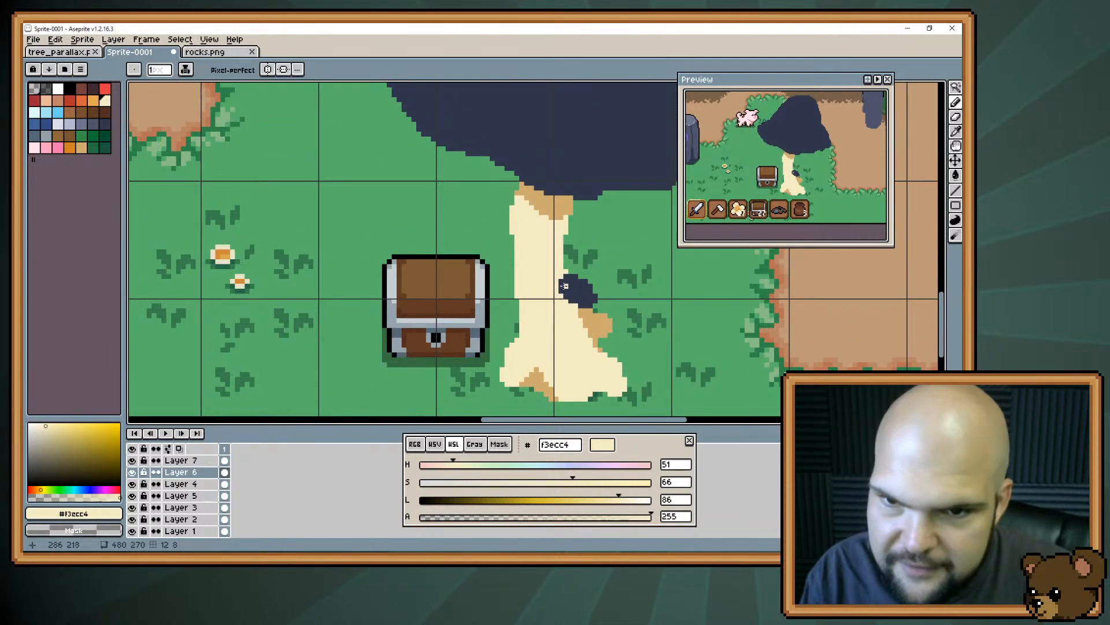
pyautogui.keyDown('alt'); pyautogui.click(576, 288); pyautogui.keyUp('alt')
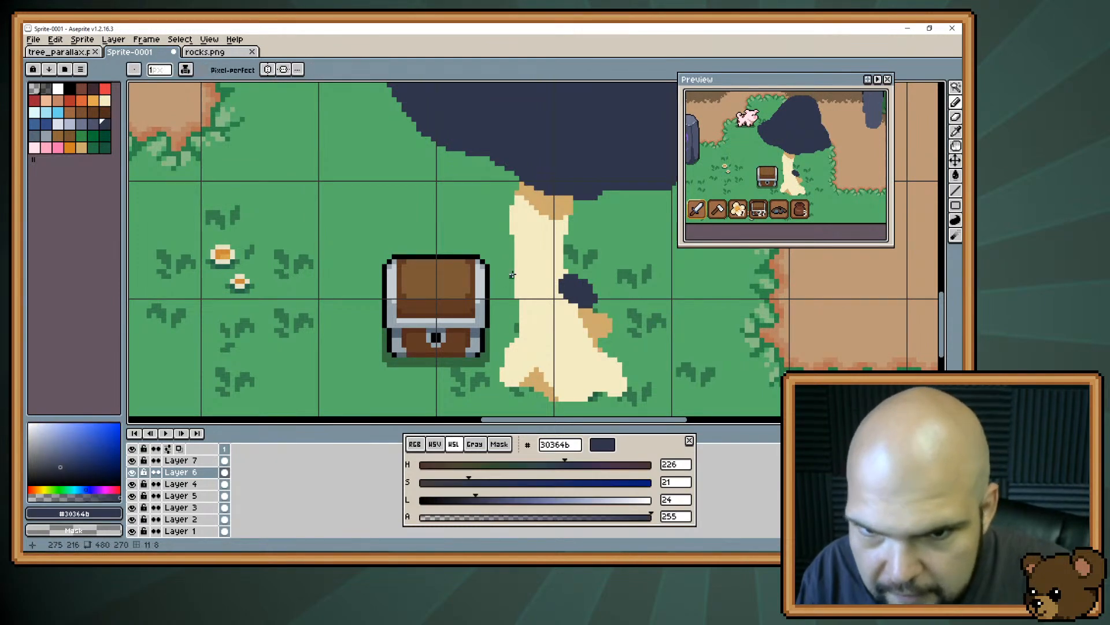
pyautogui.moveTo(511, 262); pyautogui.dragTo(503, 264)
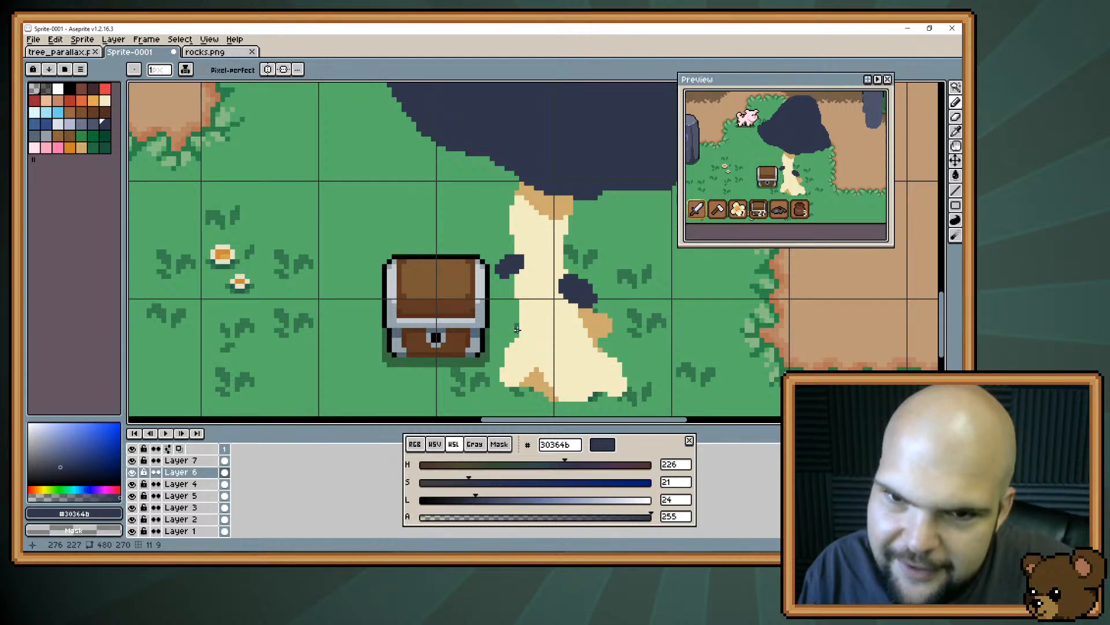
# Add a small bump beneath the left dark blue dab, shaded with tan #cfab6e and touched up with cream #f3ecc4
pyautogui.press('e')
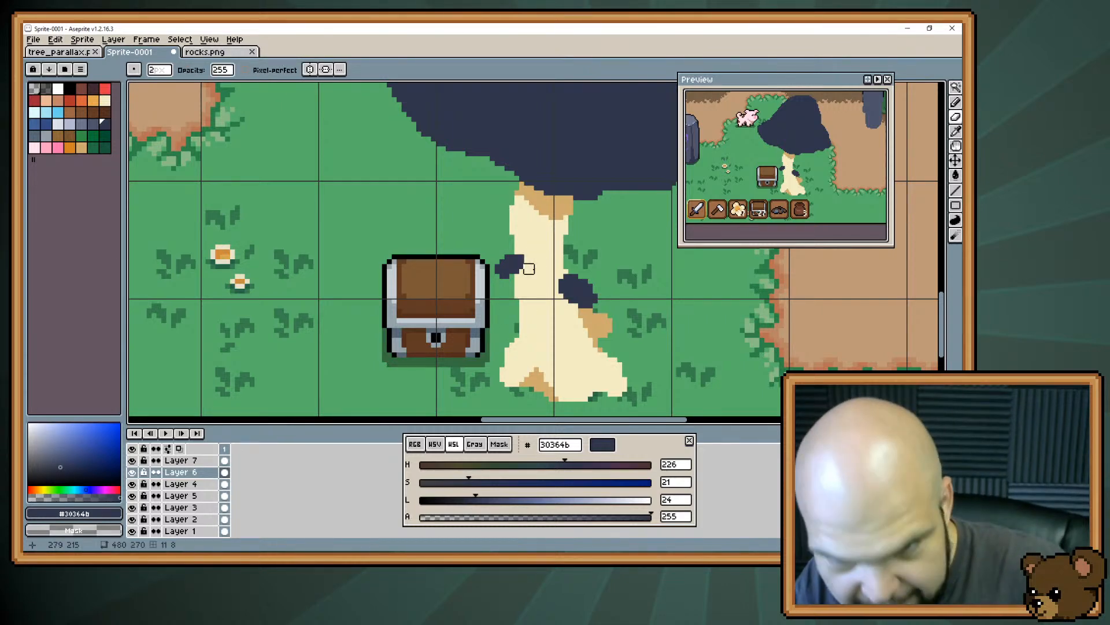
pyautogui.keyDown('alt'); pyautogui.click(537, 255); pyautogui.keyUp('alt')
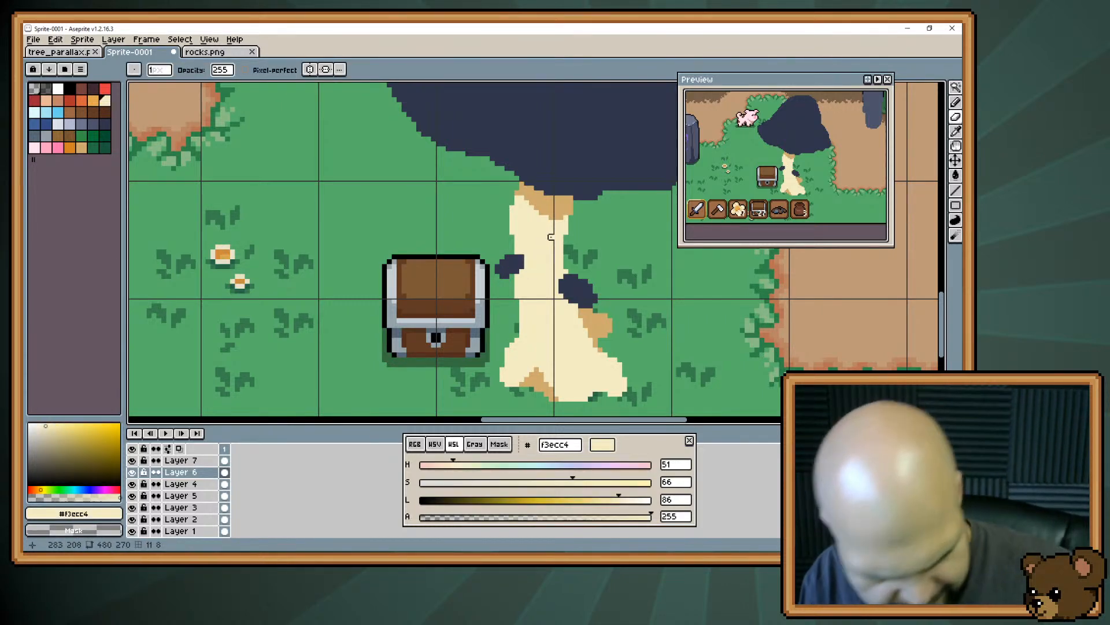
pyautogui.press('b')
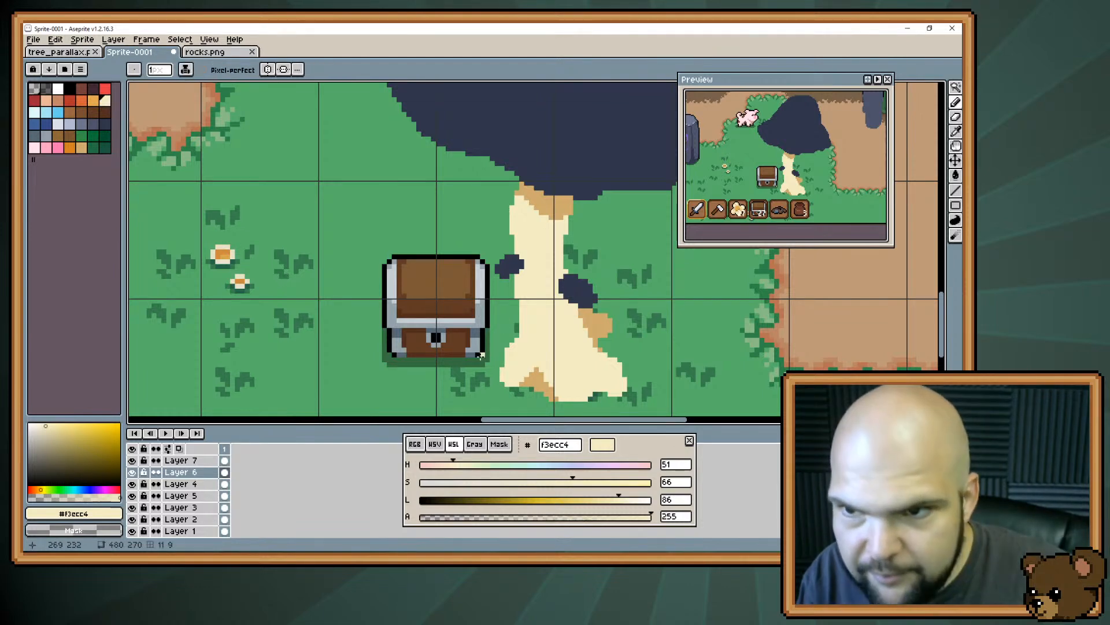
pyautogui.press('alt')
pyautogui.keyDown('alt'); pyautogui.click(589, 315); pyautogui.keyUp('alt')
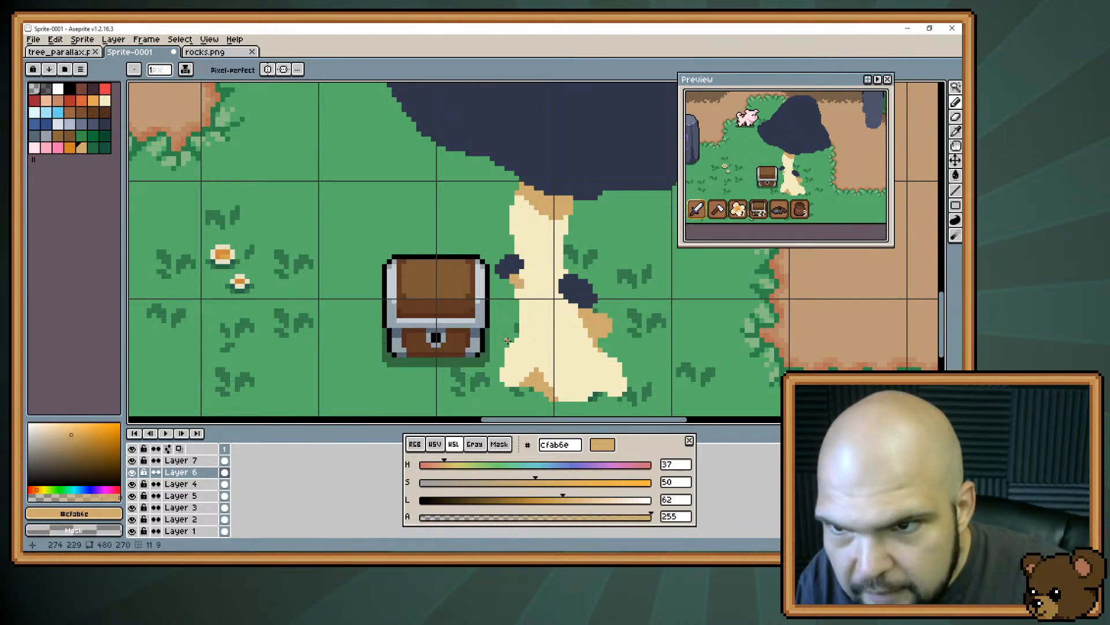
pyautogui.keyDown('alt'); pyautogui.click(521, 291); pyautogui.keyUp('alt')
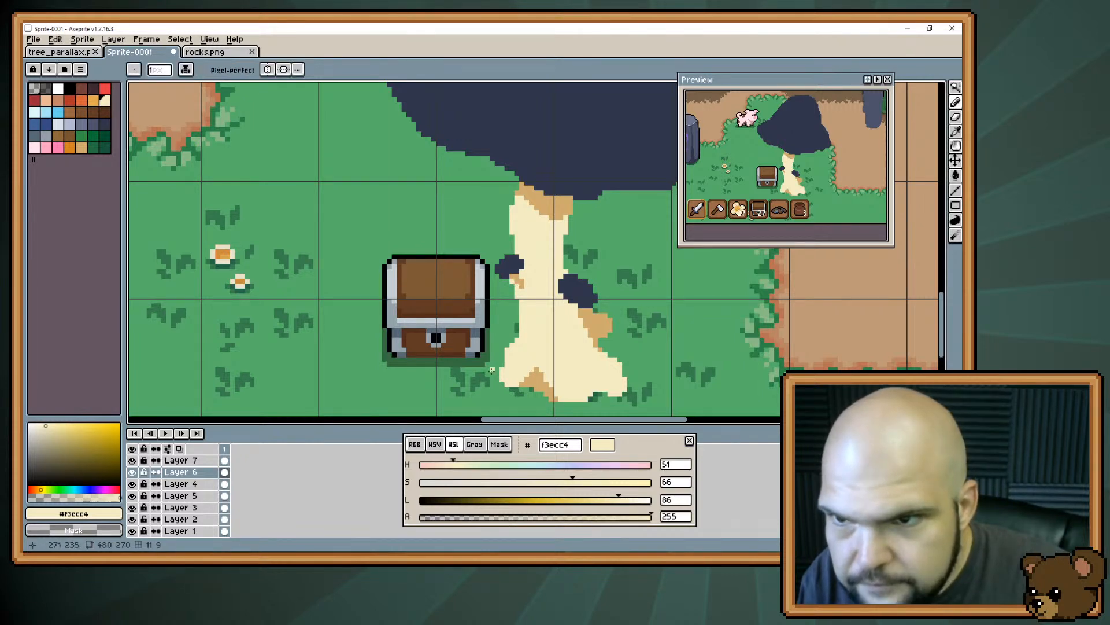
# Paint a third dark blue #30364b dab on the stem's upper right side and shade beneath it with tan #cfab6e
pyautogui.moveTo(523, 331); pyautogui.dragTo(473, 380)
pyautogui.press('space')
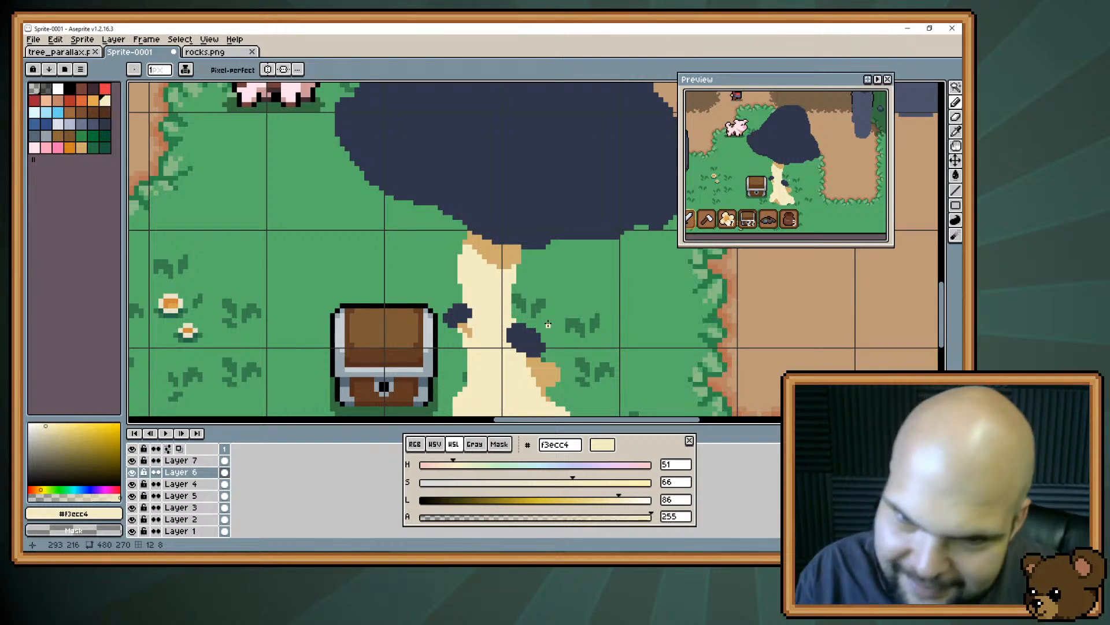
pyautogui.moveTo(500, 251); pyautogui.dragTo(507, 197)
pyautogui.keyDown('alt'); pyautogui.click(536, 271); pyautogui.keyUp('alt')
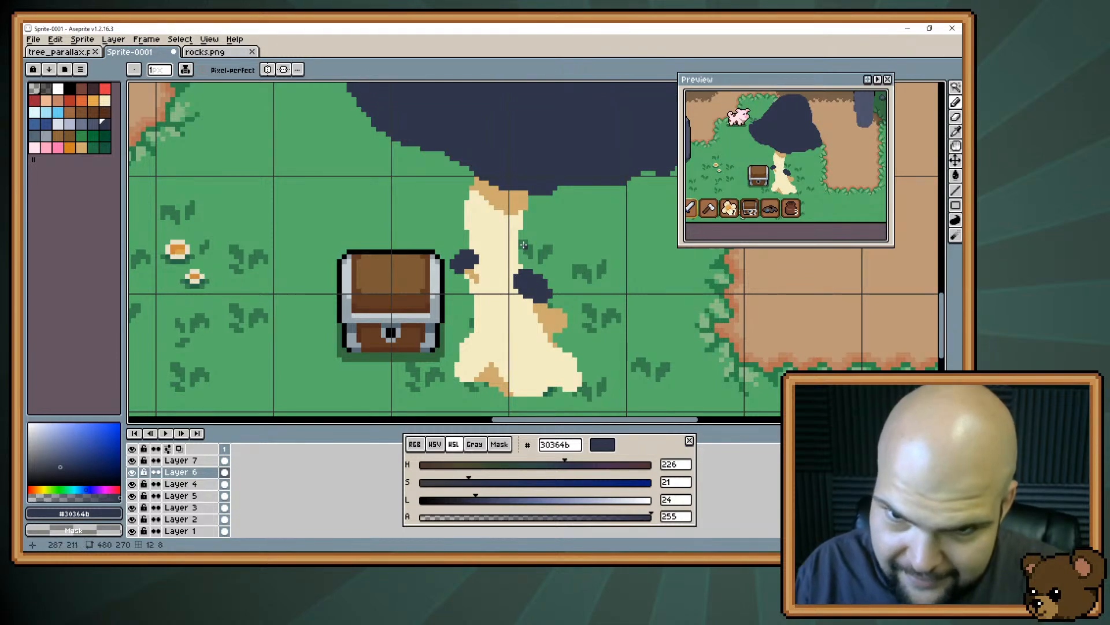
pyautogui.moveTo(523, 242); pyautogui.dragTo(526, 239)
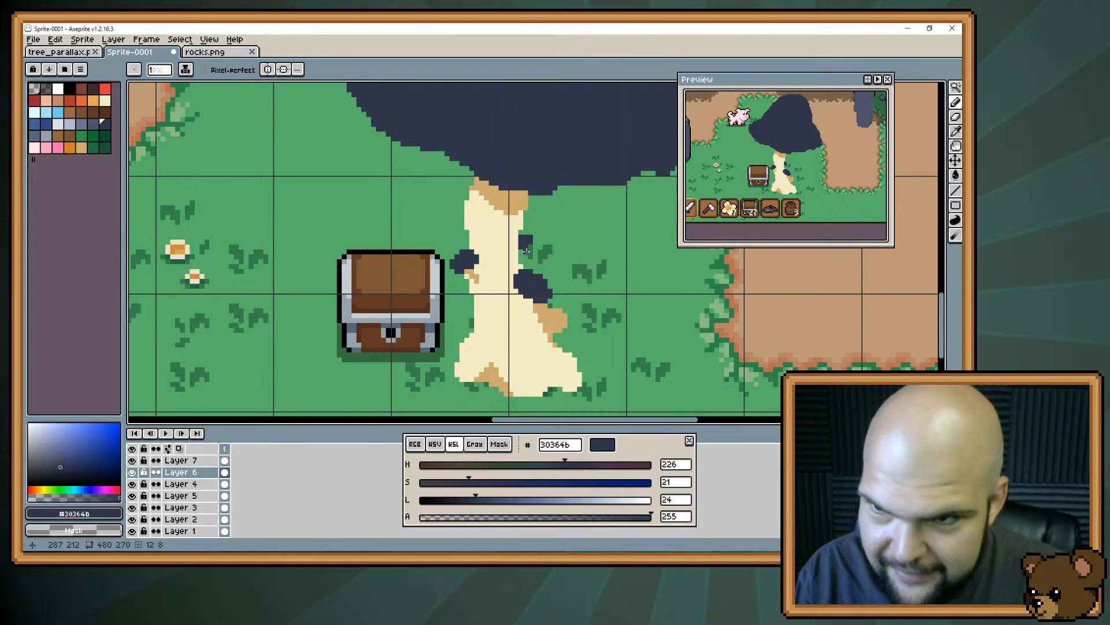
pyautogui.moveTo(527, 252); pyautogui.dragTo(536, 240)
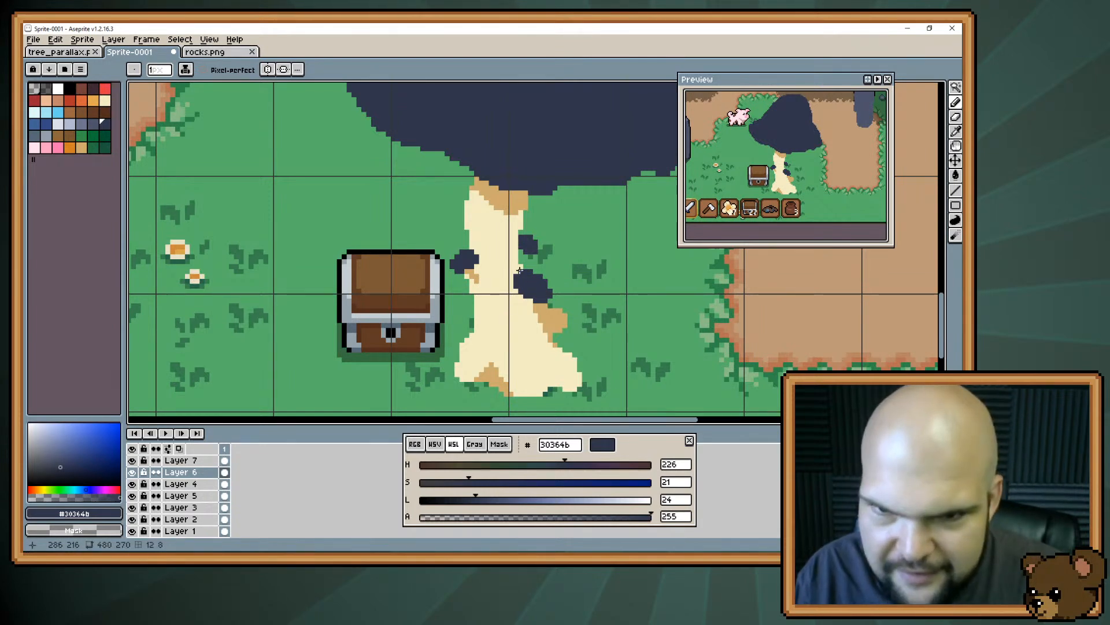
pyautogui.keyDown('alt'); pyautogui.click(547, 313); pyautogui.keyUp('alt')
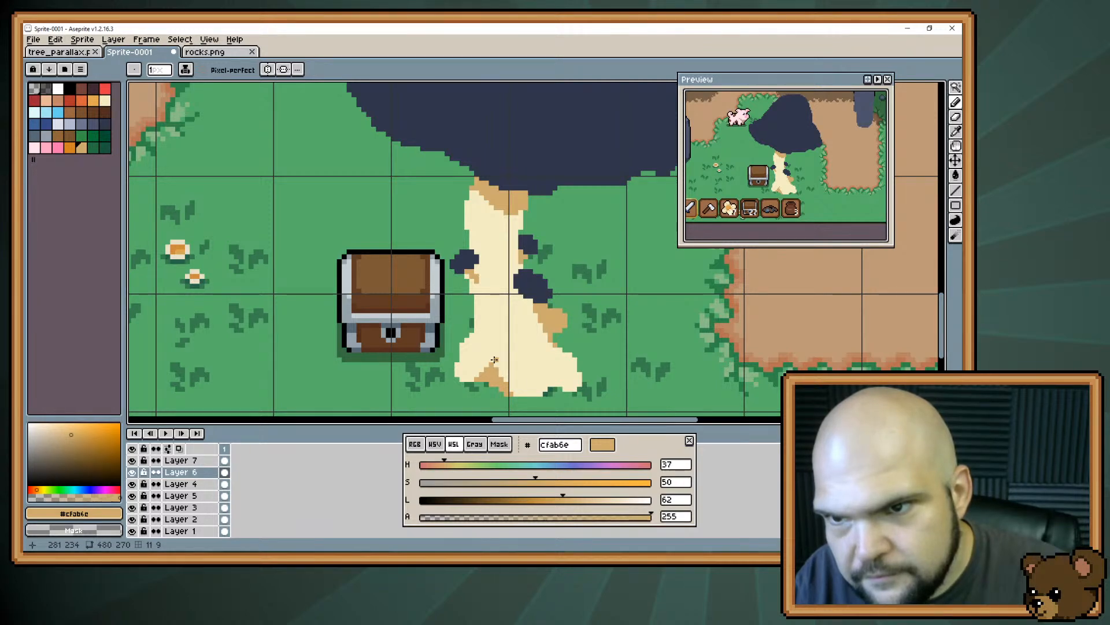
# Select the upper right dab with its tan shading, move it slightly higher on the stem, and clear the selection
pyautogui.scroll(-3, 501, 320)
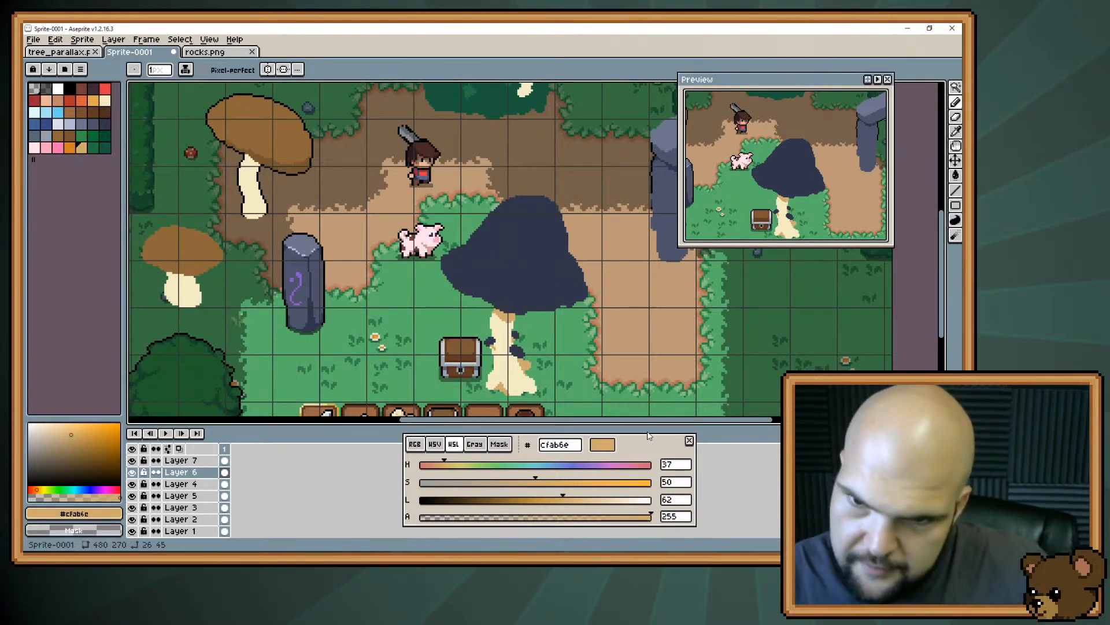
pyautogui.scroll(3, 473, 358)
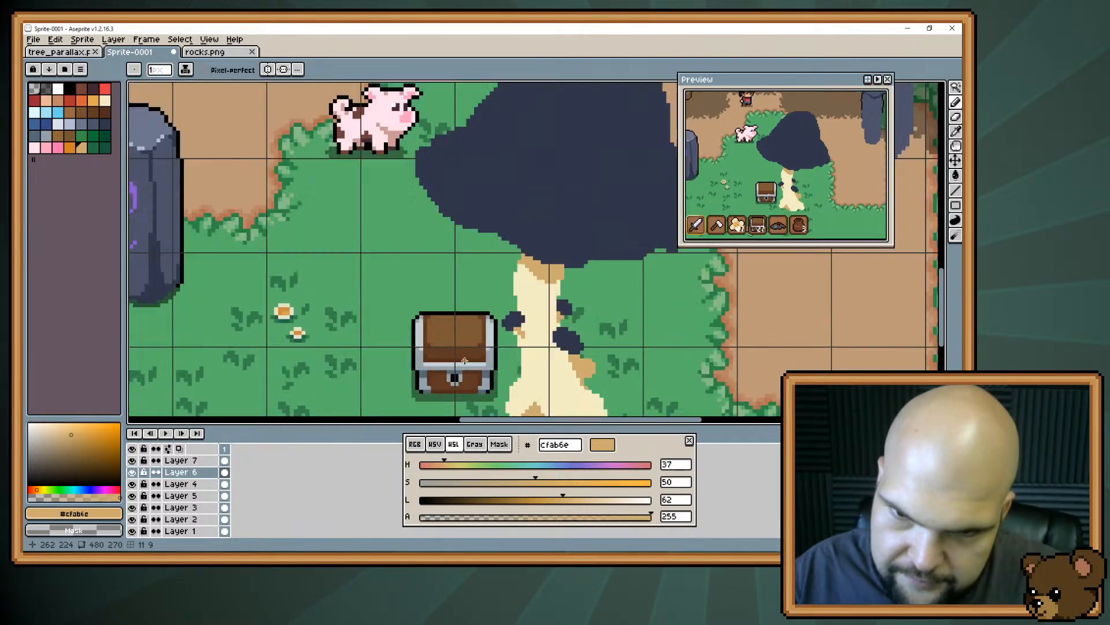
pyautogui.press('m')
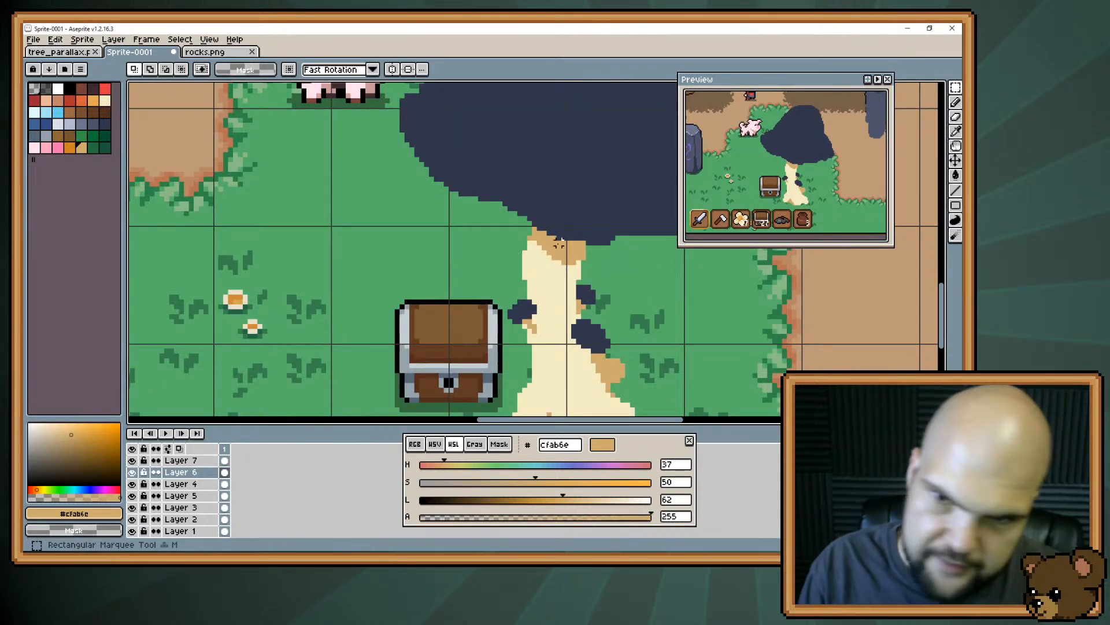
pyautogui.moveTo(577, 286)
pyautogui.mouseDown()
pyautogui.moveTo(594, 312)
pyautogui.moveTo(586, 282)
pyautogui.mouseUp()
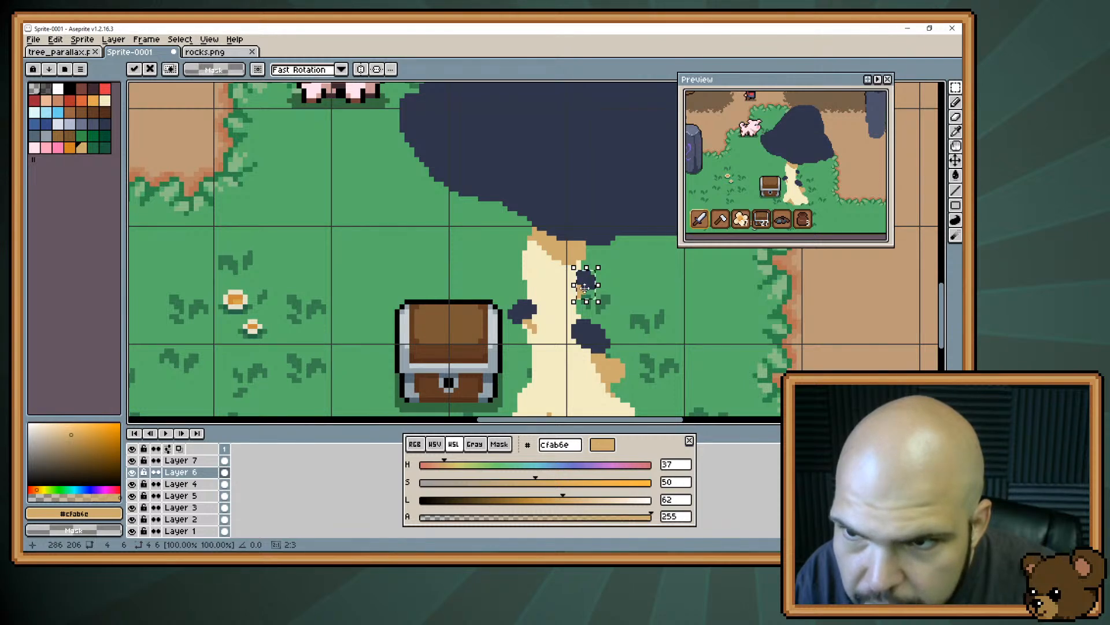
pyautogui.click(582, 313)
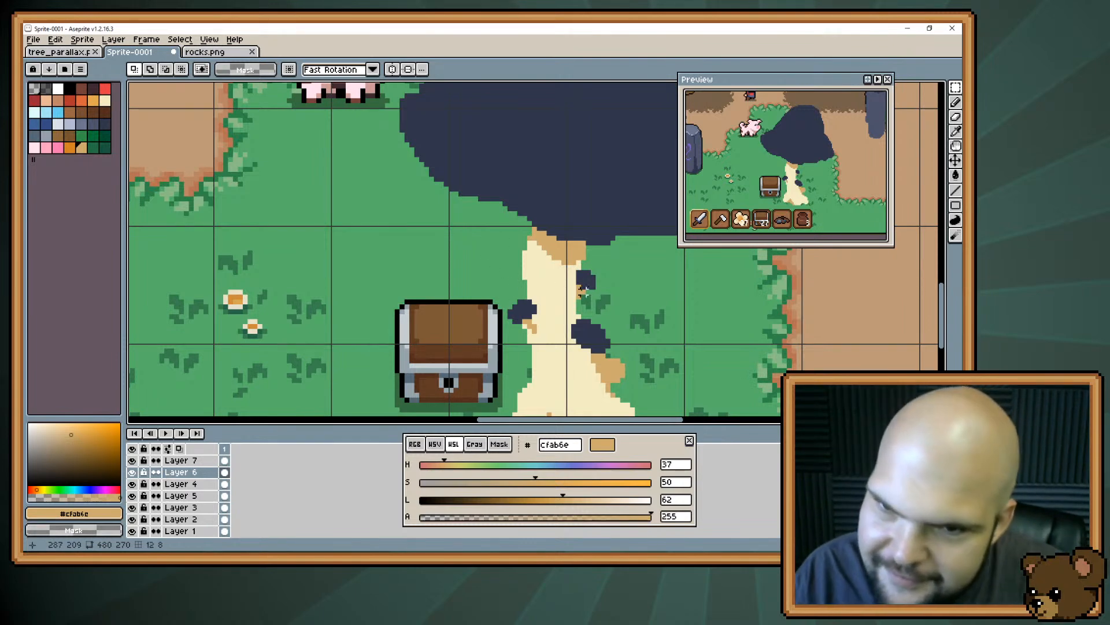
# Touch up the tan #cfab6e shading below the moved dab and shade along the stem's bottom edge with the Pencil
pyautogui.press('b')
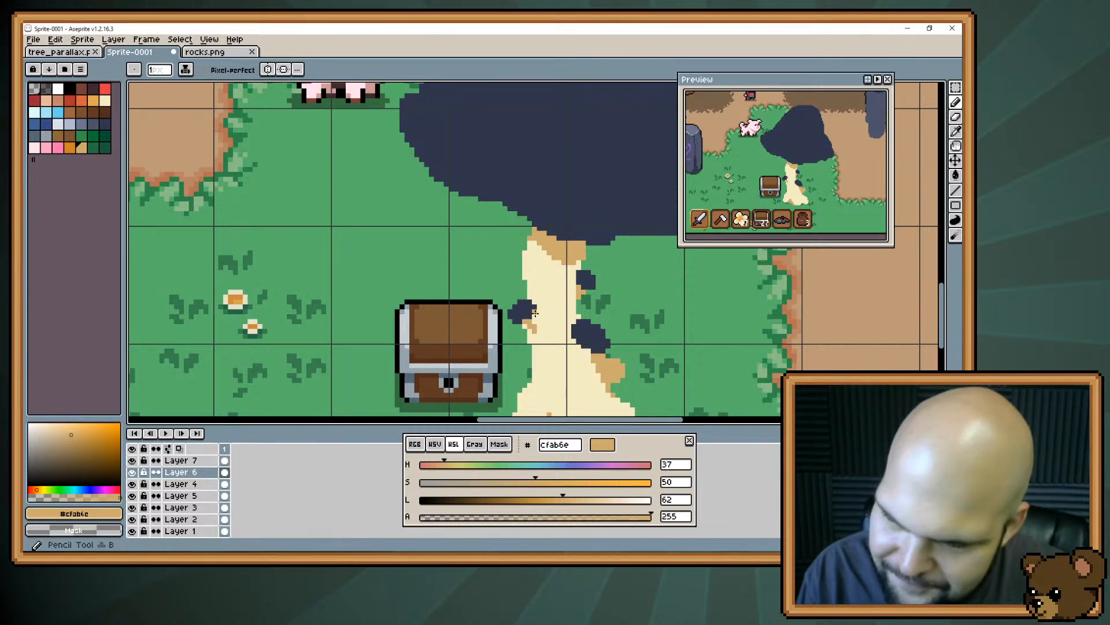
pyautogui.press('space')
pyautogui.moveTo(532, 273); pyautogui.dragTo(544, 195)
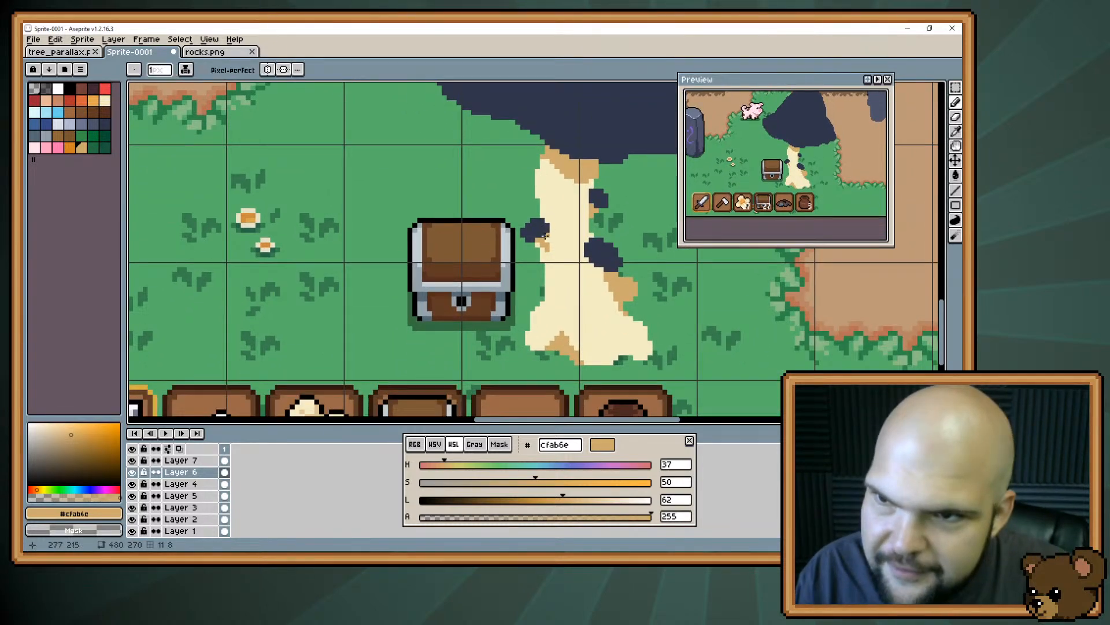
pyautogui.press('b')
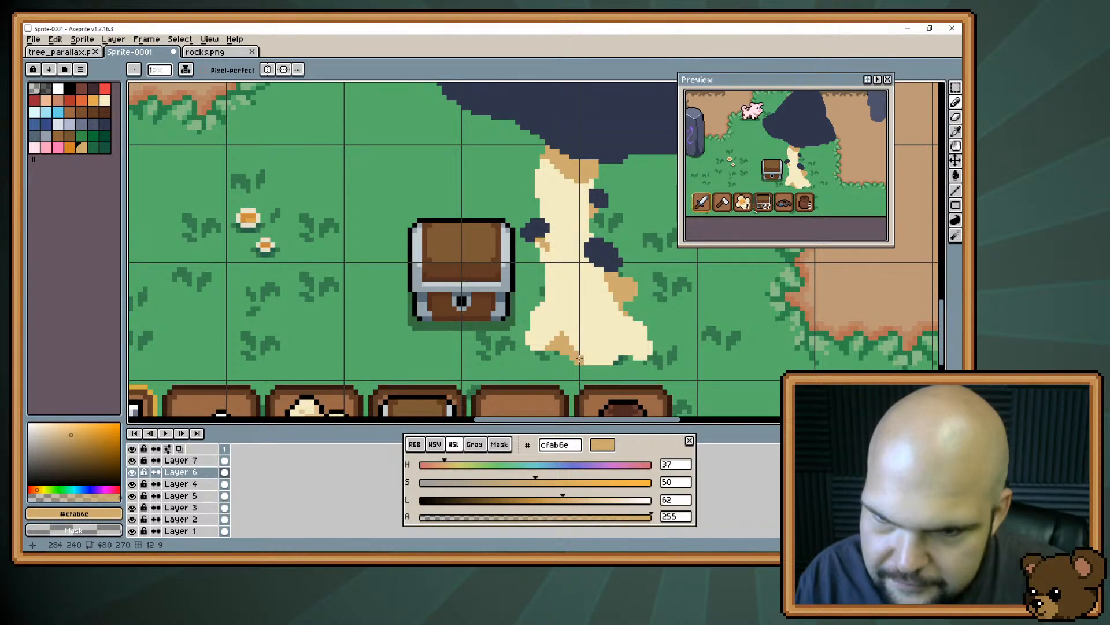
pyautogui.moveTo(584, 362)
pyautogui.mouseDown()
pyautogui.moveTo(643, 357)
pyautogui.moveTo(650, 346)
pyautogui.mouseUp()
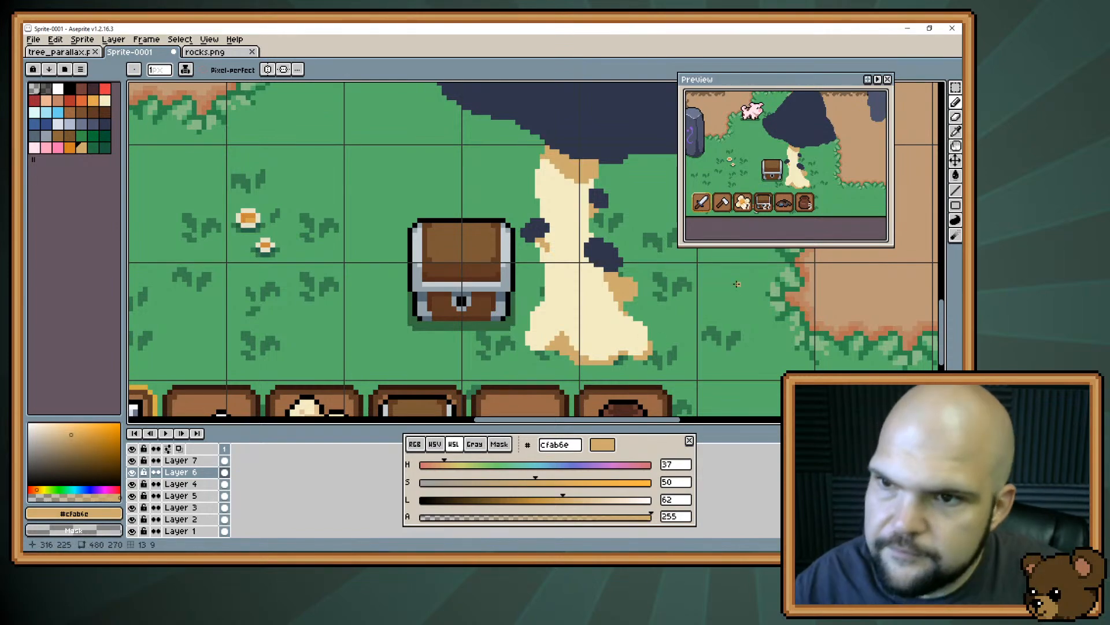
# Try filling the giant mushroom's dark blue cap with the brown #8e6839 picked from the tall mushroom's cap
pyautogui.scroll(-2, 737, 284)
pyautogui.moveTo(590, 173); pyautogui.dragTo(238, 251)
pyautogui.scroll(-5, 238, 250)
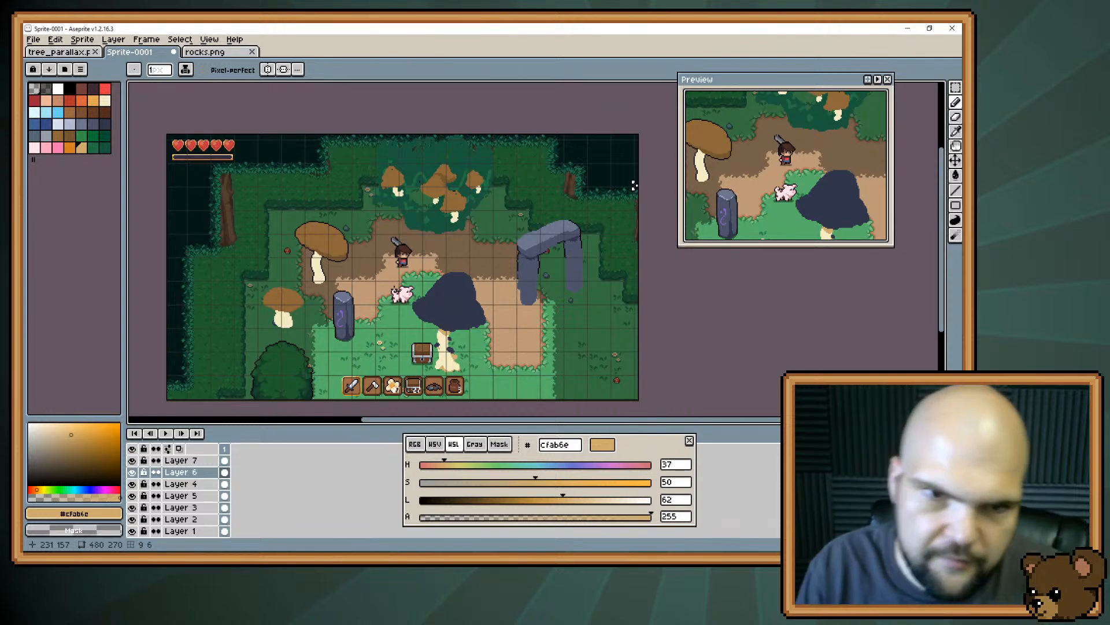
pyautogui.keyDown('alt'); pyautogui.click(329, 242); pyautogui.keyUp('alt')
pyautogui.press('g')
pyautogui.click(450, 304)
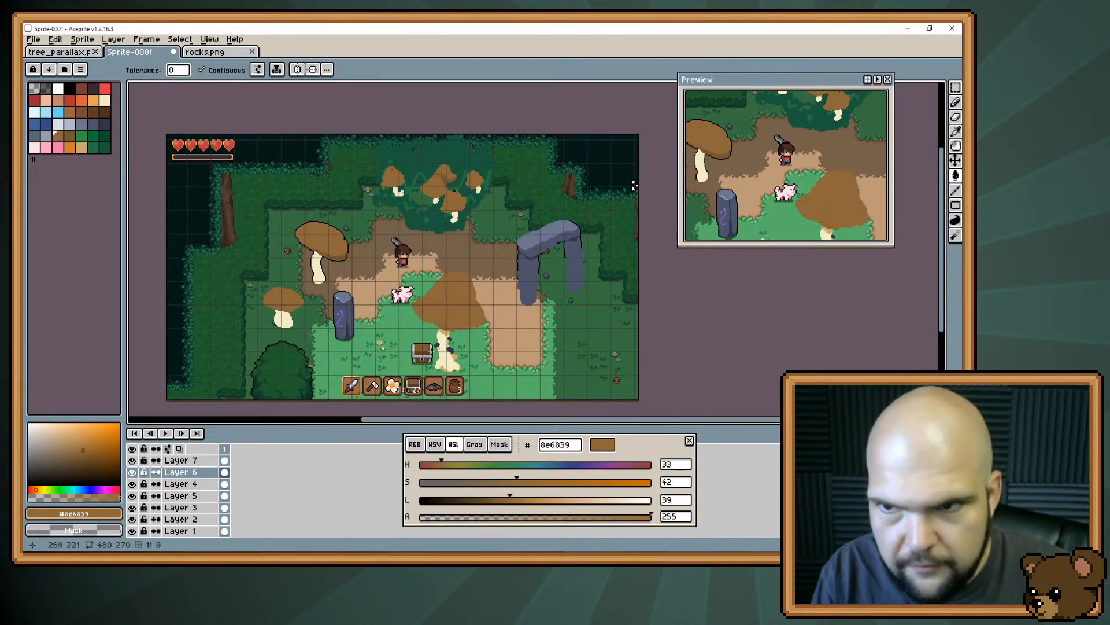
pyautogui.hotkey('ctrl', 'z')
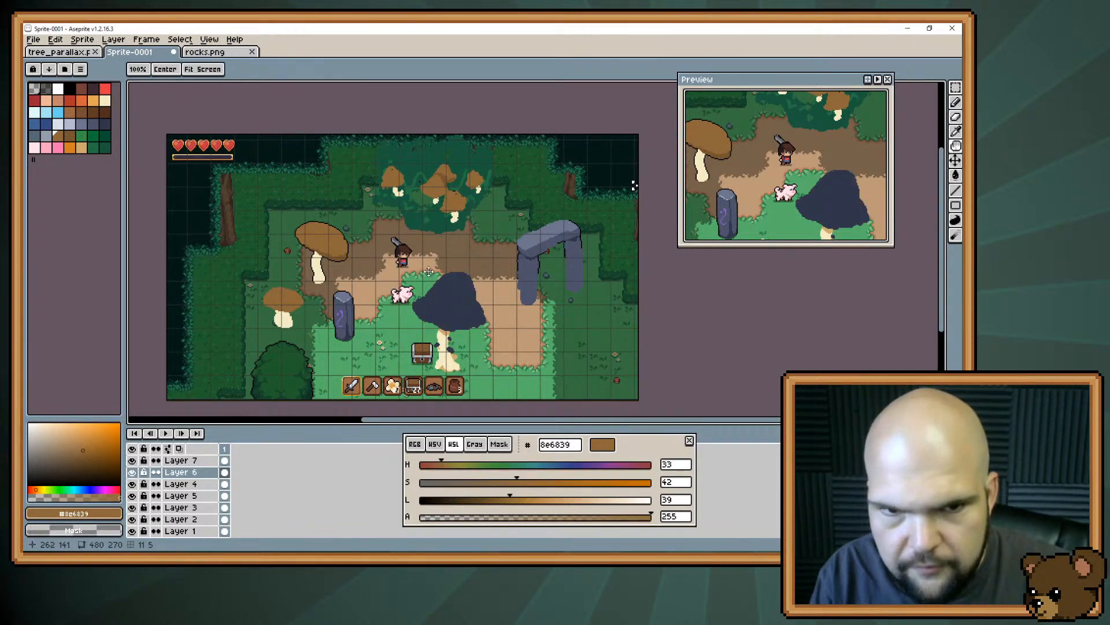
pyautogui.moveTo(382, 317); pyautogui.dragTo(463, 266)
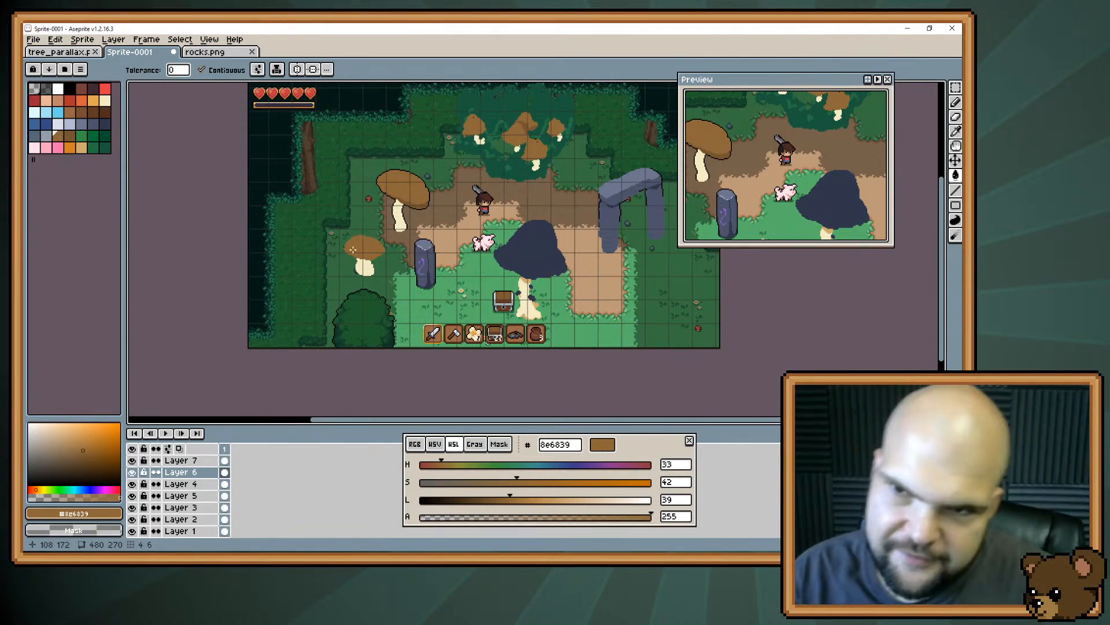
pyautogui.scroll(1, 485, 261)
pyautogui.hscroll(1, 484, 261)
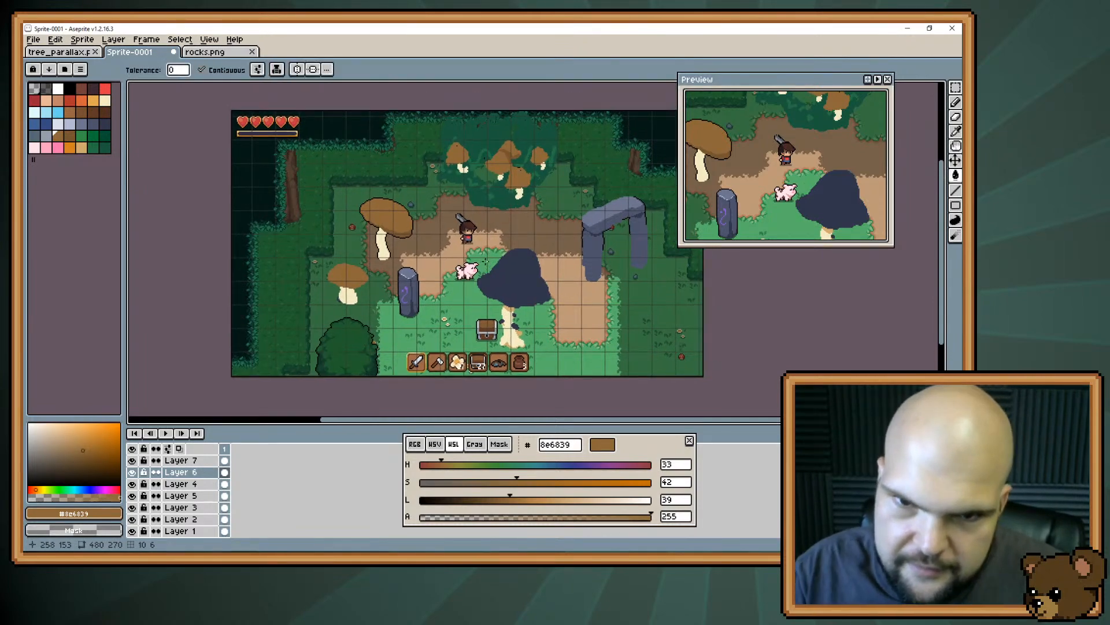
pyautogui.scroll(1, 423, 198)
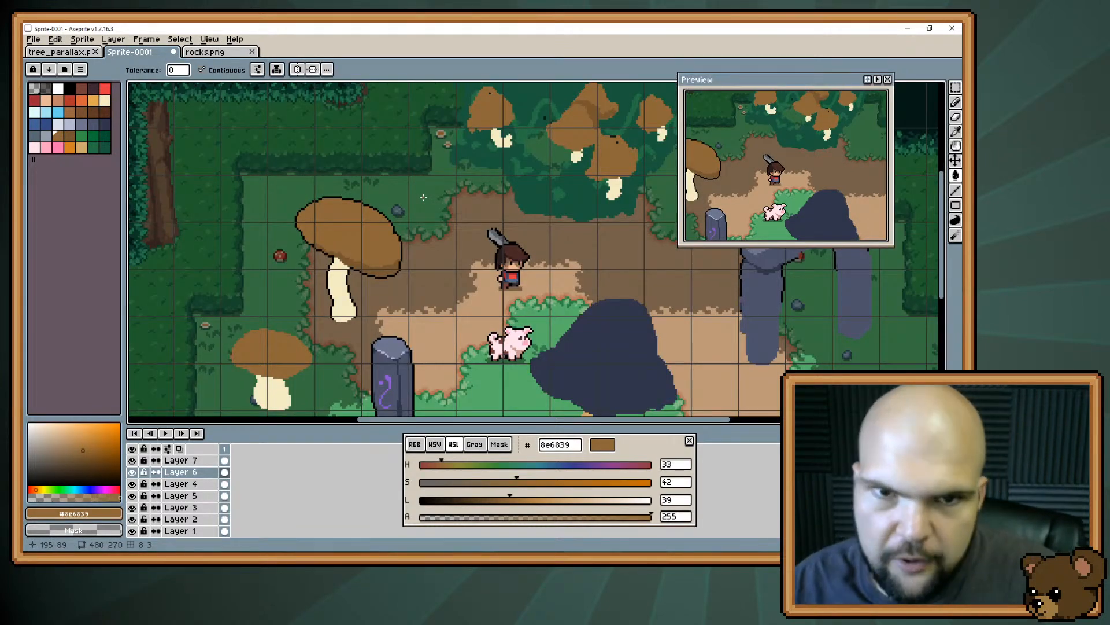
pyautogui.scroll(-1, 424, 197)
pyautogui.moveTo(423, 197); pyautogui.dragTo(349, 210)
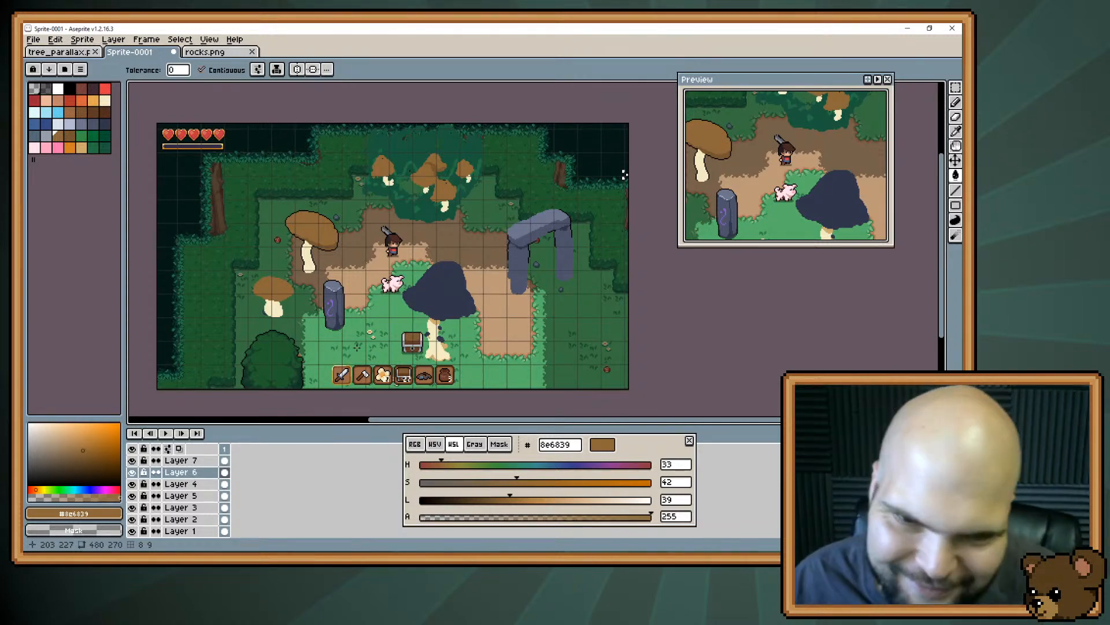
pyautogui.scroll(2, 537, 272)
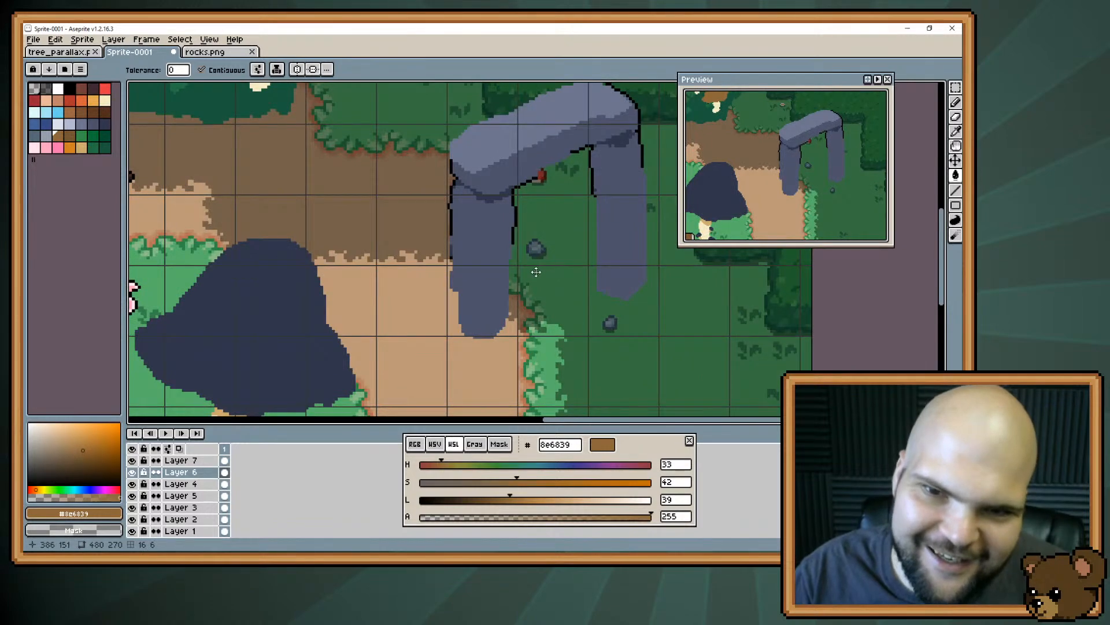
# Try touching up the shading below the stem's left dab with cream #f3ecc4 picked from the stem
pyautogui.moveTo(536, 272); pyautogui.dragTo(697, 136)
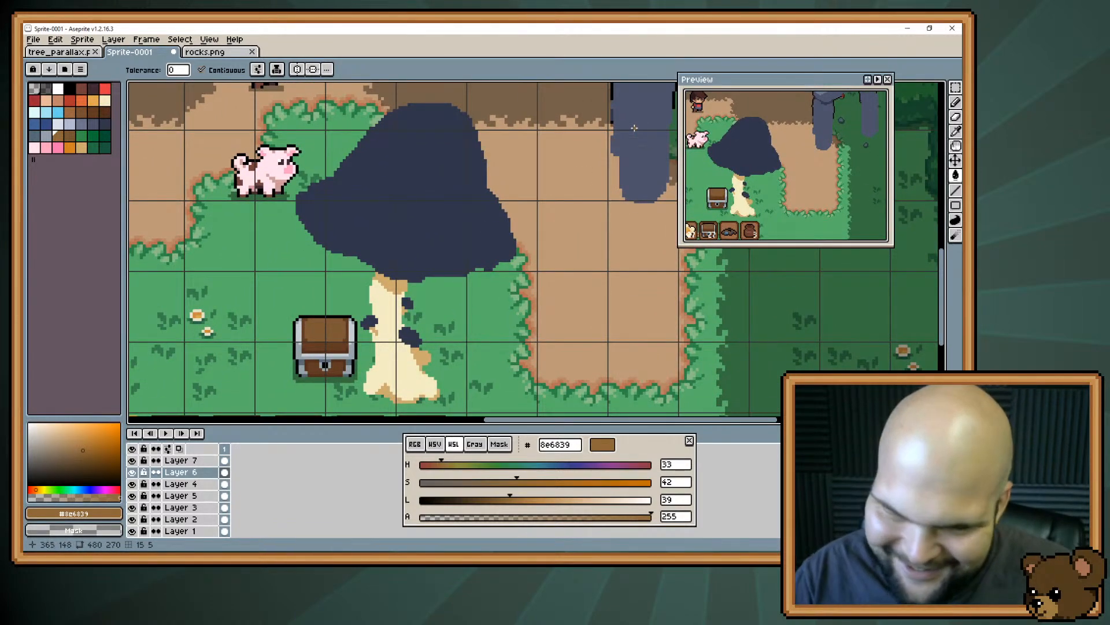
pyautogui.scroll(2, 480, 228)
pyautogui.moveTo(383, 272); pyautogui.dragTo(407, 130)
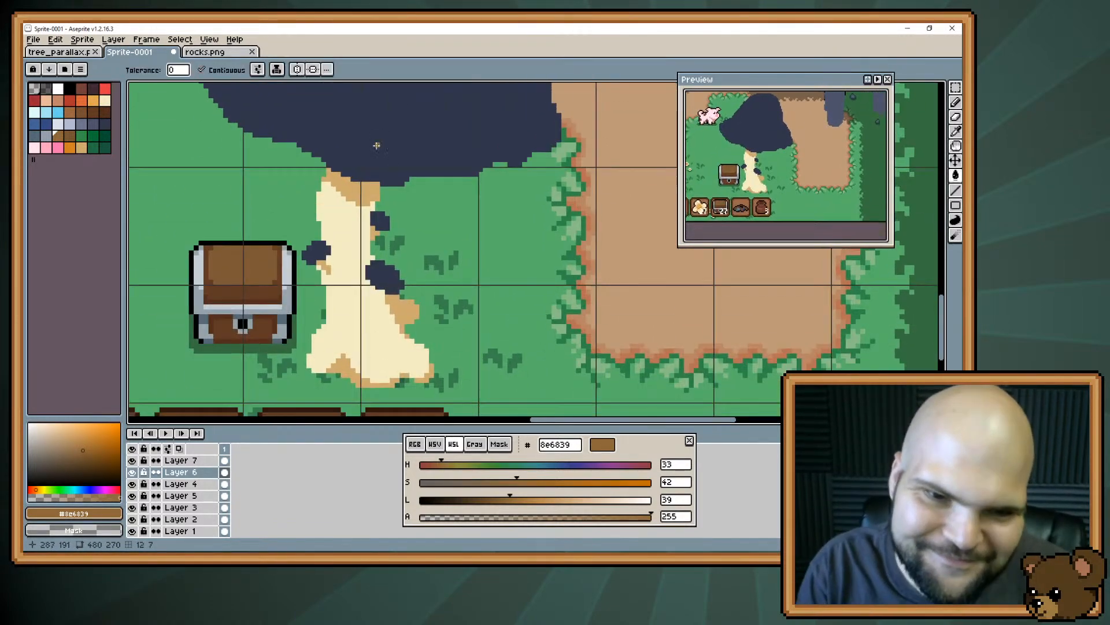
pyautogui.keyDown('alt'); pyautogui.click(329, 269); pyautogui.keyUp('alt')
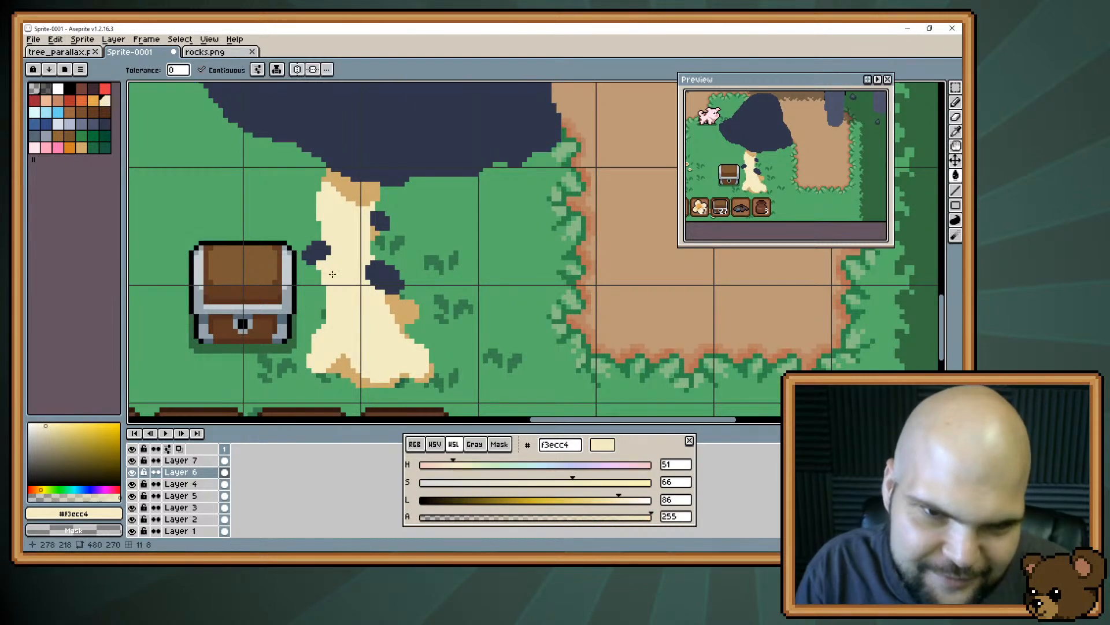
pyautogui.click(323, 267)
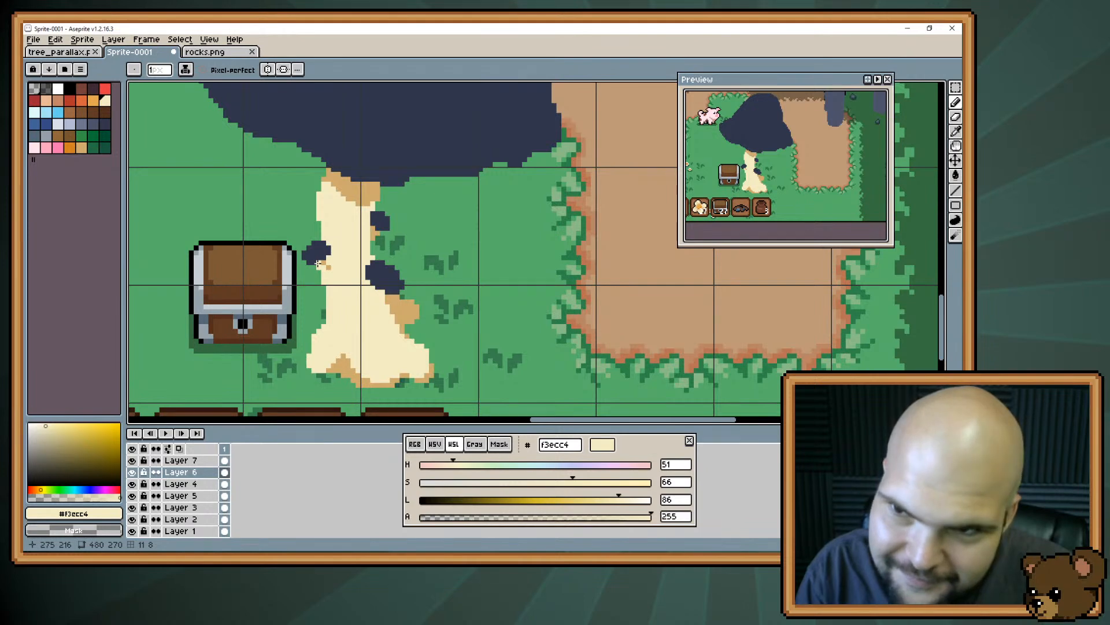
pyautogui.hotkey('ctrl', 'z')
pyautogui.press('v')
pyautogui.press('b')
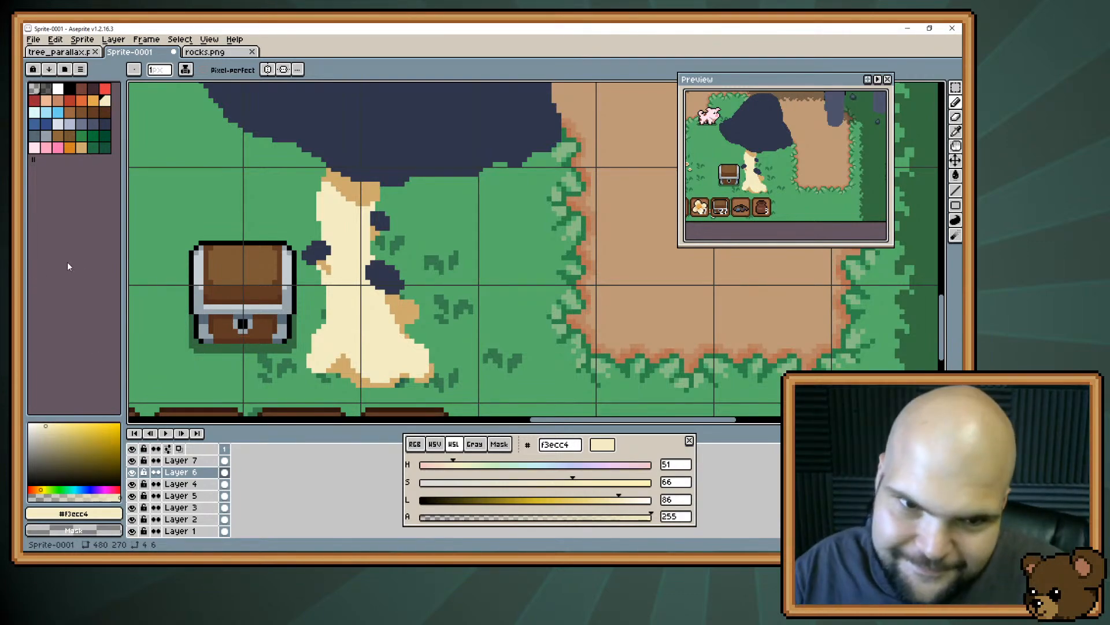
# Examine the giant mushroom against the surrounding forest scene and the other props
pyautogui.scroll(-2, 409, 163)
pyautogui.moveTo(410, 167); pyautogui.dragTo(448, 191)
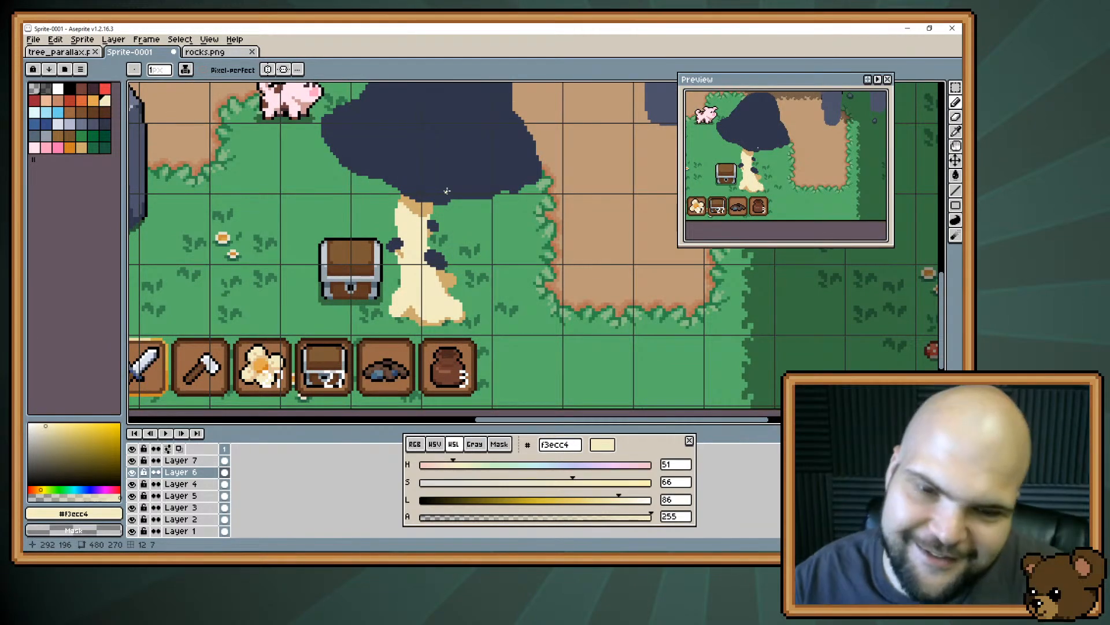
pyautogui.moveTo(437, 163); pyautogui.dragTo(613, 292)
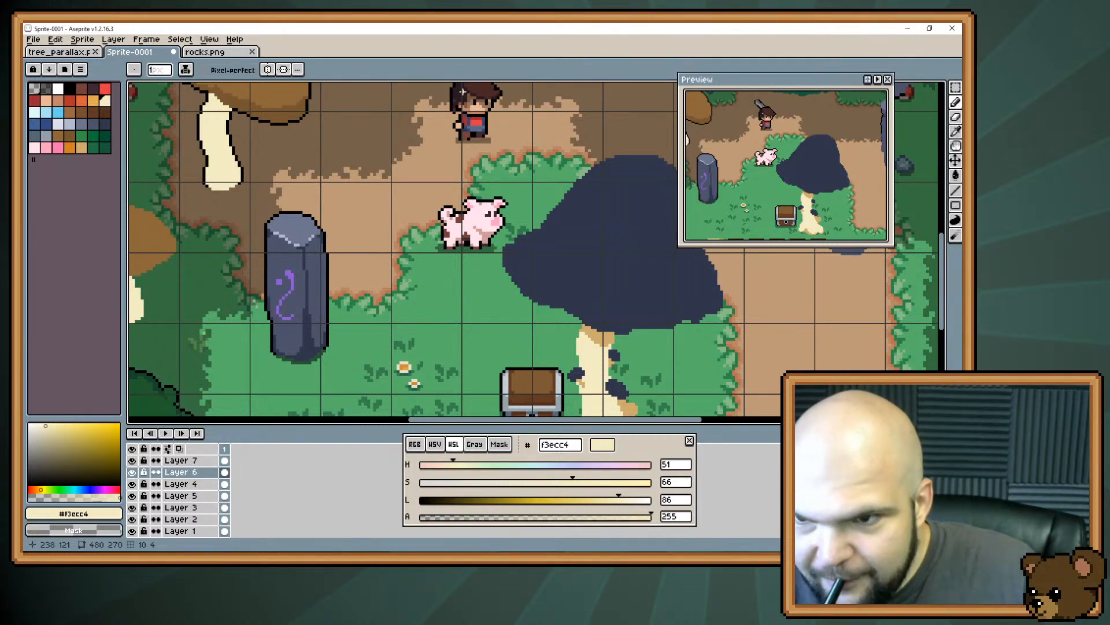
pyautogui.moveTo(597, 344); pyautogui.dragTo(558, 249)
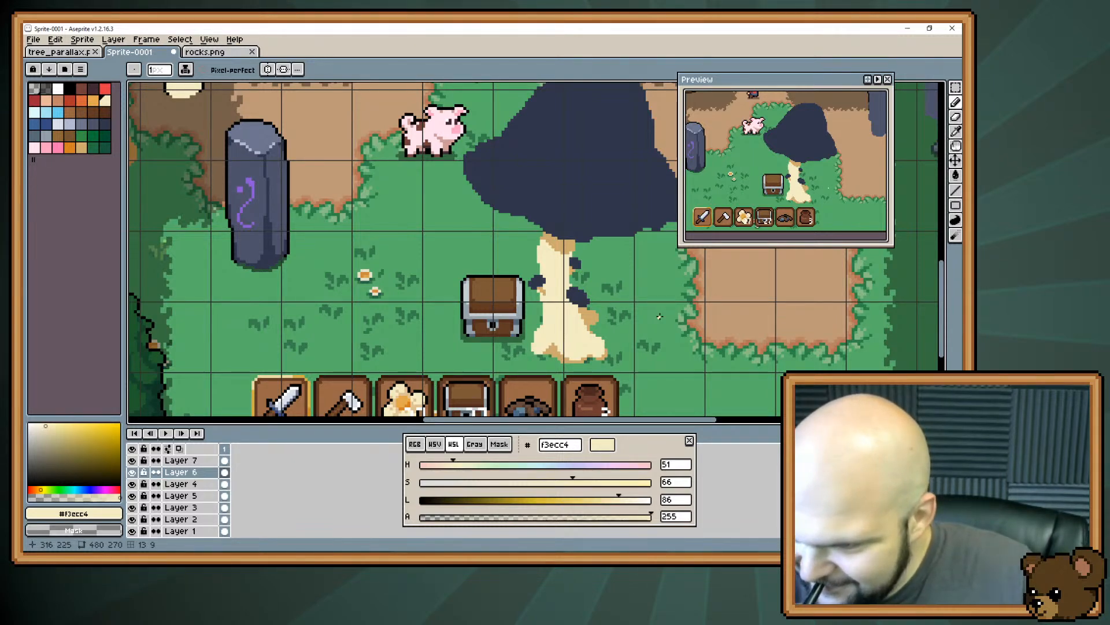
pyautogui.scroll(-3, 530, 350)
pyautogui.moveTo(387, 208); pyautogui.dragTo(330, 357)
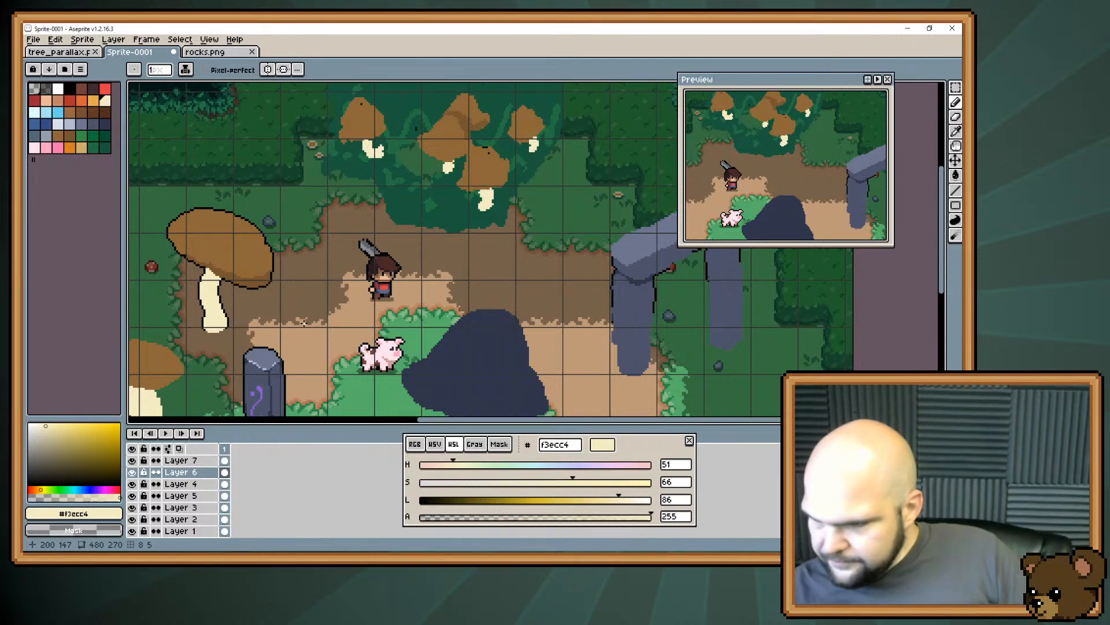
pyautogui.scroll(-3, 347, 289)
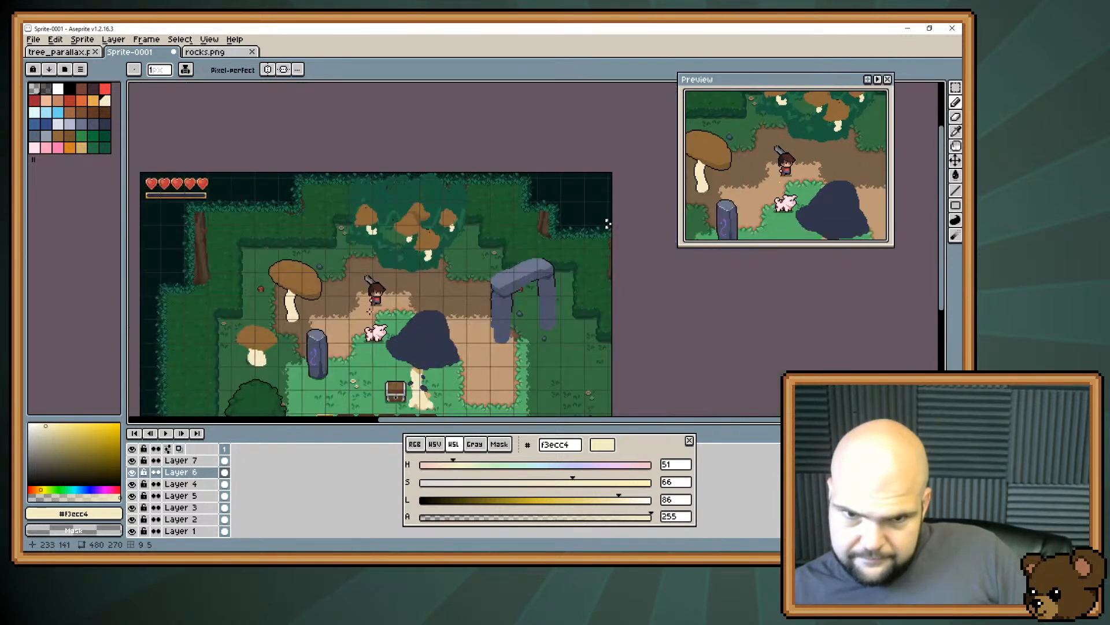
pyautogui.moveTo(382, 263); pyautogui.dragTo(400, 263)
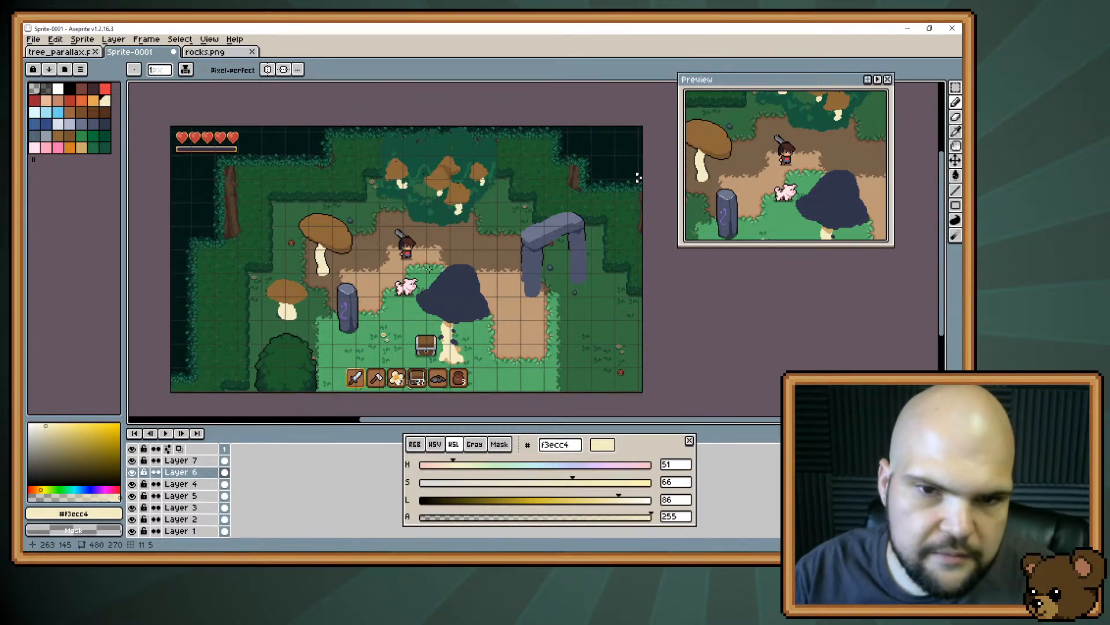
pyautogui.scroll(4, 430, 269)
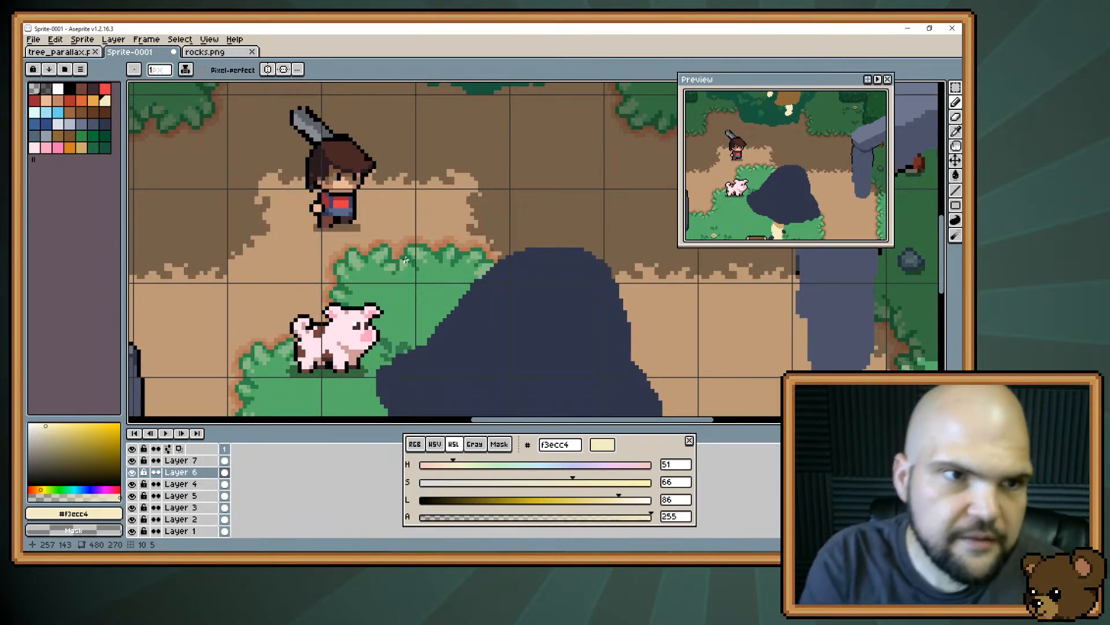
# Add a new layer directly above Layer 6, then hide it and show it again
pyautogui.click(113, 40)
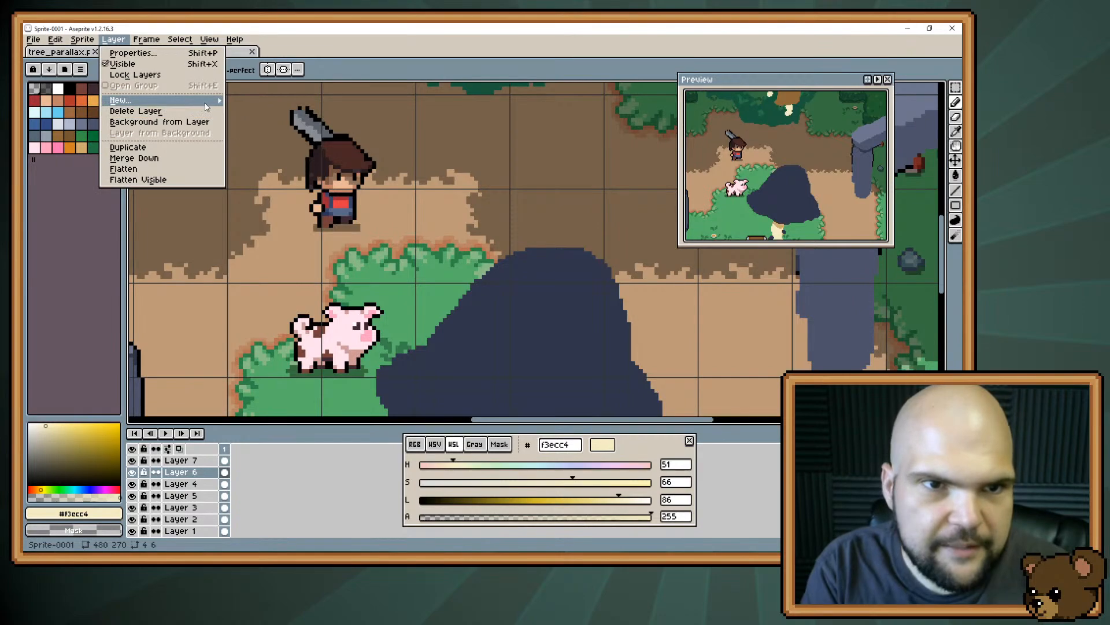
pyautogui.moveTo(204, 106)
pyautogui.click(241, 105)
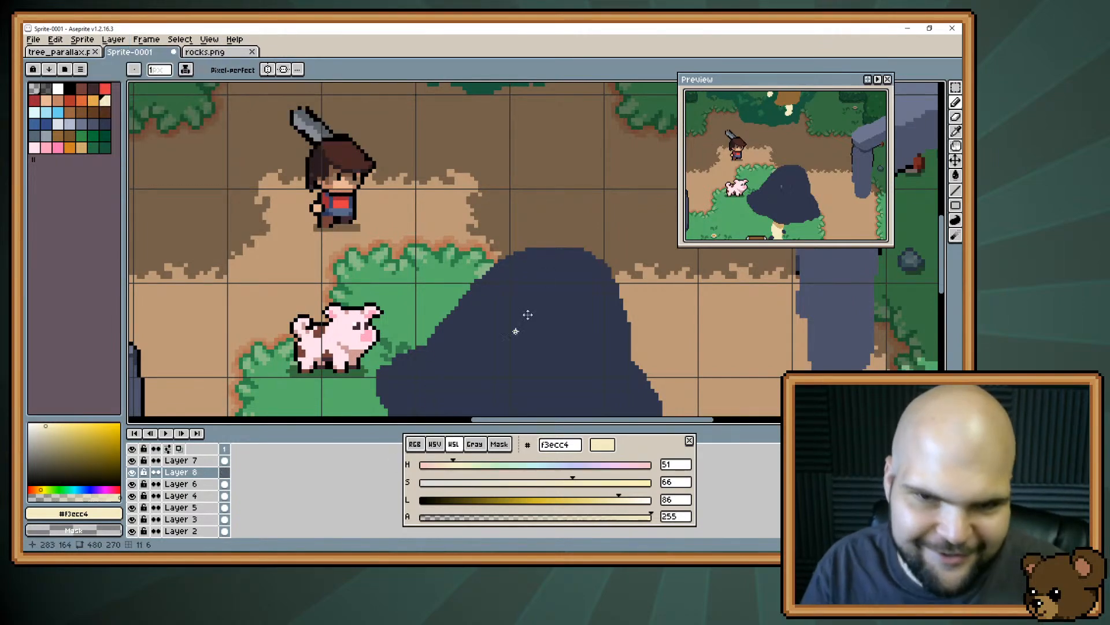
pyautogui.hscroll(5, 473, 387)
pyautogui.hscroll(-10, 365, 262)
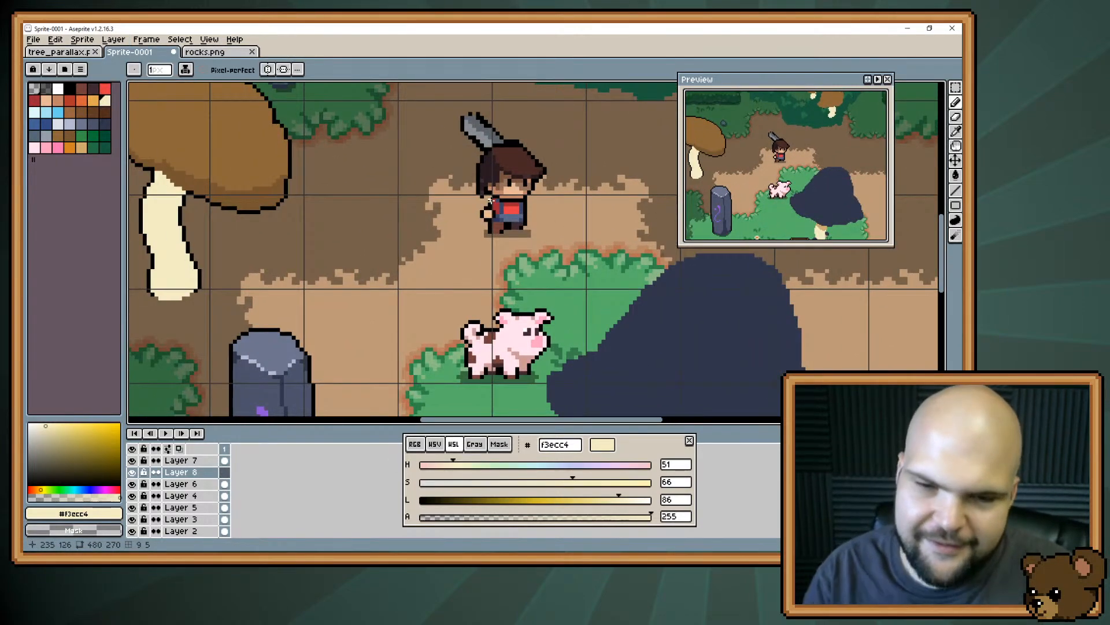
pyautogui.scroll(-1, 552, 172)
pyautogui.moveTo(520, 216); pyautogui.dragTo(530, 180)
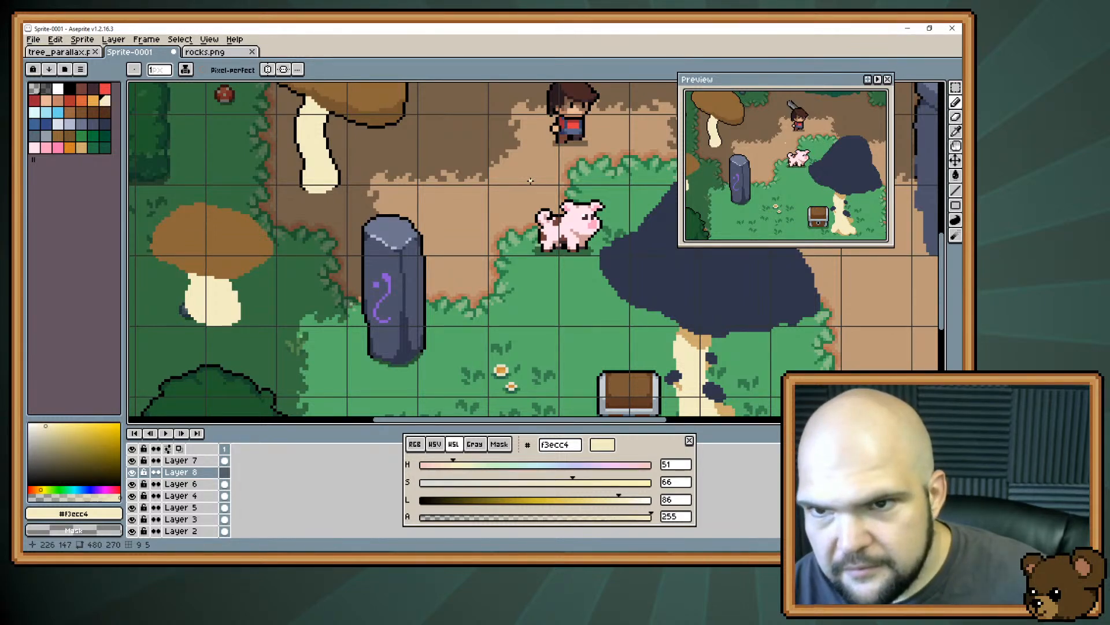
pyautogui.press('space')
pyautogui.moveTo(720, 366)
pyautogui.mouseDown()
pyautogui.moveTo(642, 421)
pyautogui.moveTo(662, 356)
pyautogui.moveTo(640, 342)
pyautogui.moveTo(607, 366)
pyautogui.moveTo(745, 301)
pyautogui.mouseUp()
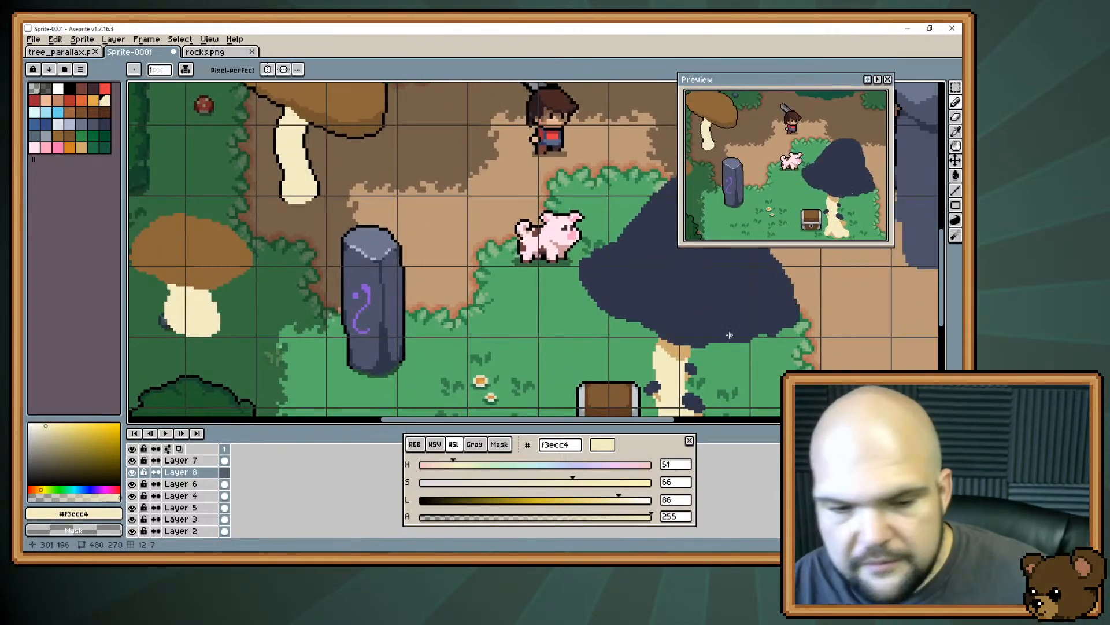
pyautogui.click(132, 473)
pyautogui.click(132, 473)
# Apply a black outside Outline effect to the giant mushroom on Layer 6
pyautogui.click(177, 485)
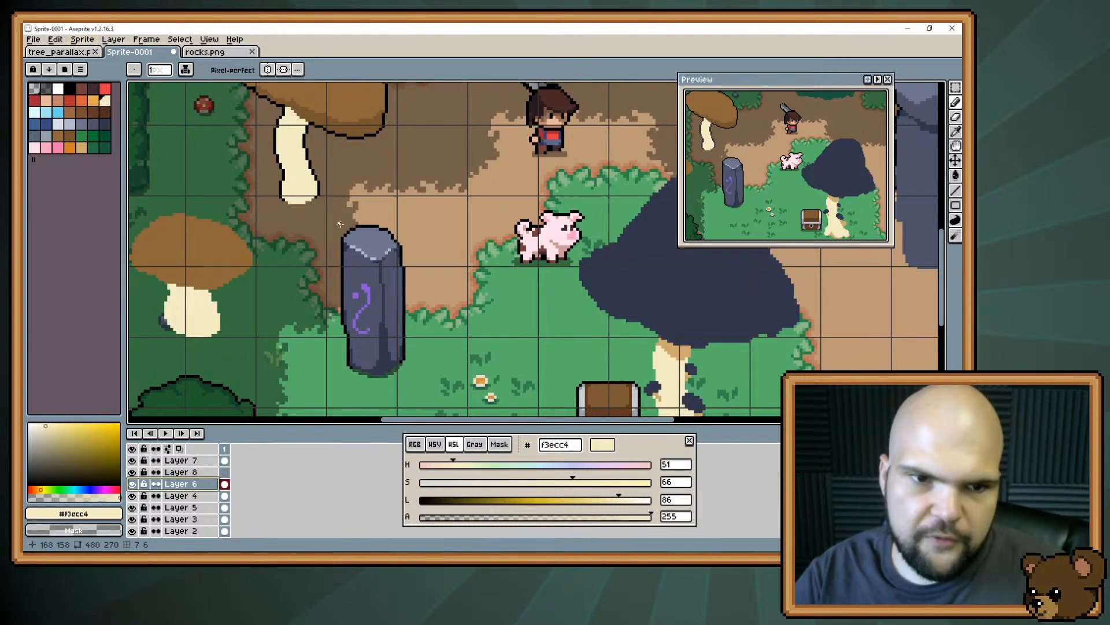
pyautogui.scroll(-1, 340, 224)
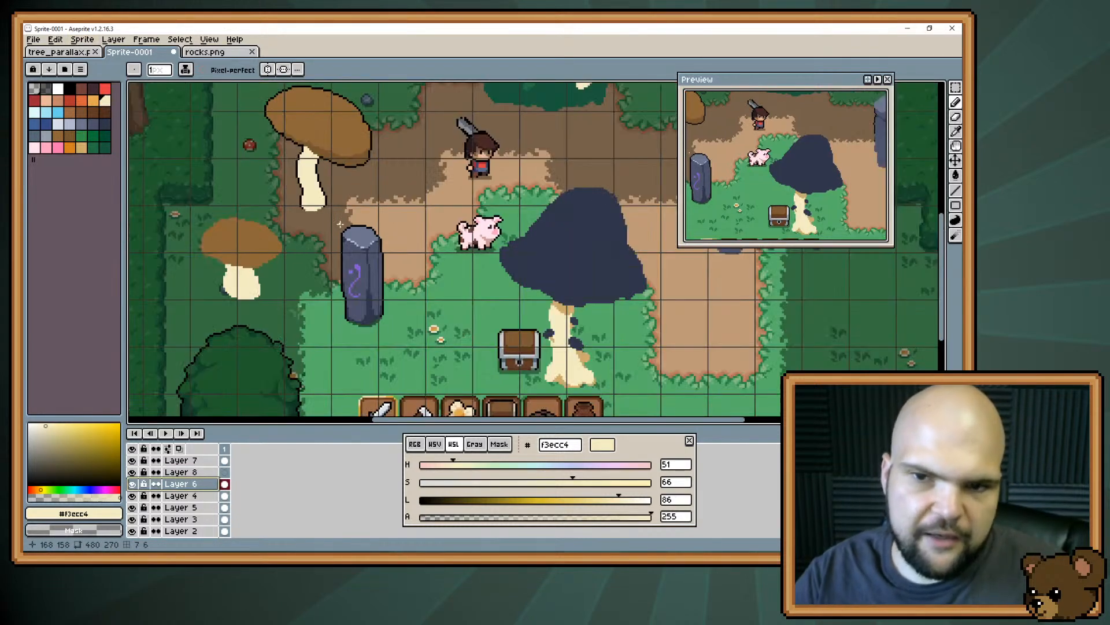
pyautogui.click(69, 88)
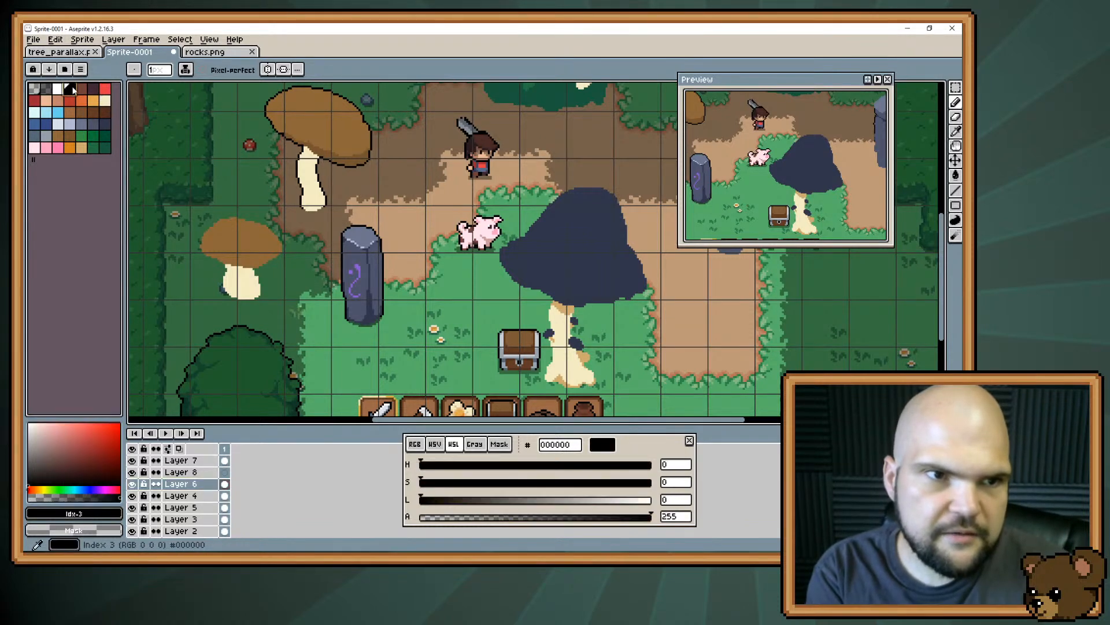
pyautogui.click(55, 39)
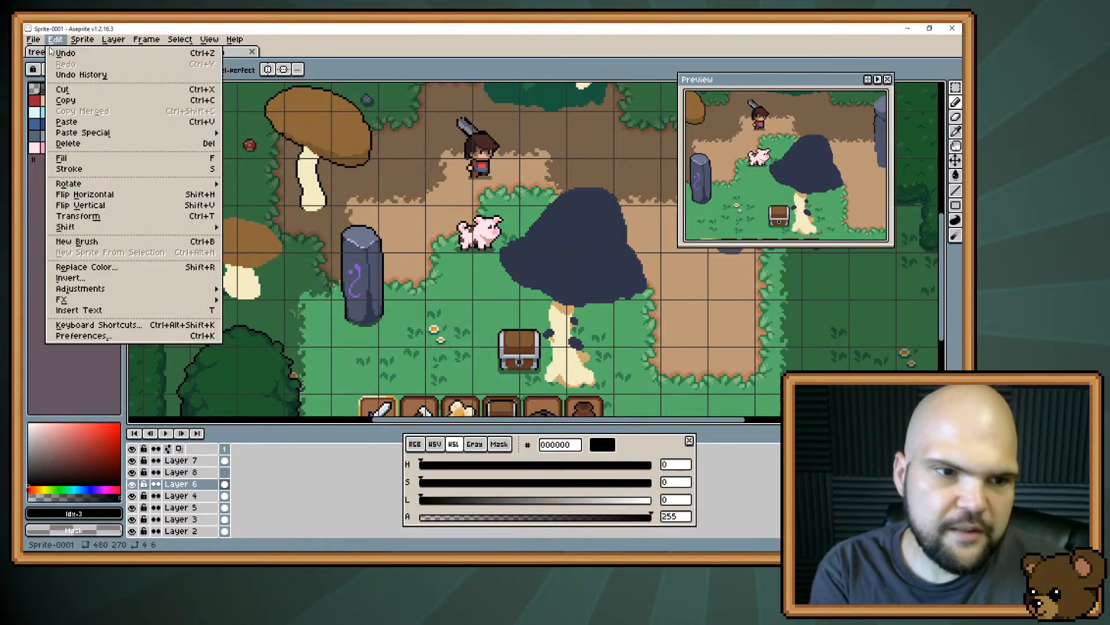
pyautogui.moveTo(205, 300)
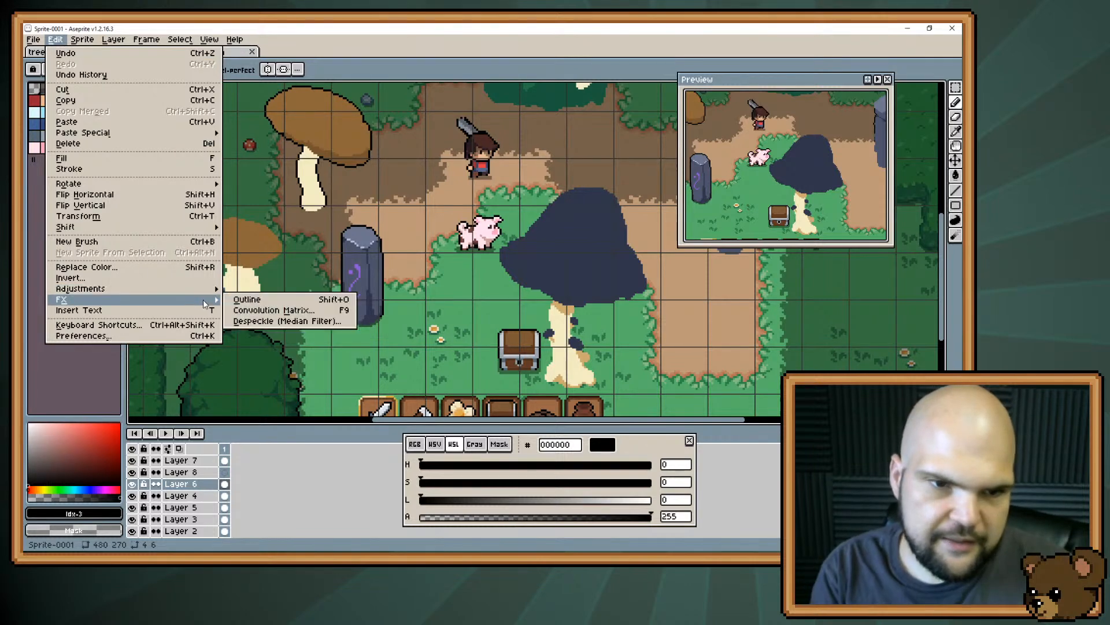
pyautogui.click(247, 301)
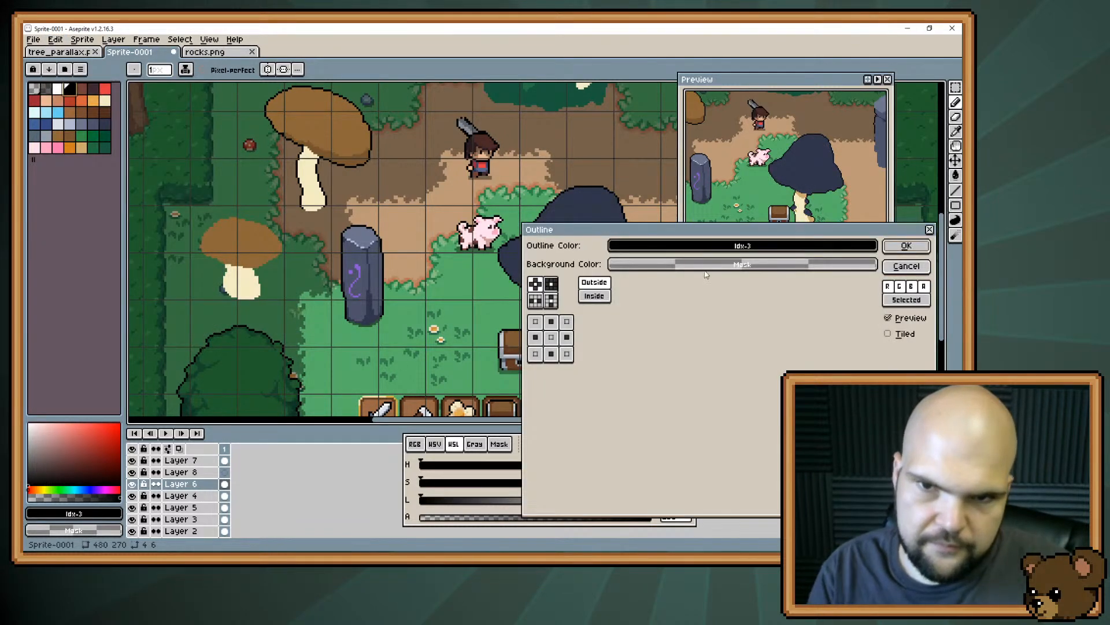
pyautogui.click(903, 243)
# Erase the black outline along the bottom edge of the giant mushroom's stem
pyautogui.press('e')
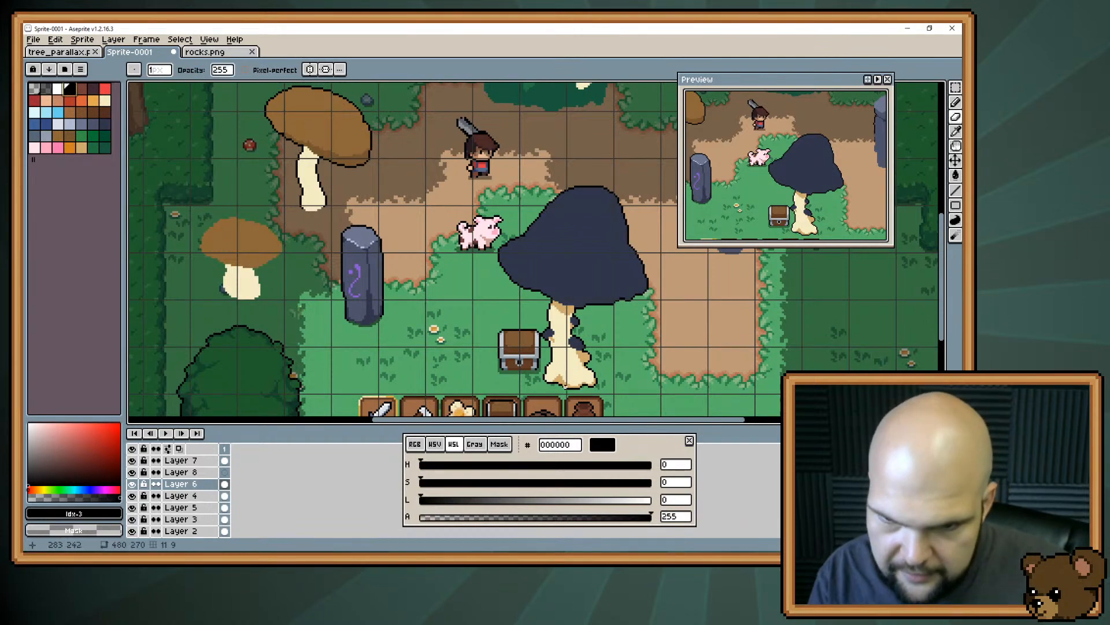
pyautogui.scroll(2, 567, 382)
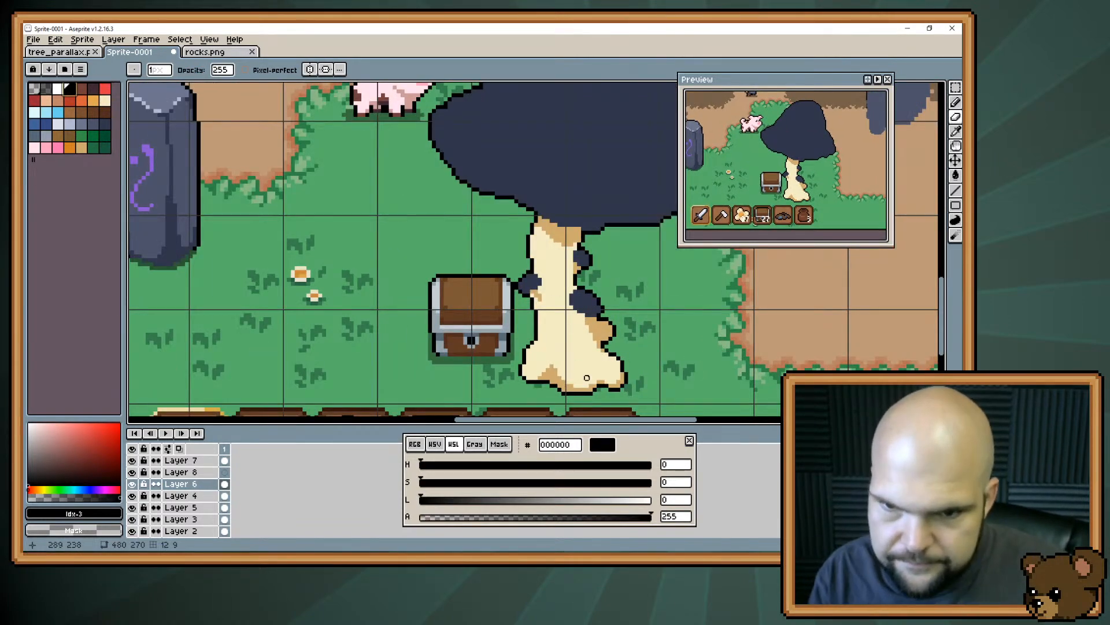
pyautogui.moveTo(564, 397); pyautogui.dragTo(603, 387)
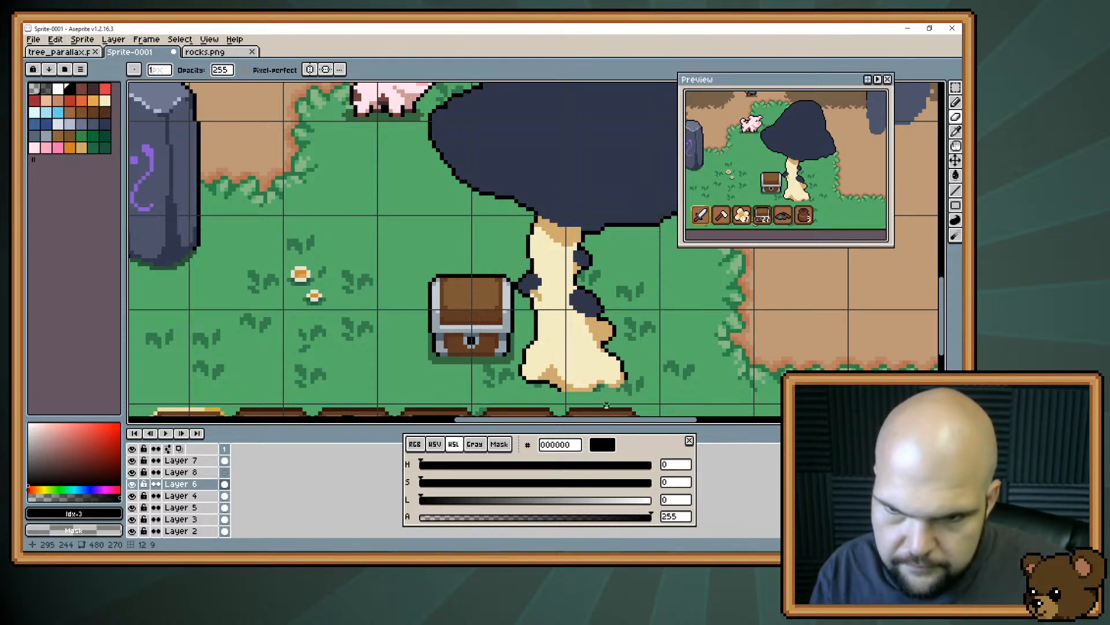
pyautogui.moveTo(547, 381); pyautogui.dragTo(528, 382)
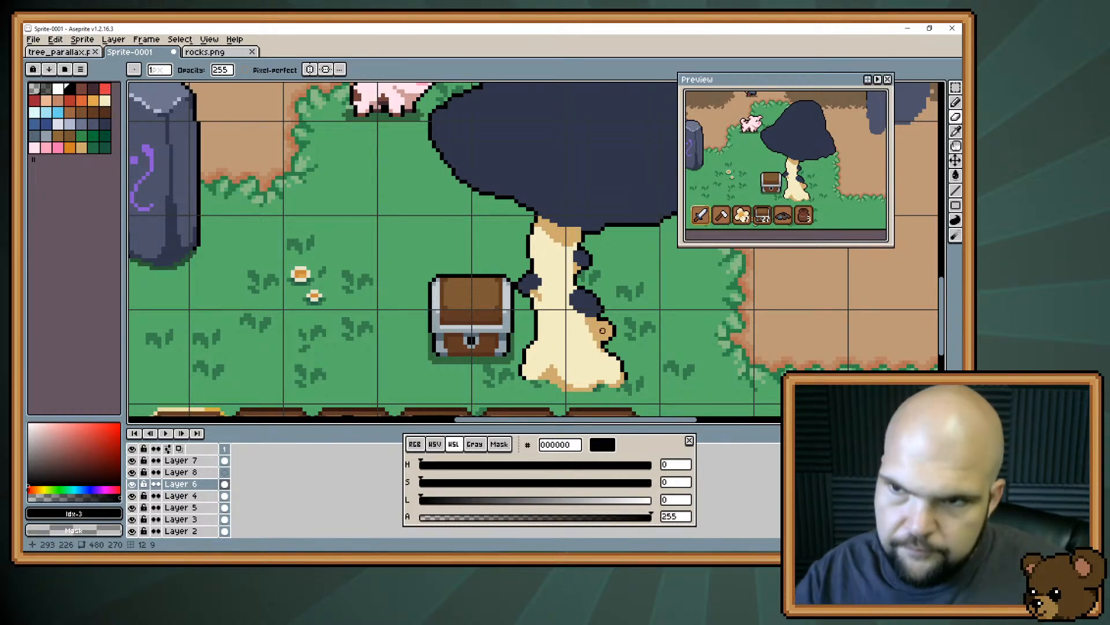
pyautogui.scroll(-6, 604, 341)
pyautogui.scroll(3, 595, 324)
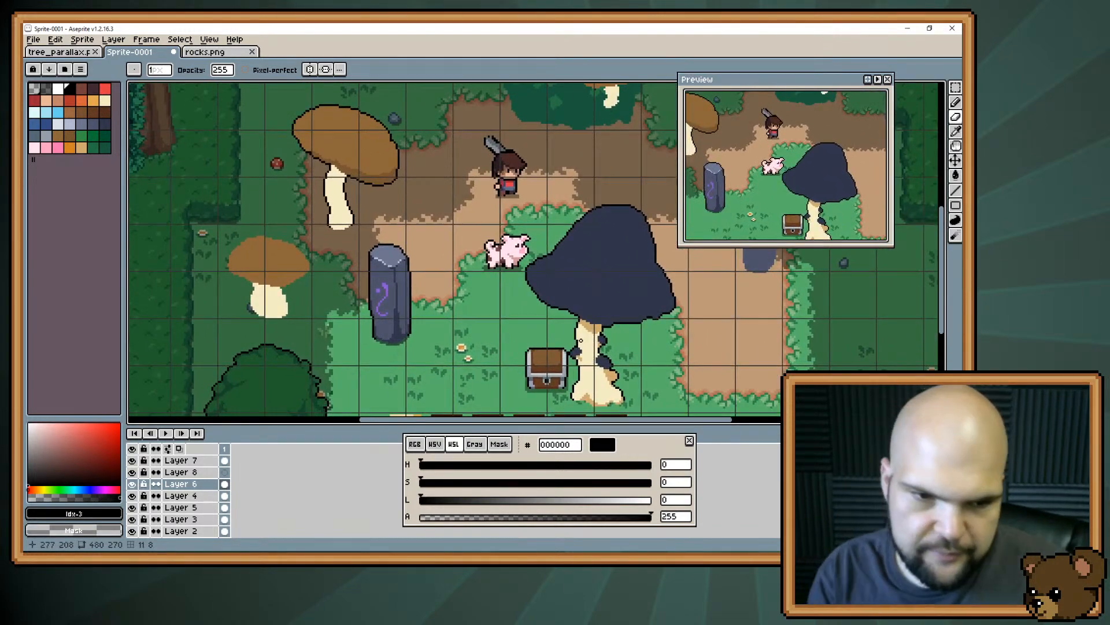
# Make Layer 8 the active layer and choose the brown 774f31 as the drawing colour
pyautogui.click(193, 473)
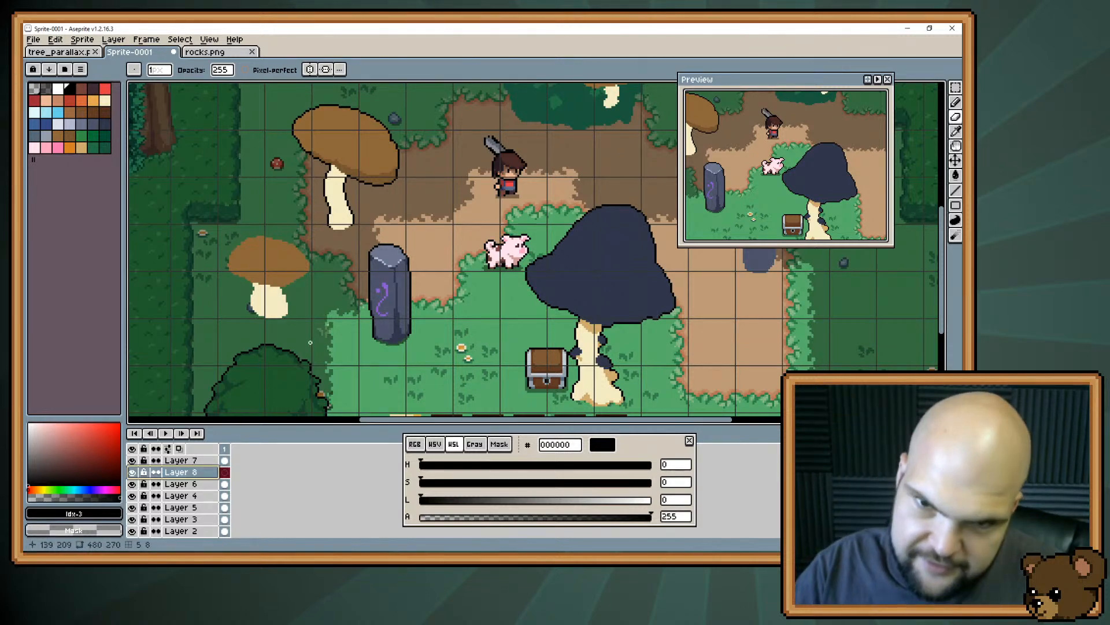
pyautogui.moveTo(347, 330); pyautogui.dragTo(432, 281)
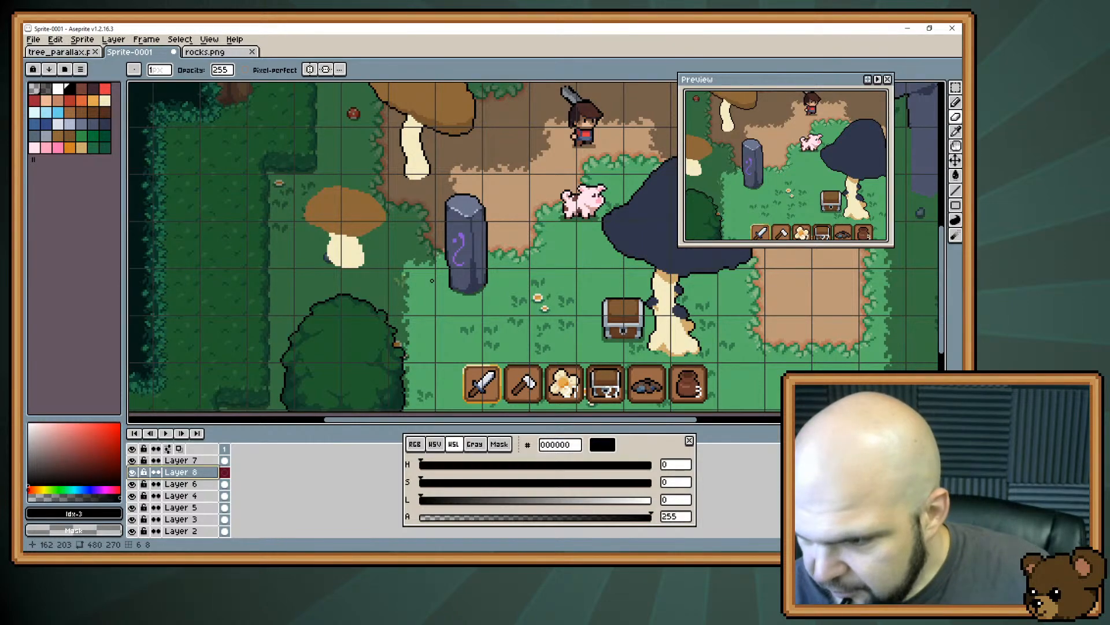
pyautogui.moveTo(552, 241); pyautogui.dragTo(426, 268)
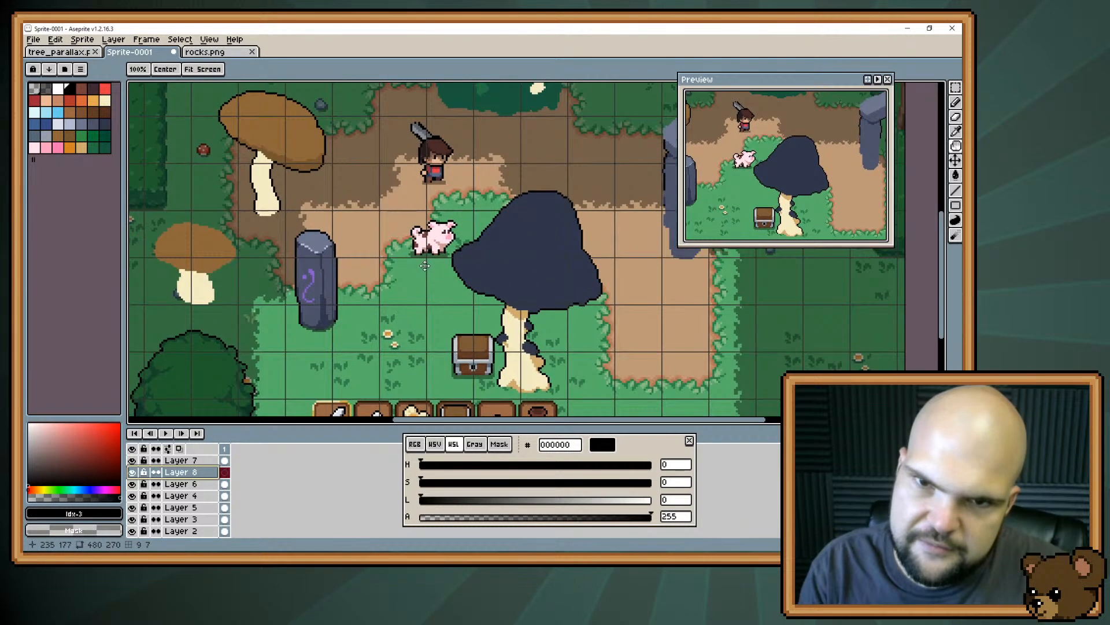
pyautogui.press('b')
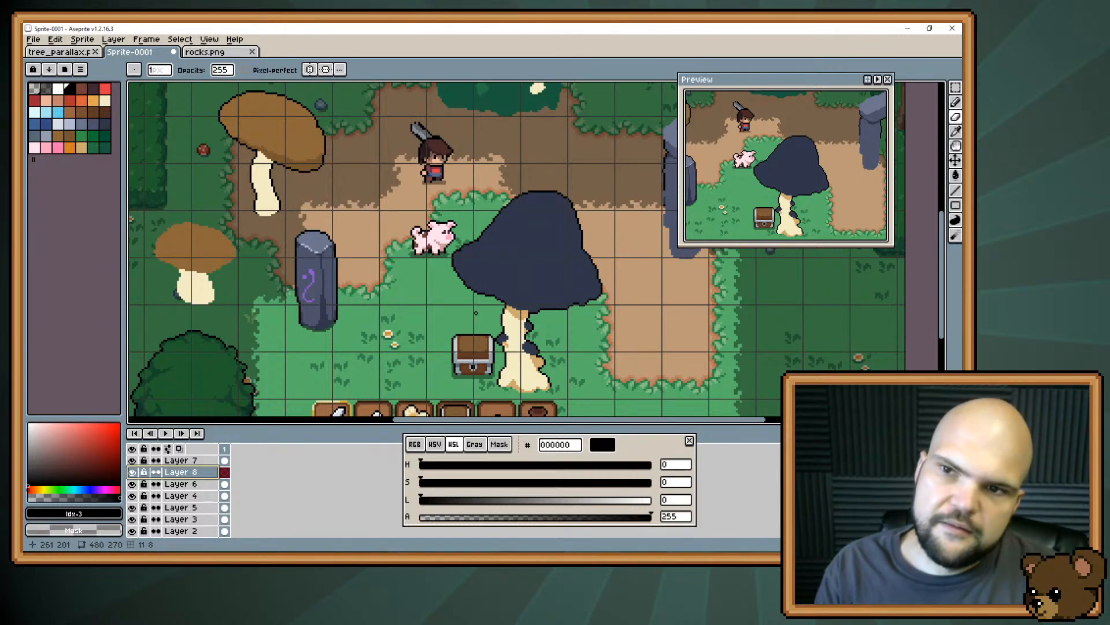
pyautogui.moveTo(532, 193); pyautogui.dragTo(573, 110)
pyautogui.moveTo(488, 201); pyautogui.dragTo(498, 233)
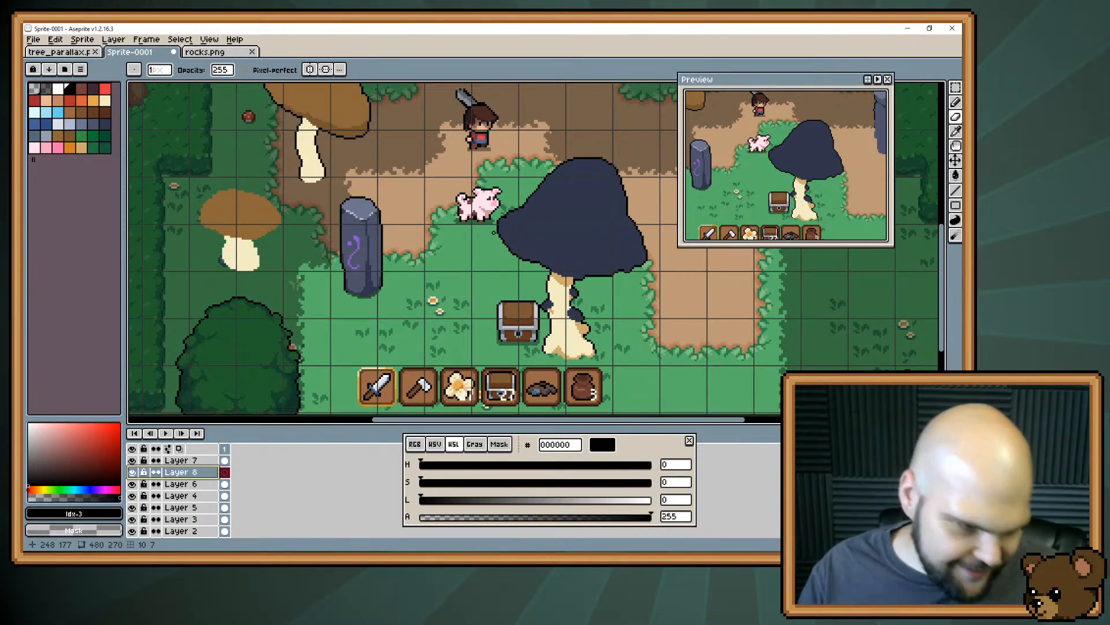
pyautogui.press('space')
pyautogui.moveTo(375, 311)
pyautogui.mouseDown()
pyautogui.moveTo(400, 233)
pyautogui.moveTo(387, 249)
pyautogui.moveTo(413, 290)
pyautogui.mouseUp()
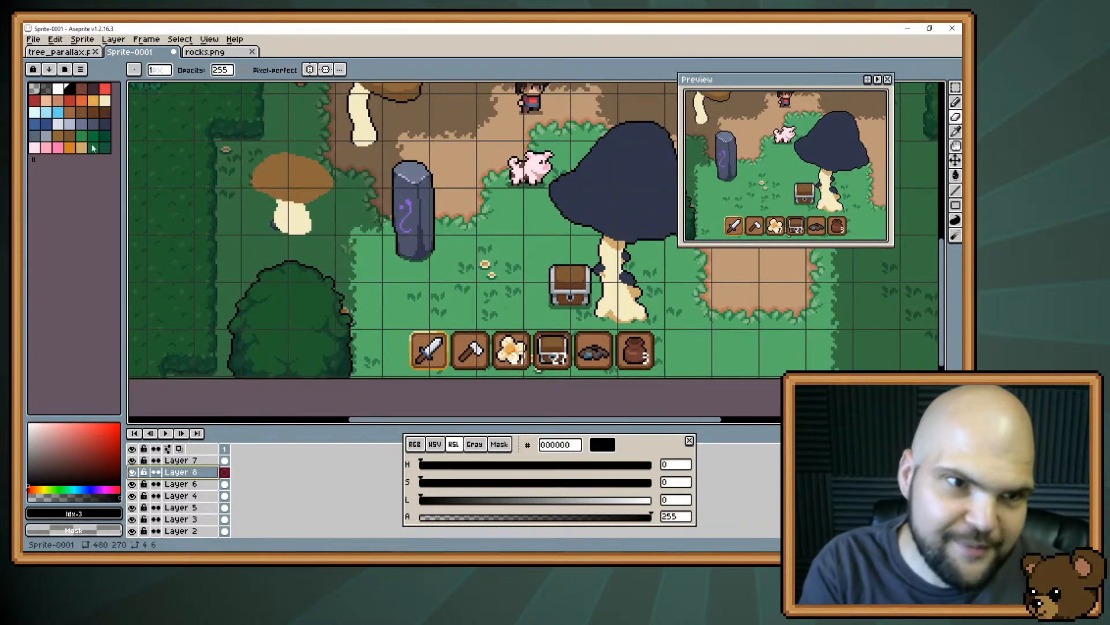
pyautogui.click(82, 116)
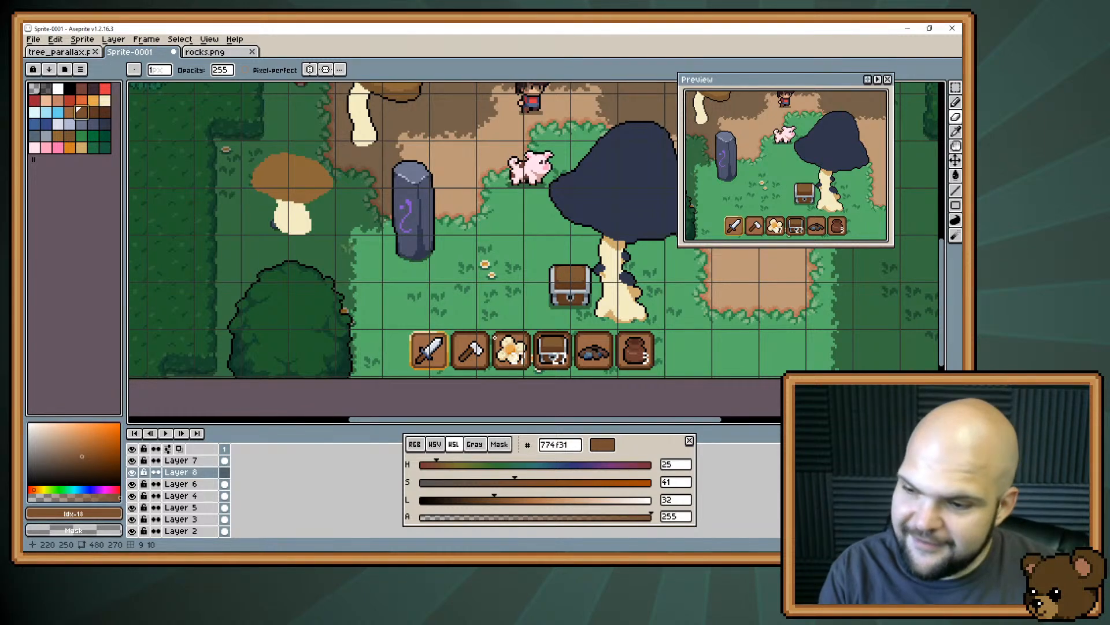
pyautogui.press('alt')
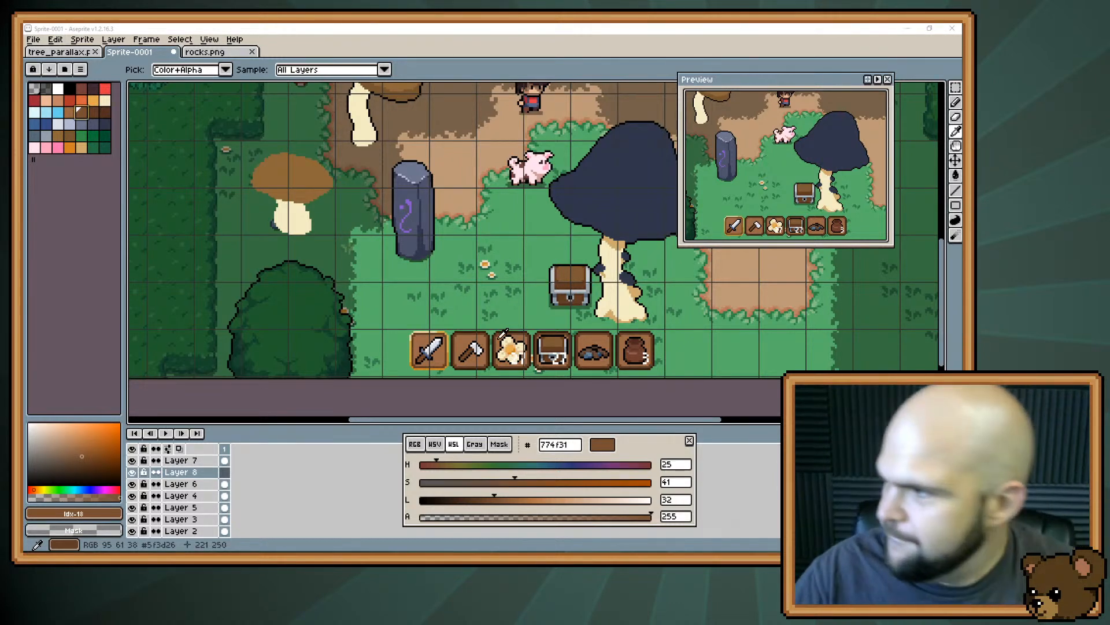
pyautogui.press('b')
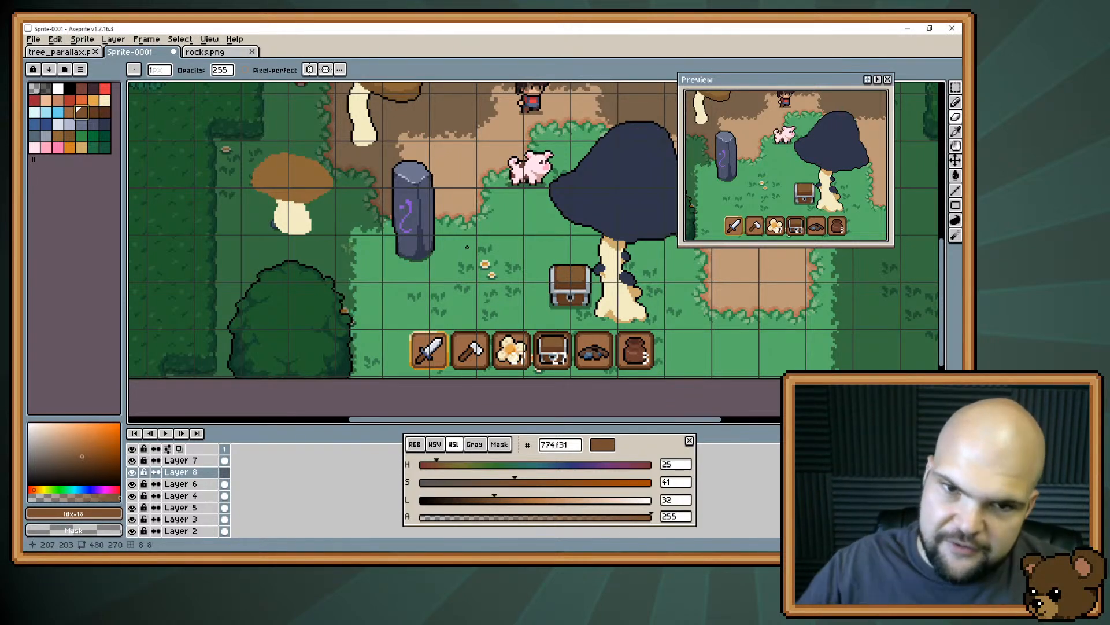
pyautogui.press('space')
pyautogui.moveTo(467, 247)
pyautogui.mouseDown()
pyautogui.moveTo(382, 299)
pyautogui.moveTo(381, 232)
pyautogui.mouseUp()
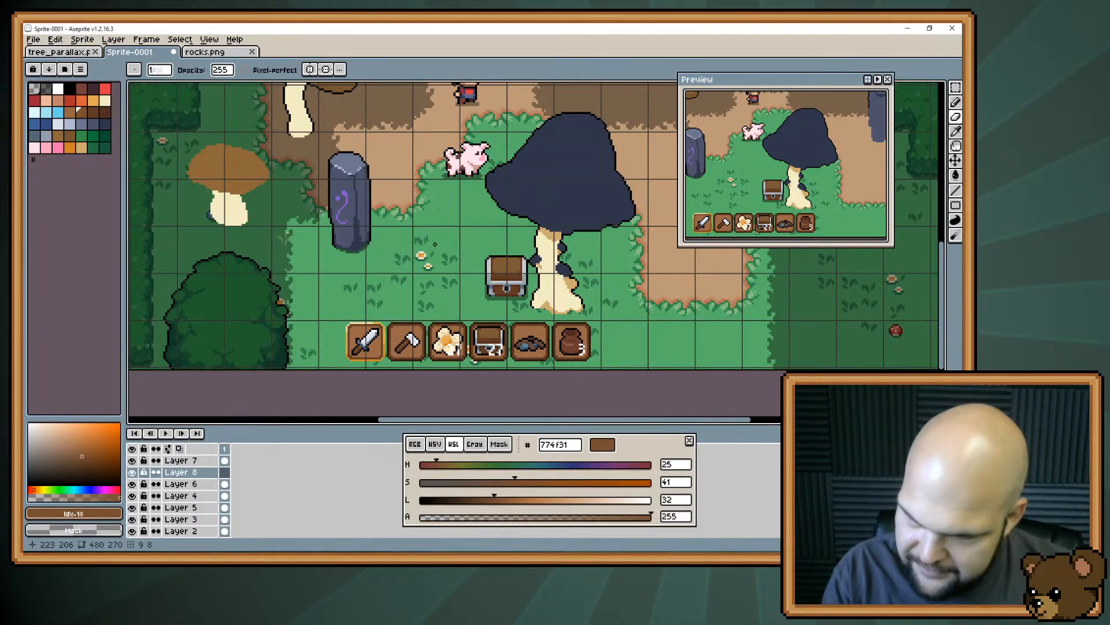
pyautogui.moveTo(442, 235)
pyautogui.mouseDown()
pyautogui.moveTo(461, 289)
pyautogui.moveTo(476, 246)
pyautogui.mouseUp()
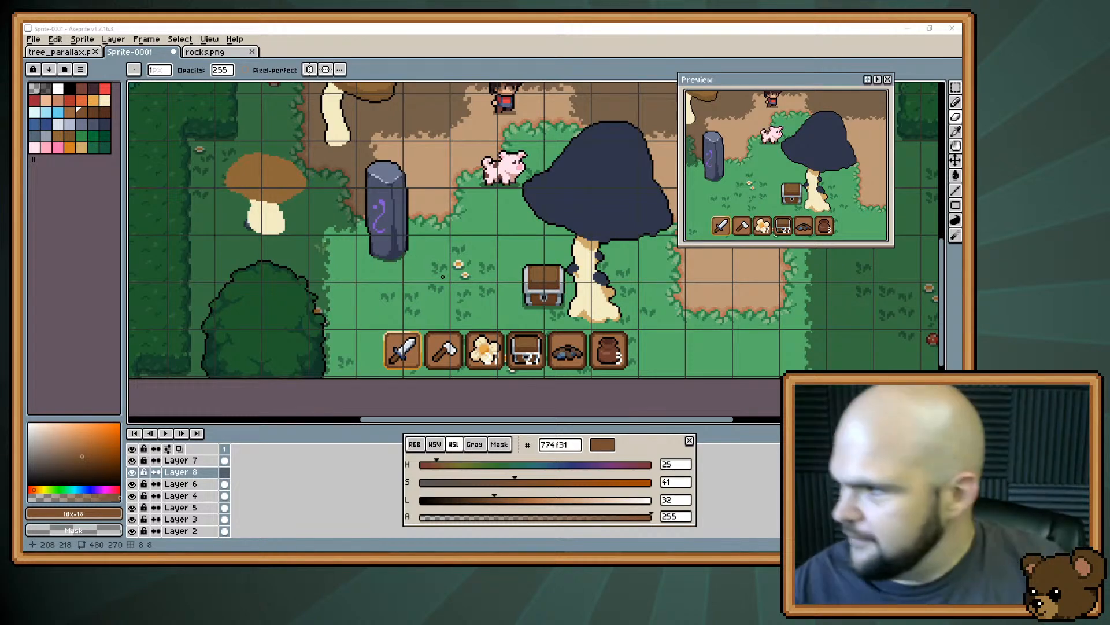
pyautogui.hotkey('alt', 'Tab')
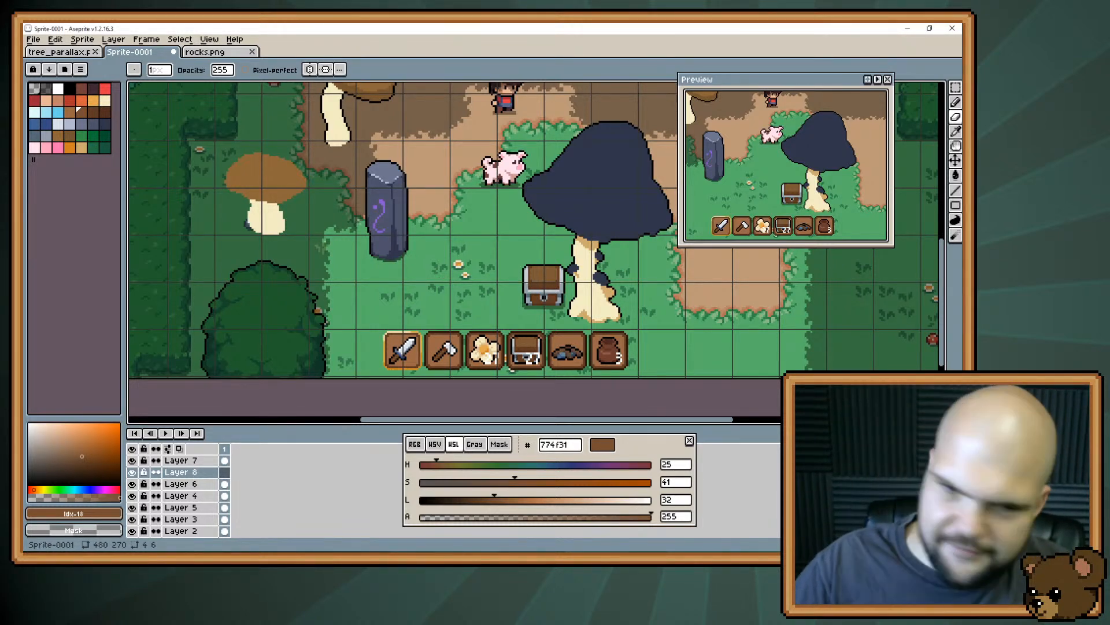
pyautogui.press('space')
pyautogui.moveTo(485, 180); pyautogui.dragTo(488, 289)
pyautogui.moveTo(499, 178); pyautogui.dragTo(448, 158)
pyautogui.press('space')
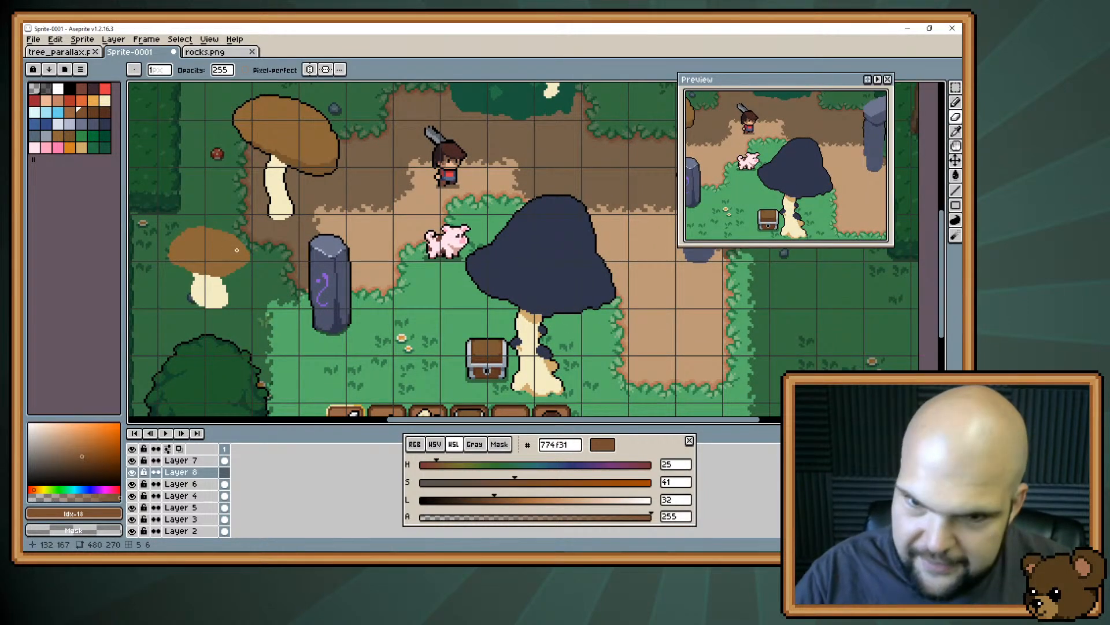
pyautogui.scroll(-1, 236, 250)
pyautogui.scroll(1, 259, 233)
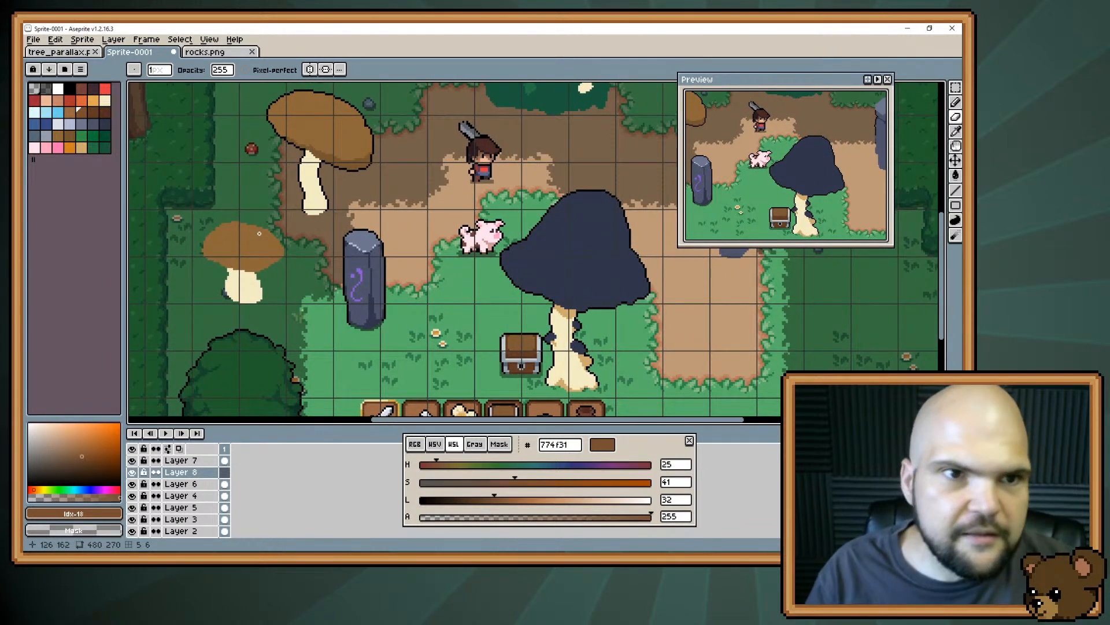
# Create a new transparent RGBA sprite 192 px wide and 108 px high
pyautogui.click(38, 40)
pyautogui.click(37, 41)
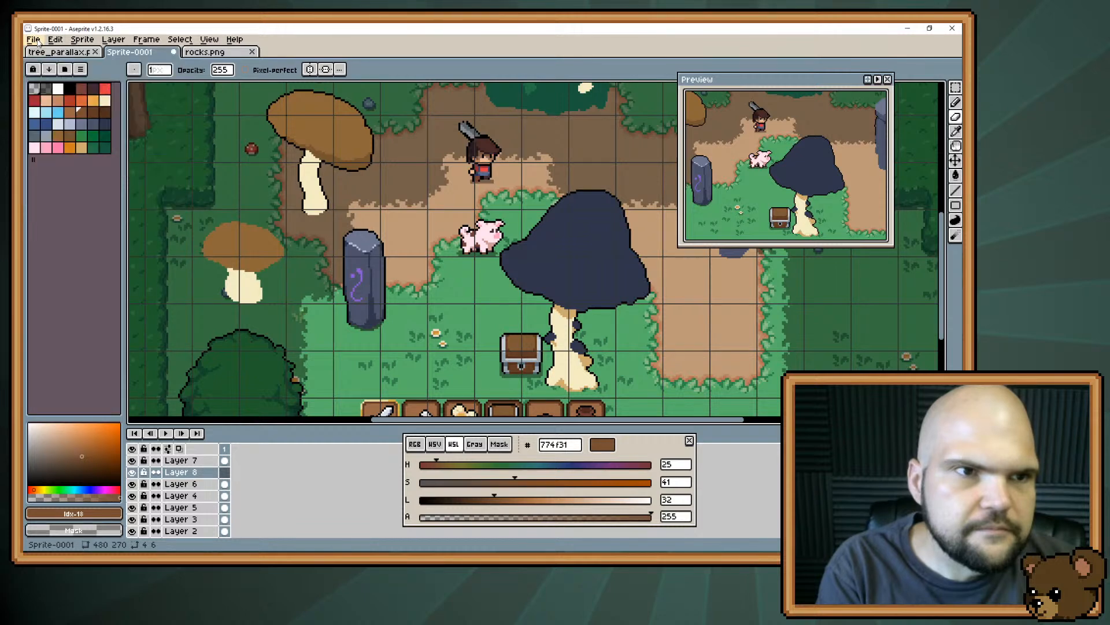
pyautogui.click(39, 42)
pyautogui.click(42, 53)
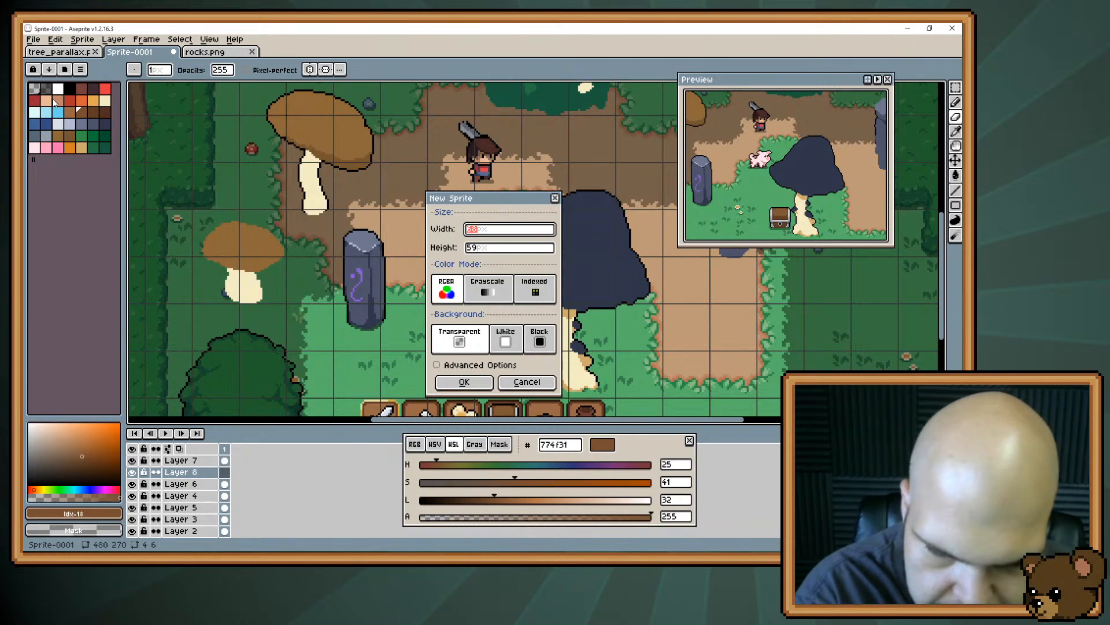
pyautogui.write('192')
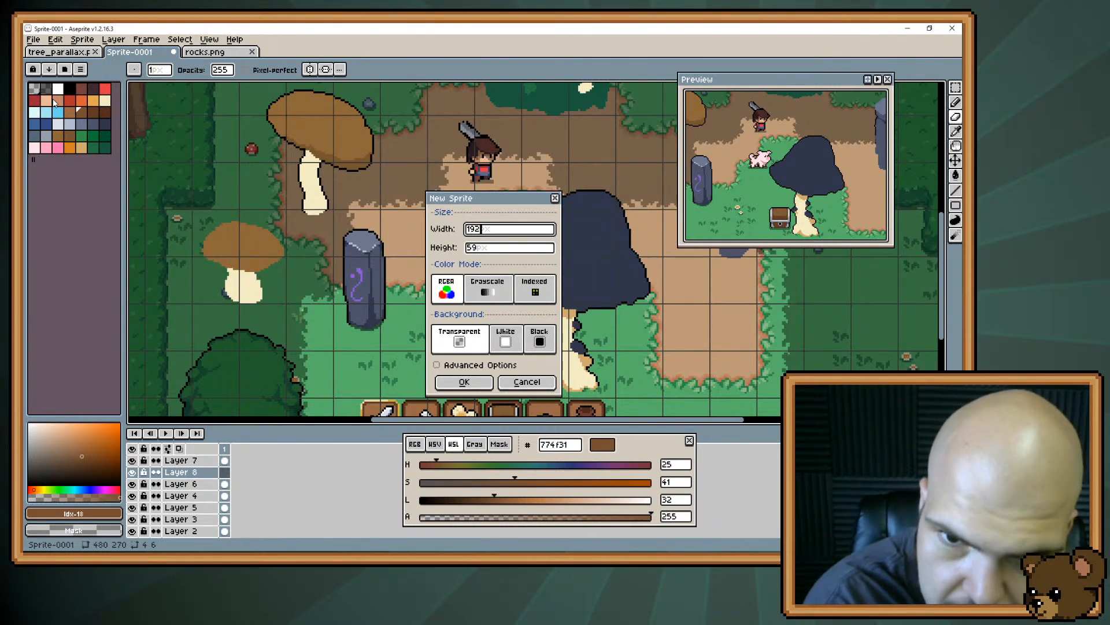
pyautogui.press('Tab')
pyautogui.write('180')
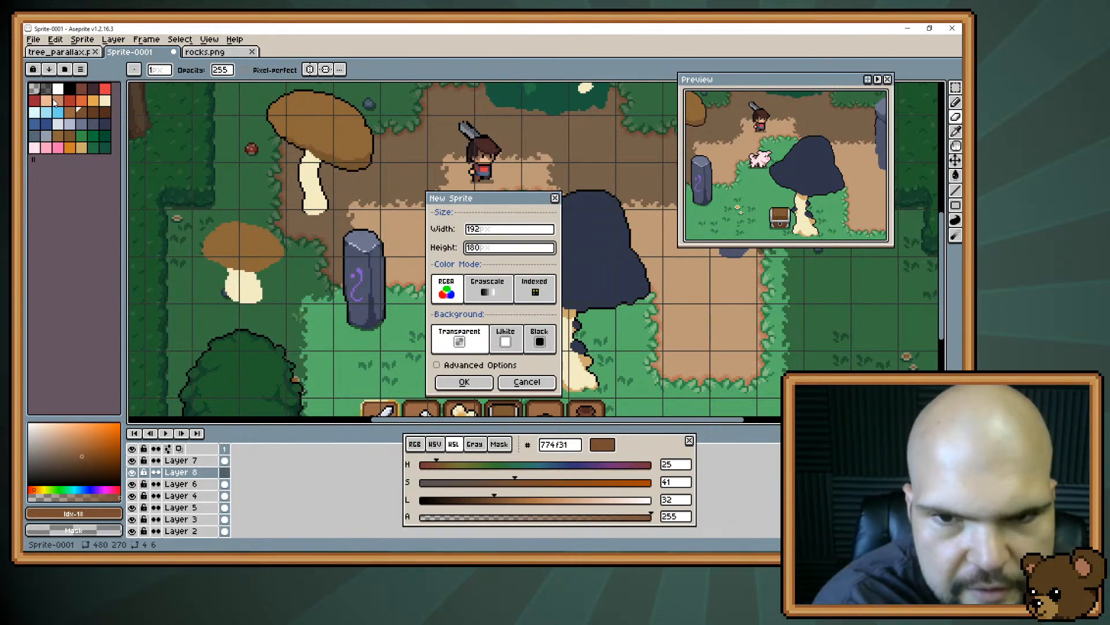
pyautogui.press('BackSpace')
pyautogui.press('BackSpace')
pyautogui.press('BackSpace')
pyautogui.write('108')
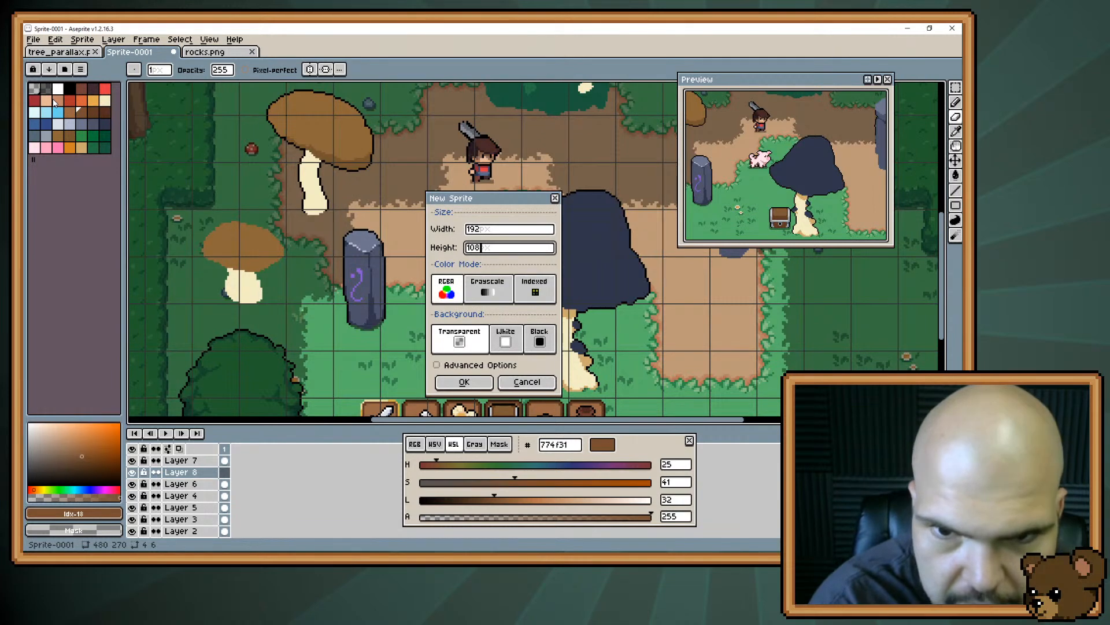
pyautogui.press('Return')
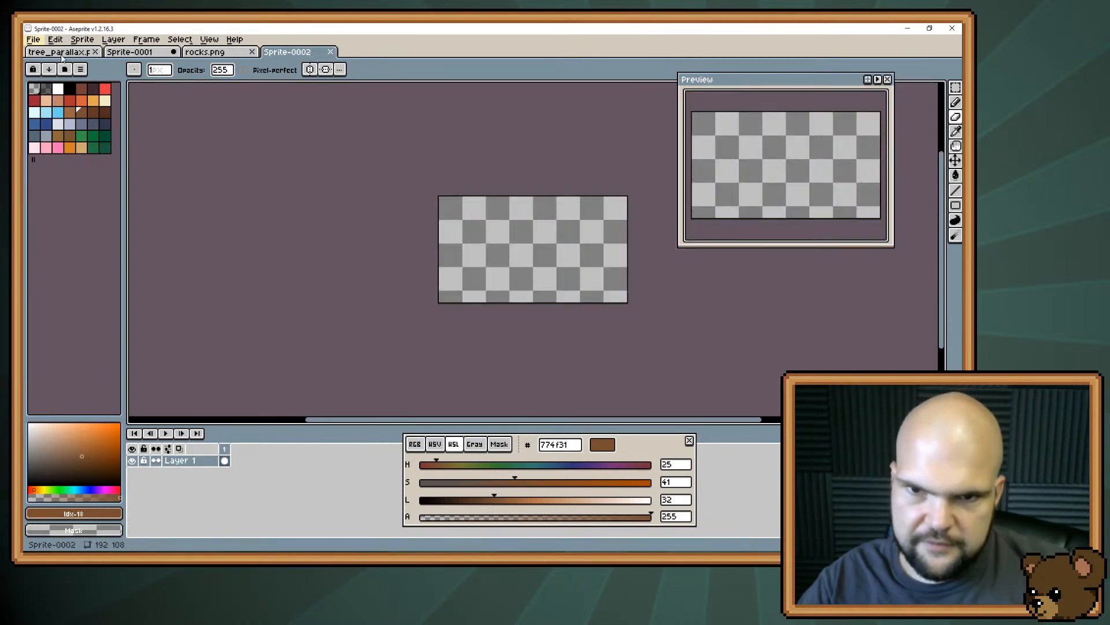
# Set up the Pencil with a 3 px brush and the light blue-grey b3b9d1 for drawing on the new sprite
pyautogui.scroll(1, 588, 215)
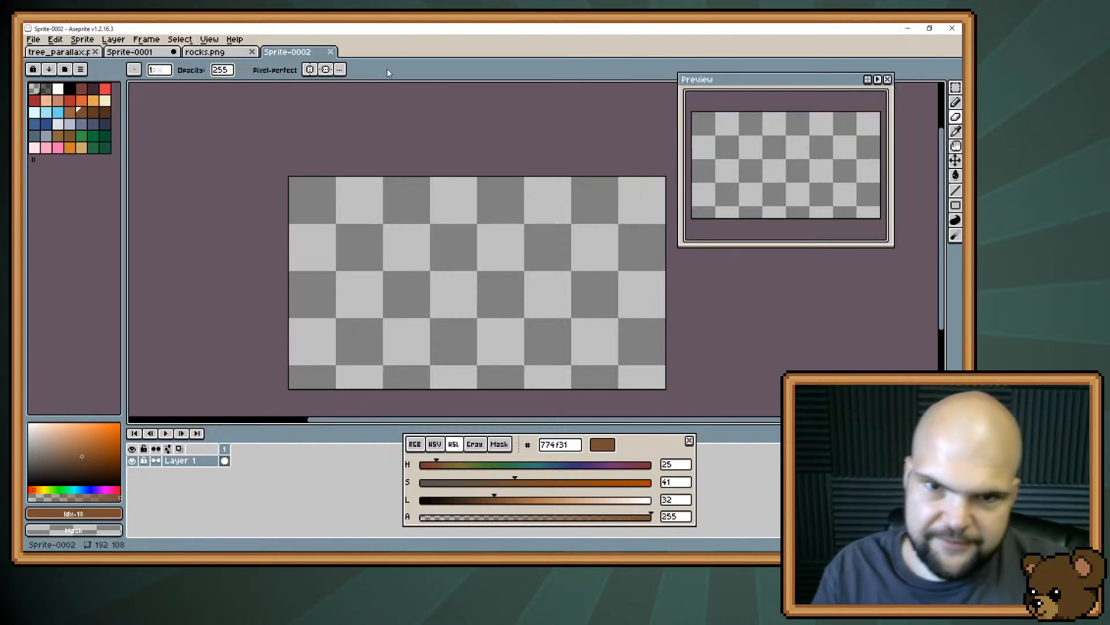
pyautogui.moveTo(405, 249)
pyautogui.mouseDown()
pyautogui.moveTo(399, 231)
pyautogui.moveTo(390, 262)
pyautogui.mouseUp()
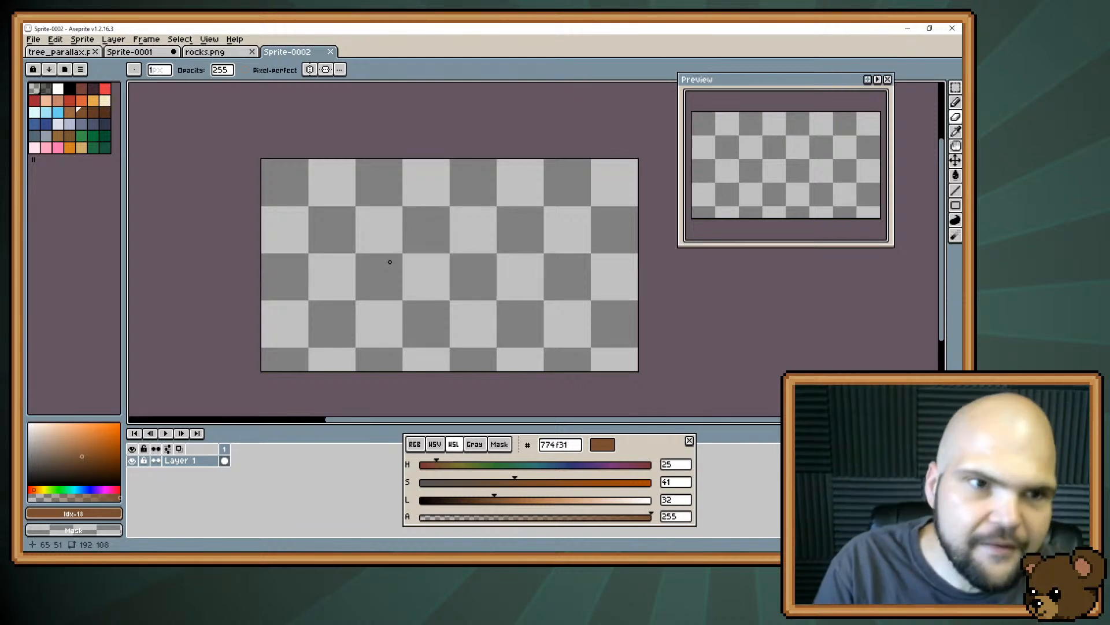
pyautogui.click(71, 126)
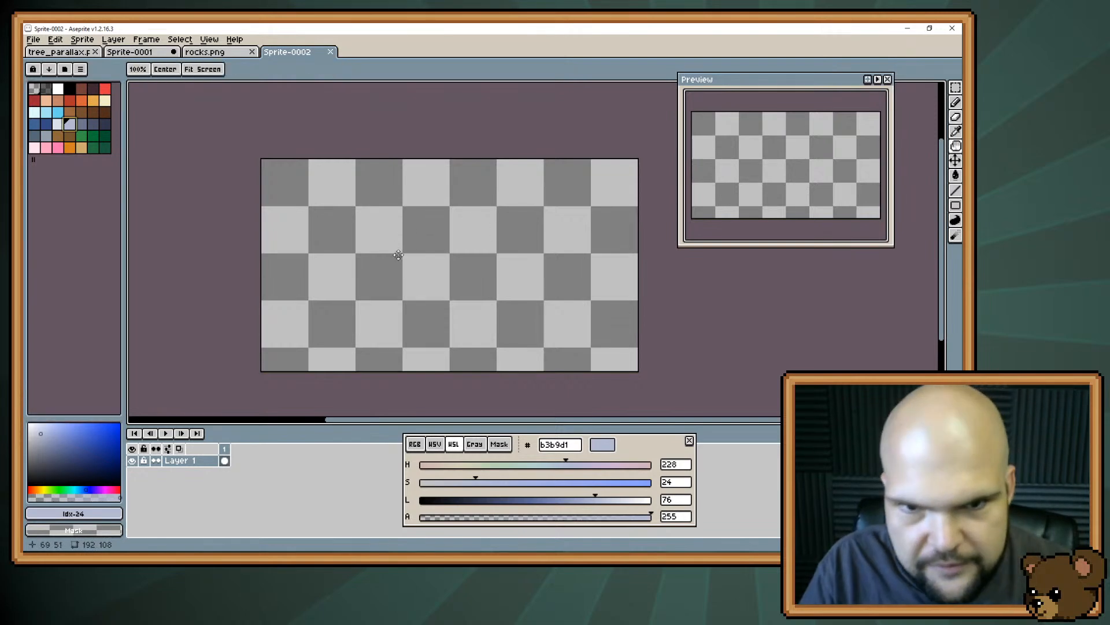
pyautogui.moveTo(406, 281); pyautogui.dragTo(426, 259)
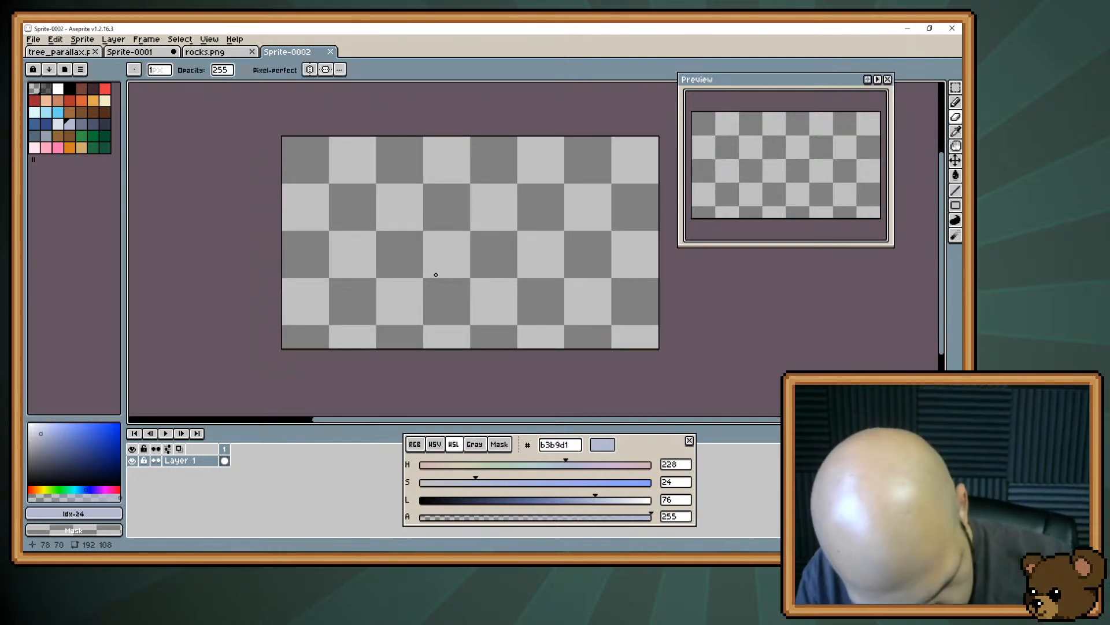
pyautogui.press('e')
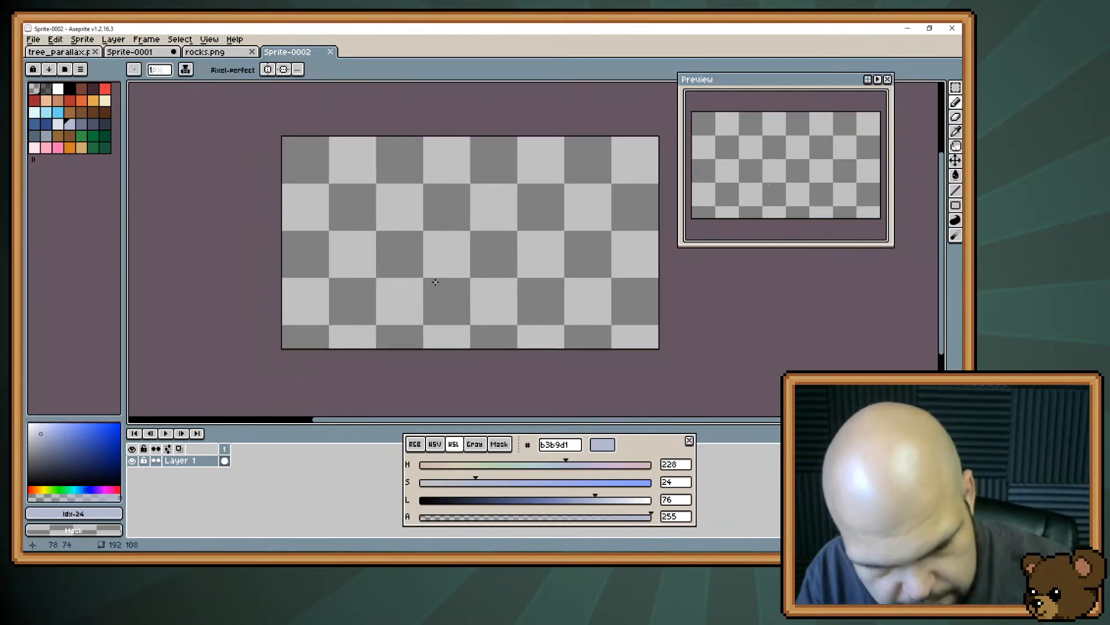
pyautogui.press('h')
pyautogui.moveTo(400, 237)
pyautogui.mouseDown()
pyautogui.moveTo(426, 211)
pyautogui.moveTo(426, 227)
pyautogui.mouseUp()
pyautogui.press('b')
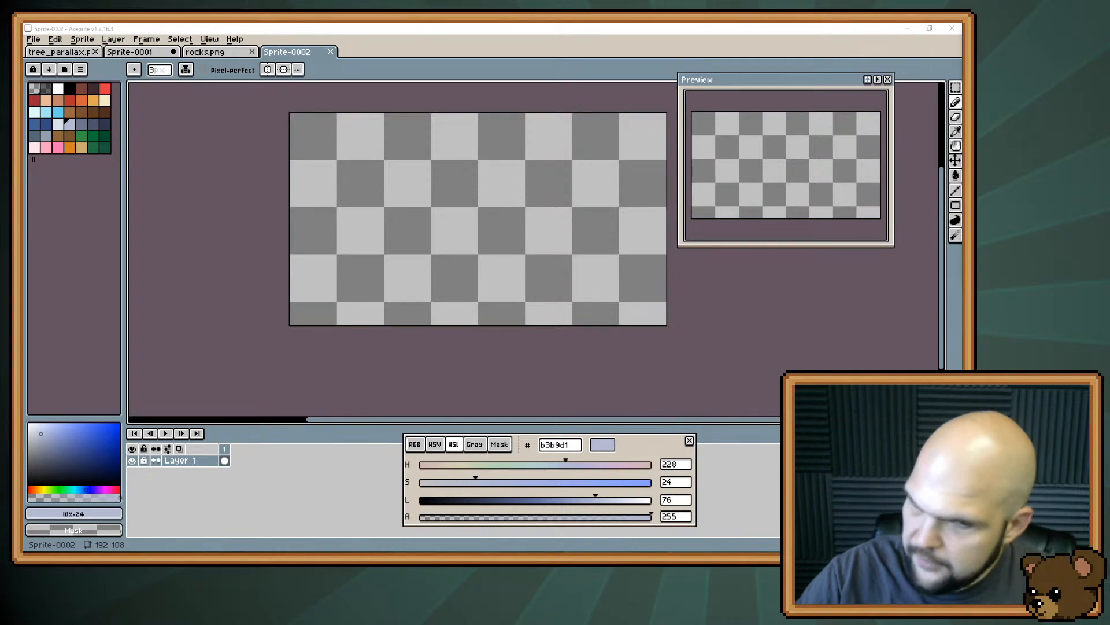
pyautogui.moveTo(607, 229); pyautogui.dragTo(597, 278)
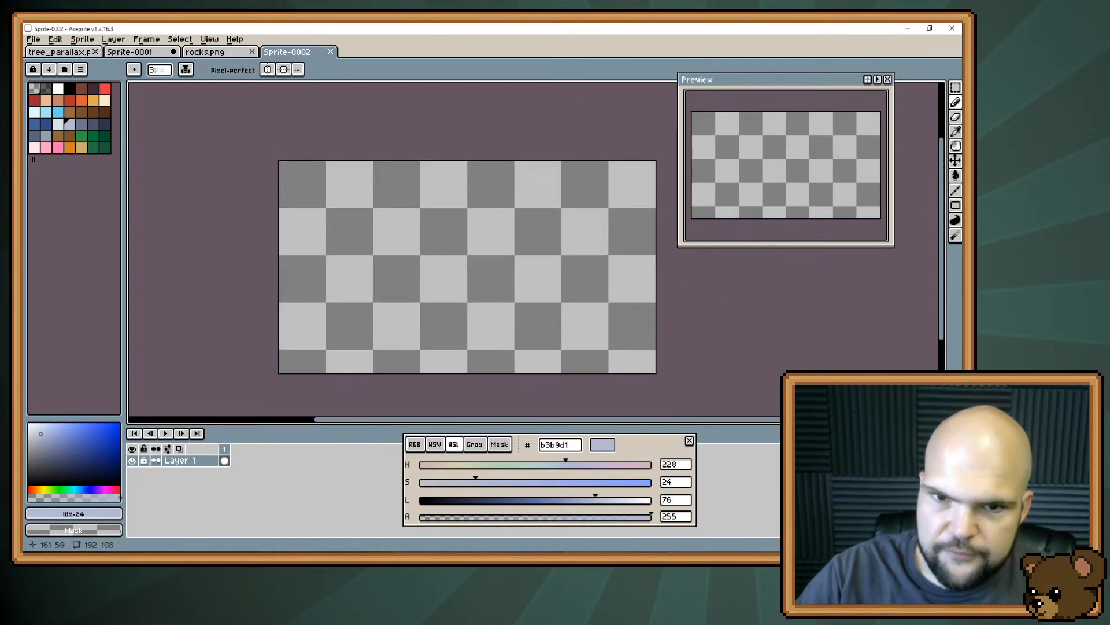
pyautogui.click(594, 278)
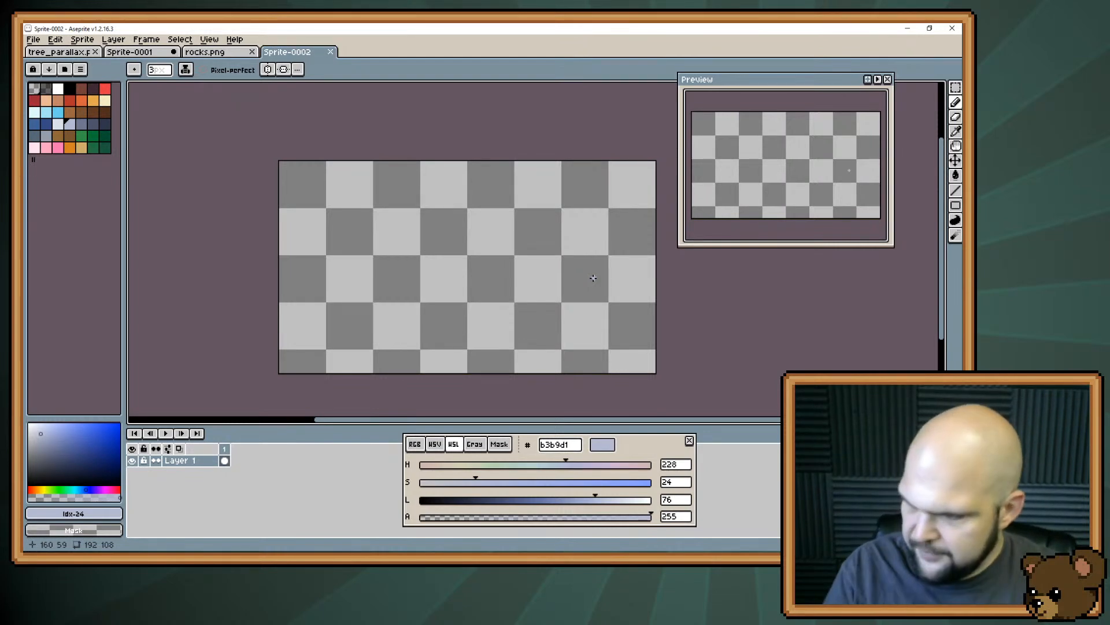
pyautogui.hotkey('ctrl', 'z')
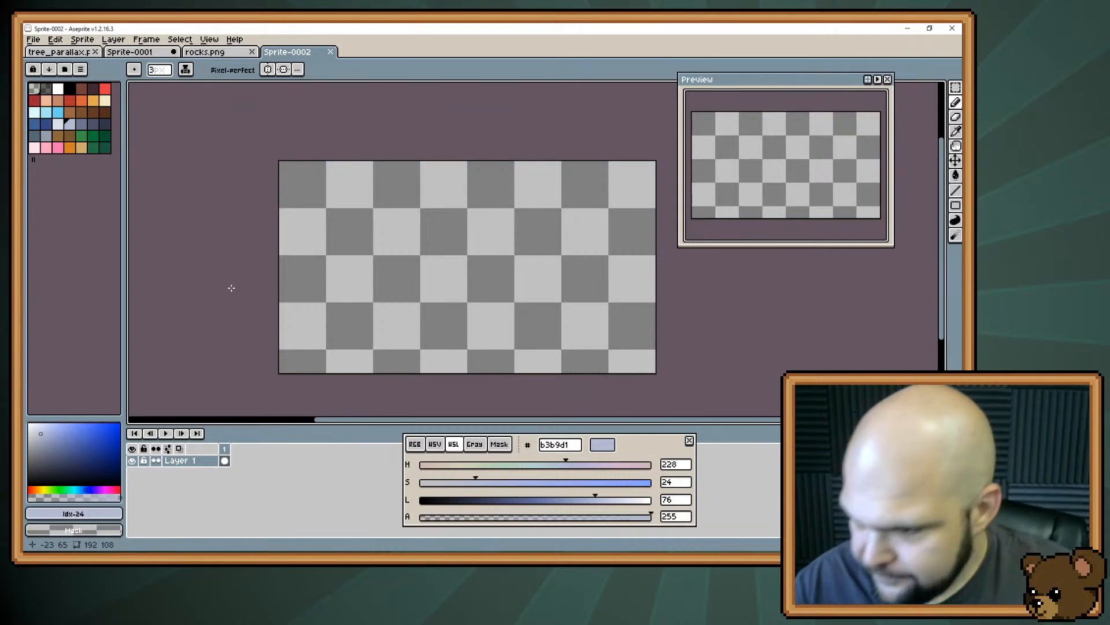
pyautogui.press('i')
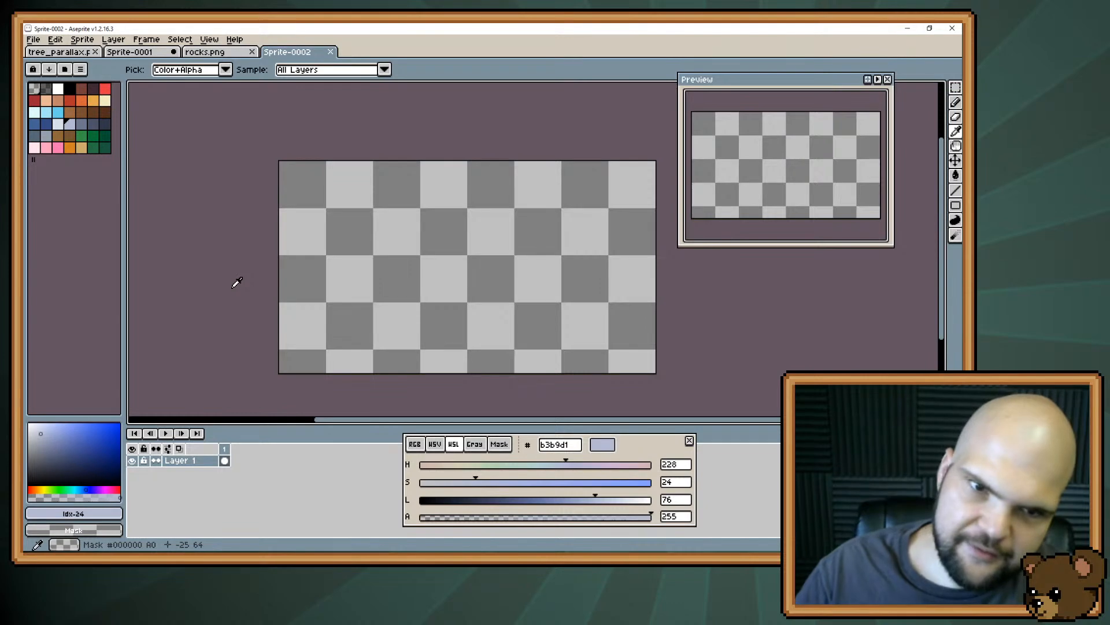
pyautogui.press('b')
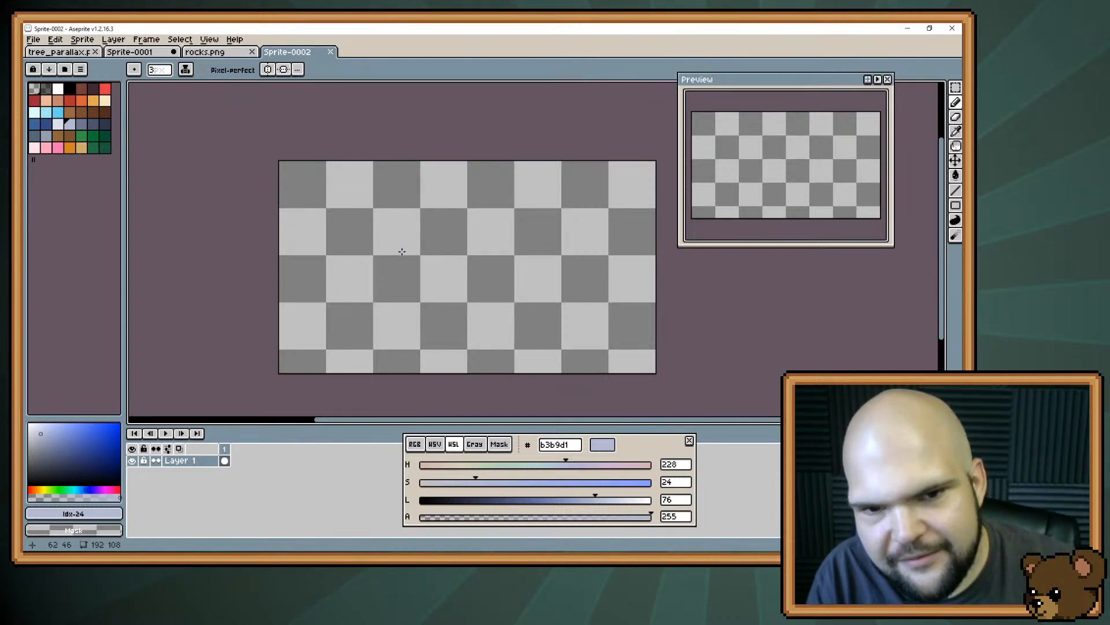
pyautogui.moveTo(401, 252)
pyautogui.mouseDown()
pyautogui.moveTo(397, 238)
pyautogui.moveTo(384, 262)
pyautogui.mouseUp()
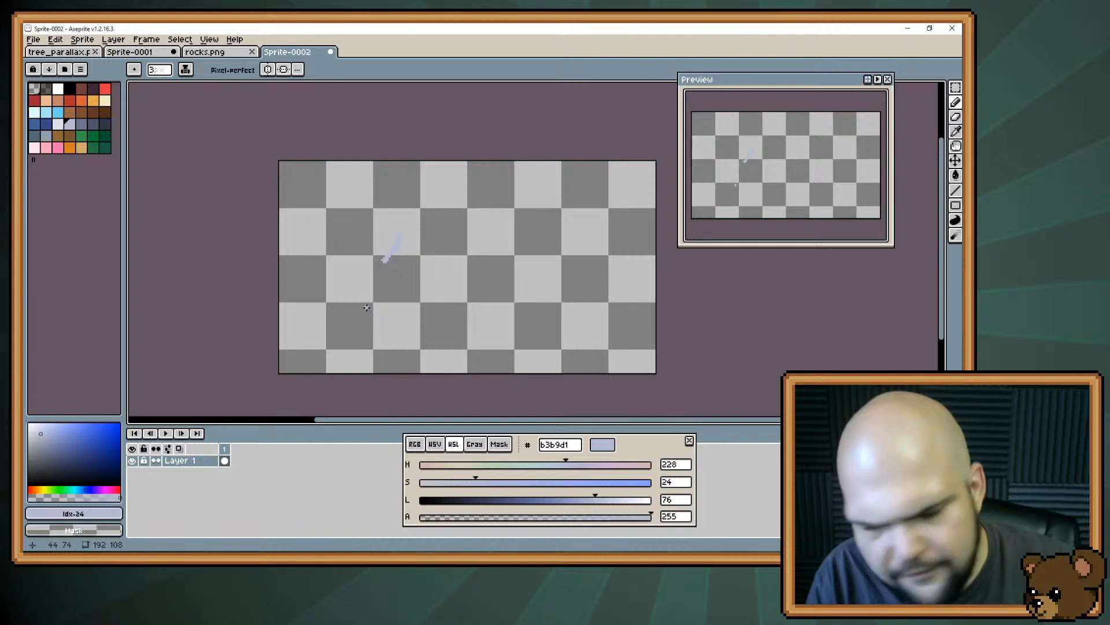
pyautogui.hotkey('ctrl', 'z')
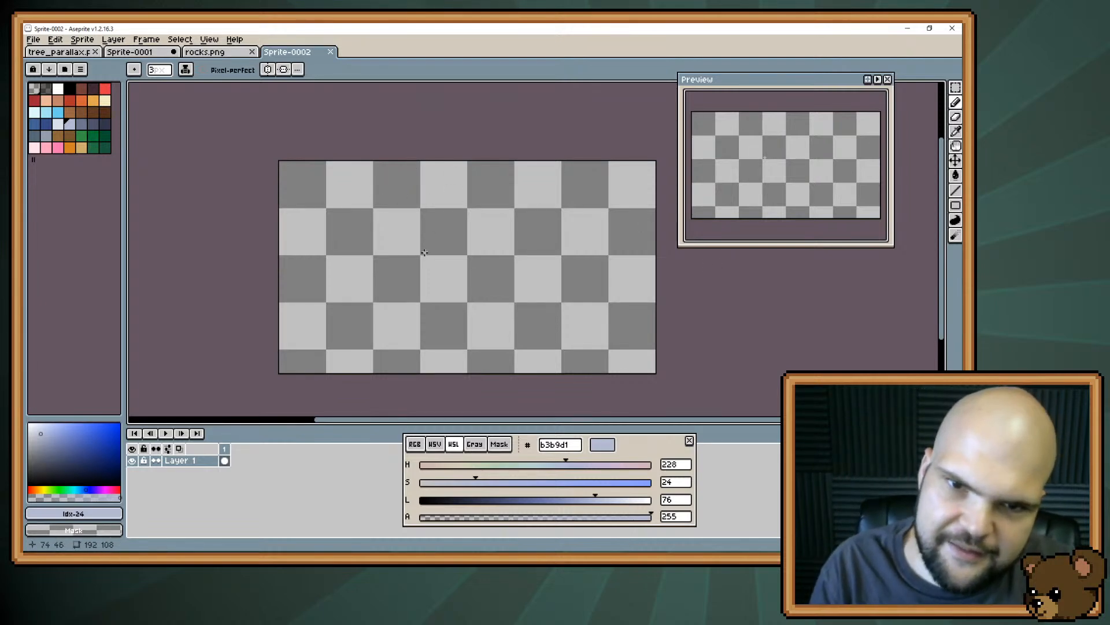
# Sketch a trial first letter in light blue-grey b3b9d1 on the blank sprite, and clear the layer
pyautogui.moveTo(425, 253); pyautogui.dragTo(414, 221)
pyautogui.scroll(1, 421, 251)
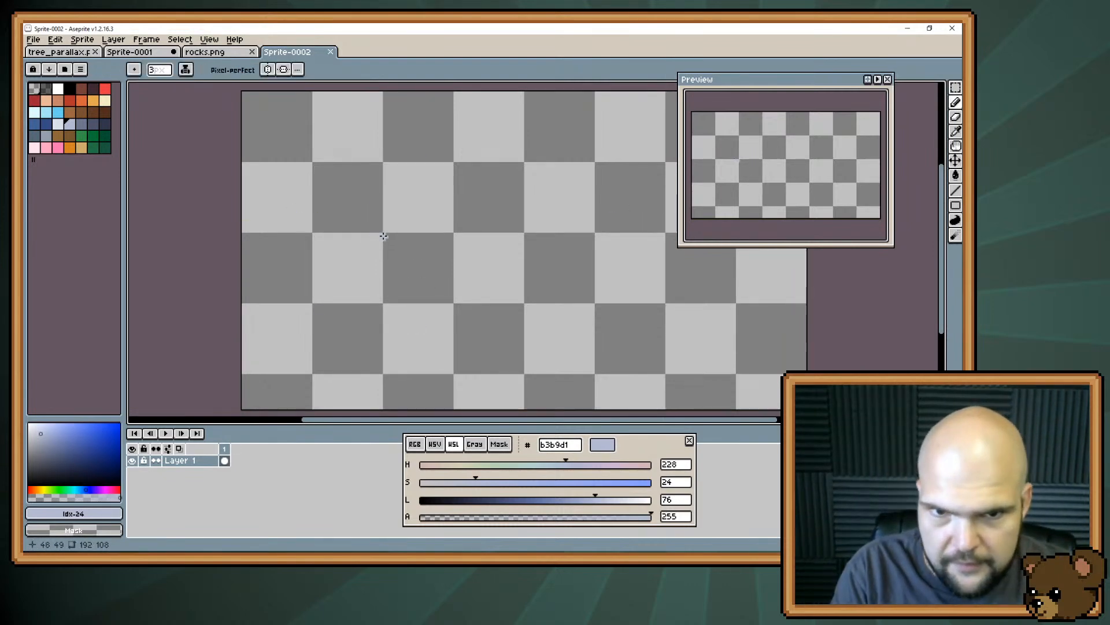
pyautogui.moveTo(387, 240); pyautogui.dragTo(380, 202)
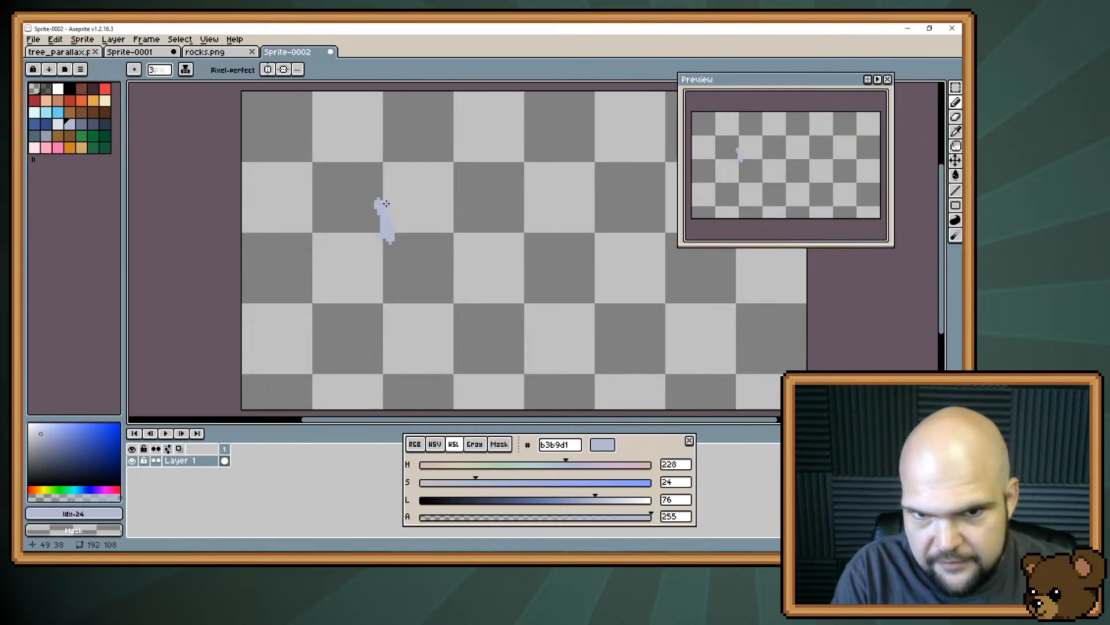
pyautogui.moveTo(384, 208)
pyautogui.mouseDown()
pyautogui.moveTo(462, 198)
pyautogui.moveTo(394, 288)
pyautogui.moveTo(458, 296)
pyautogui.moveTo(458, 276)
pyautogui.moveTo(408, 290)
pyautogui.moveTo(433, 243)
pyautogui.mouseUp()
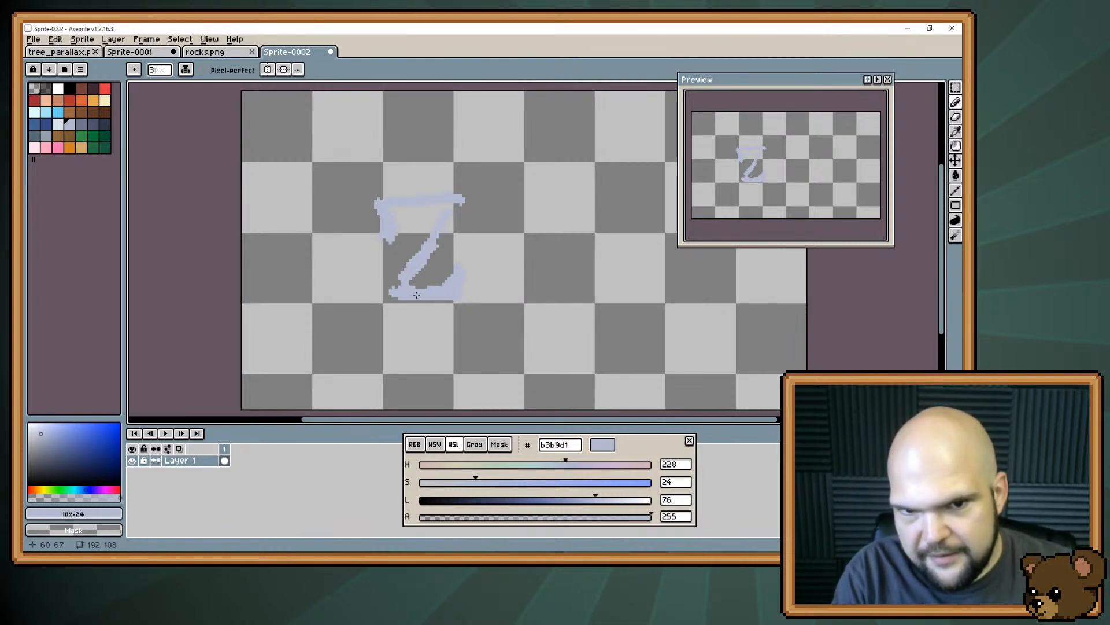
pyautogui.press('Delete')
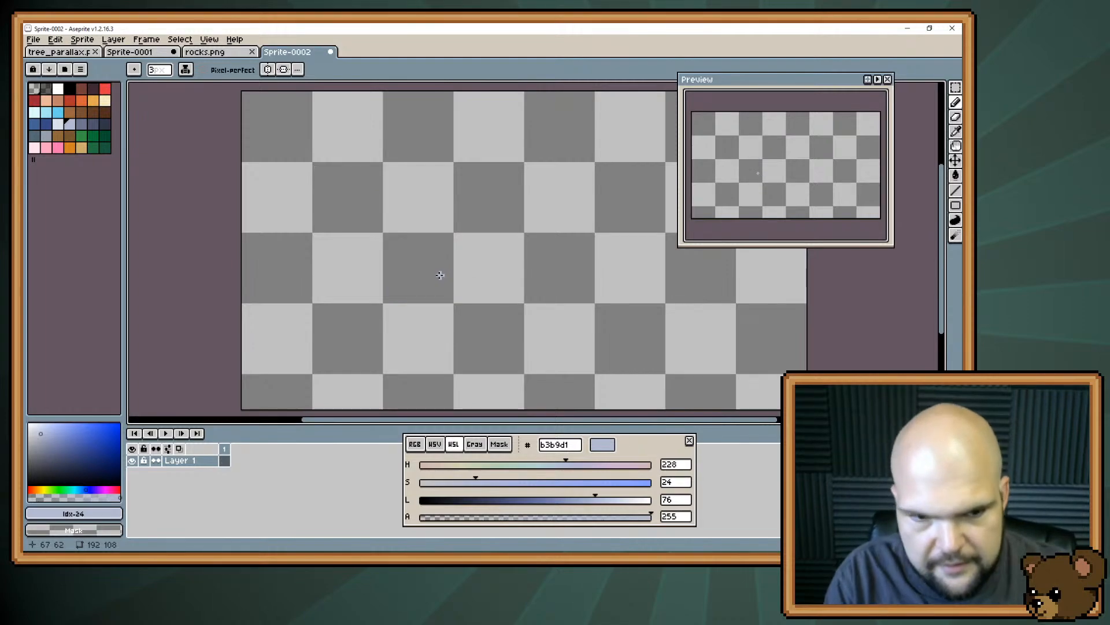
# Fill the whole sprite with the grass green 56b269 used in the Sprite-0001 forest scene
pyautogui.click(198, 53)
pyautogui.hotkey('ctrl', 'shift', 'Tab')
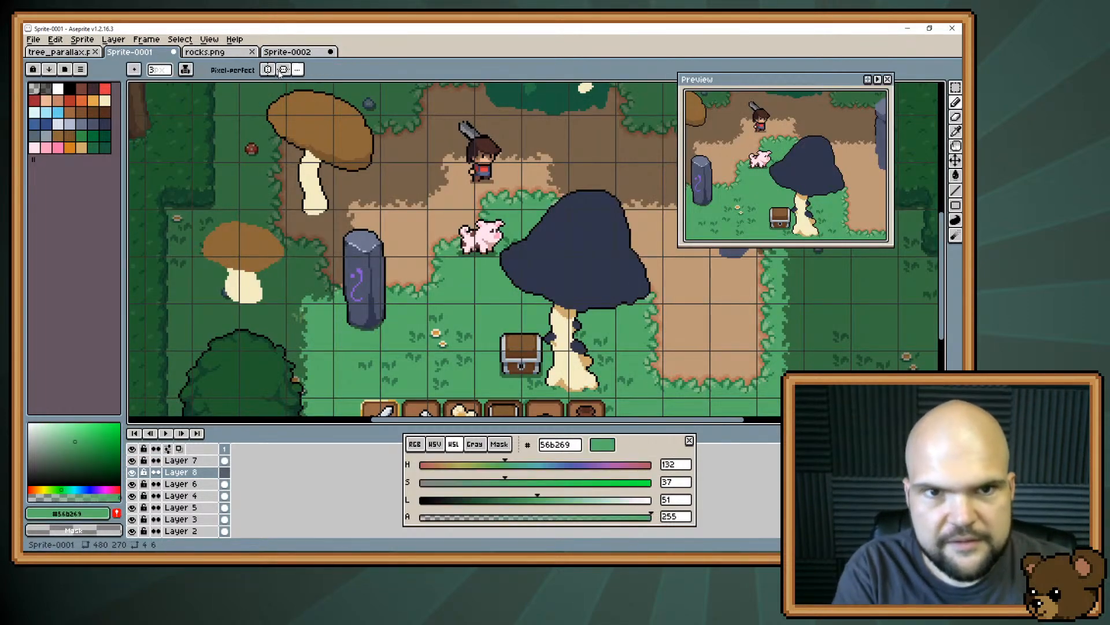
pyautogui.click(288, 52)
pyautogui.press('g')
pyautogui.click(330, 232)
pyautogui.moveTo(360, 261)
pyautogui.mouseDown()
pyautogui.moveTo(384, 264)
pyautogui.moveTo(399, 251)
pyautogui.mouseUp()
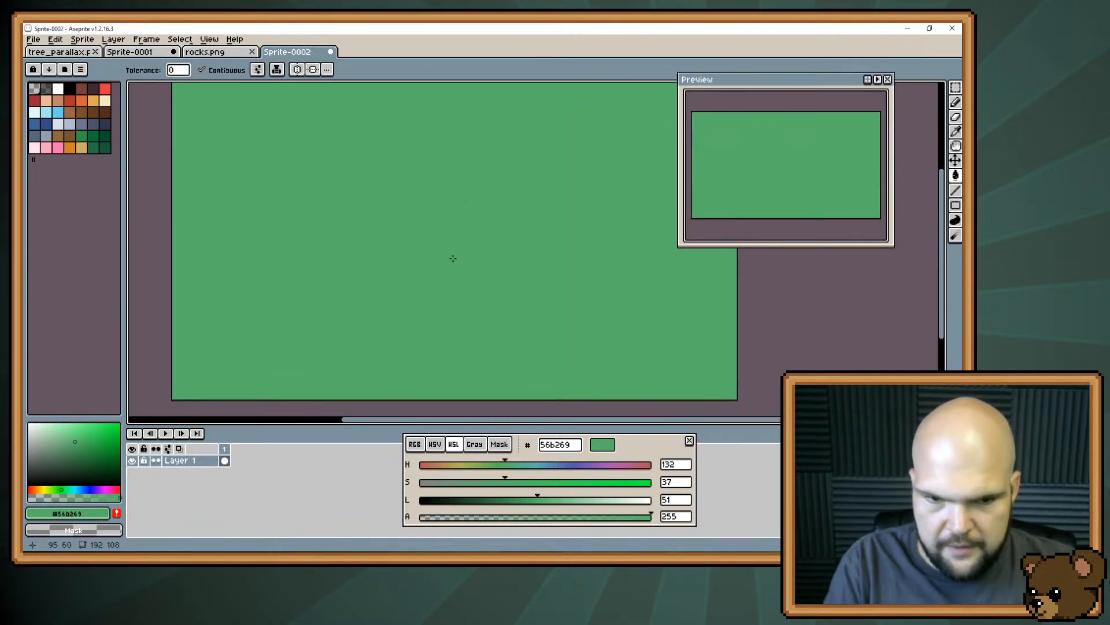
# Choose black as the drawing colour and move the Preview window clear of the canvas
pyautogui.click(69, 89)
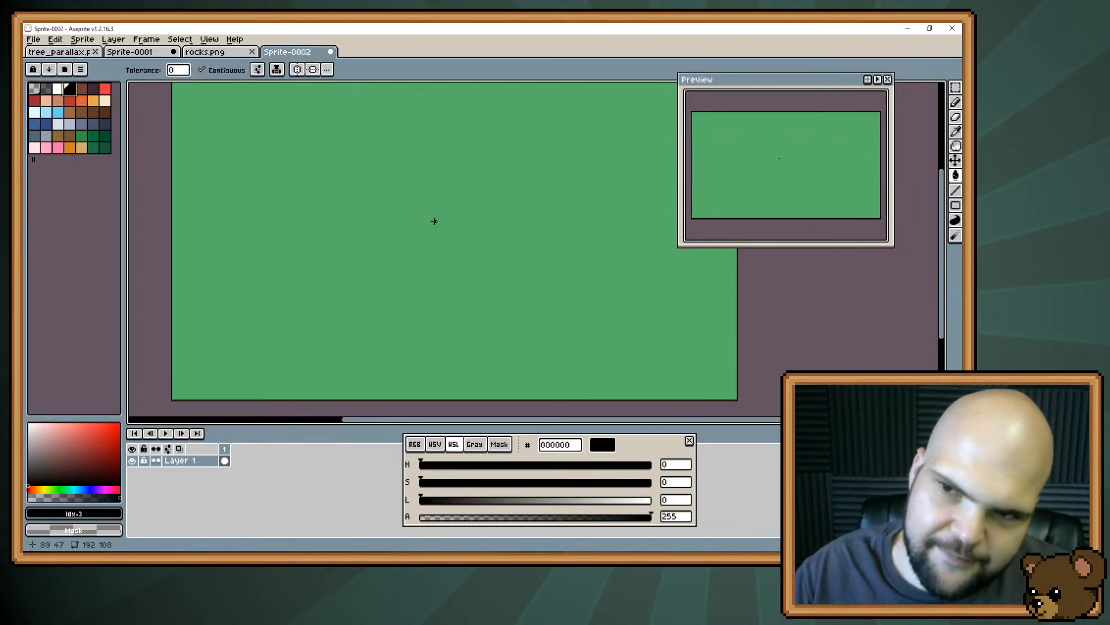
pyautogui.scroll(-2, 434, 220)
pyautogui.scroll(1, 413, 245)
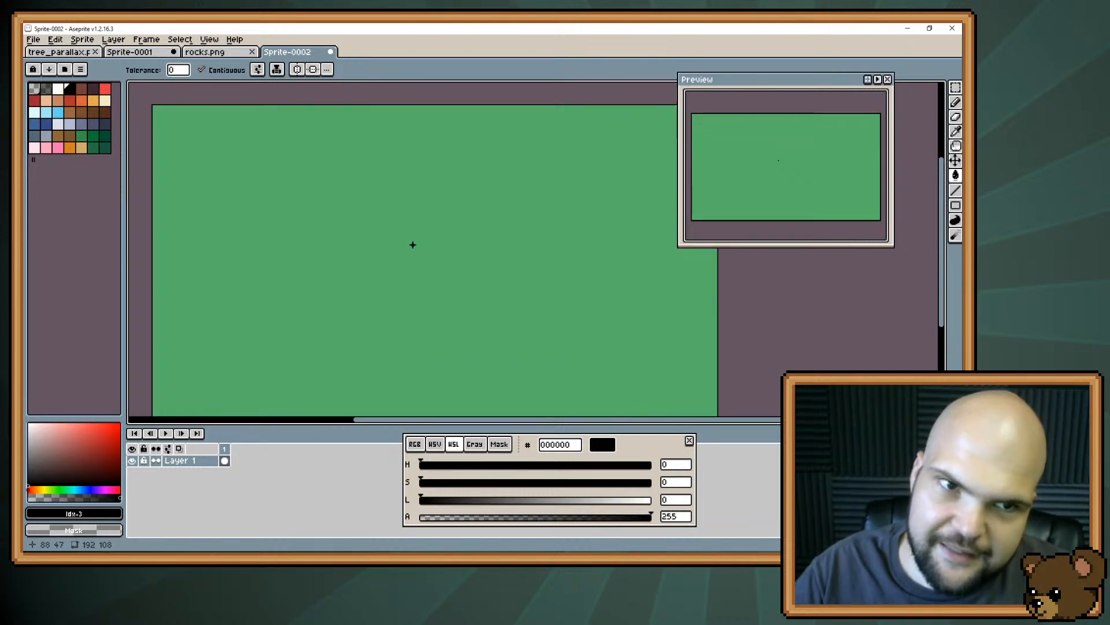
pyautogui.moveTo(414, 241)
pyautogui.mouseDown()
pyautogui.moveTo(383, 228)
pyautogui.moveTo(404, 226)
pyautogui.mouseUp()
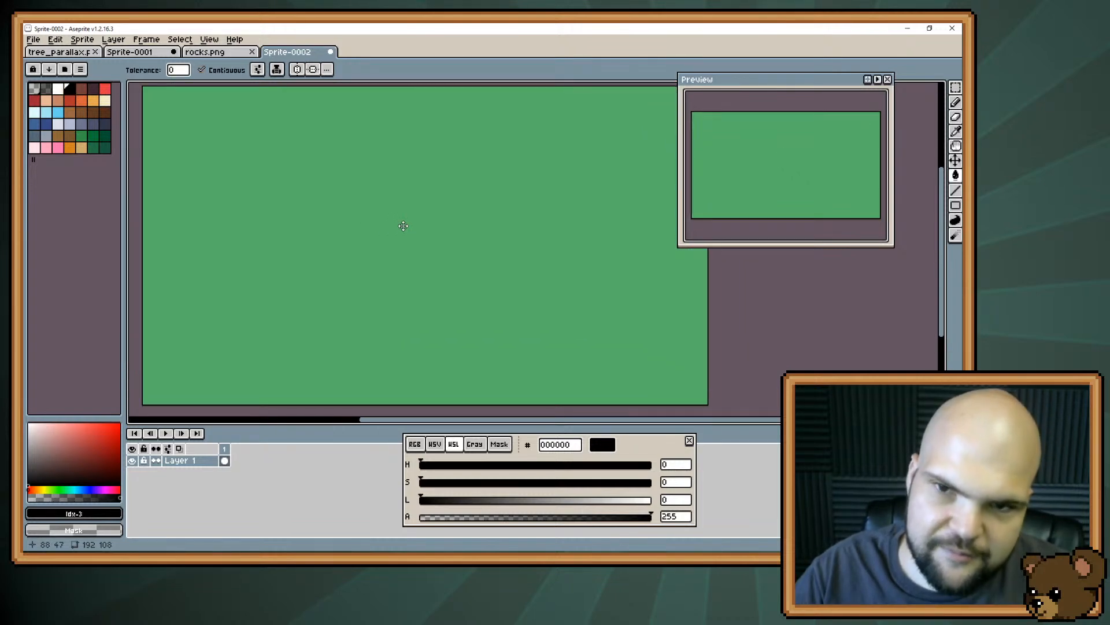
pyautogui.moveTo(759, 84); pyautogui.dragTo(809, 82)
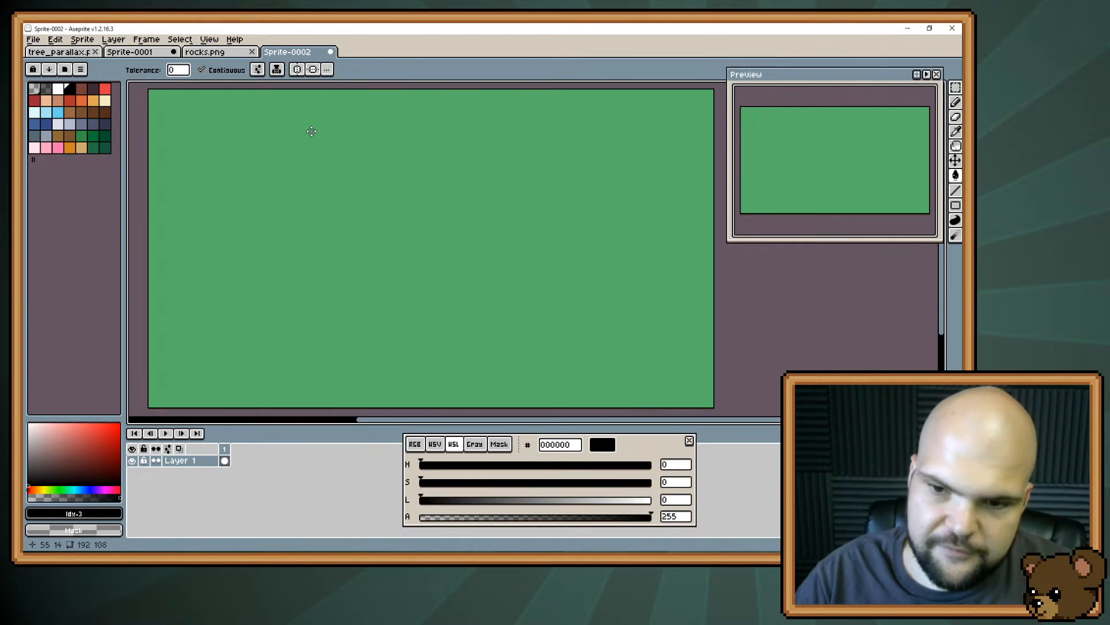
# Try black and the dark plum 3f2832 as background fills, undoing each one
pyautogui.click(430, 165)
pyautogui.hotkey('ctrl', 'z')
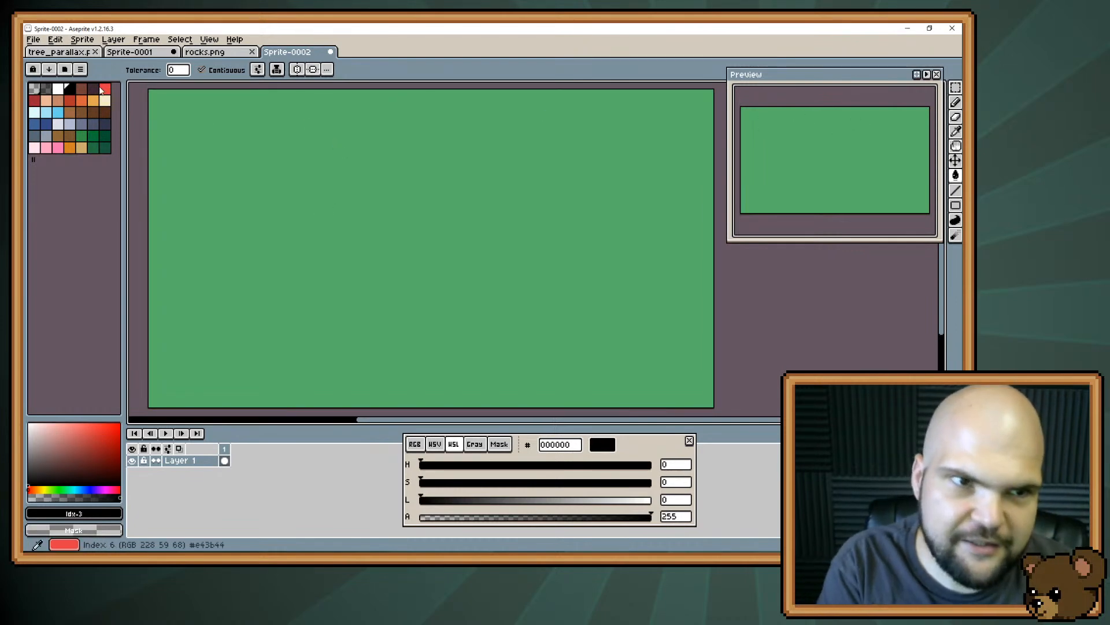
pyautogui.click(105, 148)
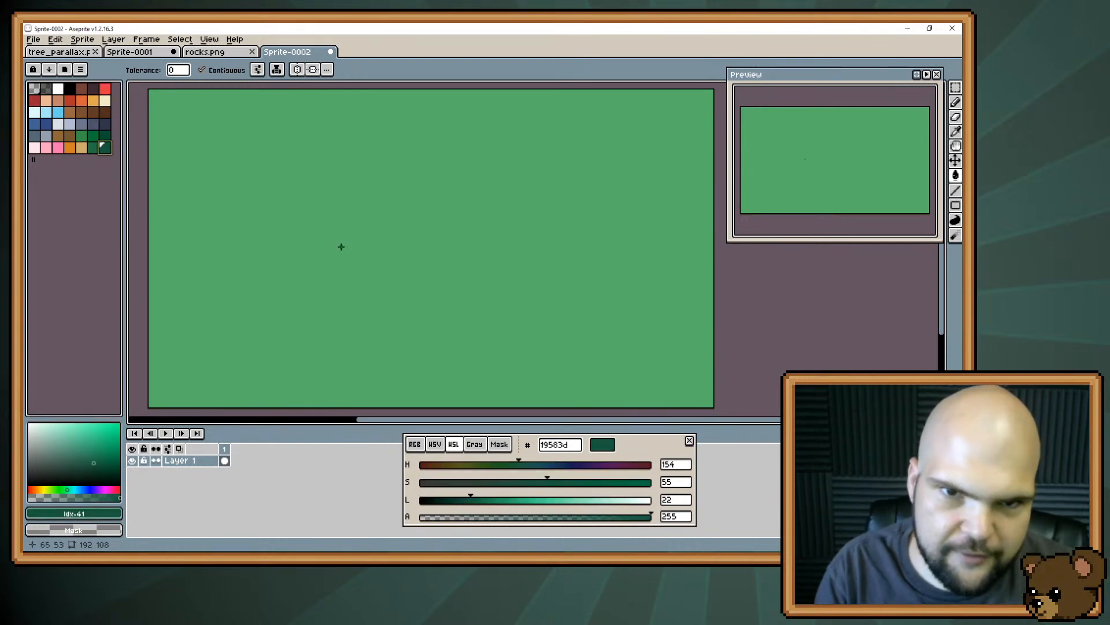
pyautogui.click(92, 89)
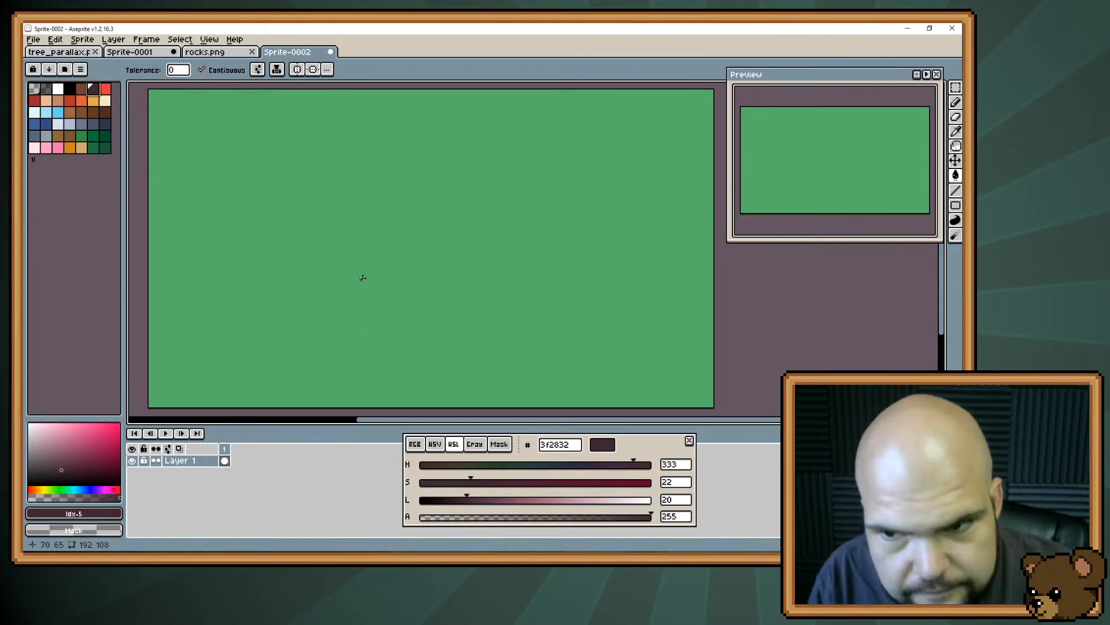
pyautogui.click(350, 283)
pyautogui.hotkey('ctrl', 'z')
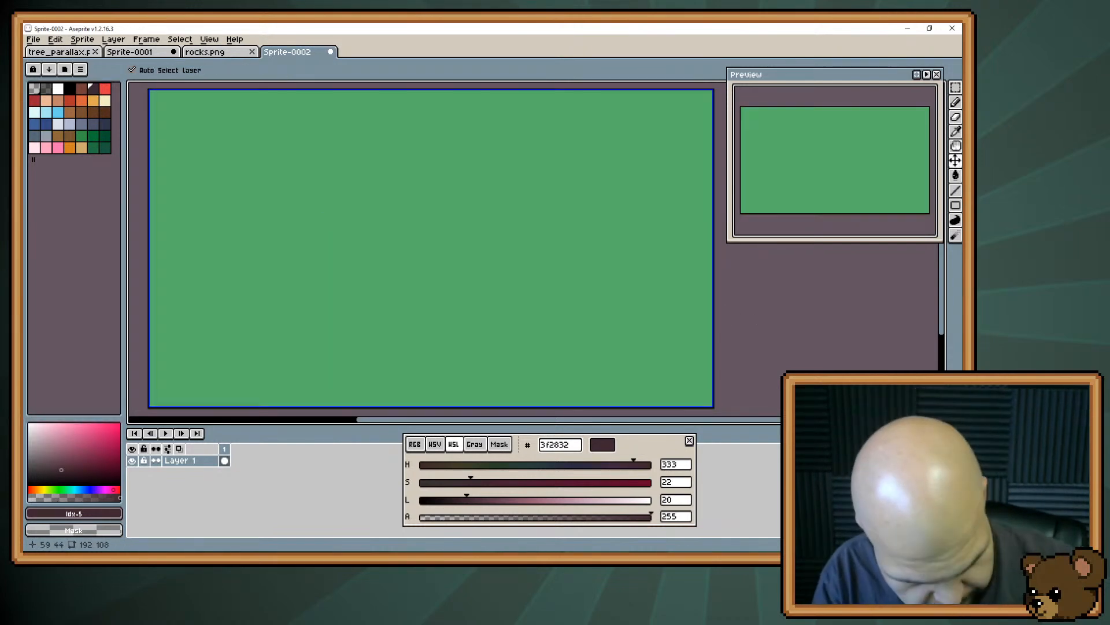
# Draw the first two capital letters of the name with a 3 px Pencil in slate grey 4d536a near the canvas's upper middle
pyautogui.press('b')
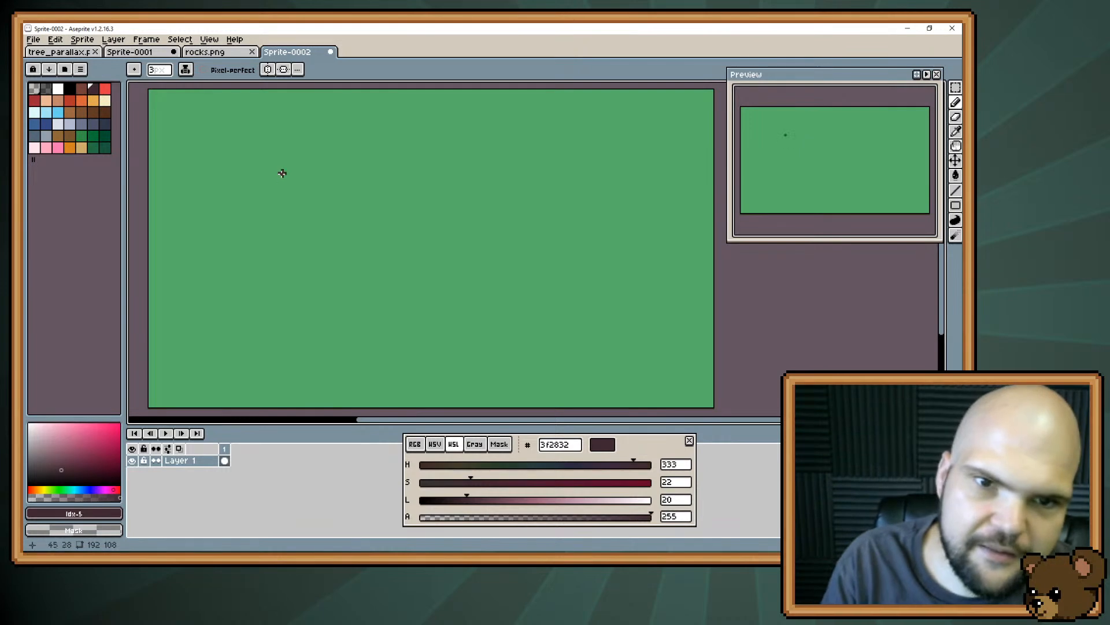
pyautogui.click(92, 123)
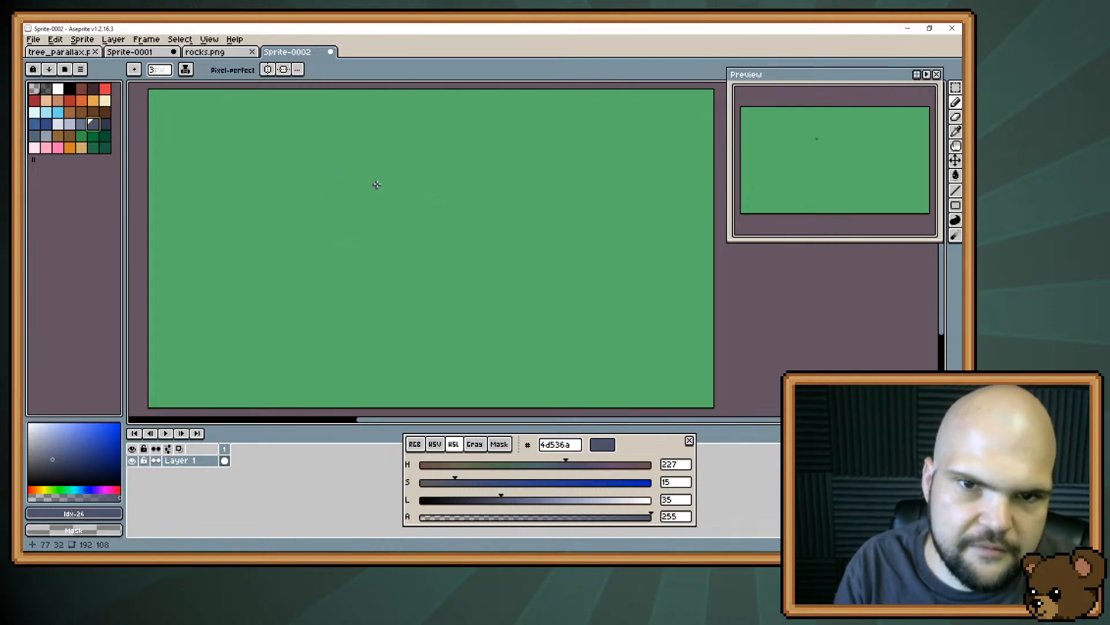
pyautogui.moveTo(300, 185)
pyautogui.mouseDown()
pyautogui.moveTo(332, 177)
pyautogui.moveTo(303, 209)
pyautogui.moveTo(333, 177)
pyautogui.moveTo(302, 213)
pyautogui.moveTo(327, 213)
pyautogui.moveTo(314, 197)
pyautogui.moveTo(297, 219)
pyautogui.moveTo(345, 222)
pyautogui.mouseUp()
pyautogui.hotkey('ctrl', 'z')
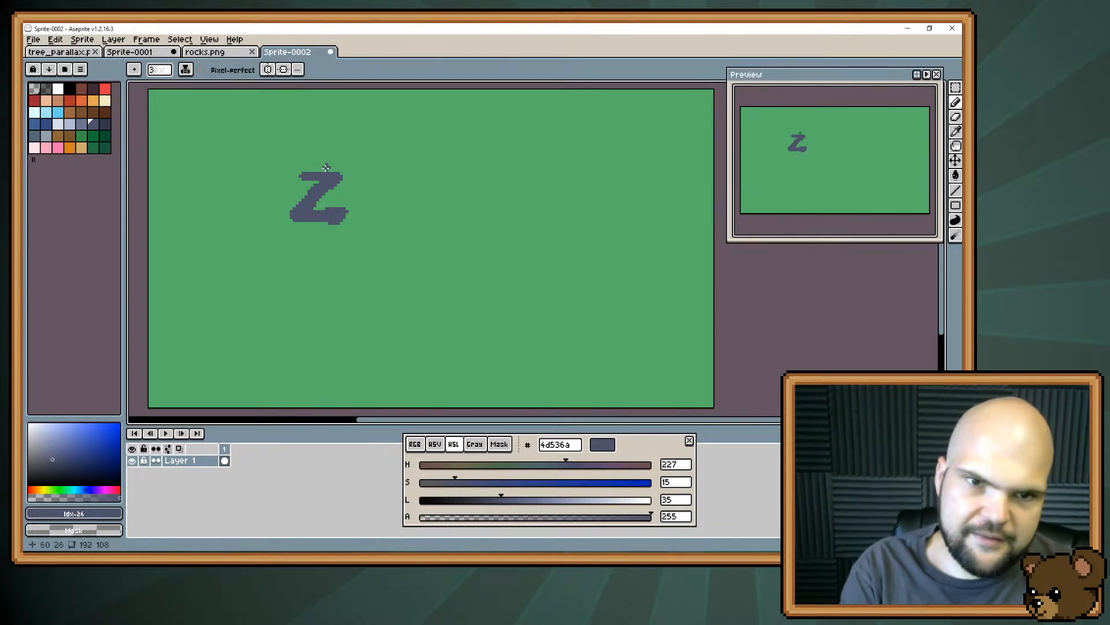
pyautogui.moveTo(306, 173)
pyautogui.mouseDown()
pyautogui.moveTo(328, 173)
pyautogui.moveTo(298, 170)
pyautogui.moveTo(341, 183)
pyautogui.moveTo(370, 220)
pyautogui.moveTo(399, 202)
pyautogui.moveTo(383, 183)
pyautogui.moveTo(396, 188)
pyautogui.moveTo(357, 213)
pyautogui.mouseUp()
# Try to trim the outer edge of the second letter with the Eraser, and undo the erasing
pyautogui.press('e')
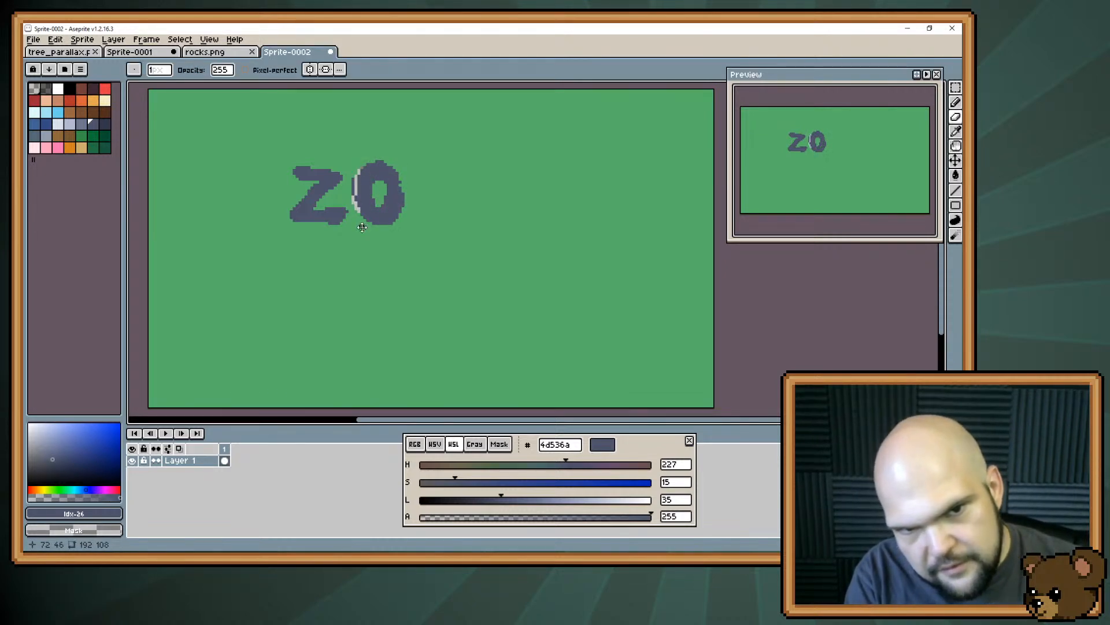
pyautogui.press('v')
pyautogui.hotkey('ctrl', 'z')
pyautogui.hotkey('ctrl', 'z')
pyautogui.hotkey('ctrl', 'z')
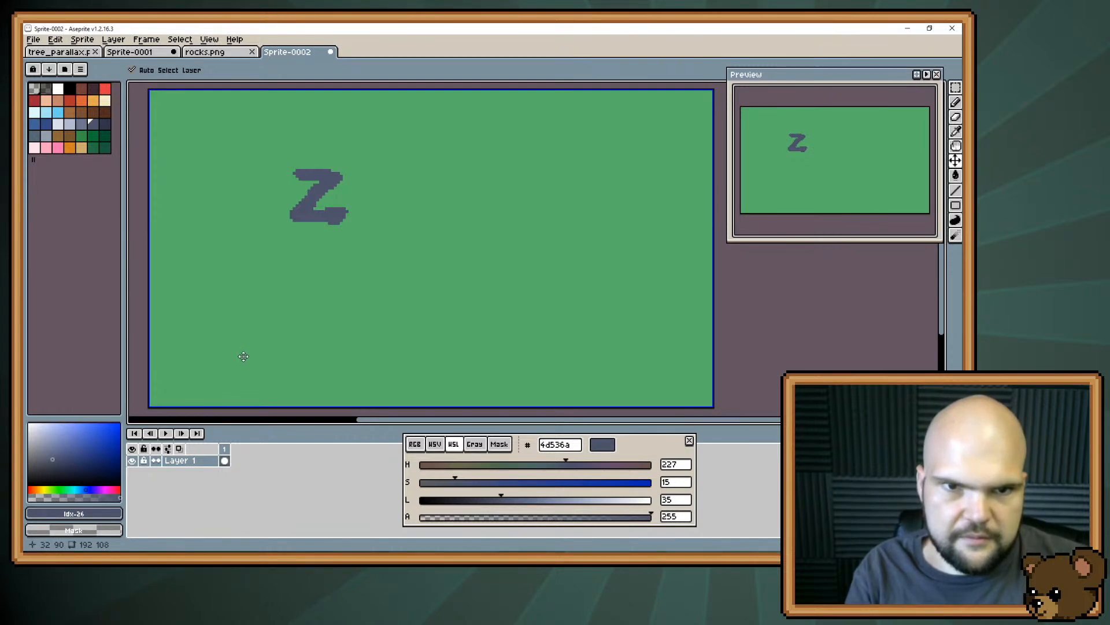
pyautogui.hotkey('ctrl', 'y')
pyautogui.hotkey('ctrl', 'y')
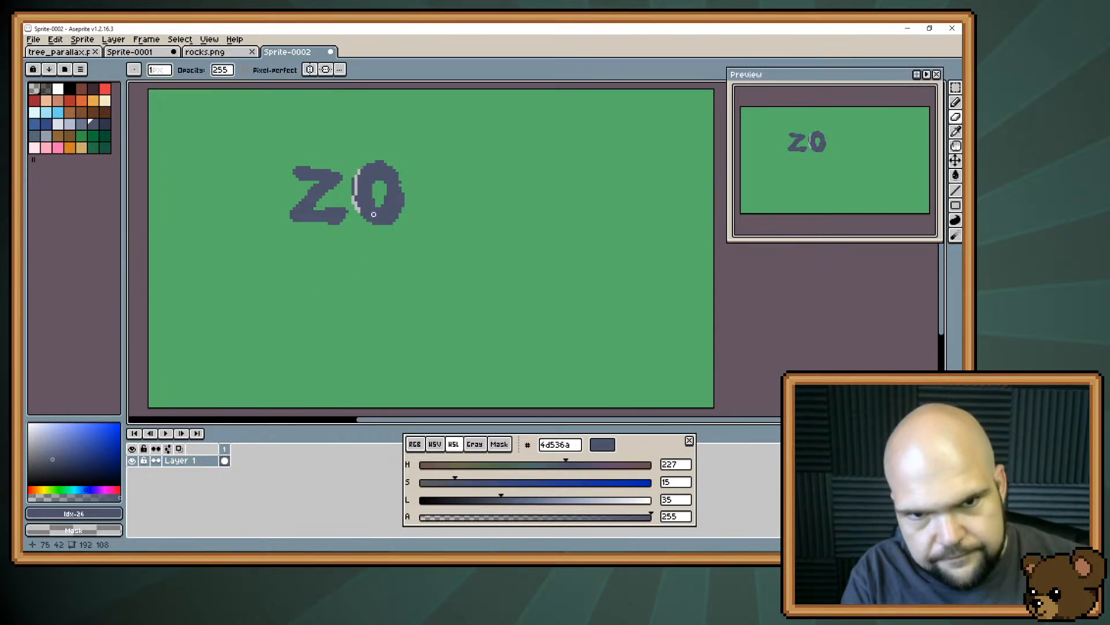
pyautogui.hotkey('ctrl', 'z')
# Select both slate letters by colour with the Magic Wand, remove them from Layer 1, and paste them as a new layer
pyautogui.press('w')
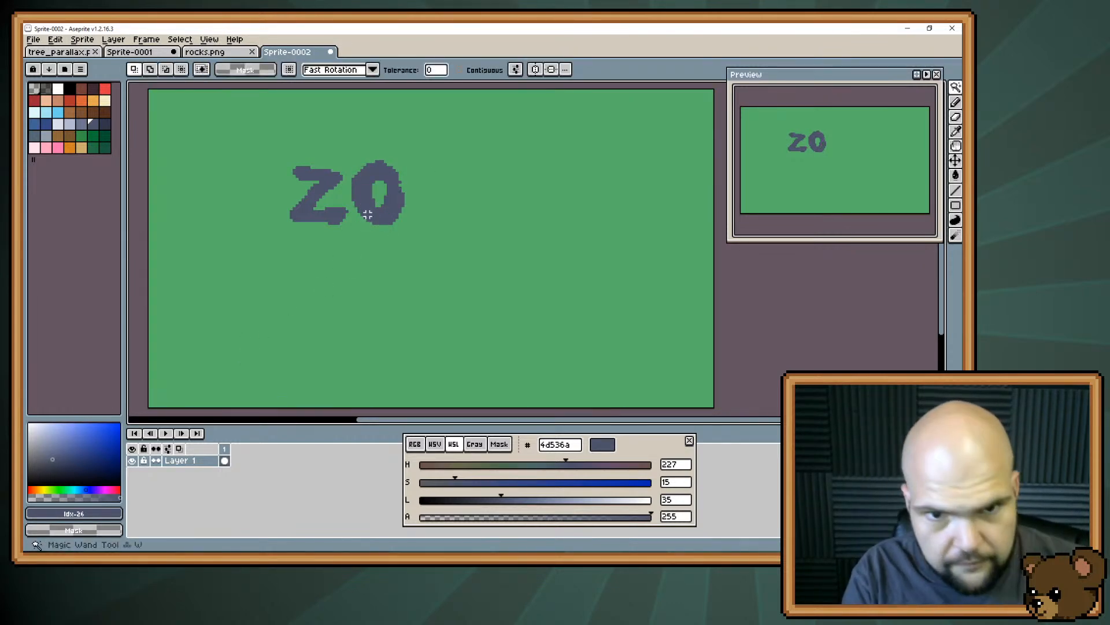
pyautogui.click(368, 217)
pyautogui.press('Delete')
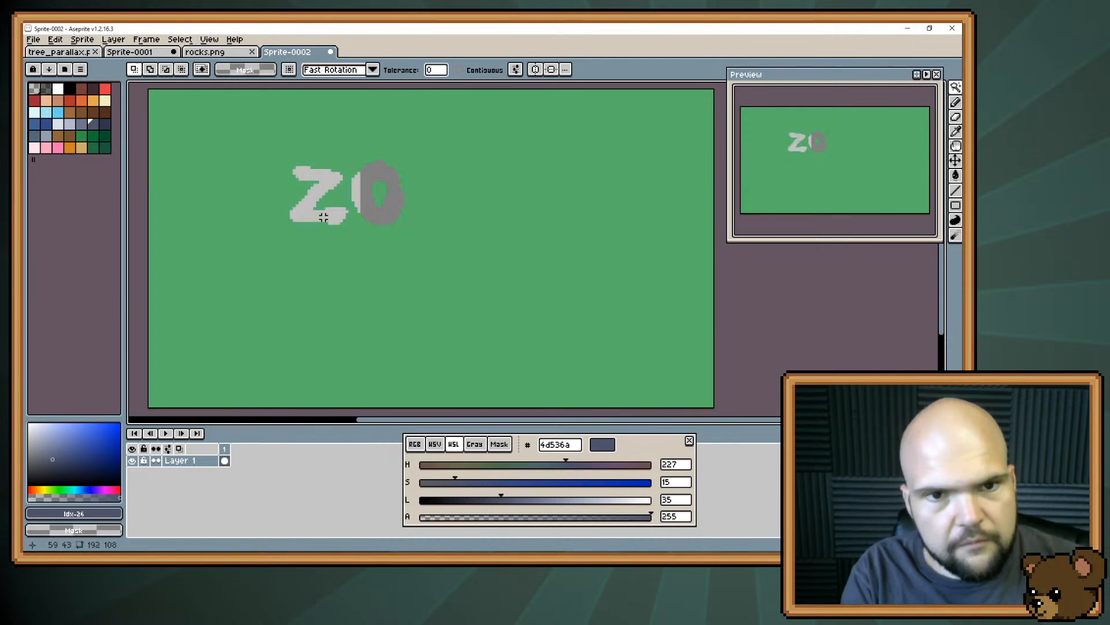
pyautogui.click(55, 40)
pyautogui.moveTo(189, 138)
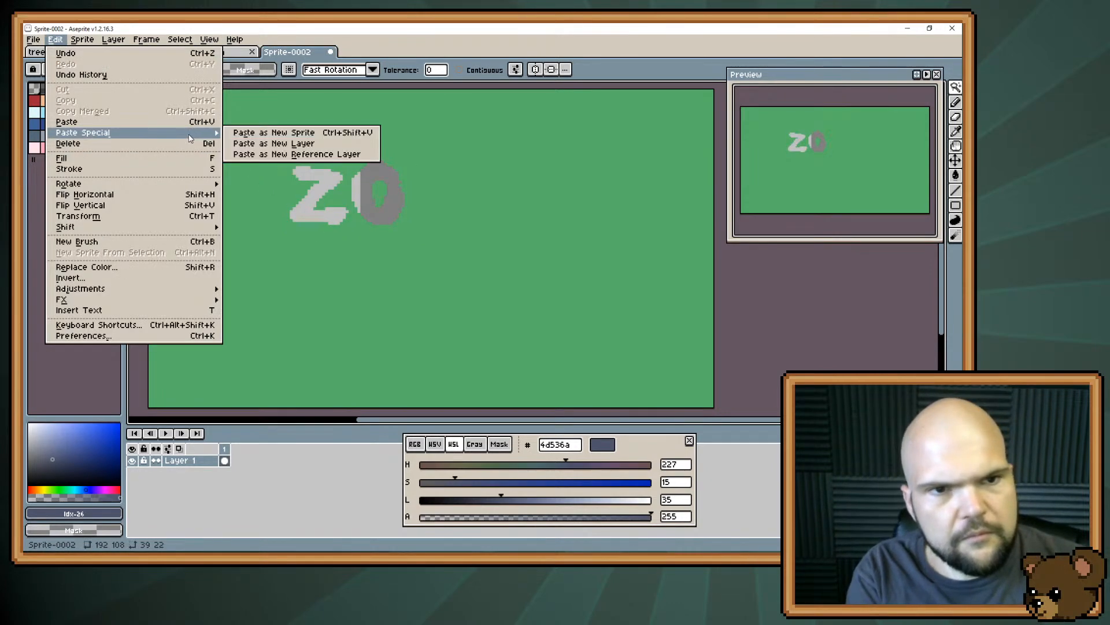
pyautogui.click(248, 144)
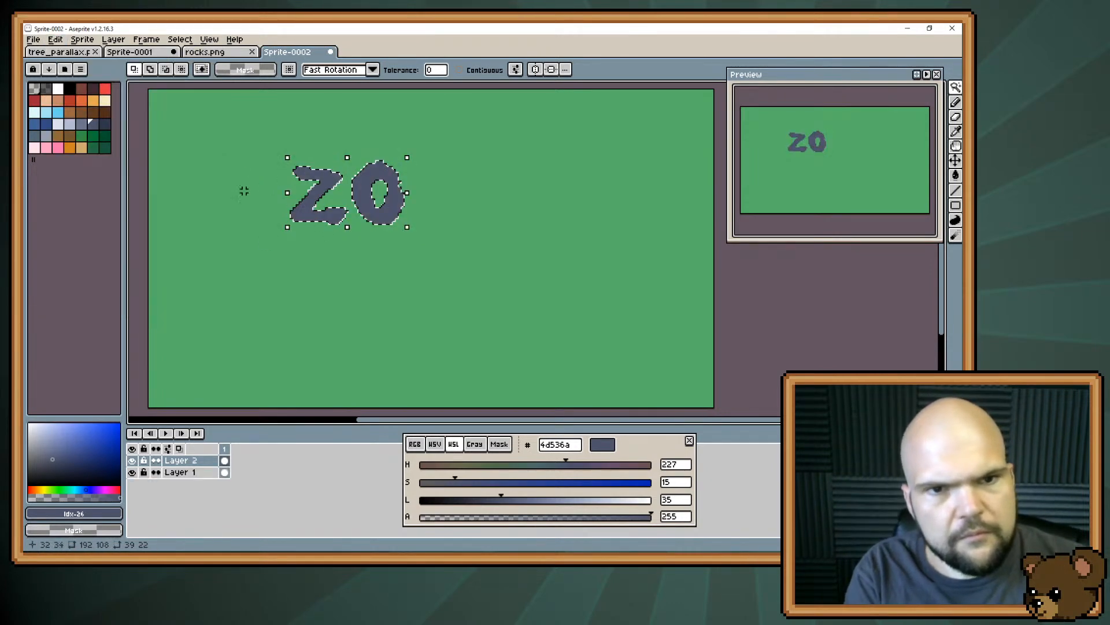
# Hide Layer 2 and fill the transparent letter-shaped holes in Layer 1 with the background green 56b269
pyautogui.click(132, 460)
pyautogui.press('i')
pyautogui.click(308, 269)
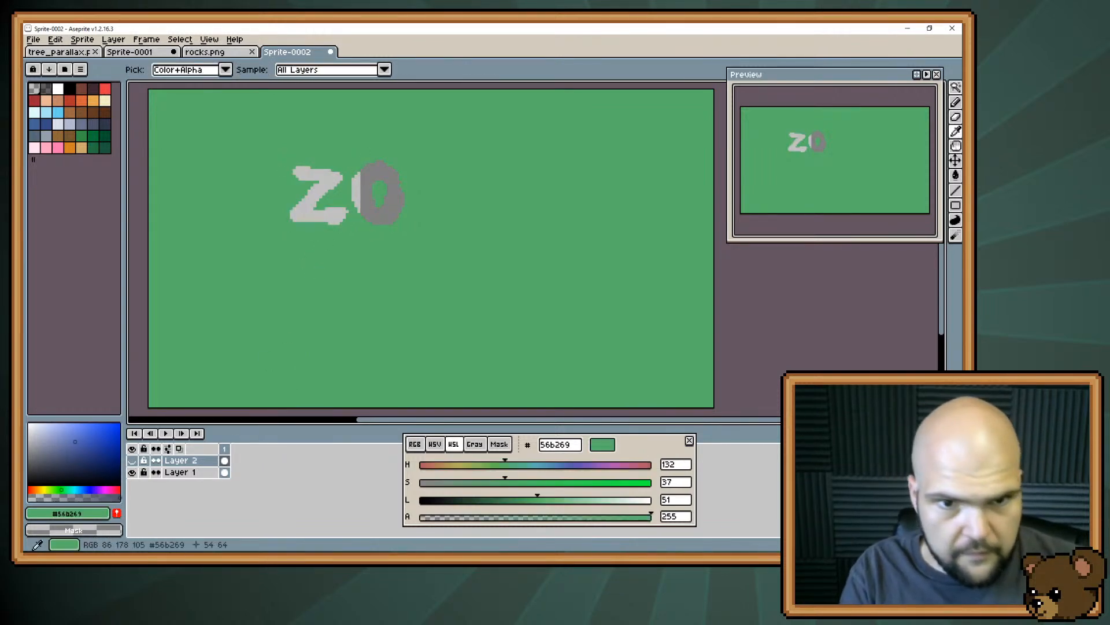
pyautogui.press('g')
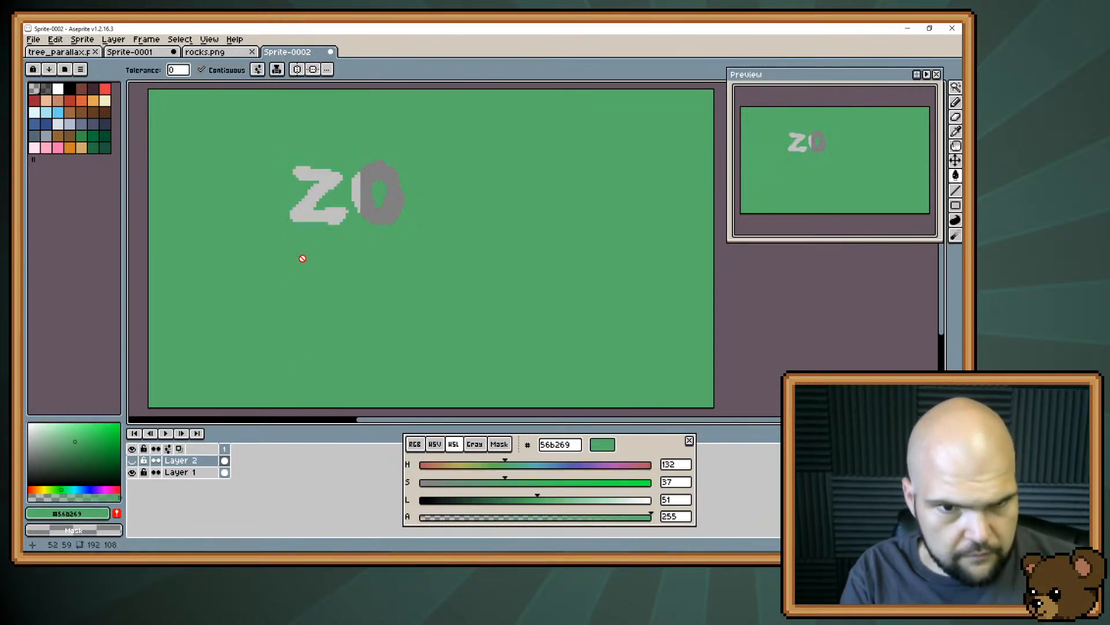
pyautogui.press('Down')
pyautogui.click(299, 216)
pyautogui.click(356, 199)
# Show Layer 2 again and draw the third capital letter on it in slate grey 4d536a beside the other two
pyautogui.click(186, 460)
pyautogui.press('b')
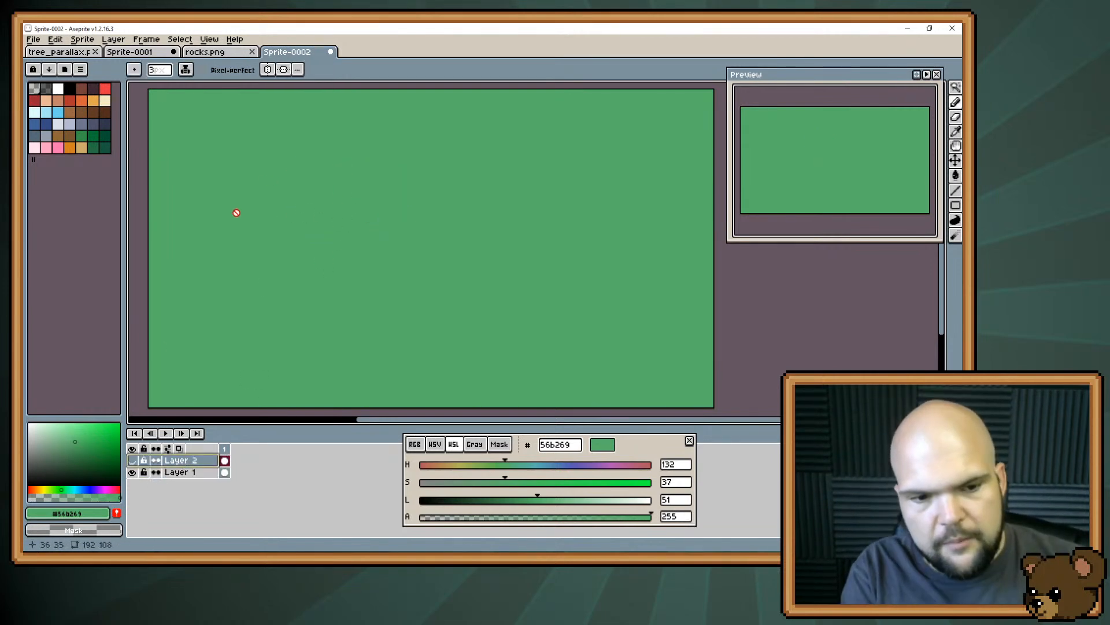
pyautogui.click(132, 460)
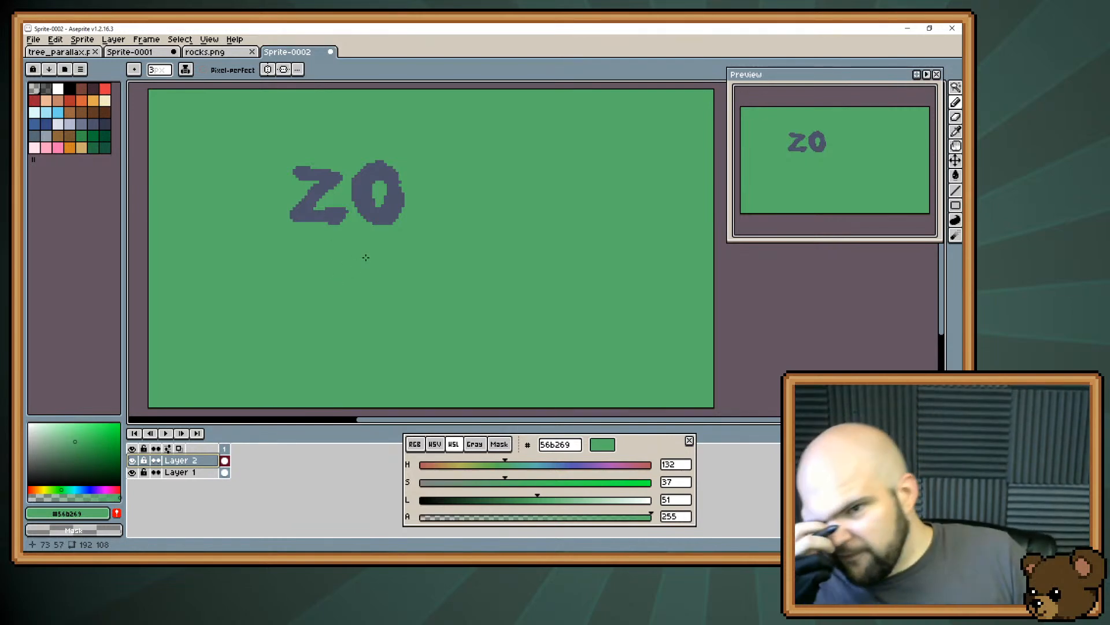
pyautogui.keyDown('alt'); pyautogui.click(401, 200); pyautogui.keyUp('alt')
pyautogui.moveTo(421, 172)
pyautogui.mouseDown()
pyautogui.moveTo(423, 197)
pyautogui.moveTo(420, 175)
pyautogui.moveTo(456, 173)
pyautogui.moveTo(423, 175)
pyautogui.moveTo(429, 207)
pyautogui.moveTo(454, 200)
pyautogui.mouseUp()
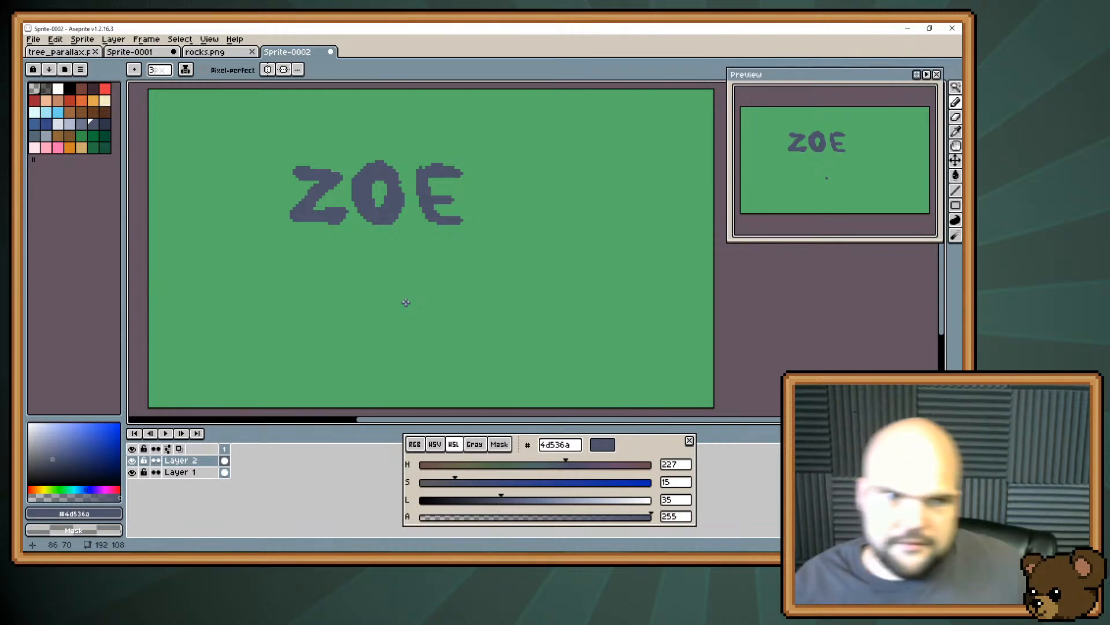
# Draw a rough rectangular frame with overlapping corners around the lettering in light blue-grey b3b9d1
pyautogui.click(70, 123)
pyautogui.moveTo(270, 159); pyautogui.dragTo(491, 146)
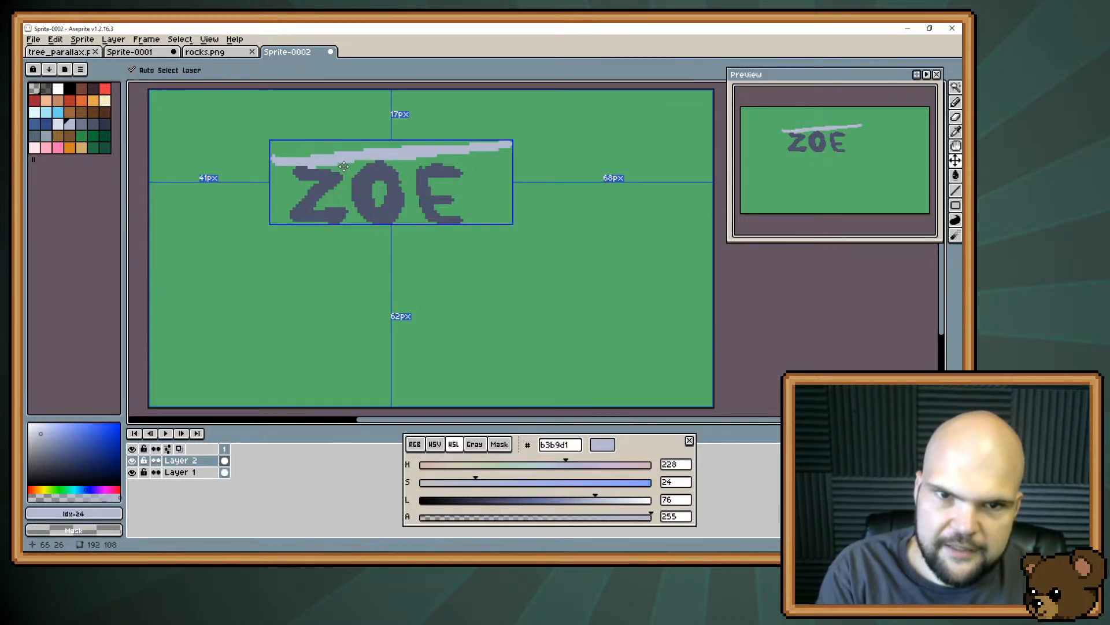
pyautogui.hotkey('ctrl', 'z')
pyautogui.moveTo(279, 156)
pyautogui.mouseDown()
pyautogui.moveTo(420, 140)
pyautogui.moveTo(253, 157)
pyautogui.mouseUp()
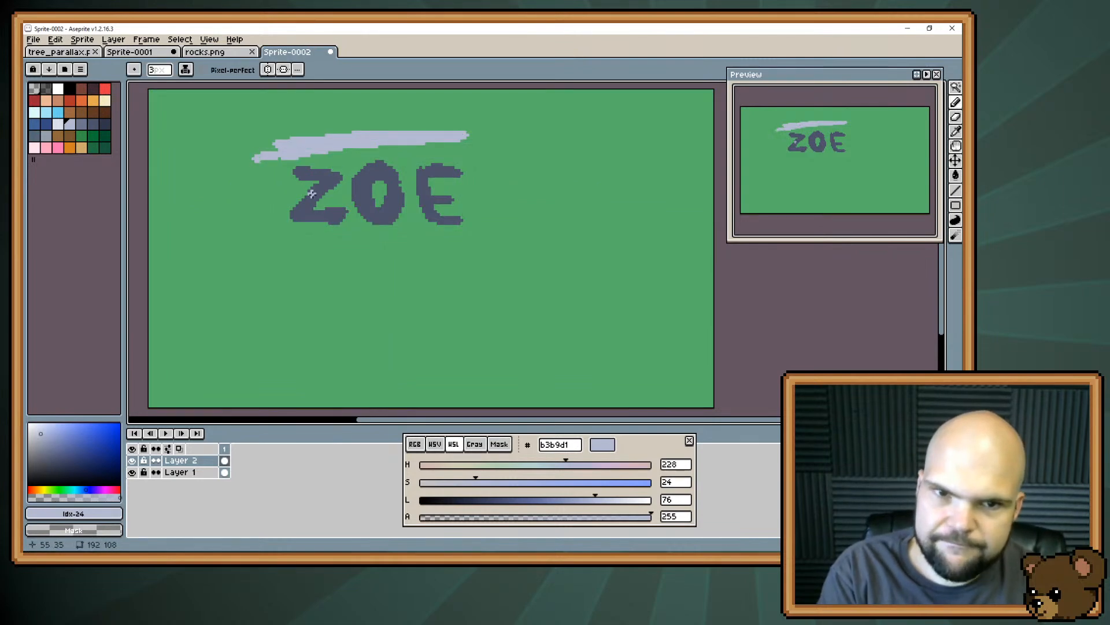
pyautogui.moveTo(288, 254)
pyautogui.mouseDown()
pyautogui.moveTo(270, 131)
pyautogui.moveTo(513, 223)
pyautogui.moveTo(308, 249)
pyautogui.mouseUp()
pyautogui.moveTo(457, 102); pyautogui.dragTo(498, 247)
pyautogui.moveTo(273, 257)
pyautogui.mouseDown()
pyautogui.moveTo(270, 245)
pyautogui.moveTo(289, 263)
pyautogui.mouseUp()
pyautogui.moveTo(495, 233)
pyautogui.mouseDown()
pyautogui.moveTo(489, 258)
pyautogui.moveTo(514, 255)
pyautogui.moveTo(480, 240)
pyautogui.moveTo(519, 217)
pyautogui.mouseUp()
pyautogui.moveTo(473, 132); pyautogui.dragTo(509, 144)
pyautogui.moveTo(459, 119); pyautogui.dragTo(457, 105)
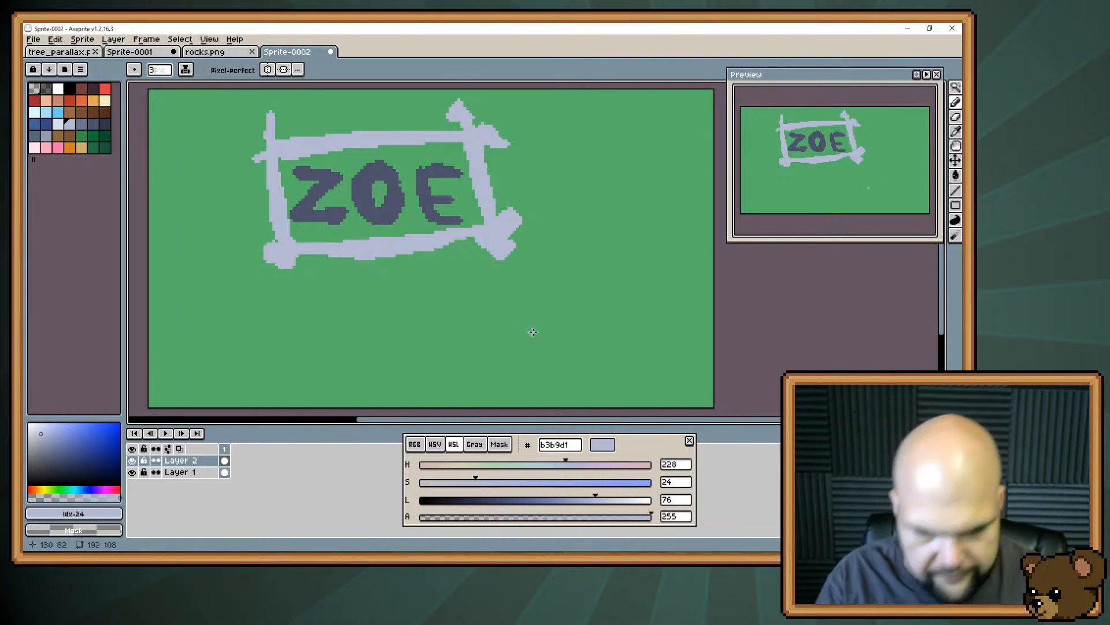
# Undo all the strokes of the light blue-grey frame around the lettering
pyautogui.press('v')
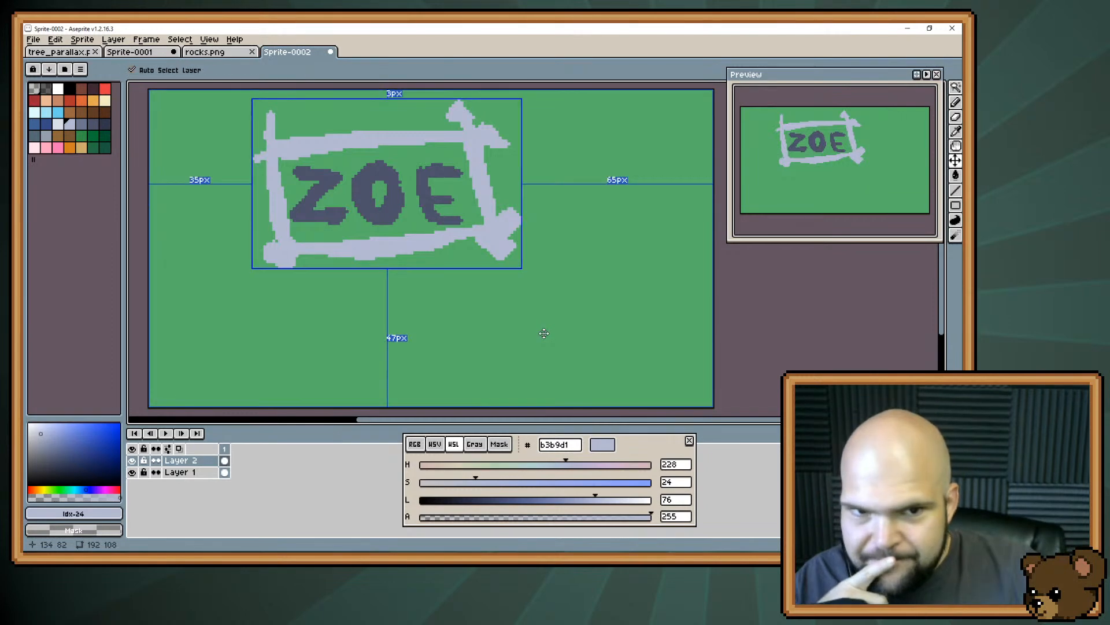
pyautogui.hotkey('ctrl', 'z')
pyautogui.hotkey('ctrl', 'z')
pyautogui.hotkey('ctrl', 'z')
pyautogui.hotkey('ctrl', 'z')
pyautogui.hotkey('ctrl', 'z')
pyautogui.hotkey('ctrl', 'z')
pyautogui.hotkey('ctrl', 'z')
pyautogui.hotkey('ctrl', 'z')
pyautogui.hotkey('ctrl', 'z')
pyautogui.hotkey('ctrl', 'z')
# Fill the opening inside the second letter with light blue-grey b3b9d1 using the 3 px Pencil
pyautogui.press('b')
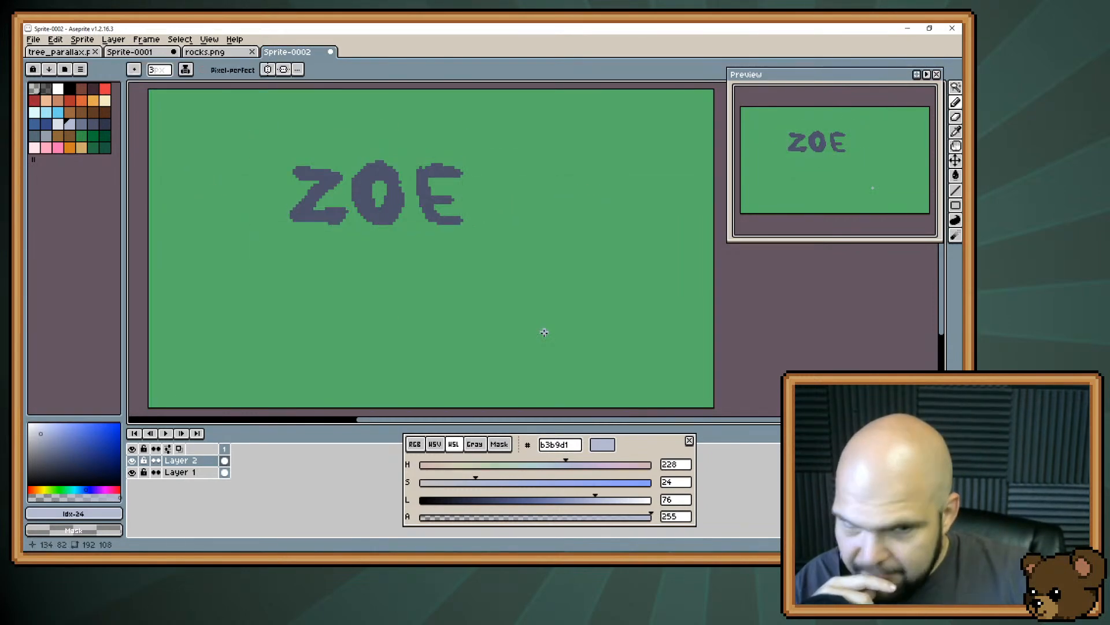
pyautogui.moveTo(379, 185)
pyautogui.mouseDown()
pyautogui.moveTo(370, 193)
pyautogui.moveTo(392, 205)
pyautogui.mouseUp()
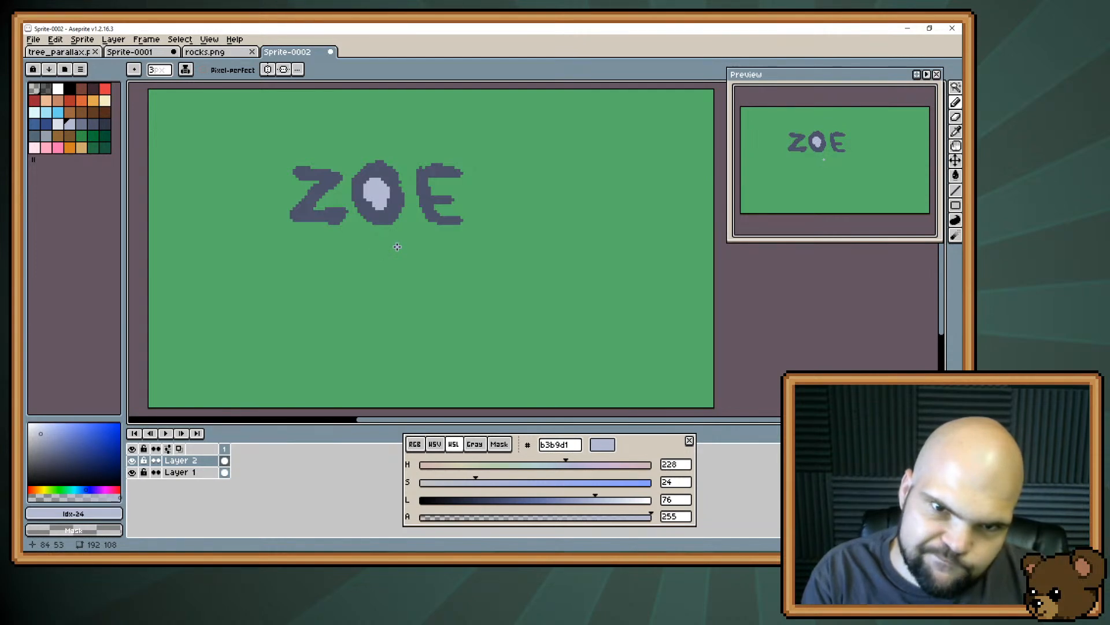
# Undo the light fill inside the second letter and try a small slate grey 4d536a scribble beside the third letter
pyautogui.hotkey('ctrl', 'z')
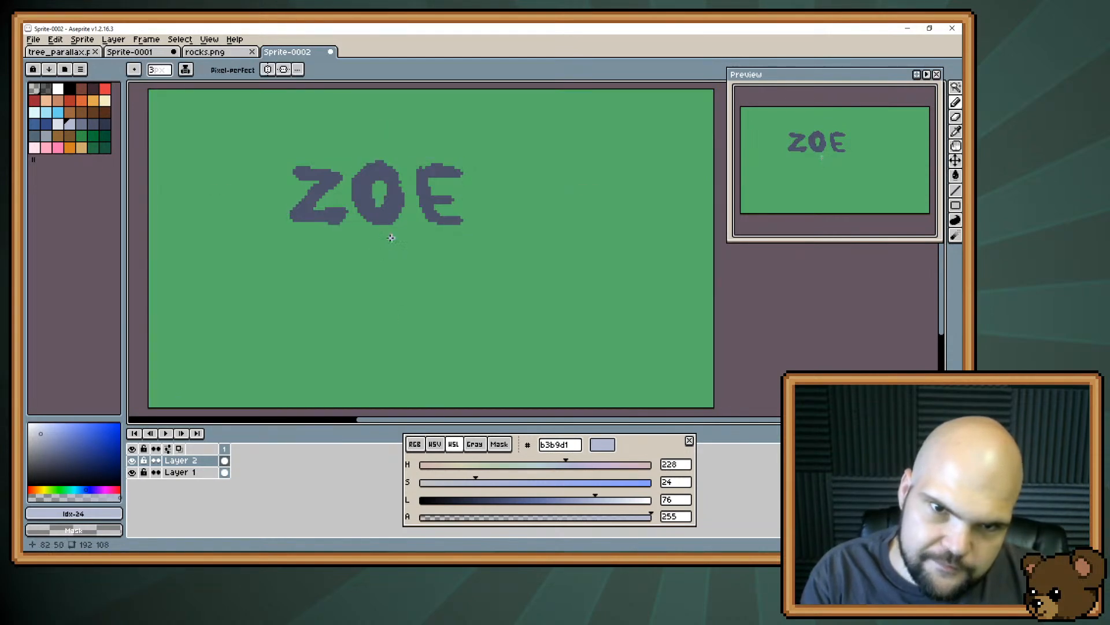
pyautogui.click(94, 125)
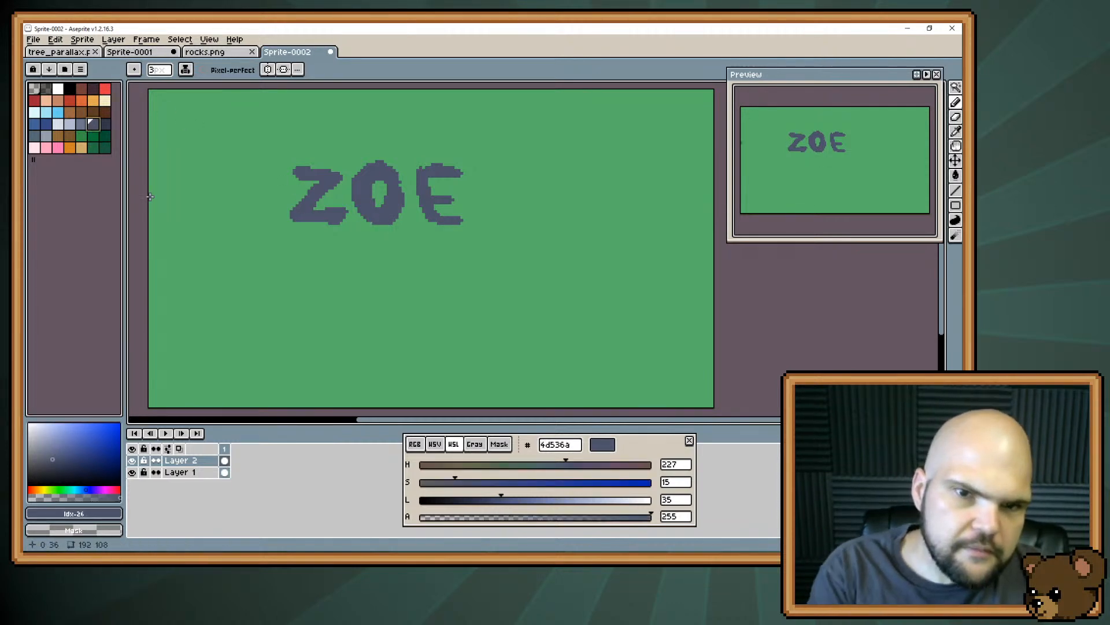
pyautogui.moveTo(486, 213)
pyautogui.mouseDown()
pyautogui.moveTo(501, 218)
pyautogui.moveTo(514, 199)
pyautogui.moveTo(534, 225)
pyautogui.mouseUp()
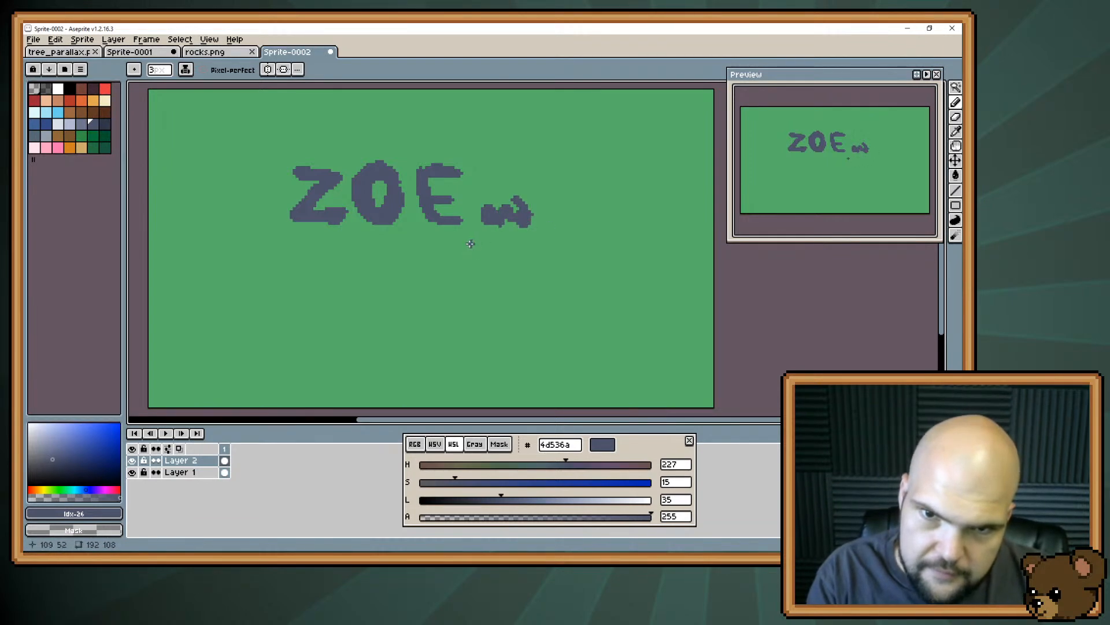
pyautogui.hotkey('ctrl', 'z')
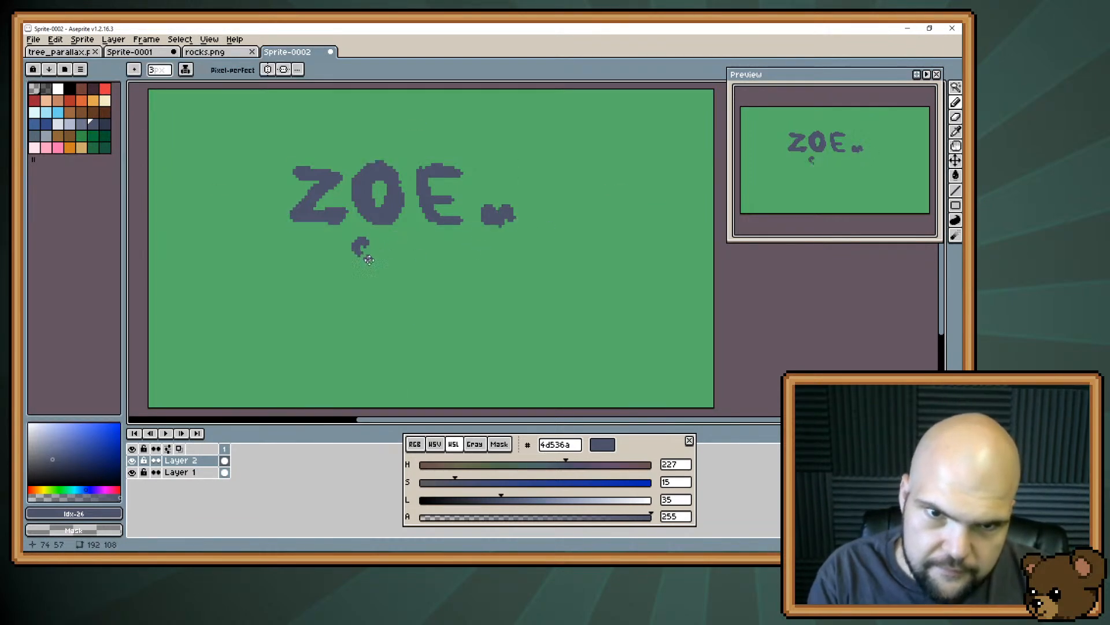
# Handwrite the small words "and the" beneath the capital lettering in slate grey 4d536a
pyautogui.press('[')
pyautogui.press('[')
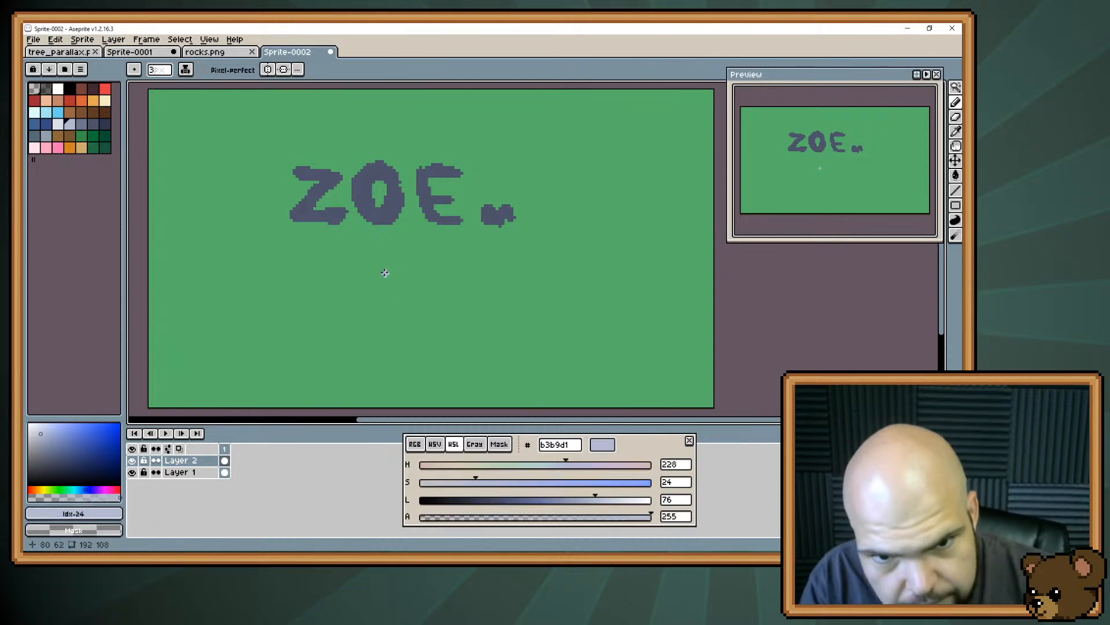
pyautogui.press(']')
pyautogui.press(']')
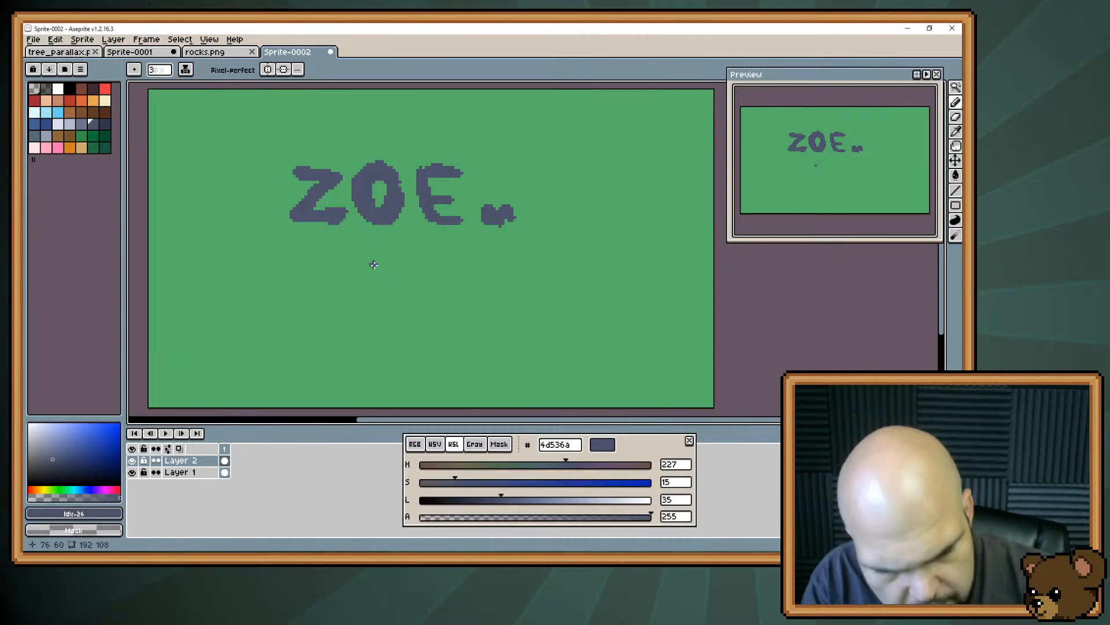
pyautogui.moveTo(357, 244)
pyautogui.mouseDown()
pyautogui.moveTo(354, 254)
pyautogui.moveTo(387, 239)
pyautogui.moveTo(398, 254)
pyautogui.moveTo(428, 240)
pyautogui.moveTo(463, 245)
pyautogui.mouseUp()
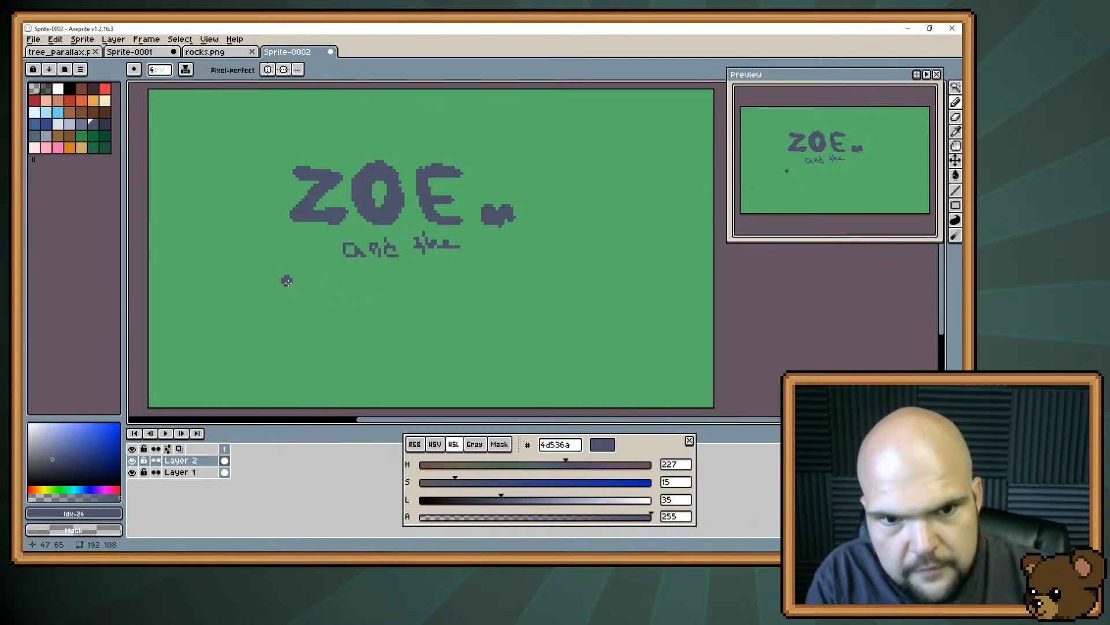
# Handwrite a large two-word third line of the title, starting with "Cursed", using the thicker 4 px Pencil in 4d536a
pyautogui.press('+')
pyautogui.moveTo(289, 283); pyautogui.dragTo(289, 341)
pyautogui.moveTo(301, 303)
pyautogui.mouseDown()
pyautogui.moveTo(319, 326)
pyautogui.moveTo(354, 301)
pyautogui.moveTo(385, 329)
pyautogui.mouseUp()
pyautogui.moveTo(422, 294); pyautogui.dragTo(400, 325)
pyautogui.moveTo(437, 276)
pyautogui.mouseDown()
pyautogui.moveTo(431, 318)
pyautogui.moveTo(471, 315)
pyautogui.mouseUp()
pyautogui.moveTo(531, 270); pyautogui.dragTo(512, 327)
pyautogui.click(570, 309)
pyautogui.moveTo(524, 249)
pyautogui.mouseDown()
pyautogui.moveTo(555, 311)
pyautogui.moveTo(548, 320)
pyautogui.moveTo(594, 302)
pyautogui.moveTo(630, 318)
pyautogui.mouseUp()
pyautogui.click(654, 319)
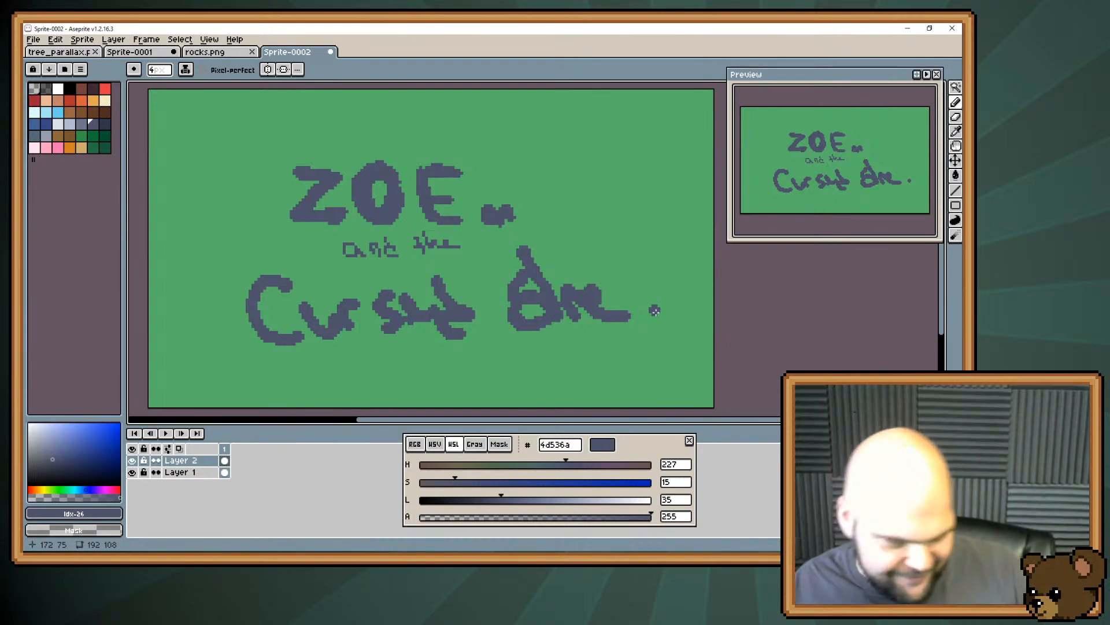
# Undo all the handwritten title words and the scribble, keeping only the three capital letters
pyautogui.hotkey('ctrl', 'z')
pyautogui.hotkey('ctrl', 'z')
pyautogui.hotkey('ctrl', 'z')
pyautogui.hotkey('ctrl', 'z')
pyautogui.hotkey('ctrl', 'z')
pyautogui.hotkey('ctrl', 'z')
pyautogui.hotkey('ctrl', 'z')
pyautogui.hotkey('ctrl', 'z')
pyautogui.hotkey('ctrl', 'z')
pyautogui.hotkey('ctrl', 'z')
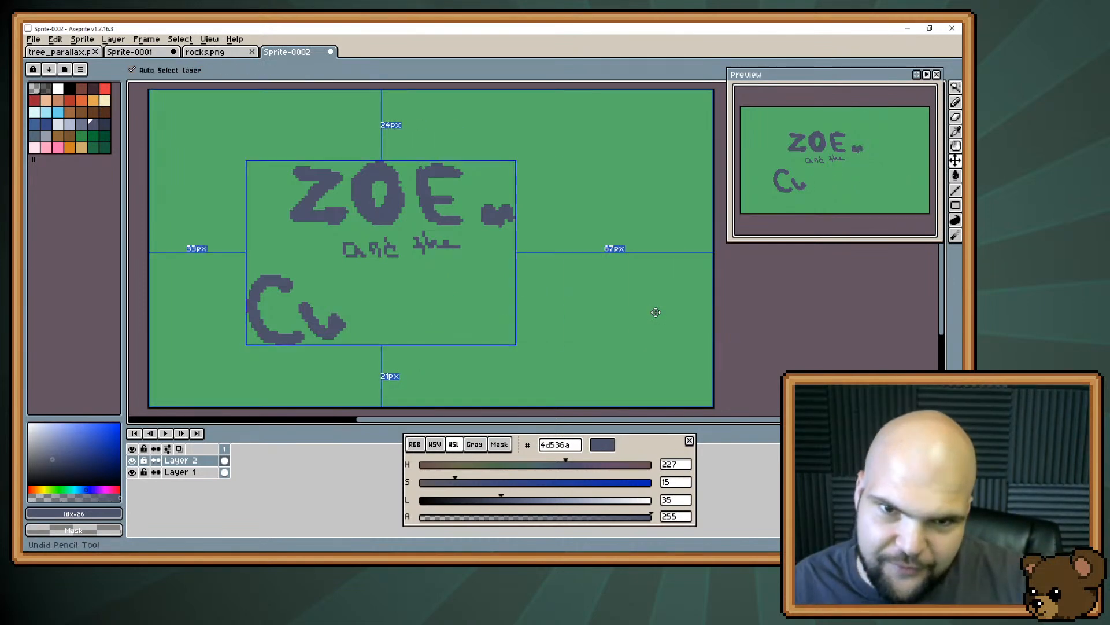
pyautogui.hotkey('ctrl', 'z')
pyautogui.hotkey('ctrl', 'z')
pyautogui.hotkey('ctrl', 'z')
pyautogui.hotkey('ctrl', 'z')
pyautogui.hotkey('ctrl', 'z')
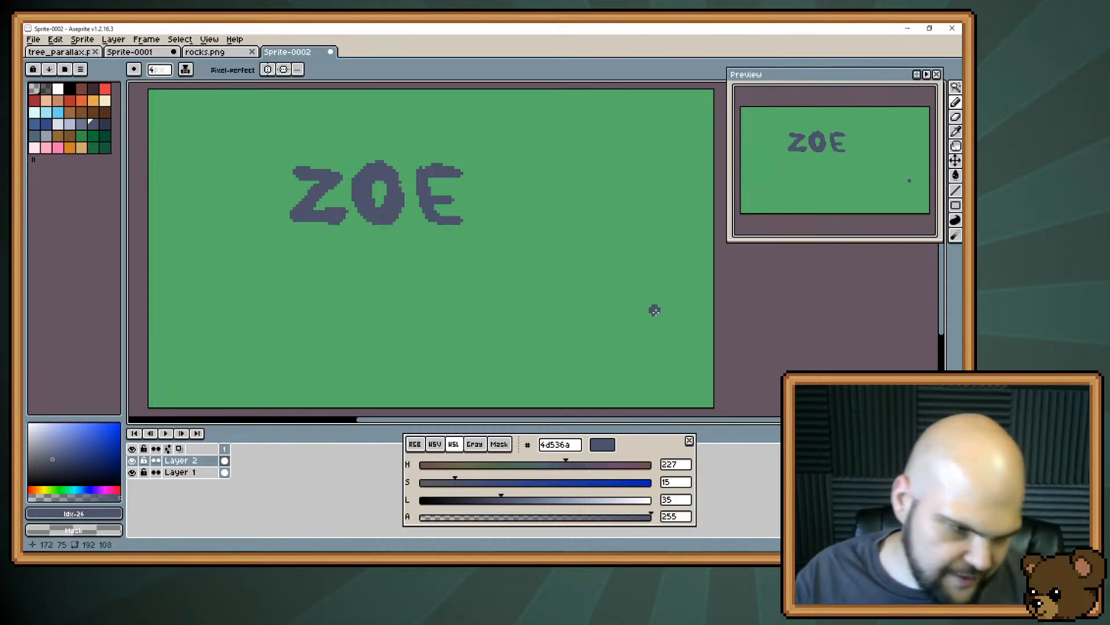
# Move the three-letter lettering toward the canvas's upper edge and select an area of about 87 x 48 px around it
pyautogui.moveTo(392, 203); pyautogui.dragTo(442, 255)
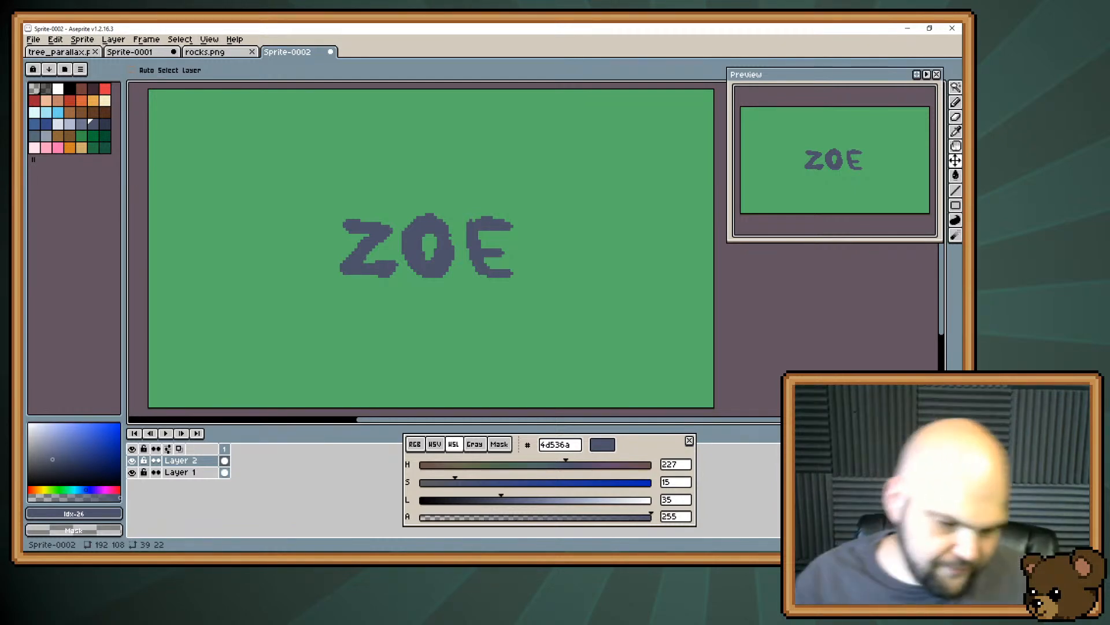
pyautogui.moveTo(426, 248); pyautogui.dragTo(366, 150)
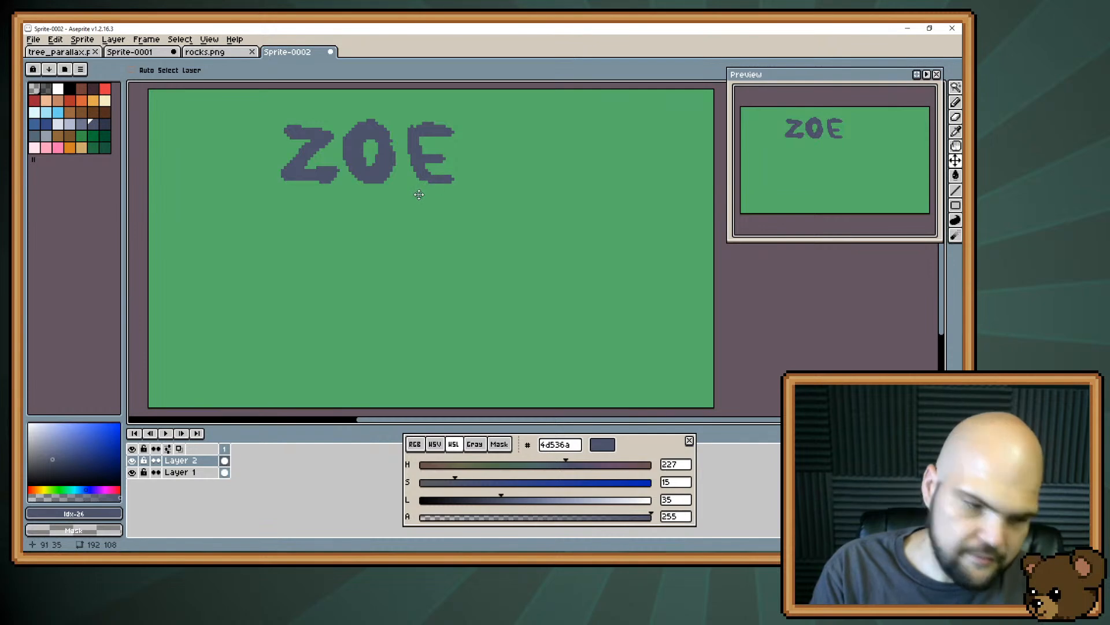
pyautogui.press('m')
pyautogui.hotkey('ctrl', 'a')
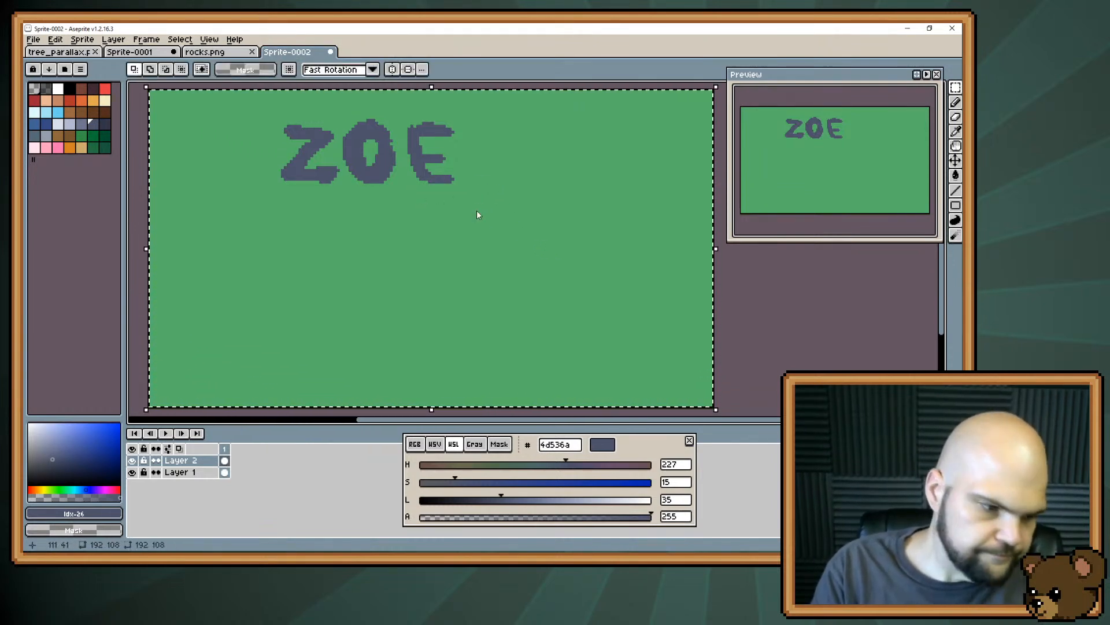
pyautogui.hotkey('ctrl', 'd')
pyautogui.moveTo(491, 101); pyautogui.dragTo(233, 243)
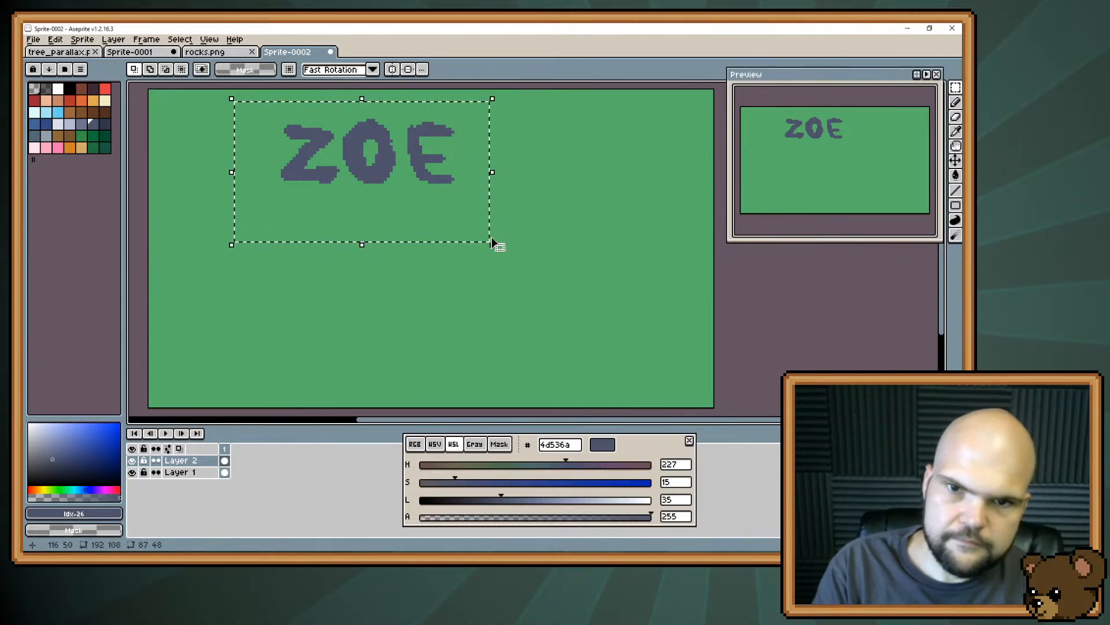
pyautogui.moveTo(492, 245); pyautogui.dragTo(613, 309)
pyautogui.moveTo(593, 353); pyautogui.dragTo(680, 413)
pyautogui.moveTo(576, 234); pyautogui.dragTo(538, 275)
pyautogui.moveTo(665, 400); pyautogui.dragTo(561, 314)
pyautogui.press('Escape')
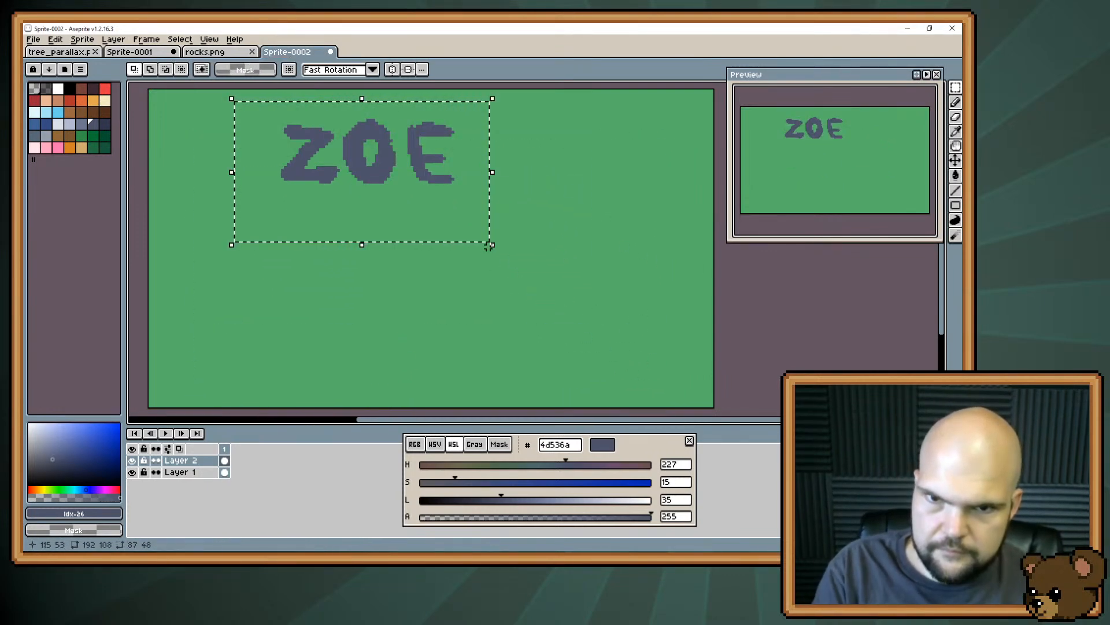
# Scale the selected lettering up to about 139%, shift it slightly down and right, and deselect it
pyautogui.moveTo(491, 244); pyautogui.dragTo(592, 300)
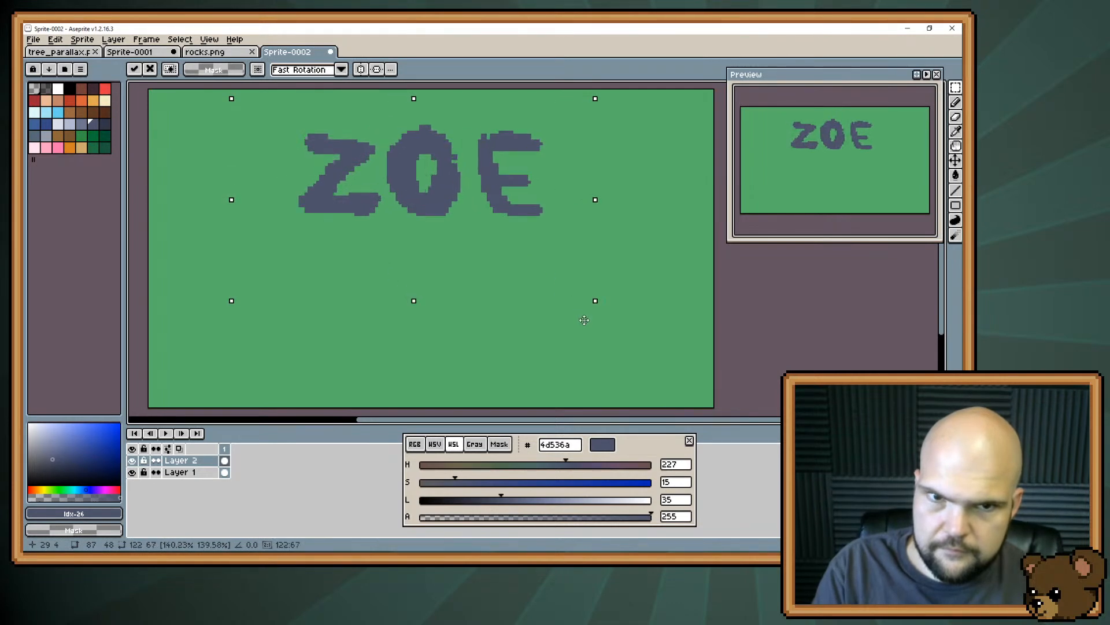
pyautogui.moveTo(465, 213)
pyautogui.mouseDown()
pyautogui.moveTo(501, 226)
pyautogui.moveTo(481, 270)
pyautogui.moveTo(477, 341)
pyautogui.moveTo(464, 223)
pyautogui.moveTo(473, 226)
pyautogui.mouseUp()
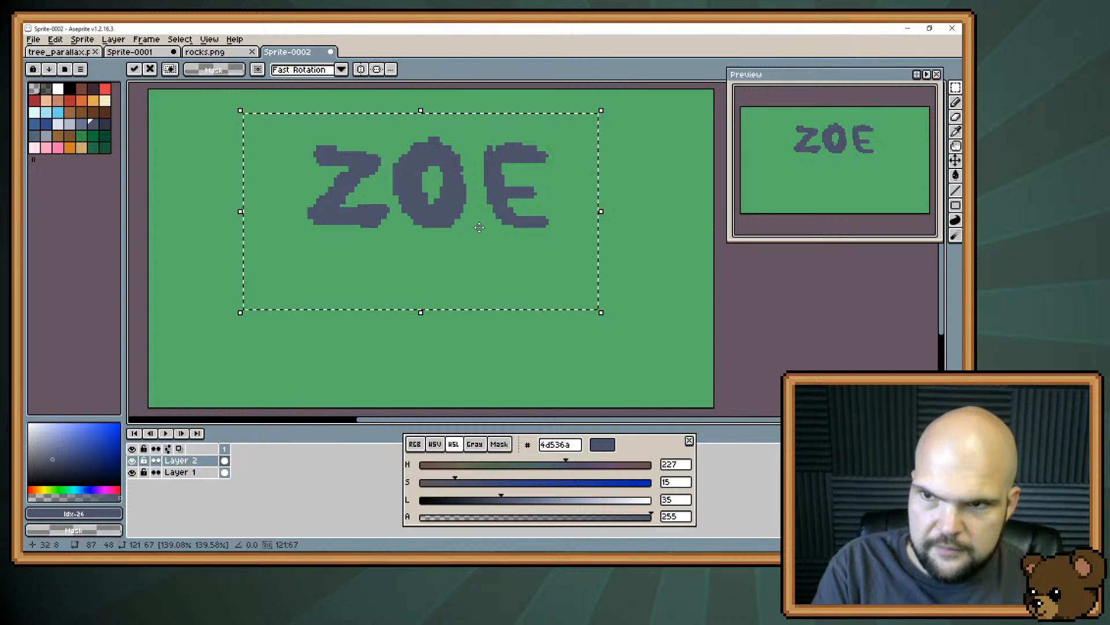
pyautogui.hotkey('ctrl', 'd')
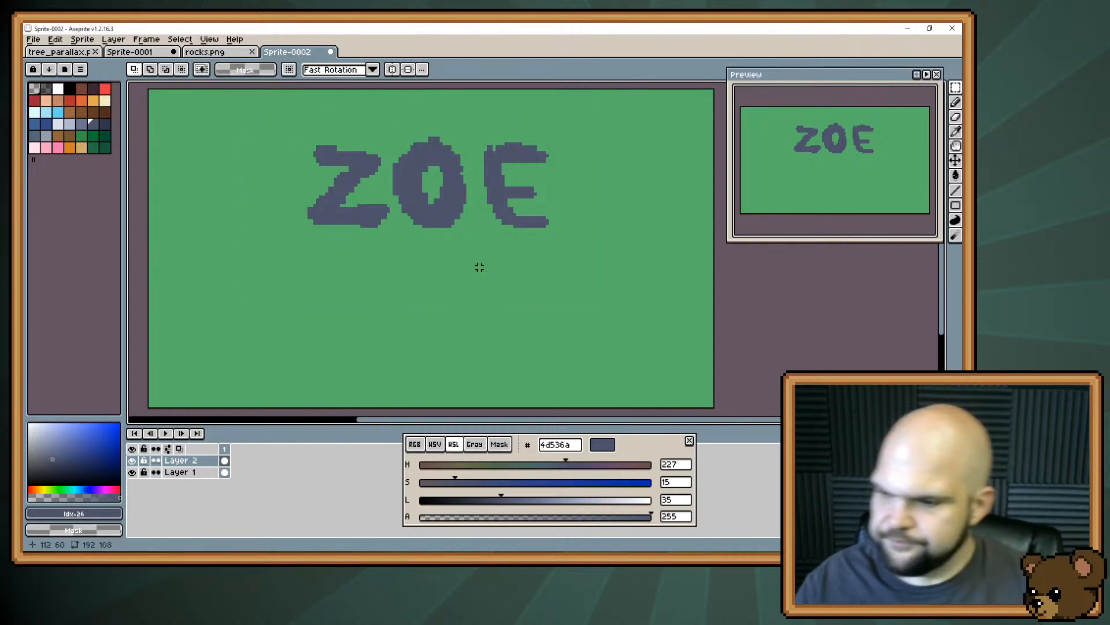
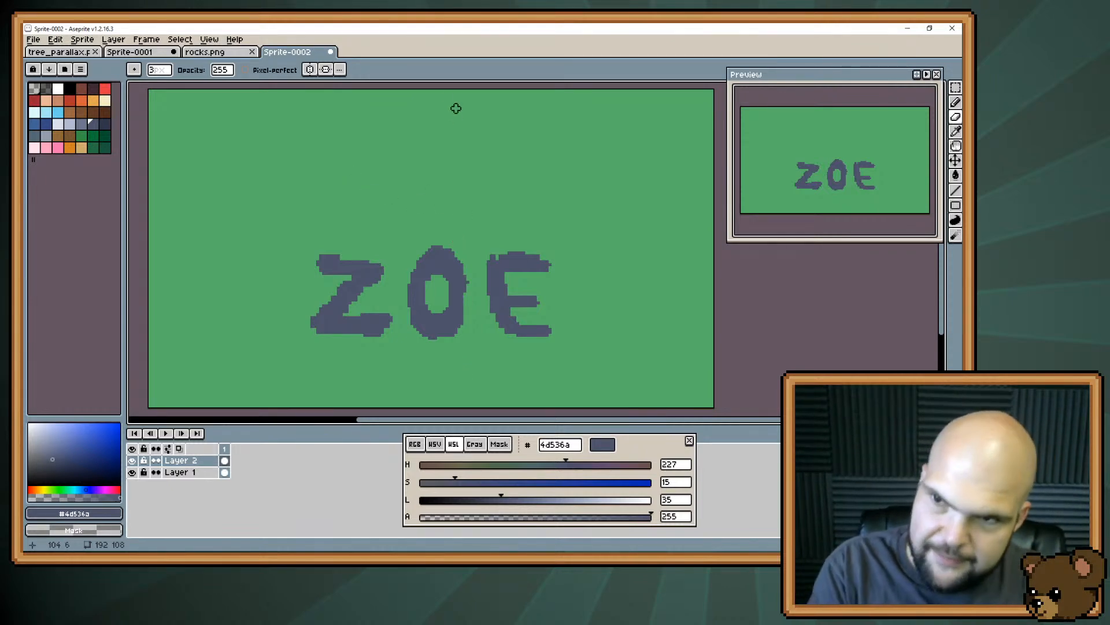
# Select the lettering's pixels with the Magic Wand and paint 6d758d highlights across the first letter with the 4 px Pencil
pyautogui.press('m')
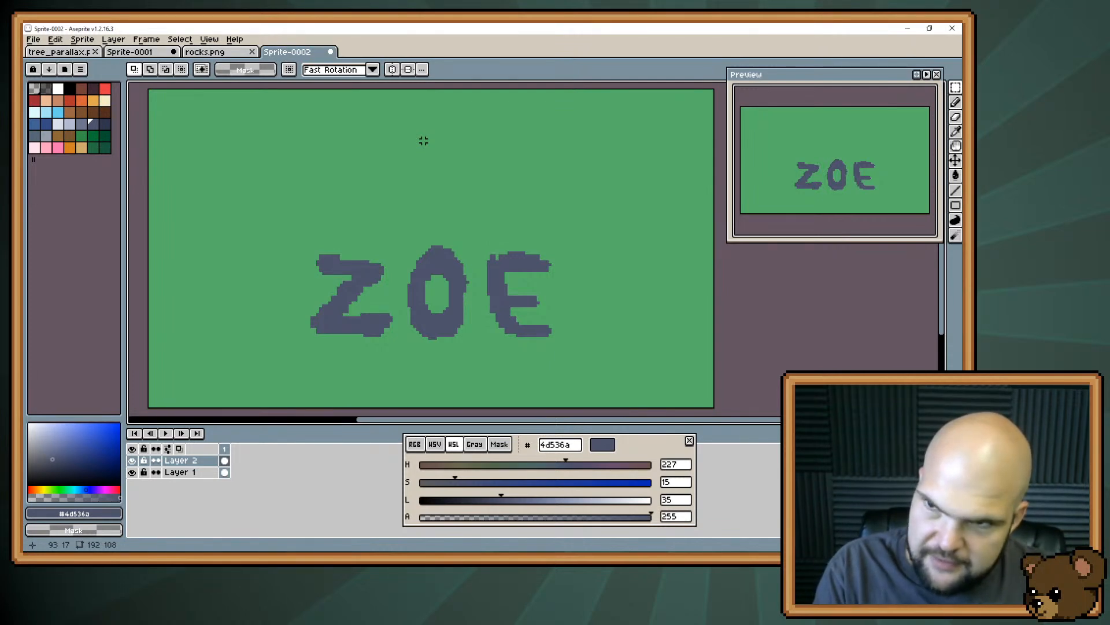
pyautogui.click(83, 126)
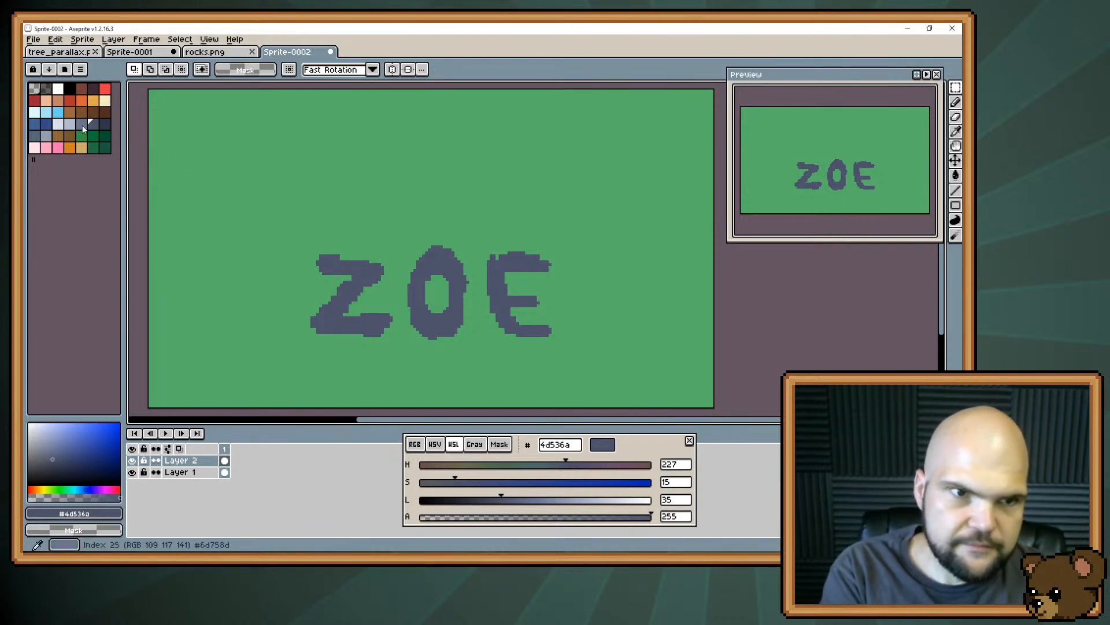
pyautogui.press('w')
pyautogui.click(361, 281)
pyautogui.press('b')
pyautogui.moveTo(319, 262)
pyautogui.mouseDown()
pyautogui.moveTo(378, 267)
pyautogui.moveTo(363, 265)
pyautogui.moveTo(370, 275)
pyautogui.moveTo(312, 314)
pyautogui.moveTo(334, 308)
pyautogui.moveTo(301, 321)
pyautogui.moveTo(352, 311)
pyautogui.moveTo(346, 321)
pyautogui.moveTo(368, 322)
pyautogui.mouseUp()
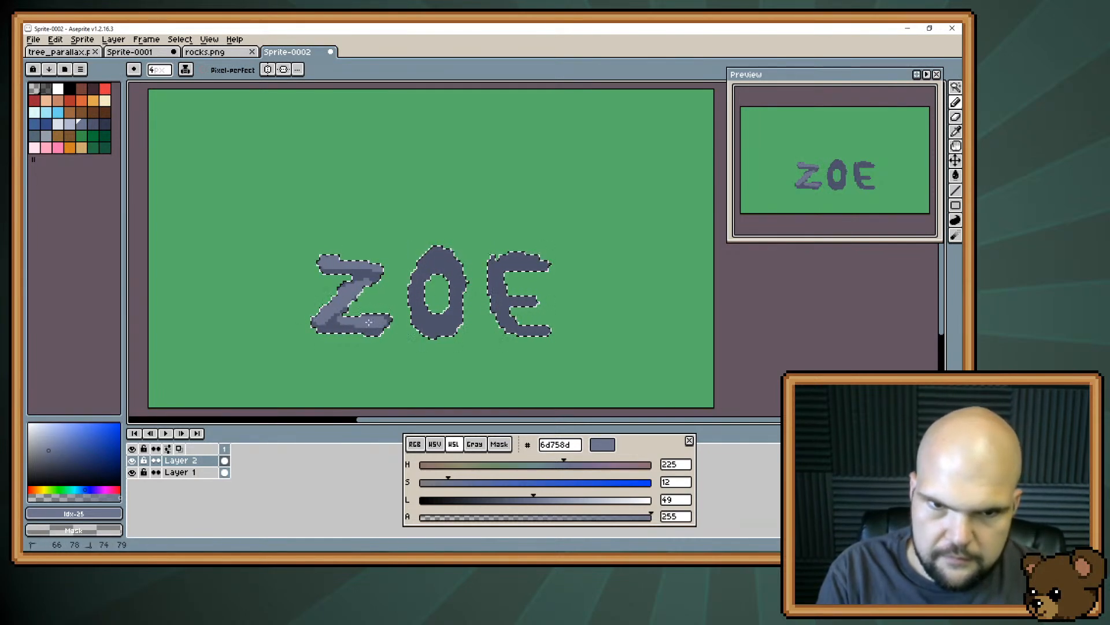
# Paint 6d758d highlights along the second letter's top and sides and the third letter's stem and arms, and clear the selection
pyautogui.moveTo(419, 276)
pyautogui.mouseDown()
pyautogui.moveTo(442, 250)
pyautogui.moveTo(465, 266)
pyautogui.moveTo(443, 254)
pyautogui.moveTo(451, 260)
pyautogui.moveTo(412, 270)
pyautogui.mouseUp()
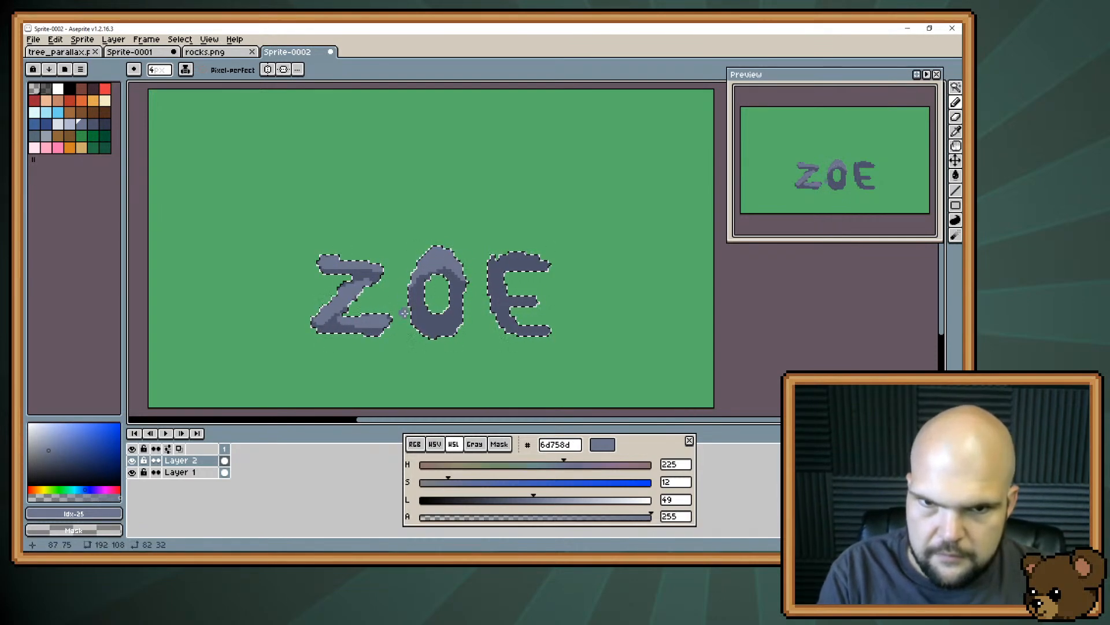
pyautogui.moveTo(403, 313)
pyautogui.mouseDown()
pyautogui.moveTo(415, 282)
pyautogui.moveTo(416, 337)
pyautogui.moveTo(464, 292)
pyautogui.mouseUp()
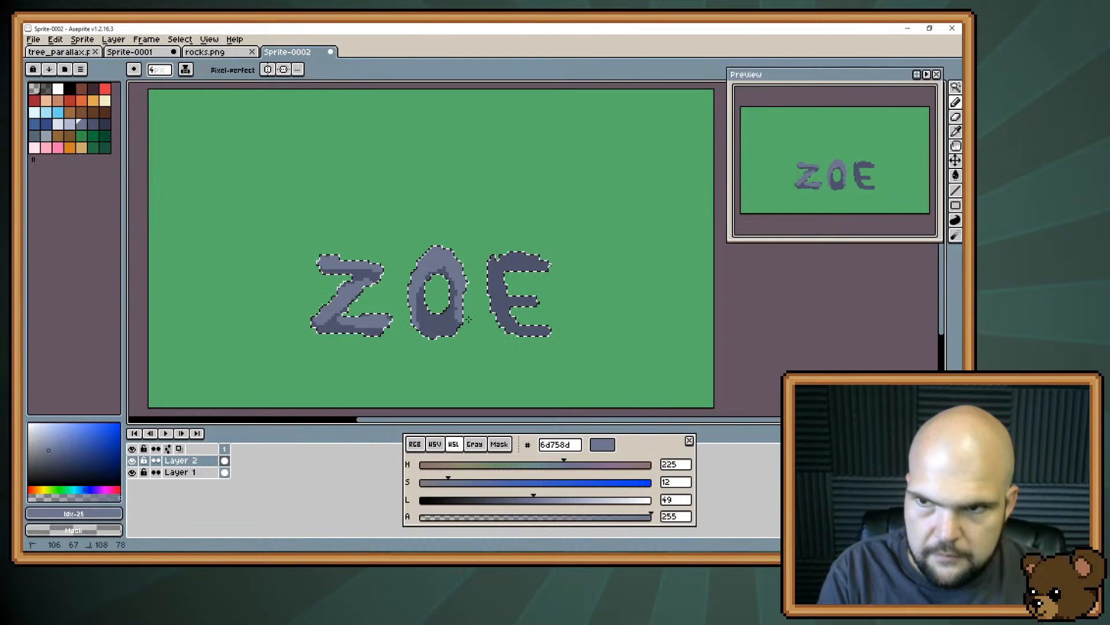
pyautogui.moveTo(538, 261)
pyautogui.mouseDown()
pyautogui.moveTo(494, 280)
pyautogui.moveTo(500, 304)
pyautogui.moveTo(536, 300)
pyautogui.mouseUp()
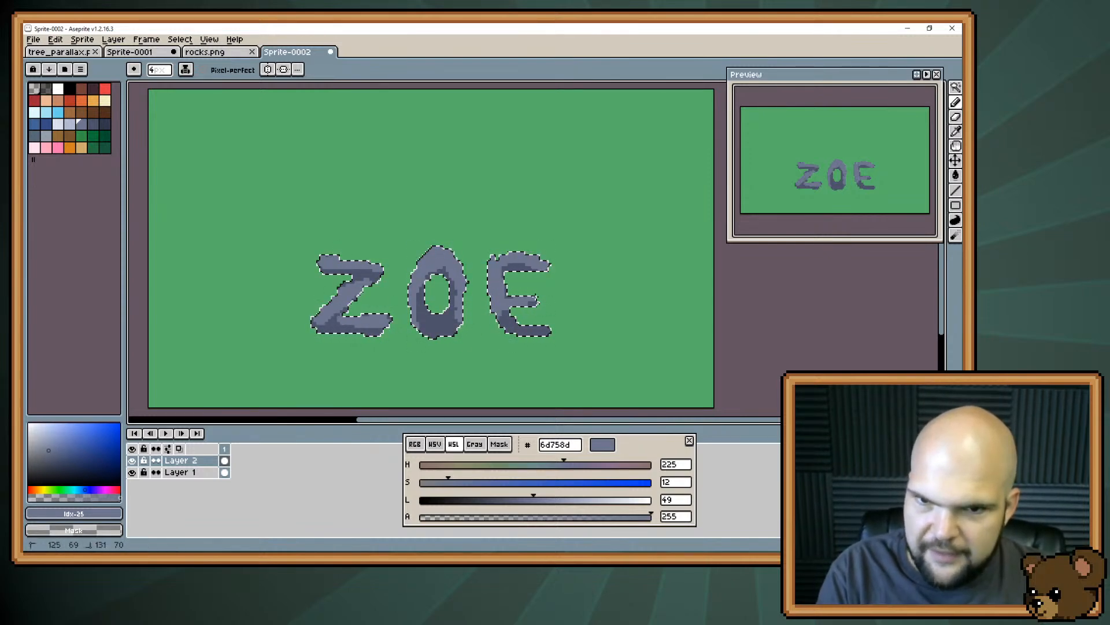
pyautogui.keyDown('alt'); pyautogui.click(537, 306); pyautogui.keyUp('alt')
pyautogui.keyDown('alt'); pyautogui.click(504, 316); pyautogui.keyUp('alt')
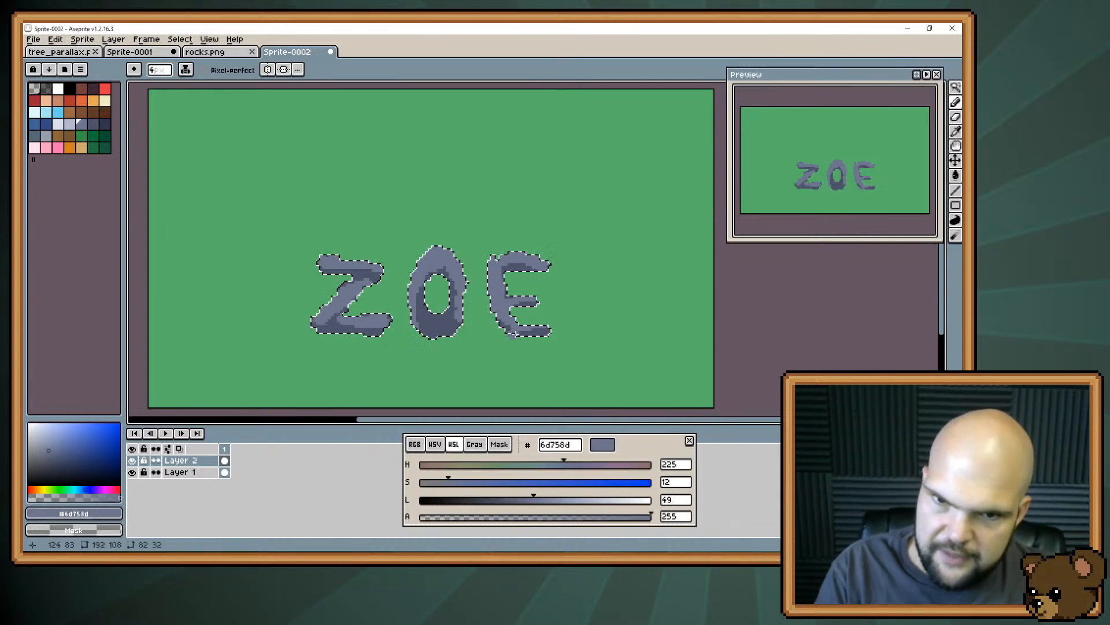
pyautogui.keyDown('alt'); pyautogui.click(543, 328); pyautogui.keyUp('alt')
pyautogui.hotkey('ctrl', 'd')
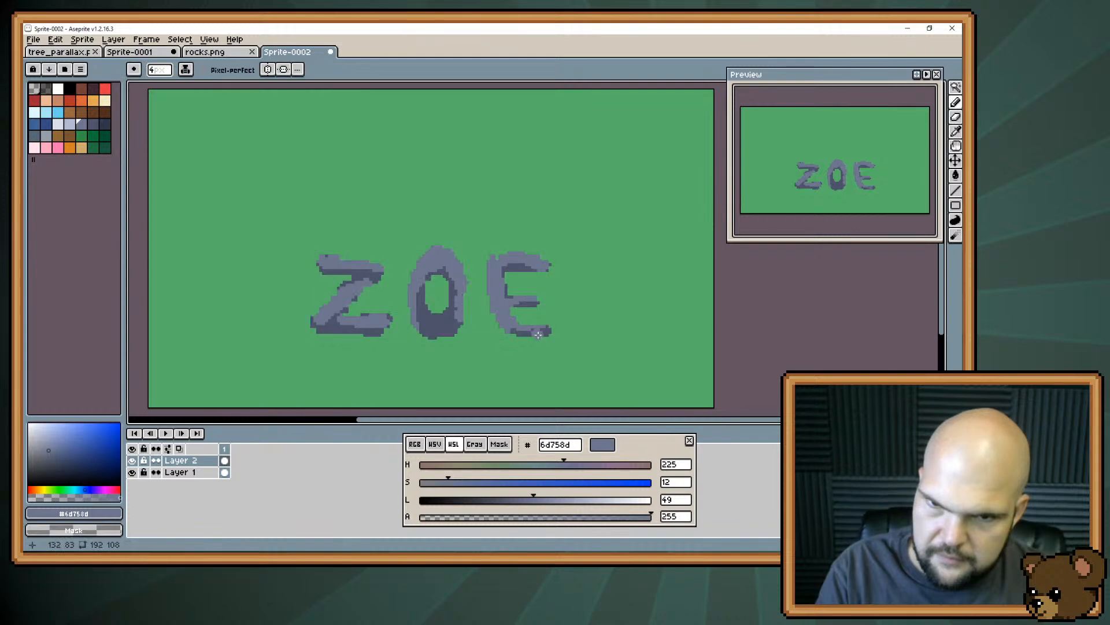
# Touch up the shading of the second and third letters with 6d758d and 4d536a sampled from the lettering
pyautogui.keyDown('alt'); pyautogui.click(497, 319); pyautogui.keyUp('alt')
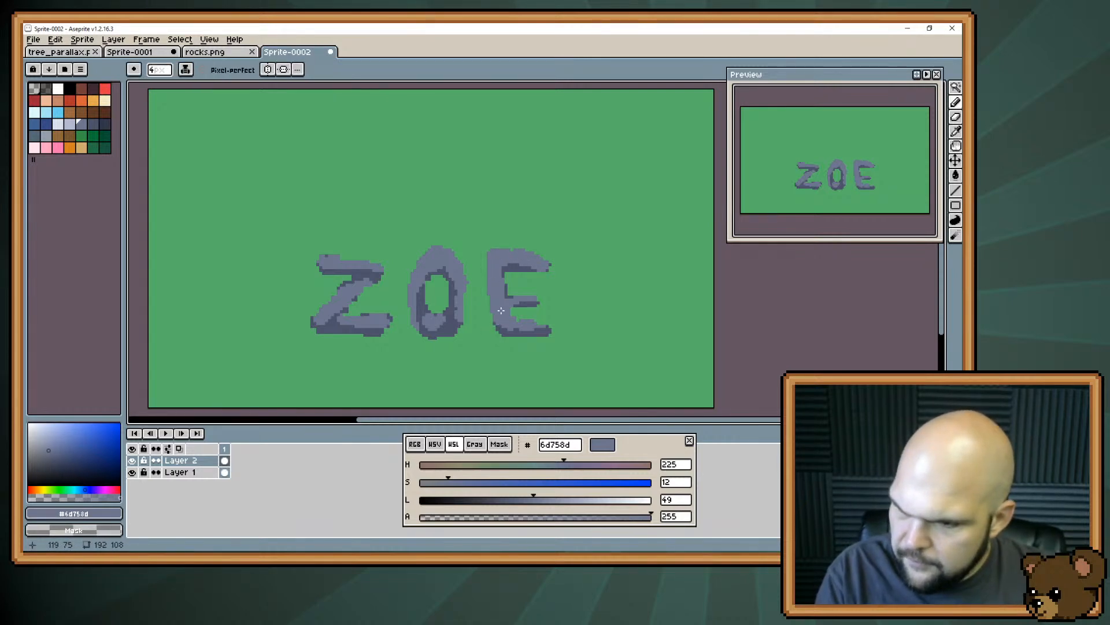
pyautogui.moveTo(507, 289); pyautogui.dragTo(508, 294)
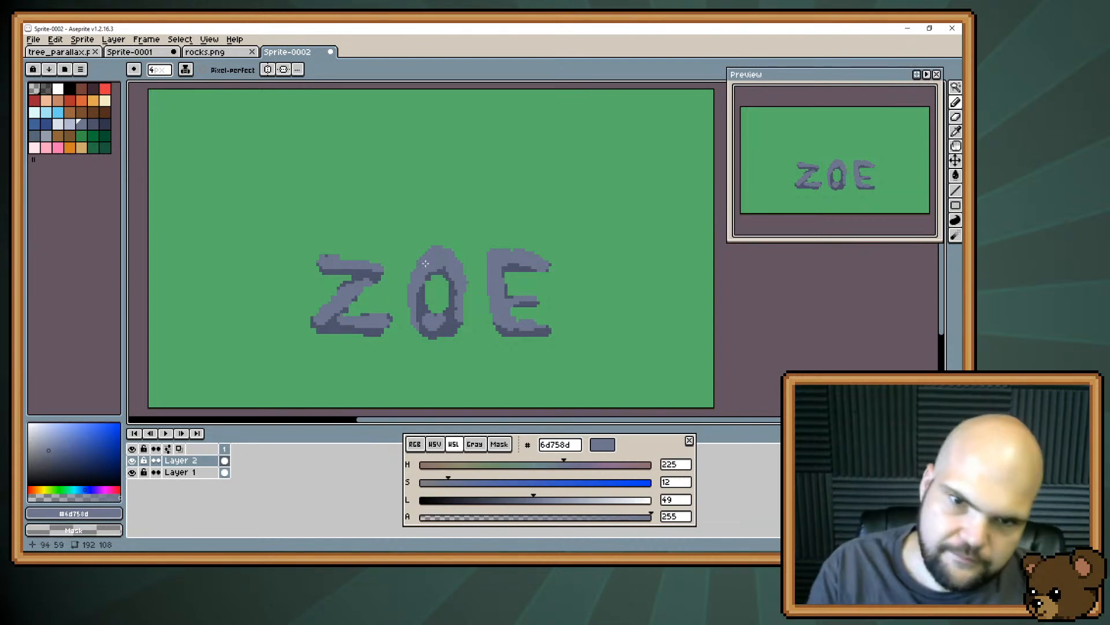
pyautogui.press('i')
pyautogui.click(451, 315)
pyautogui.press('b')
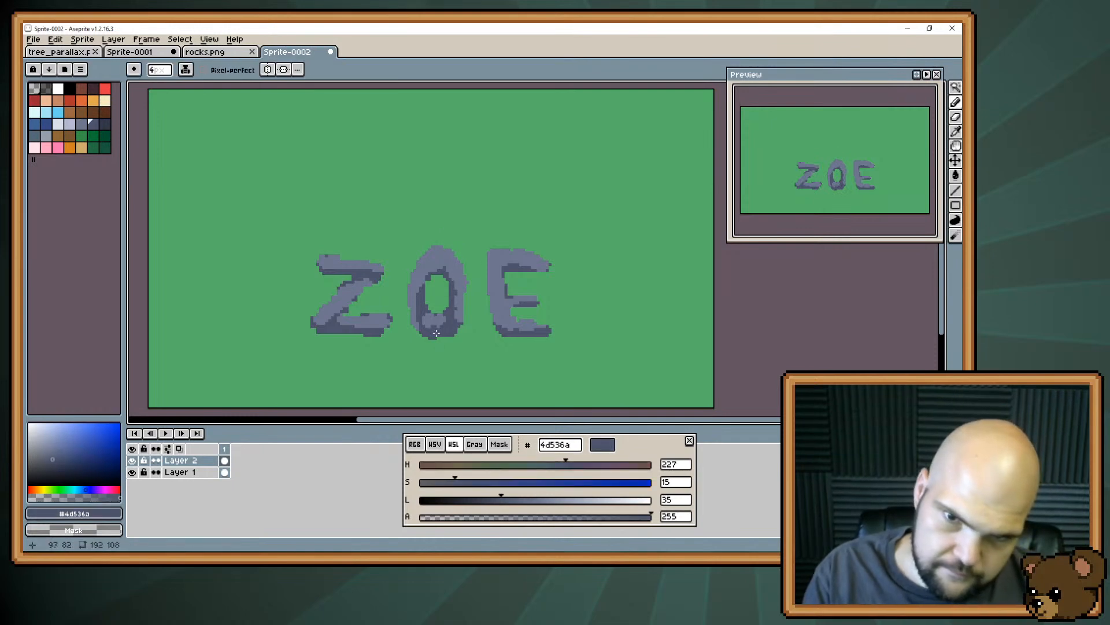
pyautogui.click(440, 357)
pyautogui.hotkey('ctrl', 'z')
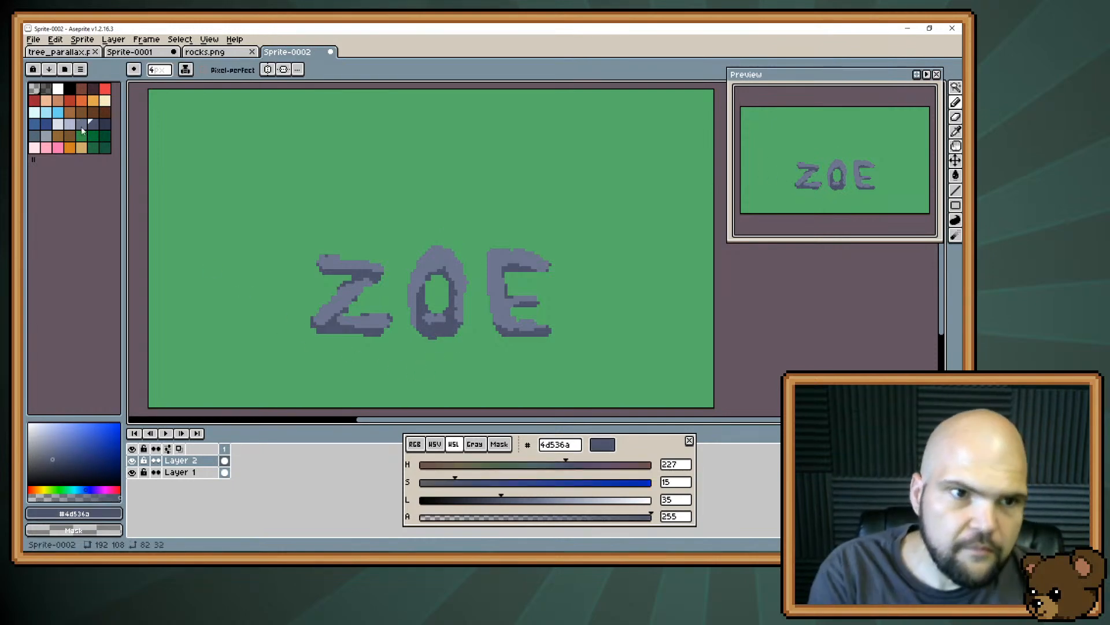
# Try filling the area around the lettering on Layer 2 with dark plum 3f2832, and undo the fill
pyautogui.click(92, 89)
pyautogui.press('g')
pyautogui.click(202, 71)
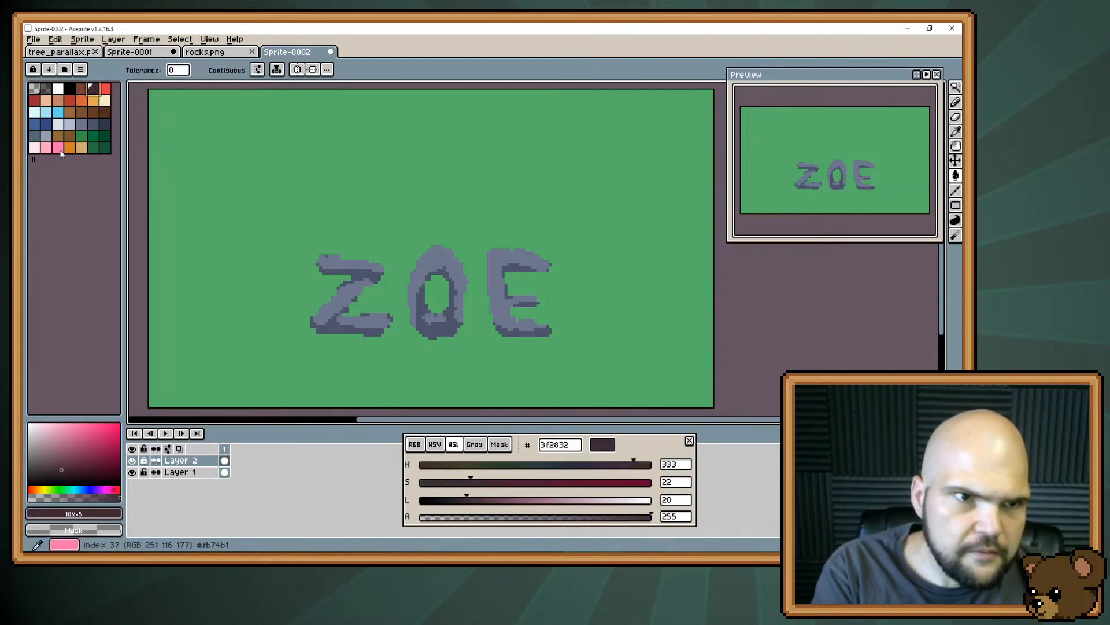
pyautogui.click(161, 151)
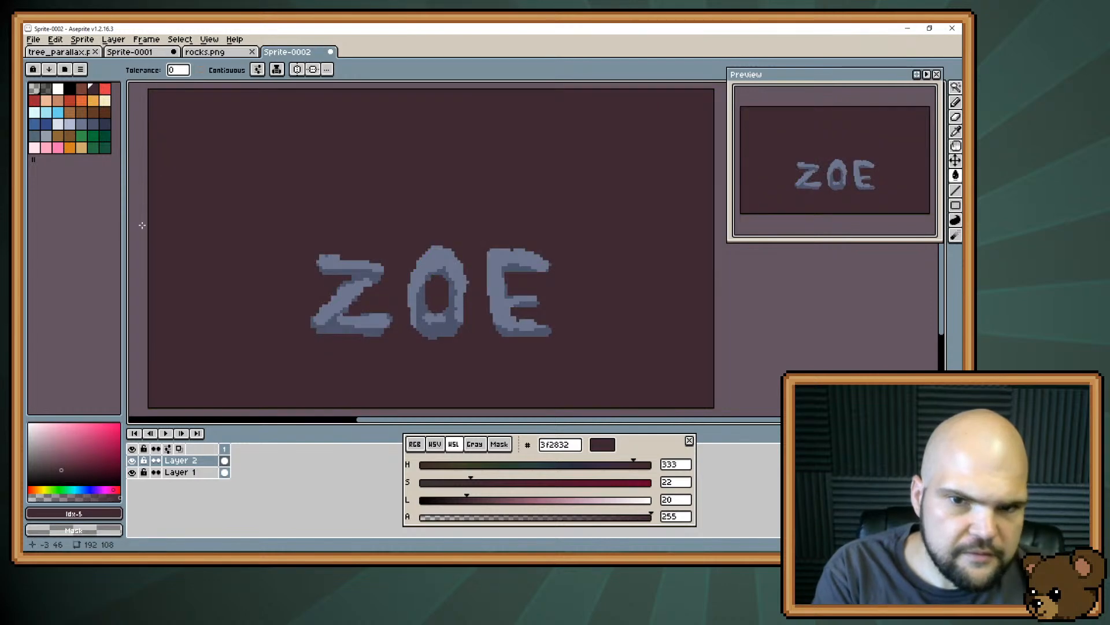
pyautogui.hotkey('ctrl', 'z')
# Try filling the area around the lettering with dark brown 532e1d, and undo the fill
pyautogui.click(104, 112)
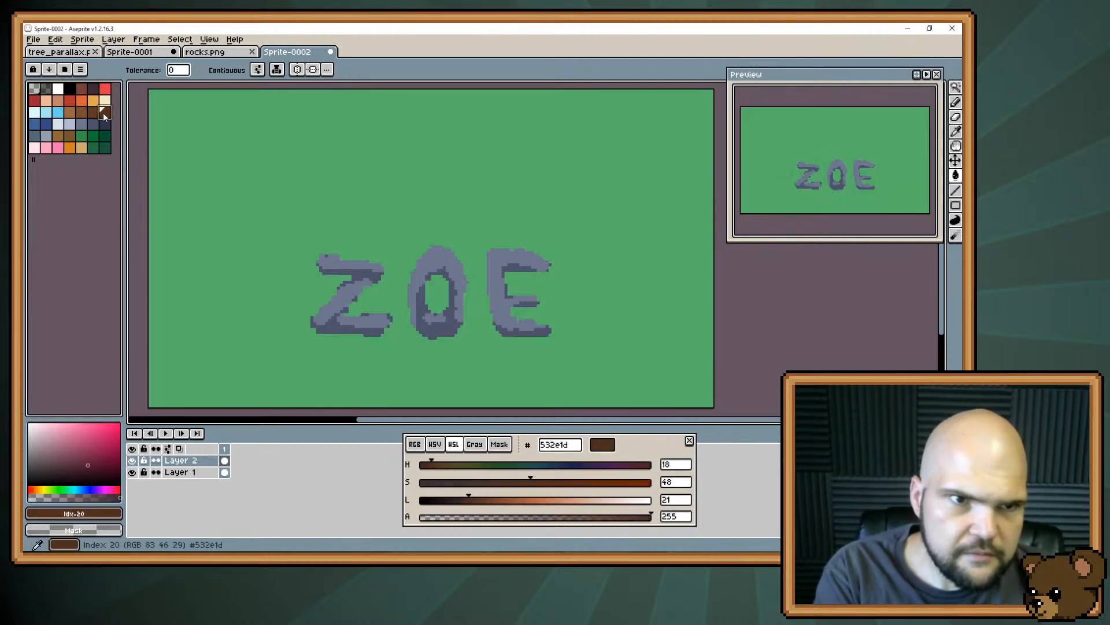
pyautogui.click(180, 188)
pyautogui.hotkey('ctrl', 'z')
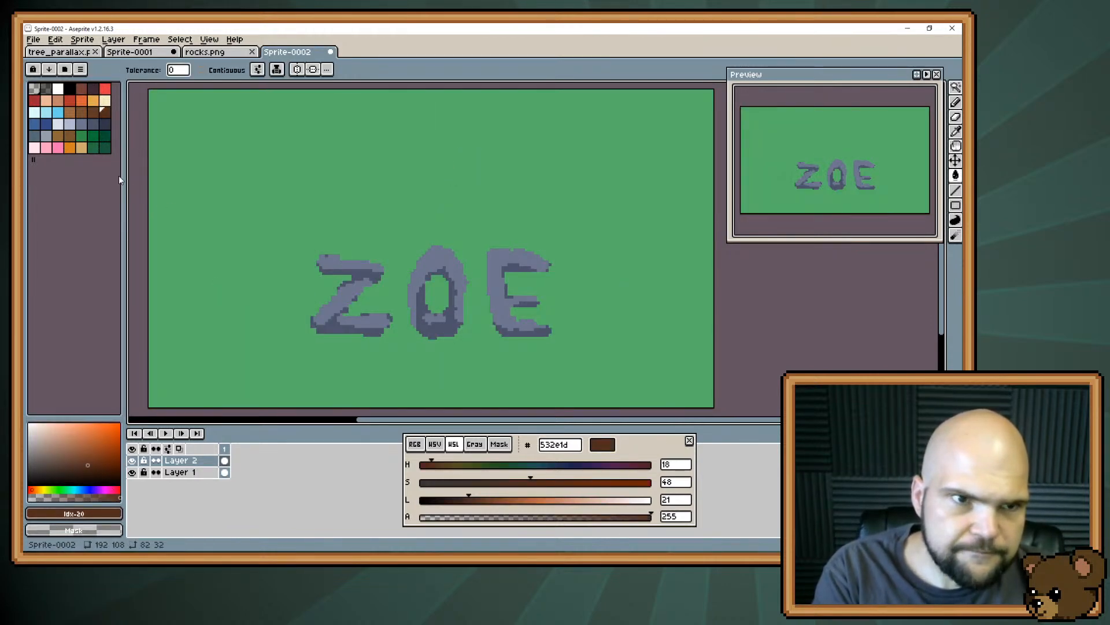
# Paint dark green 05512e moss along the undersides of all three letters on Layer 2 with a 1-pixel pencil
pyautogui.click(95, 136)
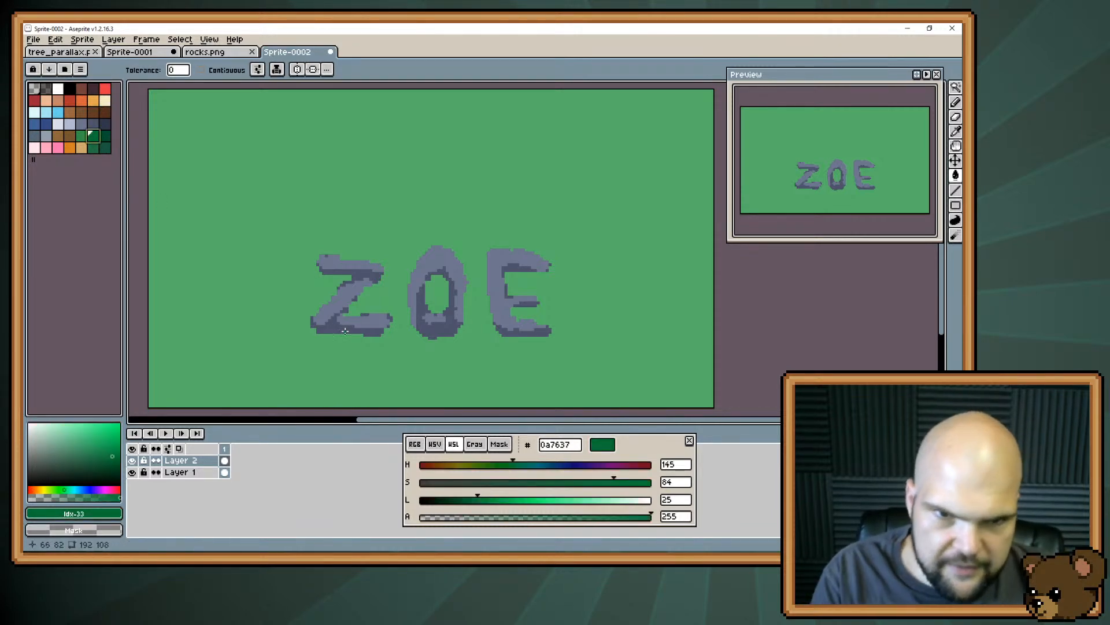
pyautogui.click(106, 139)
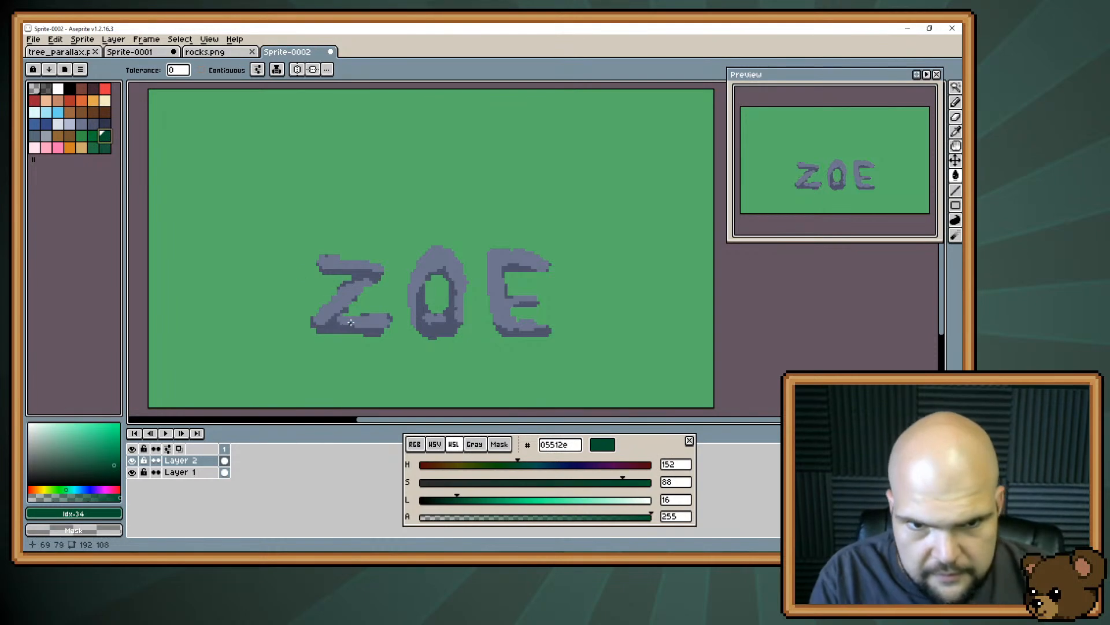
pyautogui.click(341, 317)
pyautogui.hotkey('ctrl', 'z')
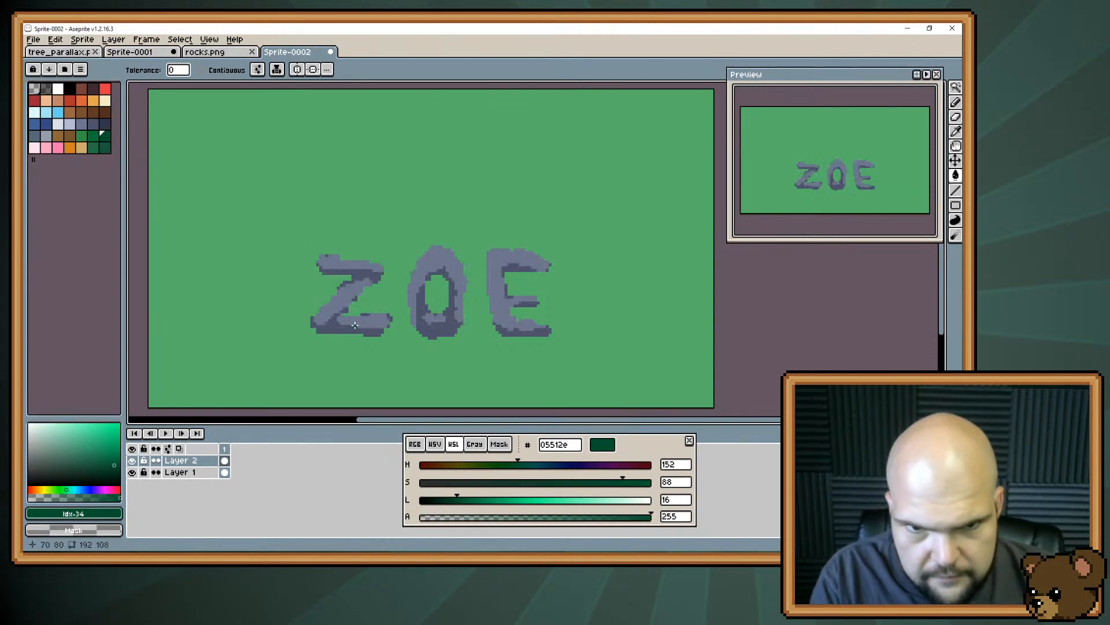
pyautogui.press('b')
pyautogui.press('-')
pyautogui.press('-')
pyautogui.press('-')
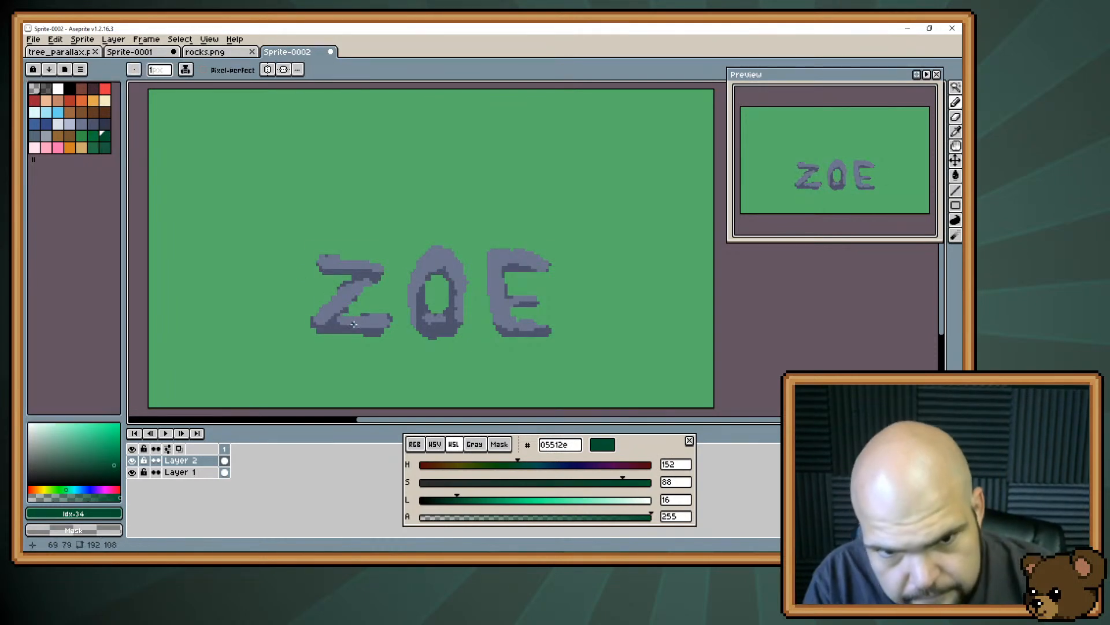
pyautogui.moveTo(323, 332); pyautogui.dragTo(356, 333)
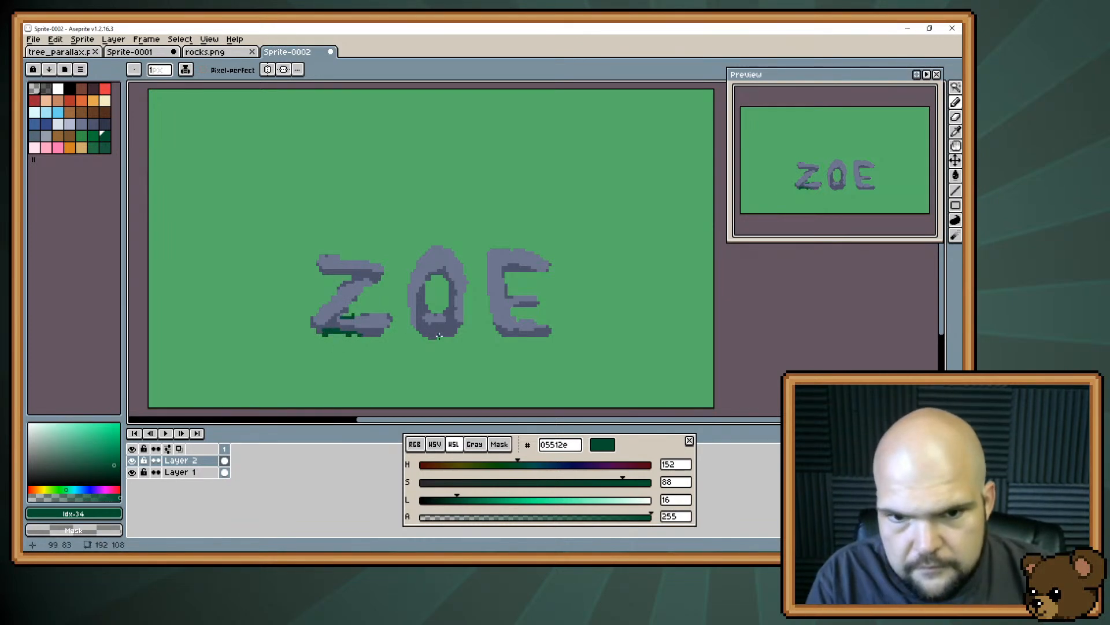
pyautogui.moveTo(439, 335)
pyautogui.mouseDown()
pyautogui.moveTo(421, 336)
pyautogui.moveTo(457, 334)
pyautogui.moveTo(416, 336)
pyautogui.moveTo(544, 336)
pyautogui.moveTo(522, 341)
pyautogui.mouseUp()
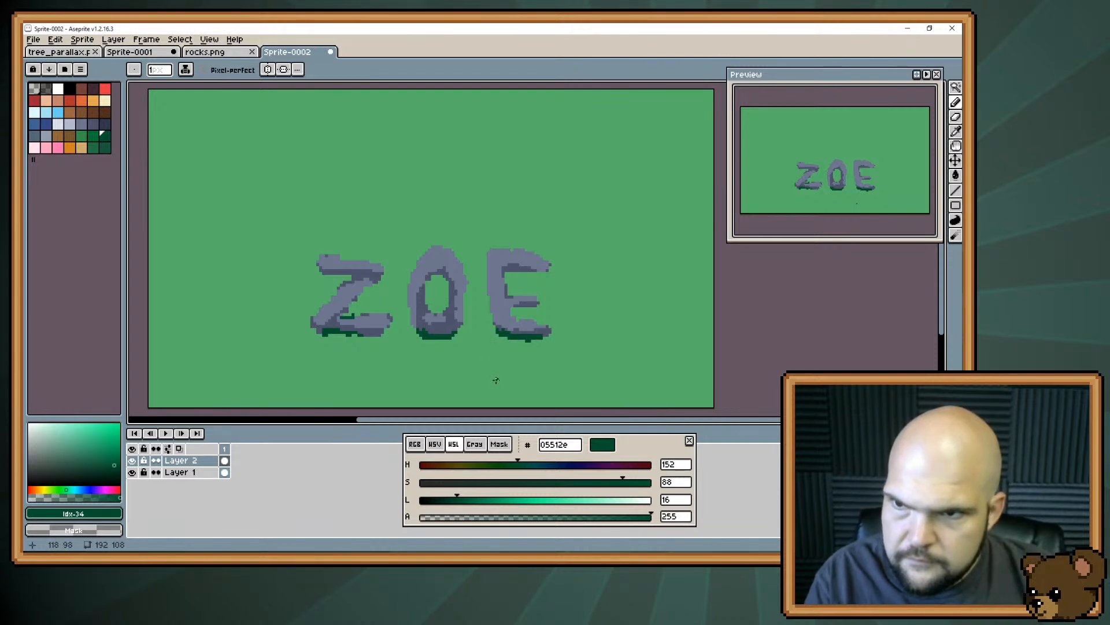
# Trim the second letter's top edge with the eraser and refine the third letter's upper arm with sampled 6d758d and 4d536a
pyautogui.keyDown('alt'); pyautogui.click(428, 263); pyautogui.keyUp('alt')
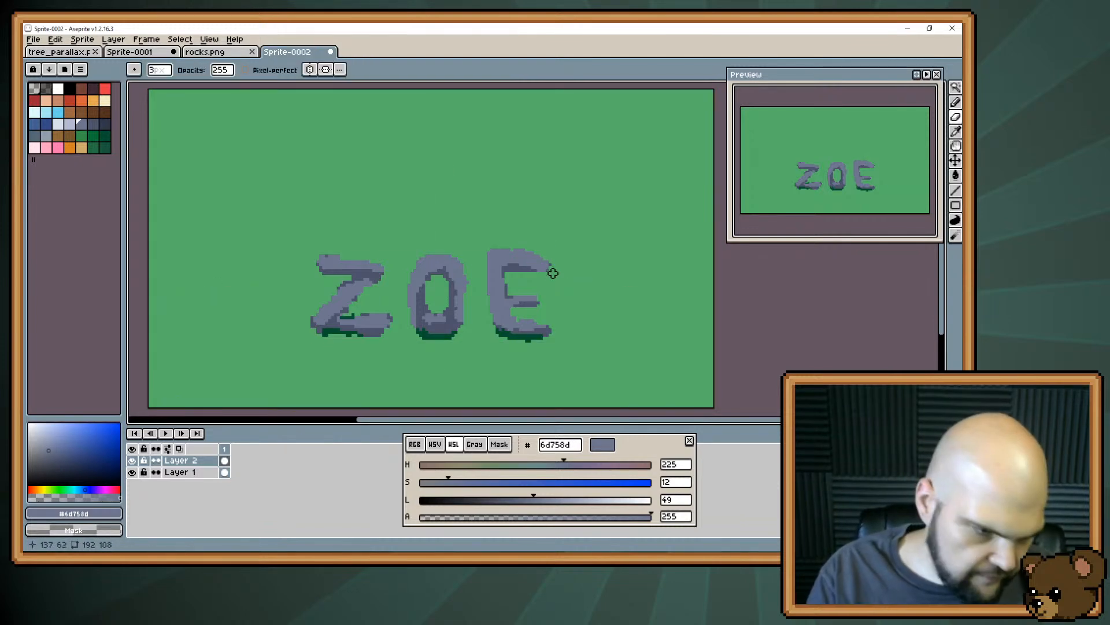
pyautogui.press('m')
pyautogui.press('b')
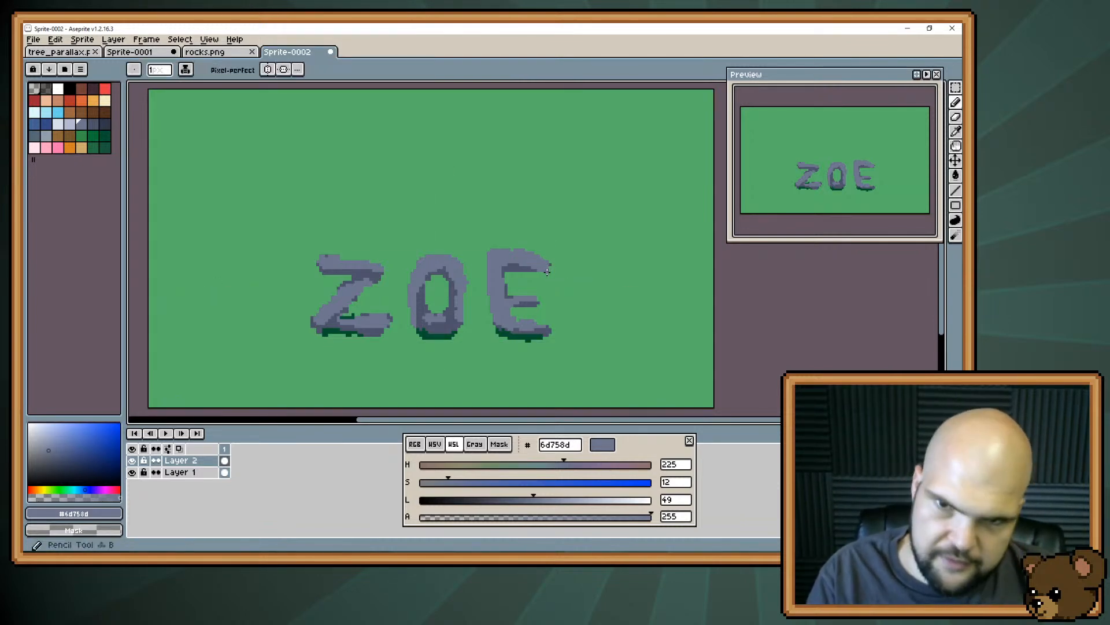
pyautogui.keyDown('alt'); pyautogui.click(538, 271); pyautogui.keyUp('alt')
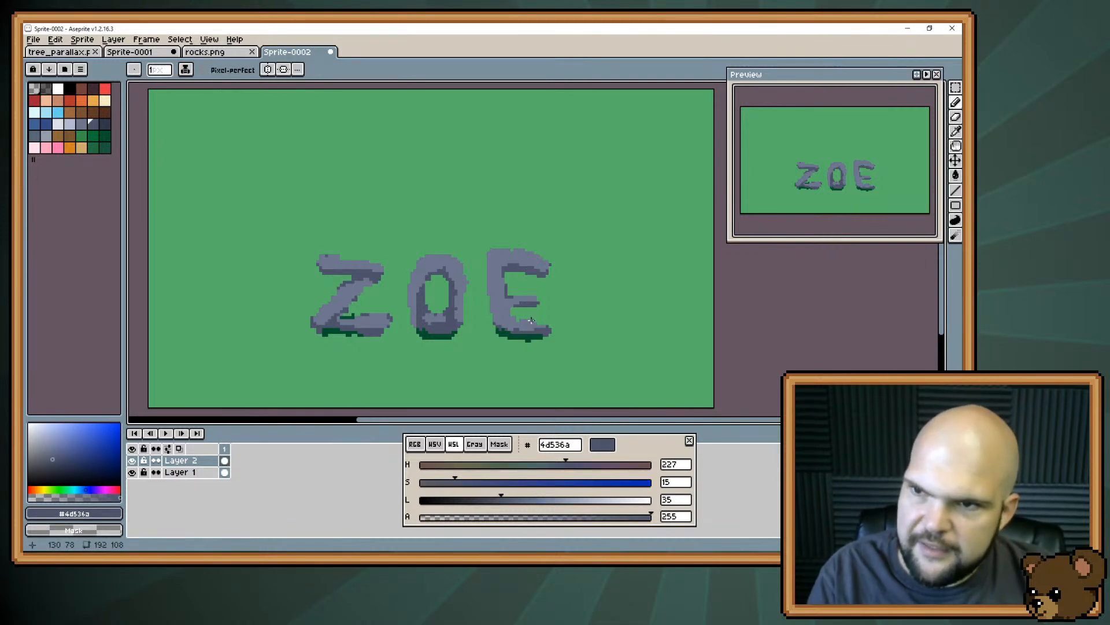
pyautogui.keyDown('alt'); pyautogui.click(518, 248); pyautogui.keyUp('alt')
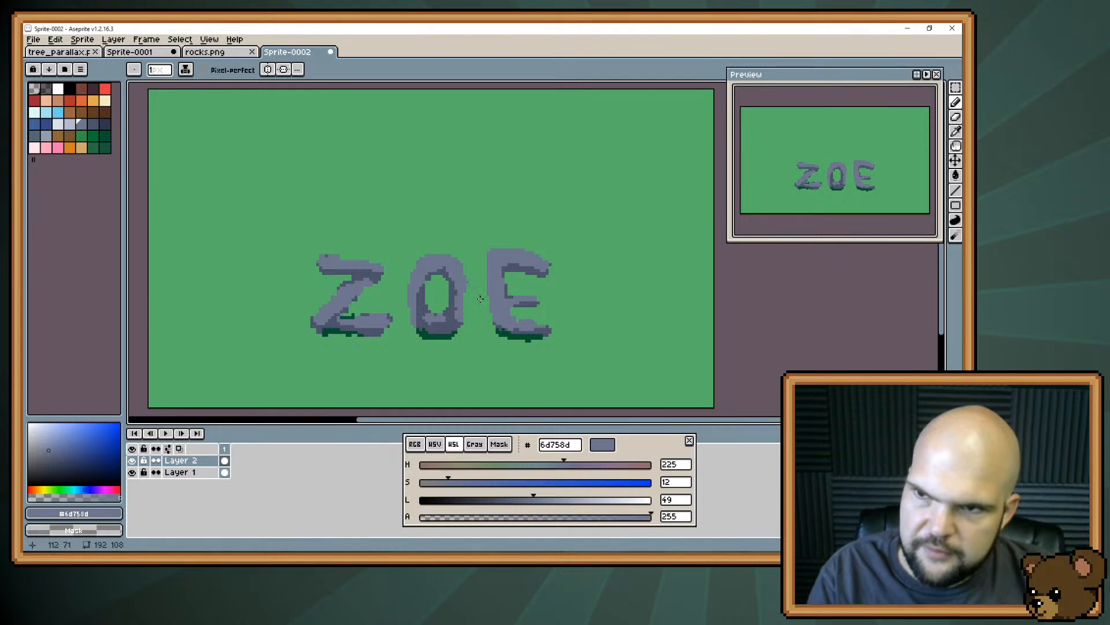
pyautogui.press('e')
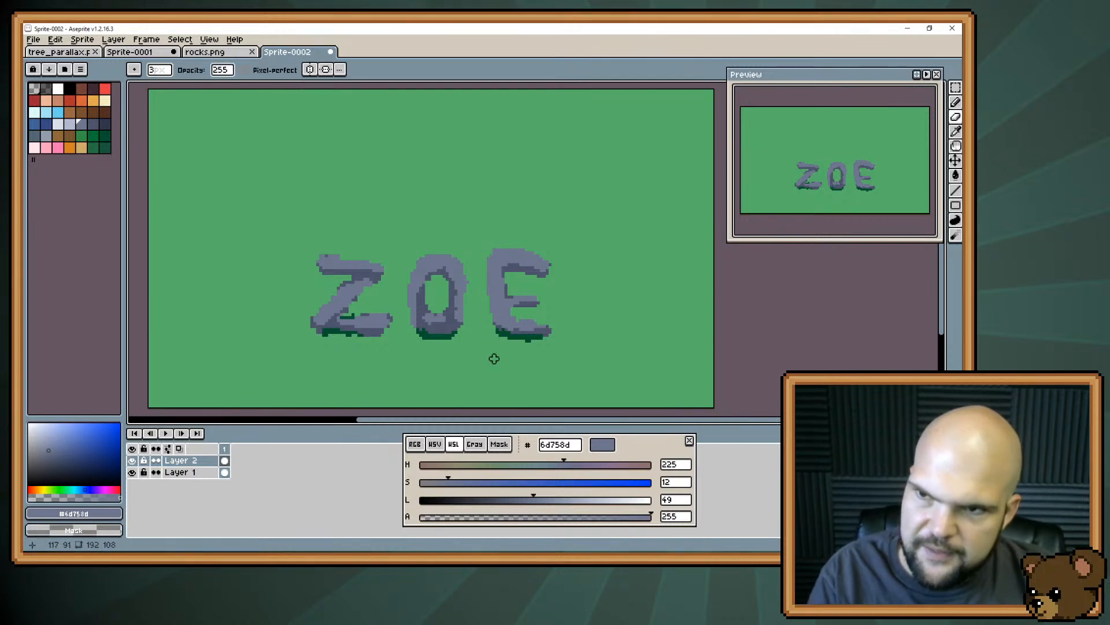
pyautogui.moveTo(476, 300); pyautogui.dragTo(469, 301)
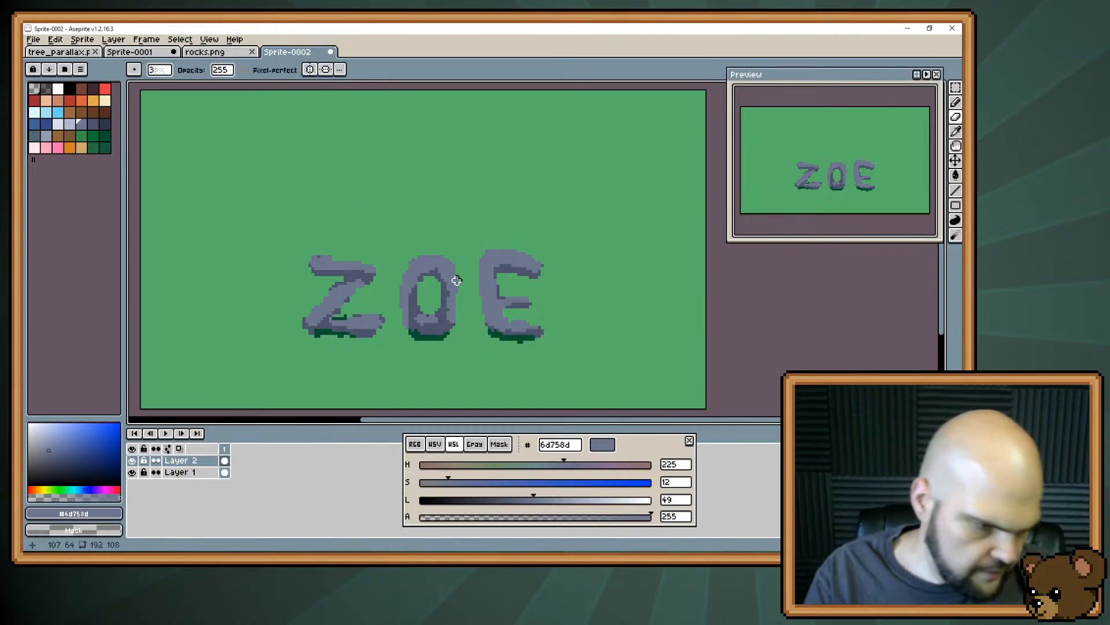
# Move the first and third letters closer to the middle letter to tighten the lettering, and clear the selection
pyautogui.press('m')
pyautogui.moveTo(399, 208)
pyautogui.mouseDown()
pyautogui.moveTo(366, 259)
pyautogui.moveTo(266, 354)
pyautogui.mouseUp()
pyautogui.moveTo(335, 284); pyautogui.dragTo(346, 288)
pyautogui.hotkey('ctrl', 'd')
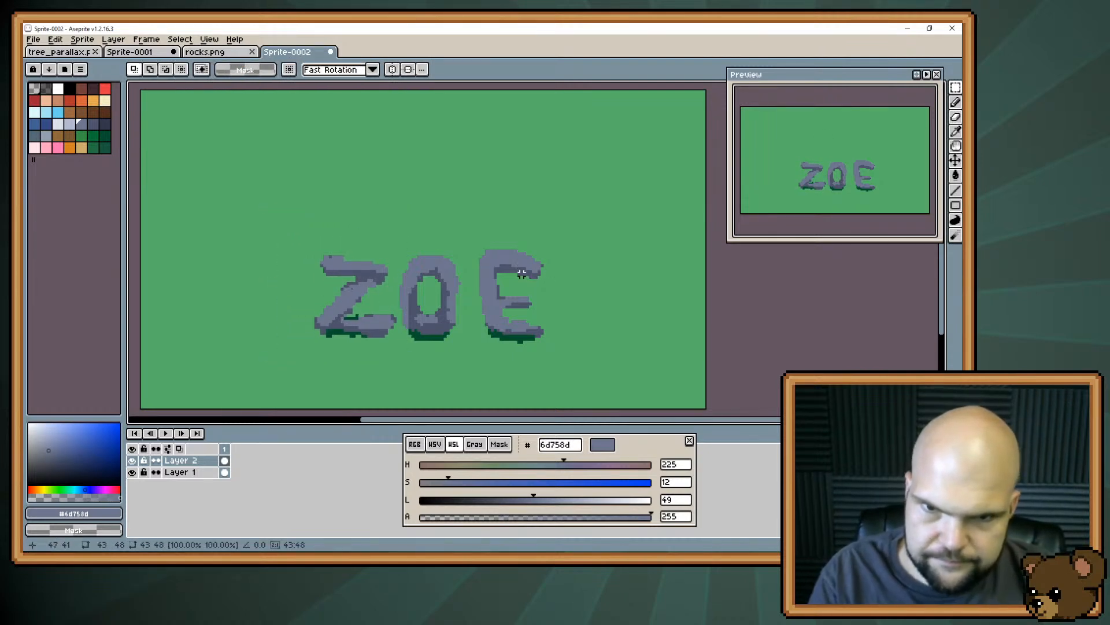
pyautogui.moveTo(474, 230); pyautogui.dragTo(604, 361)
pyautogui.moveTo(506, 286); pyautogui.dragTo(495, 296)
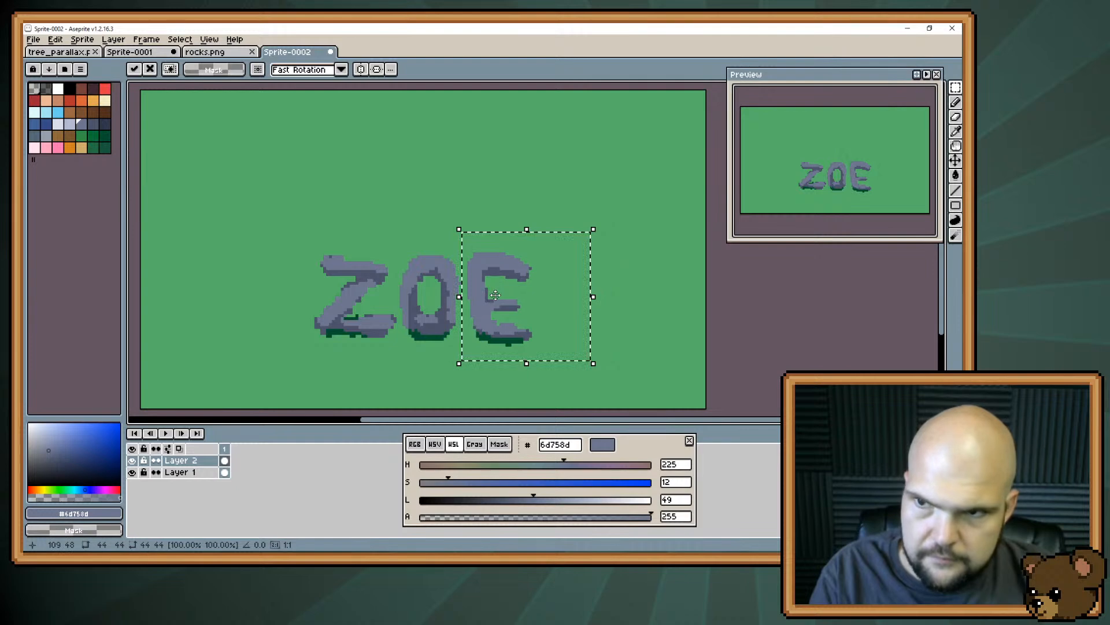
pyautogui.hscroll(-2, 509, 265)
pyautogui.hscroll(-2, 509, 265)
pyautogui.hotkey('ctrl', 'd')
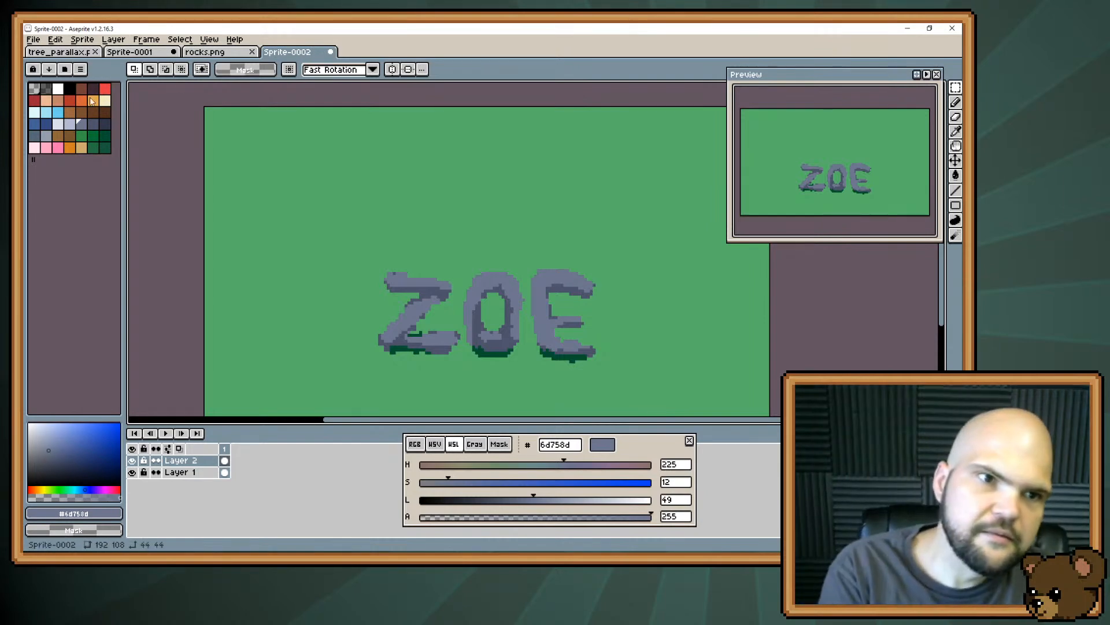
# Try filling the area around the lettering with black 000000, and undo the fill
pyautogui.click(70, 88)
pyautogui.press('g')
pyautogui.click(353, 224)
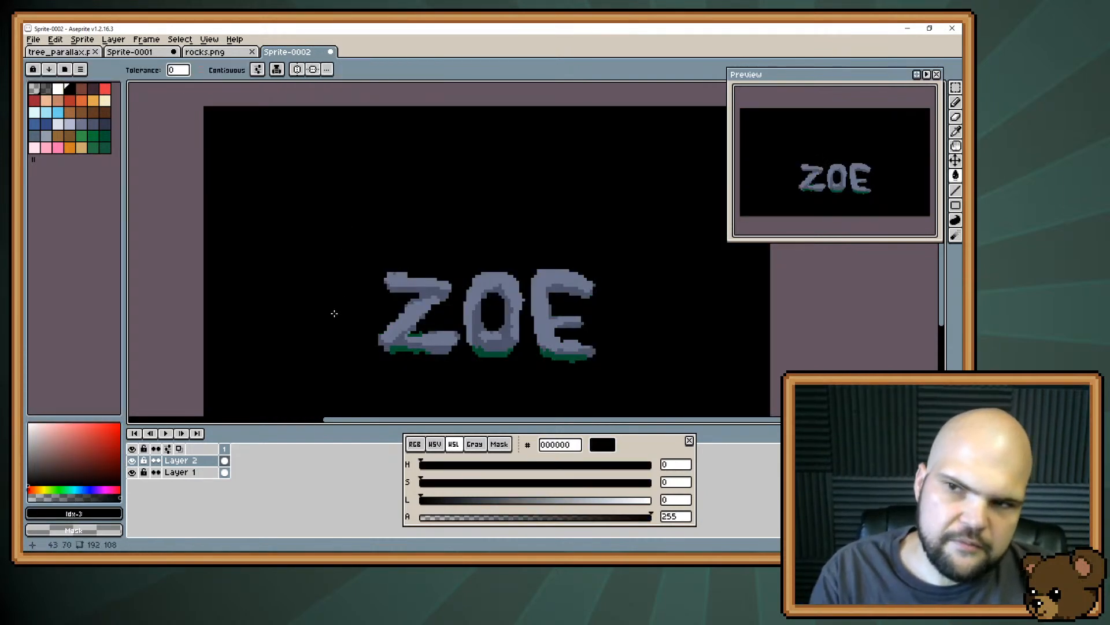
pyautogui.hotkey('ctrl', 'z')
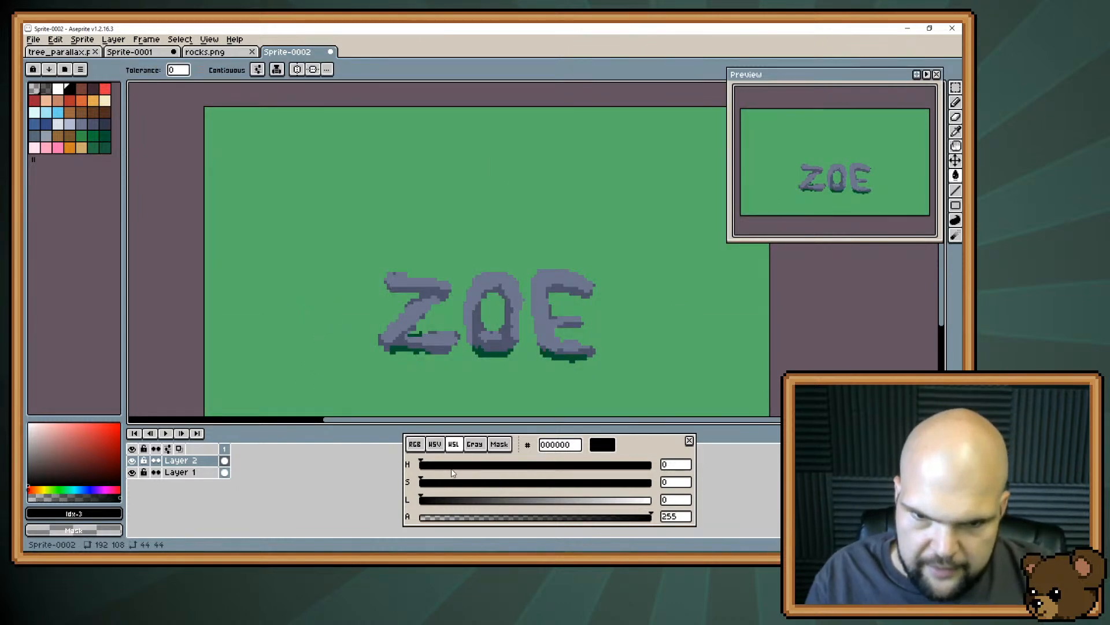
# Mix dark purple 282130 with hue 268, saturation 18 and lightness 16, and fill the background around the lettering with it
pyautogui.moveTo(457, 501); pyautogui.dragTo(531, 500)
pyautogui.moveTo(457, 466); pyautogui.dragTo(477, 465)
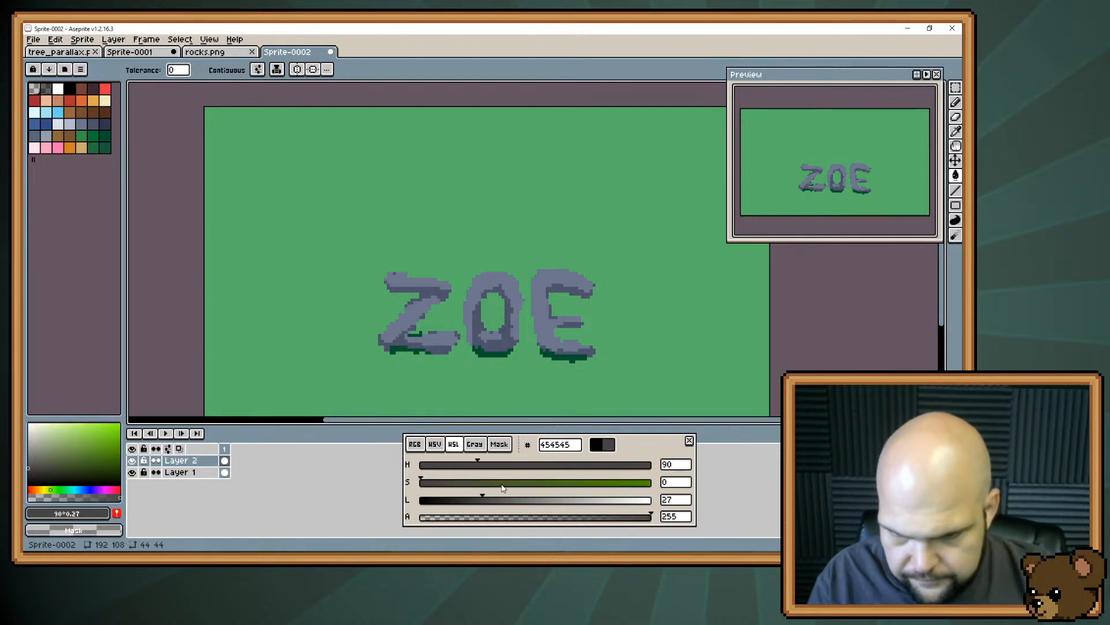
pyautogui.click(524, 482)
pyautogui.moveTo(586, 472)
pyautogui.mouseDown()
pyautogui.moveTo(601, 472)
pyautogui.moveTo(591, 472)
pyautogui.mouseUp()
pyautogui.moveTo(481, 501); pyautogui.dragTo(467, 501)
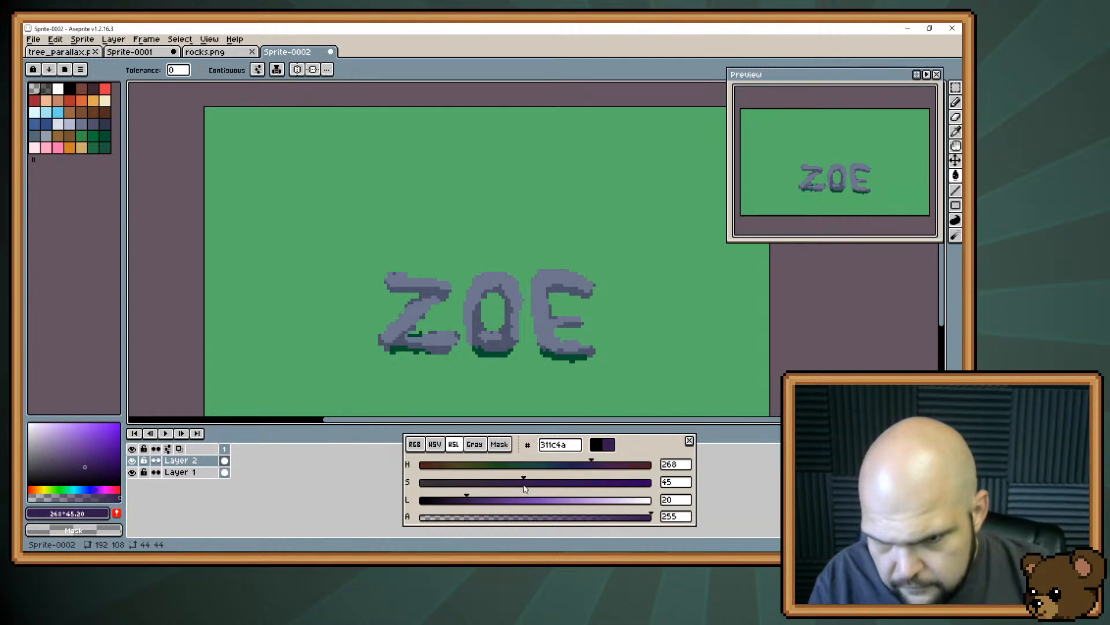
pyautogui.moveTo(526, 488); pyautogui.dragTo(457, 502)
pyautogui.click(316, 318)
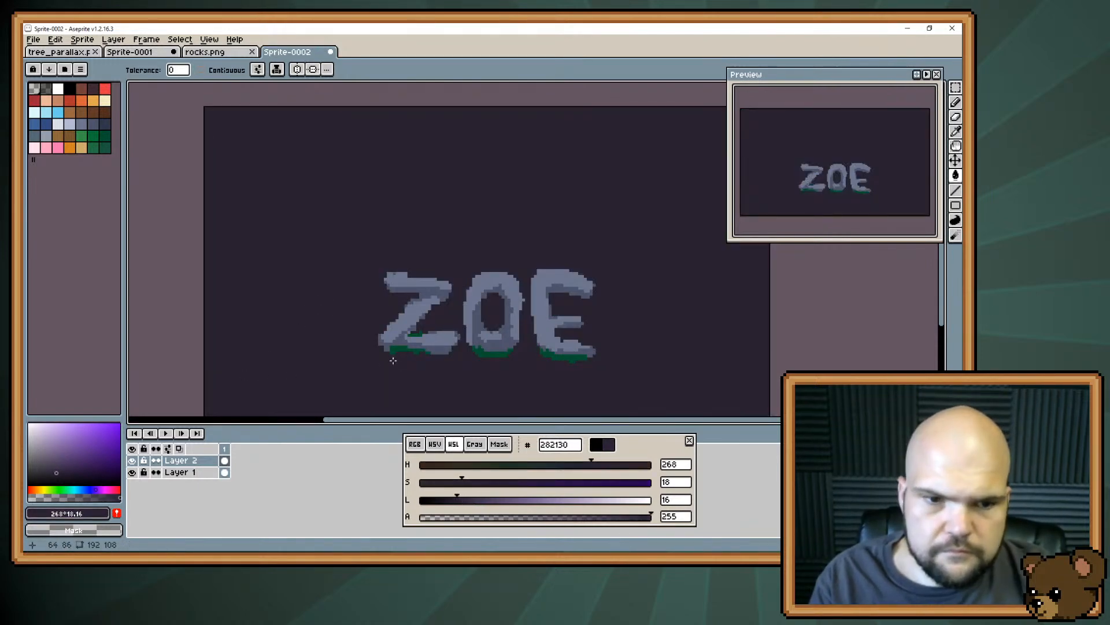
pyautogui.hotkey('ctrl', 'z')
pyautogui.hotkey('ctrl', 'y')
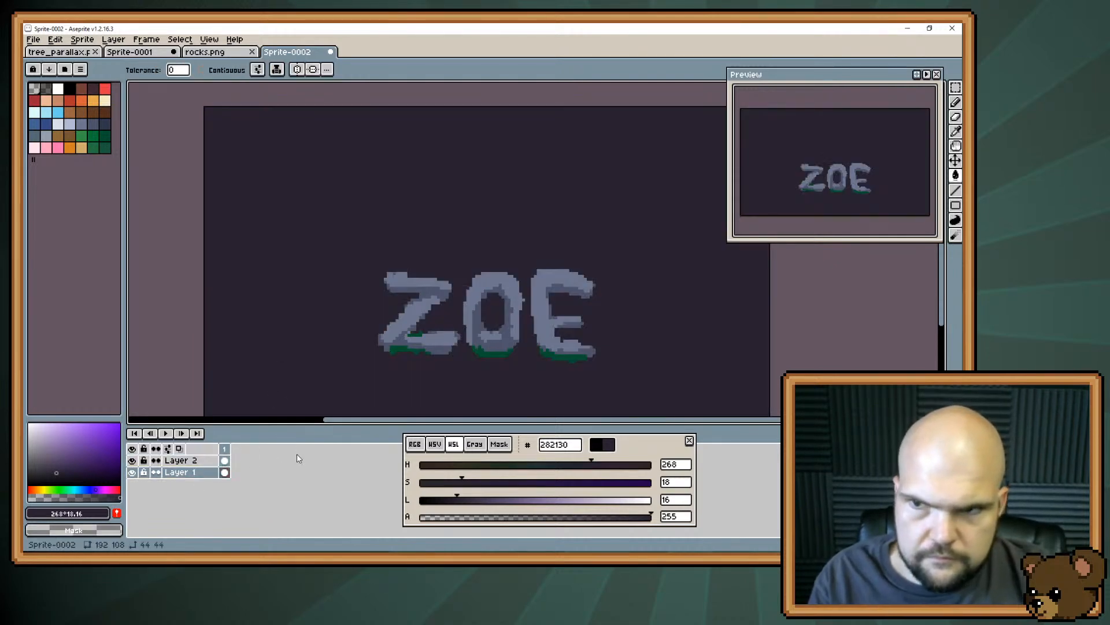
pyautogui.scroll(-2, 317, 336)
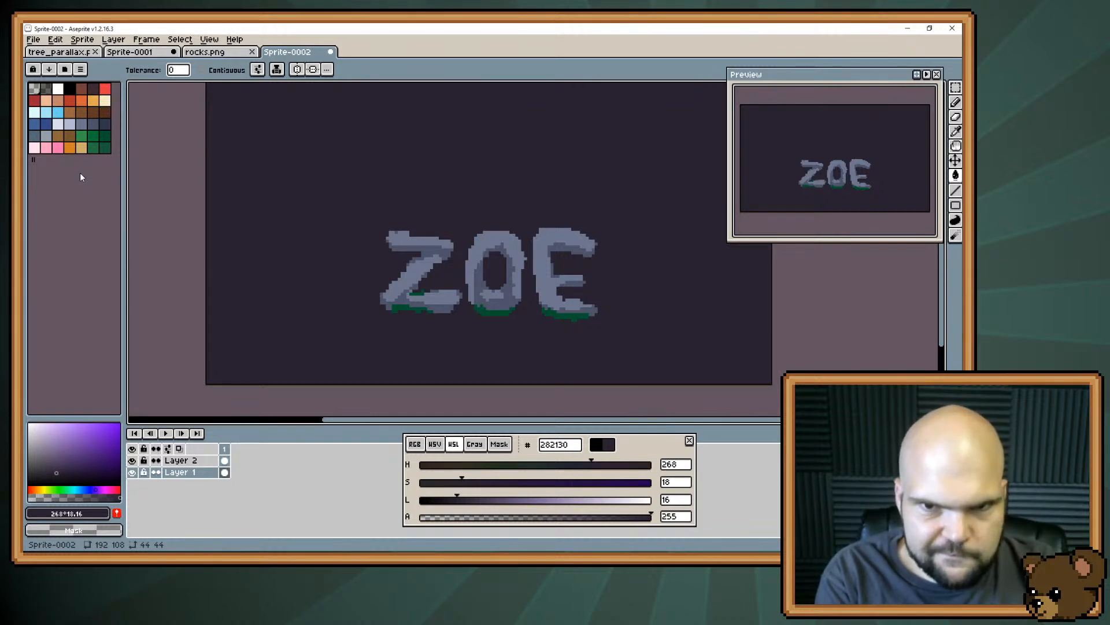
# Check the rocks.png artwork for reference, try drawing a light b3b9d1 curve above the lettering, and undo it
pyautogui.moveTo(265, 189); pyautogui.dragTo(260, 202)
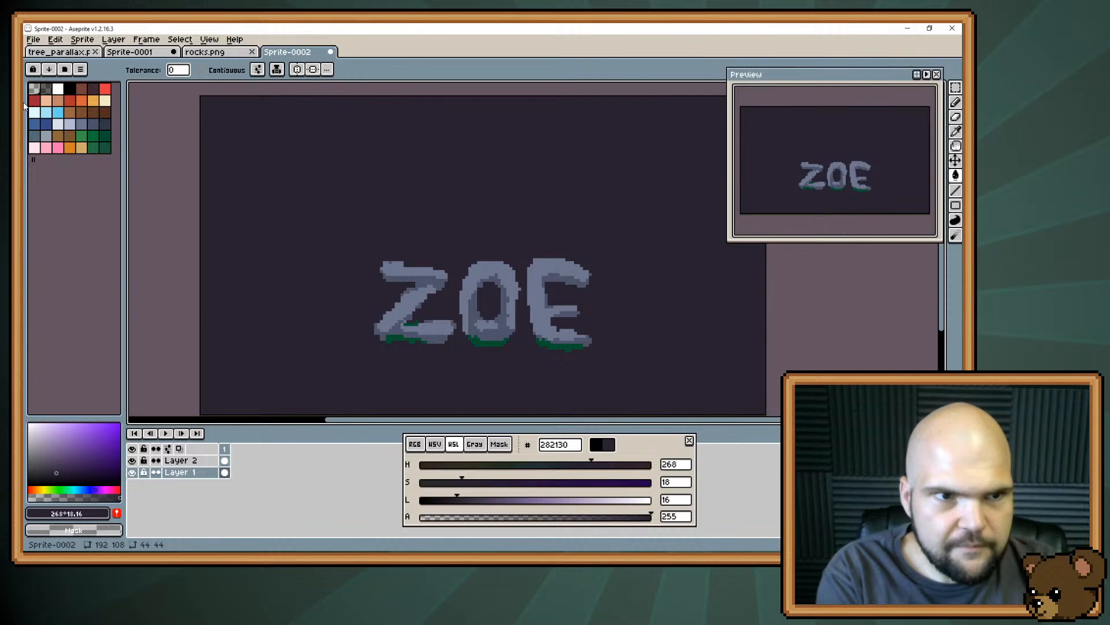
pyautogui.click(81, 124)
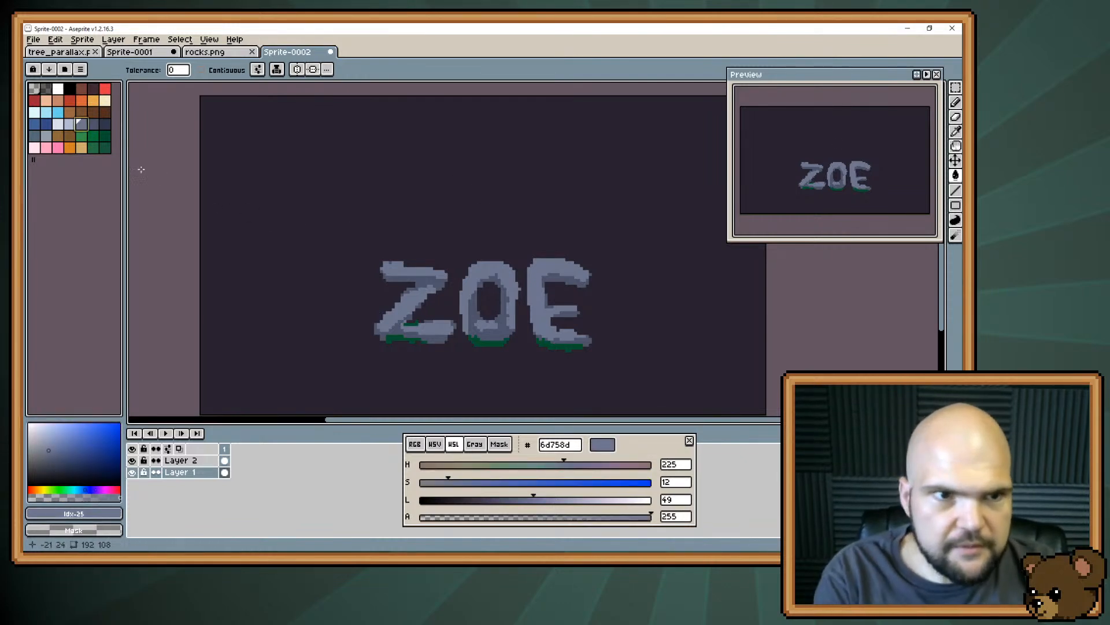
pyautogui.click(203, 54)
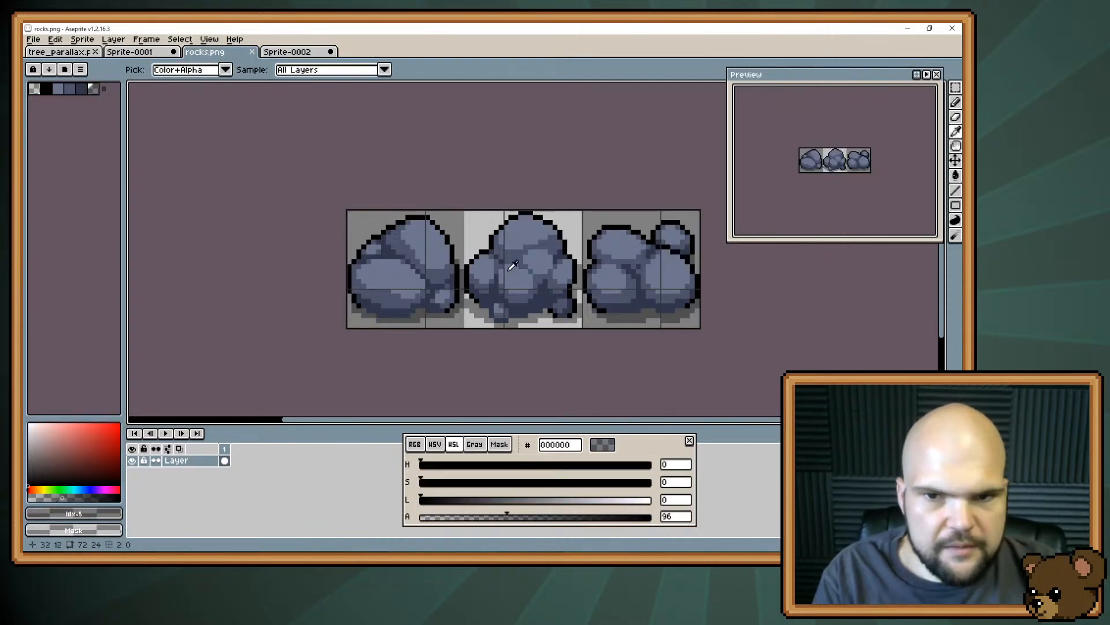
pyautogui.click(298, 55)
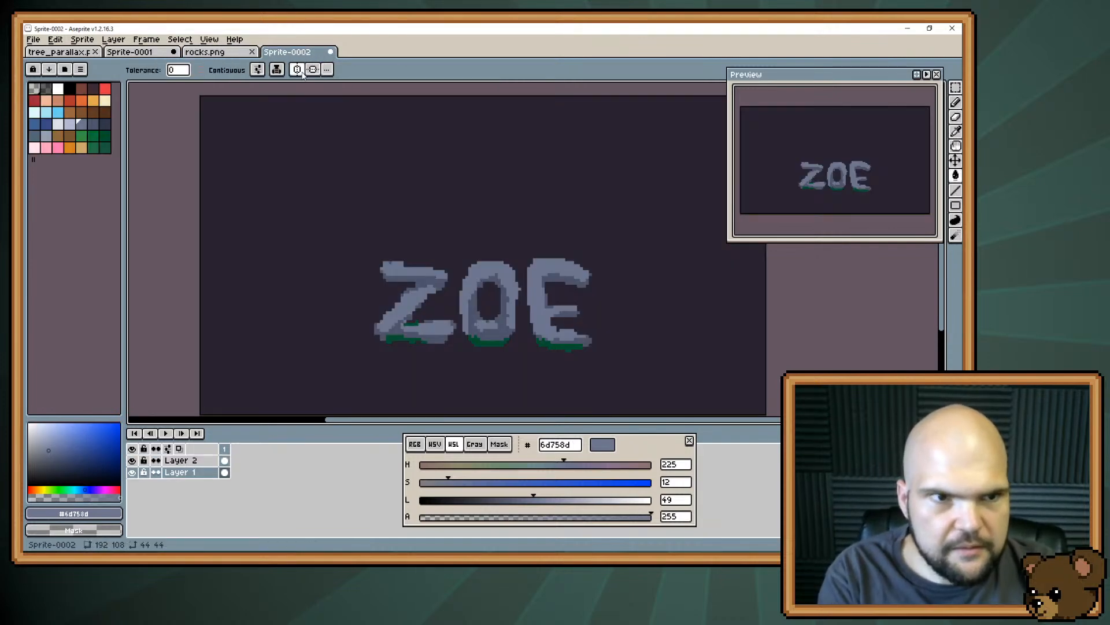
pyautogui.press('b')
pyautogui.press('[')
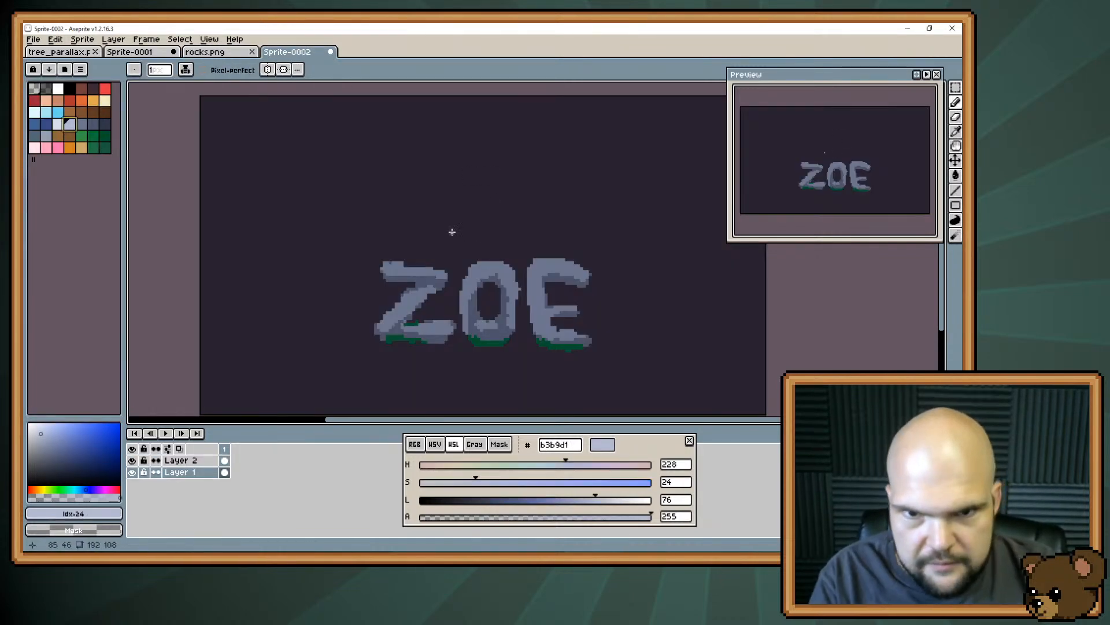
pyautogui.moveTo(476, 162)
pyautogui.mouseDown()
pyautogui.moveTo(466, 165)
pyautogui.moveTo(469, 227)
pyautogui.mouseUp()
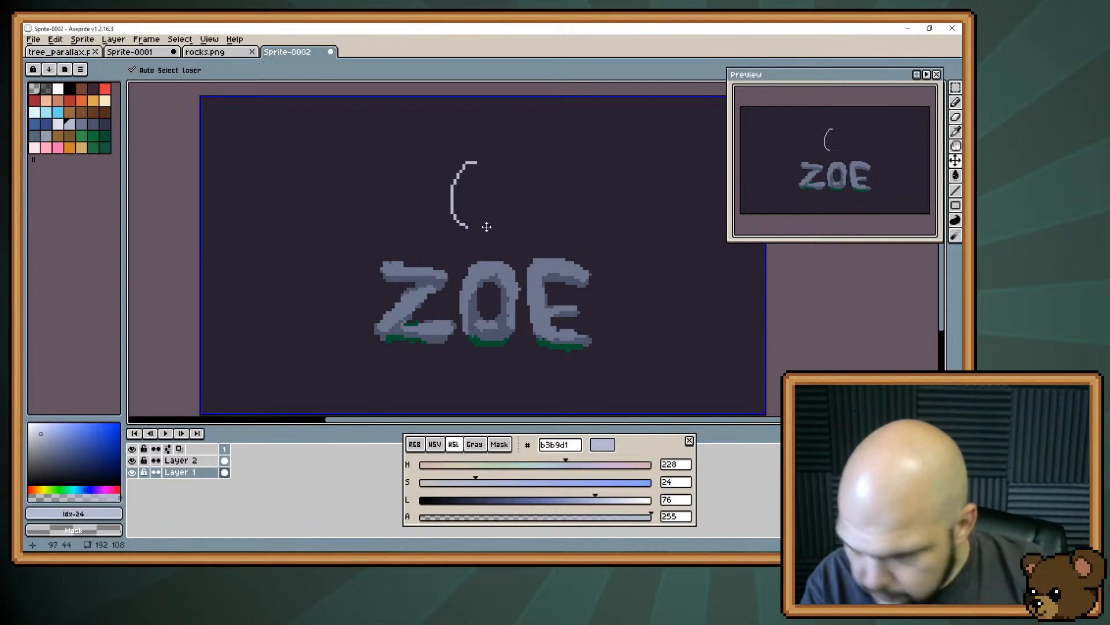
pyautogui.hotkey('ctrl', 'z')
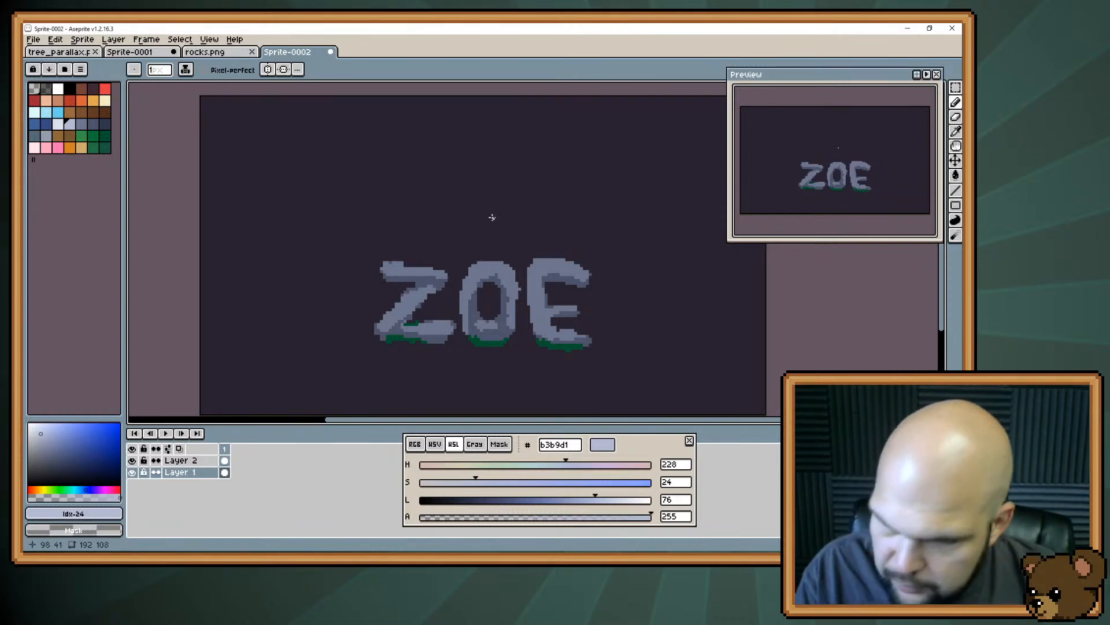
# Mix dark navy 272d49 with hue 230, saturation 30 and lightness 22, and fill the Layer 1 background with it
pyautogui.click(45, 127)
pyautogui.moveTo(502, 499)
pyautogui.mouseDown()
pyautogui.moveTo(473, 500)
pyautogui.moveTo(497, 483)
pyautogui.moveTo(482, 483)
pyautogui.moveTo(489, 489)
pyautogui.mouseUp()
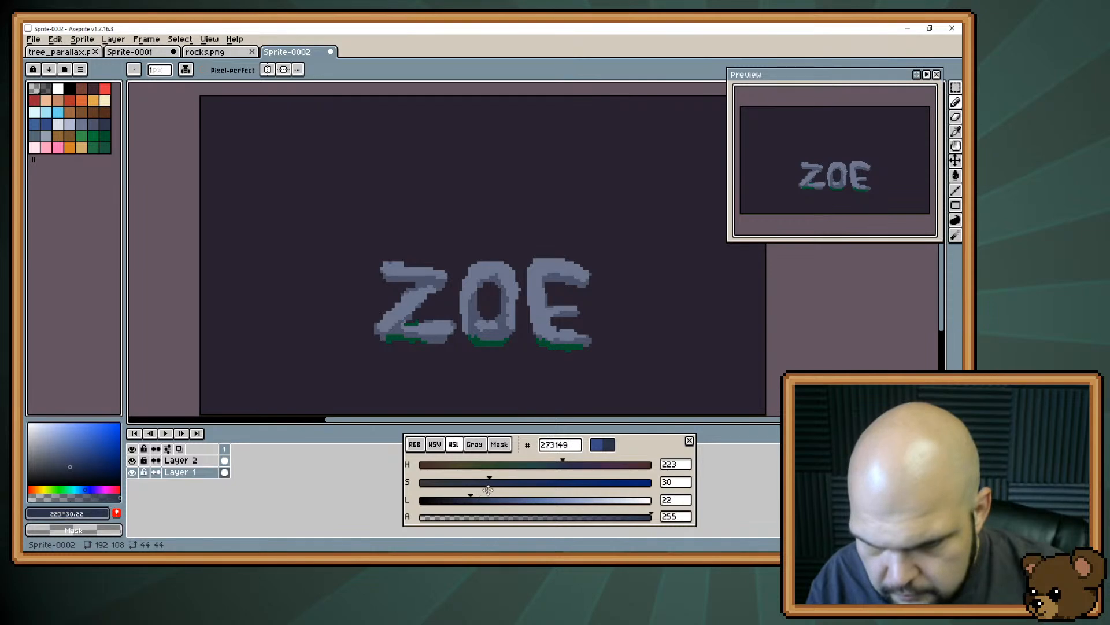
pyautogui.moveTo(565, 471); pyautogui.dragTo(567, 470)
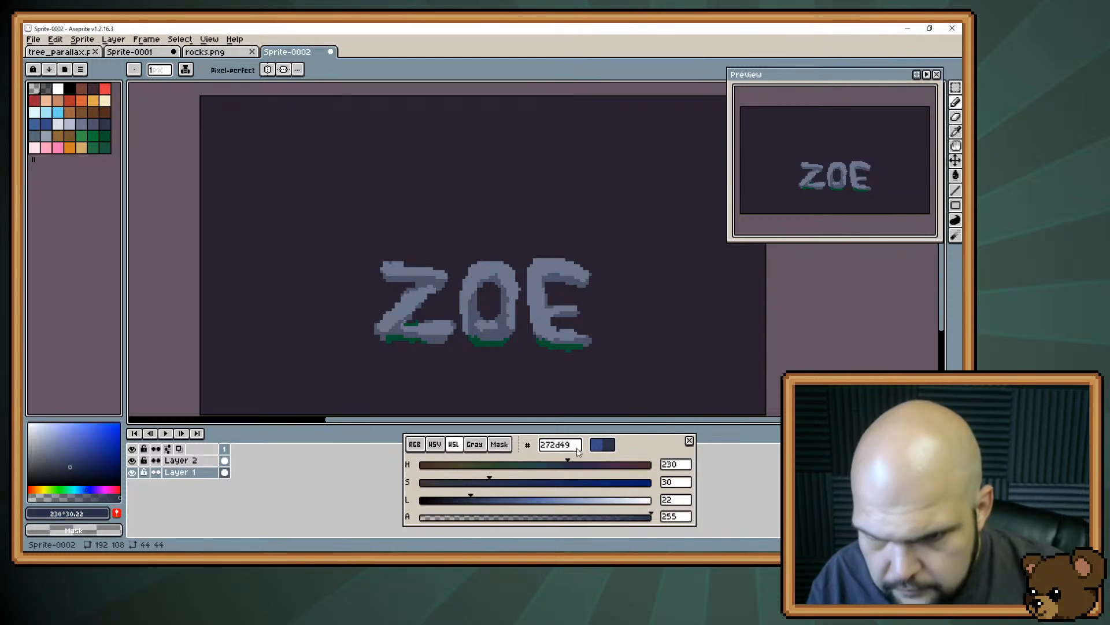
pyautogui.press('g')
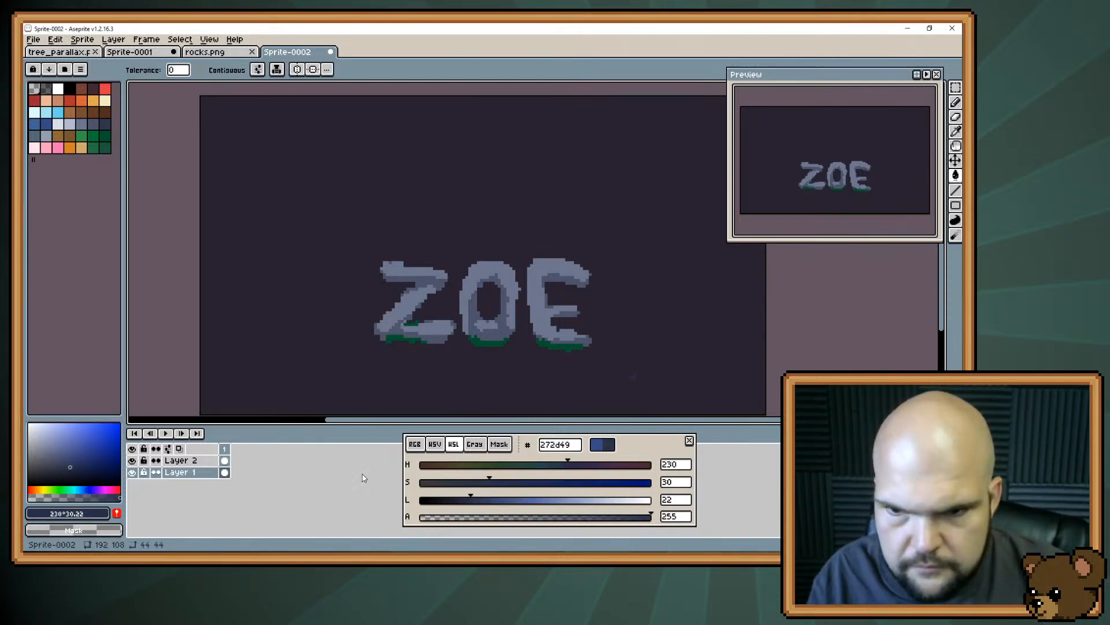
pyautogui.click(674, 315)
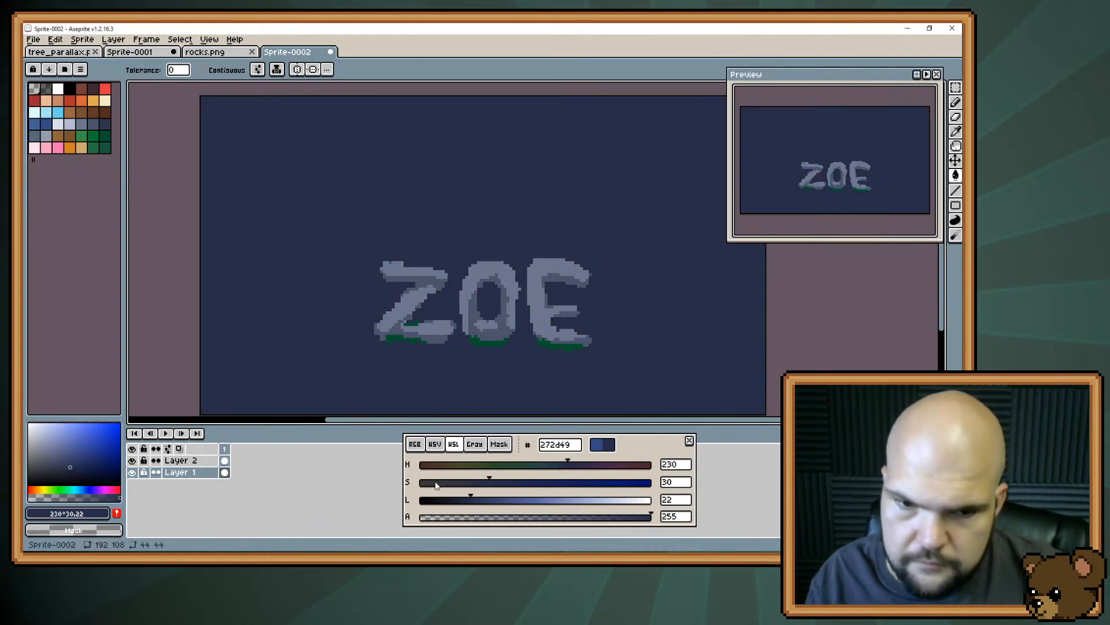
# Mute the background colour to 272b3f with saturation 23 and lightness 20, and refill the Layer 1 background with it
pyautogui.moveTo(470, 505); pyautogui.dragTo(474, 483)
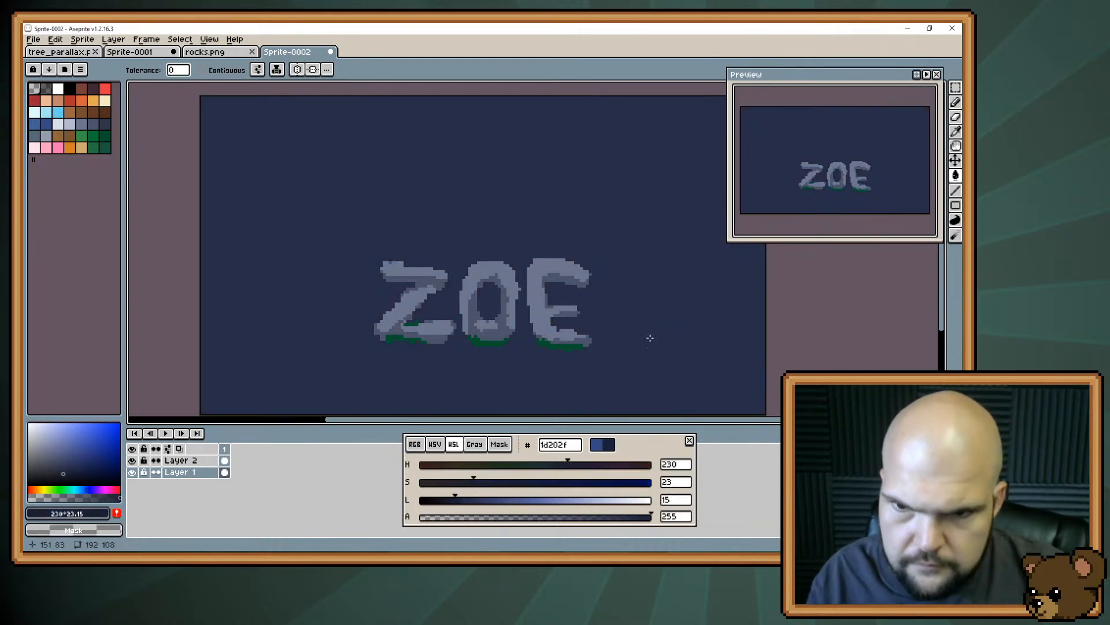
pyautogui.click(467, 499)
pyautogui.moveTo(595, 326); pyautogui.dragTo(566, 266)
pyautogui.press('g')
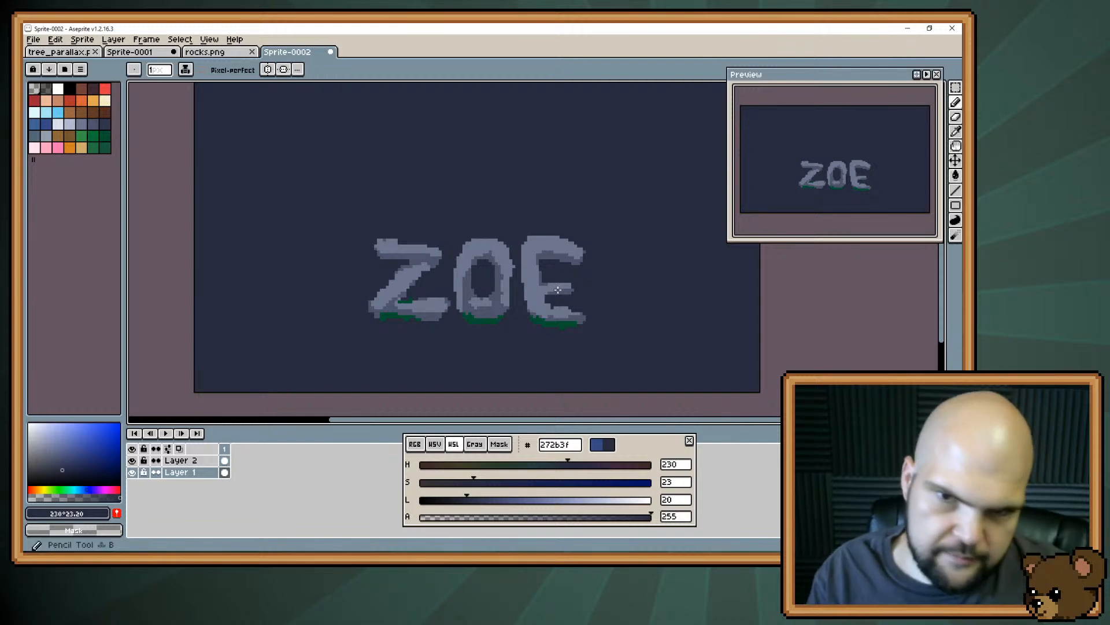
# Sample the stone grey 6d758d from the top of the letter Z and undo the last pencil stroke
pyautogui.press('b')
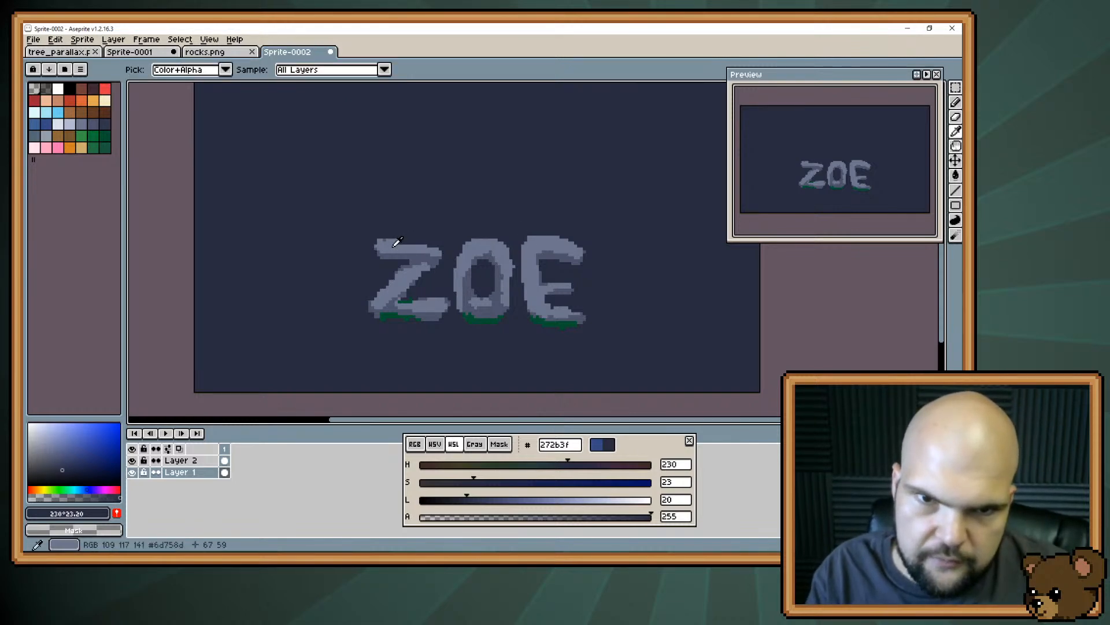
pyautogui.keyDown('alt'); pyautogui.click(383, 243); pyautogui.keyUp('alt')
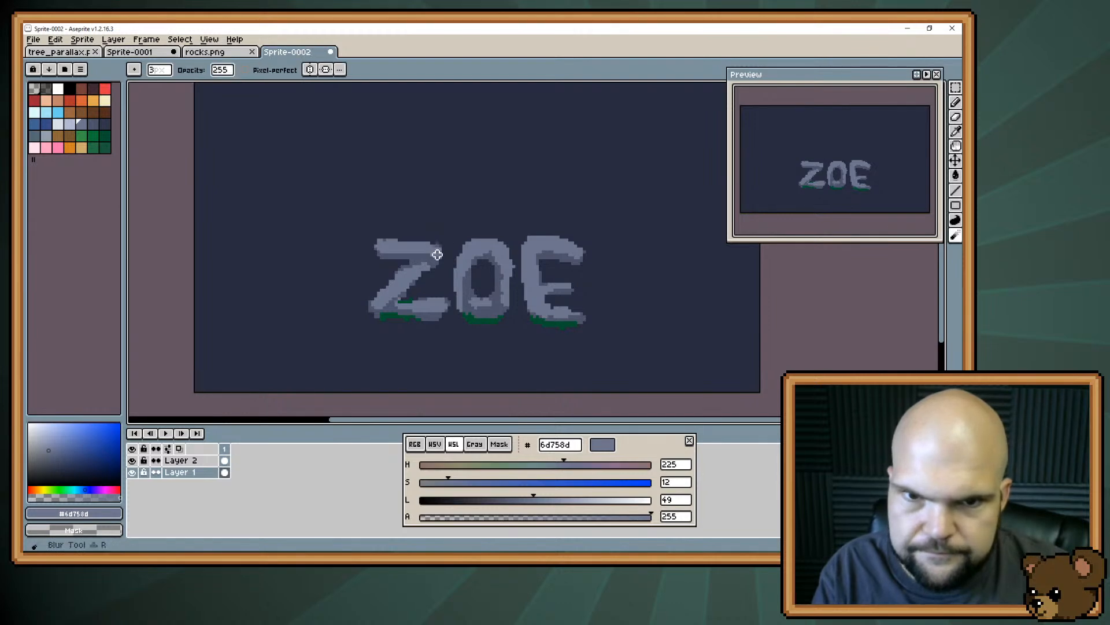
pyautogui.press('v')
pyautogui.hotkey('ctrl', 'z')
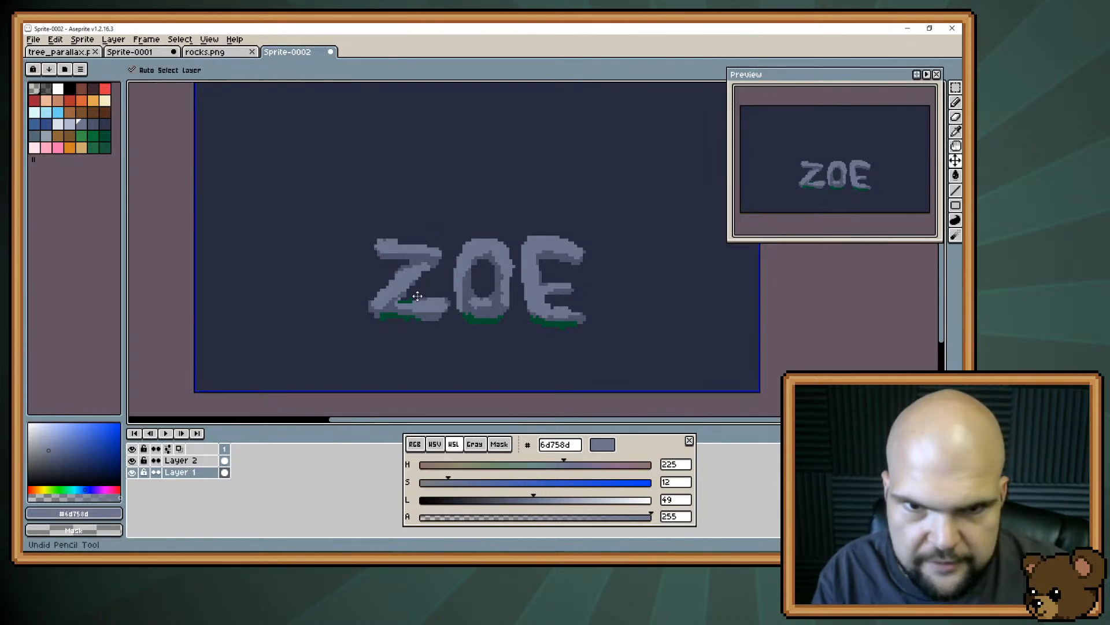
pyautogui.press('b')
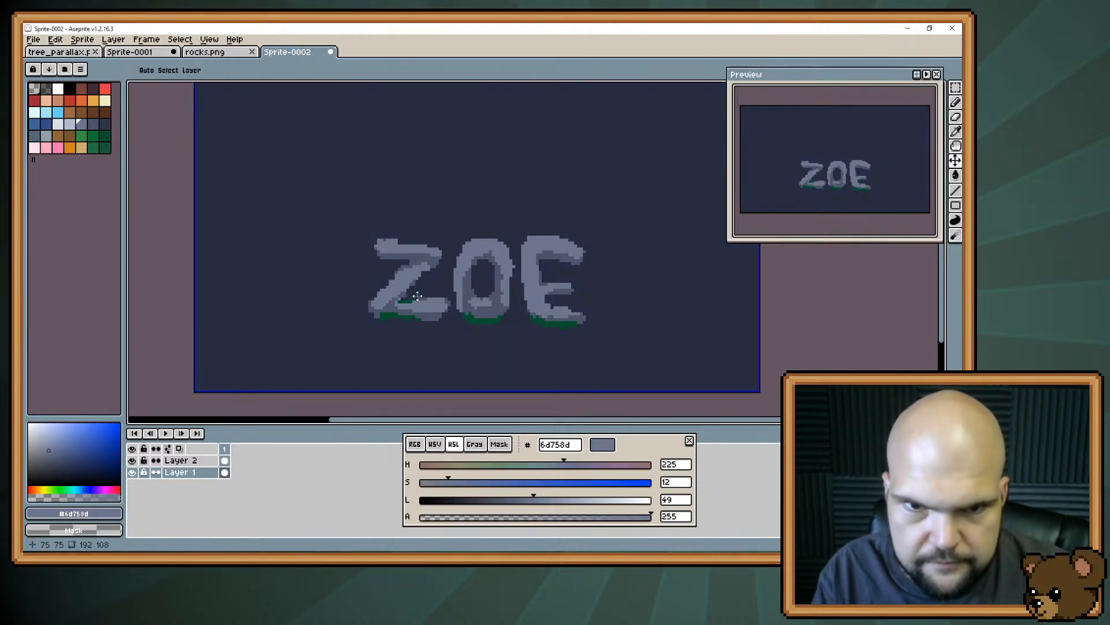
pyautogui.press('b')
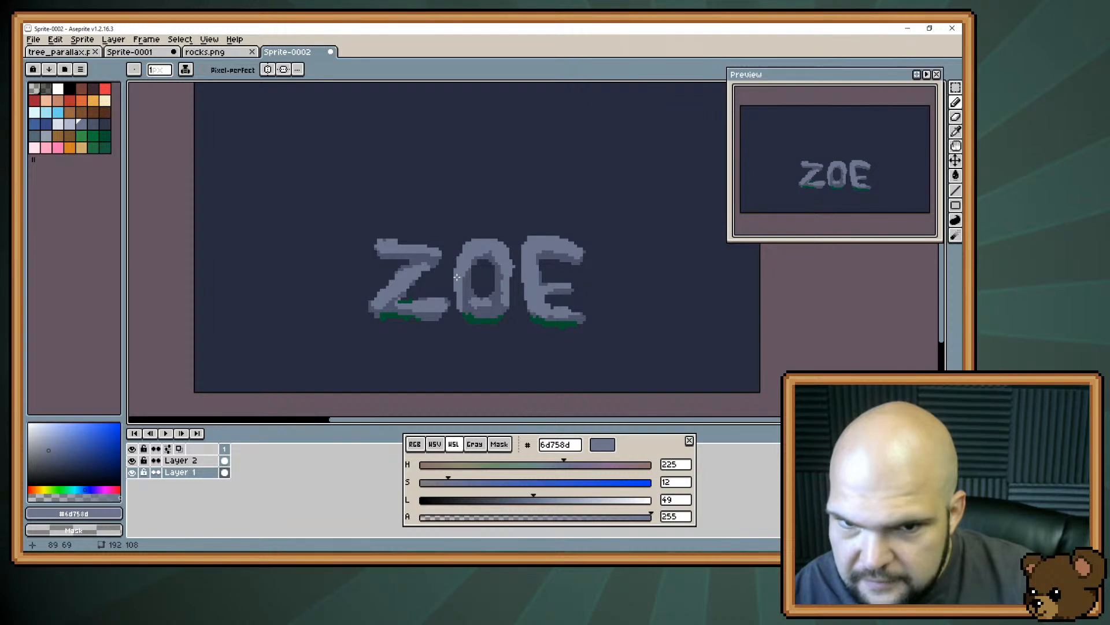
# Select the whole canvas on Layer 2, move the lettering 37 px right and 8 px down, and deselect
pyautogui.scroll(-1, 455, 271)
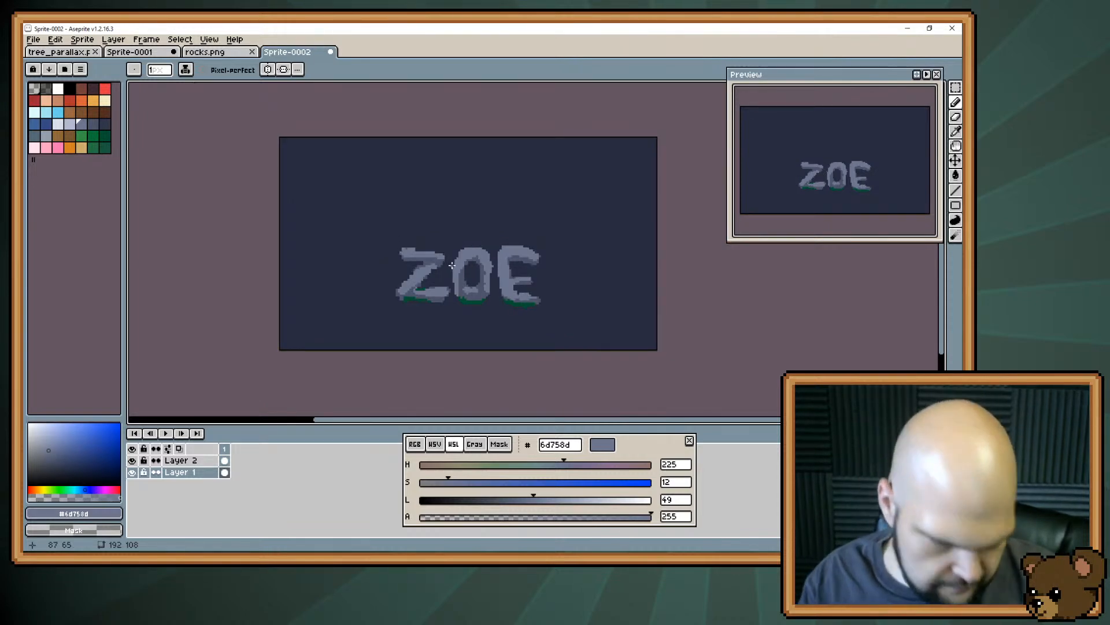
pyautogui.press('m')
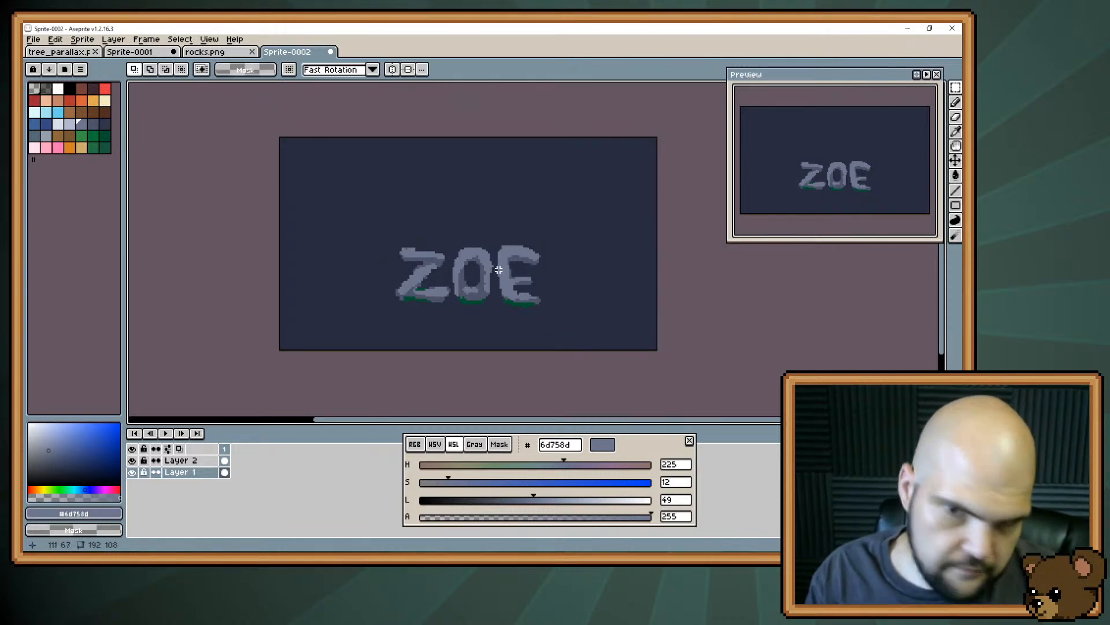
pyautogui.hotkey('ctrl', 'a')
pyautogui.moveTo(498, 270); pyautogui.dragTo(434, 191)
pyautogui.hotkey('ctrl', 'z')
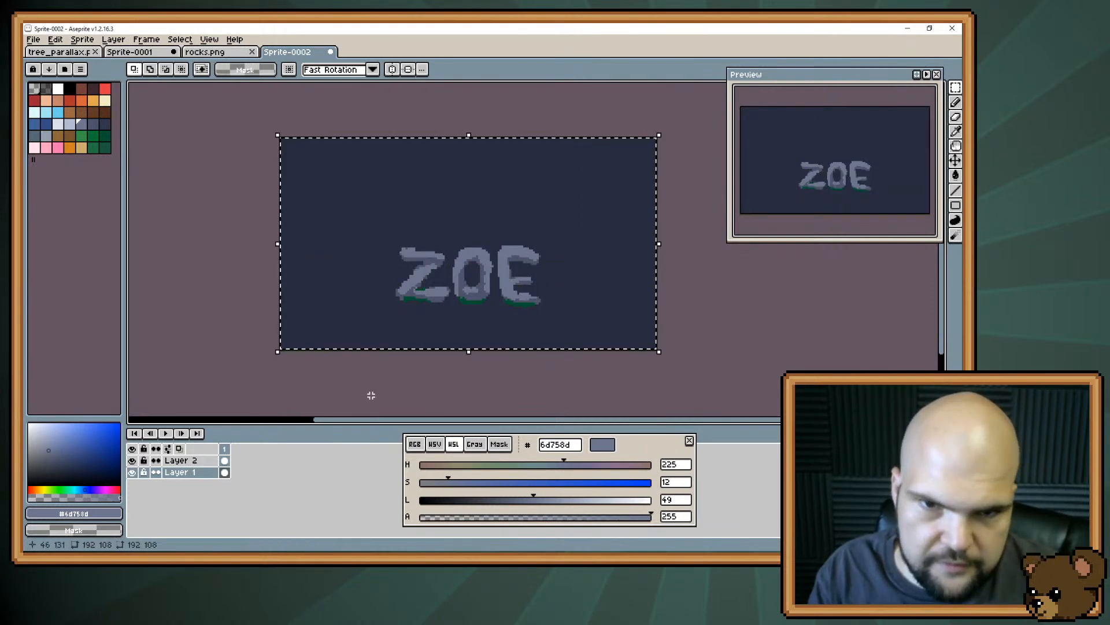
pyautogui.click(200, 465)
pyautogui.moveTo(520, 267); pyautogui.dragTo(398, 300)
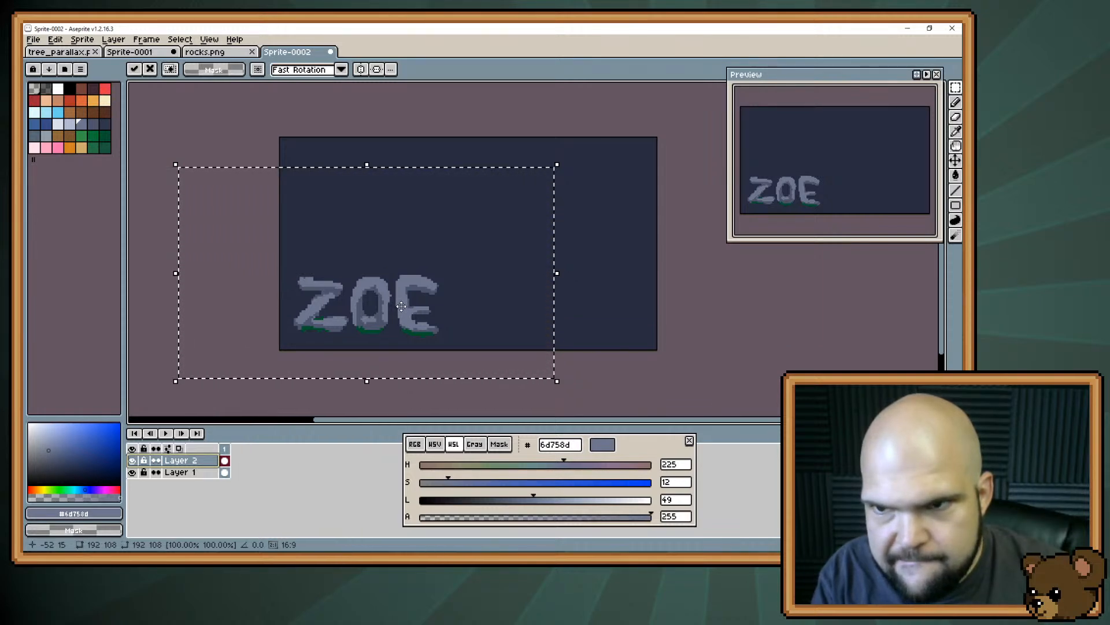
pyautogui.moveTo(398, 300); pyautogui.dragTo(585, 277)
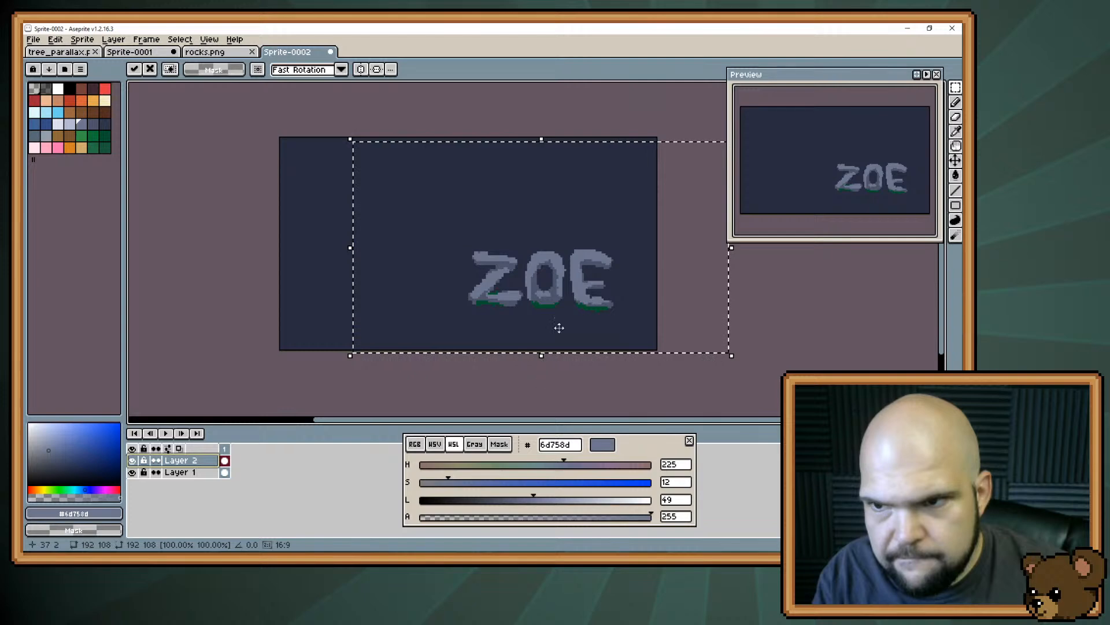
pyautogui.moveTo(579, 281); pyautogui.dragTo(578, 296)
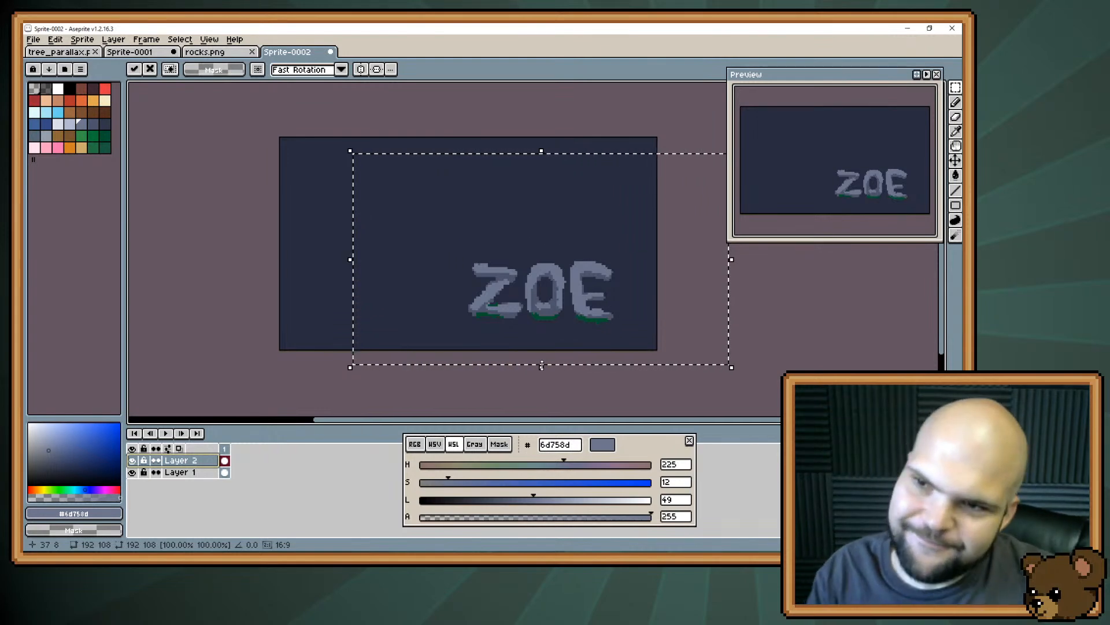
pyautogui.hotkey('ctrl', 'd')
pyautogui.press('i')
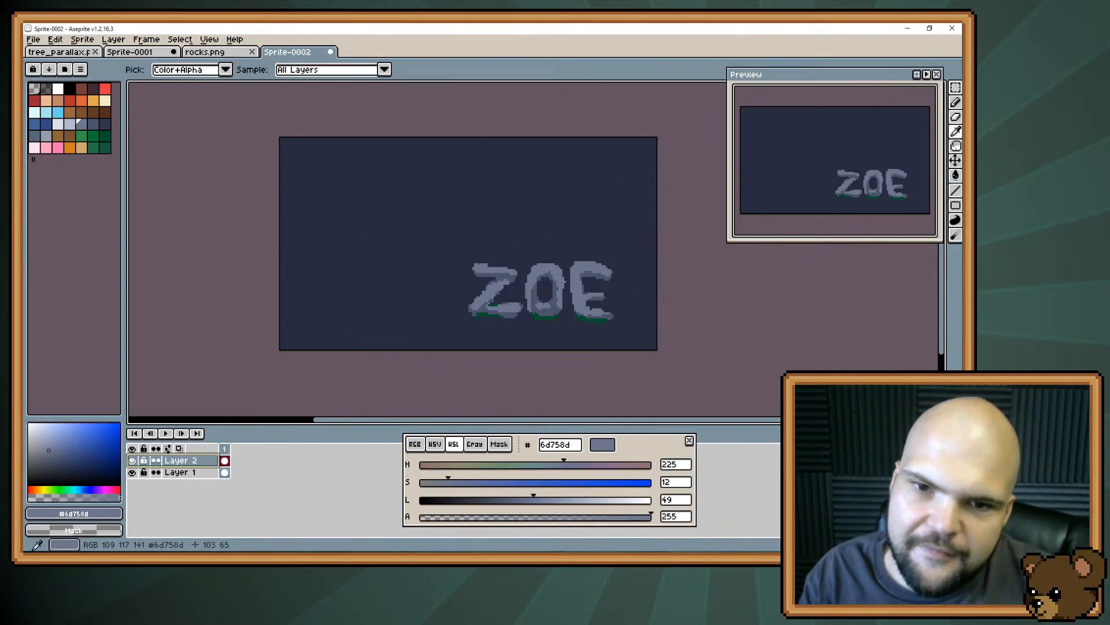
pyautogui.press('b')
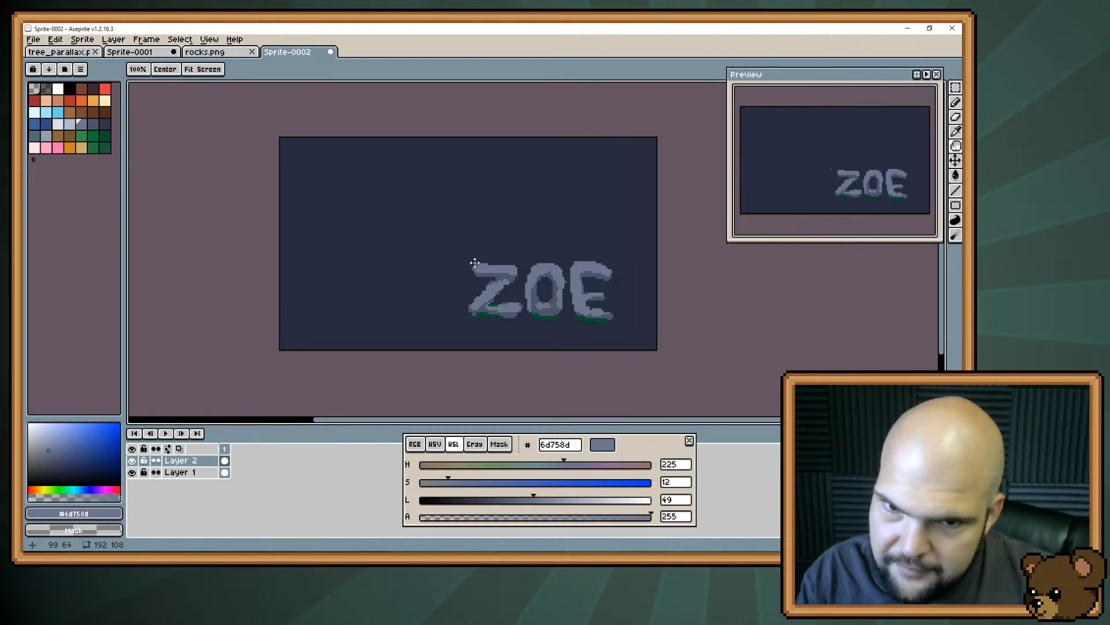
pyautogui.moveTo(460, 255); pyautogui.dragTo(476, 260)
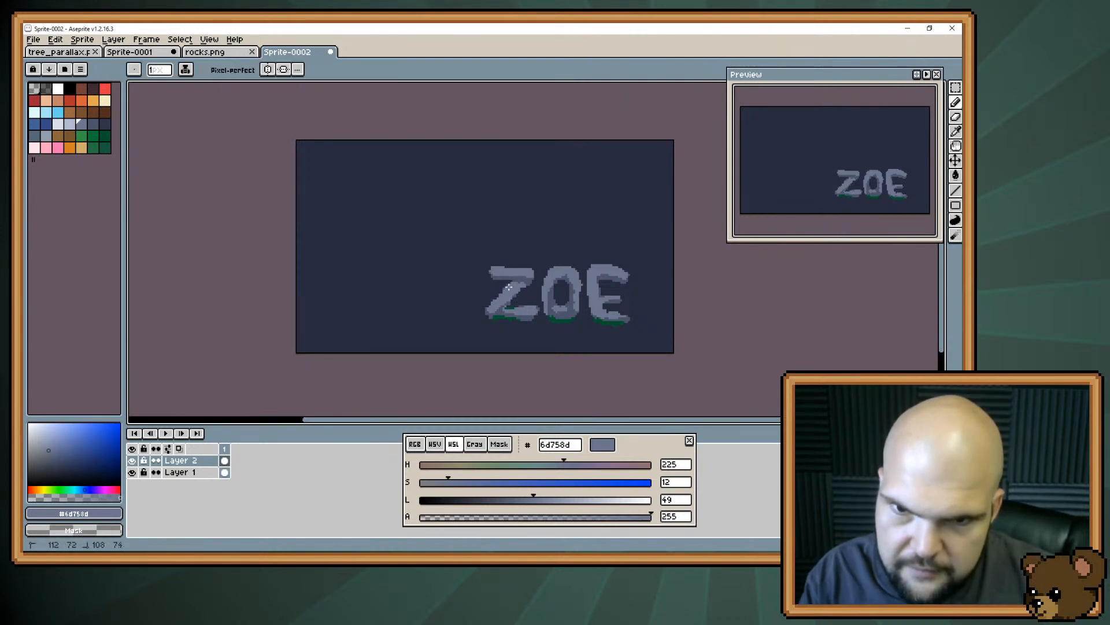
pyautogui.press('e')
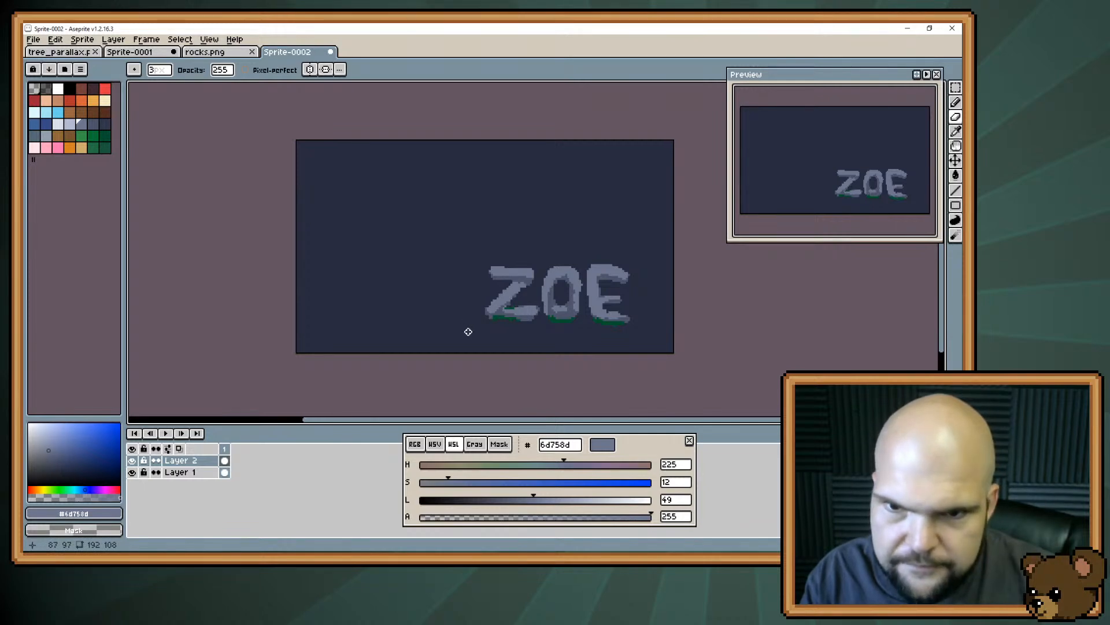
pyautogui.press('m')
pyautogui.press('b')
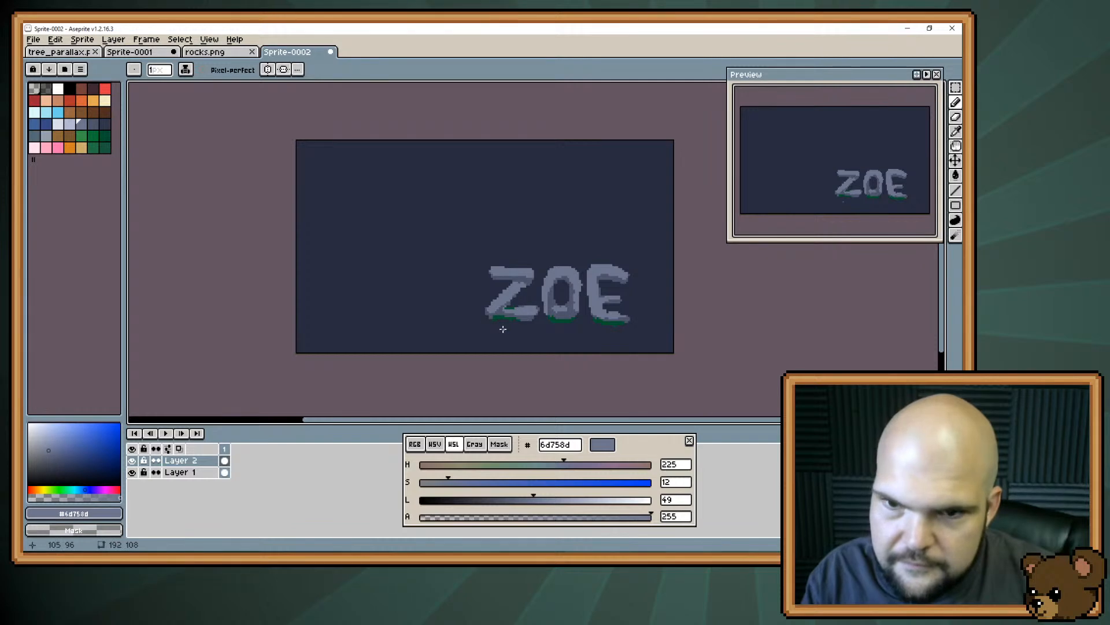
pyautogui.press('m')
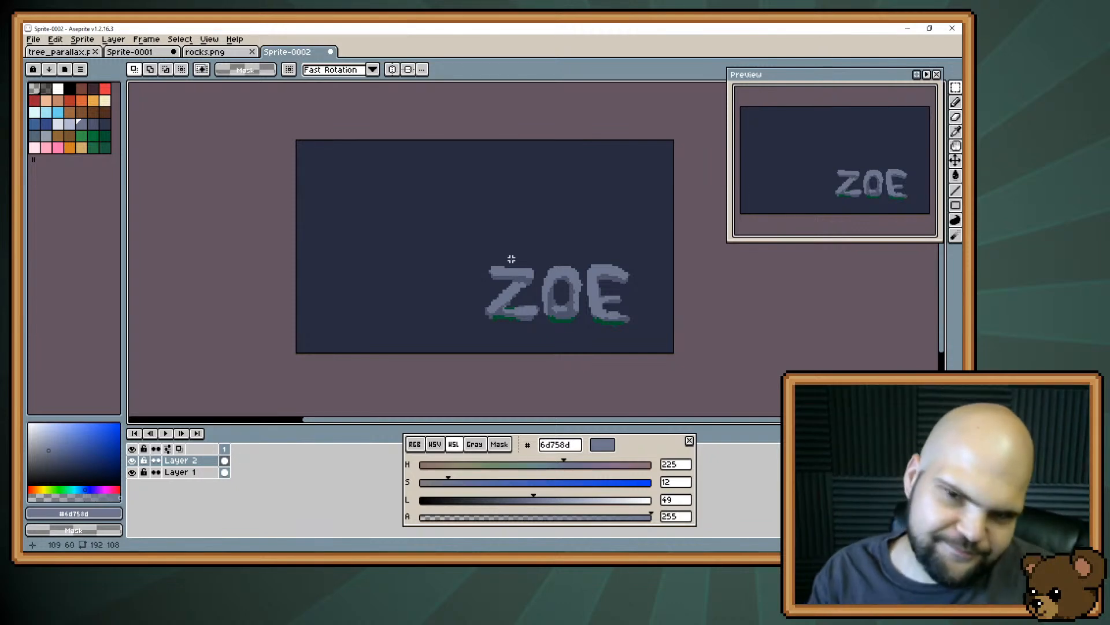
pyautogui.press('b')
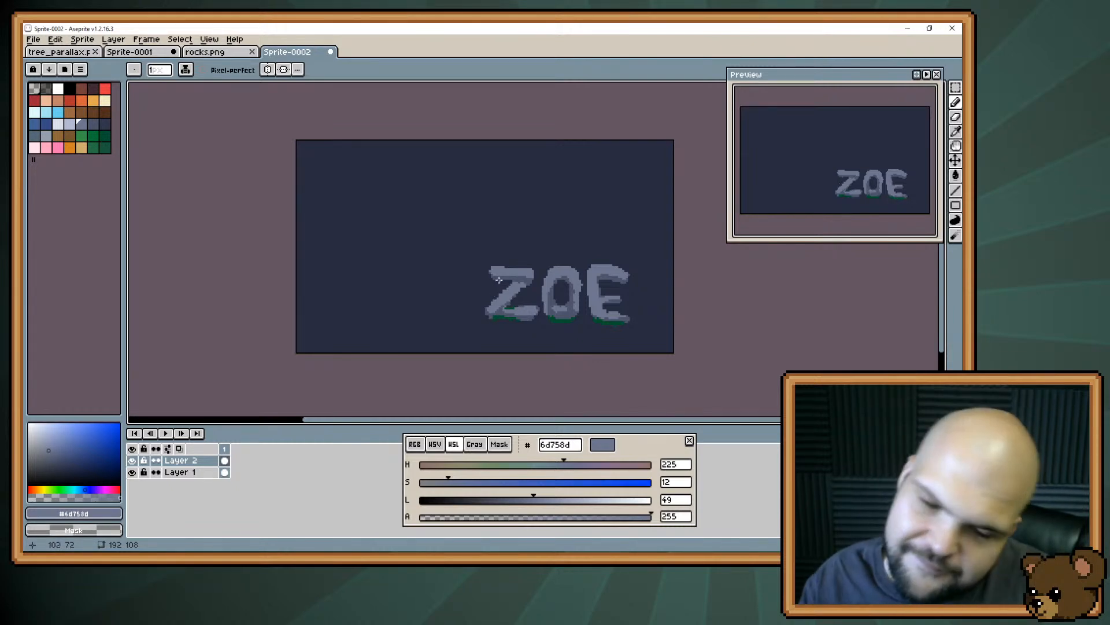
pyautogui.scroll(1, 498, 280)
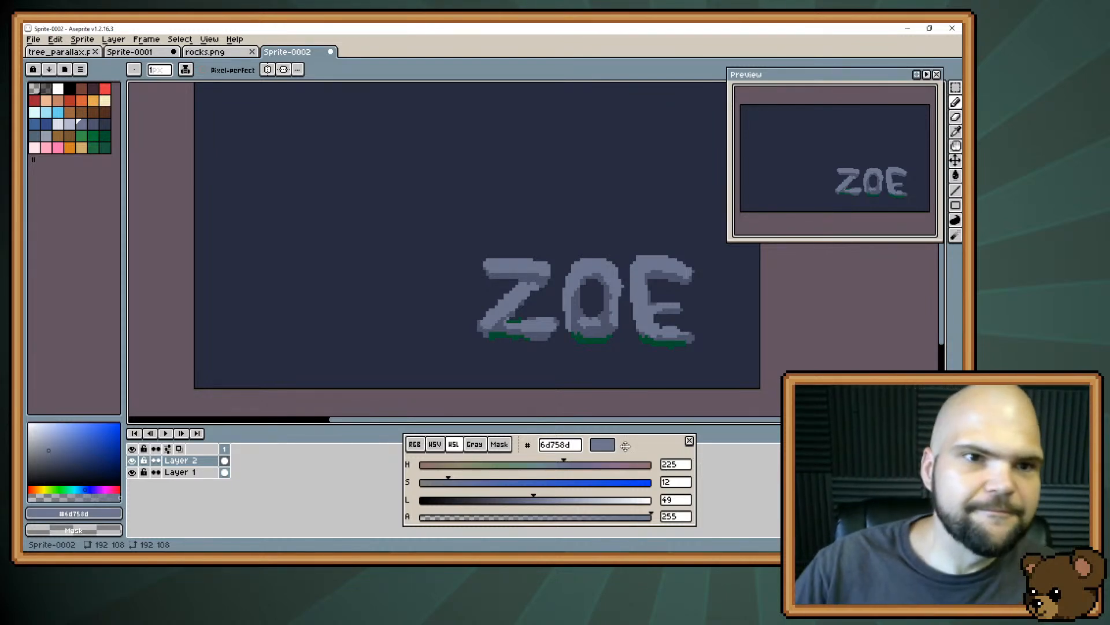
# Check the full forest scene in Sprite-0001 for reference and return to the lettering in Sprite-0002
pyautogui.click(129, 51)
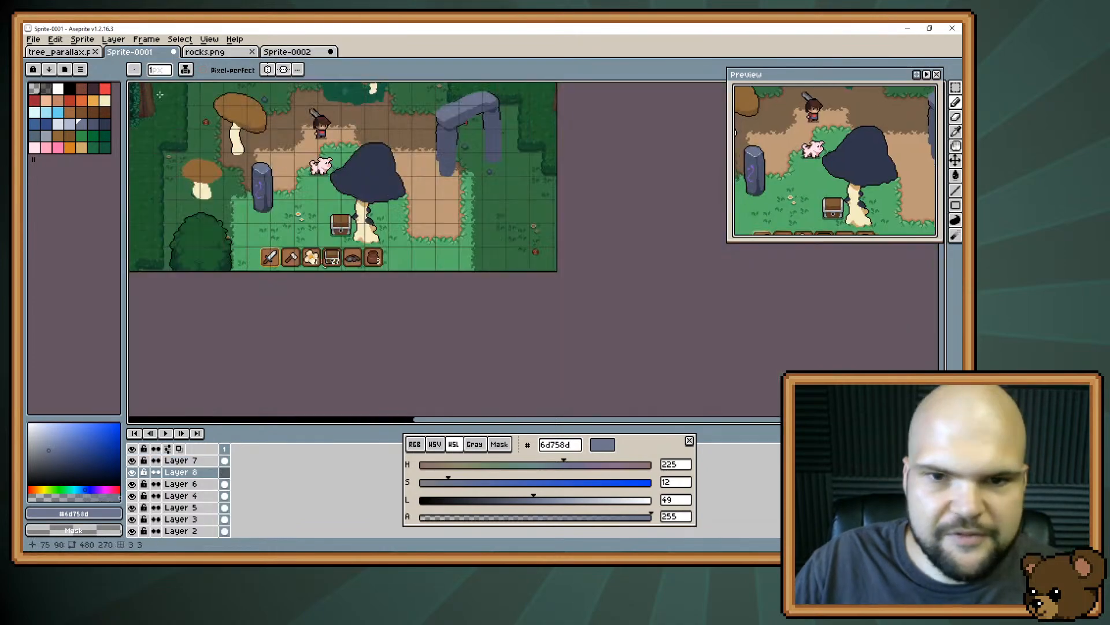
pyautogui.moveTo(218, 150); pyautogui.dragTo(273, 248)
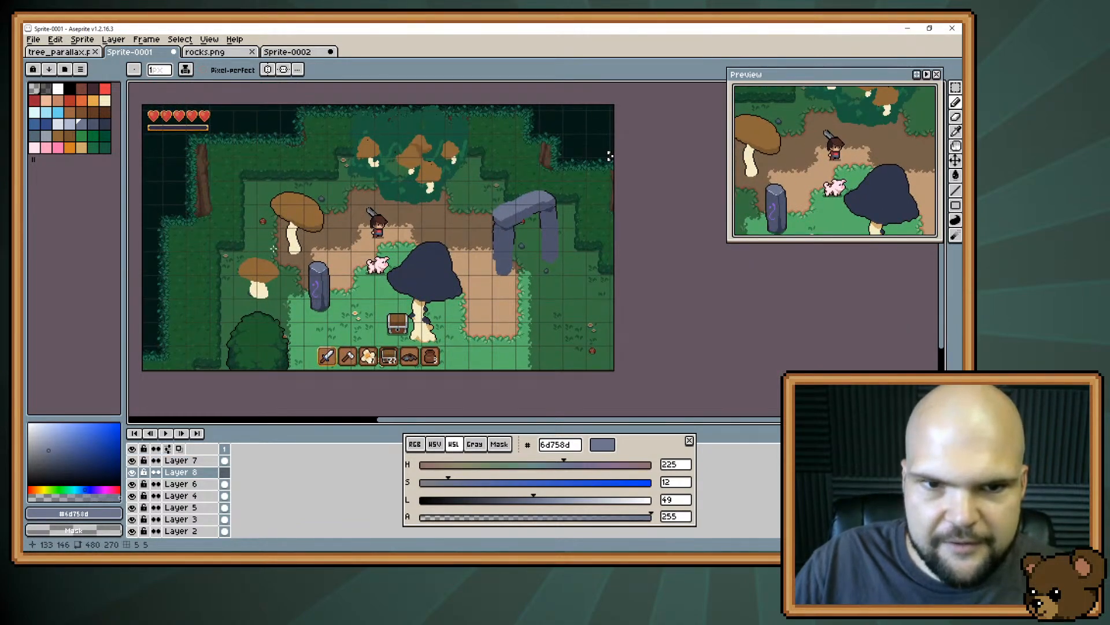
pyautogui.scroll(1, 273, 249)
pyautogui.scroll(-1, 273, 249)
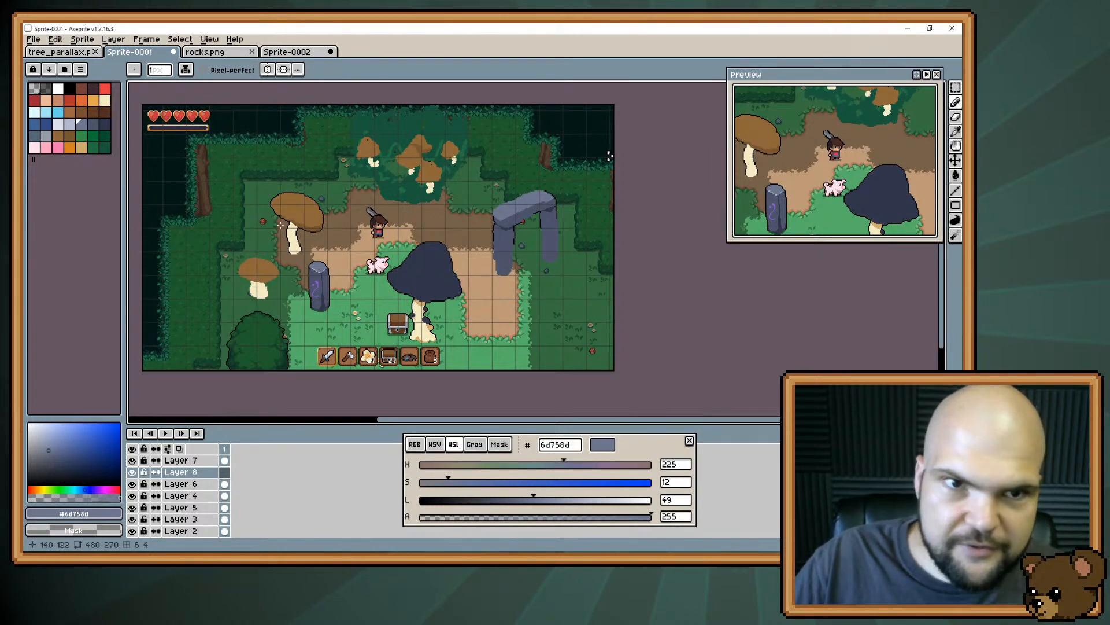
pyautogui.click(311, 51)
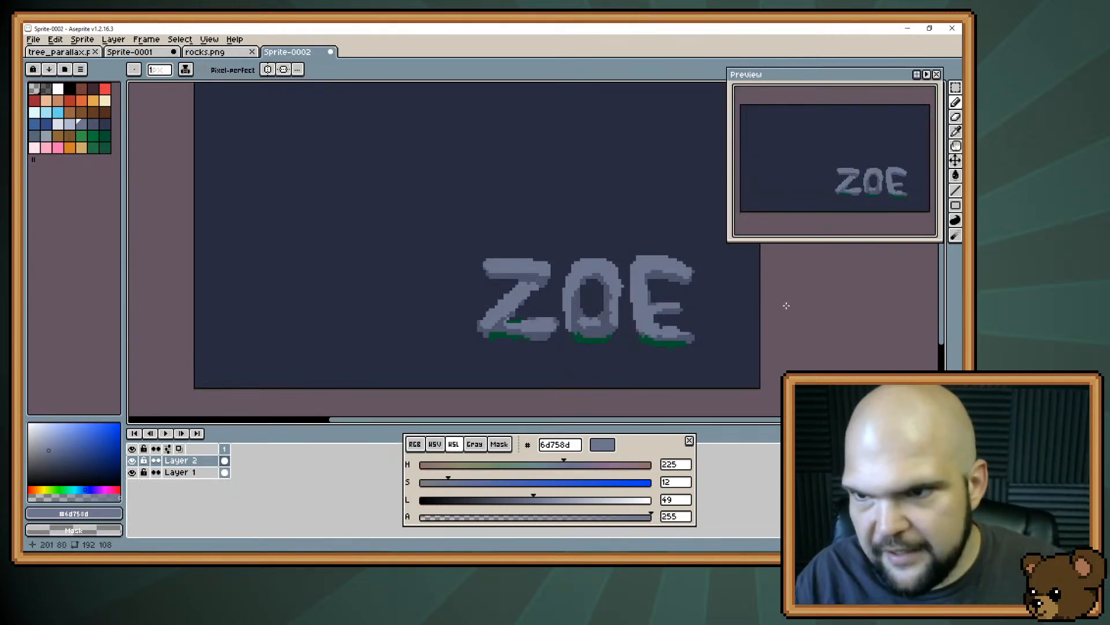
pyautogui.moveTo(600, 359); pyautogui.dragTo(576, 365)
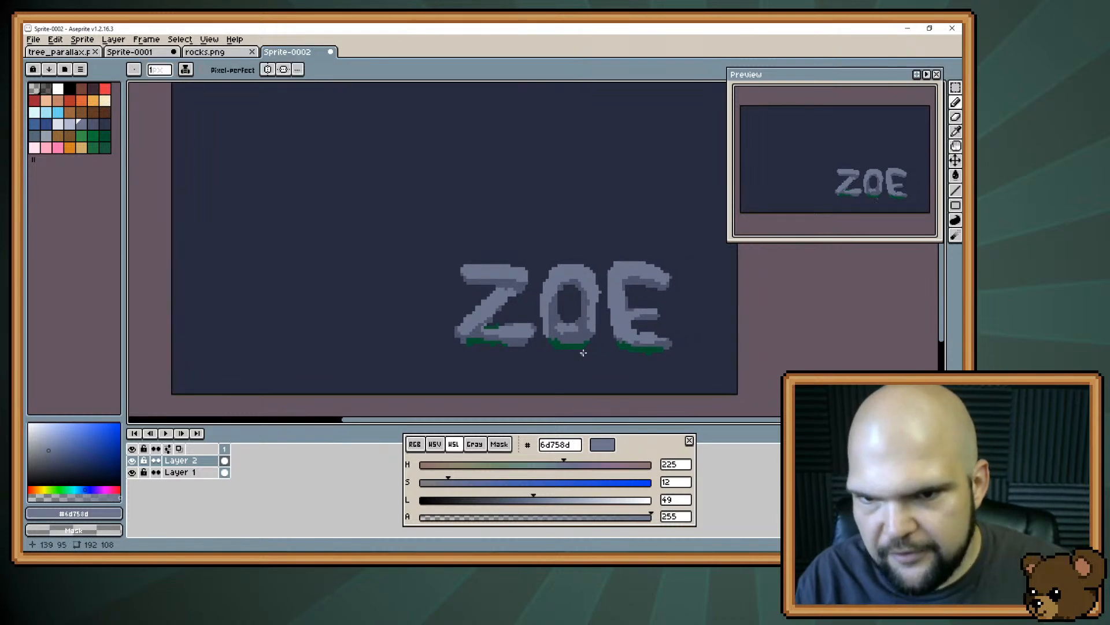